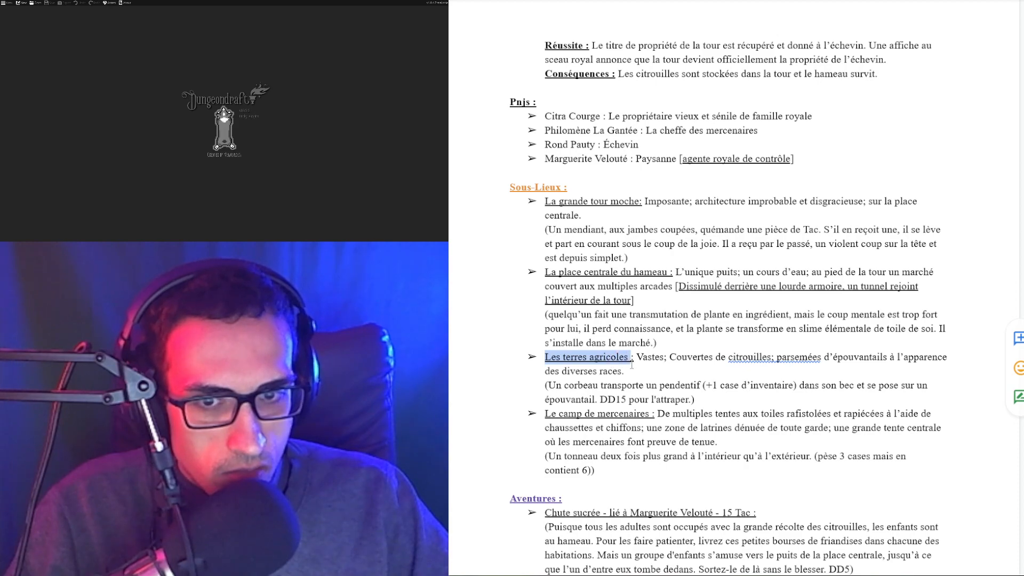
Read through the town notes, highlighting the Le camp de mercenaires description
left_click(586, 272)
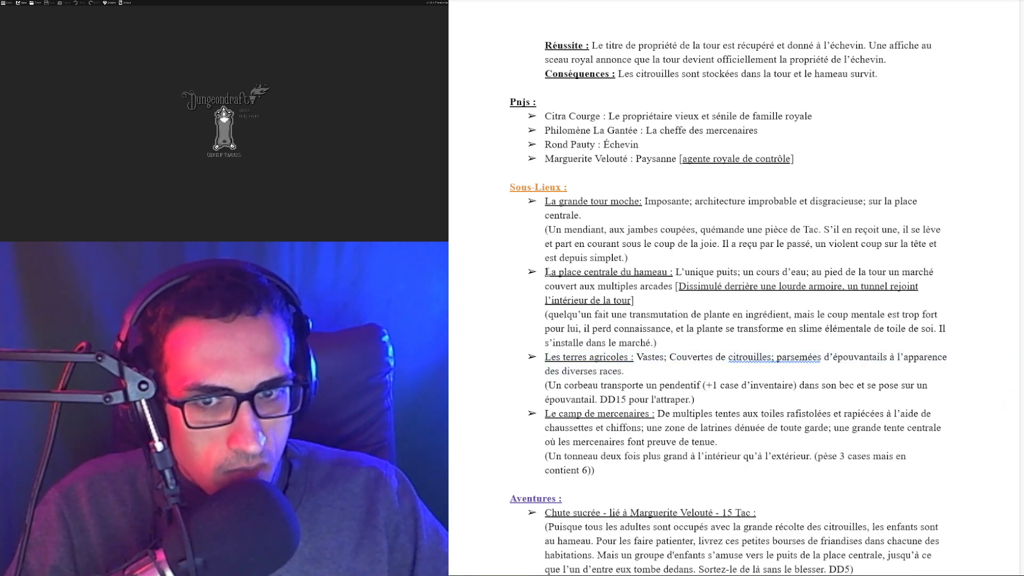
left_click_drag(547, 272, 661, 286)
left_click(568, 201)
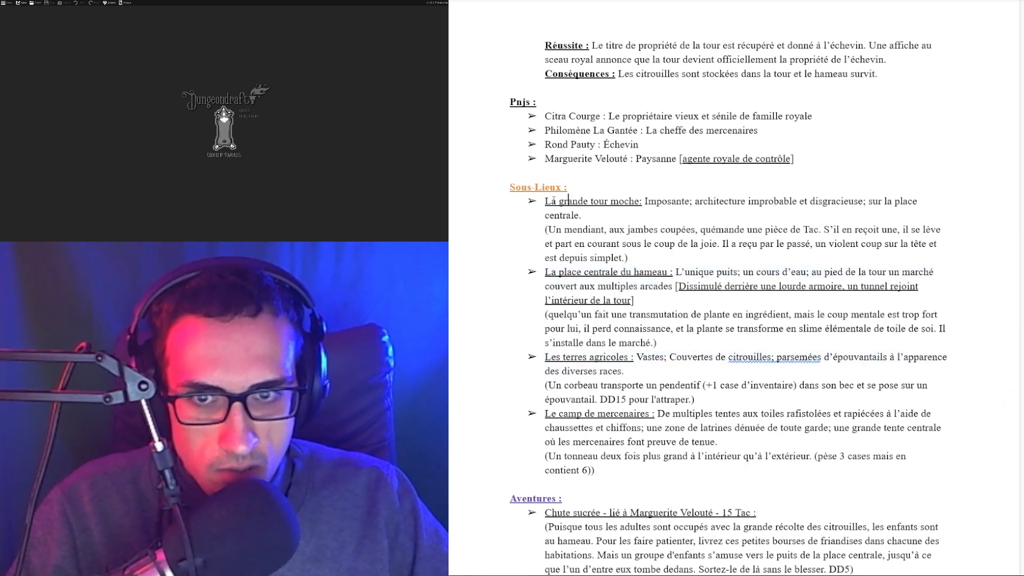
left_click_drag(545, 201, 647, 202)
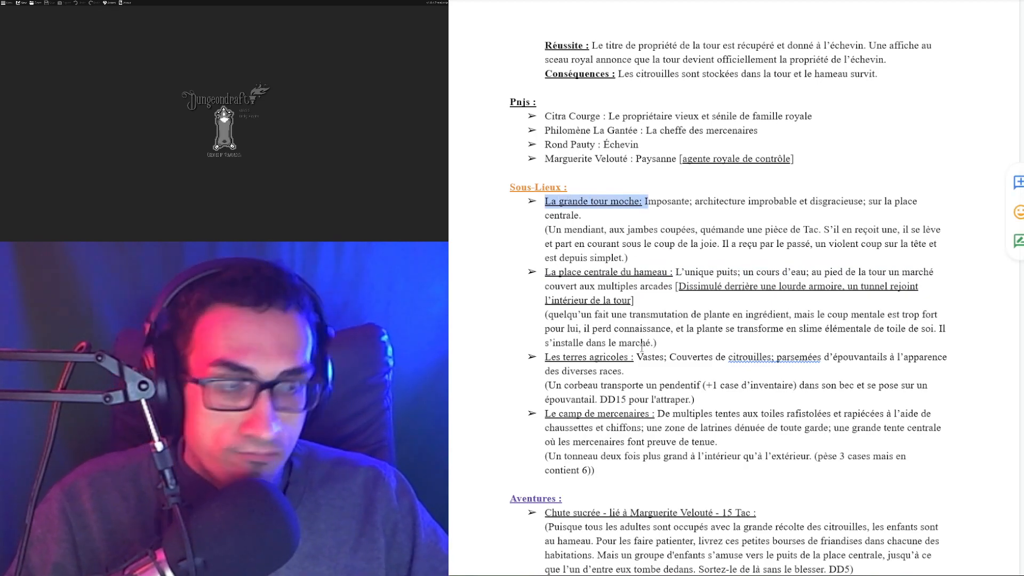
left_click(631, 361)
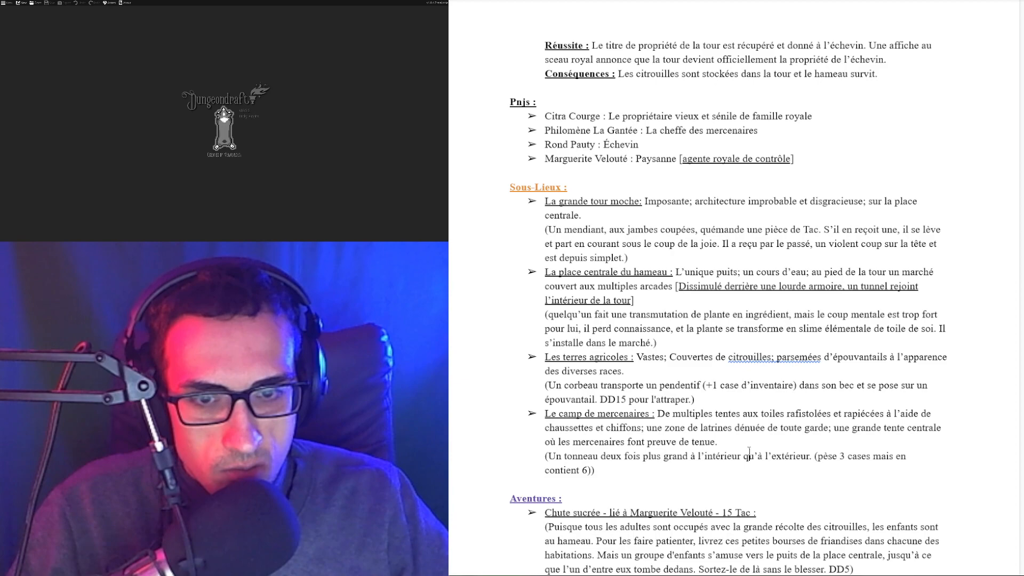
left_click(732, 442)
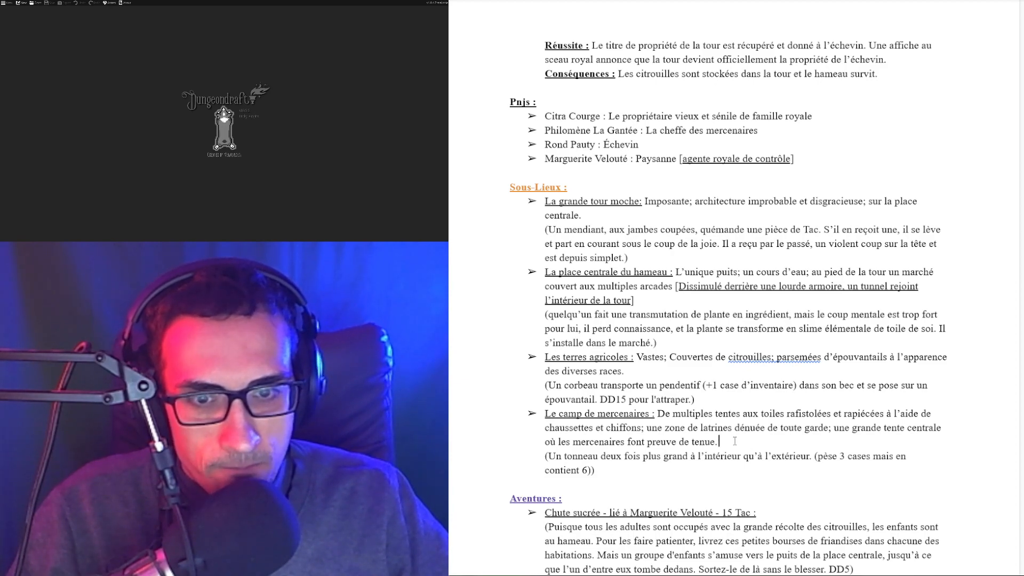
left_click_drag(732, 441, 546, 409)
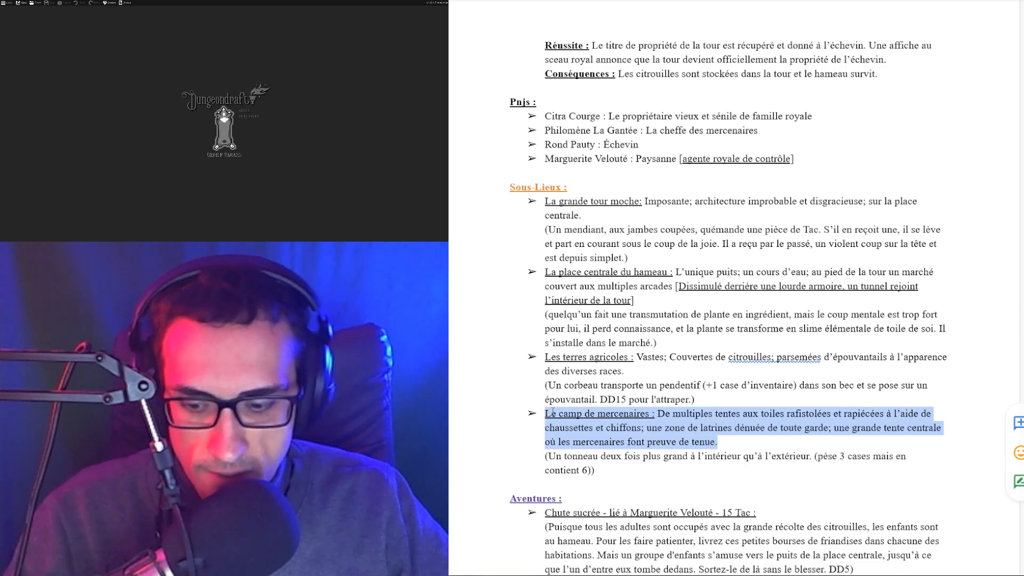
left_click(717, 431)
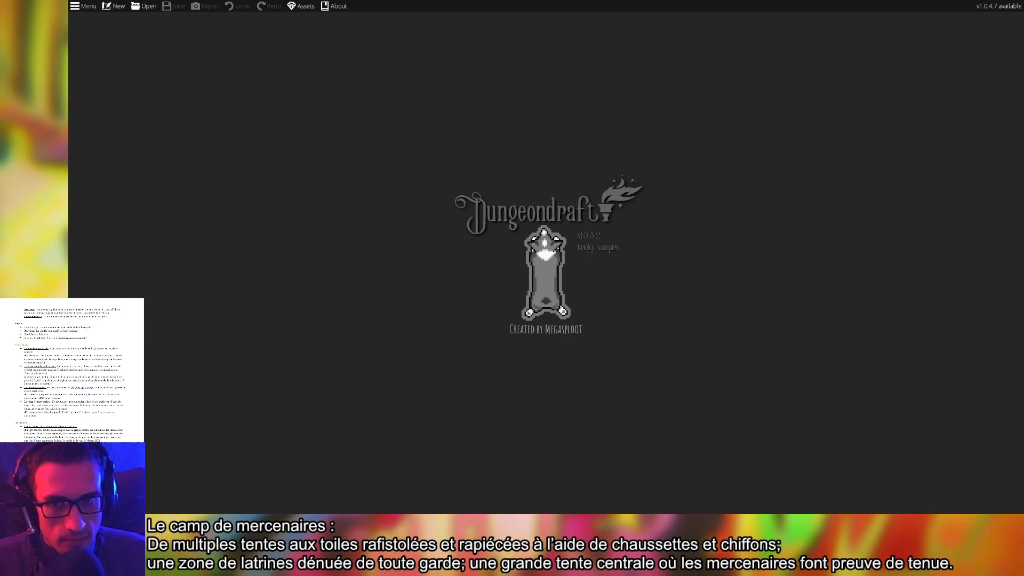
Create a new A3 Paper map of 16 × 11 tiles
left_click(82, 5)
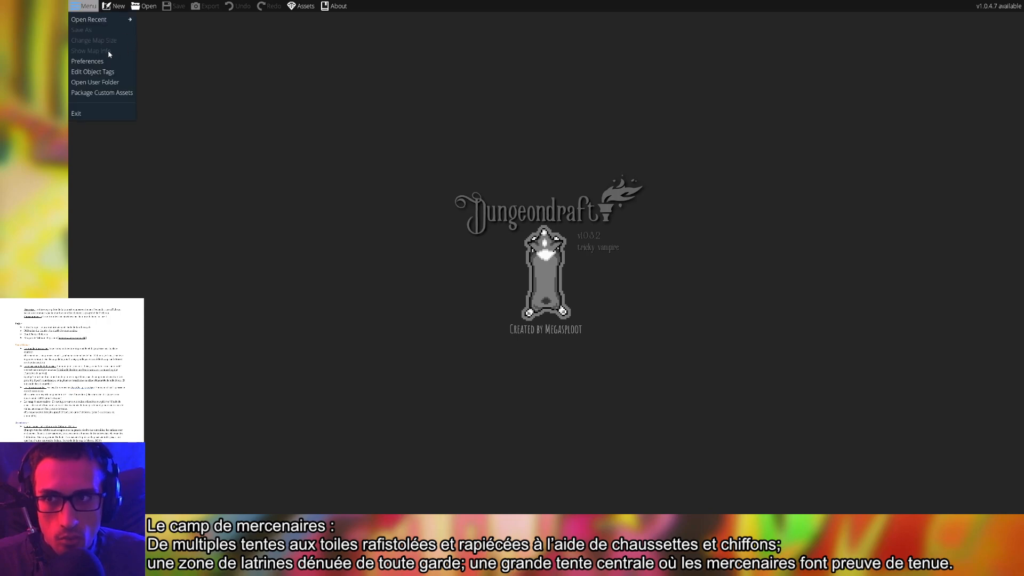
left_click(121, 9)
left_click(118, 6)
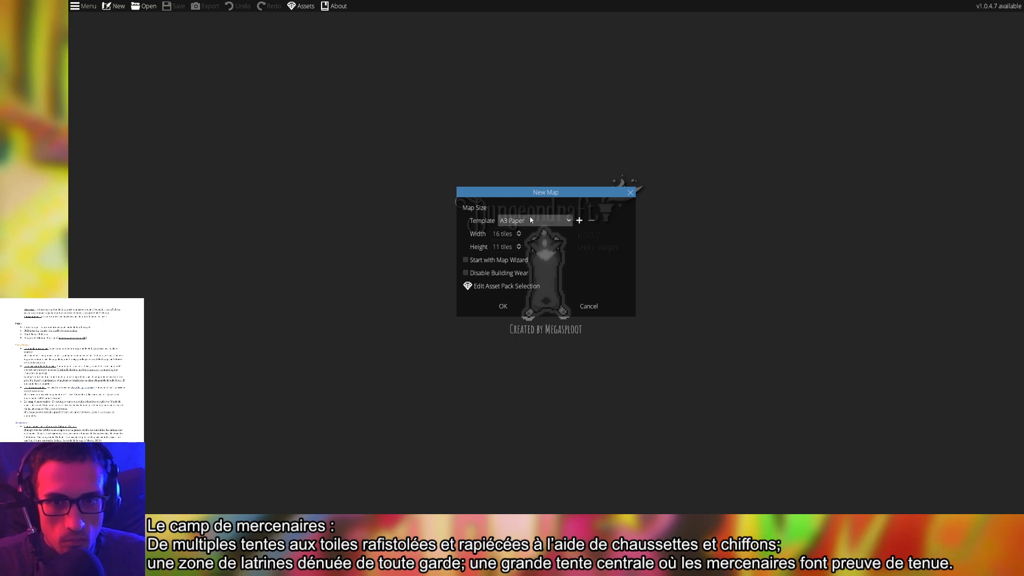
left_click(514, 307)
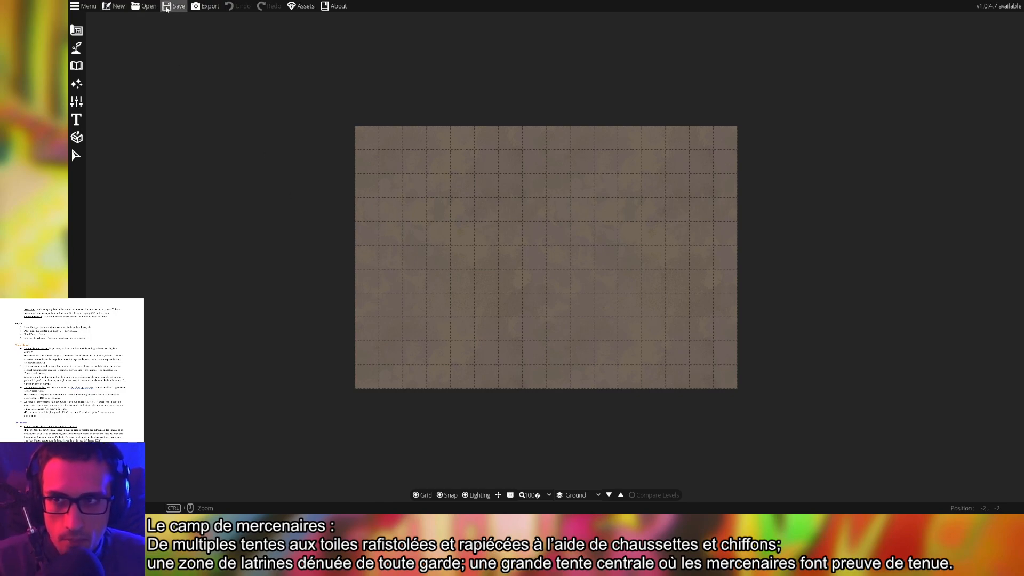
left_click(114, 6)
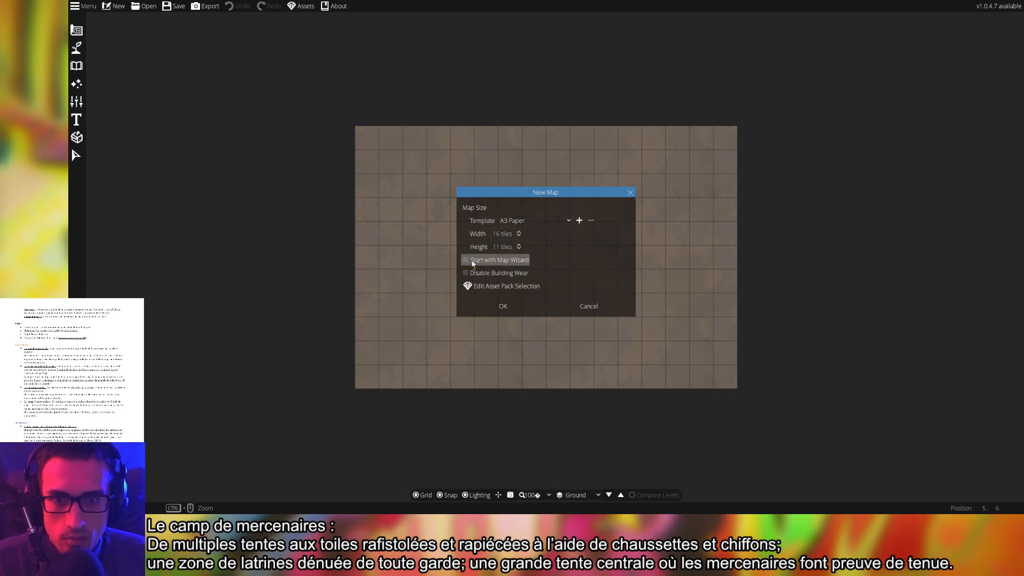
Add Krager's Shadow Pack to the starter pack and create the 16 × 11 map
left_click(507, 286)
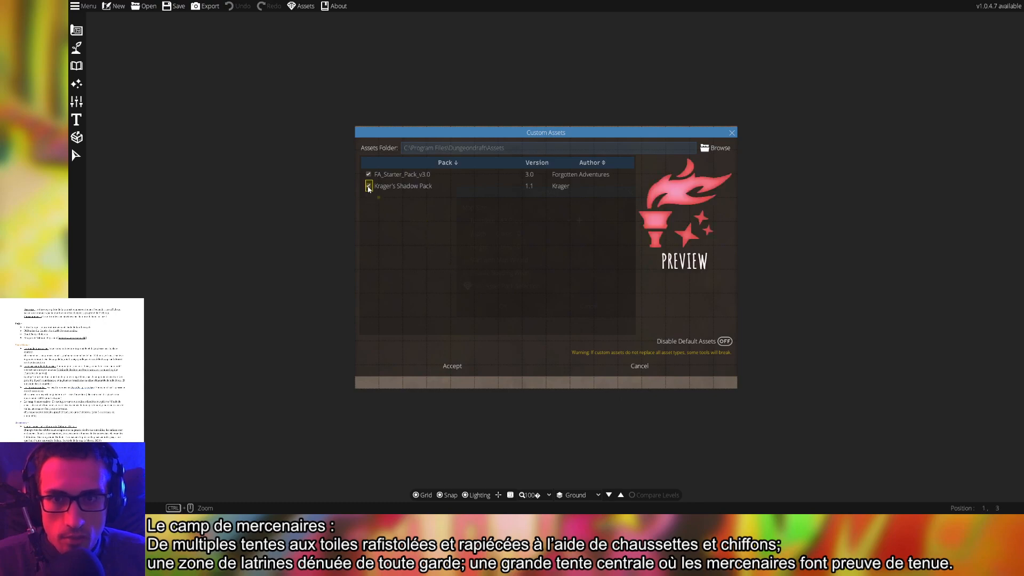
left_click(471, 367)
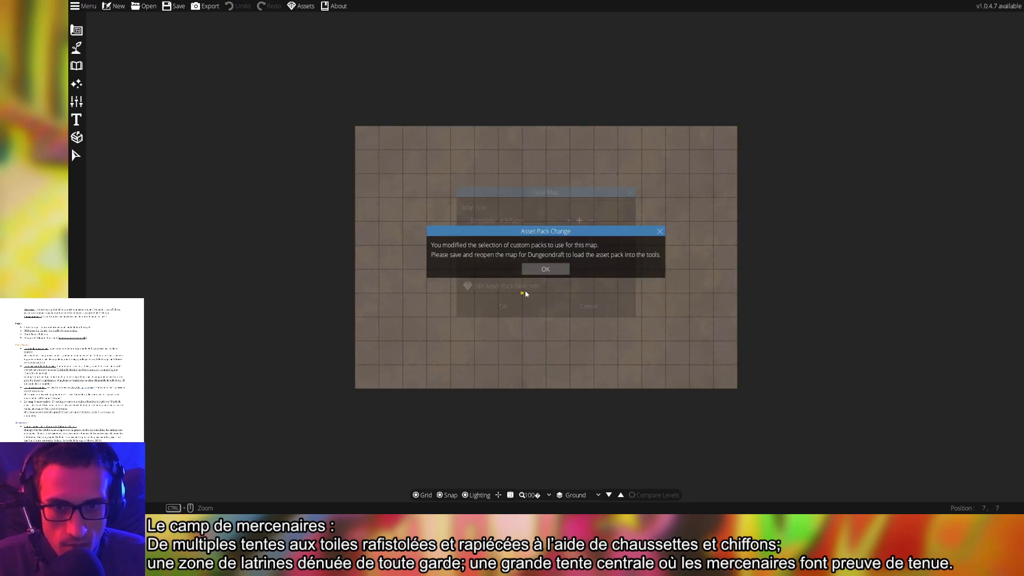
left_click(545, 269)
left_click(502, 307)
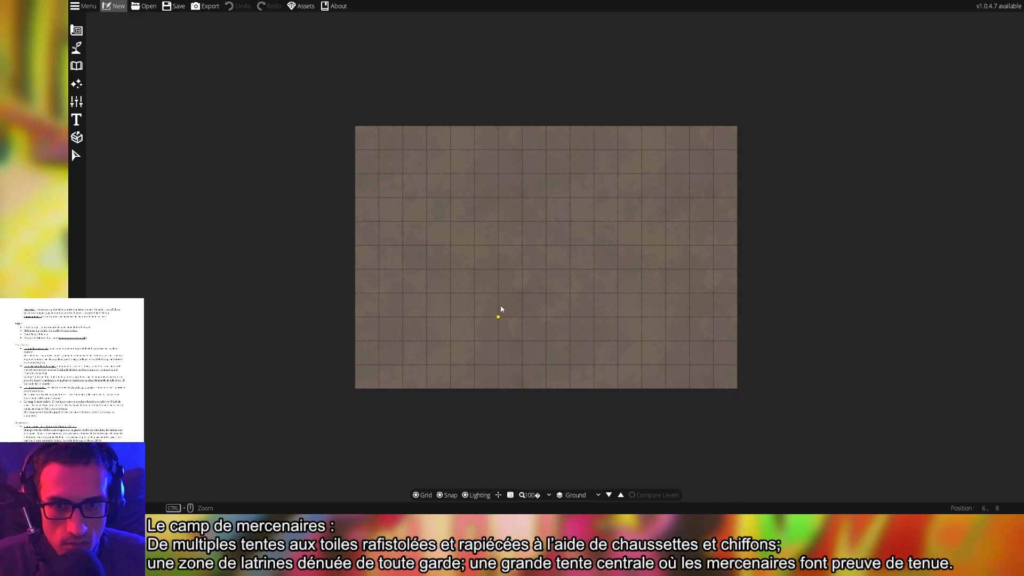
Browse the Path Tool library, then save the blank map
left_click(75, 48)
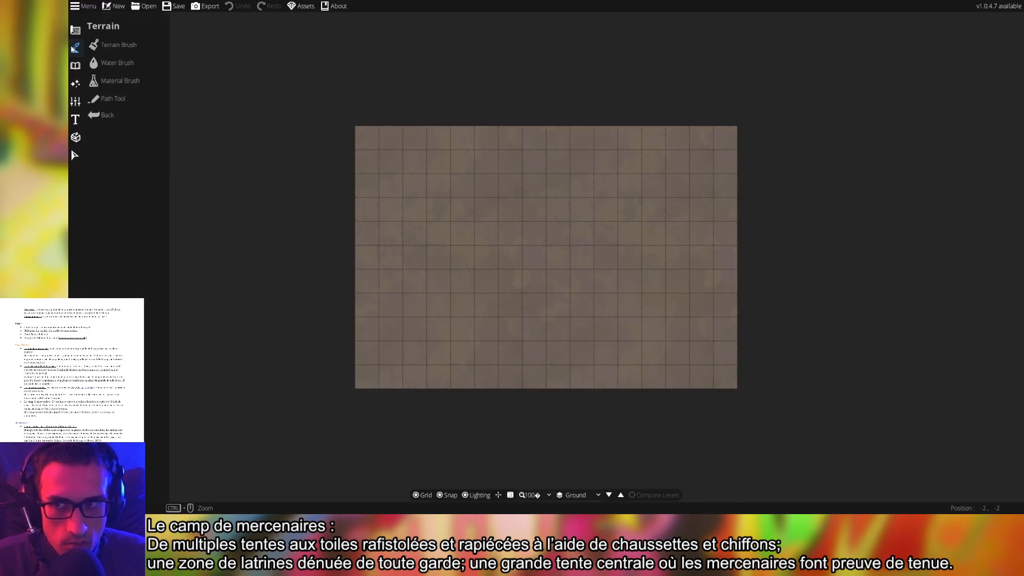
left_click(113, 98)
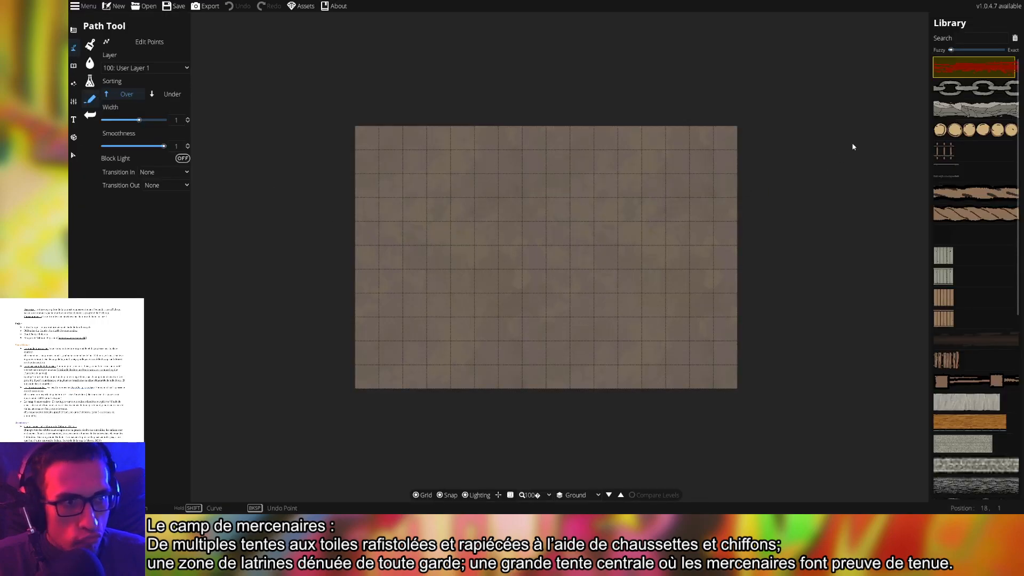
scroll(981, 366, "down", 2)
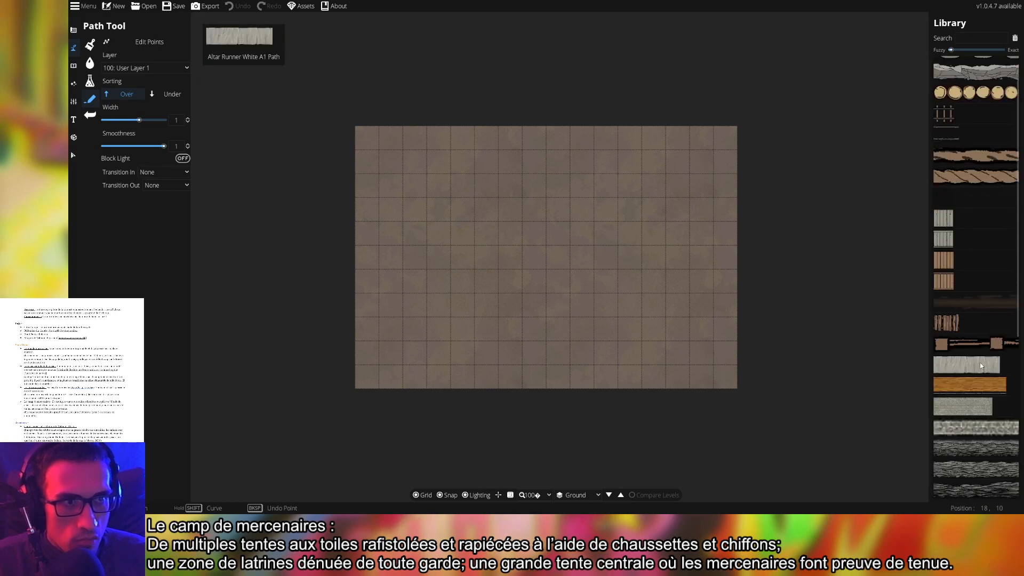
scroll(982, 366, "up", 2)
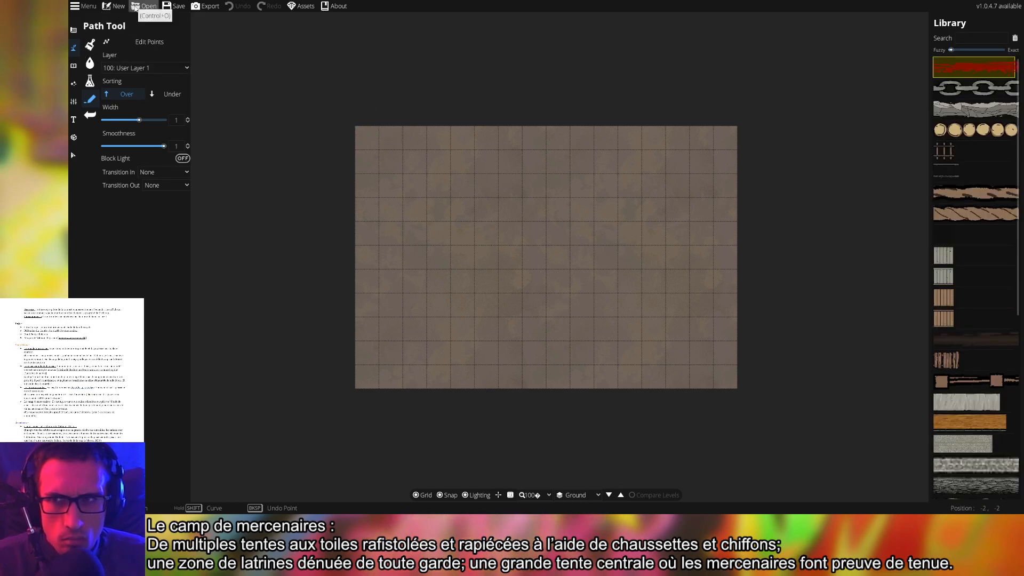
left_click(179, 6)
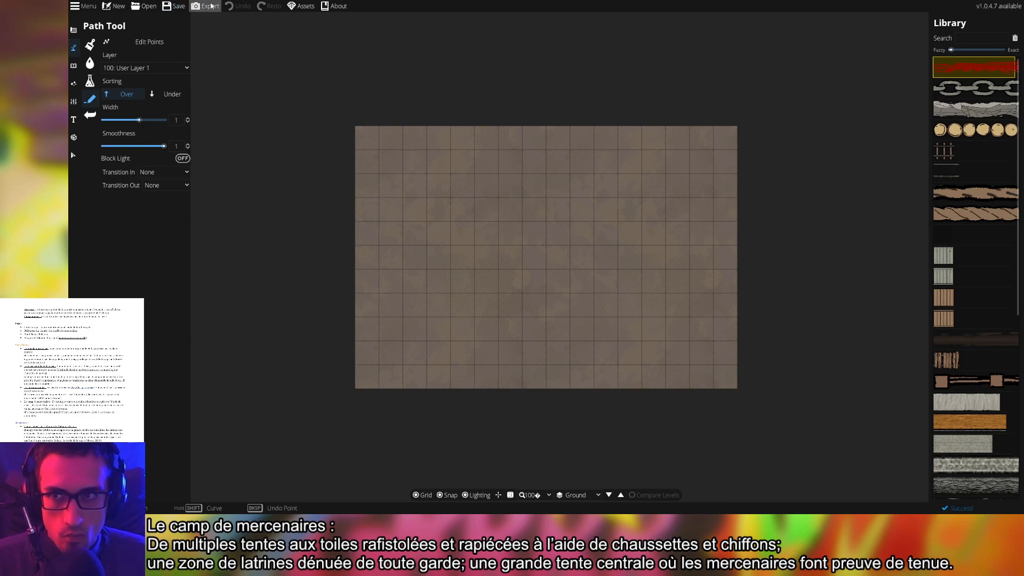
Enable Krager's Shadow Pack under Assets and reload the saved 16 × 11 map
left_click(302, 6)
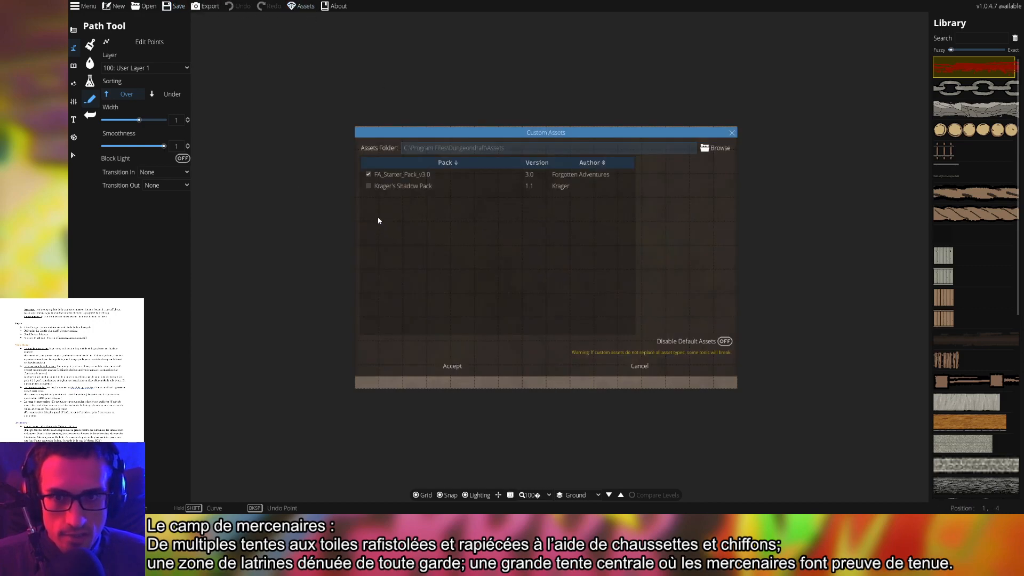
left_click(457, 366)
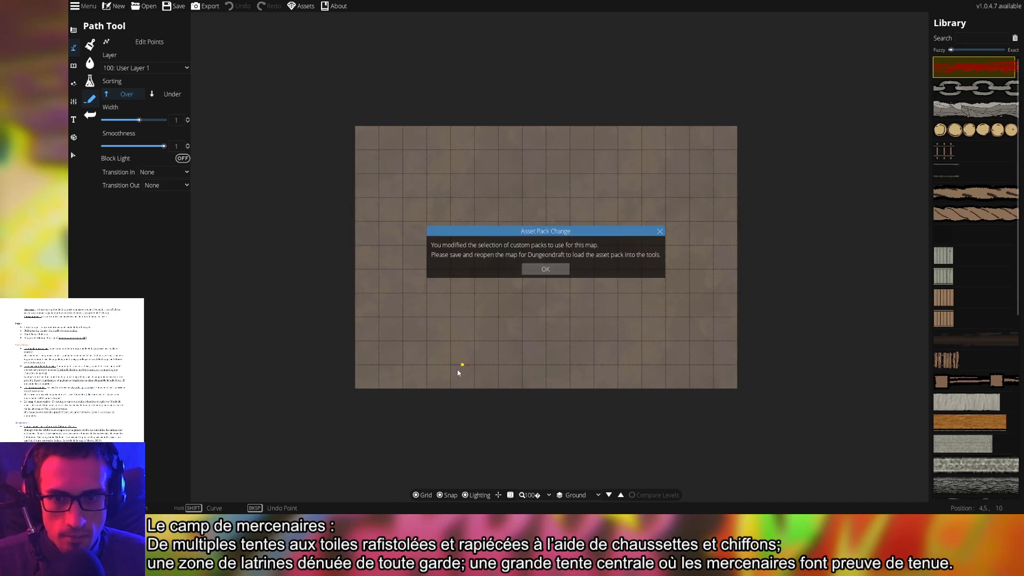
left_click(536, 271)
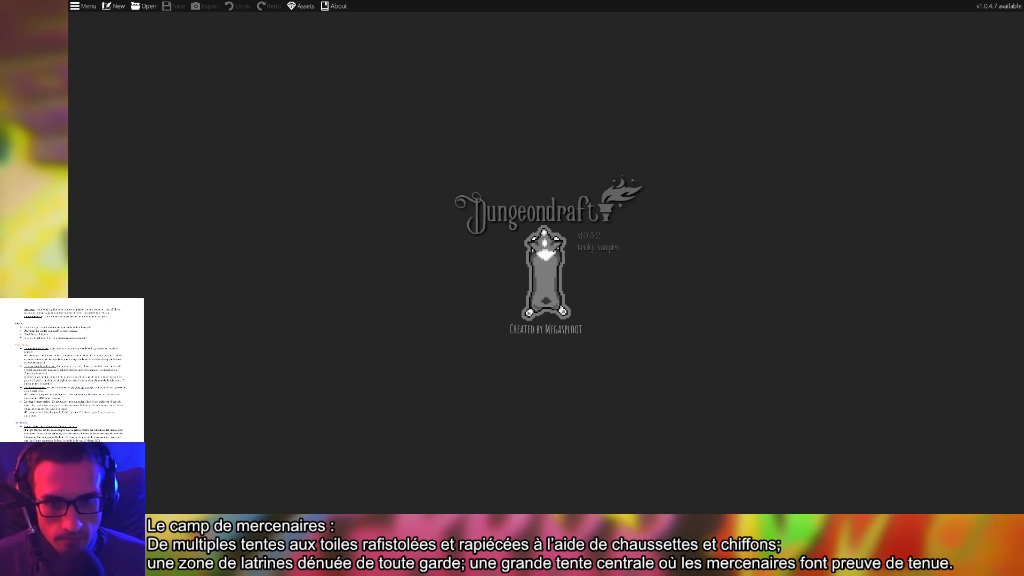
left_click(113, 6)
left_click(589, 306)
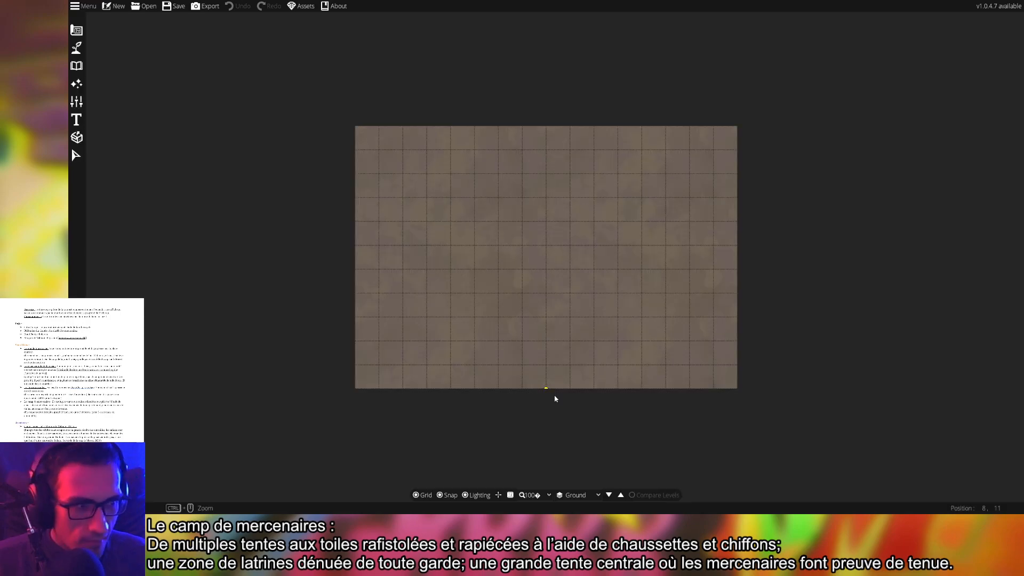
Zoom to 125%, recentre the map, and show the Design building tools
scroll(535, 313, "up", 1)
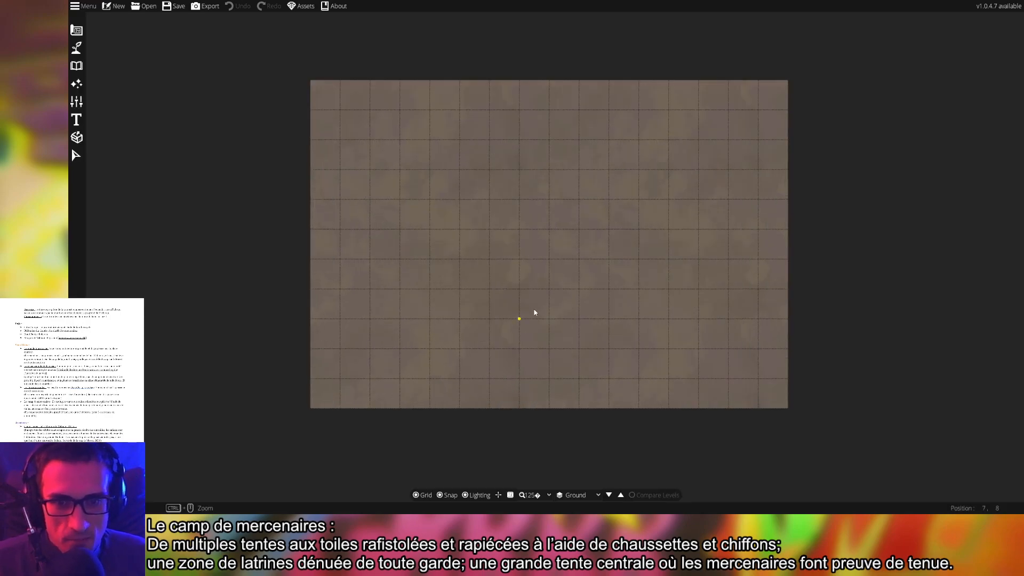
left_click_drag(633, 283, 611, 291)
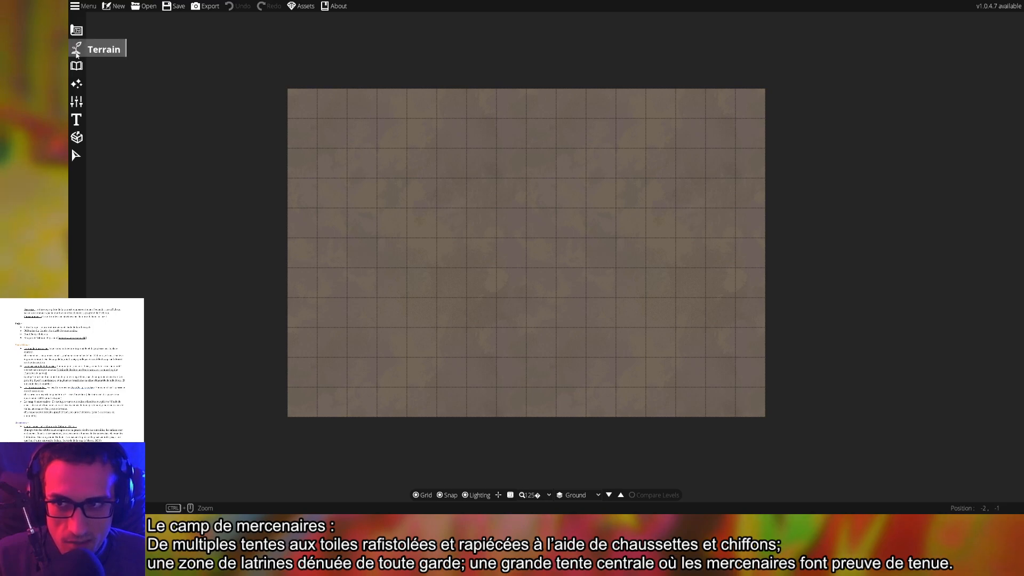
left_click(76, 31)
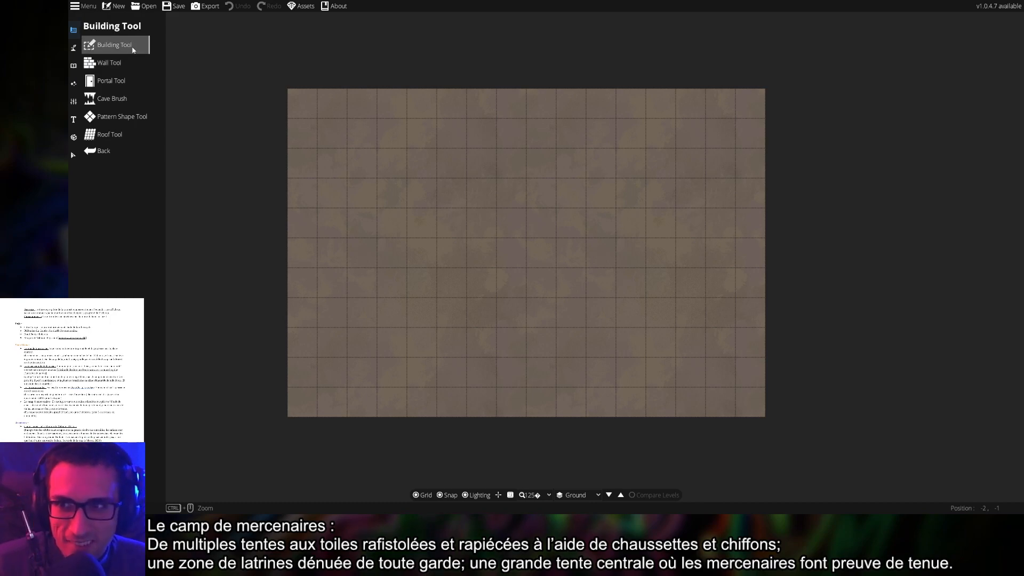
Switch to the terrain brush, unlock 4 more texture slots and set brush size 1
left_click(121, 63)
left_click(89, 63)
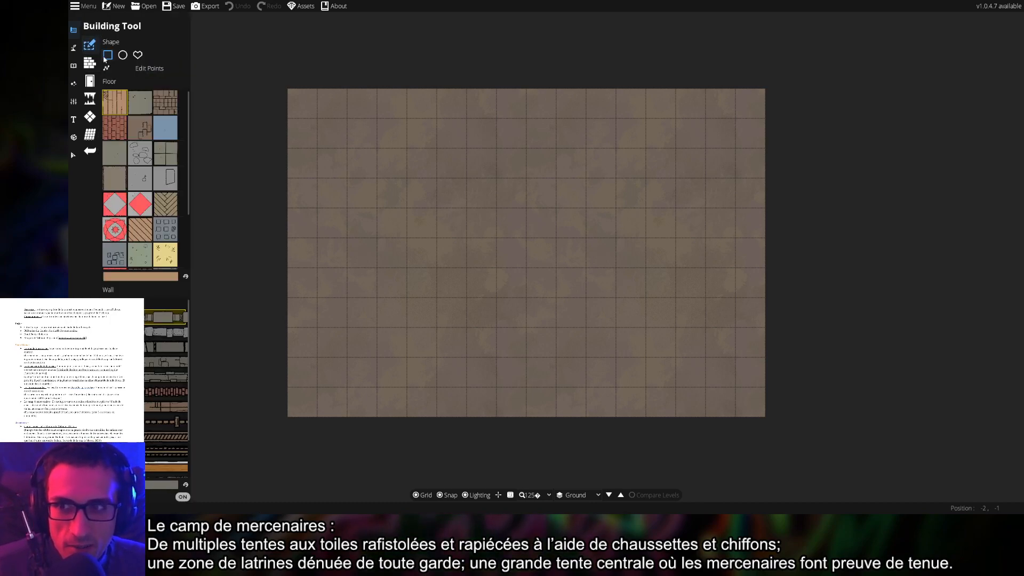
left_click(90, 80)
left_click(89, 64)
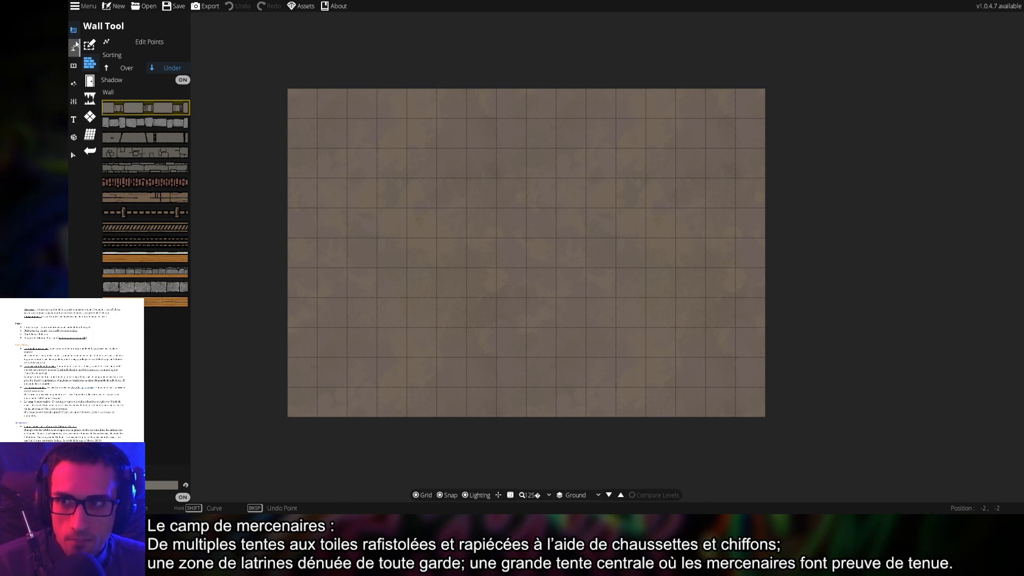
left_click(74, 50)
left_click(112, 45)
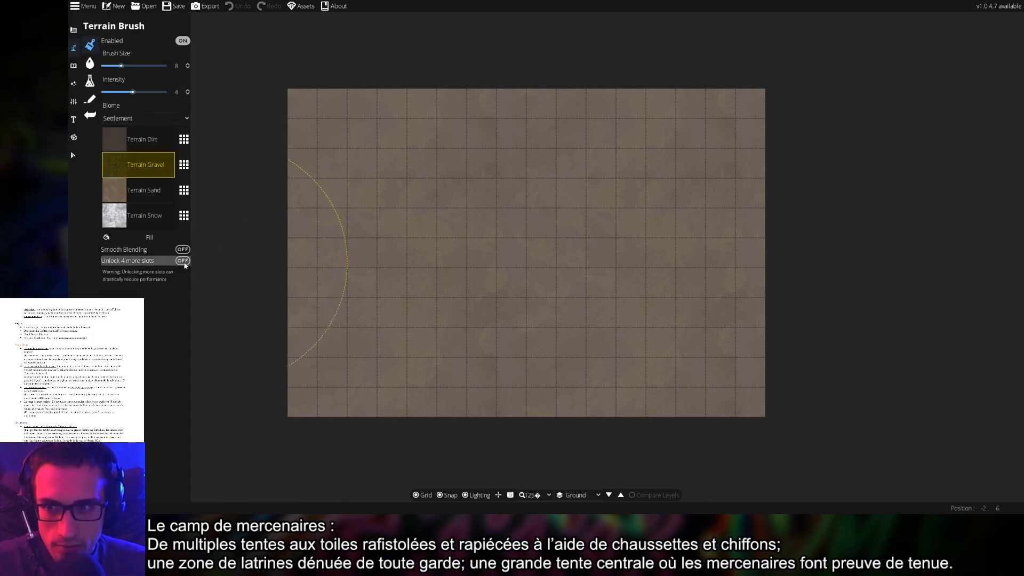
left_click(182, 260)
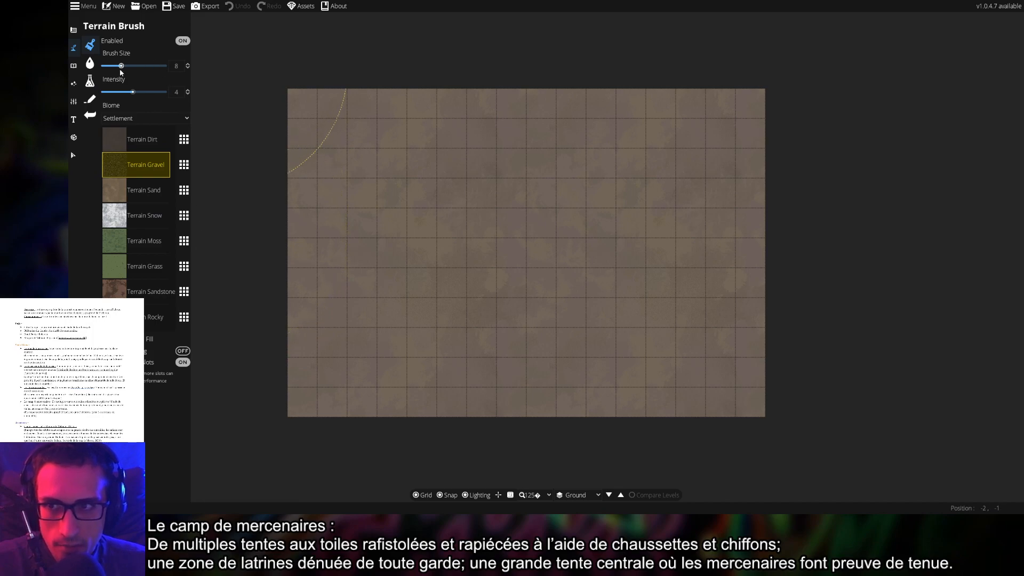
left_click_drag(121, 67, 104, 68)
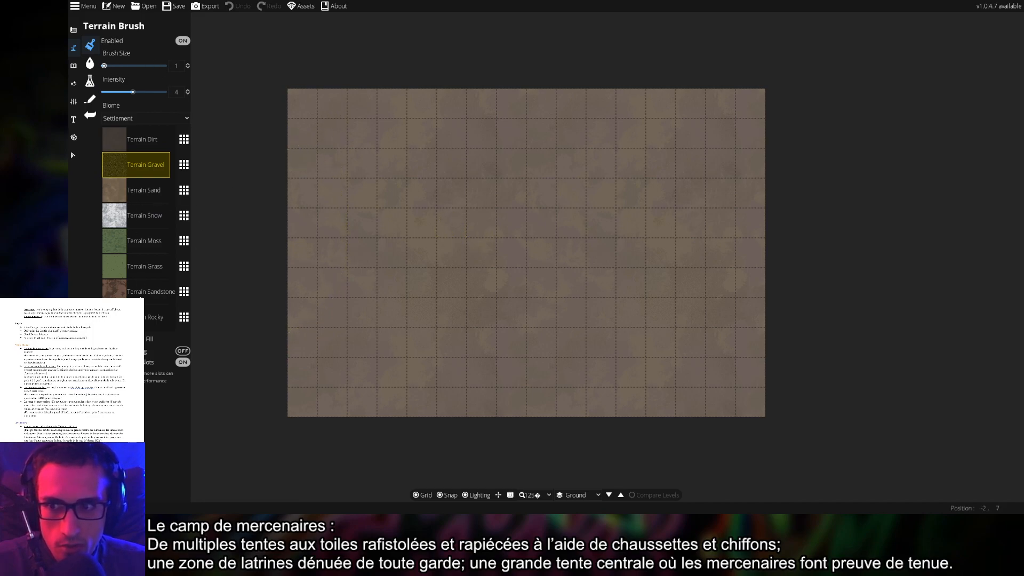
left_click(147, 192)
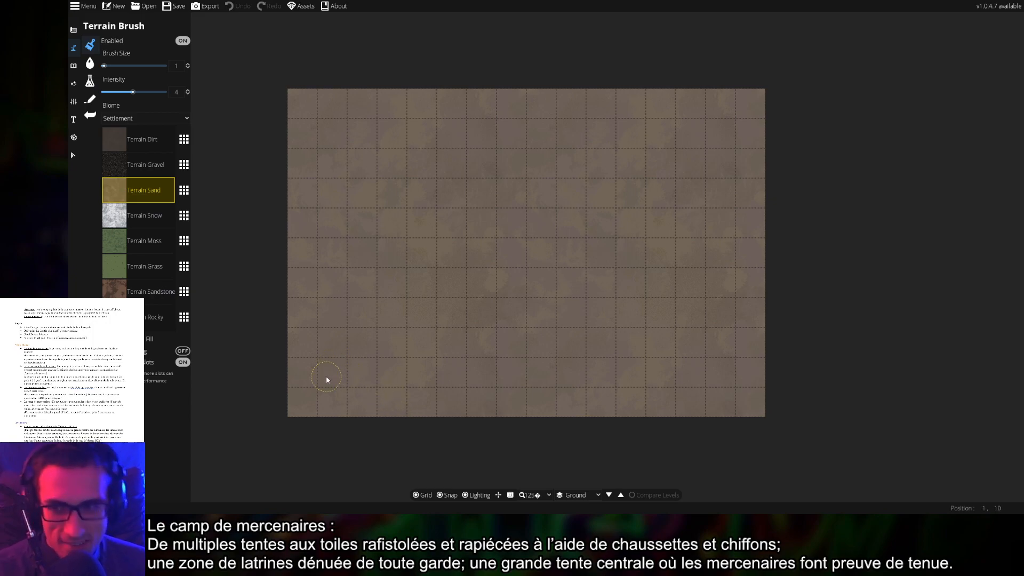
Test sand and moss patches, then settle on Terrain Sandstone at intensity 8
left_click(138, 151)
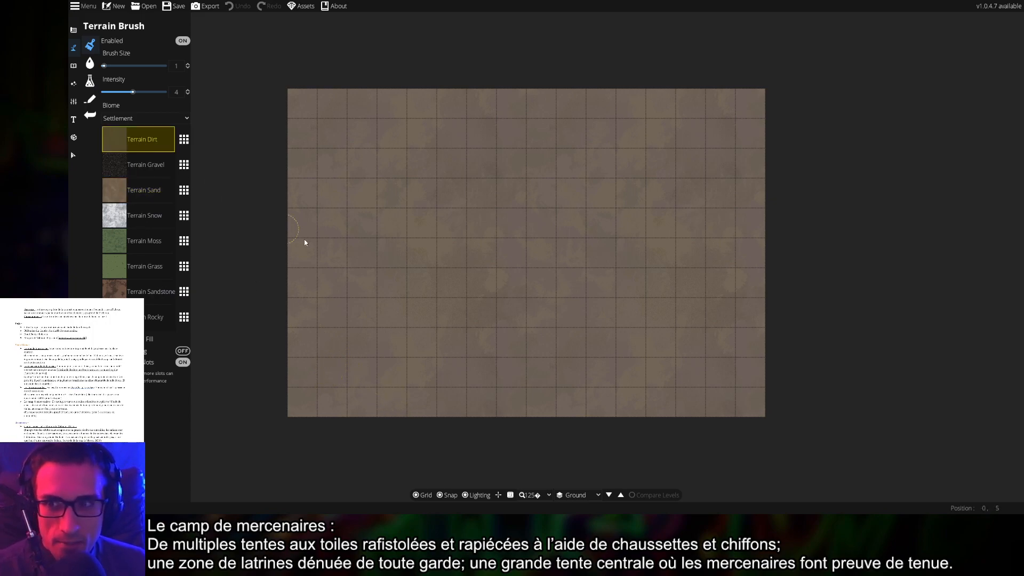
left_click(371, 266)
left_click(141, 188)
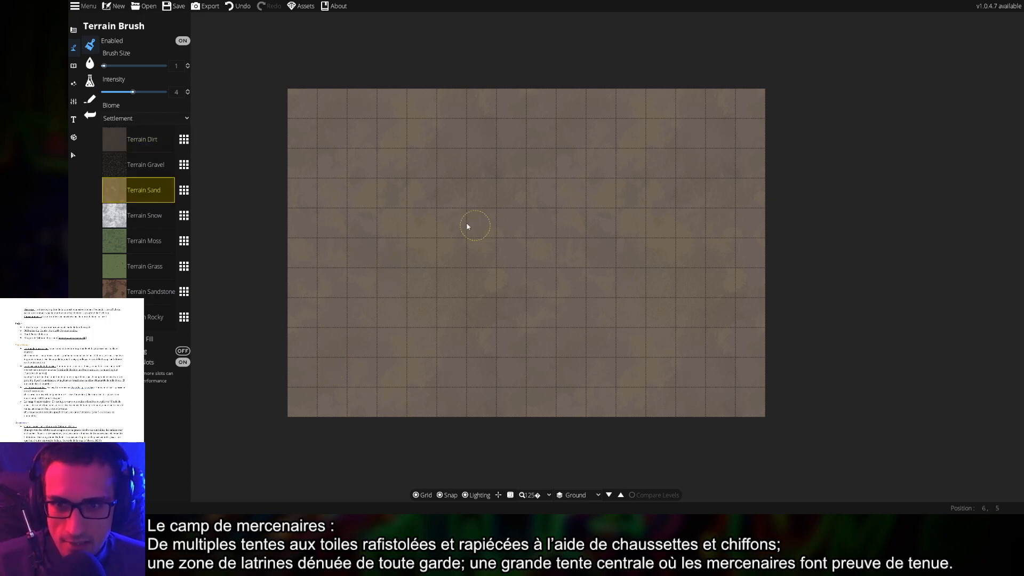
left_click_drag(456, 233, 453, 243)
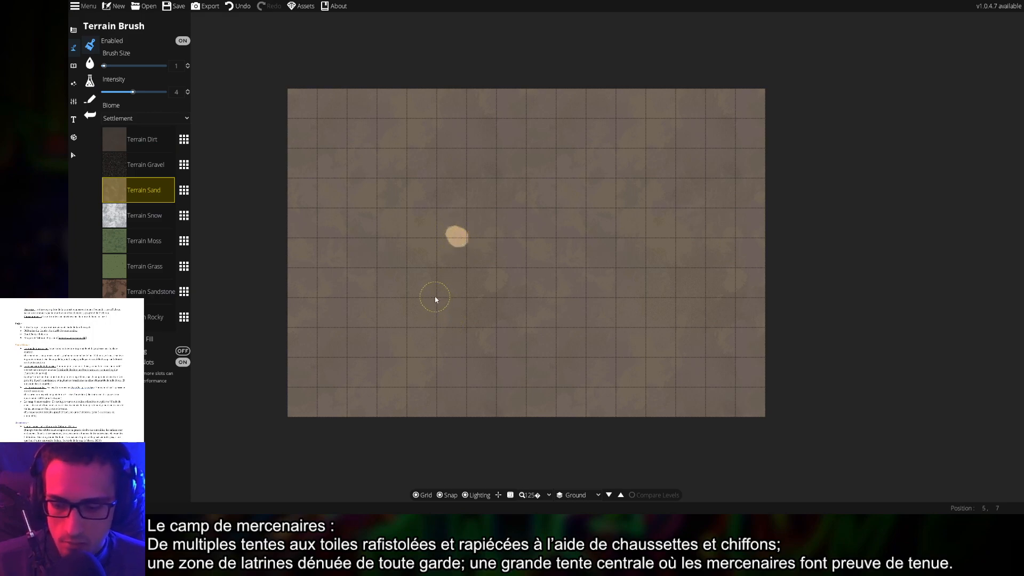
key("ctrl+z")
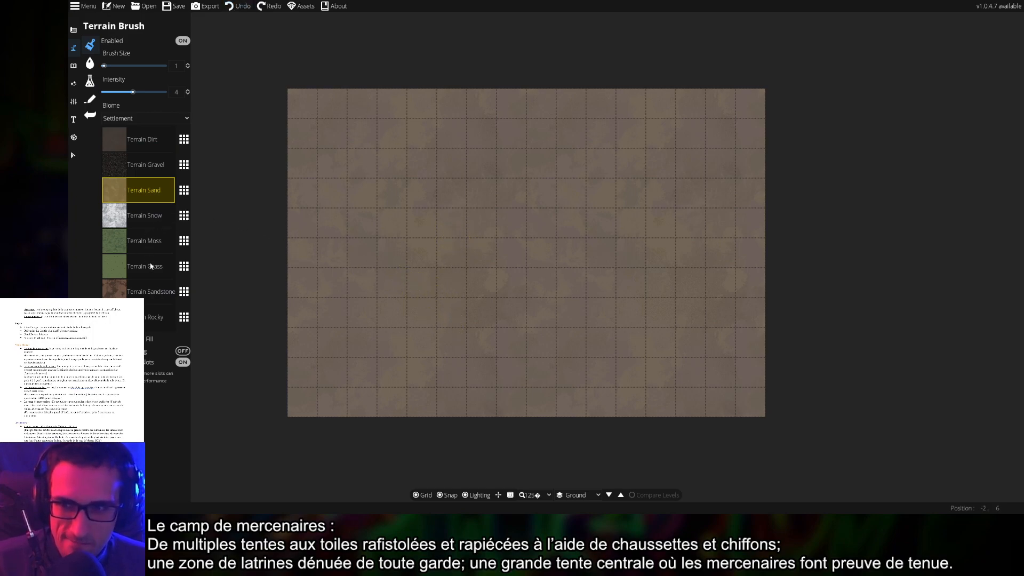
left_click(139, 241)
left_click(395, 273)
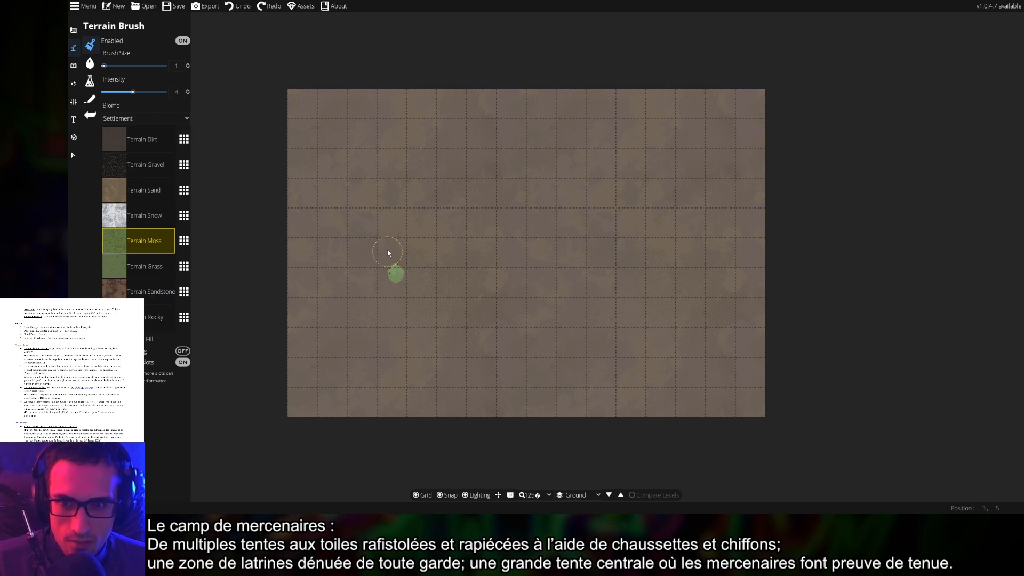
left_click_drag(411, 254, 399, 251)
key("ctrl+z")
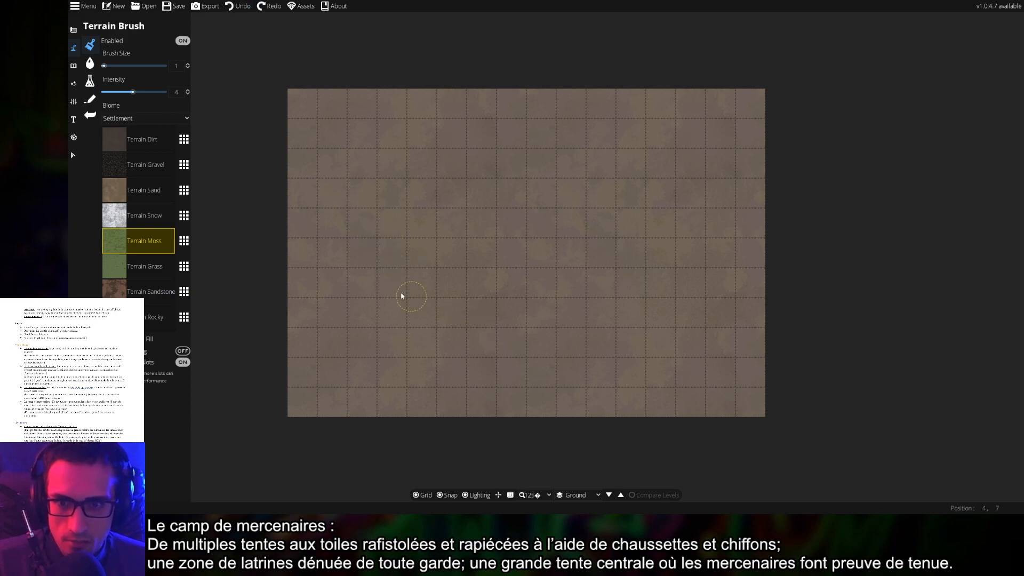
left_click(151, 291)
left_click(542, 301)
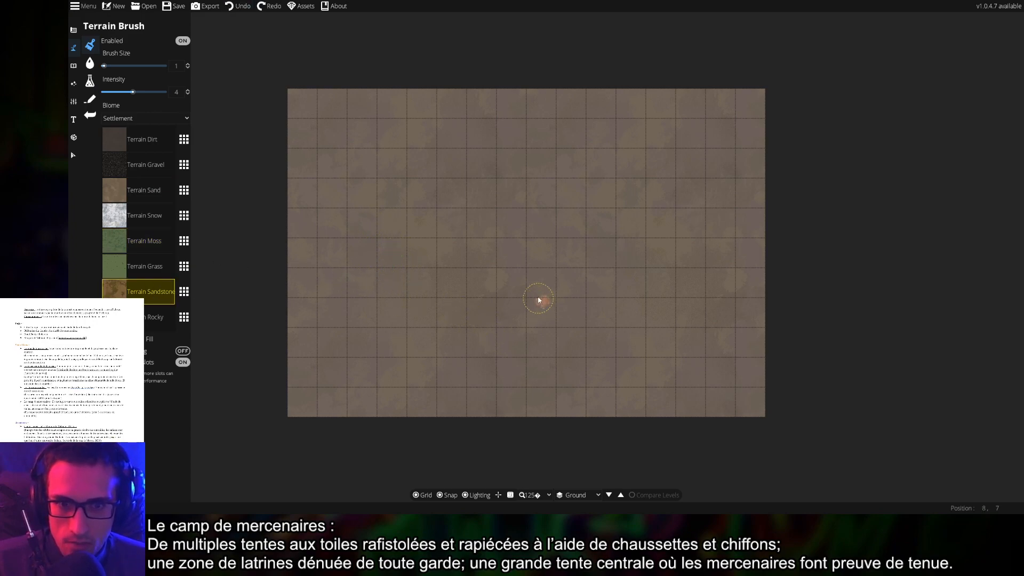
left_click(538, 273)
left_click_drag(132, 92, 164, 92)
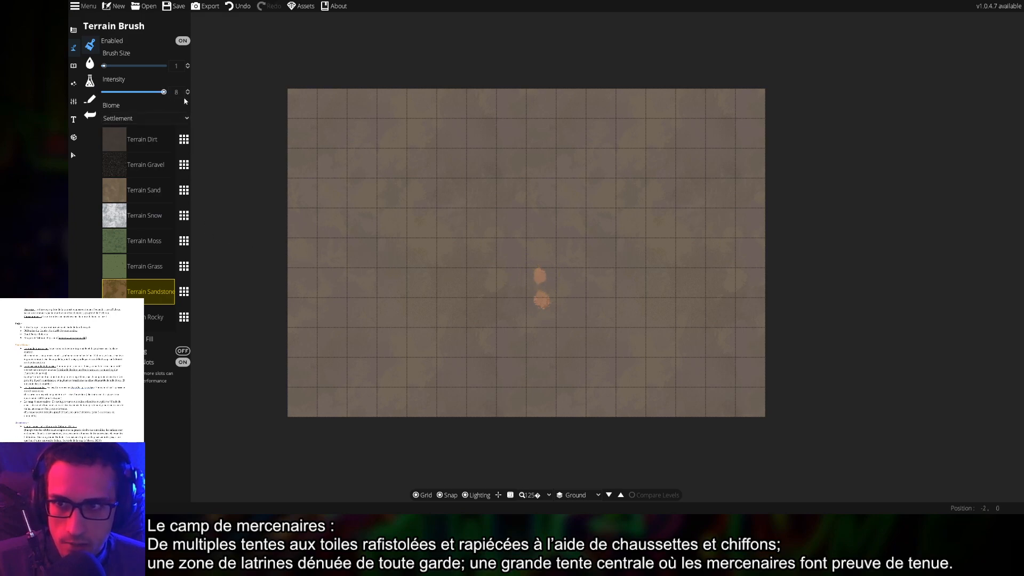
Brush branching sandstone trails out to the top, bottom, left and right map edges
mouse_move(540, 288)
left_mouse_down()
mouse_move(536, 259)
mouse_move(564, 265)
mouse_move(587, 247)
mouse_move(583, 218)
left_mouse_up()
mouse_move(521, 169)
left_mouse_down()
mouse_move(580, 210)
mouse_move(514, 160)
mouse_move(514, 78)
mouse_move(513, 140)
mouse_move(503, 103)
mouse_move(514, 165)
mouse_move(430, 213)
mouse_move(405, 258)
mouse_move(425, 217)
left_mouse_up()
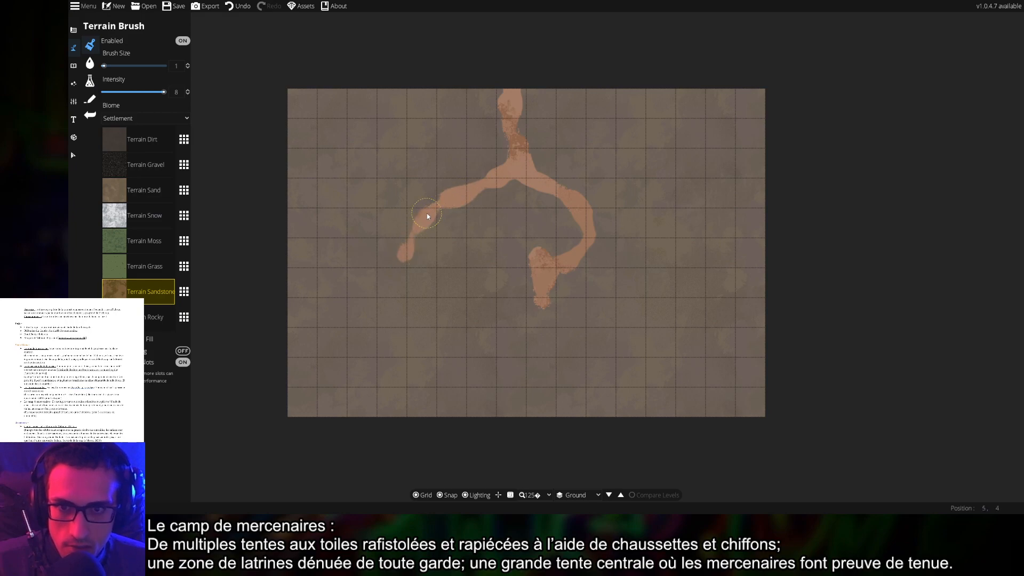
mouse_move(395, 268)
left_mouse_down()
mouse_move(353, 312)
mouse_move(410, 277)
mouse_move(326, 316)
mouse_move(352, 311)
mouse_move(308, 320)
mouse_move(342, 314)
mouse_move(284, 323)
left_mouse_up()
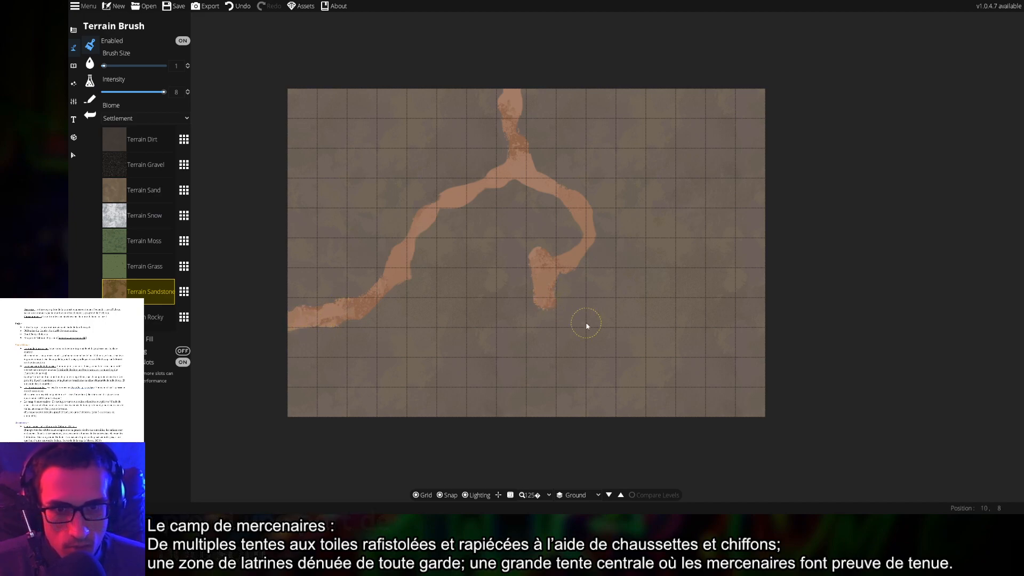
mouse_move(584, 324)
left_mouse_down()
mouse_move(554, 313)
mouse_move(594, 342)
mouse_move(610, 415)
left_mouse_up()
mouse_move(539, 320)
left_mouse_down()
mouse_move(532, 311)
mouse_move(509, 338)
left_mouse_up()
mouse_move(484, 375)
left_mouse_down()
mouse_move(502, 350)
mouse_move(444, 428)
left_mouse_up()
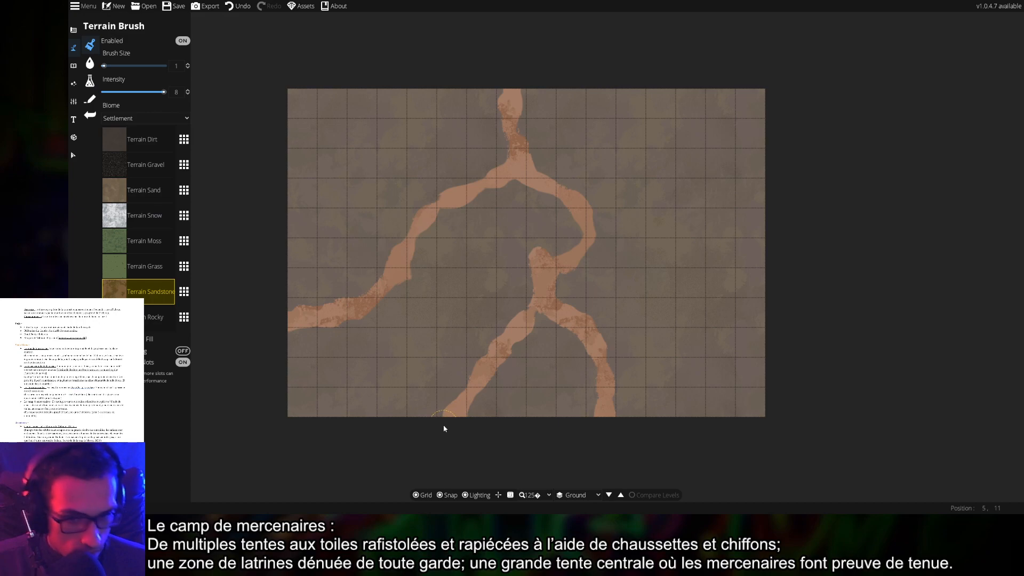
mouse_move(572, 330)
left_mouse_down()
mouse_move(642, 334)
mouse_move(592, 338)
mouse_move(629, 343)
mouse_move(704, 336)
mouse_move(668, 341)
left_mouse_up()
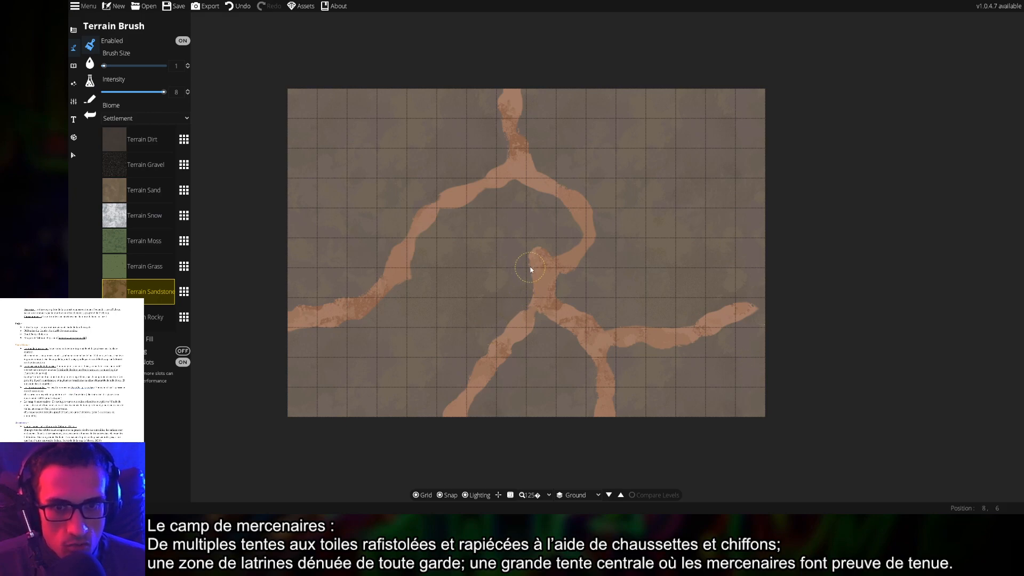
mouse_move(490, 269)
left_mouse_down()
mouse_move(521, 258)
mouse_move(412, 247)
mouse_move(472, 256)
mouse_move(434, 248)
mouse_move(605, 199)
mouse_move(627, 179)
mouse_move(593, 188)
mouse_move(671, 134)
mouse_move(641, 162)
mouse_move(622, 168)
mouse_move(715, 87)
left_mouse_up()
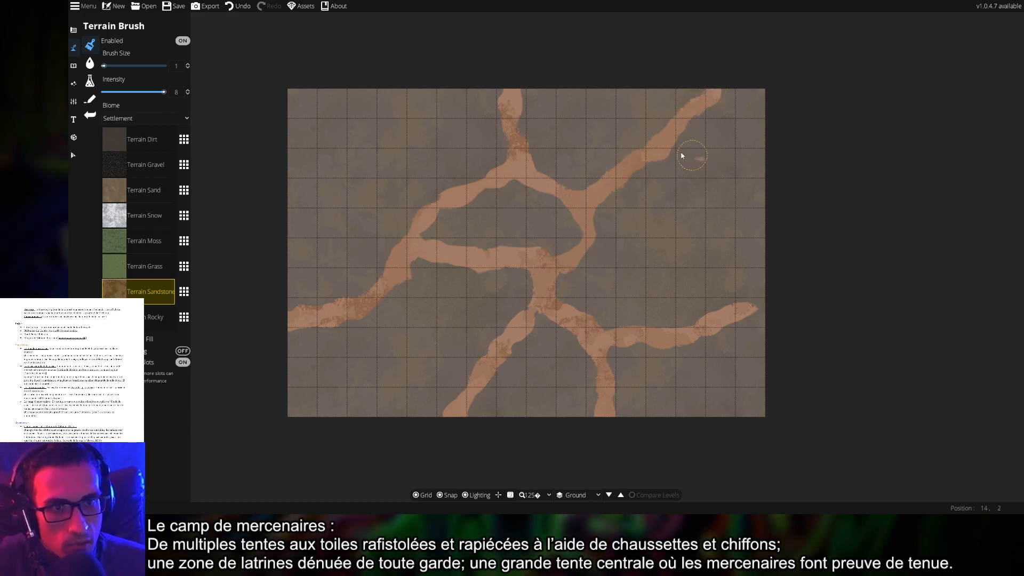
left_click_drag(681, 156, 798, 183)
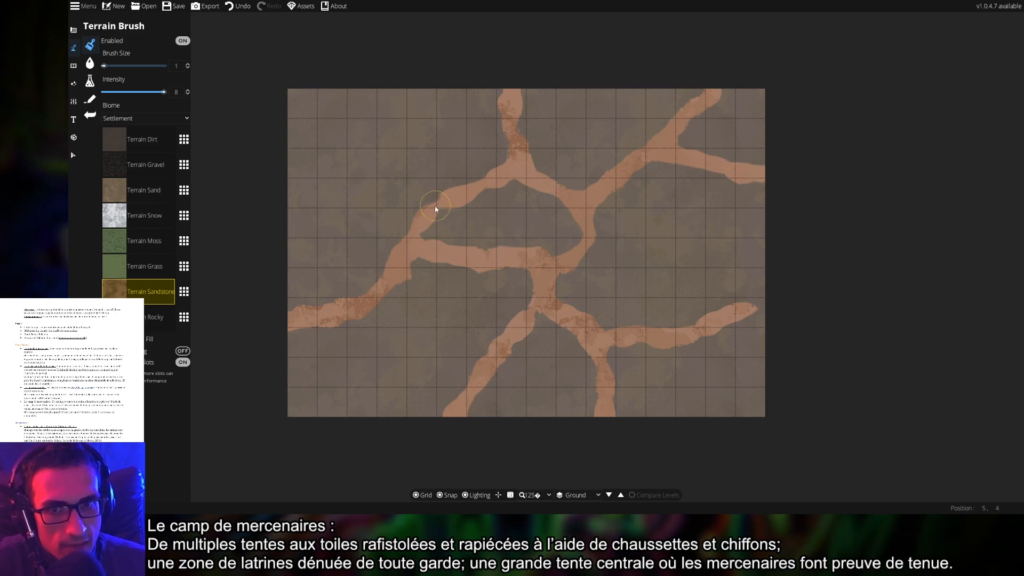
mouse_move(435, 209)
left_mouse_down()
mouse_move(382, 182)
mouse_move(415, 193)
mouse_move(322, 174)
mouse_move(360, 175)
mouse_move(286, 172)
left_mouse_up()
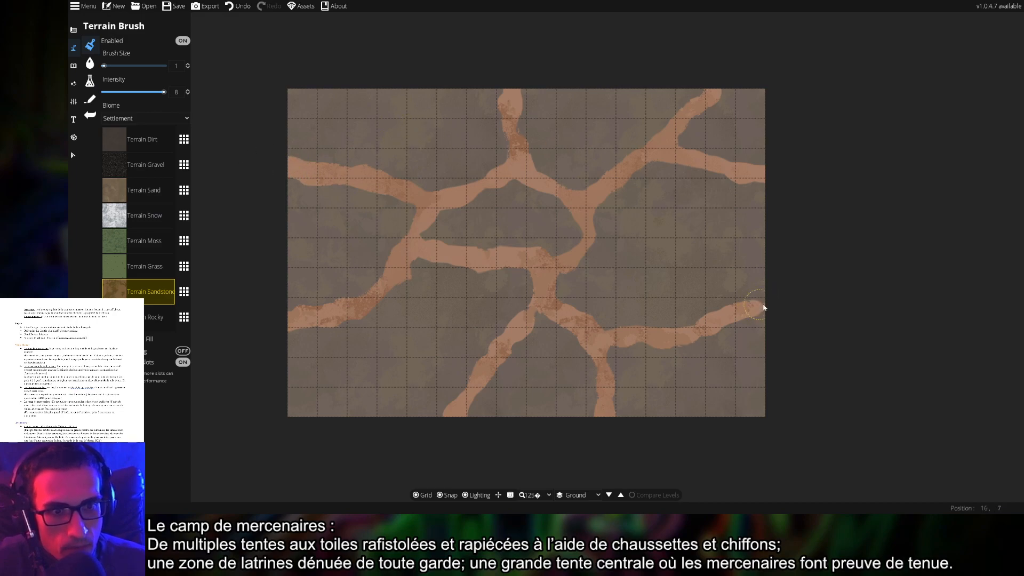
mouse_move(327, 335)
left_mouse_down()
mouse_move(364, 381)
mouse_move(347, 370)
mouse_move(327, 316)
mouse_move(365, 415)
left_mouse_up()
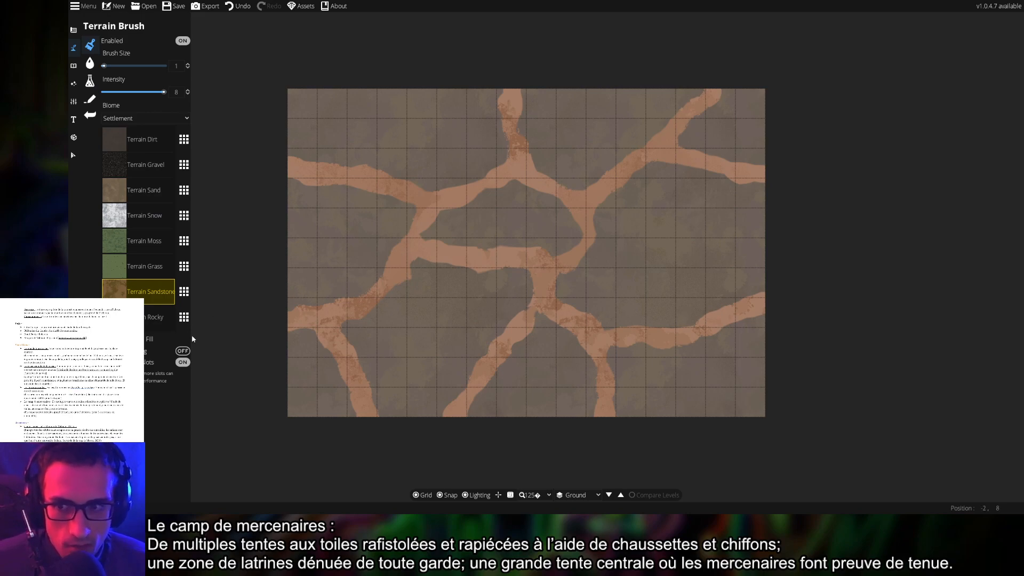
Select Terrain Moss with brush intensity 4
left_click(143, 251)
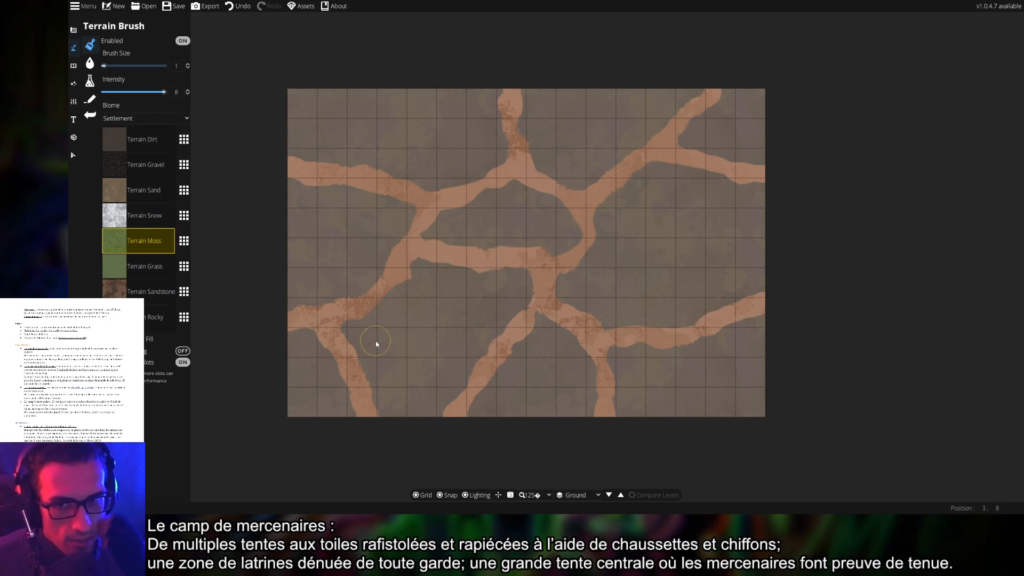
double_click(176, 92)
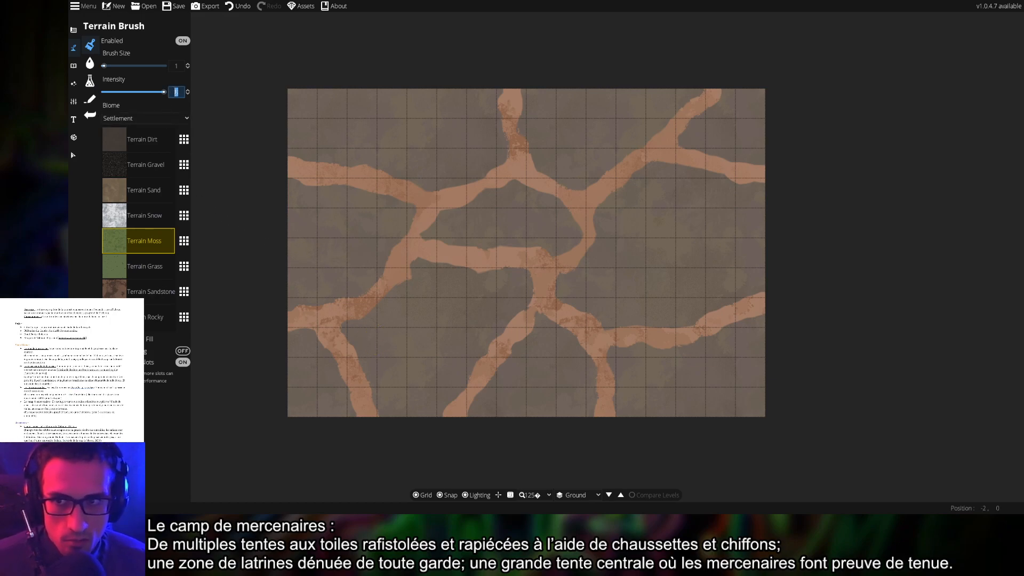
type("4")
key("Return")
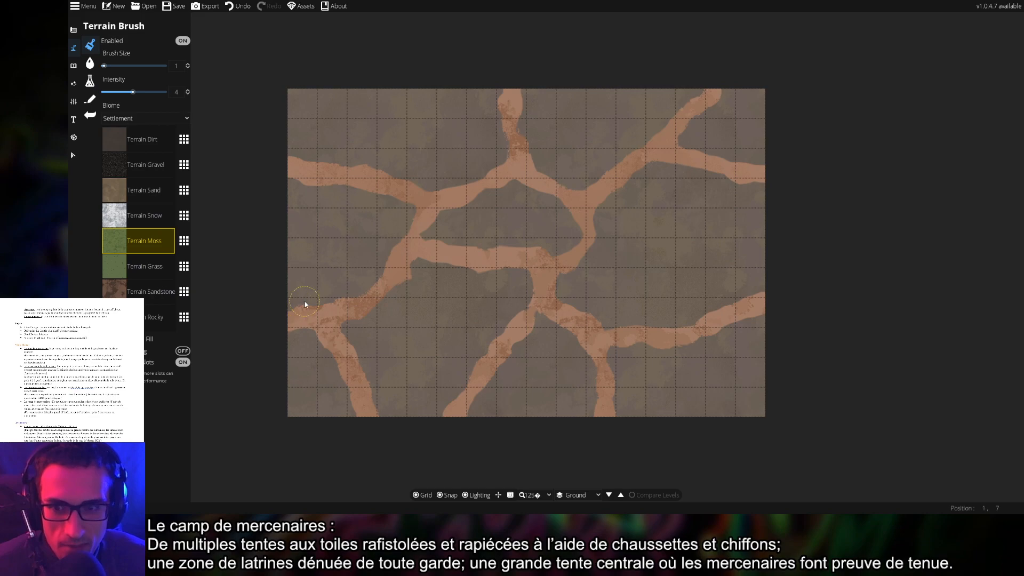
Paint moss strips beside the left, upper, middle, lower and right path sections
mouse_move(304, 304)
left_mouse_down()
mouse_move(293, 306)
mouse_move(331, 297)
mouse_move(308, 304)
left_mouse_up()
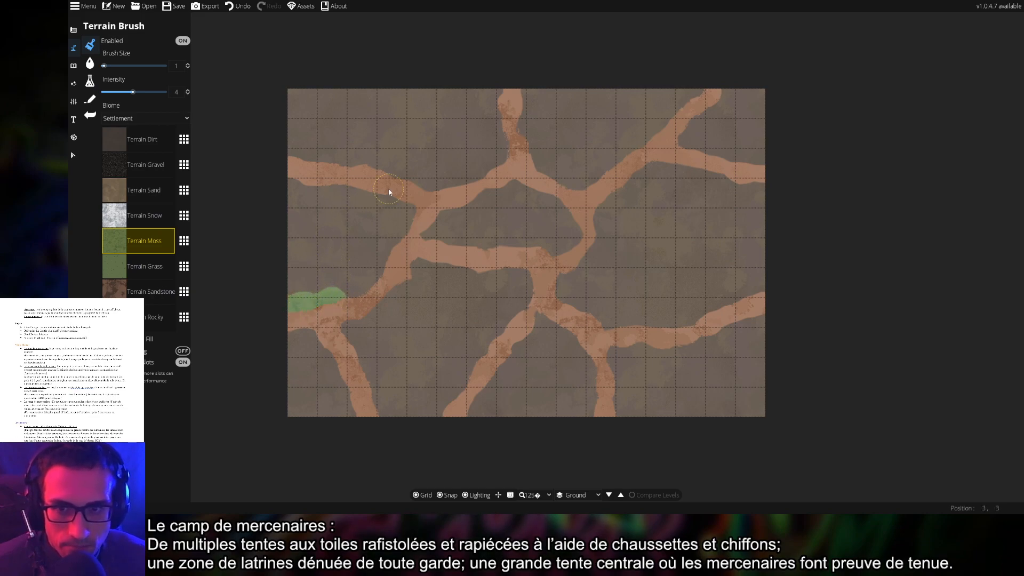
mouse_move(380, 201)
left_mouse_down()
mouse_move(414, 212)
mouse_move(404, 235)
left_mouse_up()
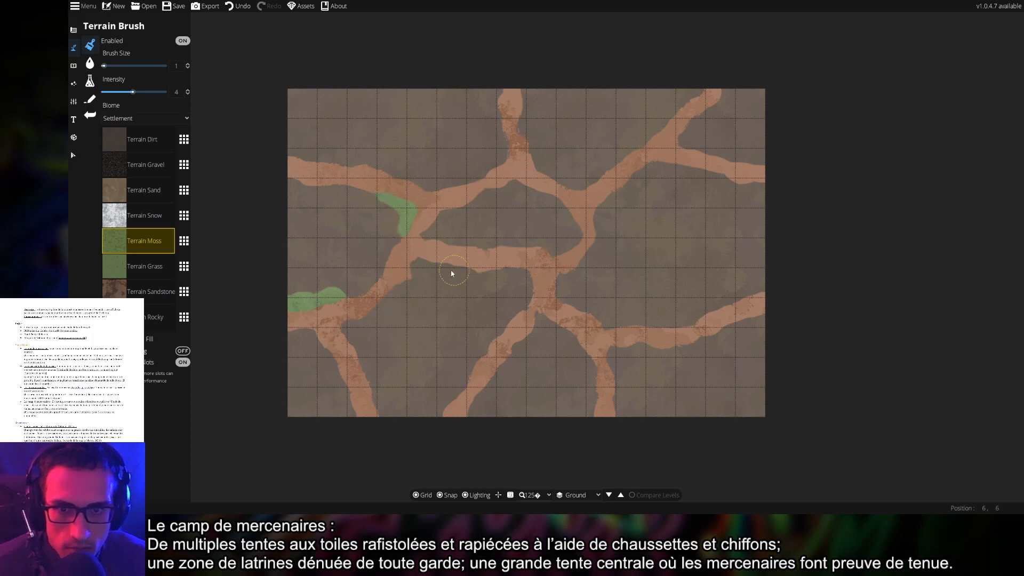
mouse_move(458, 271)
left_mouse_down()
mouse_move(495, 289)
mouse_move(487, 278)
mouse_move(519, 279)
left_mouse_up()
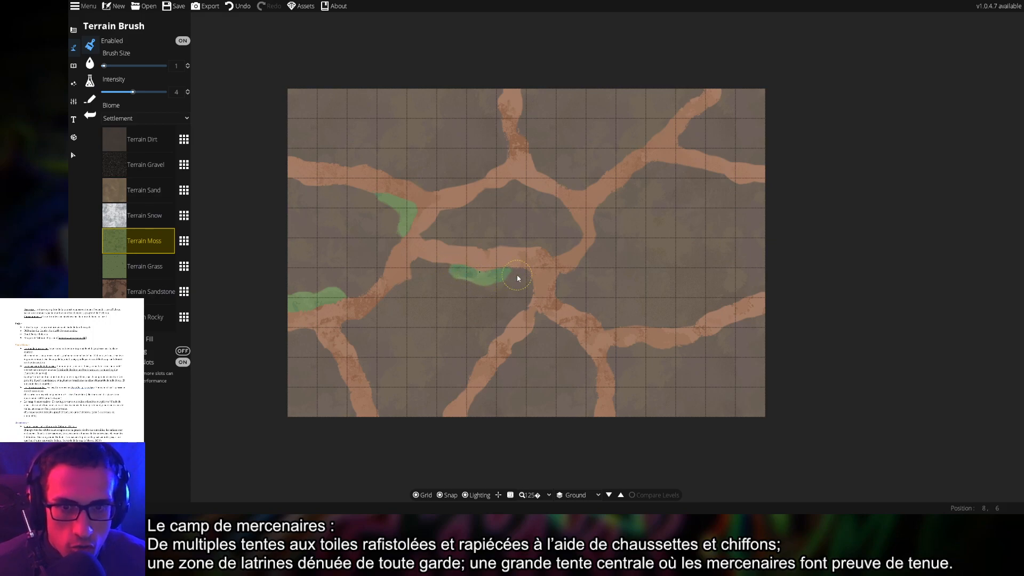
left_click_drag(561, 337, 605, 389)
mouse_move(690, 352)
left_mouse_down()
mouse_move(715, 342)
mouse_move(664, 354)
mouse_move(723, 340)
left_mouse_up()
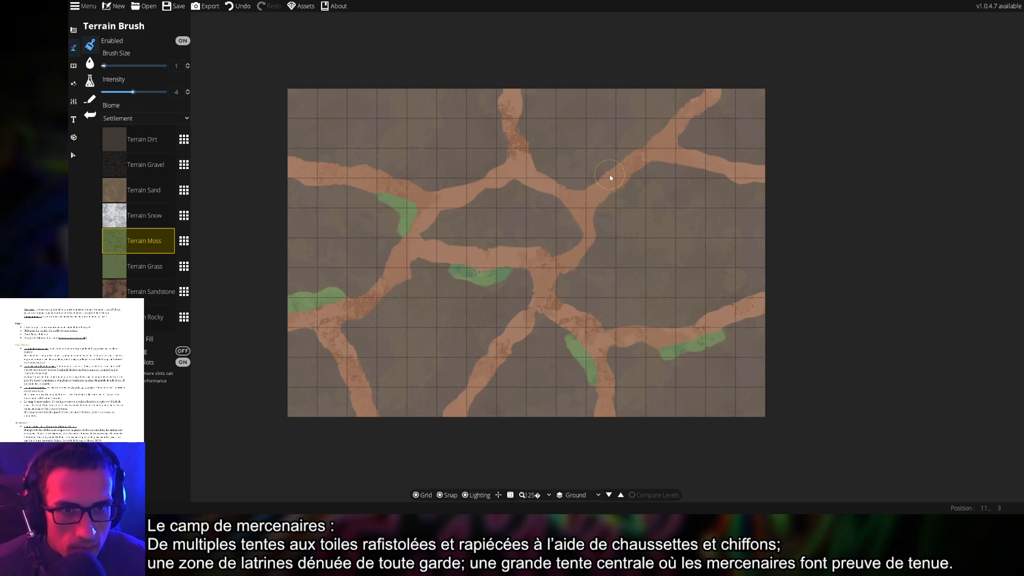
mouse_move(653, 168)
left_mouse_down()
mouse_move(633, 183)
mouse_move(665, 167)
mouse_move(704, 177)
left_mouse_up()
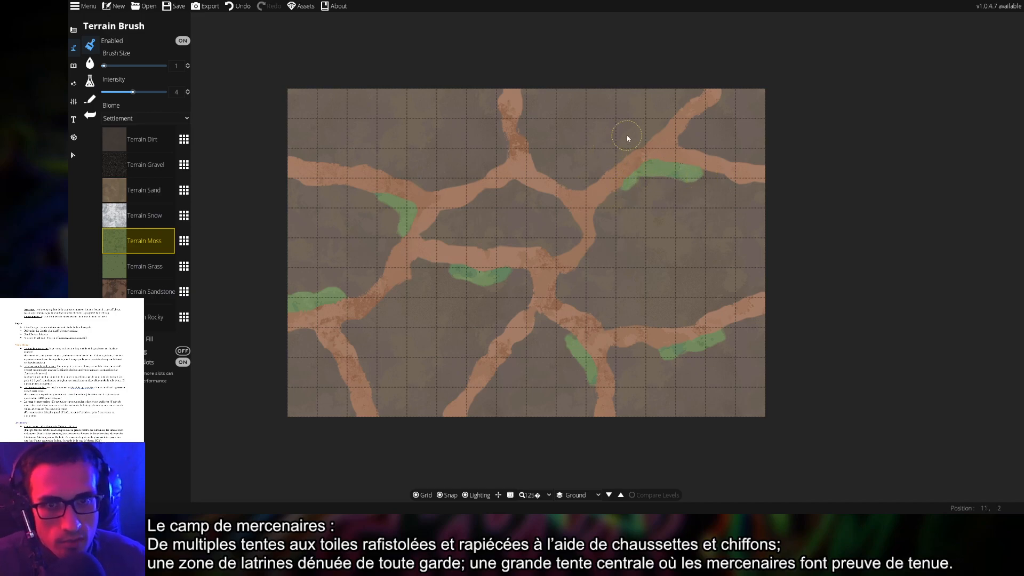
mouse_move(526, 131)
left_mouse_down()
mouse_move(528, 89)
mouse_move(542, 95)
left_mouse_up()
left_click_drag(535, 132, 553, 171)
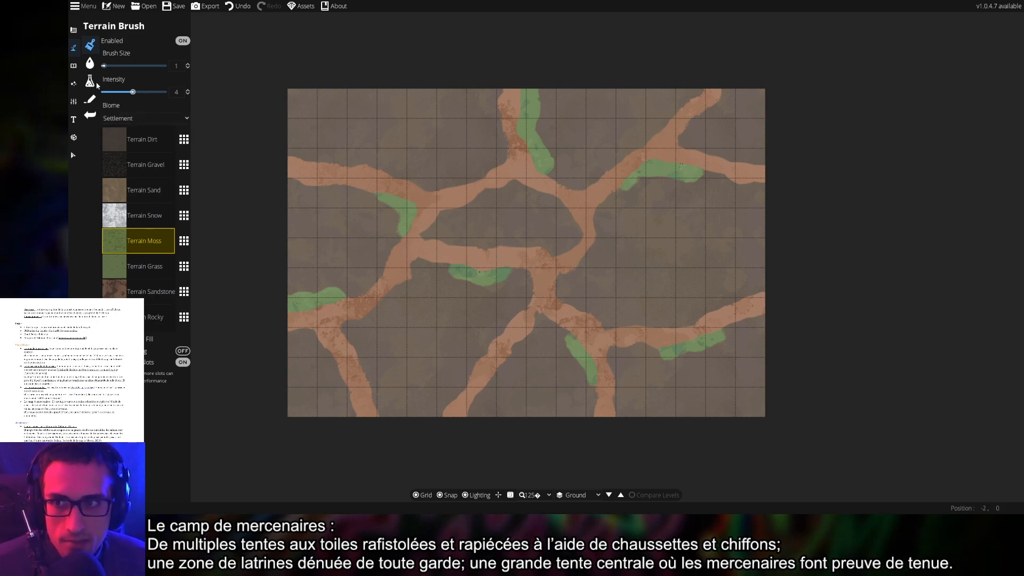
Save the map with Ctrl+S and check the Water Brush deep water colours
left_click(90, 64)
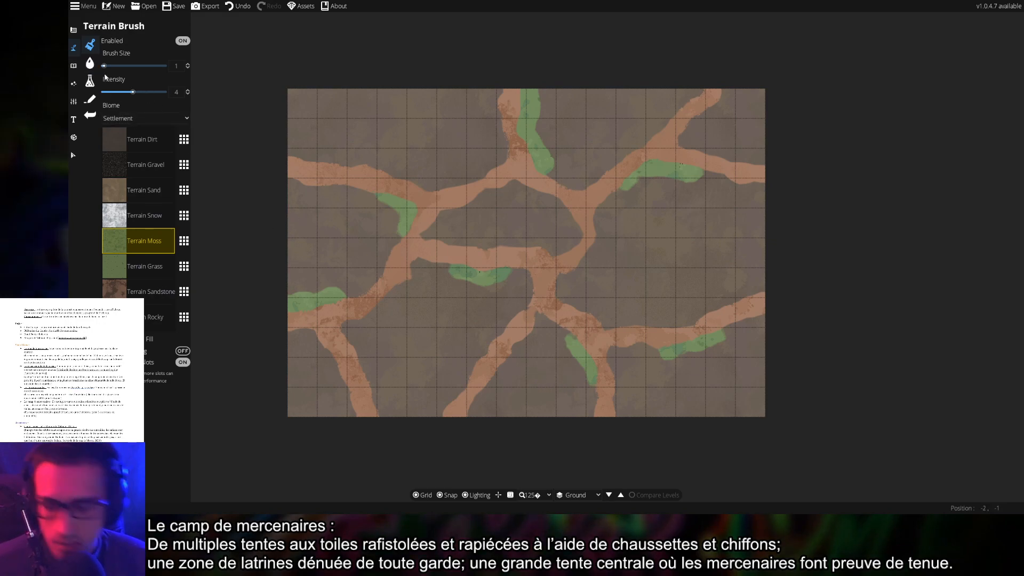
key("ctrl+s")
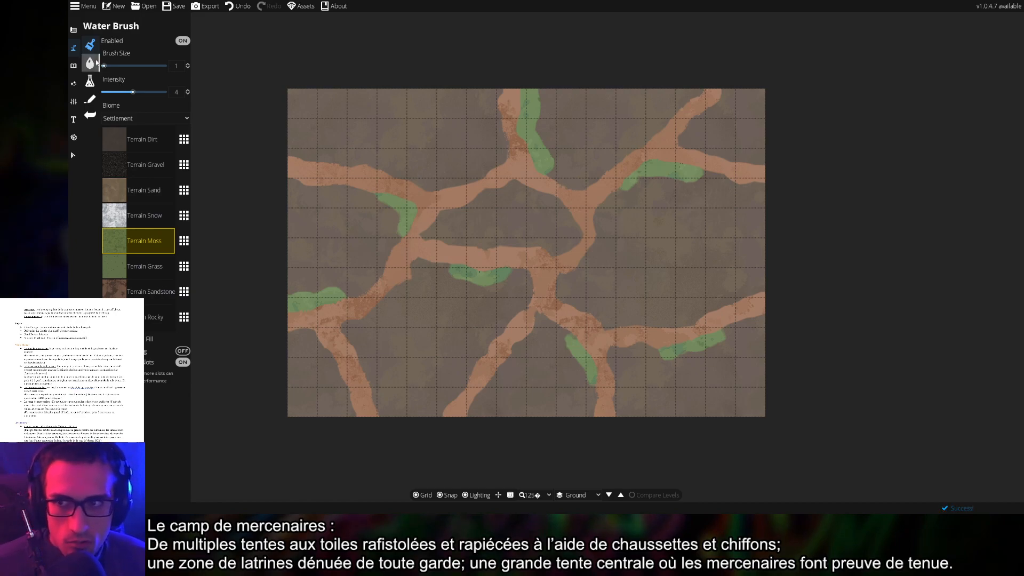
left_click(94, 62)
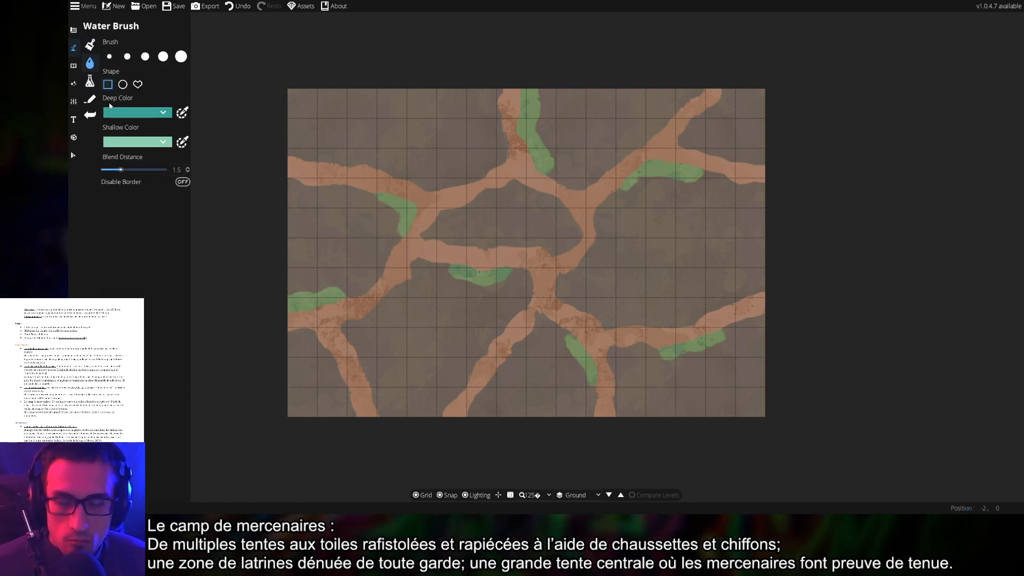
left_click(129, 118)
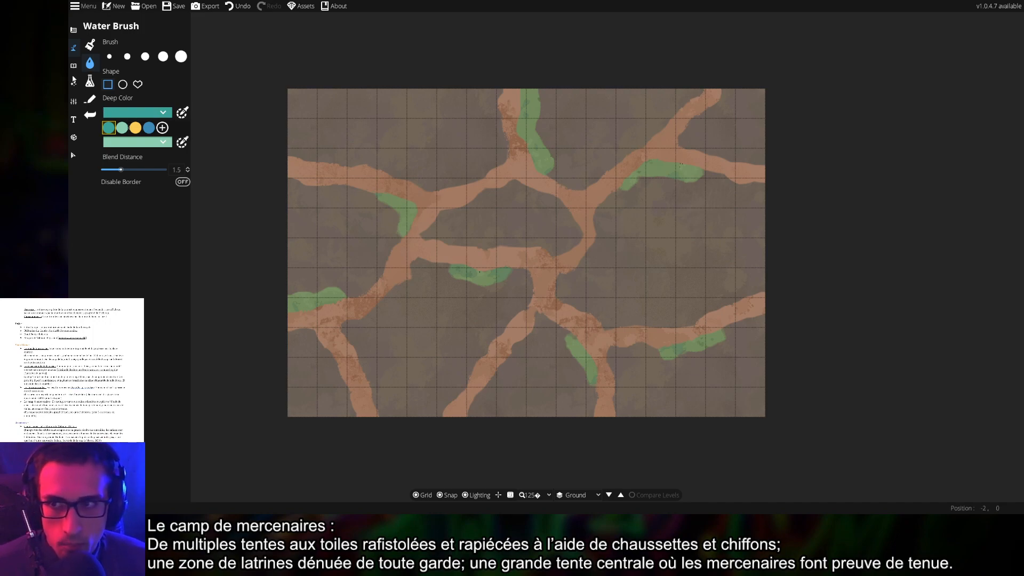
left_click(73, 65)
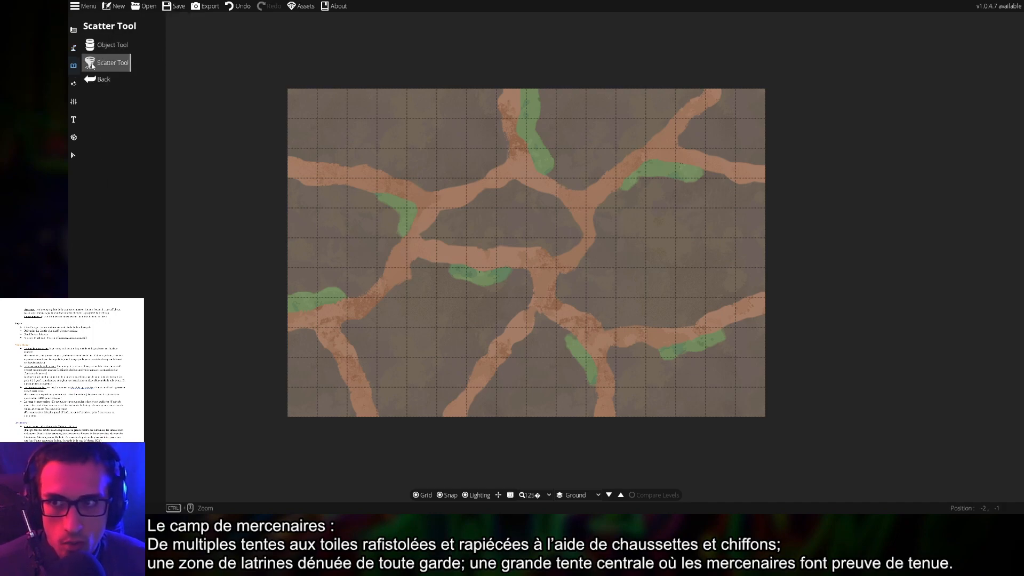
left_click(73, 48)
Select the Wall Palisade Flat Light Path asset in the Path Tool library
left_click(109, 99)
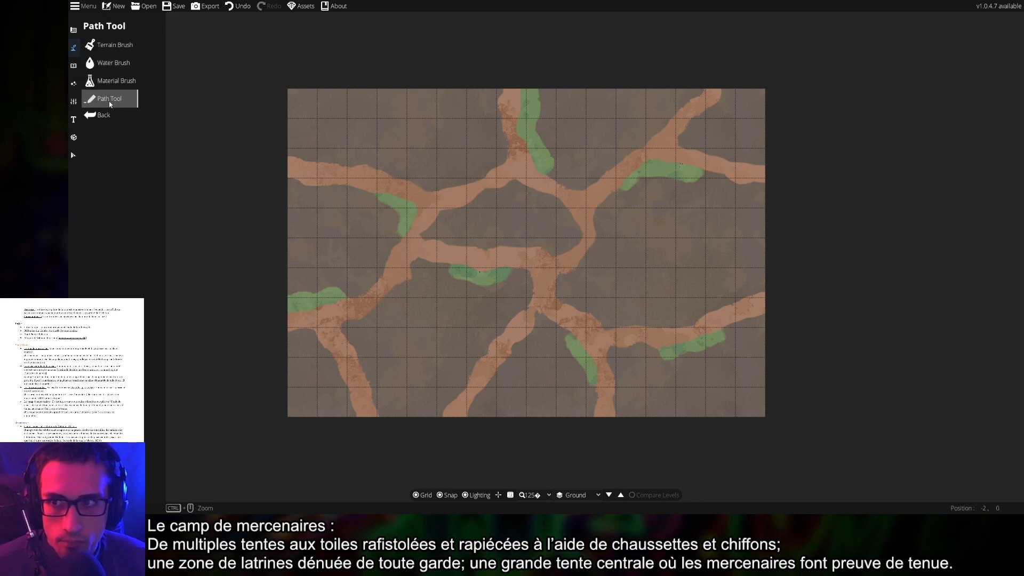
left_click(109, 100)
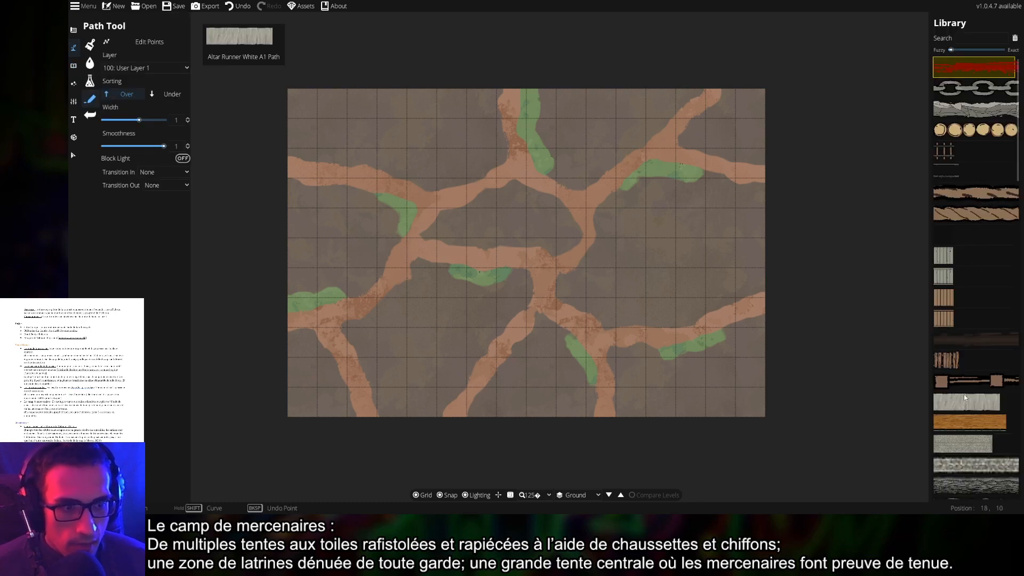
scroll(971, 400, "down", 15)
left_click(967, 376)
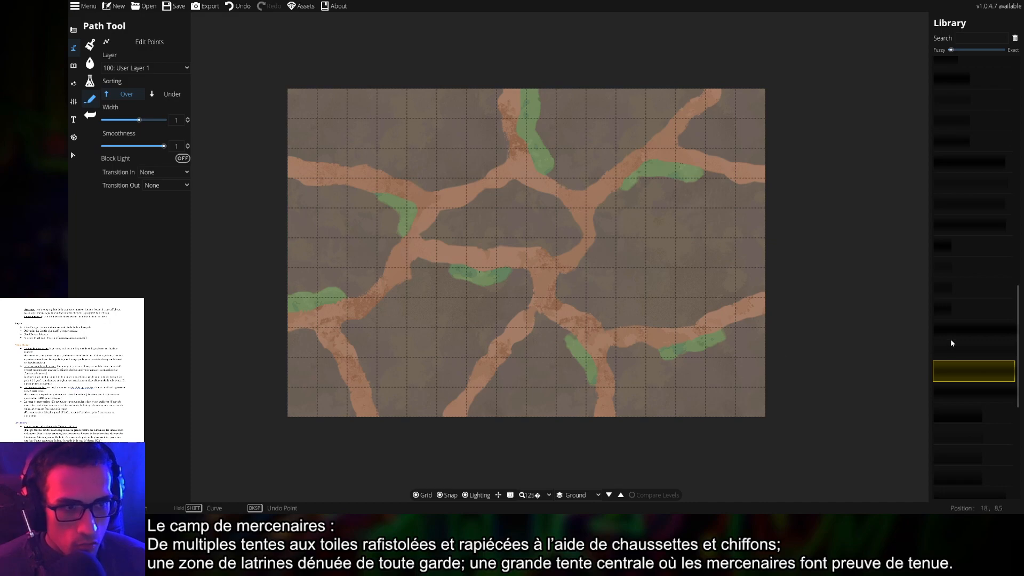
scroll(953, 343, "up", 15)
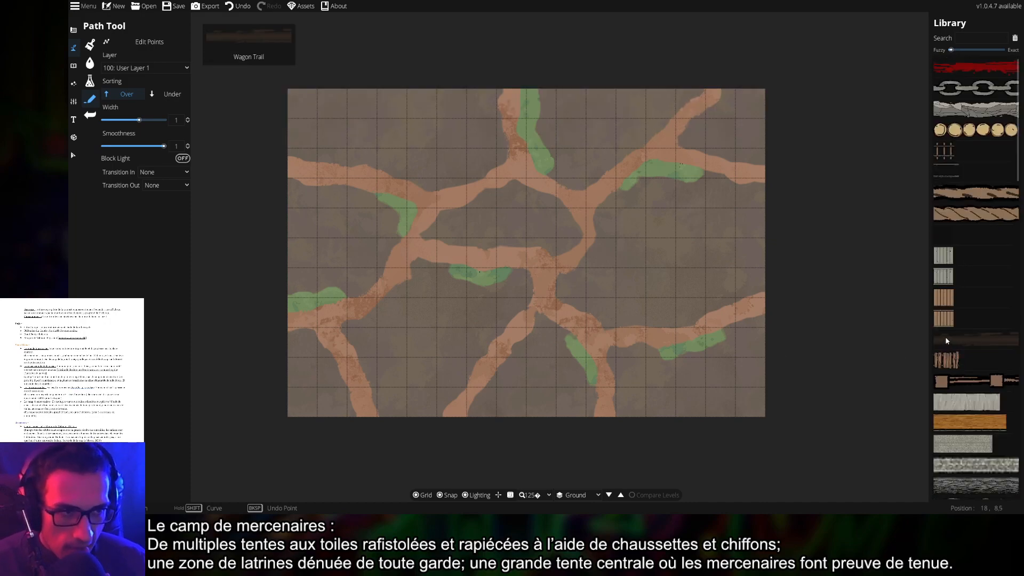
scroll(946, 329, "down", 5)
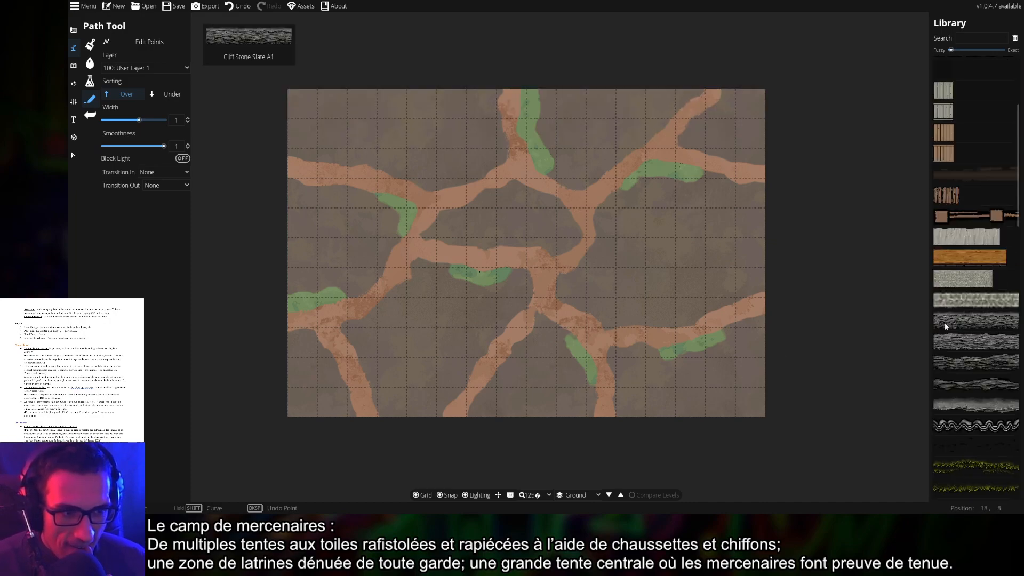
scroll(946, 327, "down", 1)
left_click(975, 414)
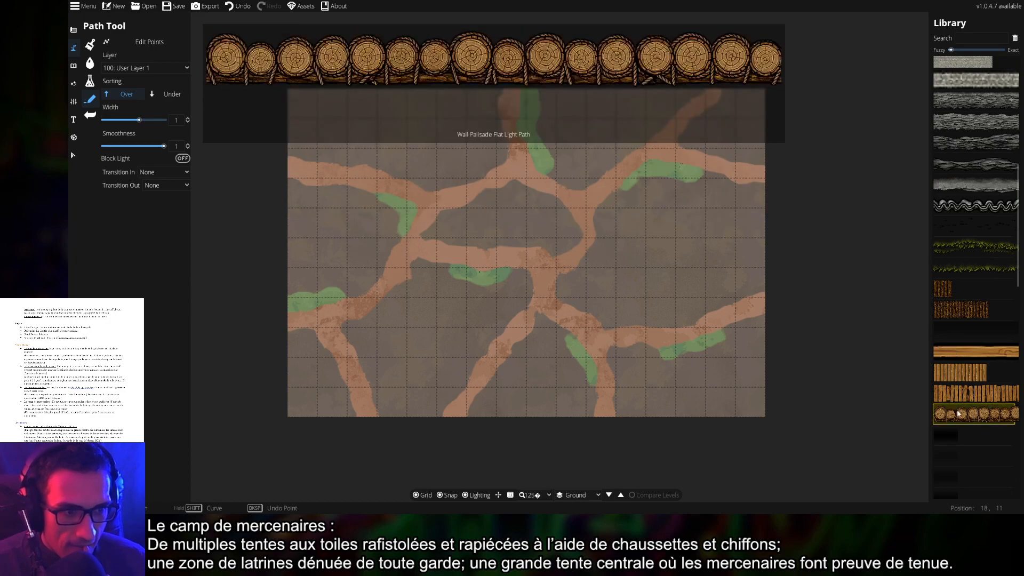
mouse_move(411, 183)
left_mouse_down()
mouse_move(604, 154)
mouse_move(676, 206)
mouse_move(731, 352)
mouse_move(437, 368)
mouse_move(387, 190)
left_mouse_up()
left_click(407, 177)
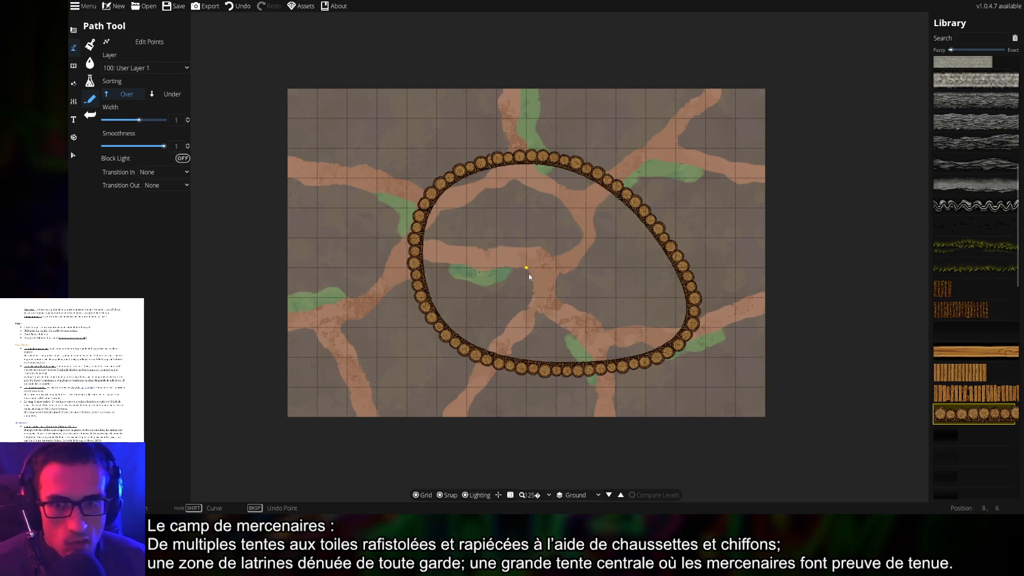
scroll(431, 253, "up", 5)
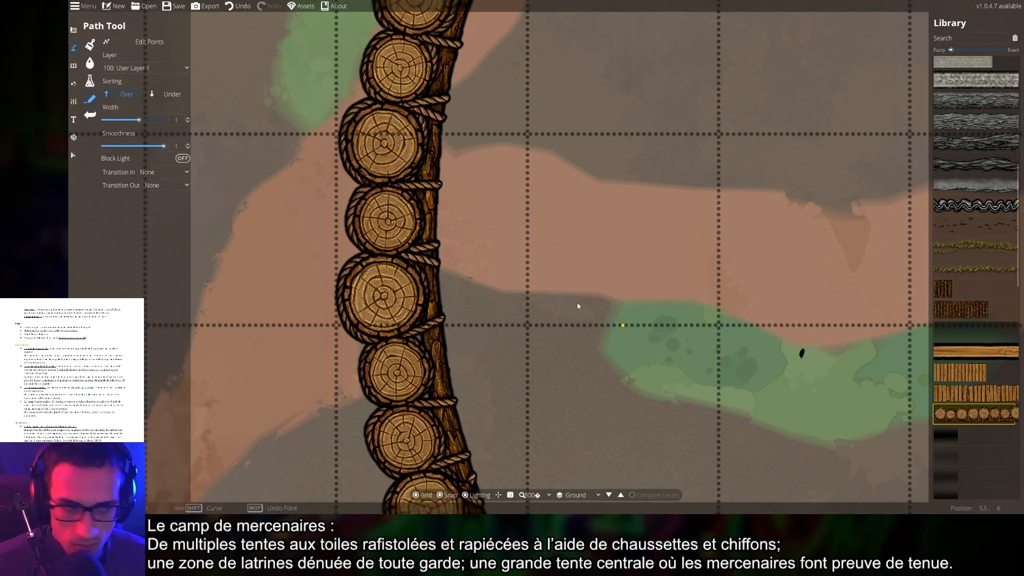
key("ctrl+z")
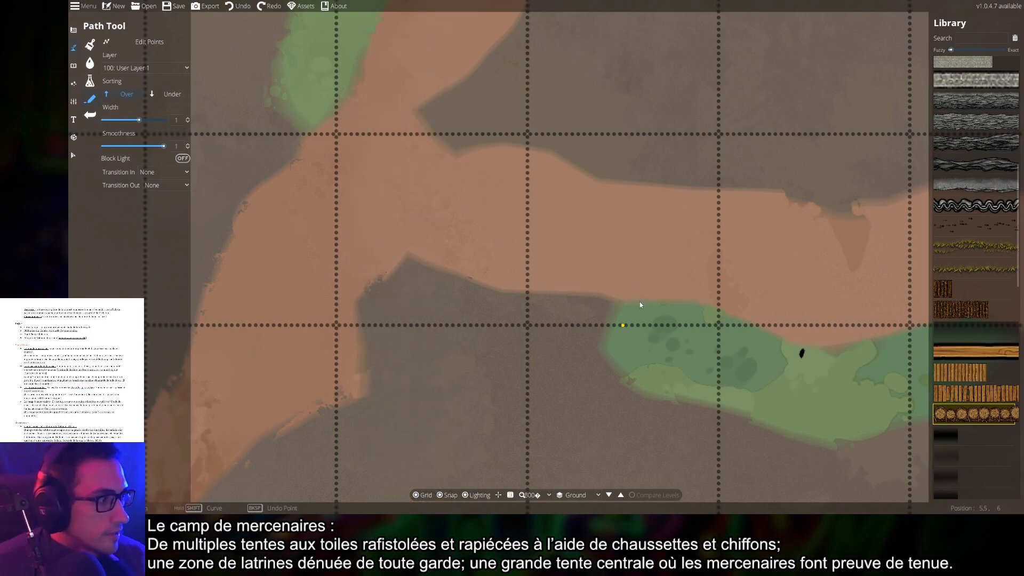
scroll(640, 304, "down", 8)
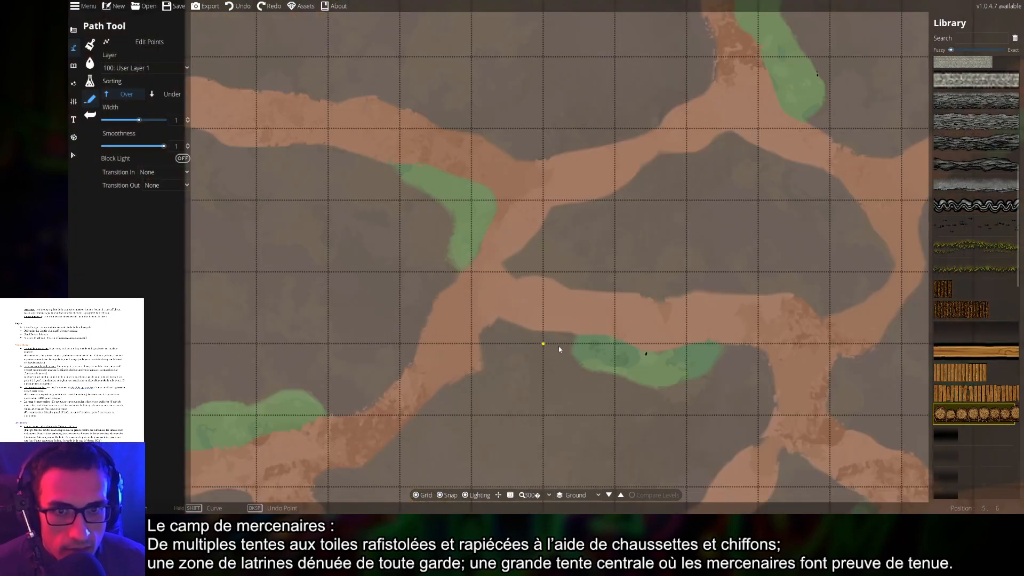
scroll(515, 281, "down", 2)
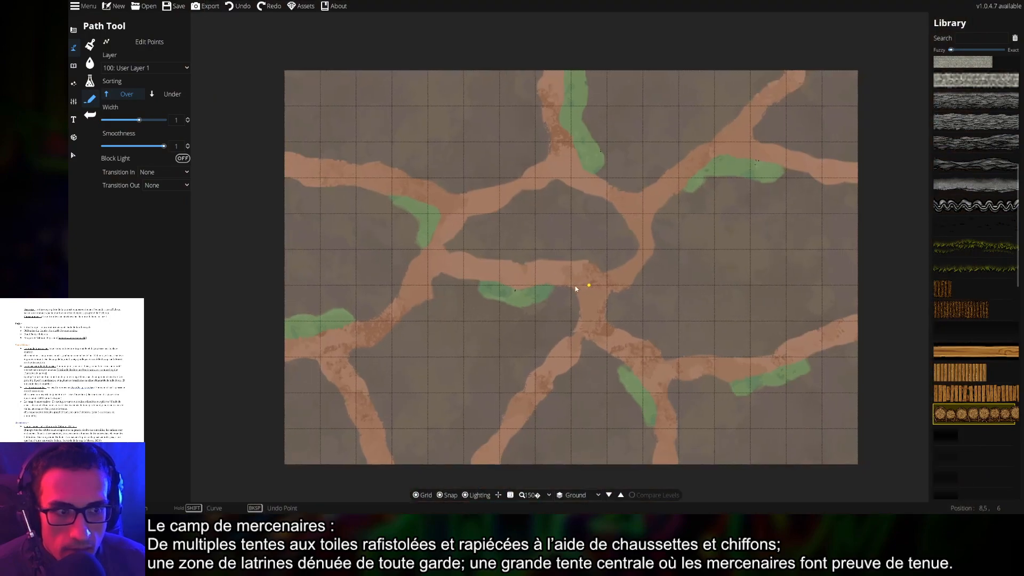
left_click(292, 144)
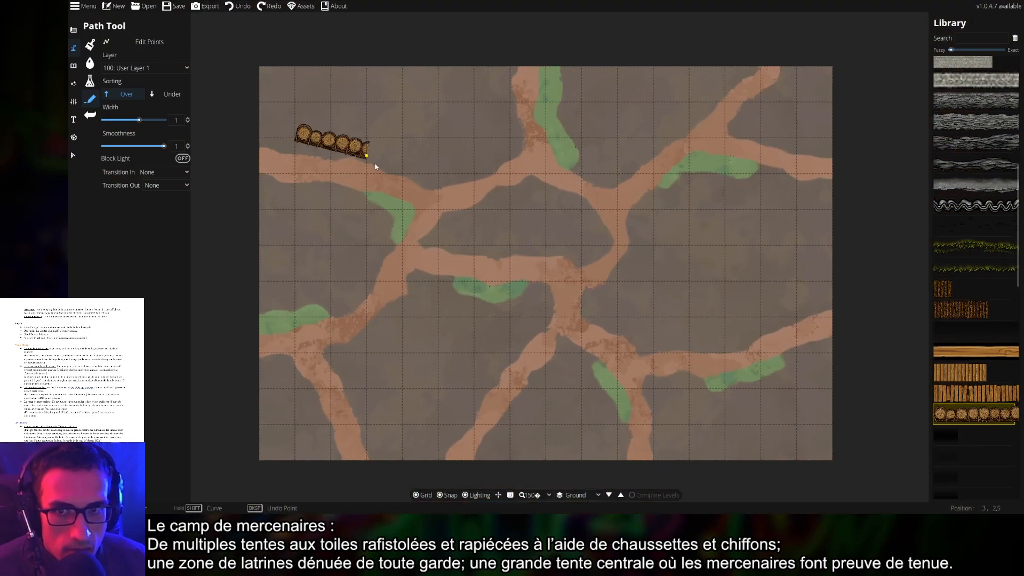
left_click(438, 187)
left_click(517, 158)
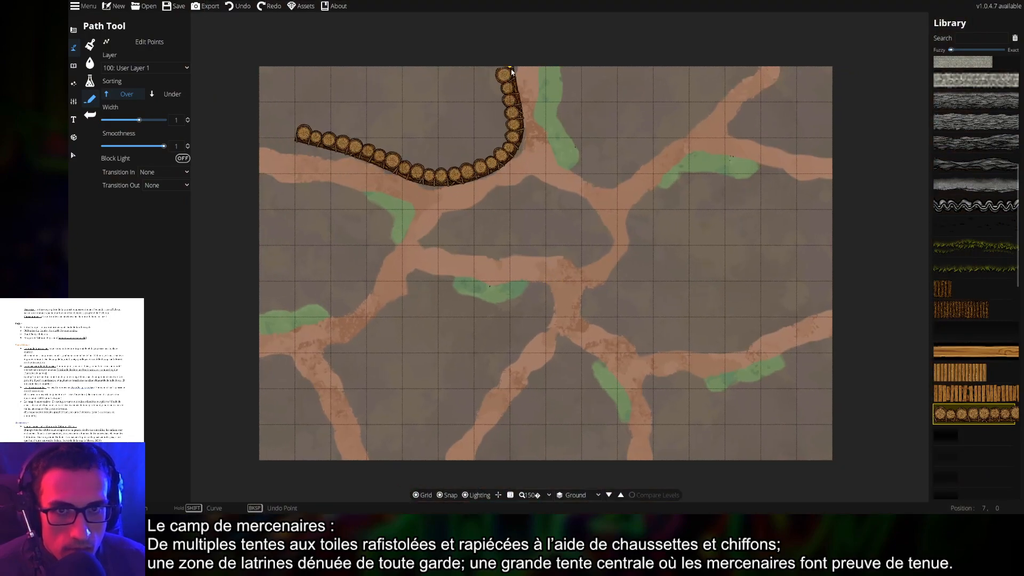
left_click(512, 72)
right_click(513, 68)
key("ctrl+z")
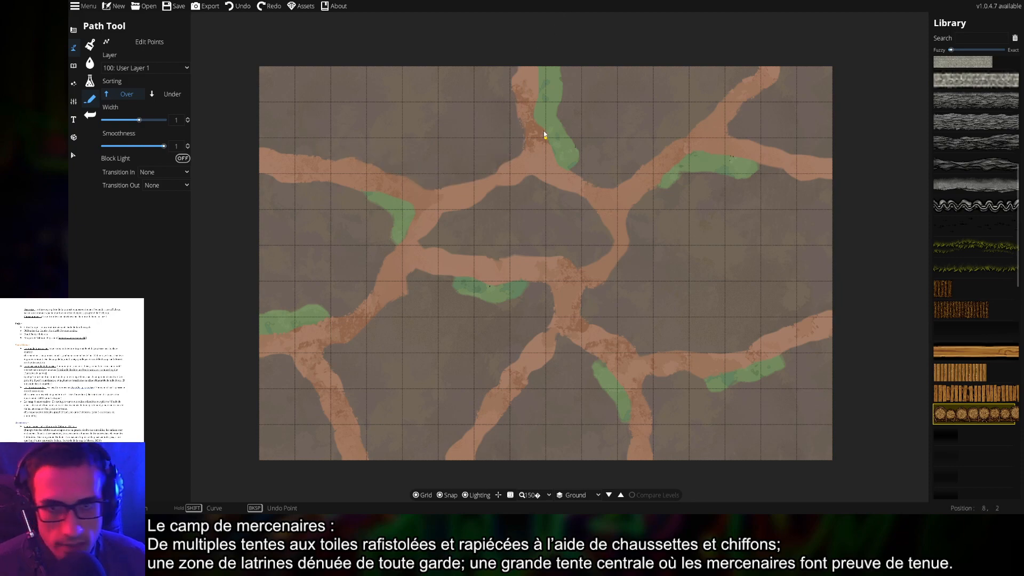
left_click(975, 206)
left_click(261, 140)
left_click(402, 173)
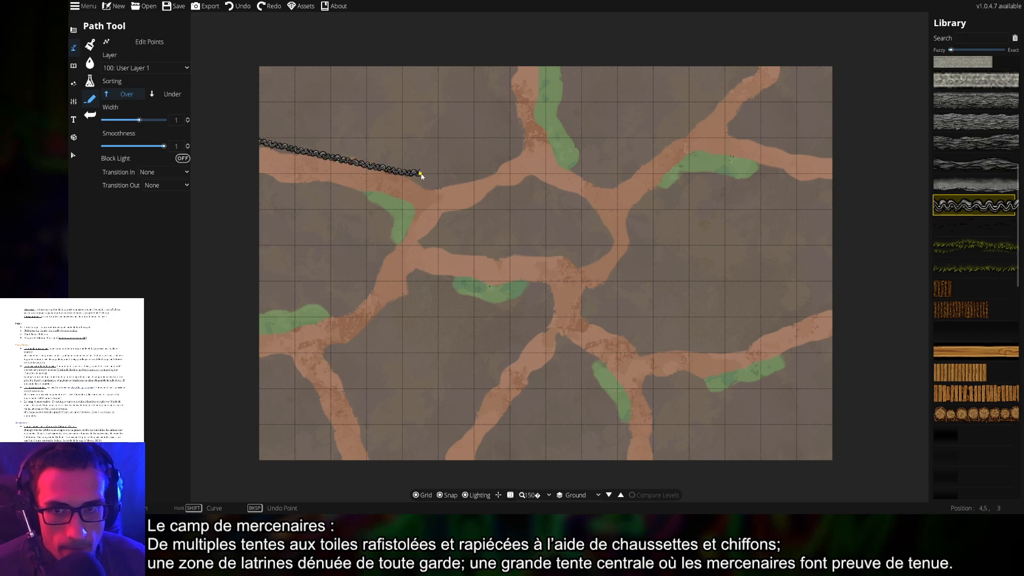
right_click(489, 69)
key("ctrl+z")
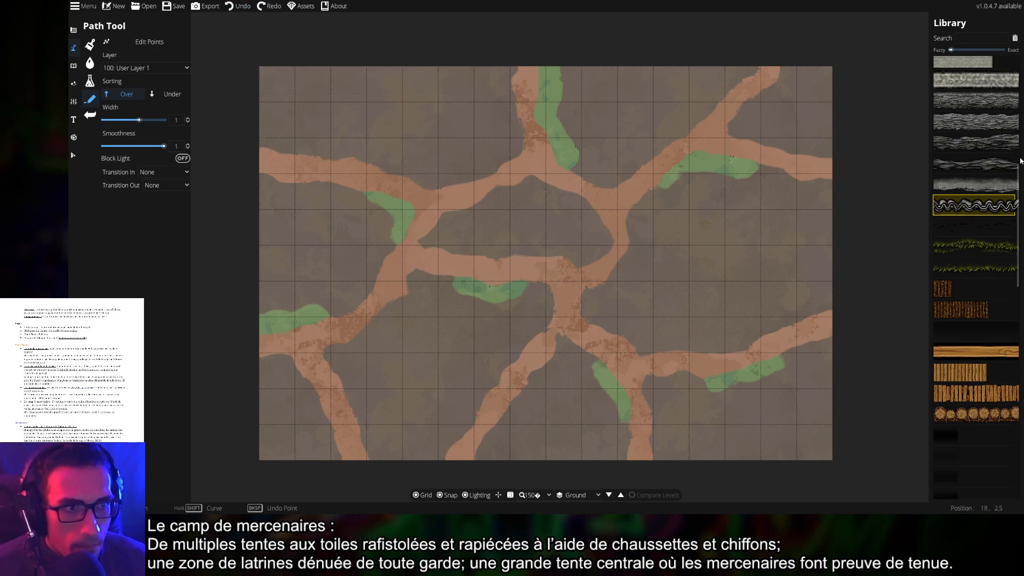
left_click(975, 120)
left_click(292, 122)
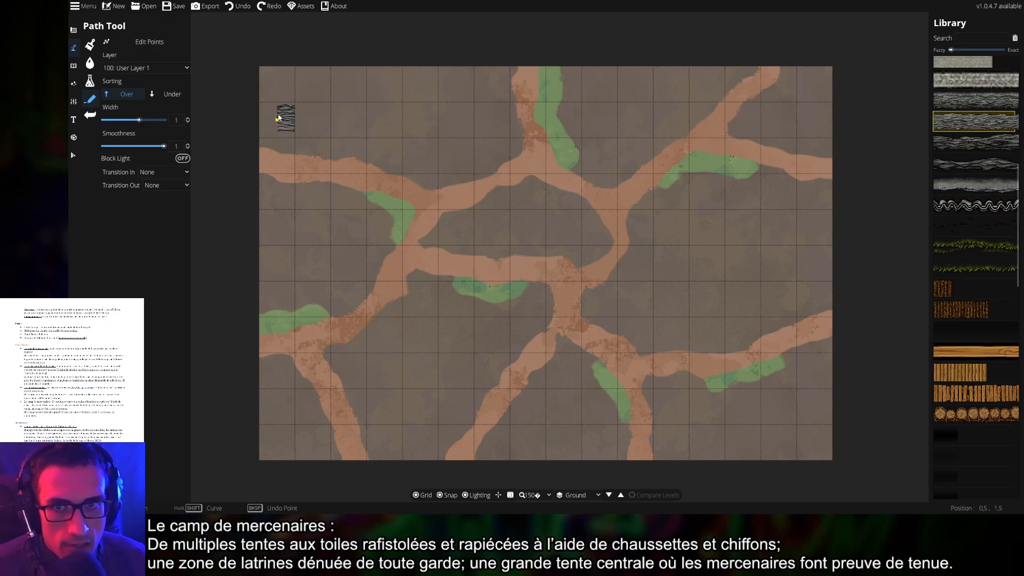
key("ctrl+y")
key("ctrl+y")
key("ctrl+y")
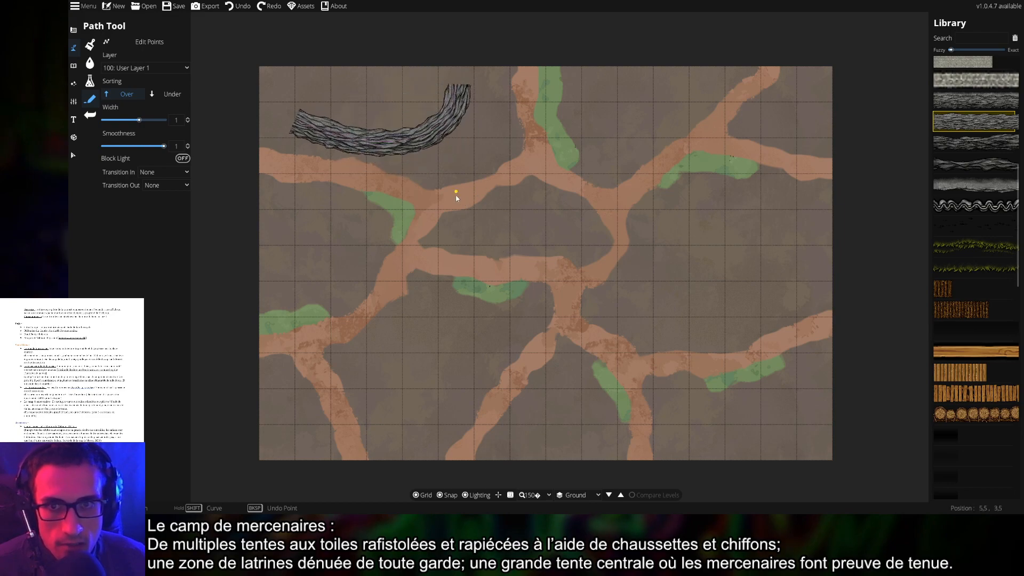
key("ctrl+z")
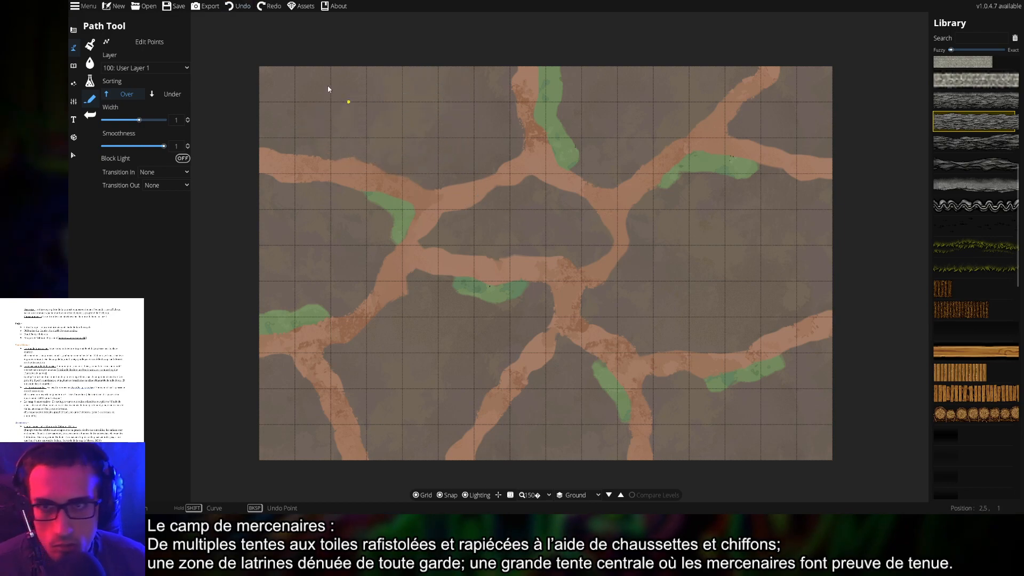
left_click(205, 98)
key("shift")
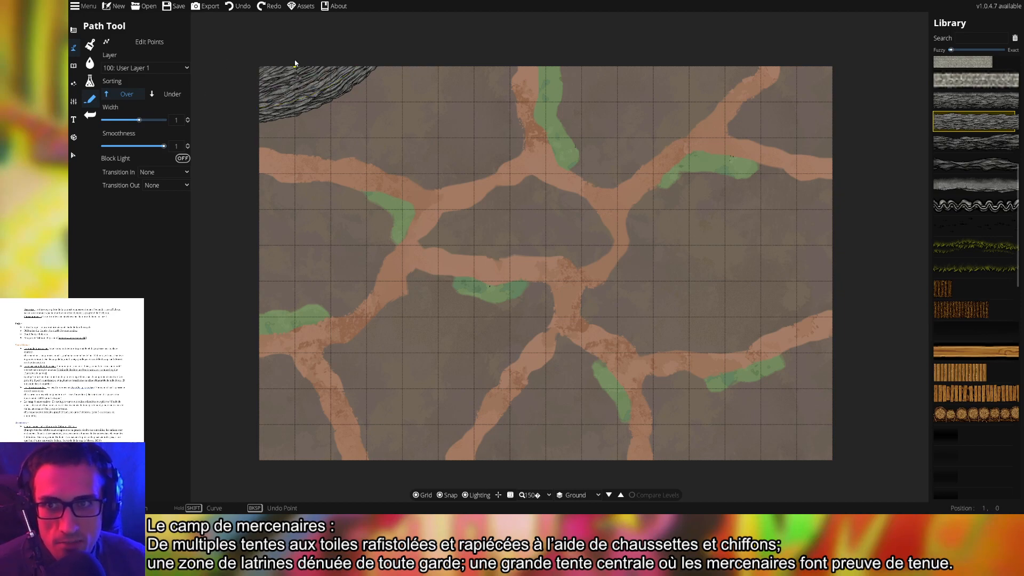
right_click(387, 30)
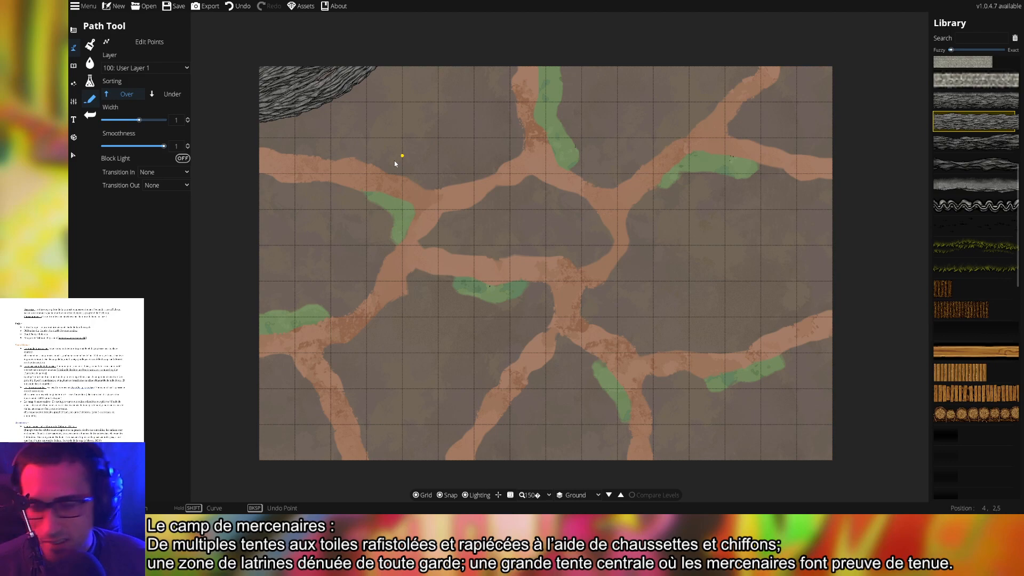
key("ctrl+z")
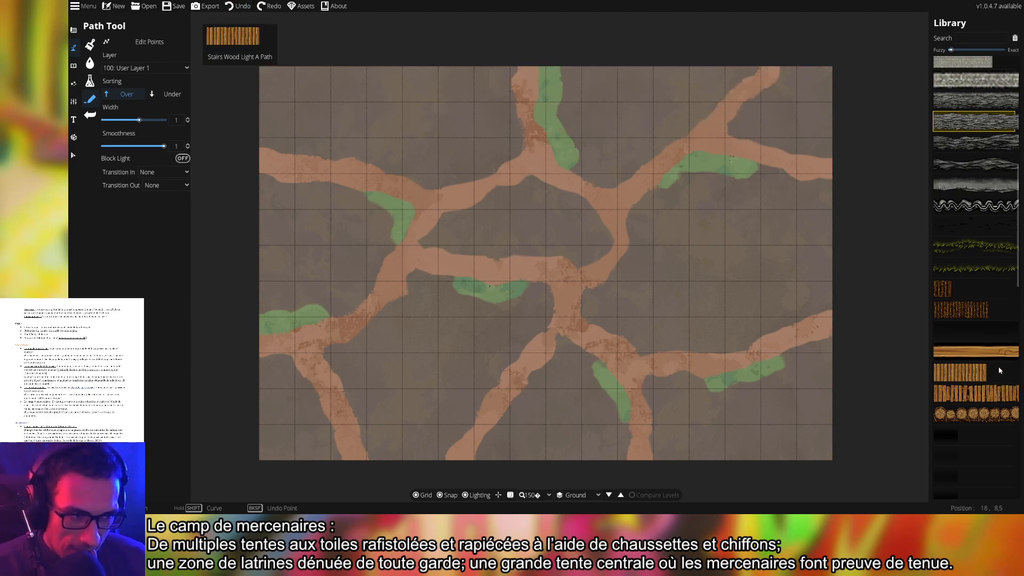
left_click(981, 352)
left_click(403, 177)
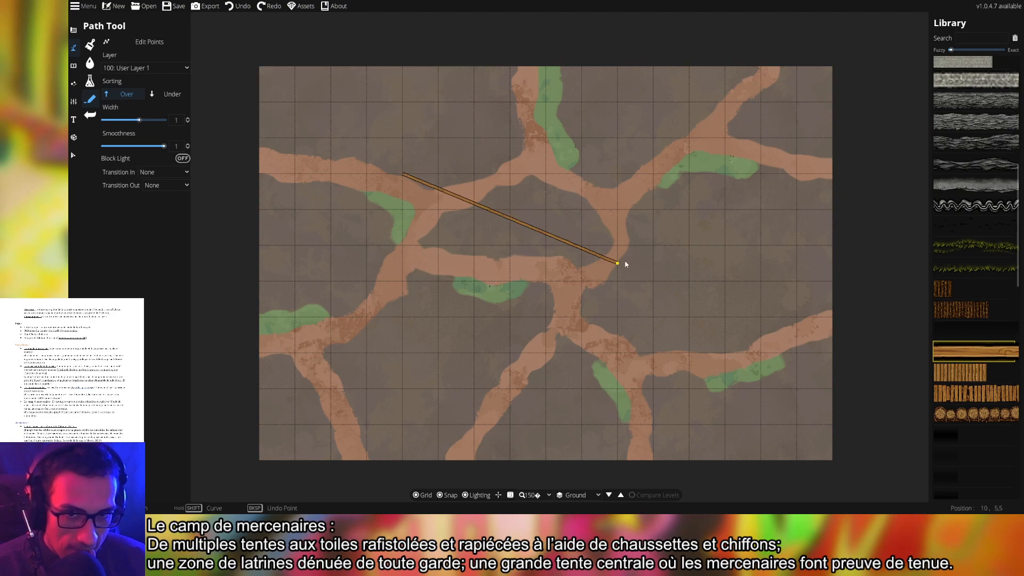
right_click(621, 261)
key("ctrl+z")
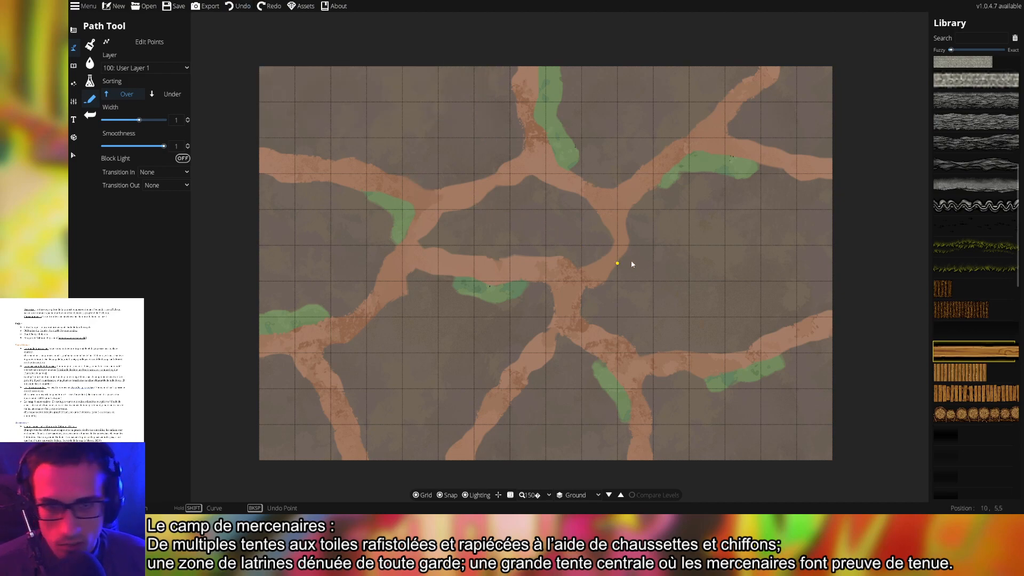
scroll(988, 362, "down", 2)
scroll(988, 368, "up", 5)
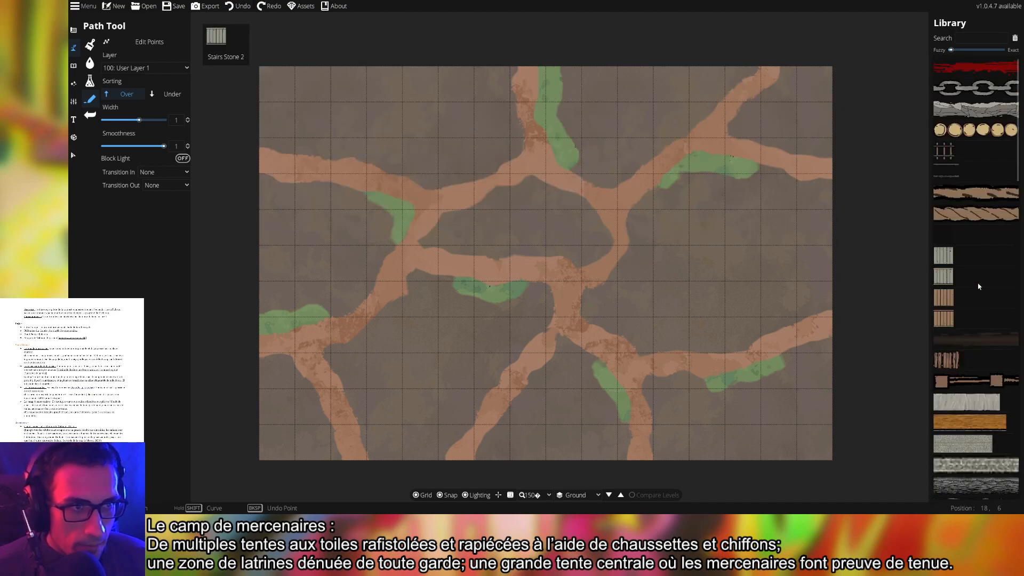
mouse_move(973, 281)
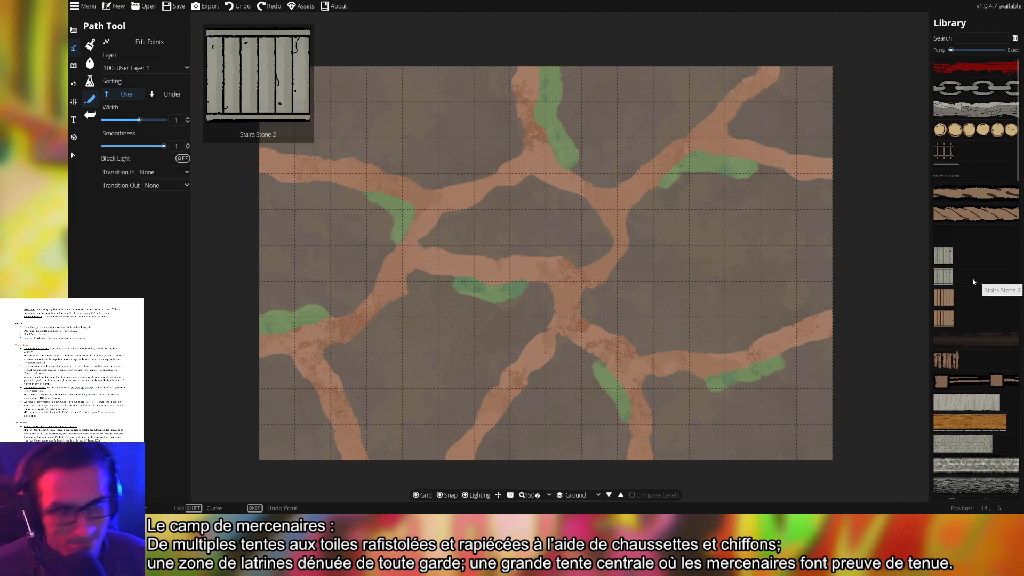
left_click(779, 244)
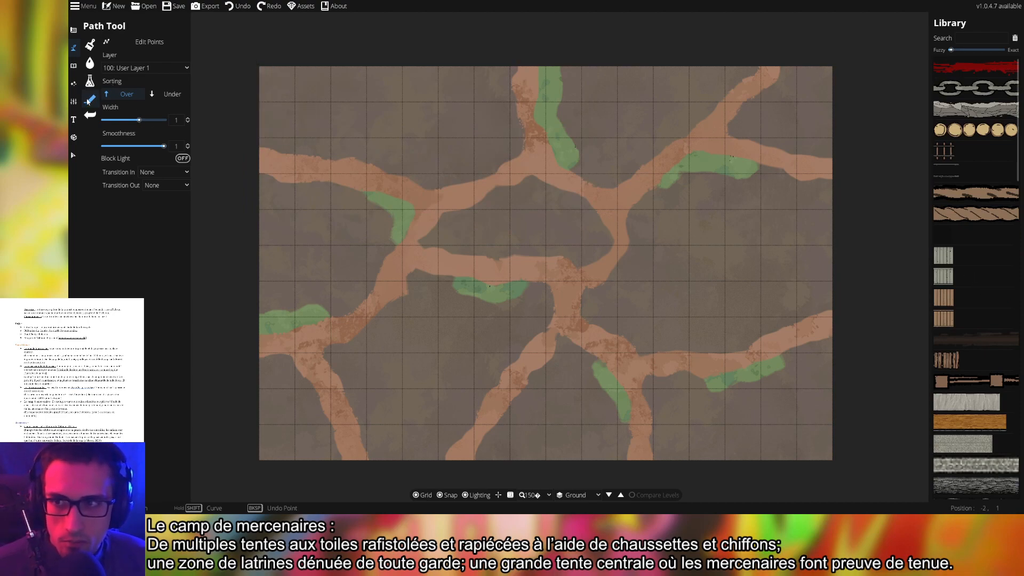
Open the Object Tool library and clear its search box to list all assets
left_click(74, 66)
left_click(107, 79)
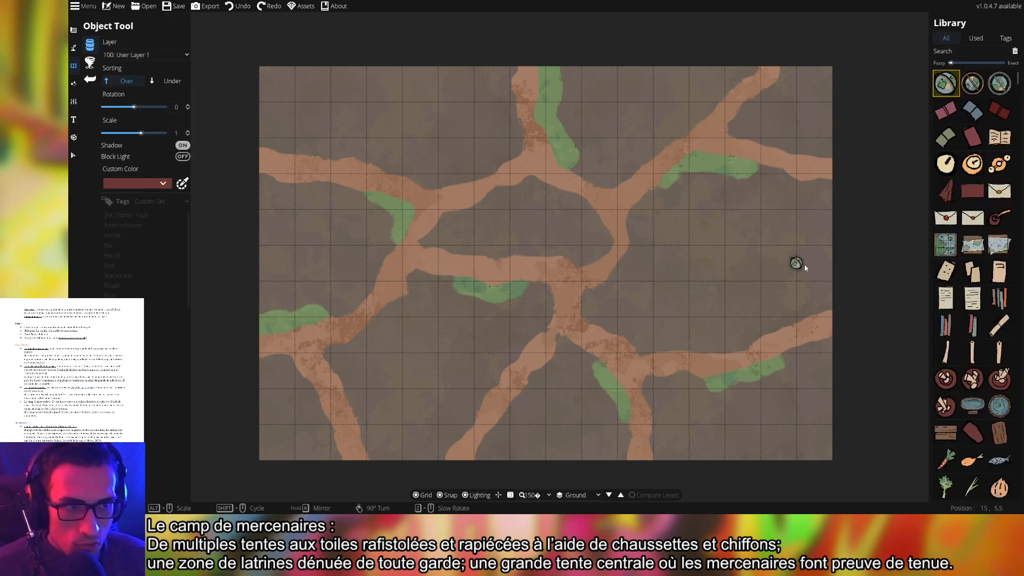
left_click(969, 53)
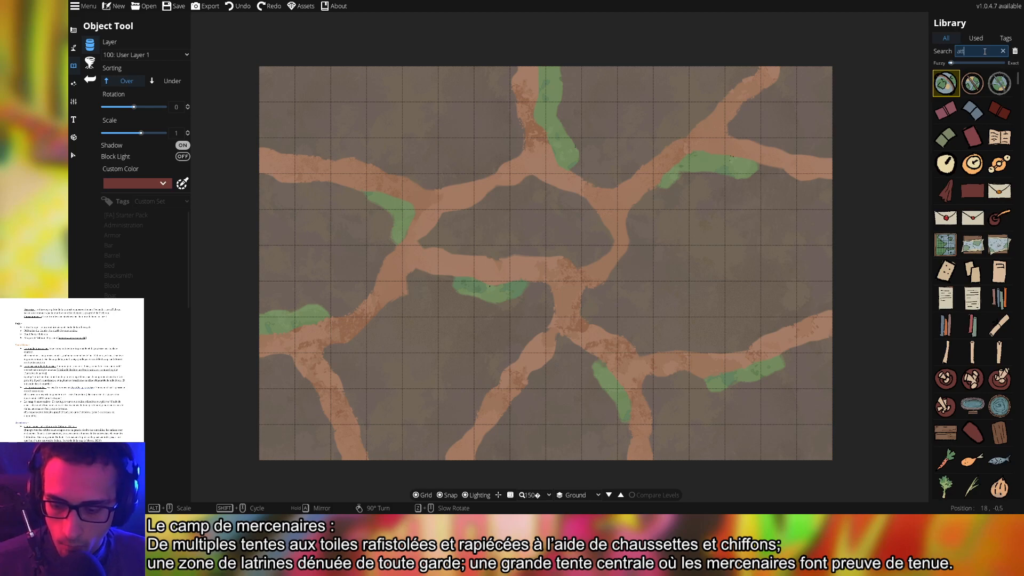
type("d")
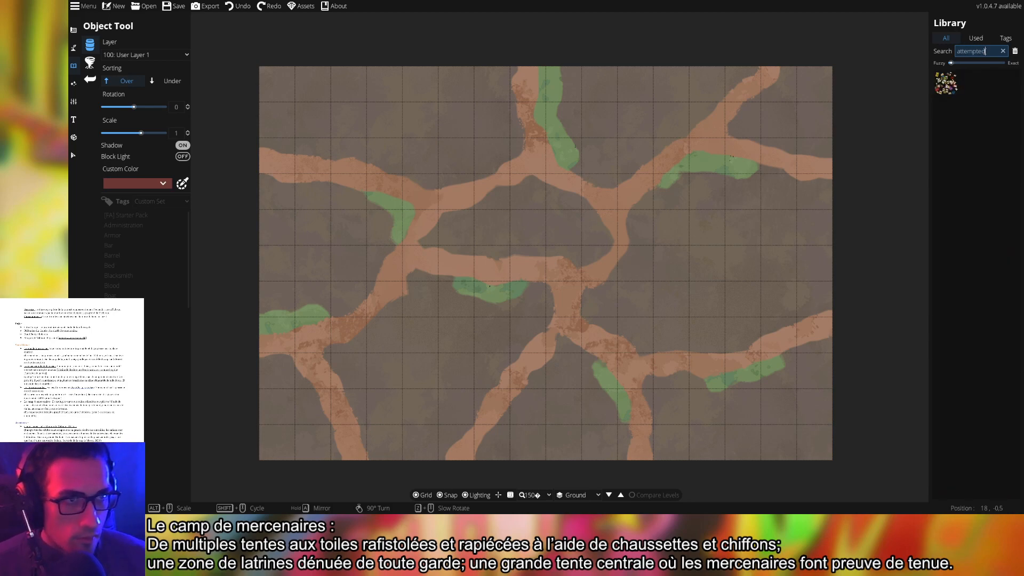
mouse_move(947, 87)
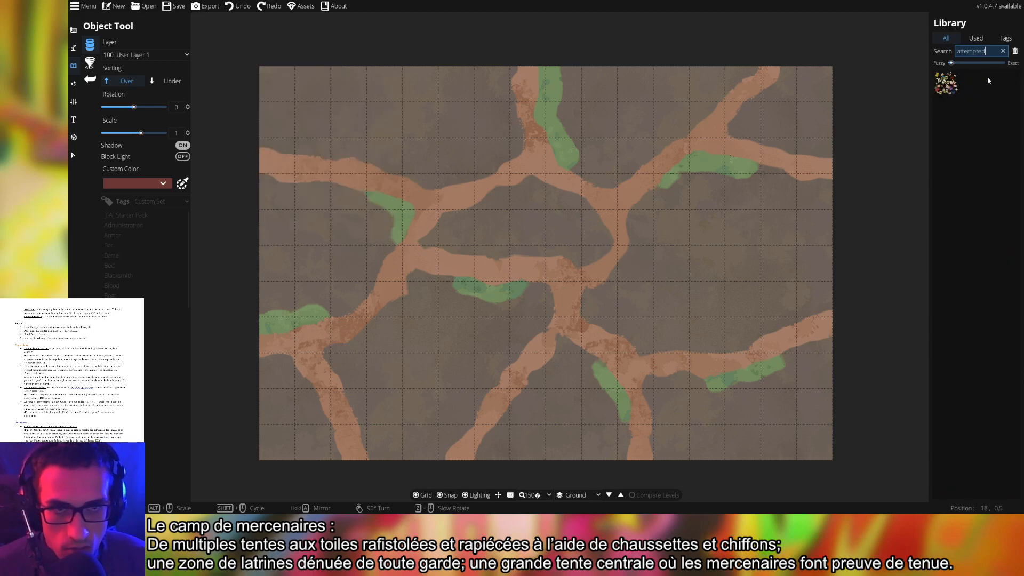
double_click(985, 52)
key("BackSpace")
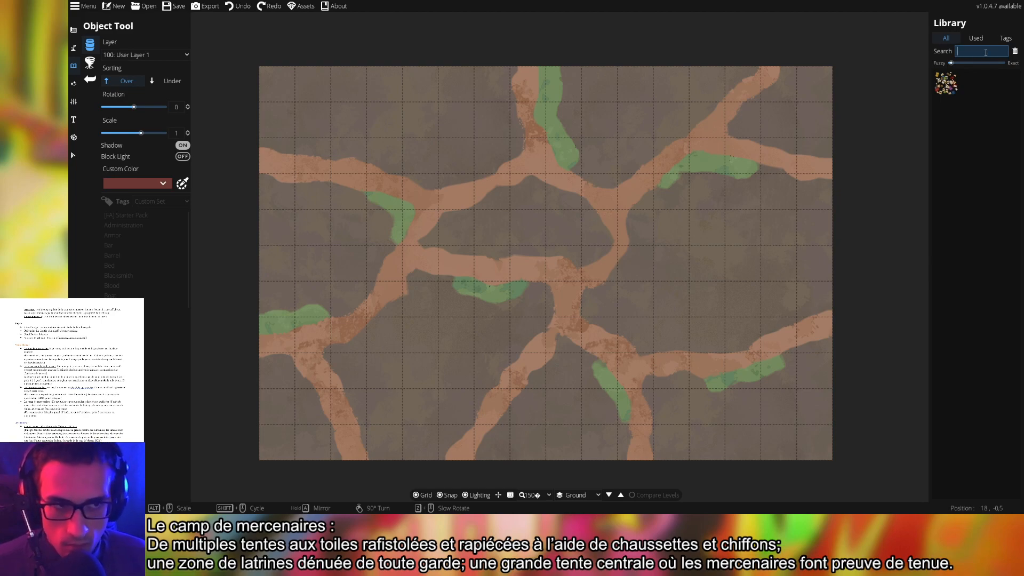
left_click(942, 35)
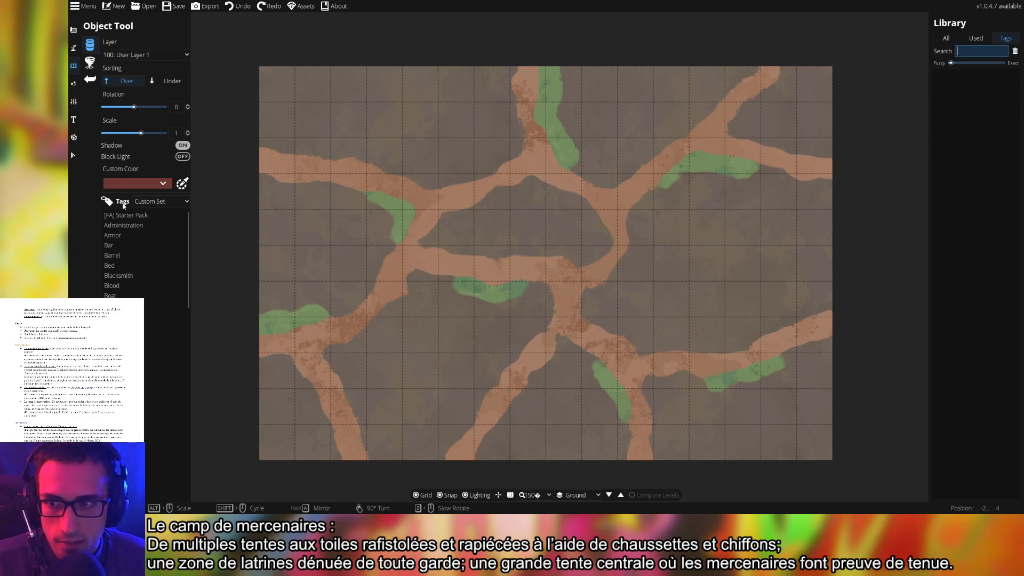
Browse the Administration, Armor, Bar, Barrel, Blacksmith and Blood tags, landing on Boat
left_click(128, 227)
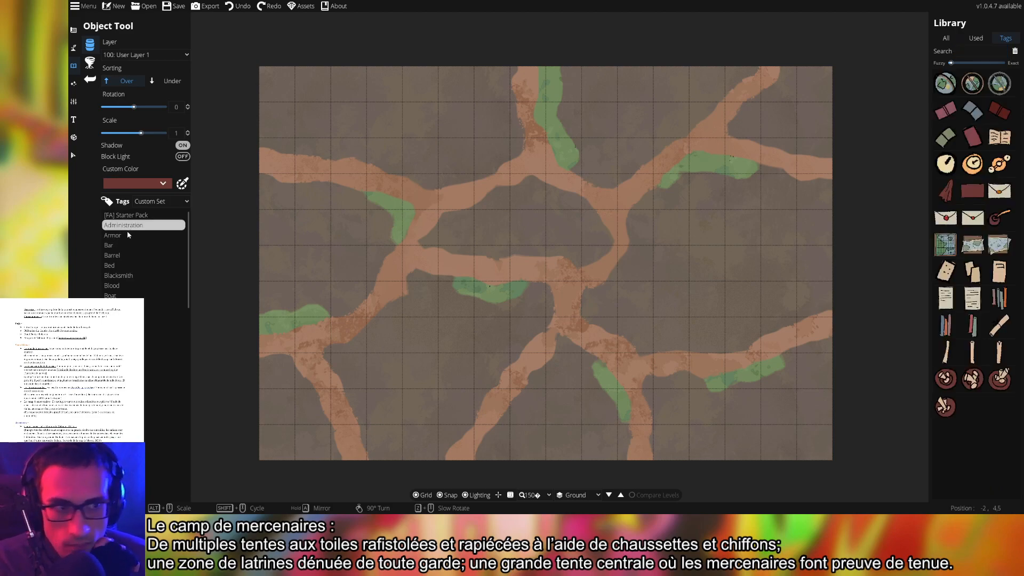
left_click(129, 236)
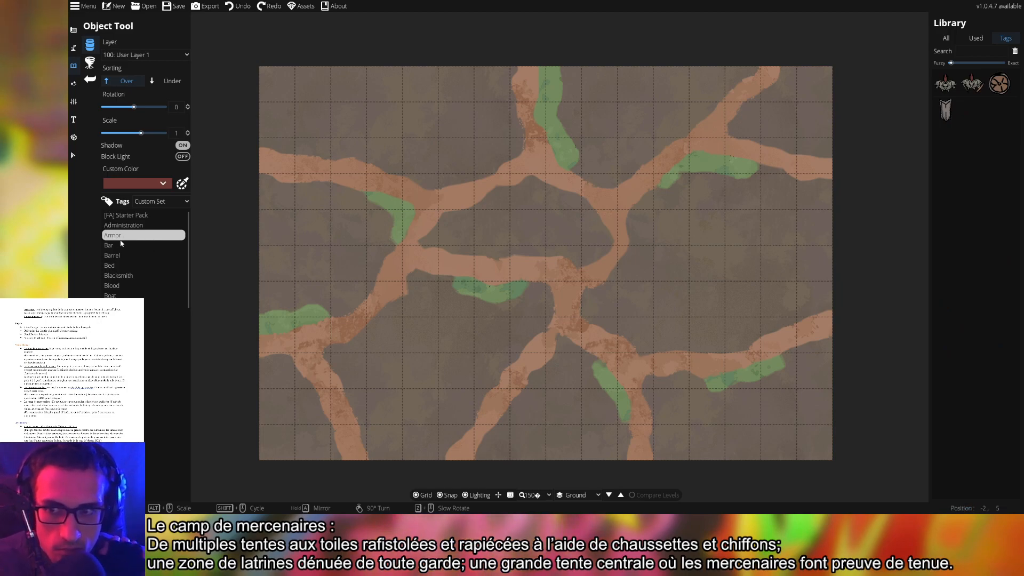
left_click(126, 247)
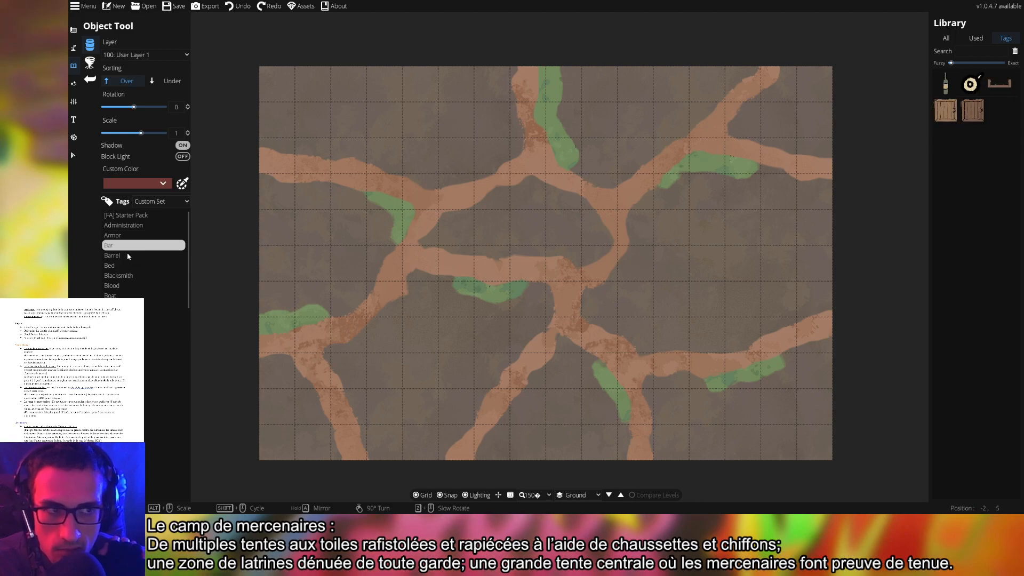
left_click(123, 257)
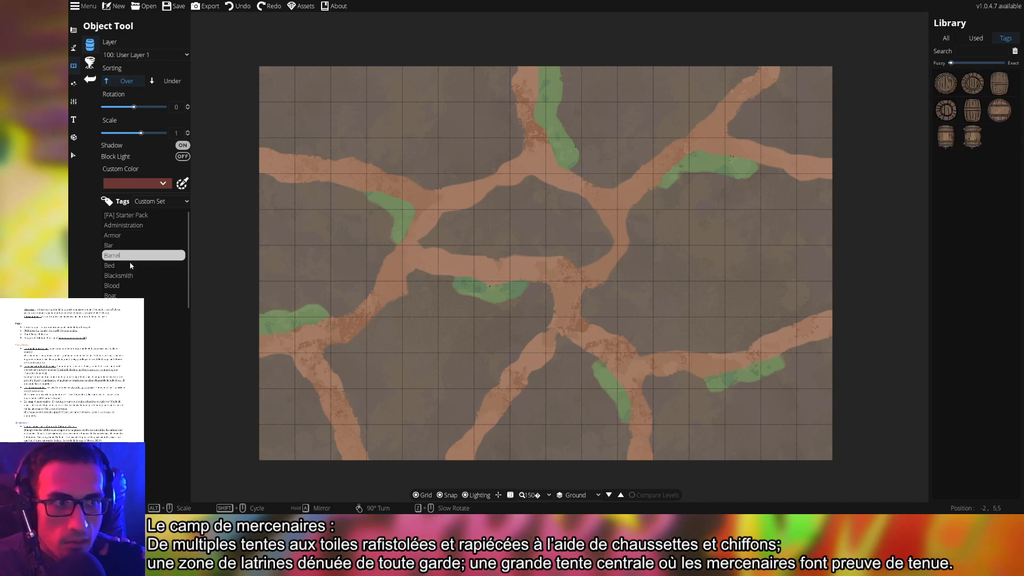
left_click(137, 278)
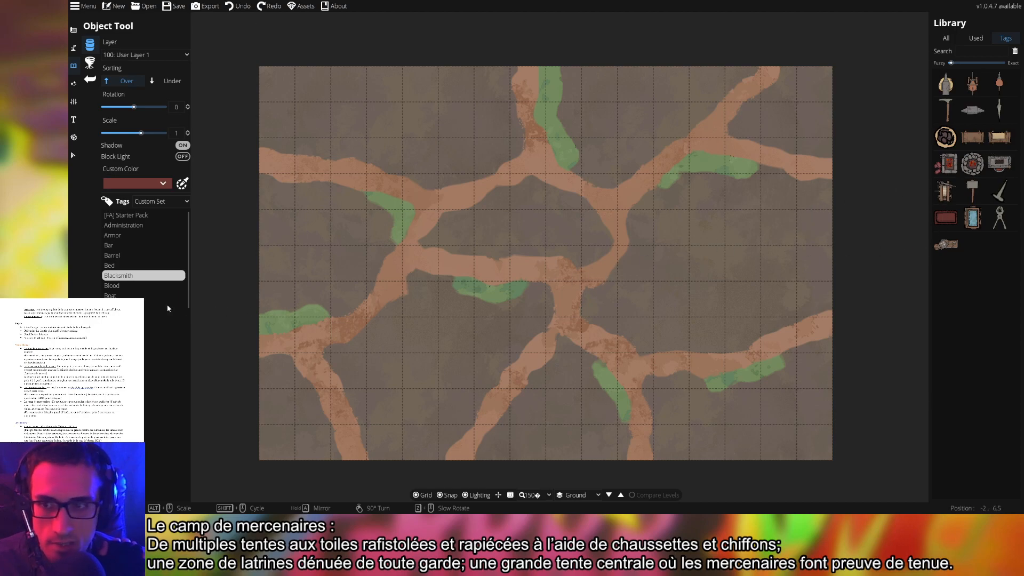
left_click(127, 286)
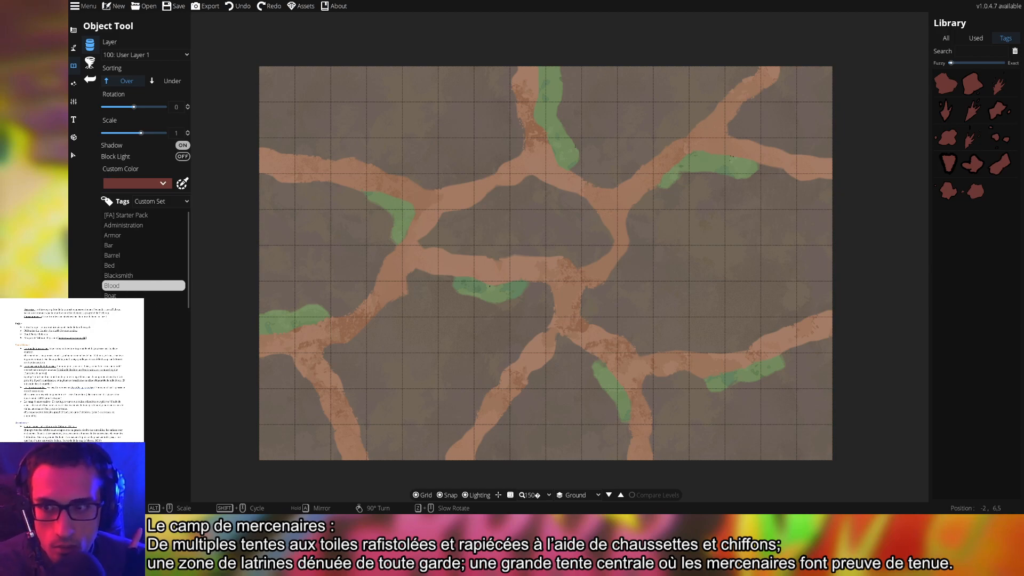
left_click(128, 295)
left_click(128, 305)
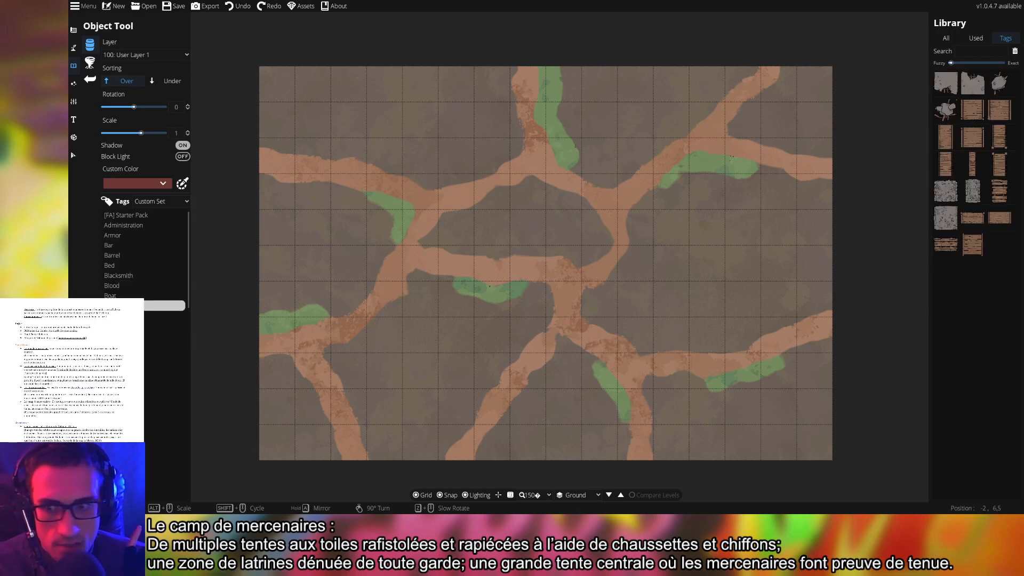
left_click(128, 295)
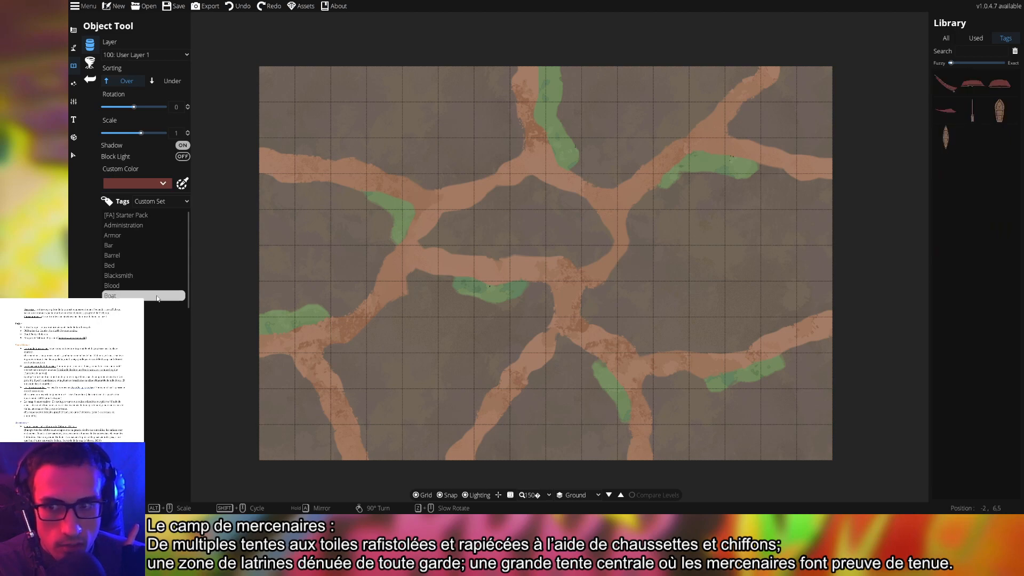
Try the wide boat, narrow boat and Paddle assets, then filter to bridge tiles
left_click(1000, 110)
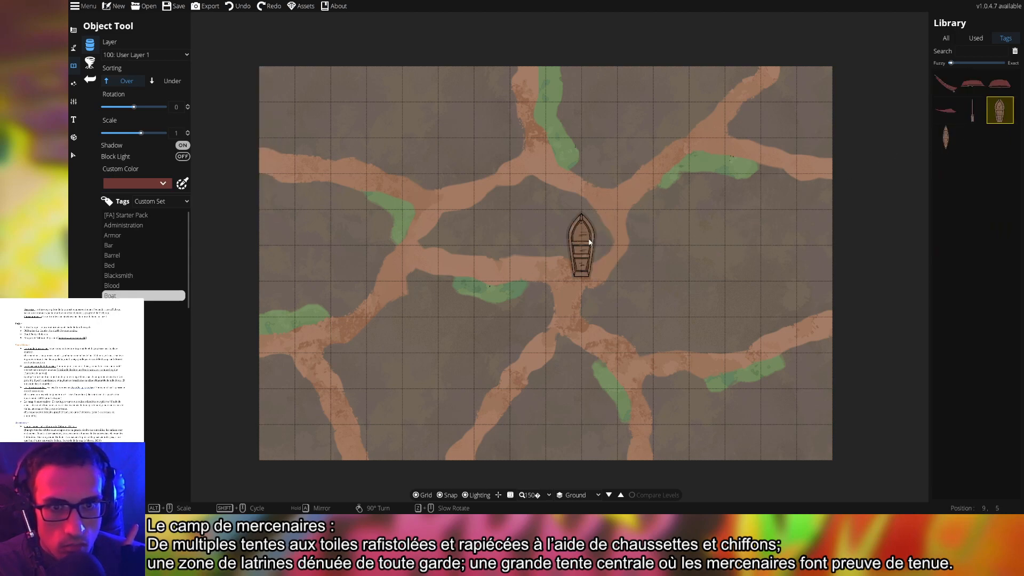
left_click(947, 137)
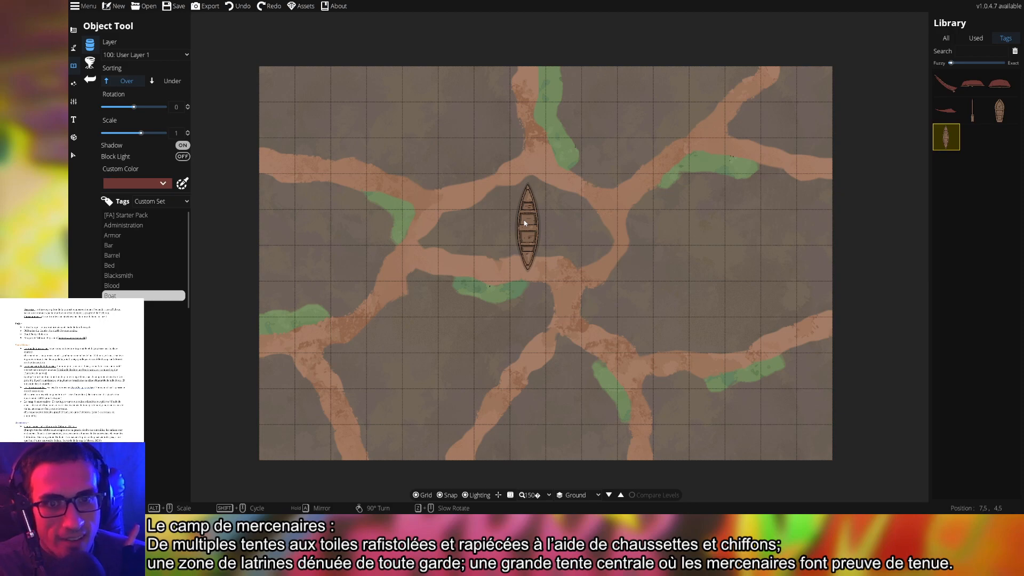
left_click(1000, 110)
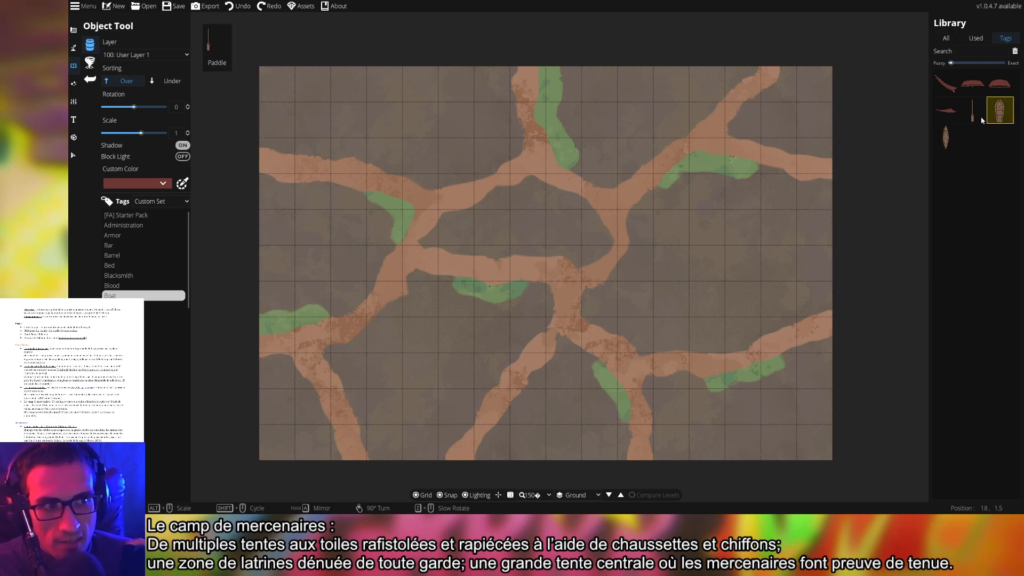
left_click(969, 122)
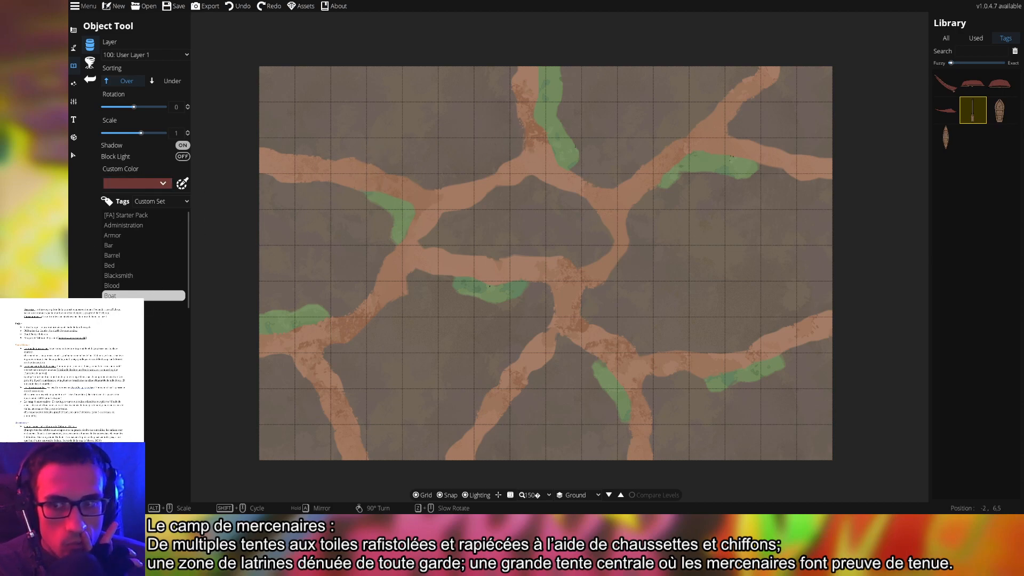
left_click(160, 306)
Browse the bridge and stone tiles in the object library
left_click(963, 220)
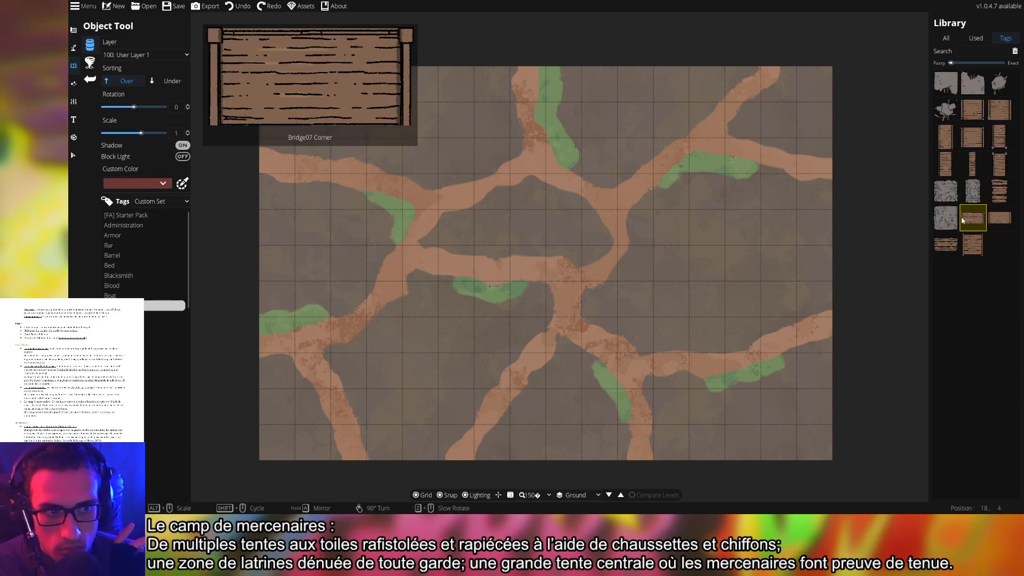
left_click(945, 218)
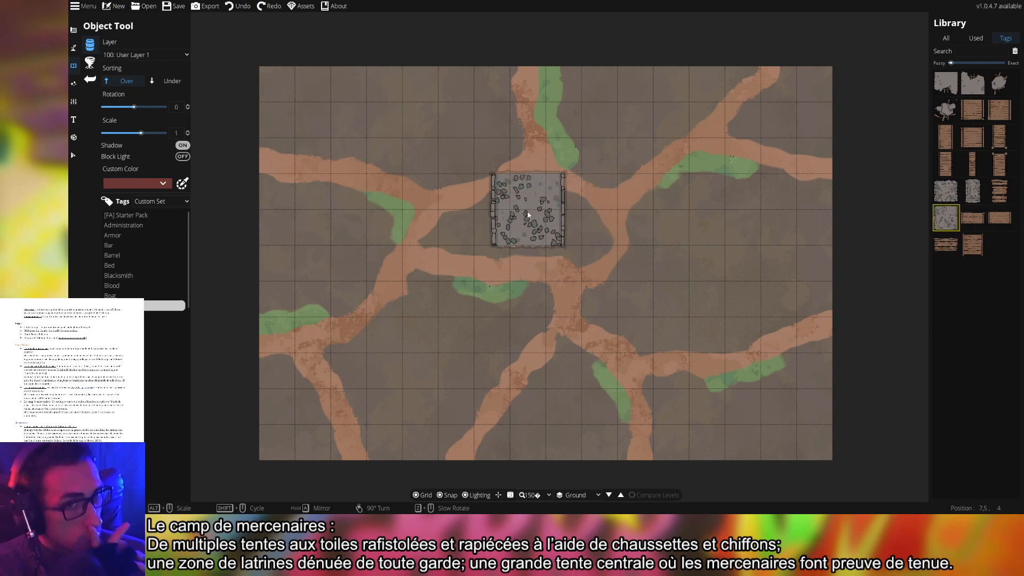
left_click(955, 200)
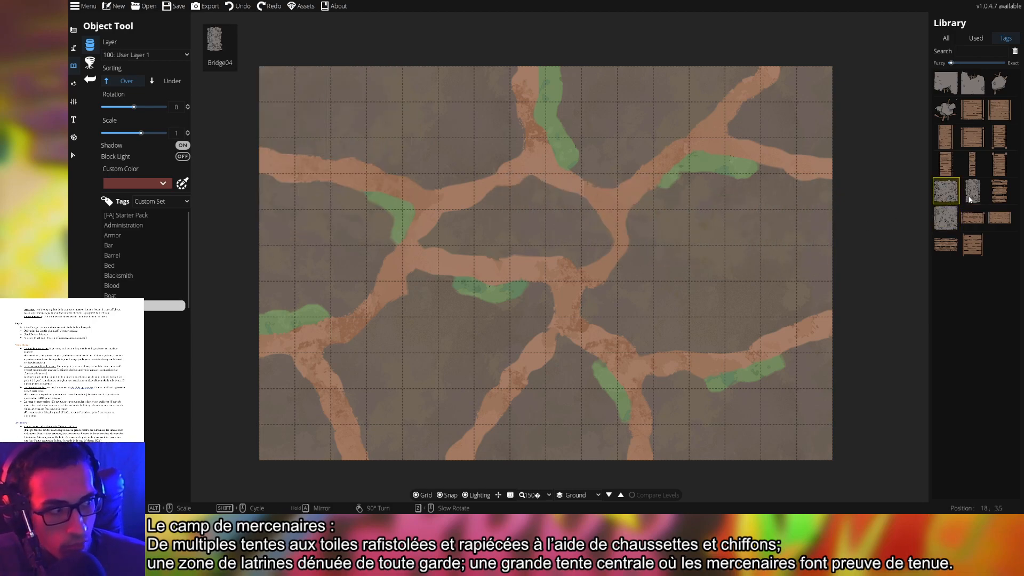
left_click(972, 193)
scroll(685, 232, "up", 3)
scroll(682, 235, "up", 5)
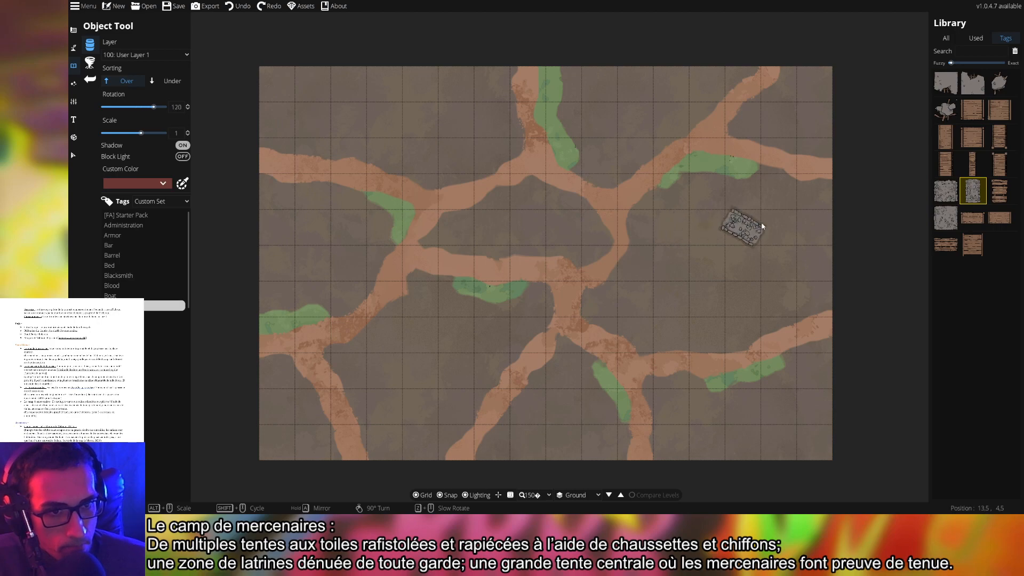
left_click(973, 83)
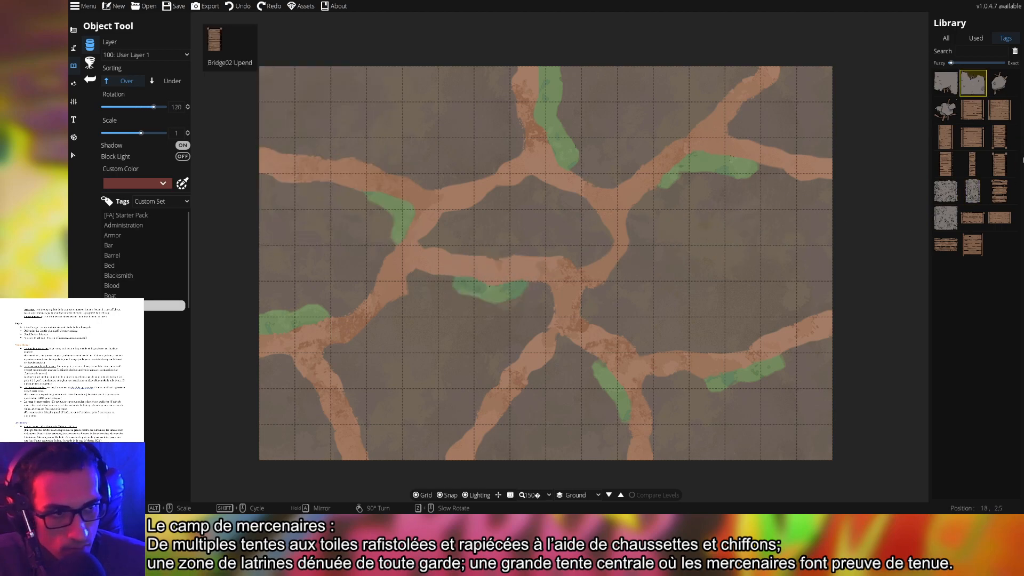
left_click(946, 190)
scroll(395, 275, "up", 2)
scroll(396, 272, "down", 6)
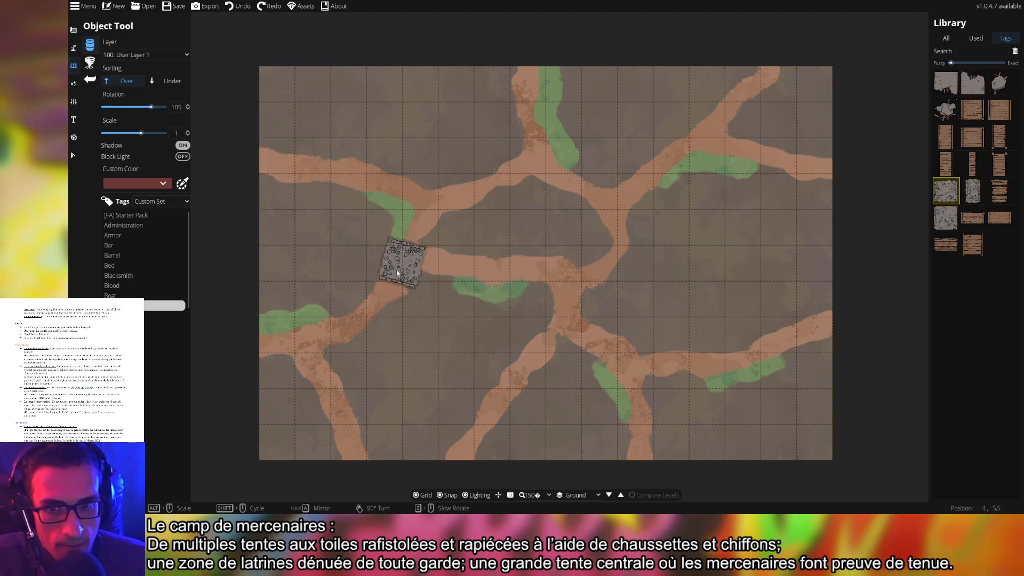
Try a stone tile near the left junction, undo it, disable object shadows, and show broken objects
left_click(433, 260)
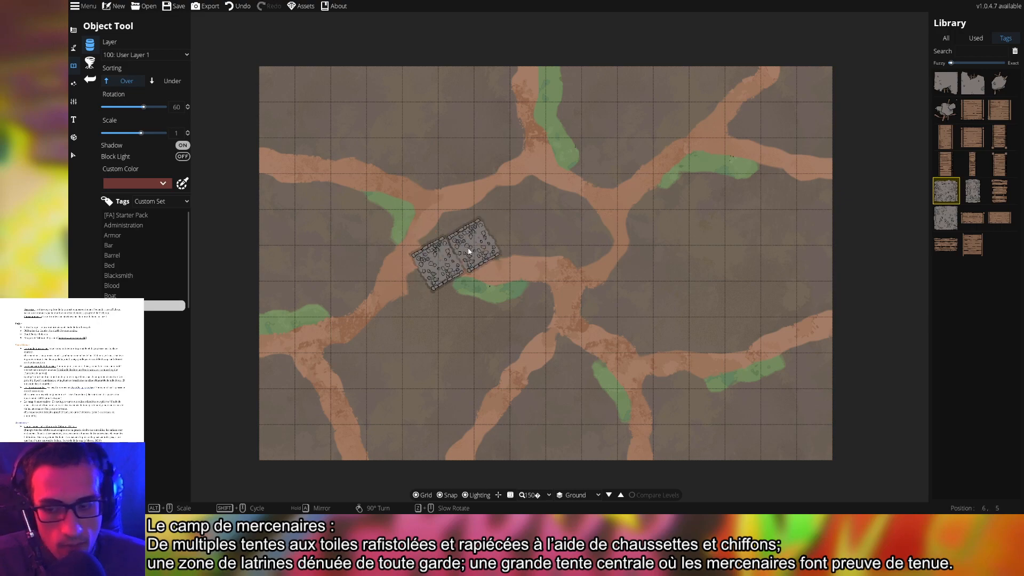
key("ctrl+z")
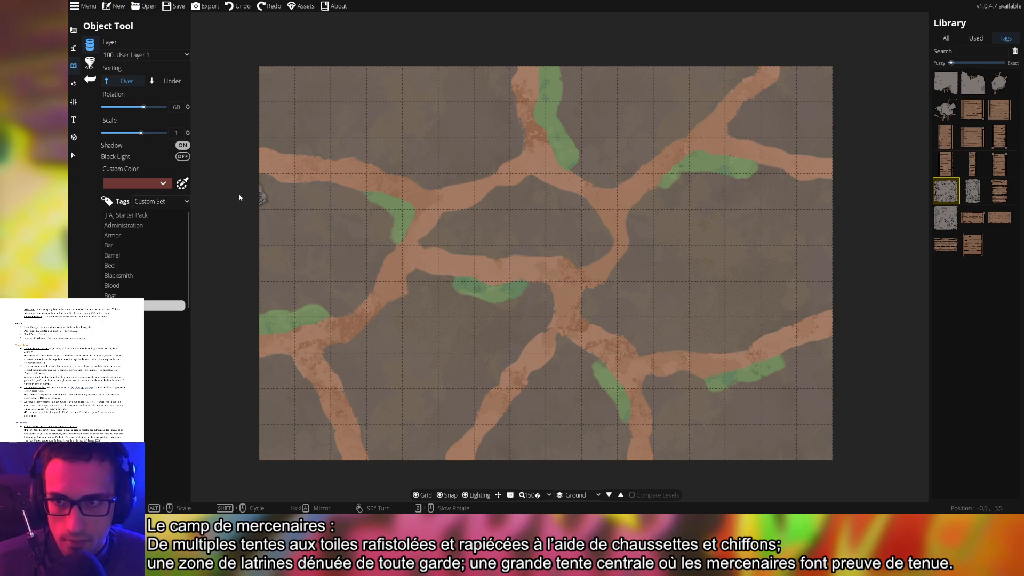
left_click(183, 146)
left_click(120, 315)
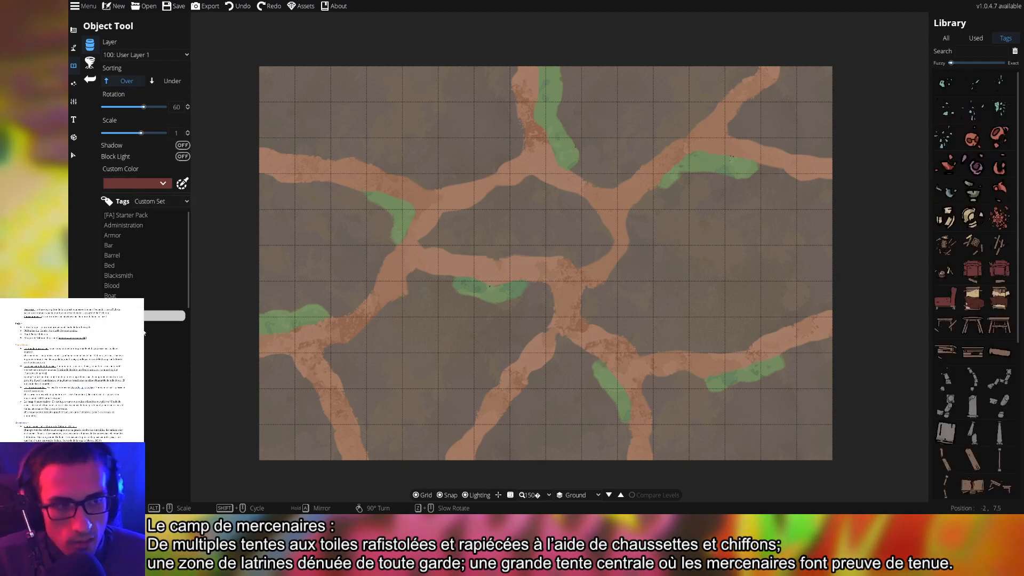
Step through the bush, door and camp tags and choose Campfire 07
scroll(1011, 312, "down", 5)
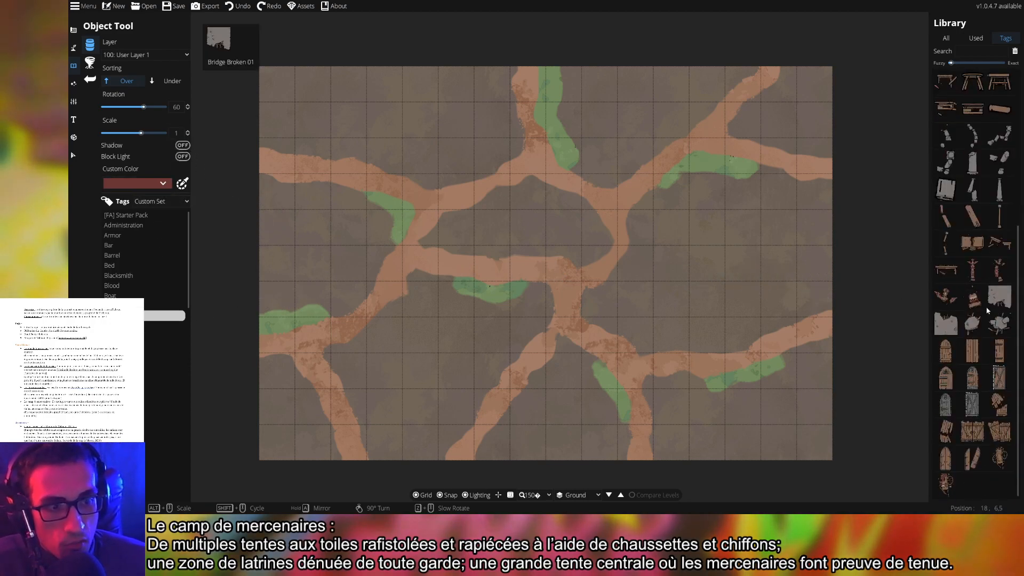
left_click(120, 325)
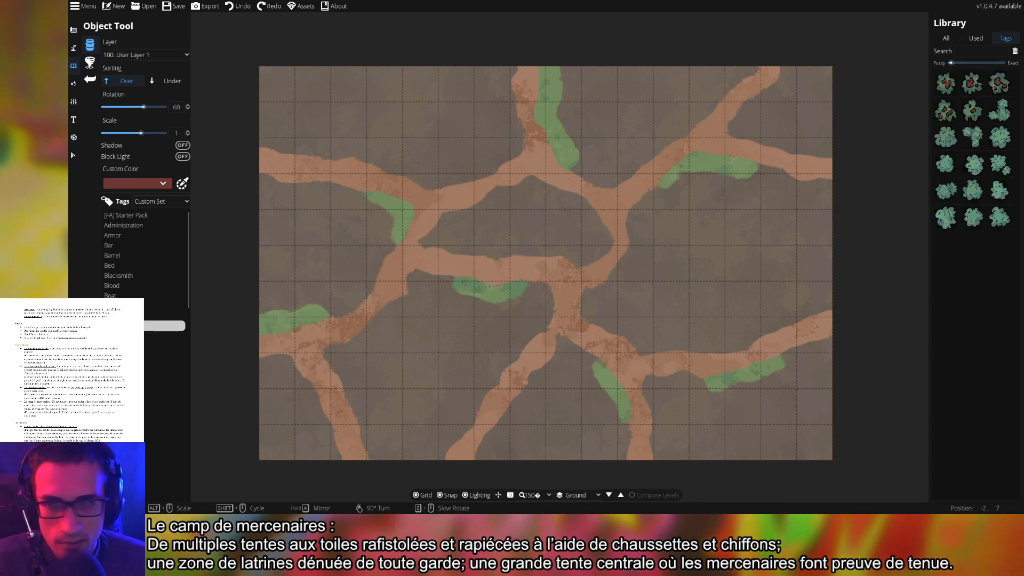
left_click(176, 335)
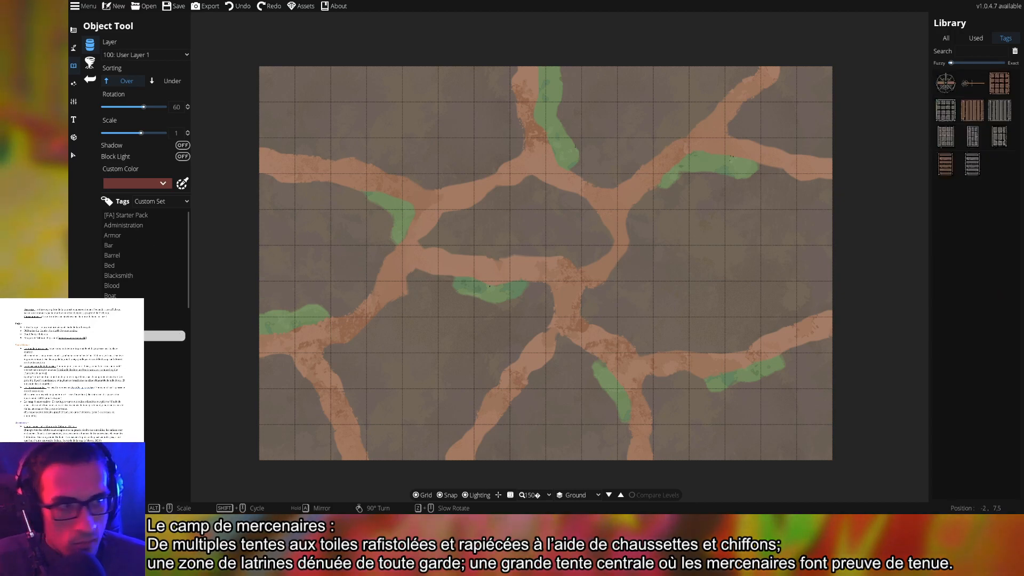
left_click(179, 346)
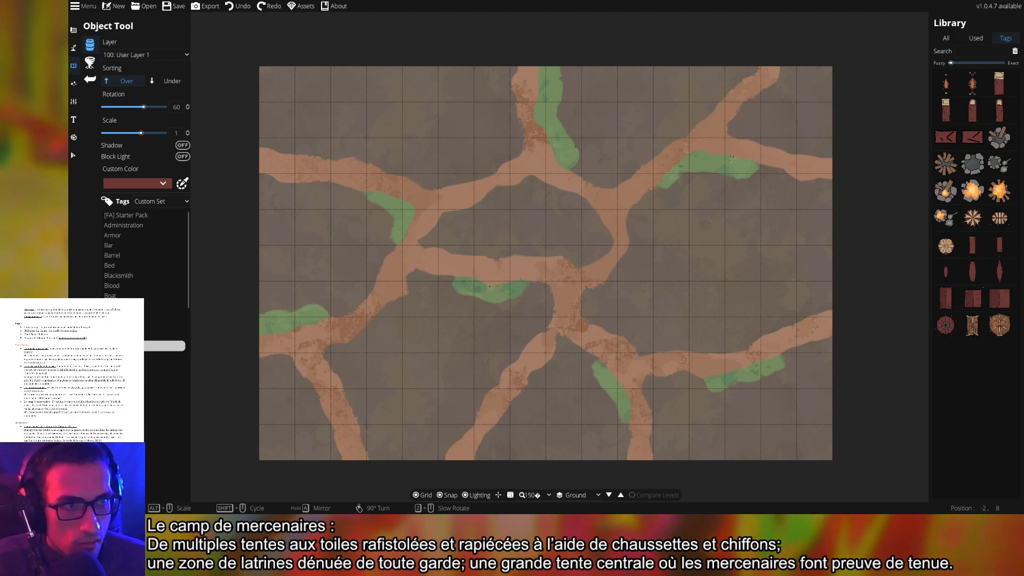
left_click(972, 191)
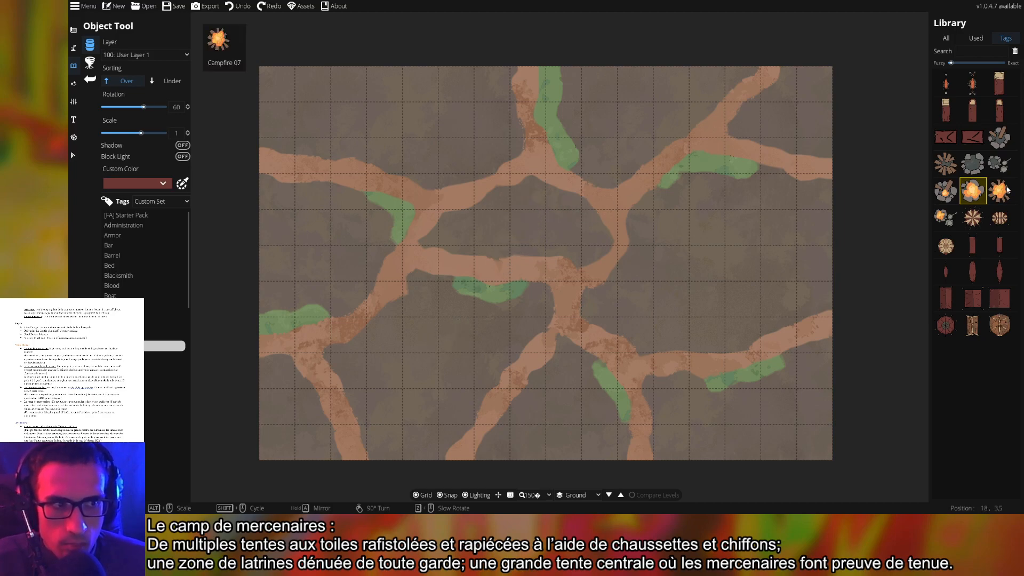
Place Campfire 08, rotated to -15, in the central clearing and pick a round tent design
left_click(949, 224)
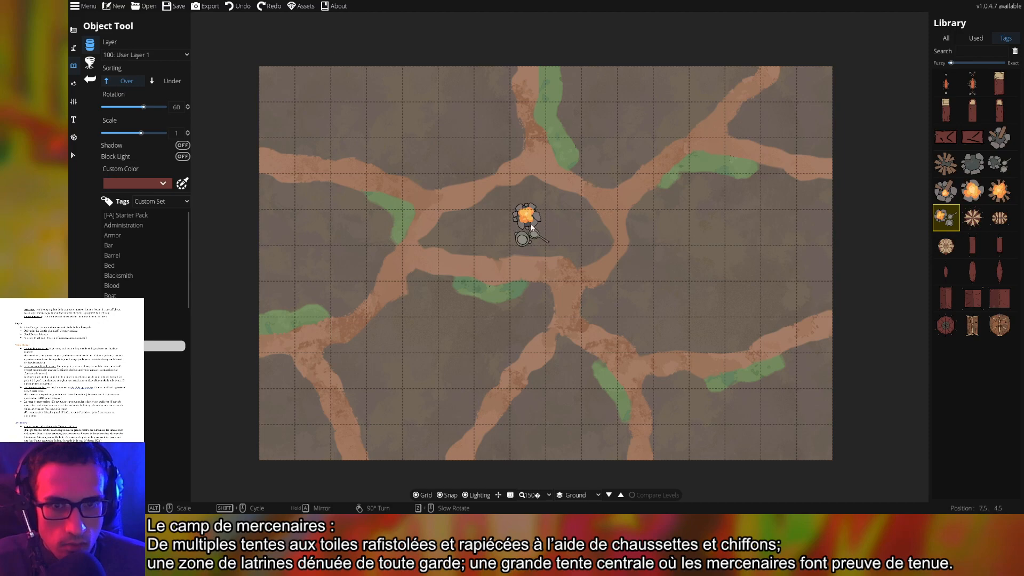
scroll(527, 229, "down", 5)
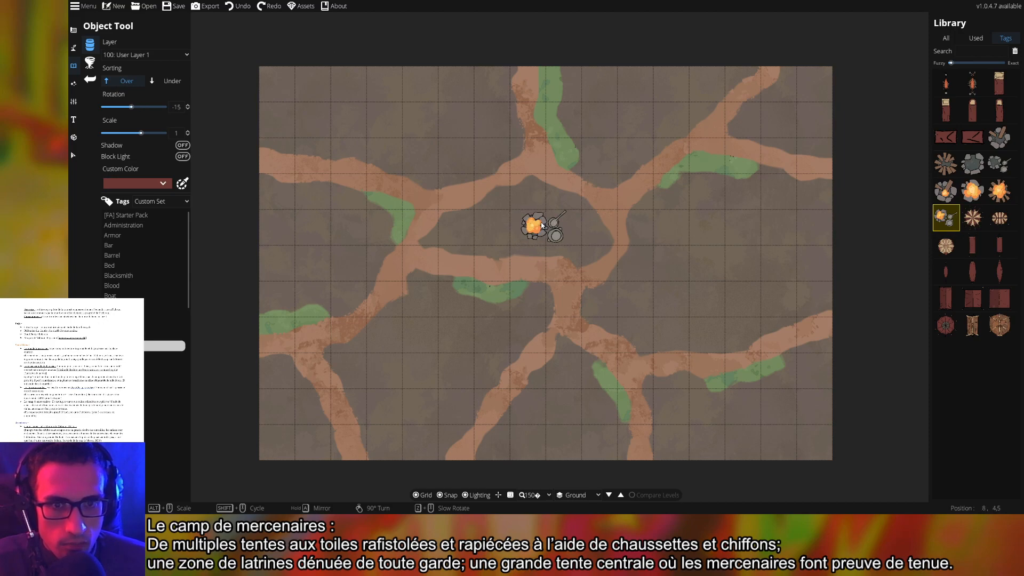
left_click(532, 227)
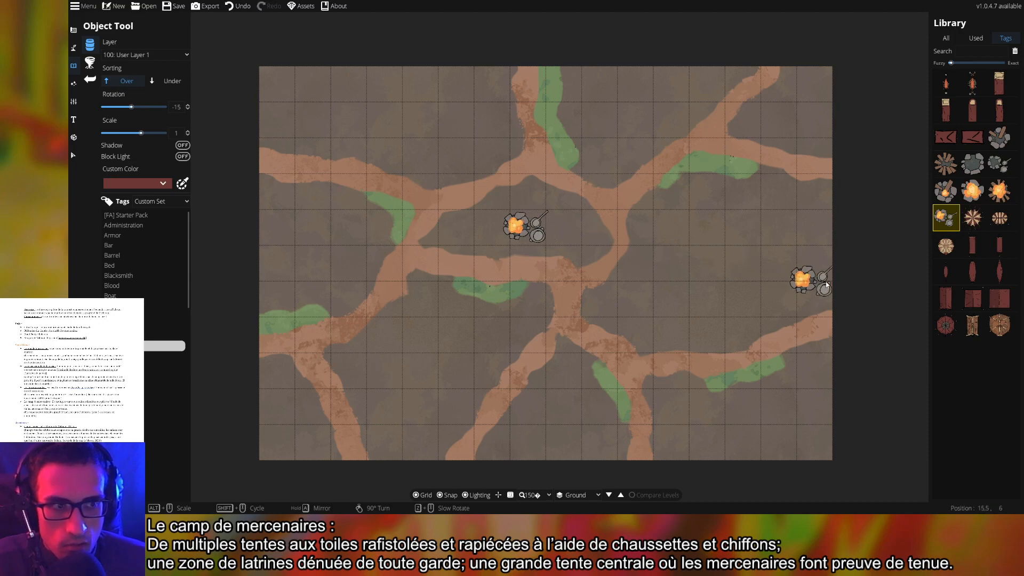
left_click(974, 225)
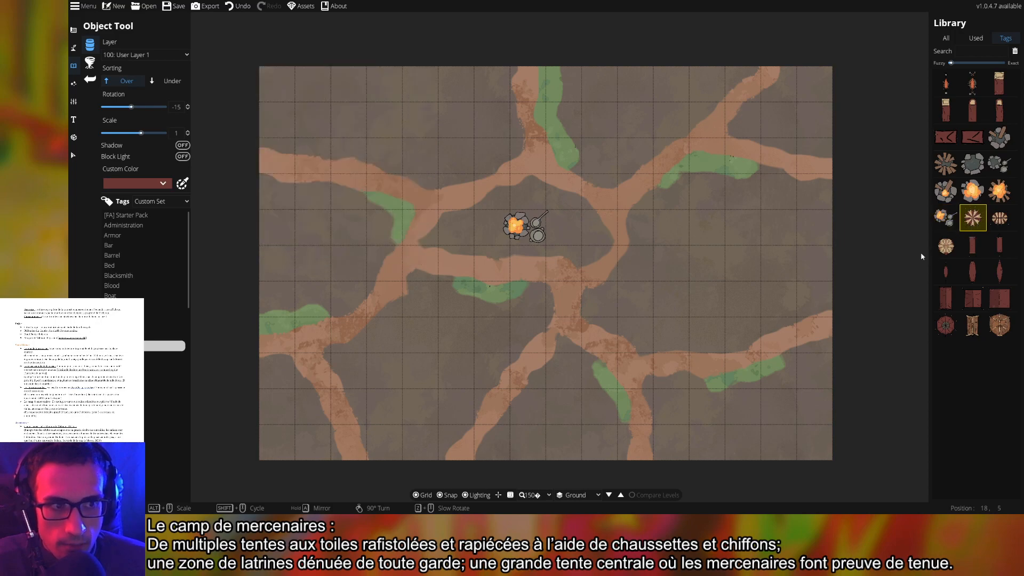
left_click(945, 245)
Place the large round tent rotated 105 on the map's right side, then select the small red round tent
scroll(677, 258, "down", 7)
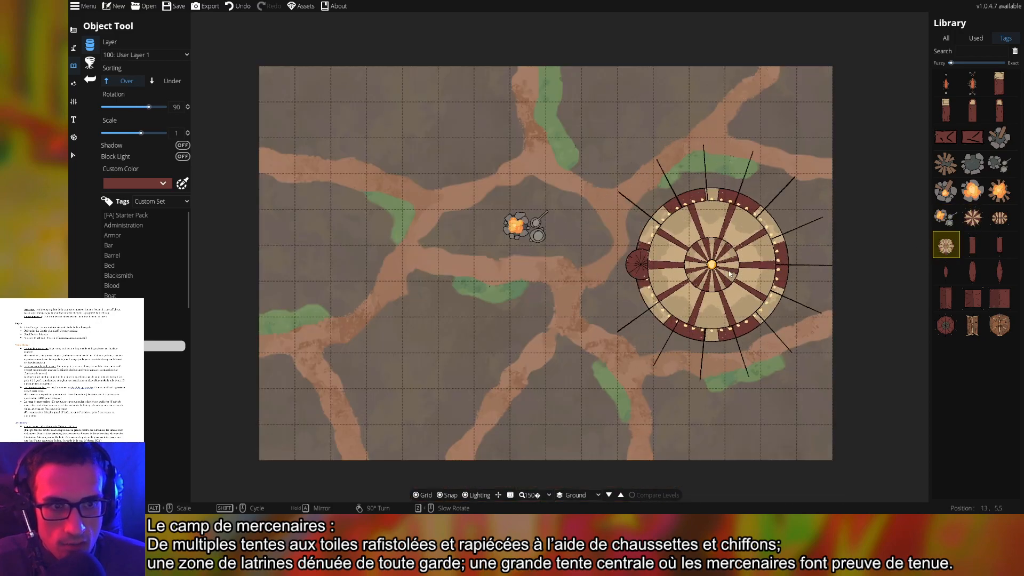
scroll(733, 271, "down", 1)
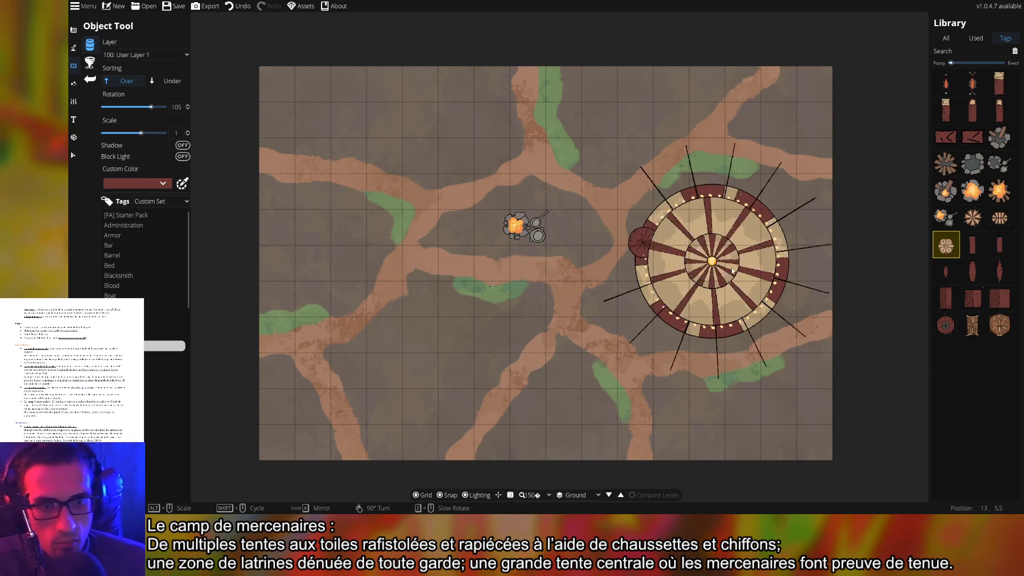
left_click(733, 271)
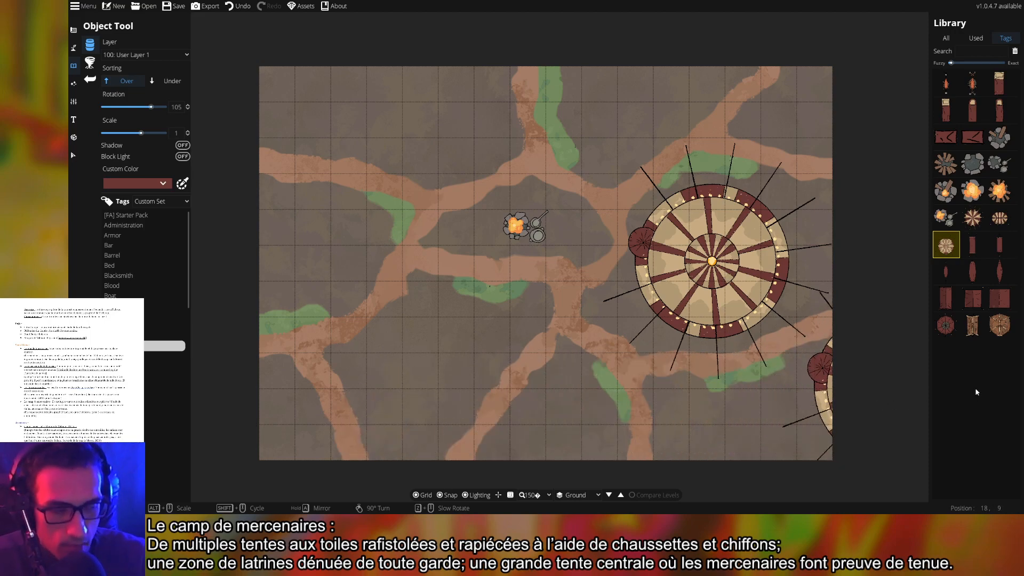
left_click(946, 325)
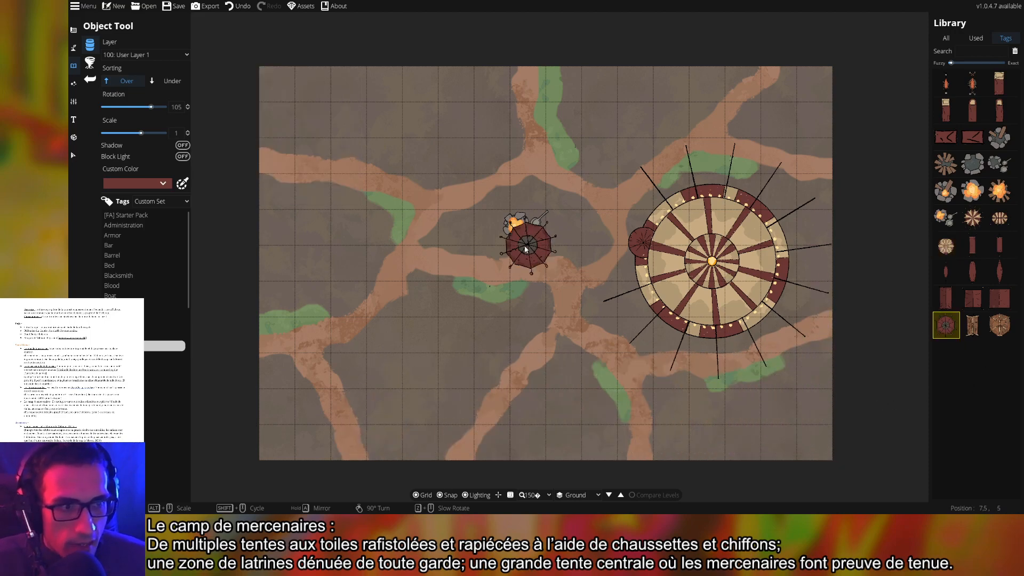
Choose square Tent 01 rotated to 150 and switch off Snap and Grid
left_click(946, 298)
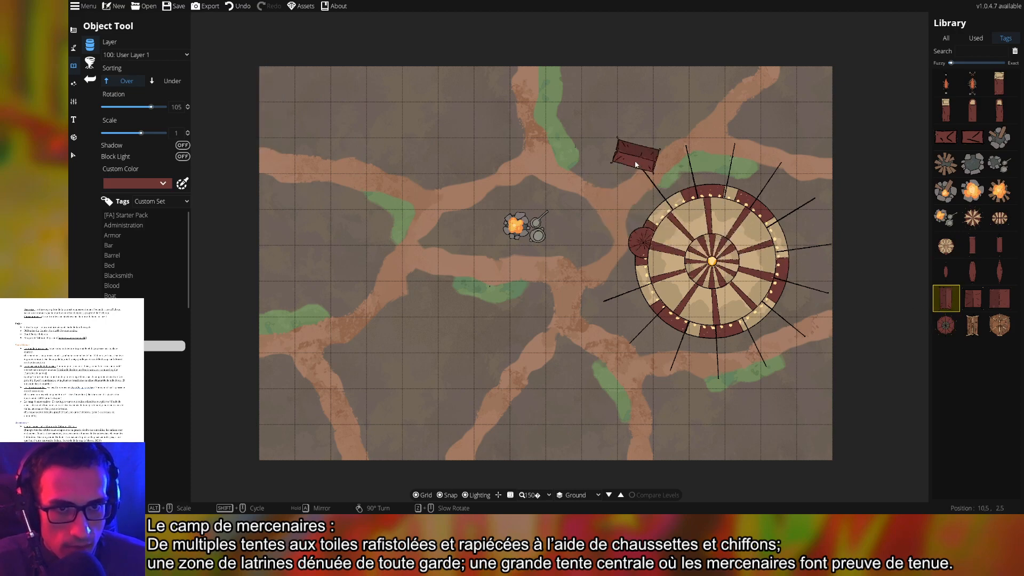
left_click(973, 298)
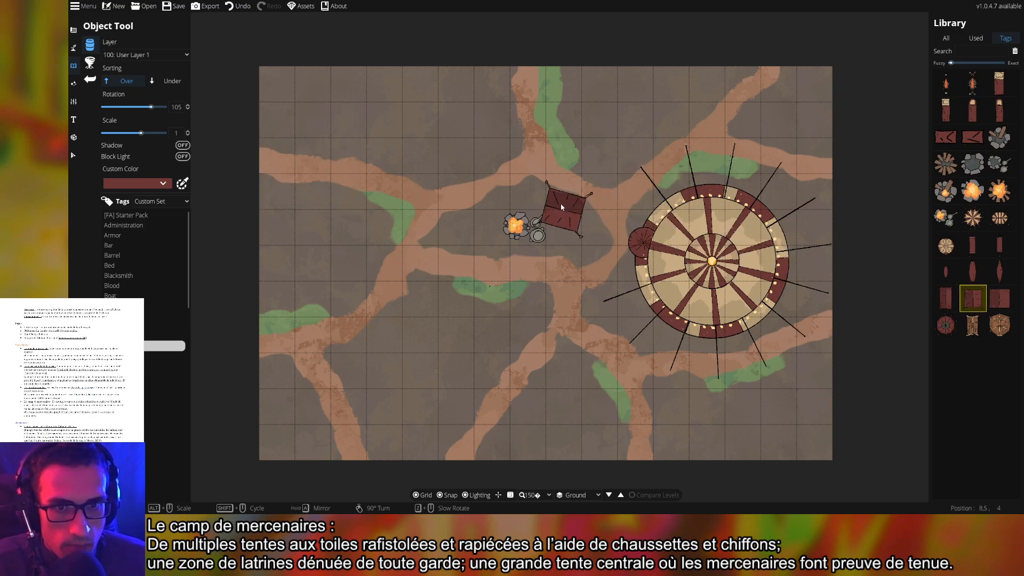
left_click(999, 298)
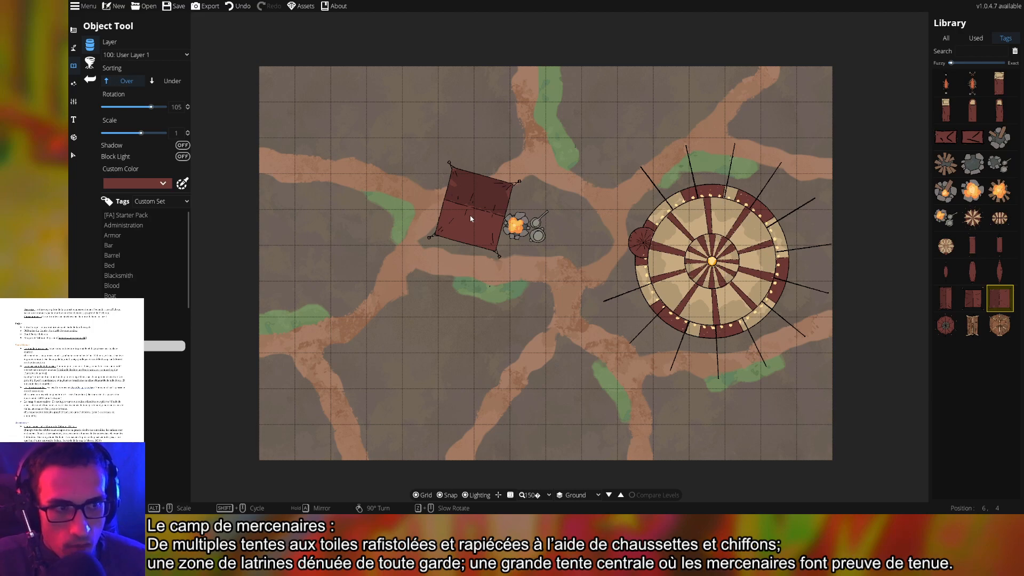
scroll(604, 114, "up", 3)
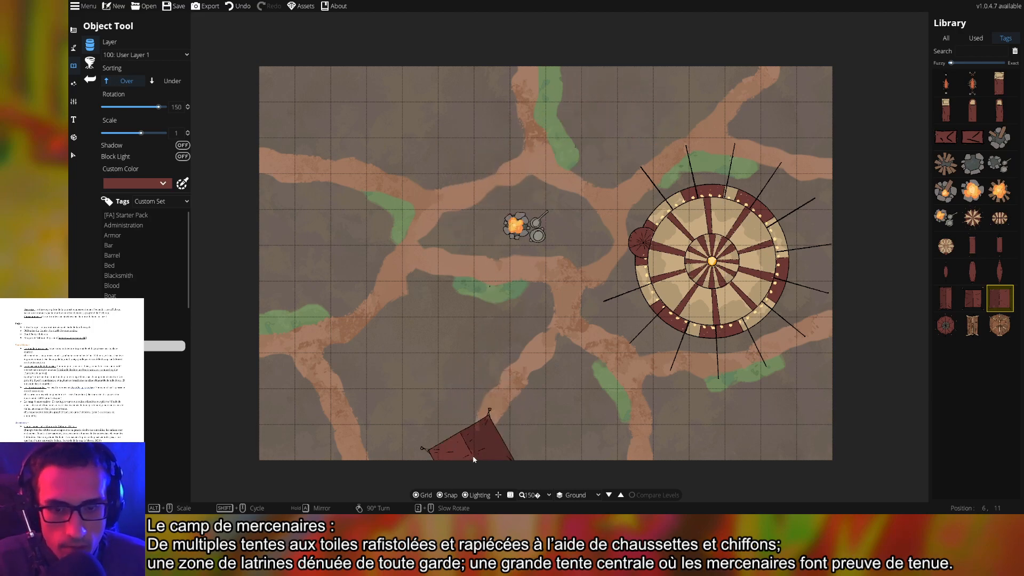
left_click(449, 496)
left_click(416, 496)
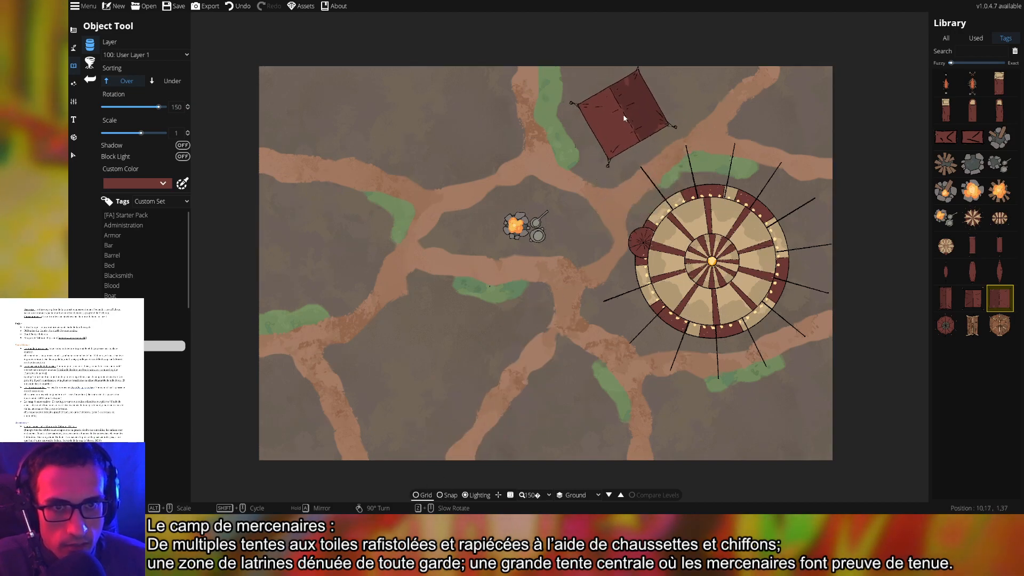
Place three rotated red tents along the top edge, from beside the big tent to the top-left corner
scroll(608, 113, "up", 1)
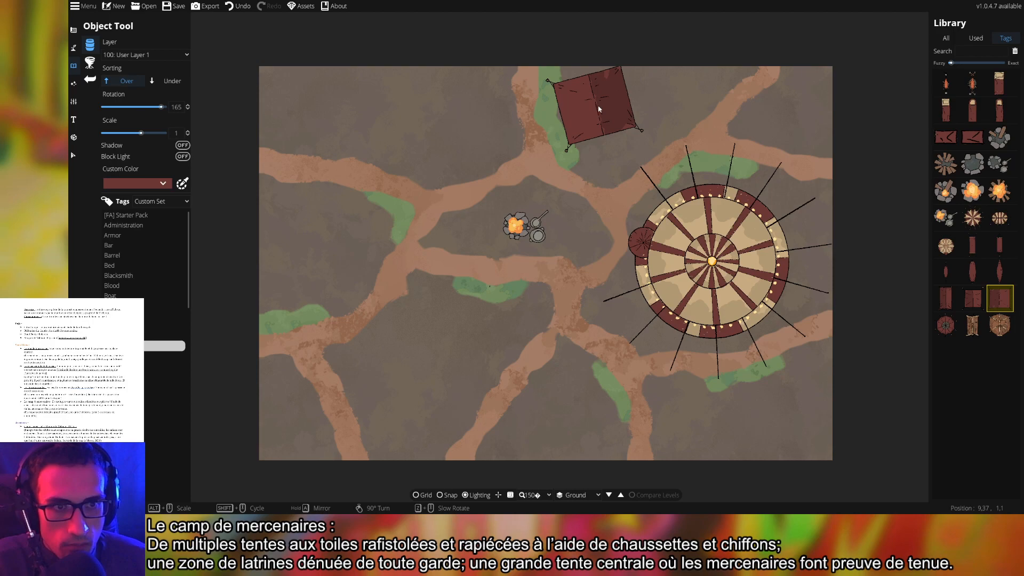
left_click(597, 108)
scroll(406, 147, "down", 1)
scroll(456, 122, "up", 4)
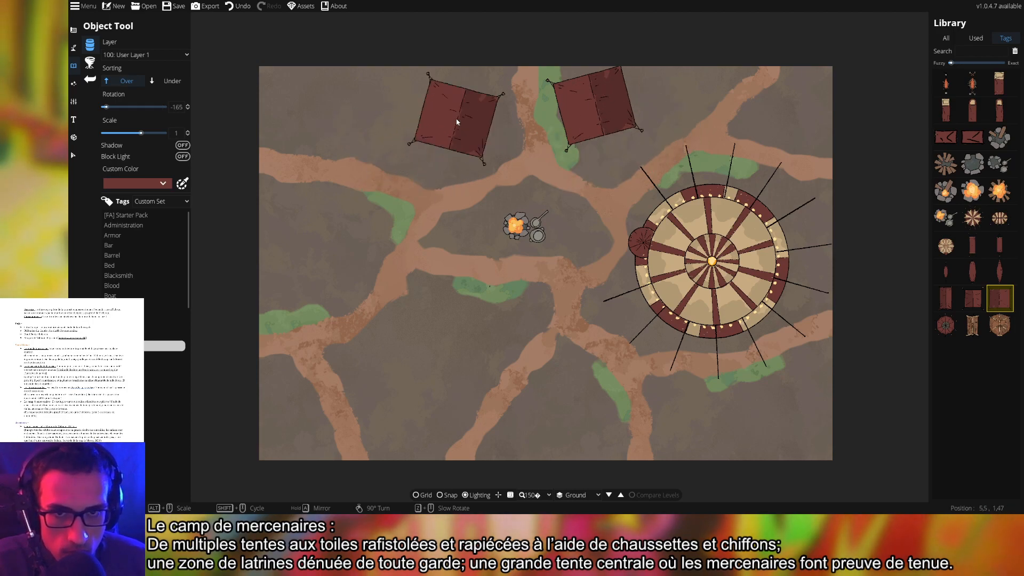
left_click(459, 124)
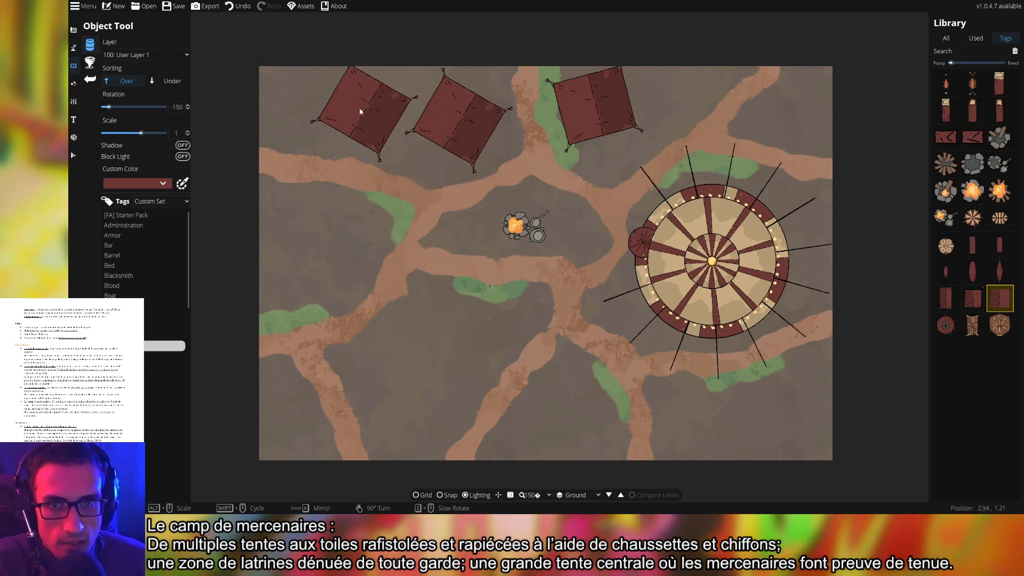
scroll(341, 101, "down", 4)
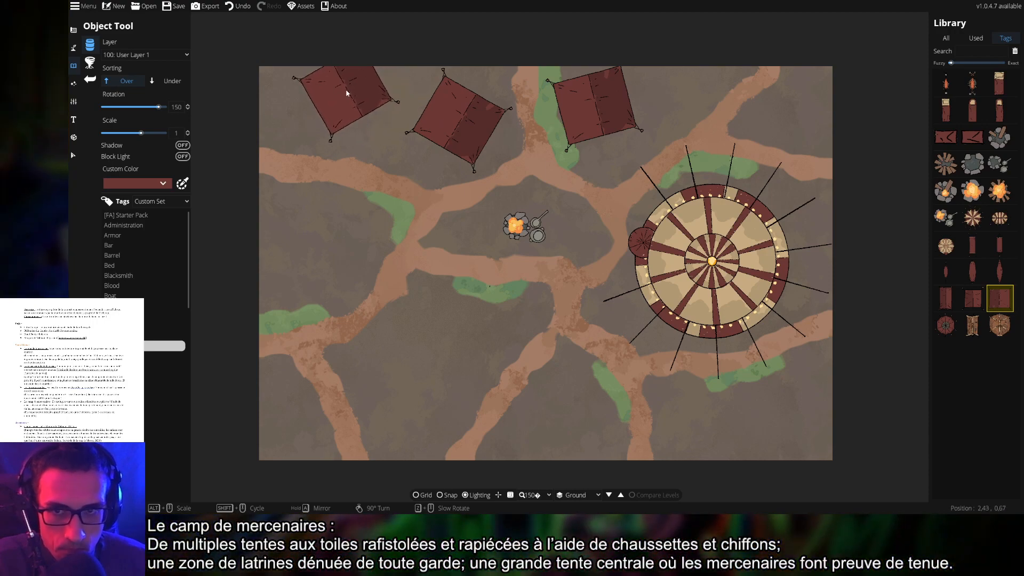
left_click(334, 98)
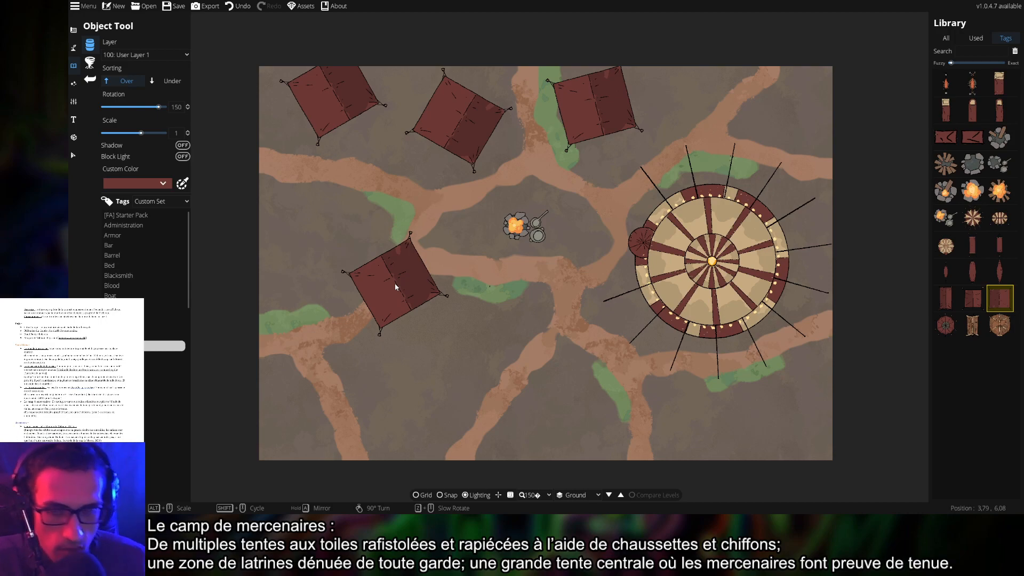
Add rotated red tents on the map's left side and in the bottom-left corner
scroll(395, 286, "down", 9)
scroll(359, 263, "down", 2)
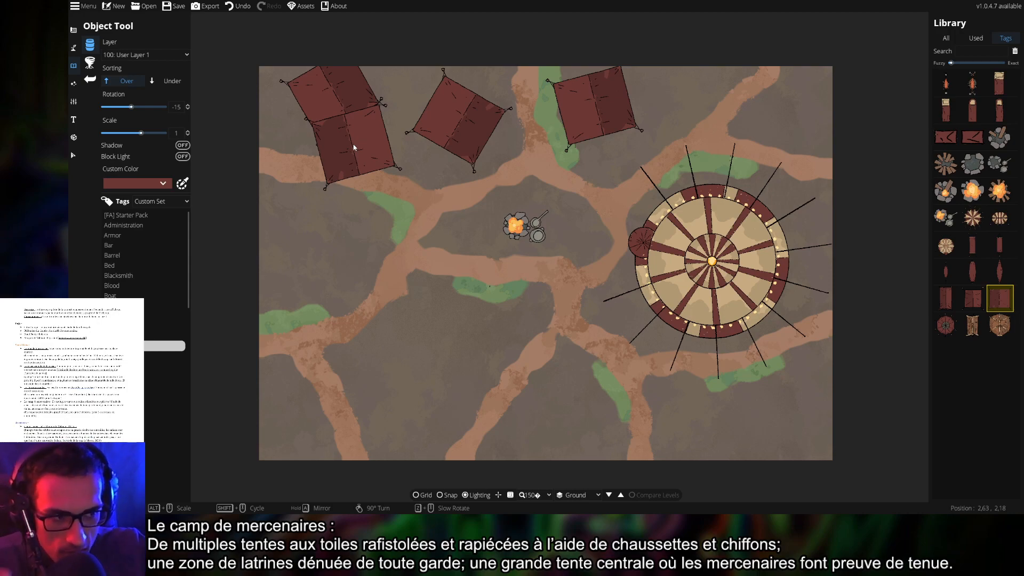
scroll(353, 143, "down", 10)
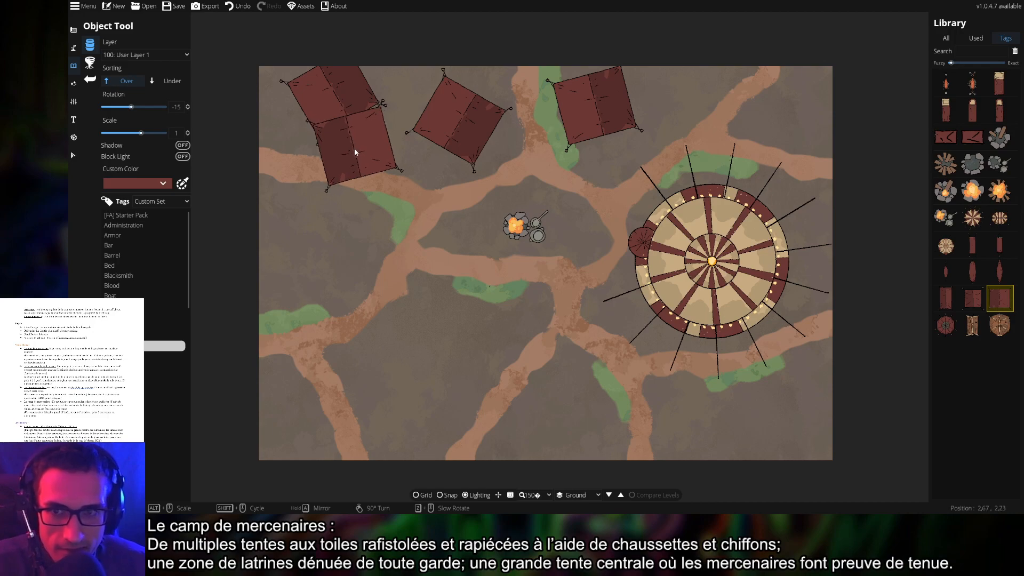
scroll(314, 246, "up", 1)
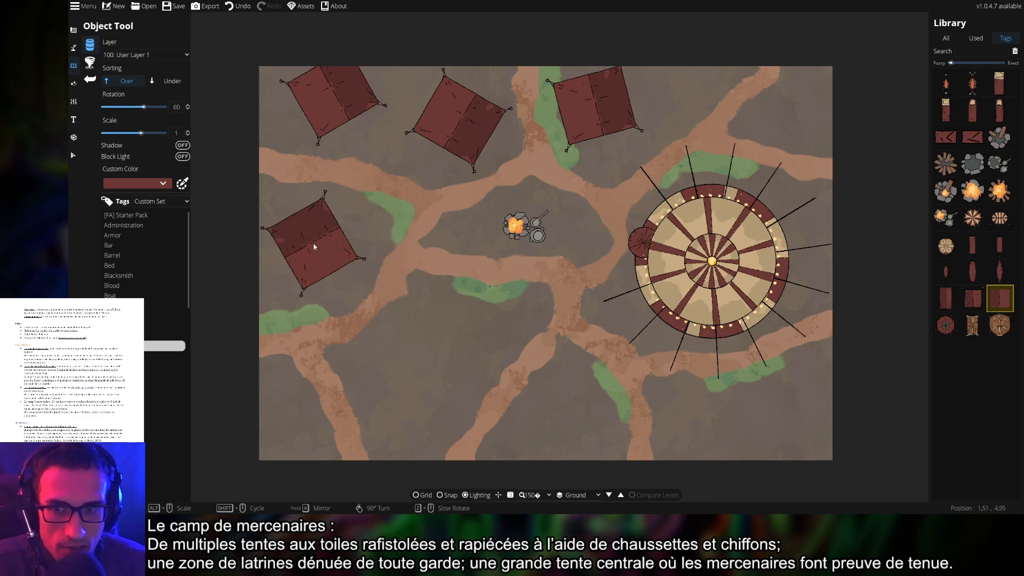
scroll(314, 250, "down", 6)
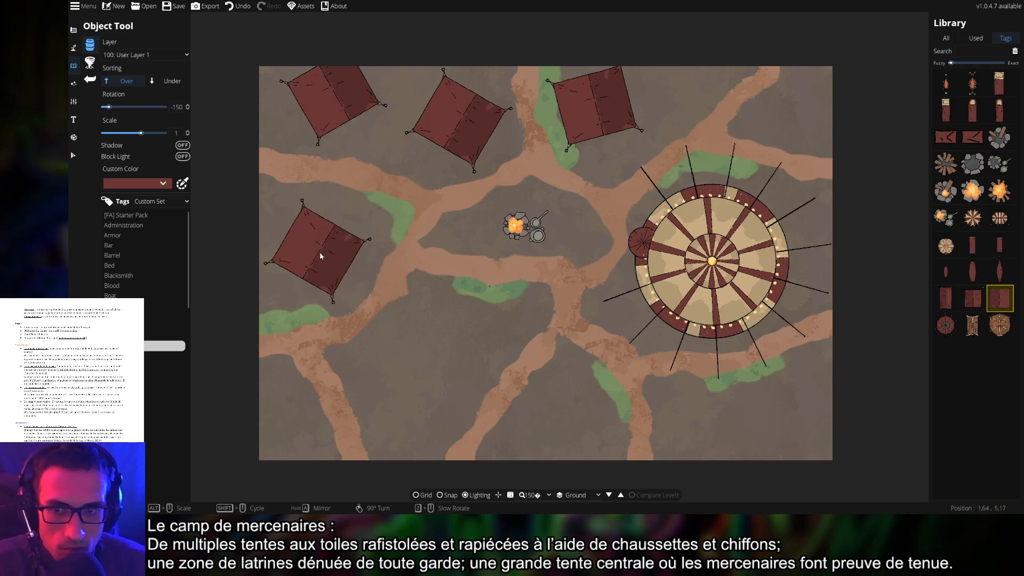
left_click(350, 240)
scroll(357, 366, "up", 4)
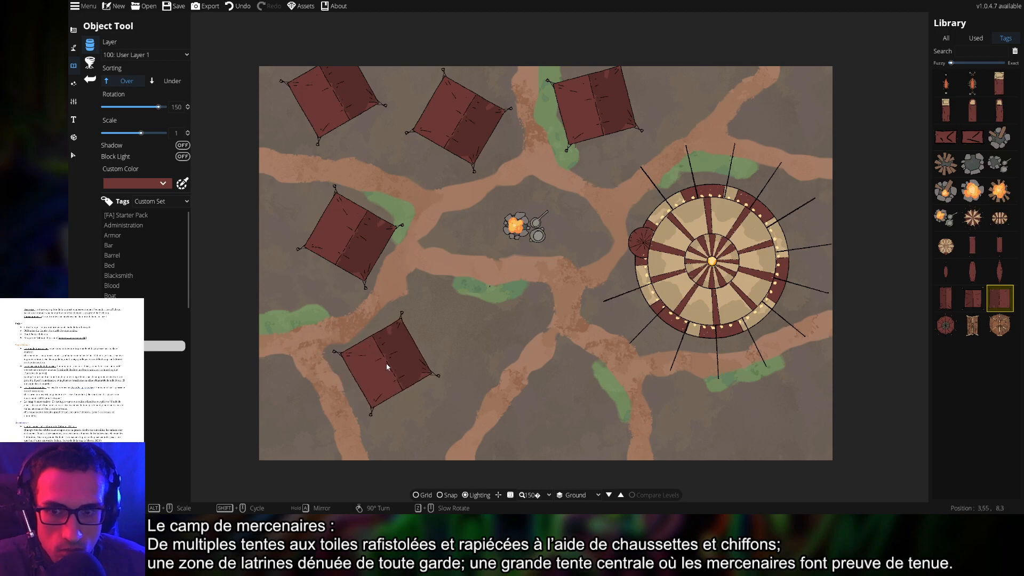
left_click(288, 422)
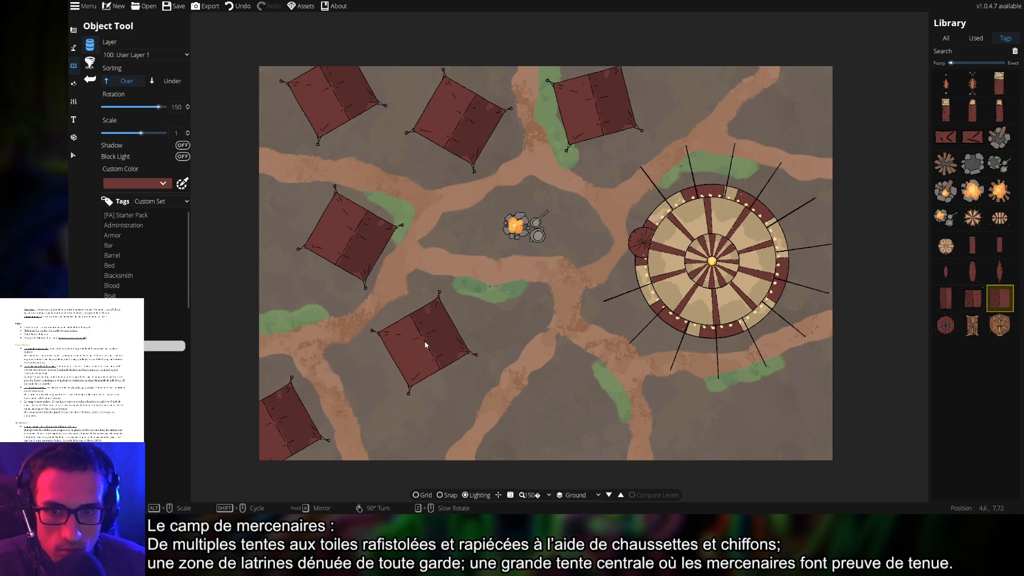
scroll(427, 342, "down", 1)
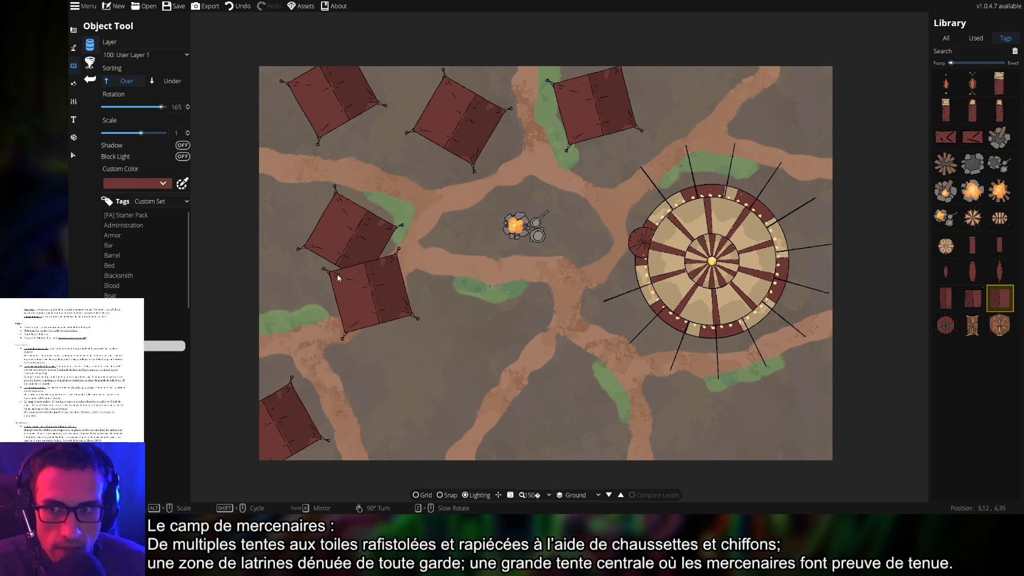
left_click(160, 183)
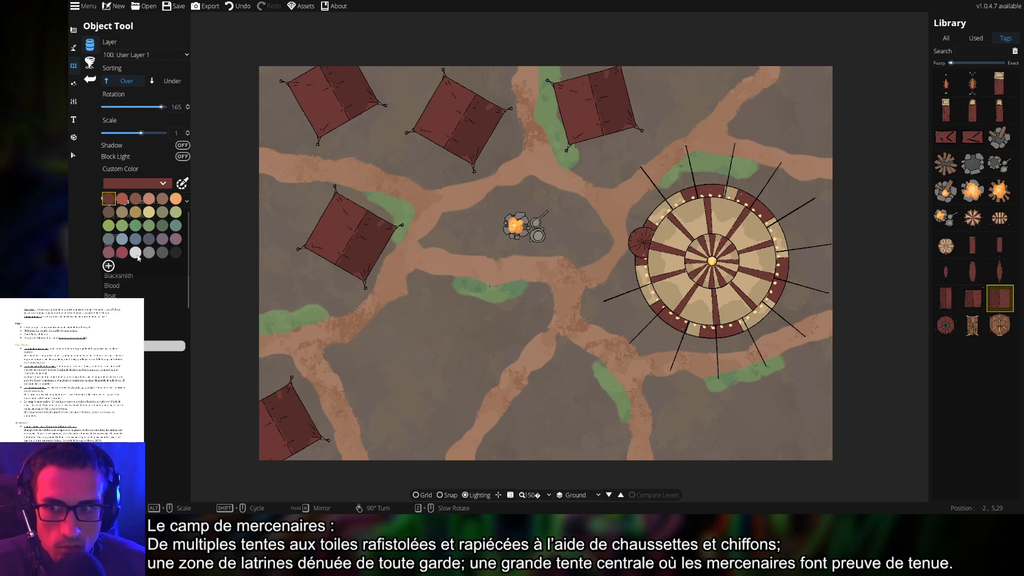
Place a tan tent below the campfire, then grey and mauve tents along the bottom edge
left_click(136, 212)
left_click(449, 329)
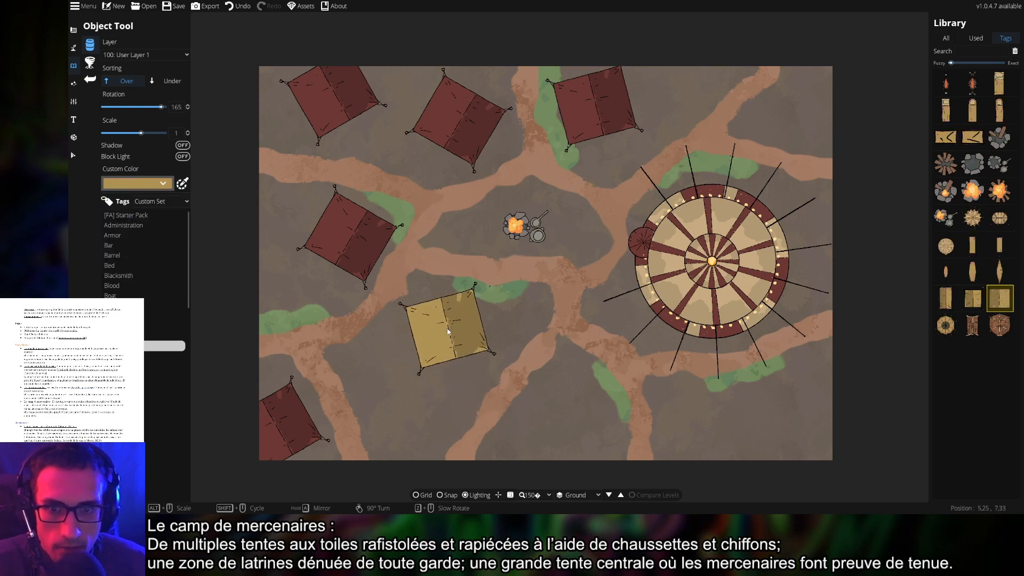
left_click(160, 183)
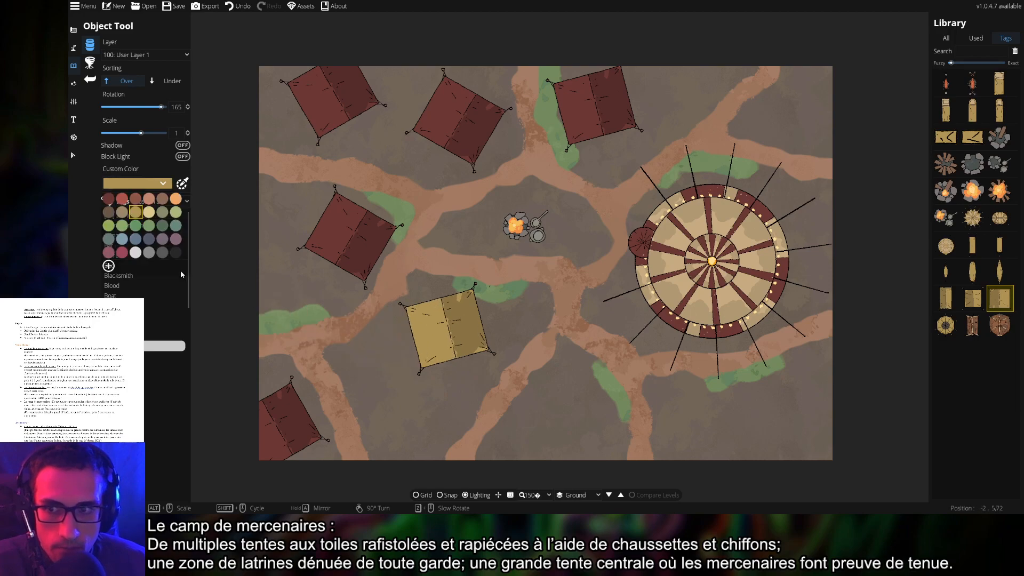
left_click(149, 254)
left_click(409, 412)
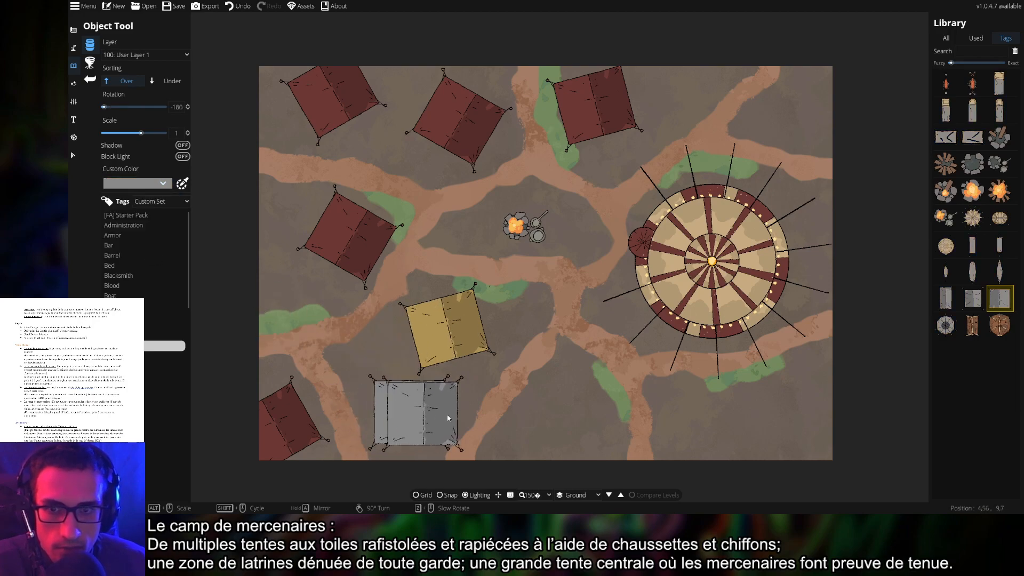
left_click(158, 184)
left_click(163, 239)
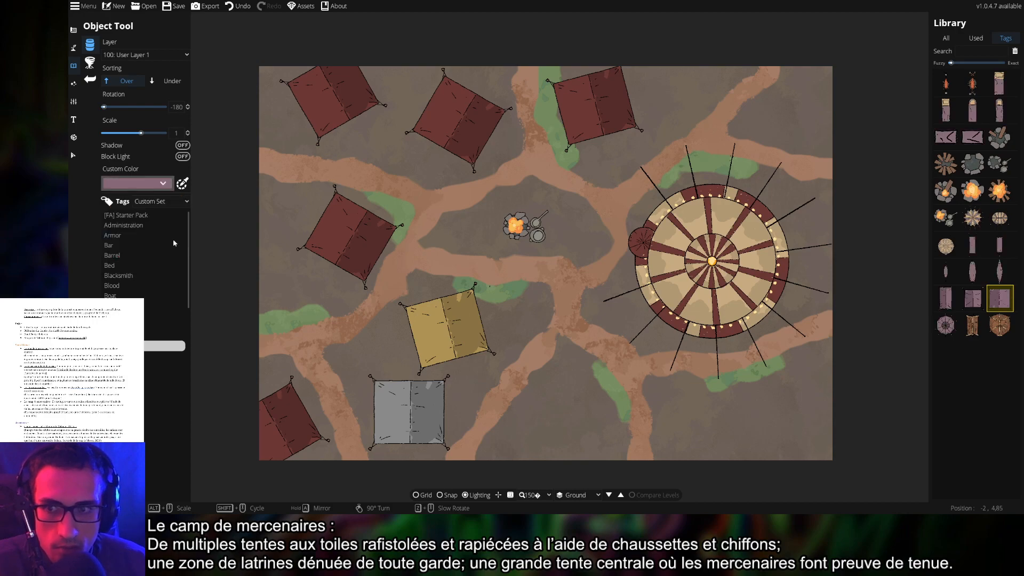
scroll(566, 422, "down", 1)
left_click(571, 433)
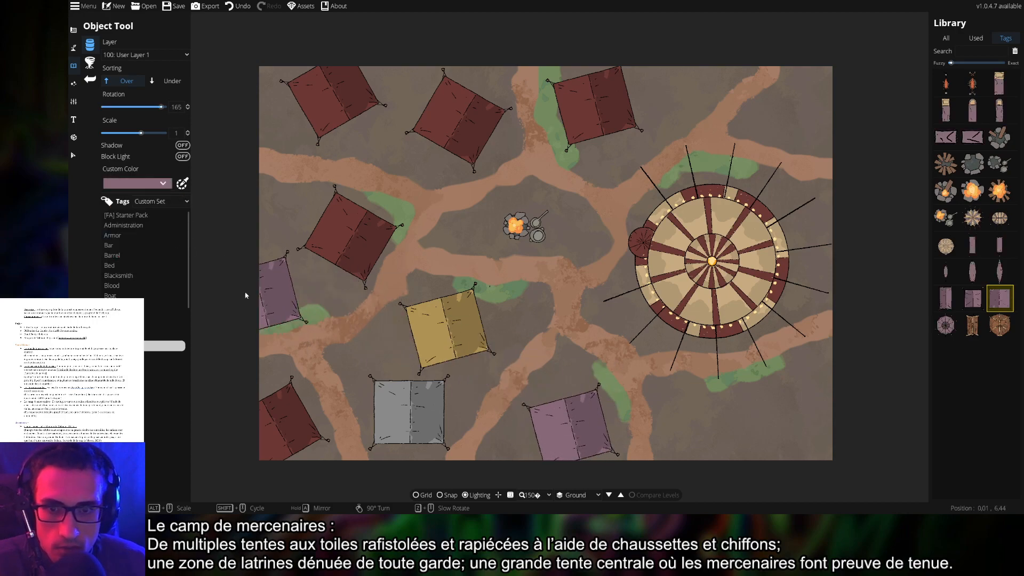
Add a blue tent at the bottom right and green tents at the bottom-right and top-right
left_click(155, 184)
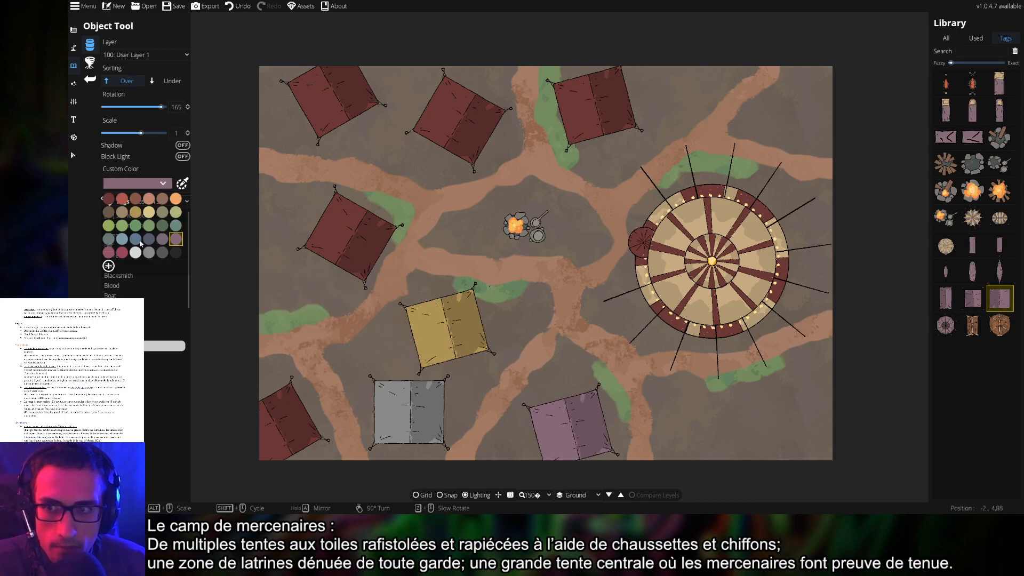
left_click(135, 240)
scroll(717, 433, "down", 2)
left_click(714, 434)
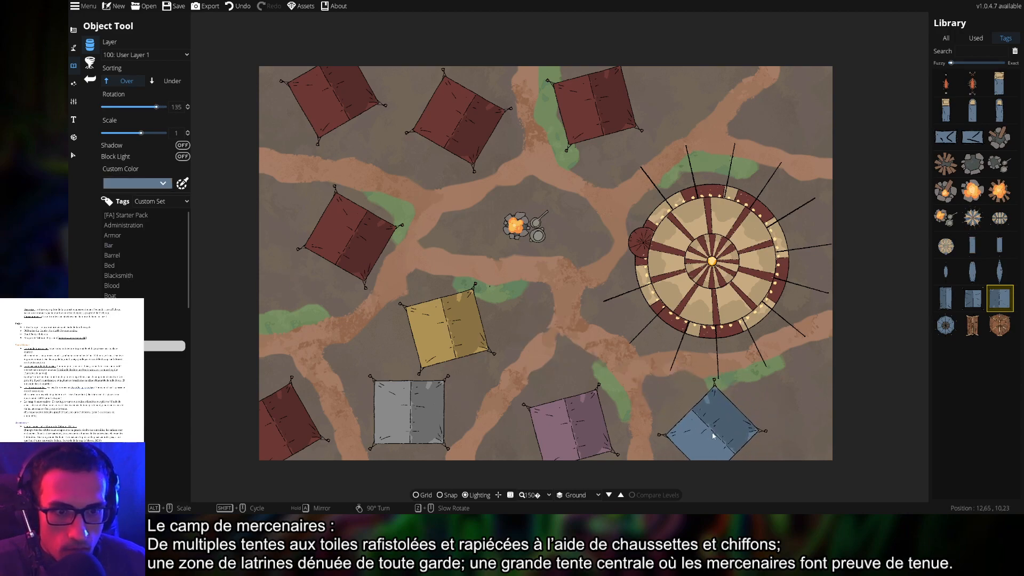
left_click(134, 186)
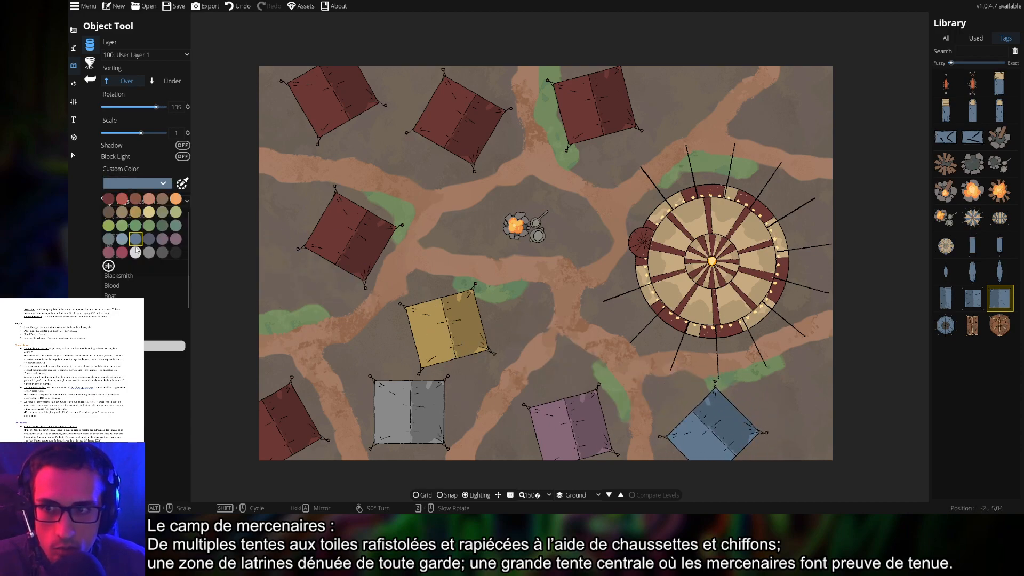
left_click(162, 229)
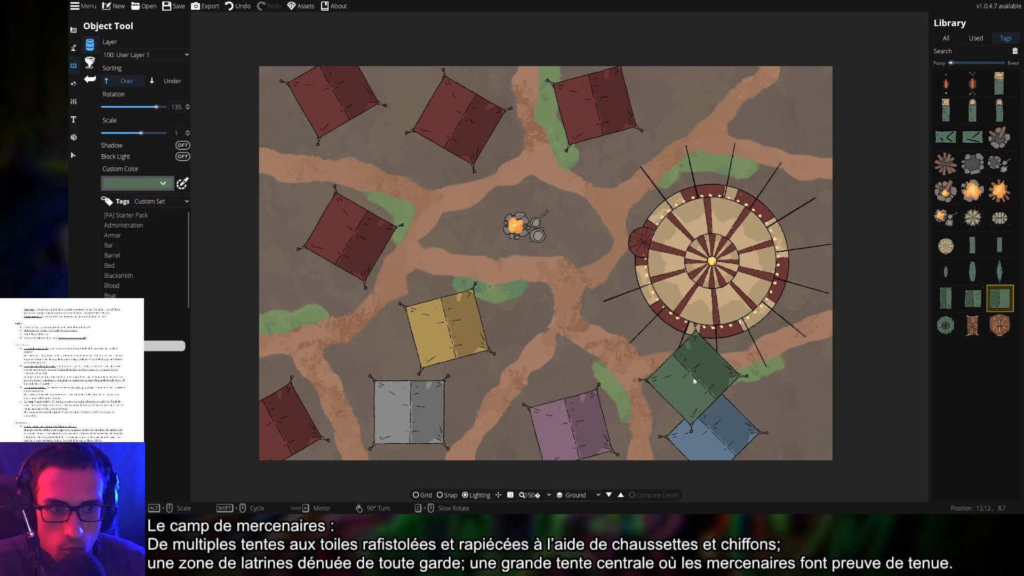
scroll(829, 408, "up", 2)
left_click(833, 406)
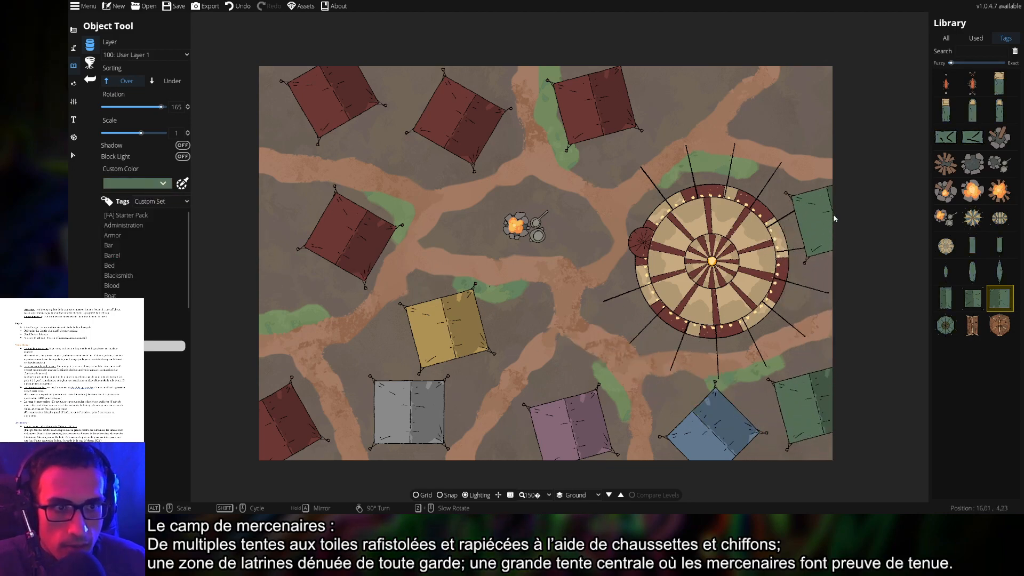
scroll(824, 224, "up", 1)
left_click(827, 106)
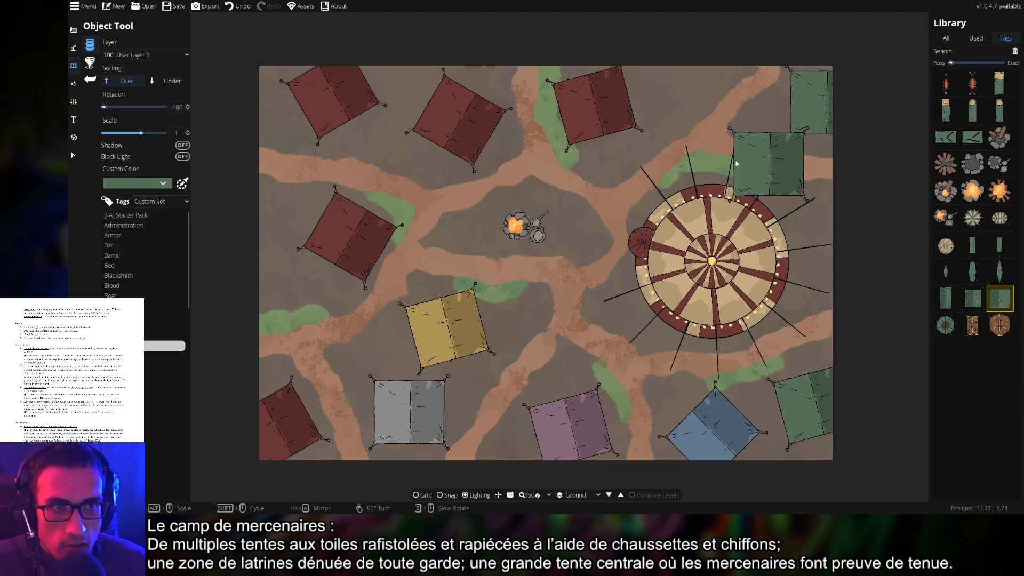
After trying black, place white tents at the top edge and the left edge
left_click(138, 184)
left_click(176, 254)
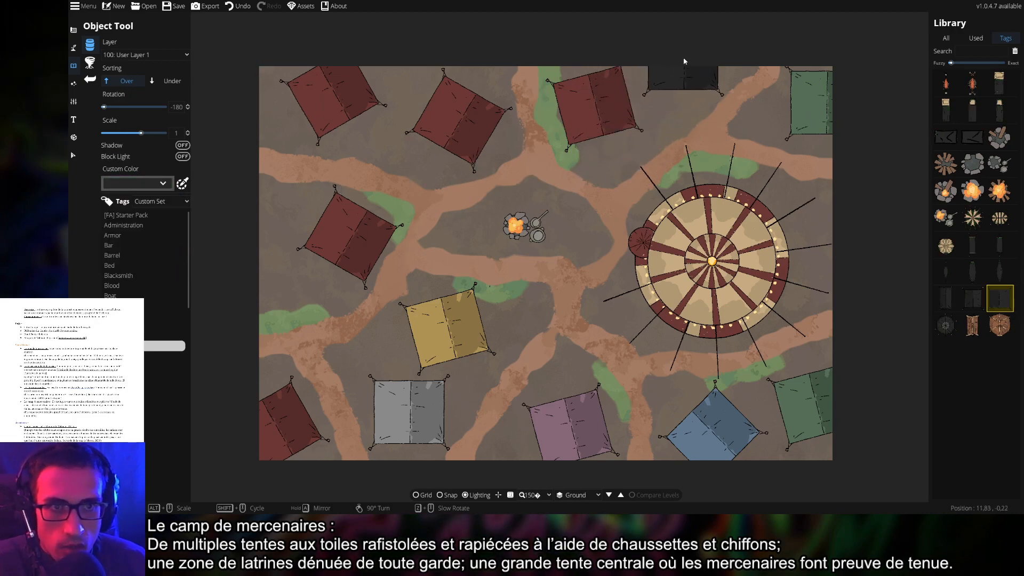
left_click(151, 186)
left_click(106, 253)
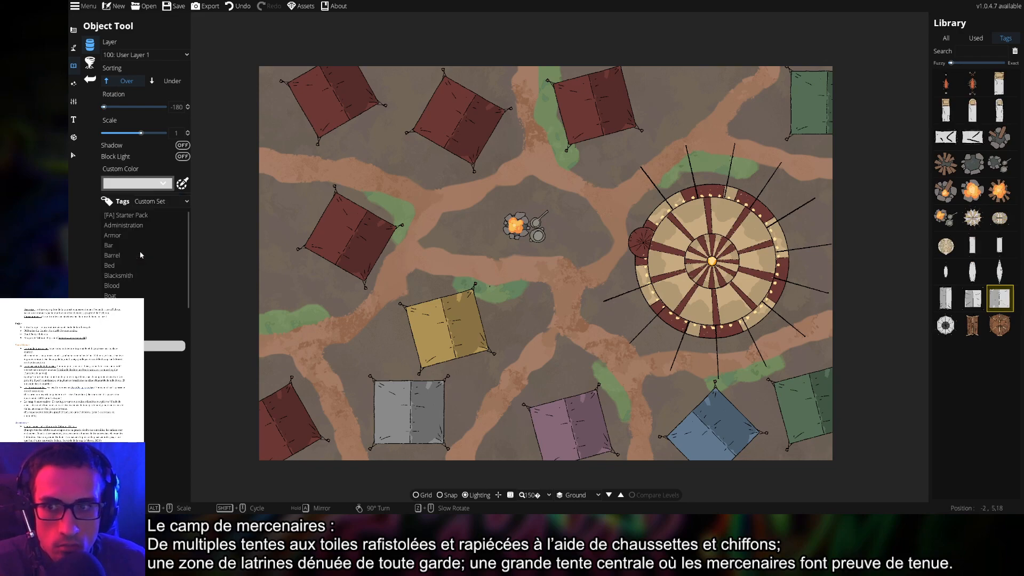
left_click(677, 54)
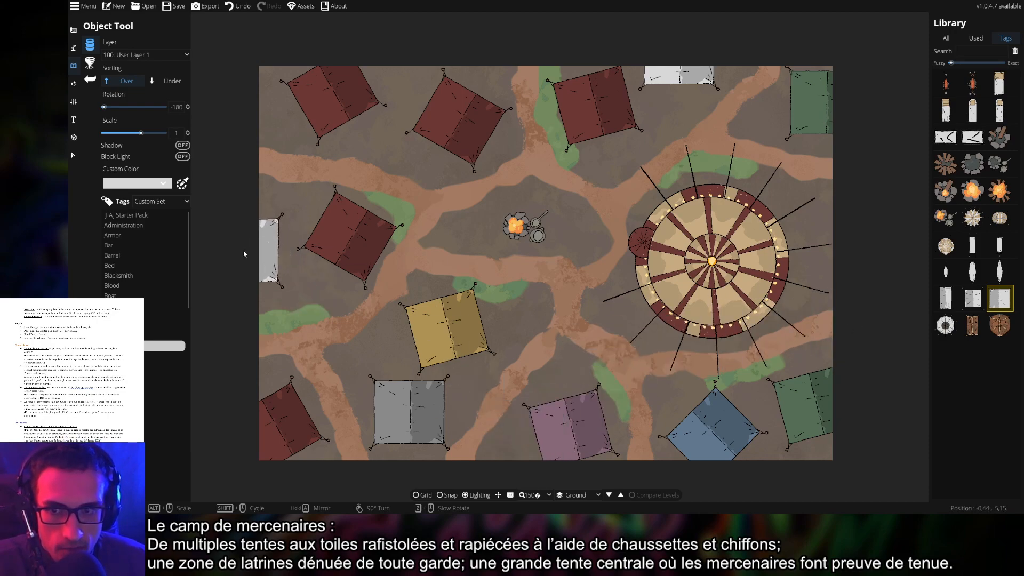
scroll(245, 254, "up", 2, "alt")
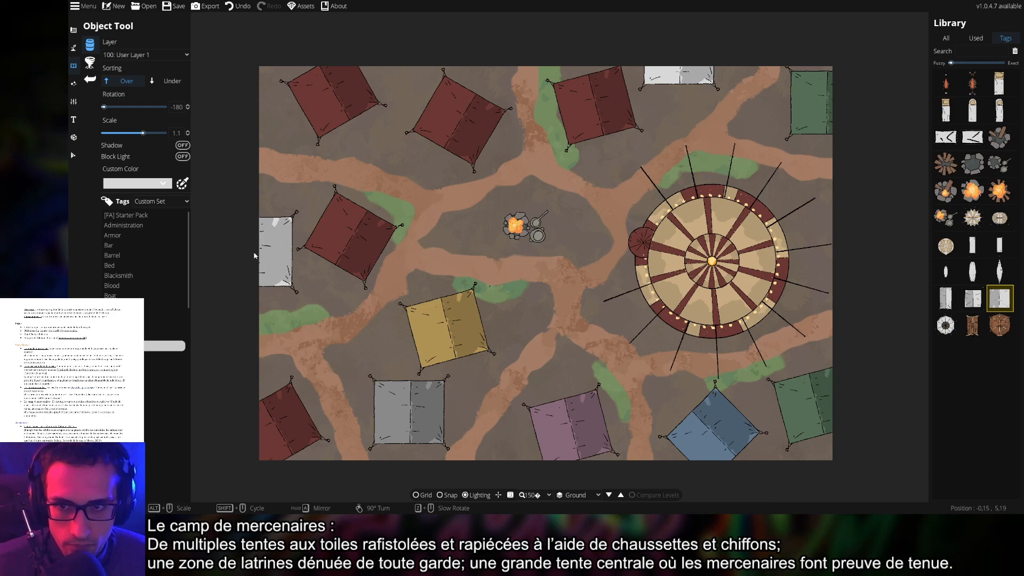
left_click(245, 253)
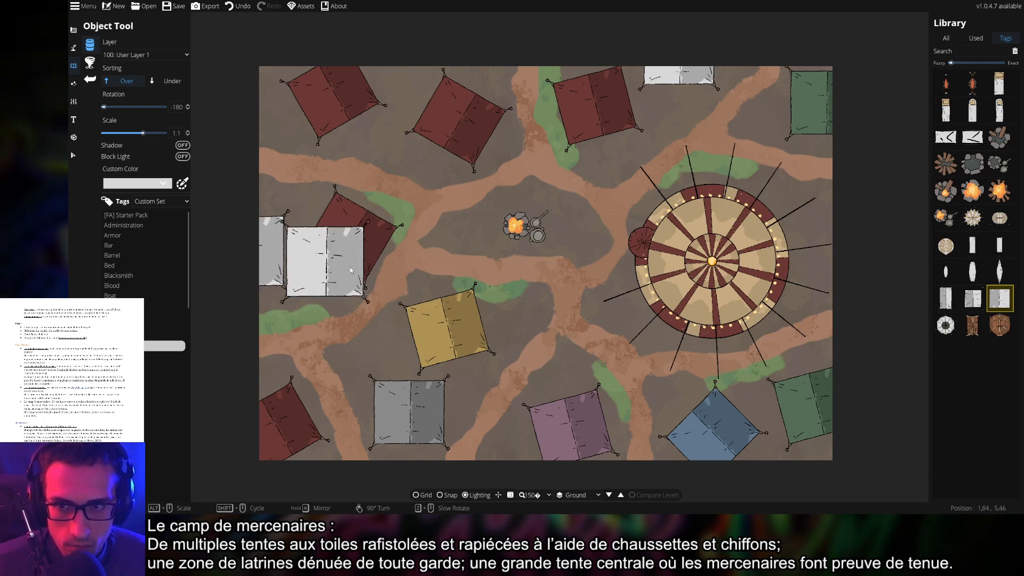
left_click_drag(604, 330, 500, 331)
left_click_drag(447, 306, 543, 299)
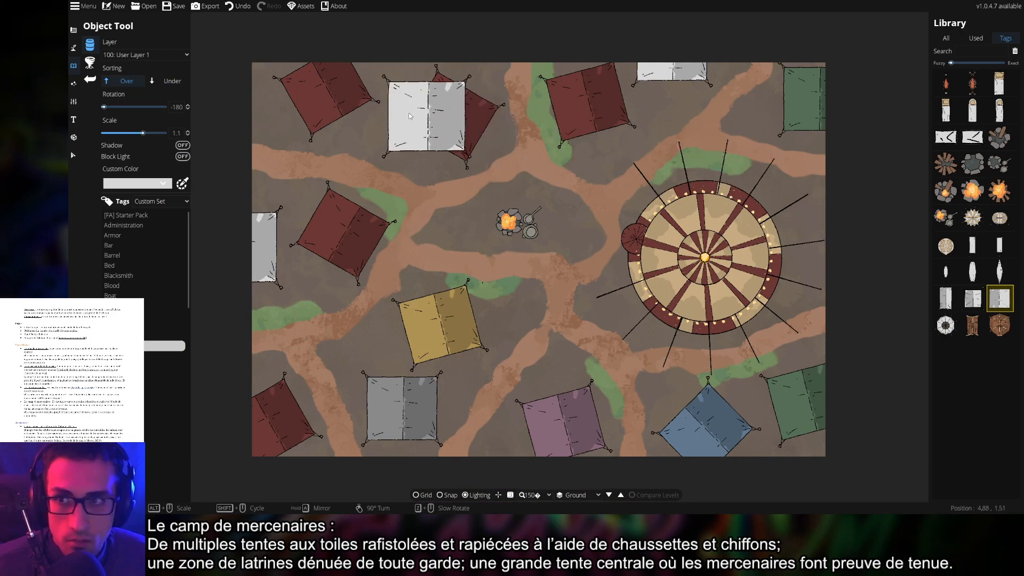
left_click(149, 55)
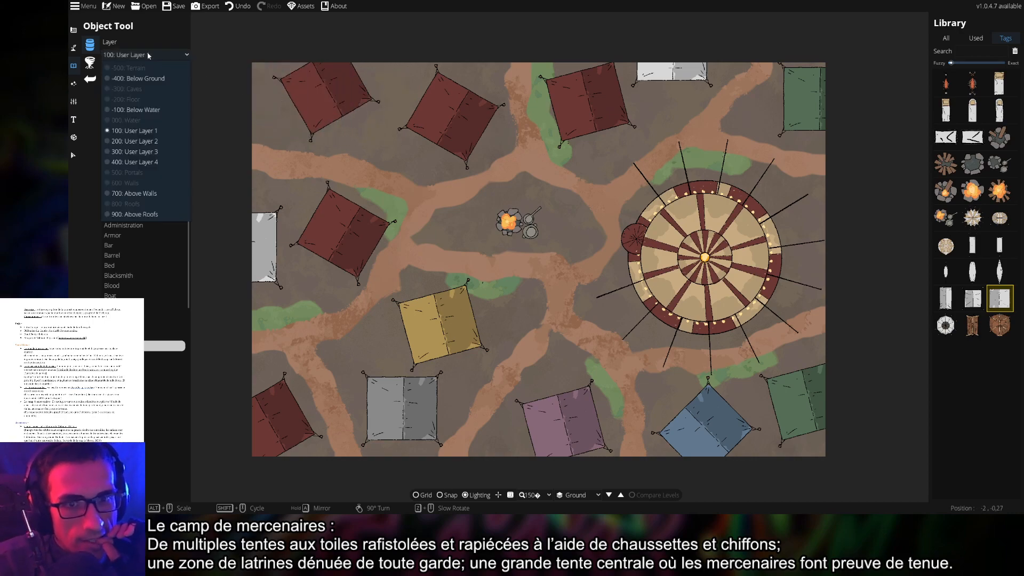
Select every coloured tent plus the central round tent with the Select tool
left_click(174, 62)
left_click(79, 154)
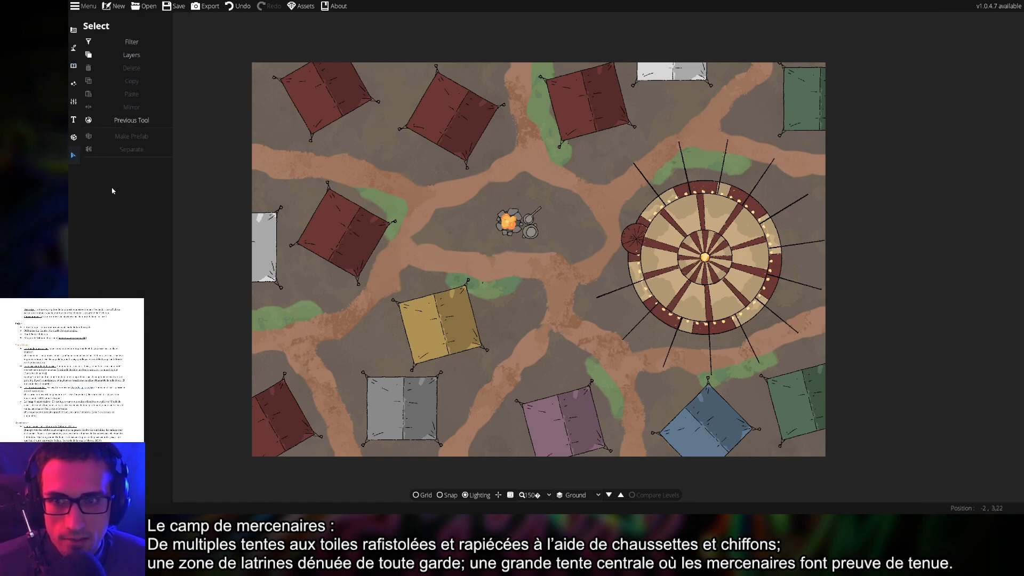
left_click(283, 421)
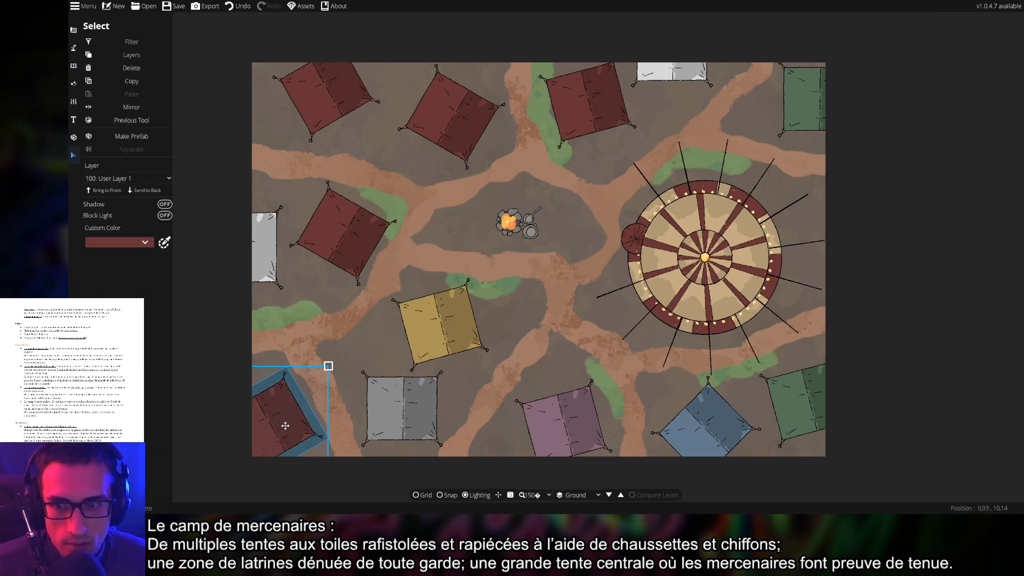
left_click(411, 411, "shift")
left_click_drag(432, 354, 493, 175)
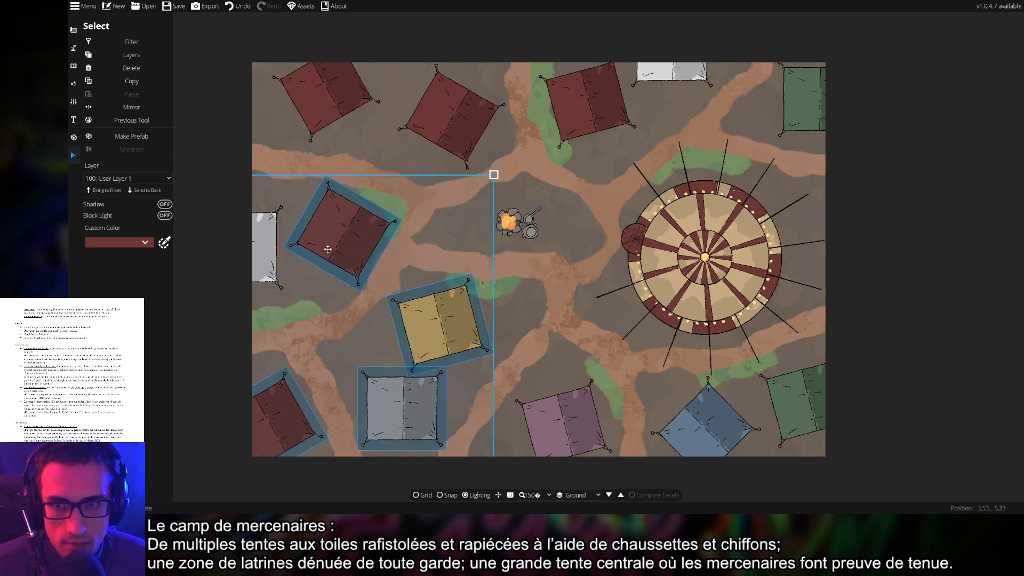
left_click_drag(325, 112, 647, 89)
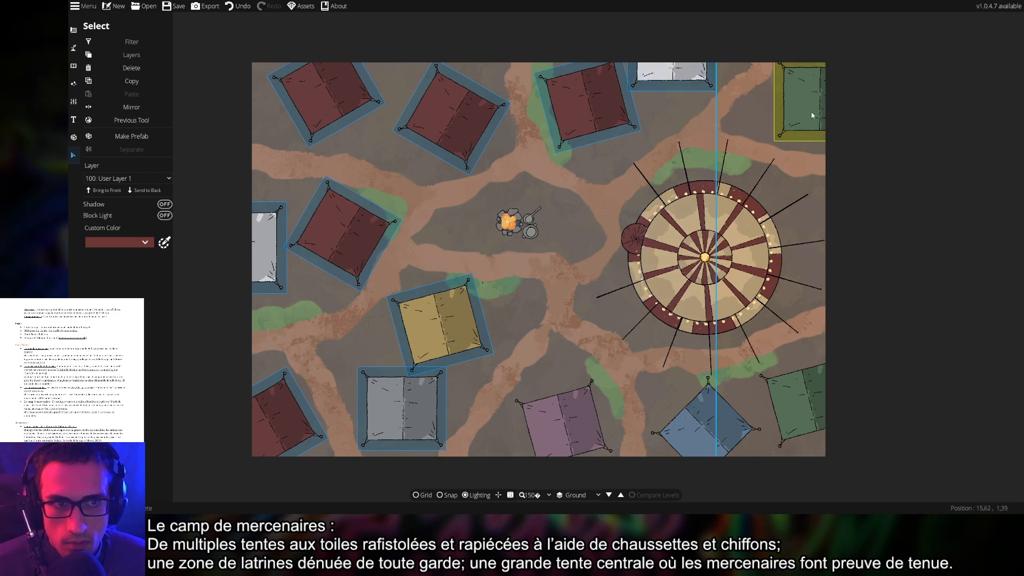
left_click(811, 112, "shift")
left_click(805, 422, "shift")
left_click(706, 418, "shift")
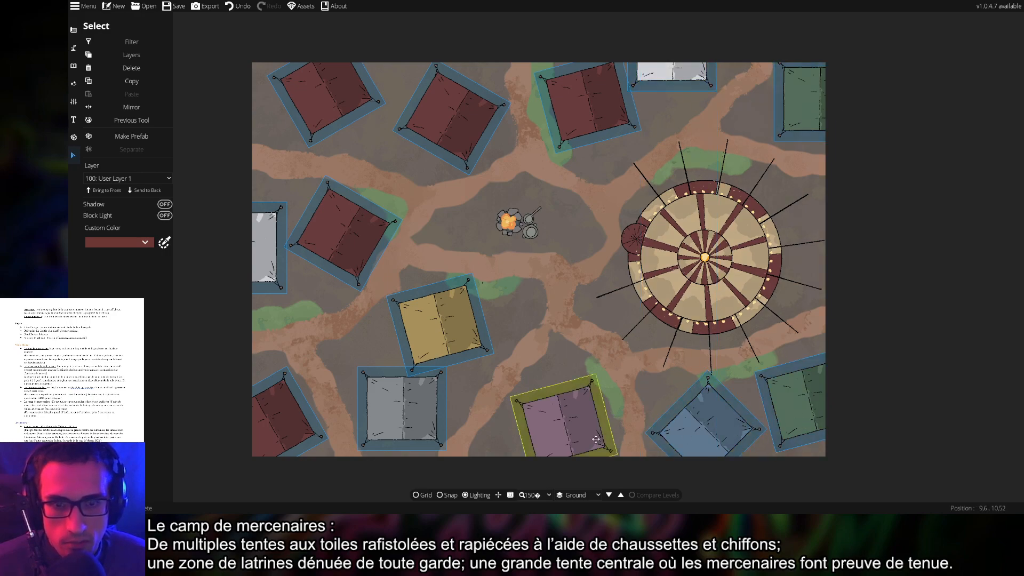
left_click(565, 421, "shift")
left_click(705, 248, "shift")
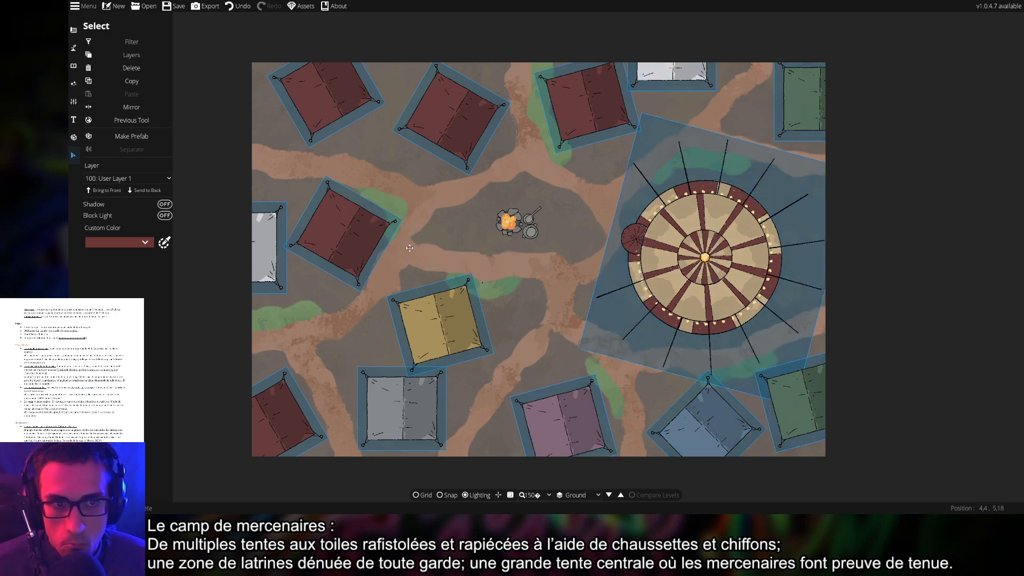
Move the selected tents to 300: User Layer 3 and clear the selection
left_click(131, 180)
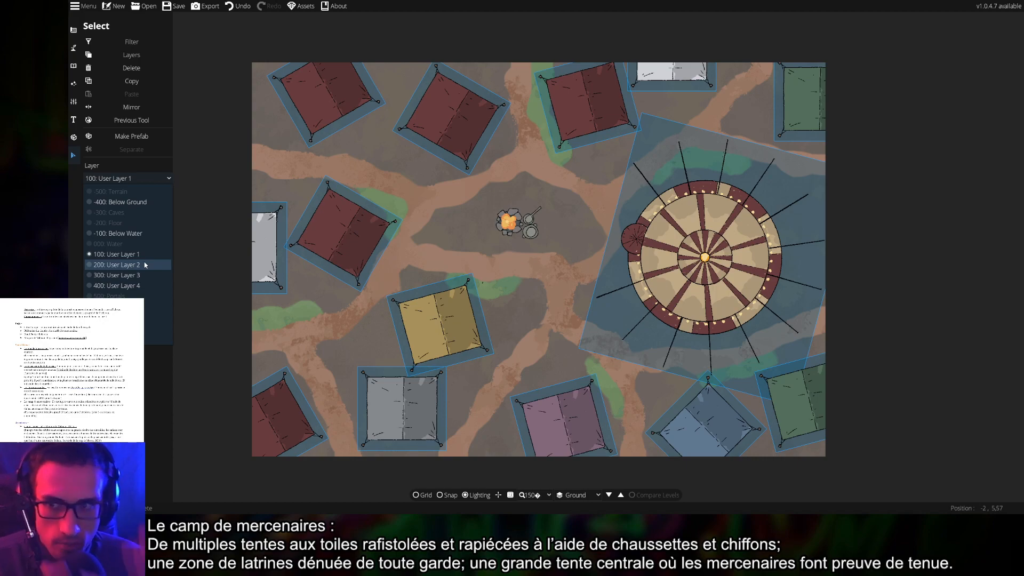
left_click(137, 276)
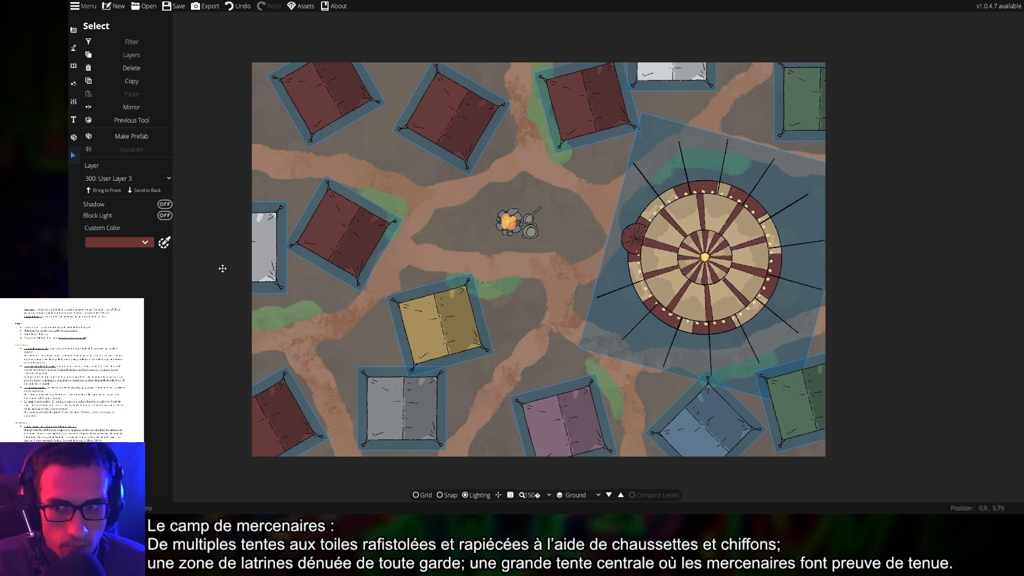
left_click(479, 223)
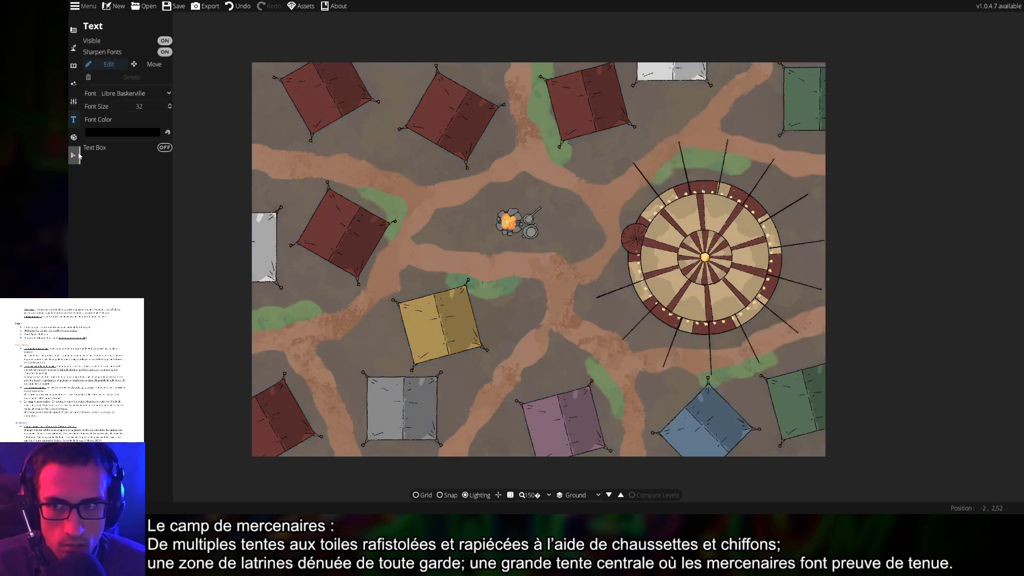
Select the campfire and move it to 200: User Layer 2
left_click(508, 225)
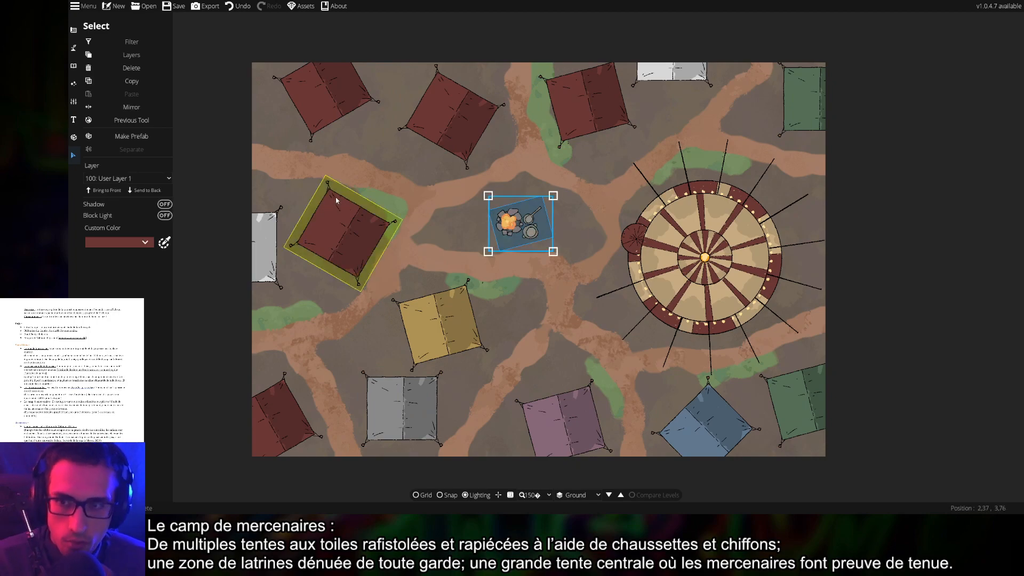
left_click(160, 178)
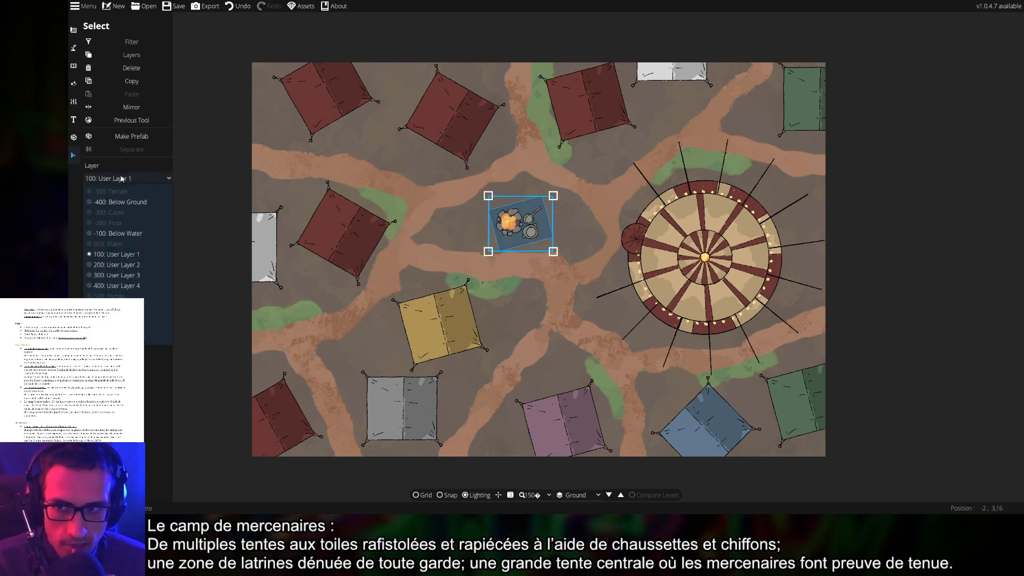
left_click(134, 265)
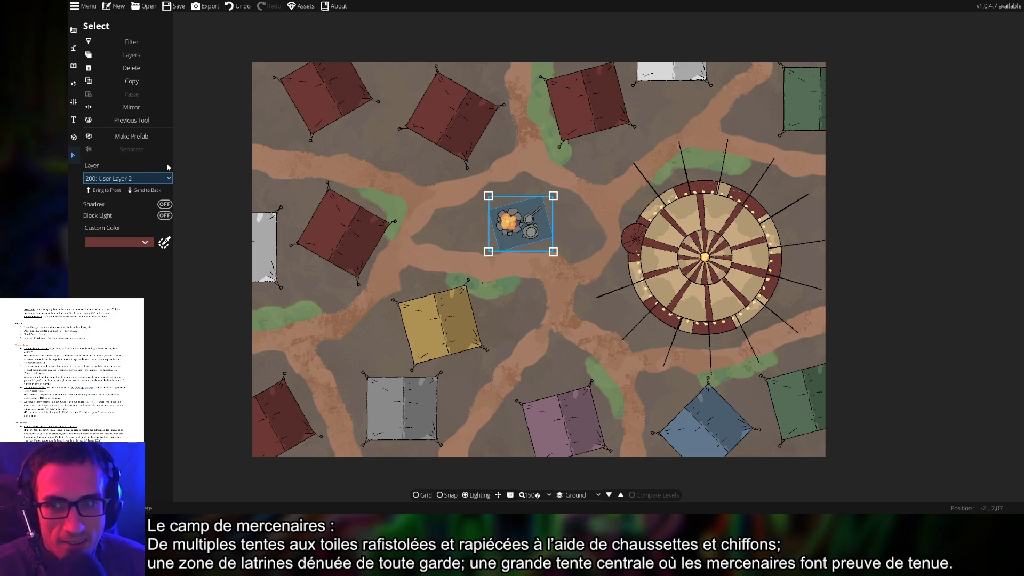
Leave selection mode and switch to the Path Tool
left_click(76, 50)
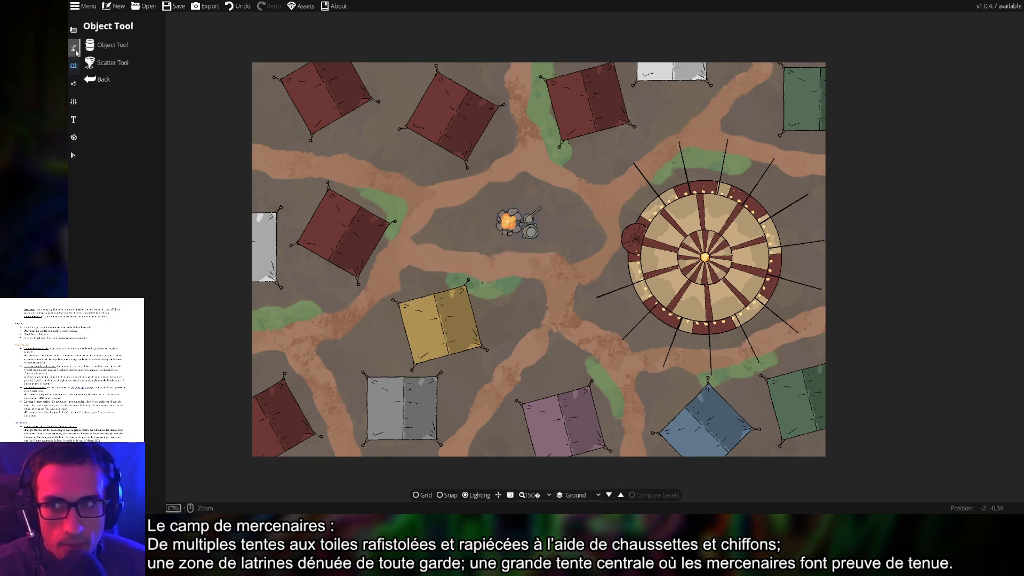
left_click(76, 50)
left_click(112, 98)
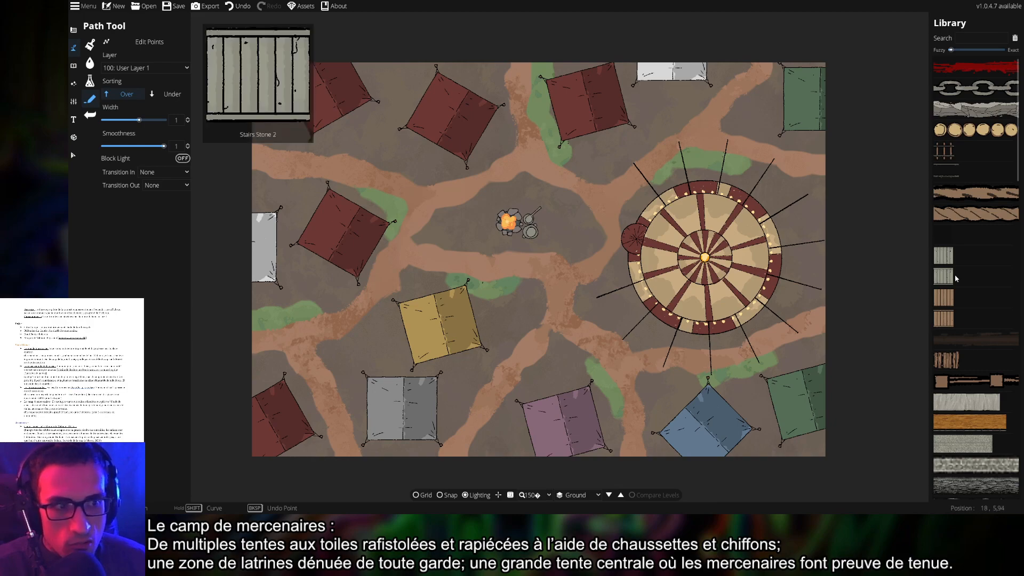
Choose the dark worn path texture, widen it to 2.59, and draw a trail from the purple tent
left_click(968, 341)
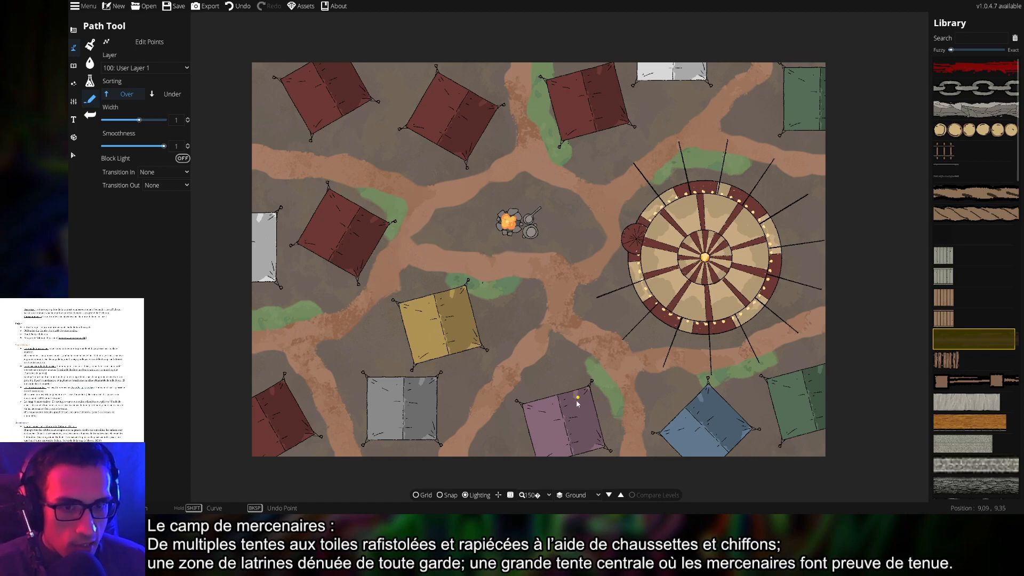
left_click(567, 416)
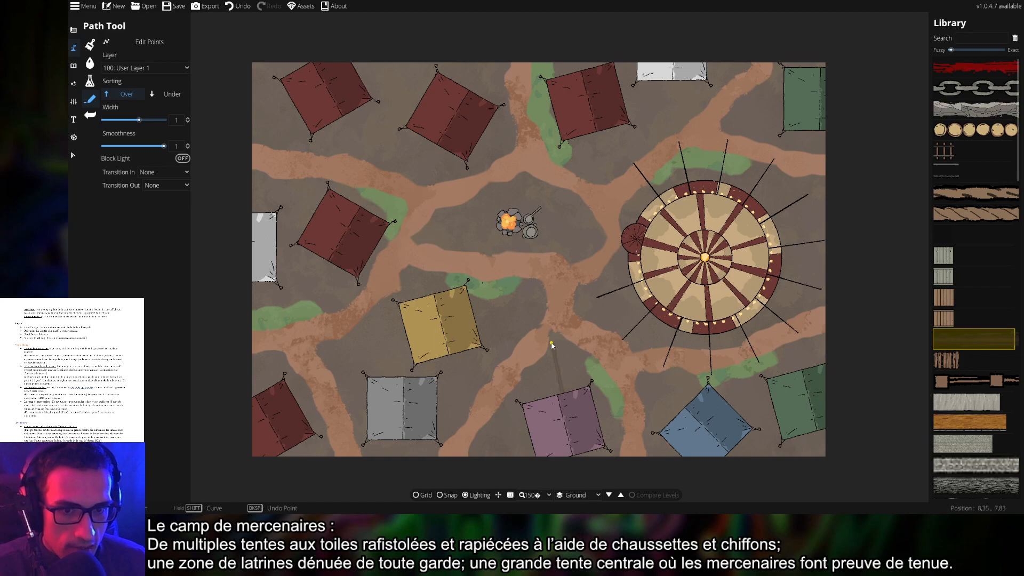
key("ctrl+z")
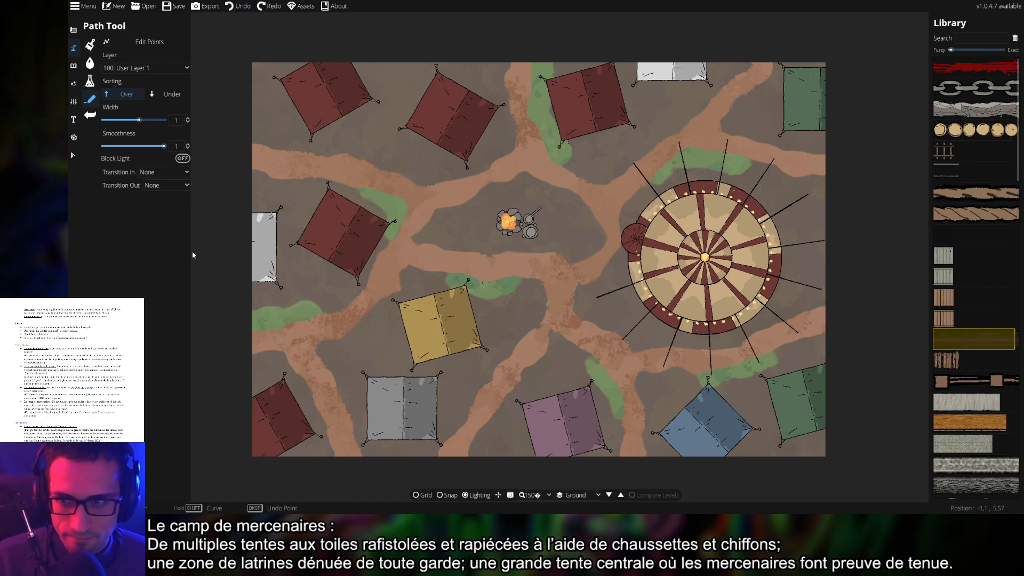
left_click_drag(139, 120, 155, 123)
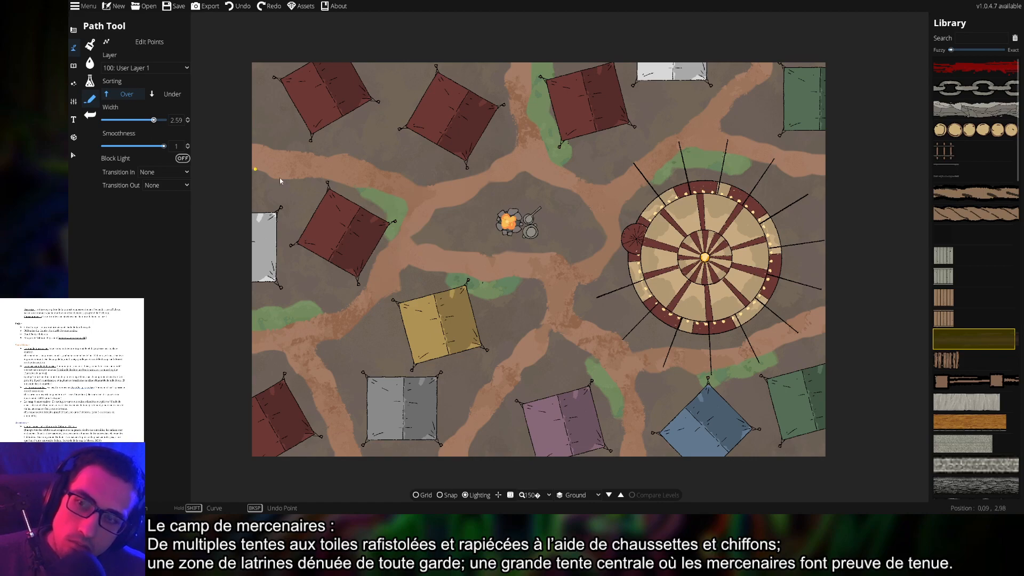
left_click(559, 403)
left_click(550, 349)
right_click(550, 350)
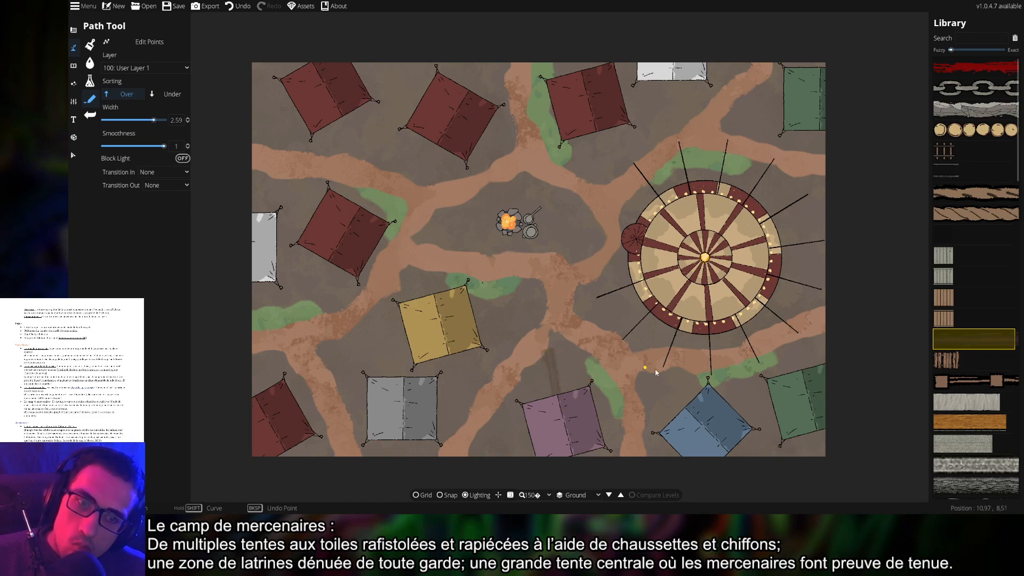
Set Transition In and Transition Out to Fade, undo the old stroke, and restart the trail
left_click(156, 185)
left_click(154, 196)
left_click(160, 171)
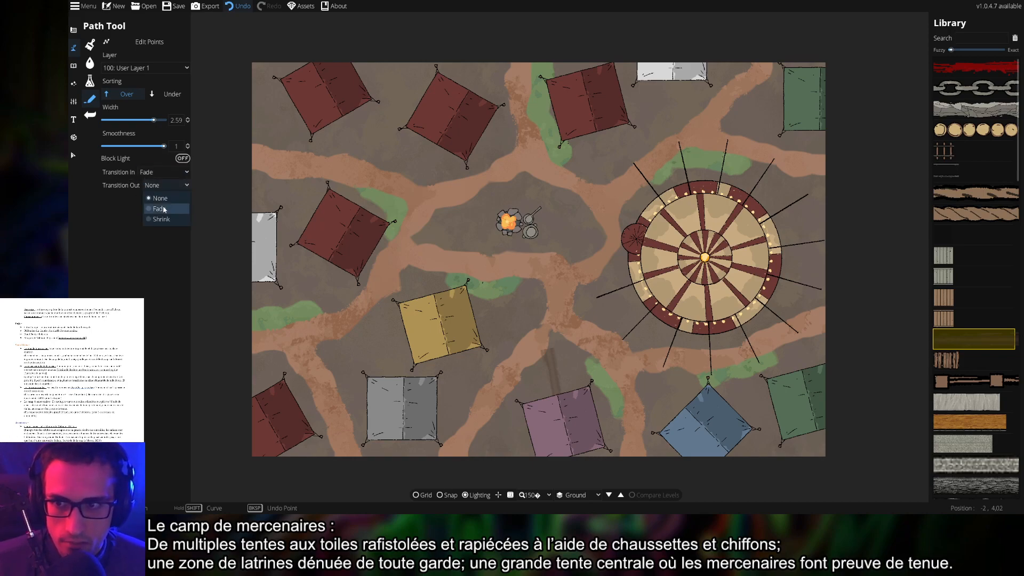
left_click(154, 197)
key("ctrl+z")
left_click(568, 422)
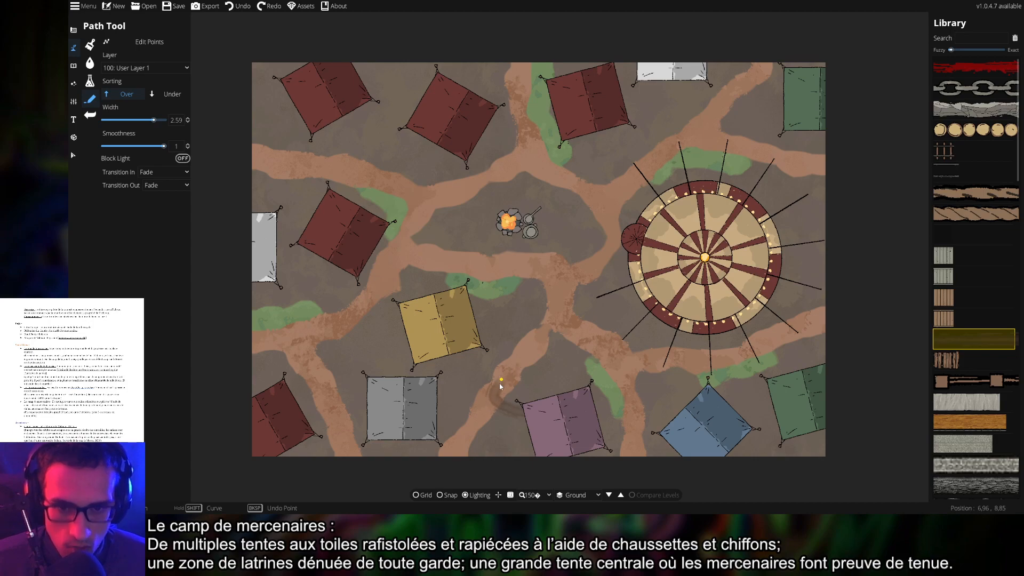
Replace the last trail with a curved worn trail fanning out beneath the purple tent
right_click(478, 425)
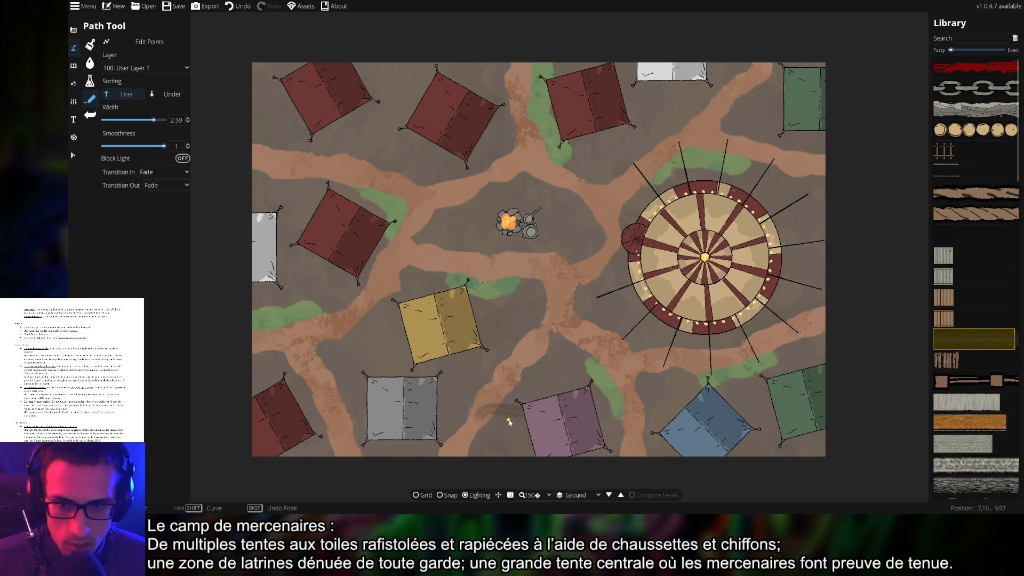
key("ctrl+z")
left_click(561, 409)
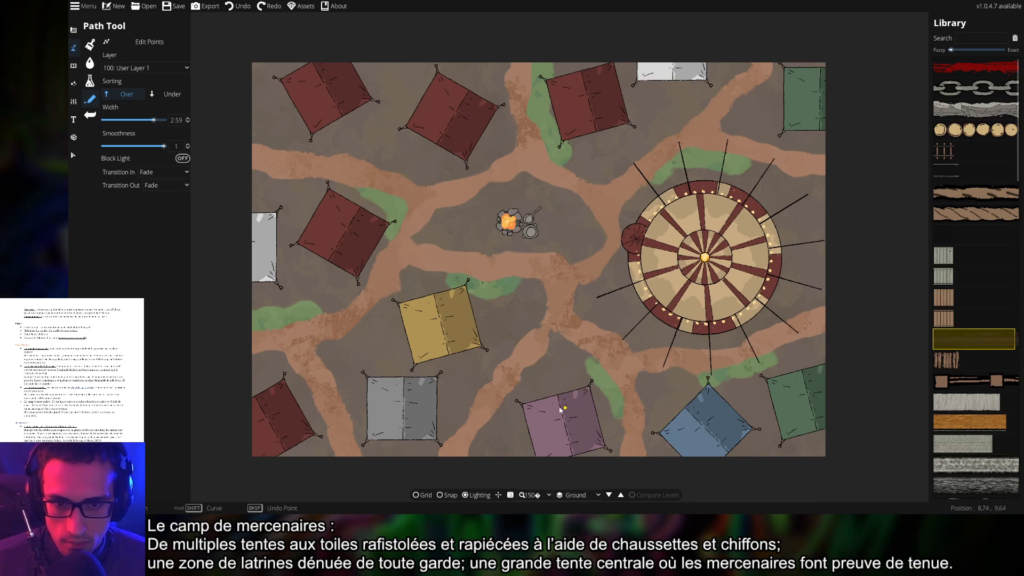
left_click(493, 395)
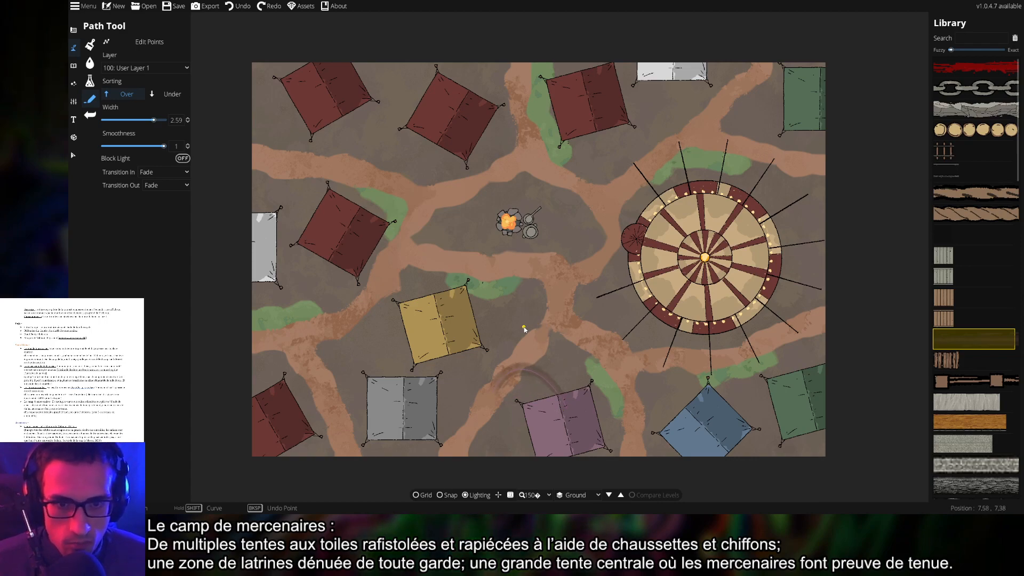
right_click(532, 327)
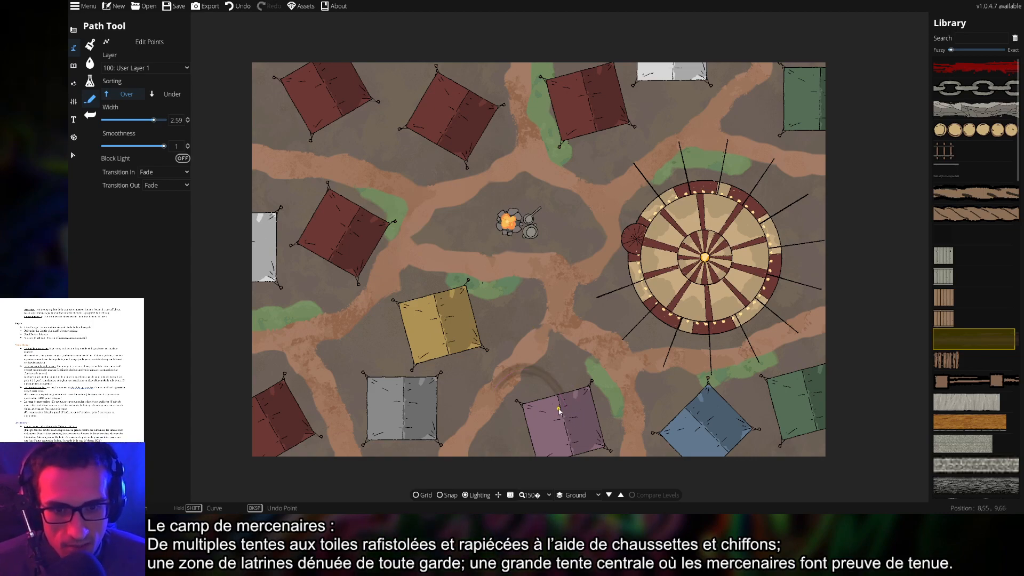
Try another curved worn trail mark from the purple tent, undoing the last stroke
left_click(615, 361)
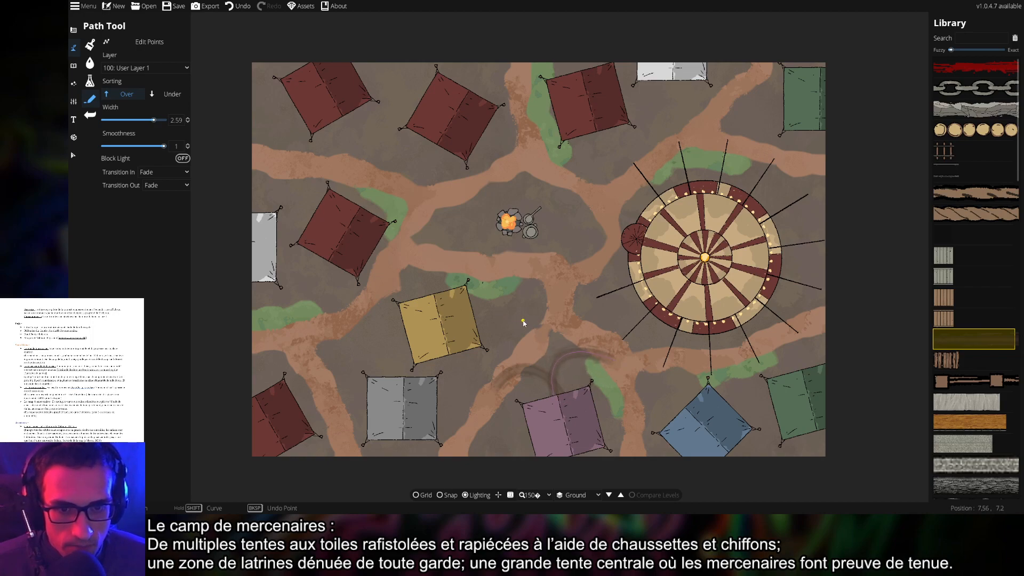
left_click(555, 338)
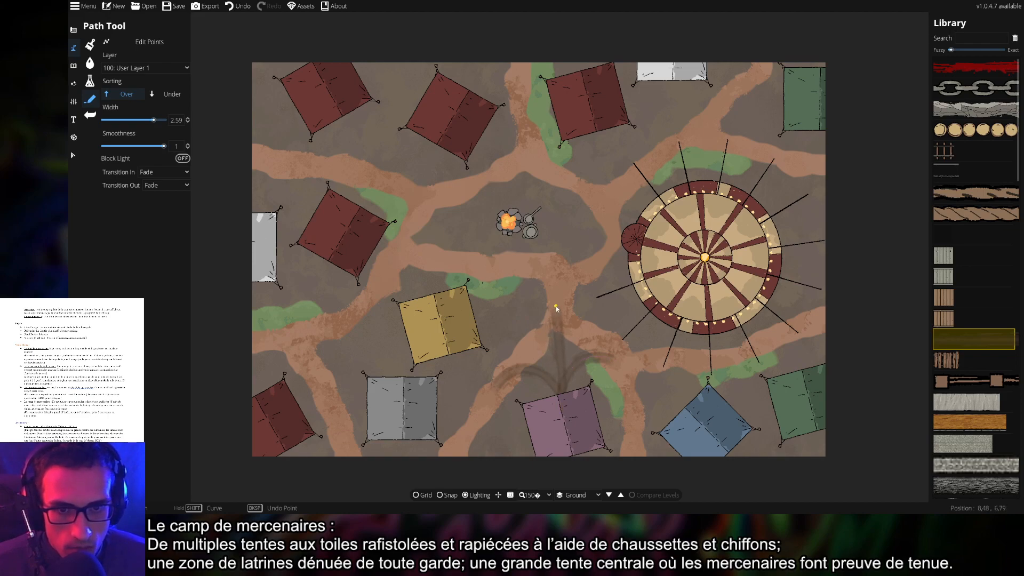
key("shift")
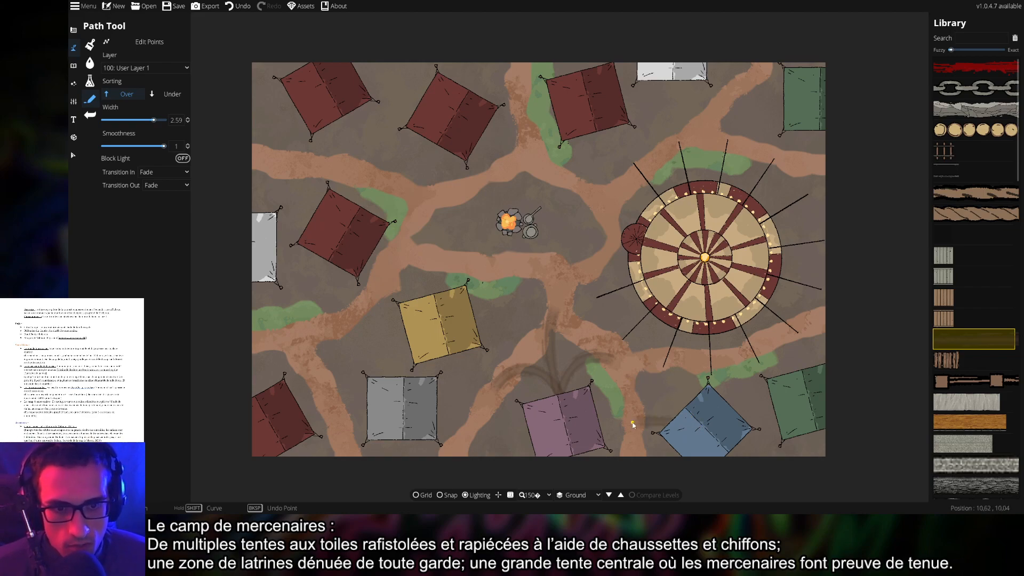
key("shift")
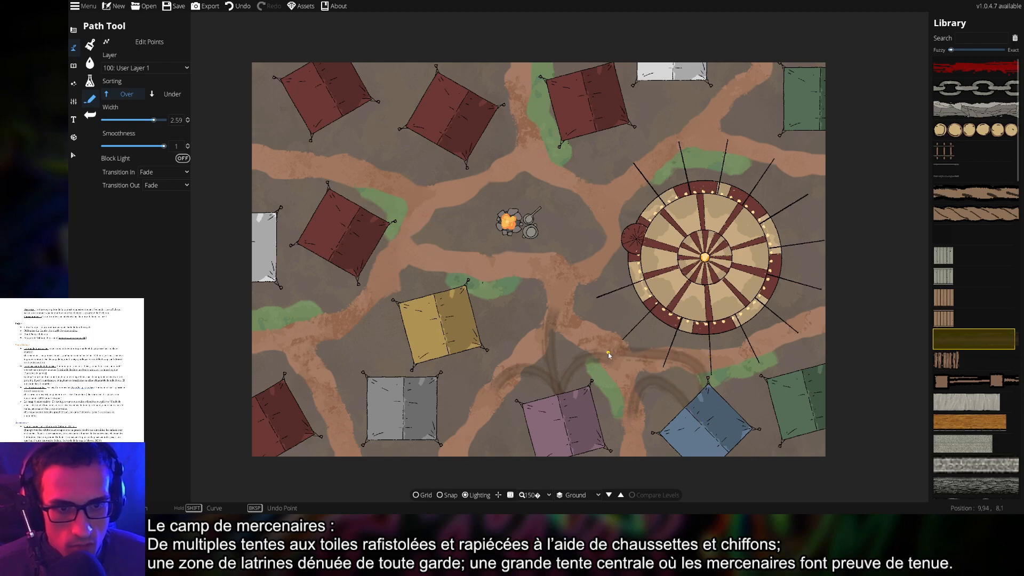
key("ctrl+z")
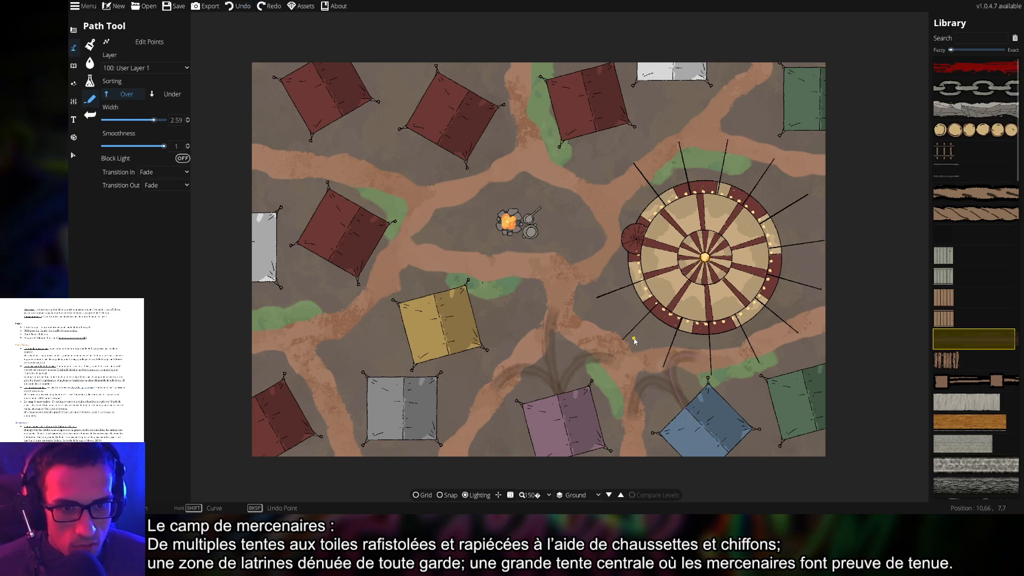
Draw a curved trail mark between the blue and green tents, bending toward the blue tent
left_click(688, 355)
double_click(711, 381)
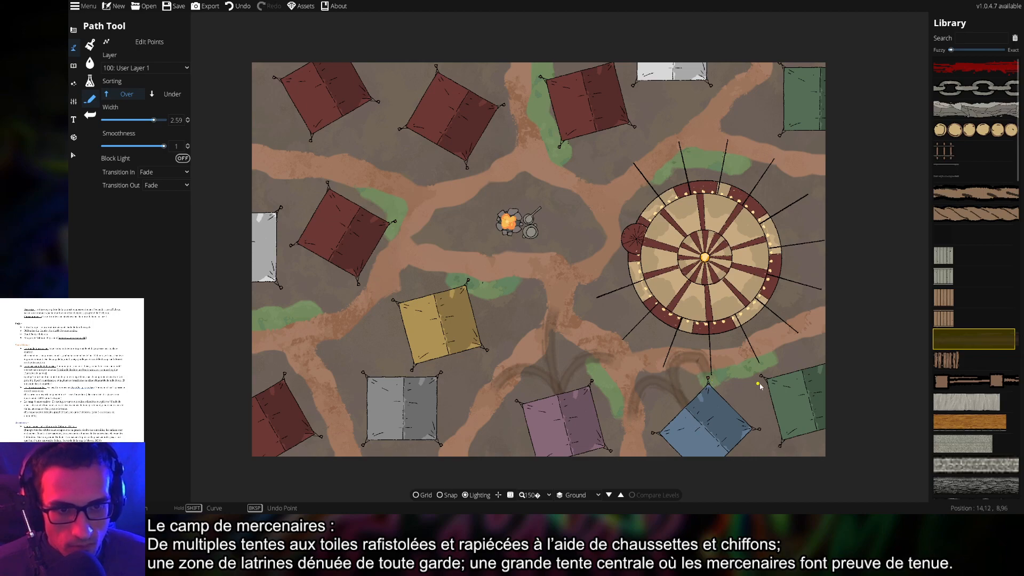
key("ctrl+z")
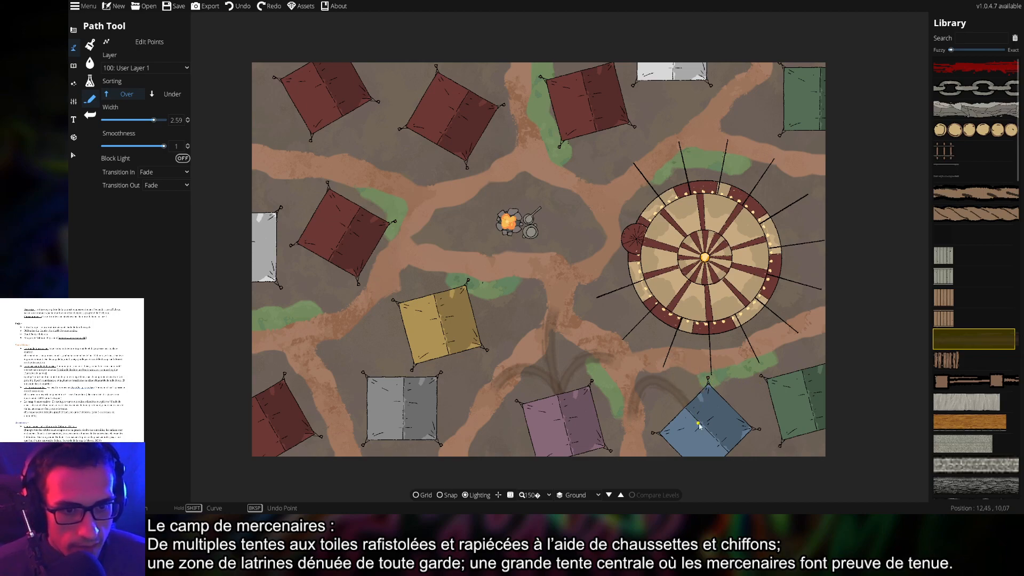
key("shift")
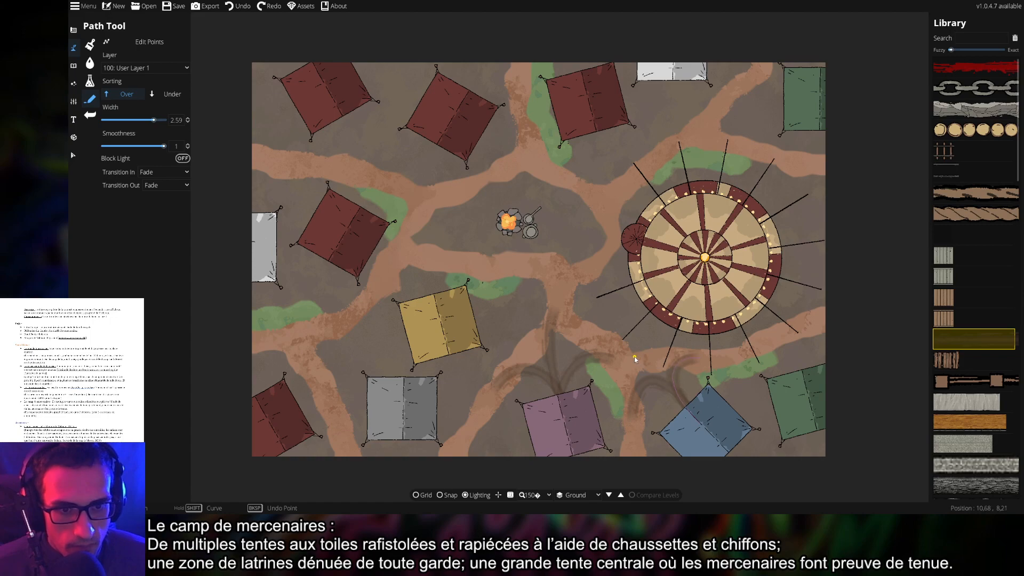
double_click(626, 357)
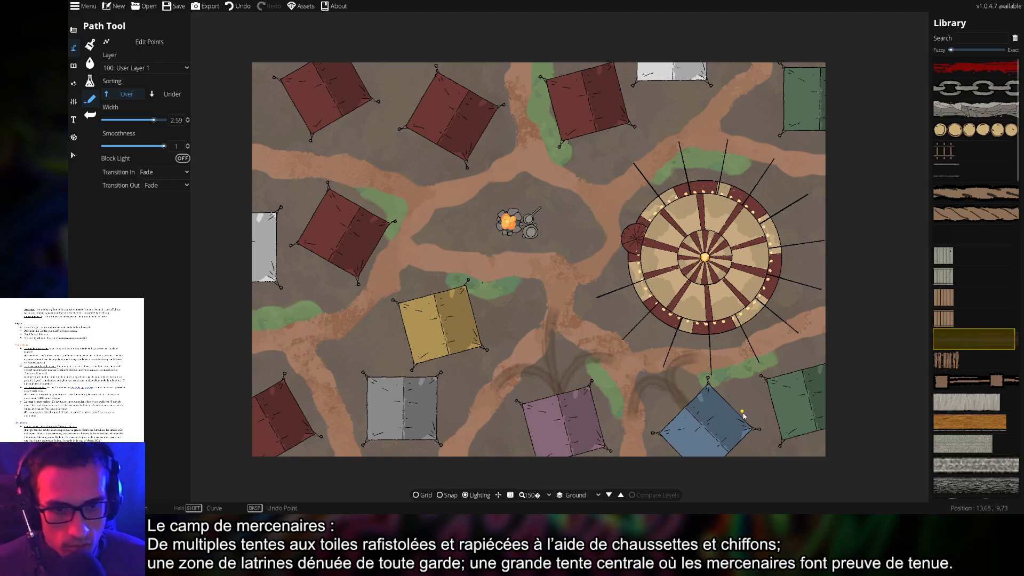
left_click(624, 362)
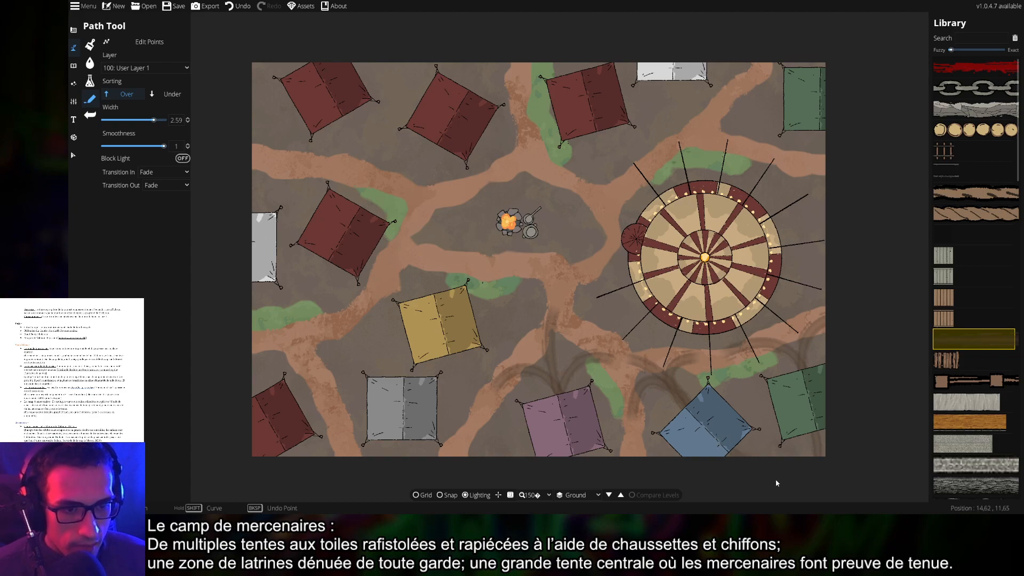
Lay worn trail points from the grey tent's bottom edge and the left map edge to the red tent
left_click_drag(632, 420, 683, 402)
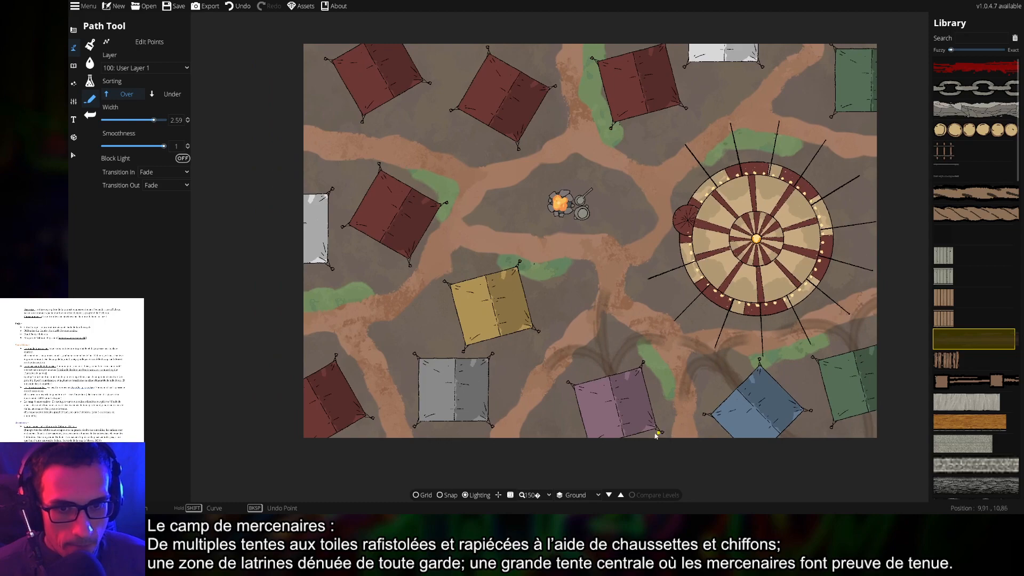
left_click_drag(466, 421, 542, 416)
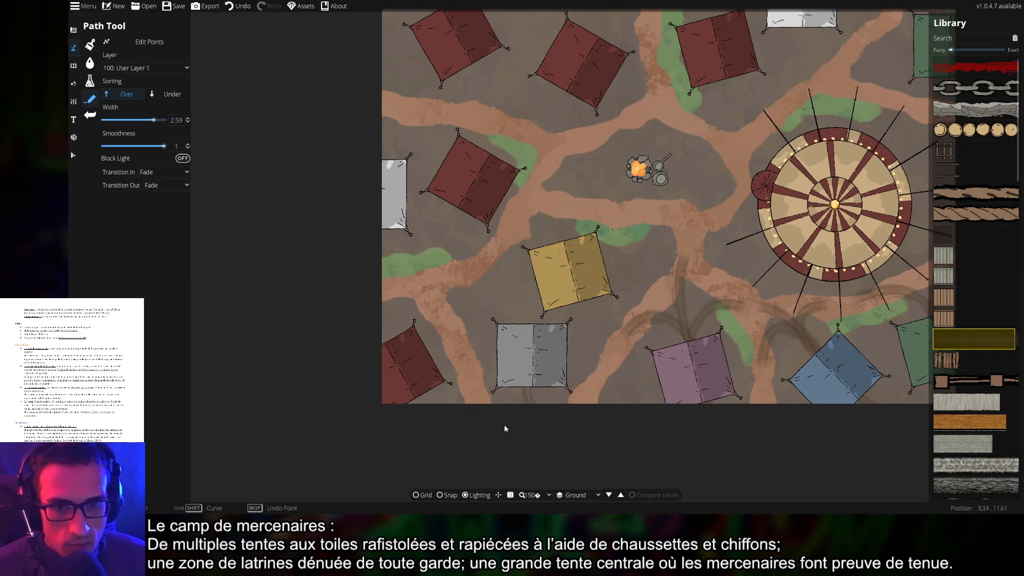
left_click(537, 380)
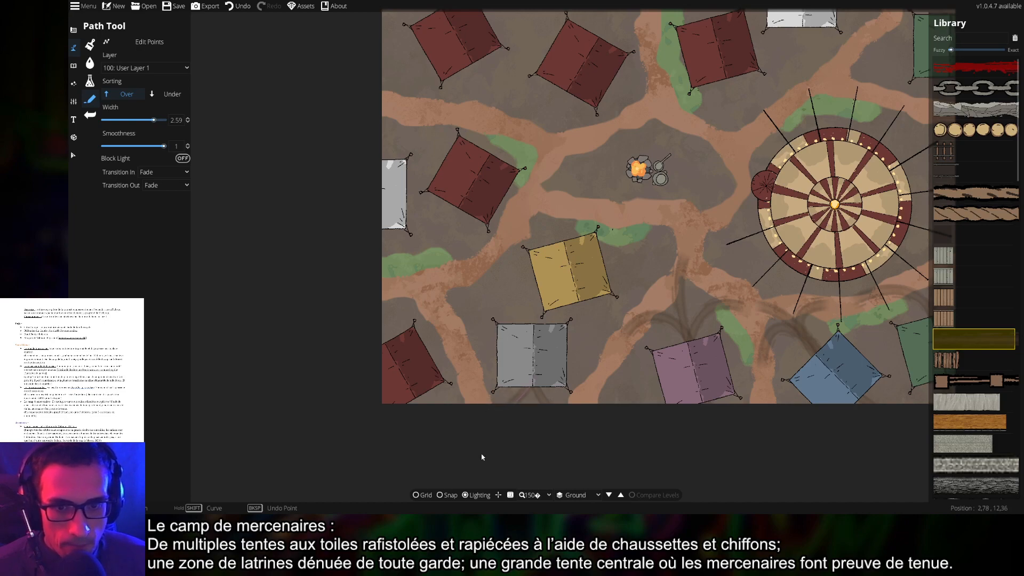
left_click_drag(553, 436, 619, 458)
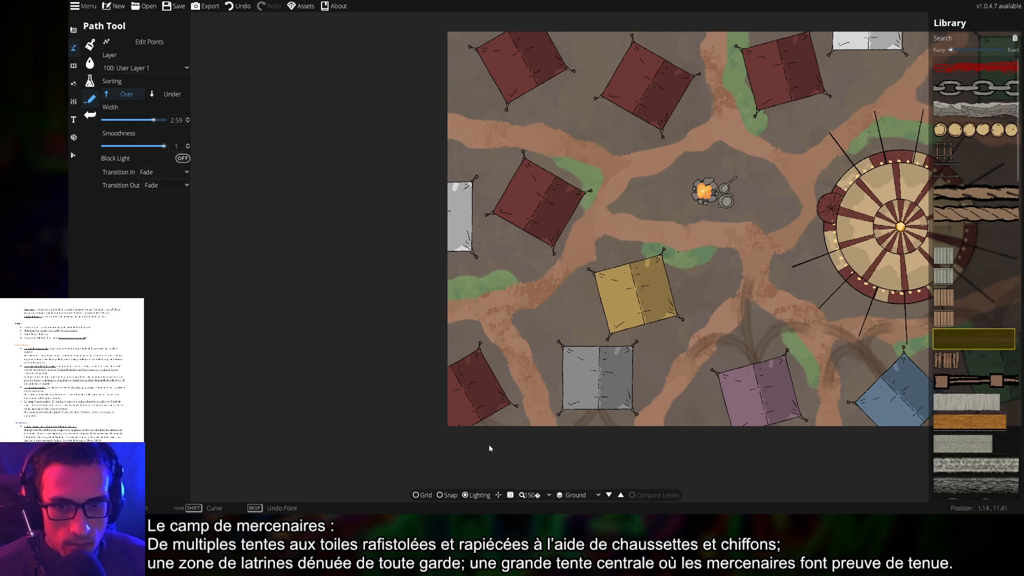
left_click_drag(533, 357, 559, 426)
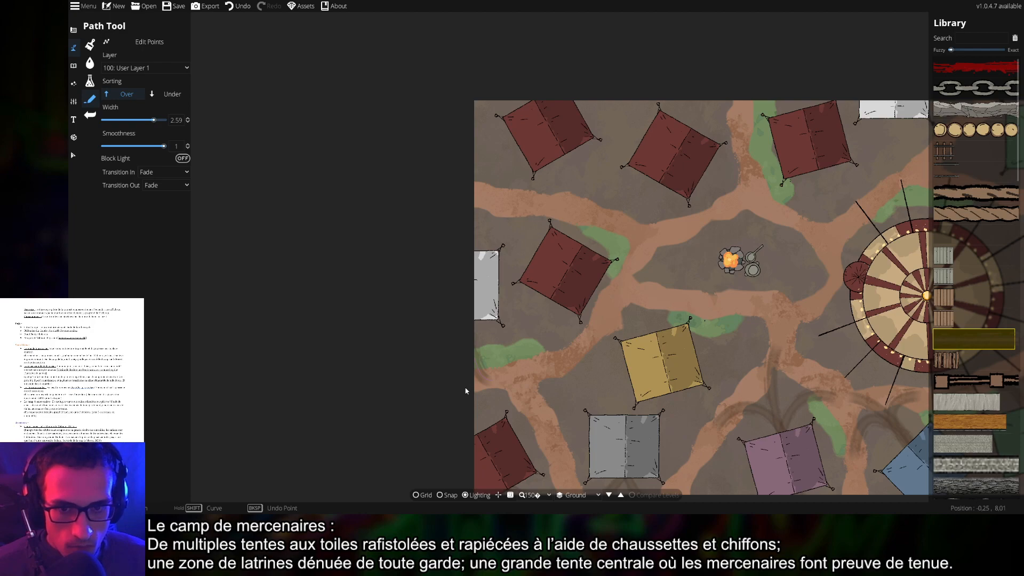
left_click_drag(619, 377, 604, 398)
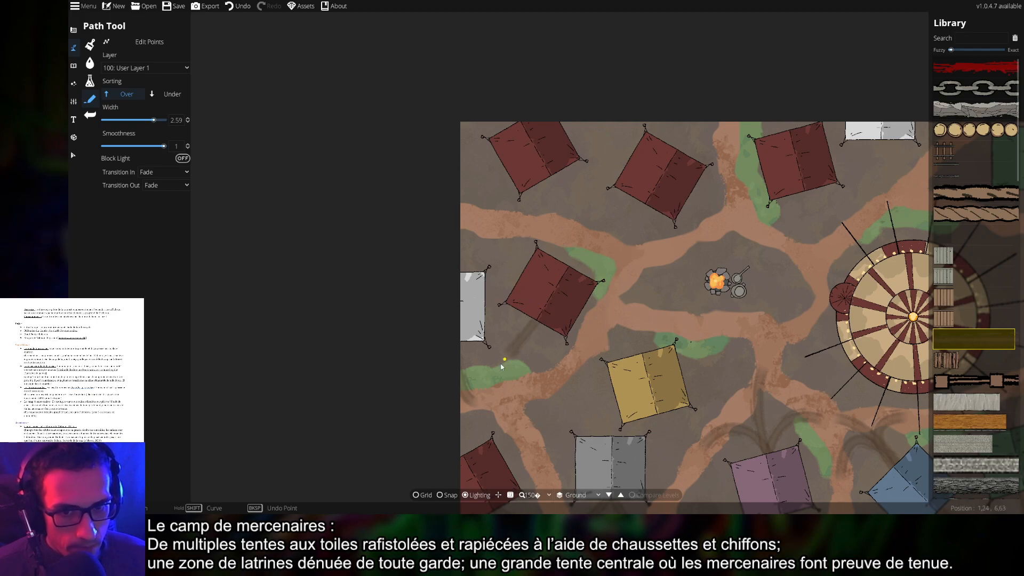
left_click(461, 404)
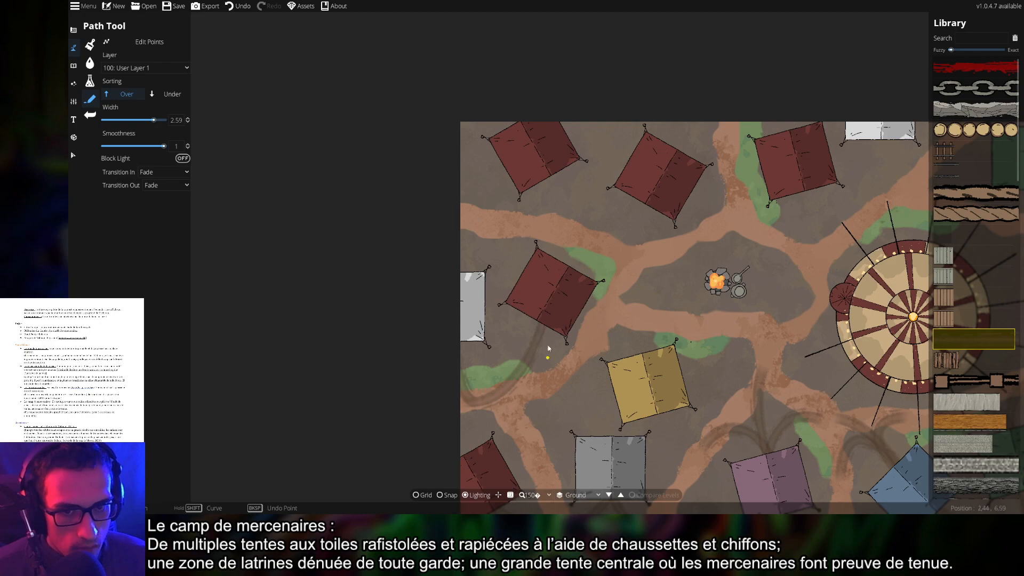
left_click(541, 314)
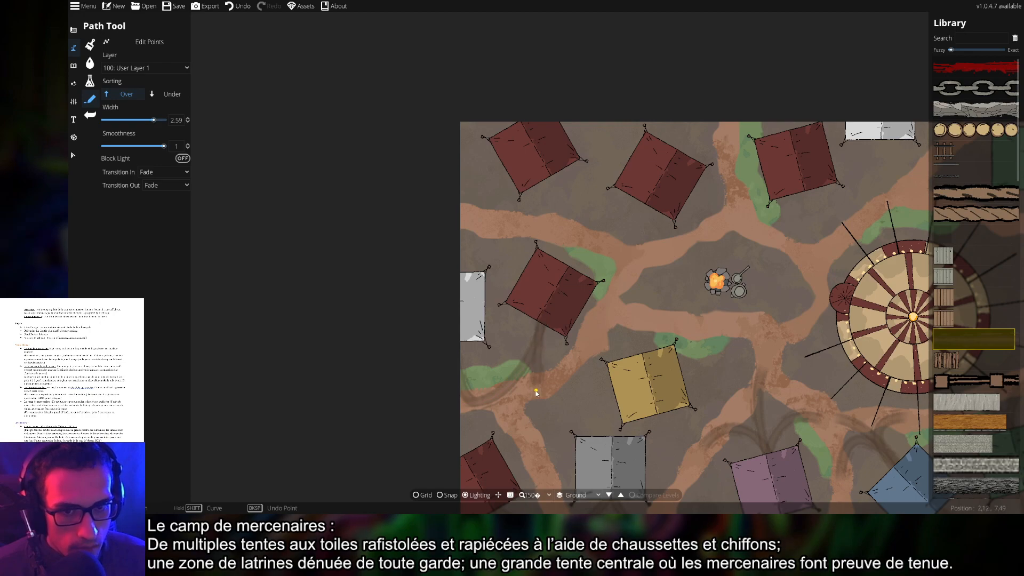
left_click(570, 372, "shift")
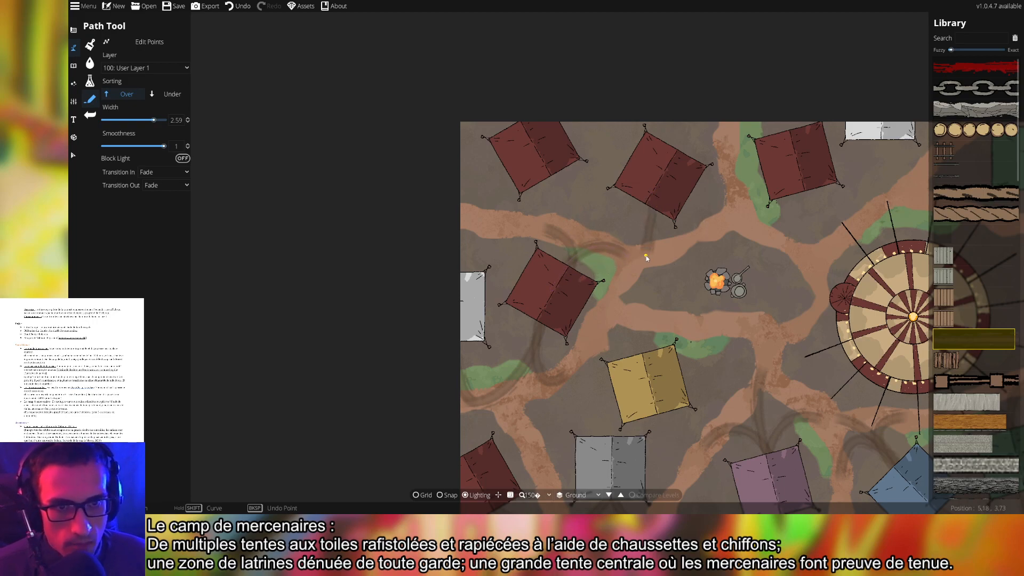
Curve the worn track up to the top tent's corner and back down below the upper tents
left_click(660, 259)
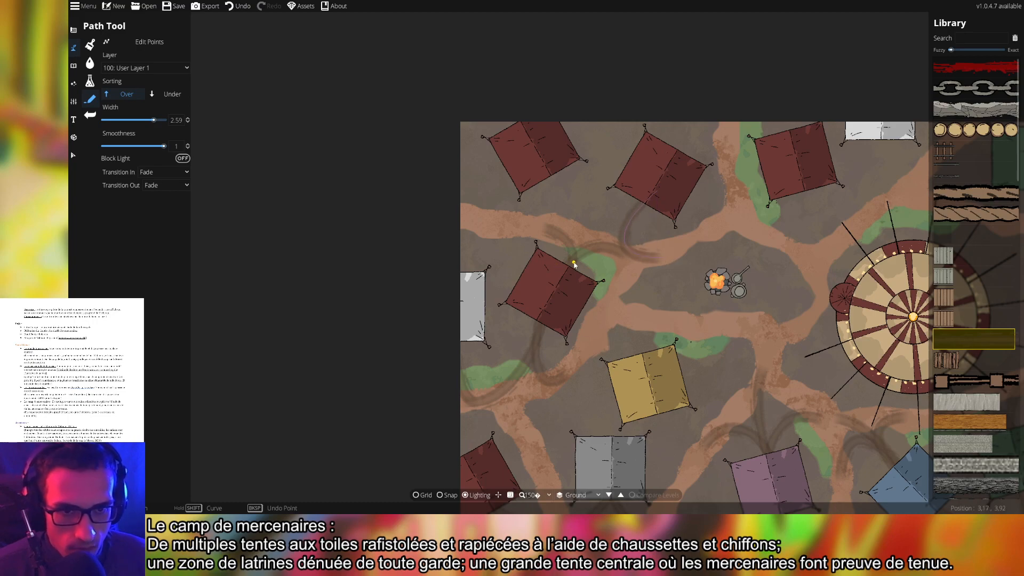
left_click(658, 192)
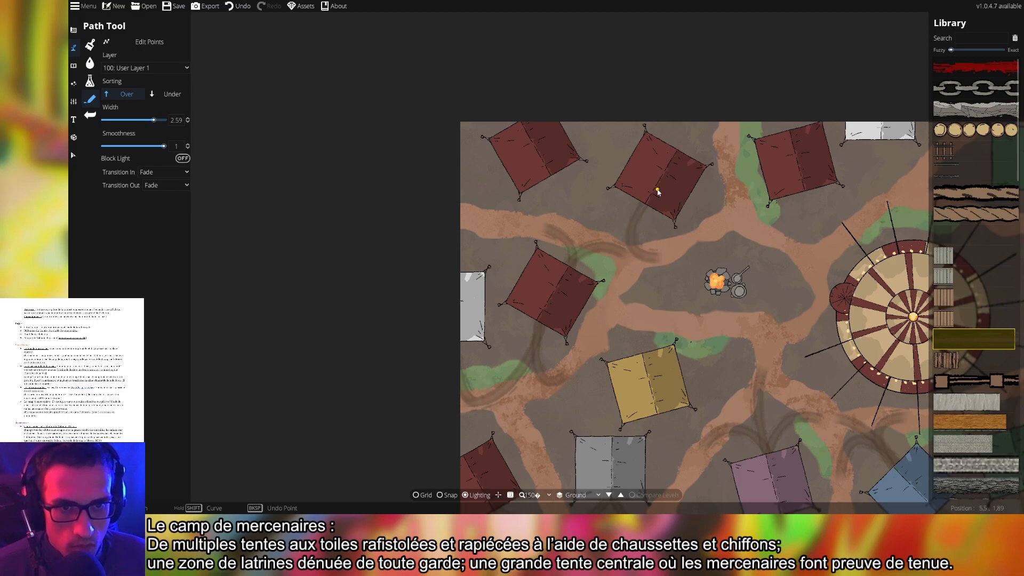
left_click(571, 236)
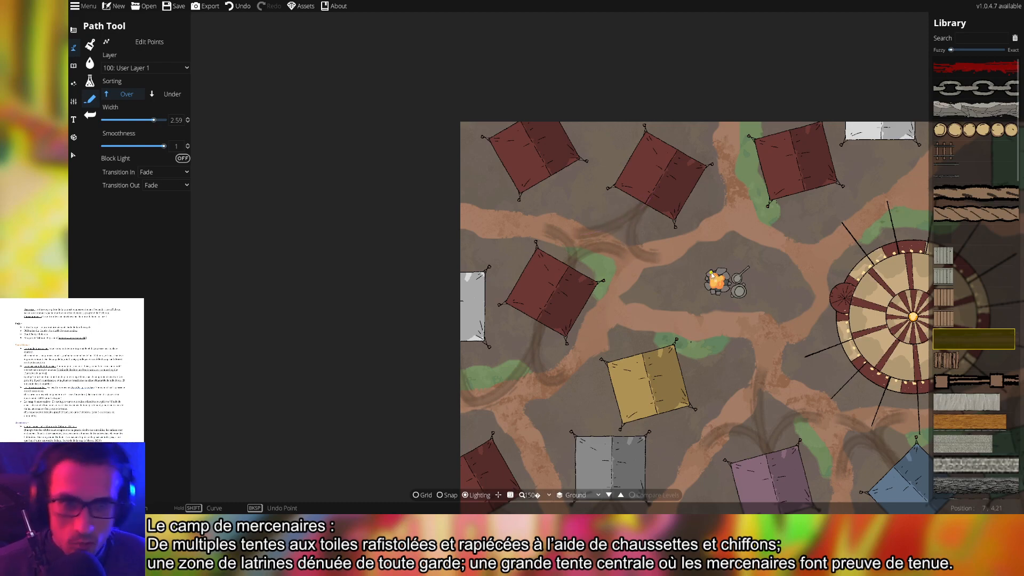
left_click_drag(671, 224, 680, 250)
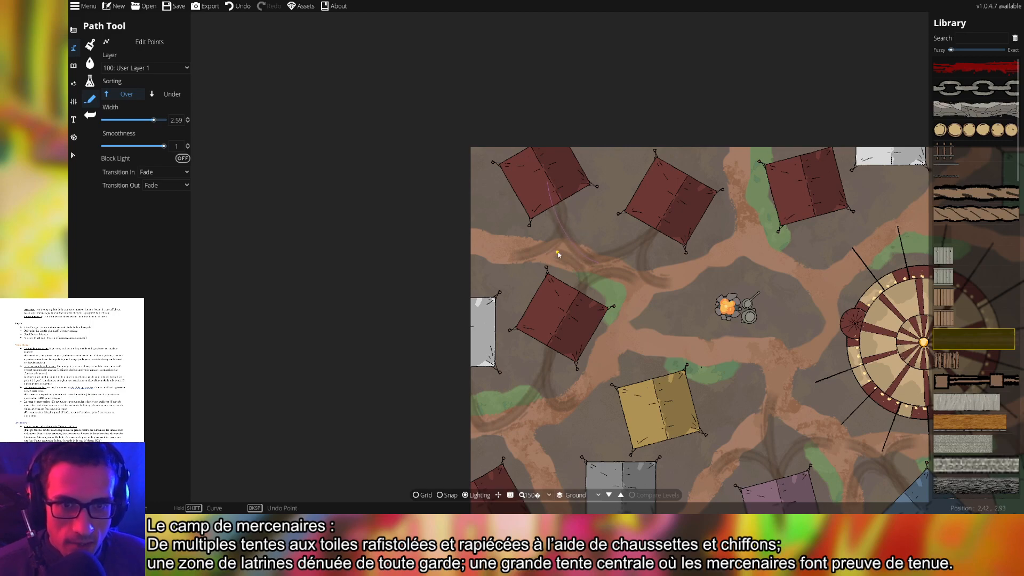
left_click_drag(630, 252, 609, 250)
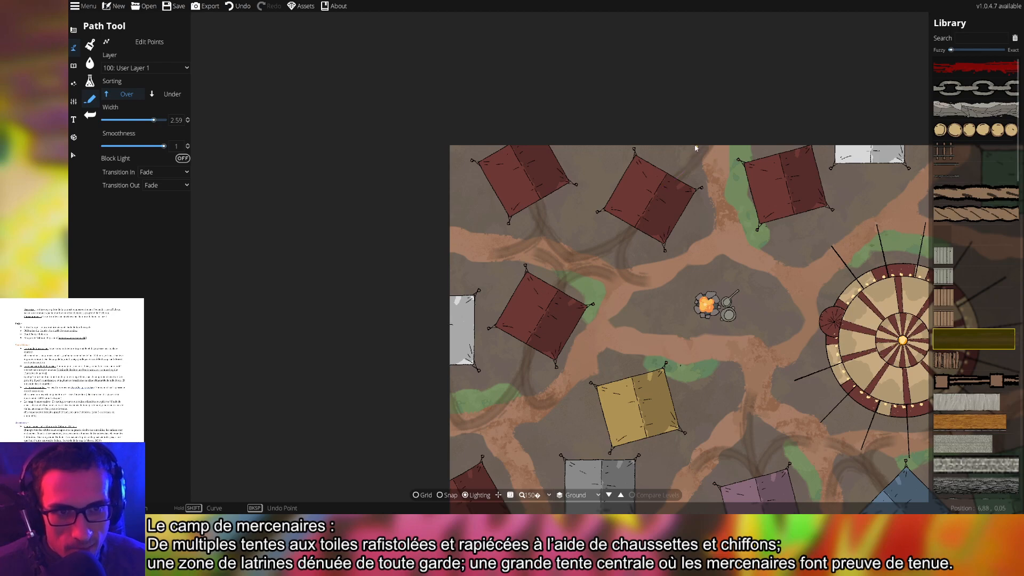
Start a new worn track running from near the map's top edge
left_click(668, 187)
left_click(633, 106)
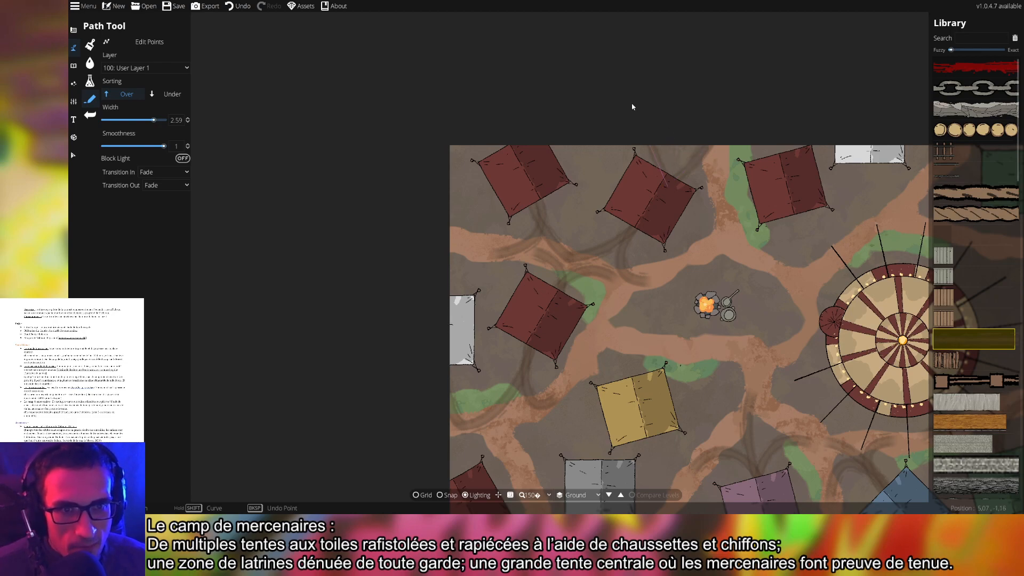
left_click_drag(862, 244, 804, 235)
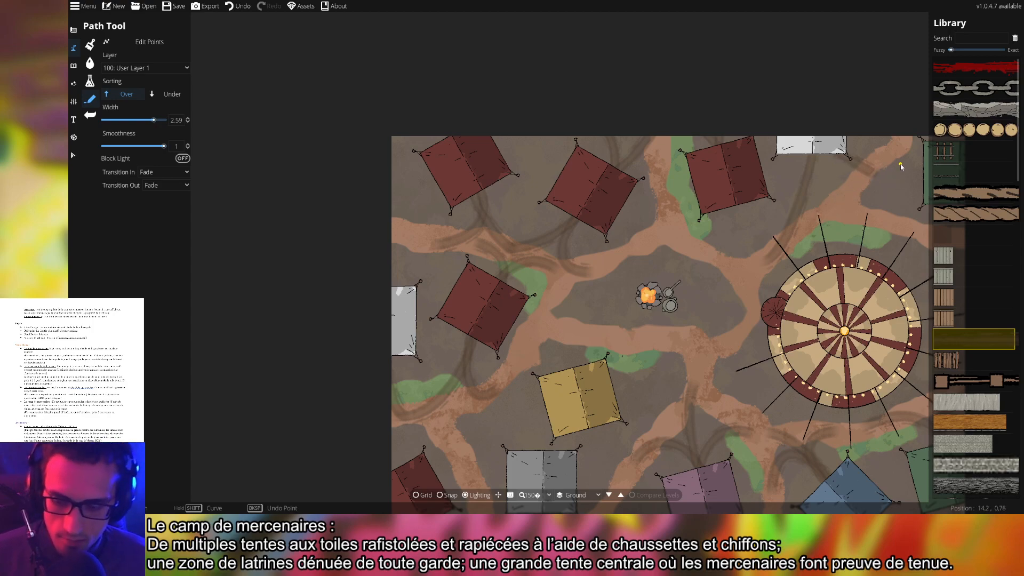
Undo the stray point and draw a trail from below the upper red tent down beside the round tent
key("ctrl+z")
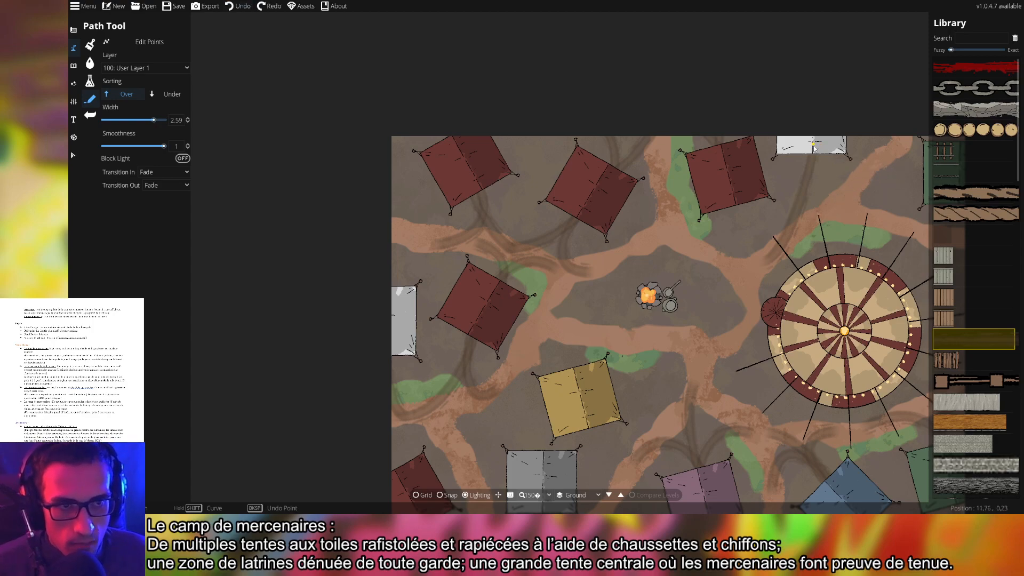
left_click(830, 221)
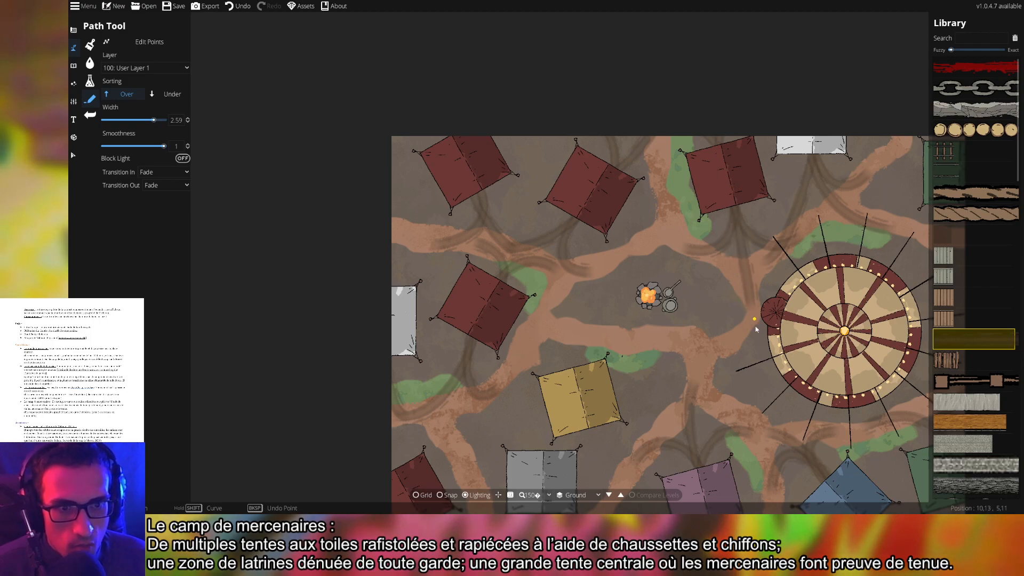
left_click(747, 280)
key("shift")
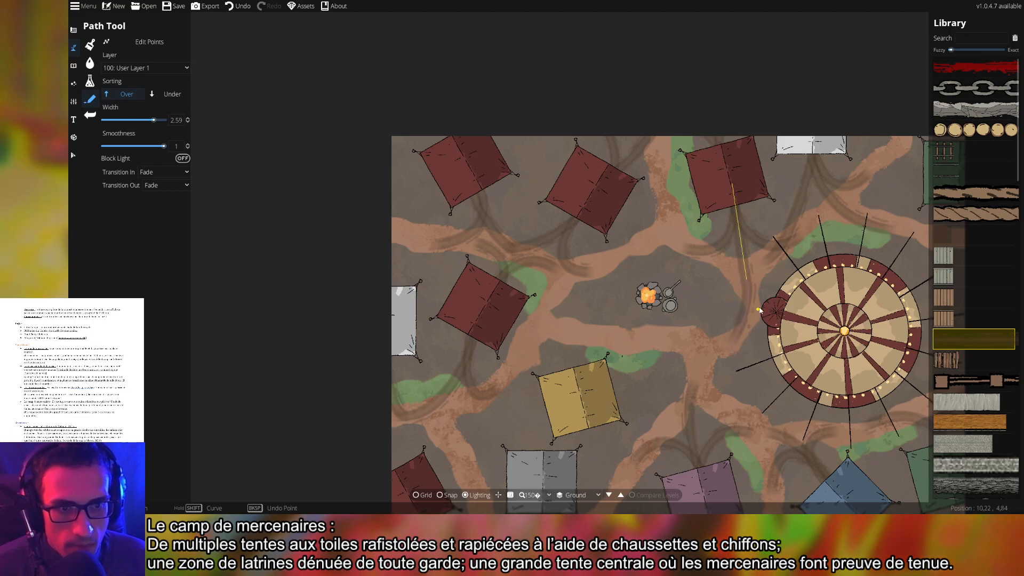
right_click(770, 322)
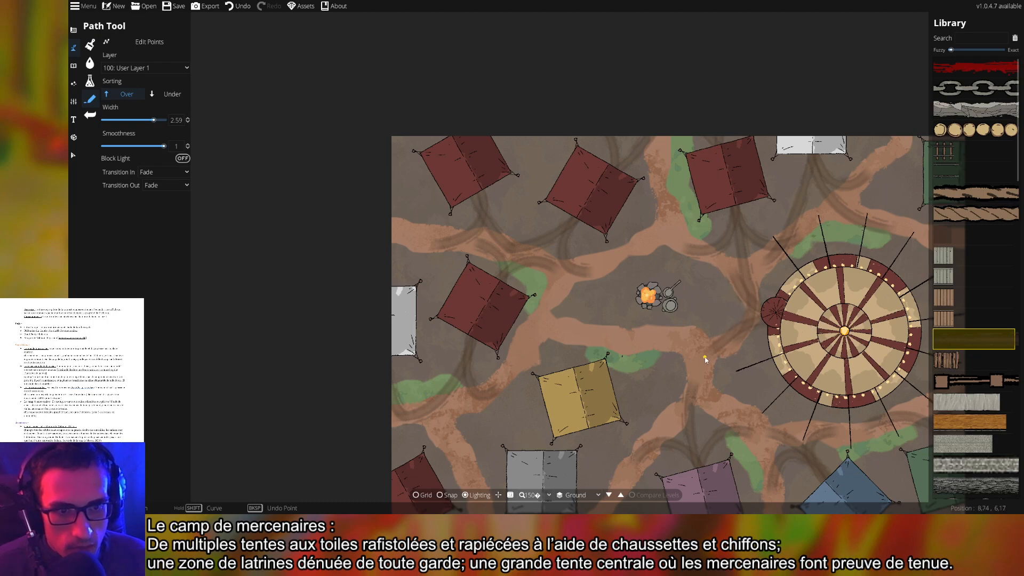
left_click_drag(837, 410, 825, 380)
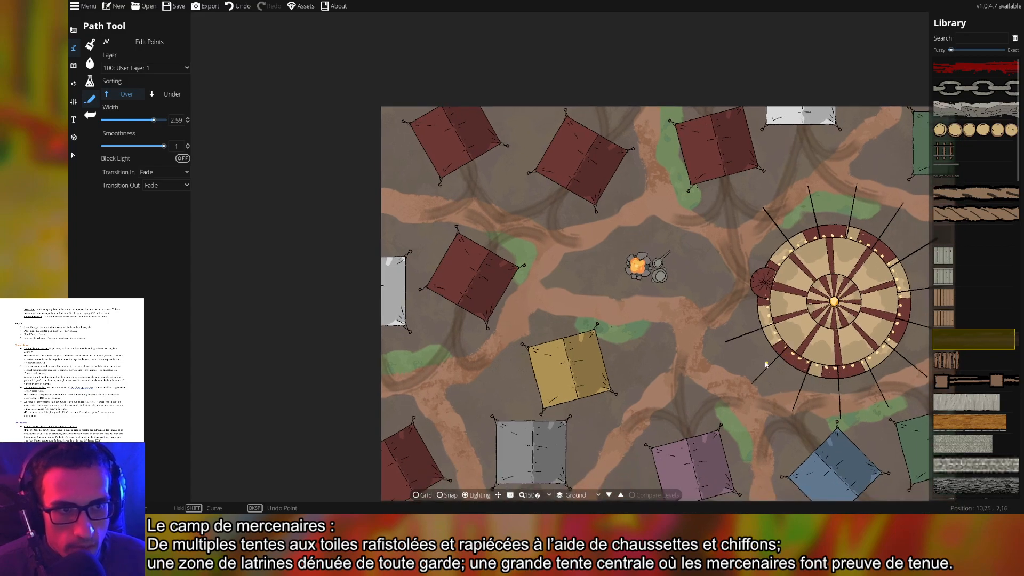
left_click_drag(516, 330, 547, 329)
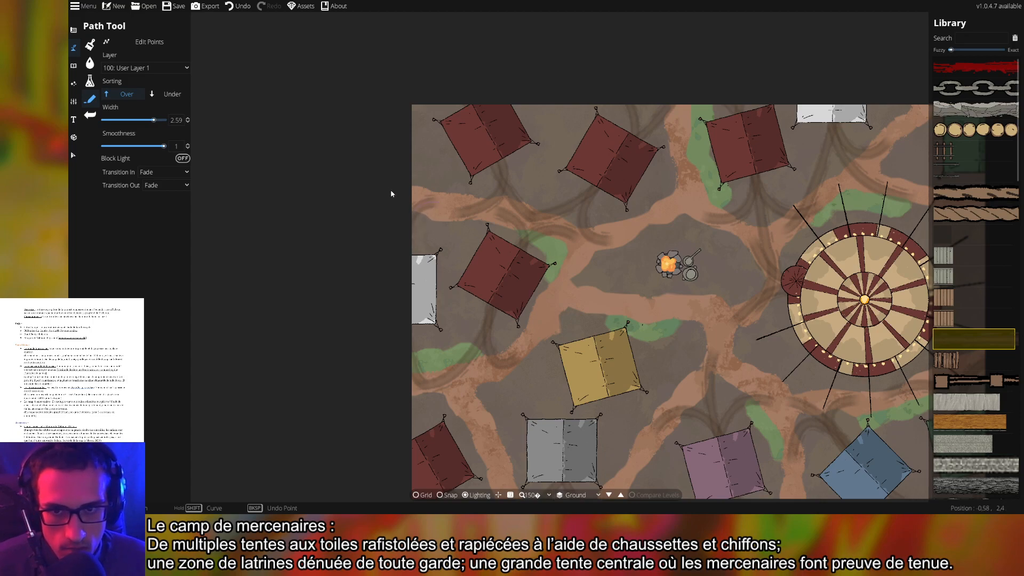
Place trail points from beneath the grey tent, bending over toward the yellow tent
left_click_drag(633, 329, 574, 290)
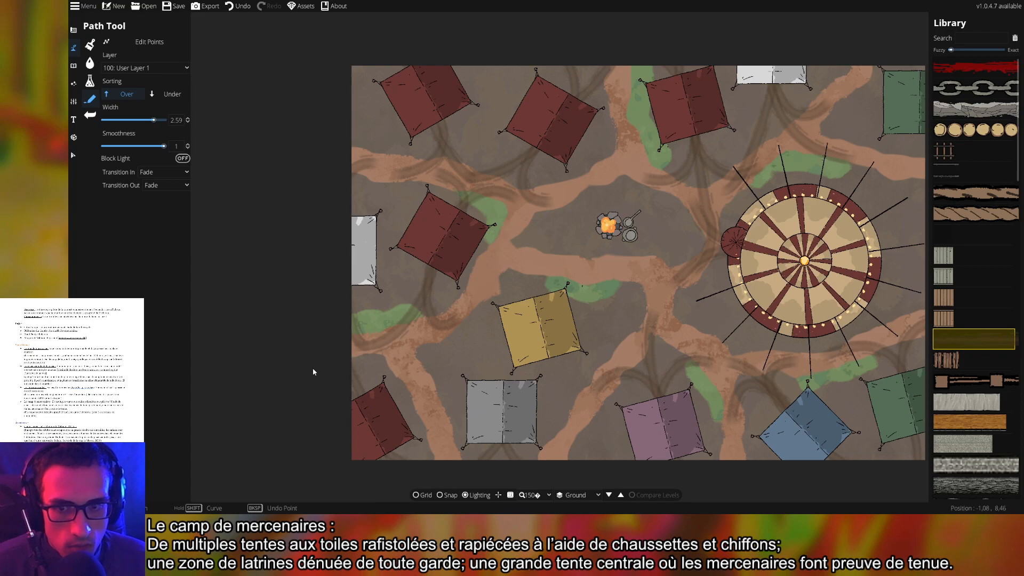
left_click(500, 398)
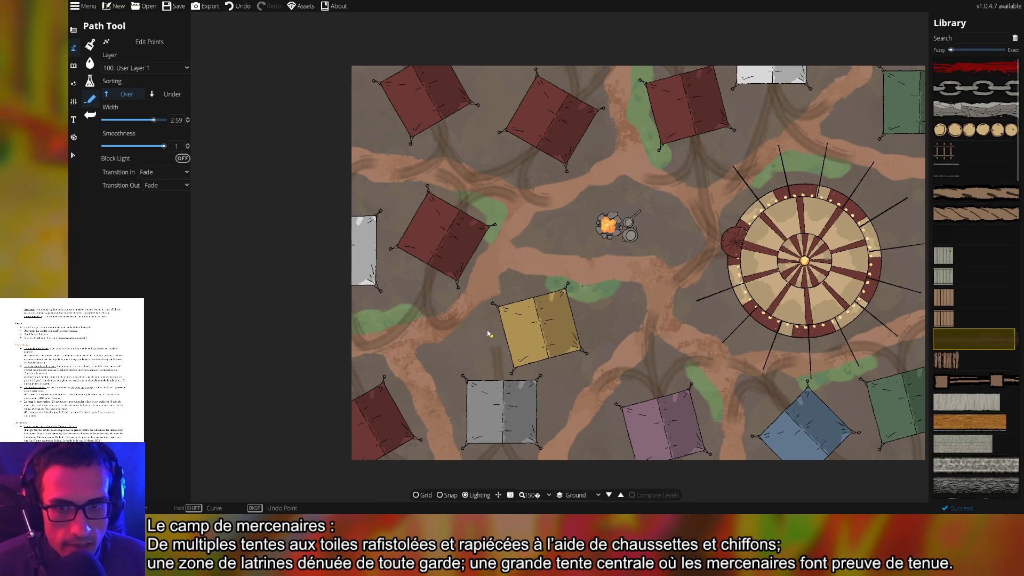
left_click(490, 266)
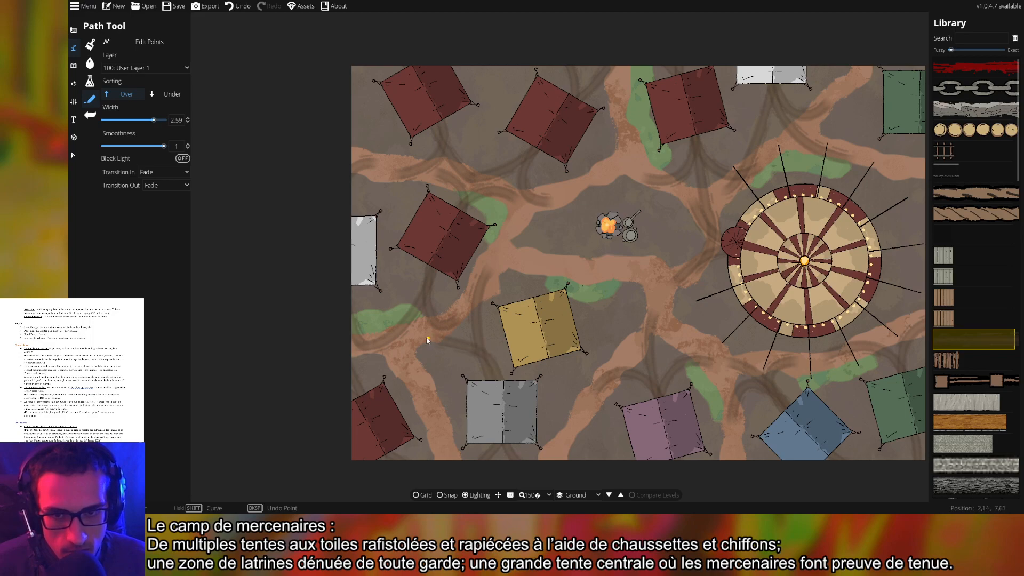
left_click(396, 345)
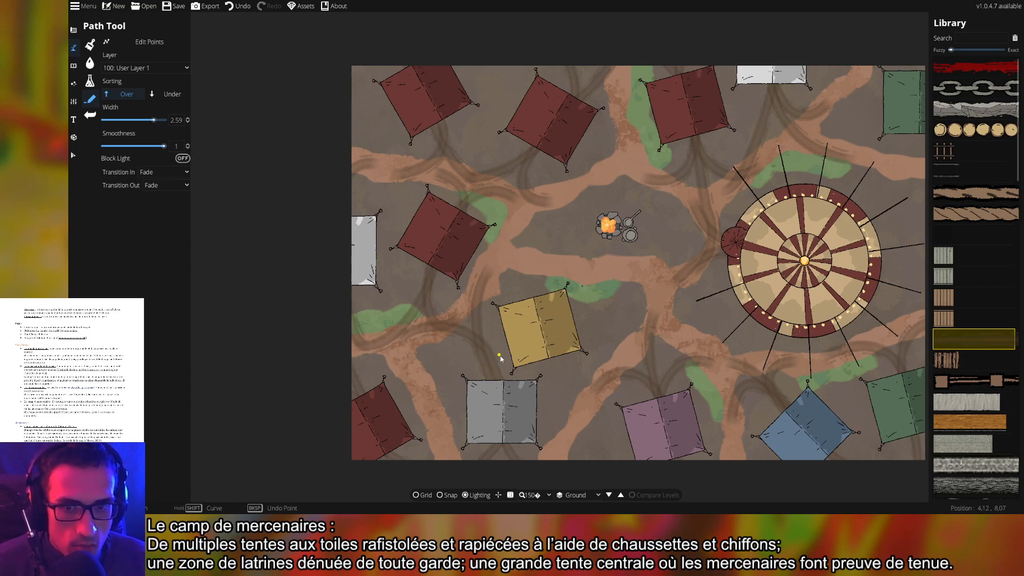
Zoom in on the yellow tent, back out to 125%, and center the whole camp map
scroll(485, 366, "up", 5)
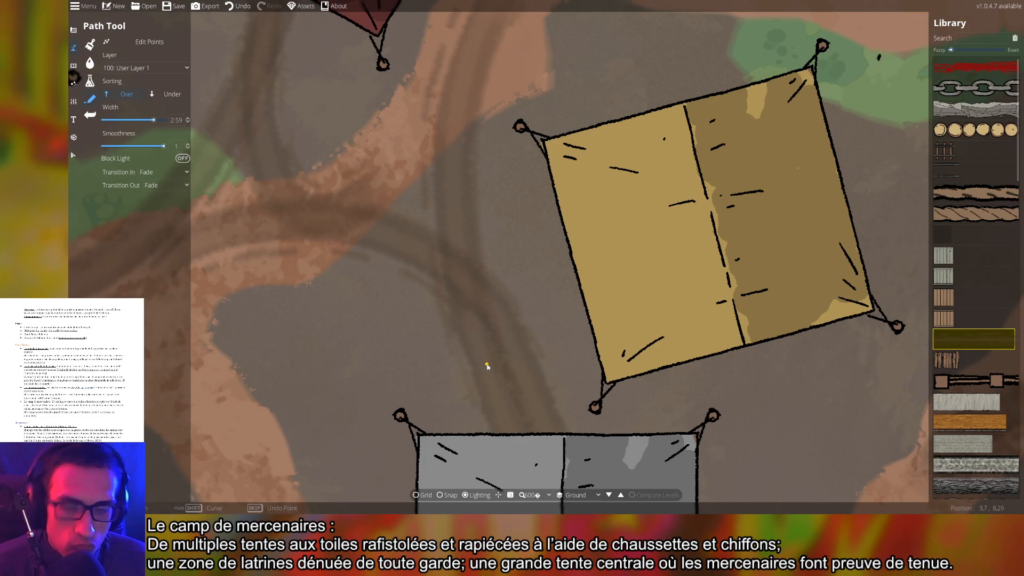
scroll(487, 371, "down", 6)
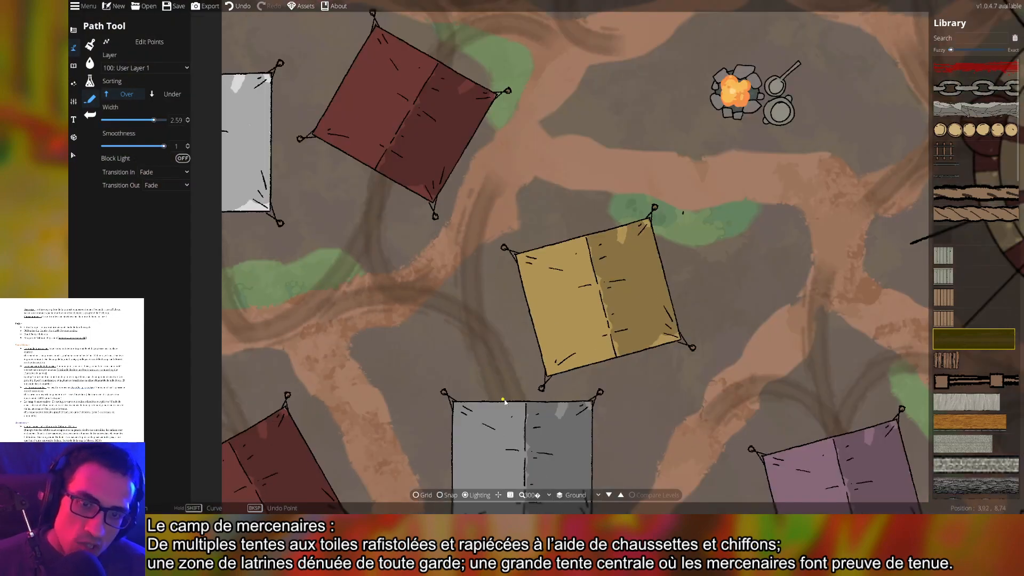
scroll(491, 370, "down", 2)
left_click_drag(669, 359, 567, 342)
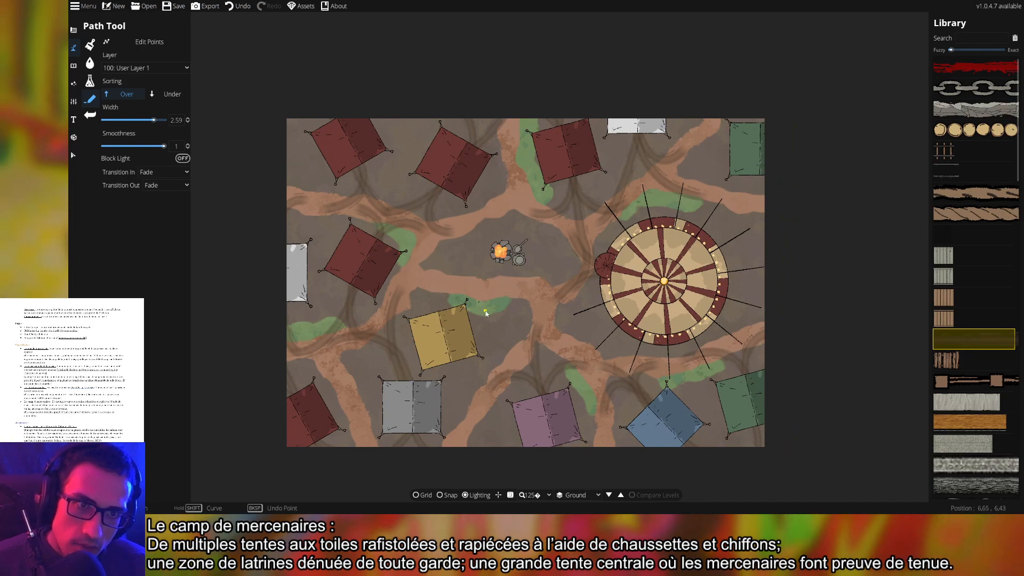
left_click_drag(735, 261, 717, 294)
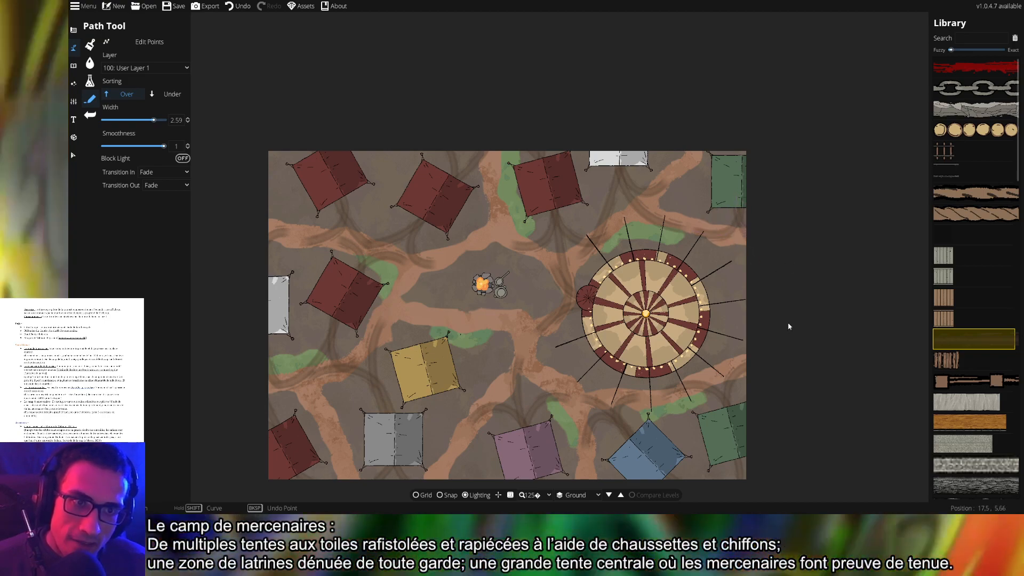
left_click_drag(691, 357, 738, 318)
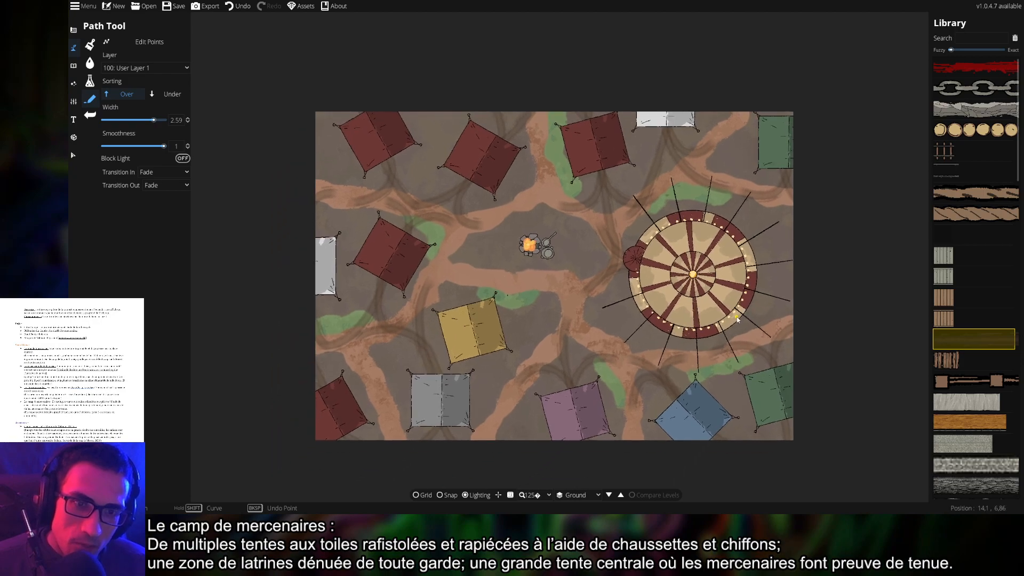
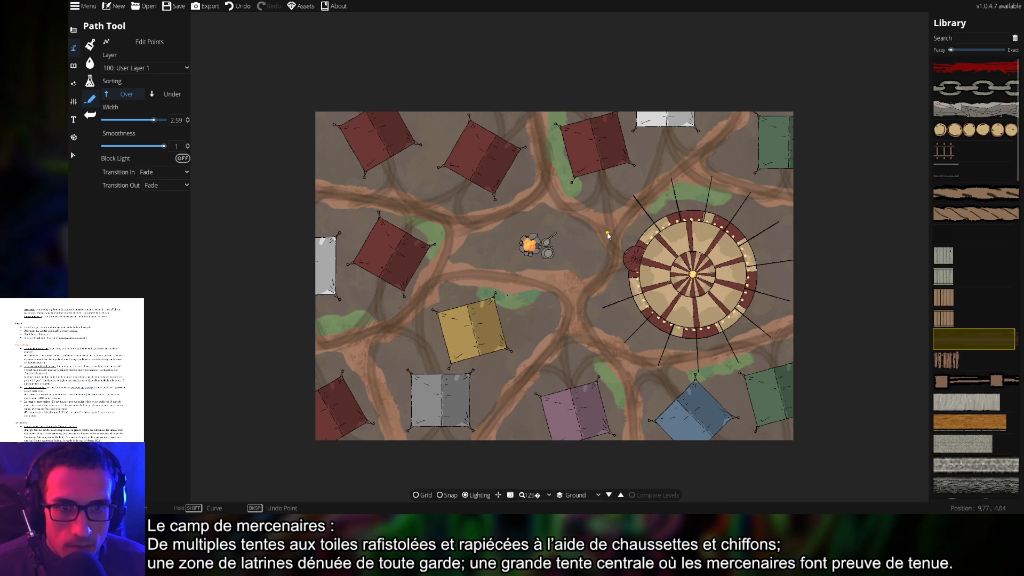
Recentre the camp map, save it, and scroll through the path Library without placing anything
left_click_drag(737, 352, 684, 305)
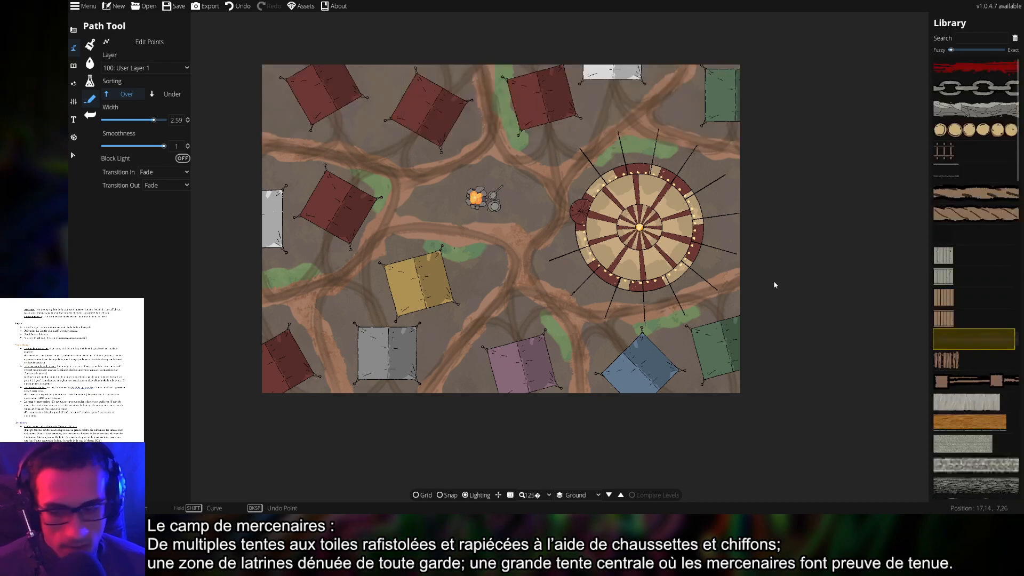
key("ctrl+s")
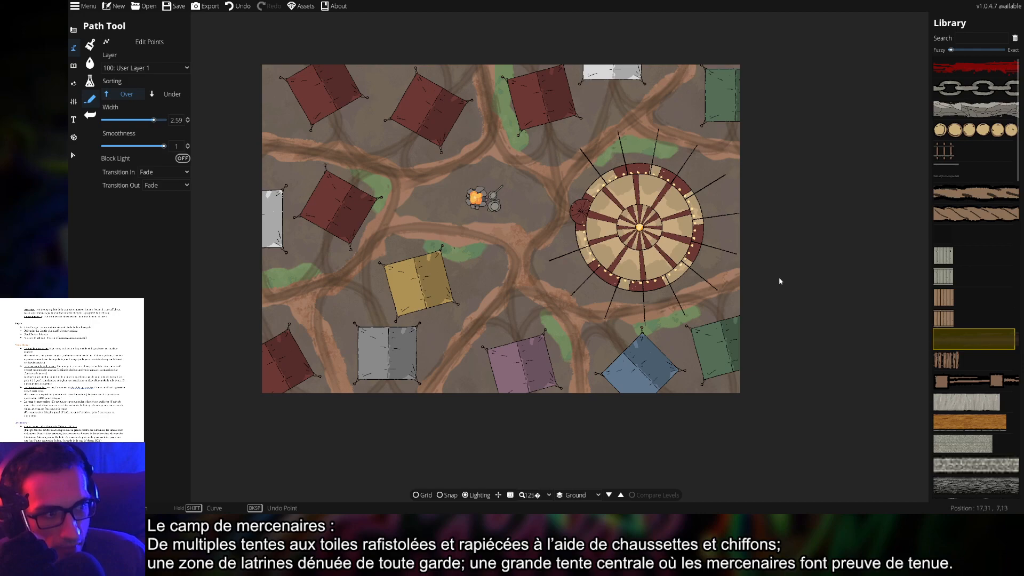
mouse_move(981, 214)
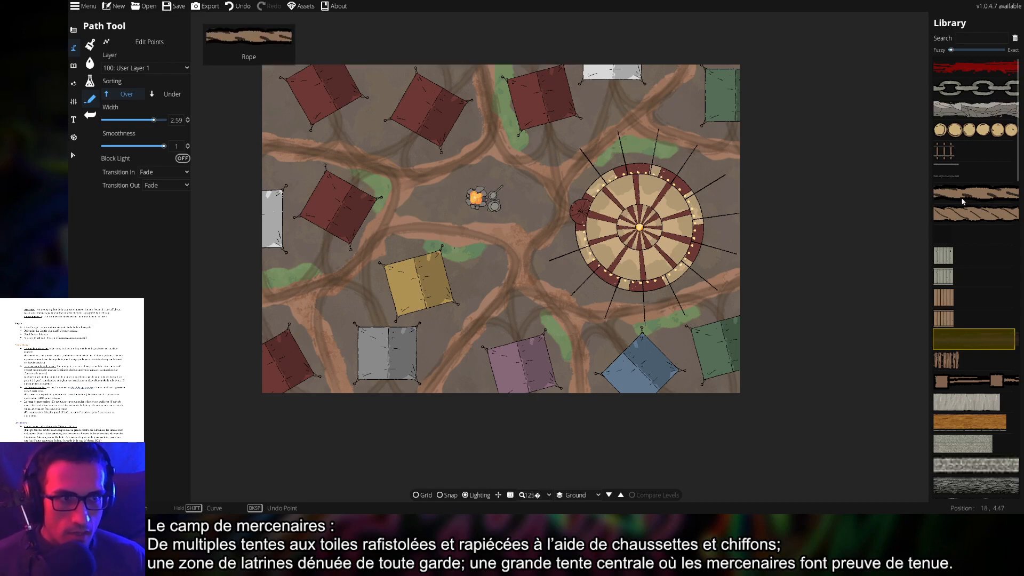
scroll(965, 320, "down", 6)
mouse_move(965, 355)
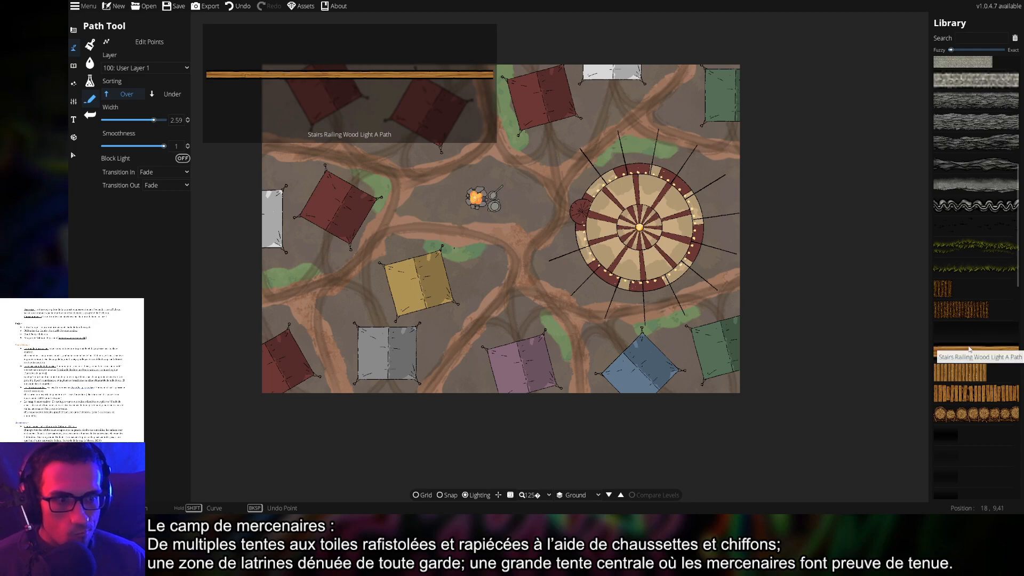
scroll(970, 341, "up", 5)
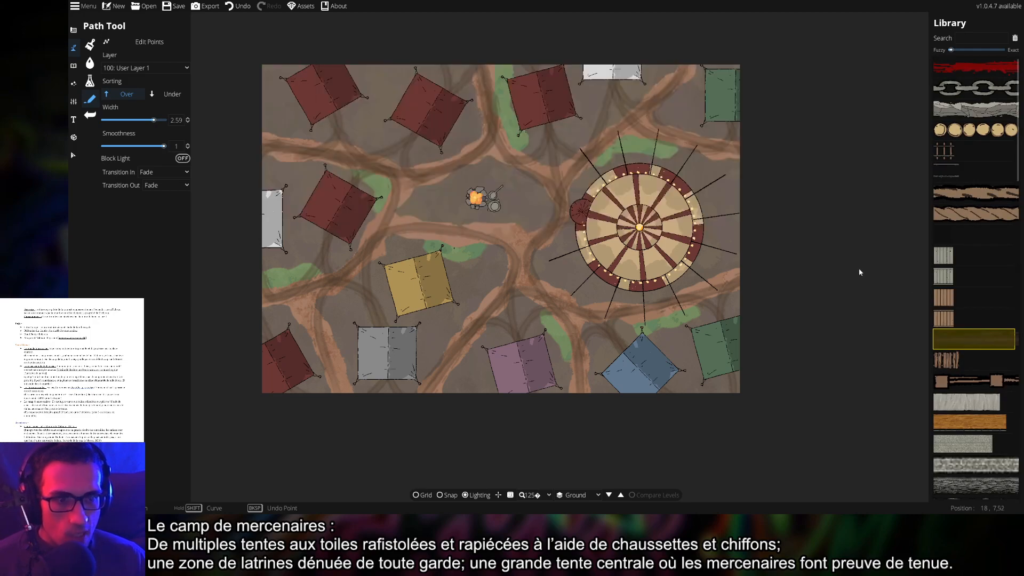
In the Object Tool library, try several tents before choosing the striped oval tent
left_click(74, 66)
left_click(106, 44)
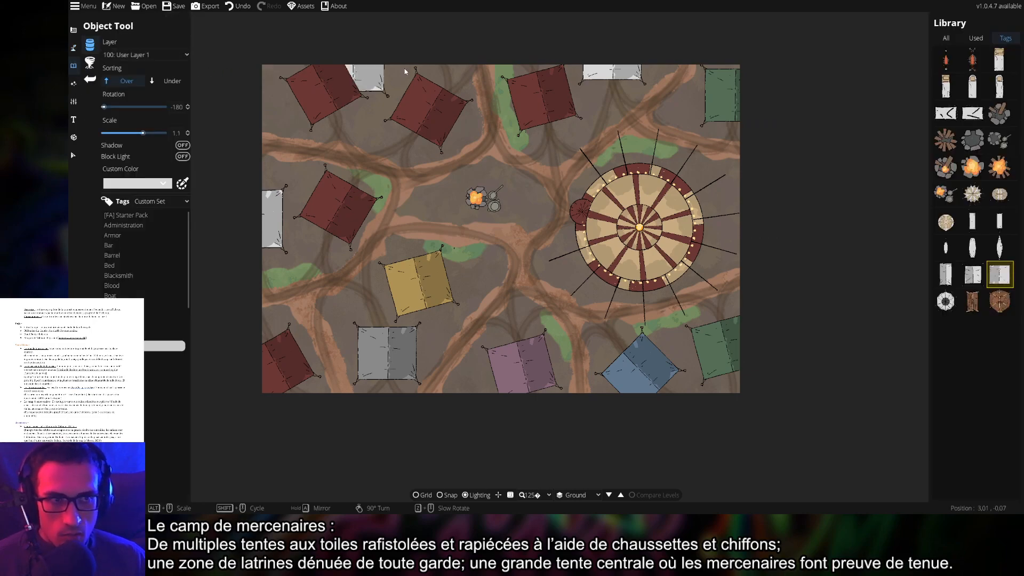
mouse_move(971, 172)
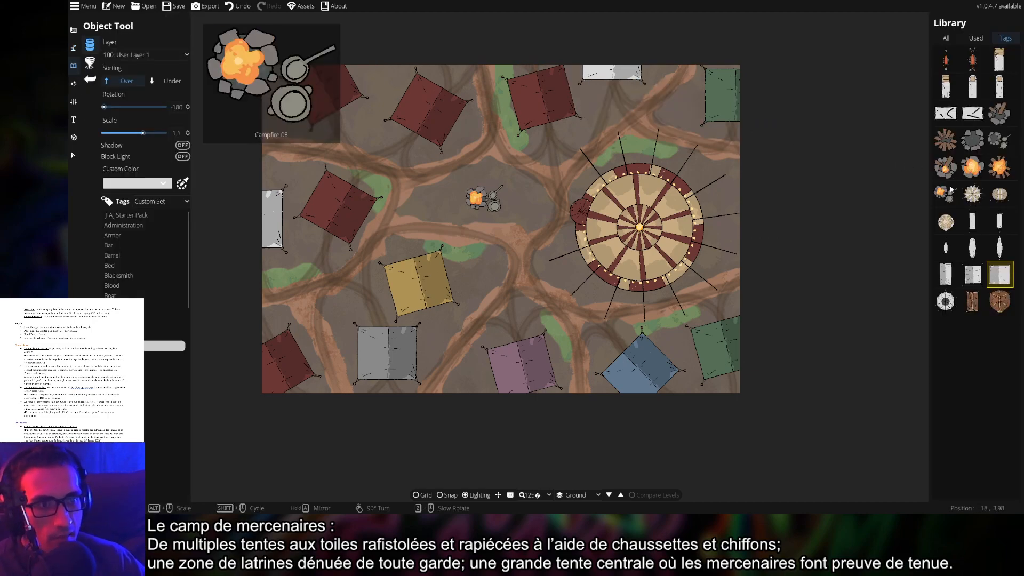
left_click(937, 308)
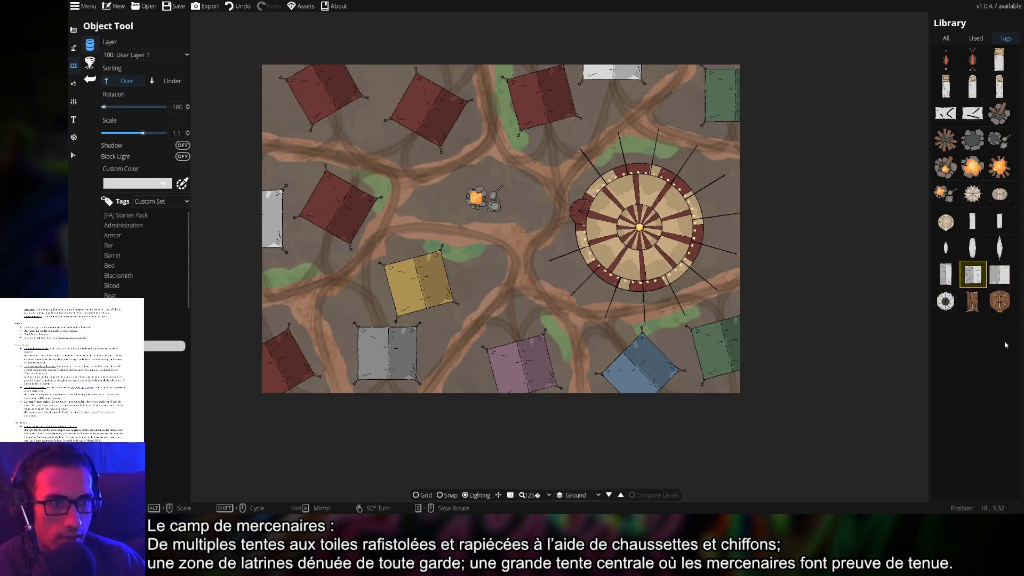
left_click(1000, 301)
scroll(514, 272, "up", 5)
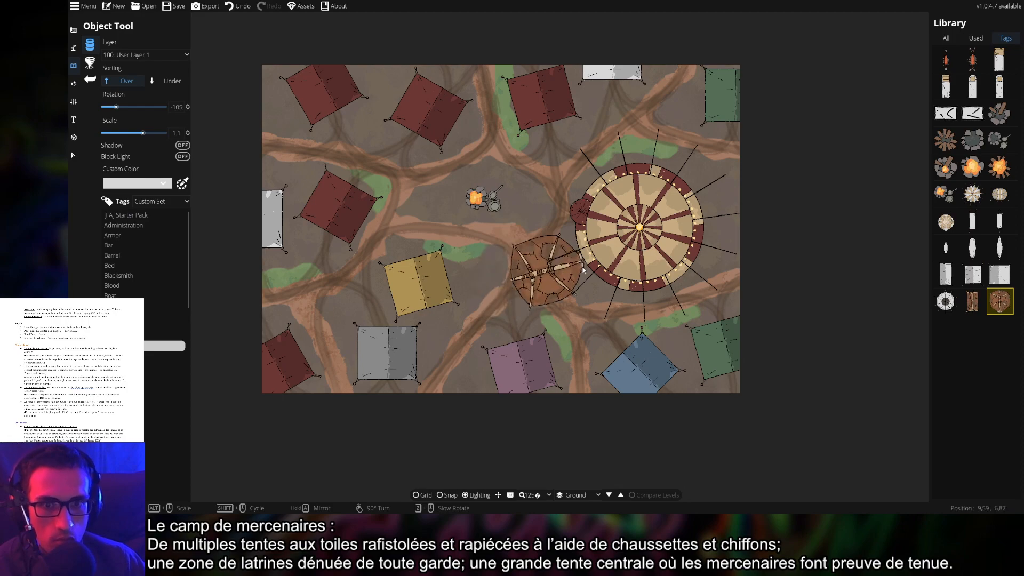
mouse_move(1000, 297)
left_click(946, 222)
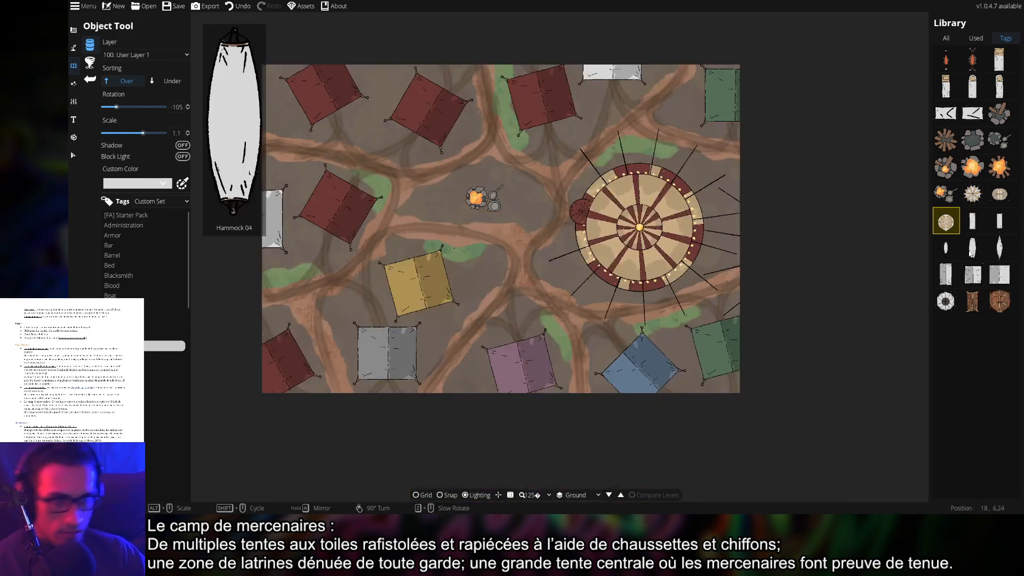
left_click(973, 195)
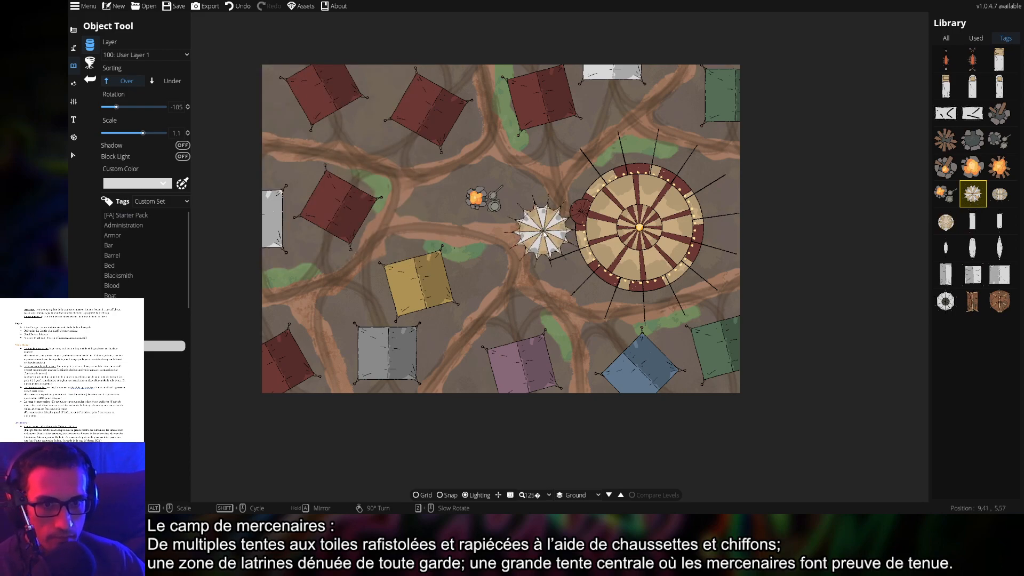
left_click(1000, 194)
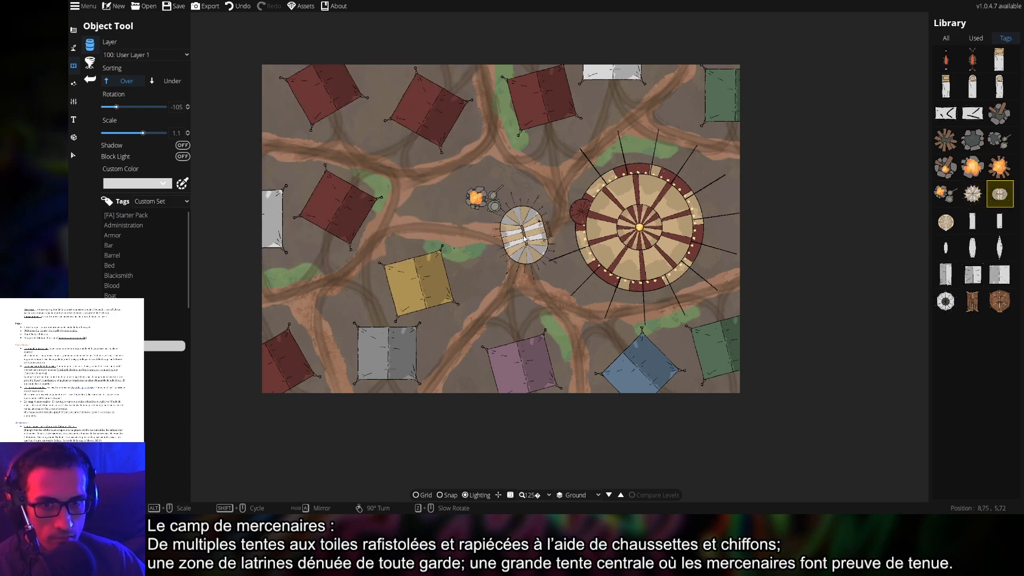
Adjust the oval tent's rotation and scale, then place it under the big round tent's western side
scroll(524, 238, "up", 10)
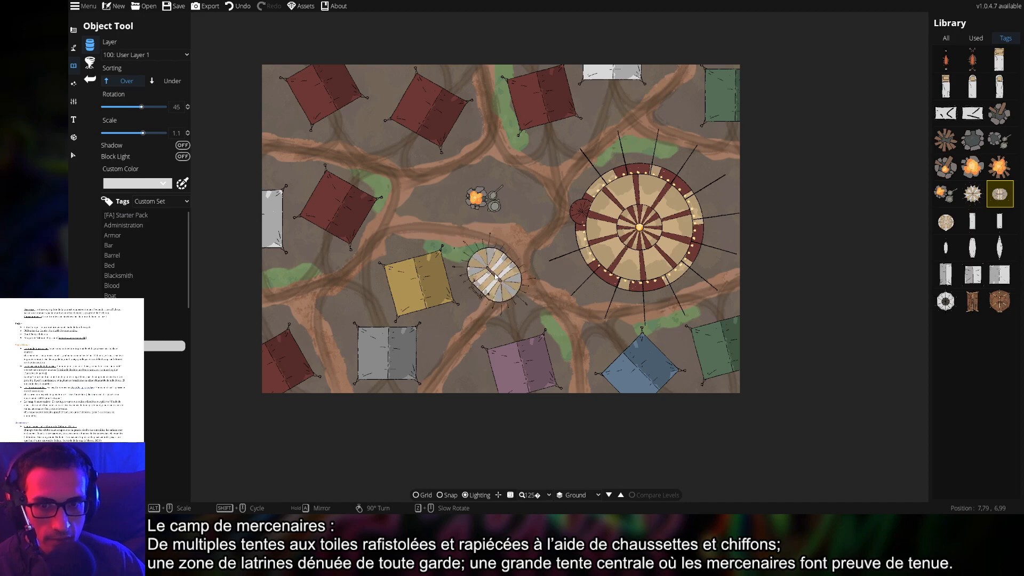
scroll(496, 276, "up", 2)
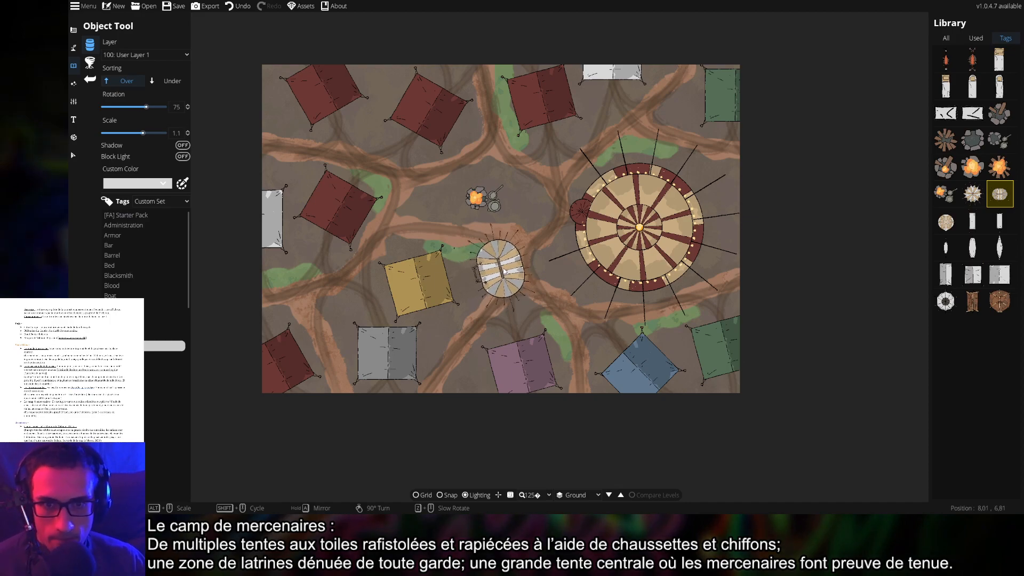
scroll(505, 271, "up", 5)
scroll(508, 271, "up", 5, "alt")
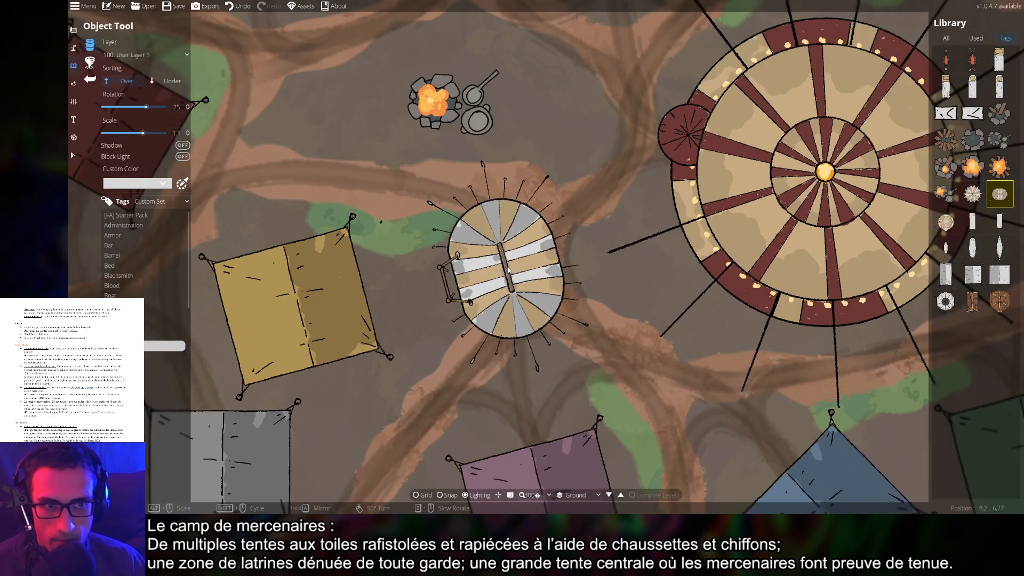
scroll(508, 270, "down", 5)
scroll(555, 249, "up", 7, "alt")
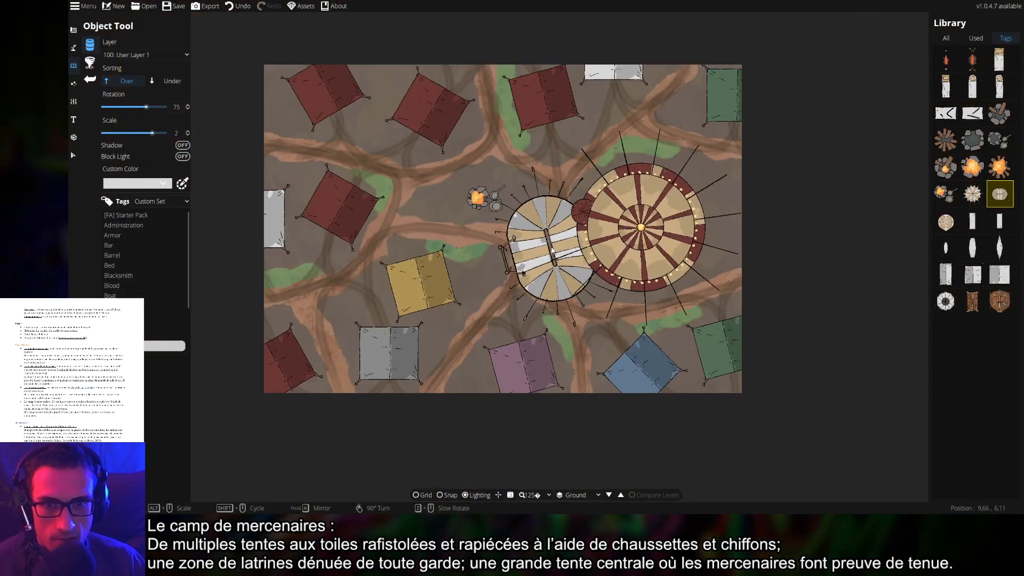
scroll(710, 223, "up", 2)
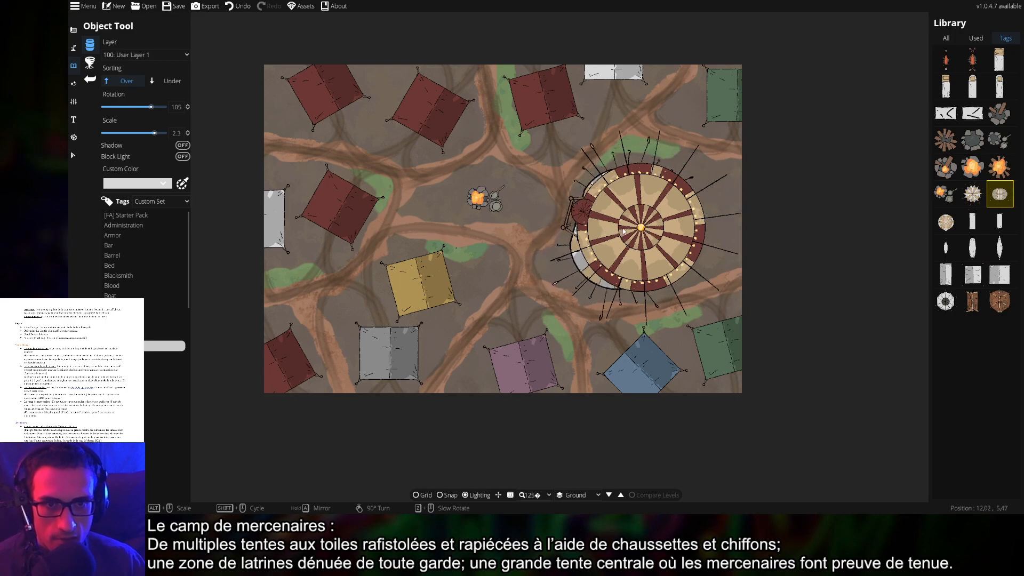
scroll(426, 219, "down", 4, "alt")
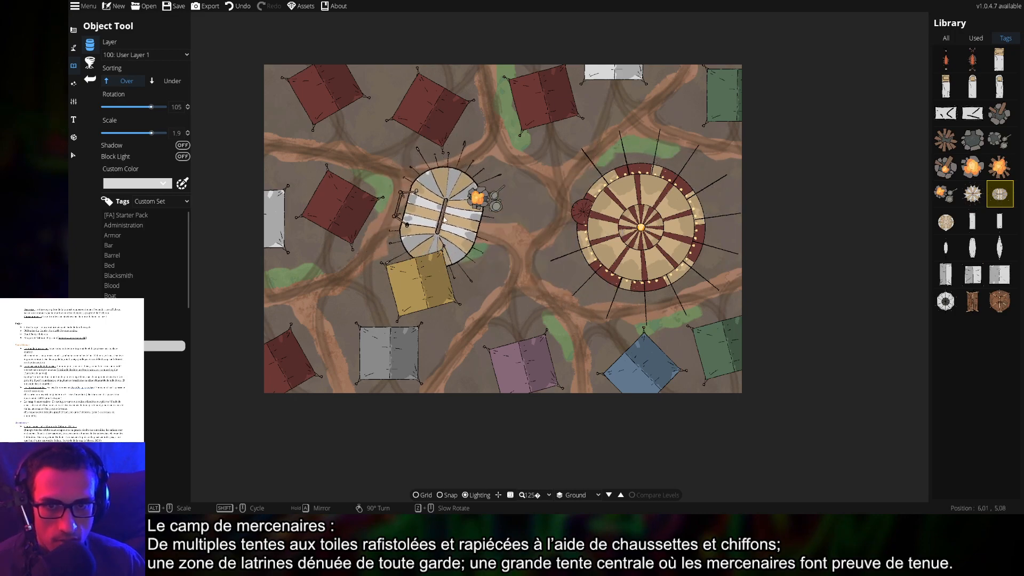
scroll(472, 147, "up", 1)
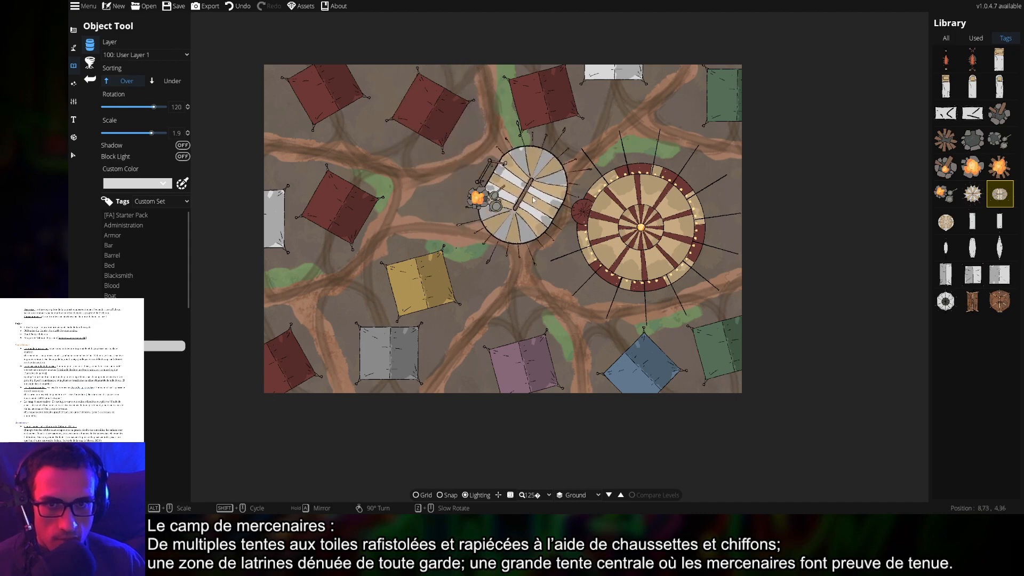
scroll(608, 225, "down", 1)
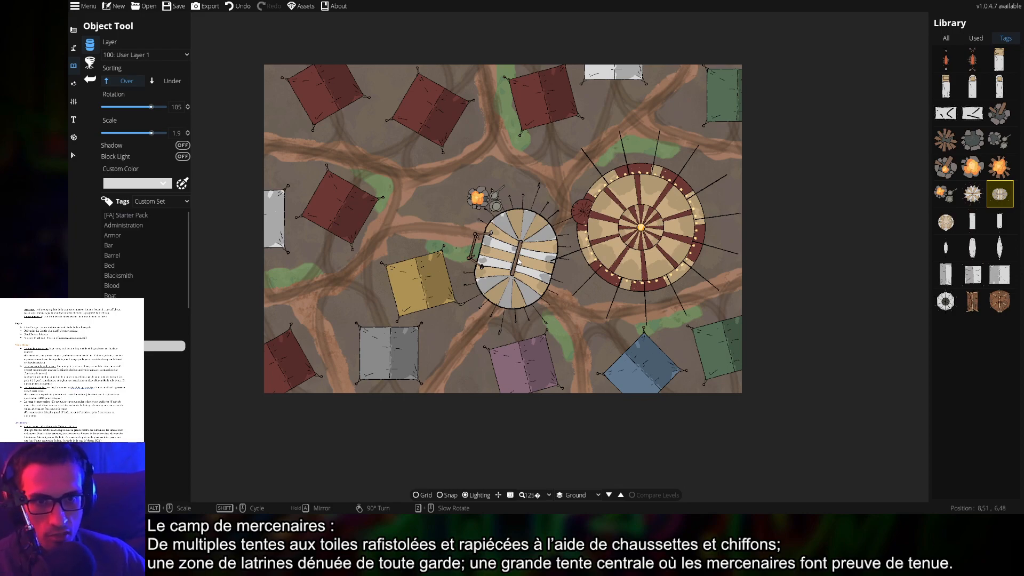
left_click_drag(519, 262, 619, 233)
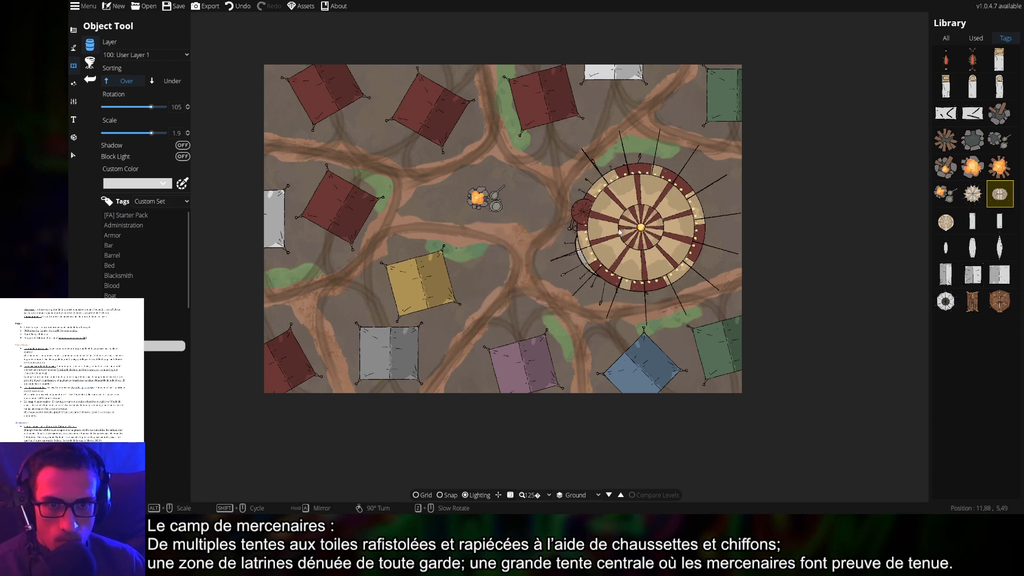
Select and delete the big round tent
left_click(73, 154)
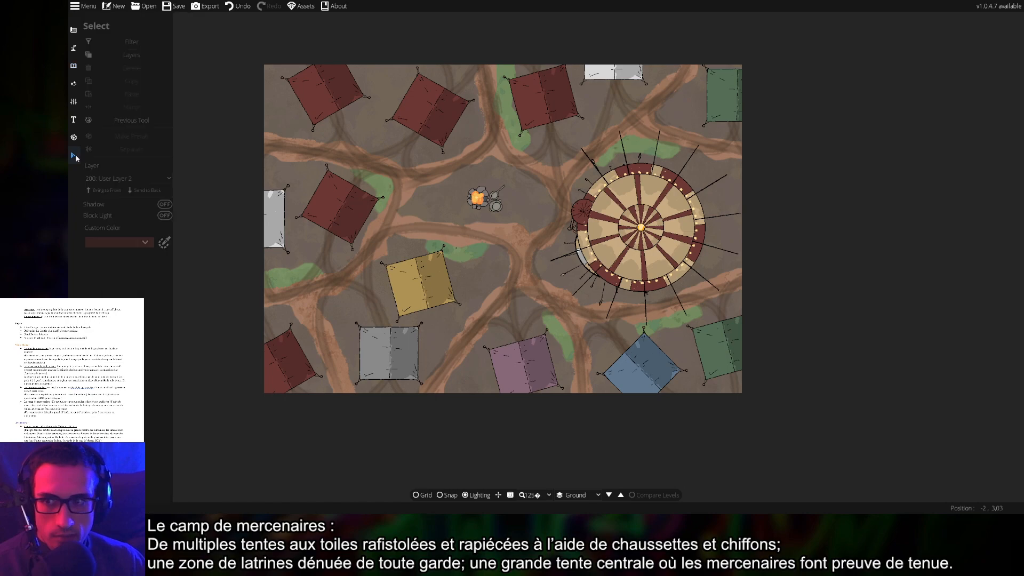
left_click(679, 244)
key("Delete")
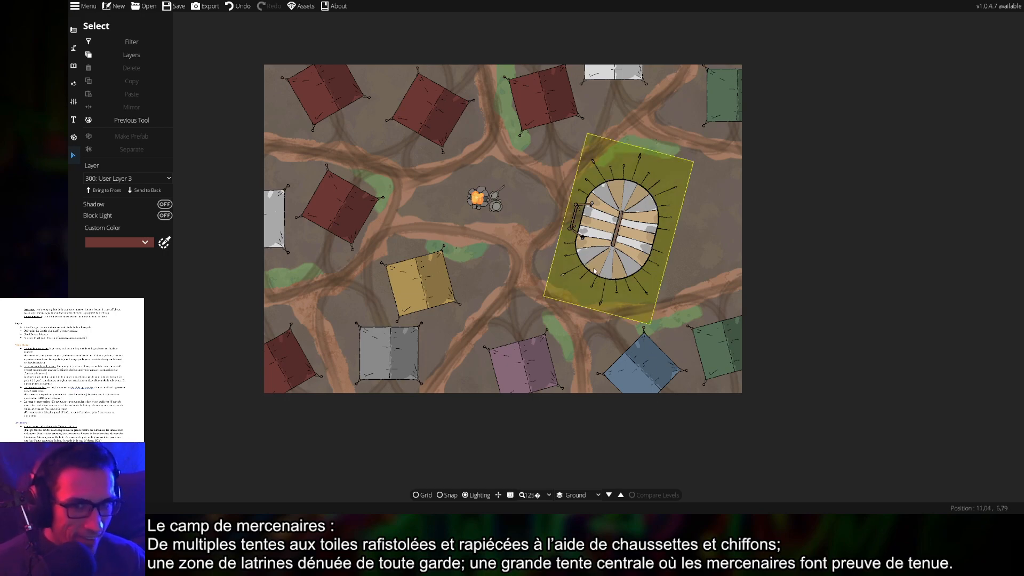
Copy the yellow tent and paste it near the map's right edge, rotated counter-clockwise
left_click(427, 287)
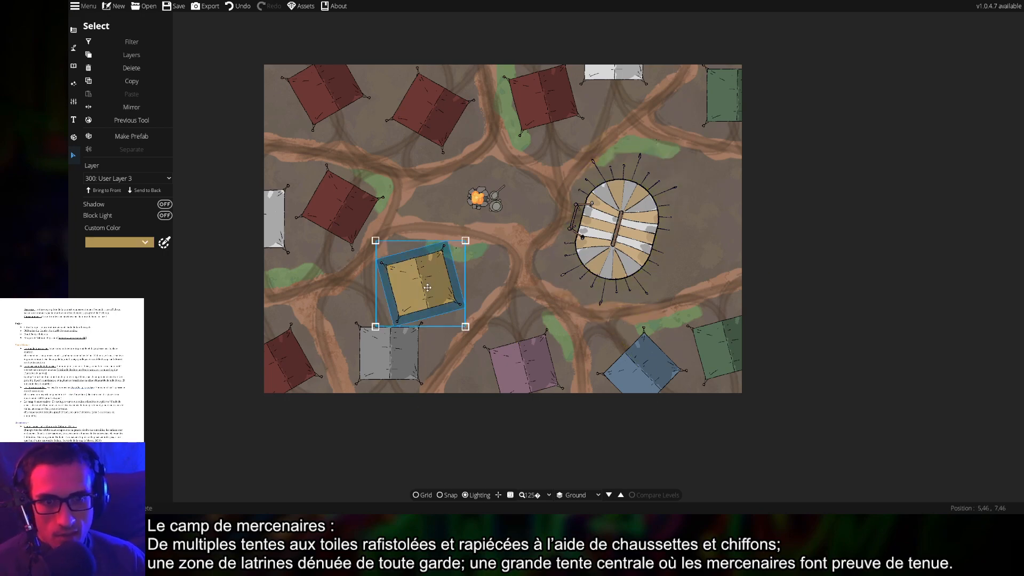
key("ctrl+c")
left_click(688, 229)
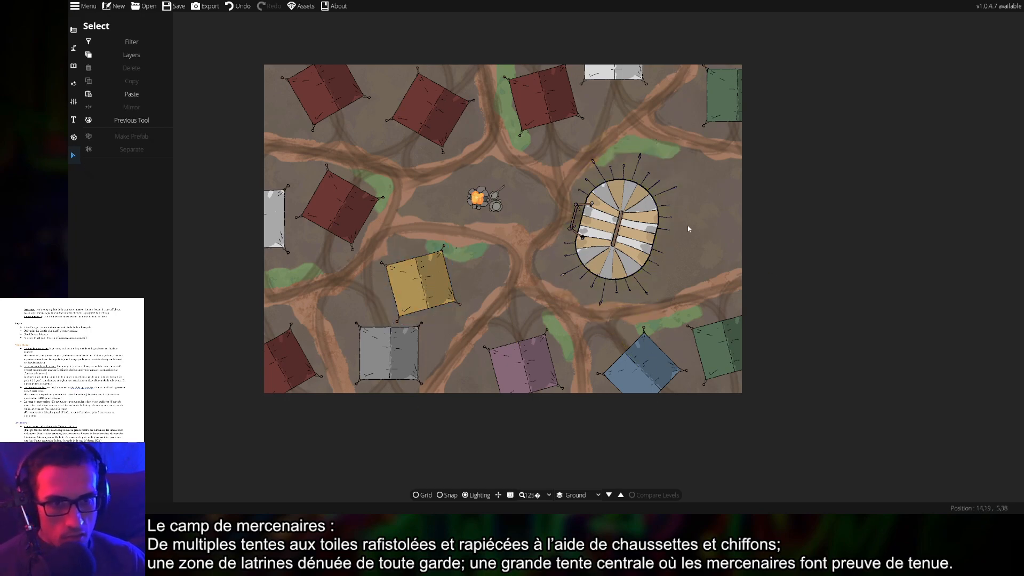
key("ctrl+v")
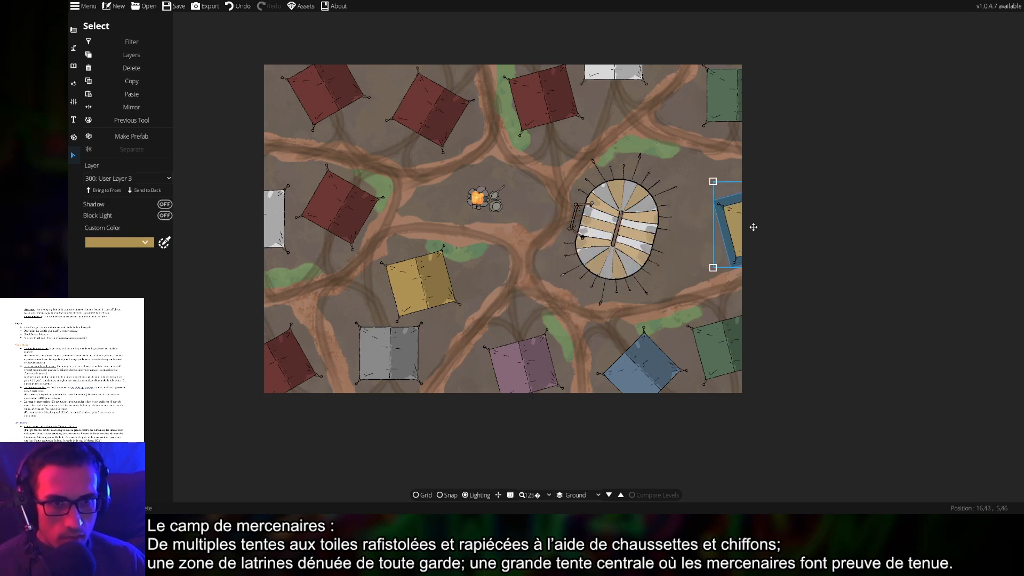
left_click(723, 214)
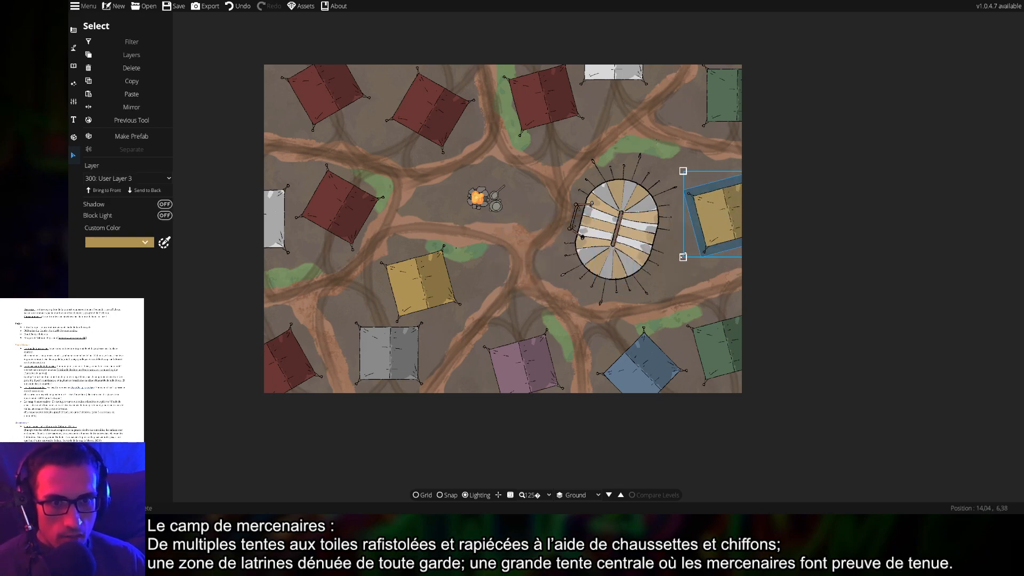
left_click_drag(705, 262, 670, 254)
left_click_drag(727, 223, 720, 224)
left_click(835, 265)
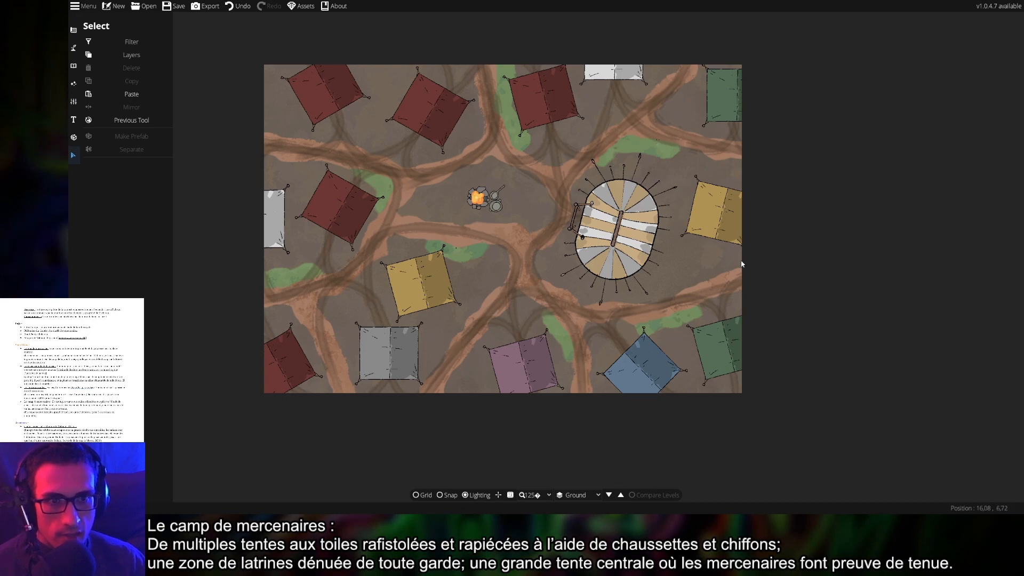
left_click(713, 226)
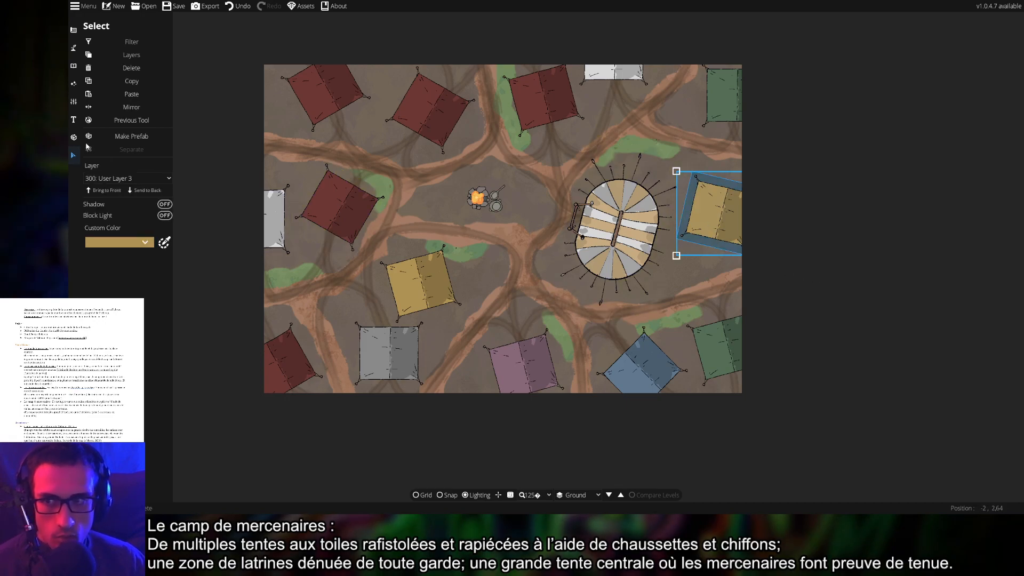
Put the large central striped tent on layer 300: User Layer 3
left_click(614, 233)
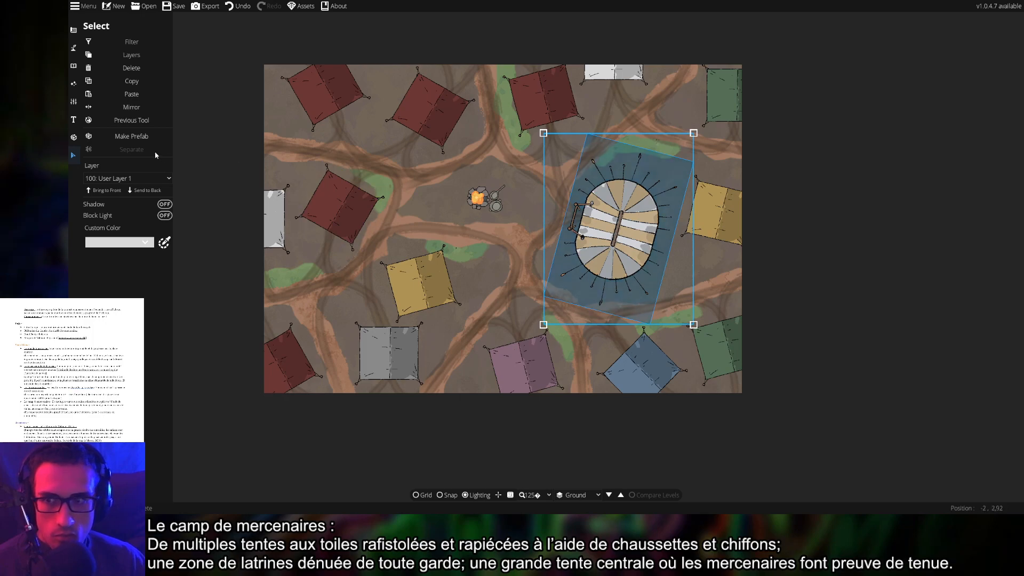
left_click(133, 178)
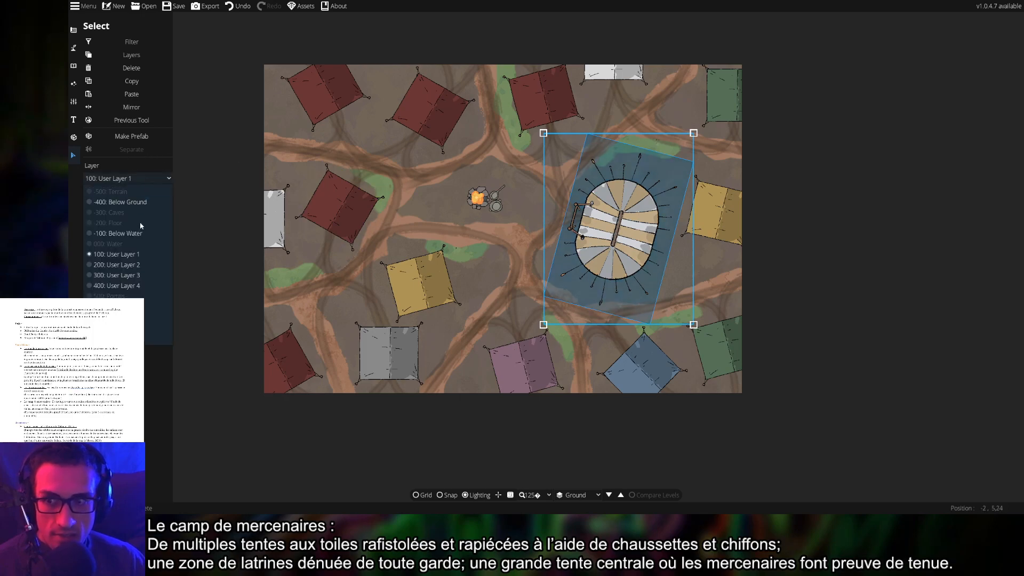
left_click(126, 276)
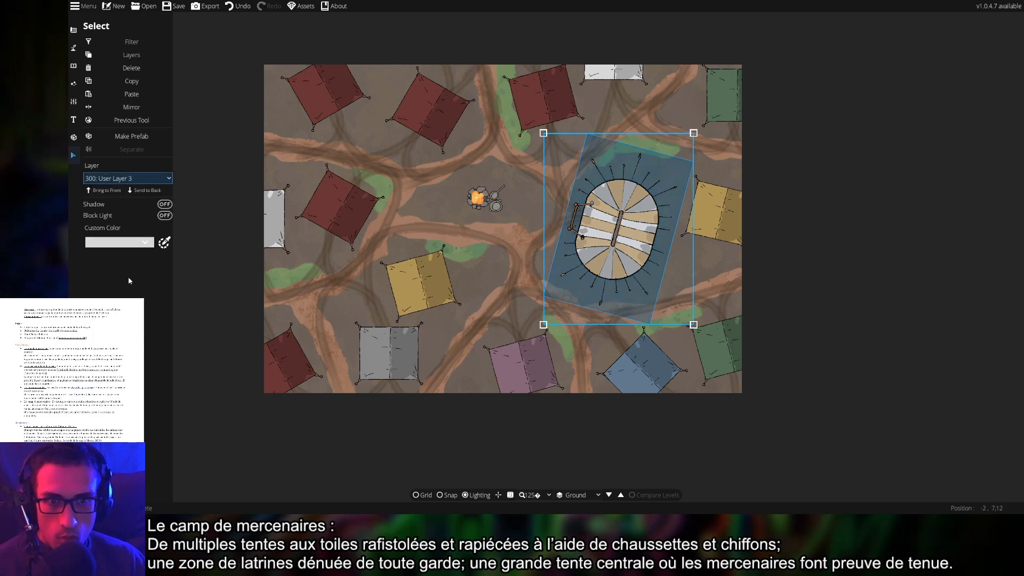
Switch to the Path Tool
left_click(74, 65)
left_click(74, 49)
left_click(109, 98)
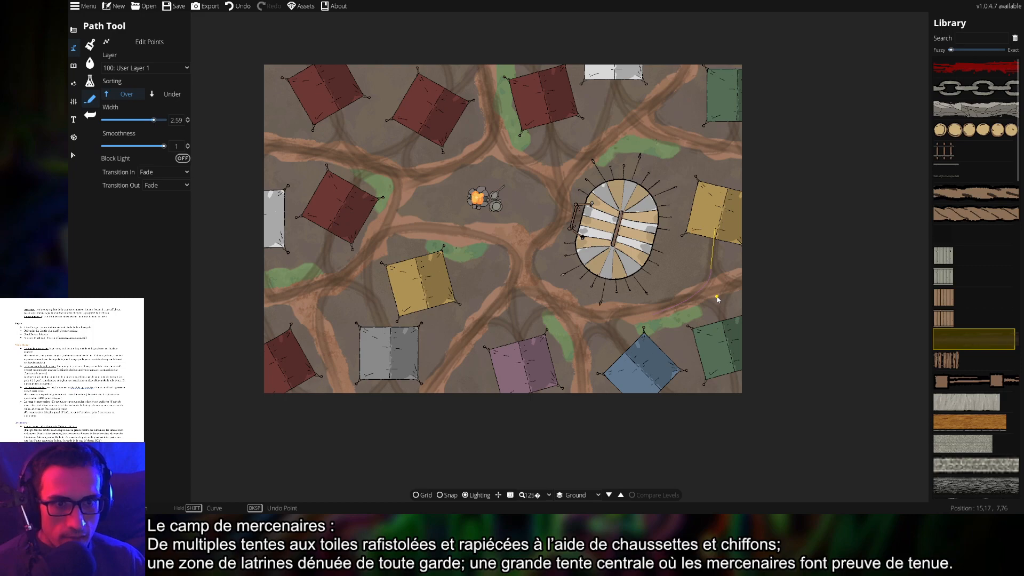
Pan the view to the campfire area and undo the last stroke made there
mouse_move(943, 308)
left_click_drag(814, 273, 816, 312)
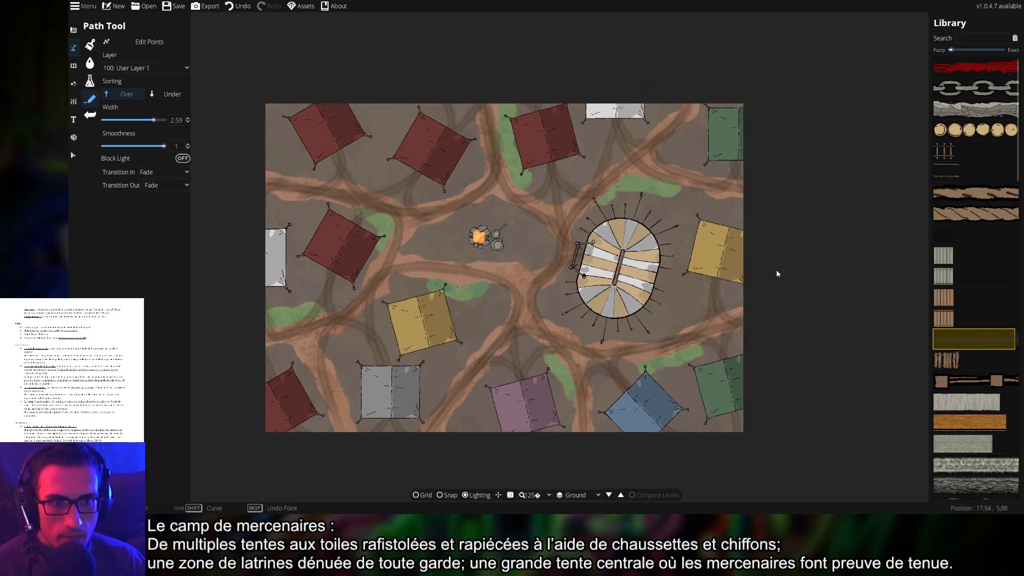
left_click_drag(770, 258, 762, 302)
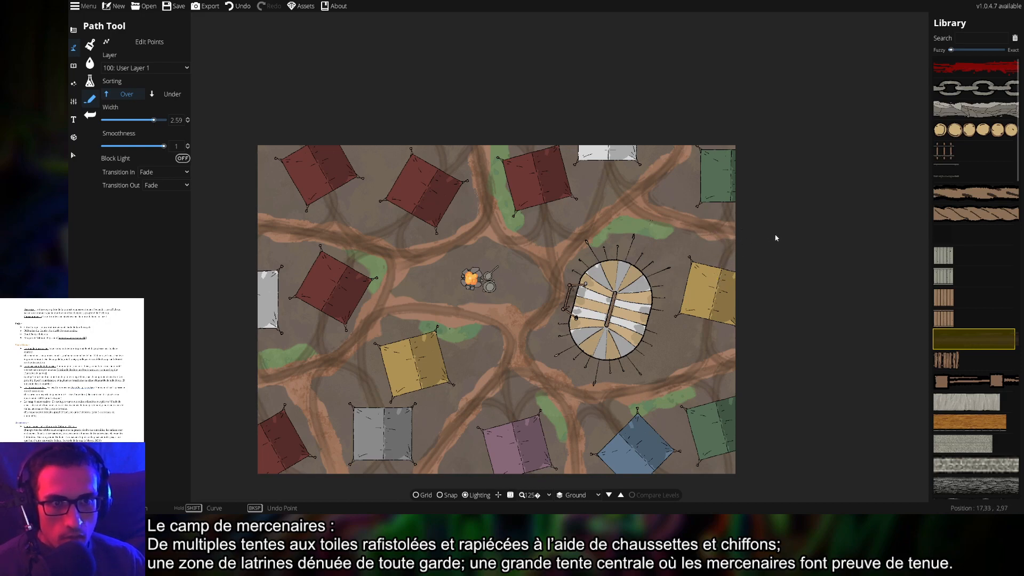
left_click_drag(797, 329, 814, 292)
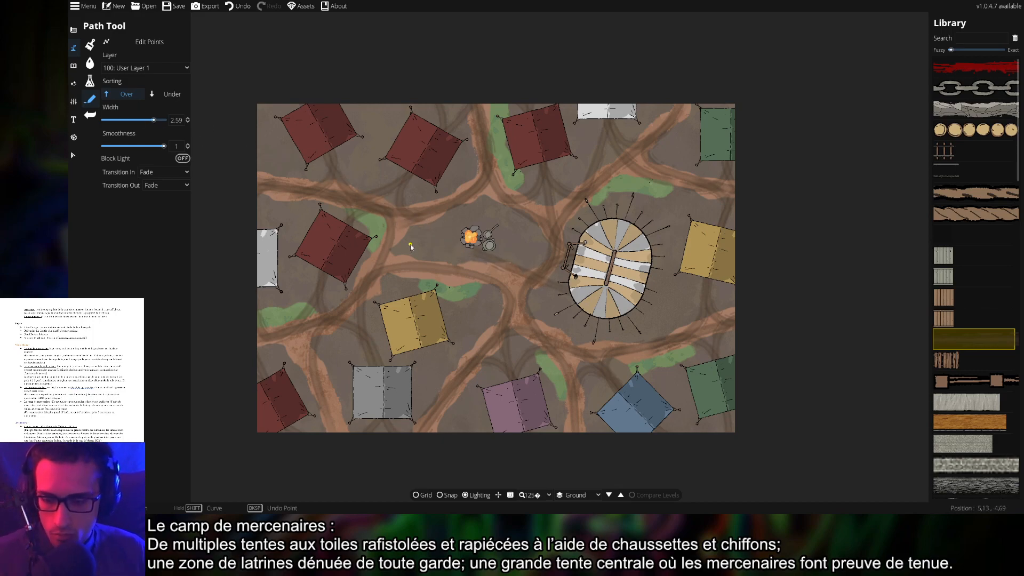
key("ctrl+z")
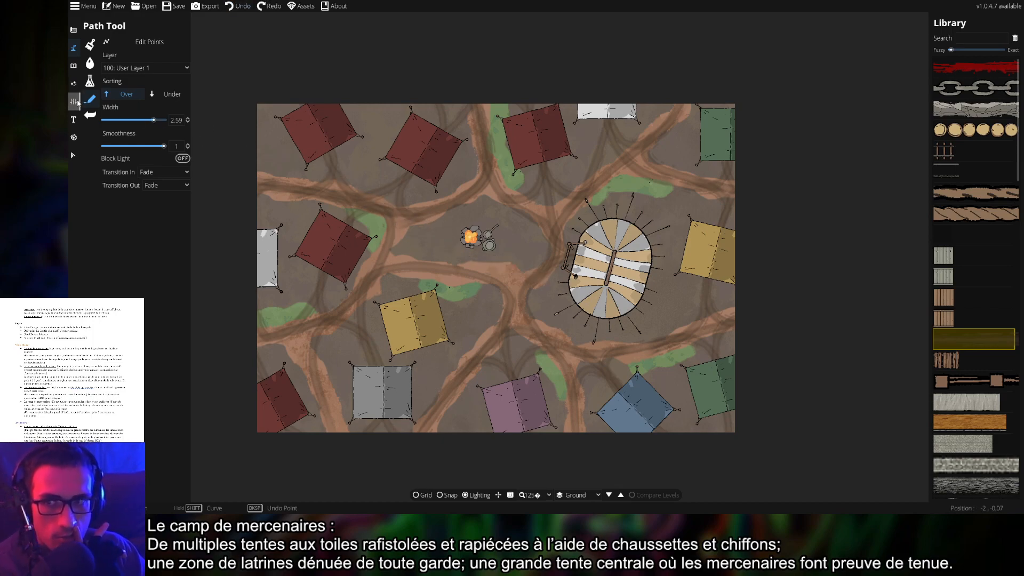
Recolour the central tent's stripes, trying green and orange before settling on reddish-brown
left_click(75, 154)
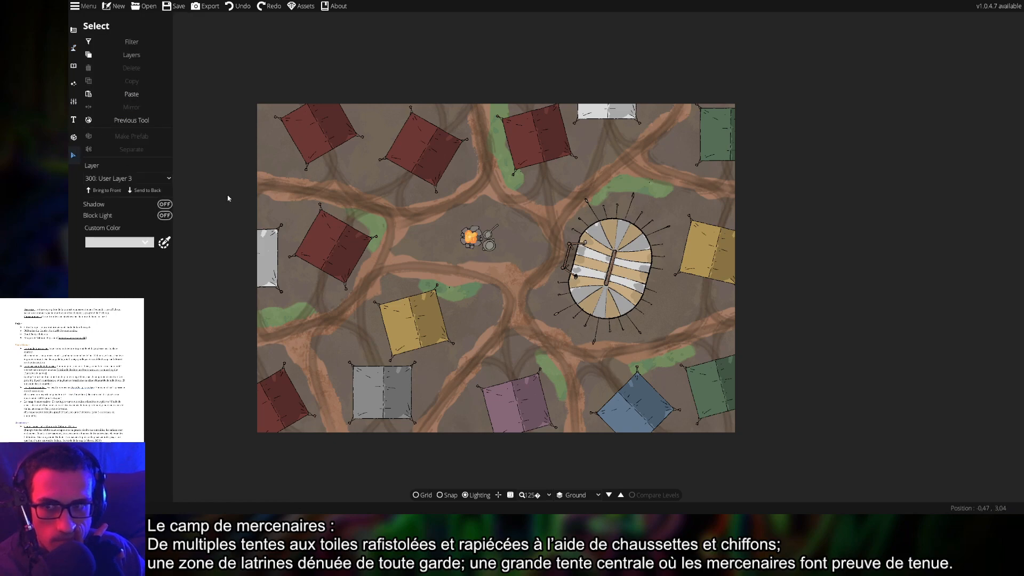
left_click(602, 261)
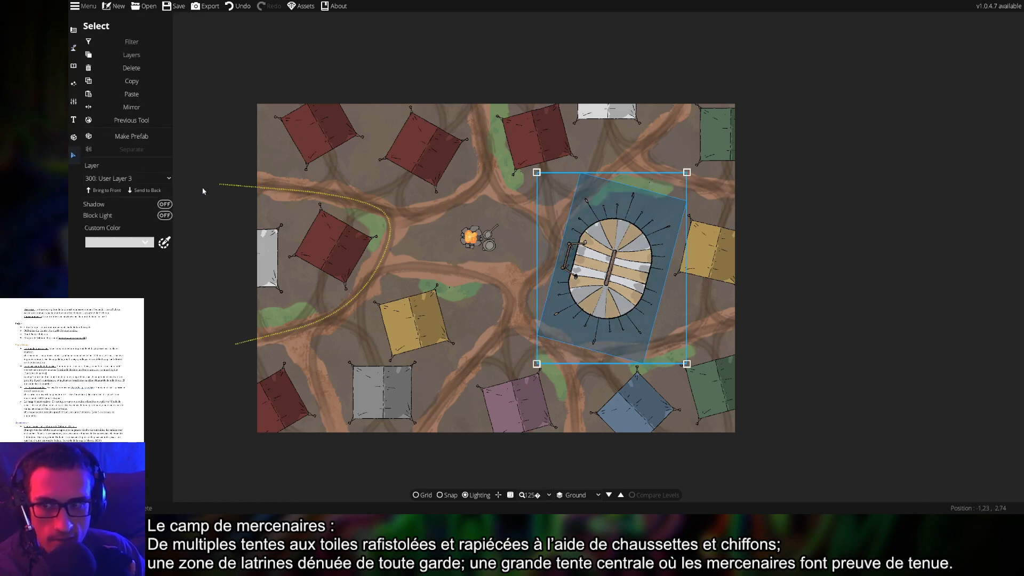
left_click(128, 242)
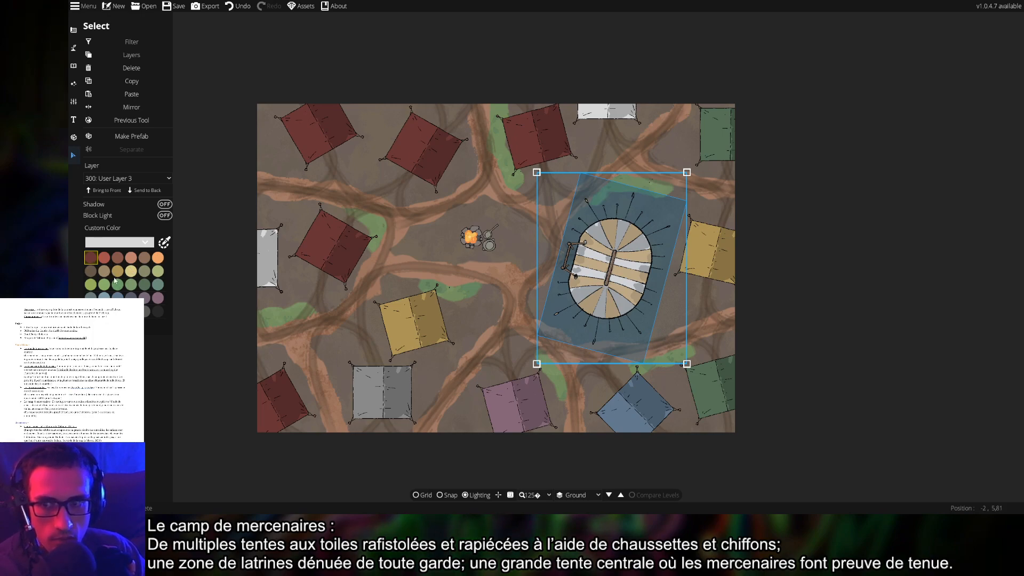
left_click(128, 284)
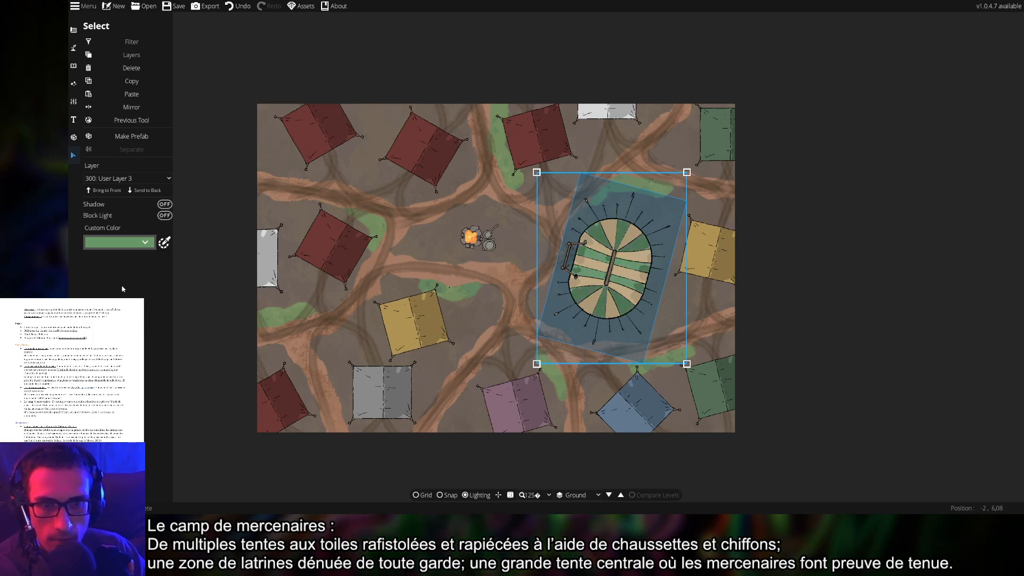
left_click(135, 247)
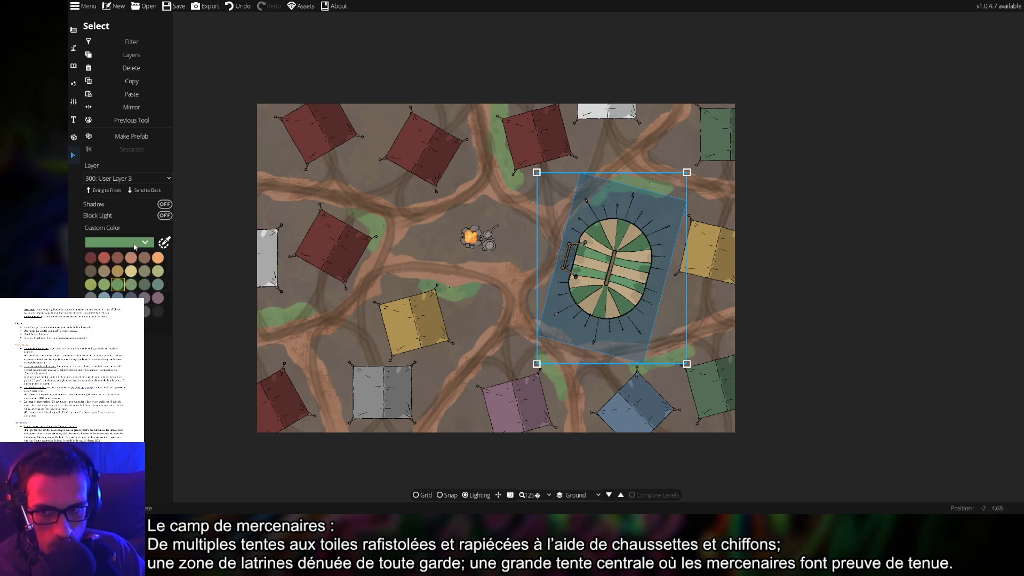
left_click(158, 258)
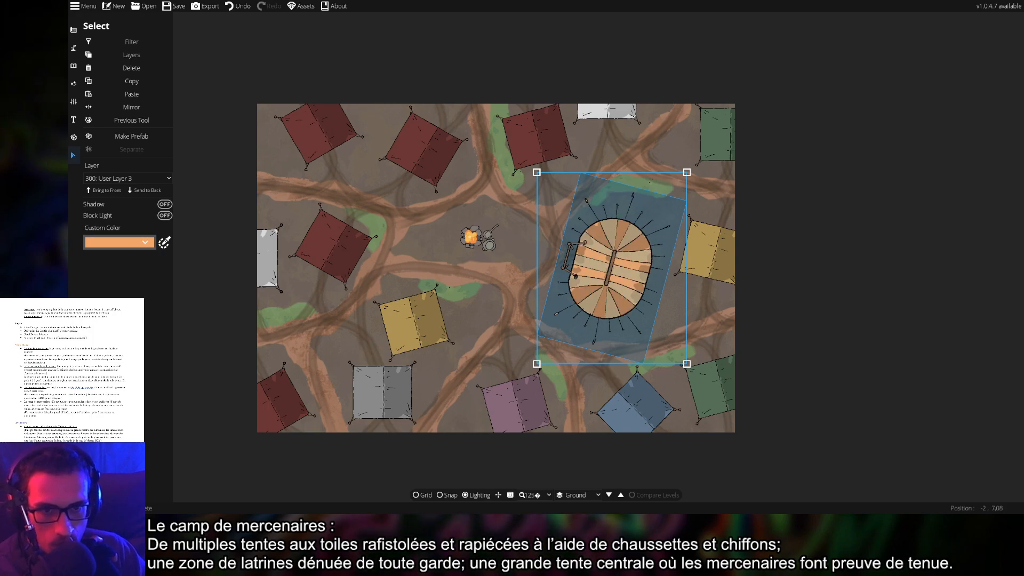
left_click(753, 323)
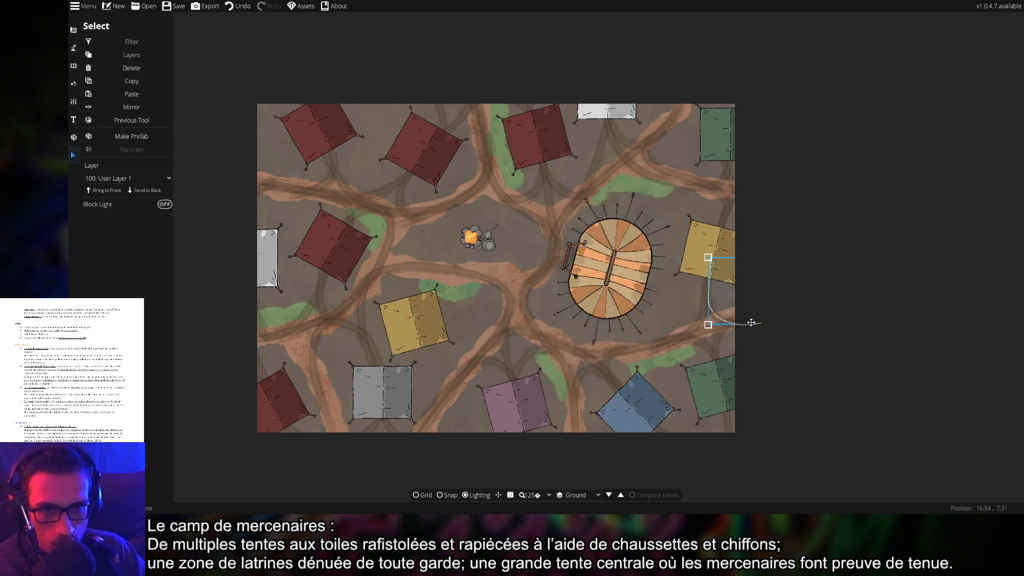
left_click(614, 304)
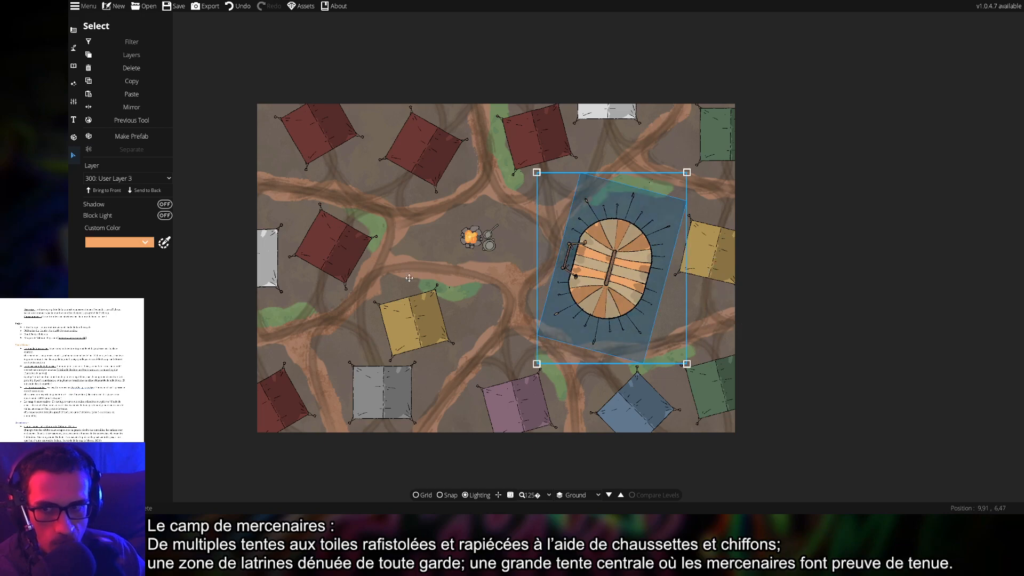
left_click(143, 243)
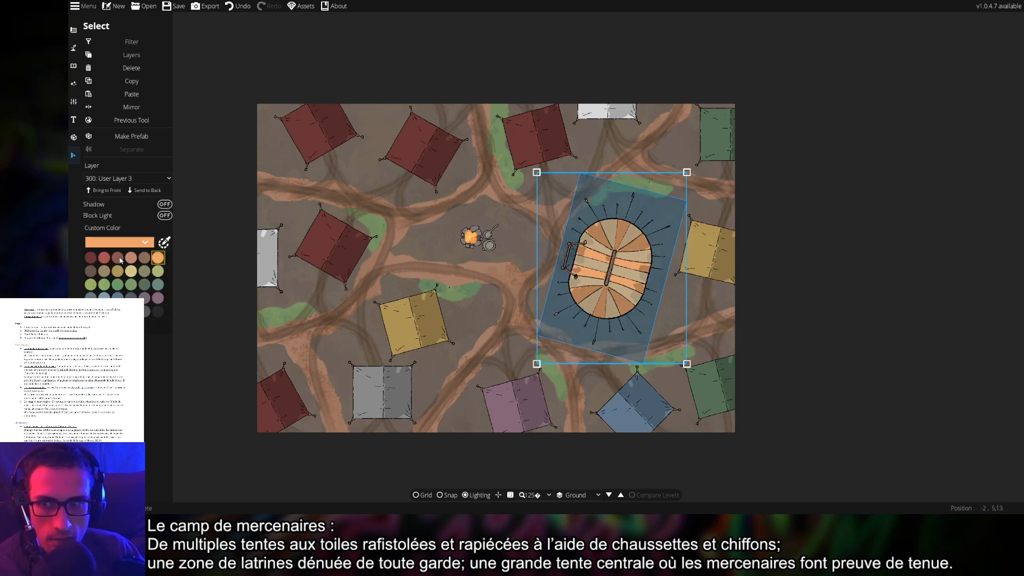
left_click(119, 258)
left_click(846, 359)
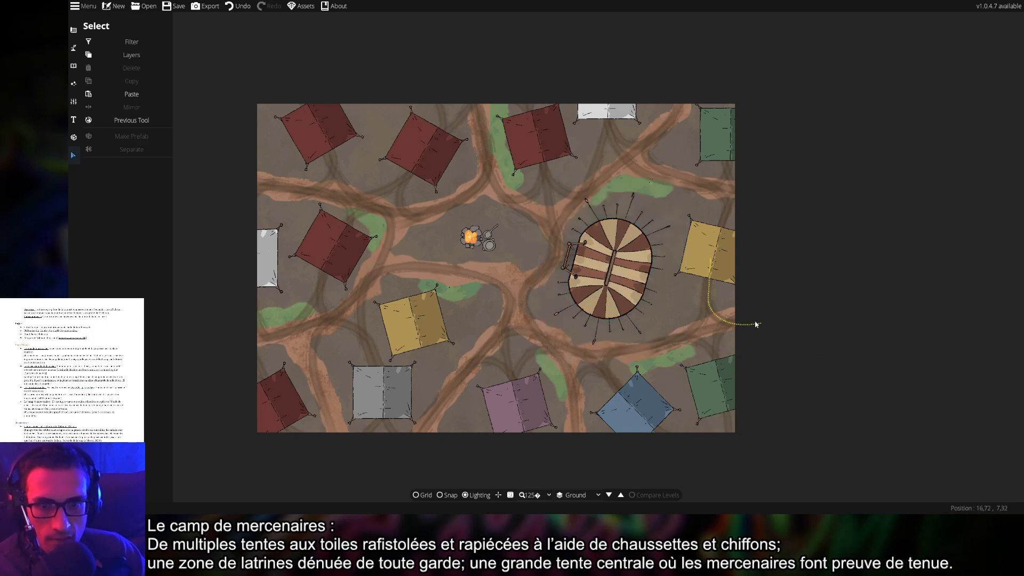
Turn a top red tent blue-grey and the bottom-right blue tent dark red, then save
left_click(311, 143)
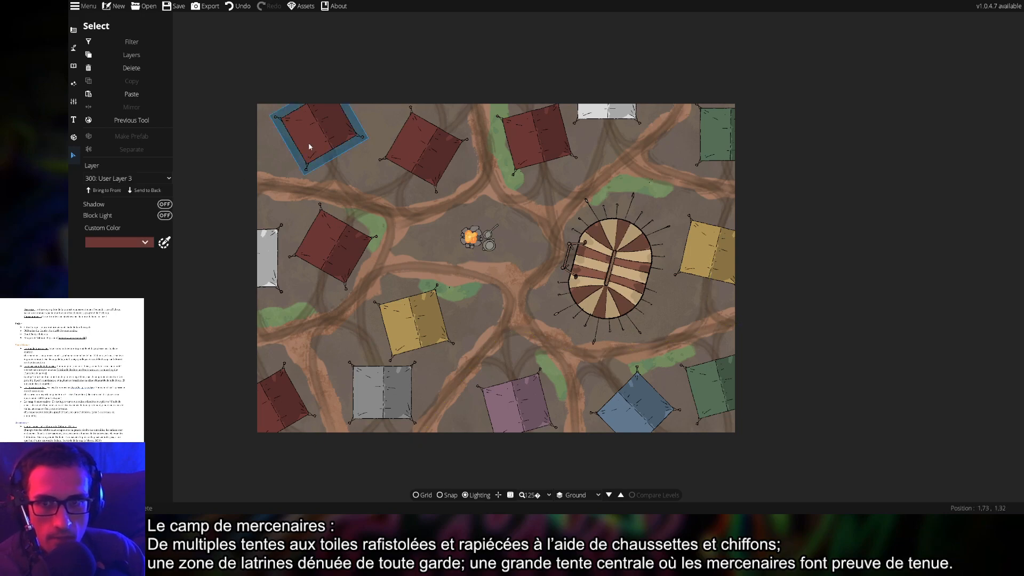
left_click(407, 171)
left_click(137, 245)
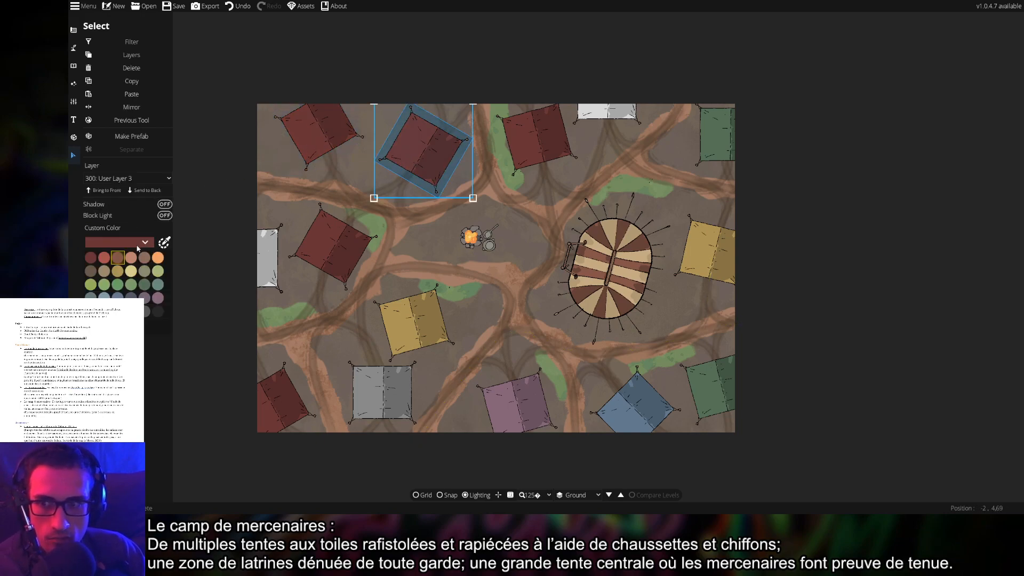
left_click(118, 297)
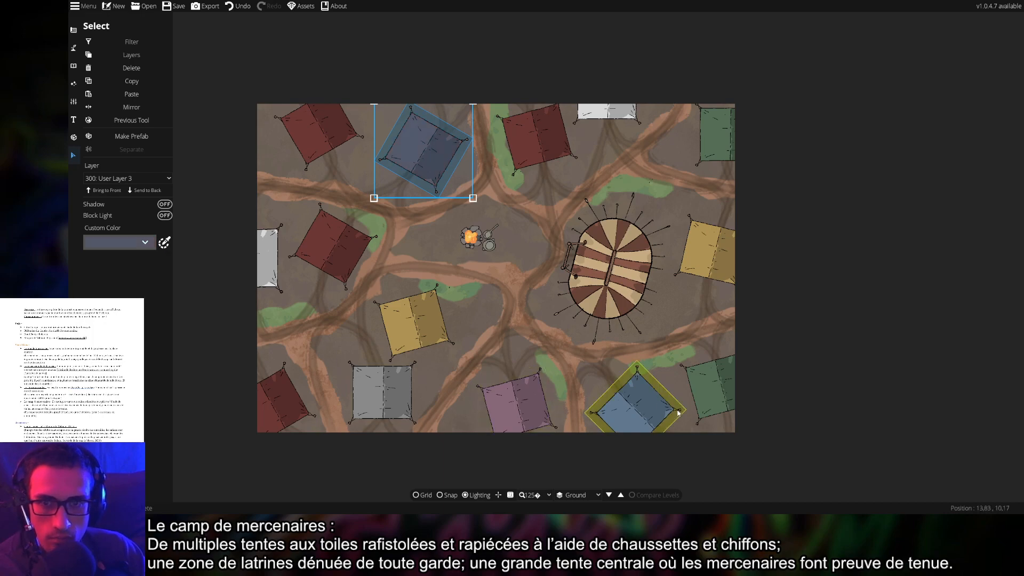
left_click(647, 408)
left_click(117, 242)
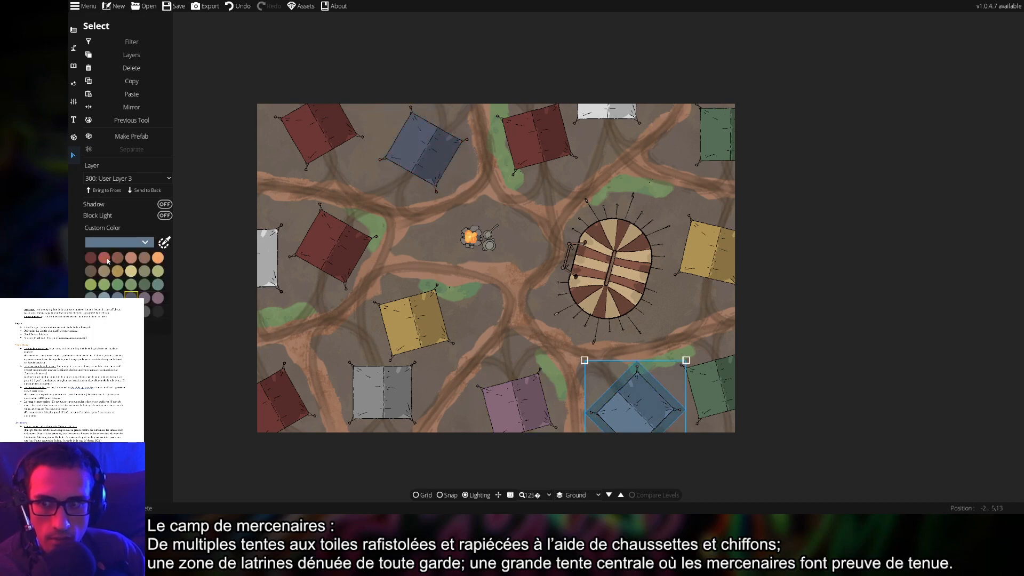
left_click(91, 258)
left_click(877, 372)
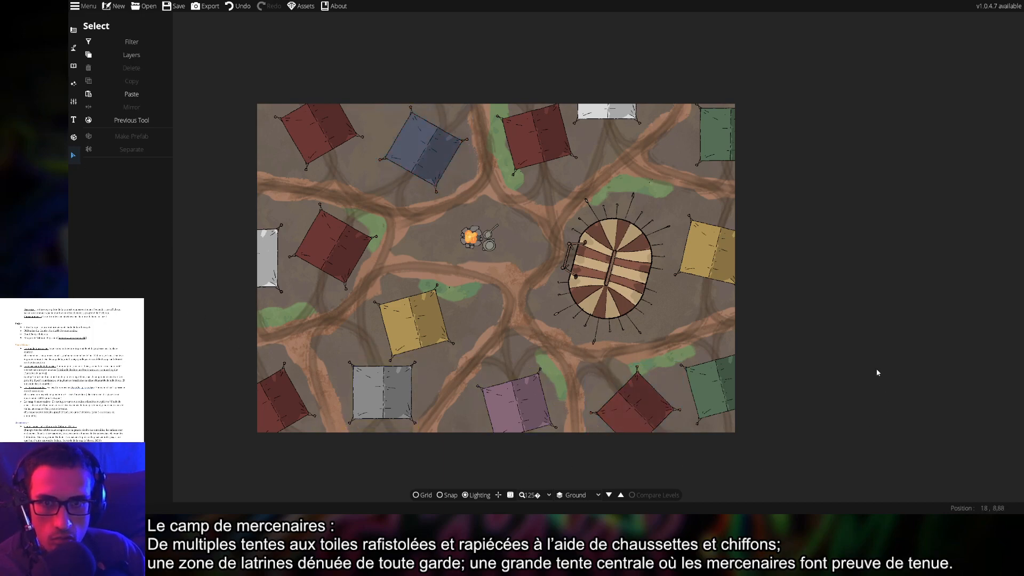
key("ctrl+s")
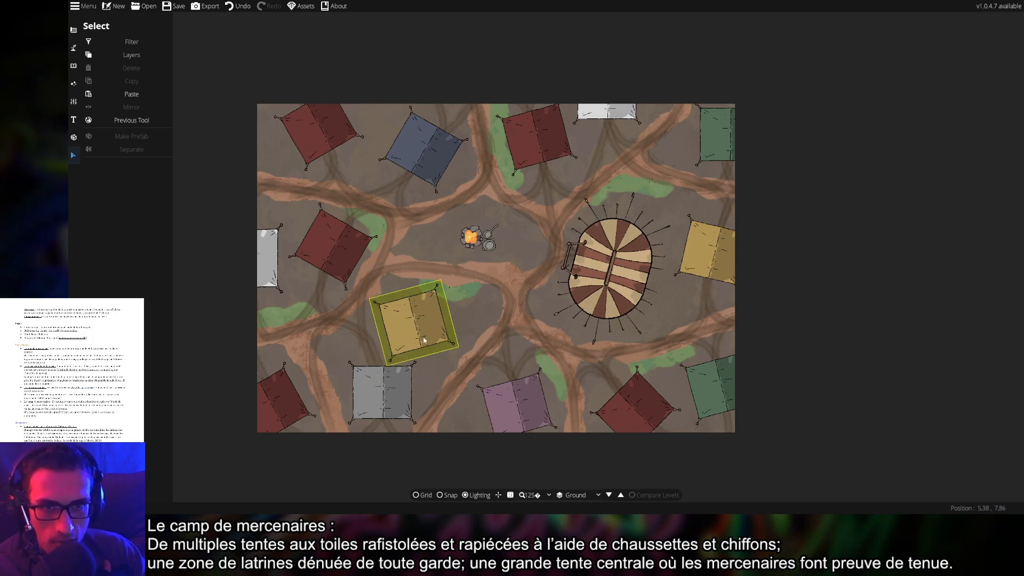
Switch back to the Path Tool so its options and Library panel appear
left_click(75, 66)
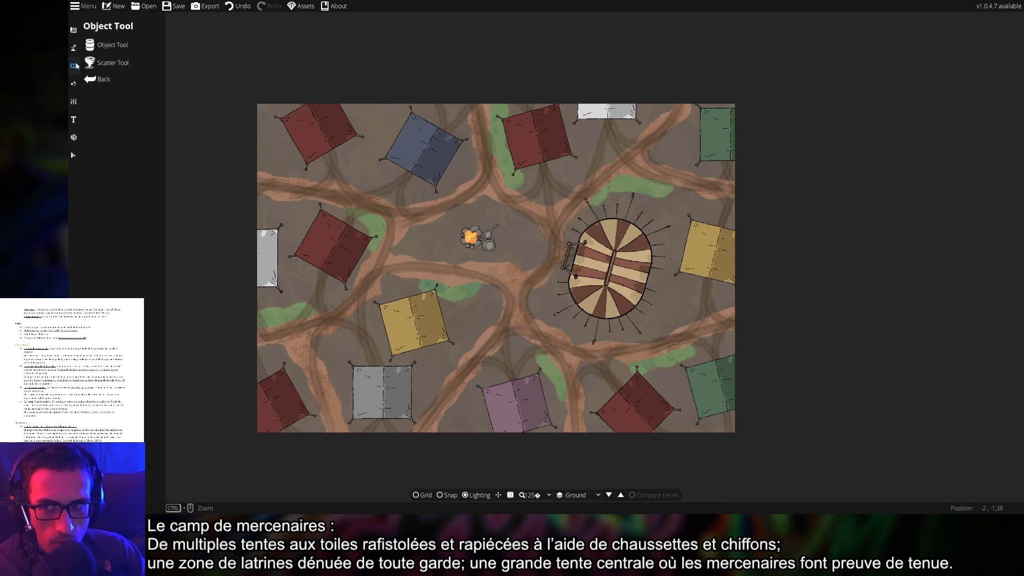
left_click(74, 47)
left_click(128, 99)
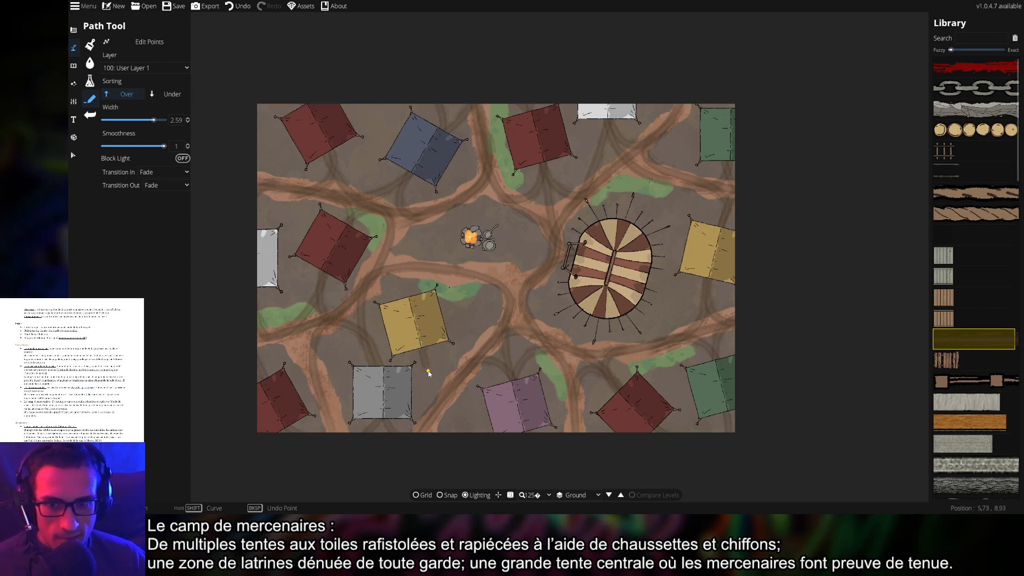
Draw a curved path from the map's bottom up toward the left of the central tent
left_click(429, 372)
key("shift")
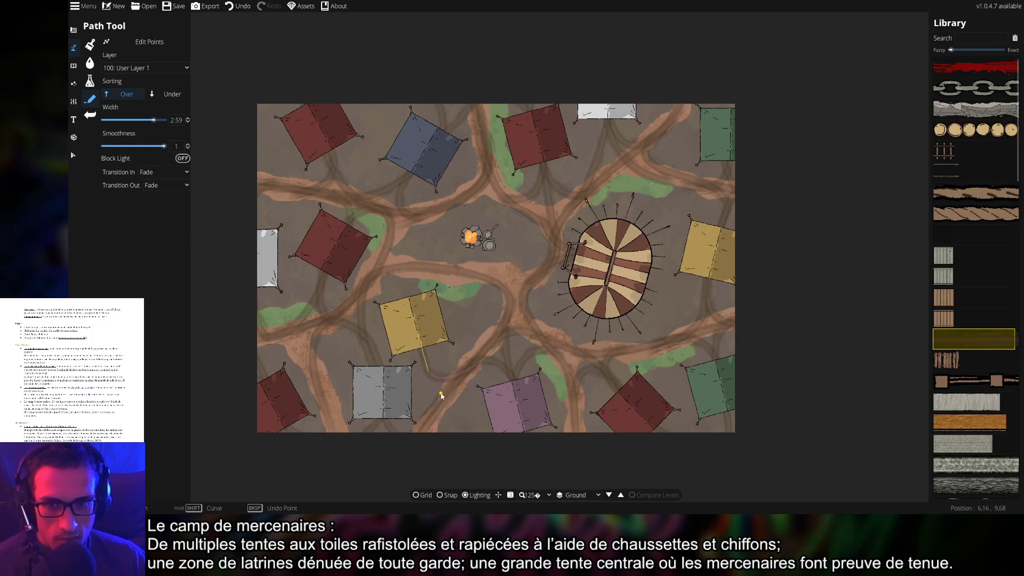
right_click(438, 403)
left_click(420, 446)
key("shift")
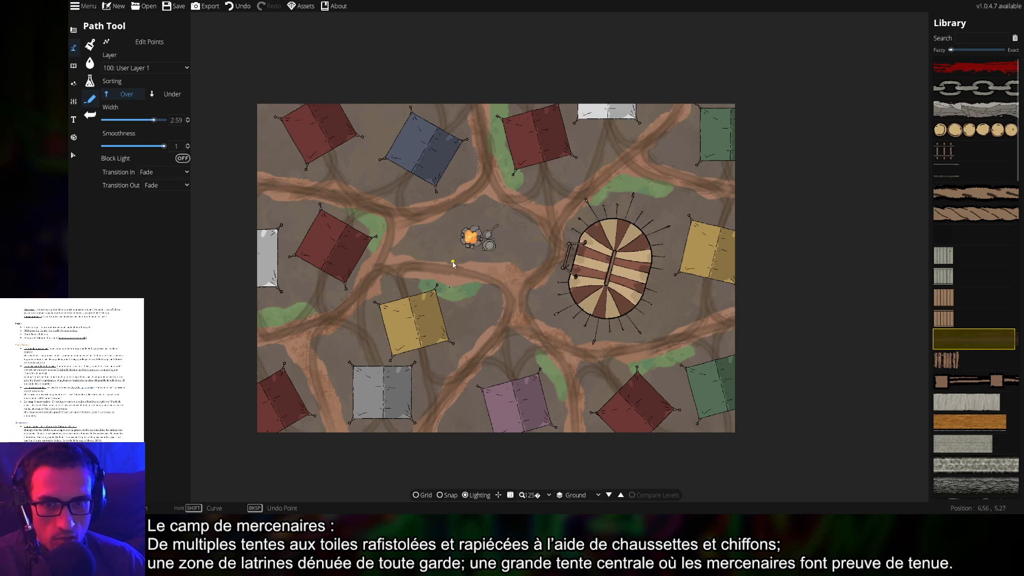
left_click(548, 273)
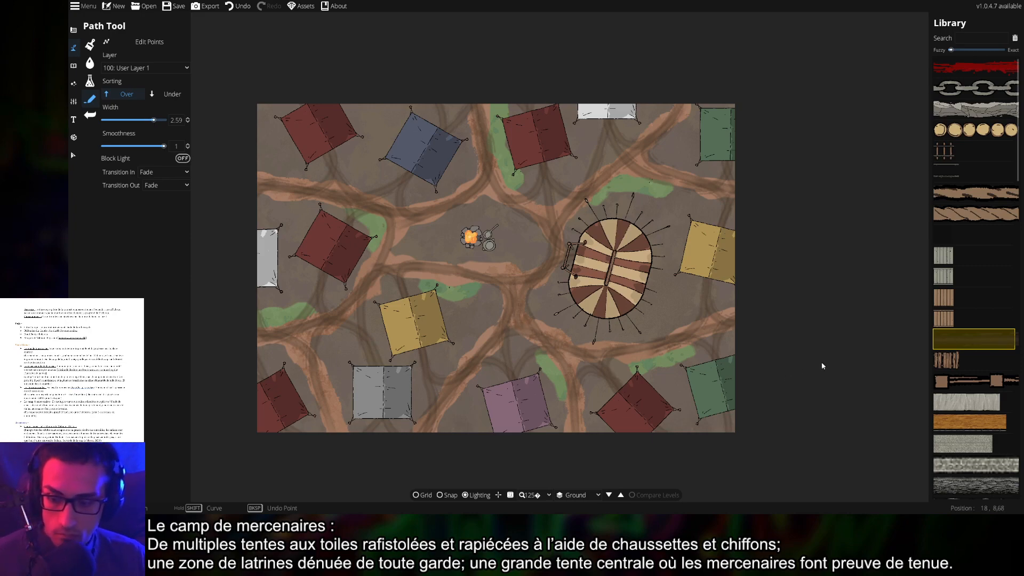
Undo the last path, save the map, and return to the Object Tool
key("ctrl+z")
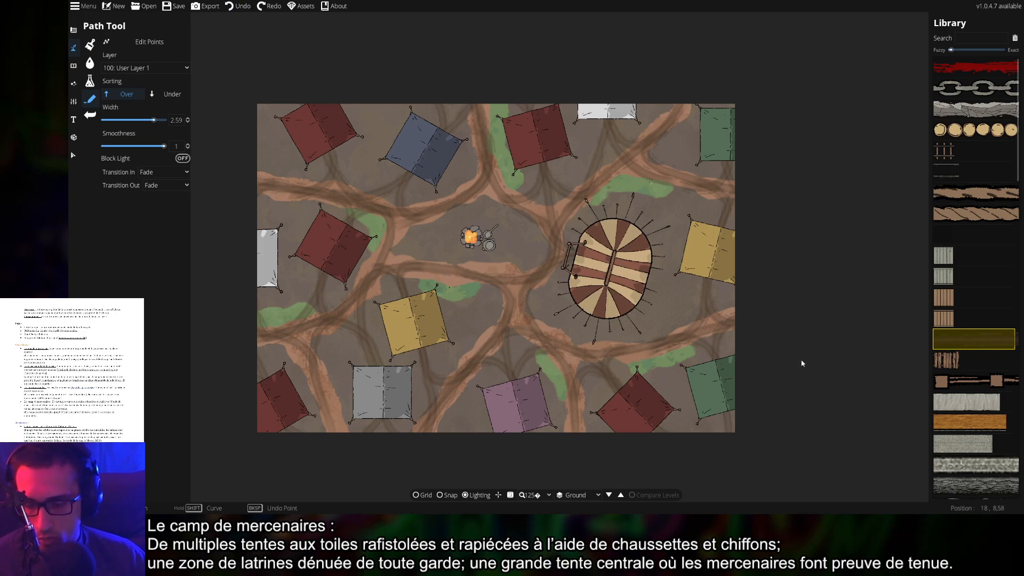
key("ctrl+s")
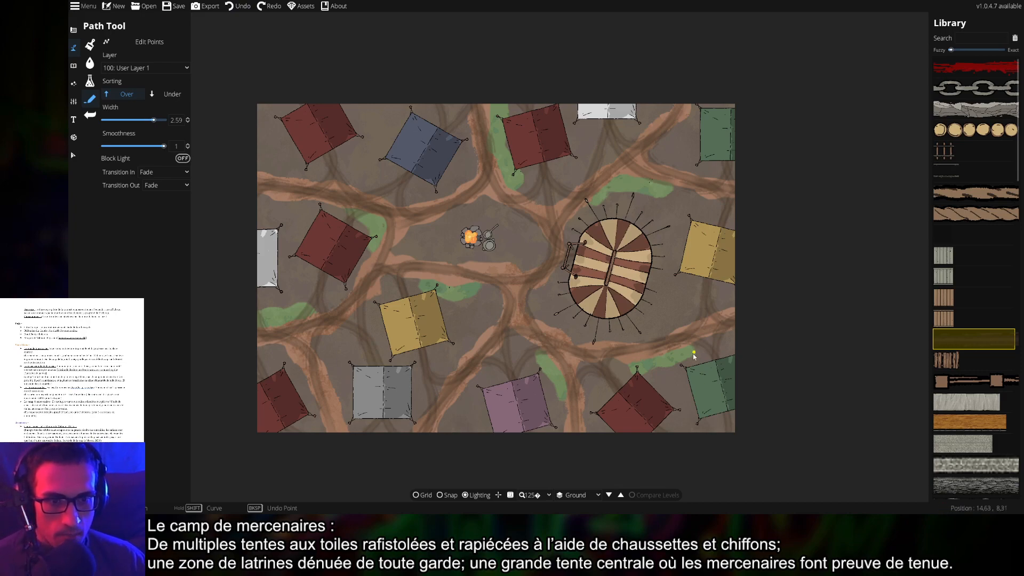
left_click_drag(706, 359, 696, 379)
left_click_drag(761, 363, 788, 337)
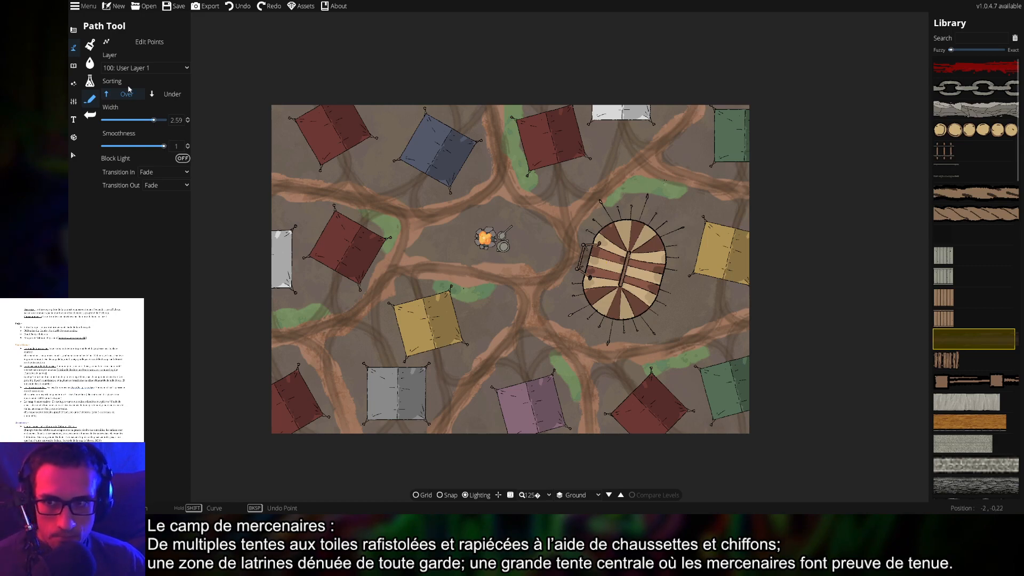
left_click(73, 65)
Move past the wagon wreckage to the furniture tag and pick the small wooden crate
left_click(99, 47)
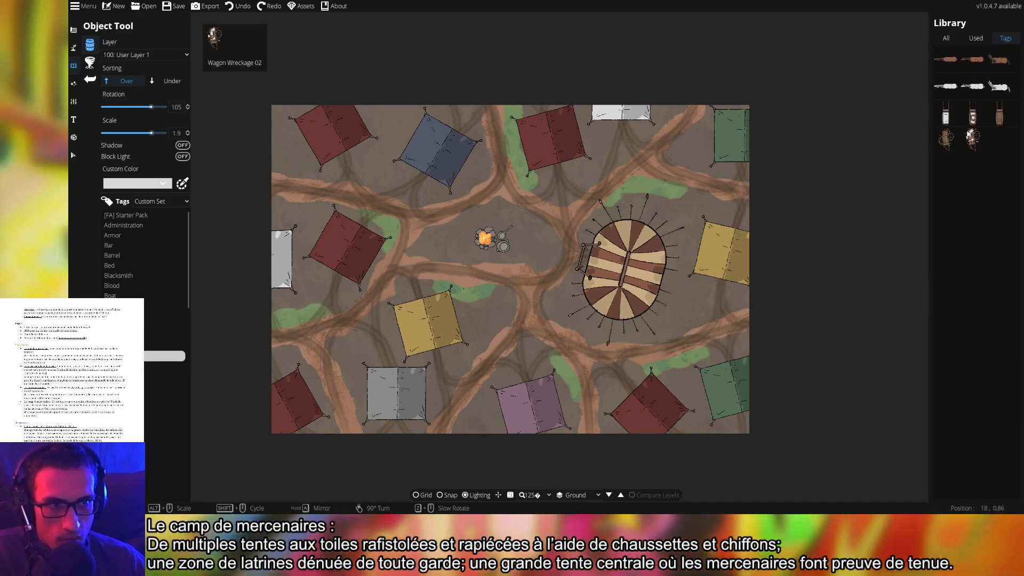
left_click(972, 140)
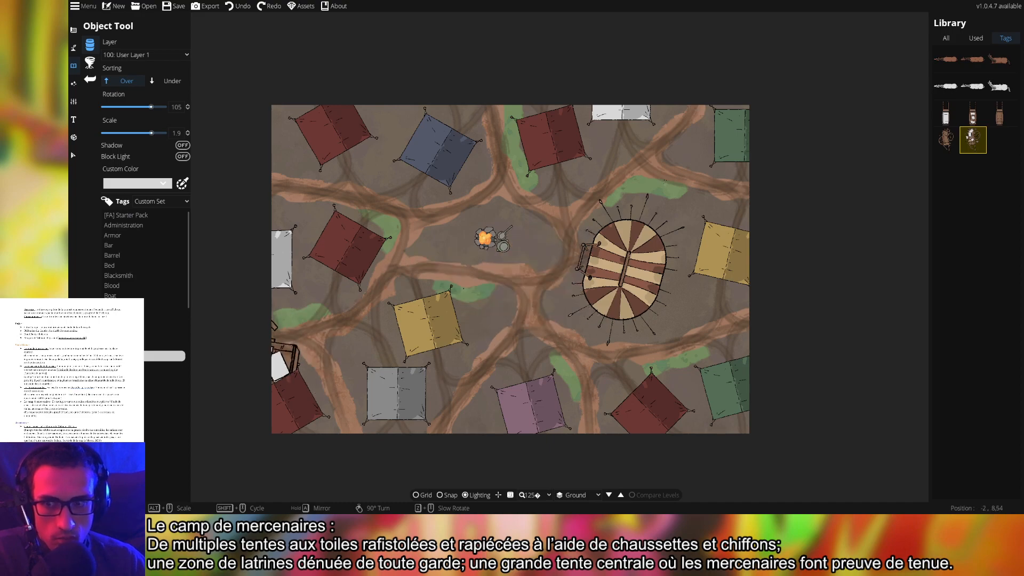
left_click(166, 366)
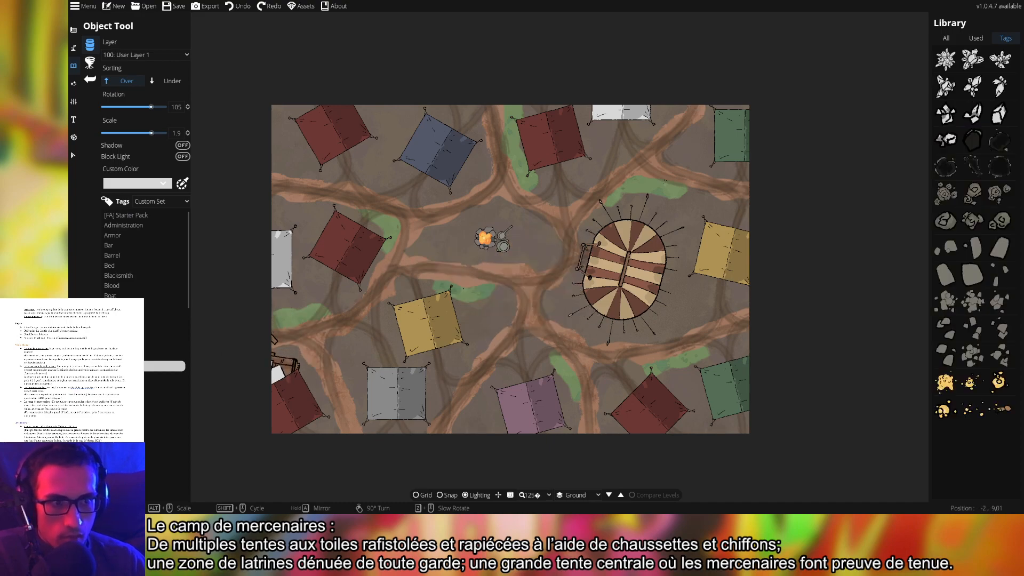
key("Down")
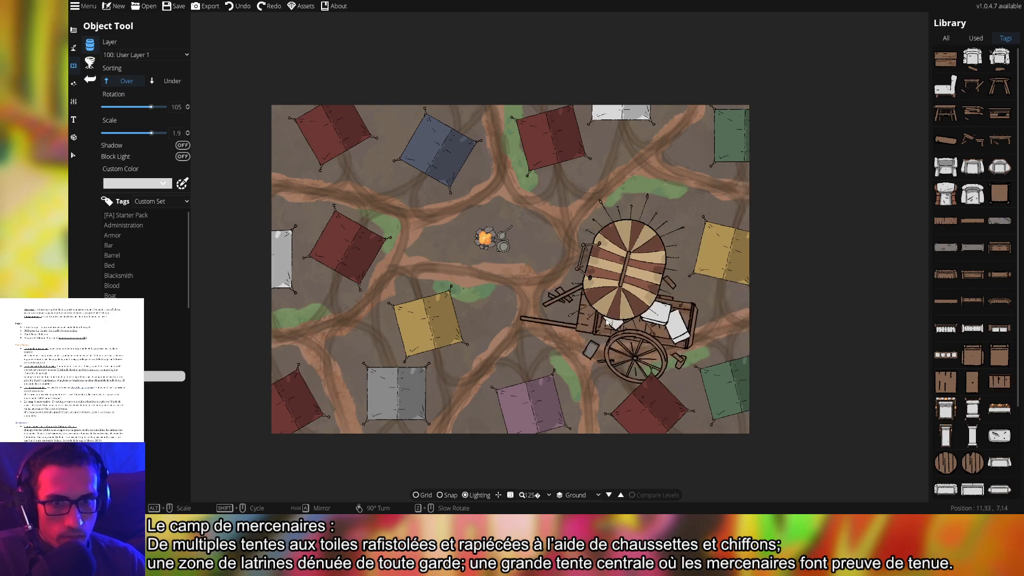
left_click(1000, 194)
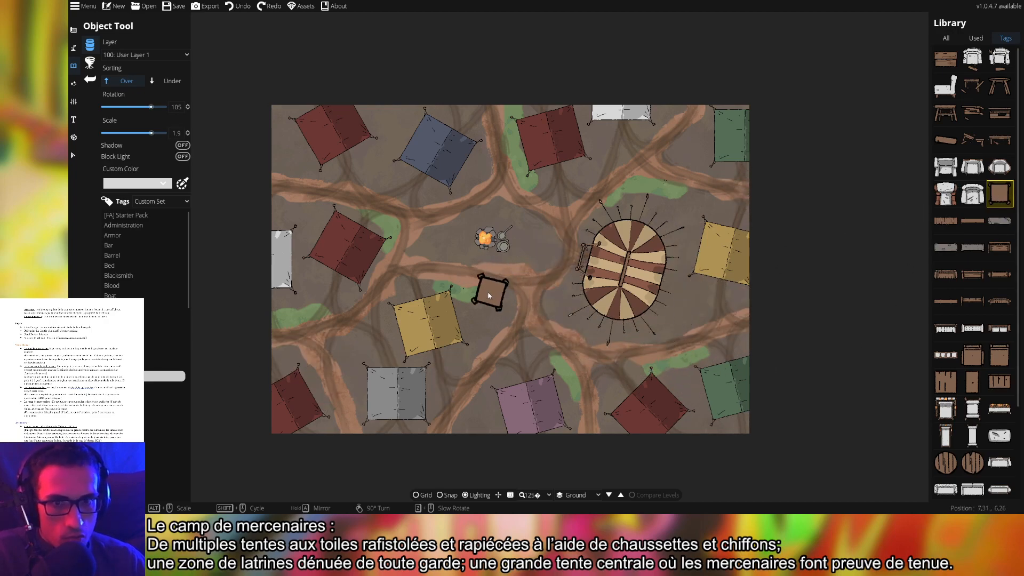
Shrink the crate to scale 0.9, frame the campfire, and set layer 200: User Layer 2
scroll(500, 274, "up", 3)
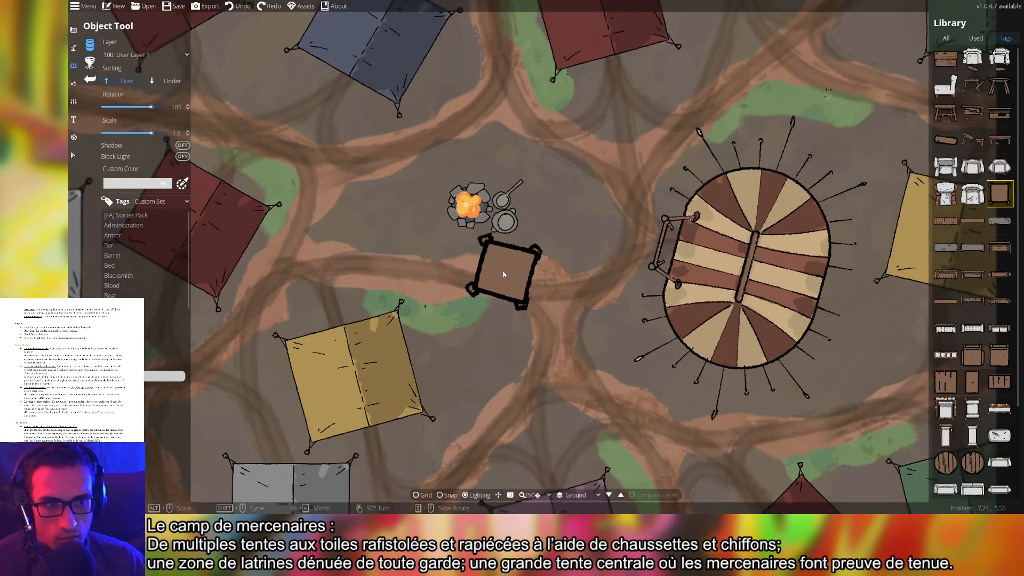
scroll(560, 246, "down", 2, "alt")
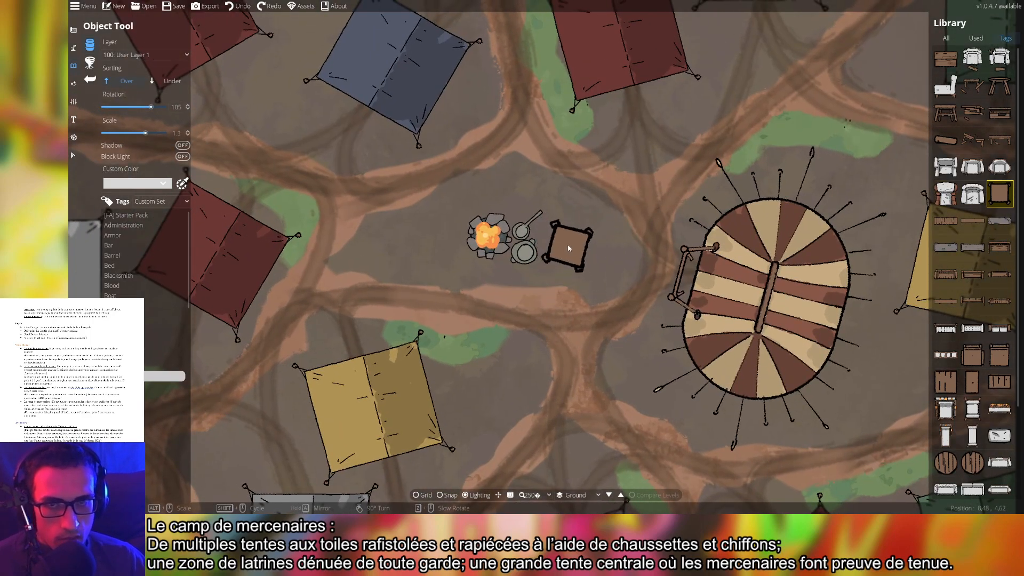
scroll(569, 246, "down", 2, "alt")
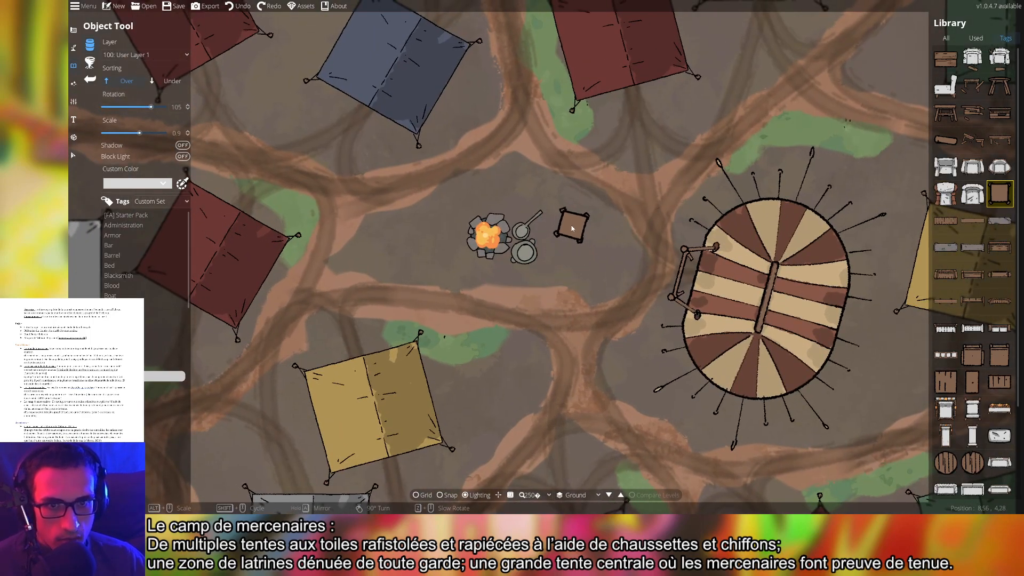
left_click_drag(571, 225, 607, 305)
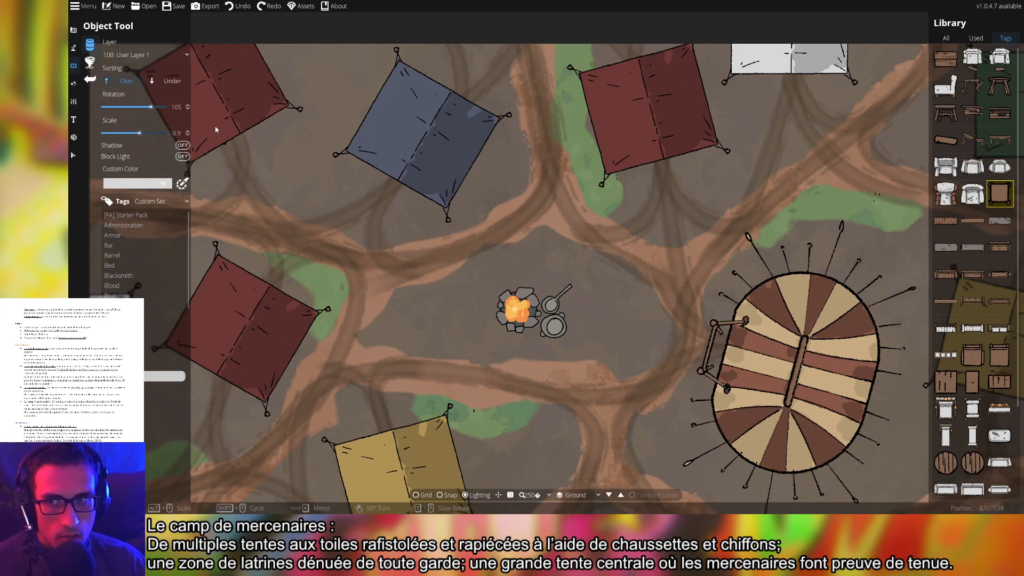
left_click(138, 55)
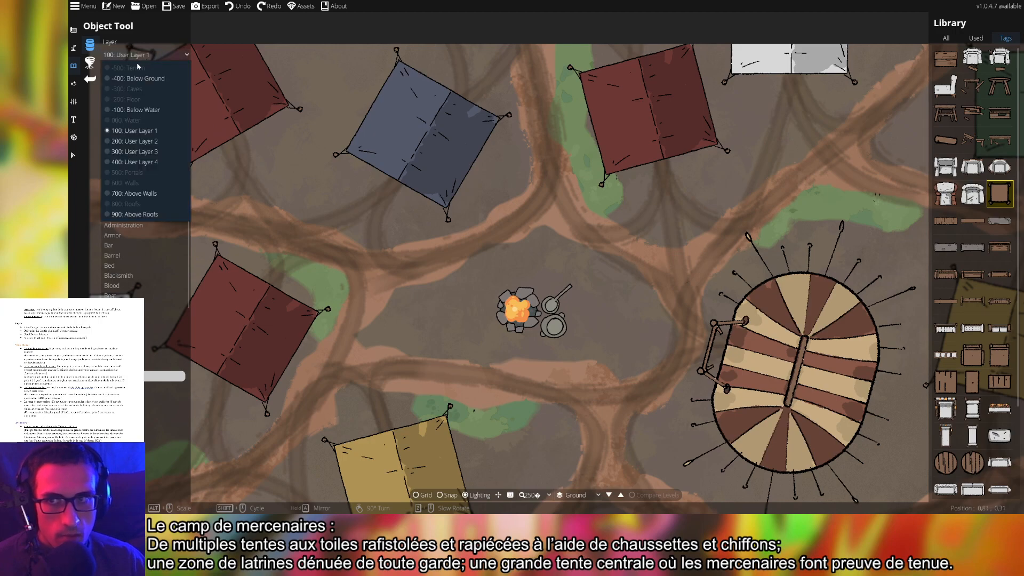
left_click(142, 142)
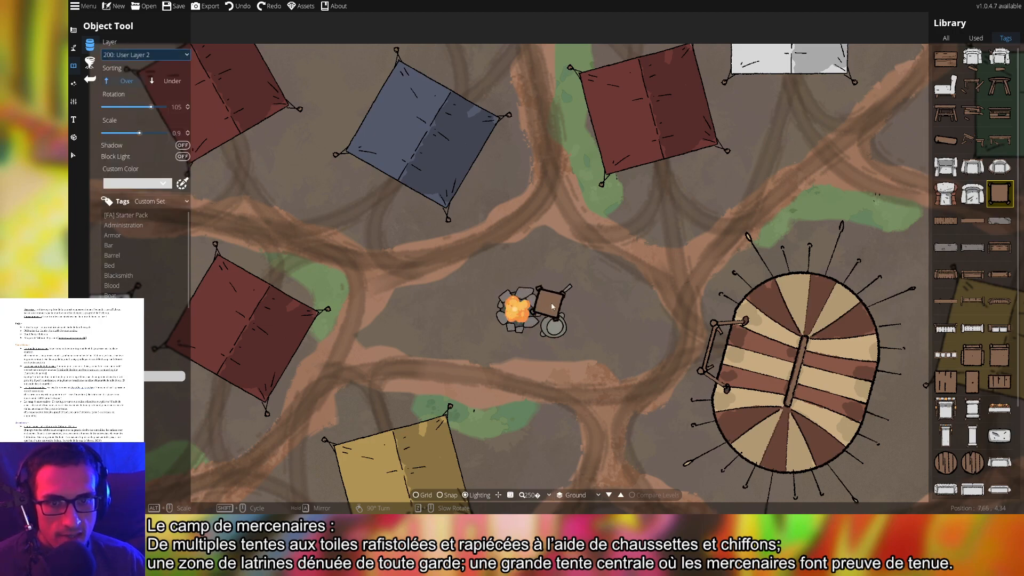
Place variously rotated crates right, above, left, below-left and below-right of the campfire
scroll(610, 308, "up", 2)
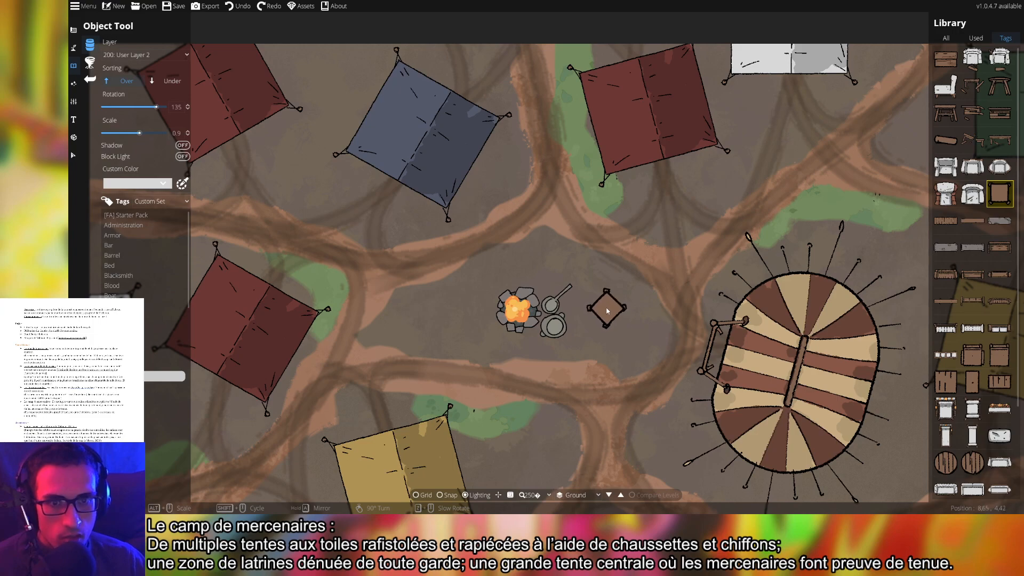
left_click(613, 309)
scroll(555, 261, "up", 4)
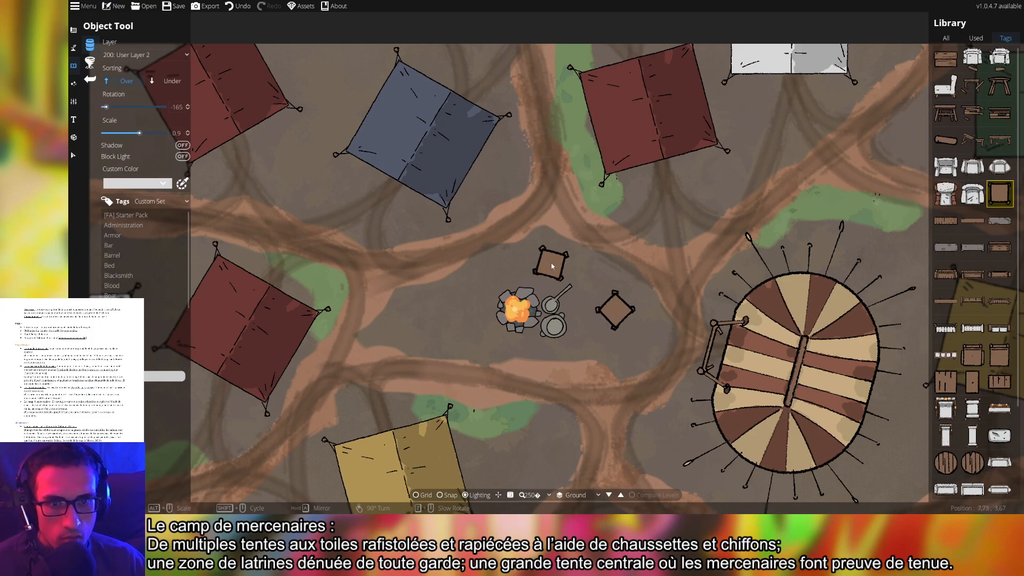
left_click(552, 264)
scroll(467, 288, "down", 2)
left_click(463, 298)
scroll(453, 333, "down", 2)
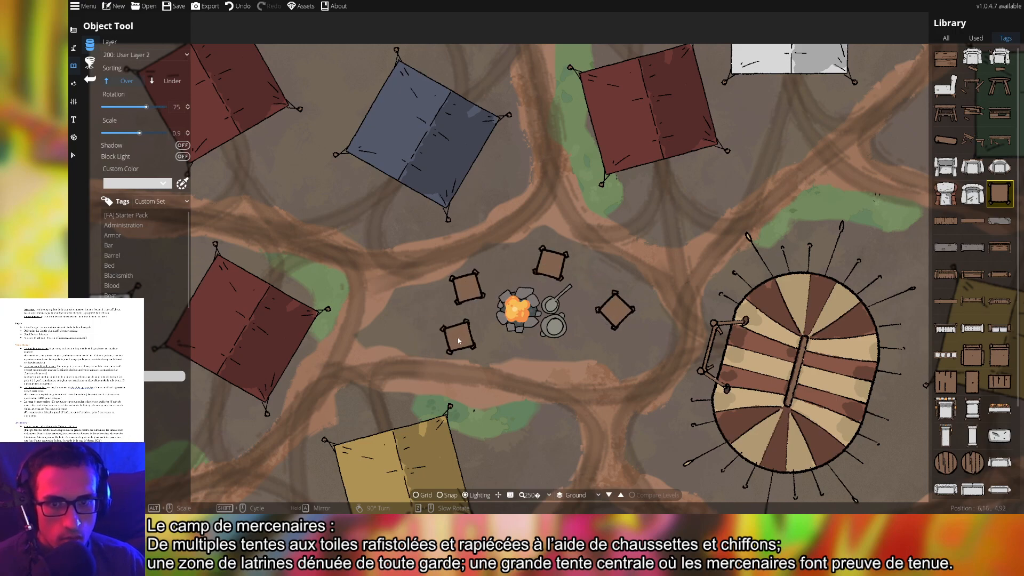
left_click(452, 337)
scroll(603, 352, "up", 2)
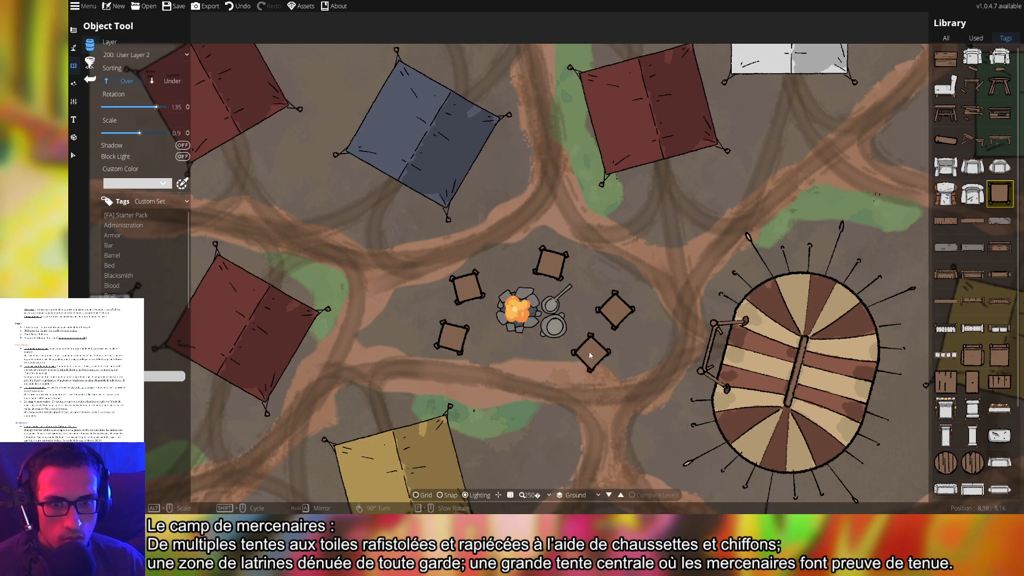
left_click(576, 360)
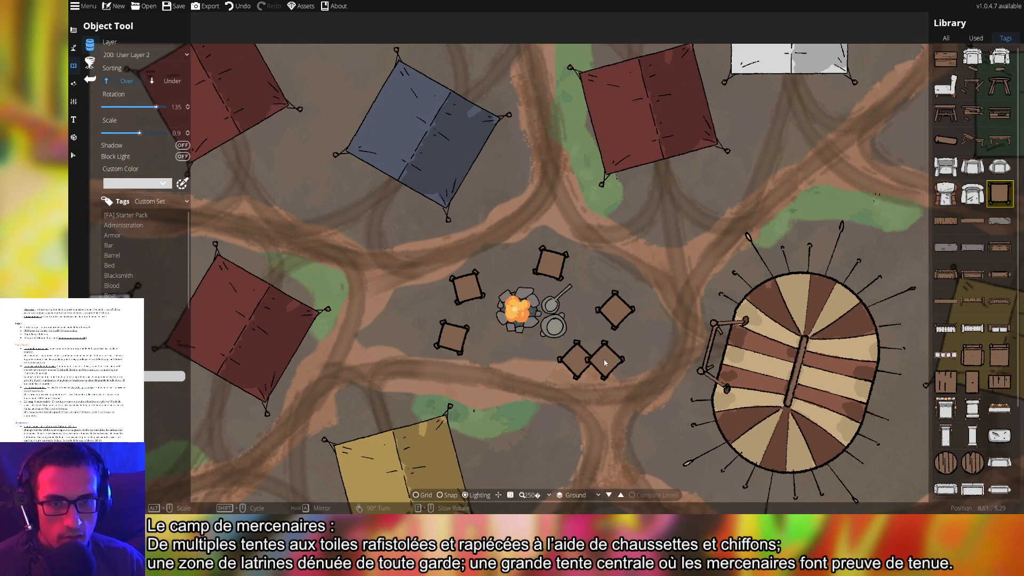
scroll(631, 335, "down", 5)
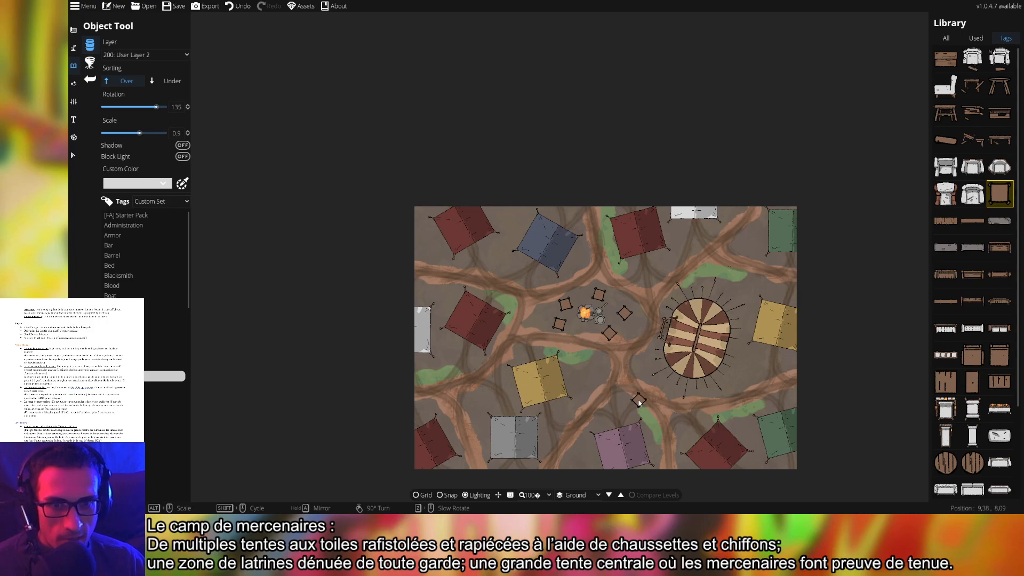
Place wooden crates beside the purple, red, blue and green tents
scroll(577, 379, "up", 2)
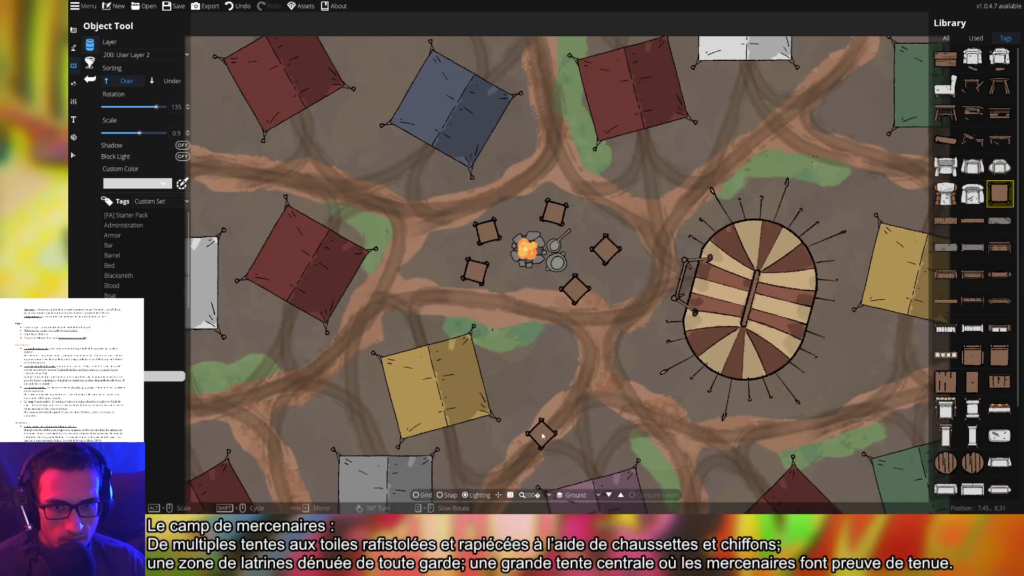
left_click_drag(541, 434, 631, 258)
left_click(619, 363)
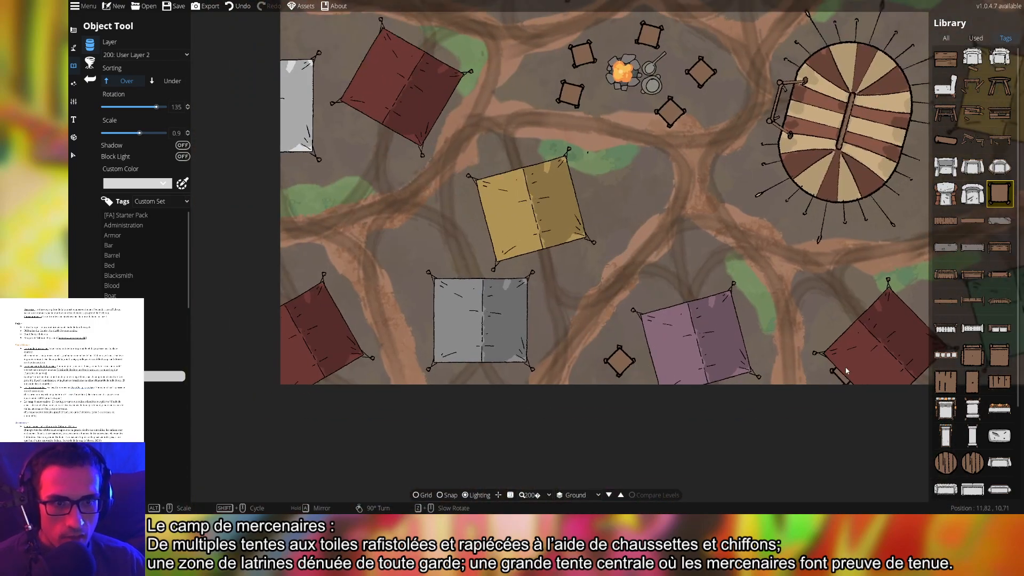
left_click_drag(846, 370, 507, 383)
scroll(597, 331, "down", 4)
left_click(600, 322)
left_click_drag(298, 242, 750, 290)
left_click_drag(612, 187, 640, 377)
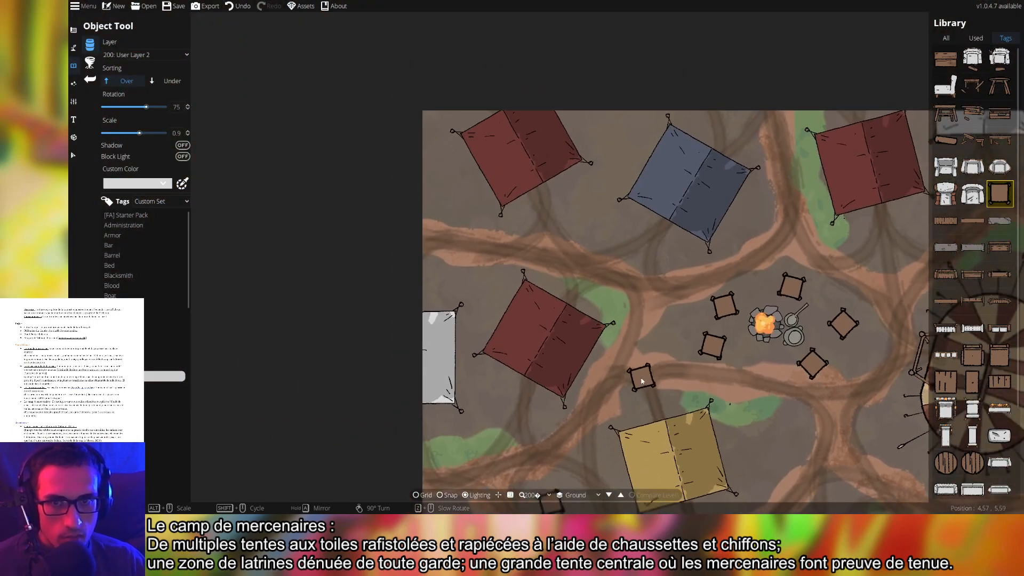
scroll(474, 221, "up", 6)
left_click(451, 182)
left_click_drag(713, 216, 400, 224)
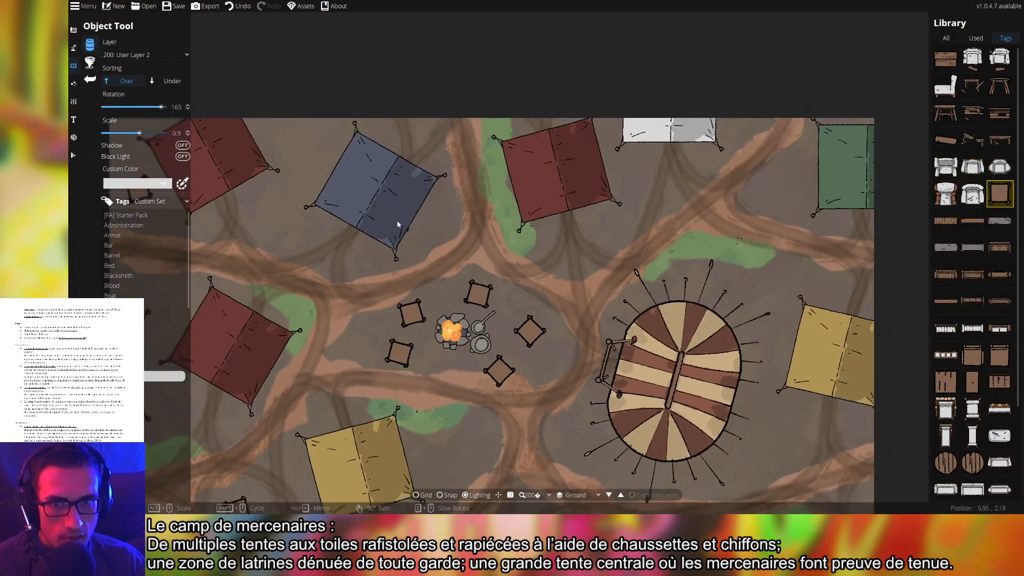
scroll(314, 143, "up", 5)
left_click(312, 142)
left_click_drag(682, 222, 512, 232)
scroll(599, 203, "up", 3)
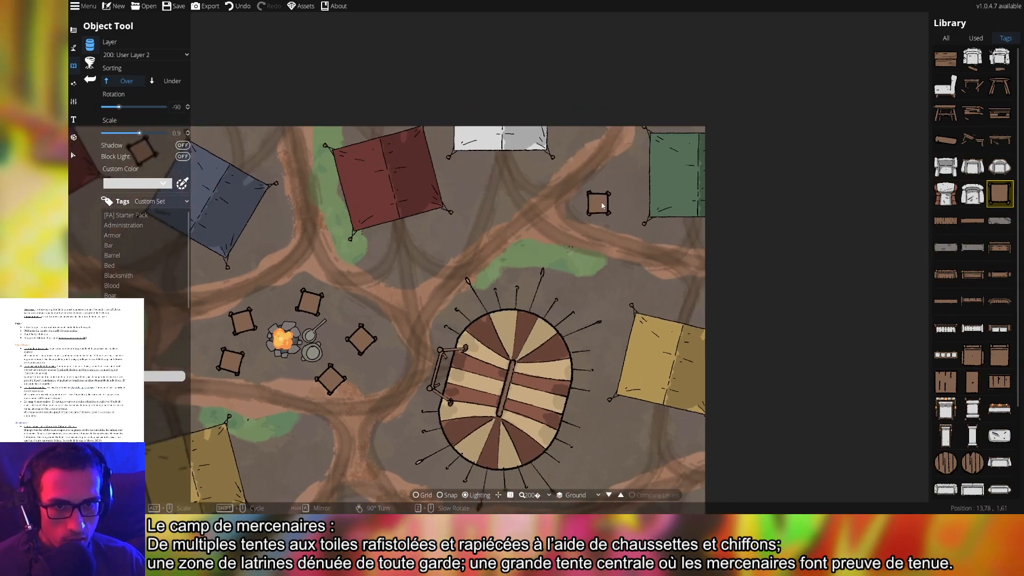
left_click(619, 198)
Select and delete the red tent at the top-left of the camp
left_click_drag(620, 281, 610, 235)
left_click_drag(560, 314, 729, 153)
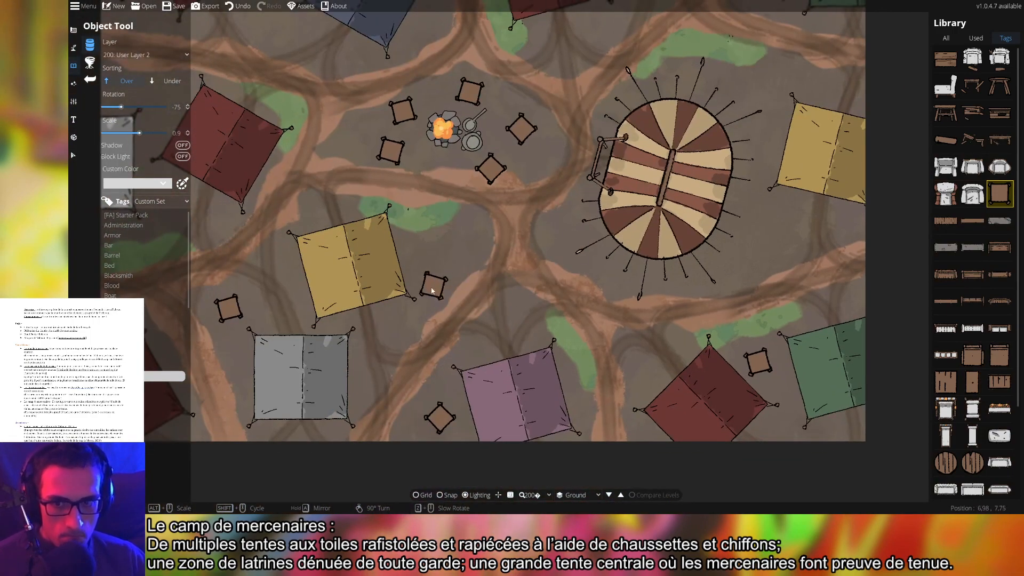
left_click_drag(436, 289, 785, 266)
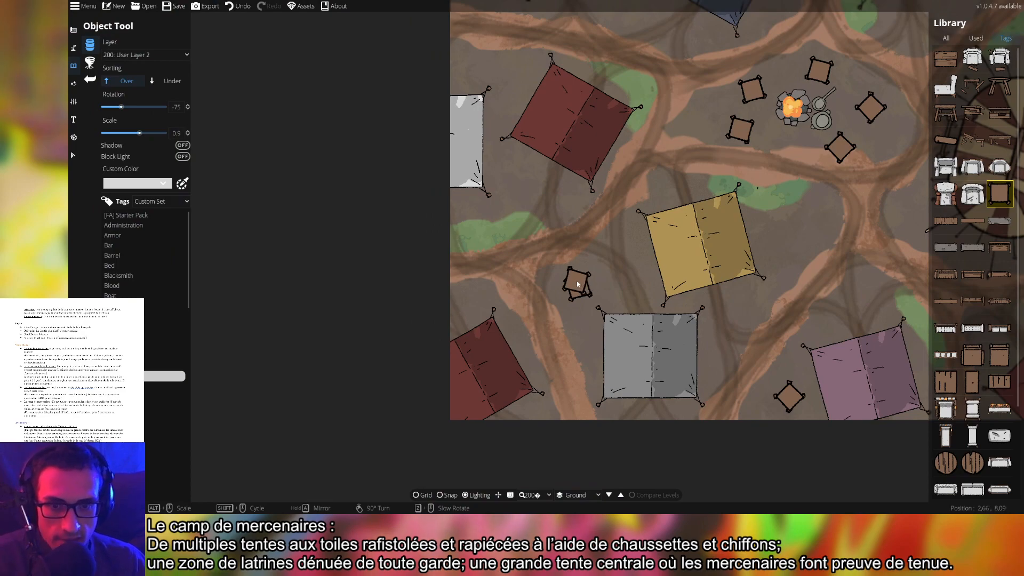
left_click_drag(604, 265, 403, 296)
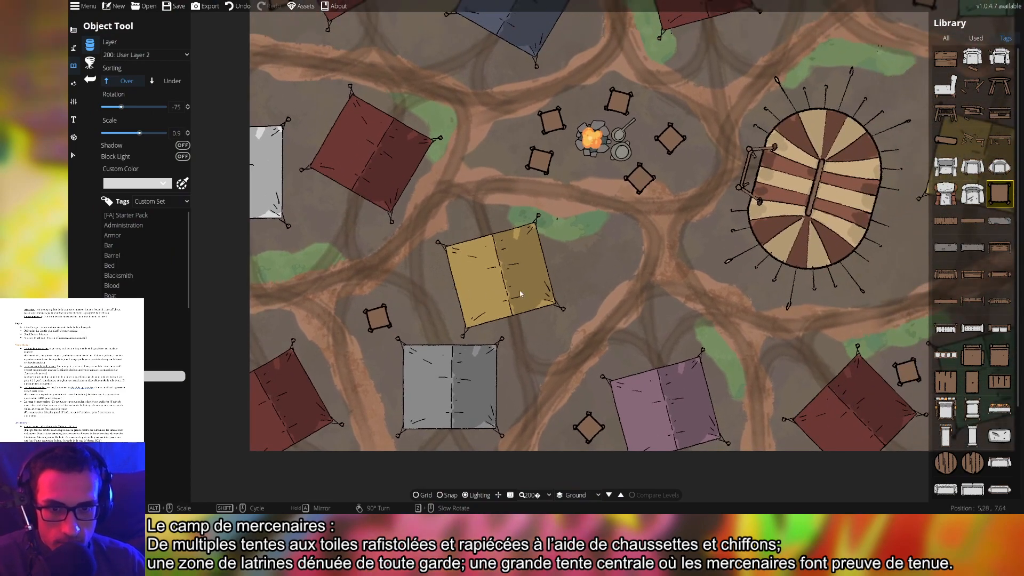
left_click_drag(629, 282, 330, 285)
left_click_drag(456, 259, 448, 325)
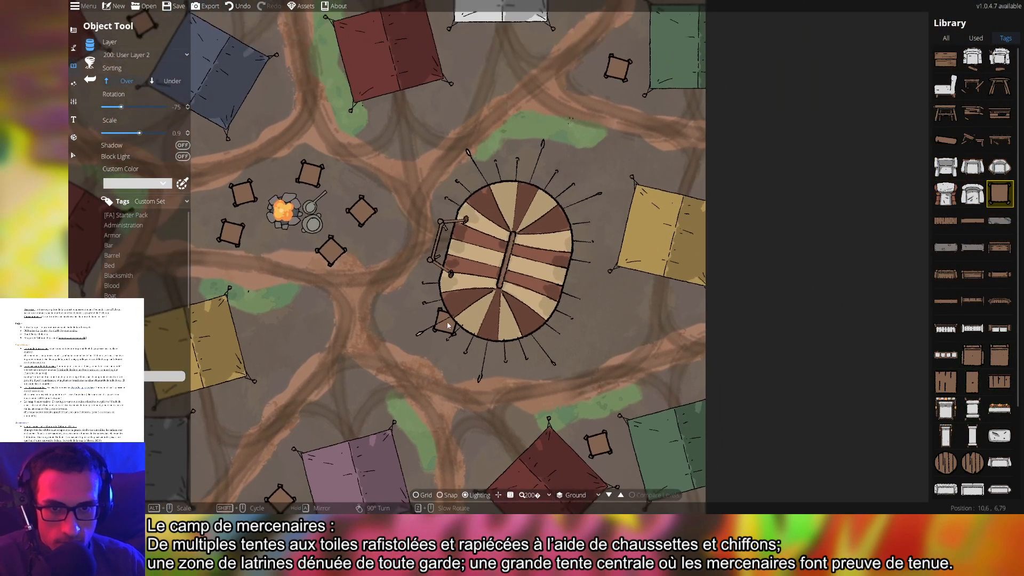
left_click_drag(406, 234, 656, 331)
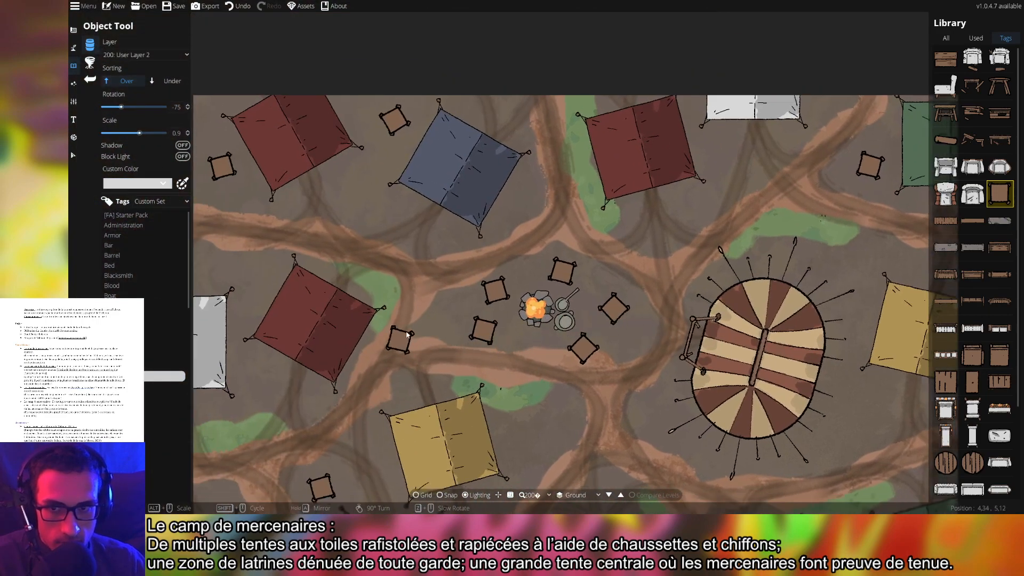
left_click_drag(407, 335, 560, 140)
left_click_drag(513, 211, 605, 388)
left_click_drag(542, 82, 474, 135)
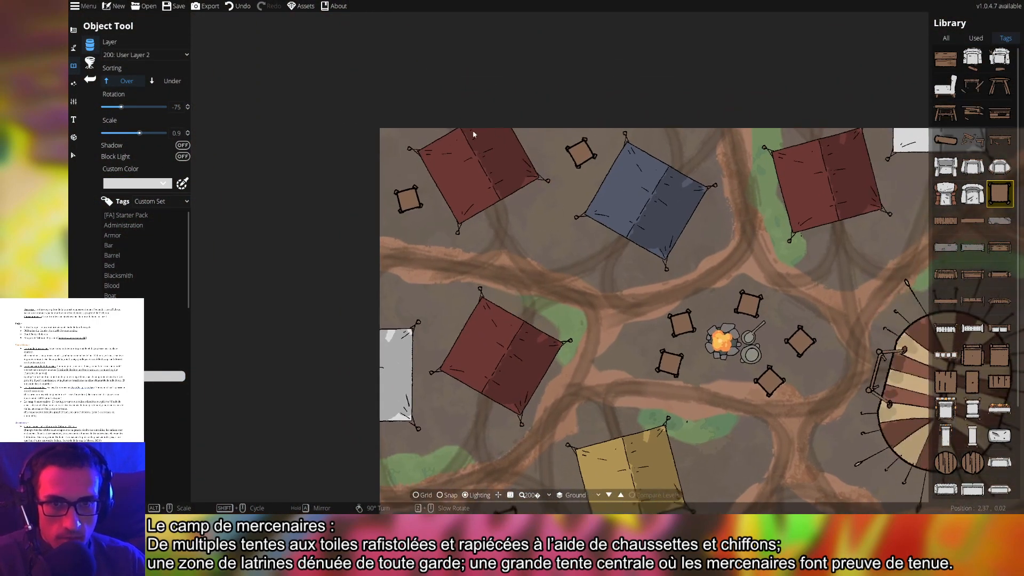
left_click(73, 155)
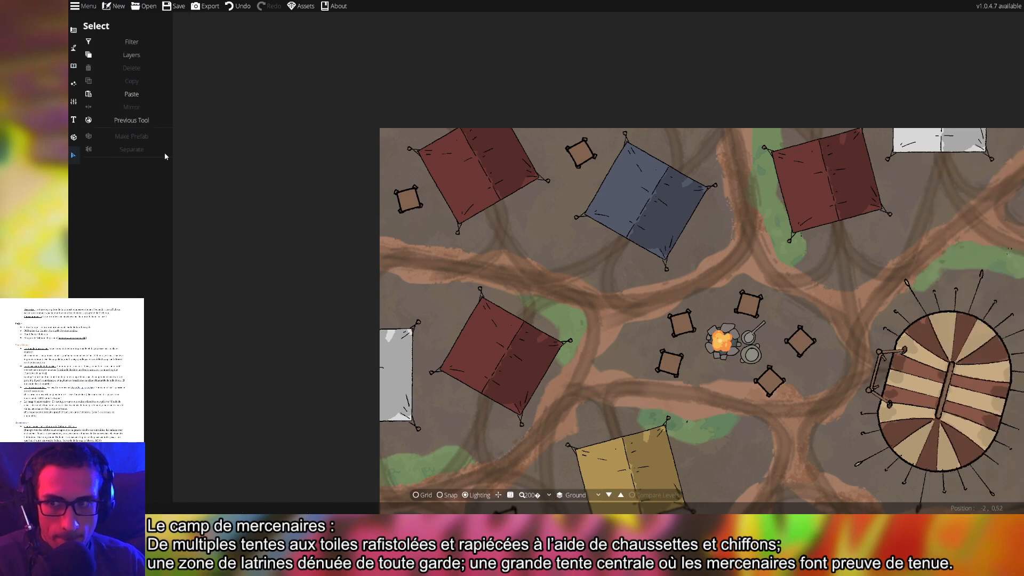
left_click(502, 205)
key("Delete")
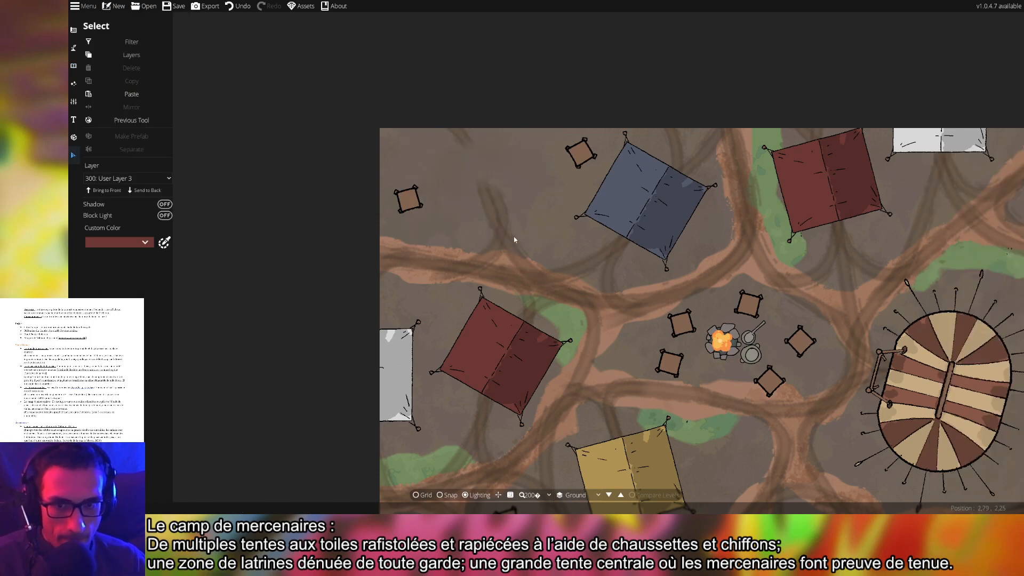
Move the upper-left crate next to the yellow tent and the stool beside the striped tent
left_click(409, 204)
key("Down")
key("Right")
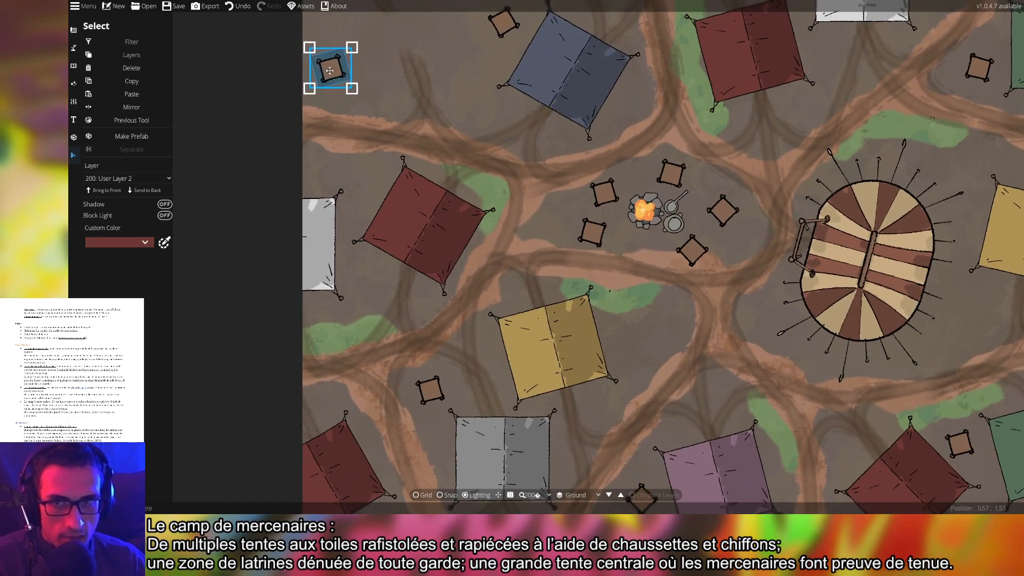
left_click_drag(330, 70, 638, 334)
left_click_drag(726, 256, 682, 314)
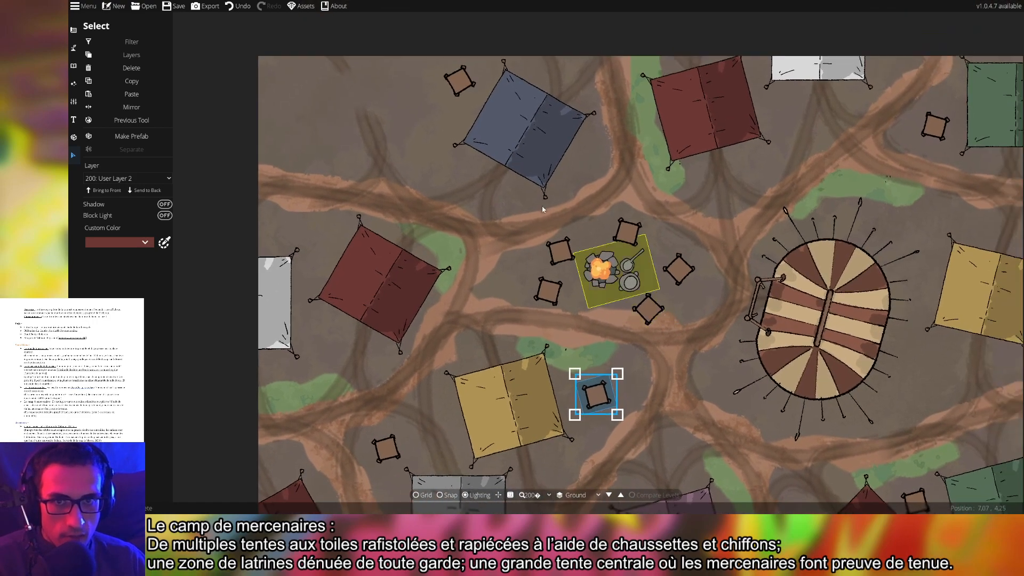
left_click_drag(452, 84, 927, 372)
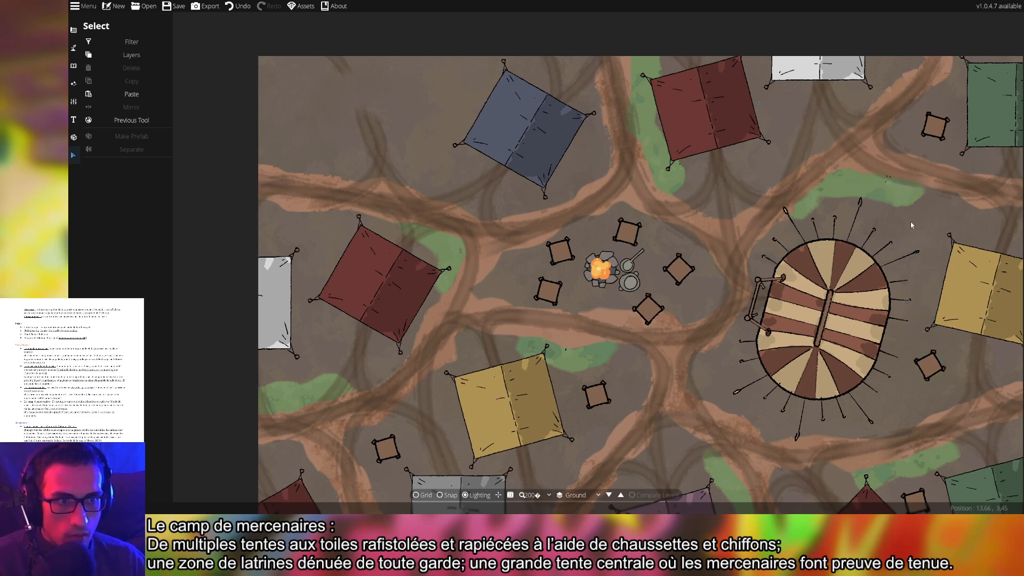
left_click_drag(474, 205, 515, 215)
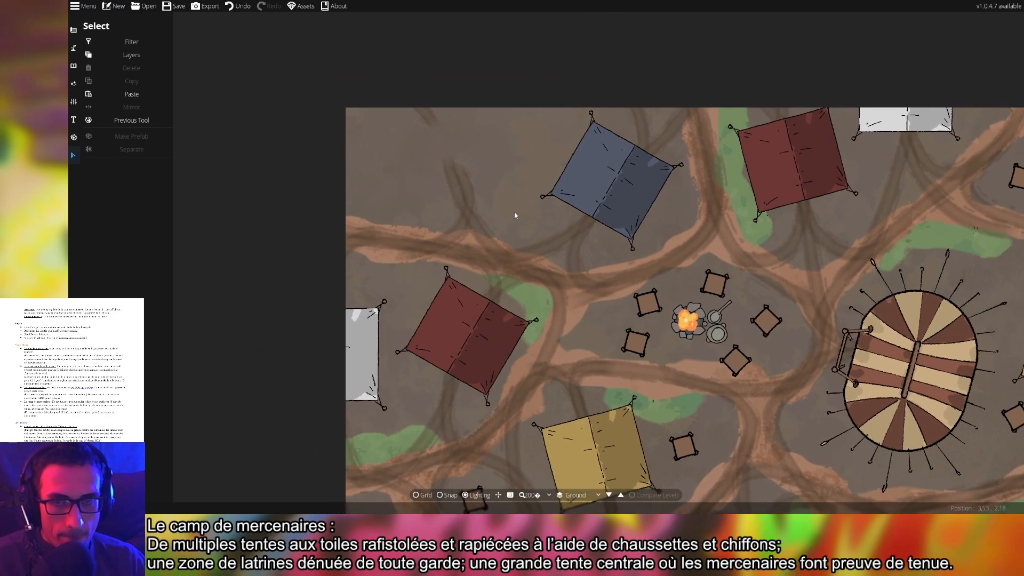
Delete the stray yellow dotted curve
left_click(423, 116)
key("Delete")
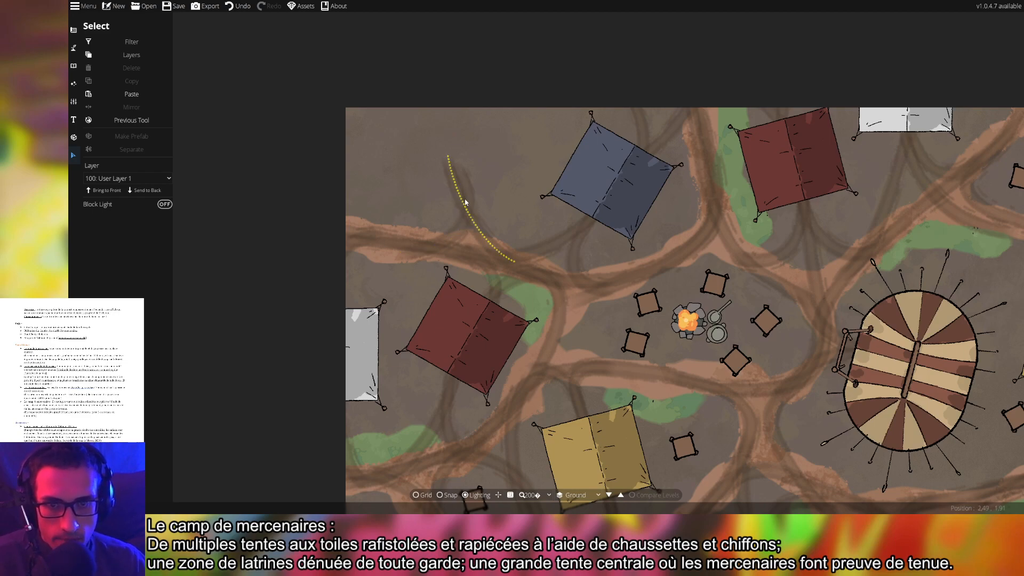
left_click(74, 66)
Choose the Wooden Fence style in the Path Tool library
left_click(73, 47)
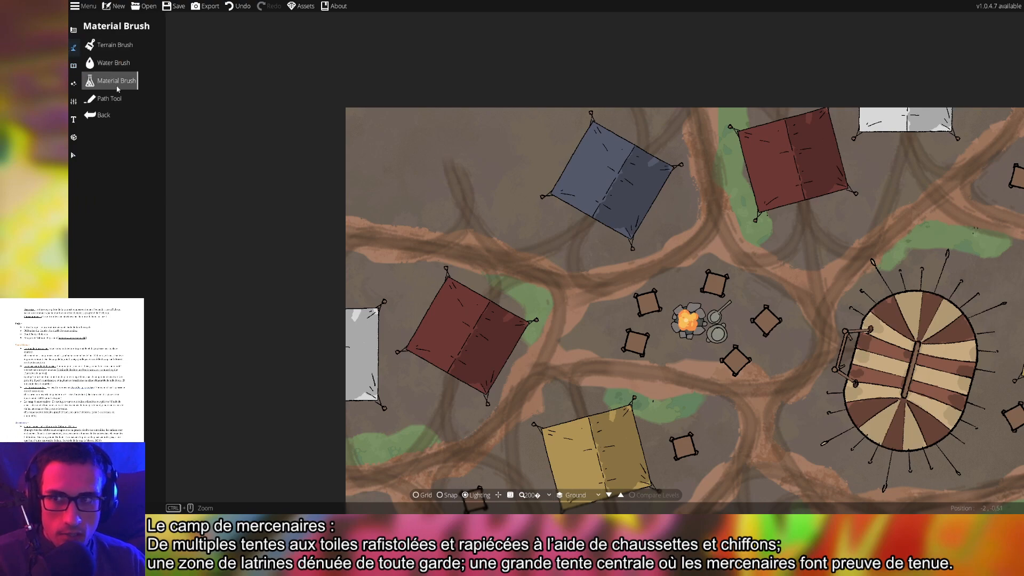
left_click(109, 99)
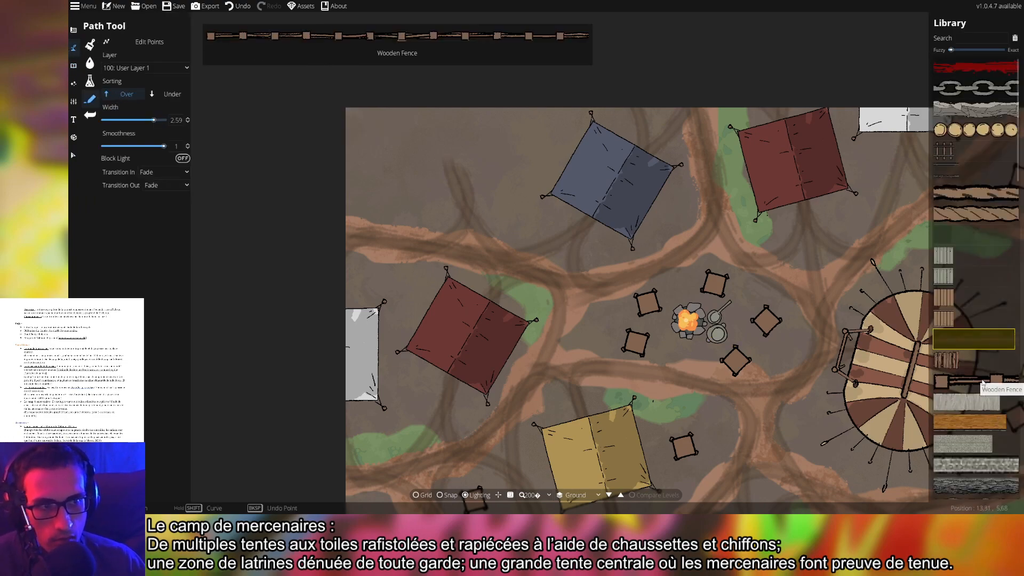
scroll(983, 383, "down", 5)
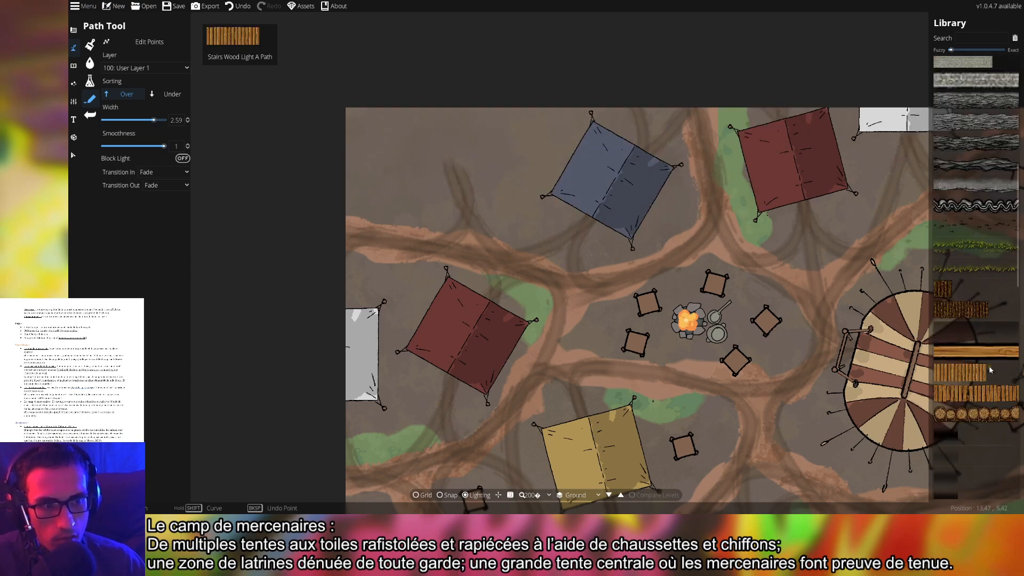
scroll(989, 370, "down", 8)
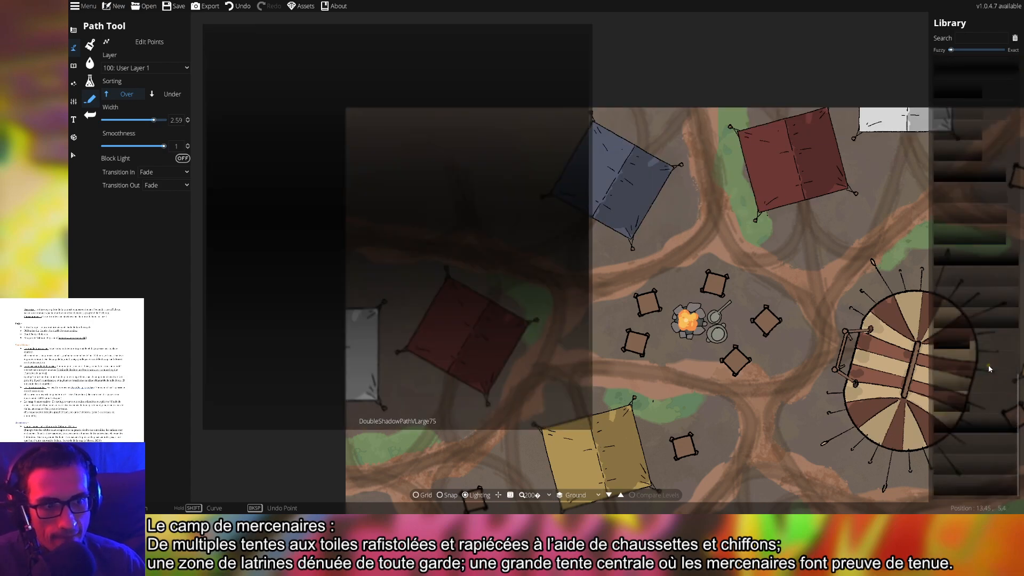
scroll(990, 368, "up", 6)
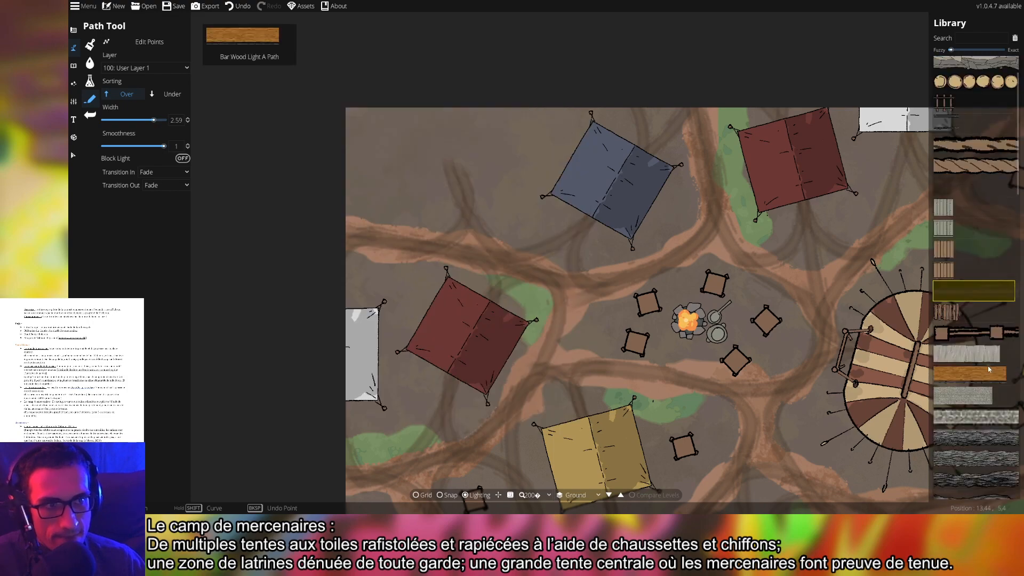
scroll(987, 366, "up", 2)
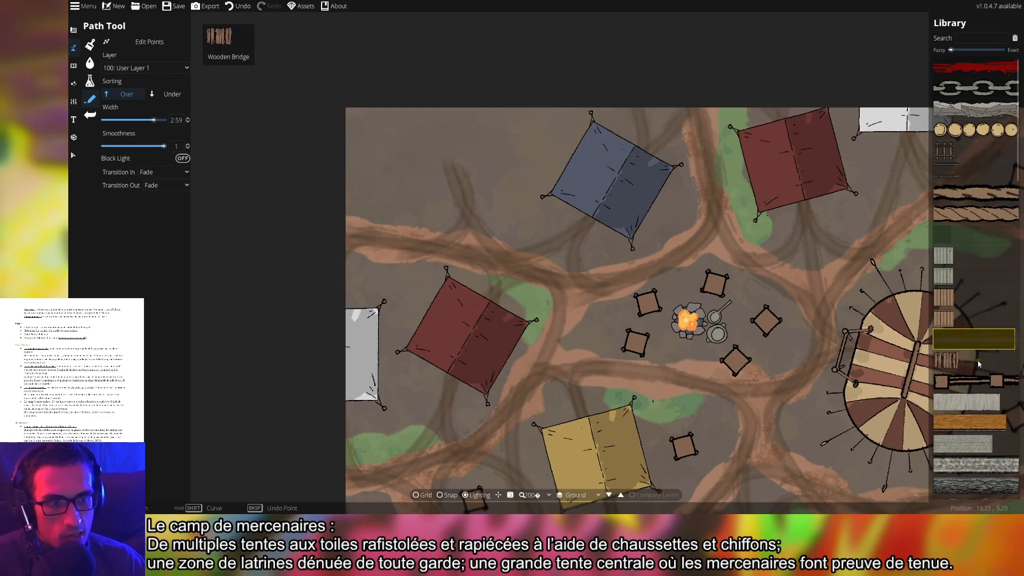
left_click(978, 380)
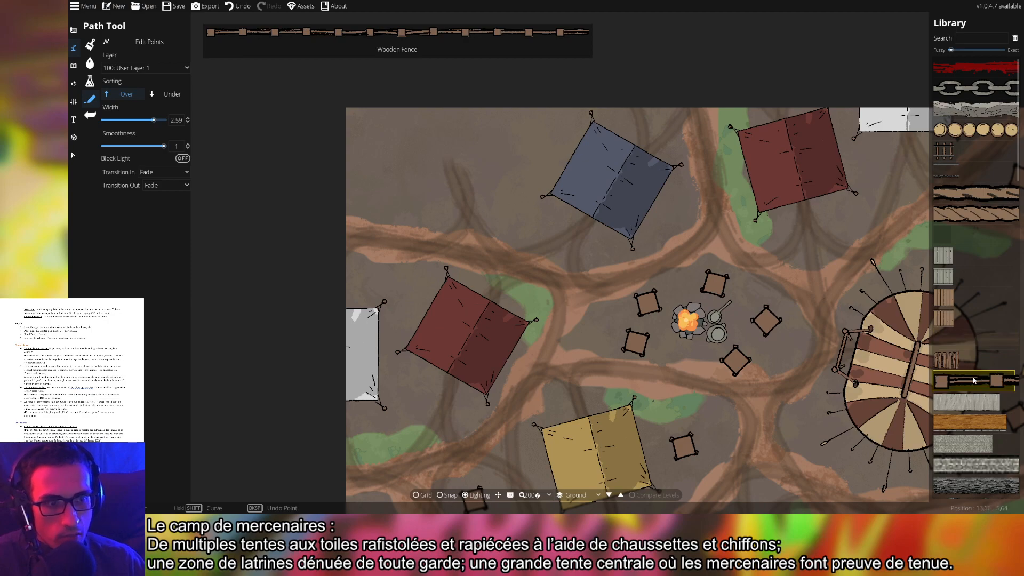
left_click(487, 195)
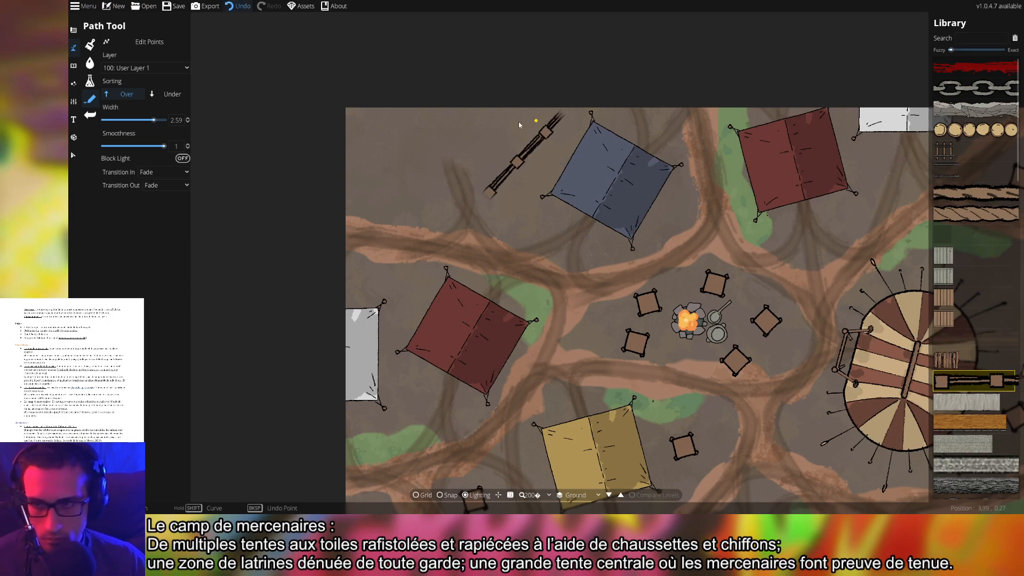
key("ctrl+z")
Set the fence's Transition In and Out to None and turn on Block Light
left_click(160, 185)
left_click(163, 185)
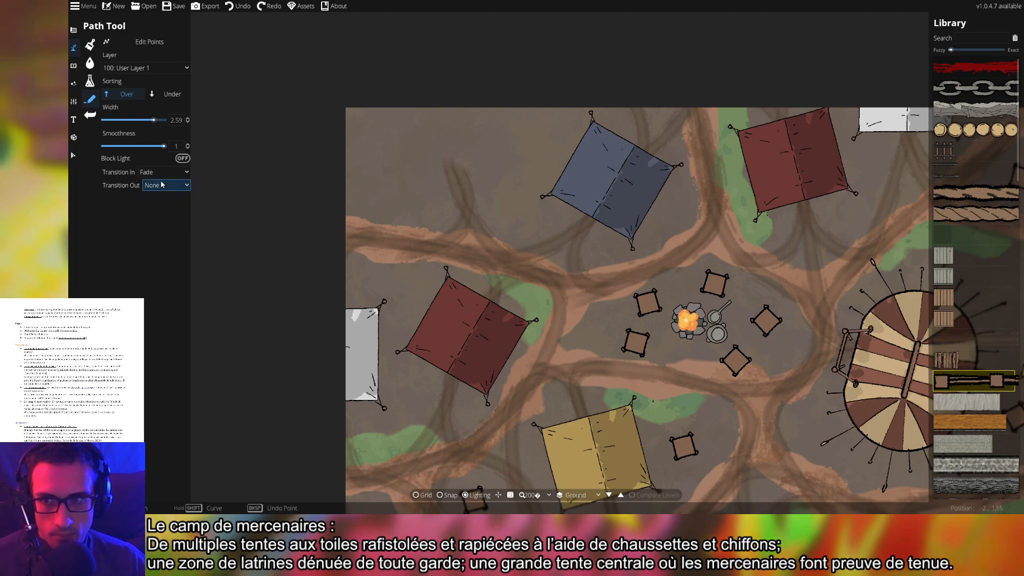
left_click(160, 172)
left_click(160, 185)
left_click(455, 203)
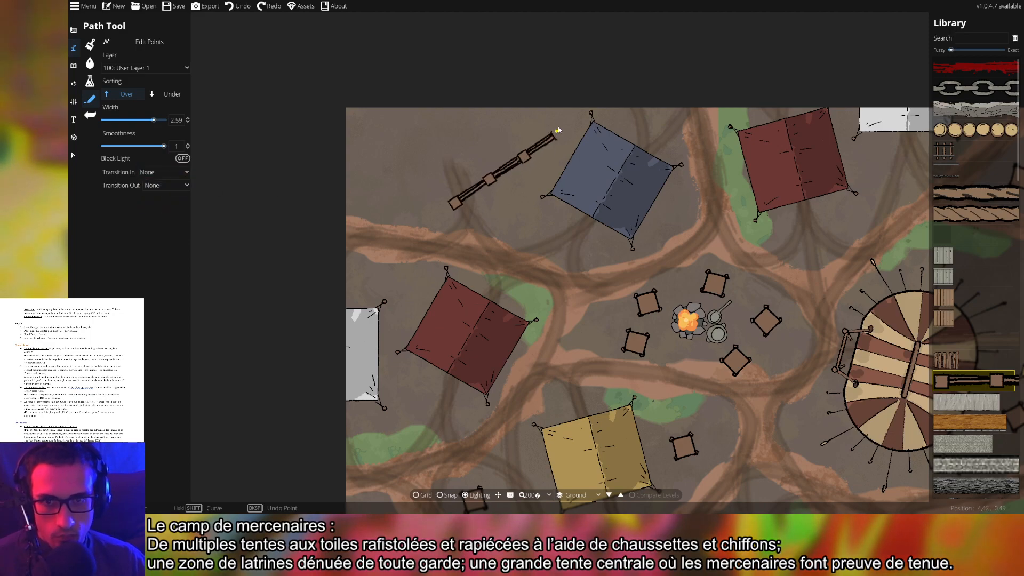
right_click(577, 76)
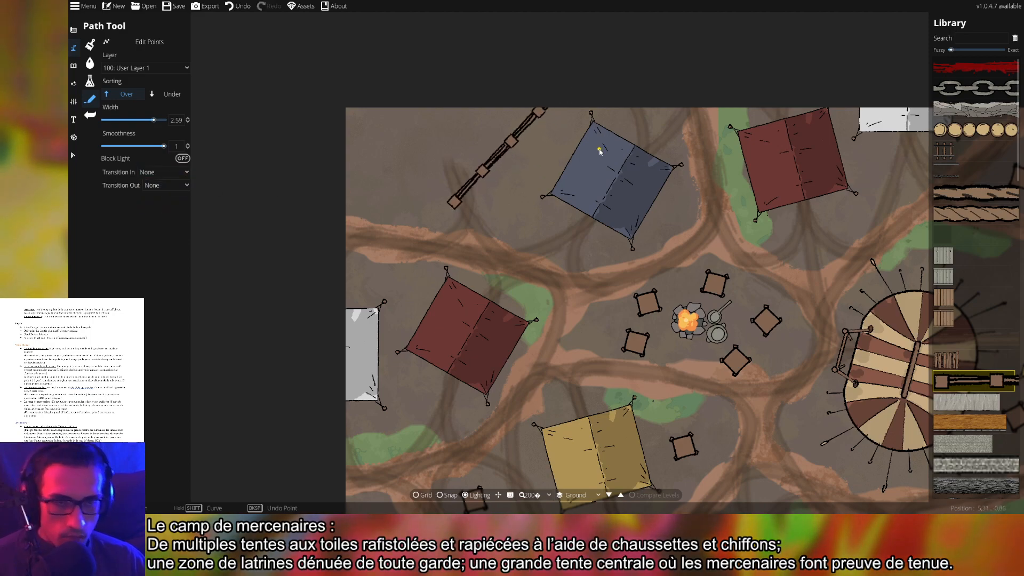
key("ctrl+z")
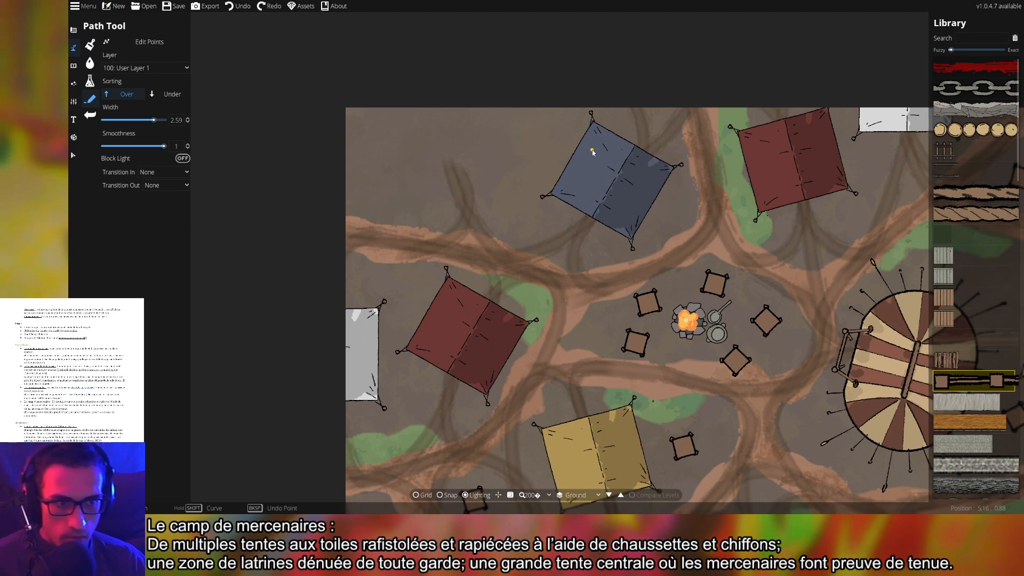
left_click(183, 160)
Draw the wooden fence from the left map edge toward the blue-grey tent, redoing a misplaced first attempt
scroll(487, 200, "up", 4)
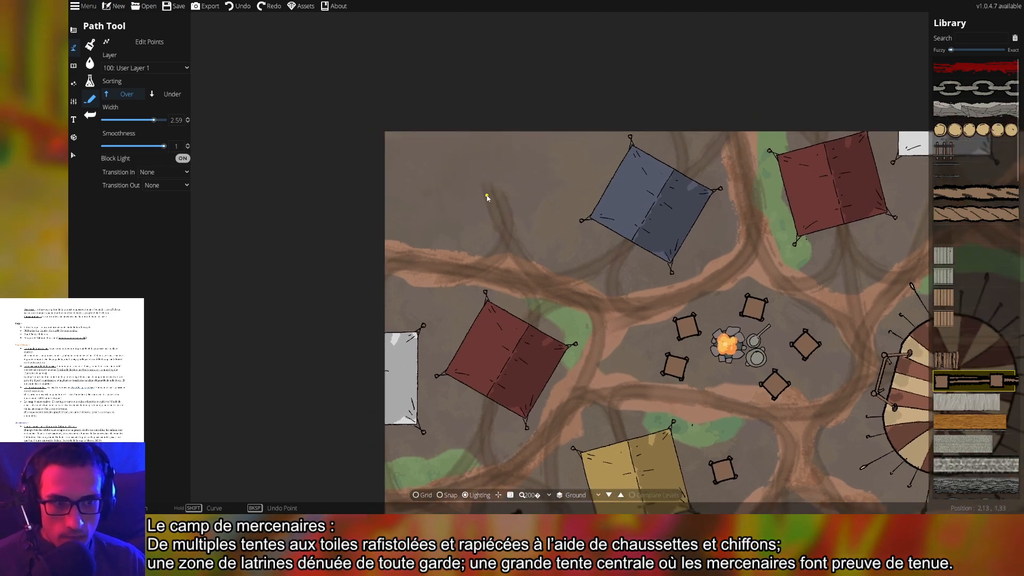
left_click_drag(447, 223, 464, 233)
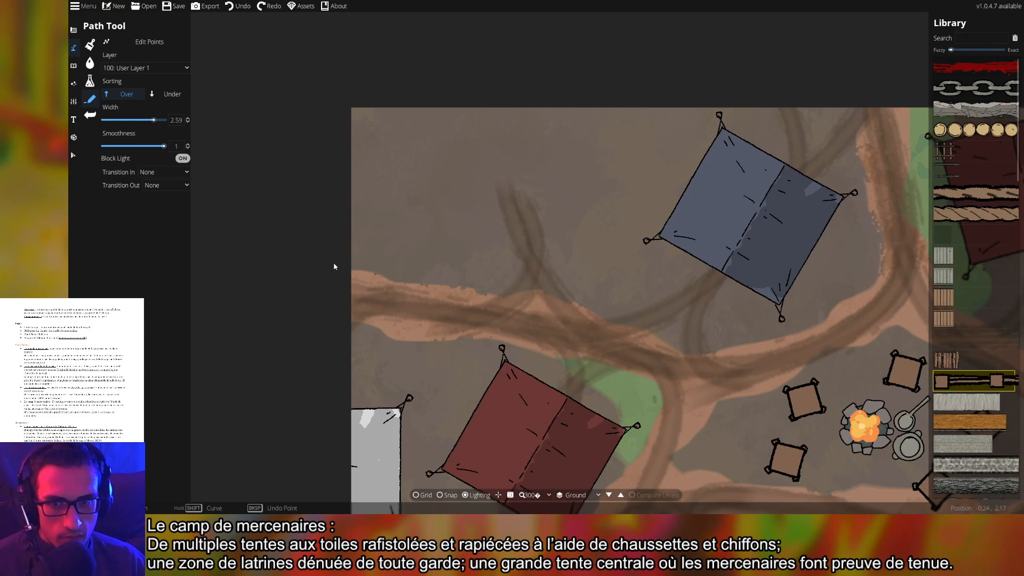
left_click(320, 264)
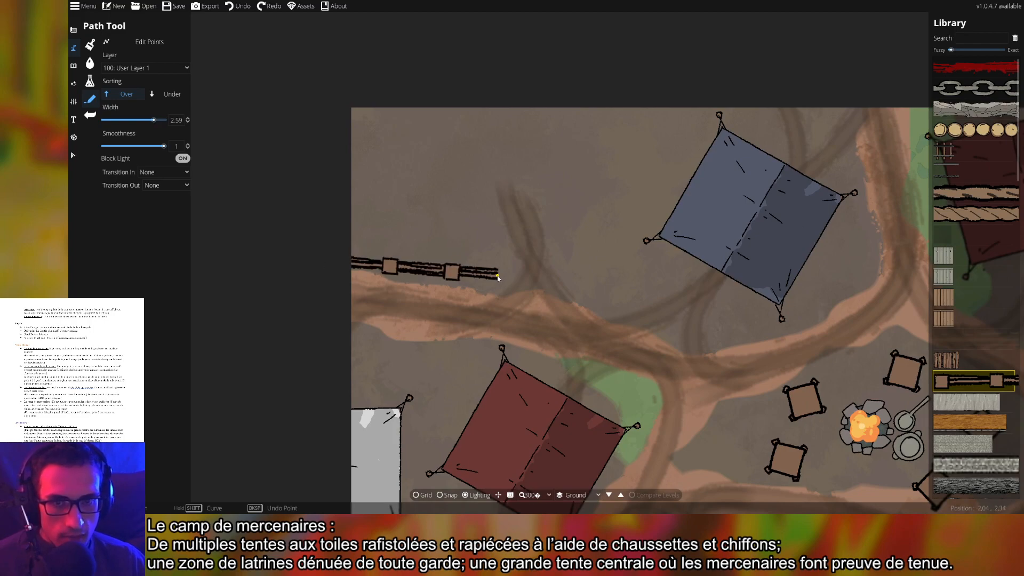
left_click(486, 271)
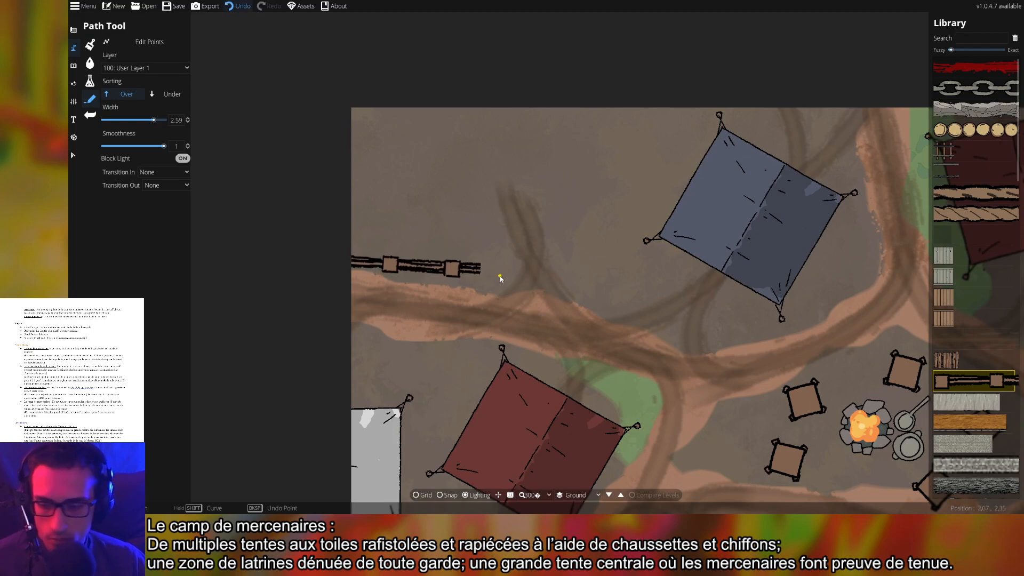
key("ctrl+z")
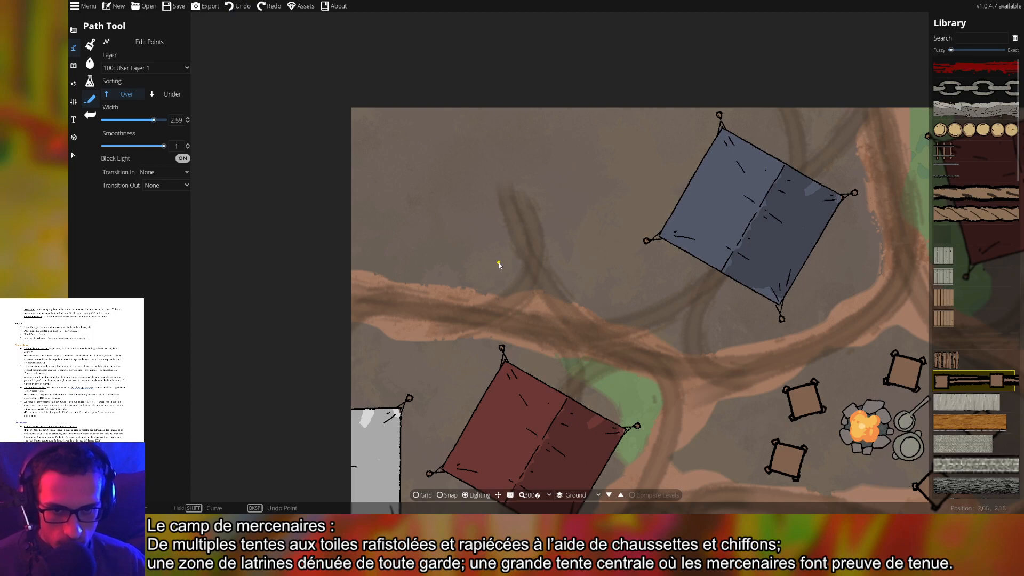
left_click(511, 270)
left_click(320, 255)
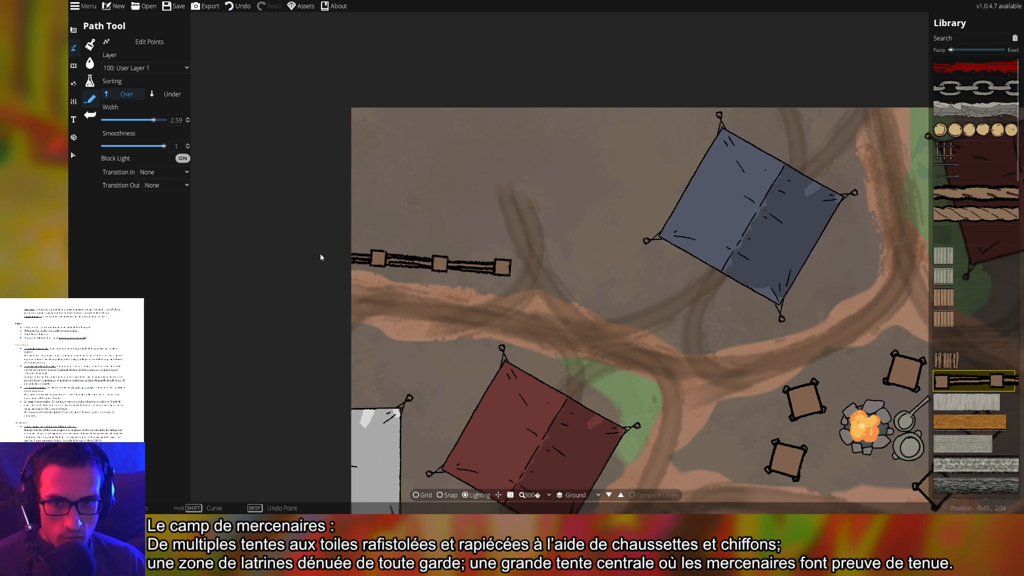
left_click(556, 266)
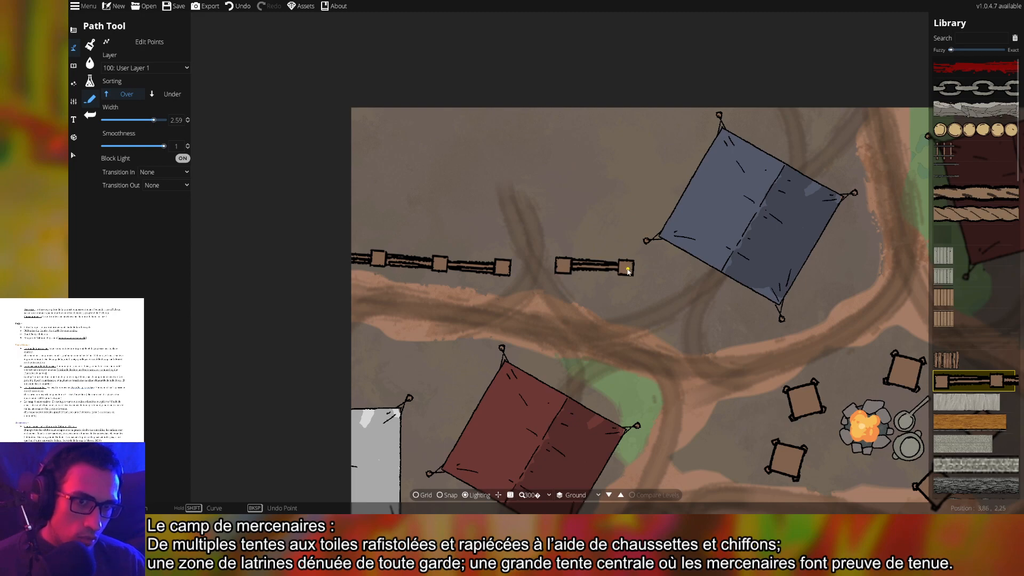
left_click(630, 259)
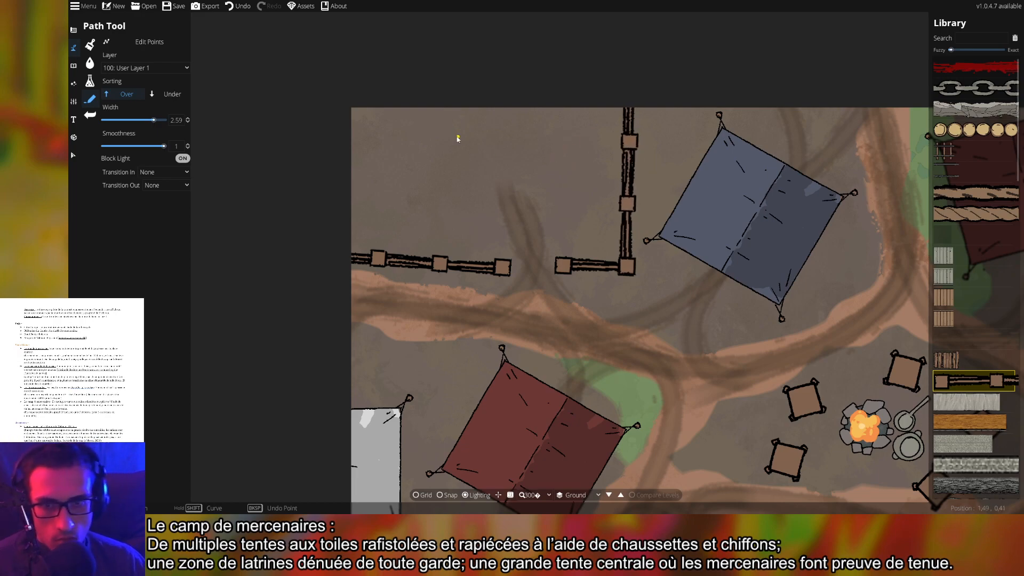
left_click_drag(469, 175, 476, 213)
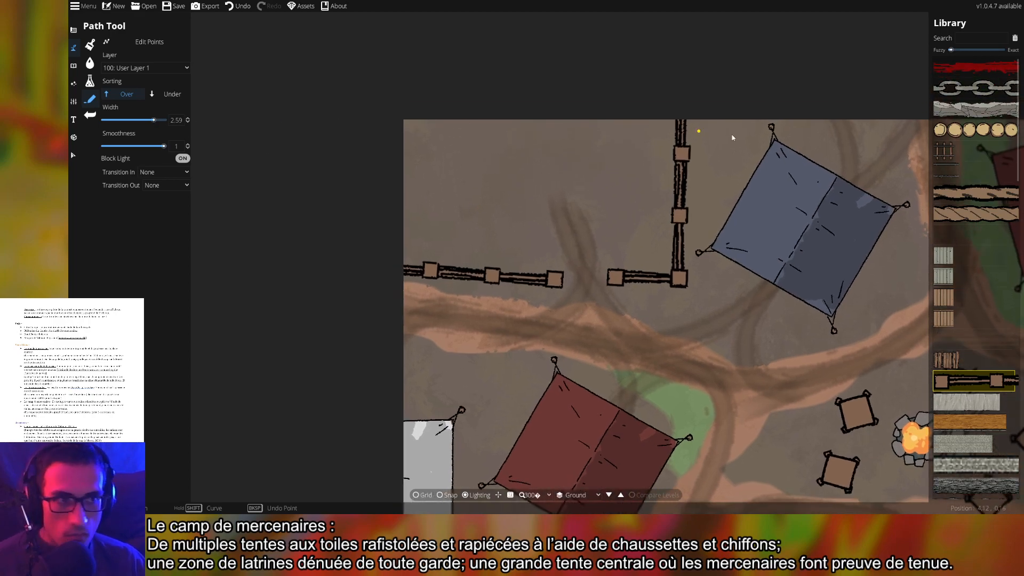
scroll(992, 347, "down", 10)
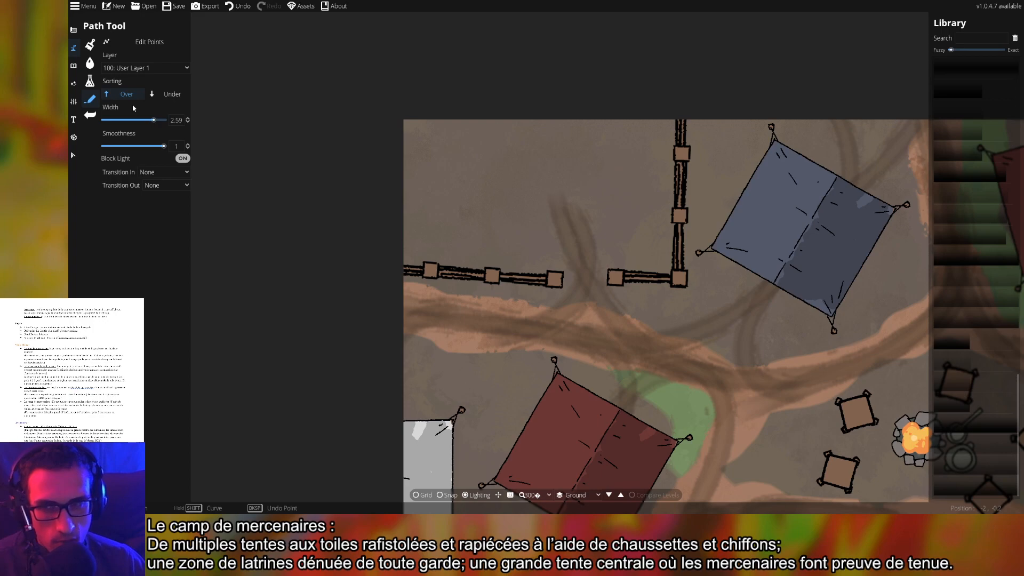
Put the horizontal, vertical and short fence paths on layer 300: User Layer 3
left_click(74, 155)
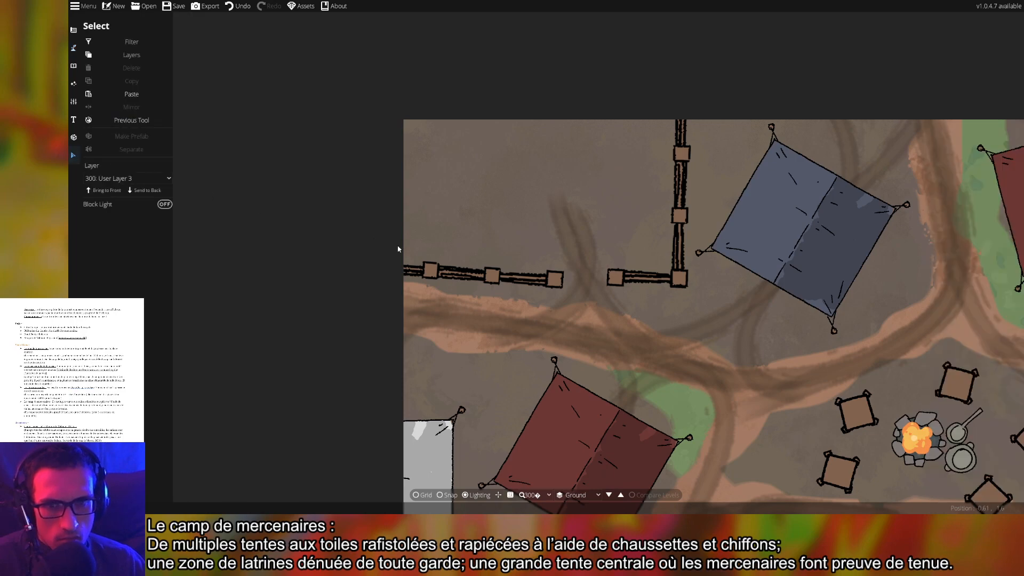
left_click(380, 265)
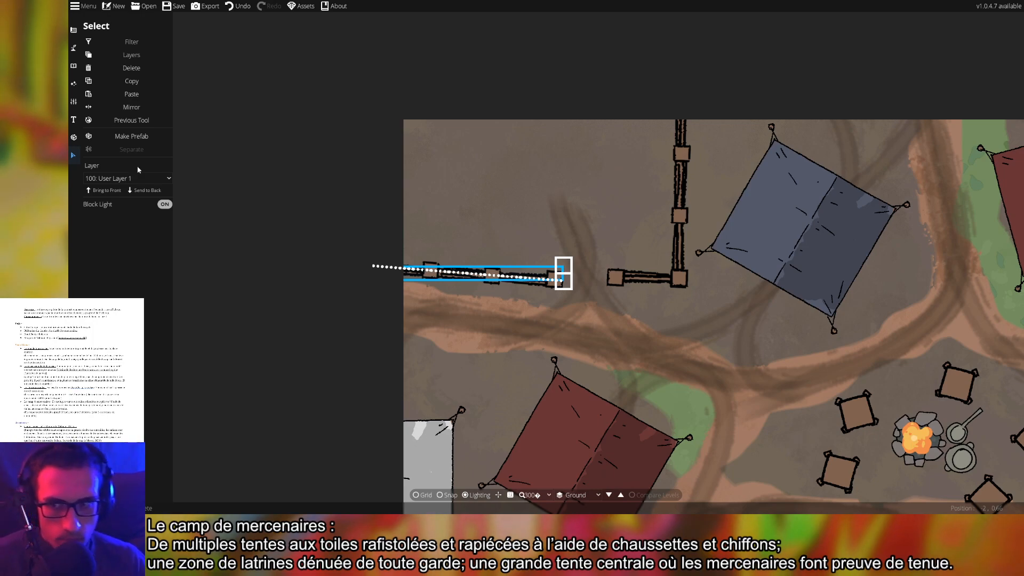
left_click(113, 178)
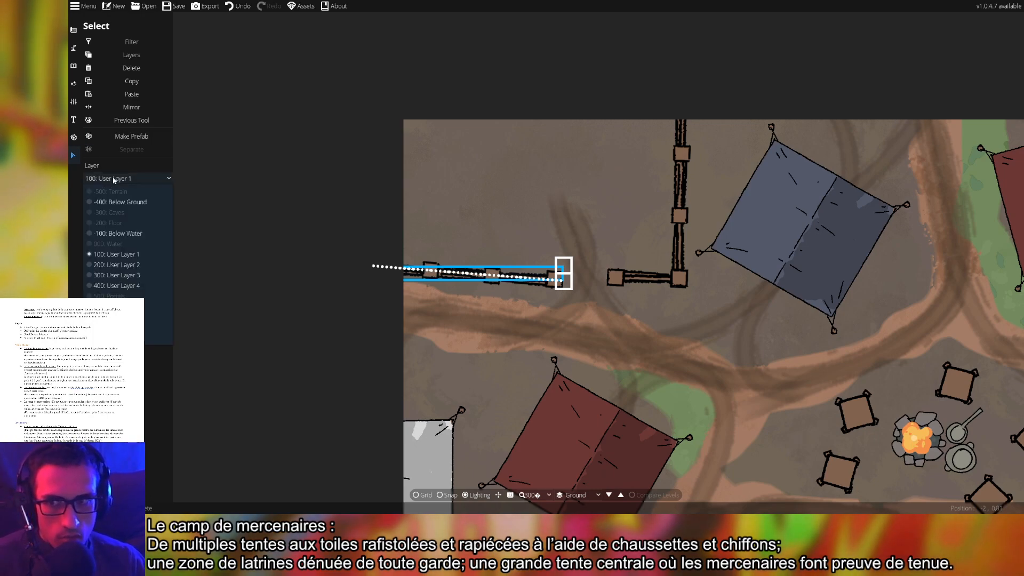
left_click(114, 254)
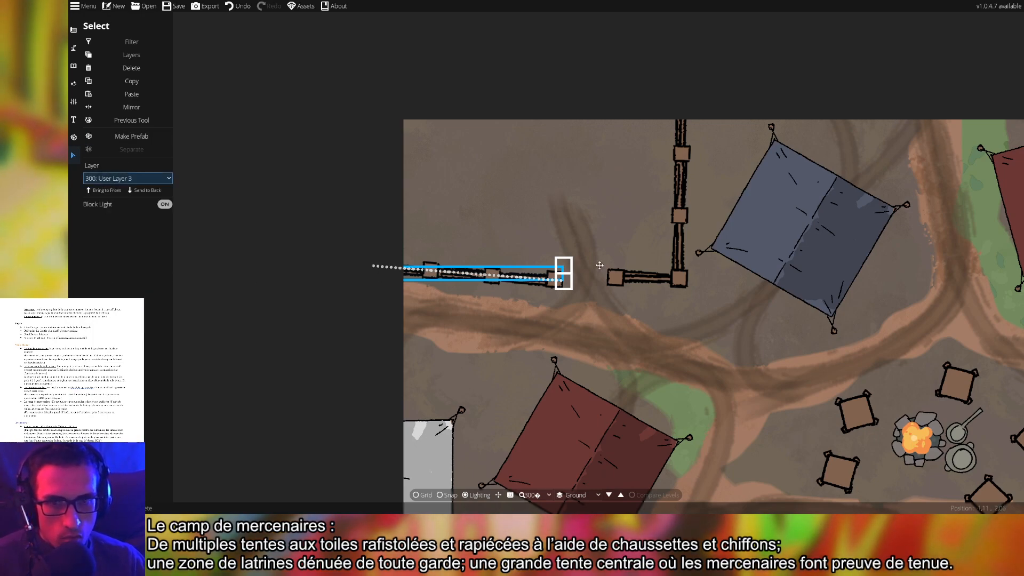
left_click(680, 219)
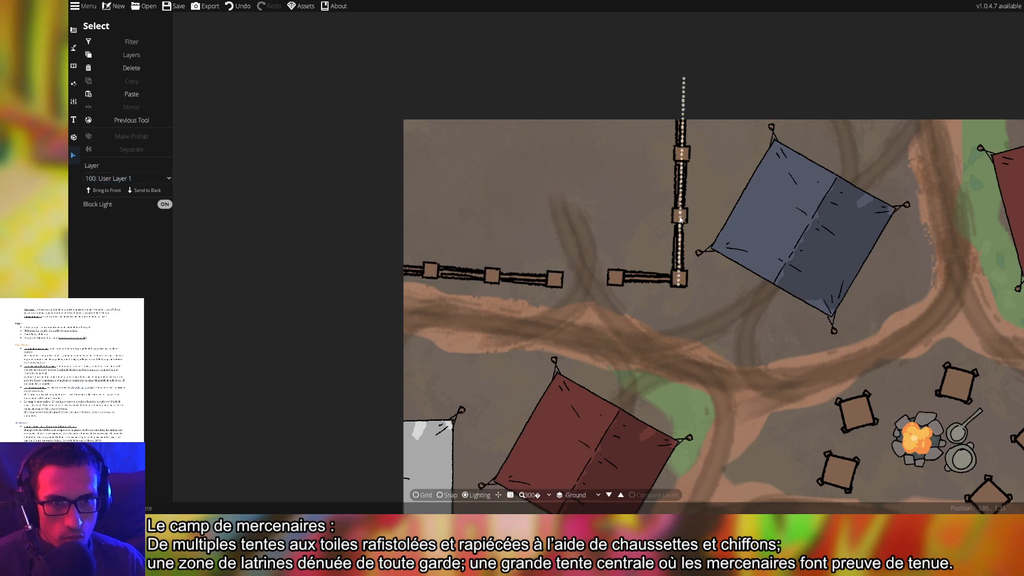
left_click(114, 181)
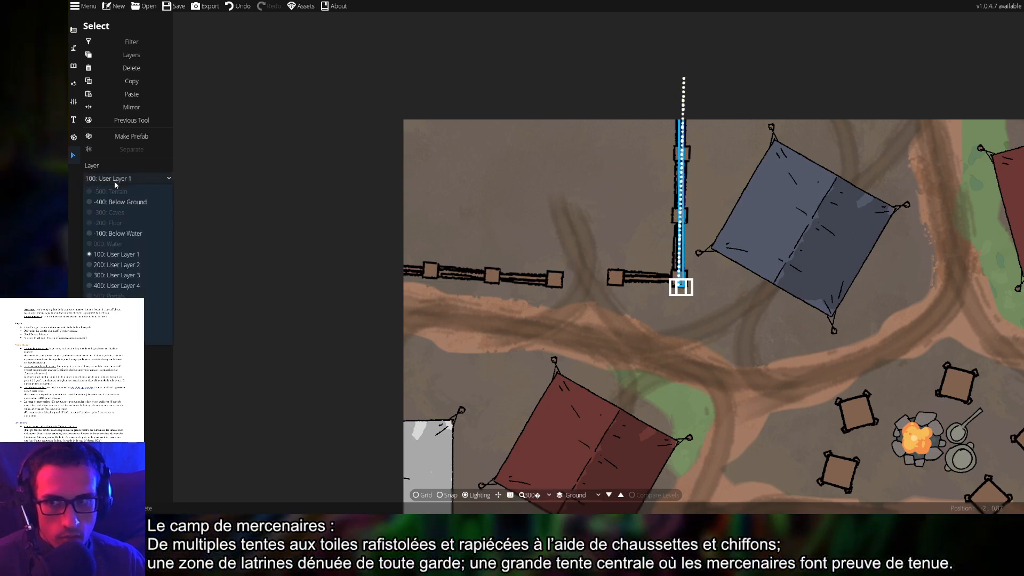
left_click(106, 285)
left_click(637, 278)
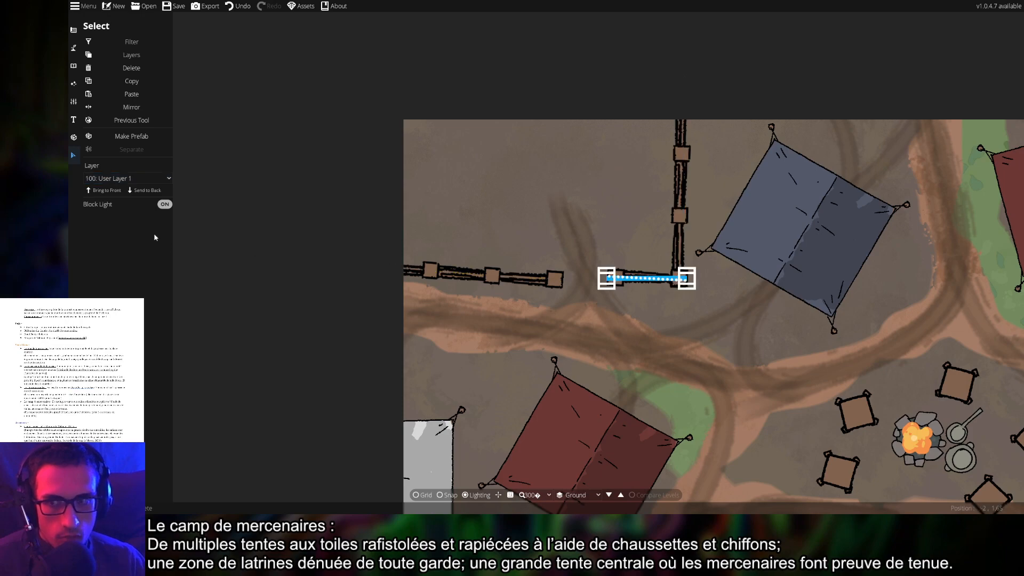
left_click(122, 179)
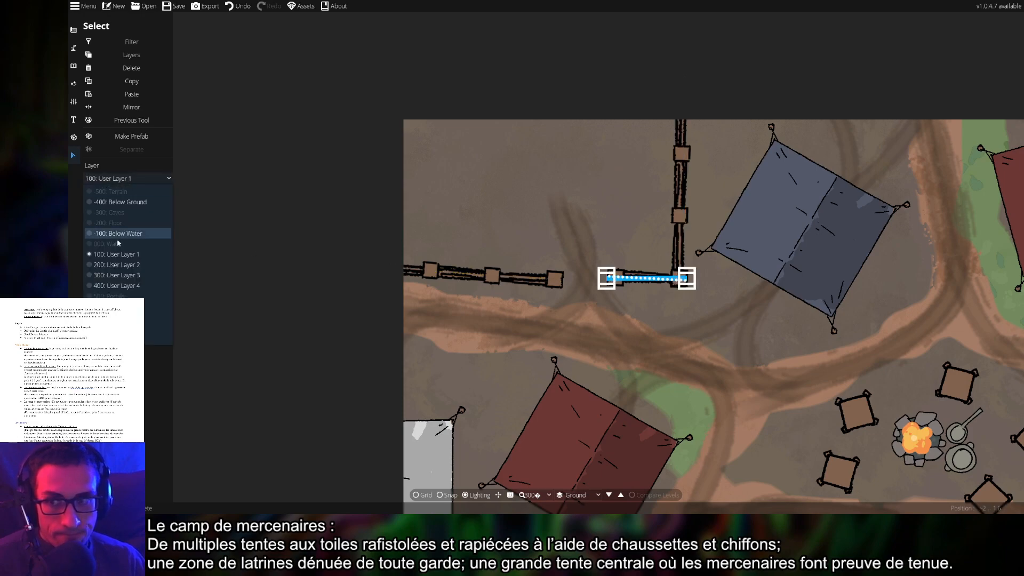
left_click(120, 276)
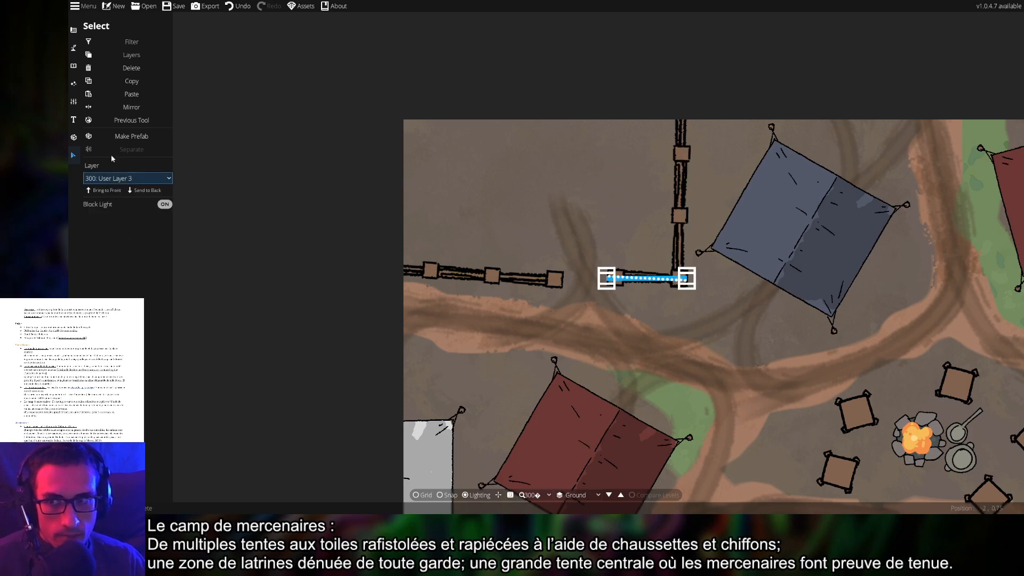
left_click(487, 174)
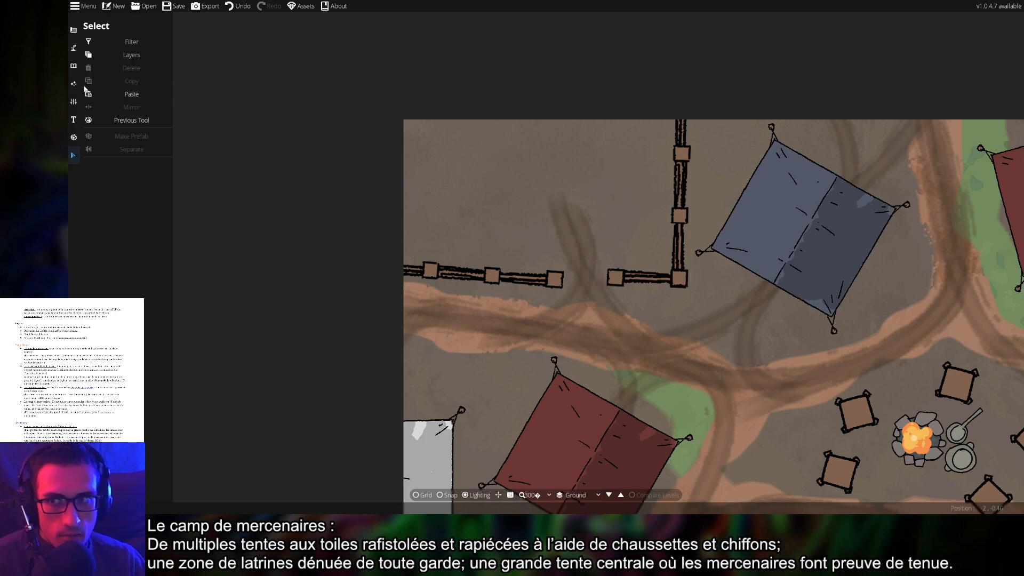
left_click(73, 68)
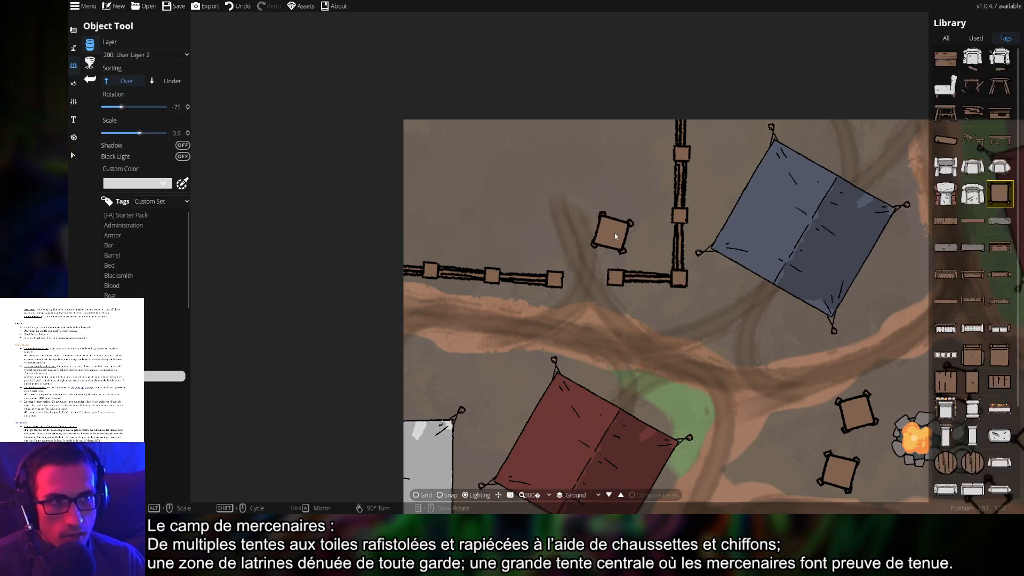
scroll(963, 397, "down", 3)
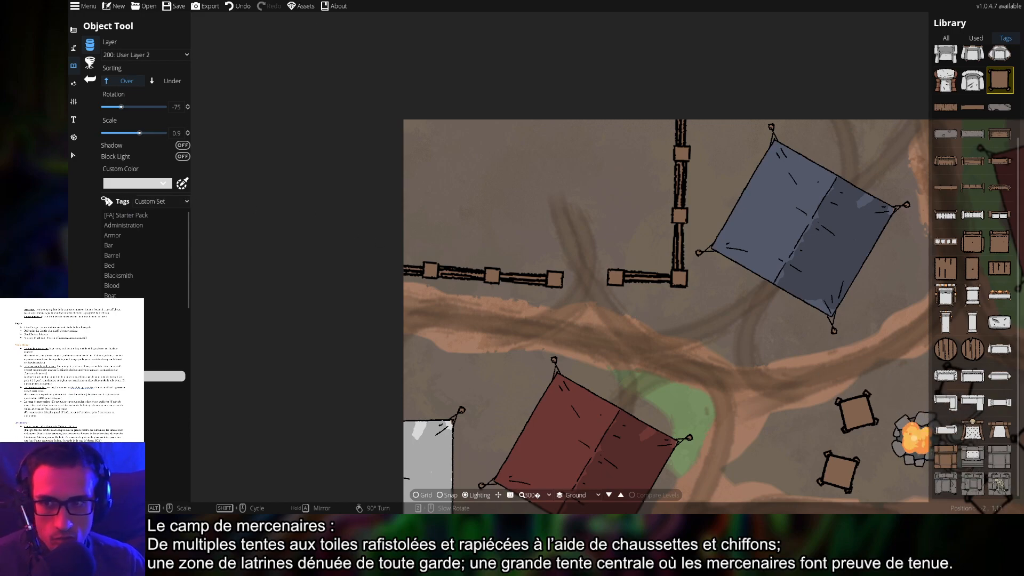
left_click(133, 386)
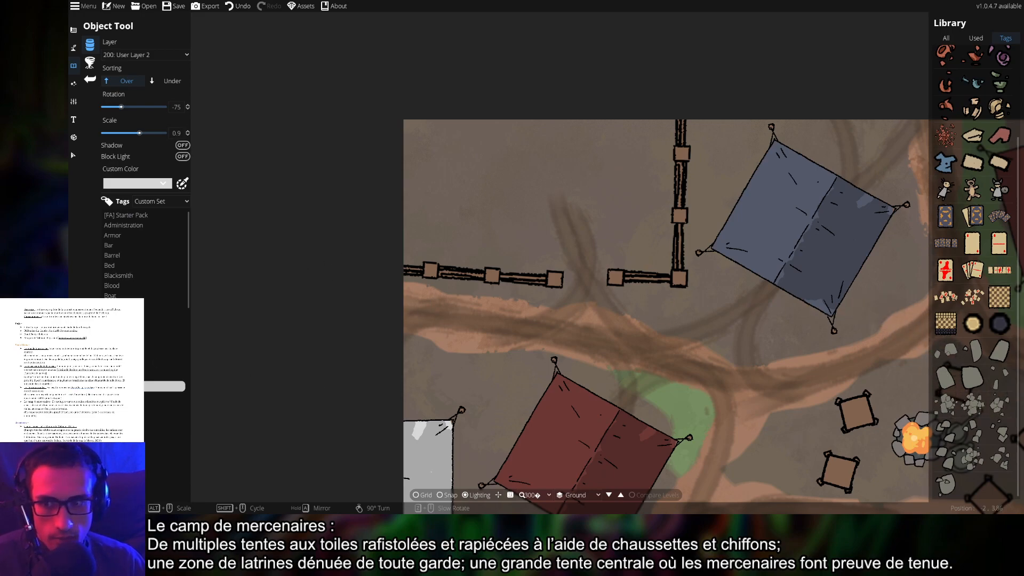
left_click(133, 397)
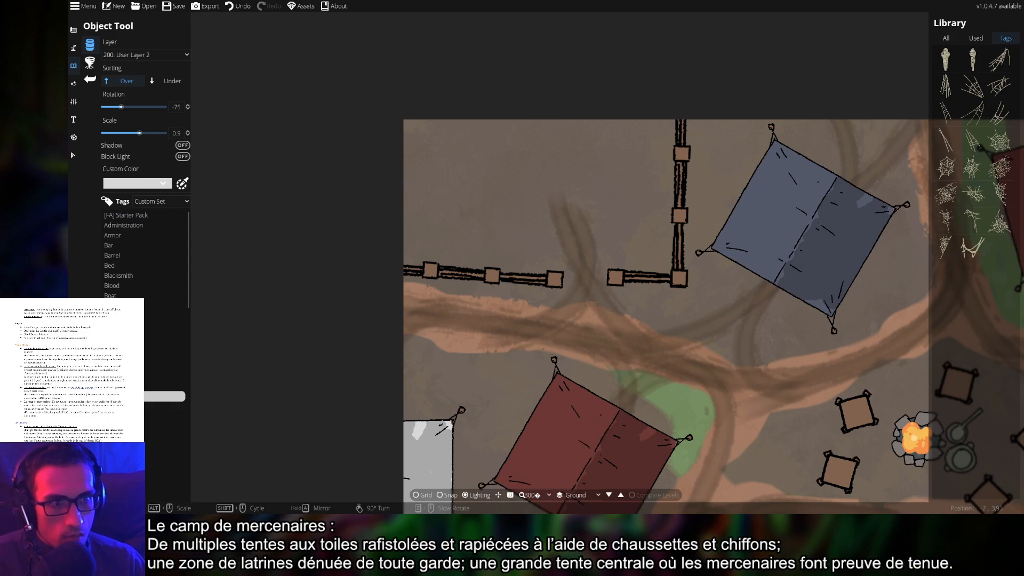
left_click(134, 406)
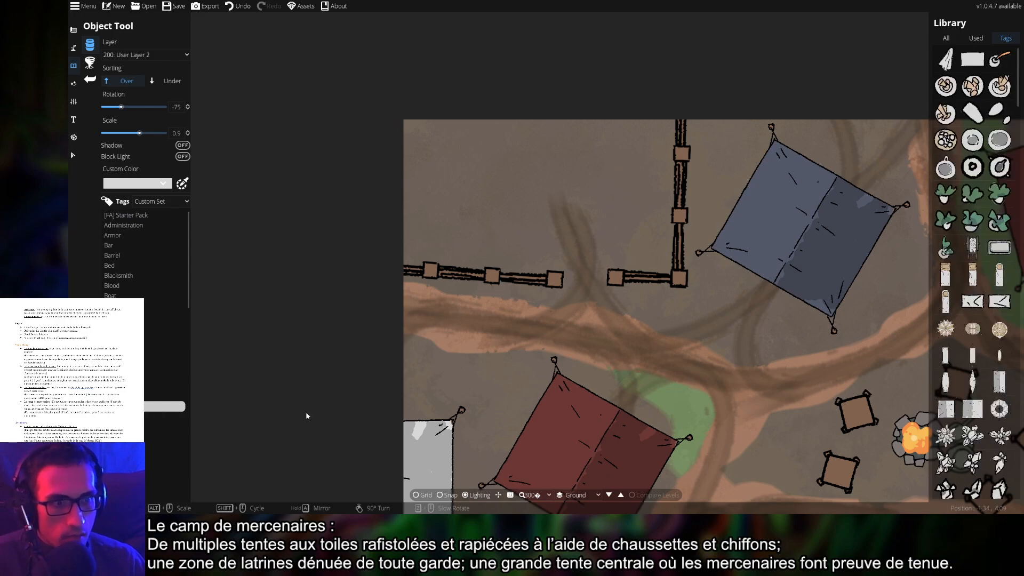
scroll(987, 427, "down", 5)
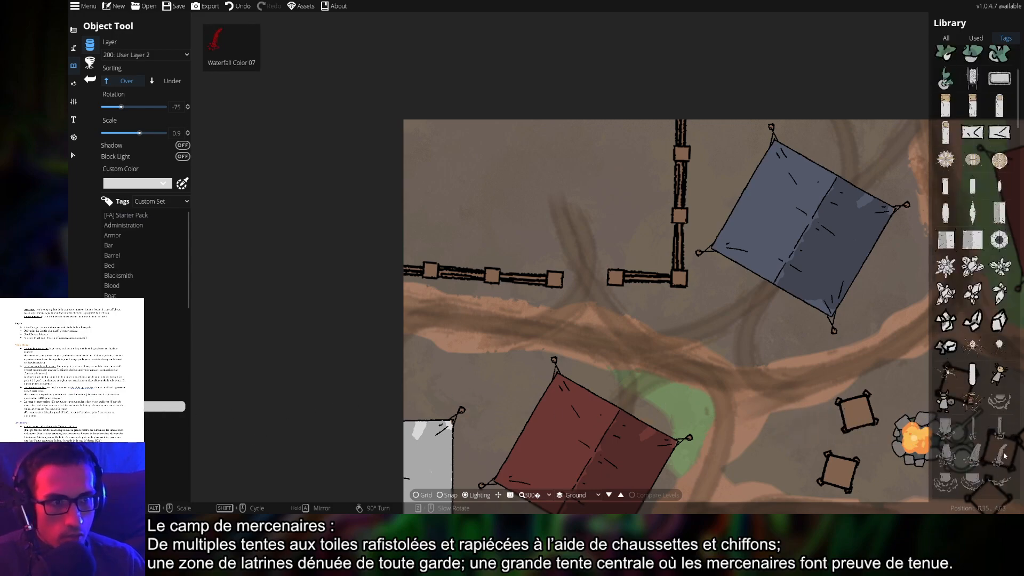
mouse_move(999, 452)
scroll(992, 442, "down", 5)
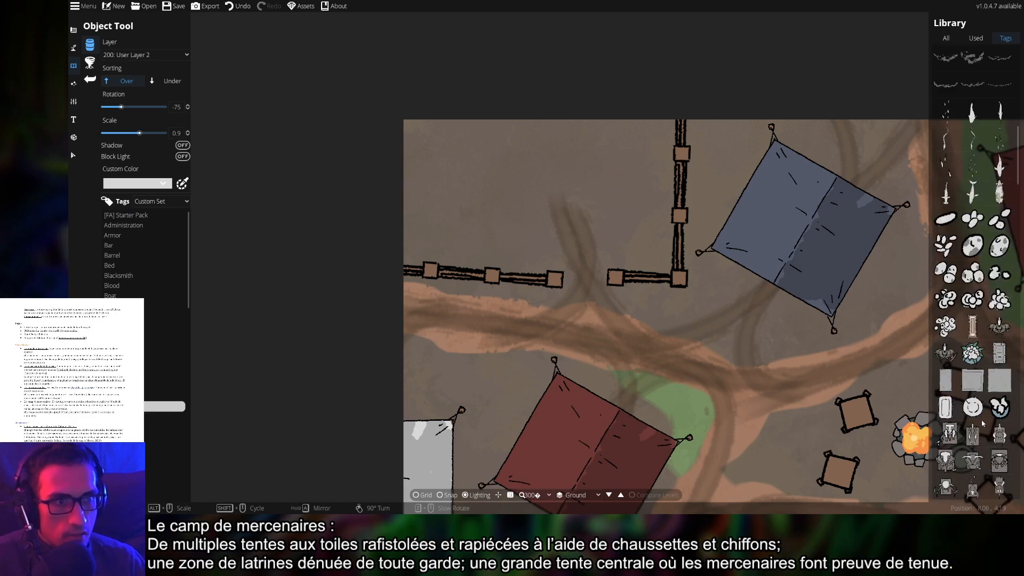
left_click(972, 380)
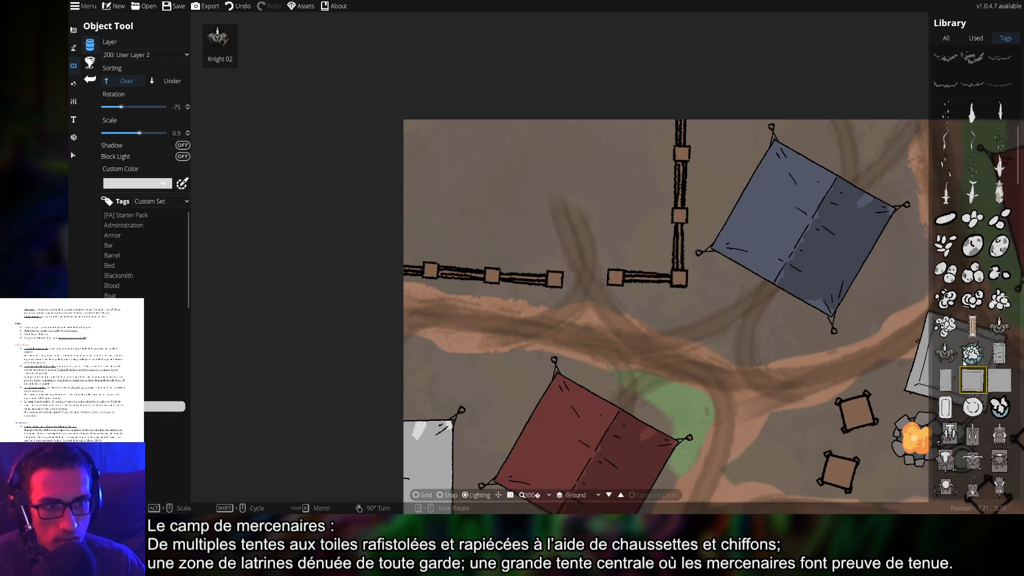
left_click(999, 353)
left_click(946, 353)
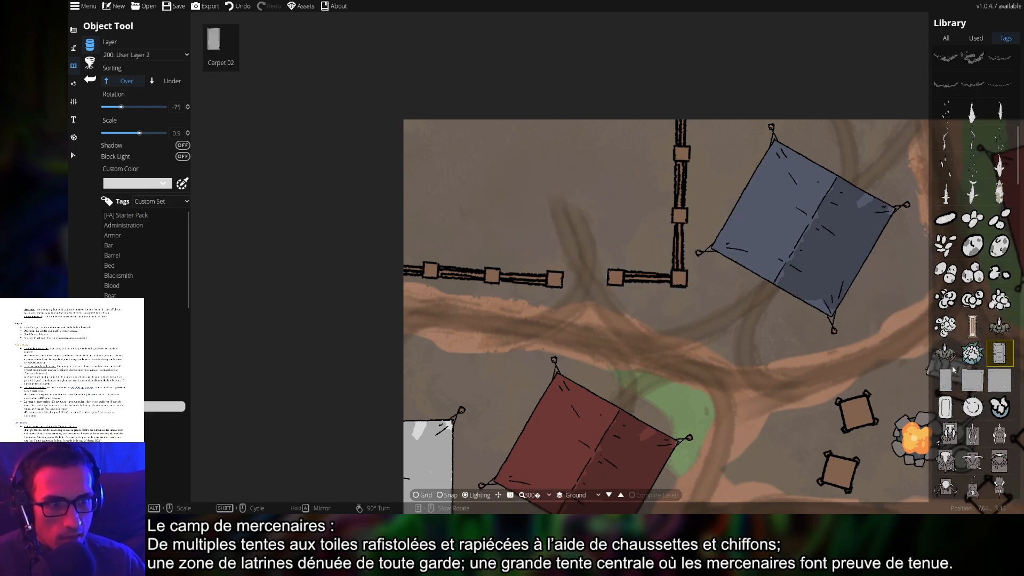
scroll(969, 384, "down", 3)
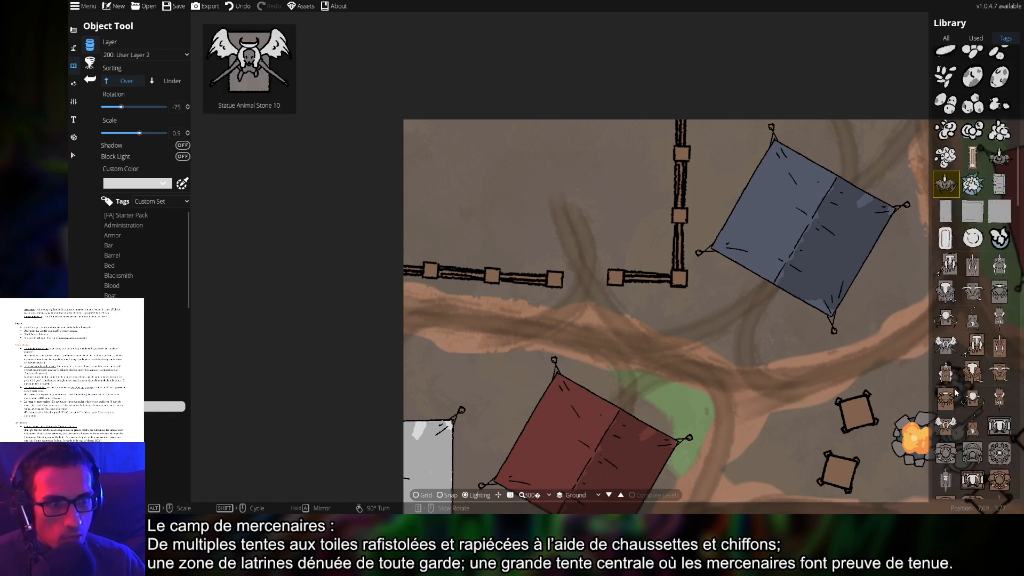
scroll(970, 384, "down", 5)
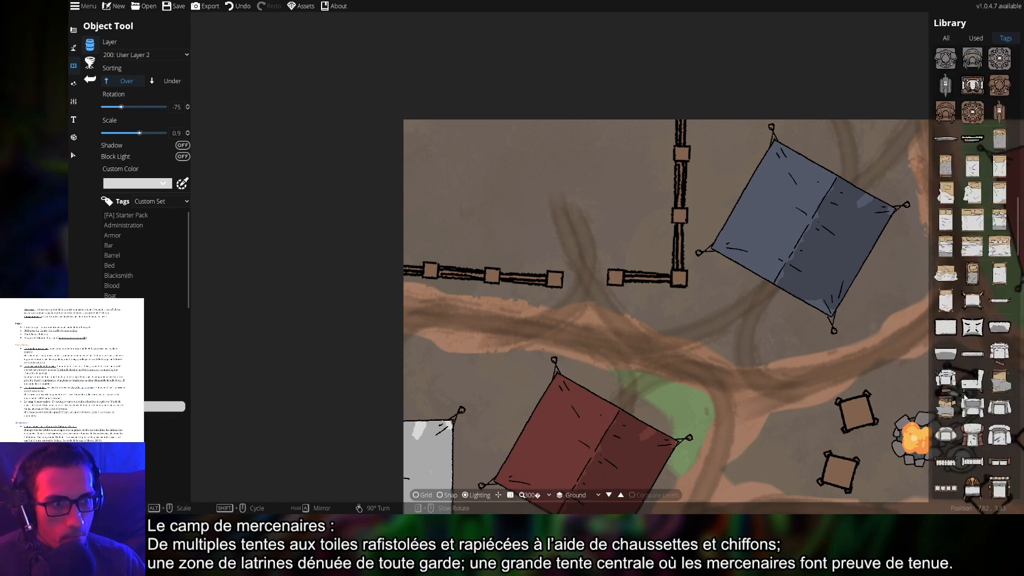
scroll(969, 396, "up", 4)
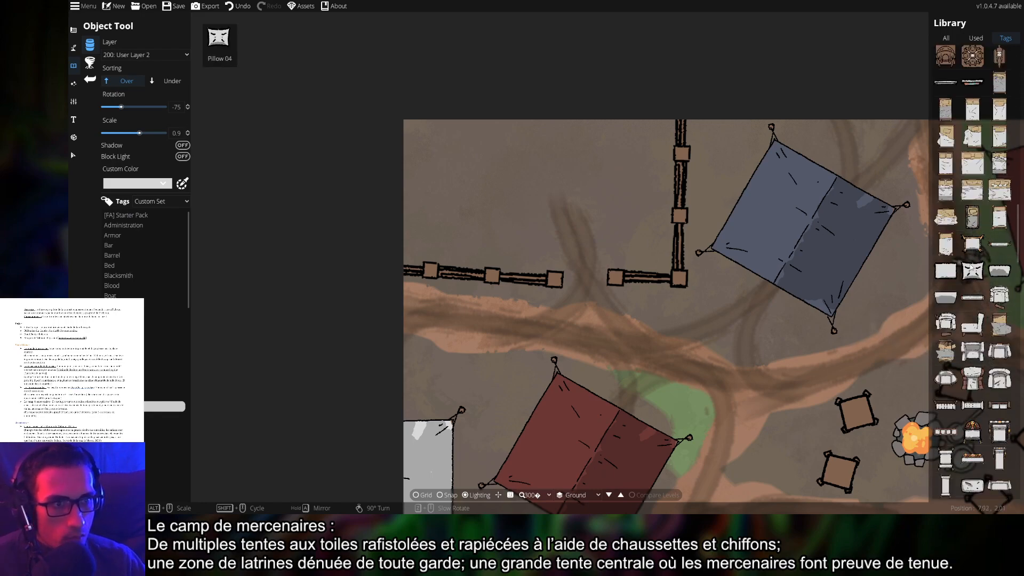
left_click(946, 216)
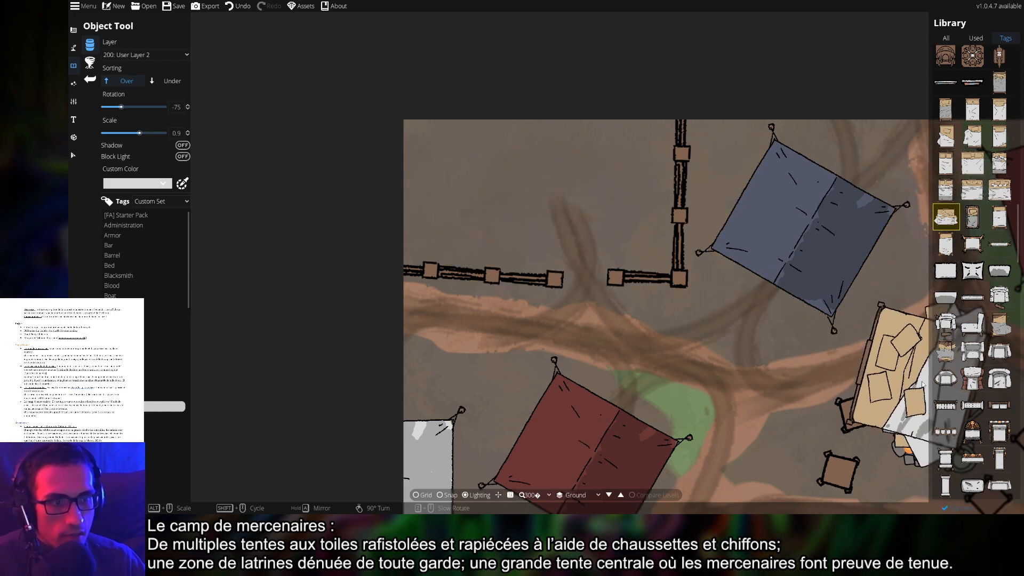
left_click(945, 351)
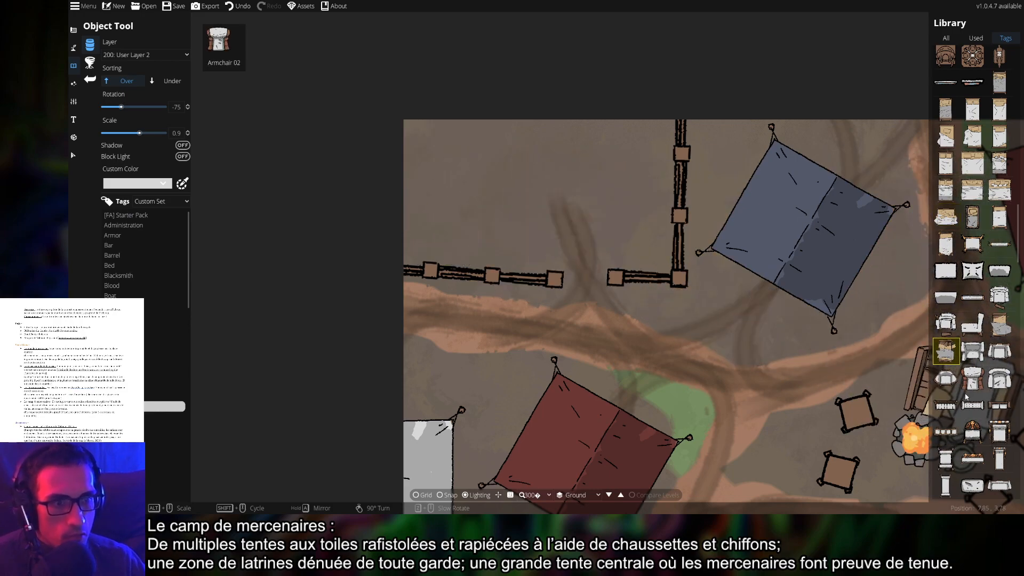
left_click(972, 405)
scroll(967, 421, "down", 6)
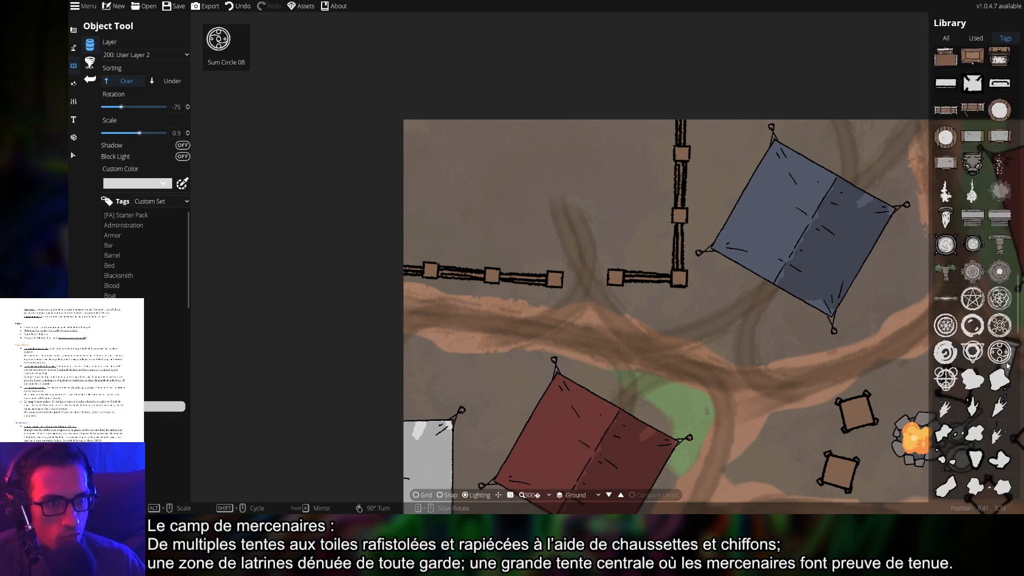
scroll(976, 426, "down", 6)
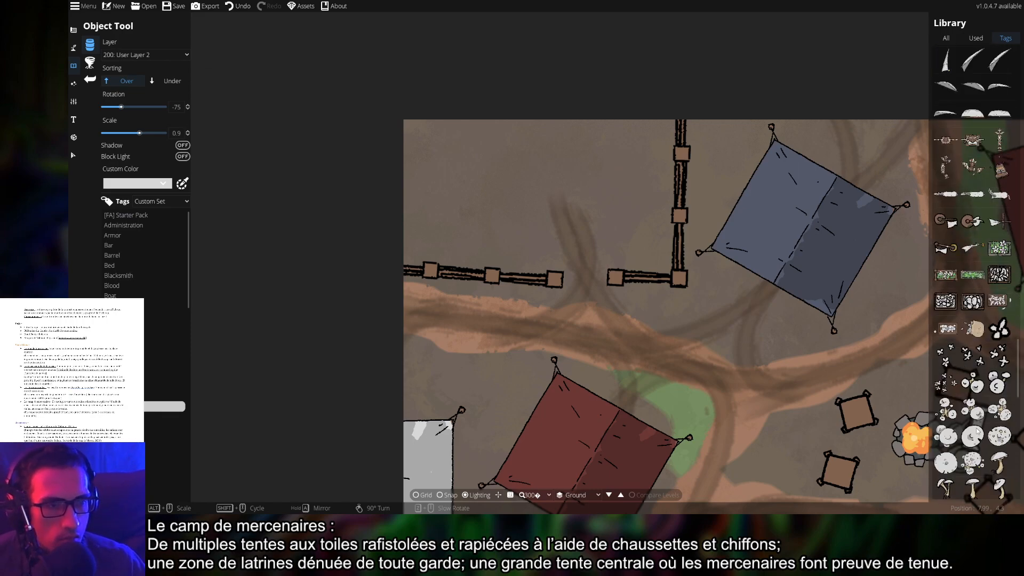
scroll(976, 432, "down", 10)
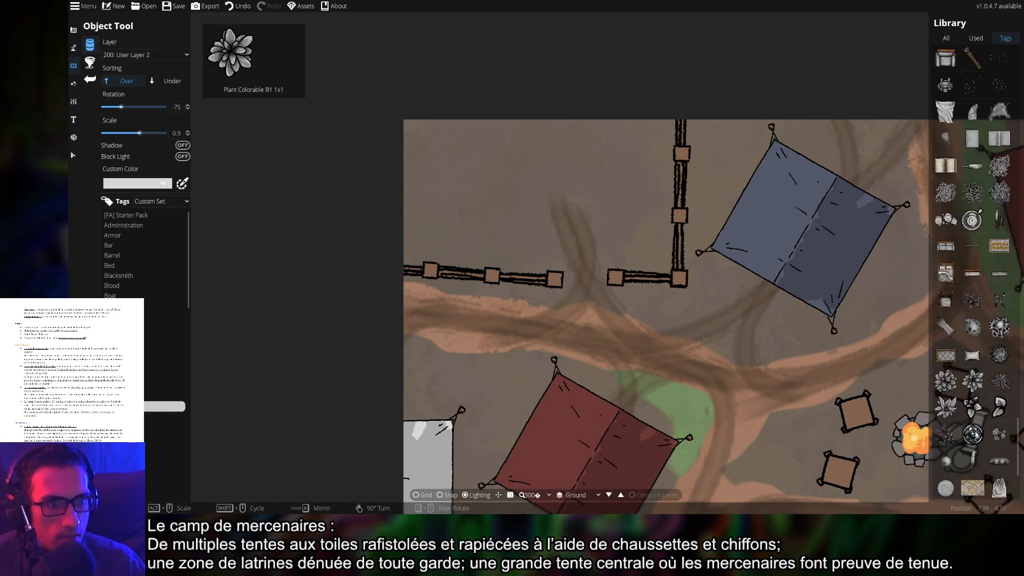
scroll(975, 373, "down", 6)
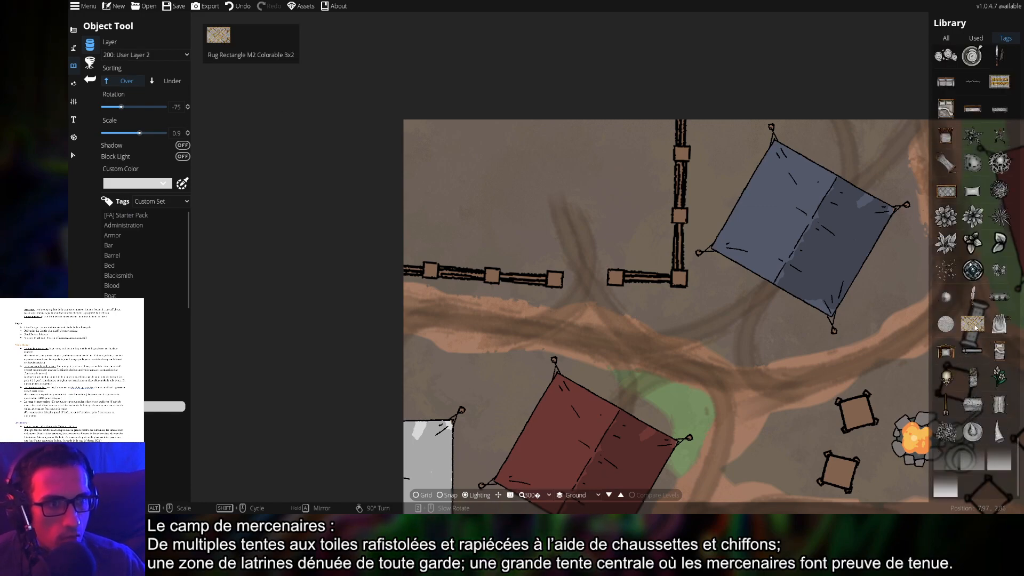
left_click(976, 326)
scroll(663, 343, "up", 5)
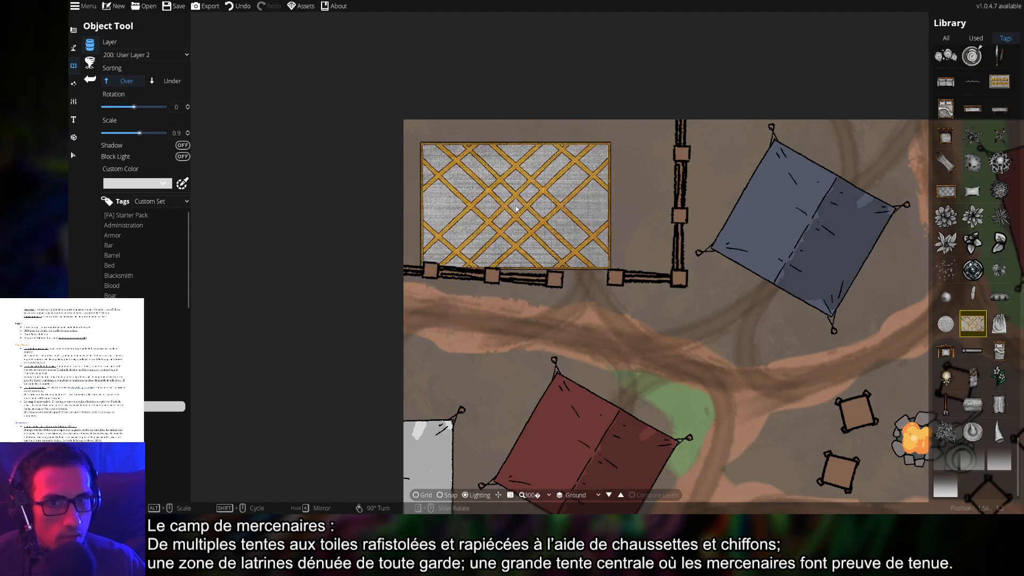
left_click(973, 430)
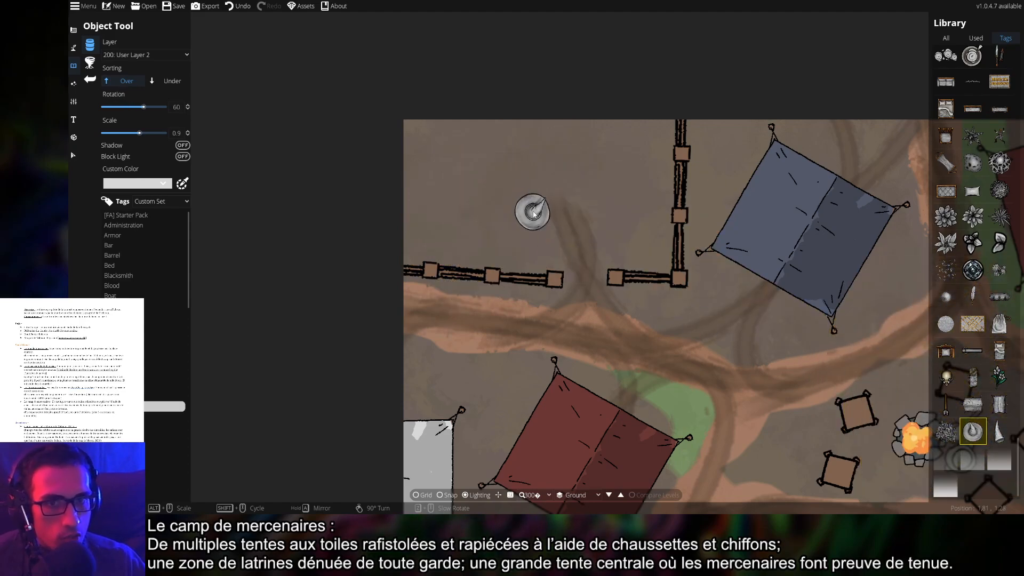
scroll(533, 213, "down", 5)
left_click(998, 431)
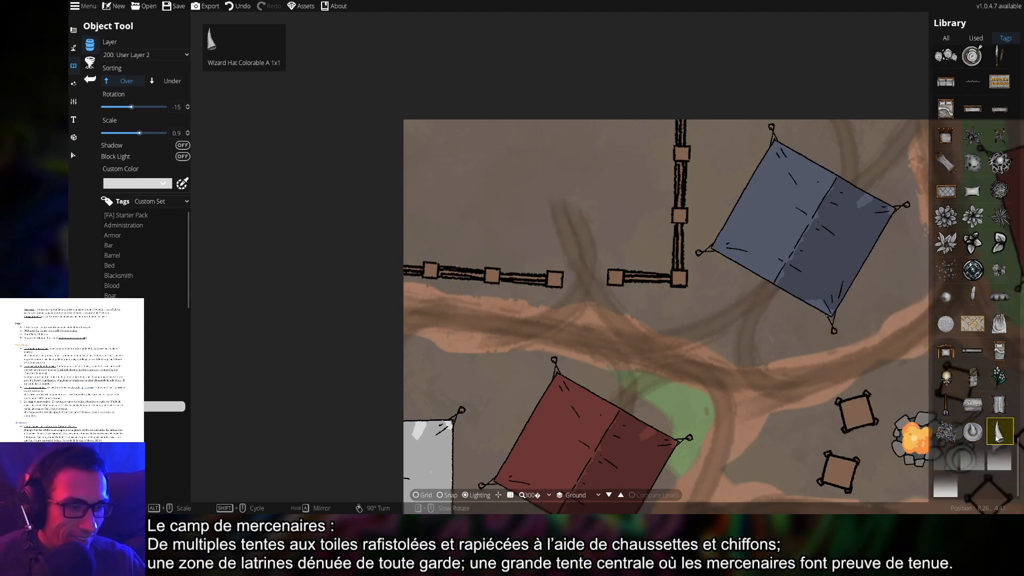
left_click(946, 431)
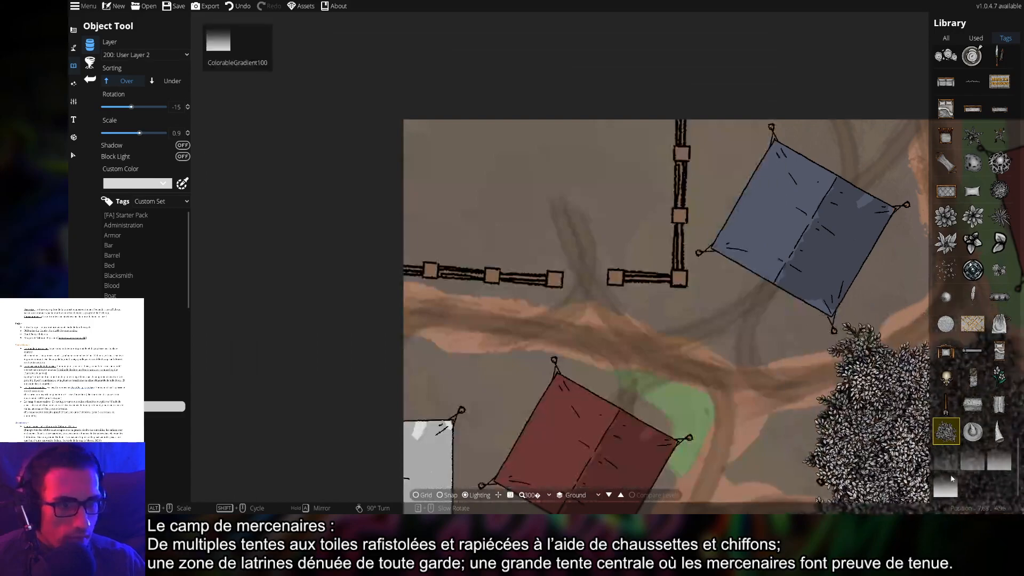
left_click(945, 458)
scroll(587, 298, "up", 8)
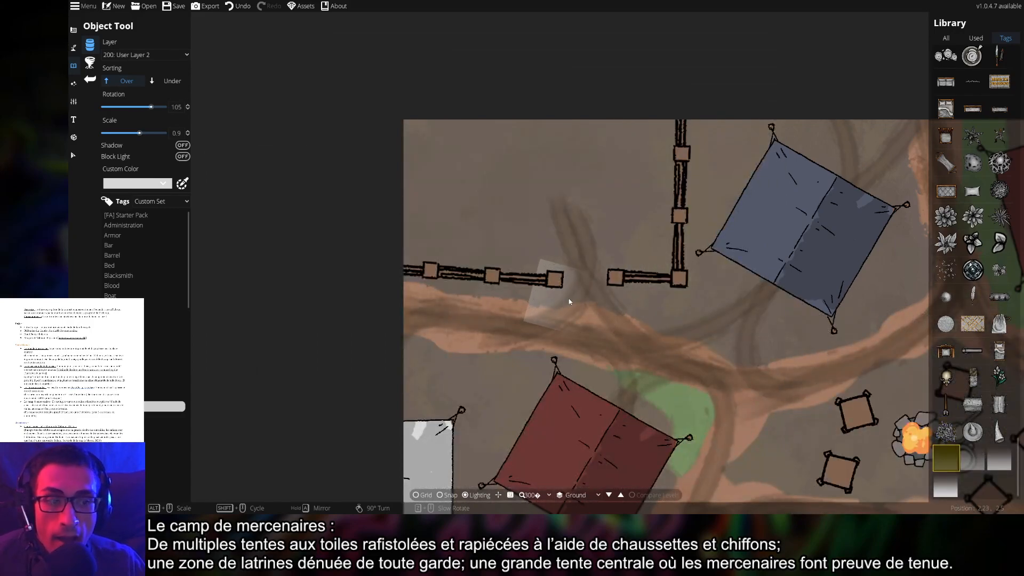
Pick the mauve swatch as the Object Tool's custom colour, then show the character figures tag
left_click(152, 184)
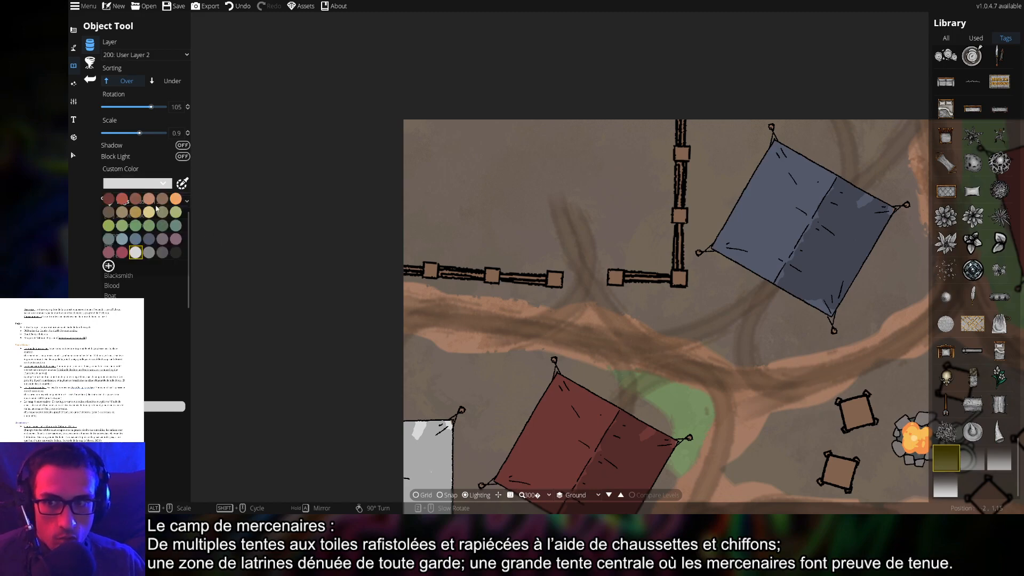
left_click(176, 239)
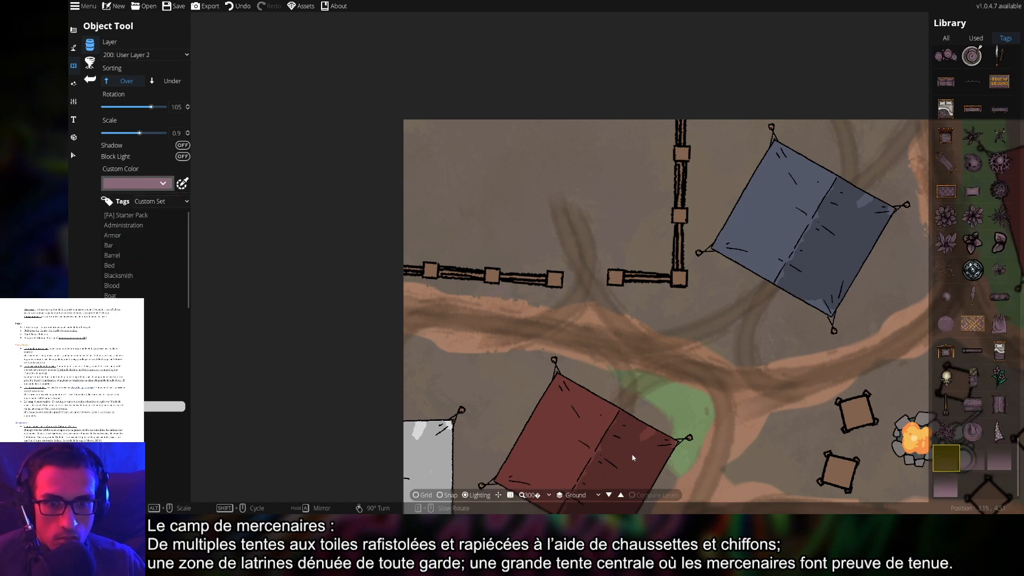
scroll(633, 275, "down", 4)
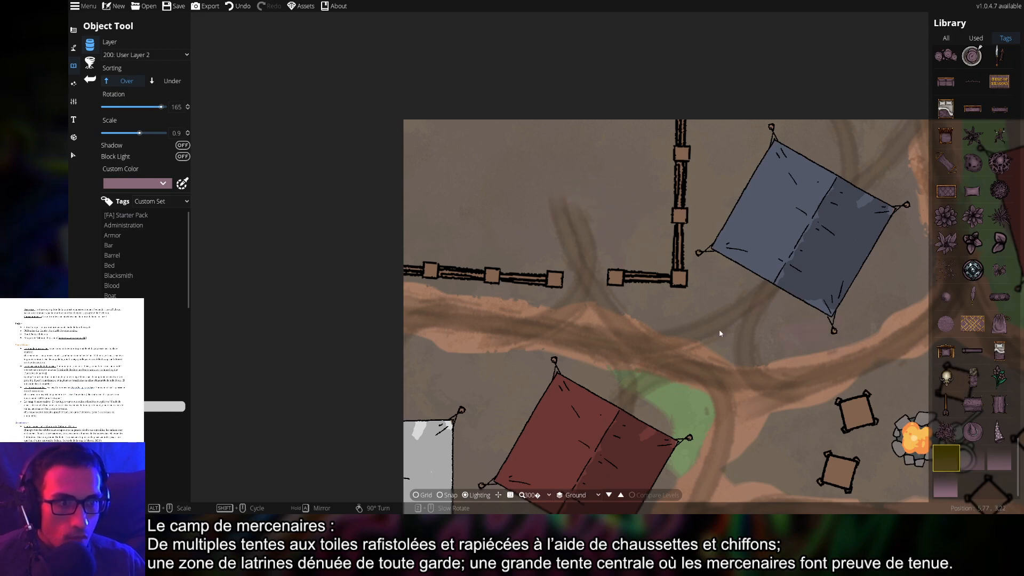
left_click(126, 417)
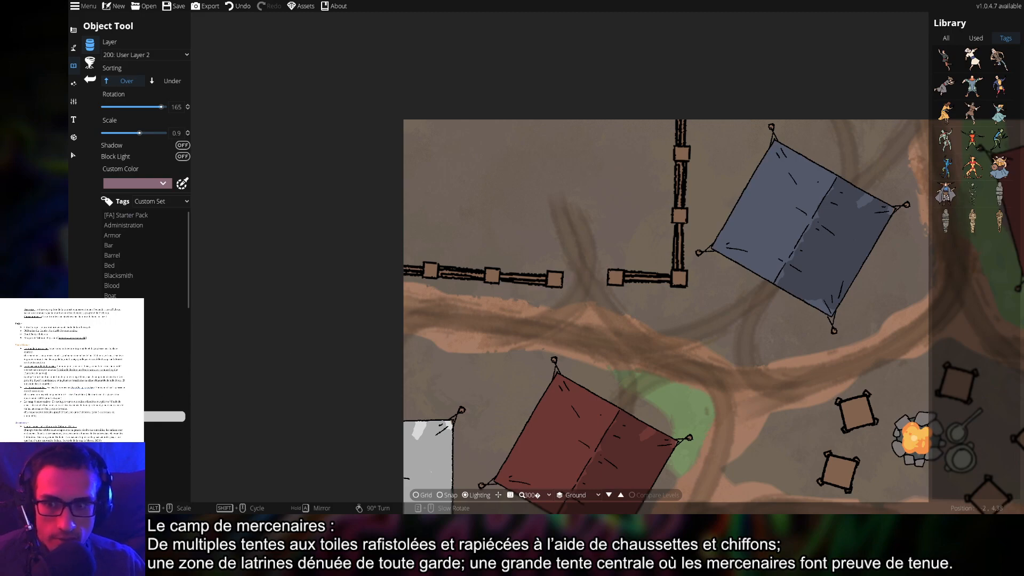
Step through the crates, creatures, hides, tables and food tags until the debris and plant objects appear
left_click(126, 427)
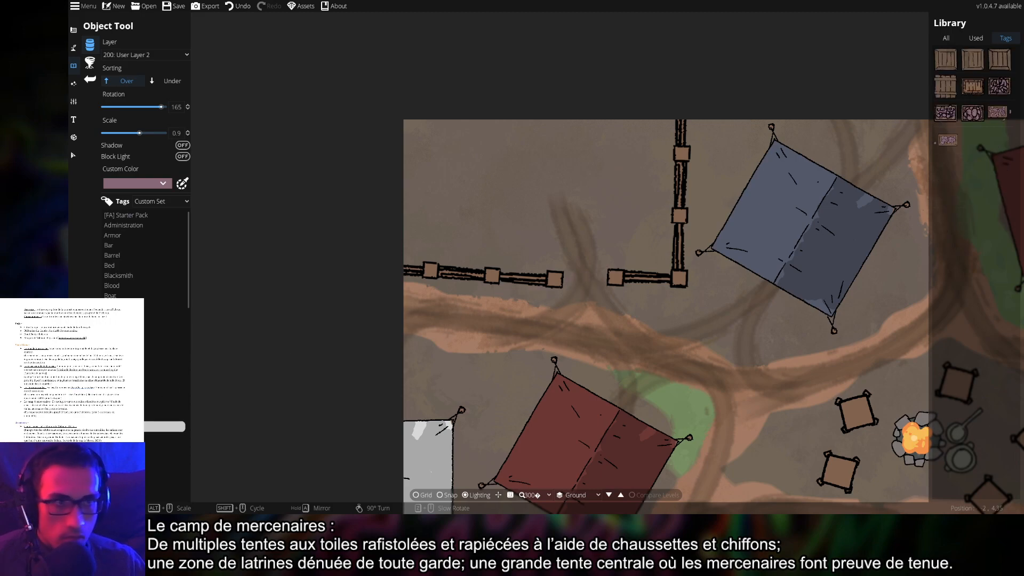
left_click(126, 436)
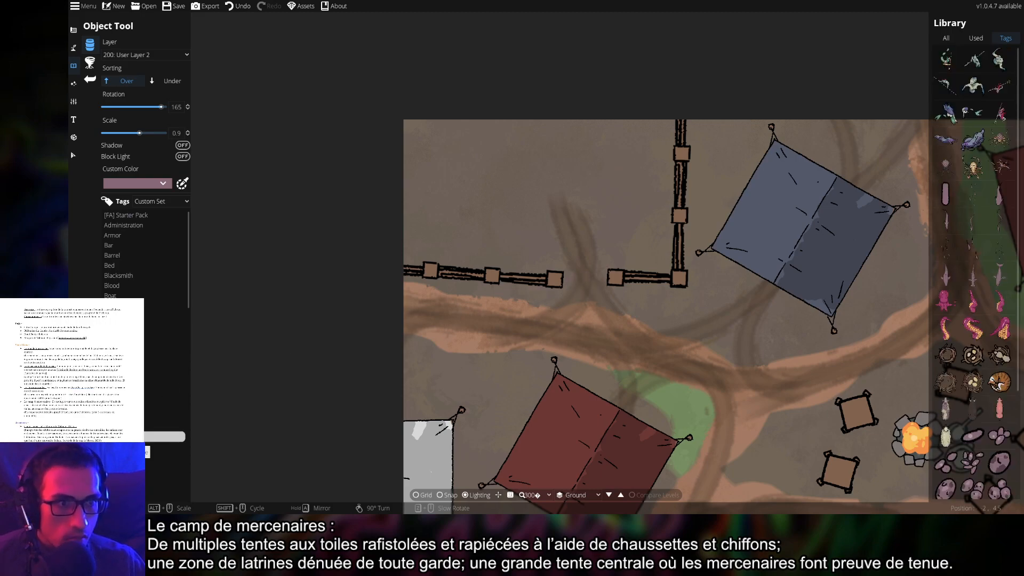
scroll(973, 320, "down", 5)
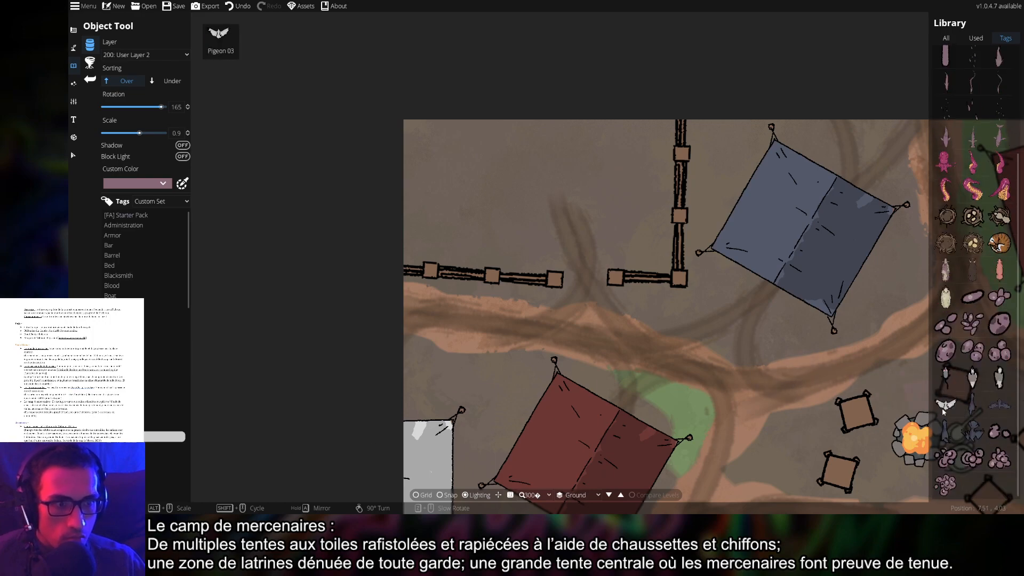
left_click(999, 243)
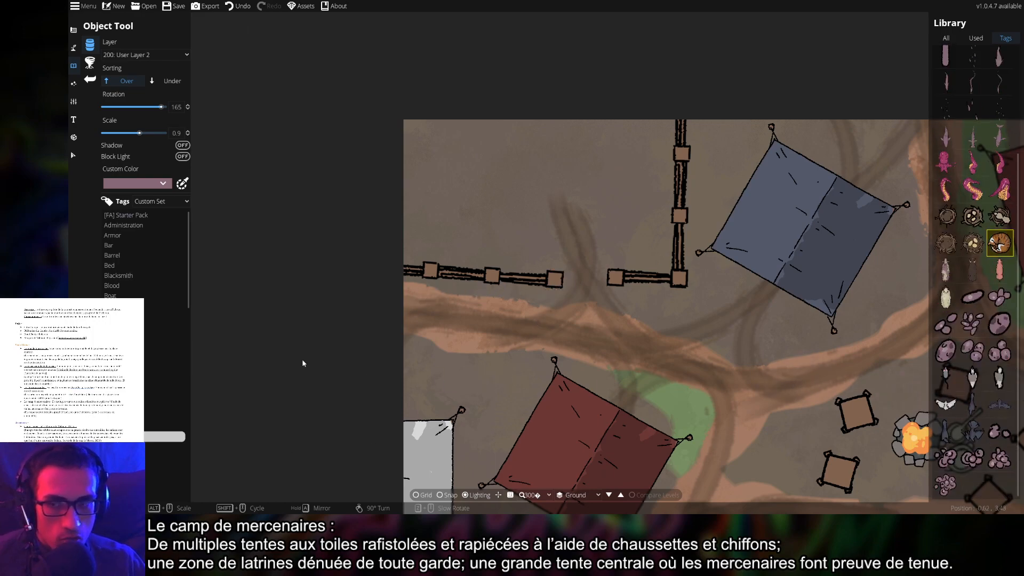
left_click(128, 447)
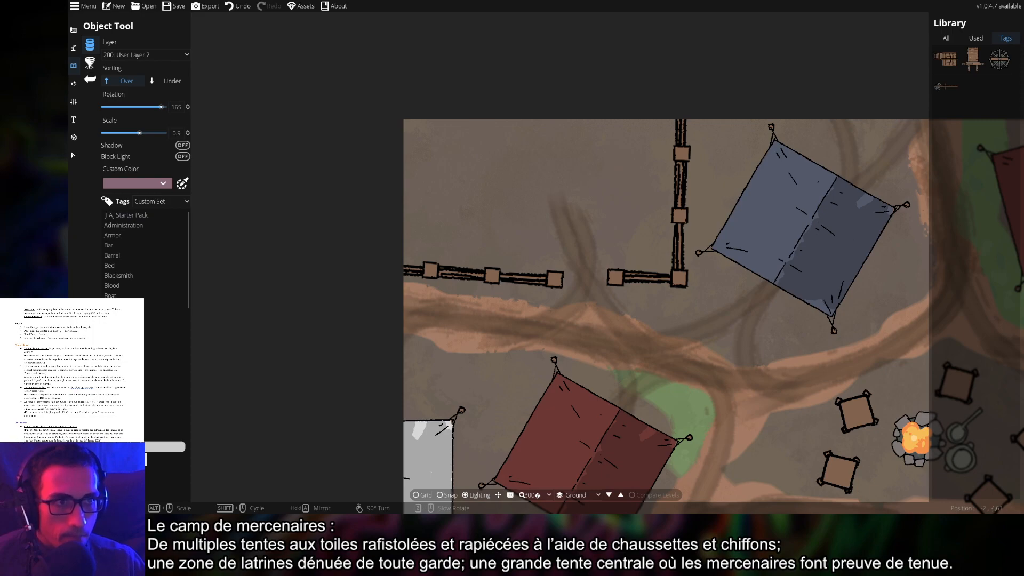
left_click(147, 456)
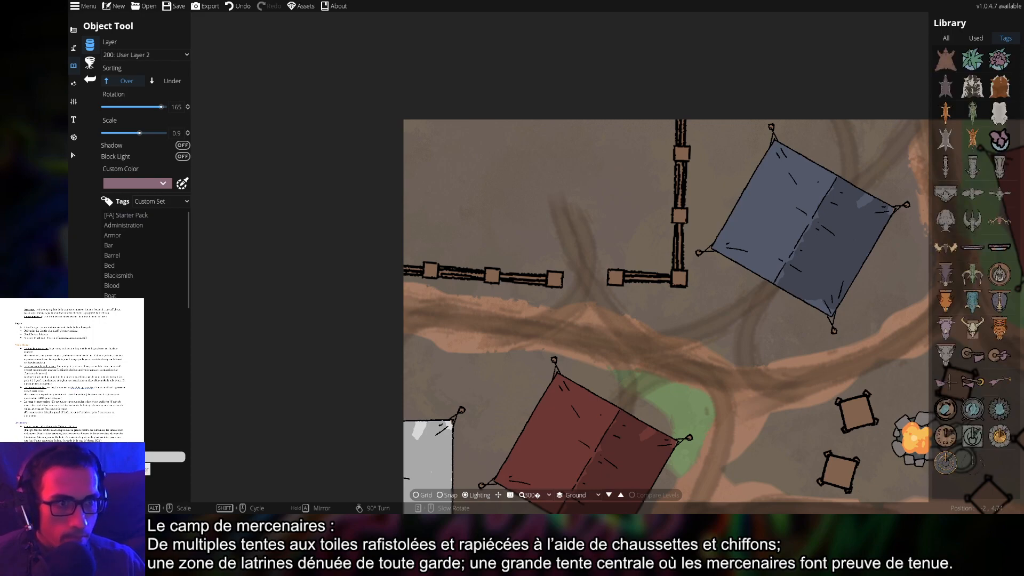
left_click(128, 467)
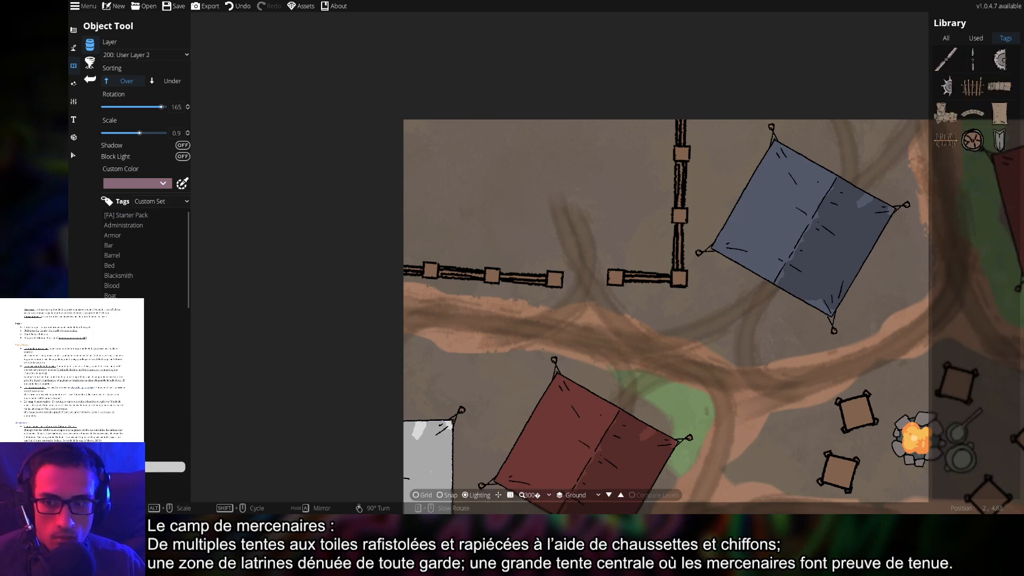
left_click(128, 477)
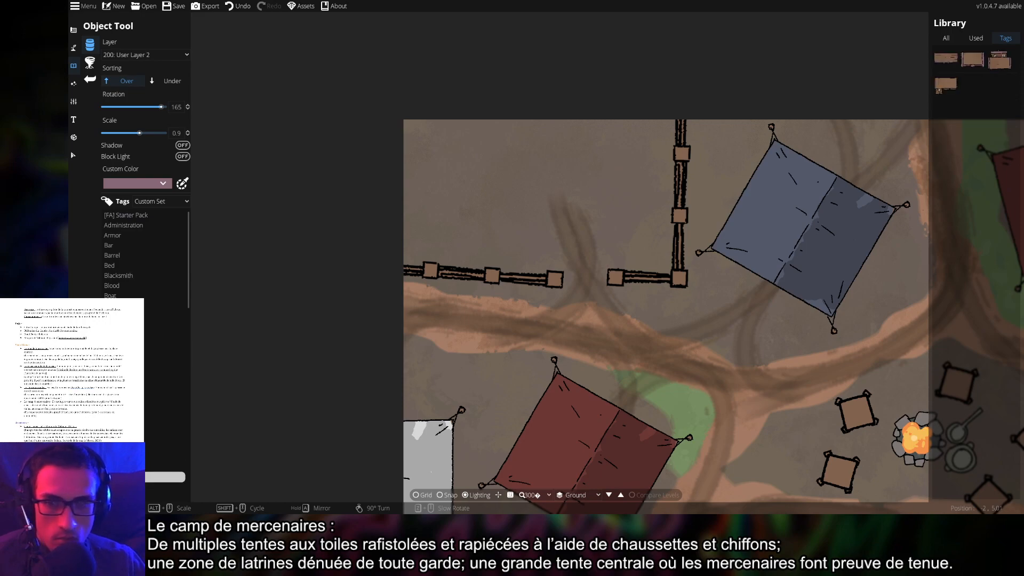
left_click(128, 487)
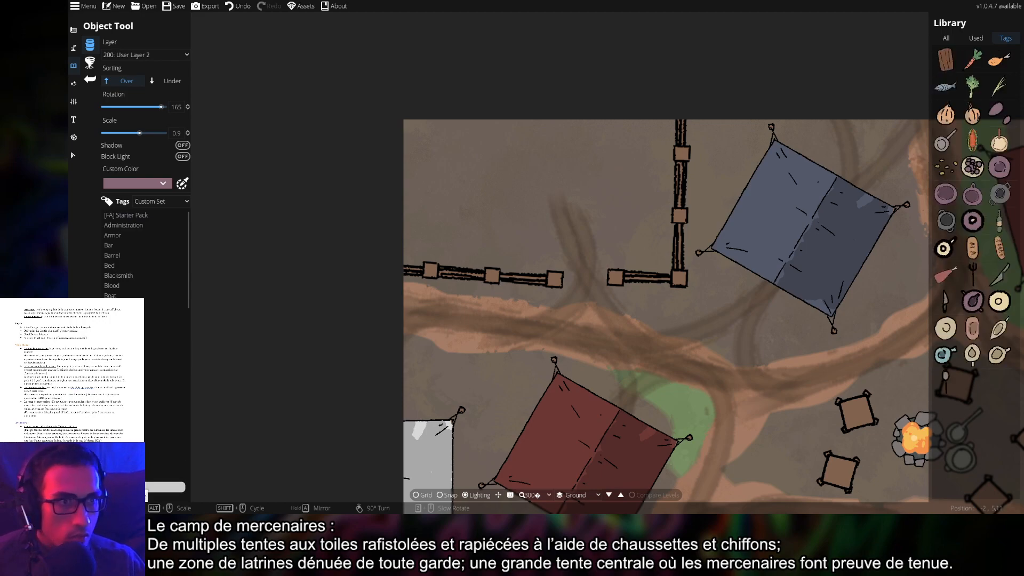
scroll(128, 487, "down", 3)
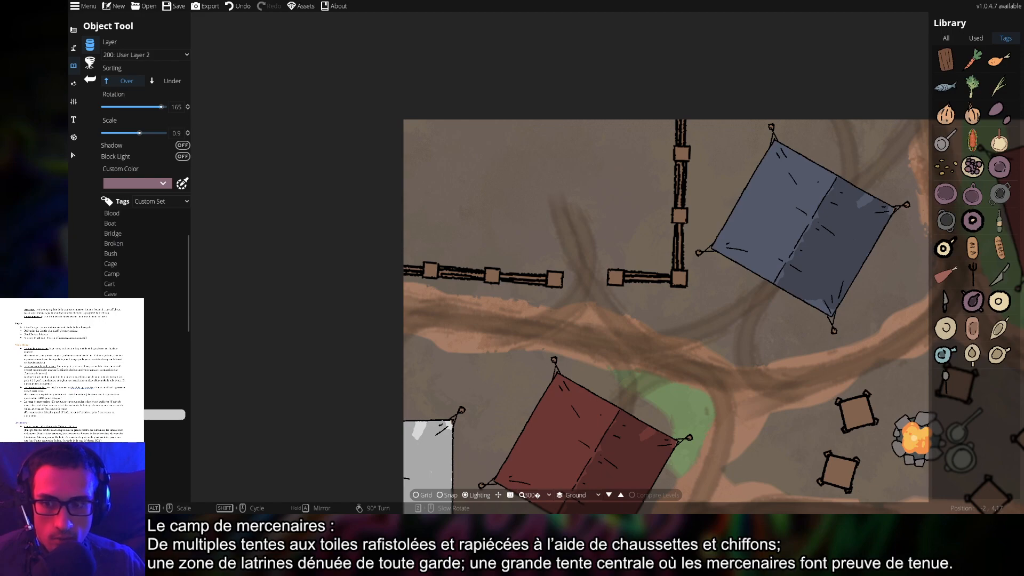
left_click(128, 424)
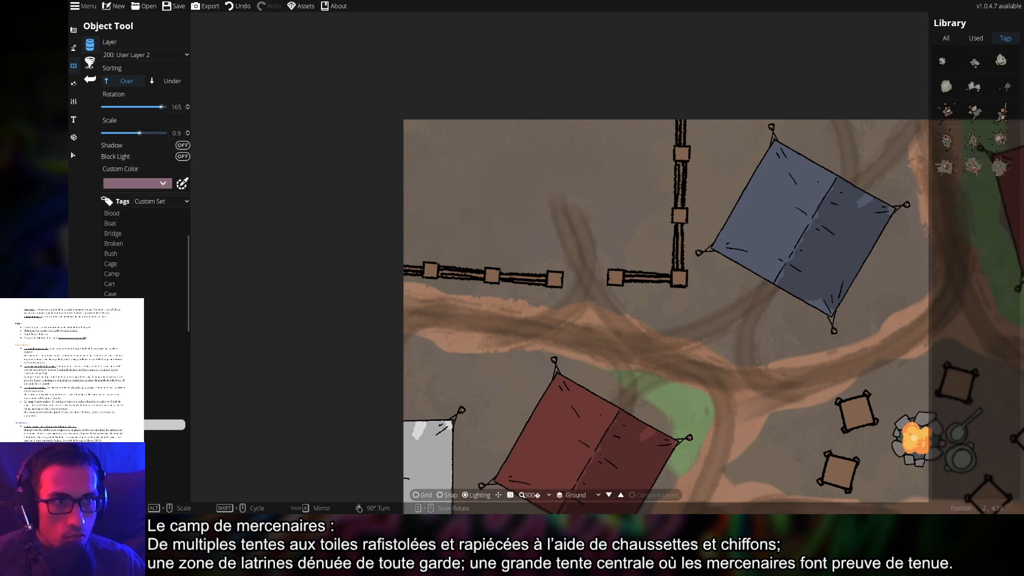
Try out debris splats and dirt piles, including Dirt Pile 02 and Dirt Pile 09
left_click(1000, 166)
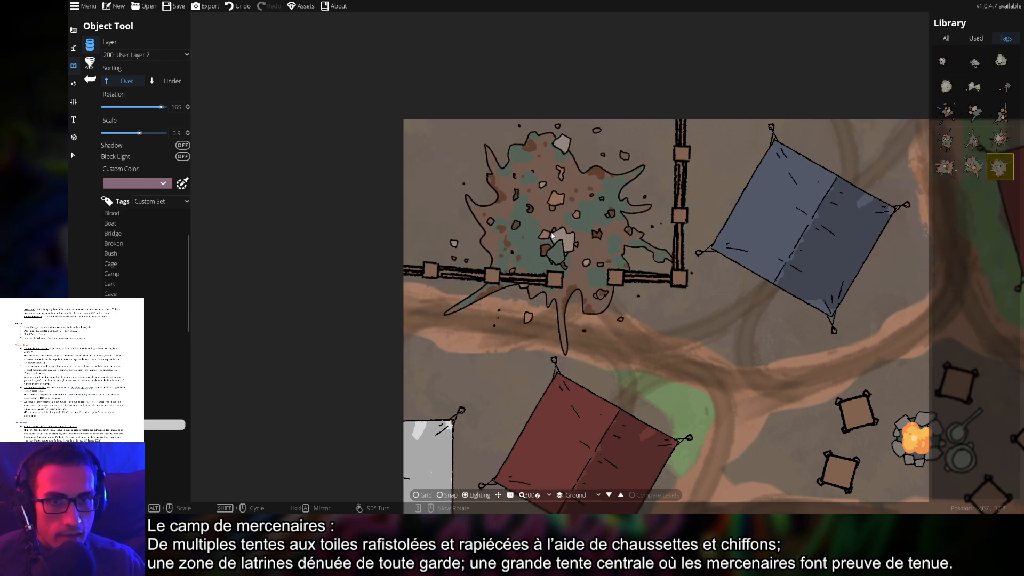
scroll(534, 213, "down", 2)
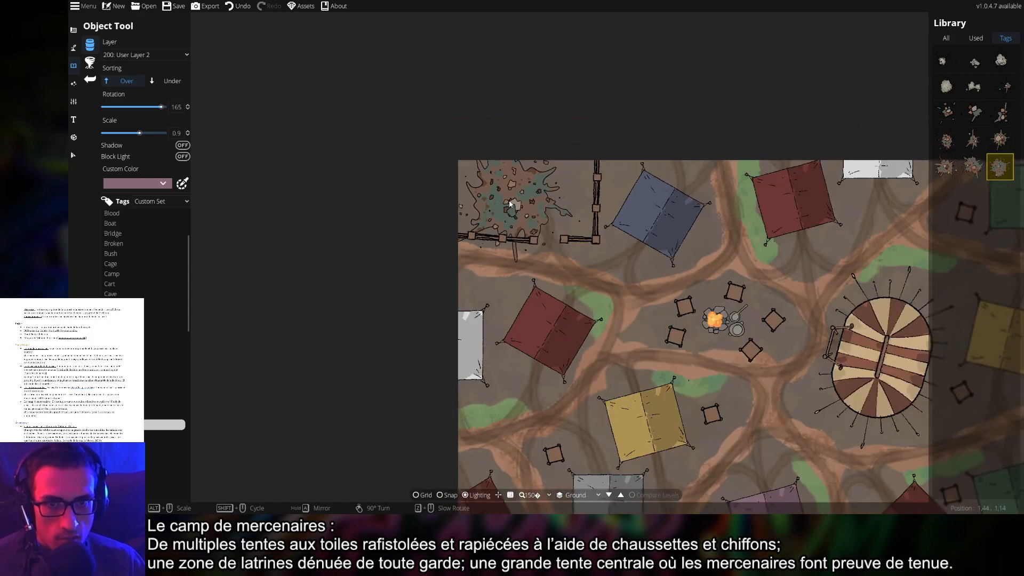
scroll(504, 200, "up", 2)
scroll(495, 189, "down", 5)
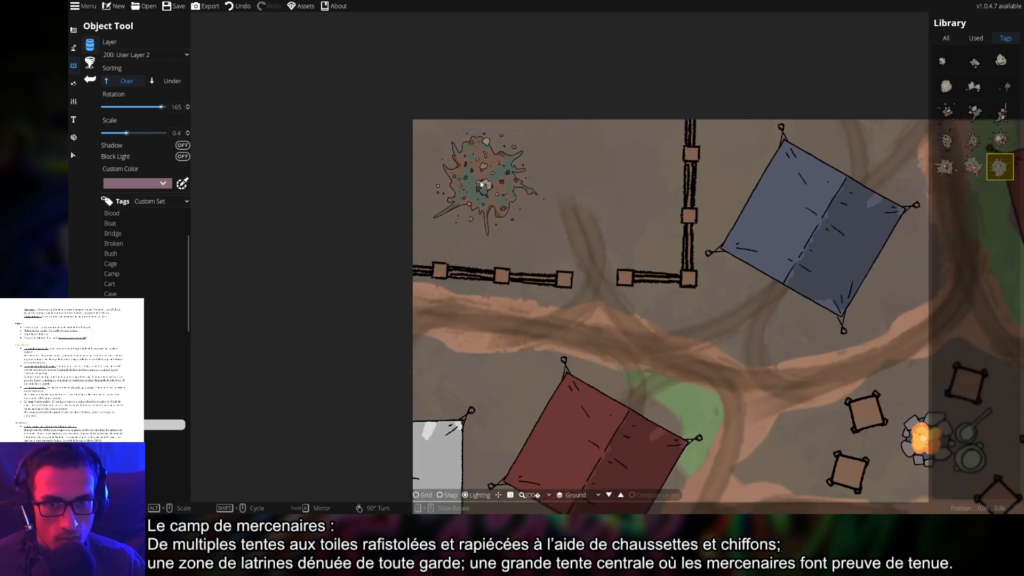
left_click_drag(476, 185, 473, 205)
left_click(944, 61)
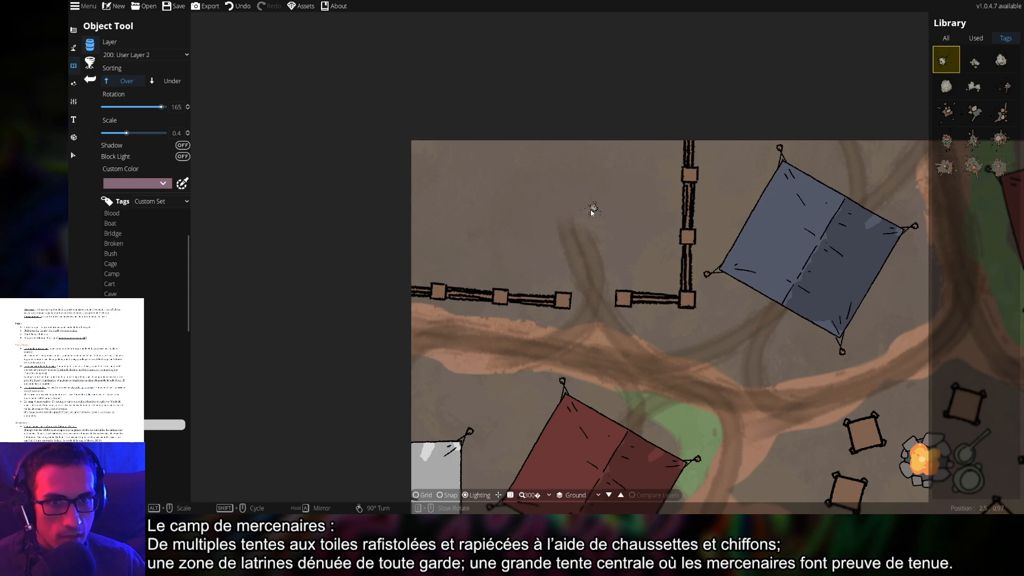
left_click(946, 86)
scroll(546, 216, "up", 5)
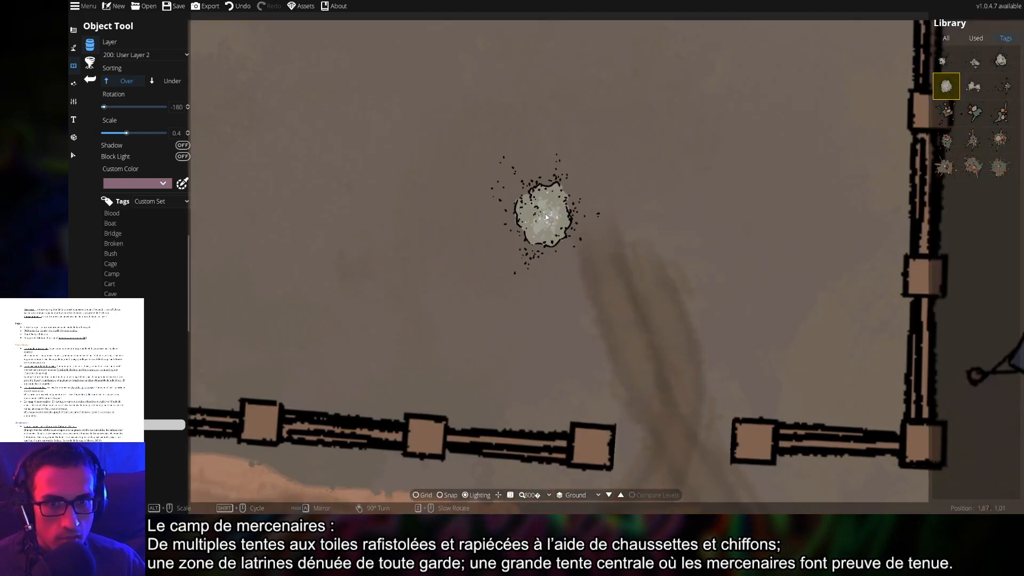
left_click(973, 86)
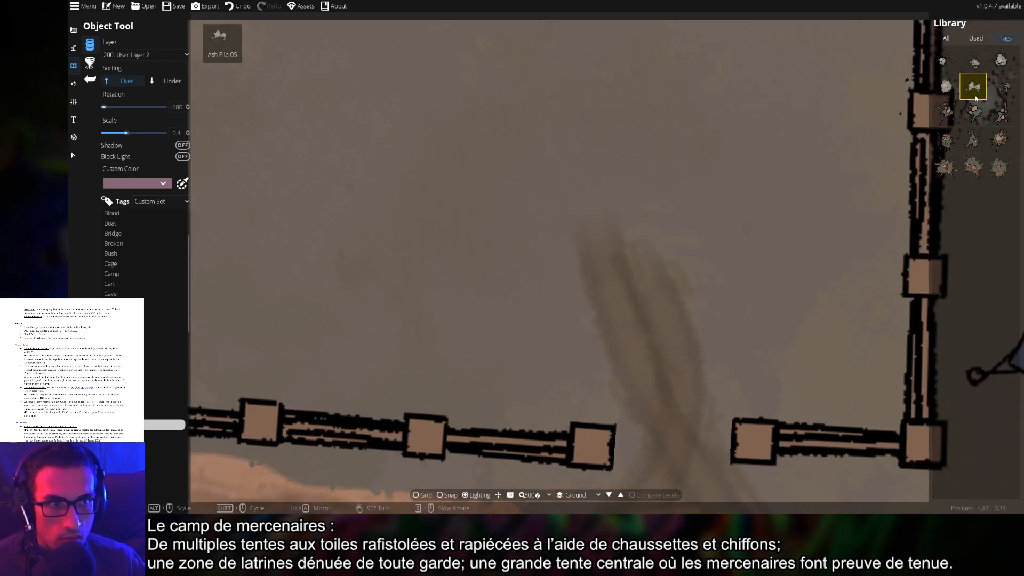
left_click(1000, 86)
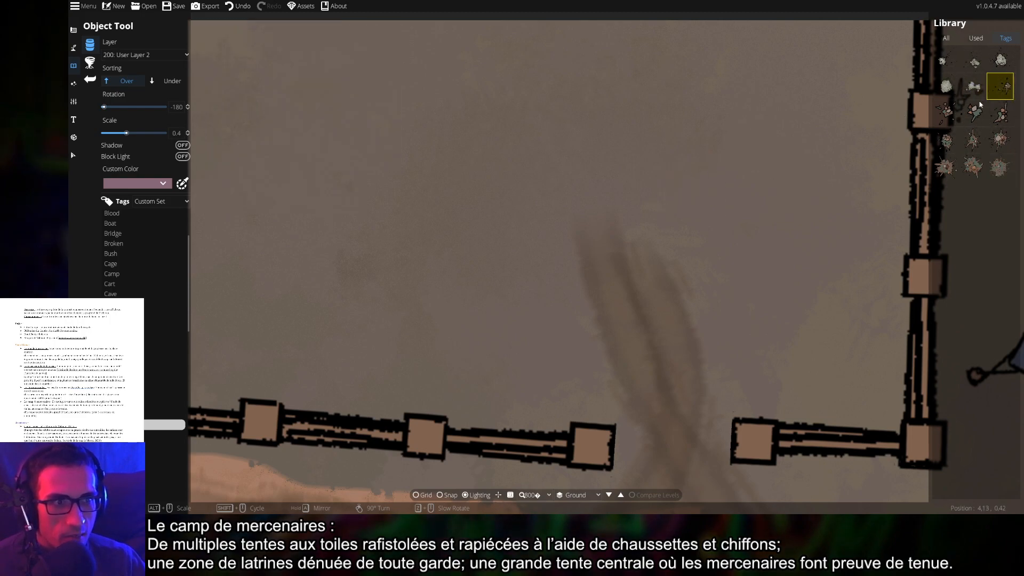
left_click(974, 112)
Place a spiky splatter debris piece on the left latrine fence post
left_click_drag(688, 302, 585, 151)
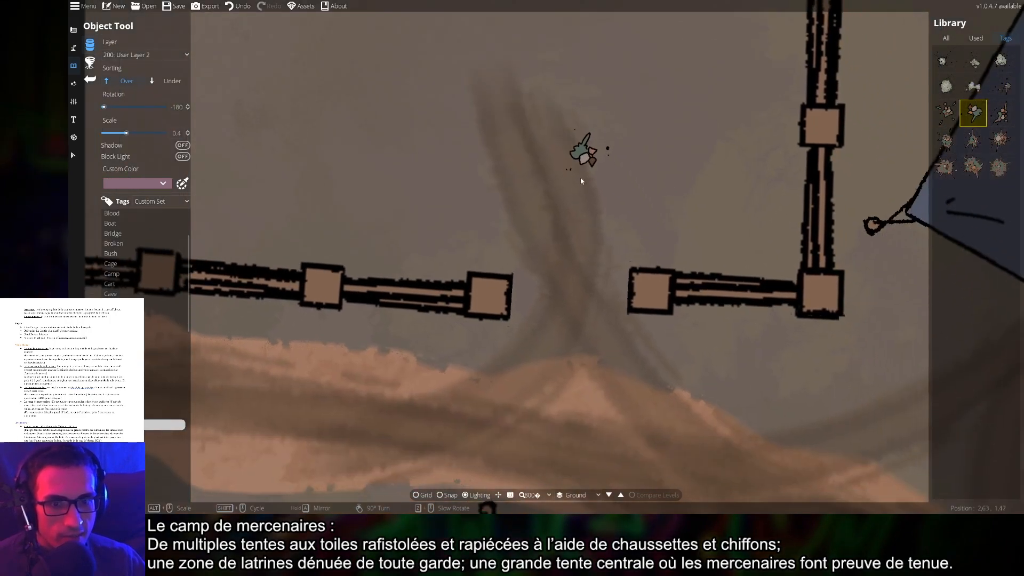
scroll(507, 348, "down", 2)
scroll(505, 343, "down", 1)
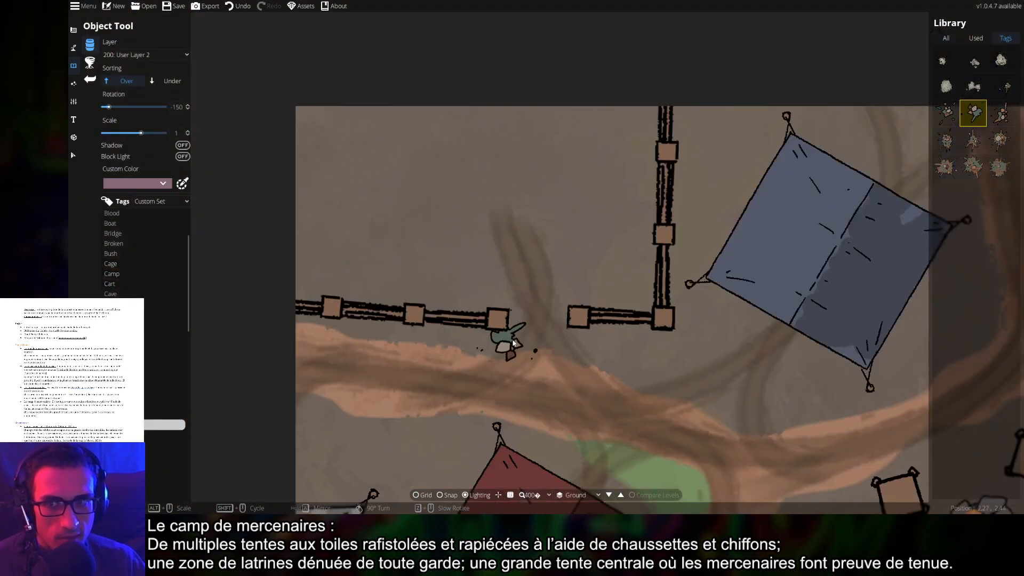
scroll(507, 348, "down", 4)
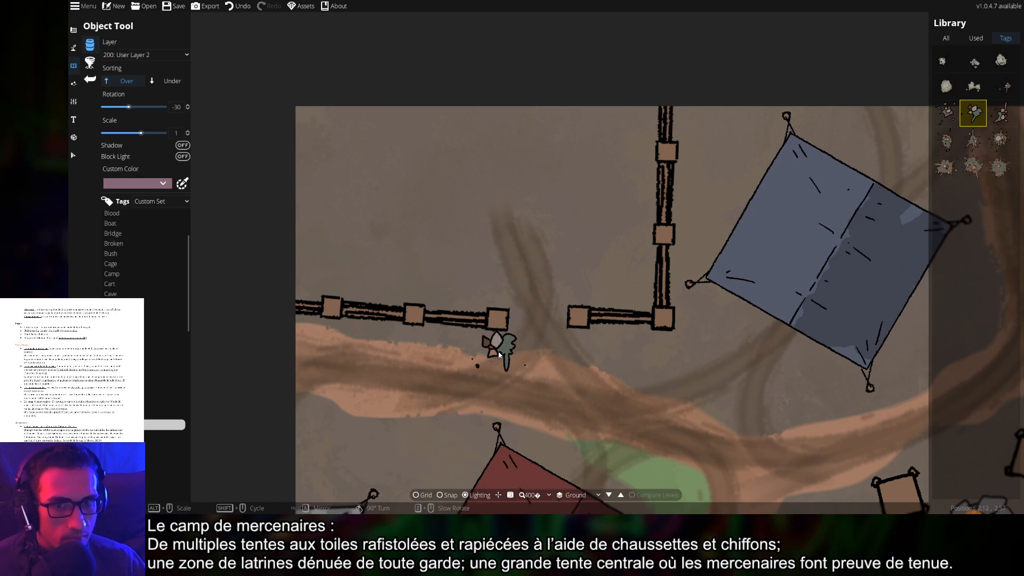
scroll(501, 350, "up", 2)
scroll(501, 346, "up", 7)
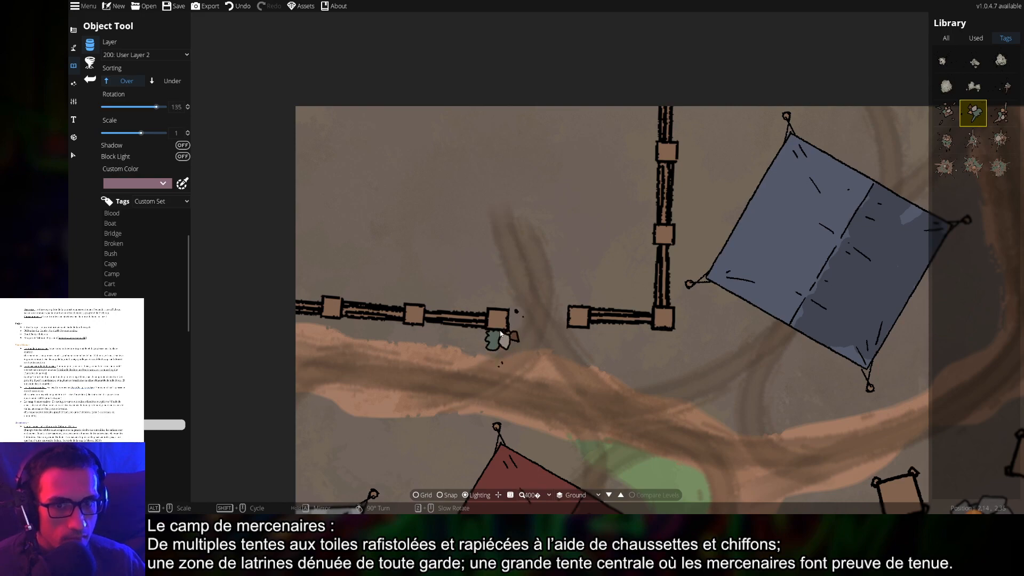
scroll(587, 339, "up", 4)
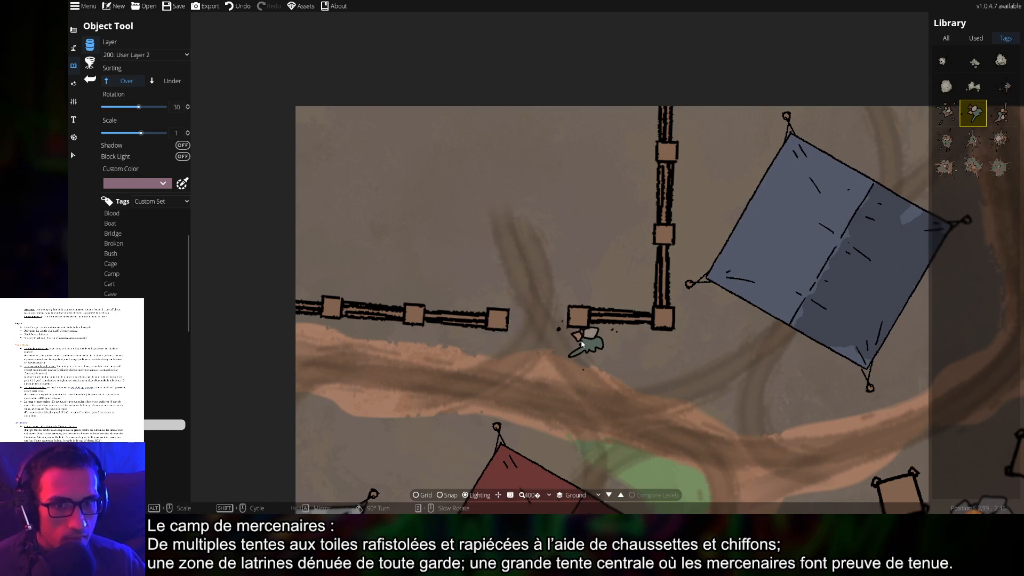
scroll(584, 342, "up", 2)
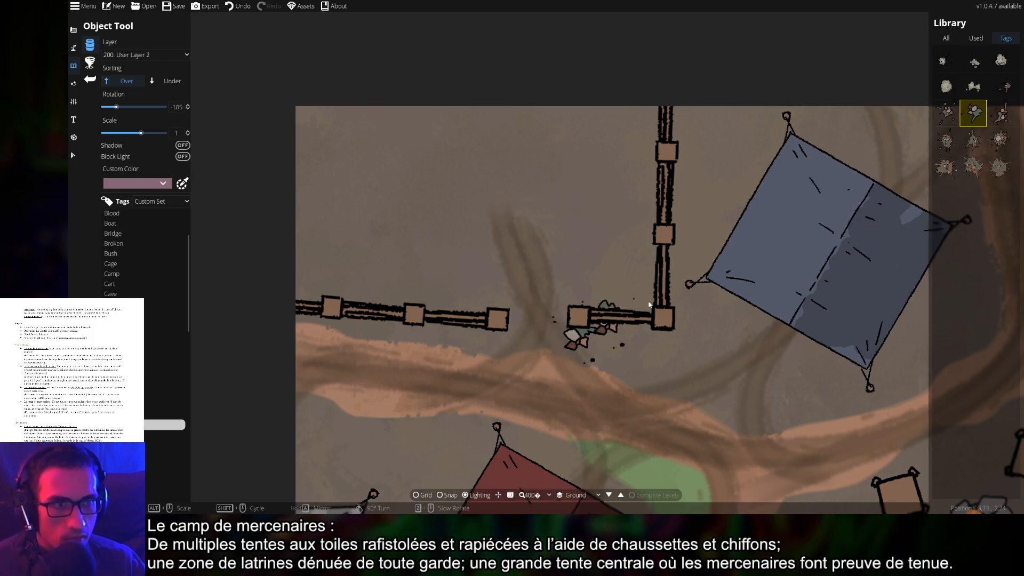
left_click(973, 141)
scroll(476, 326, "down", 4)
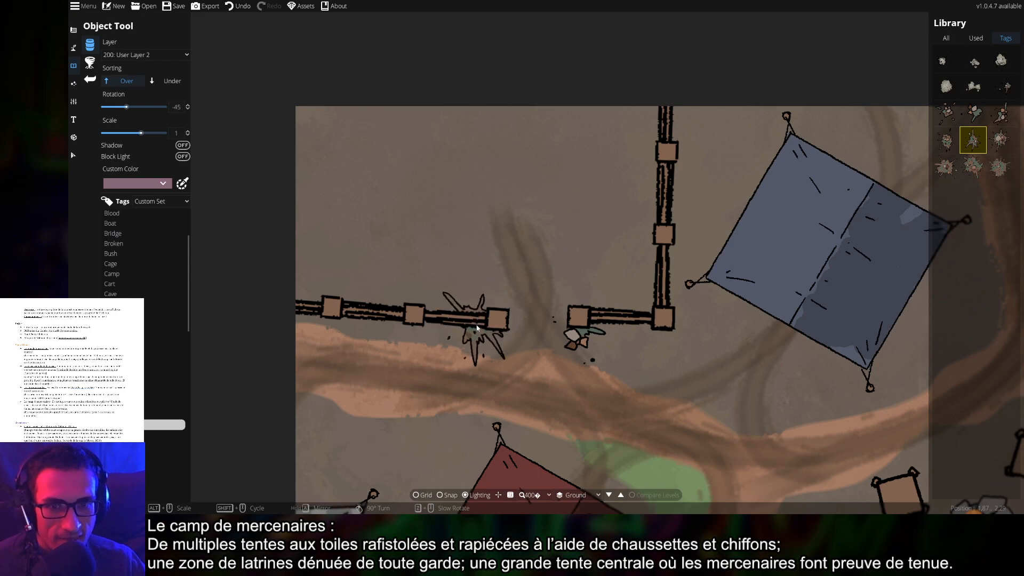
scroll(476, 327, "down", 8)
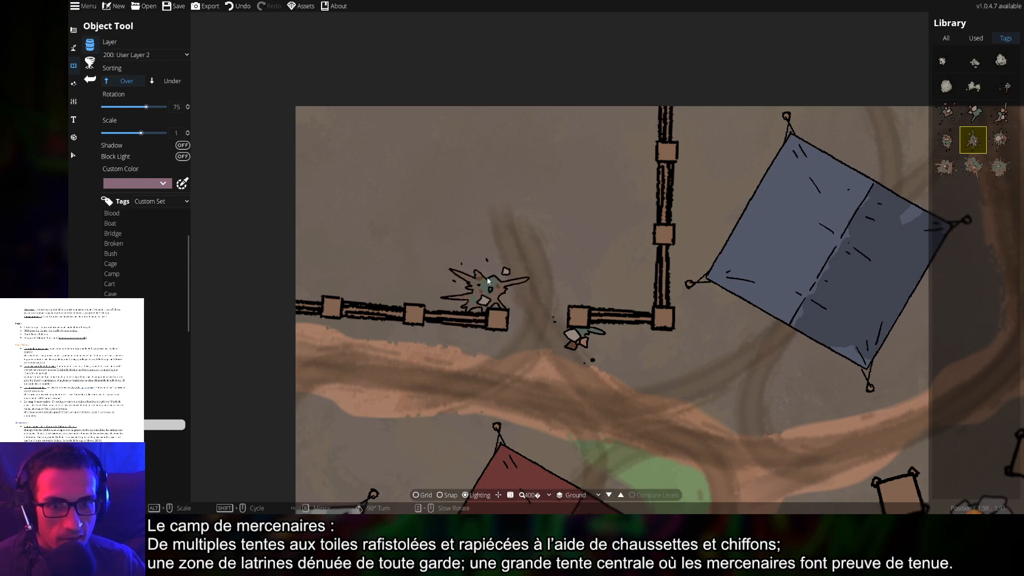
left_click_drag(498, 267, 606, 352)
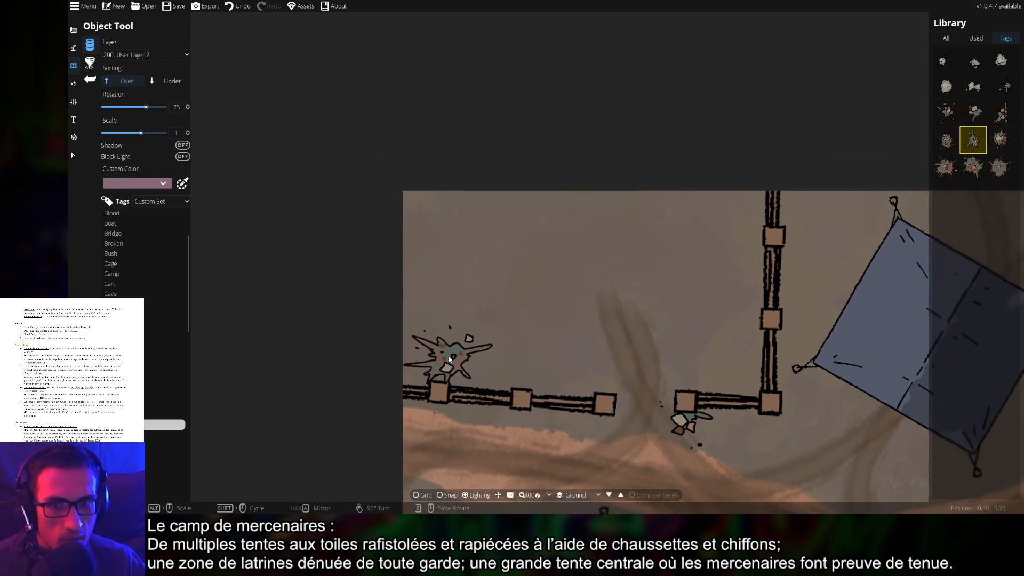
left_click(441, 365)
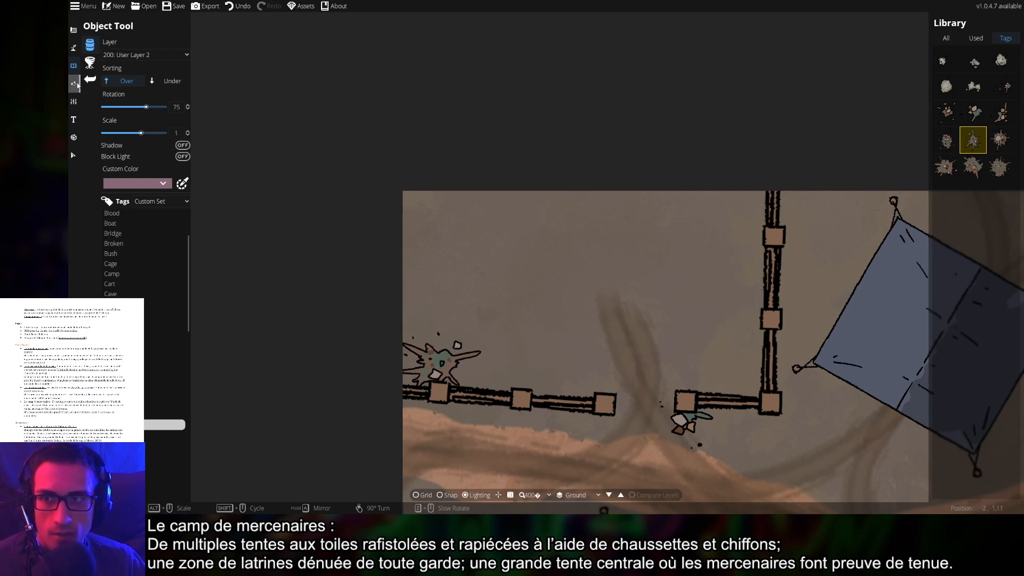
Place two broken-planks Fallen Door pieces at and just above the latrine fence gap
left_click(128, 435)
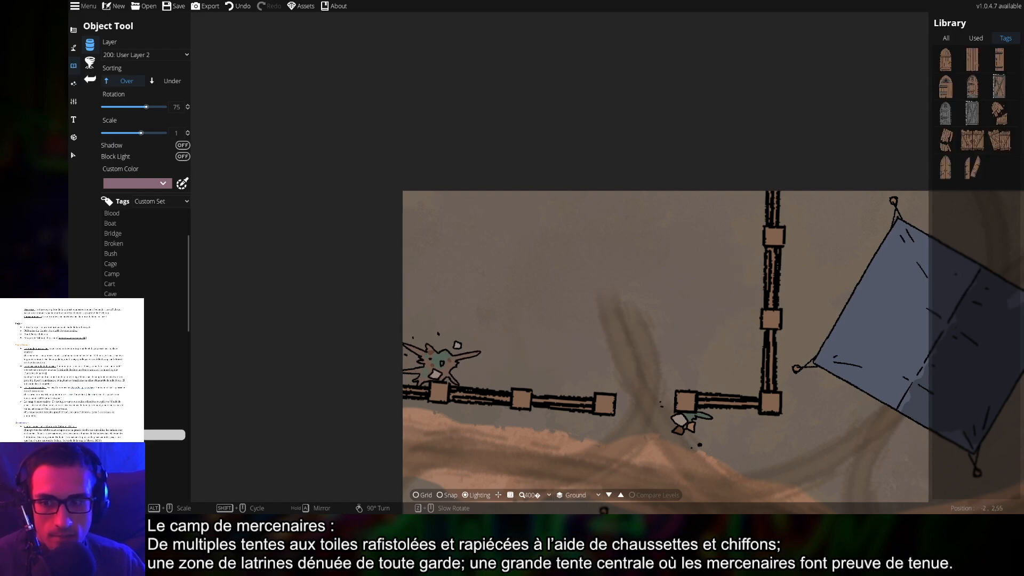
left_click(128, 445)
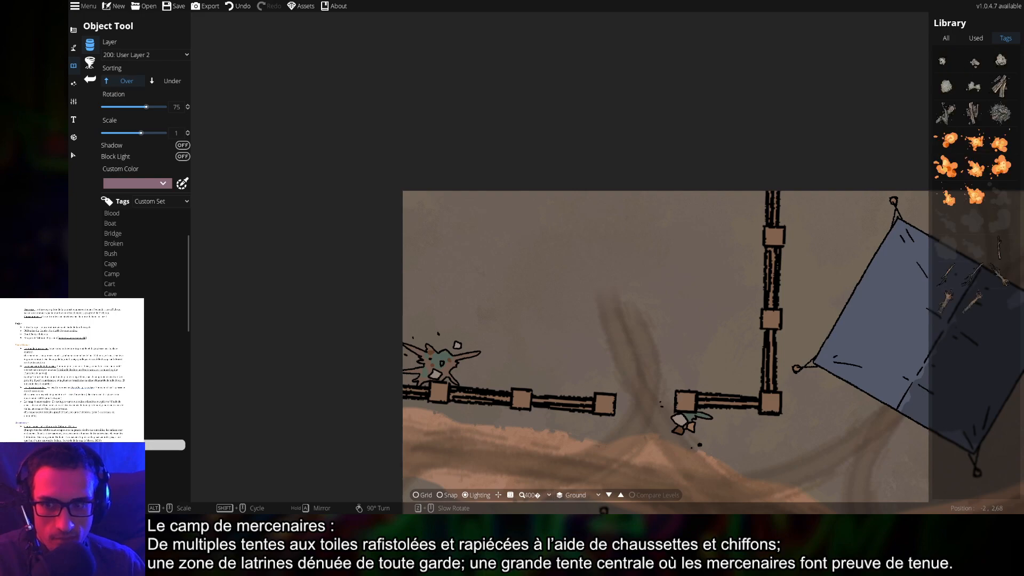
left_click(128, 435)
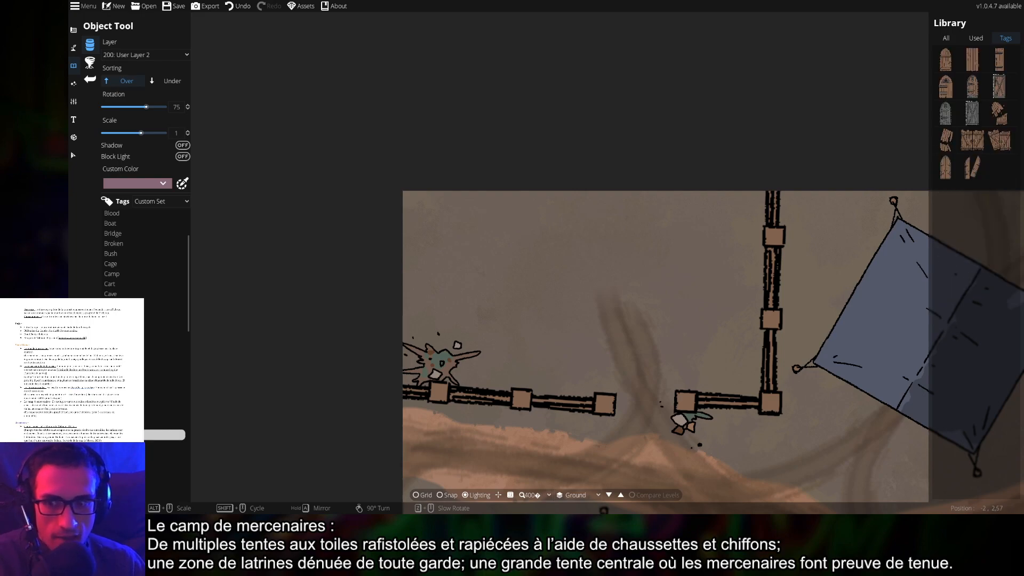
left_click(947, 59)
scroll(656, 384, "up", 5)
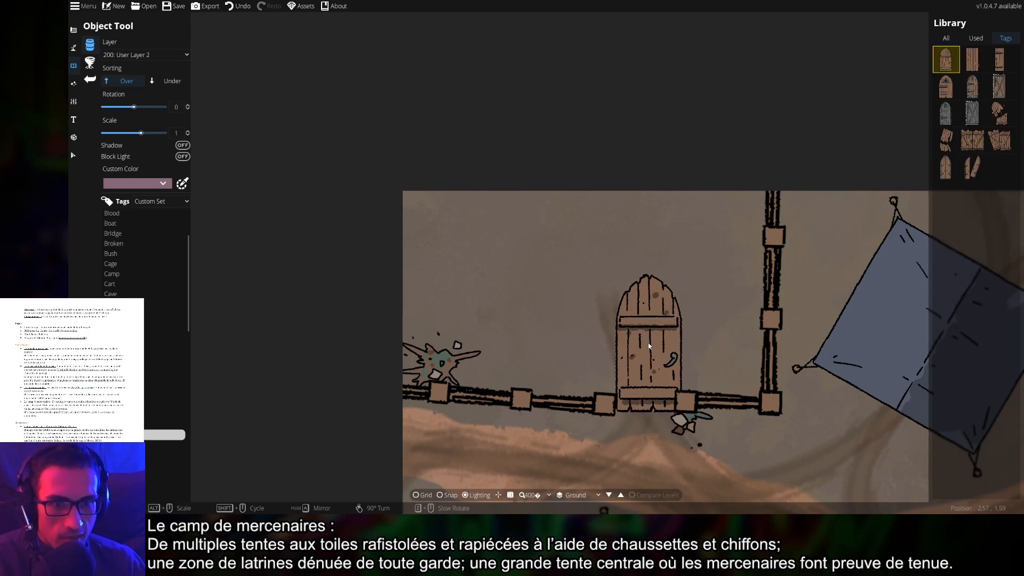
left_click(946, 139)
left_click(644, 388)
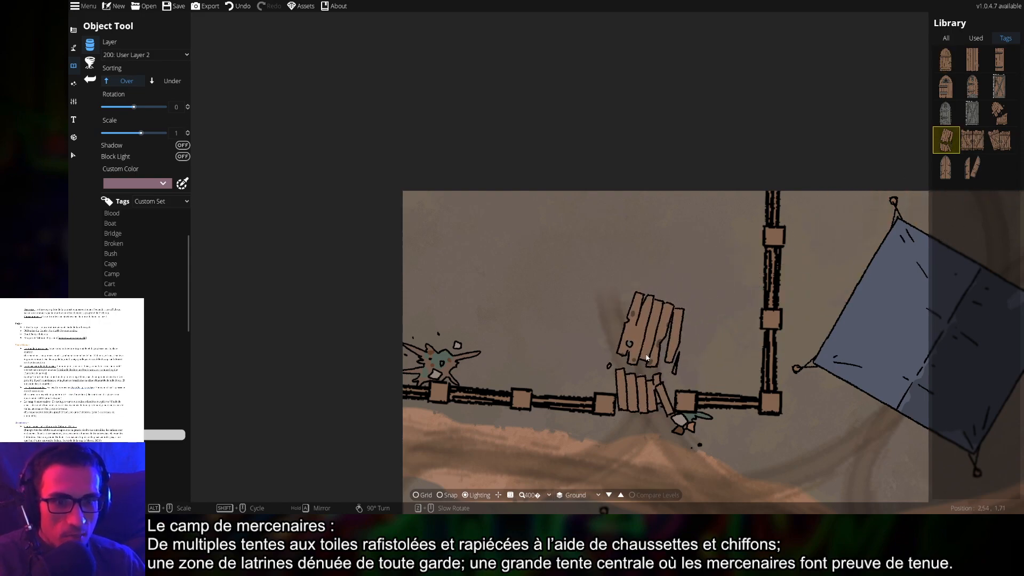
scroll(646, 358, "down", 12)
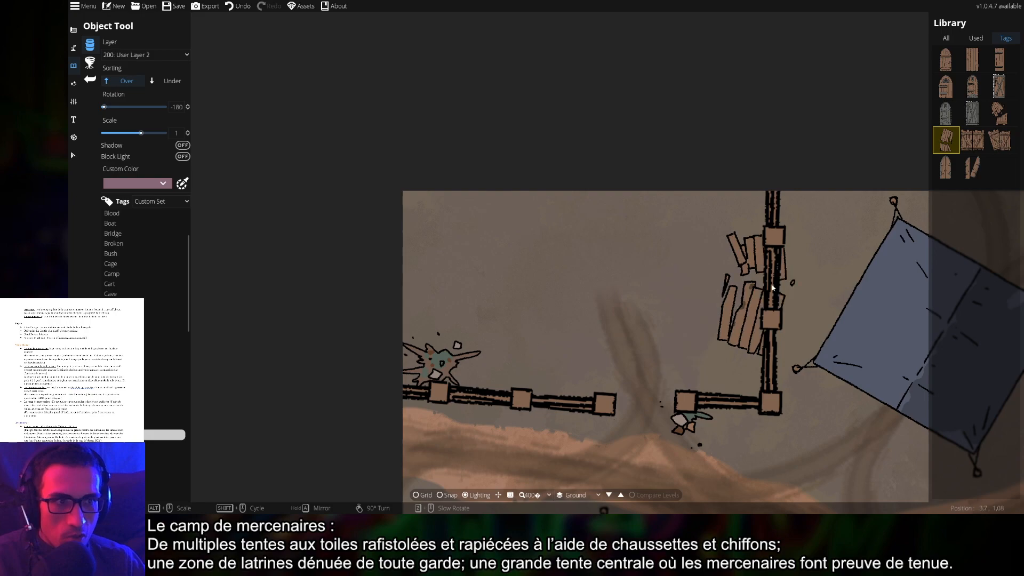
left_click(999, 113)
scroll(641, 368, "up", 11)
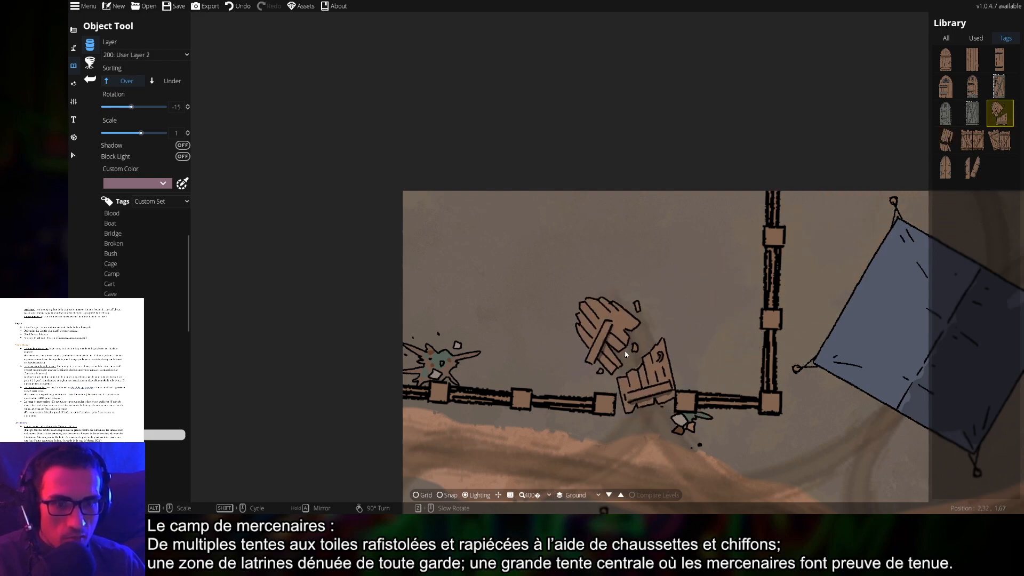
left_click(621, 352)
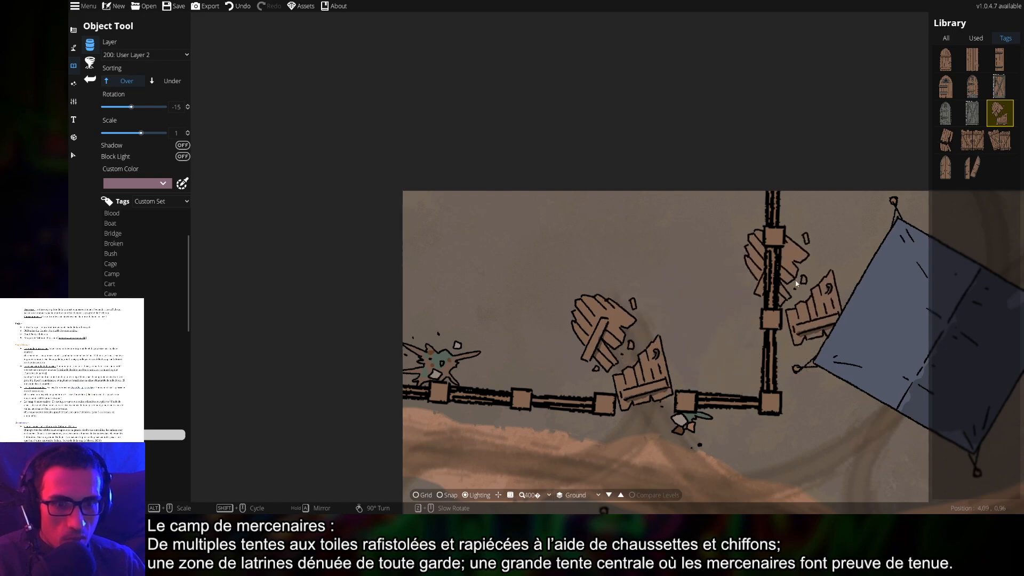
left_click_drag(751, 239, 745, 151)
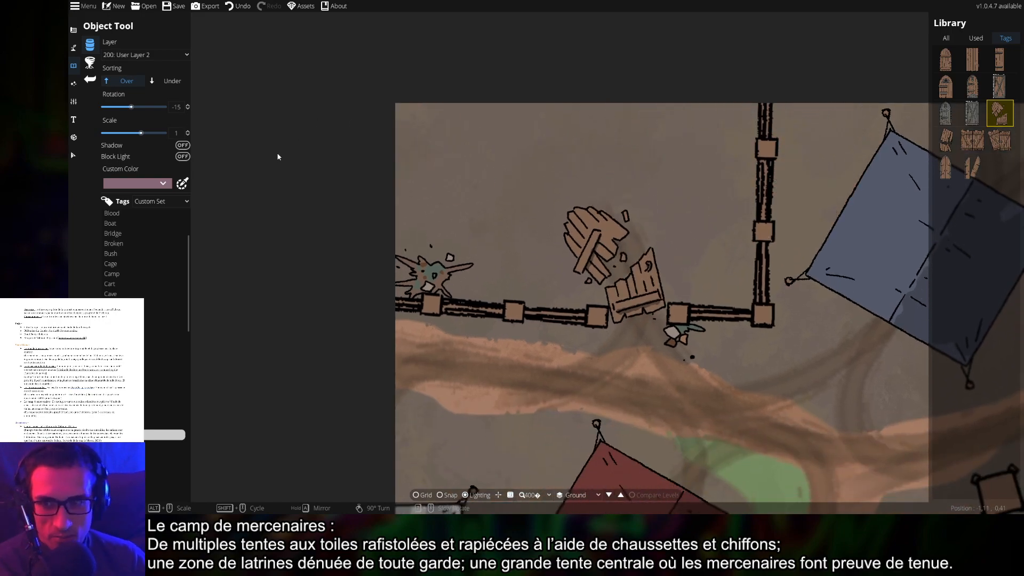
Filter the library to debris, fire and smoke assets and pick a smoke cloud
left_click(128, 445)
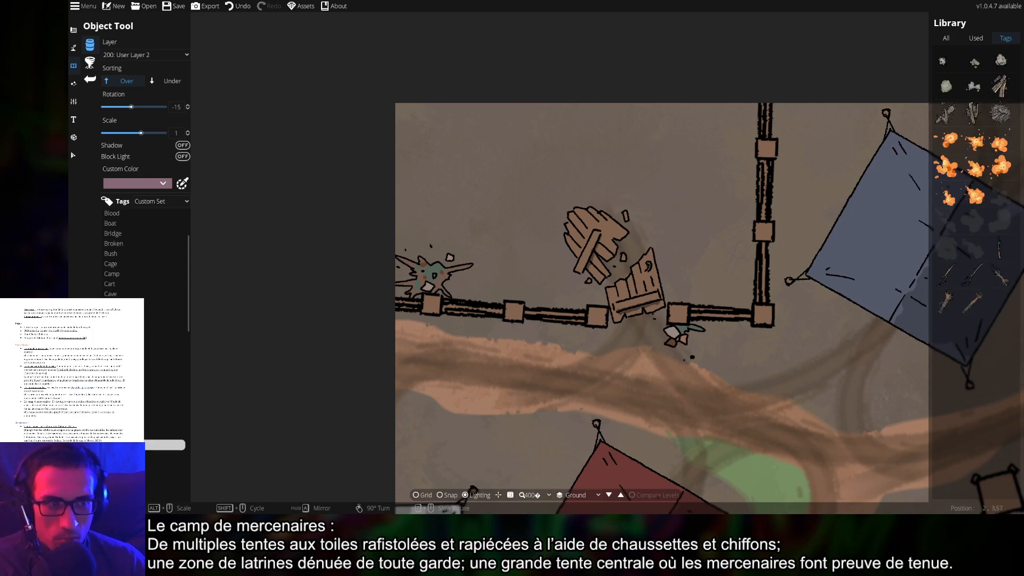
left_click(973, 113)
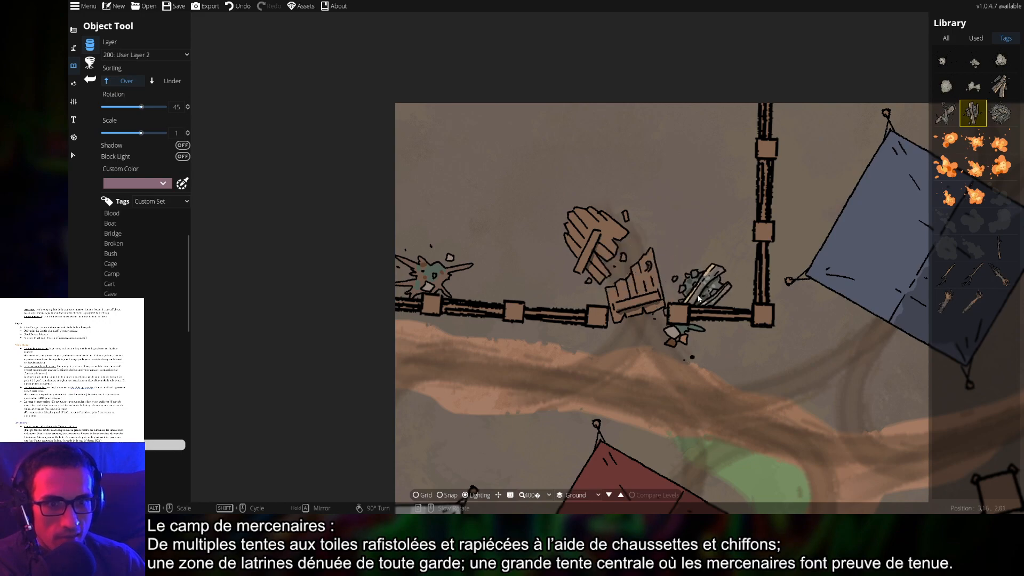
scroll(688, 283, "up", 2)
left_click(1000, 113)
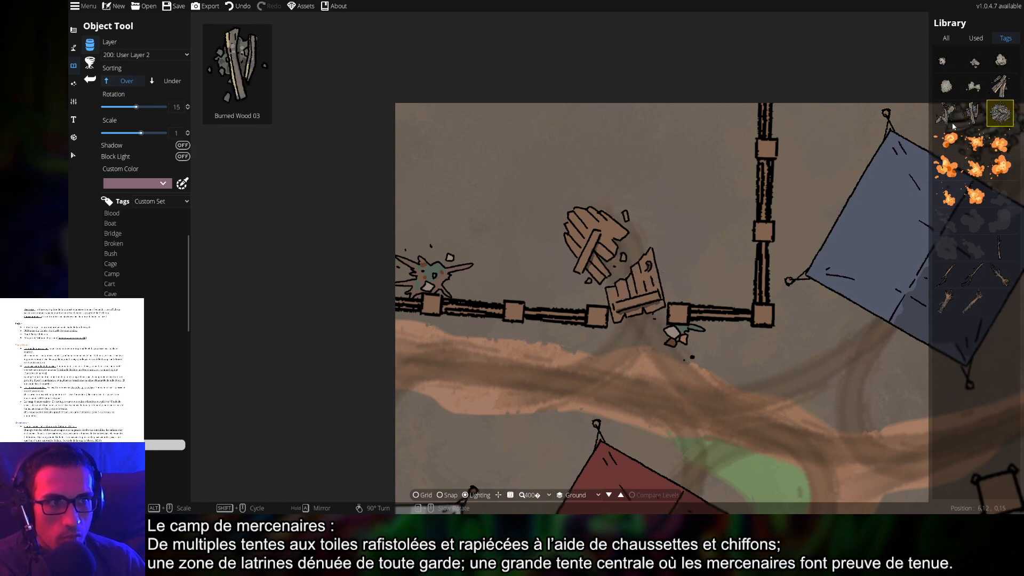
left_click(973, 247)
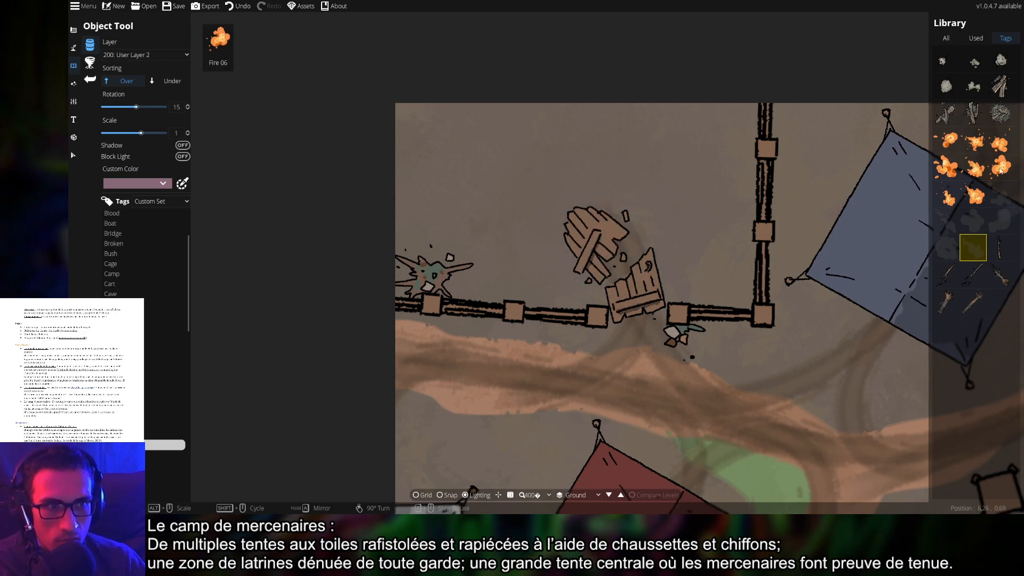
left_click(946, 220)
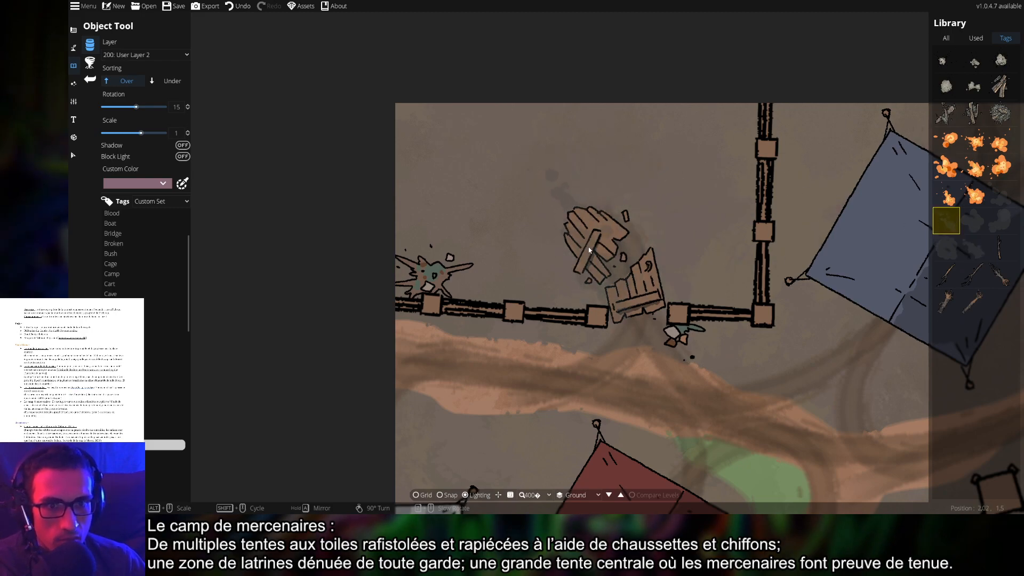
Set Custom Color to none and place grey smoke clouds above the broken planks
left_click(136, 185)
left_click(172, 253)
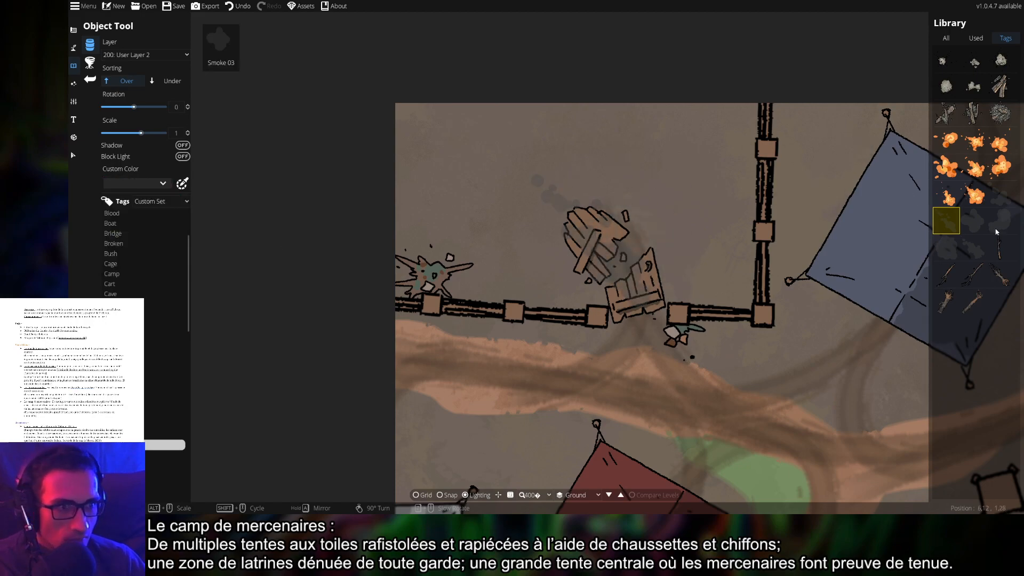
left_click(958, 253)
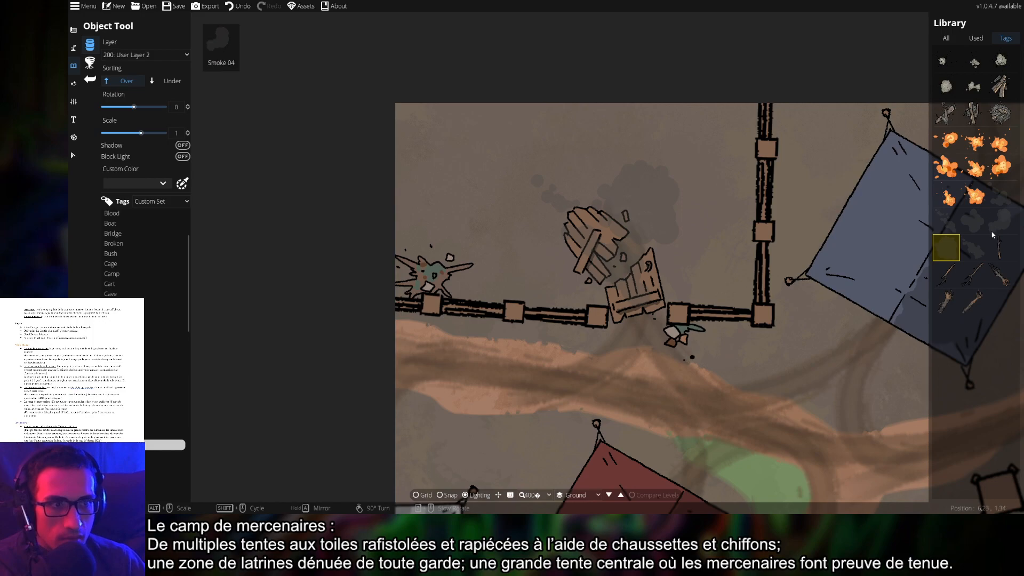
left_click(1000, 220)
scroll(695, 251, "down", 2)
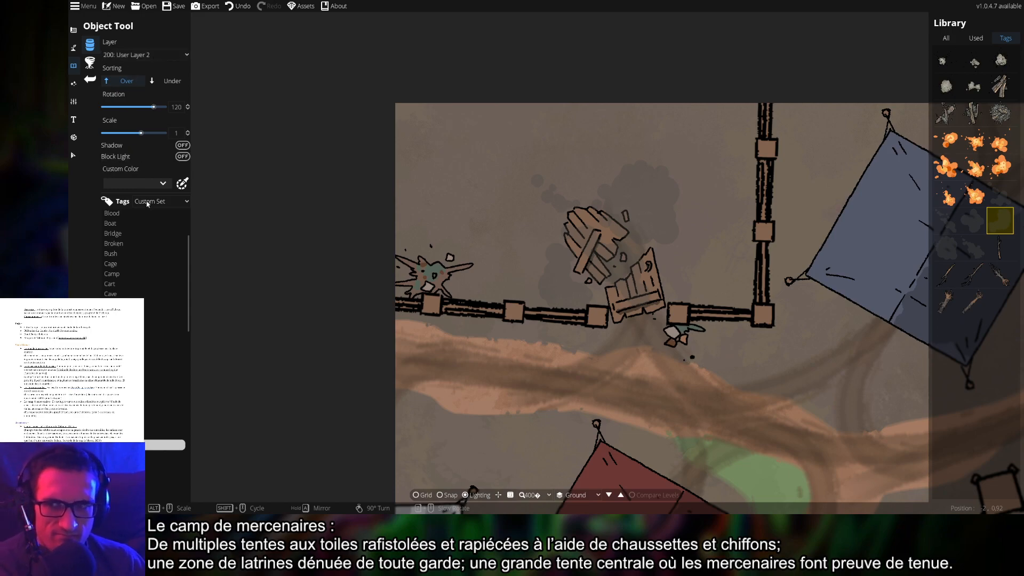
scroll(160, 373, "down", 3)
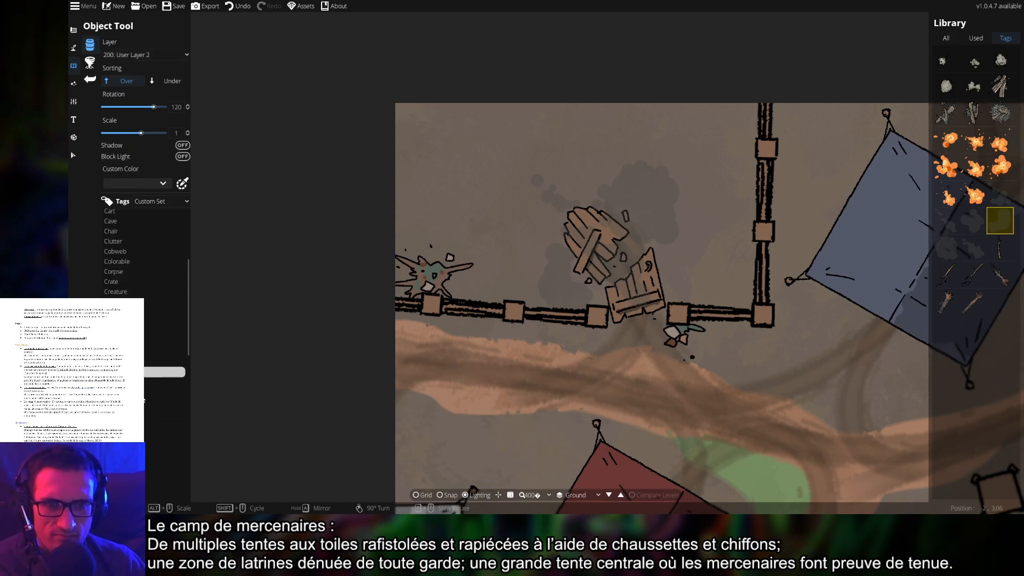
left_click(73, 155)
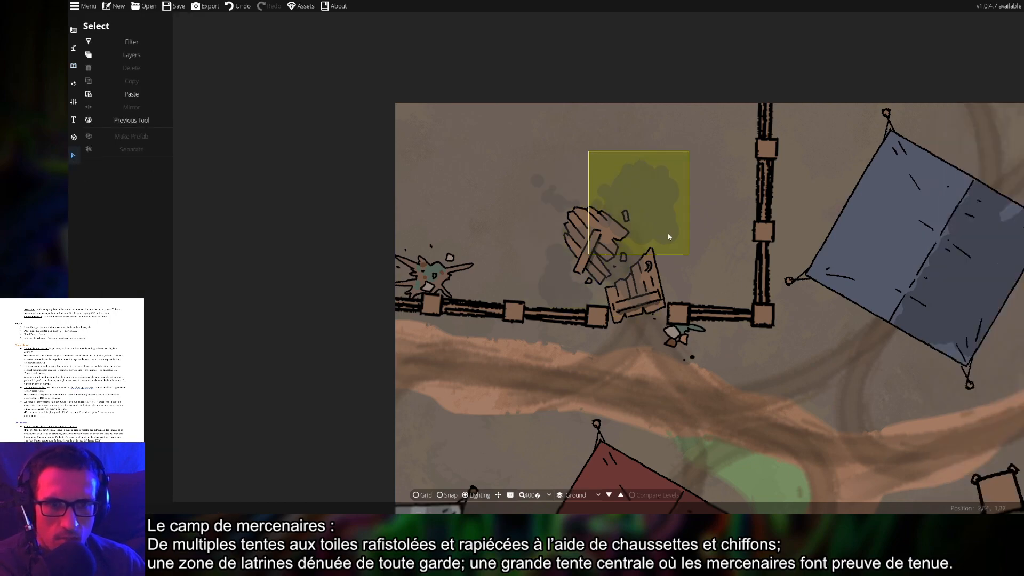
Move the broken crate debris from 200: User Layer 2 to 100: User Layer 1
left_click(651, 199)
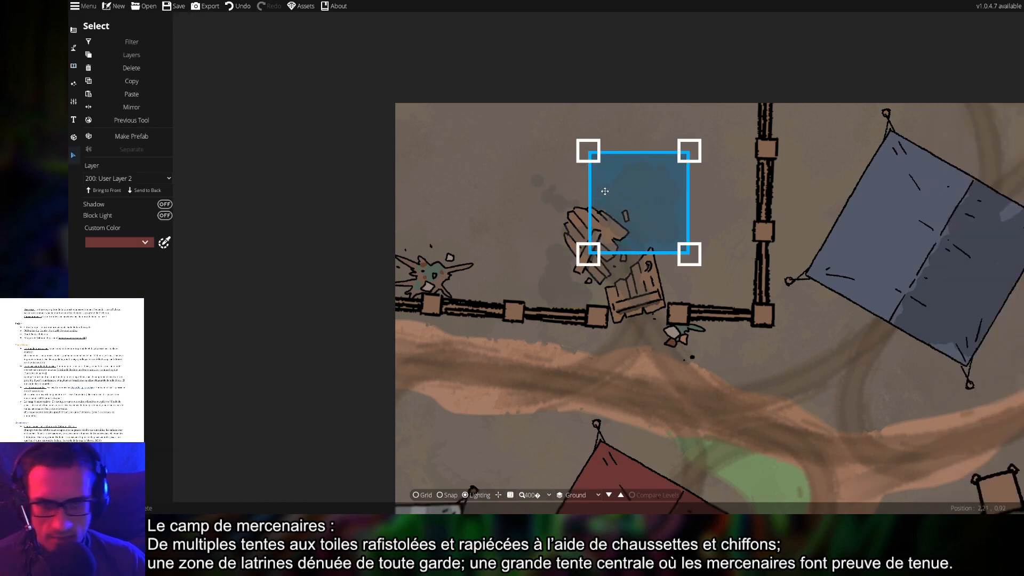
left_click(677, 283)
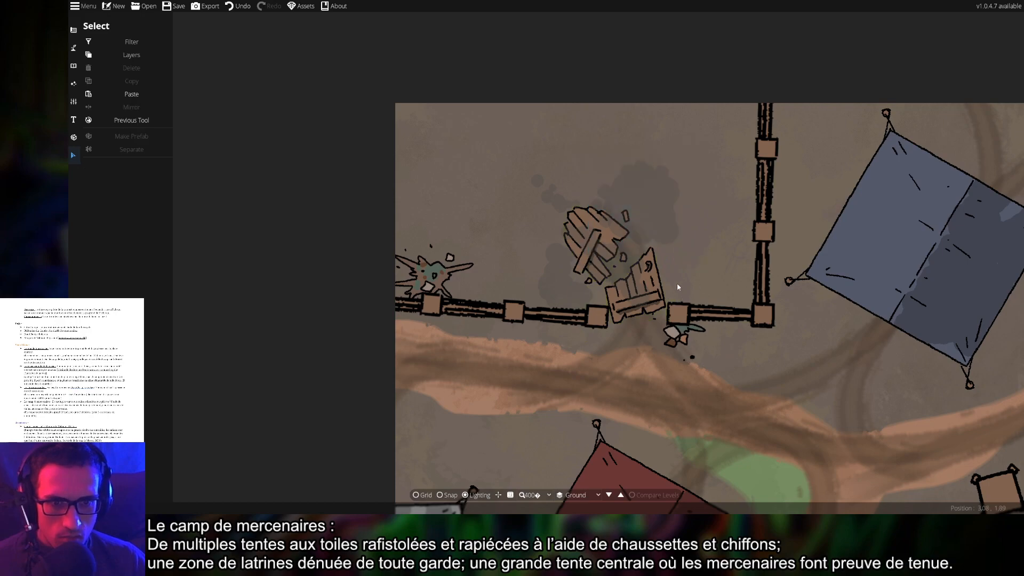
left_click(655, 275)
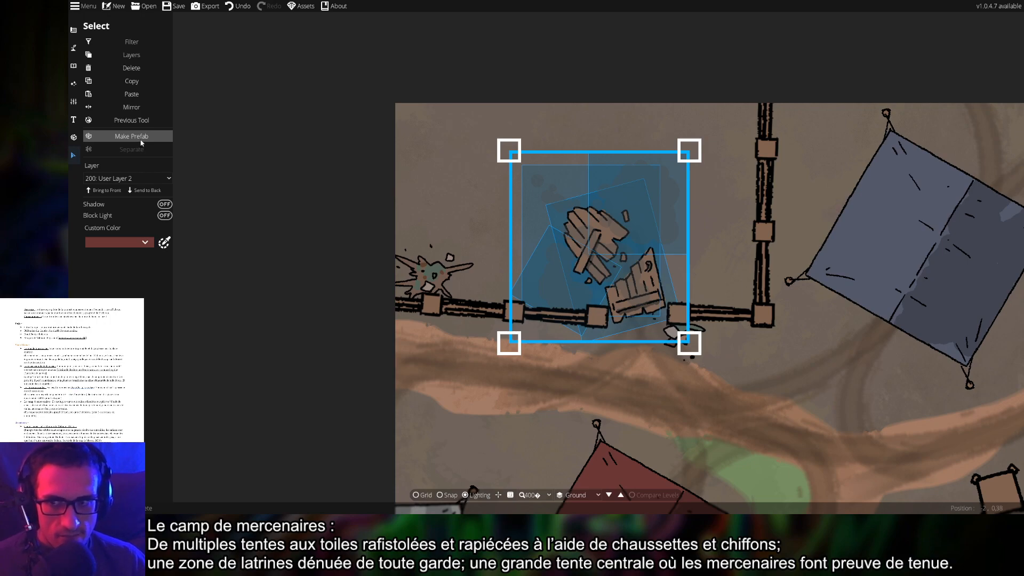
left_click(128, 179)
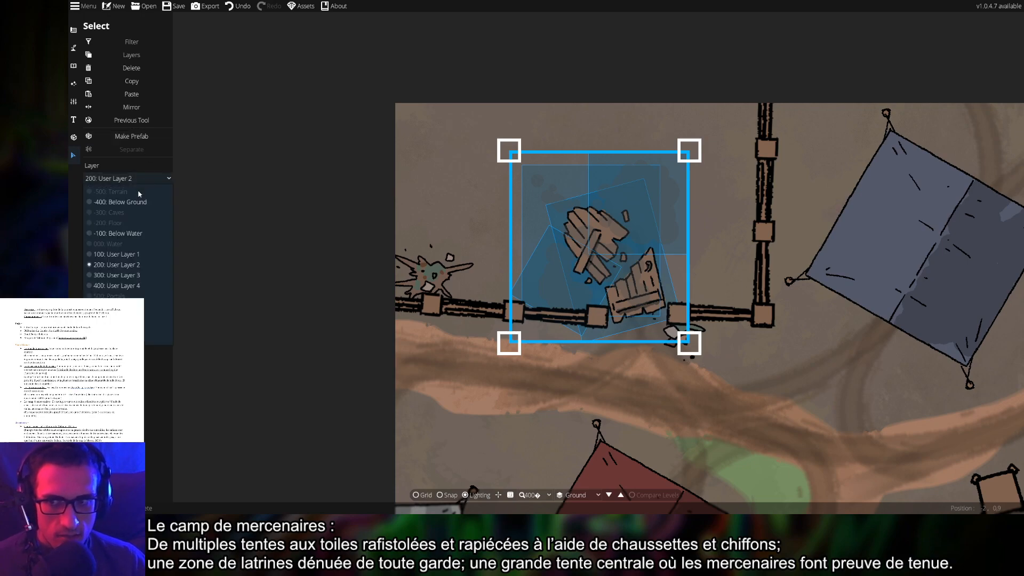
left_click(114, 254)
left_click(453, 201)
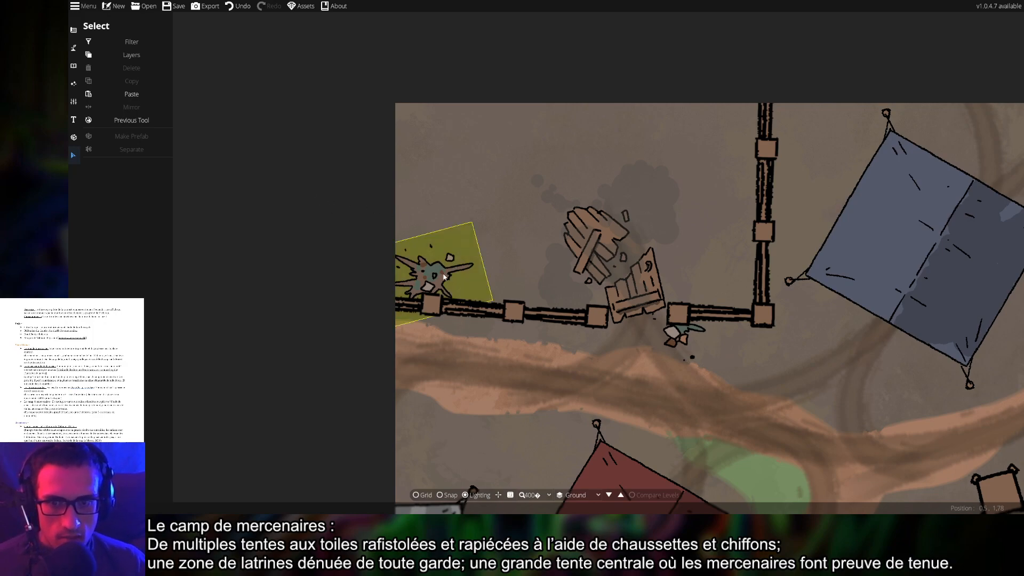
Put the splat at the fence's left end on 100: User Layer 1
left_click(357, 247)
left_click(128, 178)
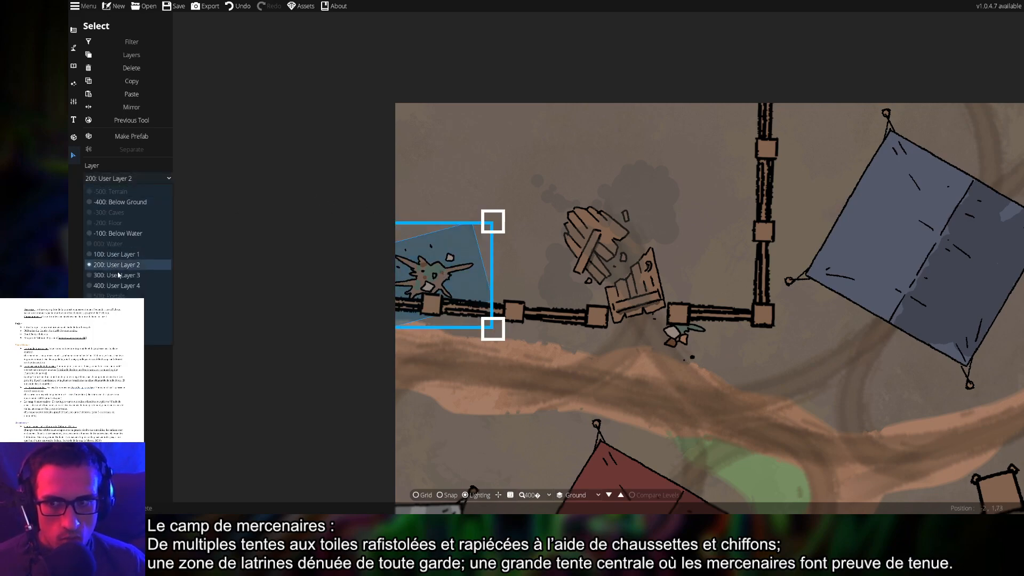
left_click(114, 255)
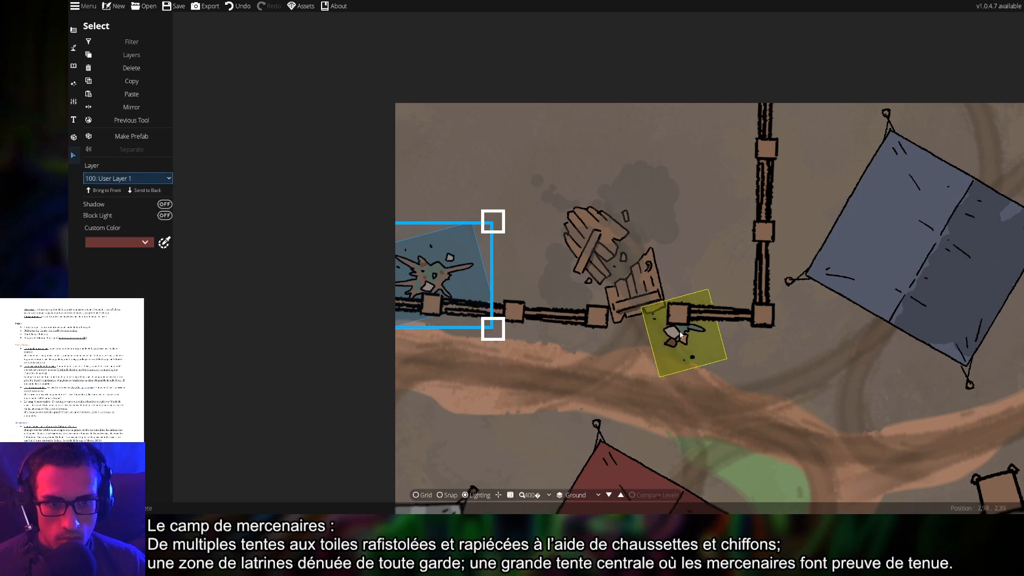
left_click(203, 189)
Put the small scrap below the fence on 100: User Layer 1
left_click(680, 335)
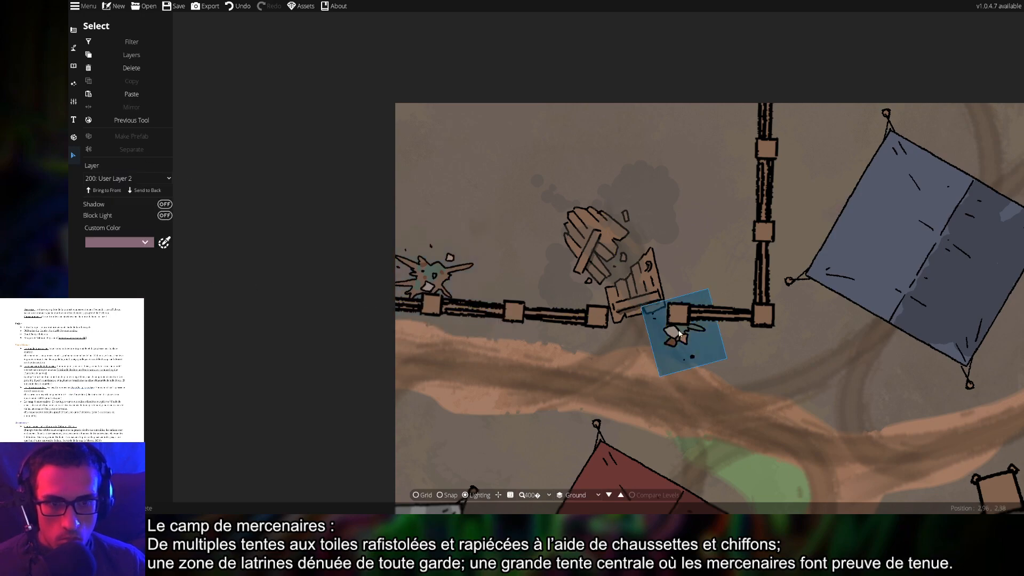
left_click(120, 178)
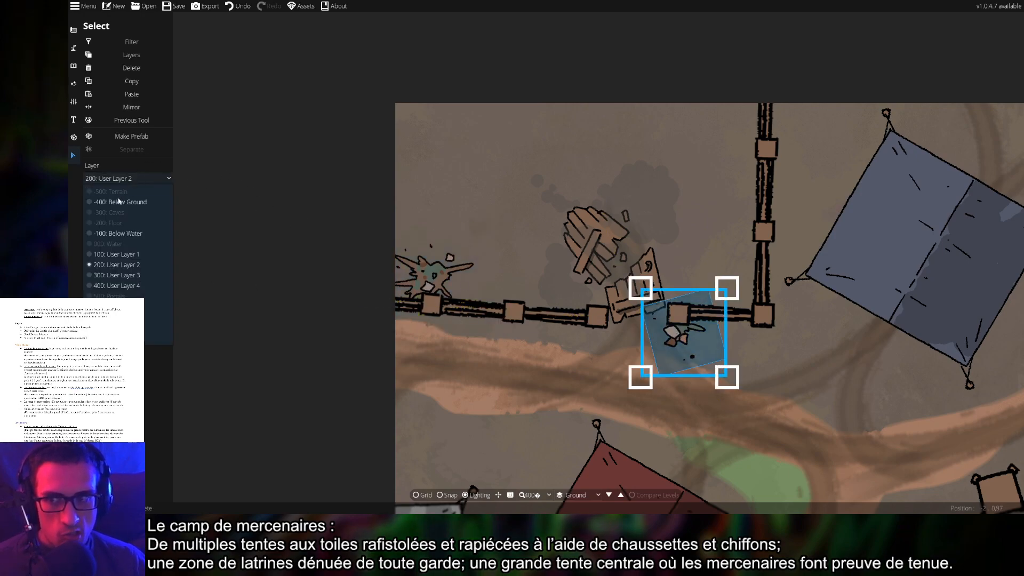
left_click(114, 255)
left_click(479, 194)
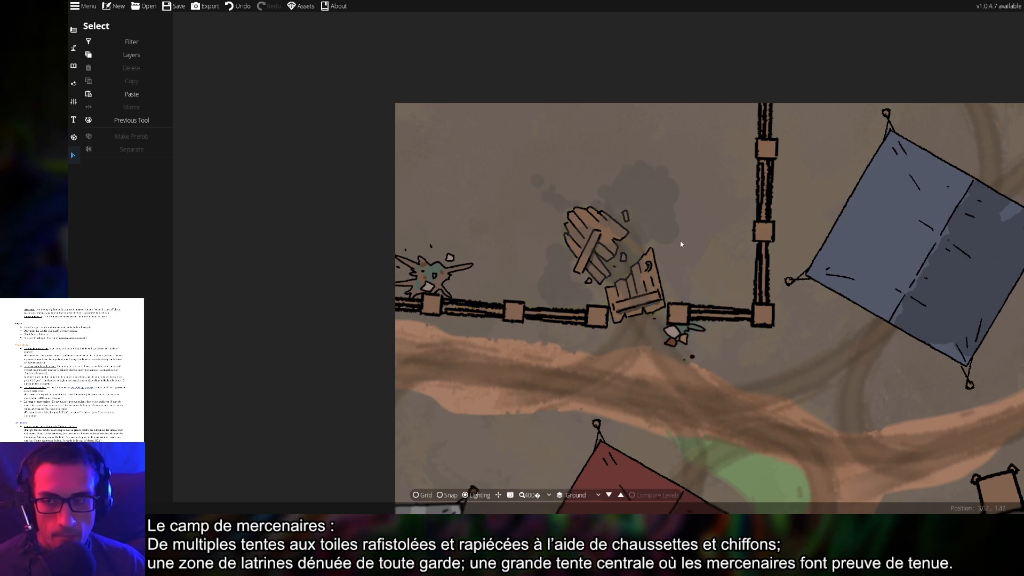
left_click(72, 67)
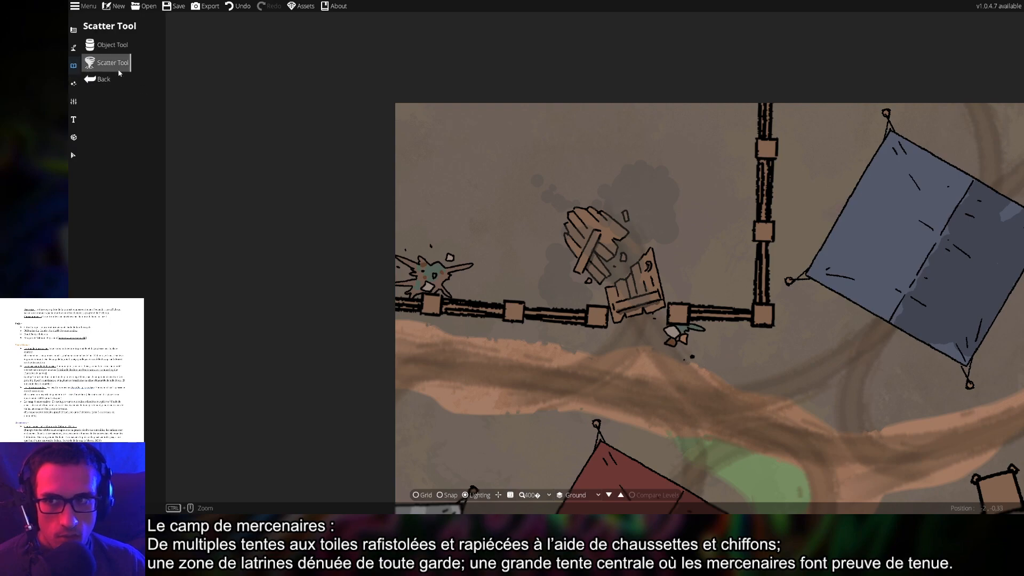
Briefly try the Light Tool under Effects, then return to the Object Tool and its Library
left_click(72, 85)
left_click(109, 63)
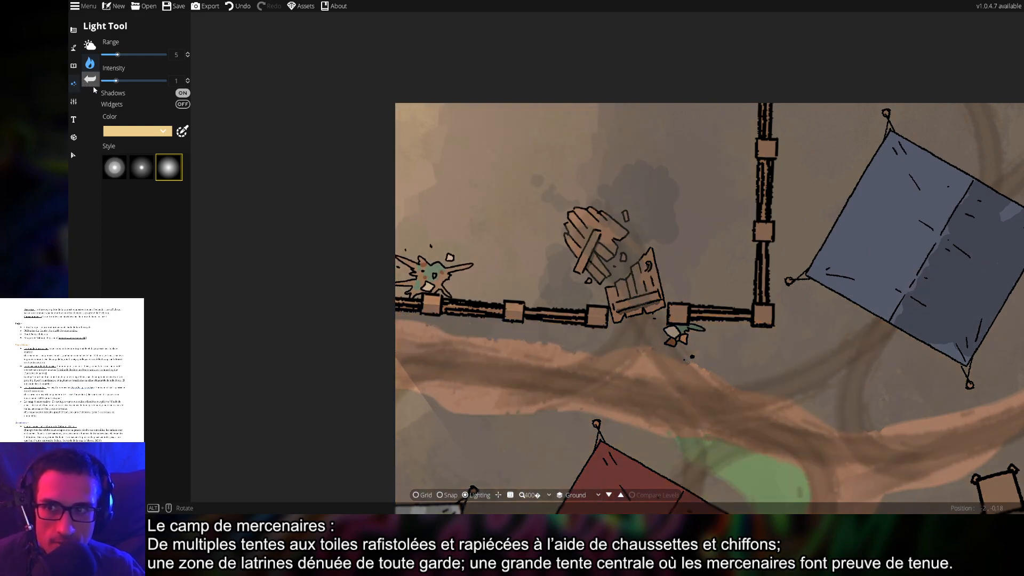
left_click(74, 65)
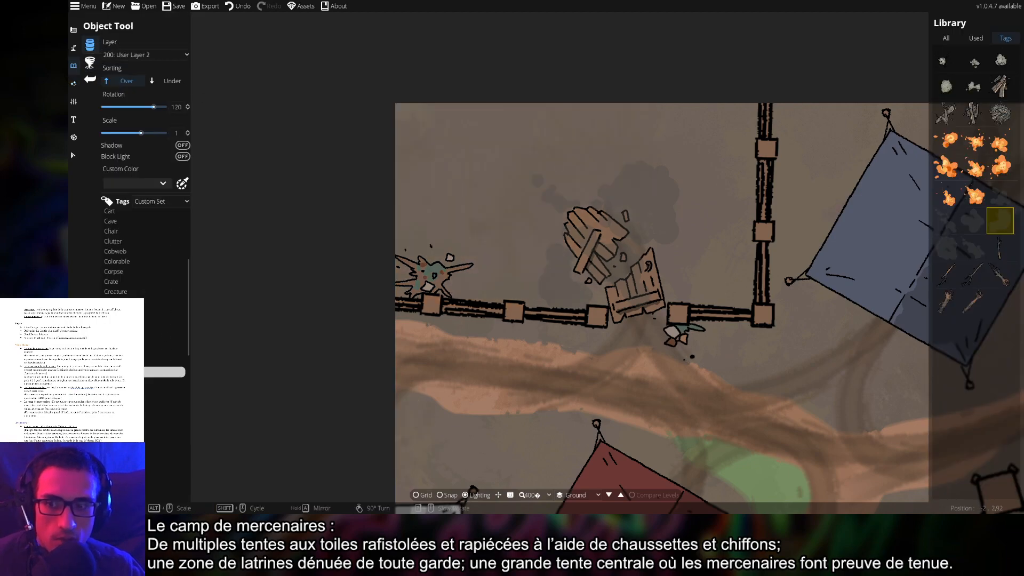
Browse well, crate and soap assets, then choose the Toilet 03 wooden stall
left_click(120, 382)
left_click(120, 392)
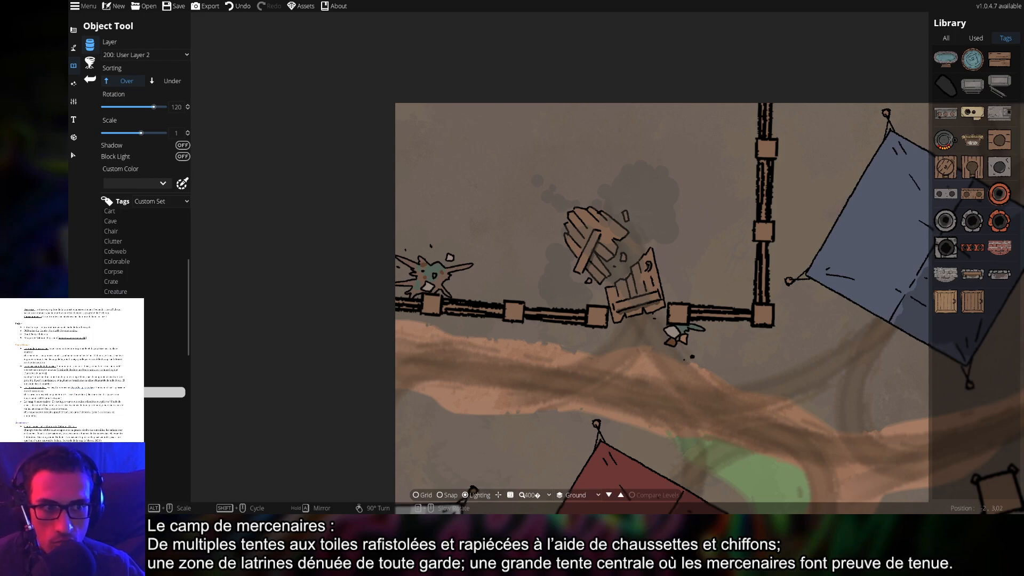
left_click(973, 59)
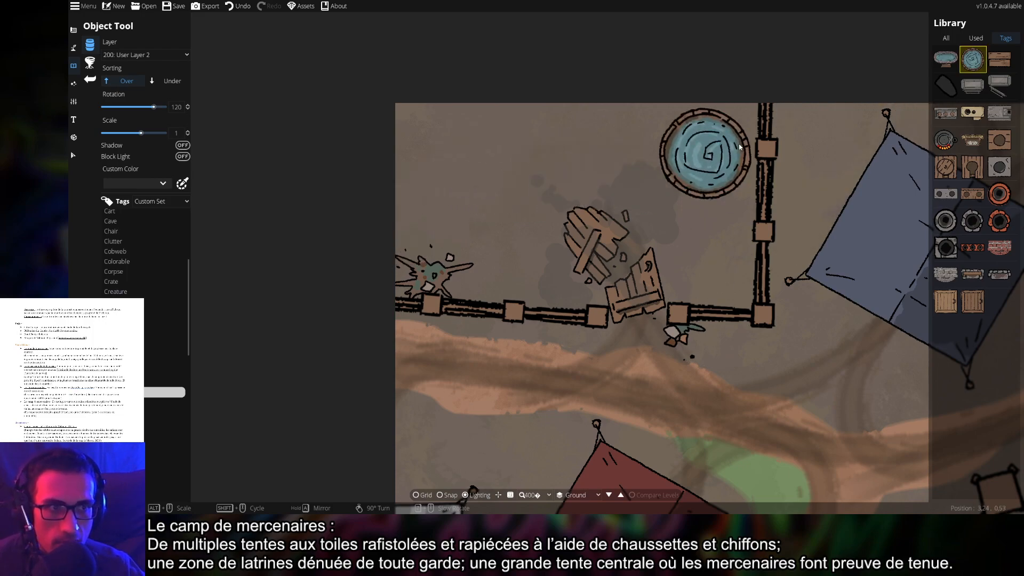
left_click(999, 59)
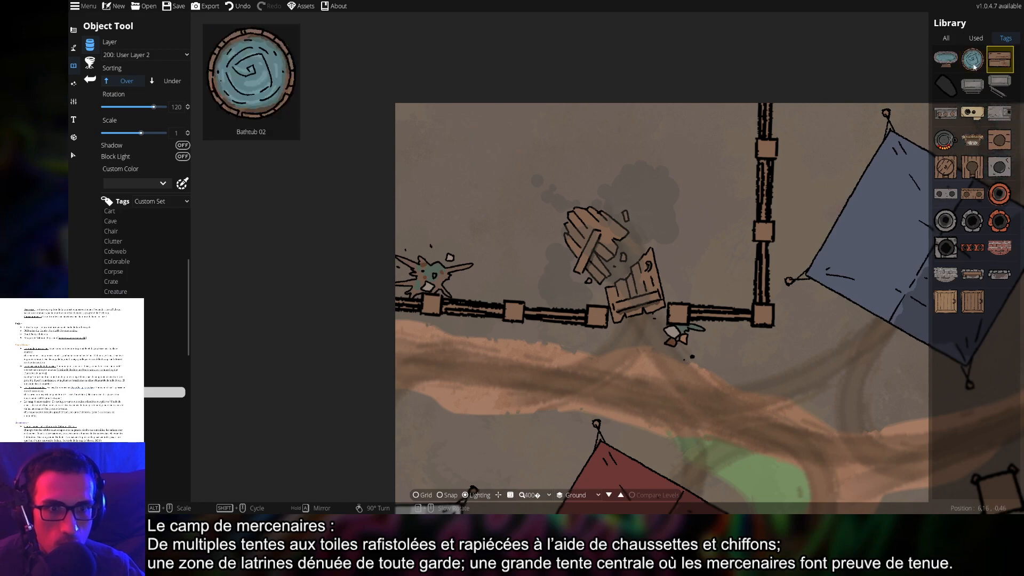
scroll(638, 347, "down", 5)
scroll(638, 345, "up", 1)
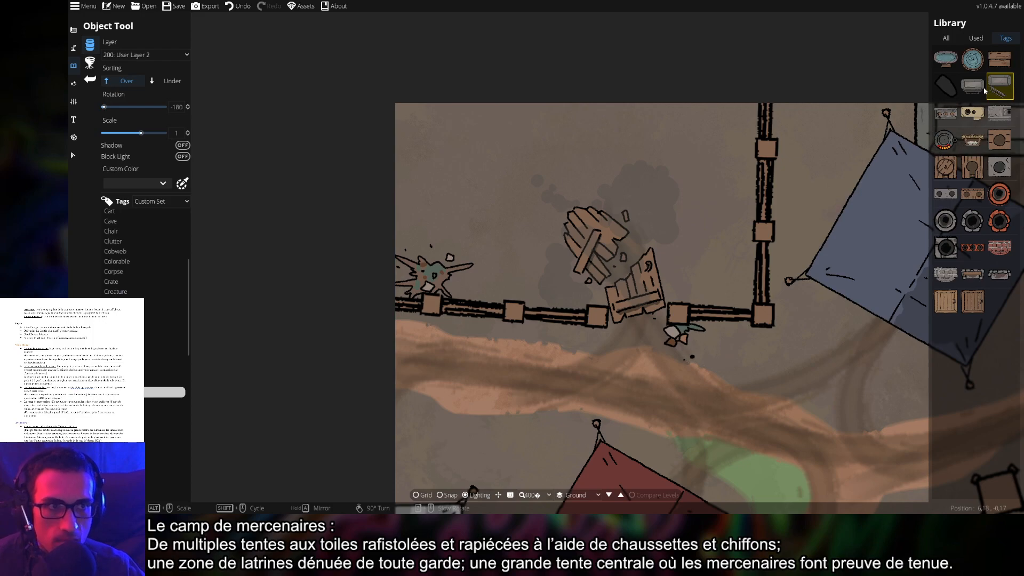
left_click(953, 89)
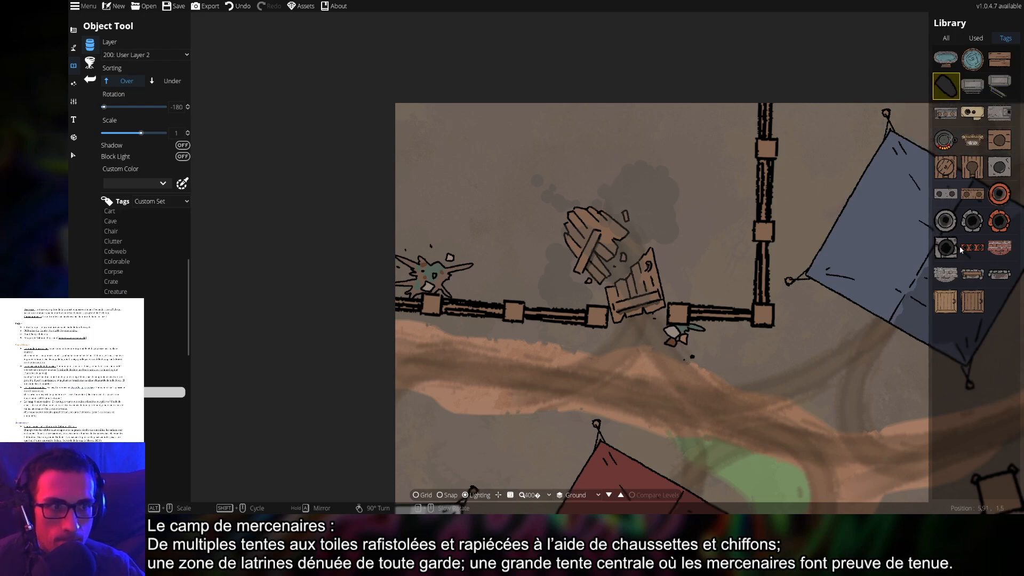
left_click(972, 173)
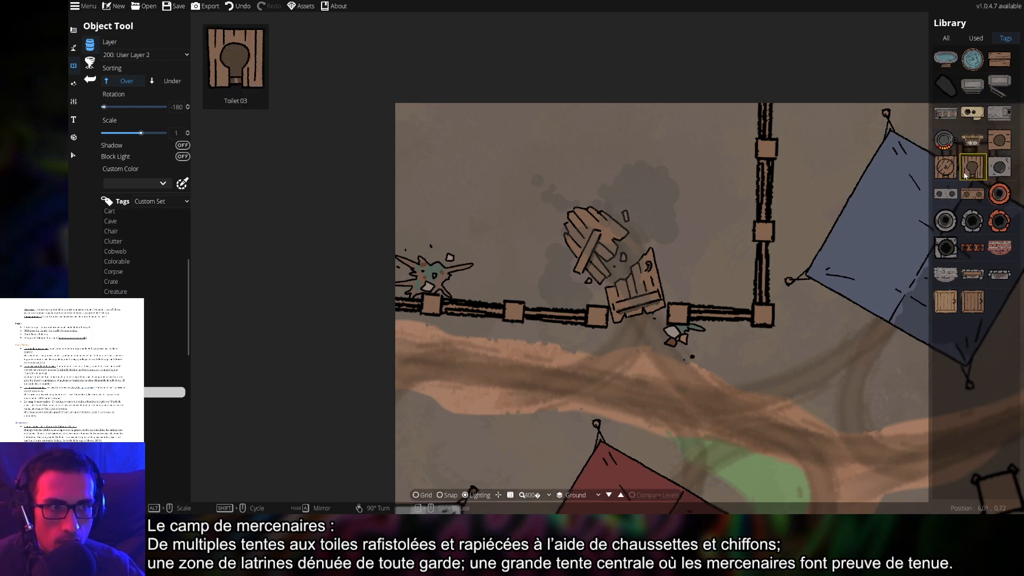
Rotate and place one toilet stall at the fence's left end and three along the vertical fence
scroll(485, 172, "up", 7)
scroll(484, 172, "down", 3)
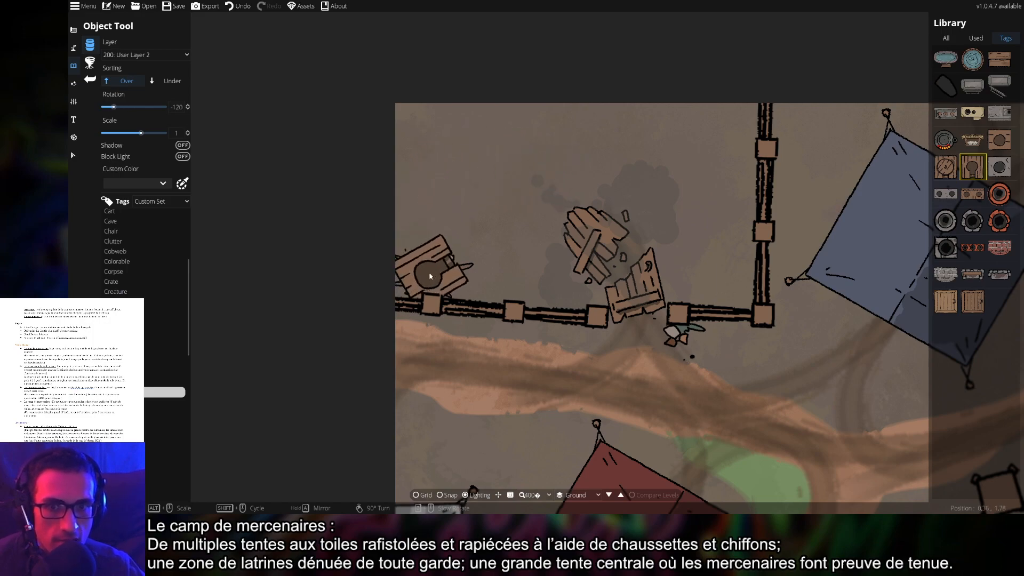
scroll(425, 276, "down", 4)
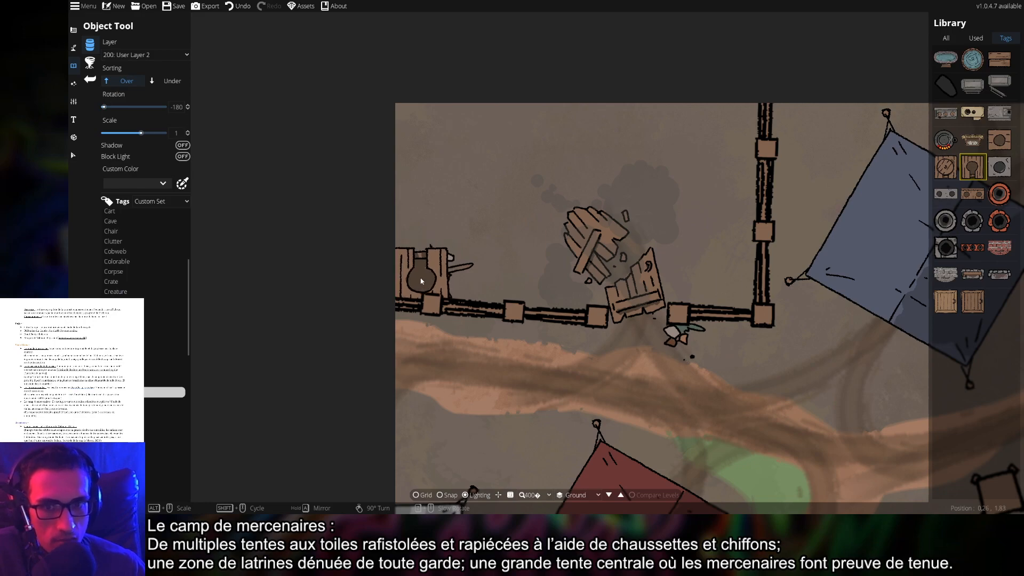
left_click(425, 276)
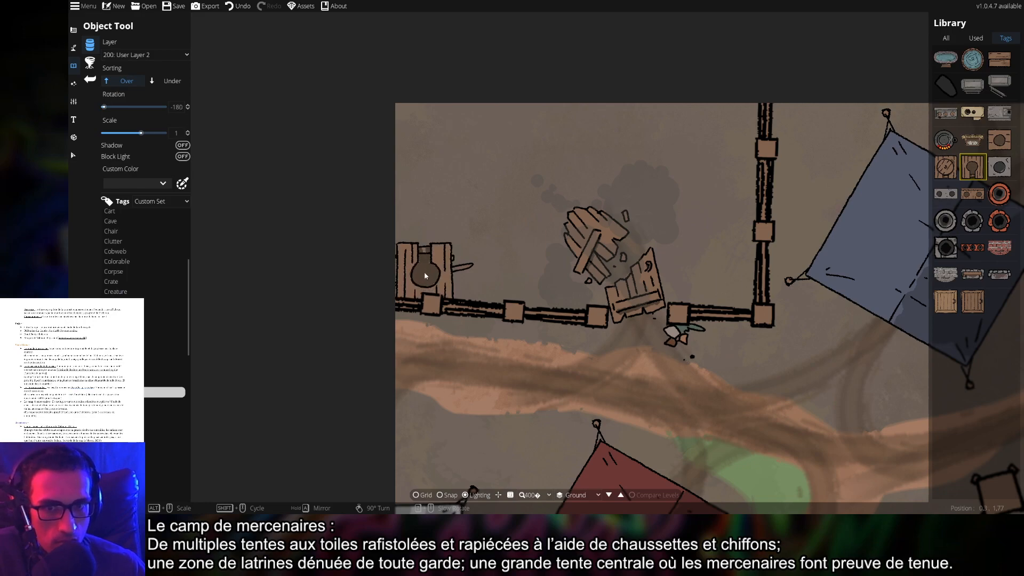
scroll(528, 282, "up", 1)
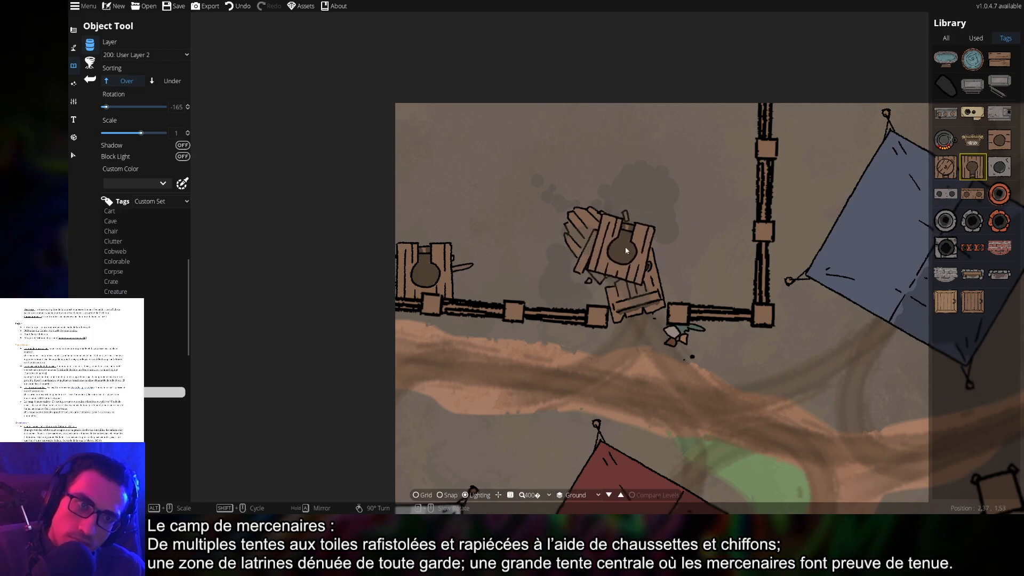
scroll(677, 208, "down", 4)
scroll(693, 188, "down", 3)
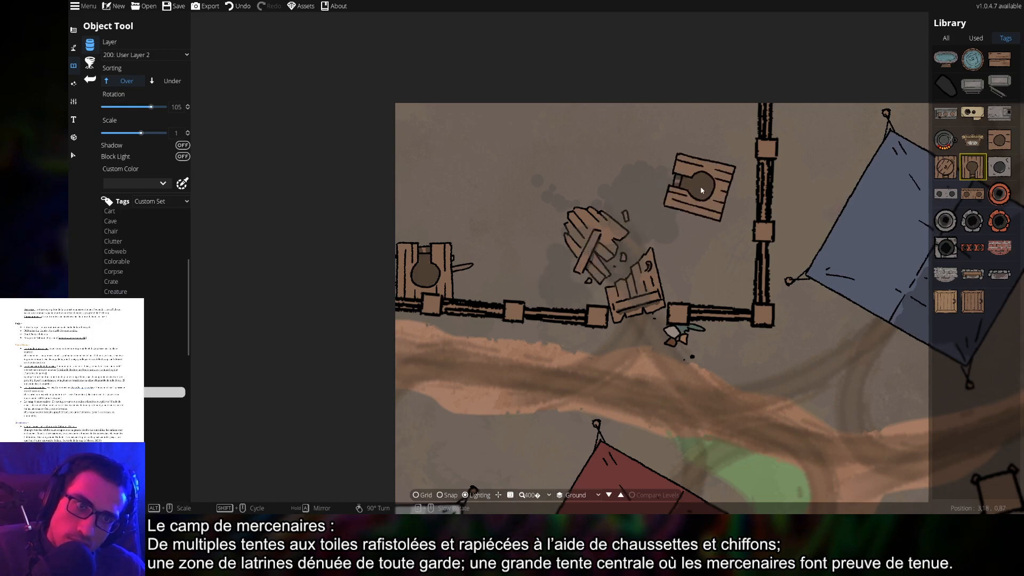
left_click(731, 192)
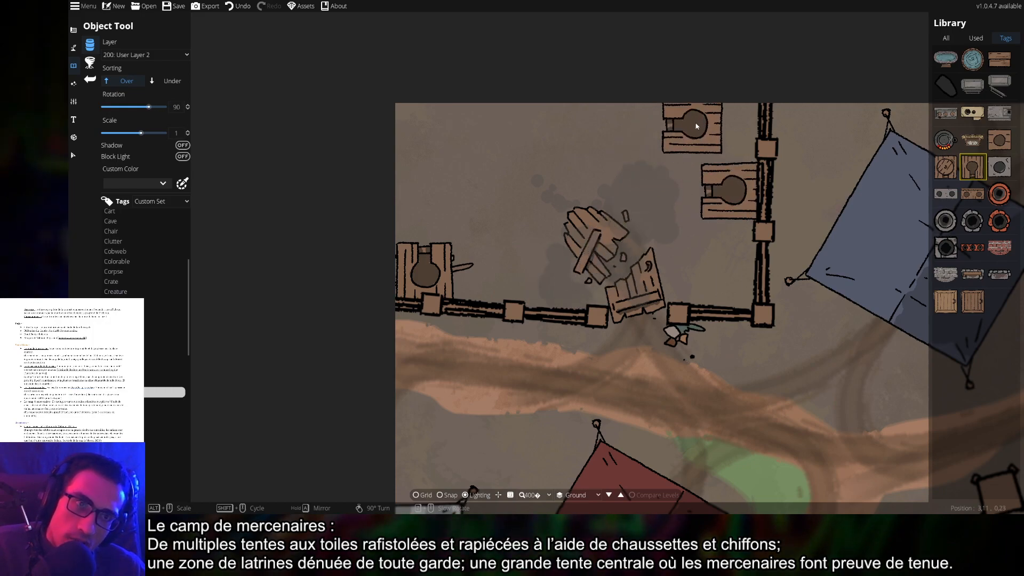
left_click(733, 105)
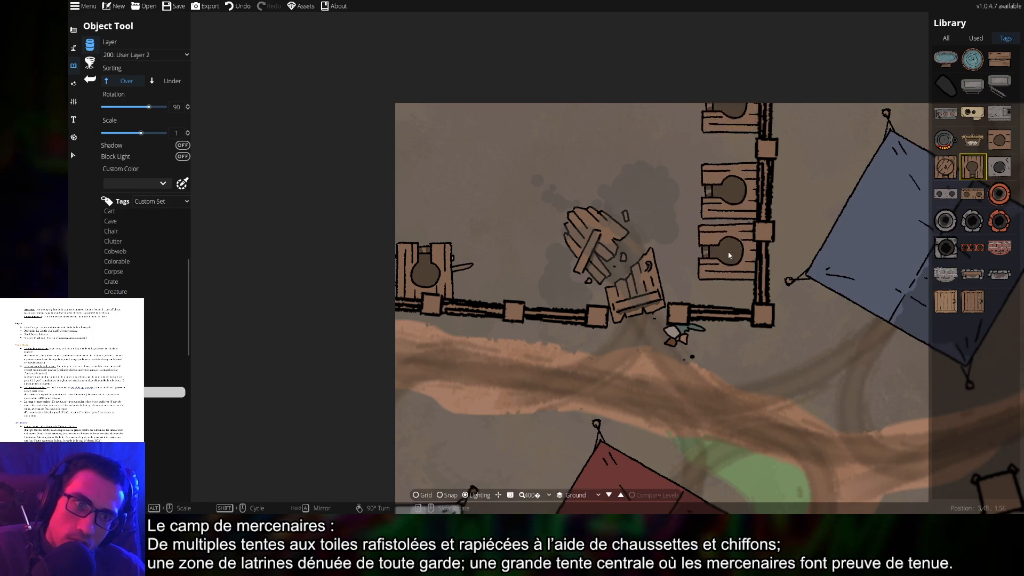
left_click(728, 274)
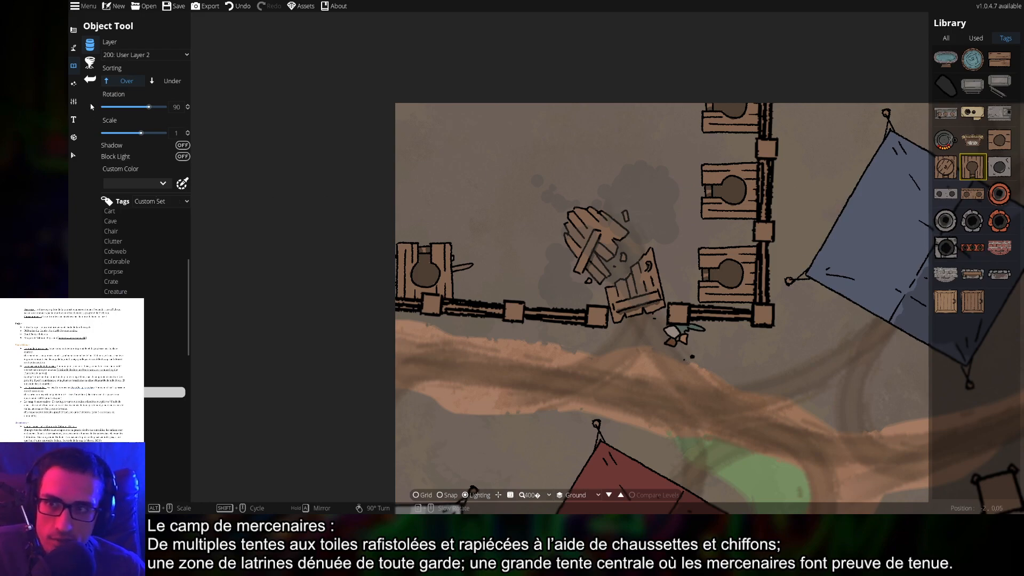
left_click(74, 48)
Pick the Wooden Fence path texture and send new paths to 300: User Layer 3
left_click(124, 62)
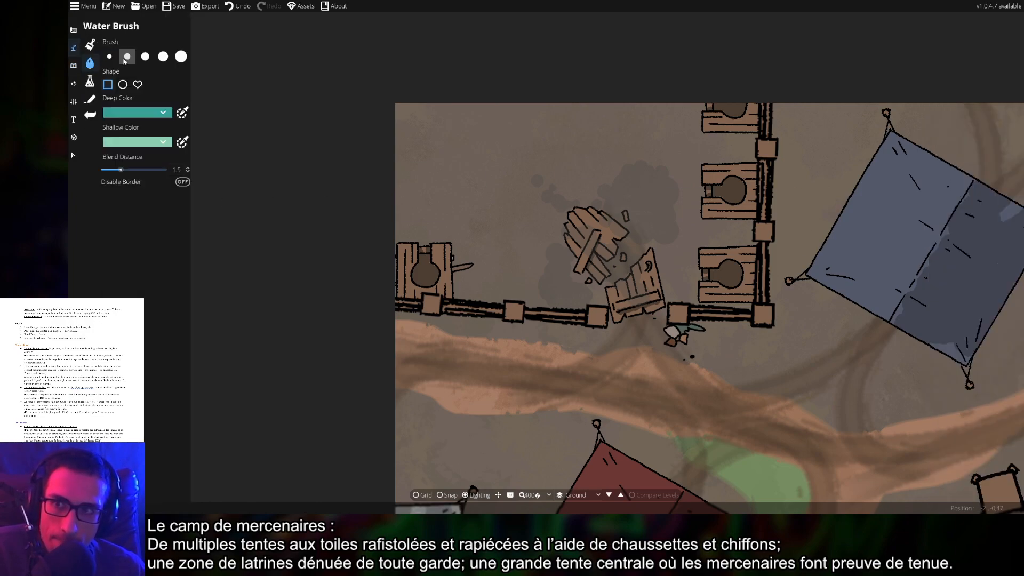
left_click(91, 101)
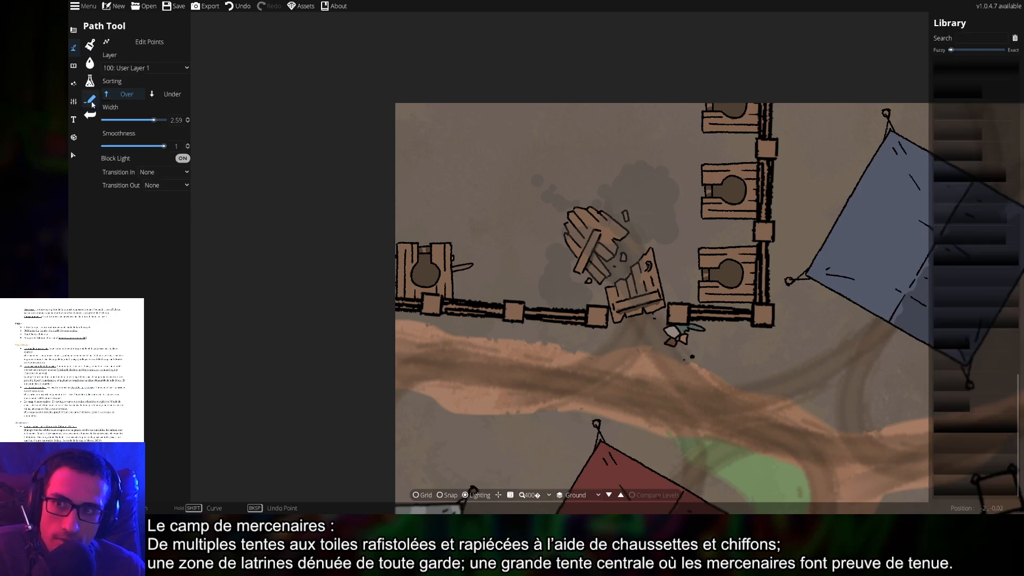
scroll(974, 343, "up", 10)
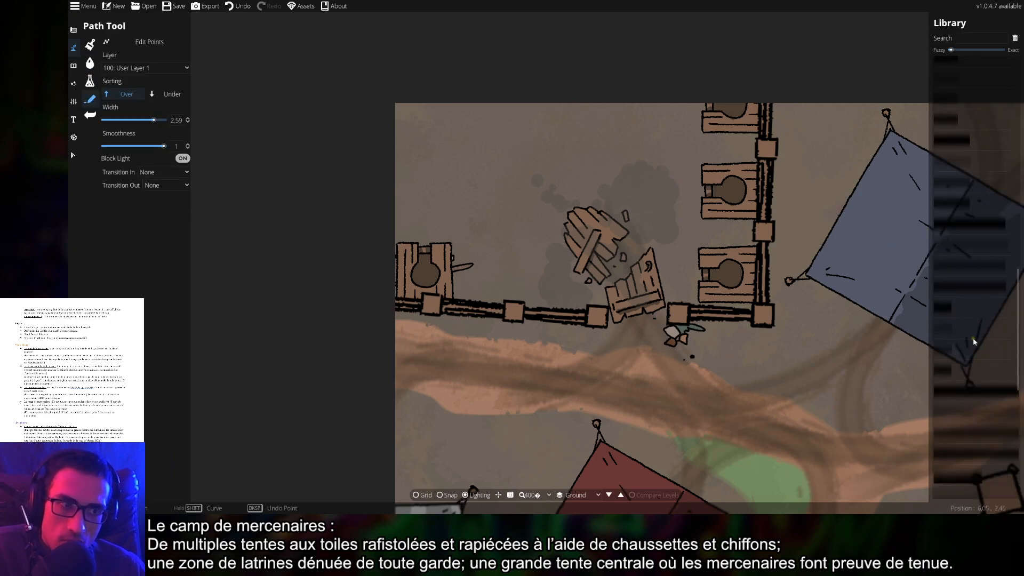
scroll(974, 343, "up", 5)
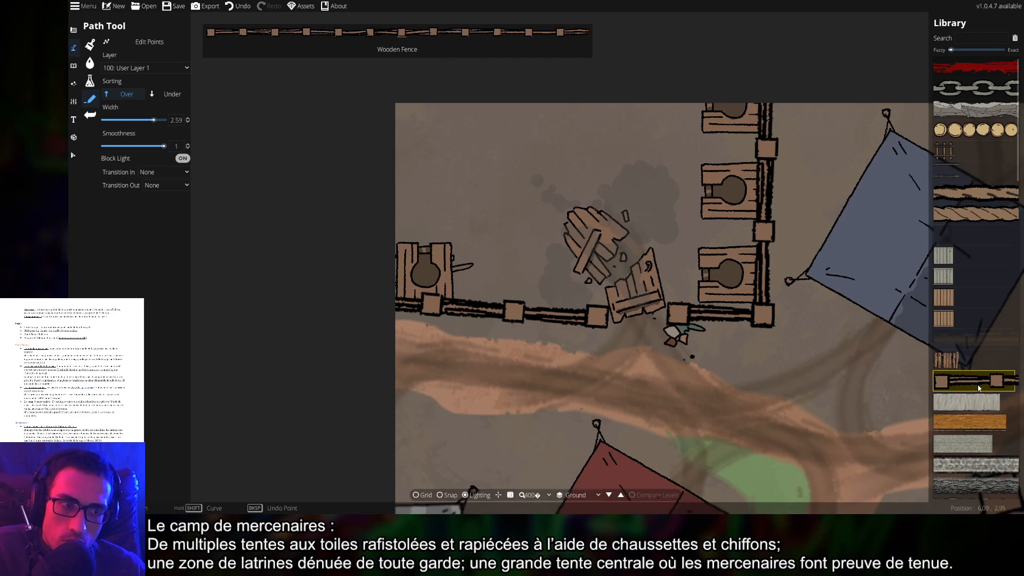
left_click(144, 68)
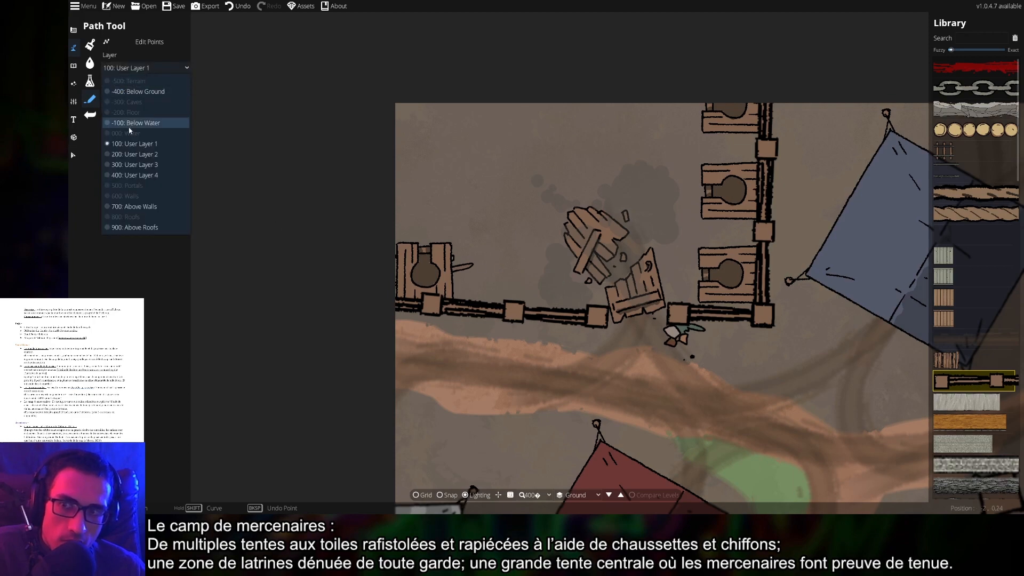
left_click(143, 165)
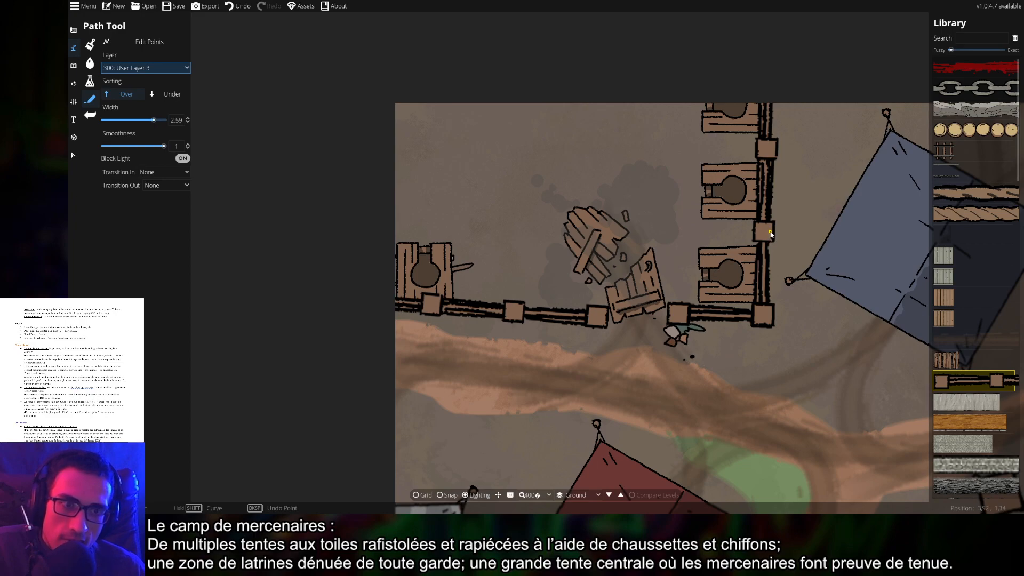
Draw short wooden fence dividers branching left from the right fence and rising from the lower fence
left_click(771, 233)
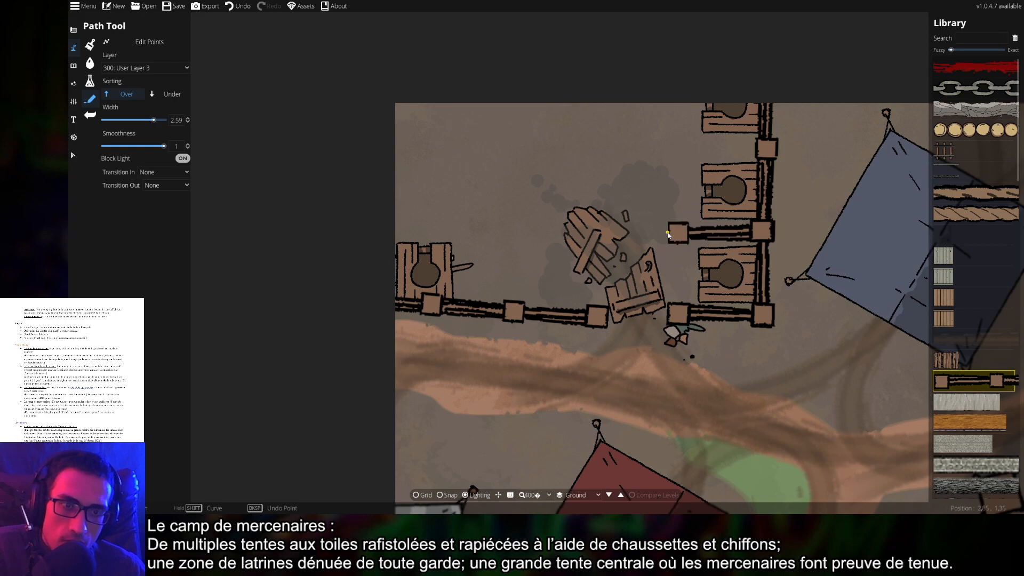
left_click(777, 153)
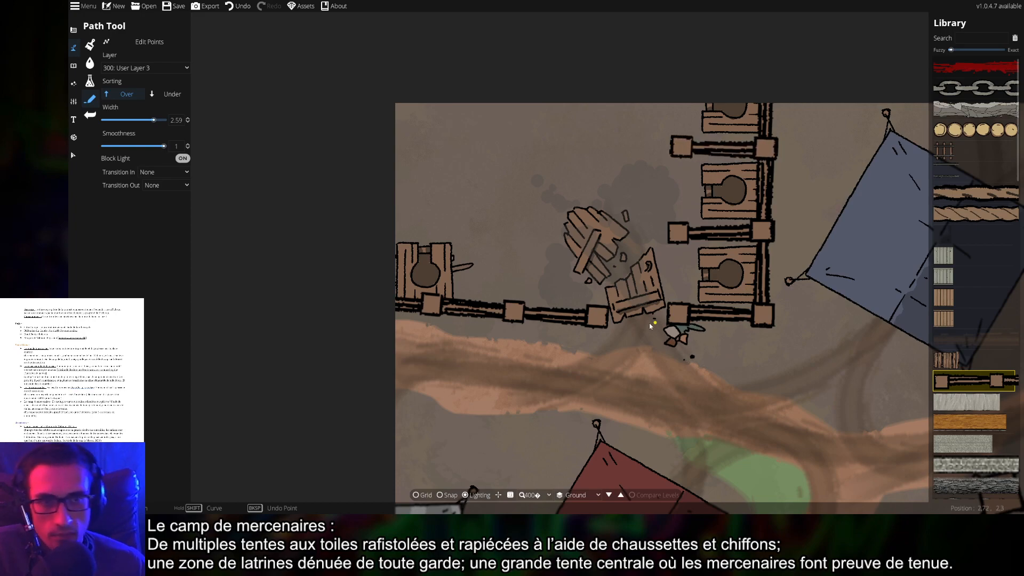
left_click(513, 319)
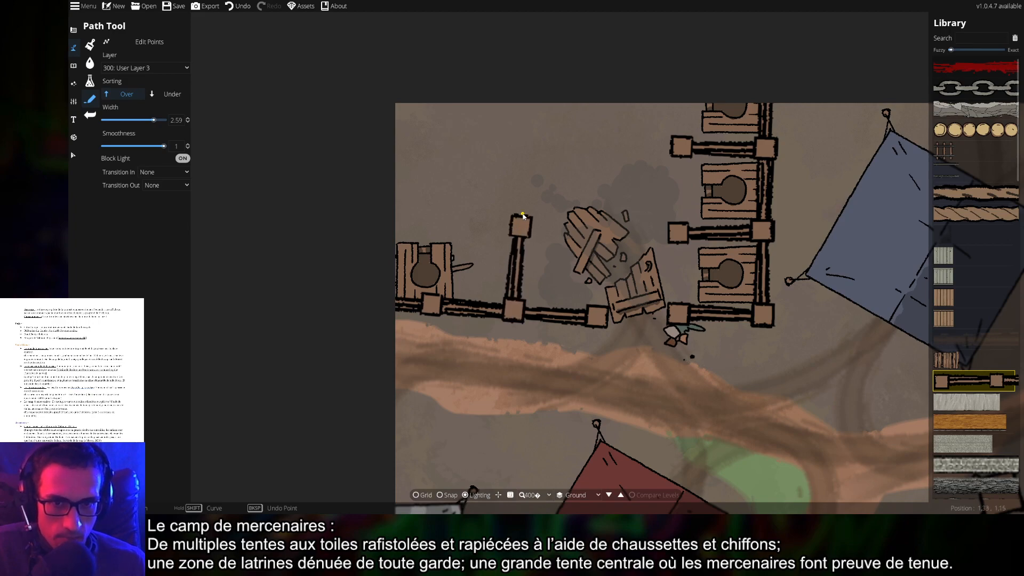
right_click(523, 216)
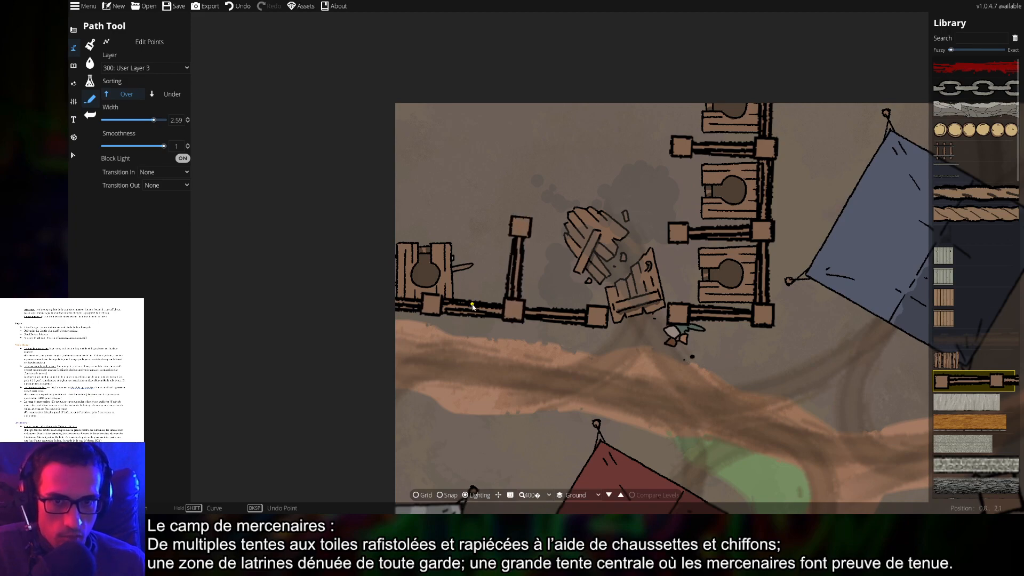
left_click(75, 47)
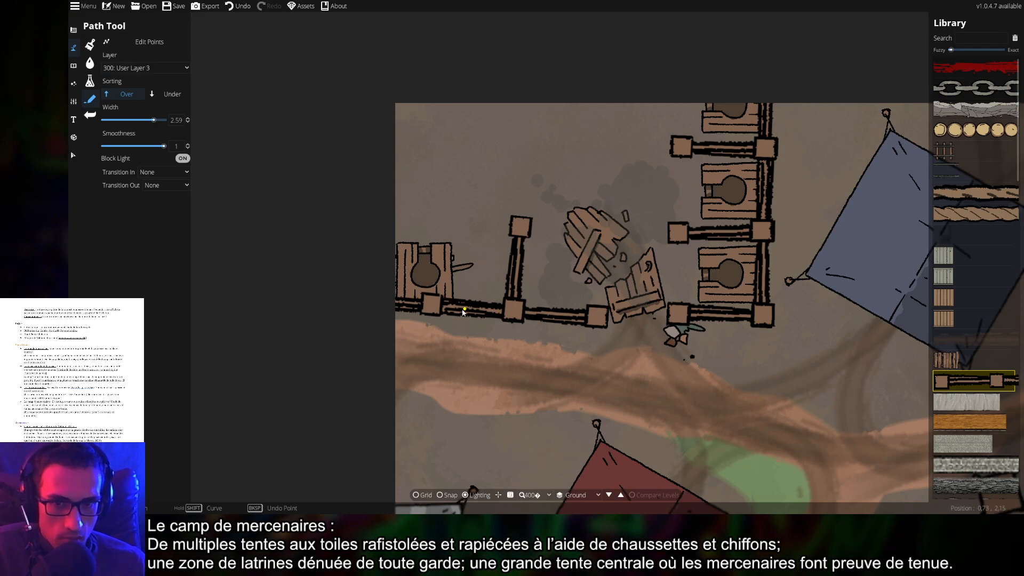
left_click(432, 317)
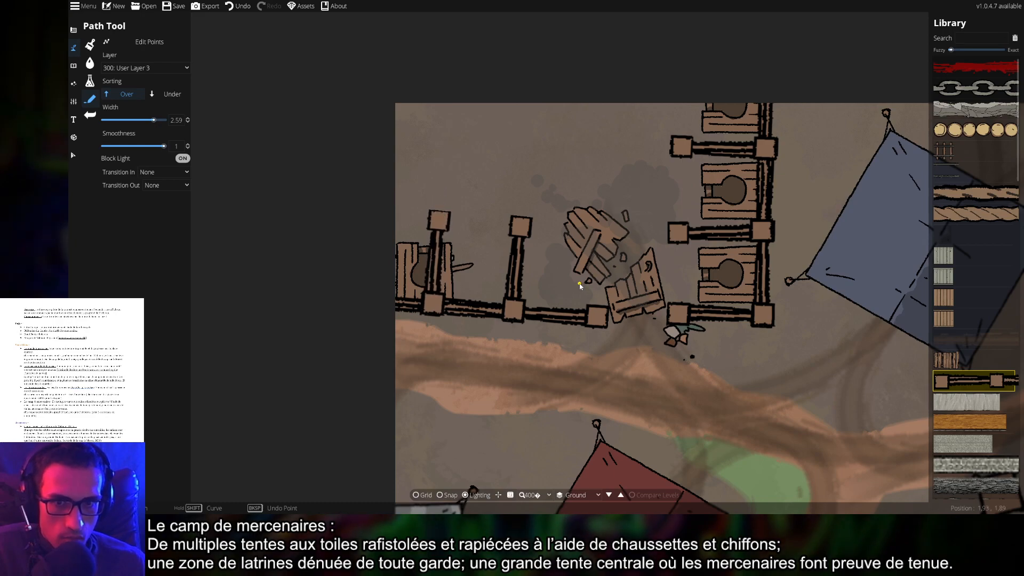
scroll(421, 234, "up", 2)
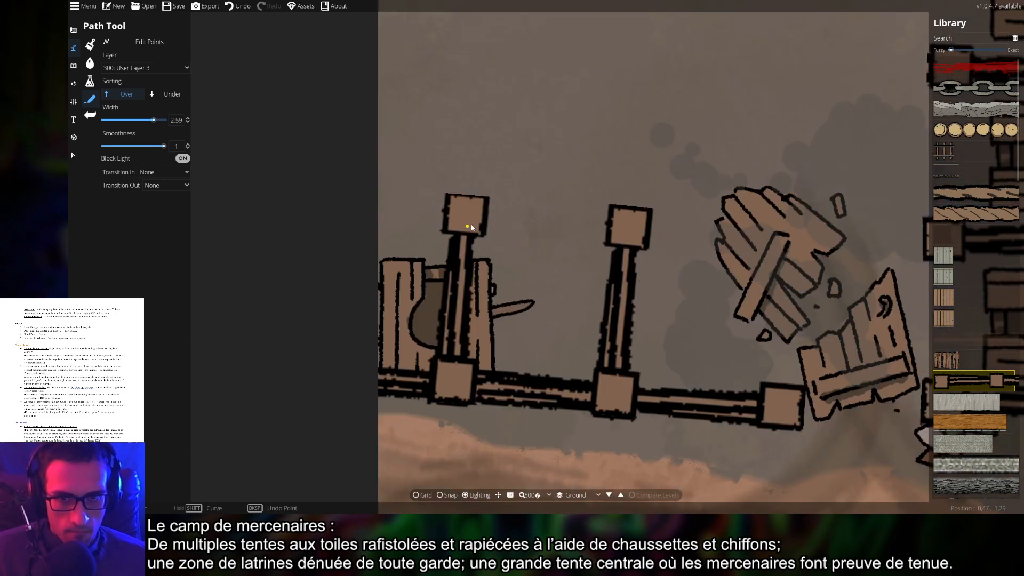
scroll(502, 264, "down", 2)
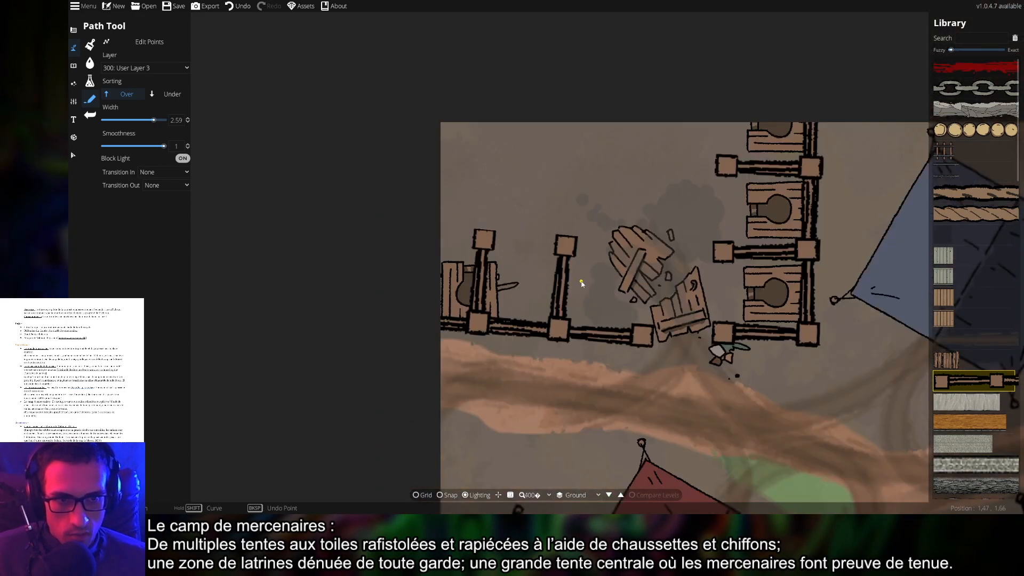
scroll(742, 171, "up", 2)
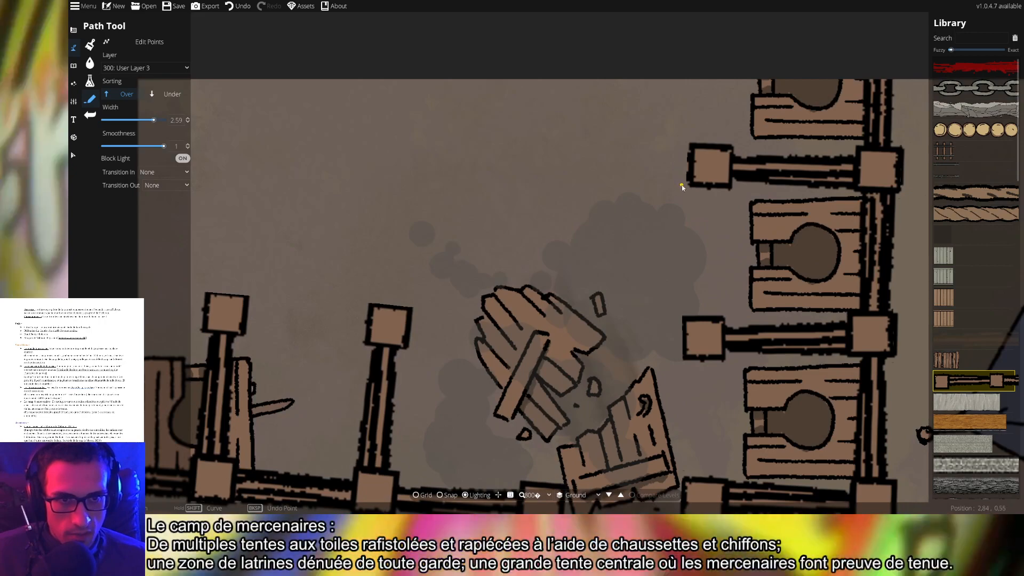
scroll(657, 221, "down", 2)
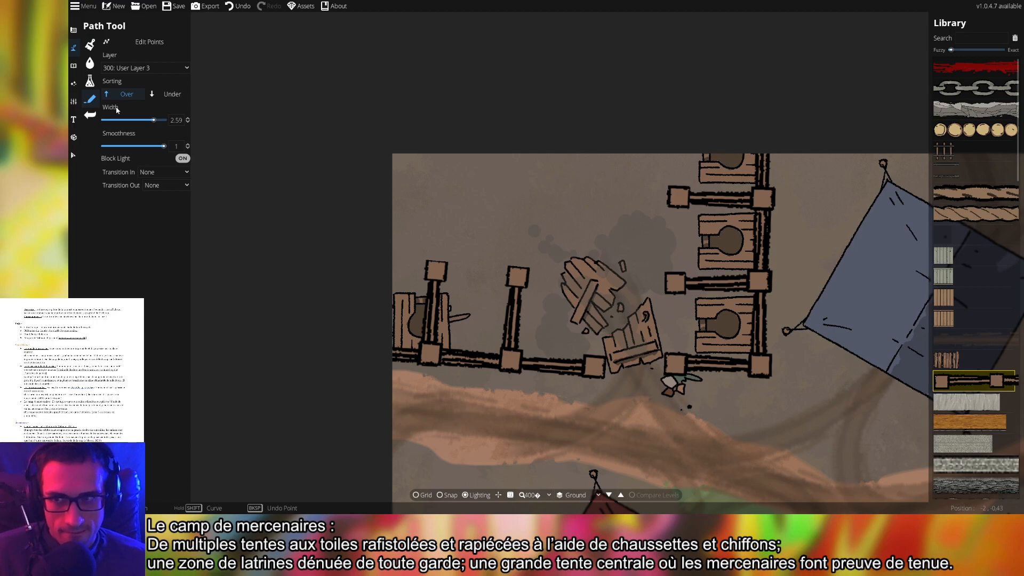
With Edit Points on, undo the last fence and add an extra point to the top branching fence
left_click(148, 46)
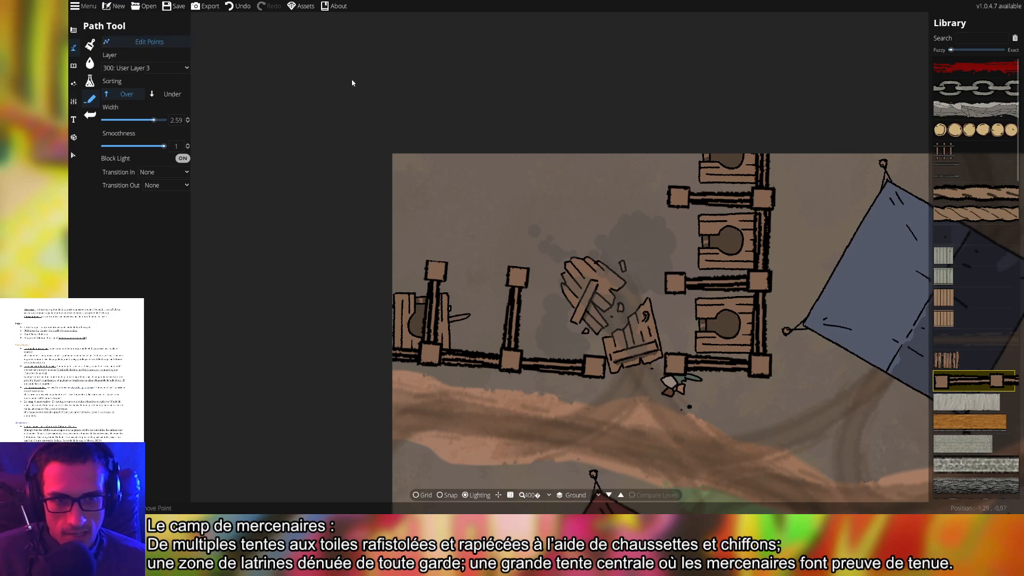
left_click(673, 196)
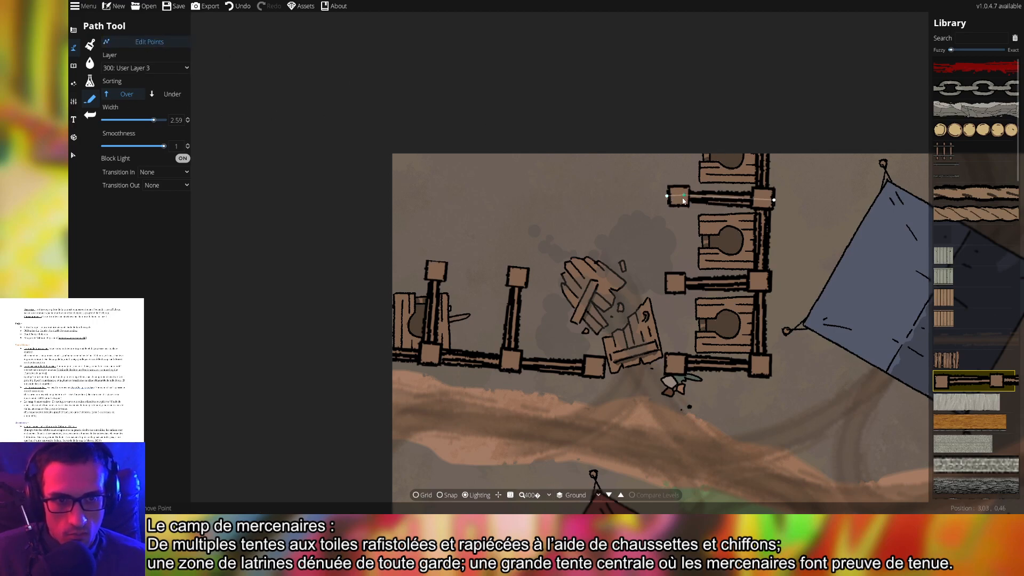
key("ctrl+z")
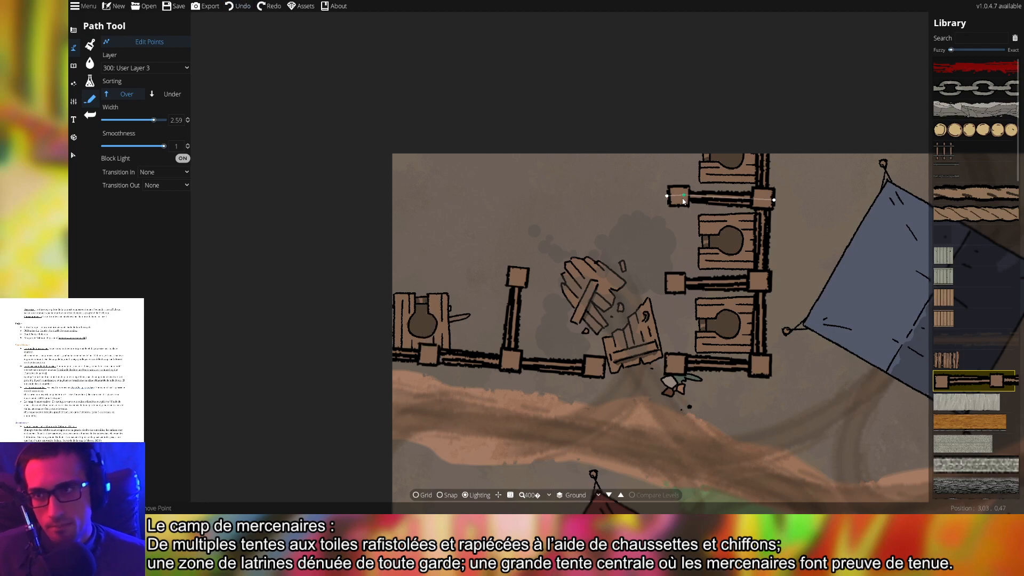
left_click(679, 212)
left_click(689, 196)
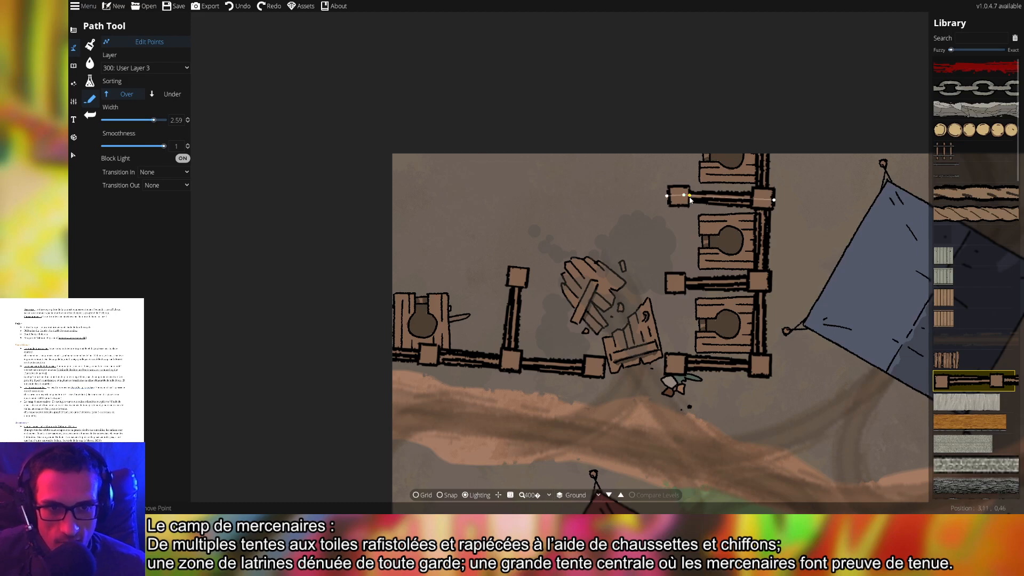
left_click(684, 196)
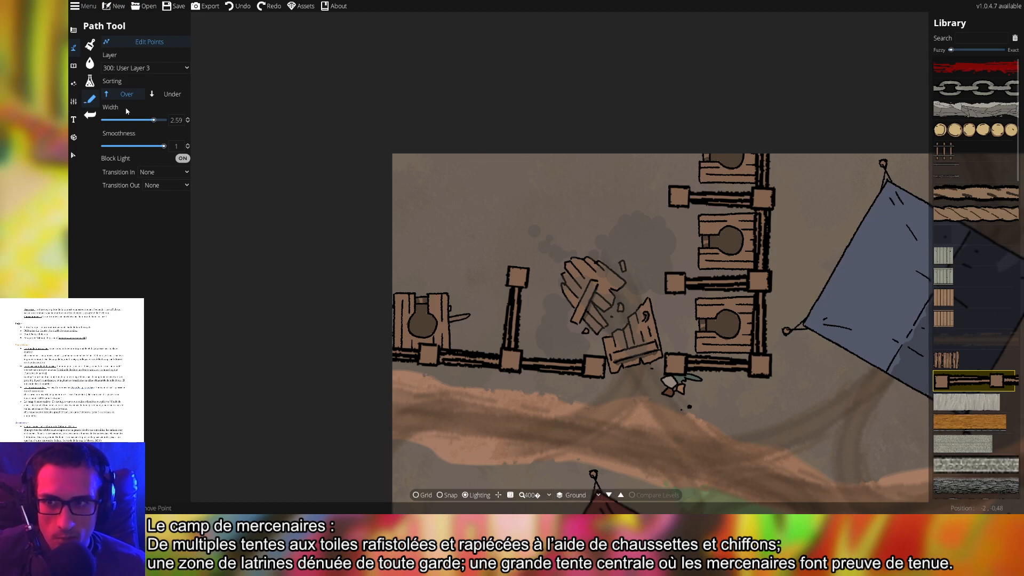
Redraw the leftmost upright fence rising from the lower fence's left post
left_click(141, 41)
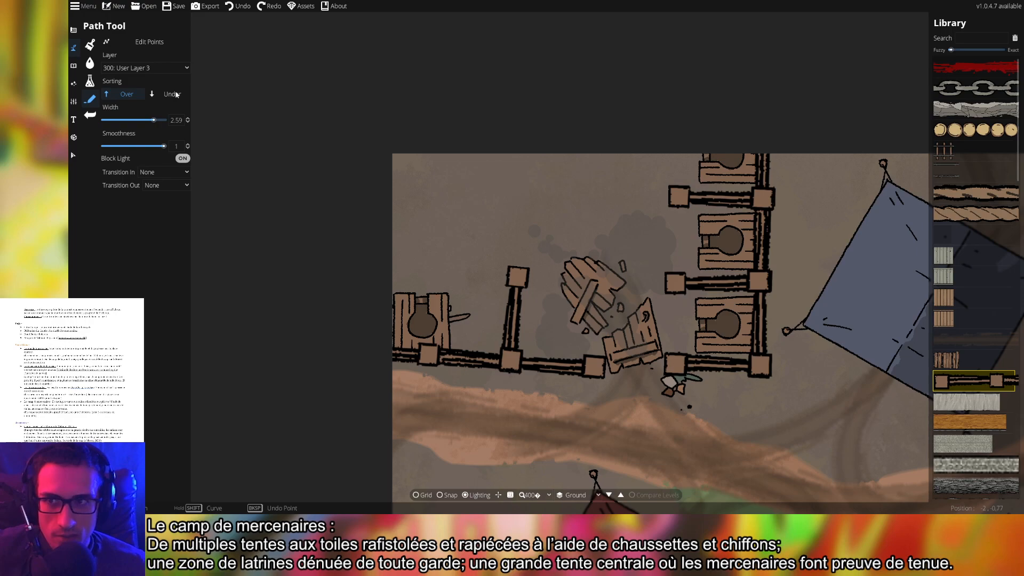
left_click(427, 366)
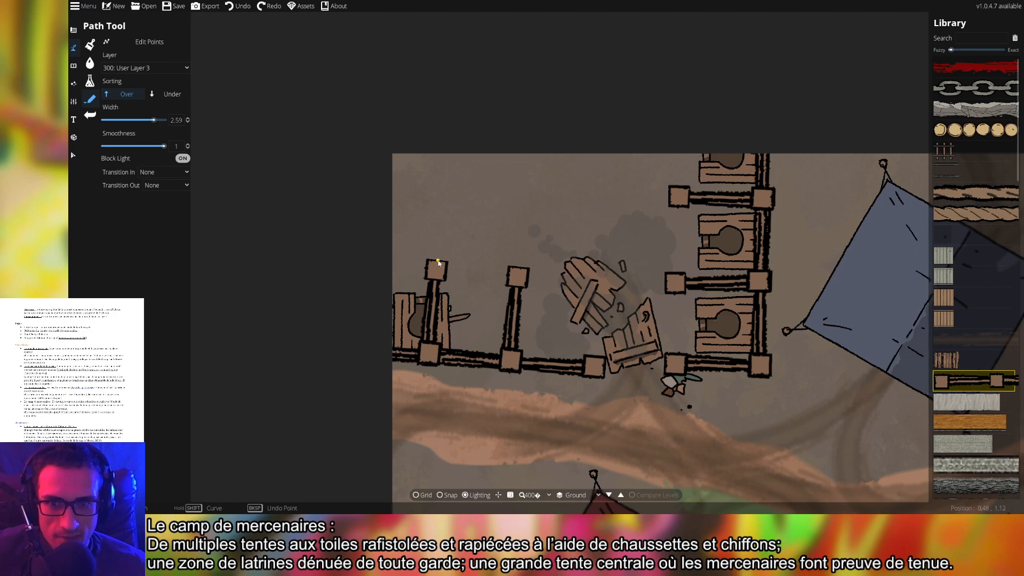
right_click(437, 261)
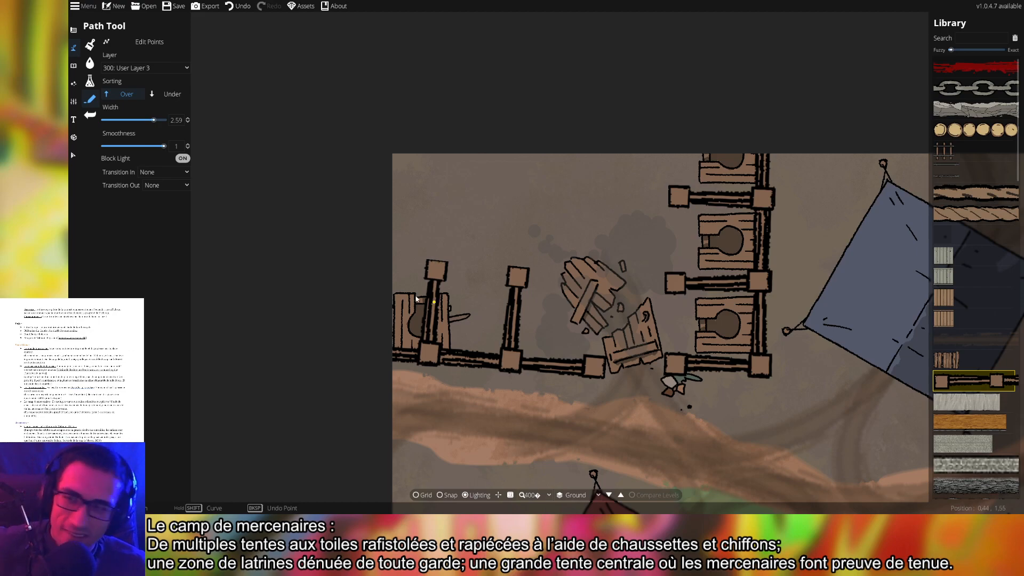
Drag the leftmost toilet stall between the two upright fences and tilt it slightly clockwise
left_click(74, 65)
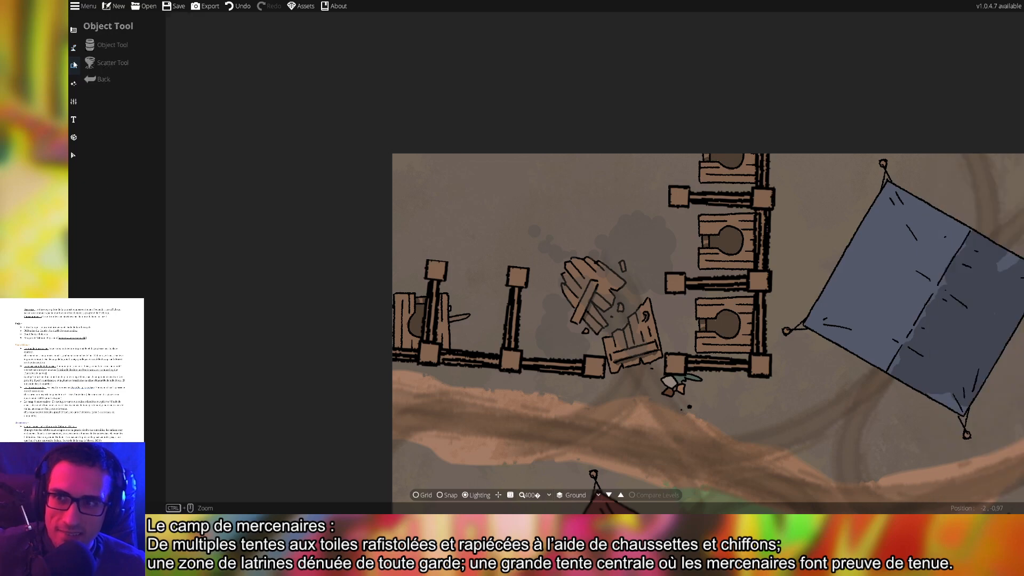
left_click(111, 45)
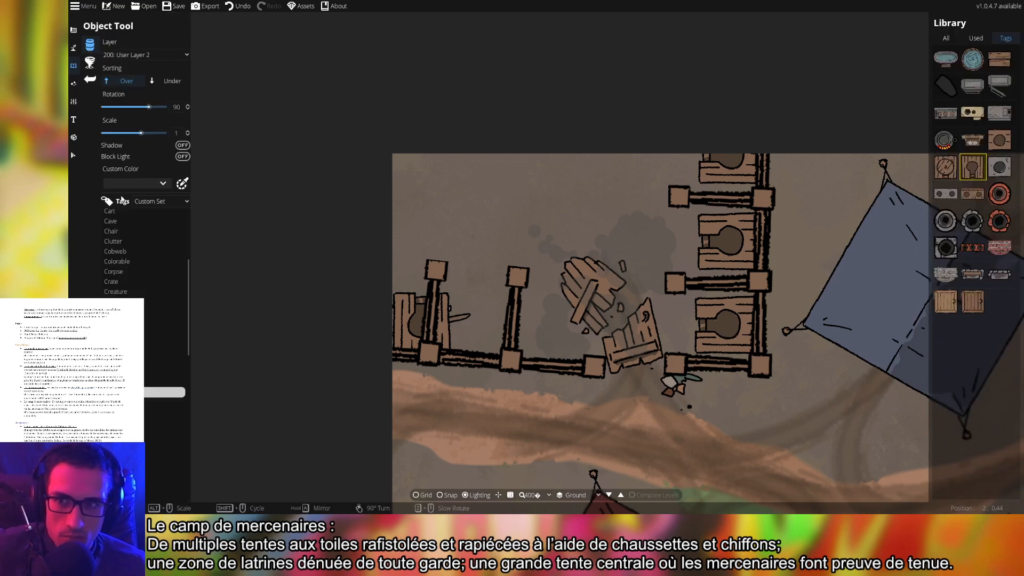
scroll(142, 250, "down", 5)
left_click(74, 154)
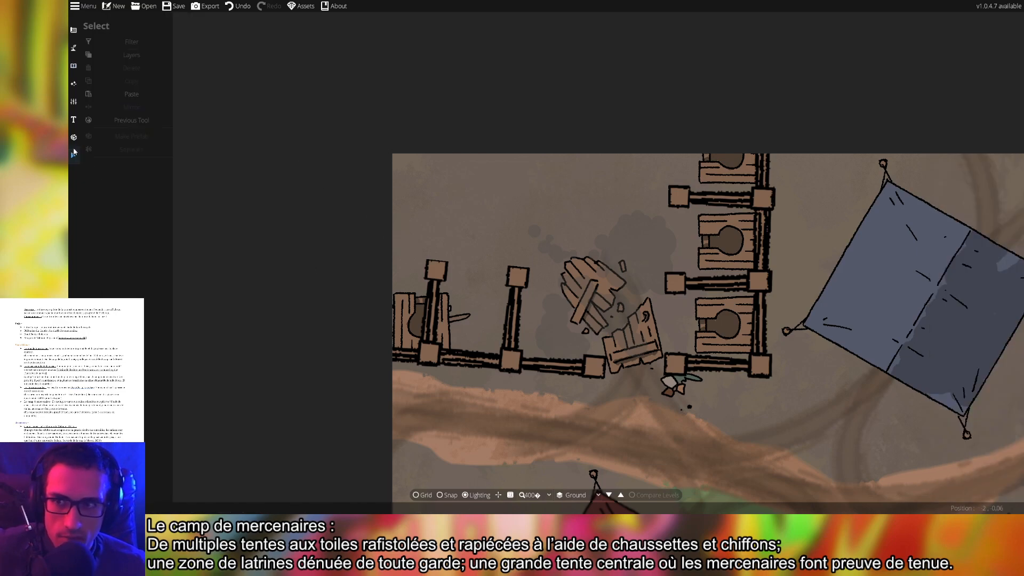
left_click_drag(422, 320, 456, 319)
key("Escape")
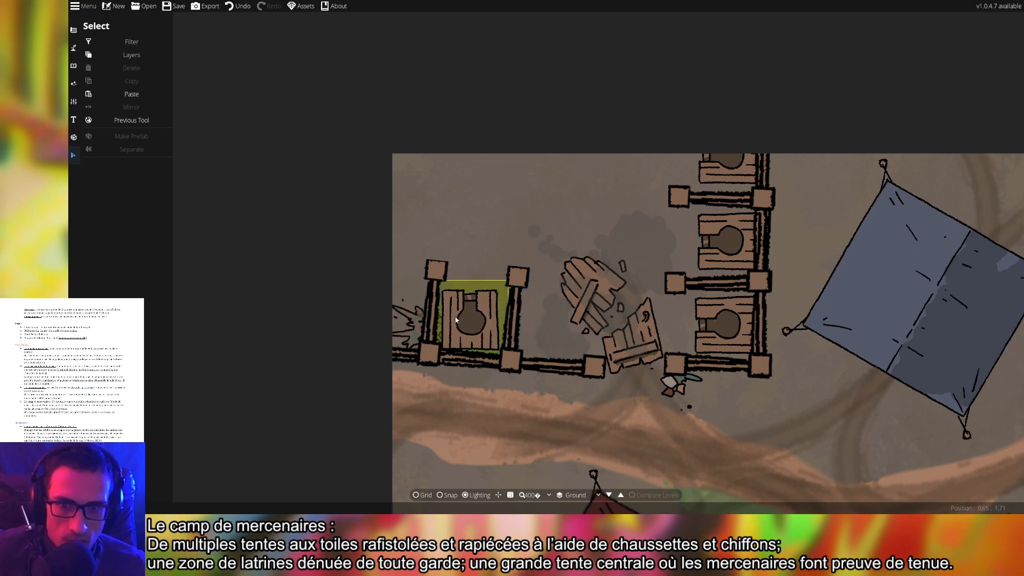
left_click(477, 324)
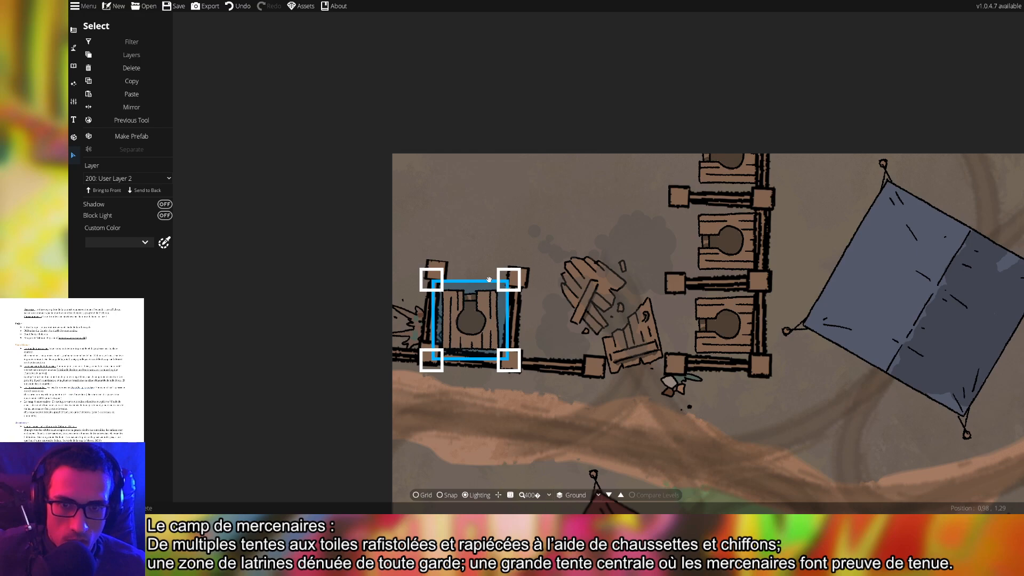
left_click_drag(489, 279, 480, 306)
left_click(499, 224)
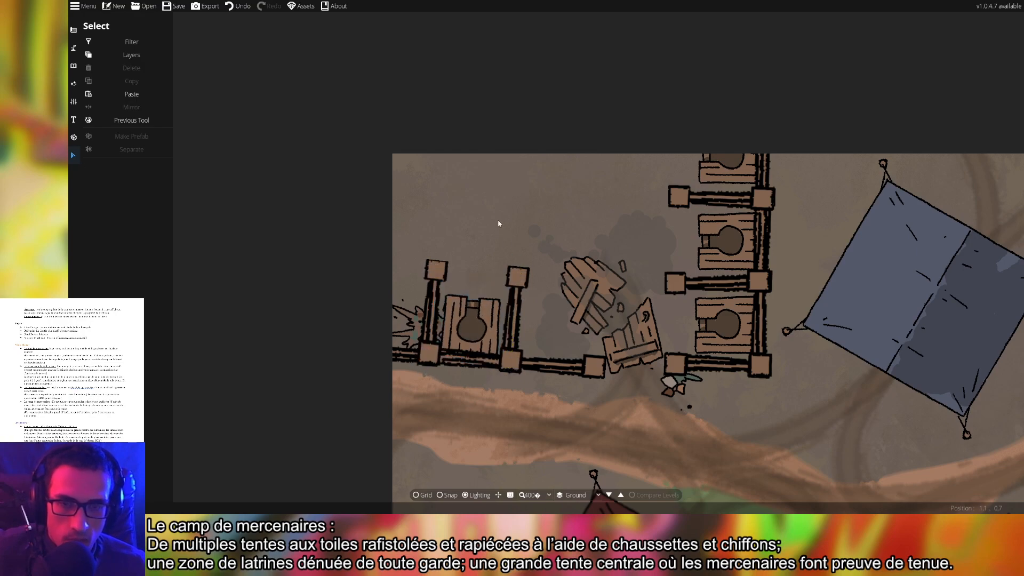
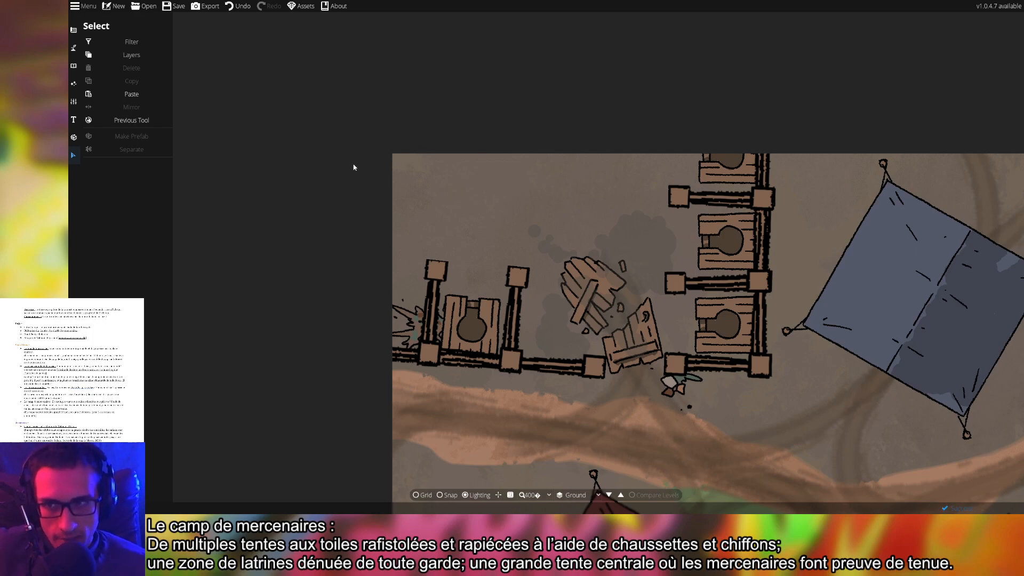
Switch to the Object Tool for placing individual objects, with the asset library showing
left_click(75, 66)
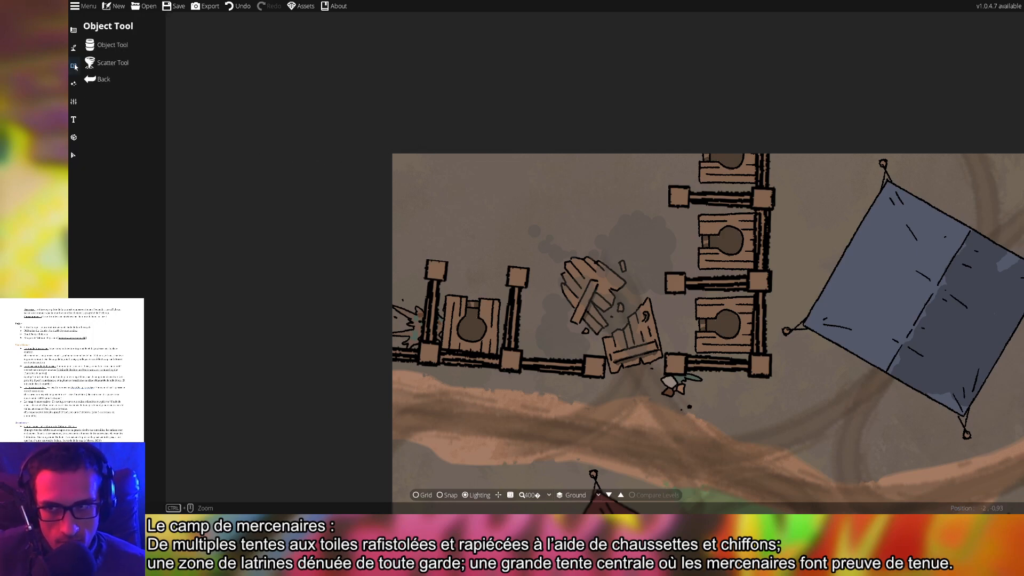
left_click(75, 49)
left_click(74, 66)
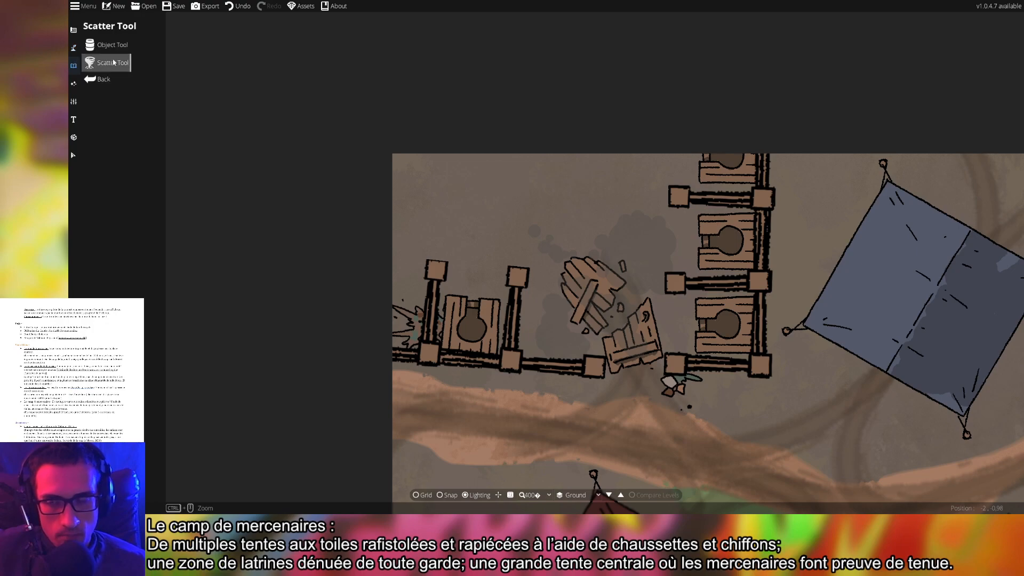
left_click(112, 48)
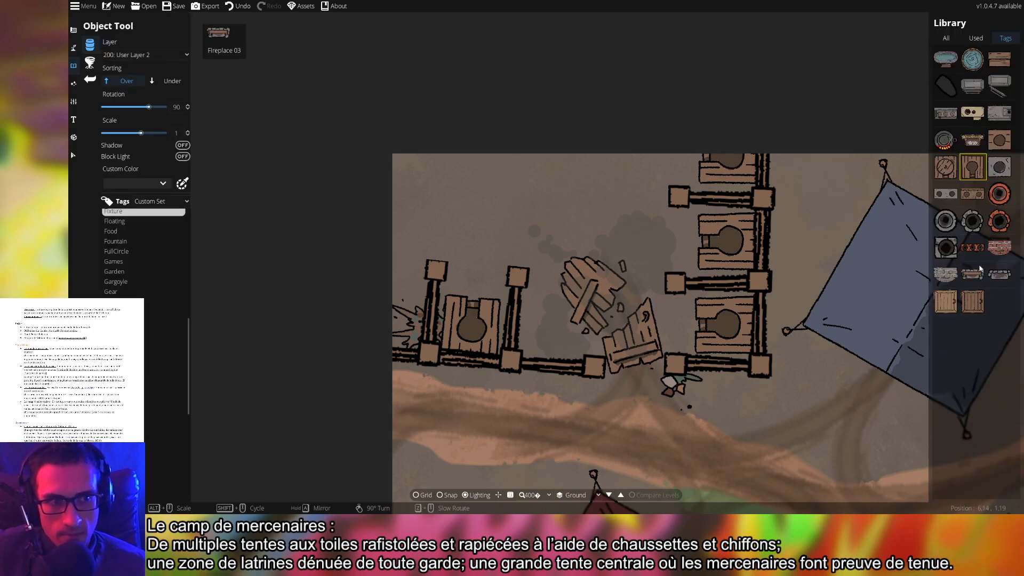
Pick and rotate the two-circle asset, then move to the Path Tool
left_click(973, 194)
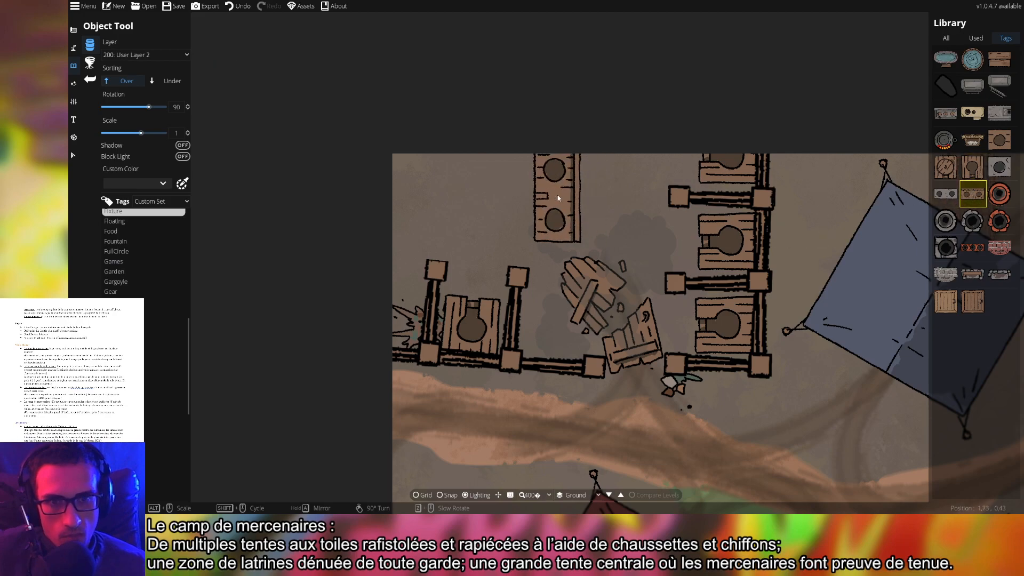
scroll(555, 213, "down", 5)
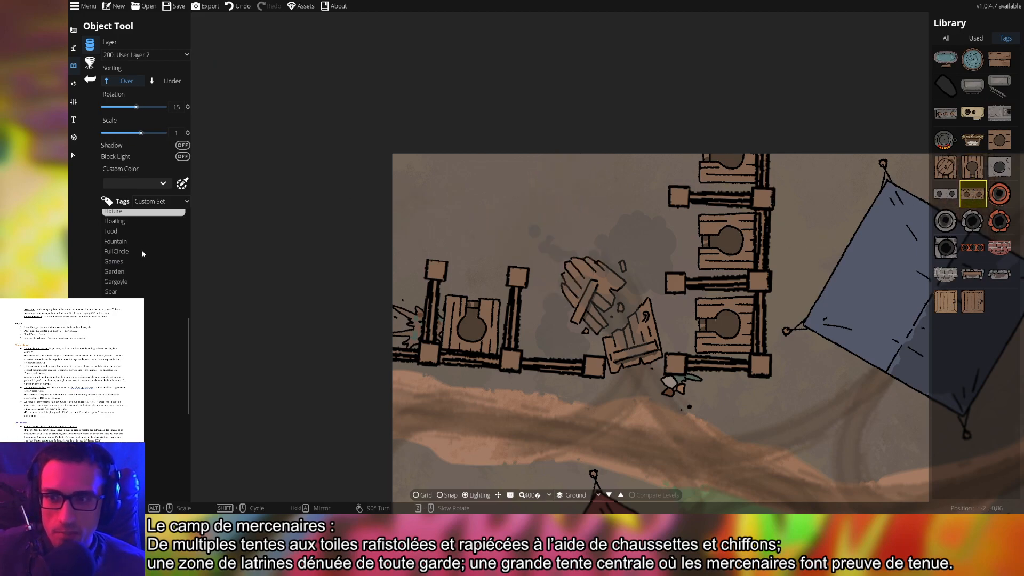
left_click(74, 47)
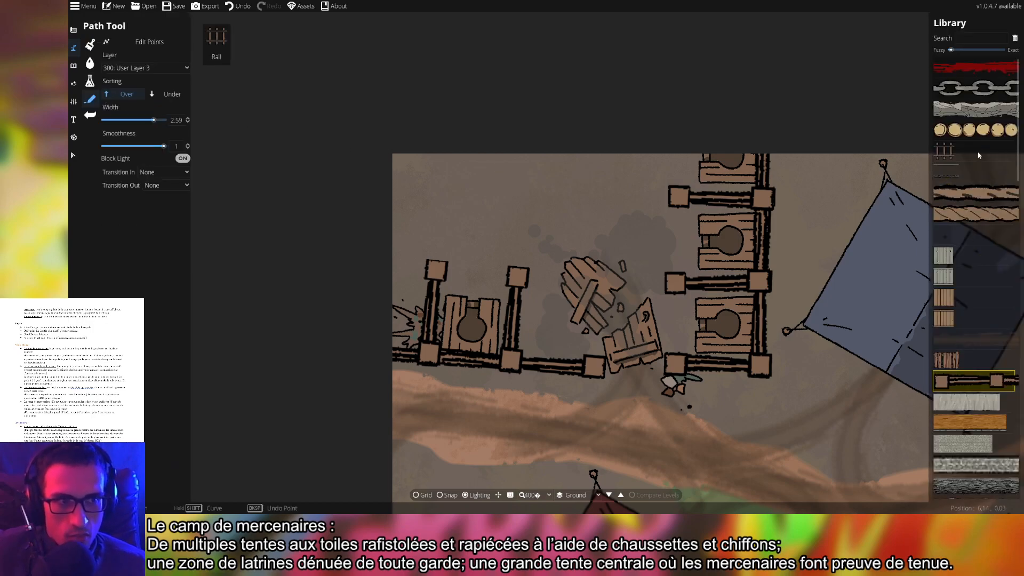
Try a round-stones path near the top of the map, then undo it
left_click(975, 130)
left_click(666, 145)
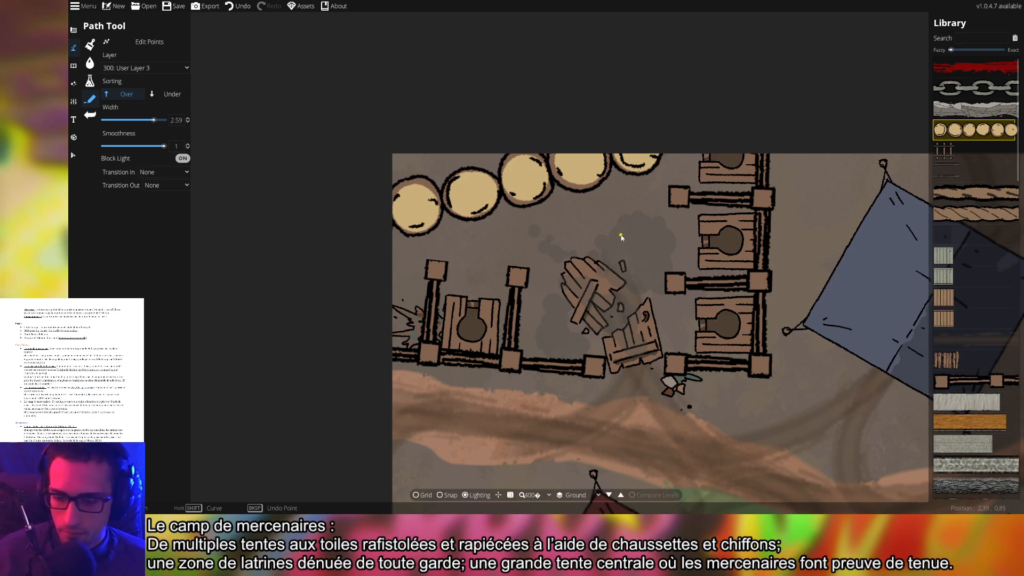
key("ctrl+z")
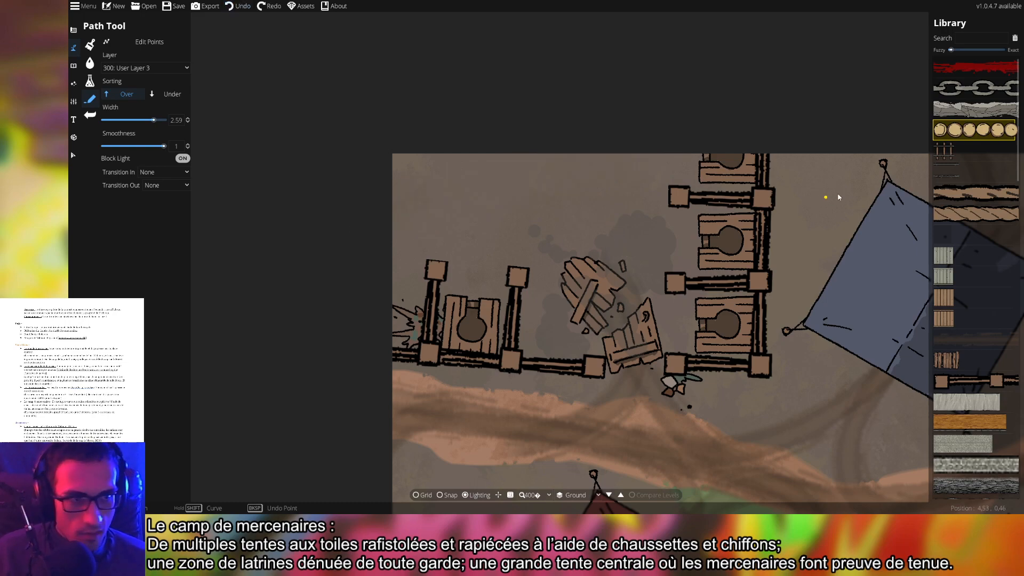
Draw two Wooden Fence segments at the top of the map, one downward and one leftward
left_click(987, 381)
left_click(614, 112)
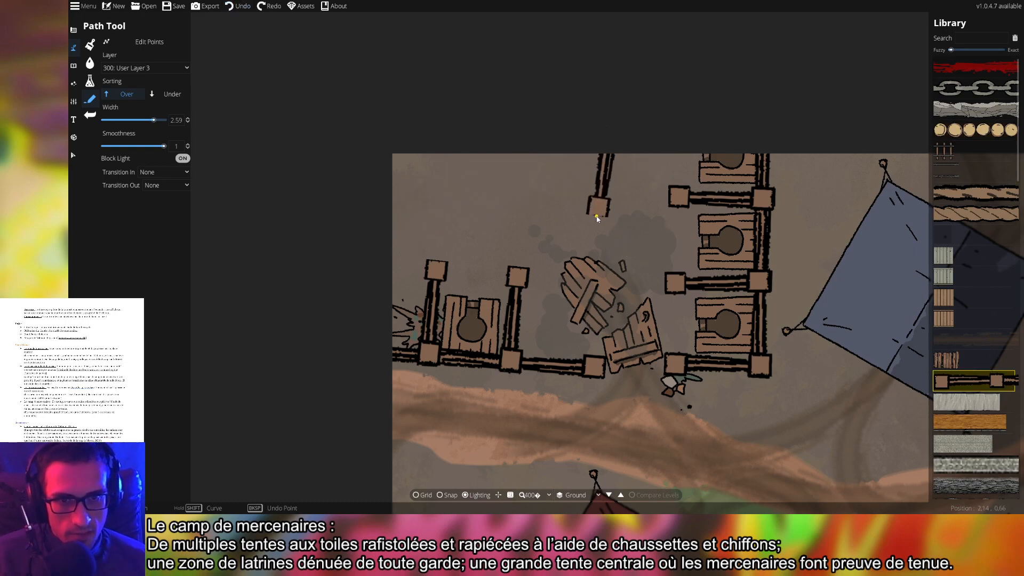
left_click(603, 219)
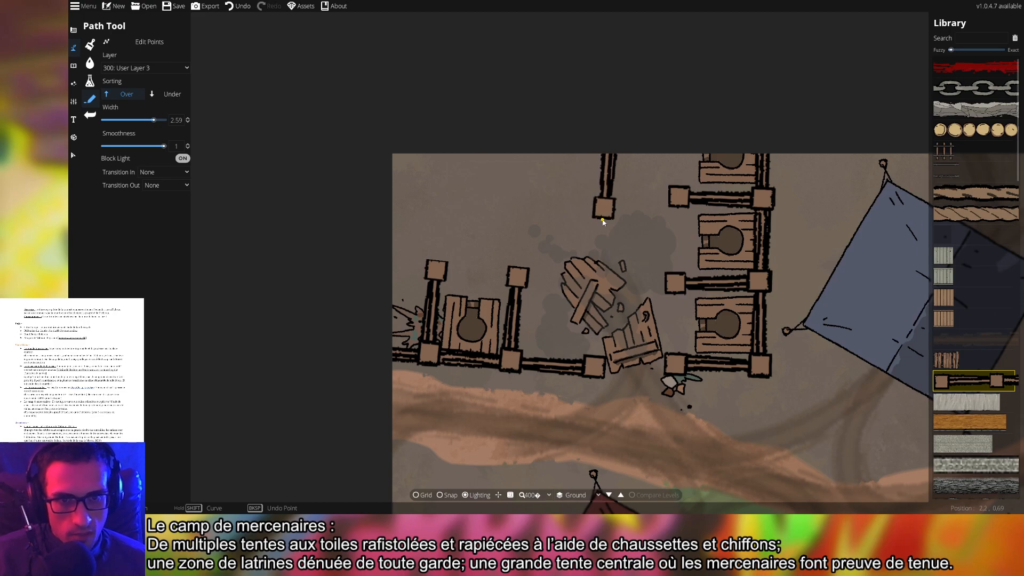
left_click(571, 206)
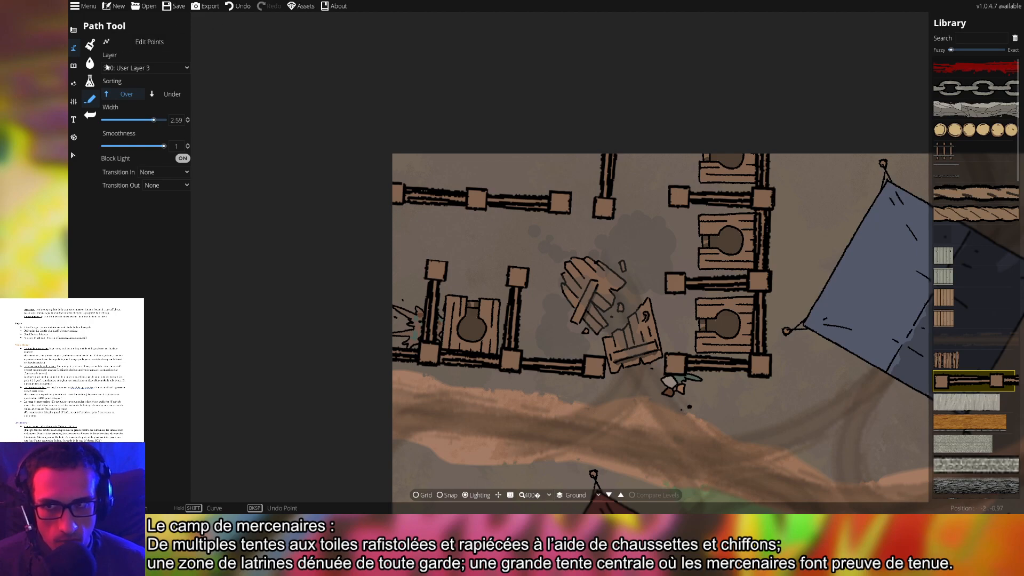
left_click(74, 83)
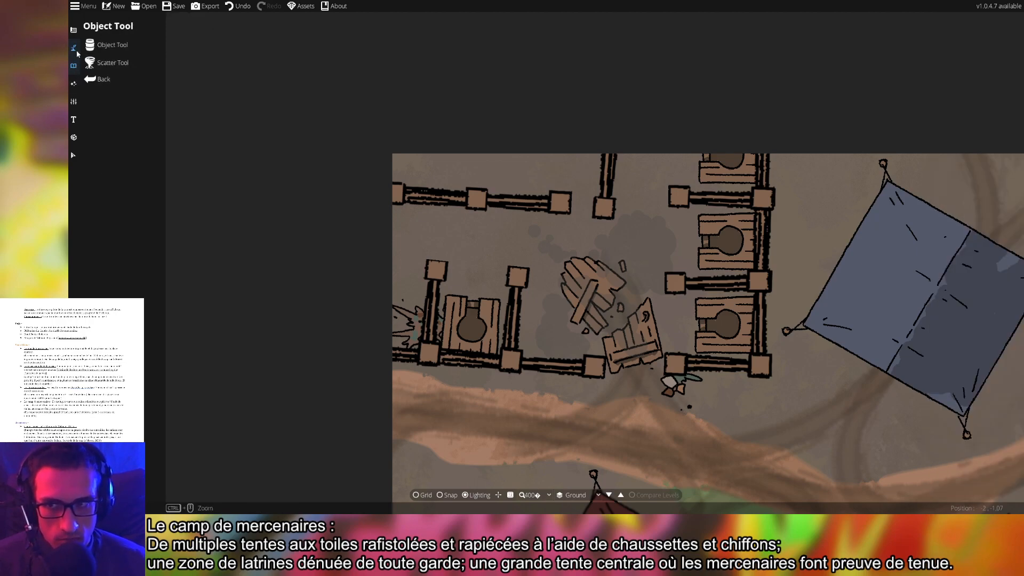
Browse the building tools' cave brush, pattern shape and wall style options
left_click(73, 30)
left_click(123, 105)
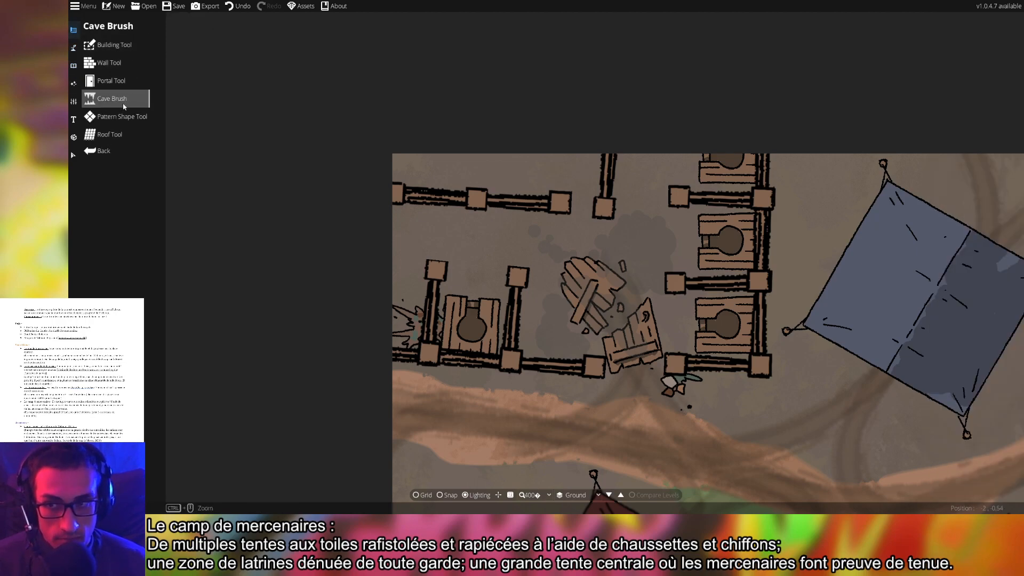
left_click(121, 116)
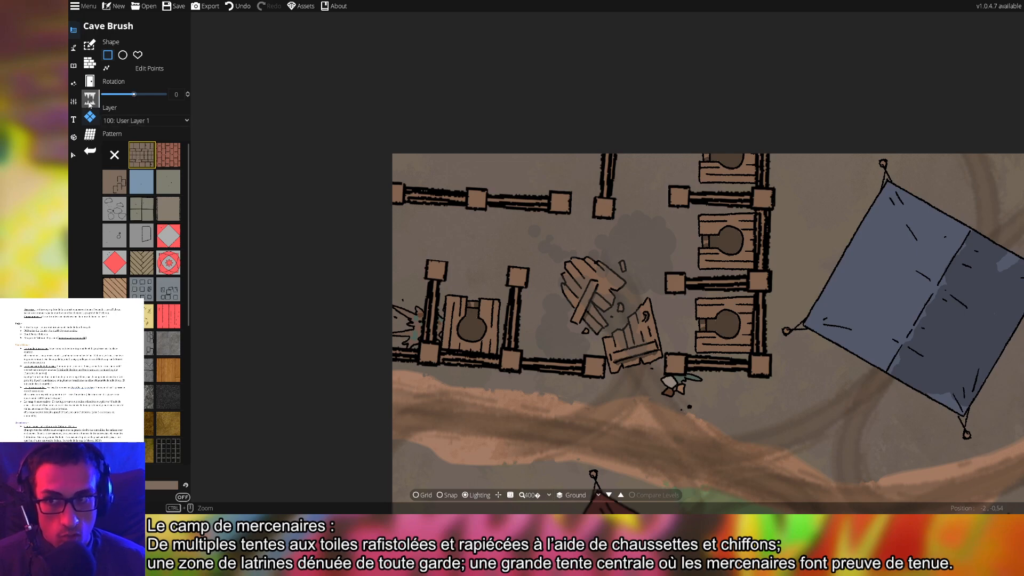
left_click(90, 80)
left_click(90, 63)
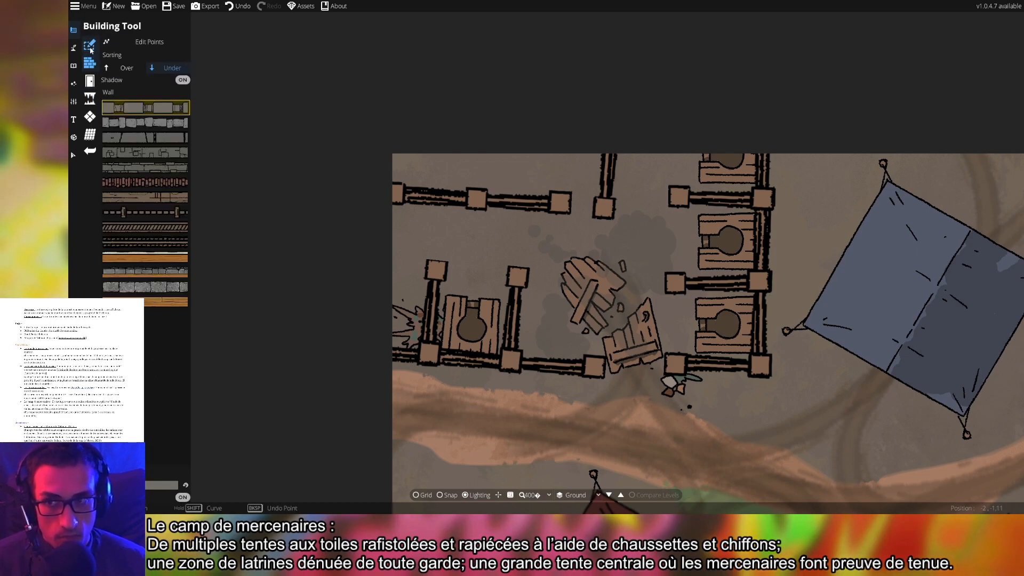
left_click(90, 49)
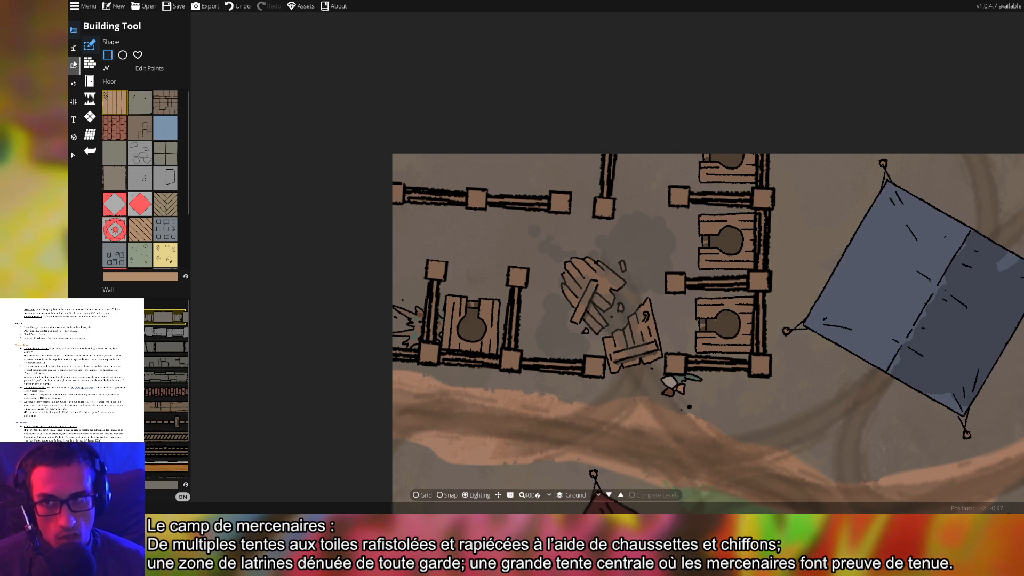
left_click(75, 65)
Paint water over the map's top-left corner and darken the deep water colour
left_click(74, 48)
left_click(118, 68)
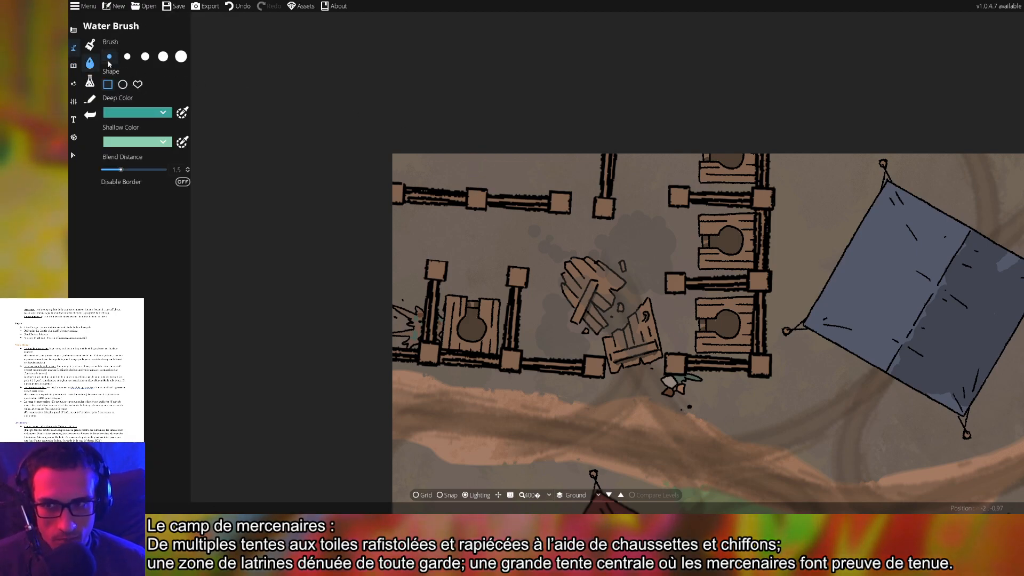
mouse_move(400, 152)
left_mouse_down()
mouse_move(466, 164)
mouse_move(427, 164)
mouse_move(457, 167)
mouse_move(444, 169)
mouse_move(573, 170)
left_mouse_up()
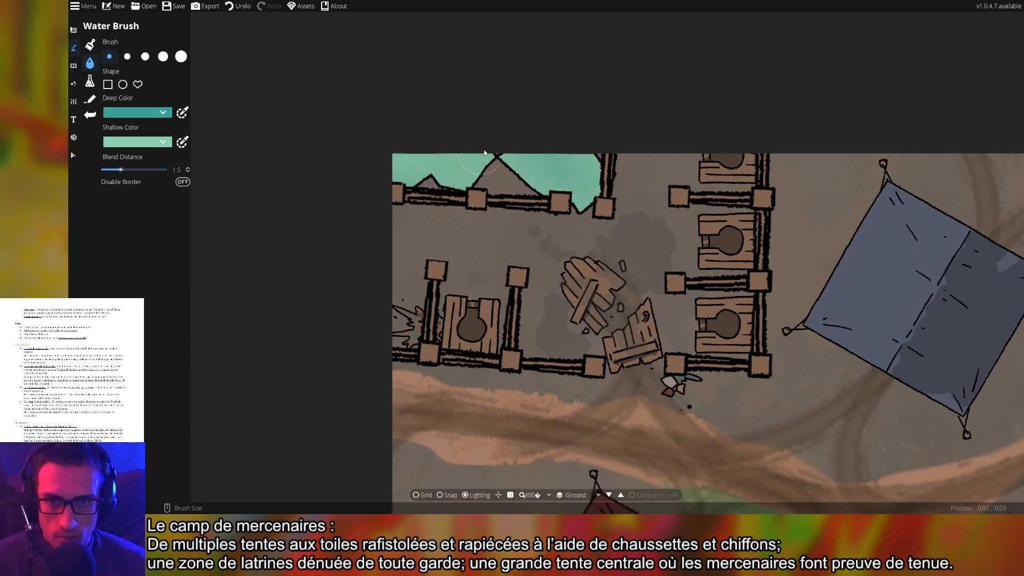
left_click(146, 117)
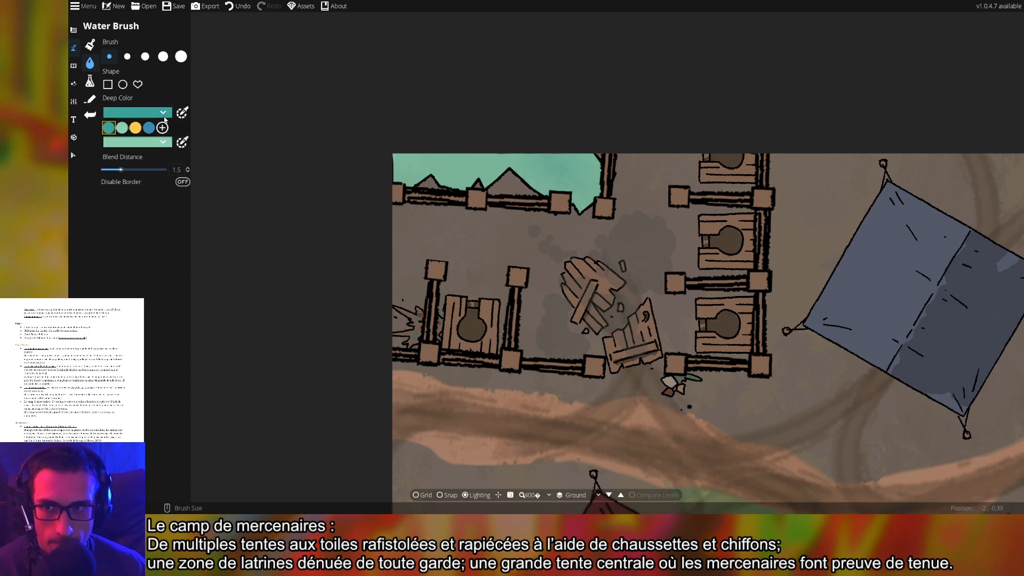
left_click(184, 115)
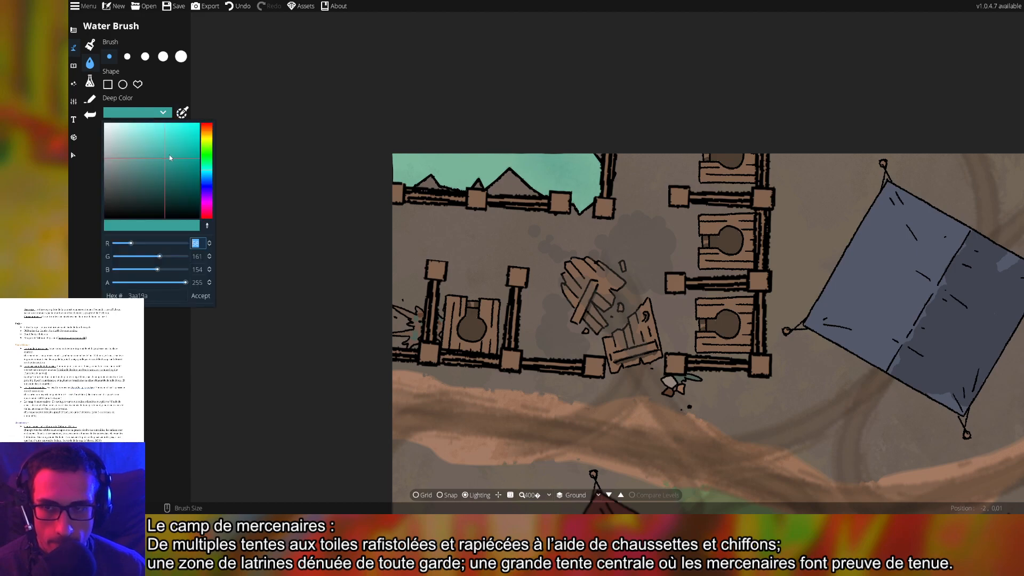
left_click_drag(169, 155, 190, 205)
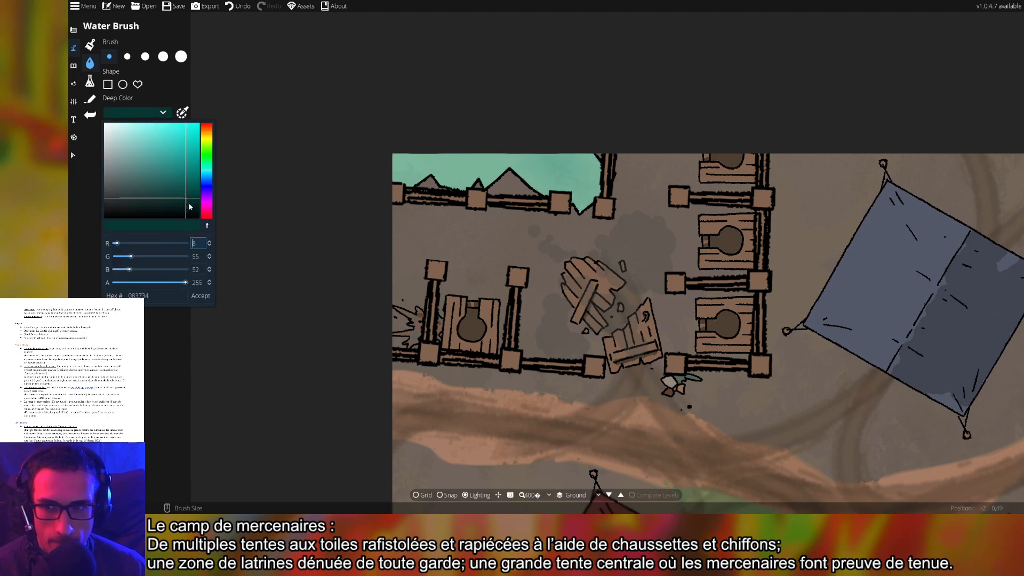
left_click(207, 299)
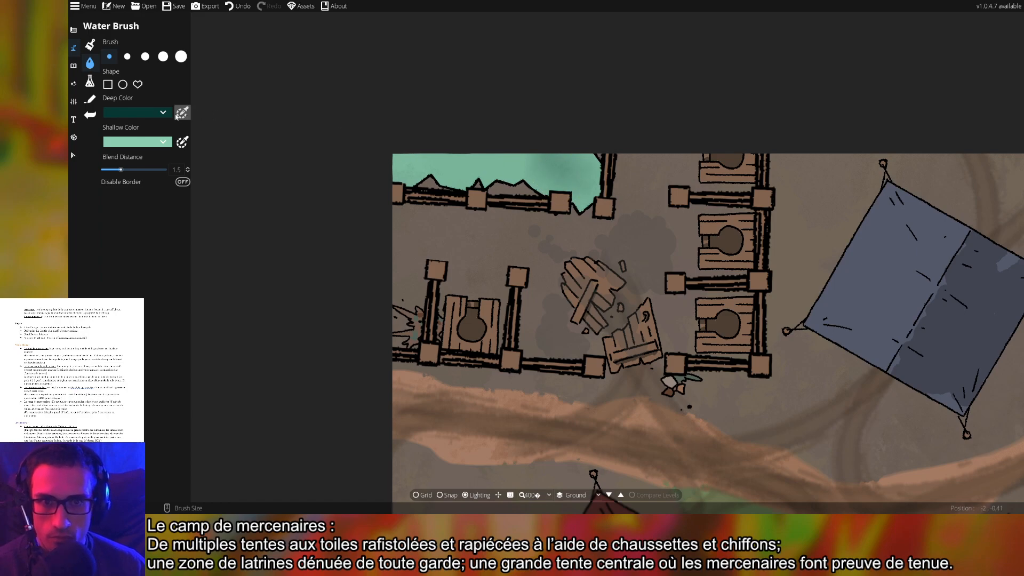
Extend the water near the top-left fence and repaint it with a deeper green shallow colour
left_click(146, 143)
left_click(123, 159)
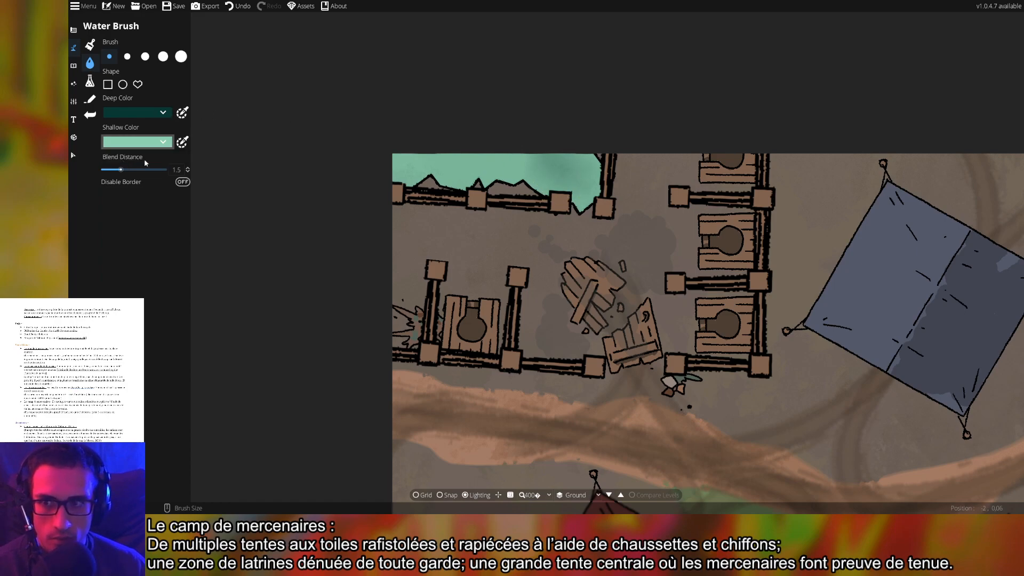
left_click_drag(461, 166, 504, 168)
left_click(144, 142)
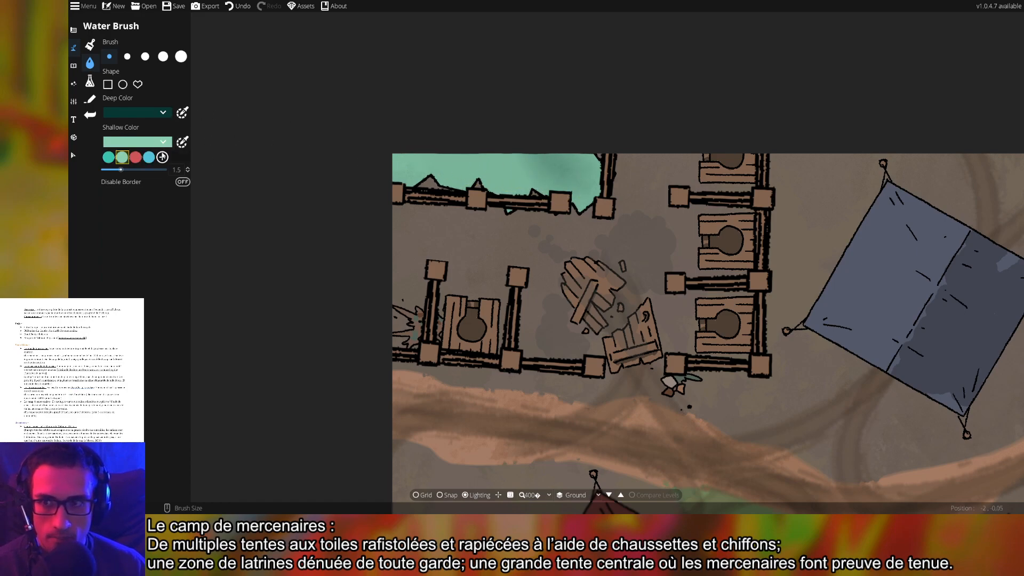
left_click(181, 146)
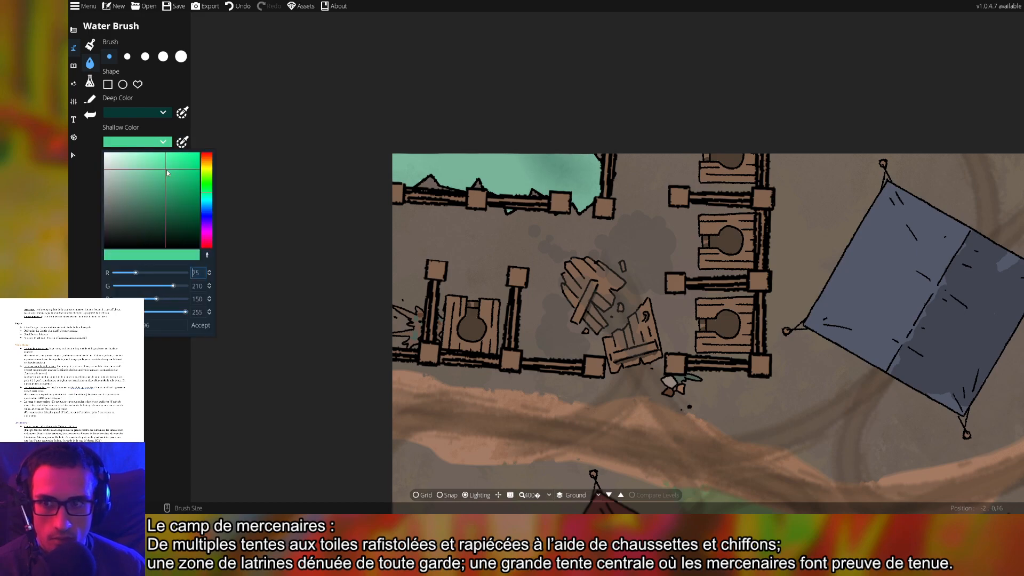
left_click_drag(167, 172, 194, 198)
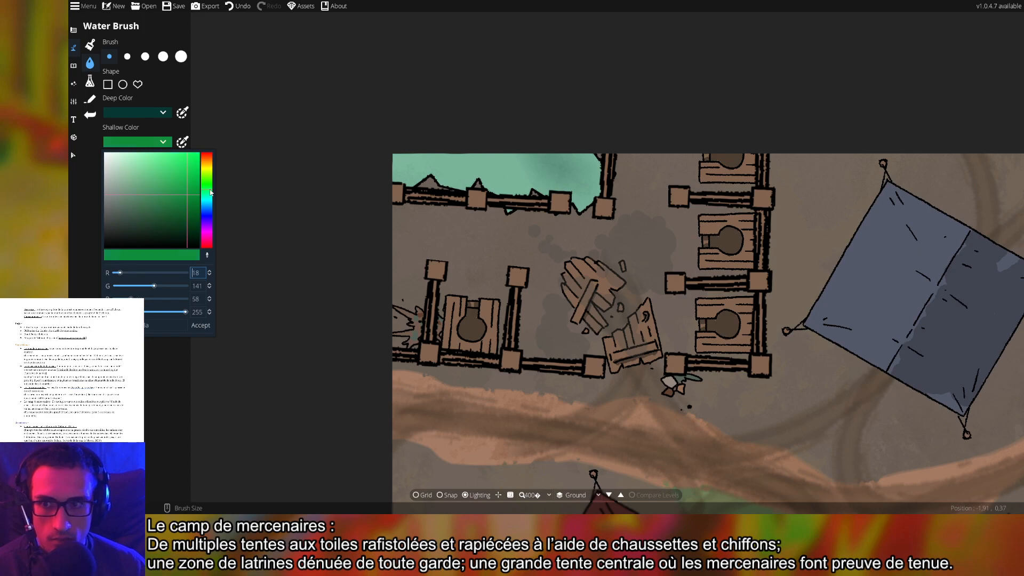
left_click(202, 327)
left_click(440, 166)
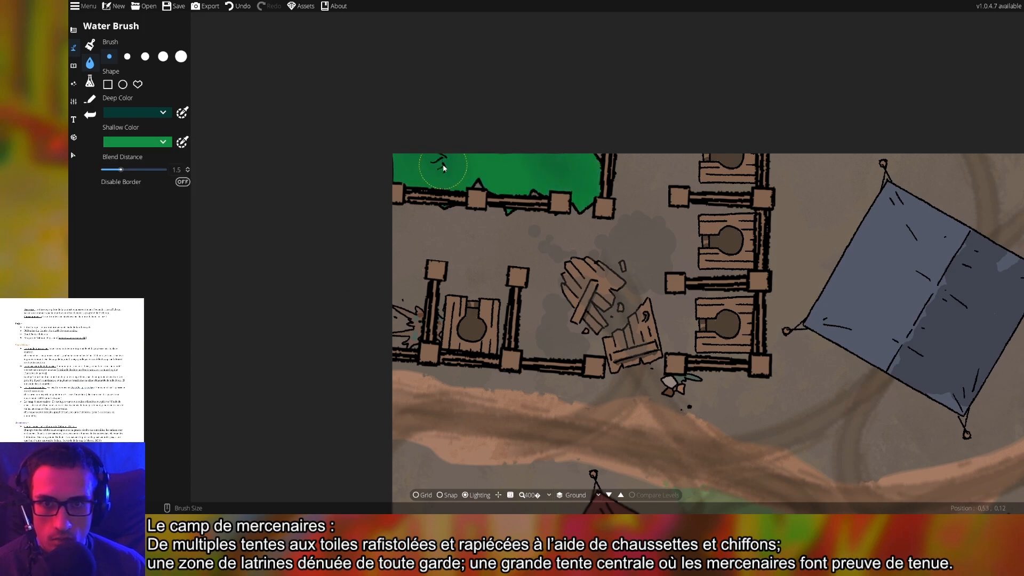
left_click(576, 159)
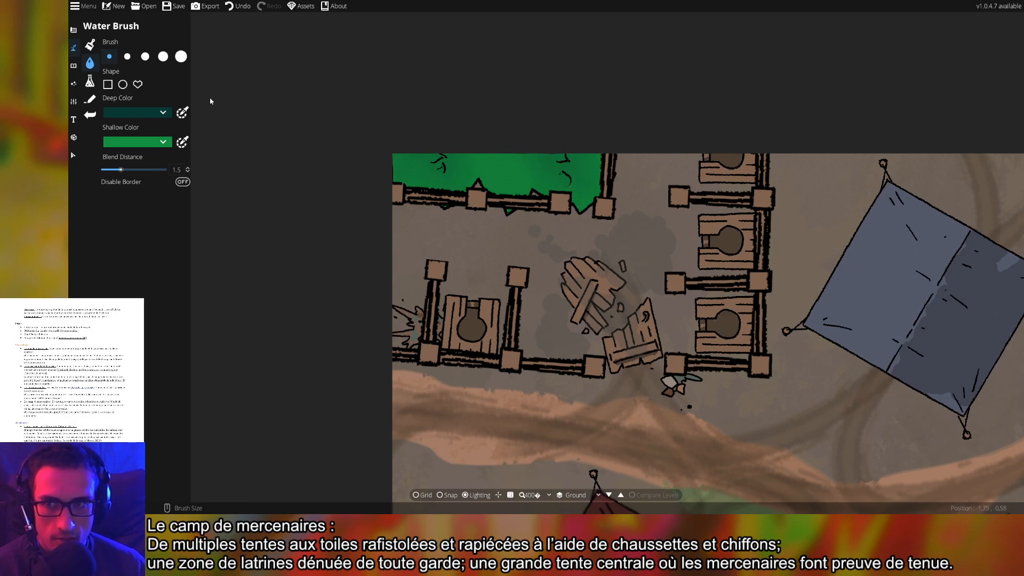
Tone the shallow water down to a muted green (R 65, G 144, B 94)
left_click(162, 142)
left_click(182, 142)
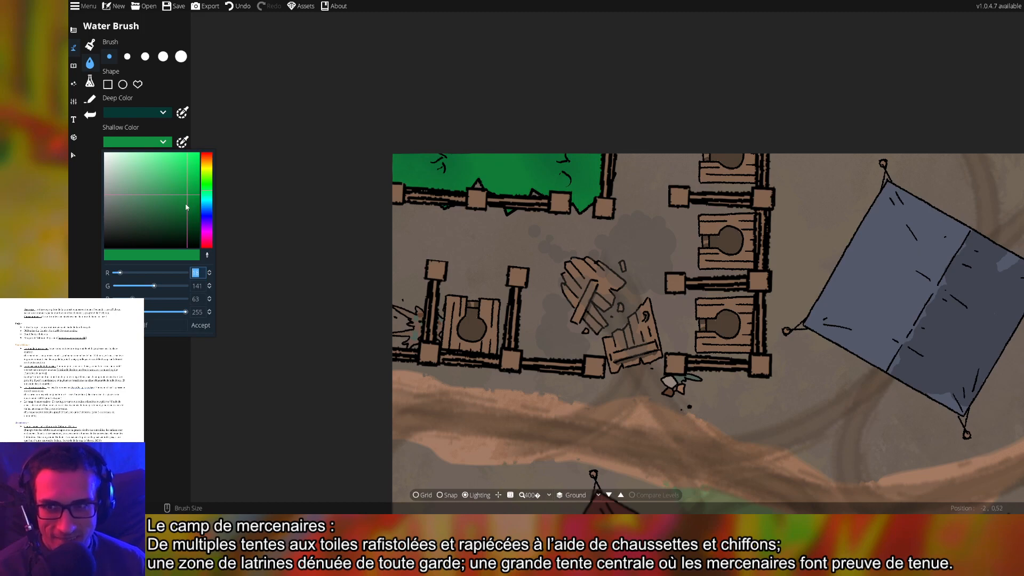
left_click_drag(186, 197, 155, 194)
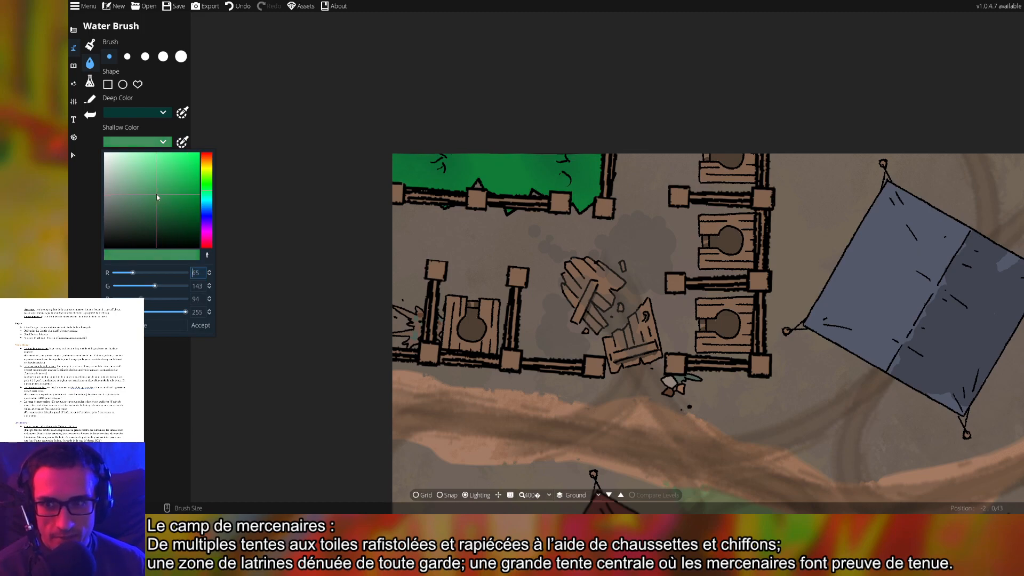
left_click(201, 326)
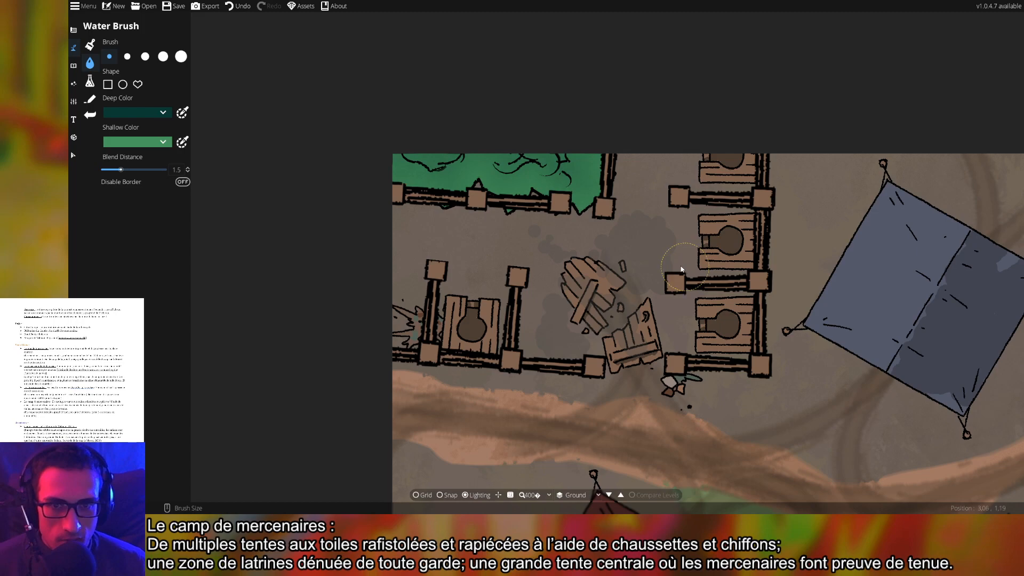
Switch to the Object Tool with its options and asset library open
scroll(658, 263, "down", 2)
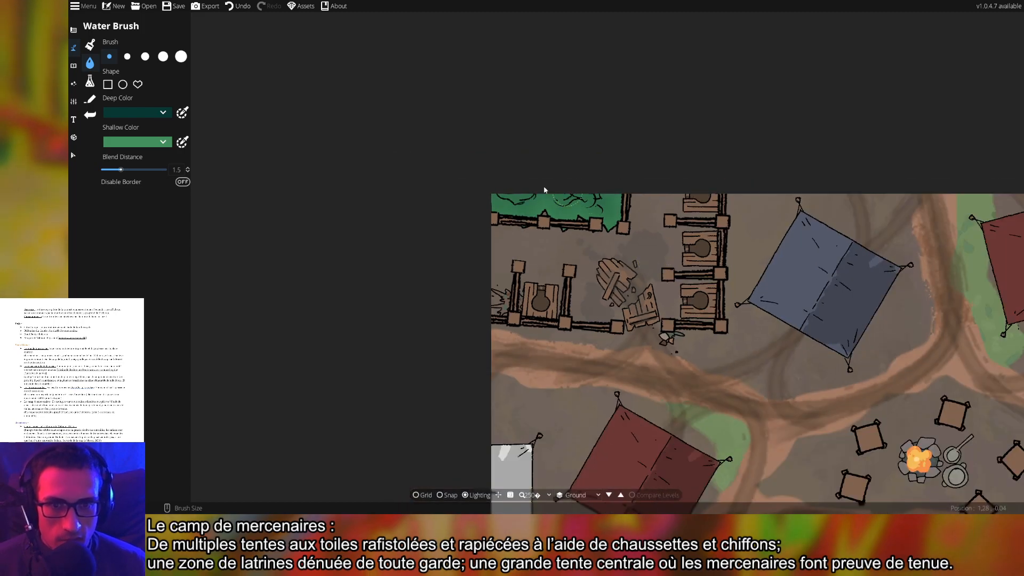
scroll(608, 278, "down", 4)
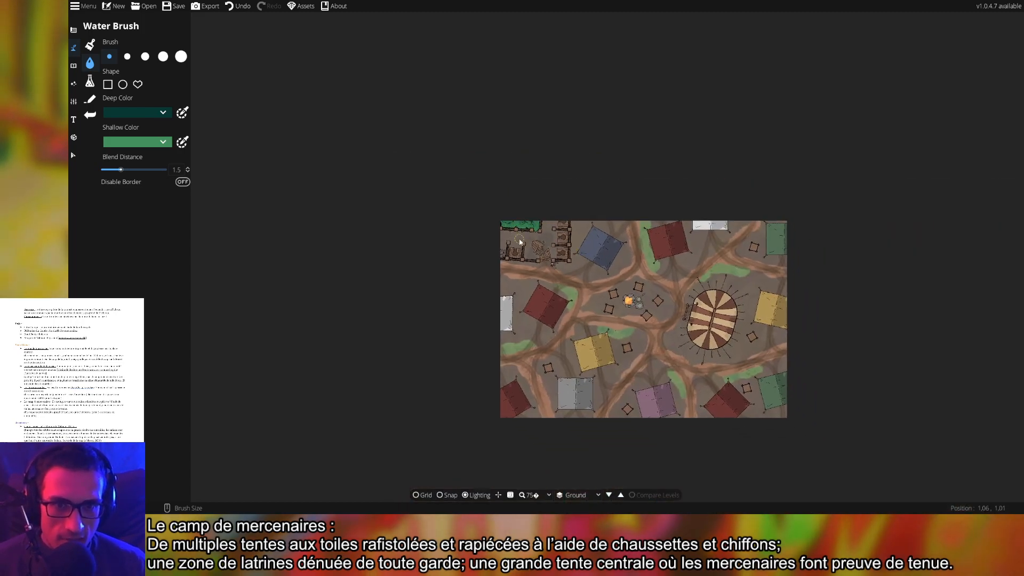
scroll(608, 278, "up", 8)
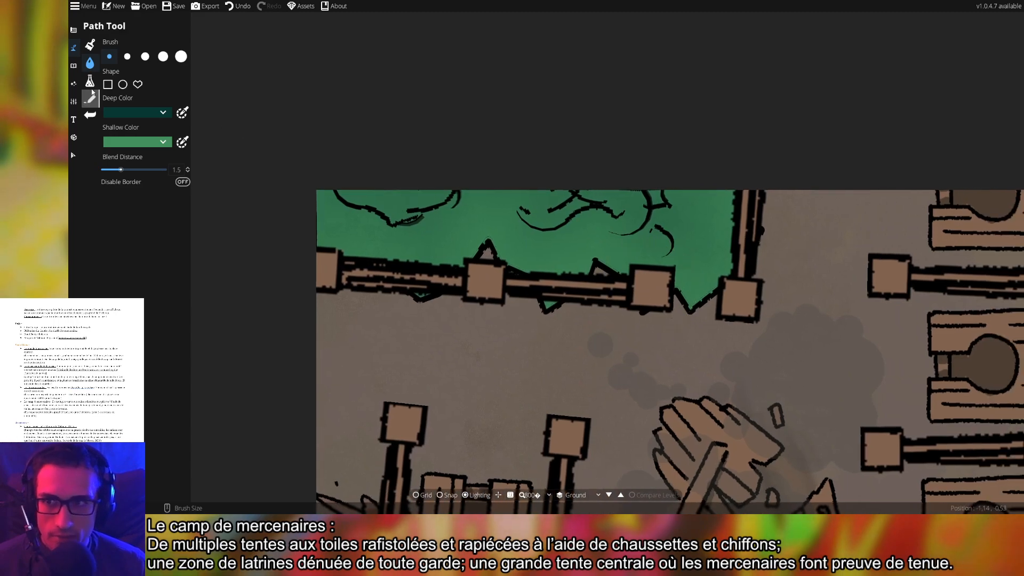
left_click(74, 71)
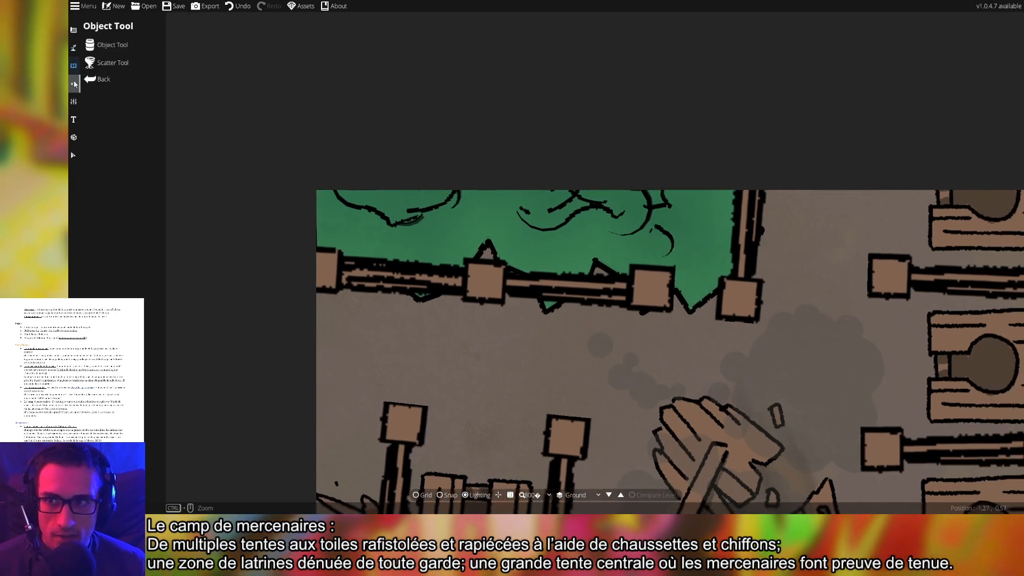
left_click(107, 45)
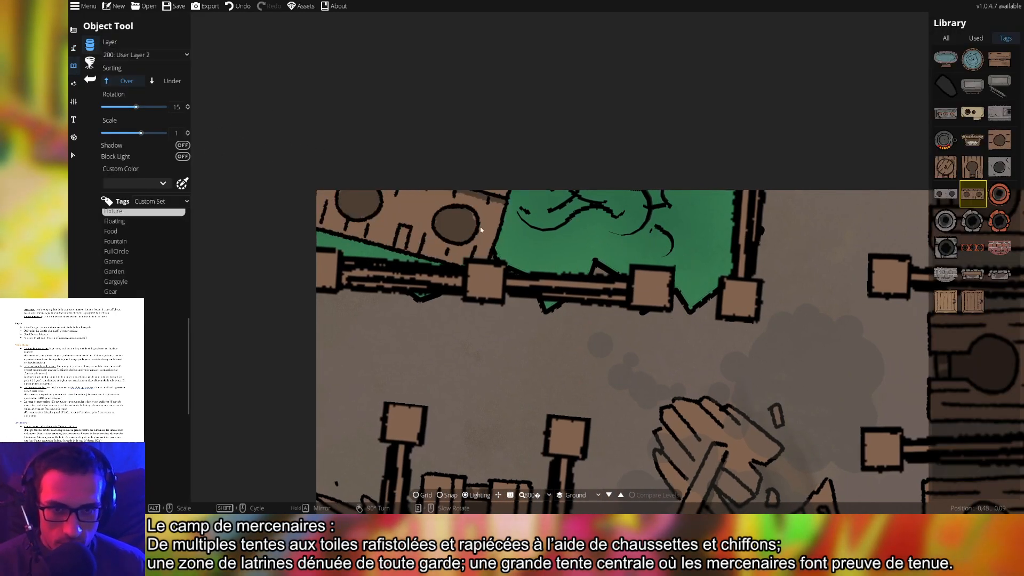
Filter the library to debris assets and pick the chopping block, with the green corner in view
left_click_drag(603, 383, 597, 253)
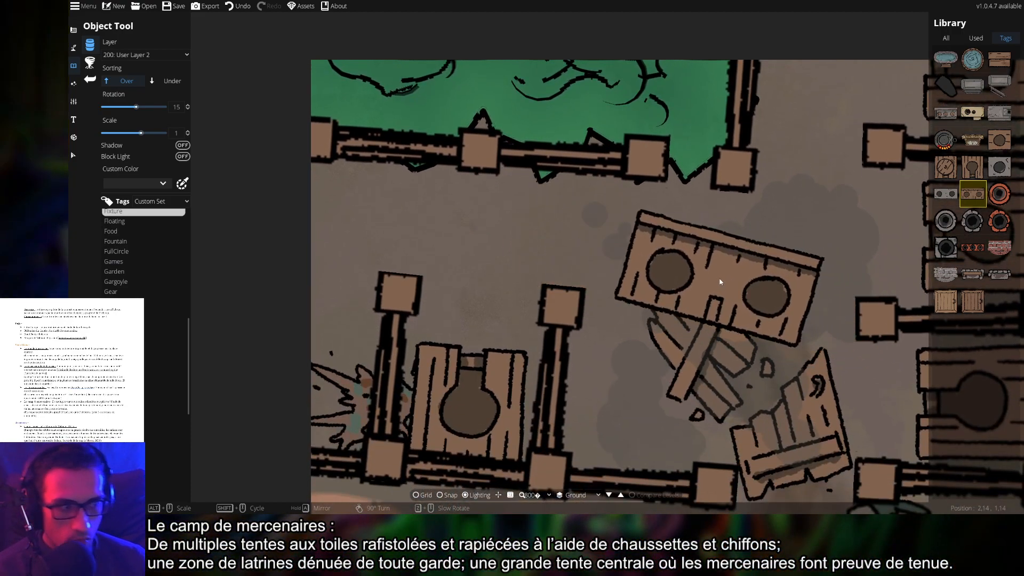
left_click_drag(714, 316, 707, 286)
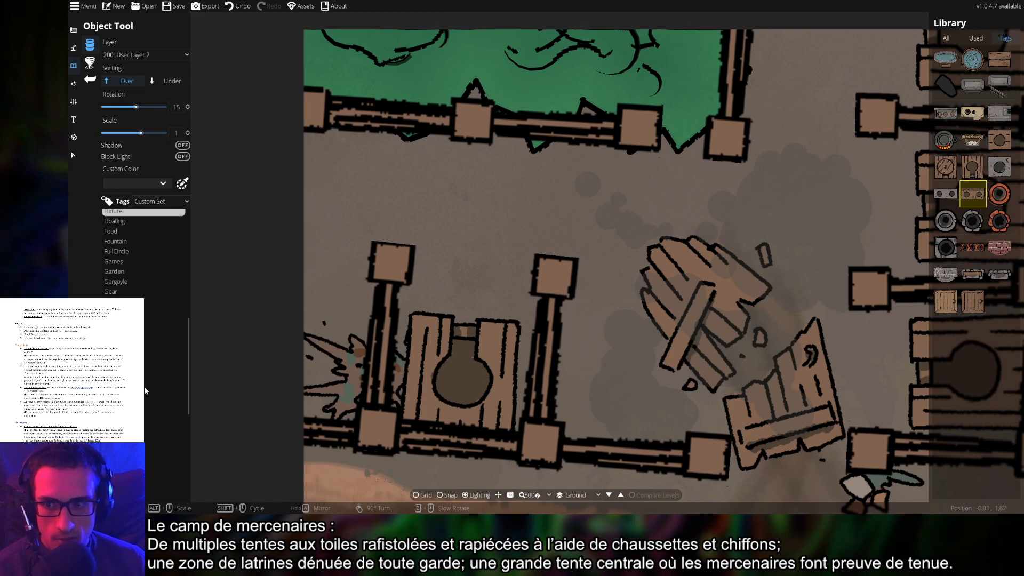
scroll(145, 386, "up", 5)
left_click(126, 330)
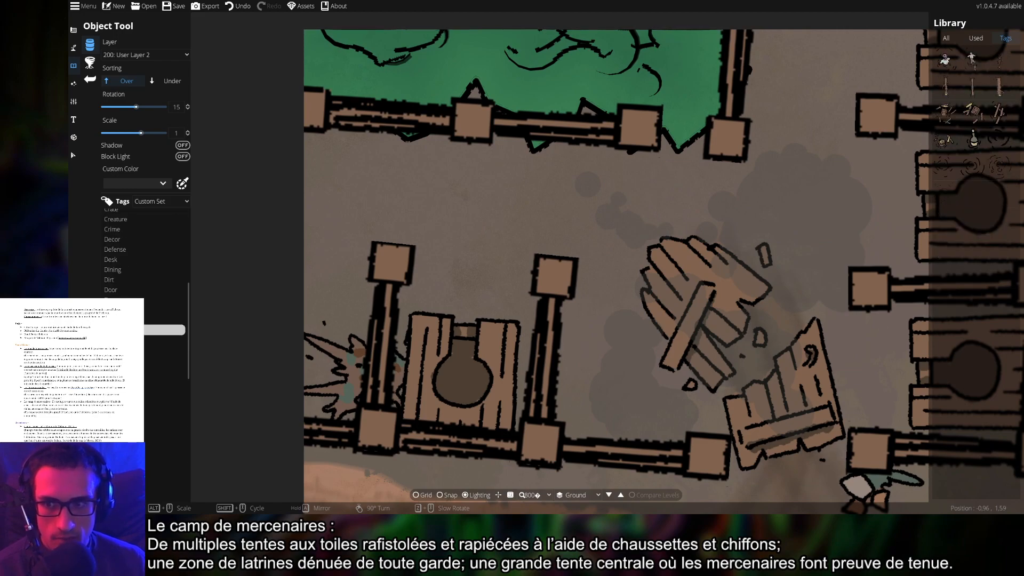
left_click_drag(553, 214, 526, 335)
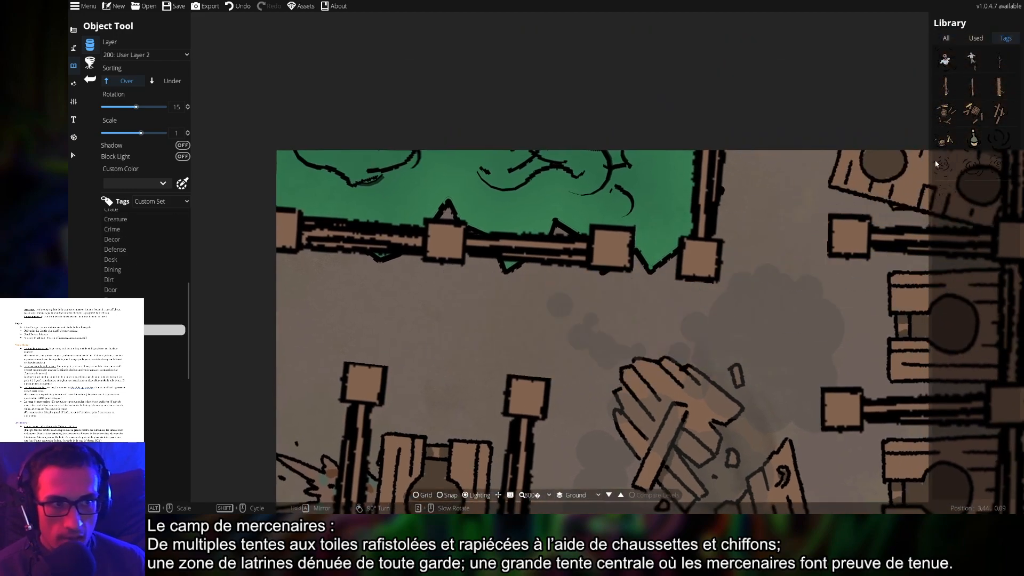
left_click(947, 141)
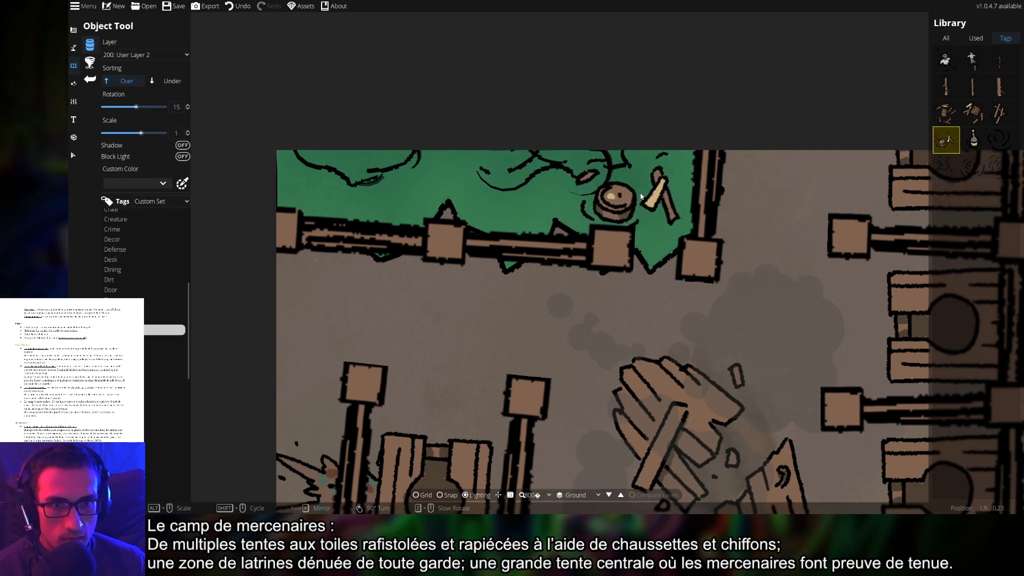
Place the chopping block, rotated Flotsam 03 planks and another flotsam piece in the green corner
left_click(646, 195)
left_click(1000, 118)
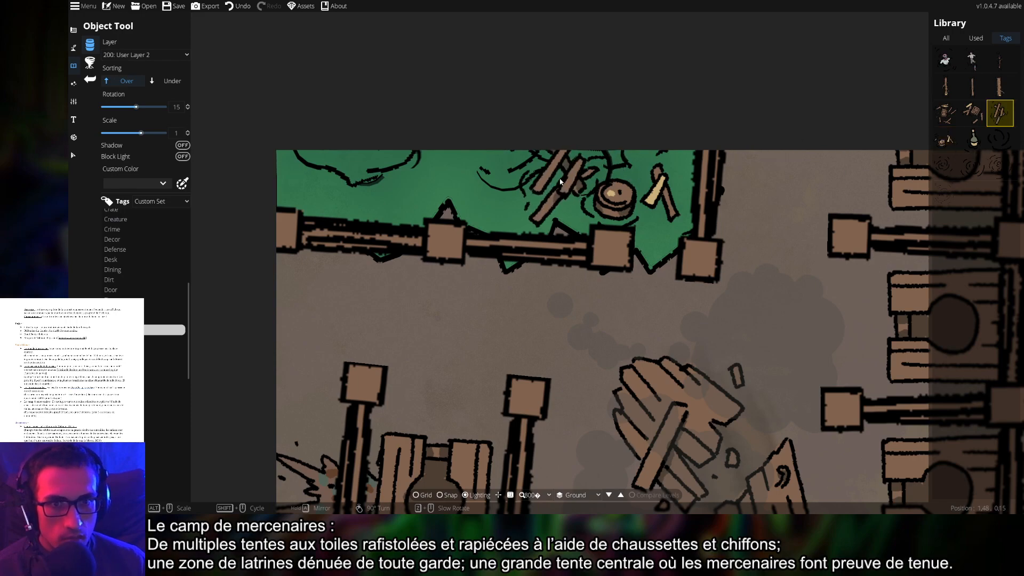
scroll(458, 184, "up", 3)
scroll(415, 184, "down", 8)
scroll(441, 186, "down", 3)
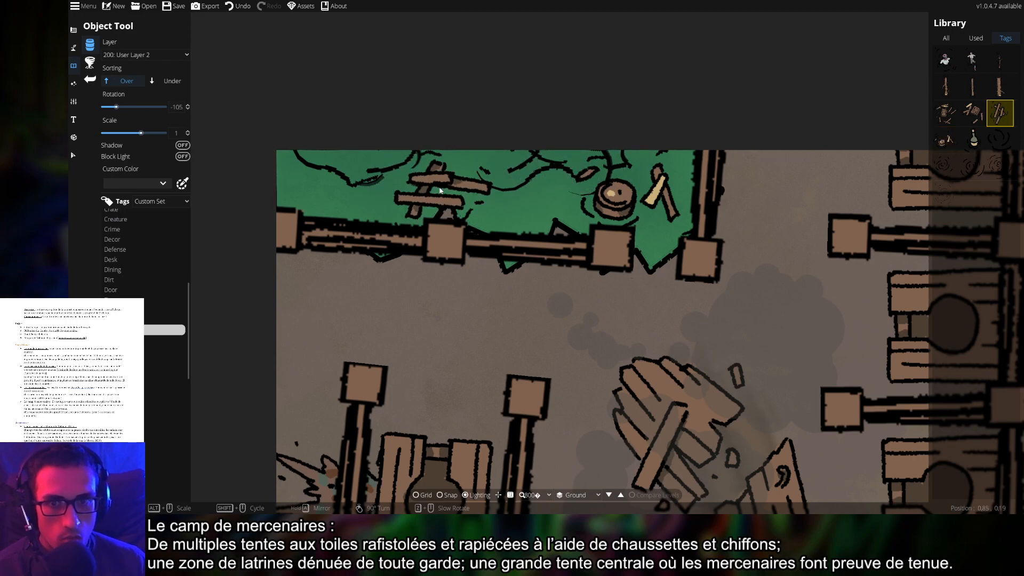
left_click(447, 179)
left_click(973, 141)
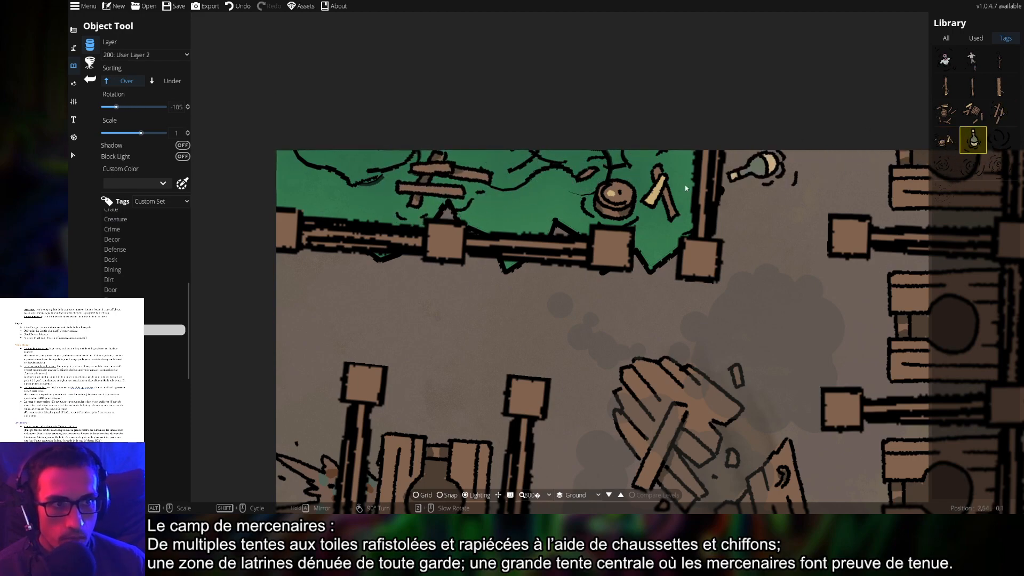
left_click(944, 140)
left_click(560, 197)
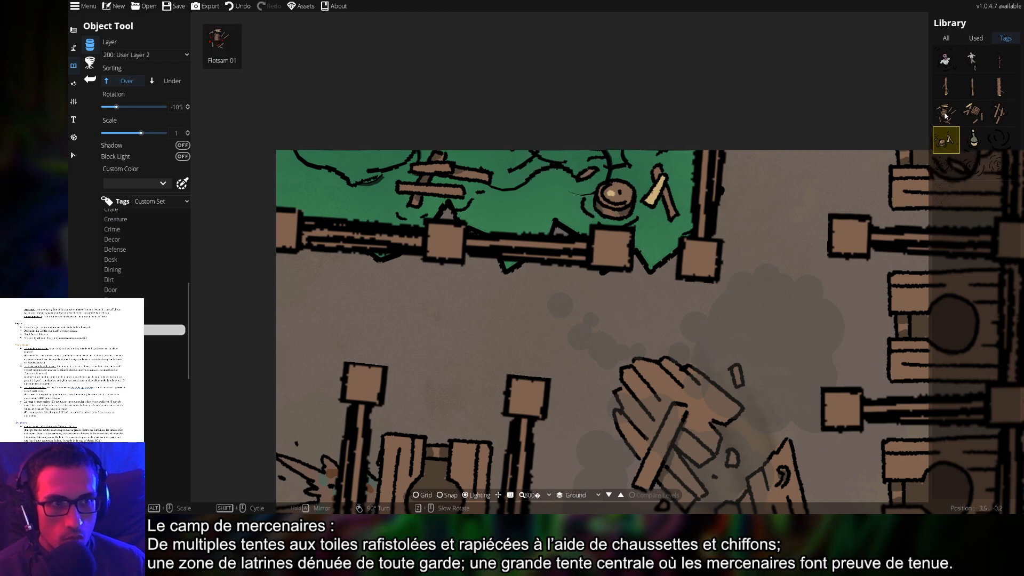
left_click(946, 113)
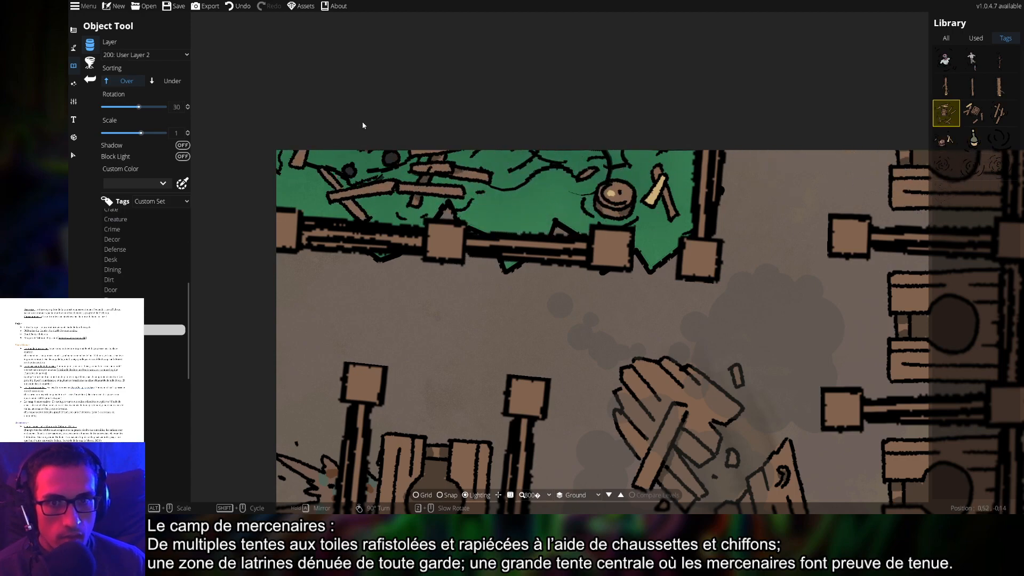
Place a rotated Floating Log 01 in the green corner
left_click(976, 89)
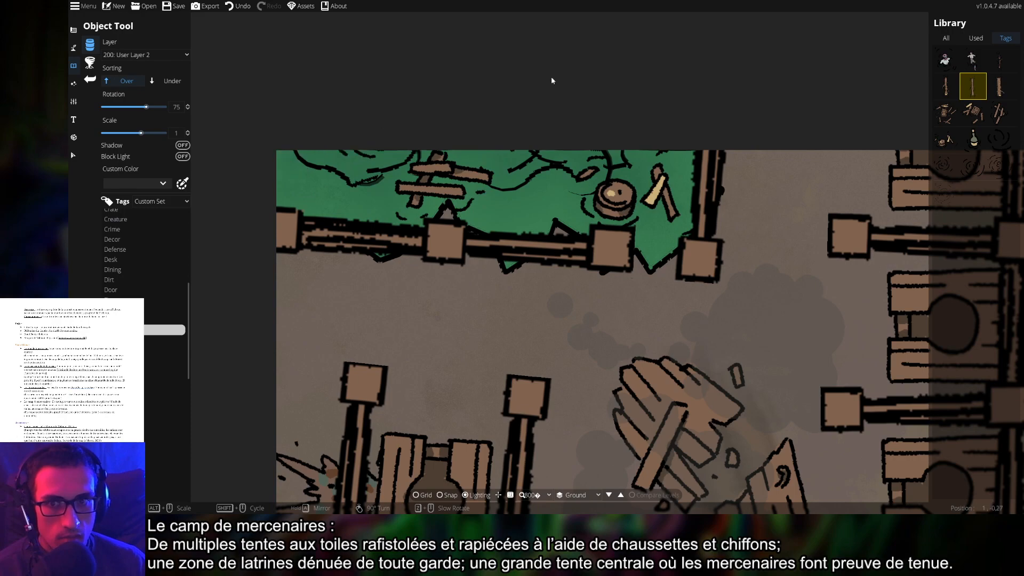
left_click(1008, 65)
left_click(973, 59)
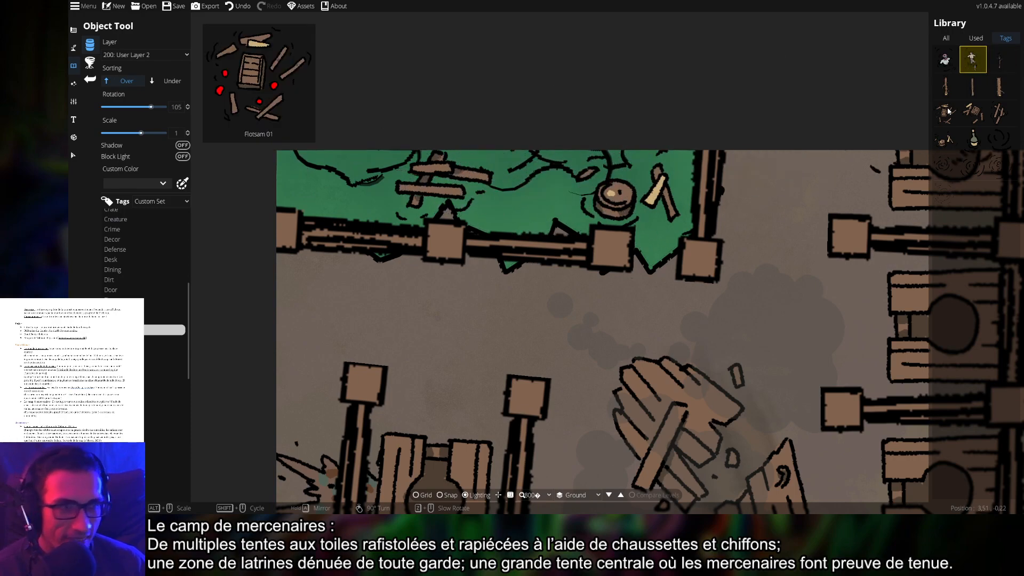
left_click(946, 59)
scroll(539, 184, "down", 7)
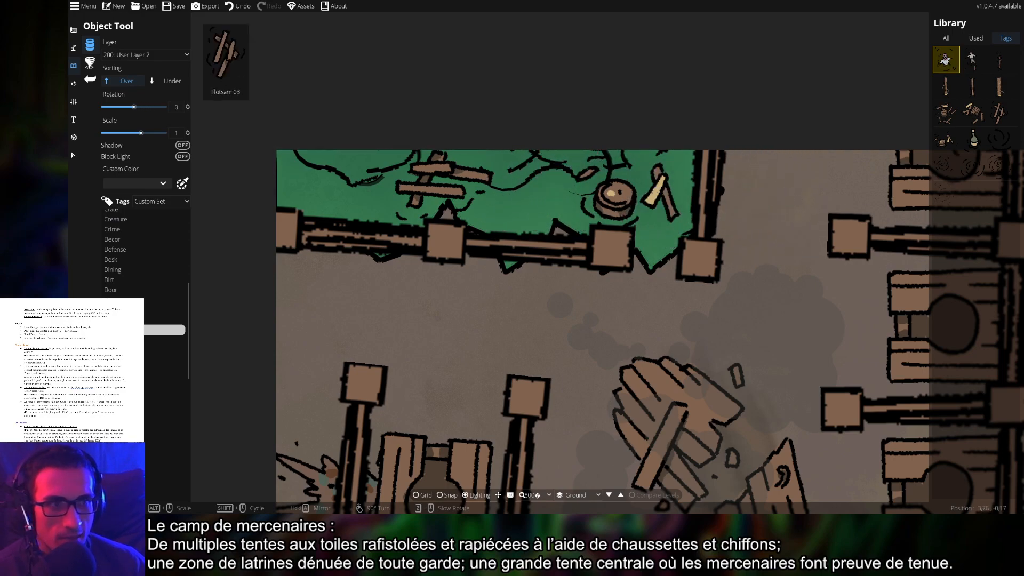
left_click(998, 69)
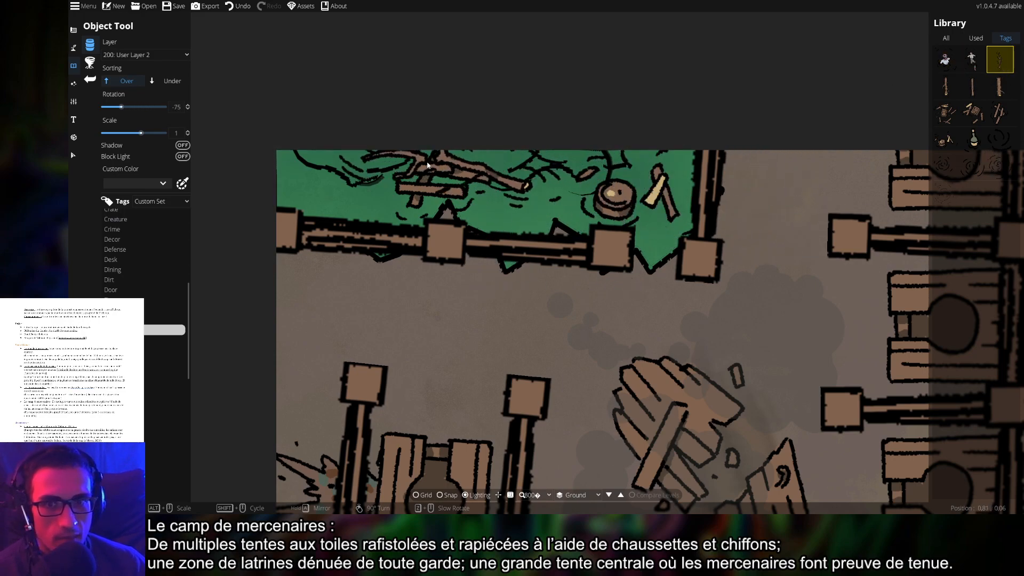
scroll(636, 189, "down", 5)
left_click(635, 190)
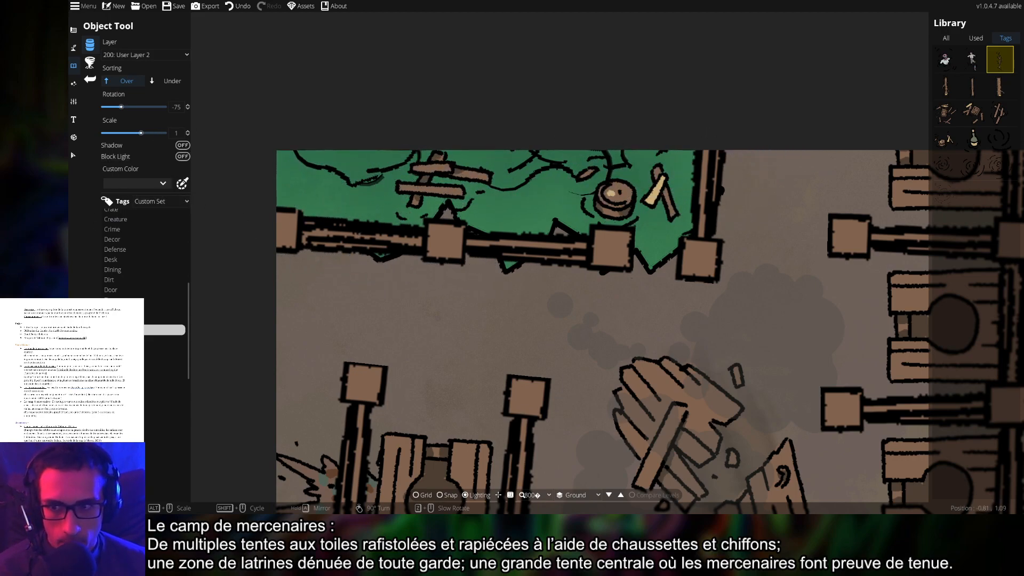
left_click(118, 340)
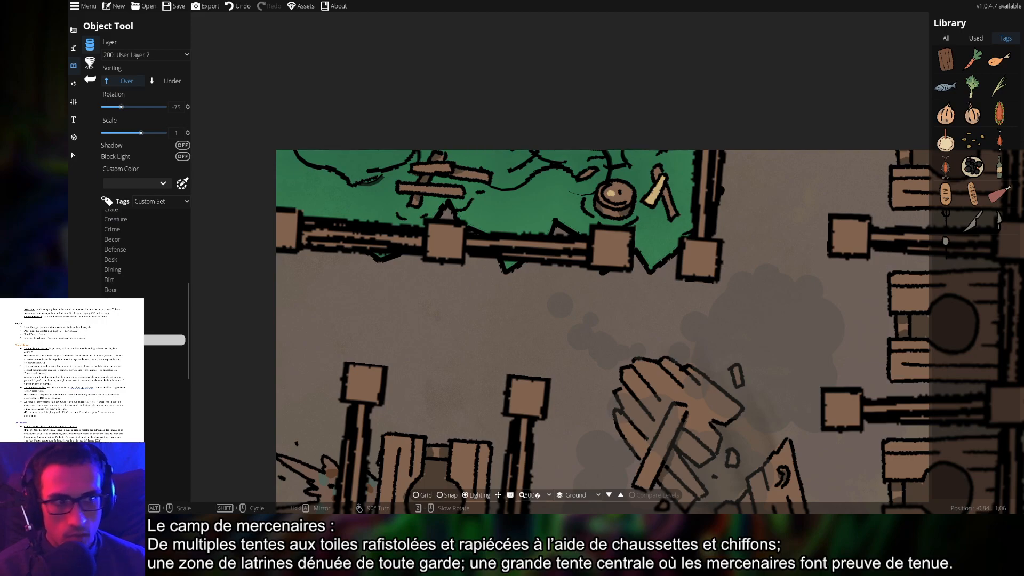
Place potatoes just below the campfire and a bread loaf on the top crate
left_click_drag(736, 469, 509, 163)
left_click_drag(875, 491, 731, 259)
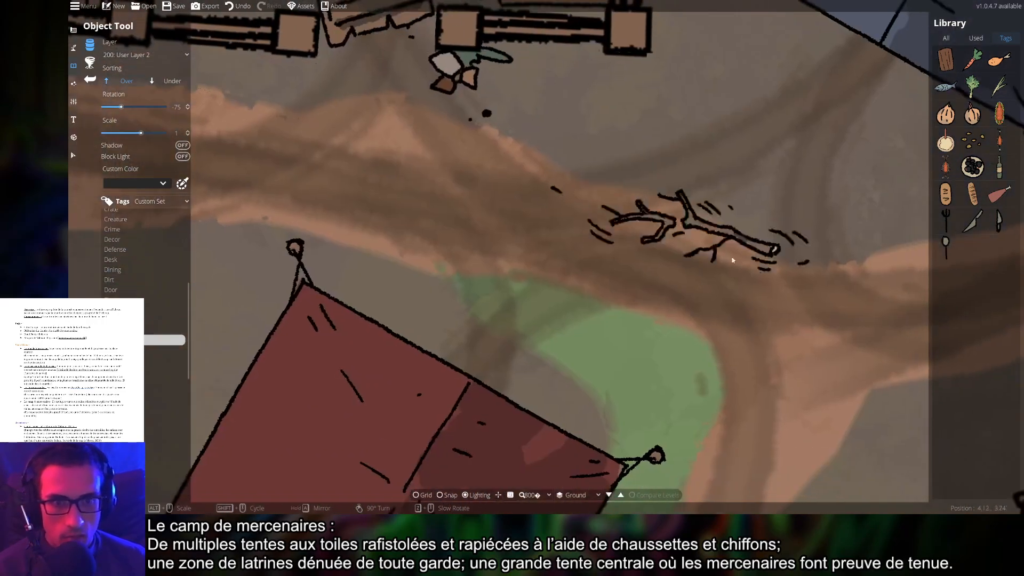
left_click_drag(918, 320, 648, 132)
left_click_drag(848, 153, 416, 128)
left_click_drag(582, 154, 627, 129)
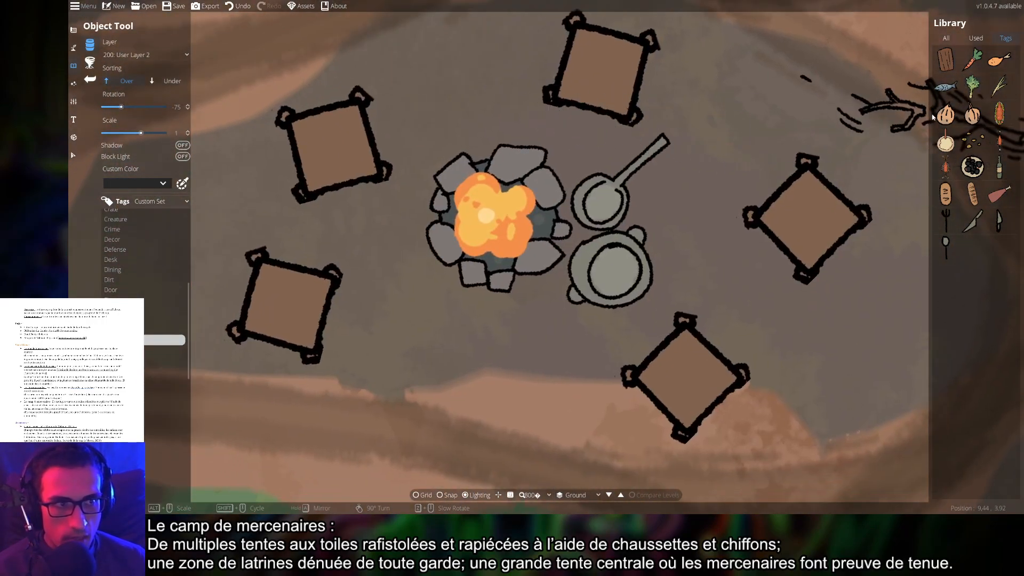
left_click(973, 140)
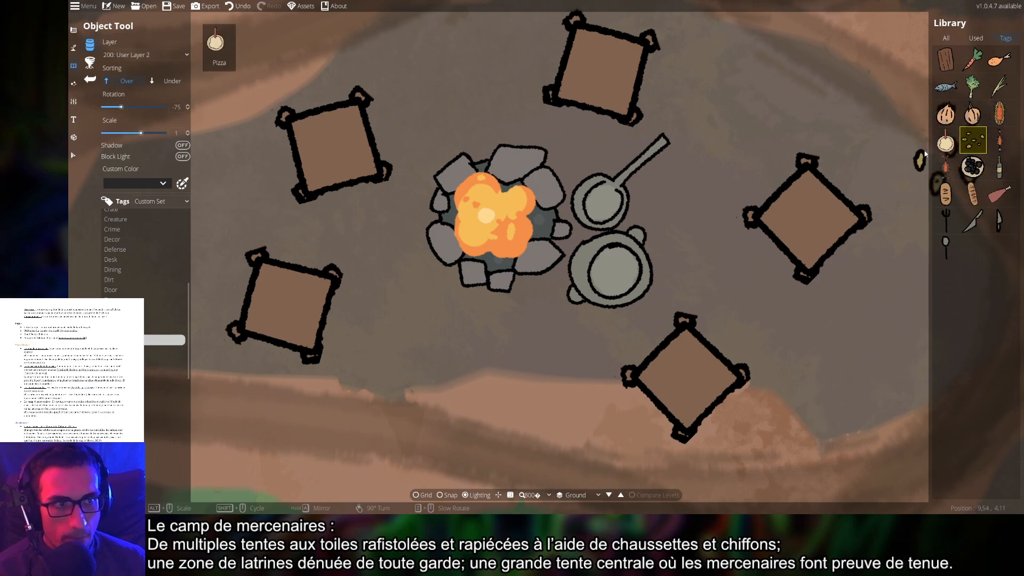
left_click(627, 183)
scroll(643, 267, "down", 8)
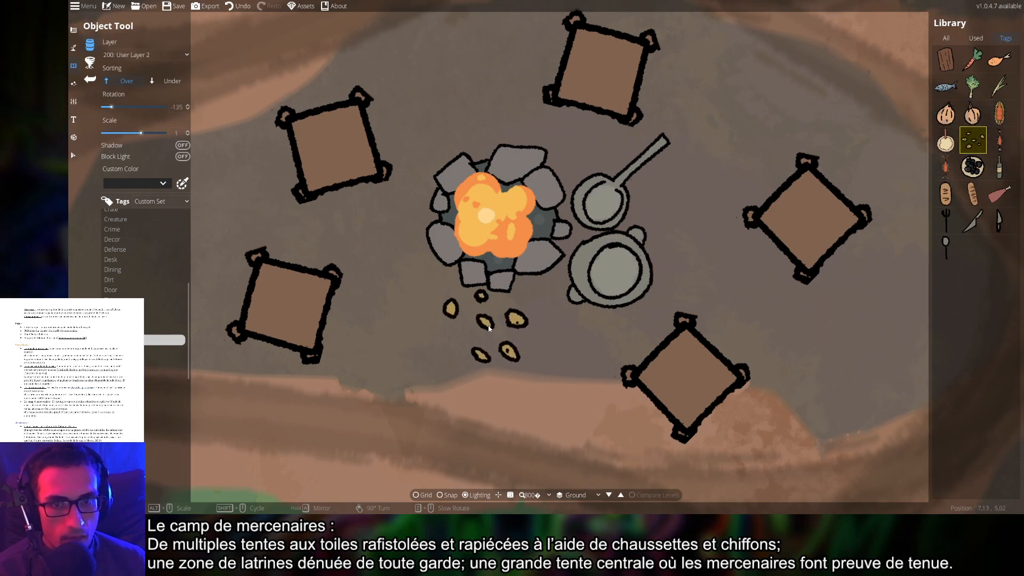
left_click(530, 326)
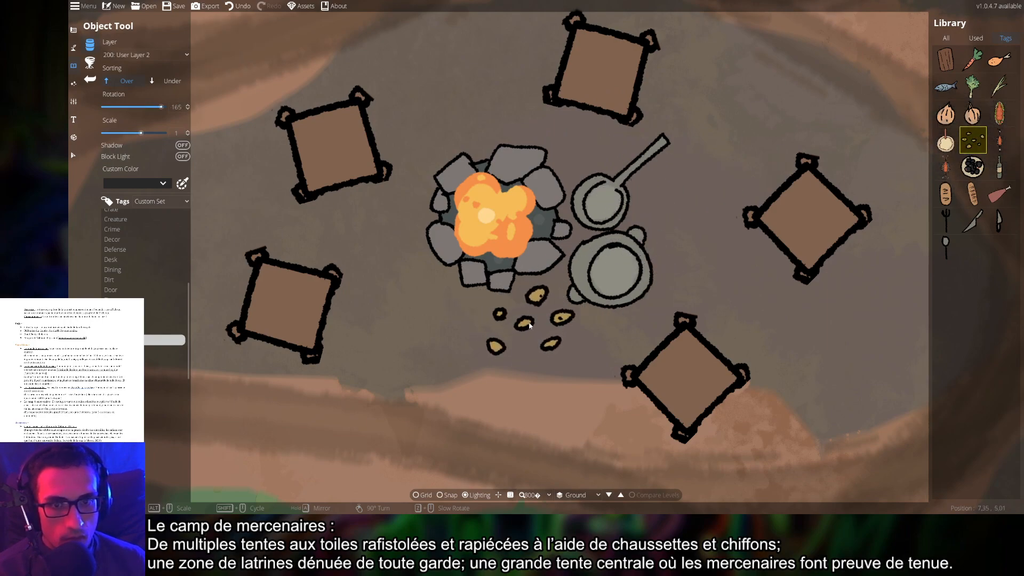
left_click(946, 193)
left_click(595, 82)
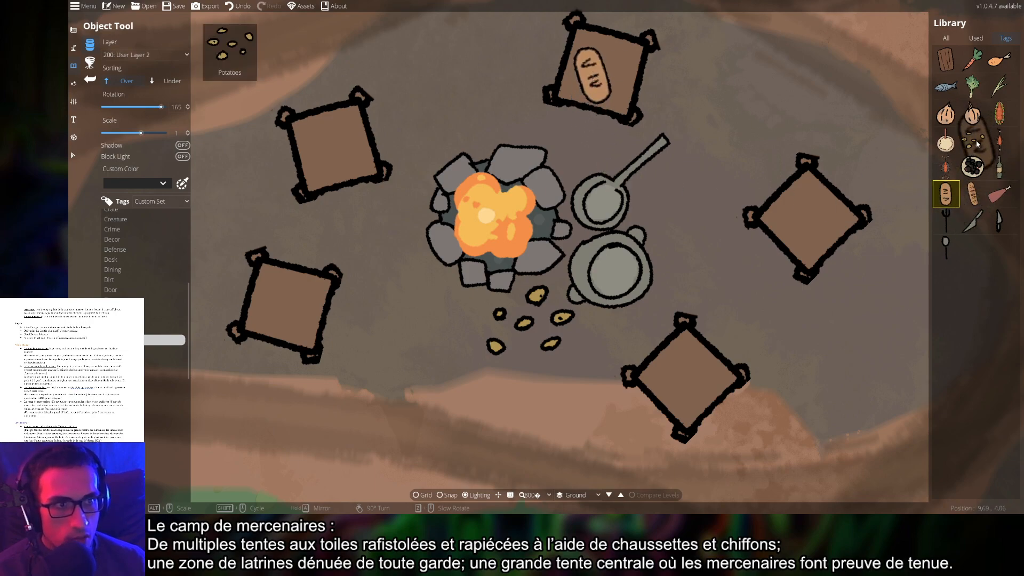
Place a carrot rotated to -120 inside the cooking pot
left_click(977, 120)
left_click(972, 59)
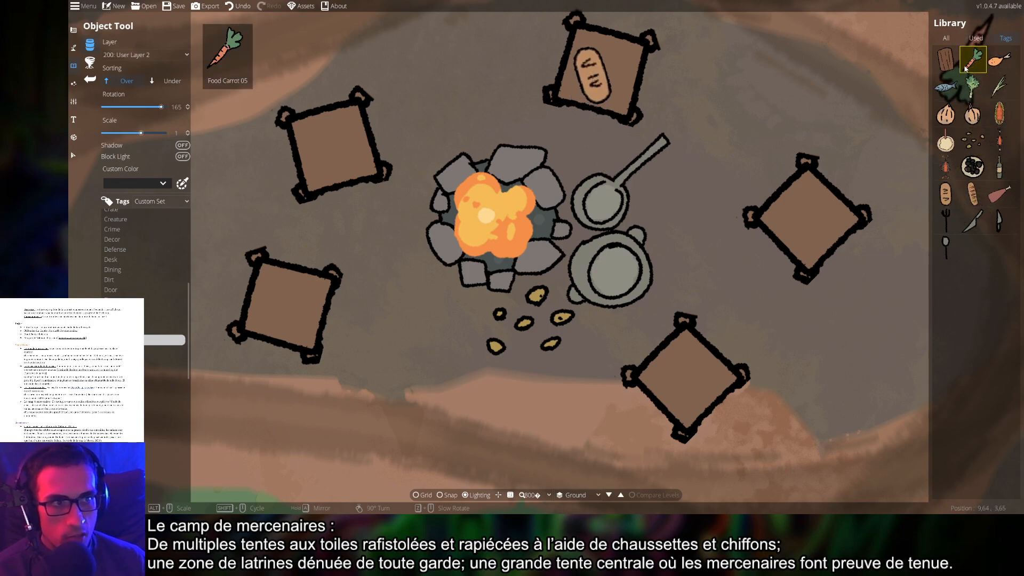
scroll(622, 74, "down", 3)
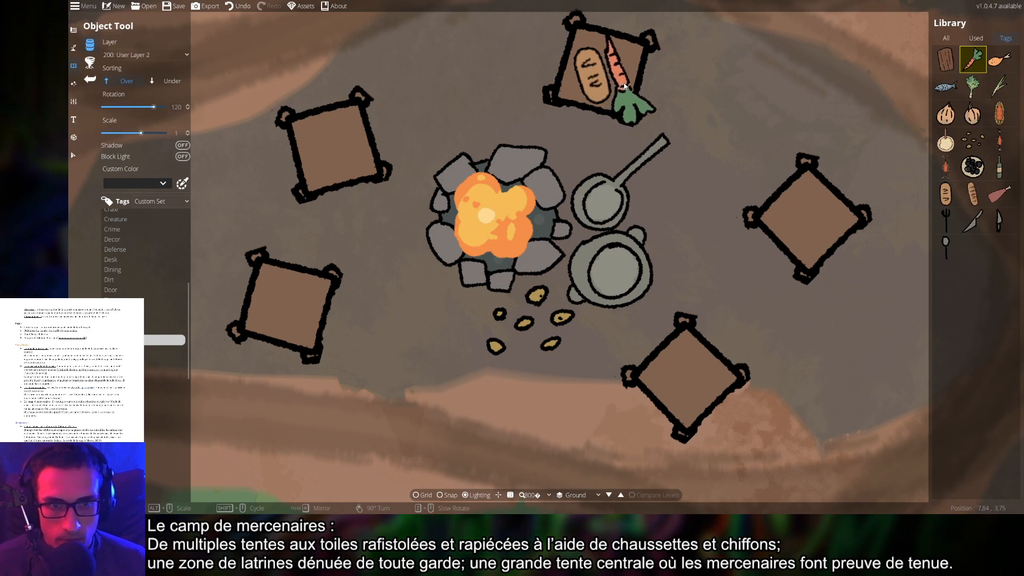
scroll(627, 86, "down", 1)
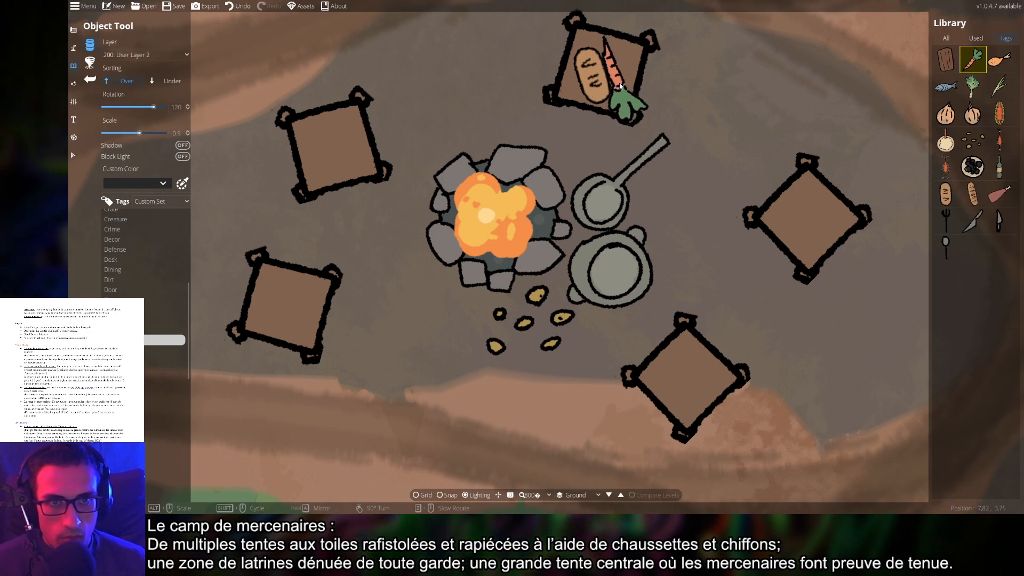
scroll(626, 87, "up", 1)
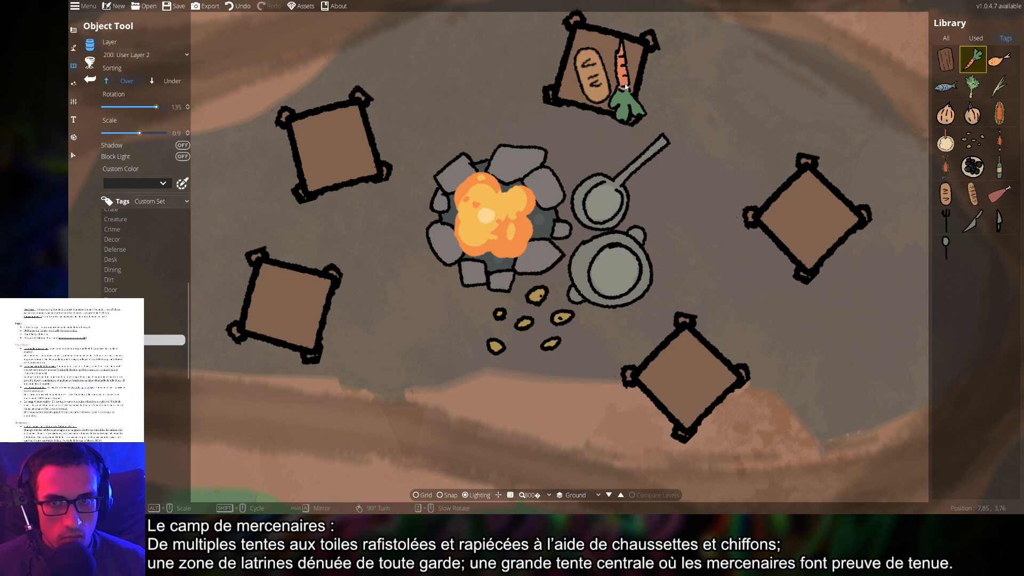
scroll(565, 152, "down", 15)
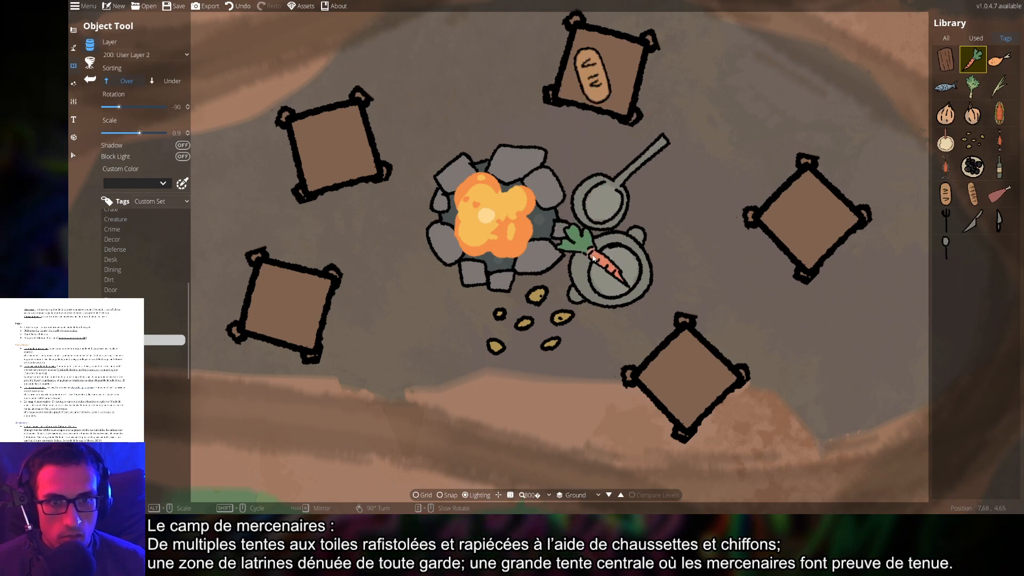
scroll(593, 257, "down", 1)
scroll(593, 257, "down", 1)
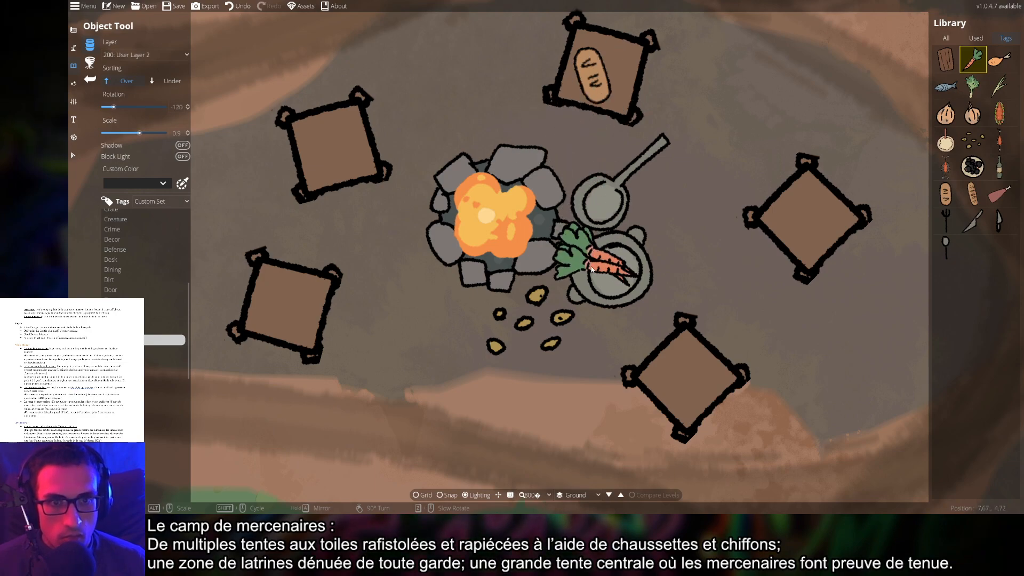
left_click(594, 262)
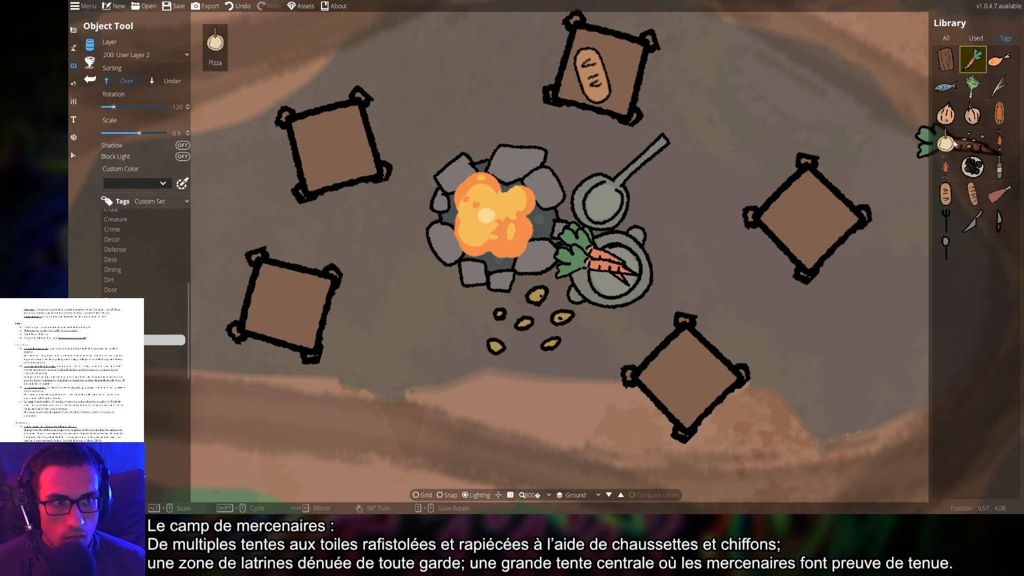
Put an onion in the cooking pot and a chicken leg in the frying pan
left_click(973, 113)
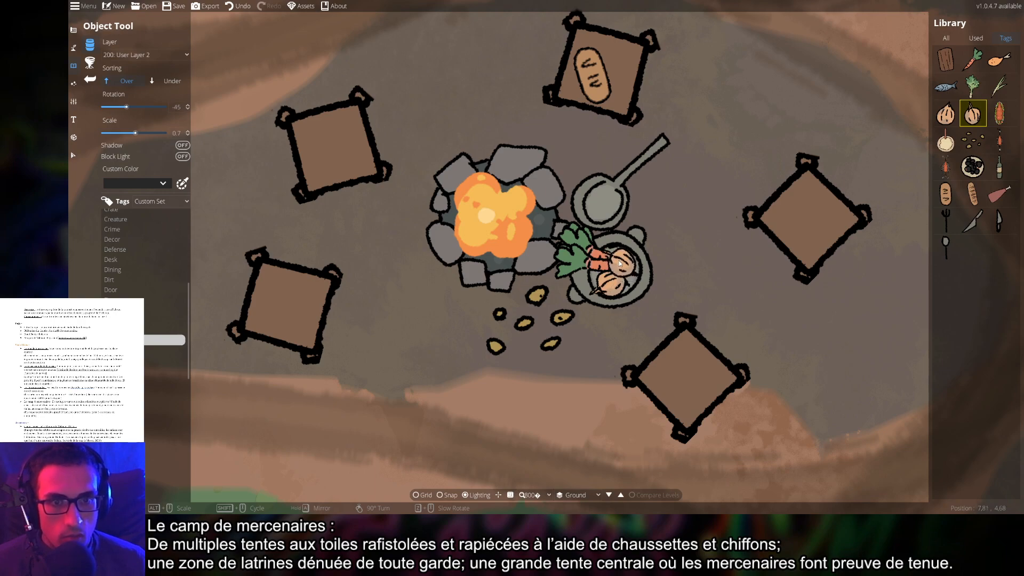
left_click(615, 260)
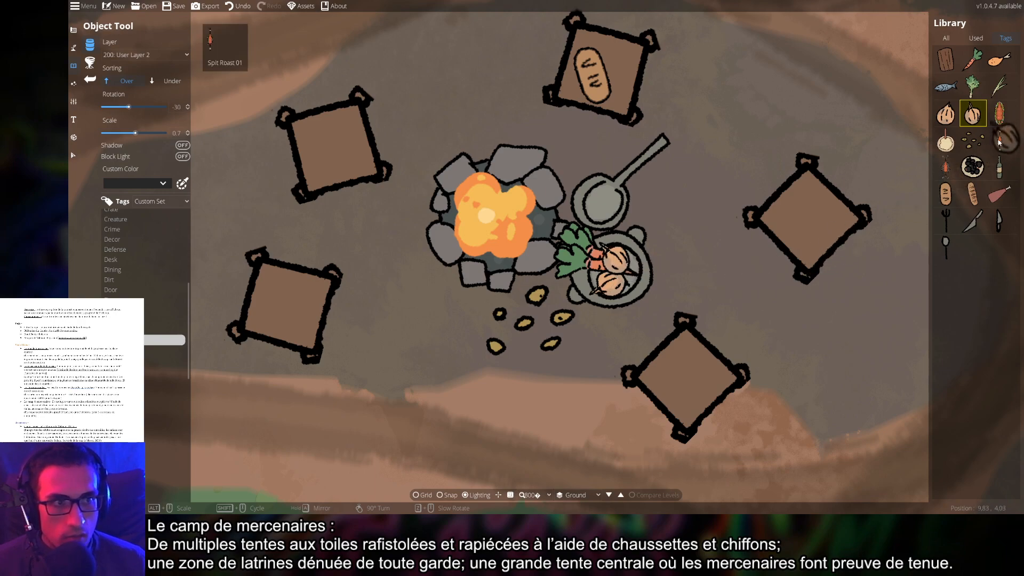
left_click(1000, 59)
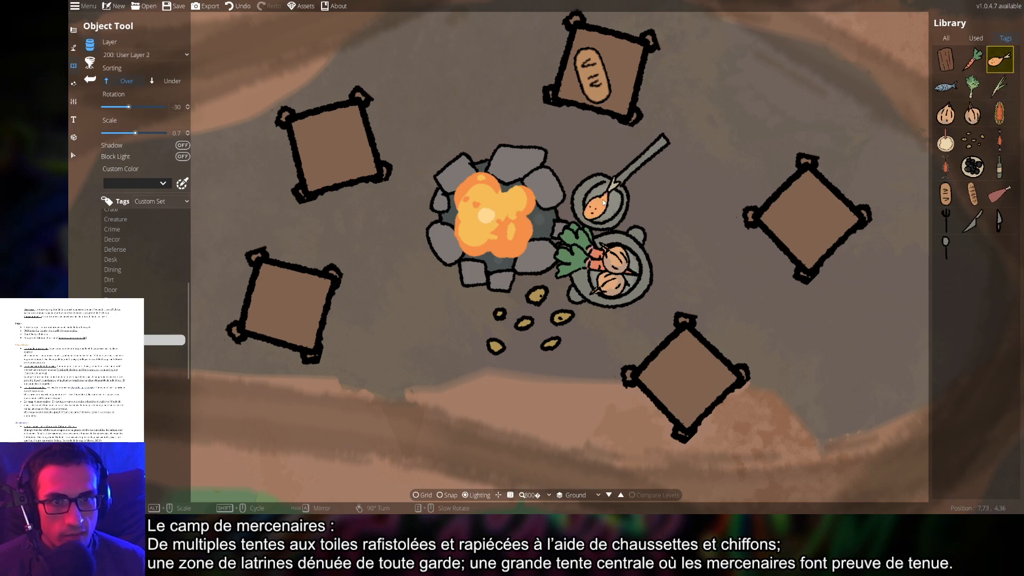
left_click(597, 196)
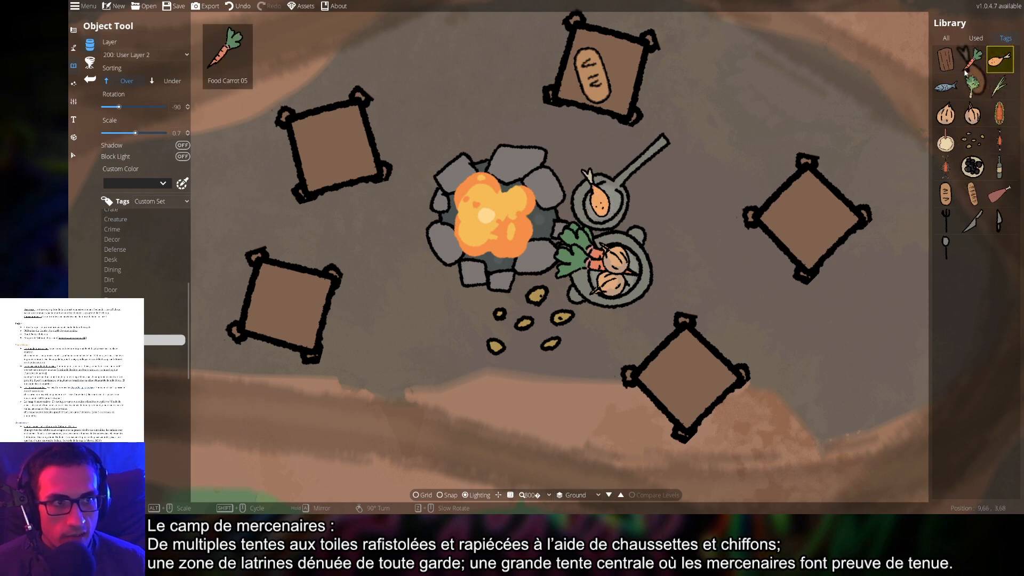
Add a rotated leek to the frying pan beside the chicken leg
left_click(973, 85)
scroll(627, 197, "down", 3)
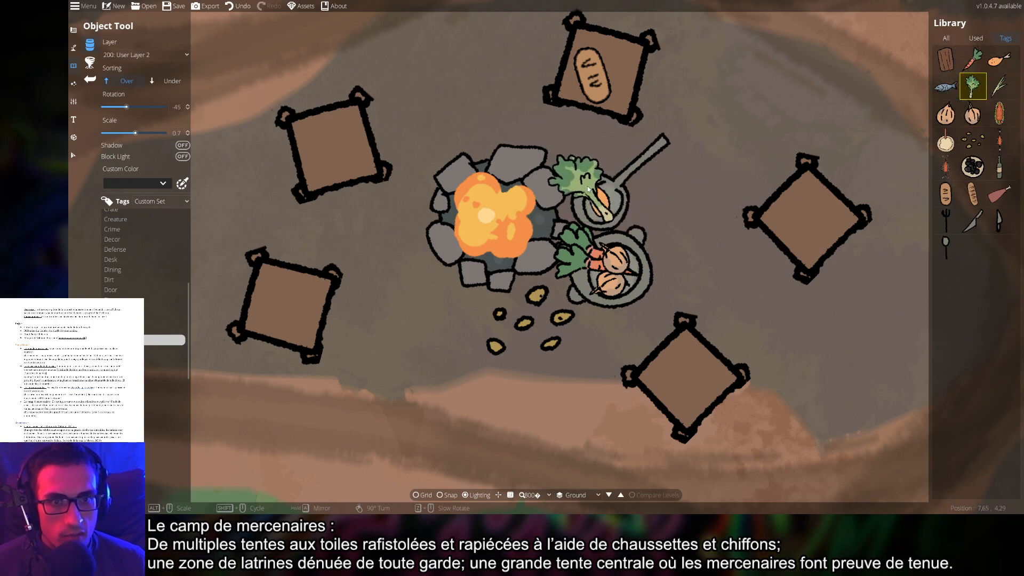
scroll(585, 193, "down", 2)
scroll(607, 204, "down", 1)
scroll(611, 204, "down", 16)
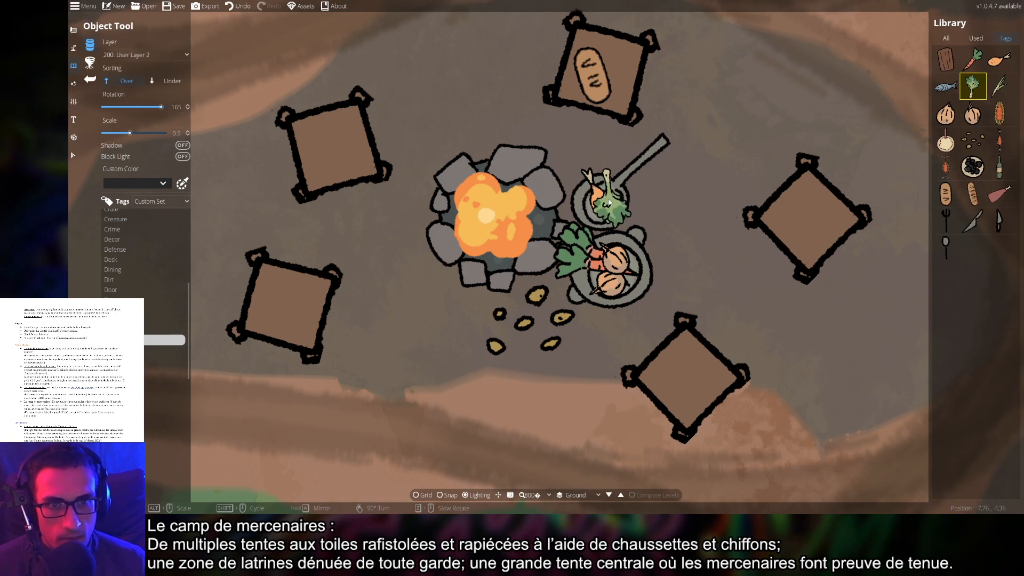
scroll(600, 207, "down", 20)
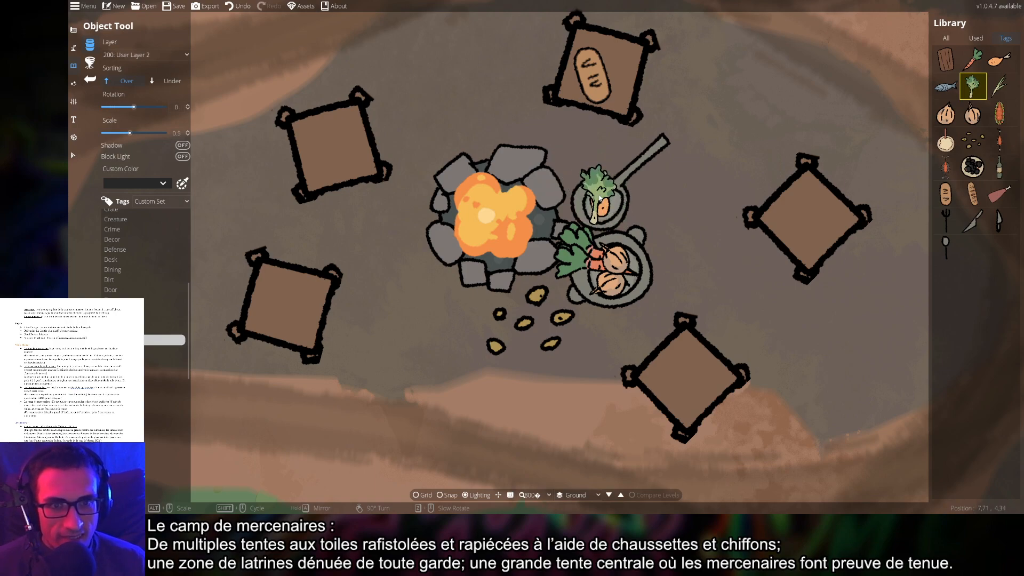
left_click(610, 195)
Place a bowl of dark berries on the fire pit's top rim
scroll(809, 252, "down", 5)
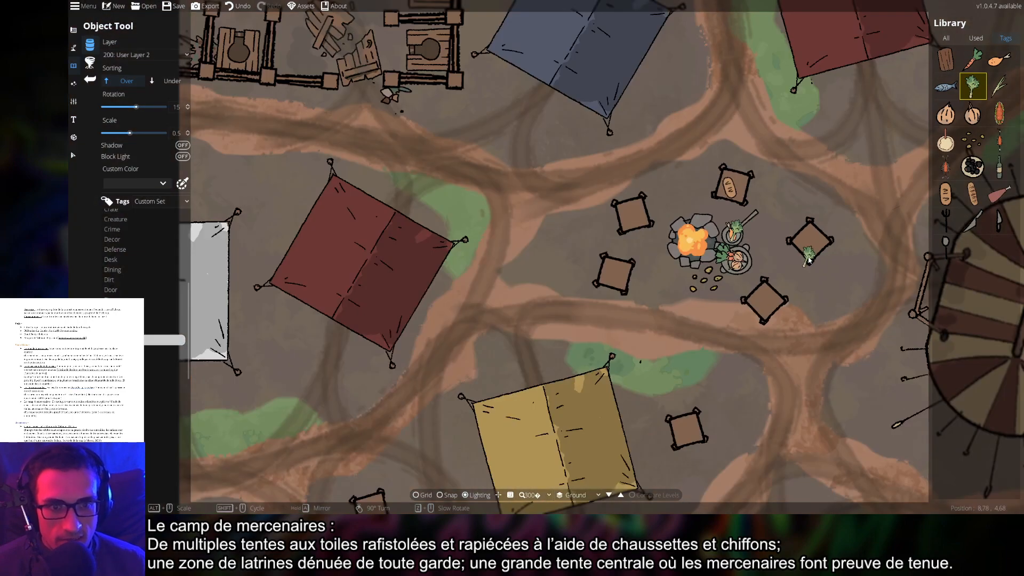
left_click_drag(817, 282, 719, 260)
scroll(718, 259, "up", 5)
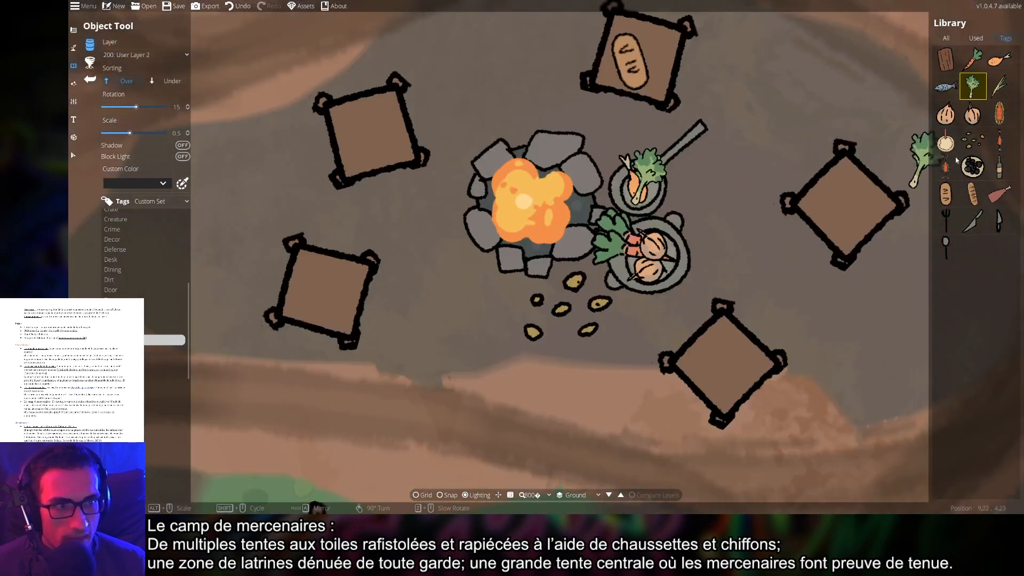
left_click(973, 166)
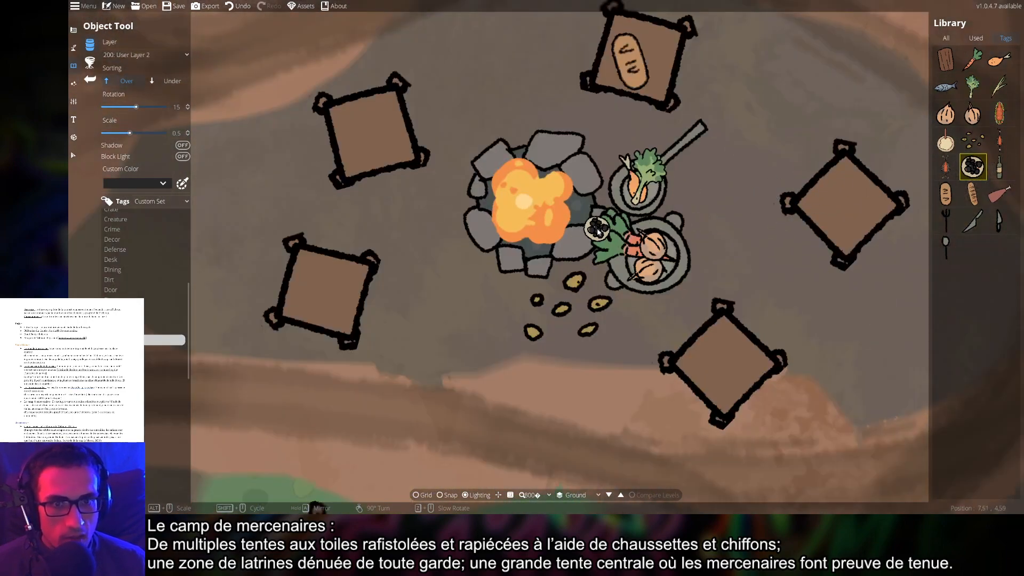
scroll(781, 240, "down", 5)
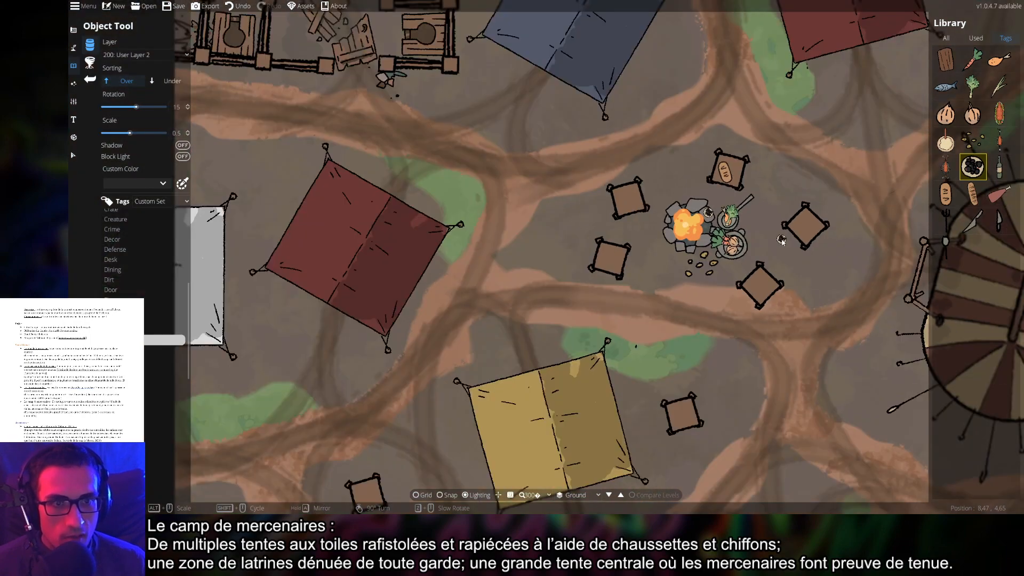
scroll(766, 229, "up", 5)
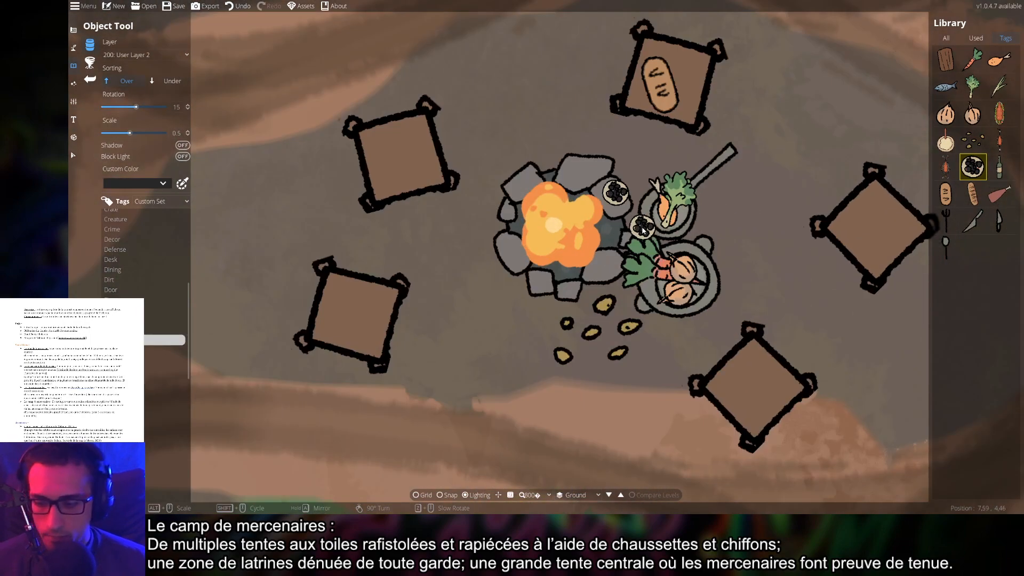
key("ctrl+z")
scroll(629, 203, "up", 4)
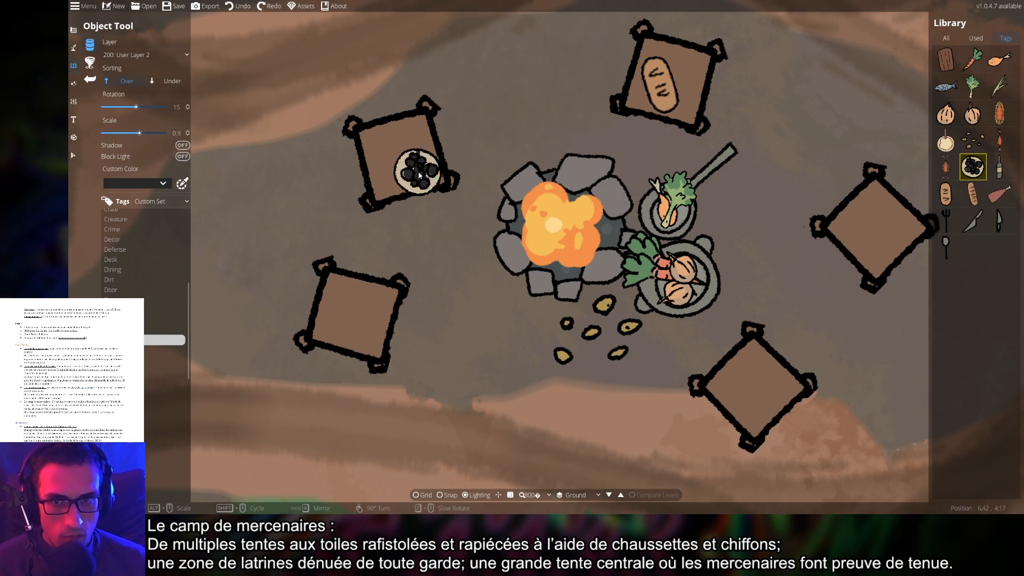
scroll(579, 176, "down", 1)
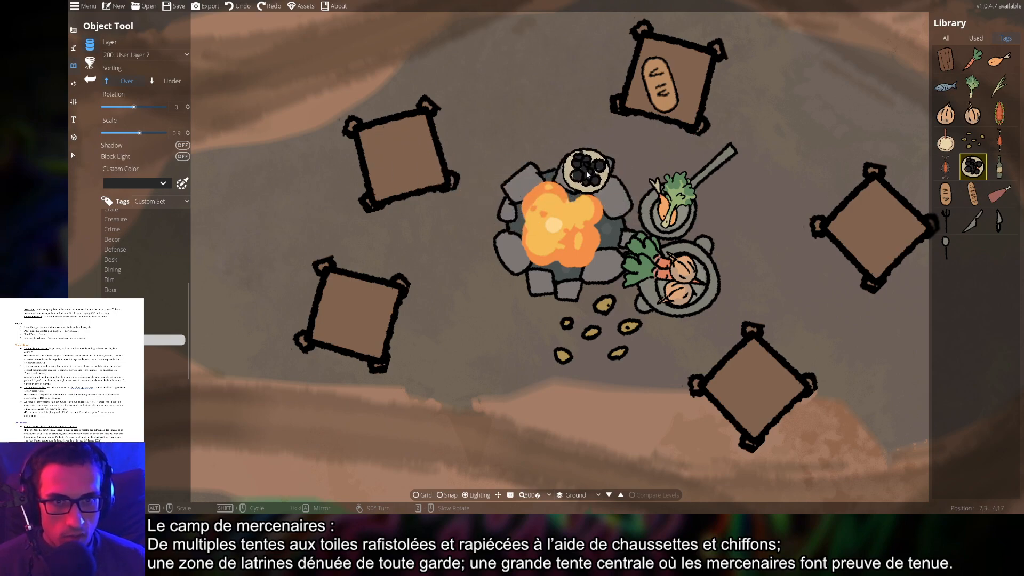
left_click(595, 173)
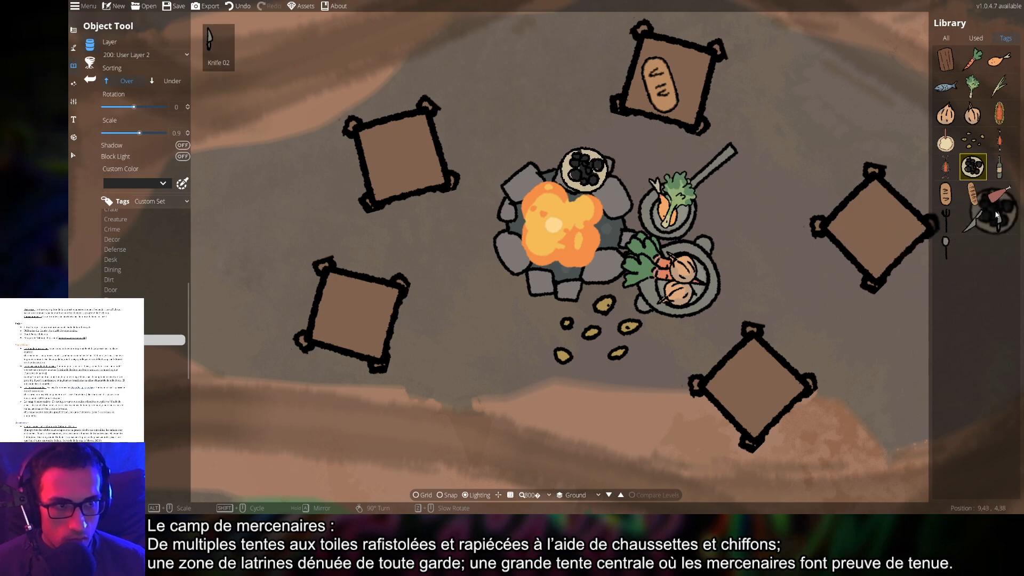
Try the ham, knife, spoon and fork assets beside the campfire, settling on the fork
left_click(1000, 194)
left_click(967, 223)
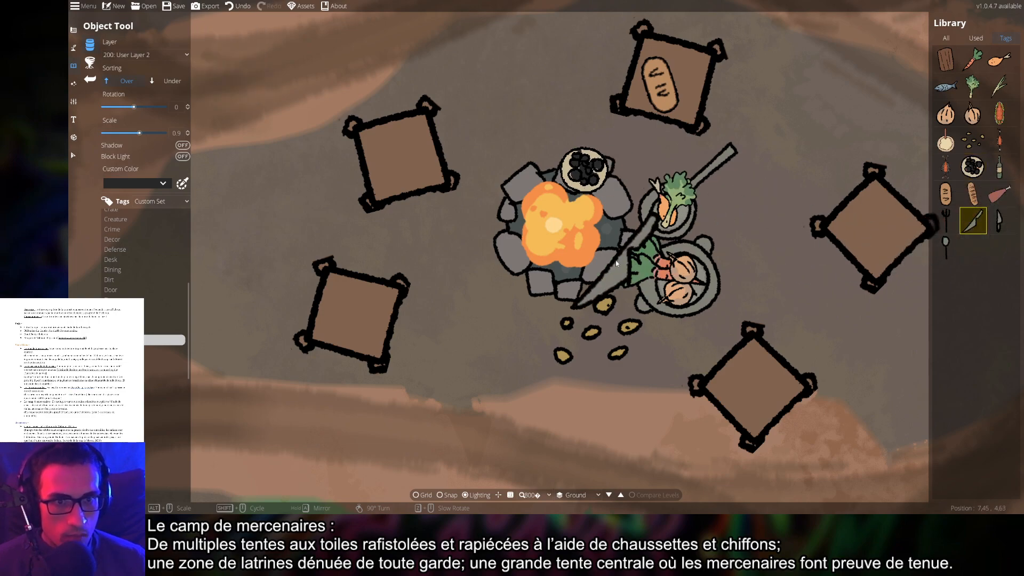
scroll(627, 302, "down", 2)
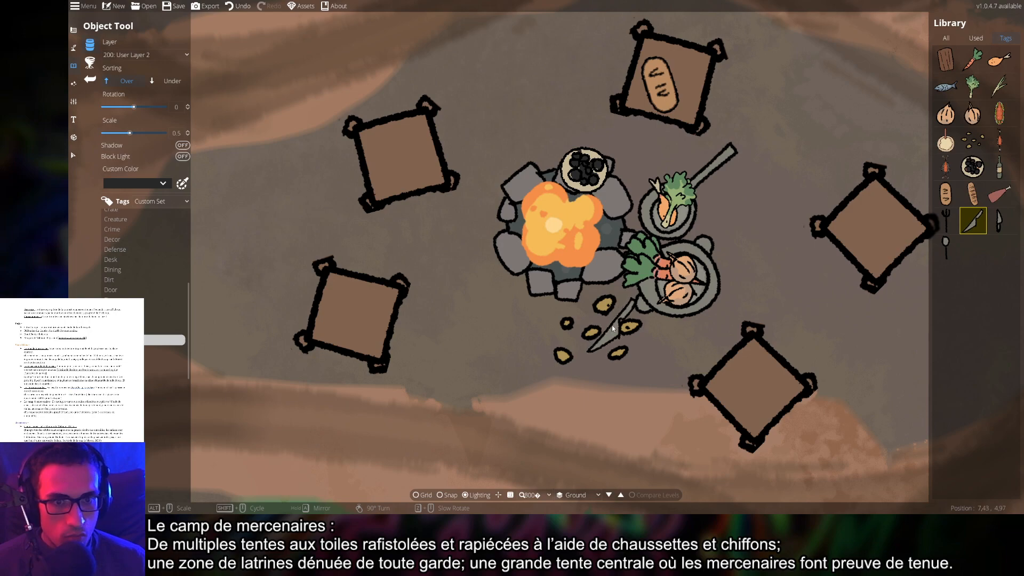
scroll(613, 328, "up", 12)
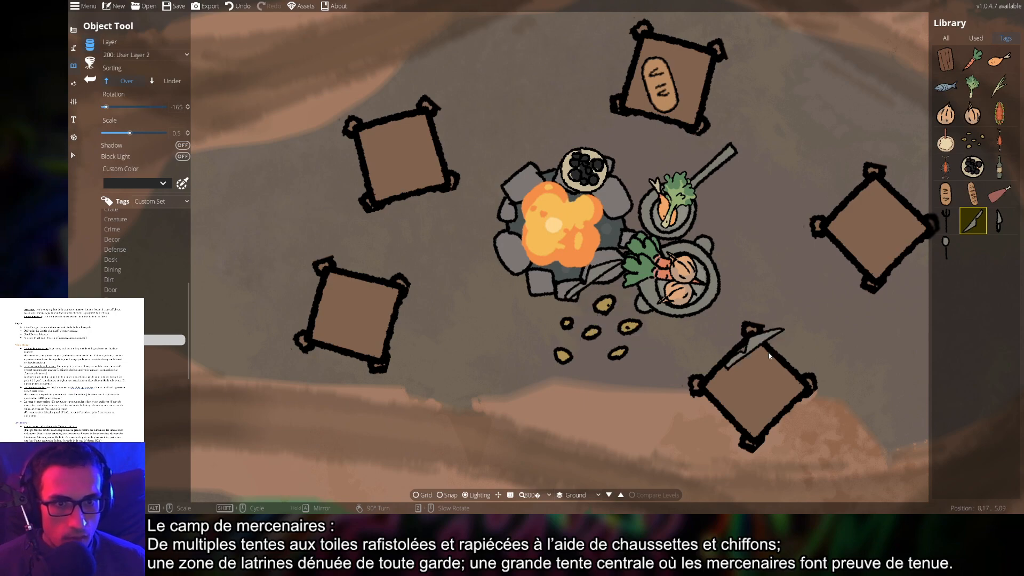
scroll(773, 341, "down", 5)
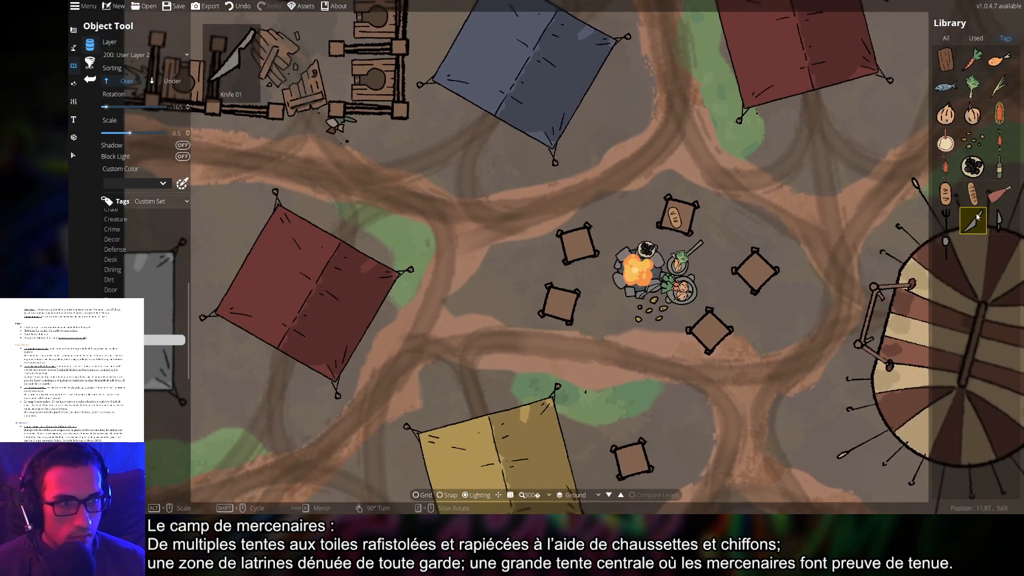
left_click(947, 220)
scroll(790, 277, "up", 5)
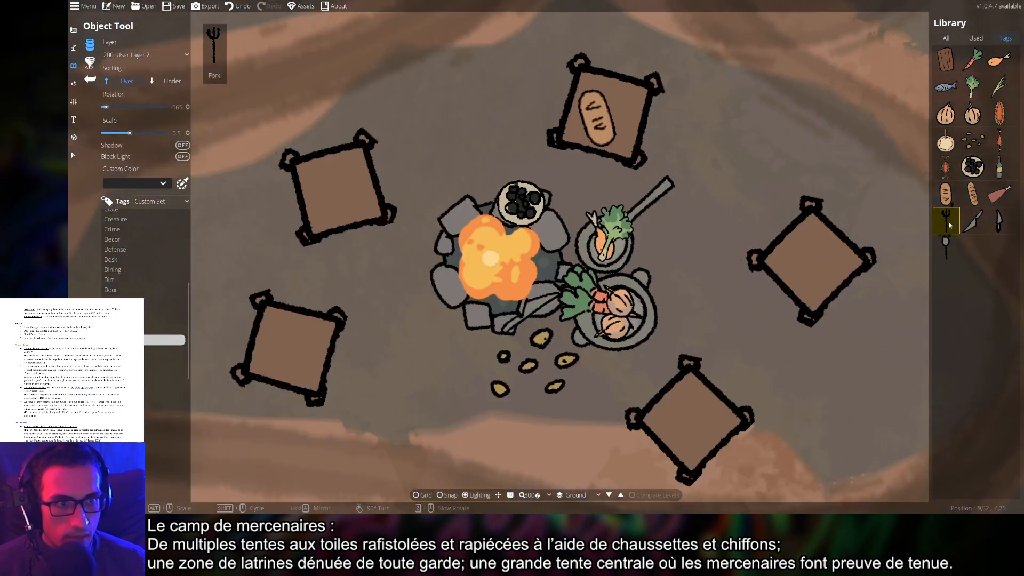
left_click(947, 247)
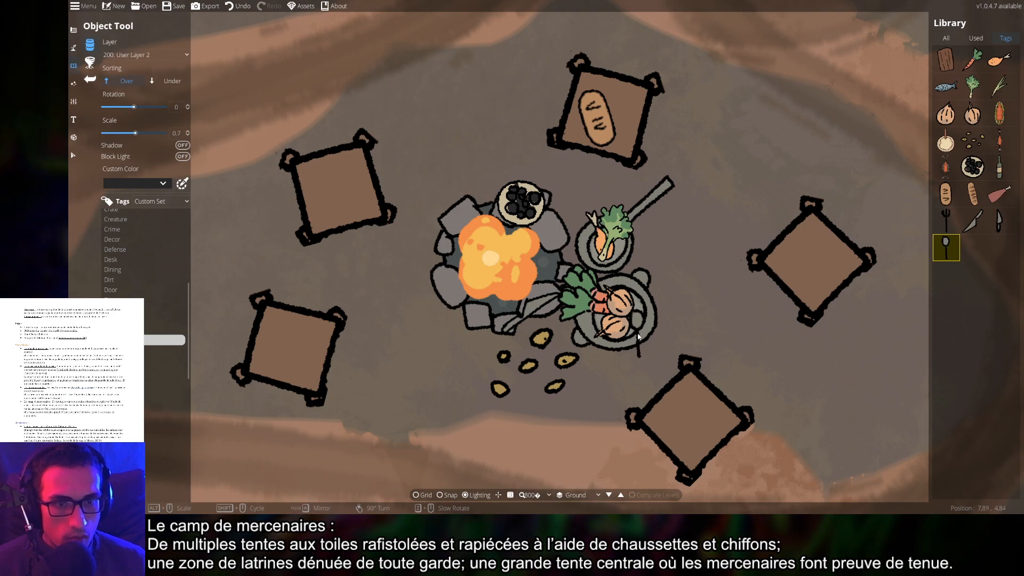
scroll(650, 338, "down", 6)
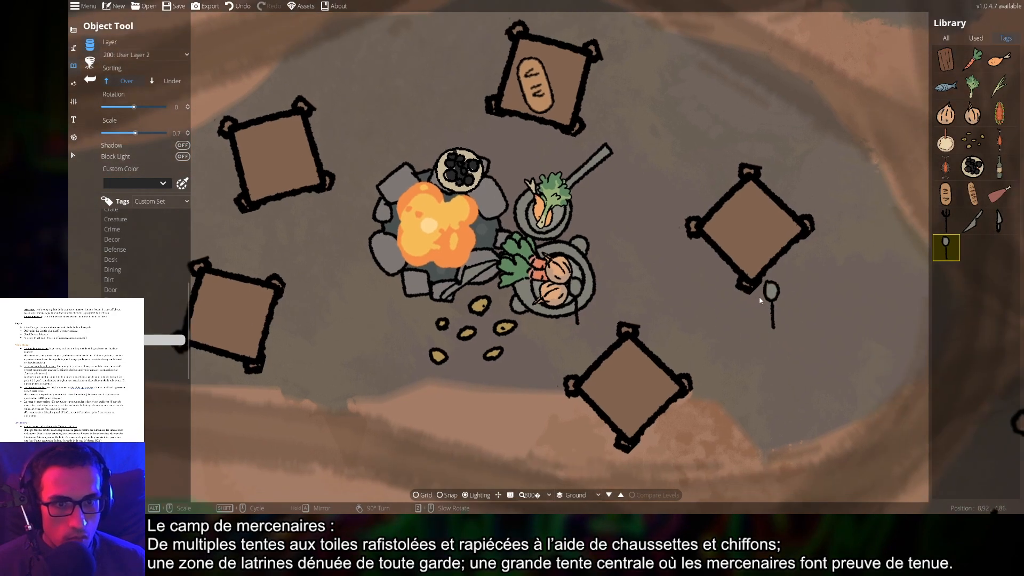
scroll(758, 300, "up", 6)
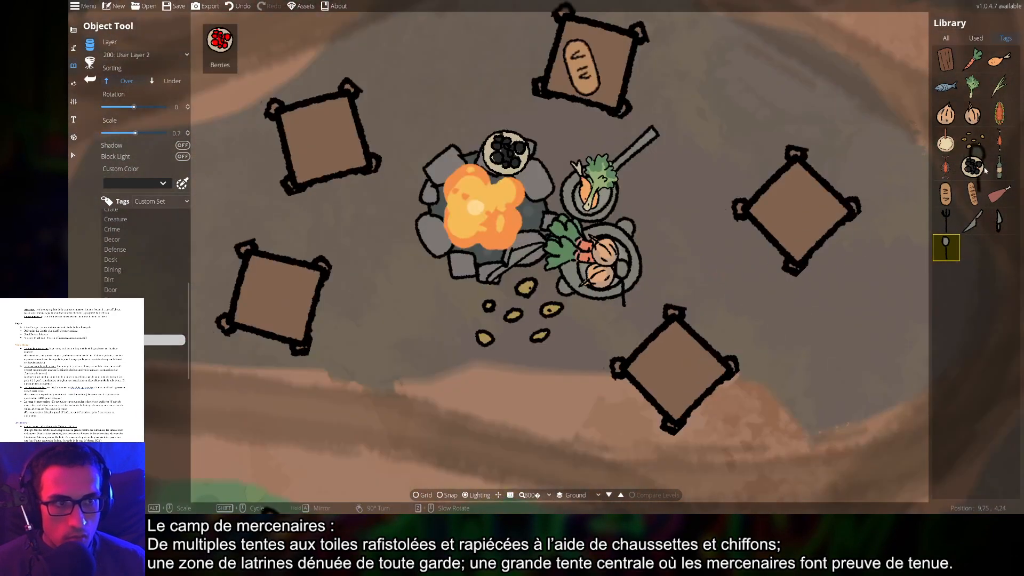
left_click(947, 222)
left_click_drag(574, 186, 626, 238)
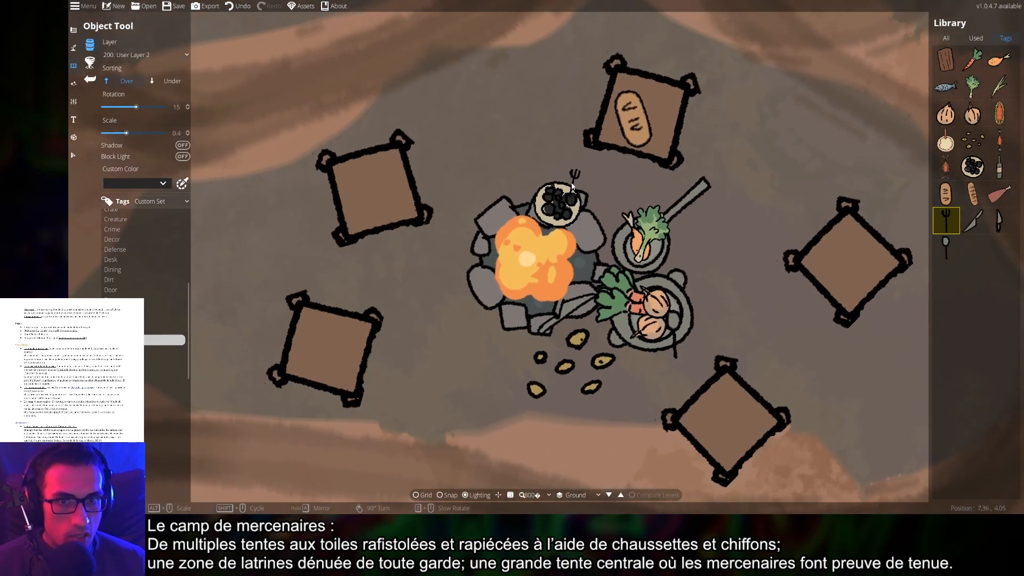
scroll(547, 187, "down", 3)
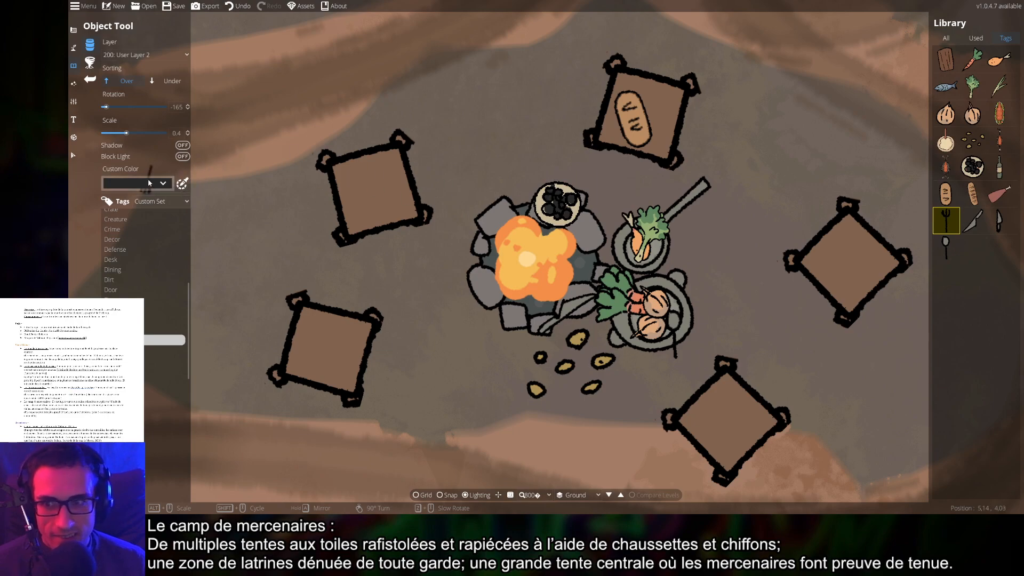
Tint the fork white, pick the bottle and wooden plank, and zoom out over the camp
left_click(122, 184)
left_click(134, 252)
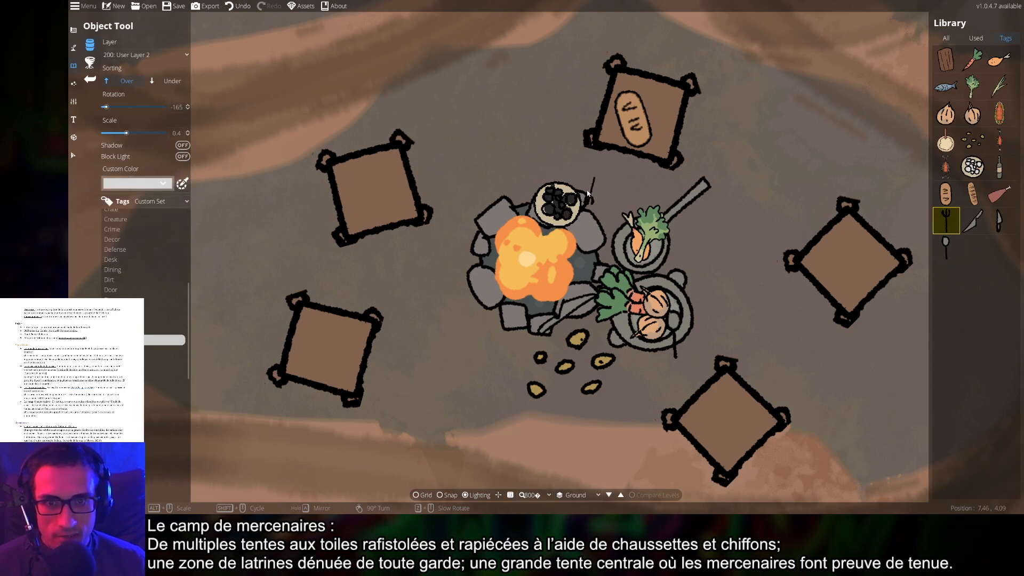
scroll(547, 195, "down", 2)
scroll(581, 221, "down", 9)
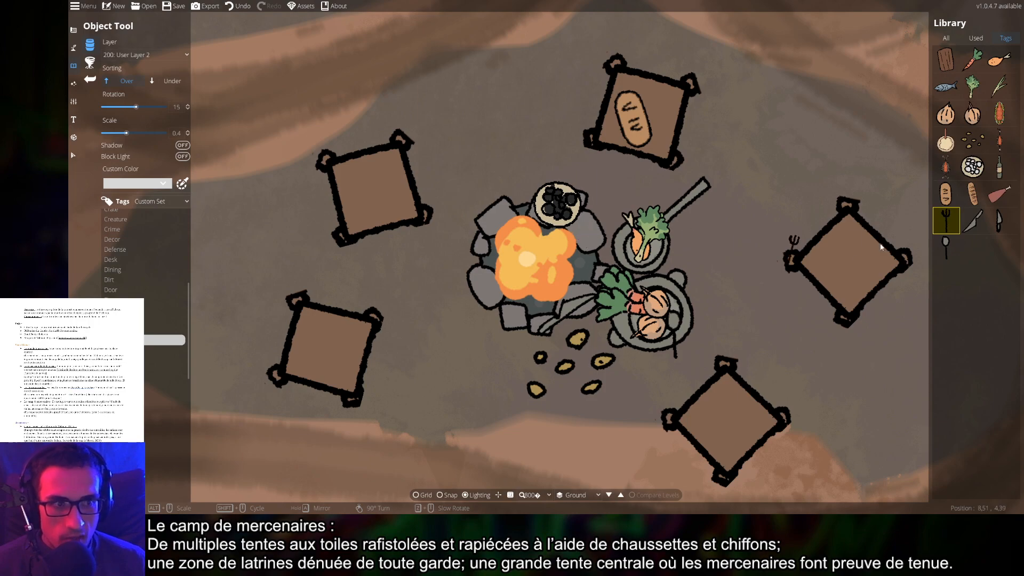
left_click(999, 175)
scroll(606, 210, "down", 2)
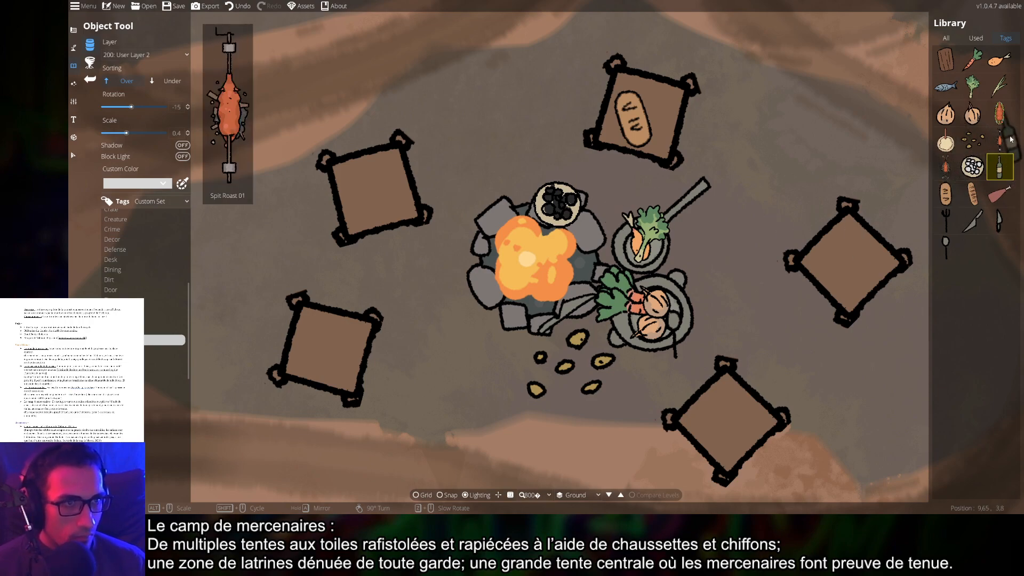
left_click(946, 59)
scroll(563, 375, "down", 4)
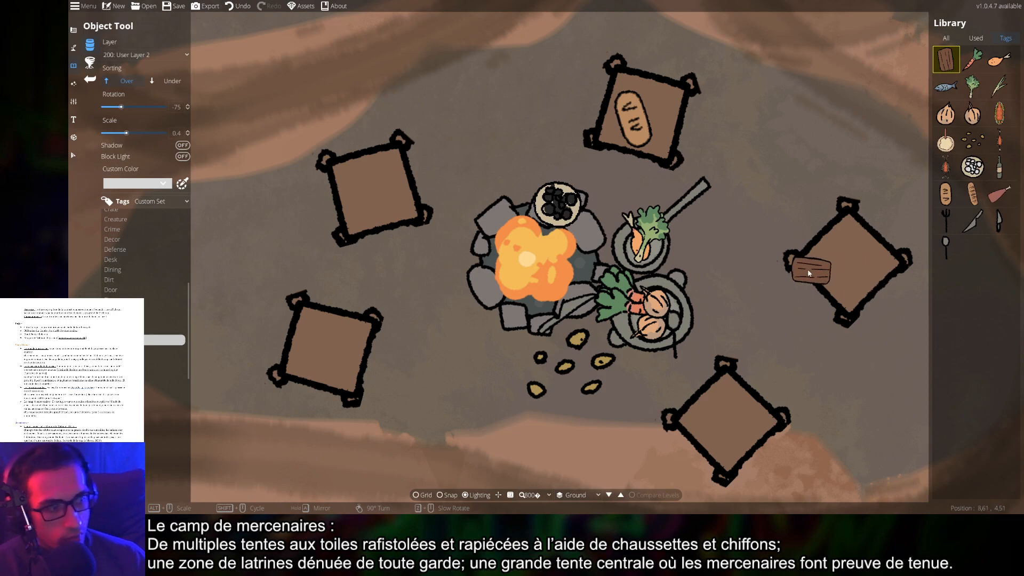
scroll(690, 327, "down", 6)
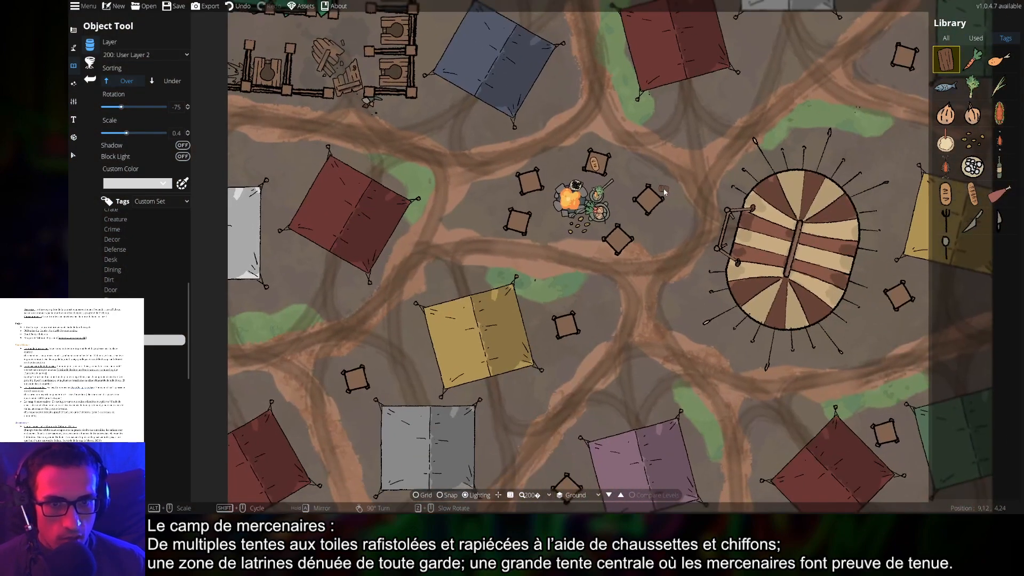
Browse the water object tags, pick the Birdbath 02 asset, and pan to the wooden latrine stalls
scroll(624, 221, "up", 2)
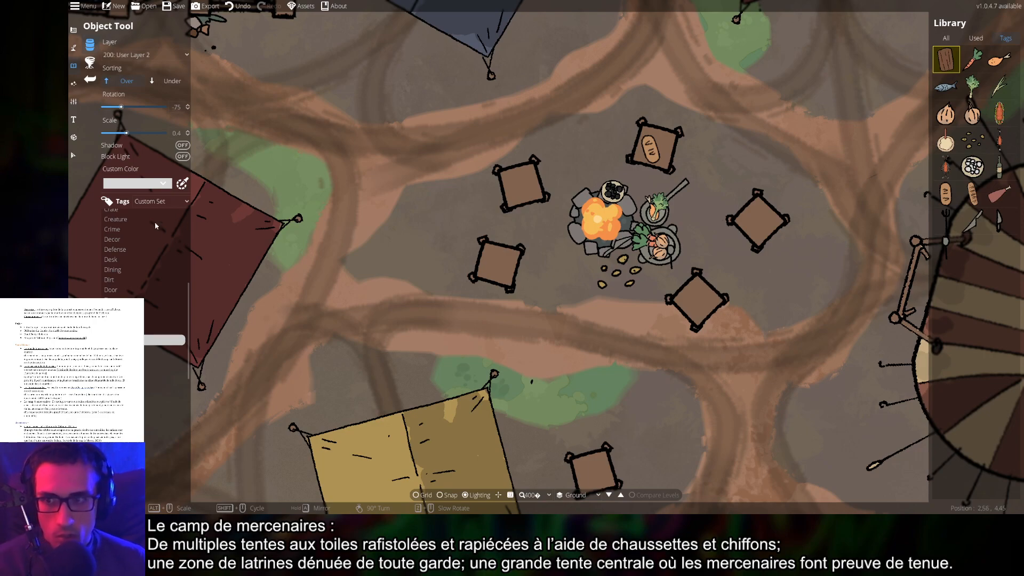
left_click(118, 351)
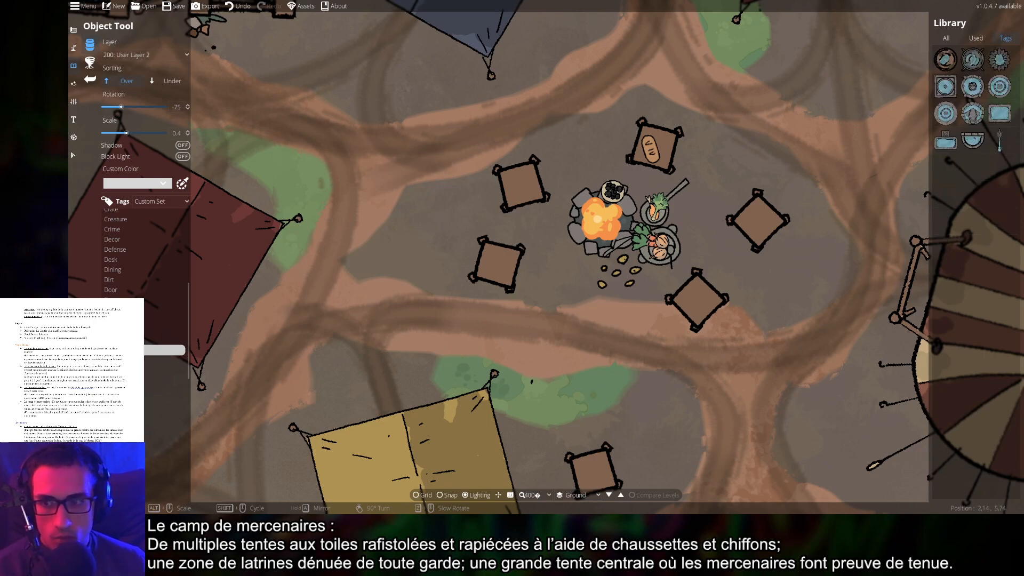
left_click(953, 54)
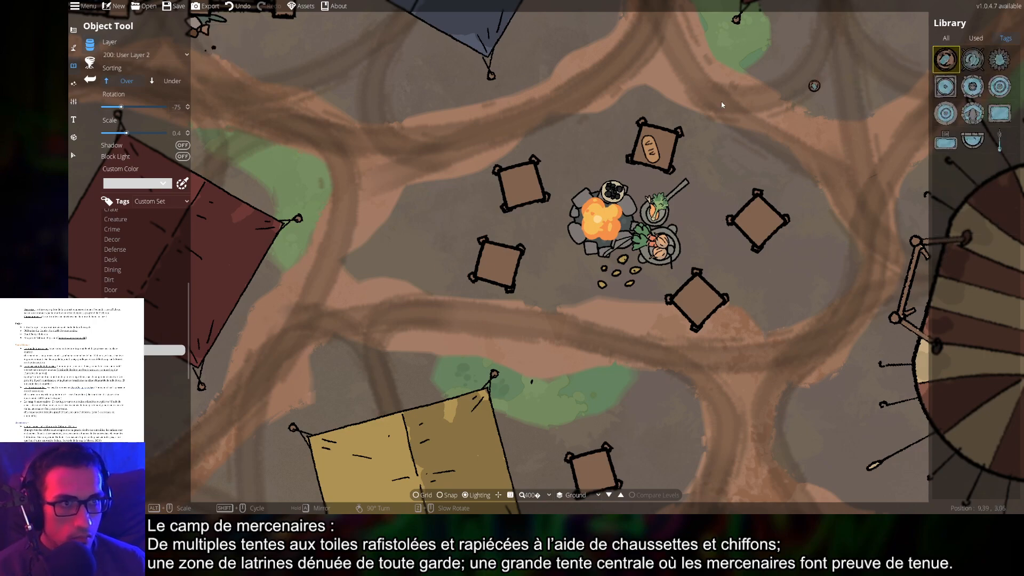
left_click_drag(460, 165, 555, 229)
scroll(460, 143, "up", 1)
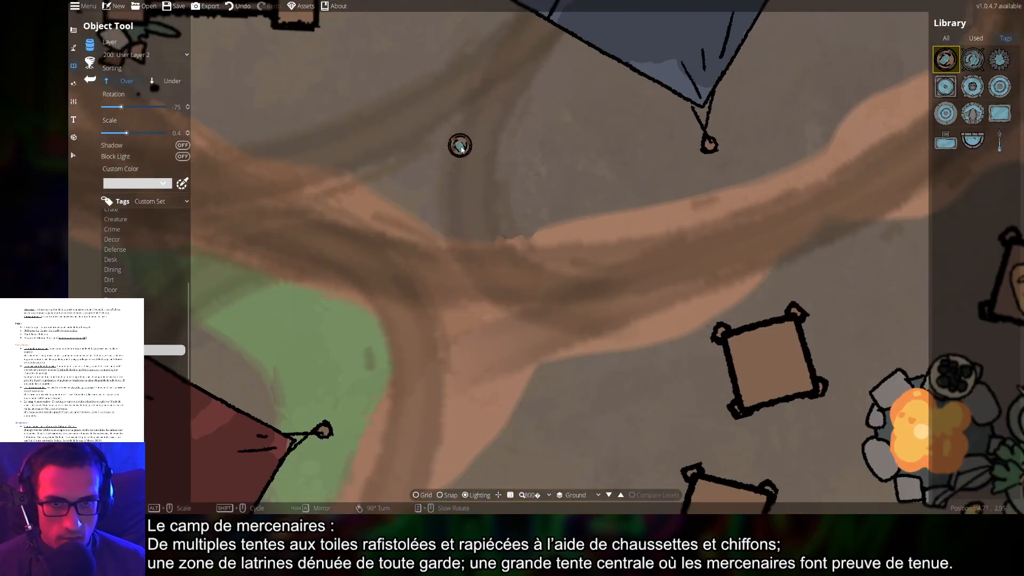
scroll(469, 152, "up", 10)
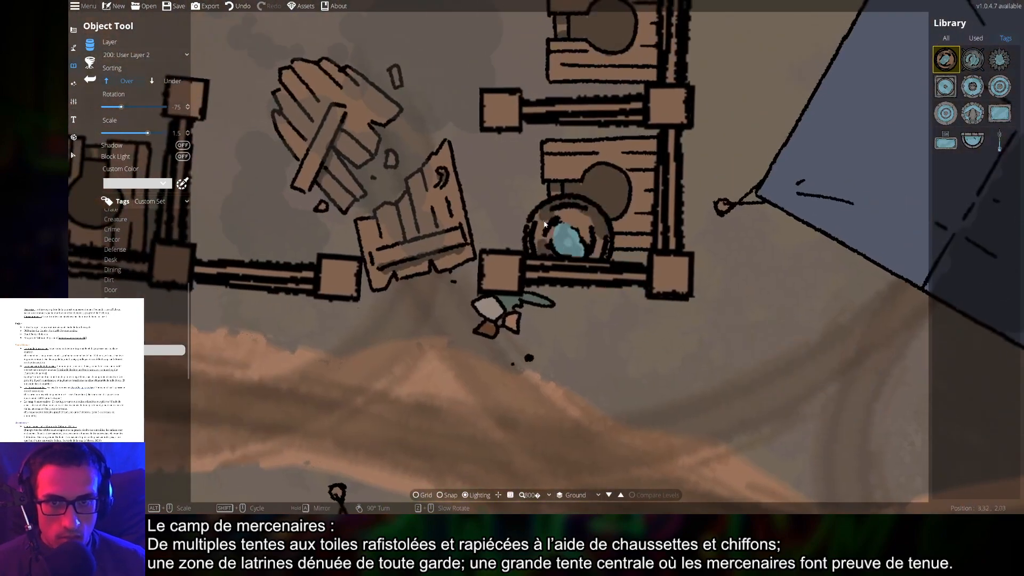
scroll(709, 336, "down", 2)
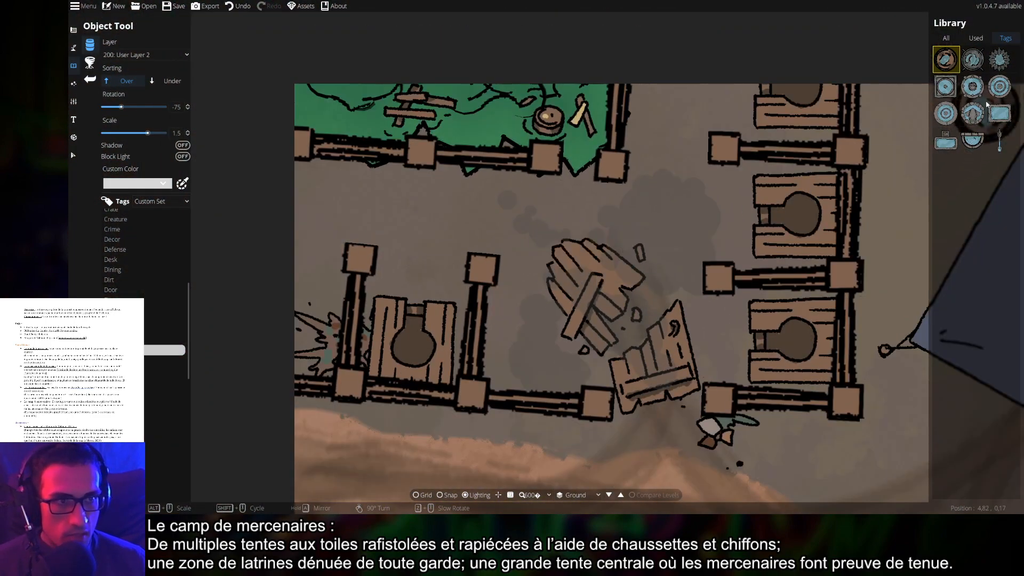
left_click(962, 62)
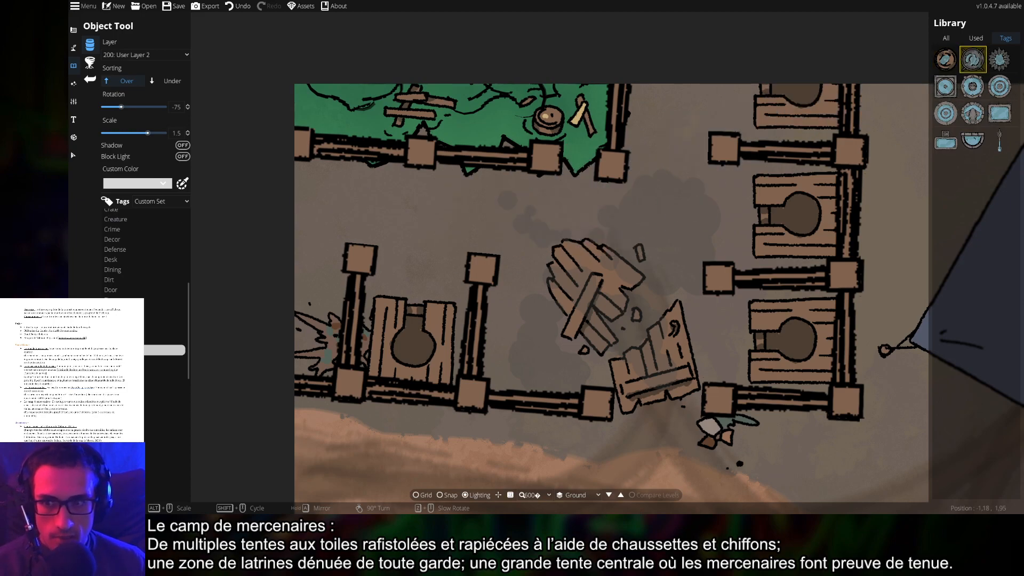
left_click(124, 360)
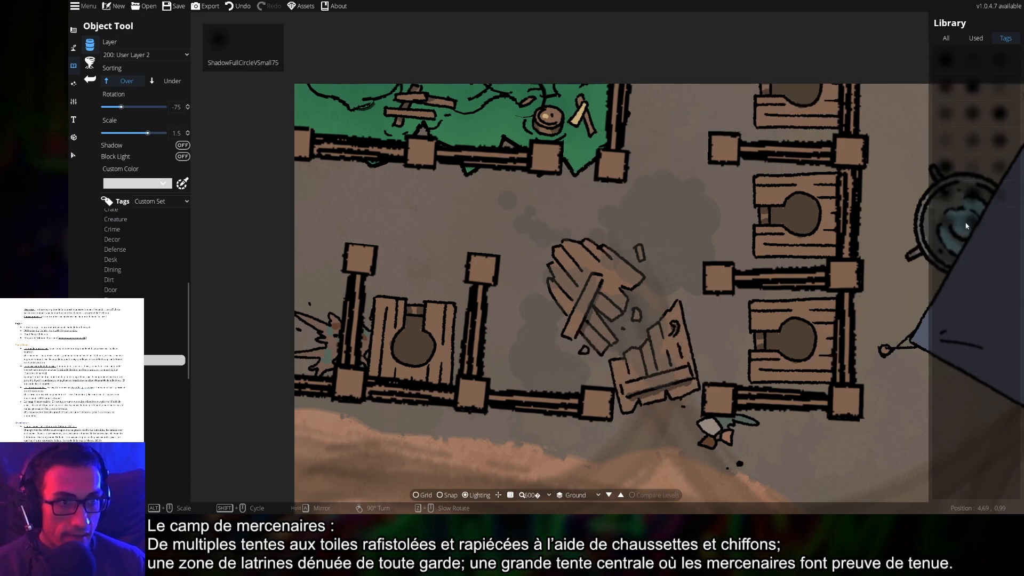
left_click(973, 220)
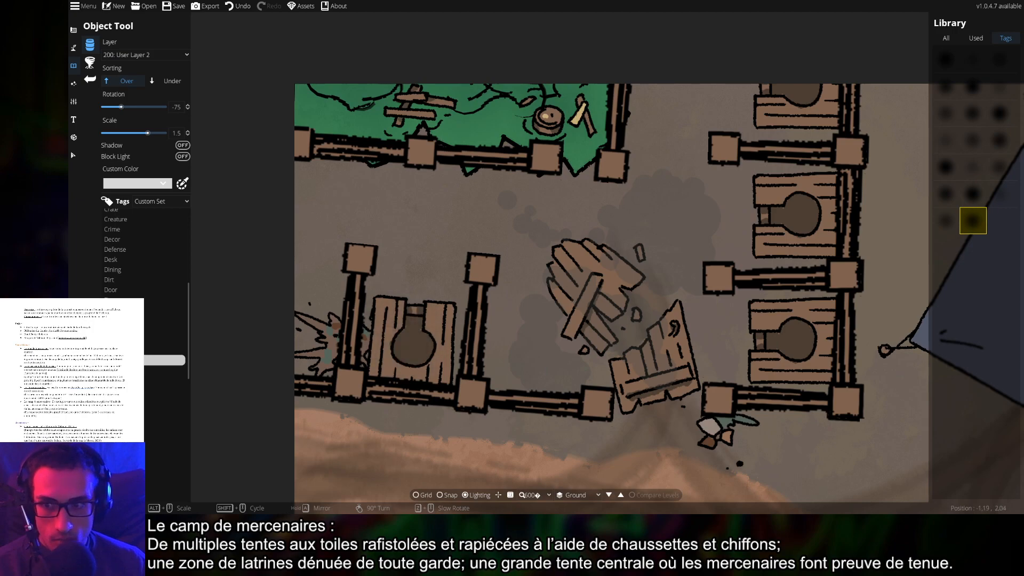
Step down the Tags list past cards, plants, statues, gears and graves to the fire and explosion assets
left_click(165, 370)
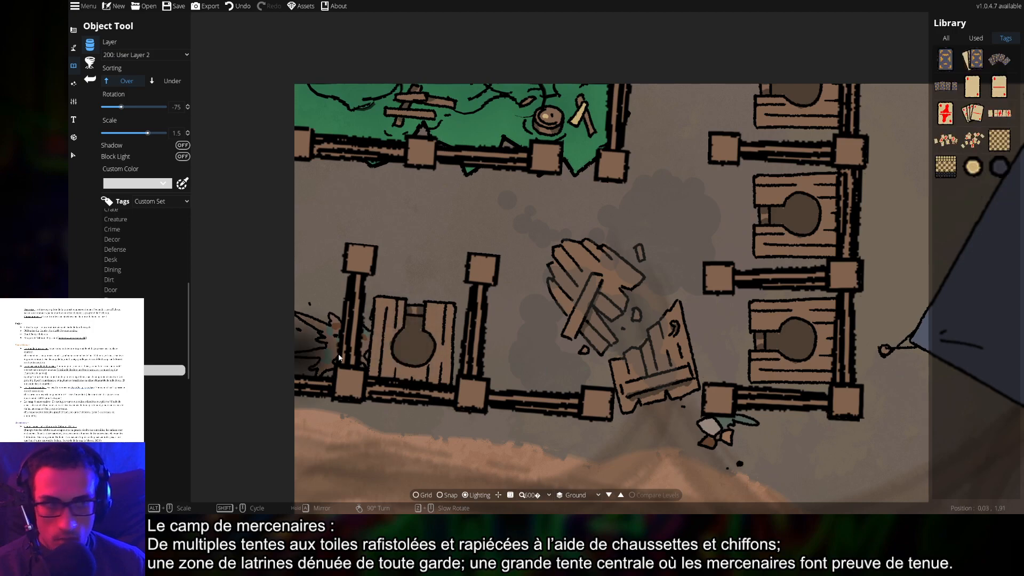
left_click(166, 381)
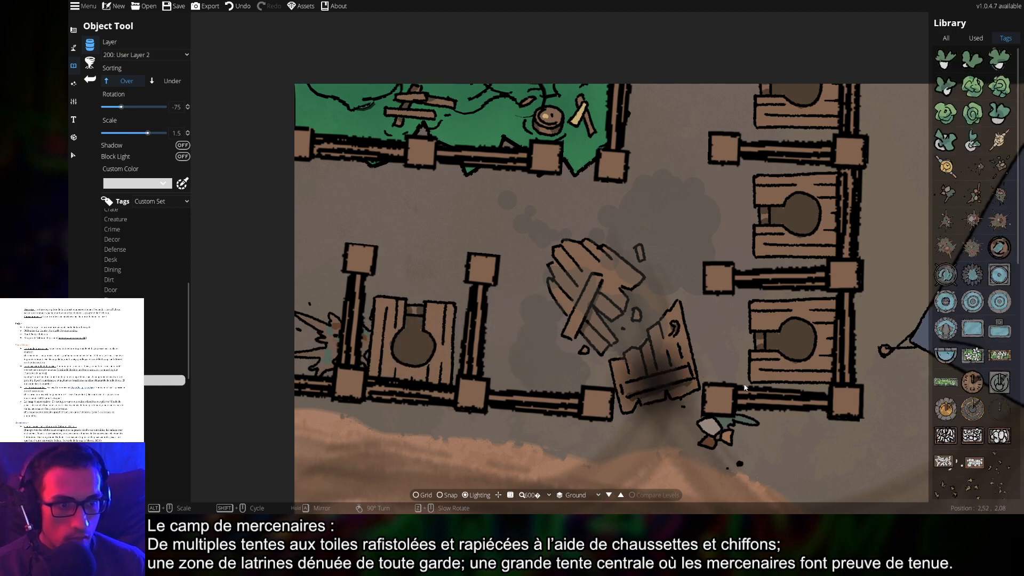
scroll(969, 405, "down", 10)
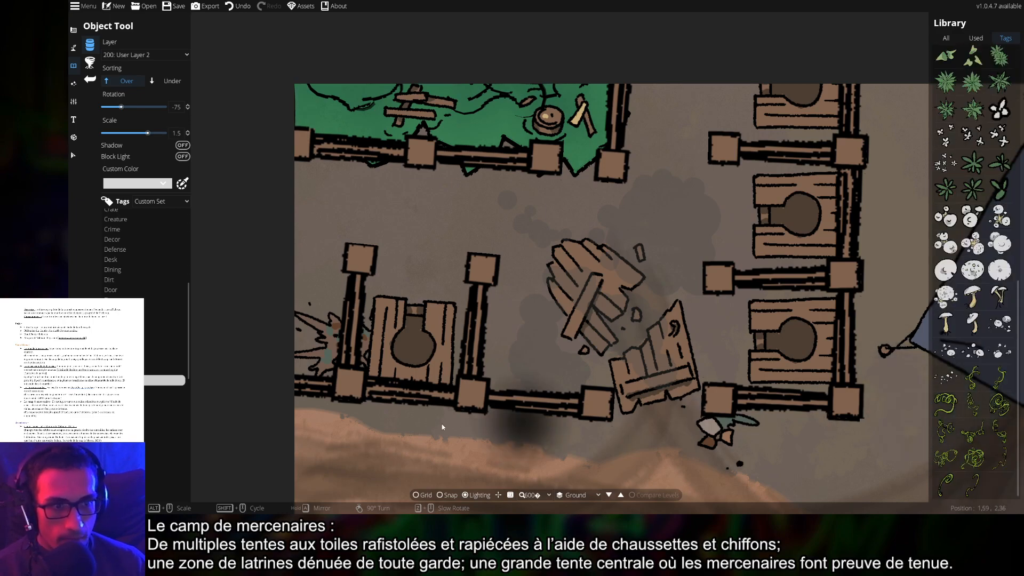
left_click(165, 391)
left_click(124, 401)
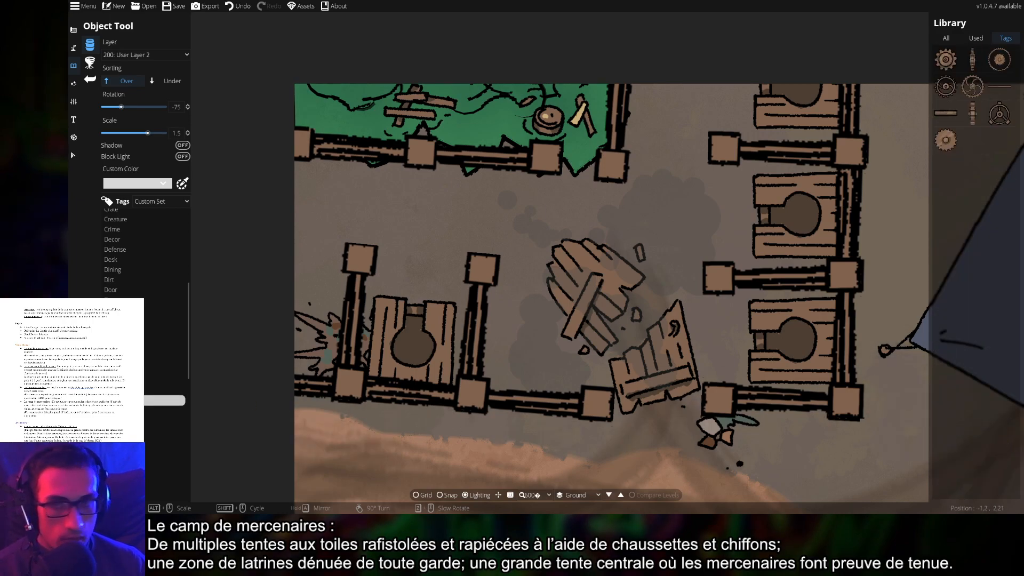
left_click(124, 409)
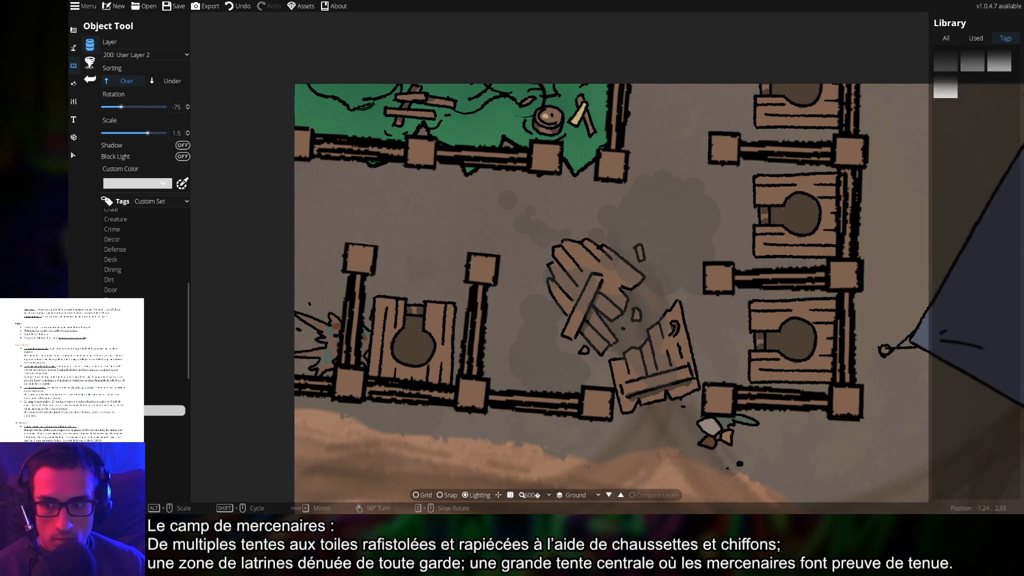
left_click(124, 420)
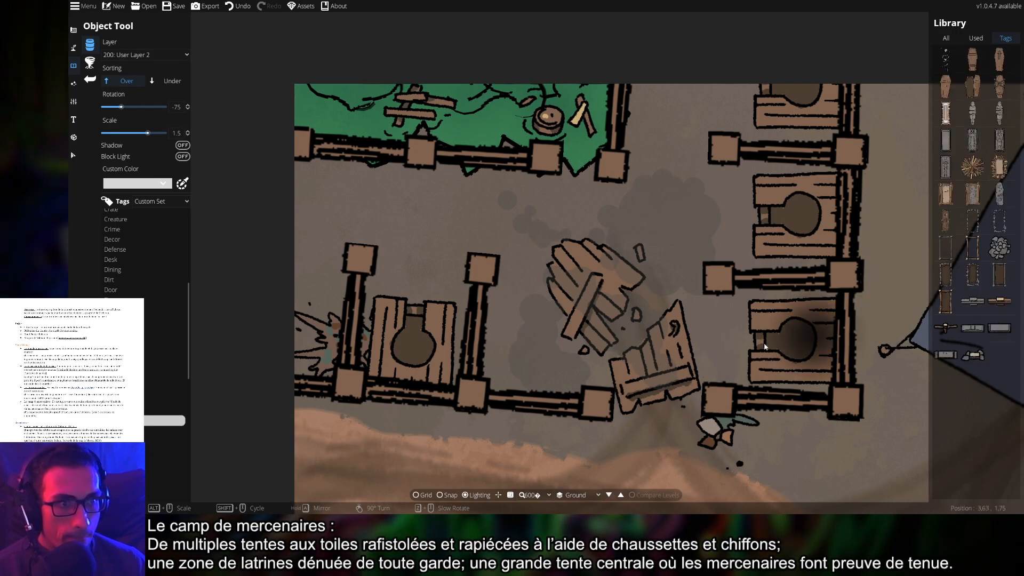
left_click(128, 431)
left_click(128, 441)
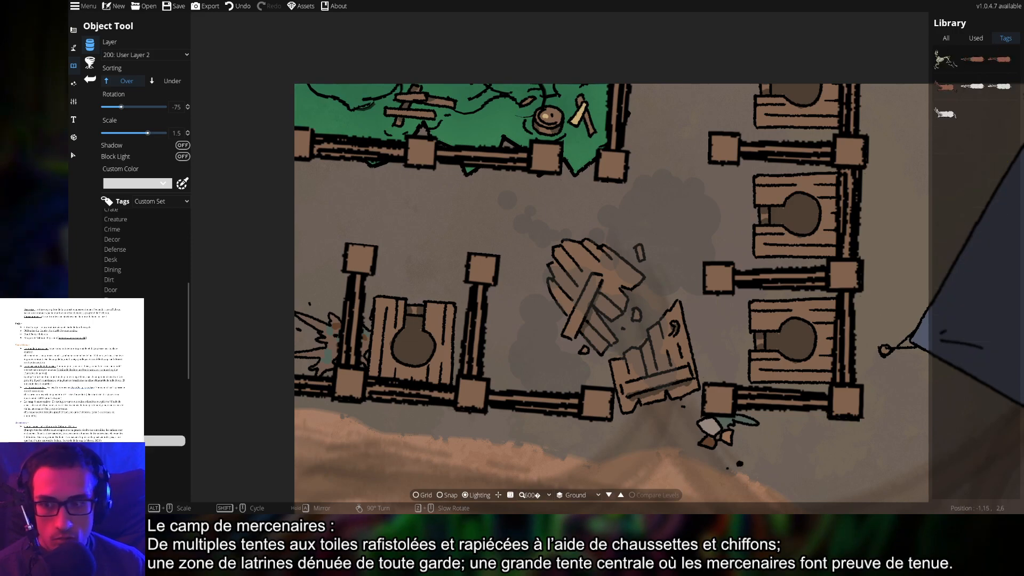
left_click(128, 450)
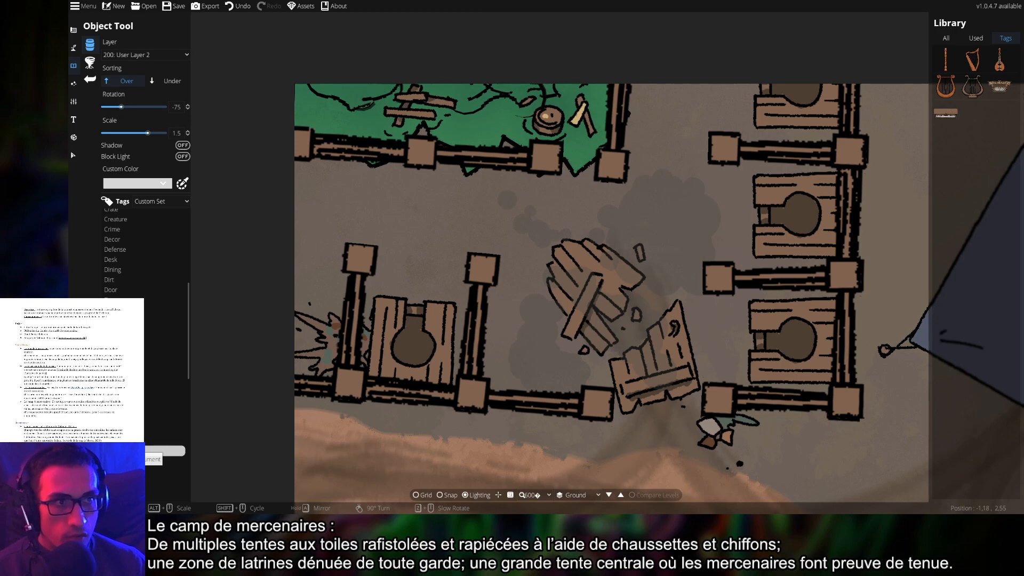
left_click(128, 471)
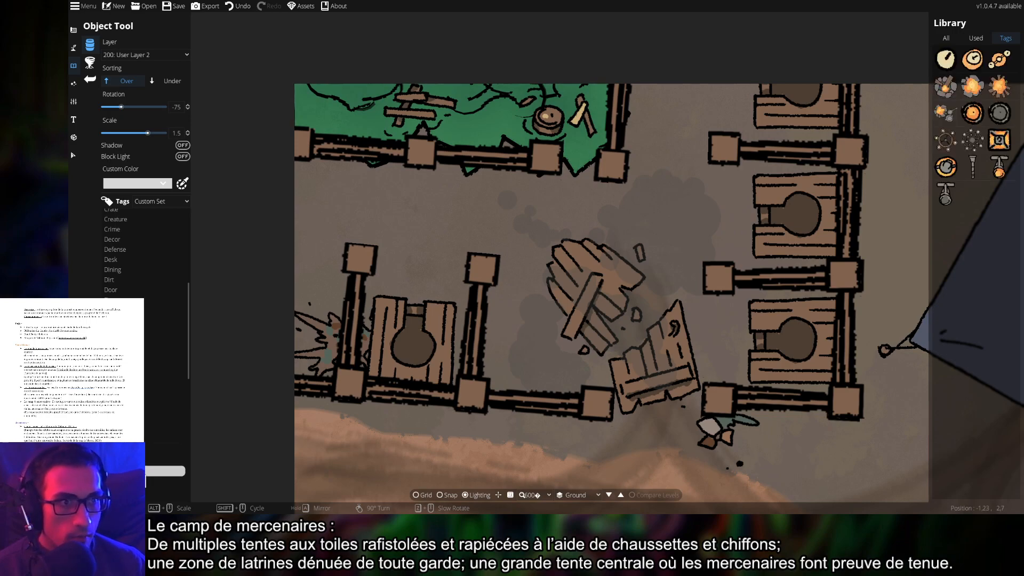
Place the torch asset on the latrine's lower wall at rotation -176 and scale 0.7
left_click(999, 166)
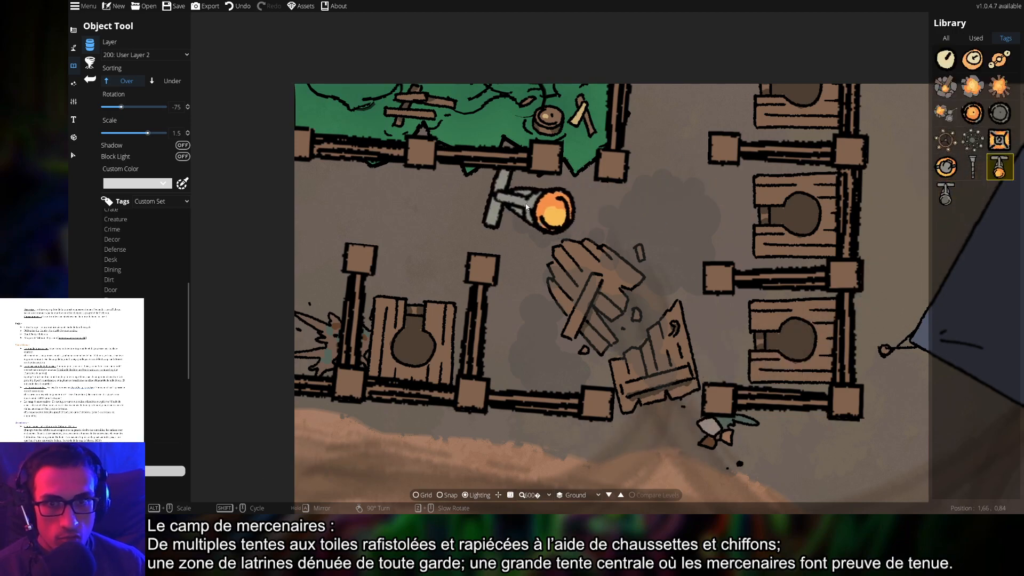
scroll(507, 224, "up", 4)
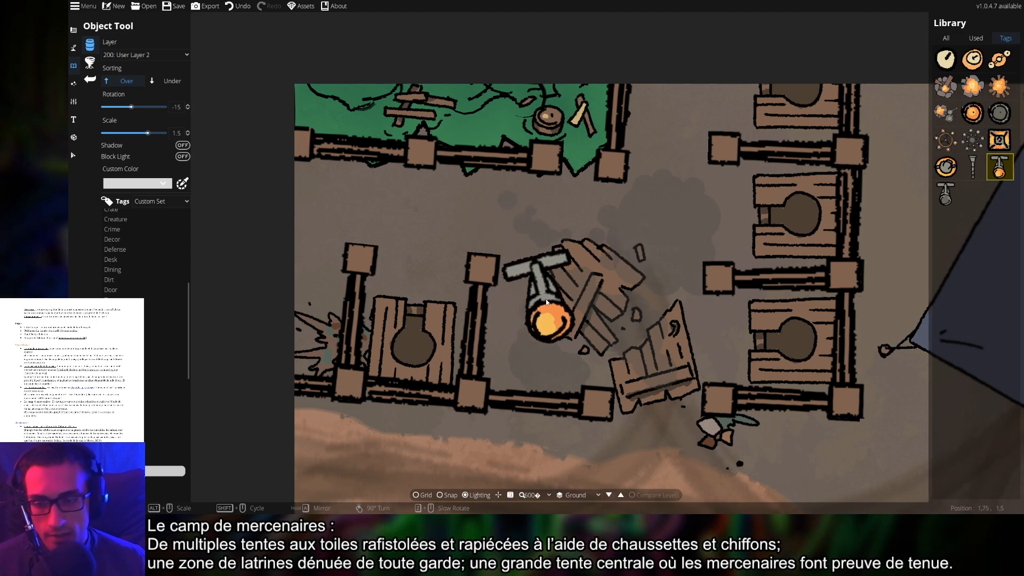
scroll(553, 278, "up", 1)
scroll(554, 278, "down", 2)
scroll(553, 274, "down", 3)
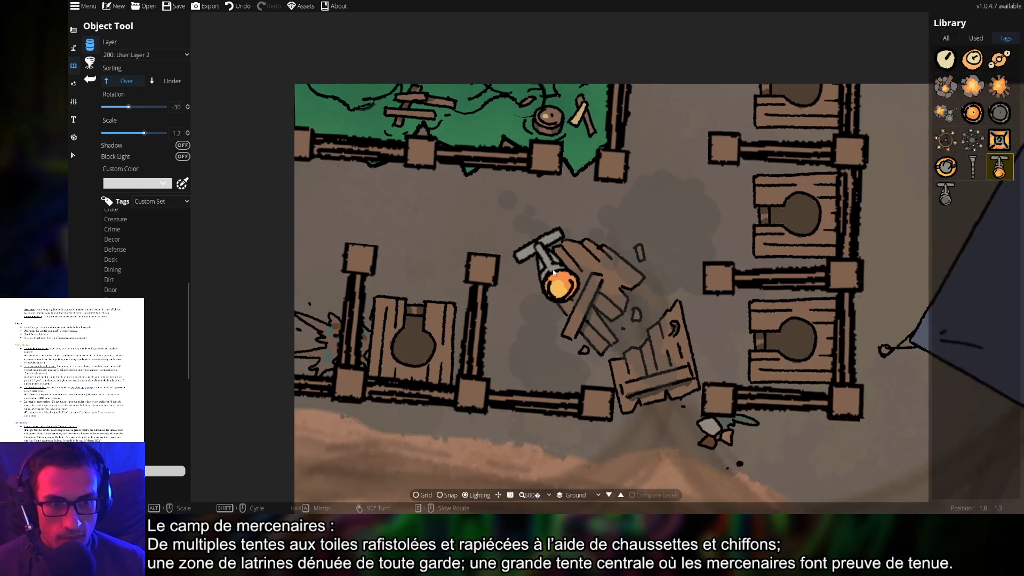
scroll(555, 276, "down", 3)
scroll(558, 276, "down", 2)
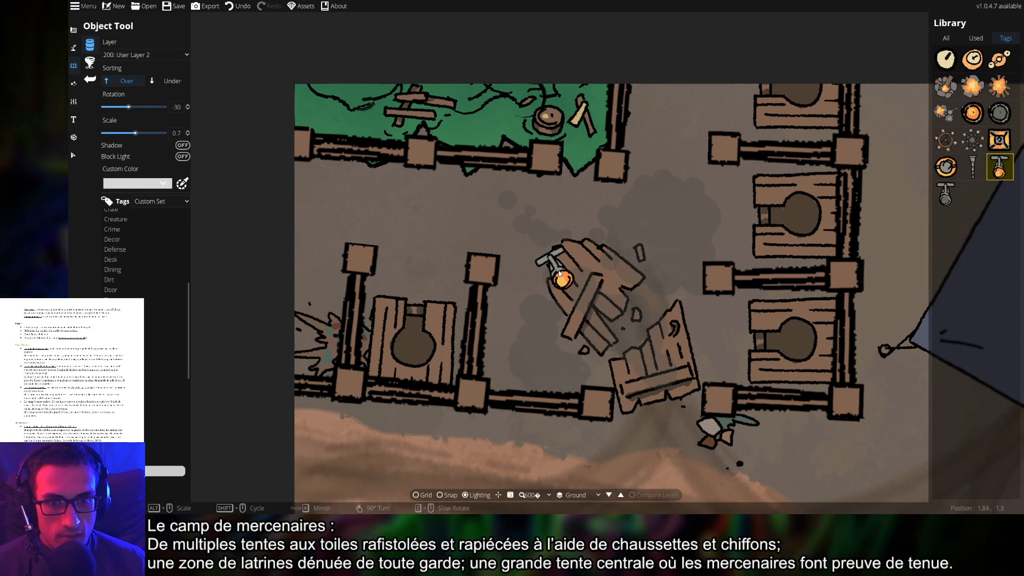
scroll(561, 384, "down", 11)
scroll(553, 380, "down", 1)
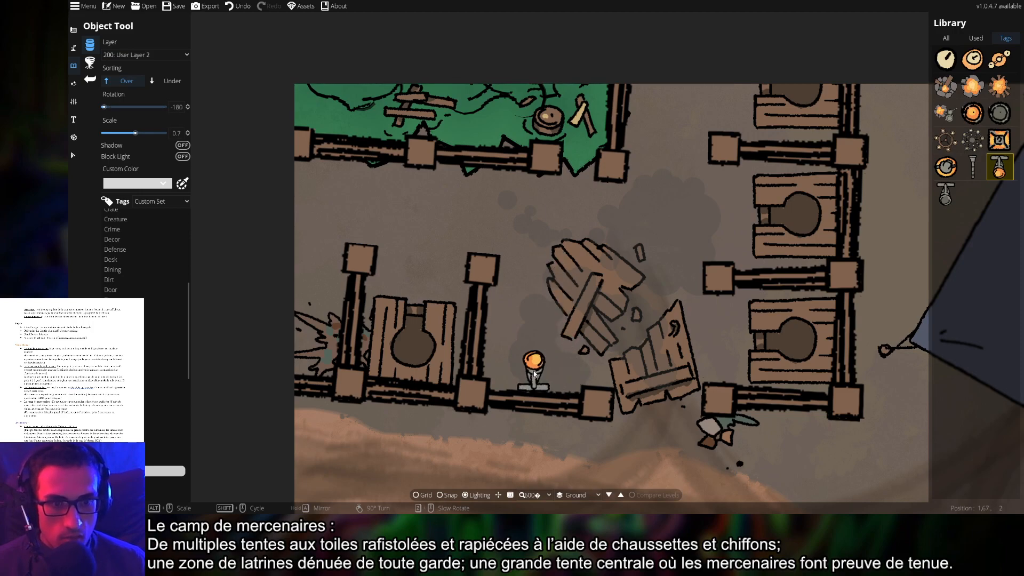
scroll(536, 376, "up", 2)
scroll(537, 376, "down", 2)
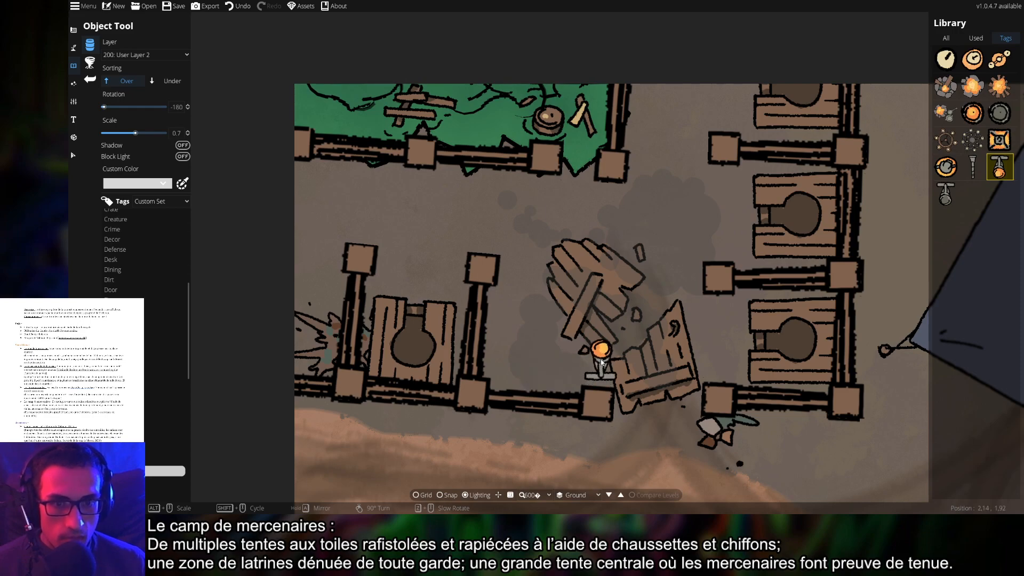
left_click(188, 105)
left_click(188, 106)
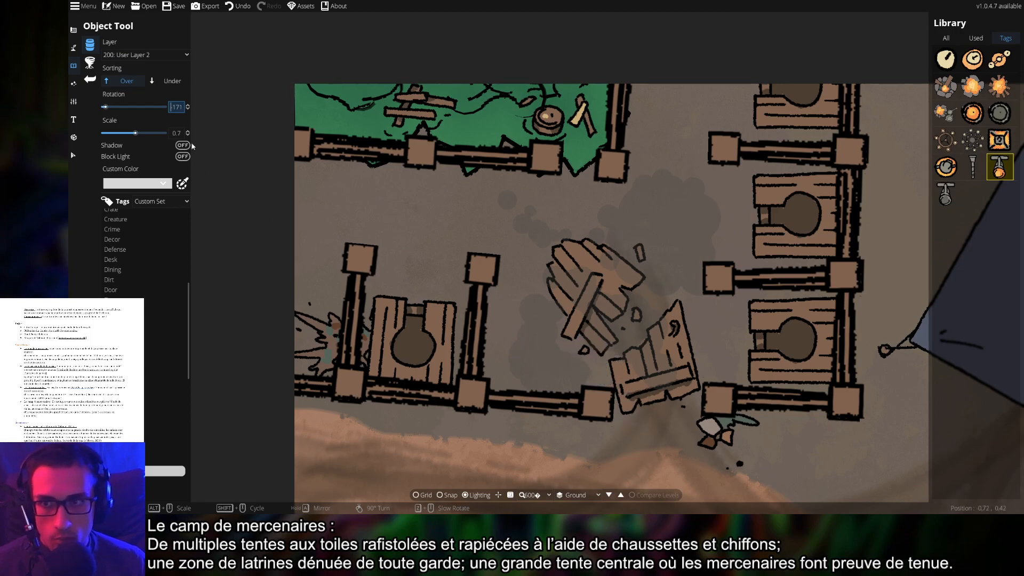
left_click(189, 109)
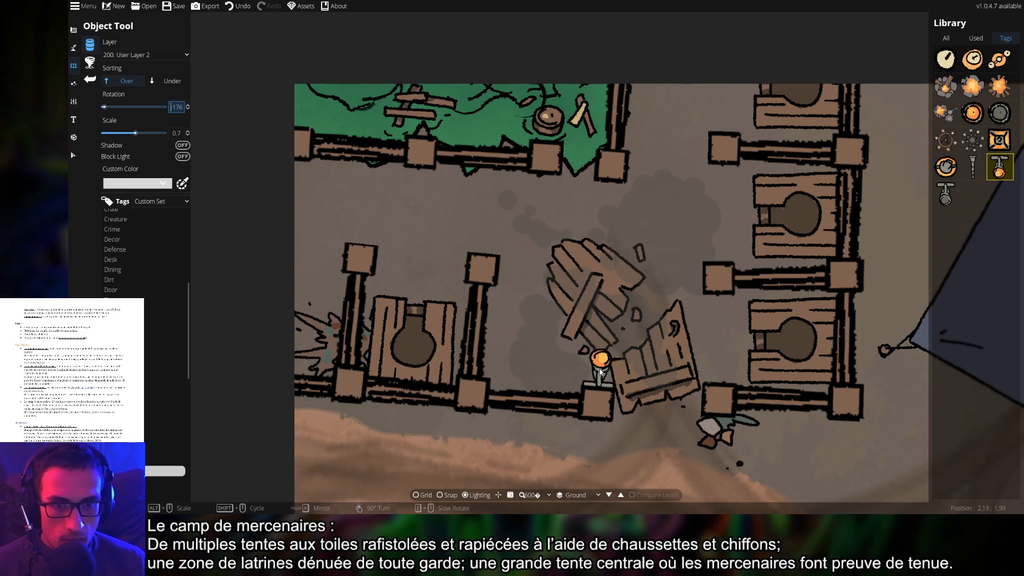
left_click(600, 372)
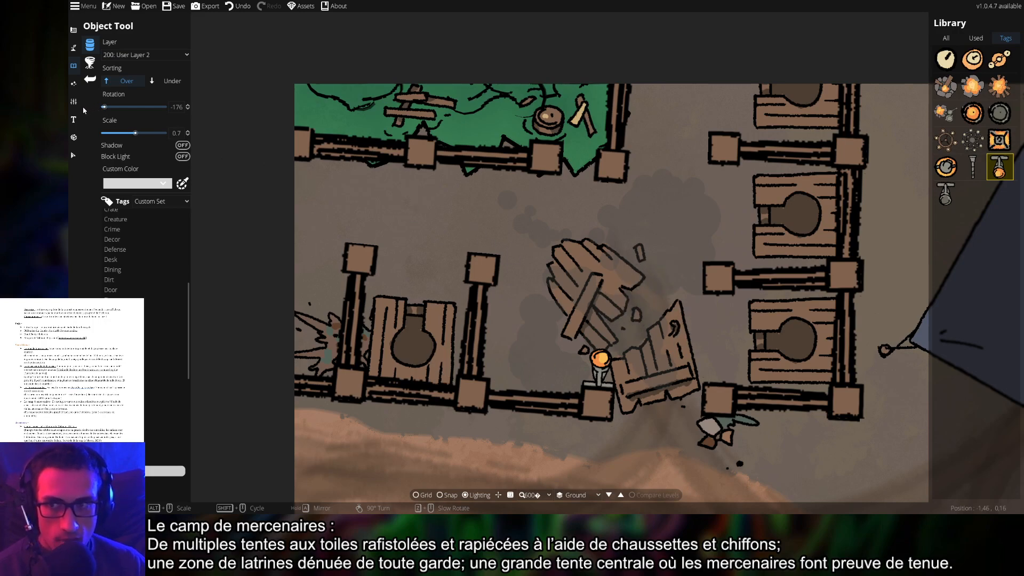
left_click(74, 83)
Give the torch's light the first, wide soft style and an orange colour, then zoom out over the camp
left_click(115, 48)
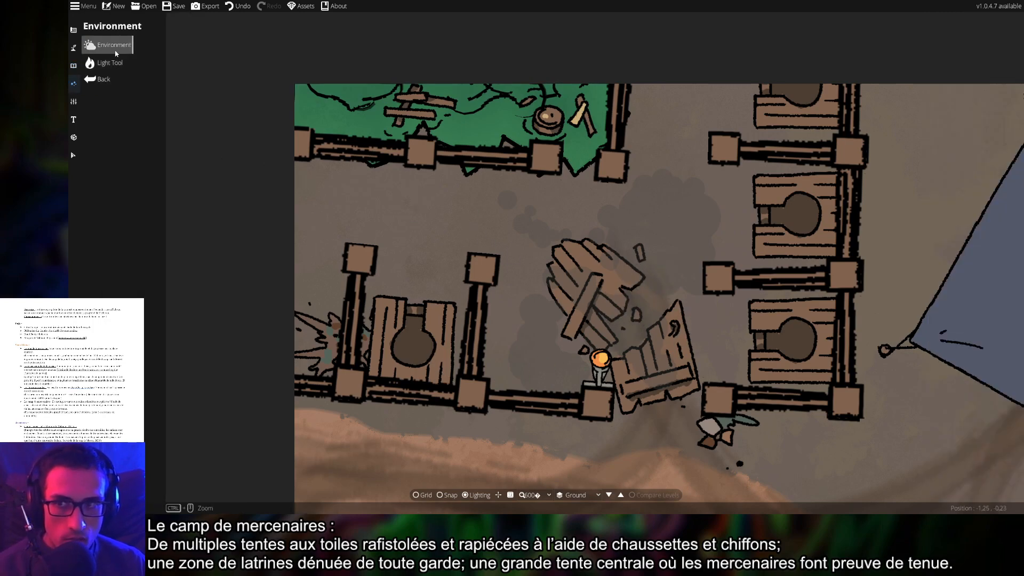
left_click(110, 62)
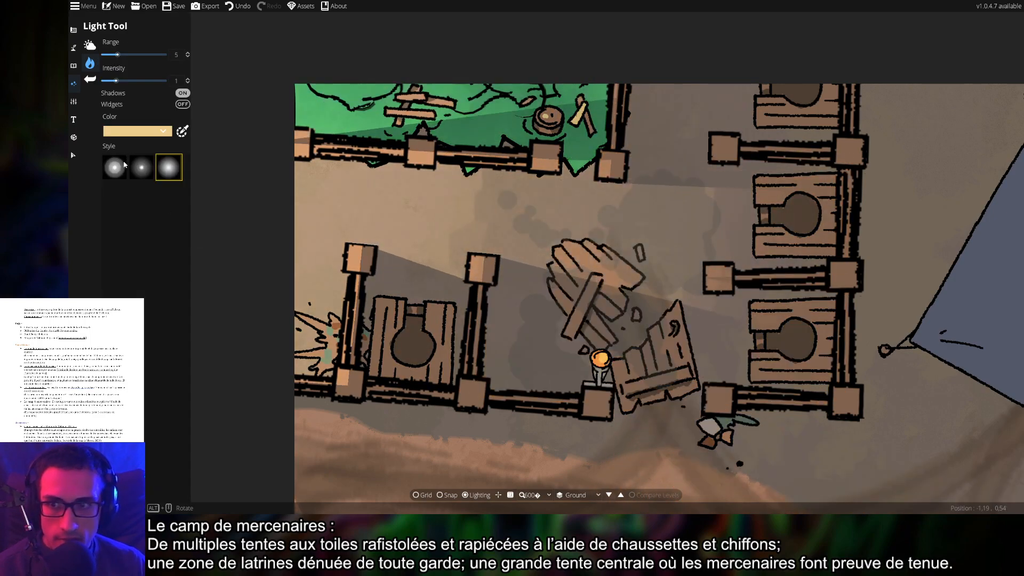
left_click(142, 167)
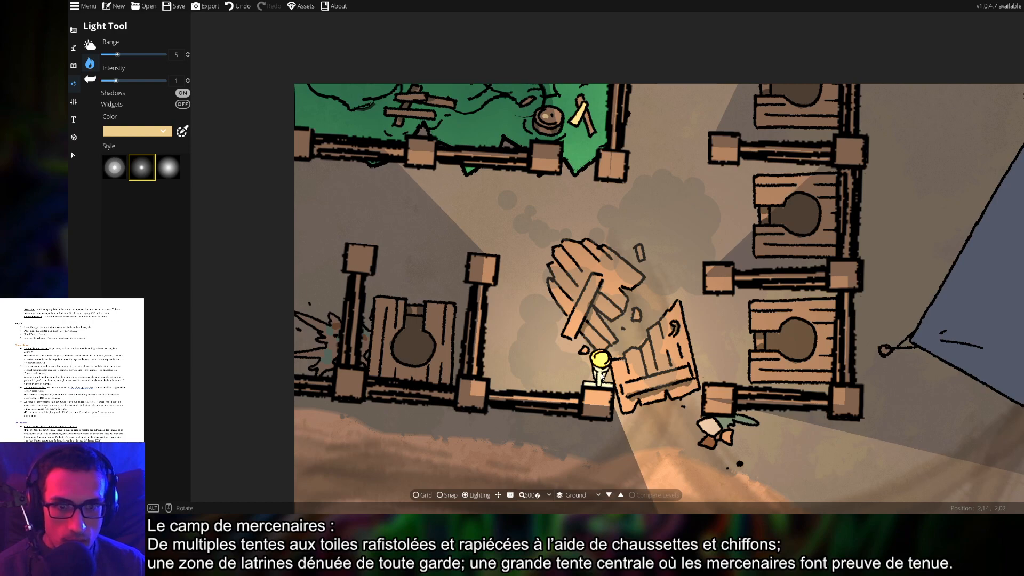
left_click(115, 167)
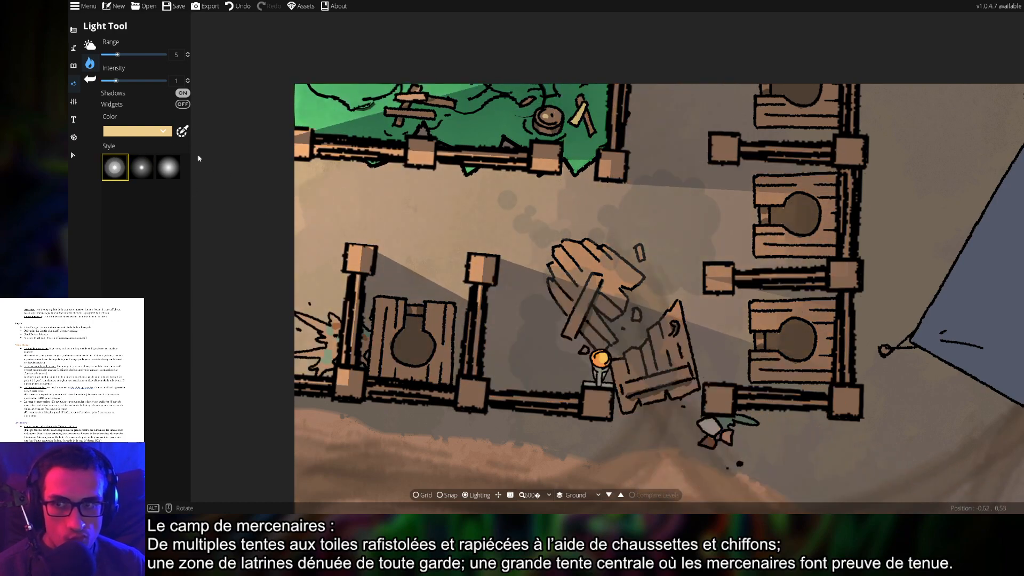
left_click(144, 131)
left_click(108, 146)
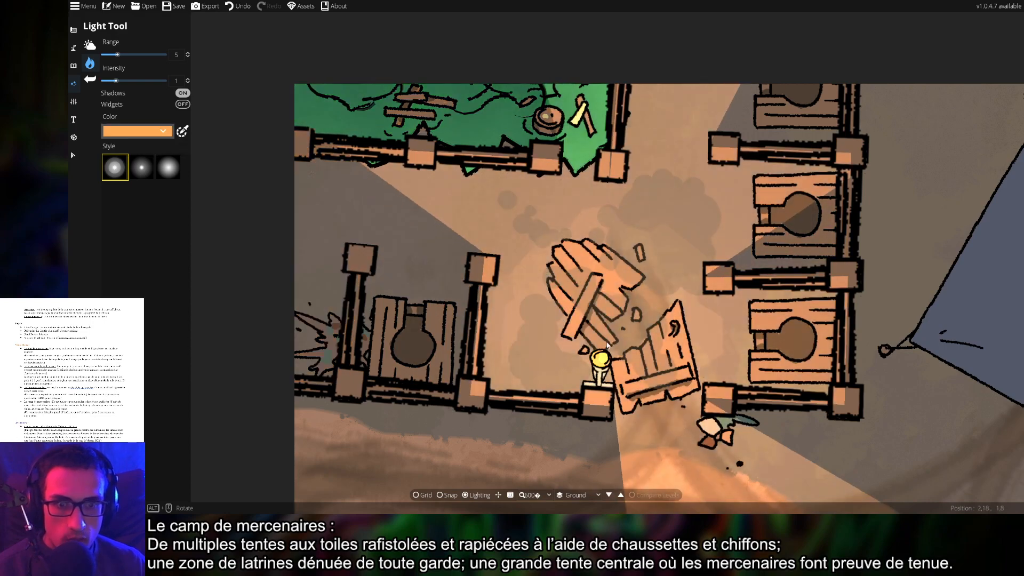
scroll(603, 363, "down", 2)
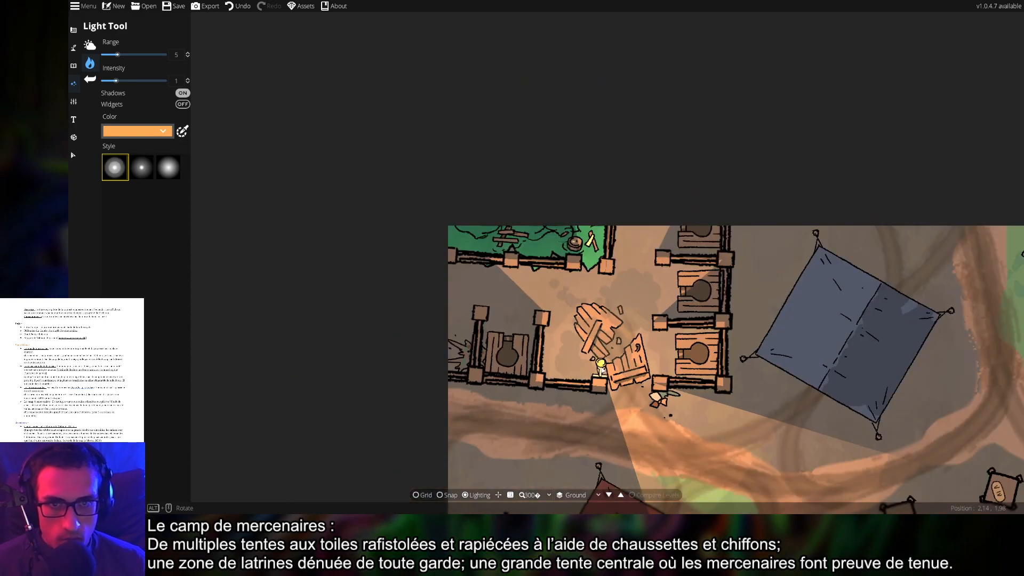
scroll(601, 369, "down", 1)
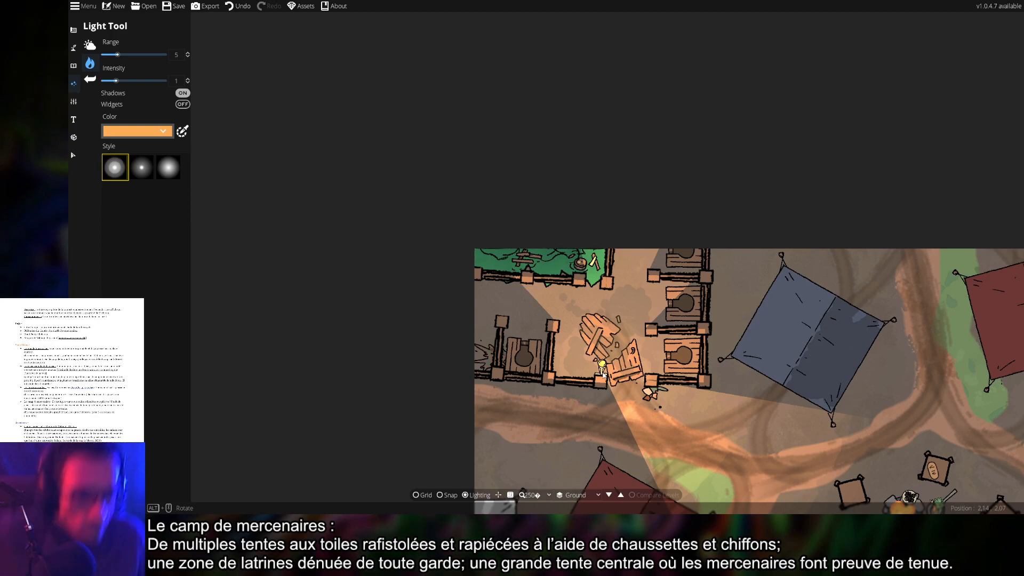
left_click_drag(932, 433, 705, 271)
scroll(705, 271, "down", 3)
left_click_drag(743, 303, 552, 183)
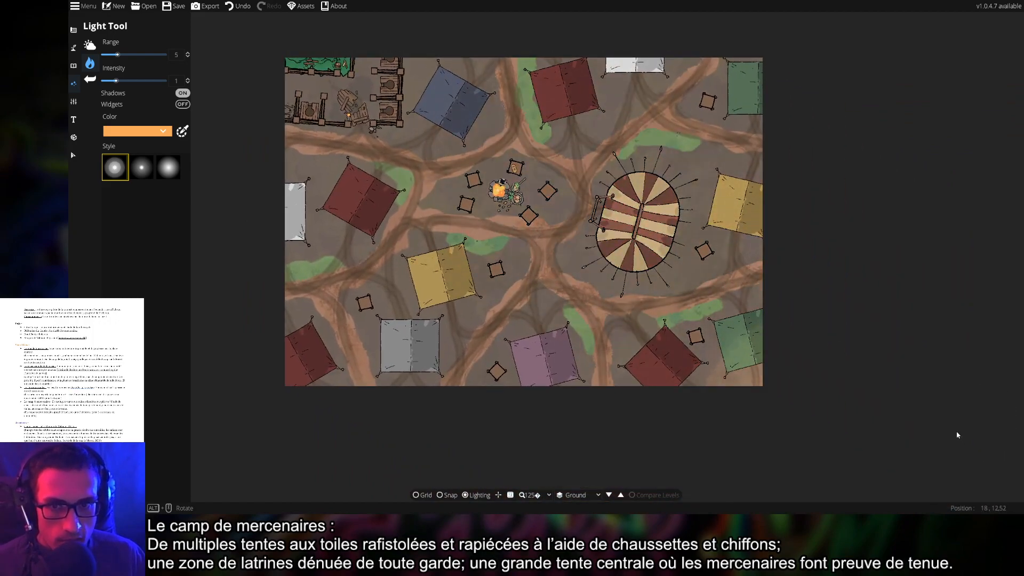
Pan back to the latrines and switch from light placement to the Settings tools
left_click_drag(914, 380, 1015, 489)
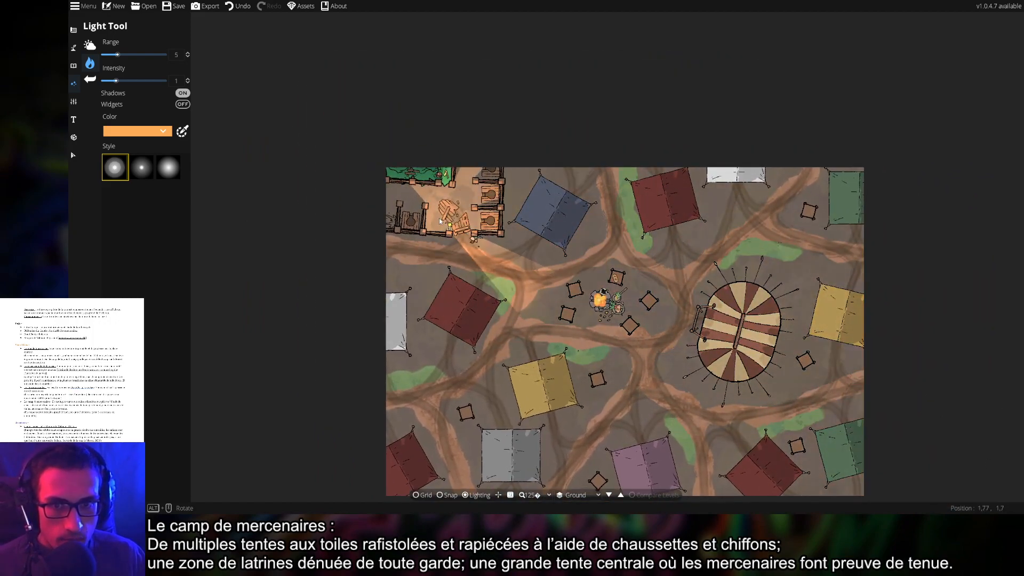
left_click_drag(443, 224, 498, 270)
scroll(498, 270, "up", 5)
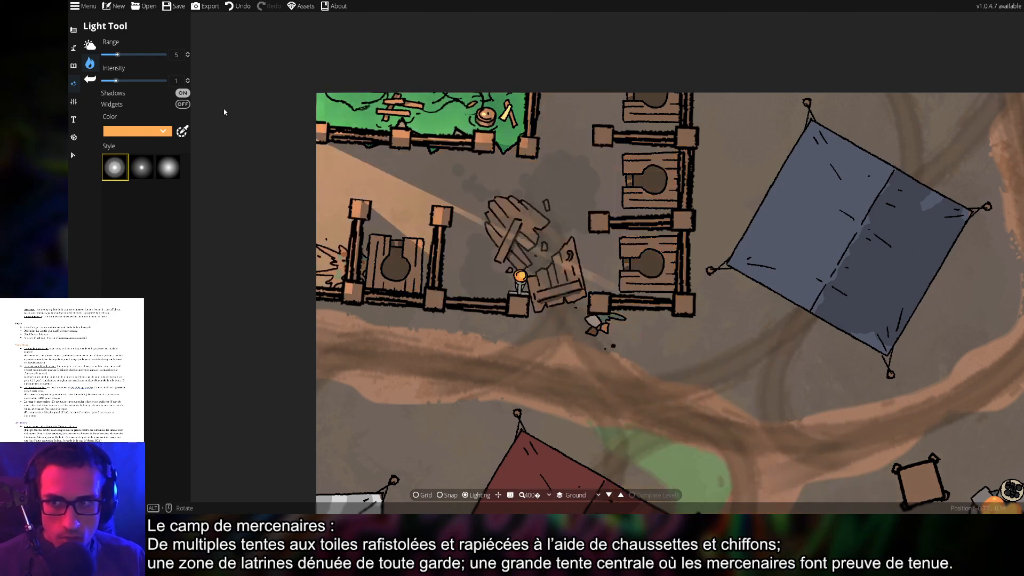
left_click(74, 101)
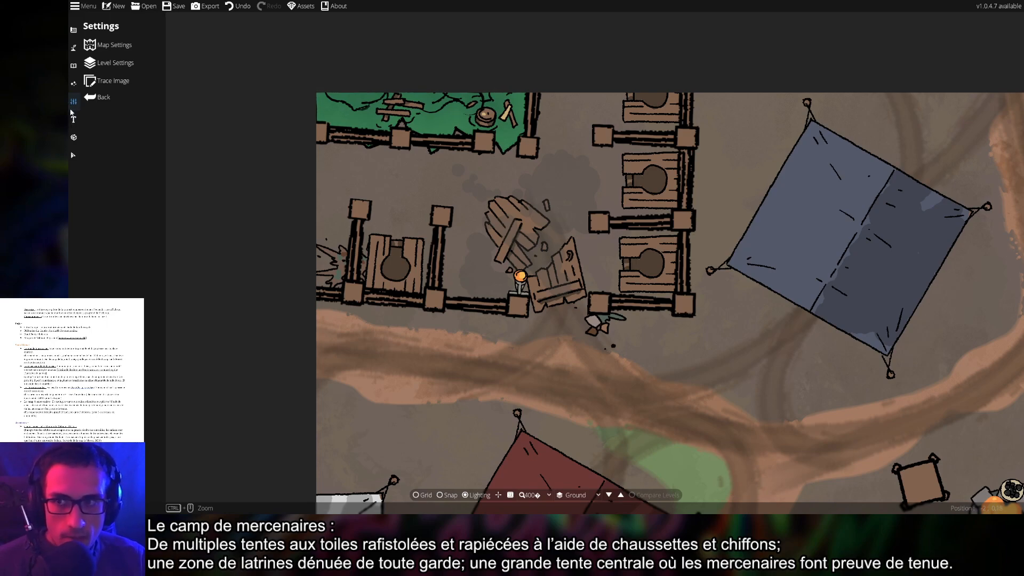
Back in the Light Tool, lower the torch light's range to 1.8 and its intensity to 0.5
left_click(73, 85)
left_click(110, 62)
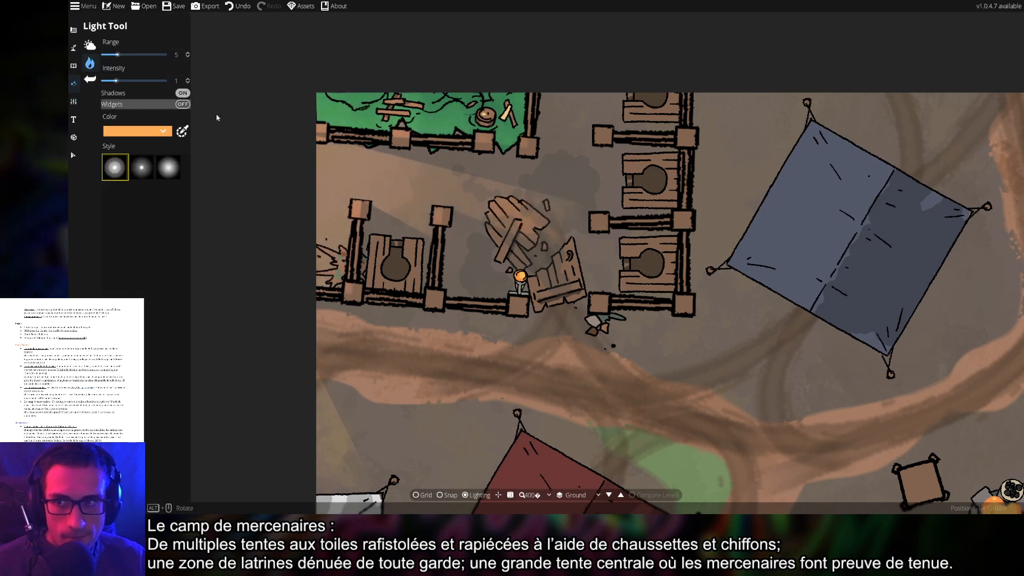
scroll(501, 247, "up", 3)
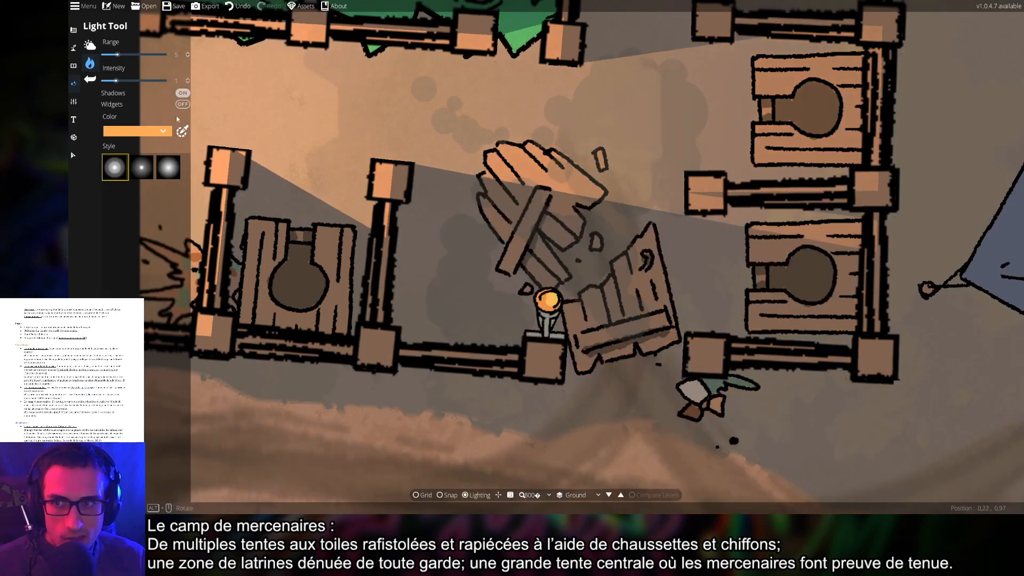
left_click_drag(118, 55, 100, 84)
scroll(560, 297, "down", 2)
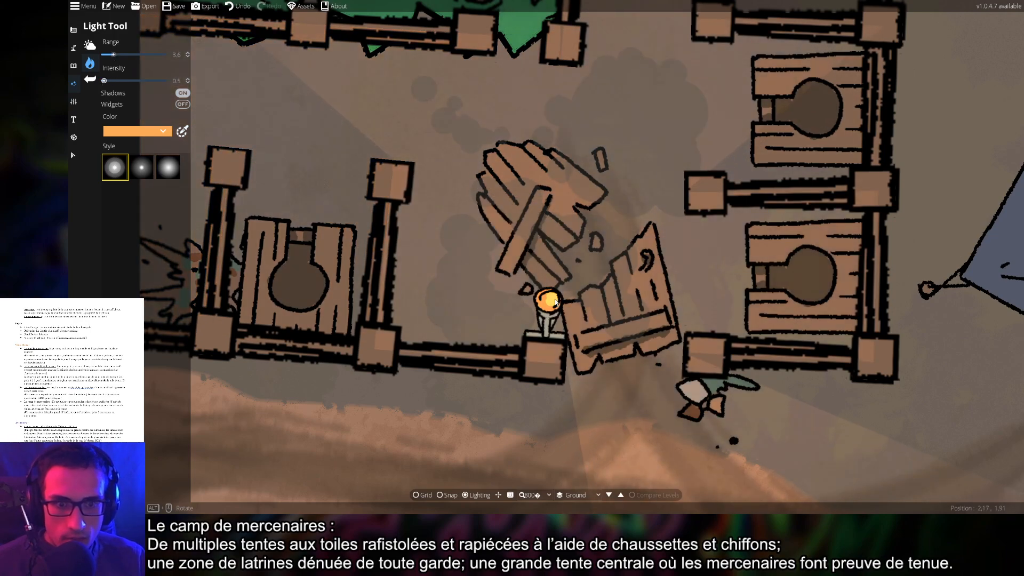
scroll(562, 296, "down", 2)
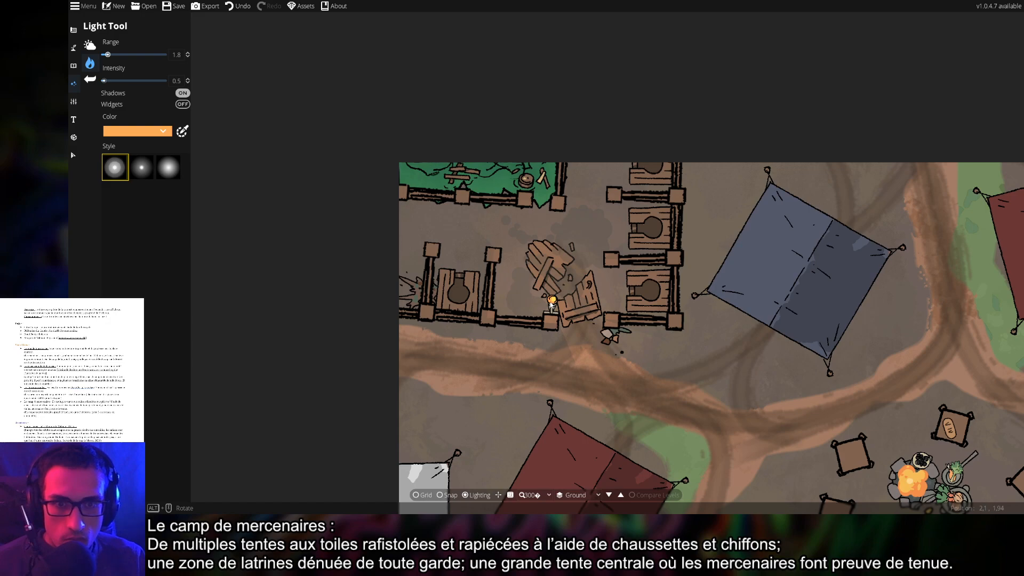
scroll(552, 303, "up", 1)
scroll(554, 301, "up", 1)
scroll(560, 297, "down", 1)
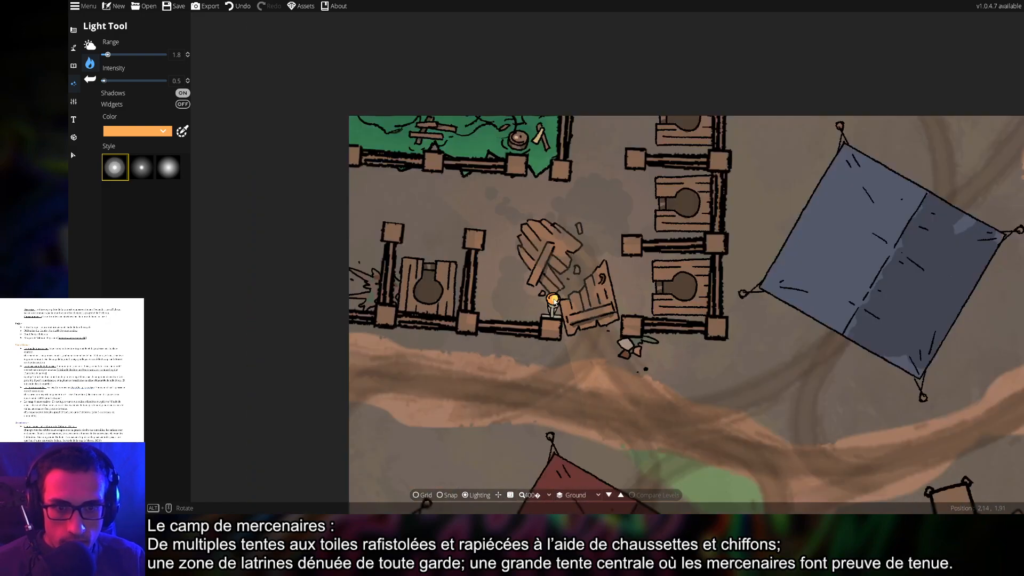
scroll(555, 301, "down", 4)
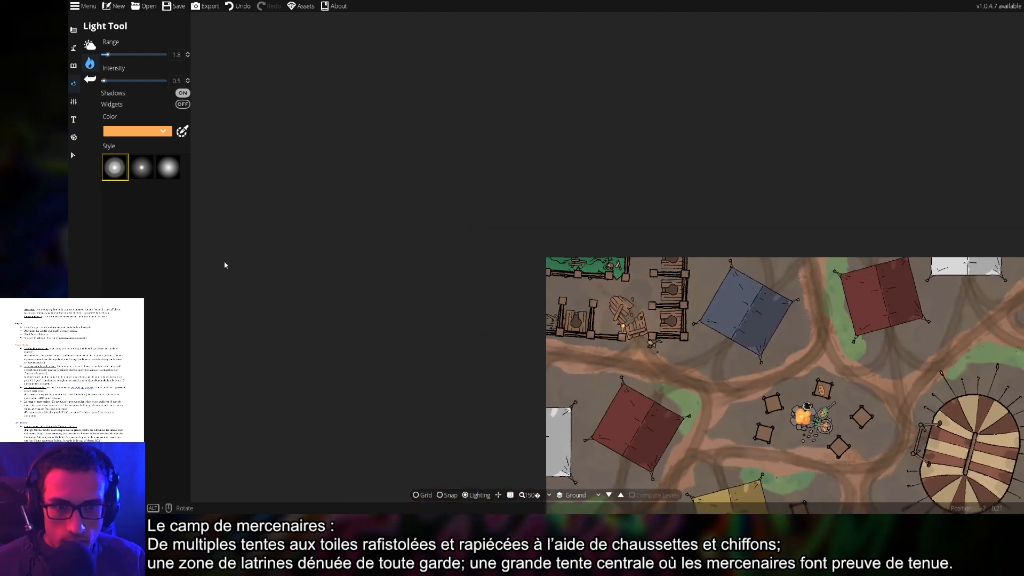
Switch to Settings, centre the view near the latrine torch, and undo the last edit with Ctrl+Z
left_click(74, 102)
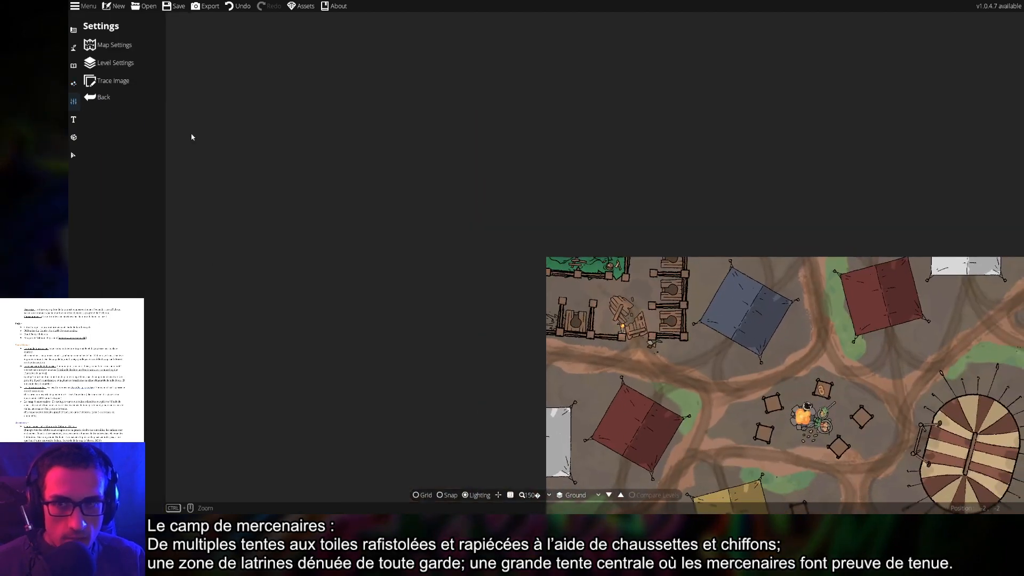
left_click_drag(486, 375, 228, 194)
scroll(343, 276, "up", 4)
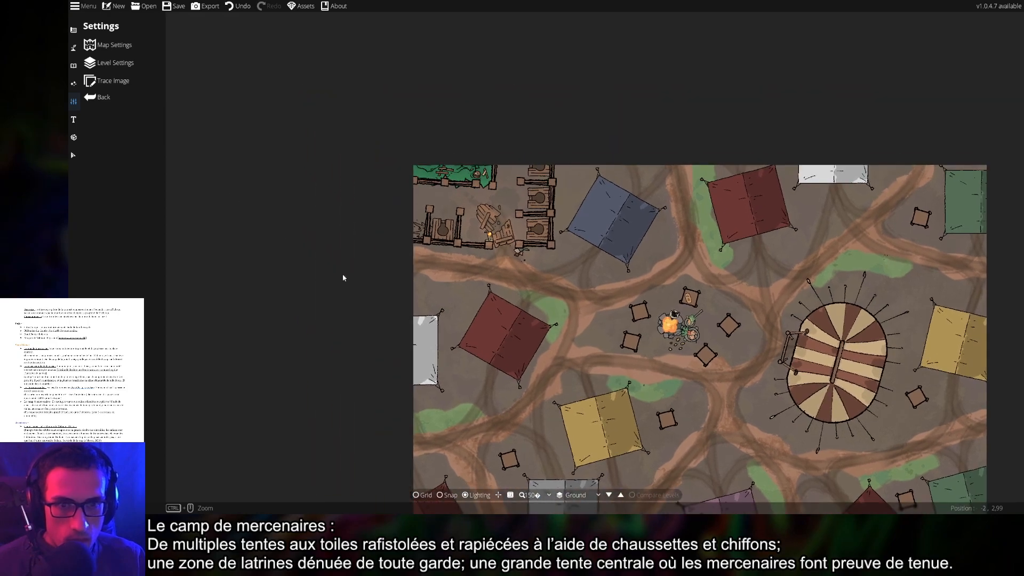
scroll(506, 250, "up", 9)
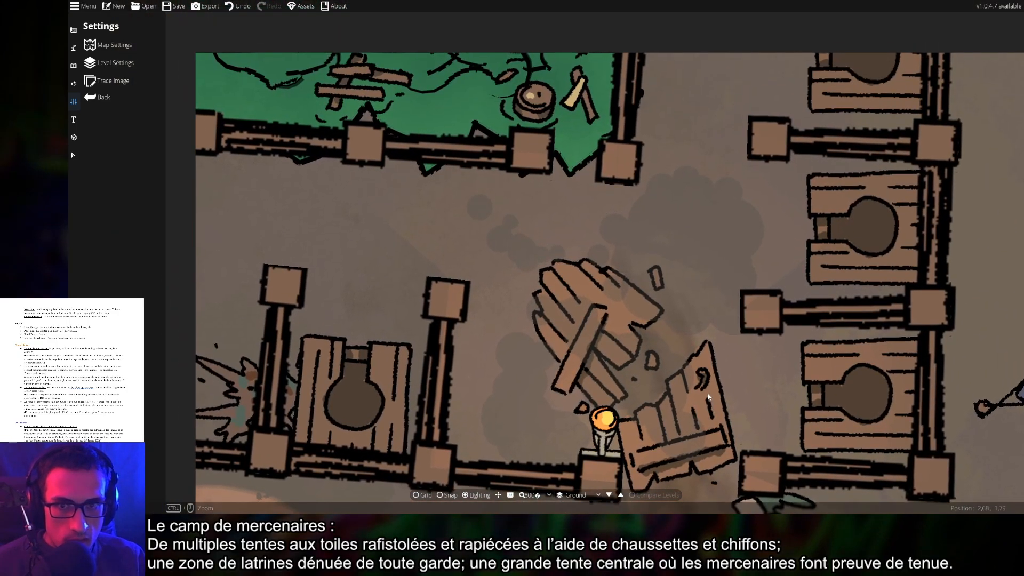
left_click_drag(694, 367, 665, 316)
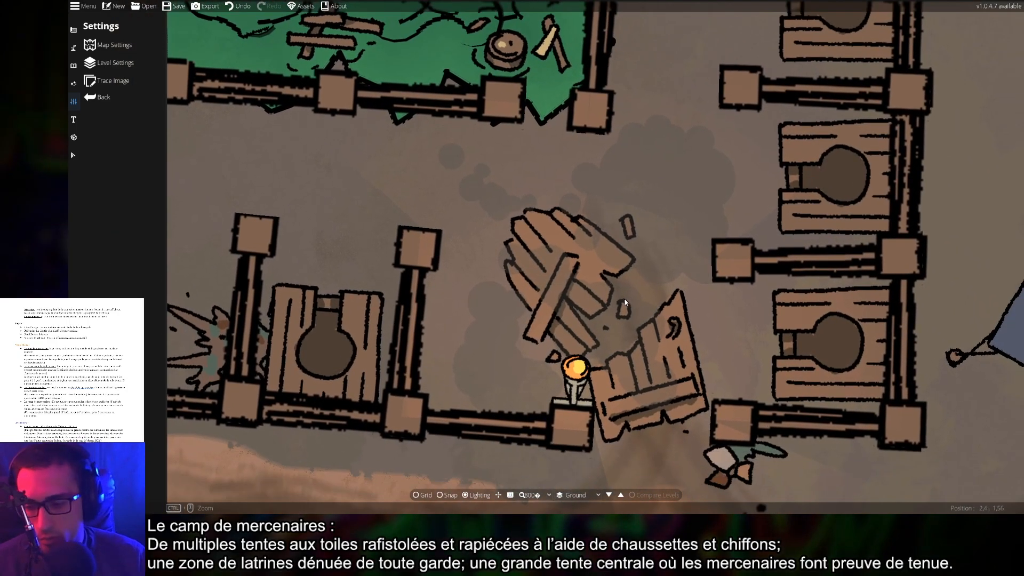
key("ctrl+z")
Pan across the camp to settle the view on the tents and central campfire
scroll(621, 304, "down", 9)
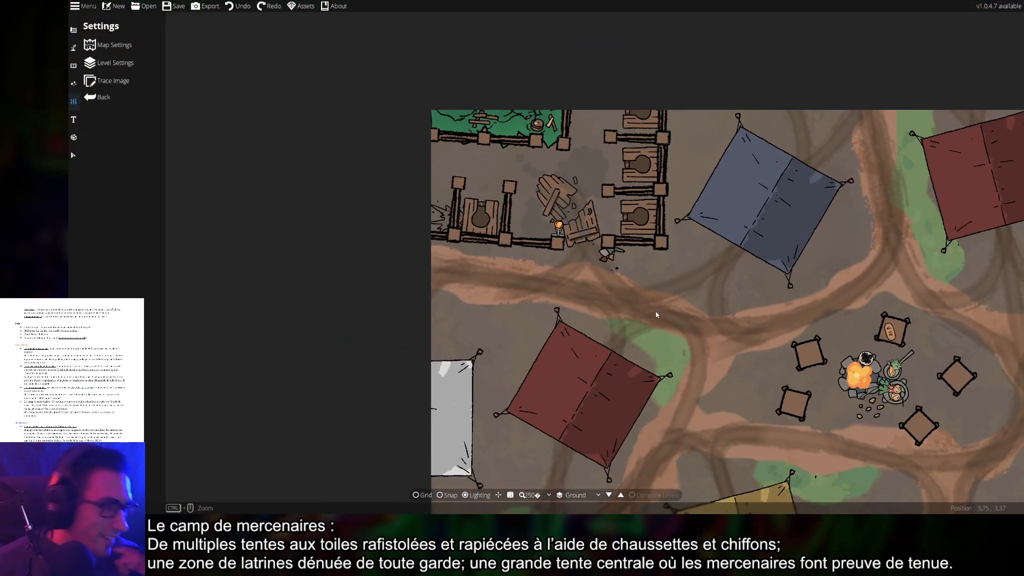
left_click_drag(684, 338, 603, 256)
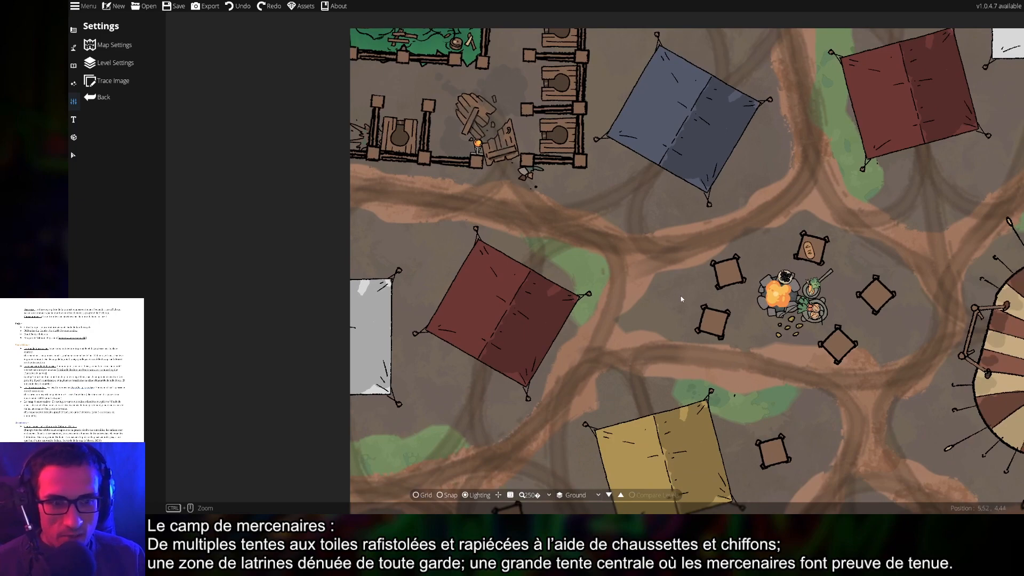
left_click_drag(738, 354, 537, 211)
left_click_drag(686, 315, 639, 179)
left_click_drag(573, 220, 880, 307)
left_click_drag(604, 220, 589, 351)
left_click(74, 83)
Open object placement and filter the library to the Magic items tag
left_click(74, 65)
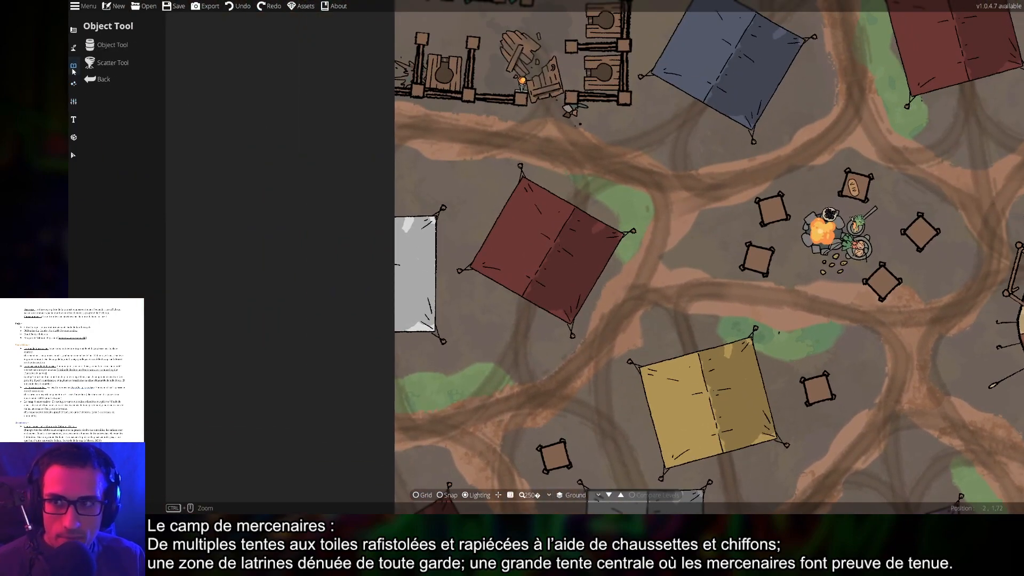
left_click(109, 45)
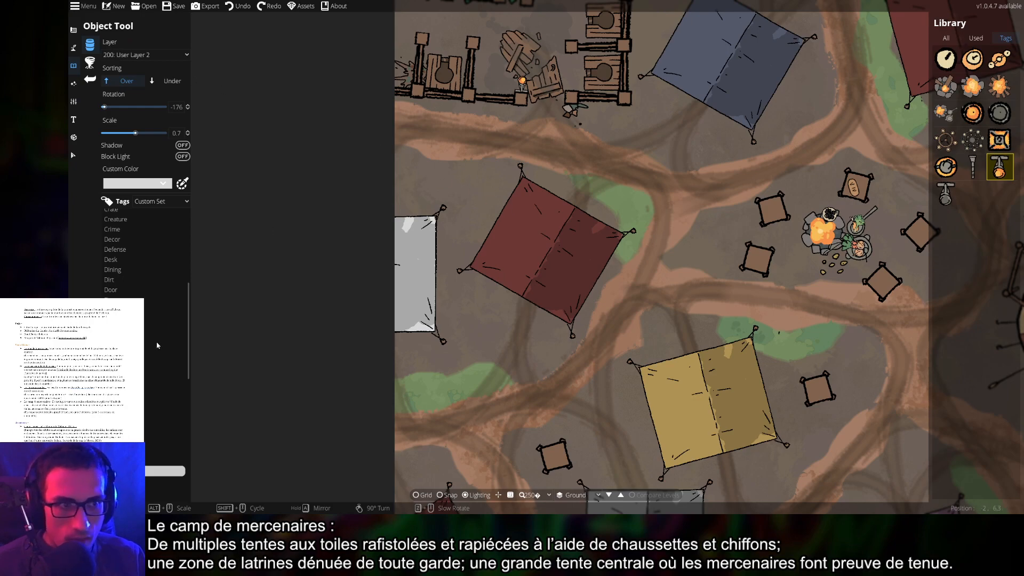
left_click_drag(629, 386, 472, 386)
scroll(138, 410, "down", 8)
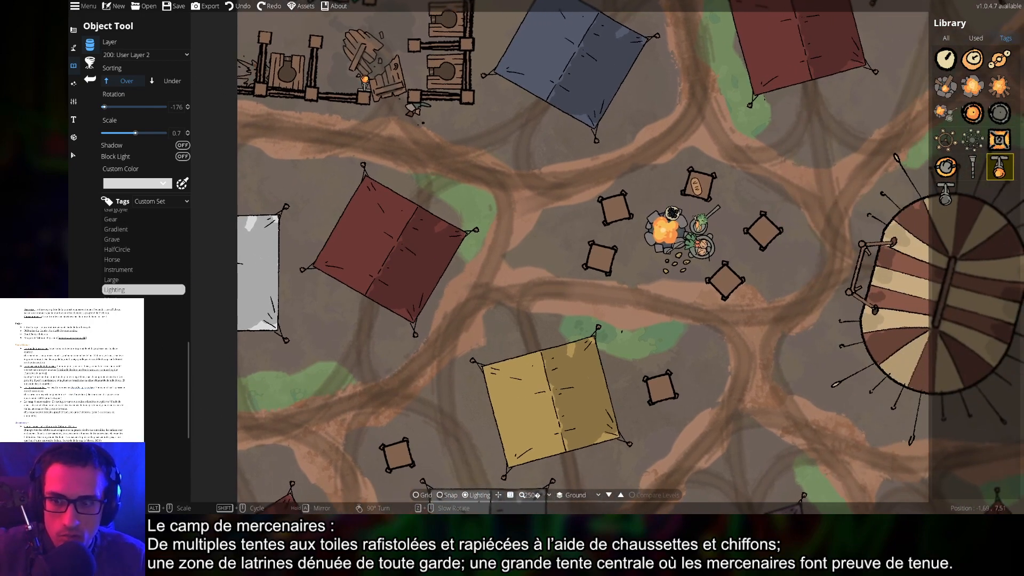
scroll(137, 373, "up", 4)
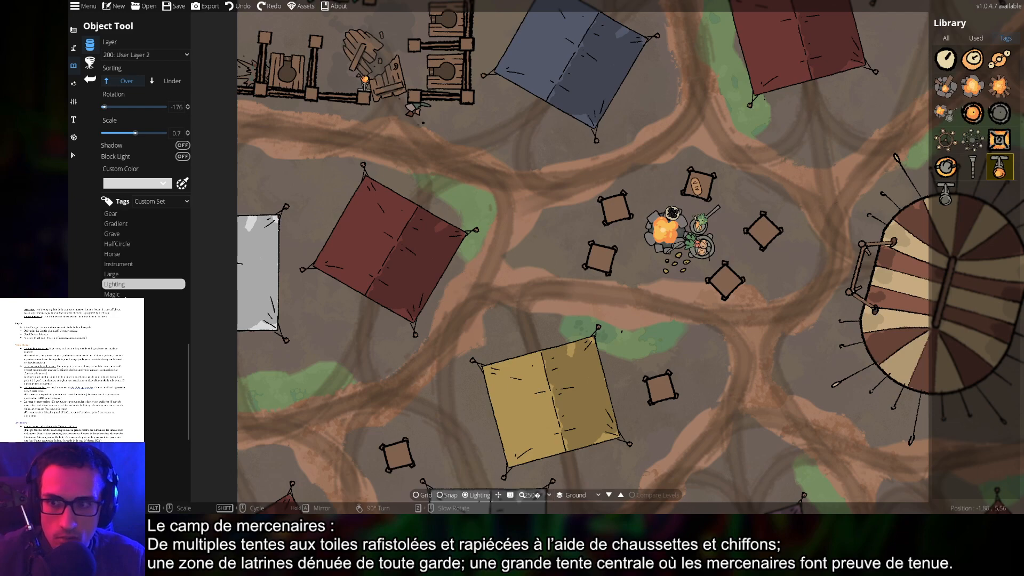
left_click(126, 295)
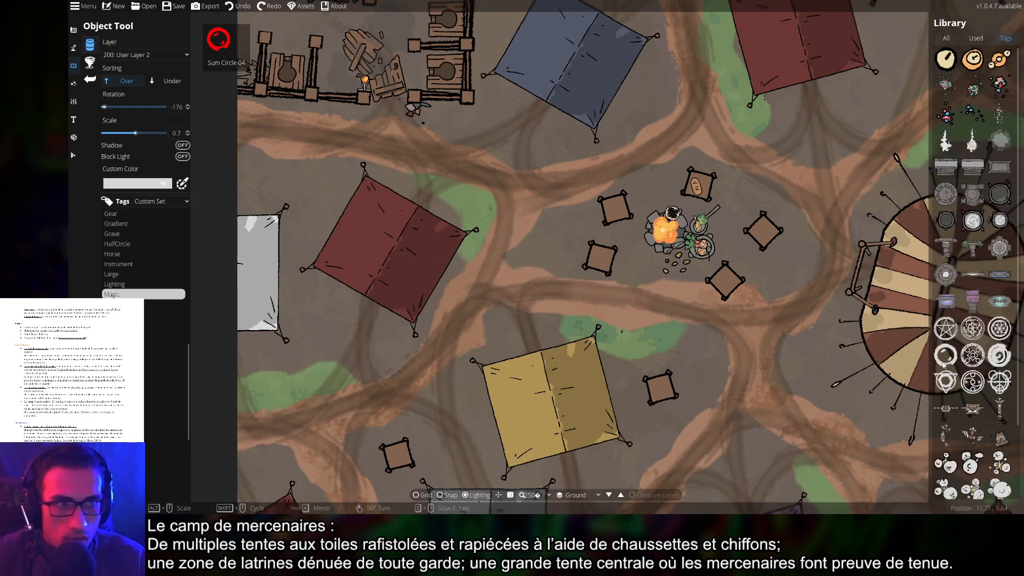
Step down through the carts, mushroom and rock tags until the plant objects appear
scroll(962, 419, "down", 3)
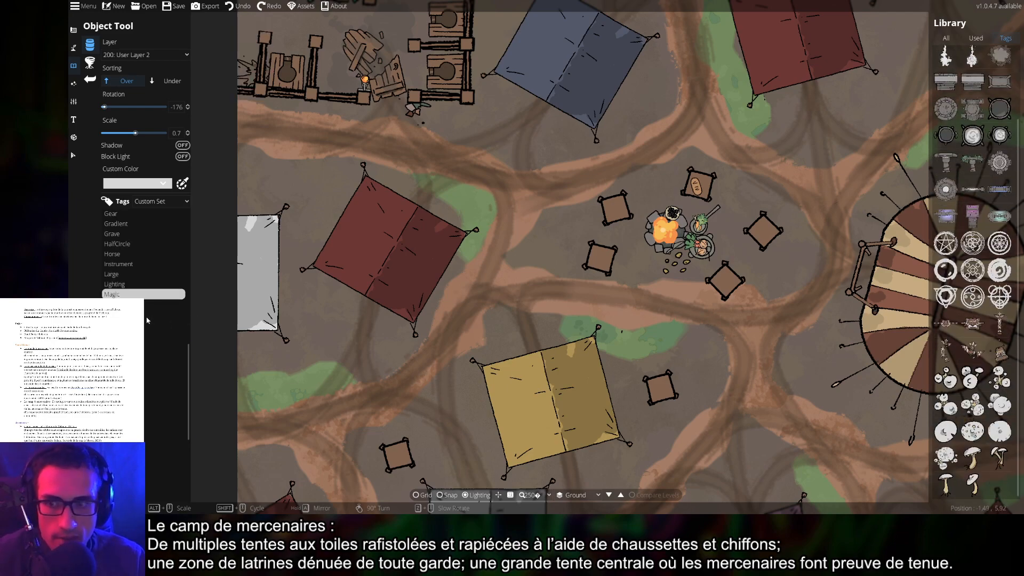
left_click(144, 304)
left_click(134, 314)
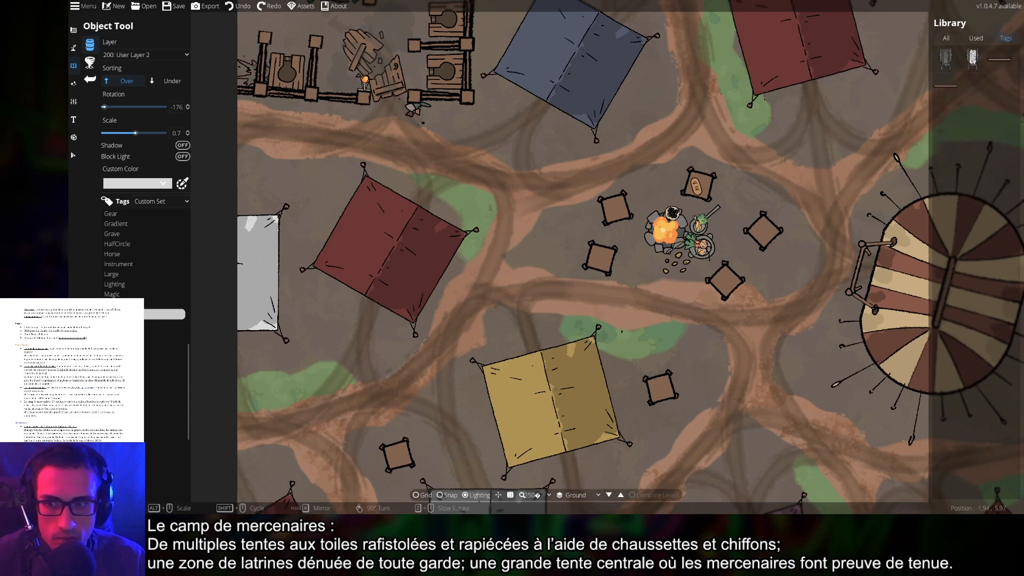
left_click(160, 324)
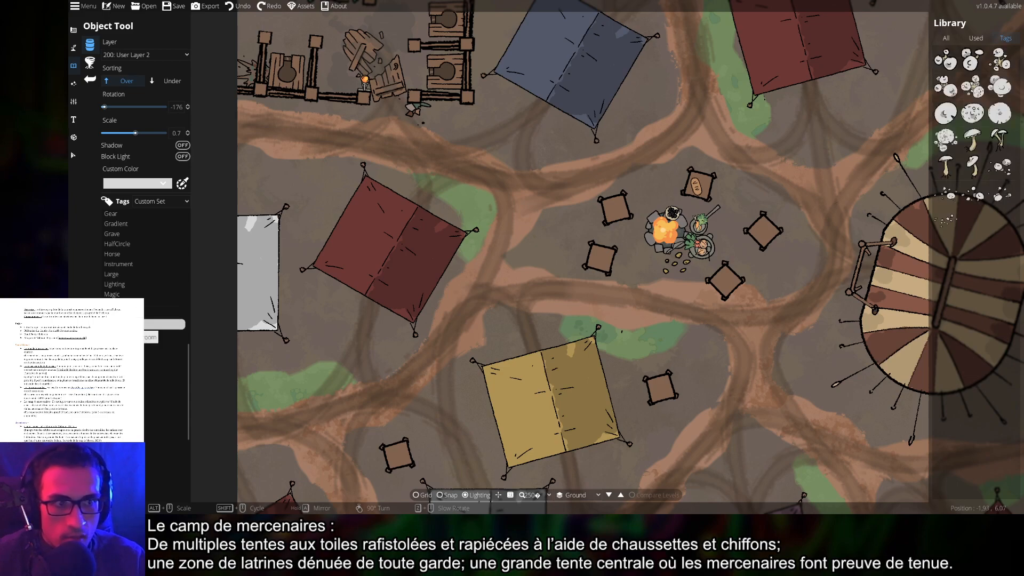
left_click(163, 335)
left_click(120, 344)
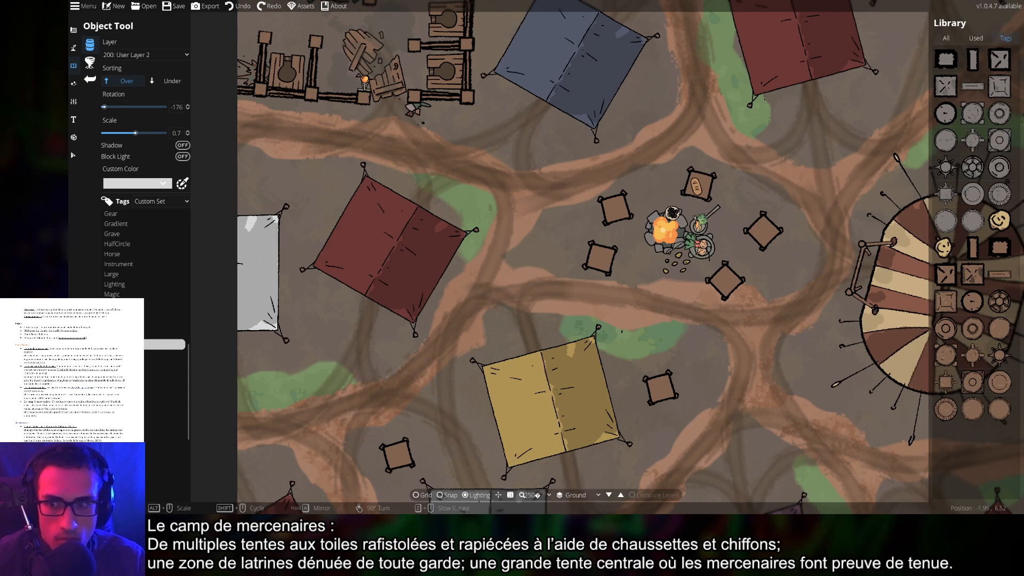
left_click(121, 355)
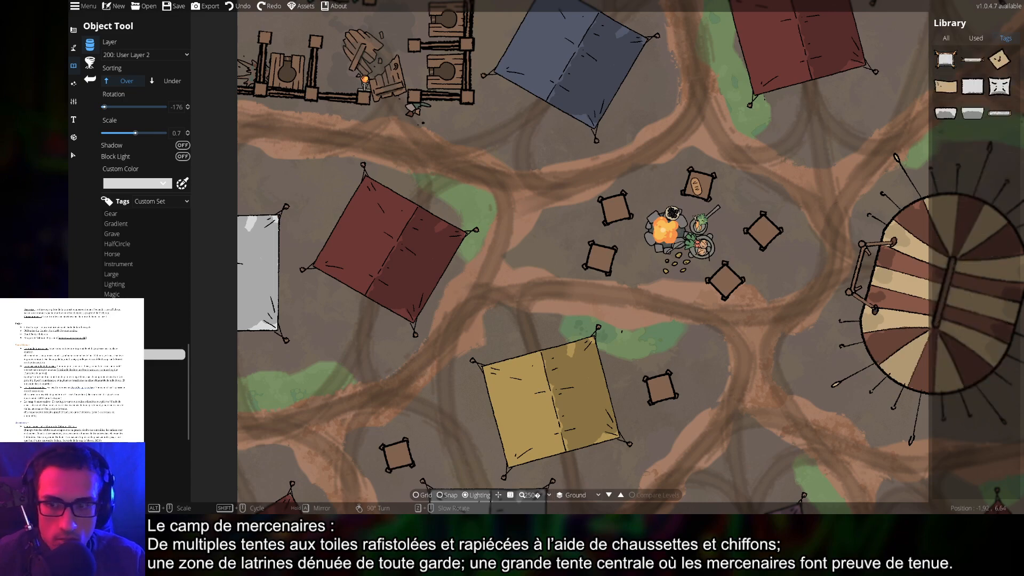
left_click(121, 365)
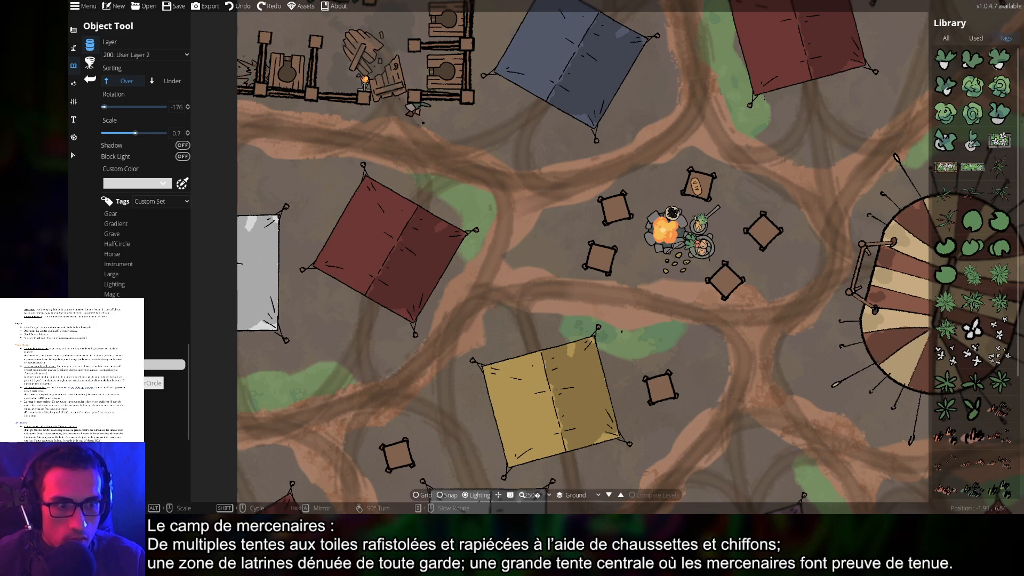
Choose a grass asset and set its Layer to 100: User Layer 1
scroll(990, 450, "down", 3)
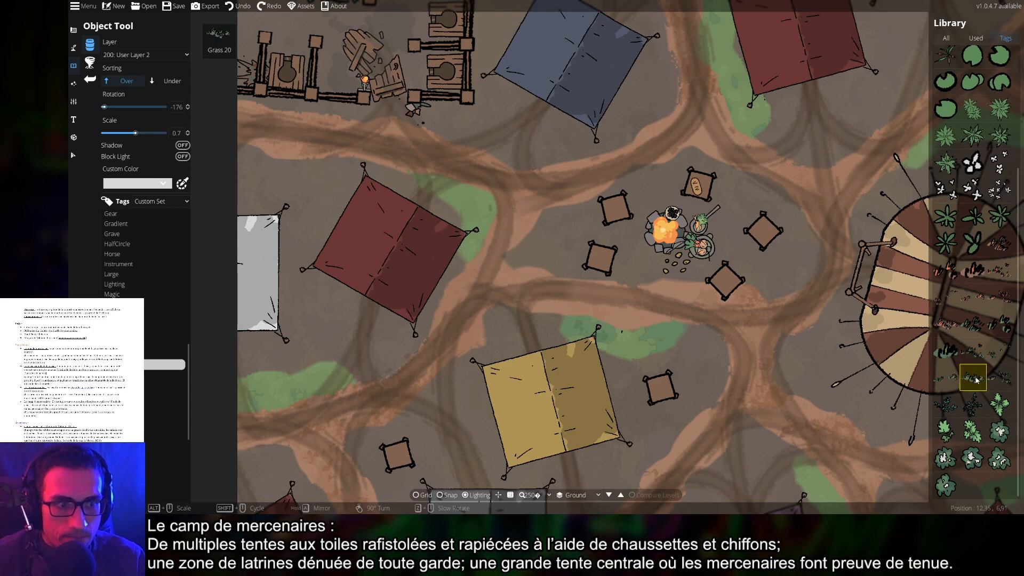
scroll(650, 338, "up", 5)
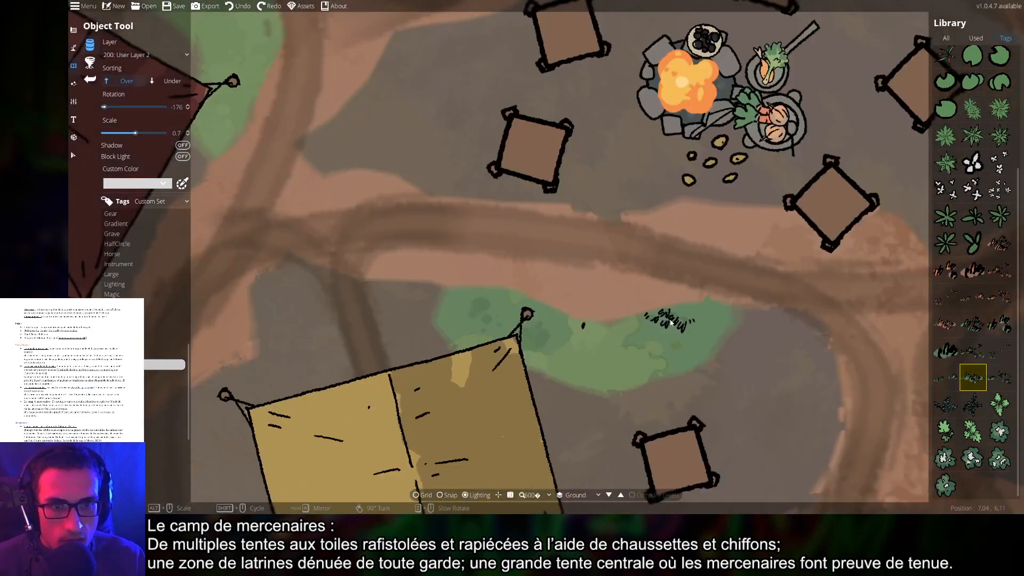
scroll(678, 321, "down", 2)
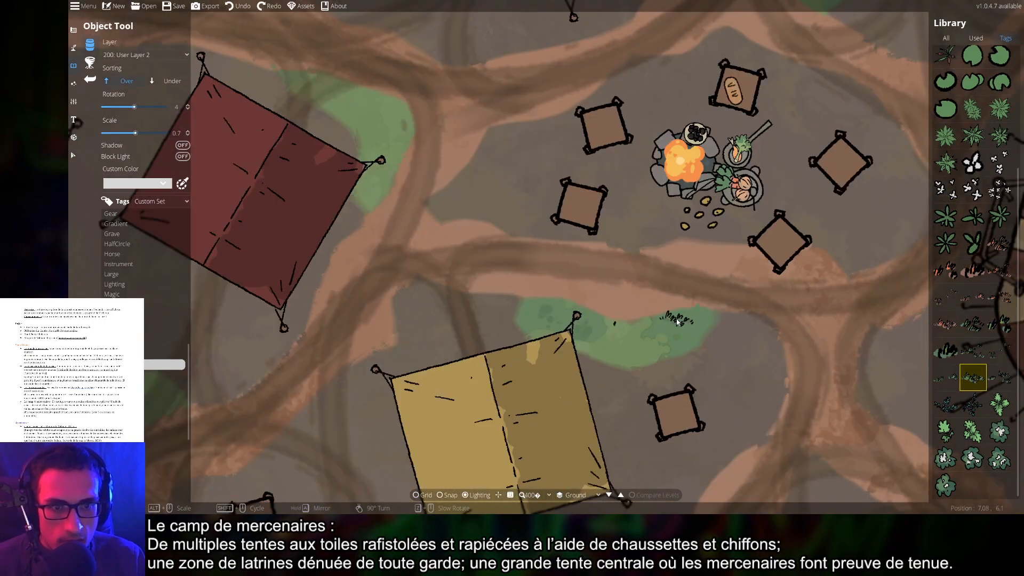
scroll(677, 322, "up", 3)
scroll(669, 326, "down", 1, "shift")
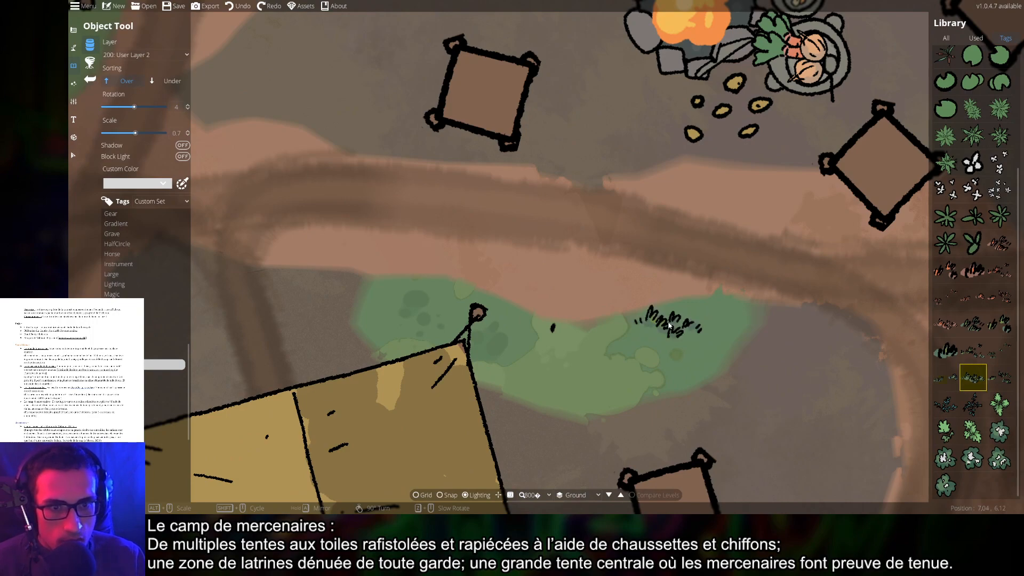
scroll(669, 325, "down", 2)
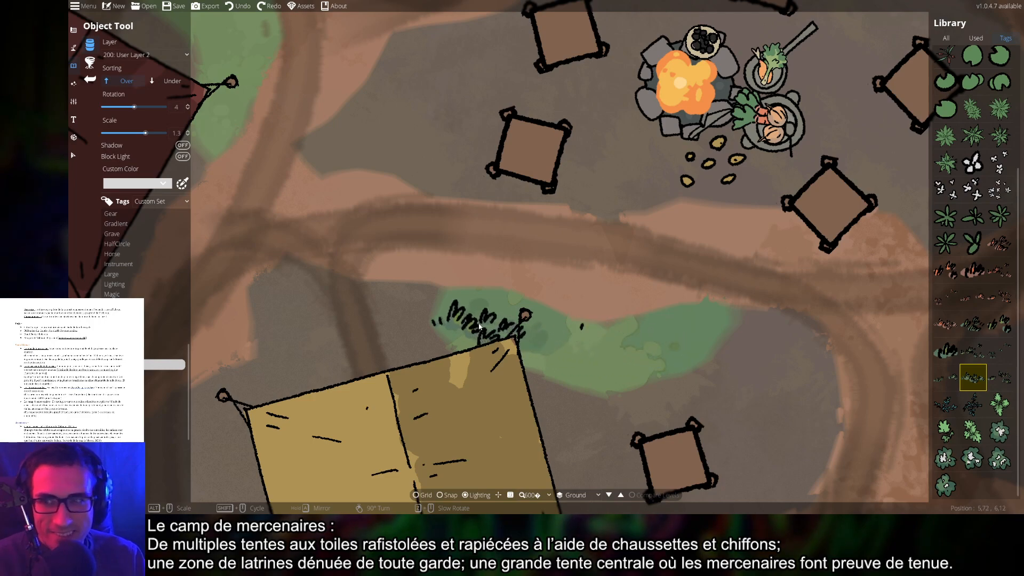
scroll(479, 325, "down", 1)
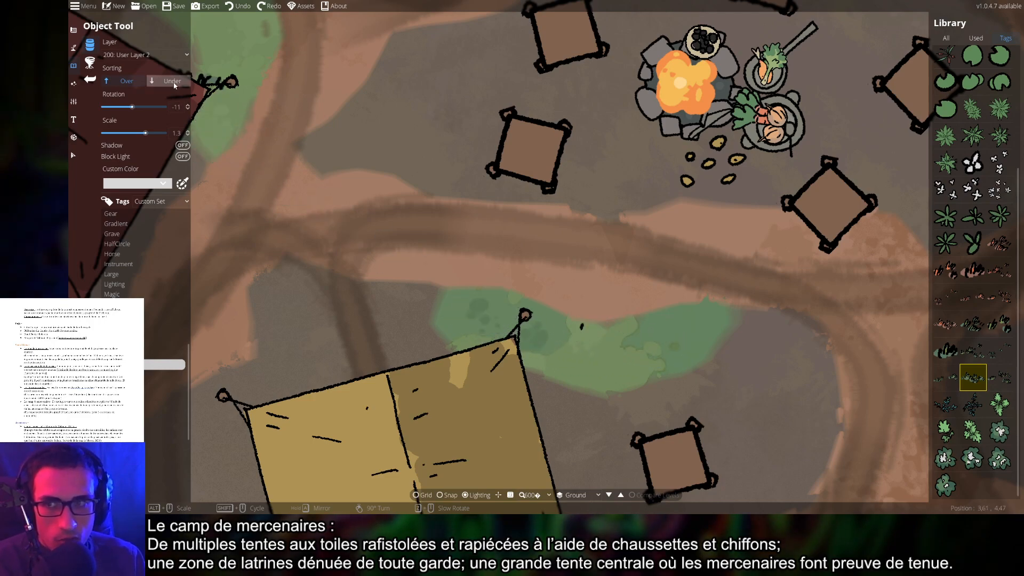
left_click(152, 57)
left_click(132, 133)
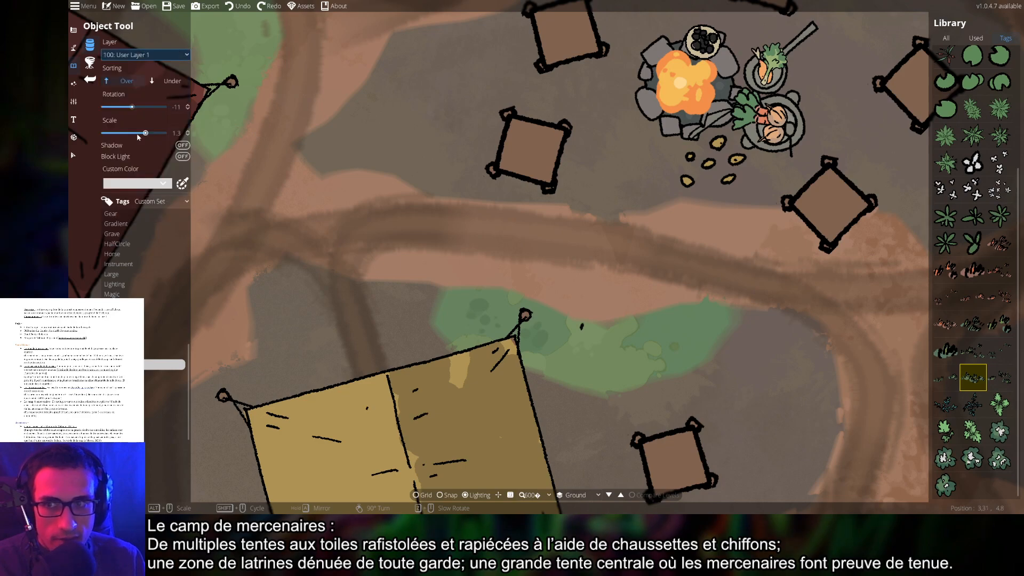
Stamp three grass tufts across the green patch beside the yellow tent
left_click(490, 314)
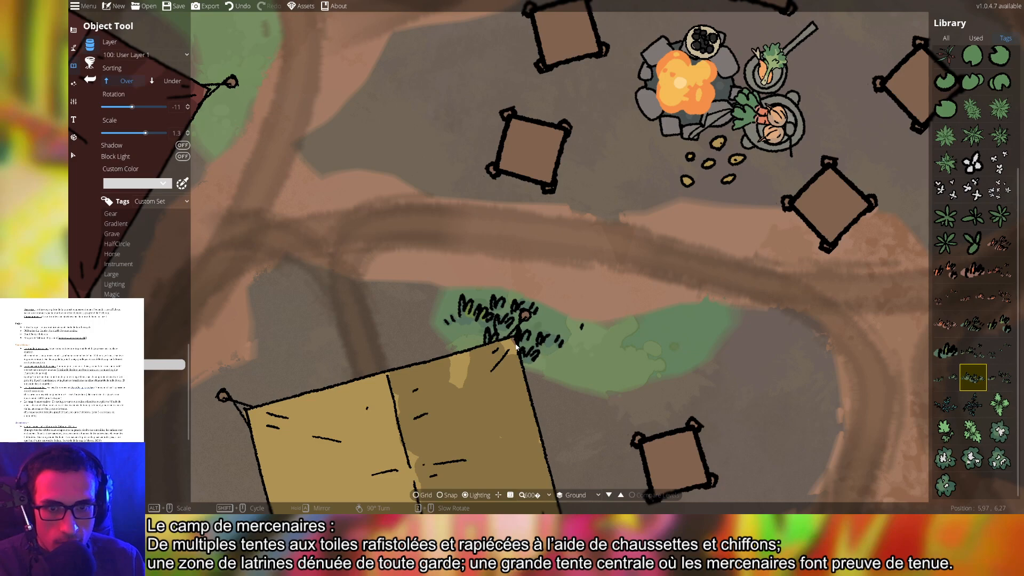
scroll(570, 323, "up", 1)
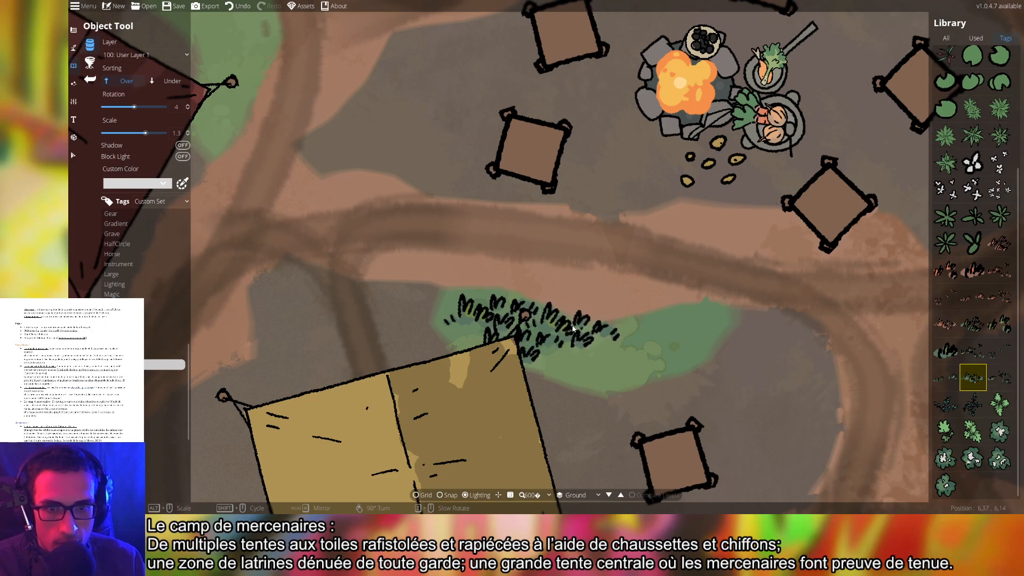
scroll(599, 351, "down", 1)
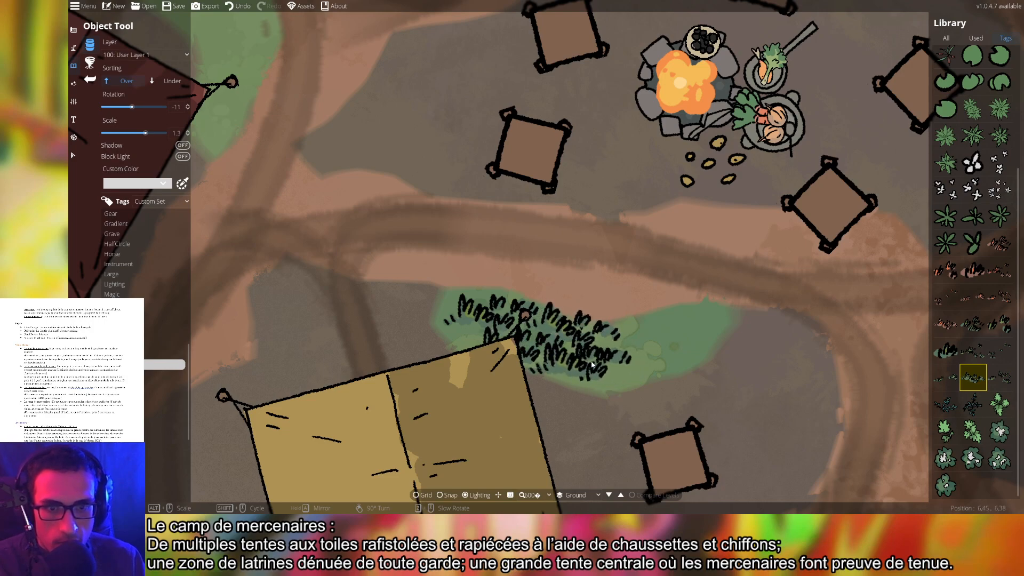
left_click(589, 361)
left_click(701, 325)
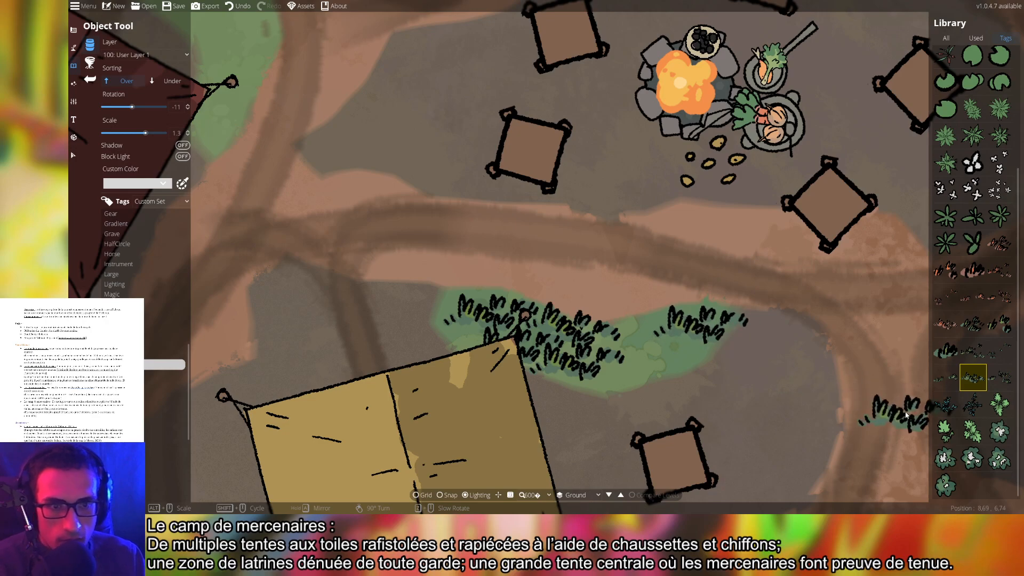
left_click_drag(847, 393, 802, 236)
scroll(720, 359, "down", 5)
Stamp grass tufts along the green patch above the red tent's corner
left_click_drag(852, 266, 565, 238)
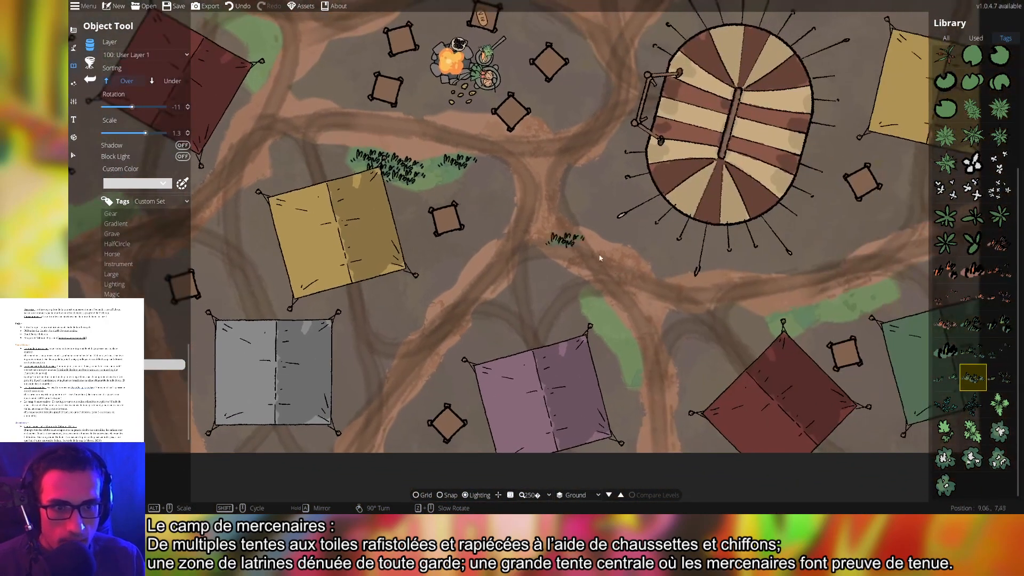
scroll(680, 304, "up", 2)
left_click_drag(760, 323, 354, 291)
scroll(493, 296, "up", 3)
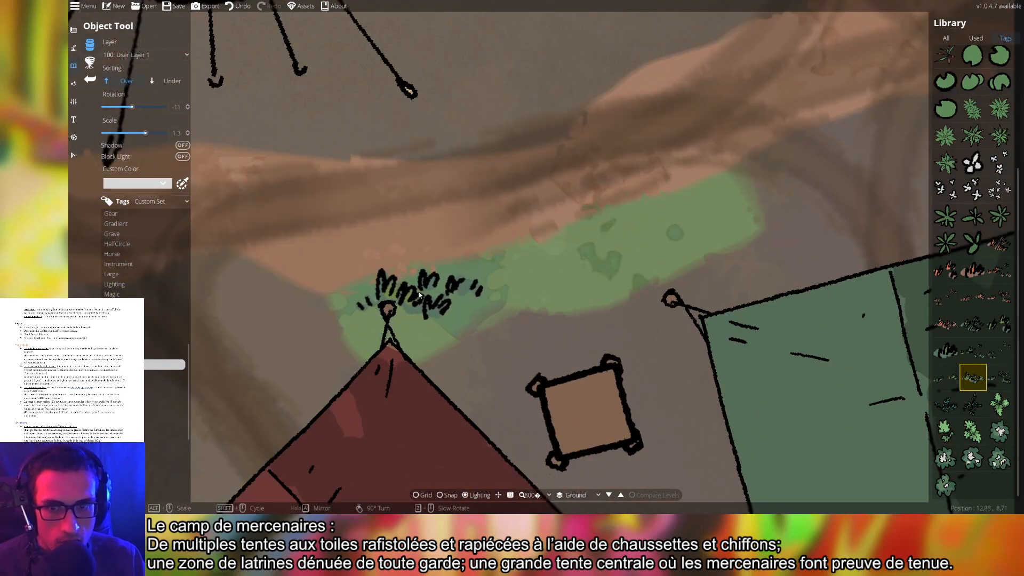
left_click(416, 299)
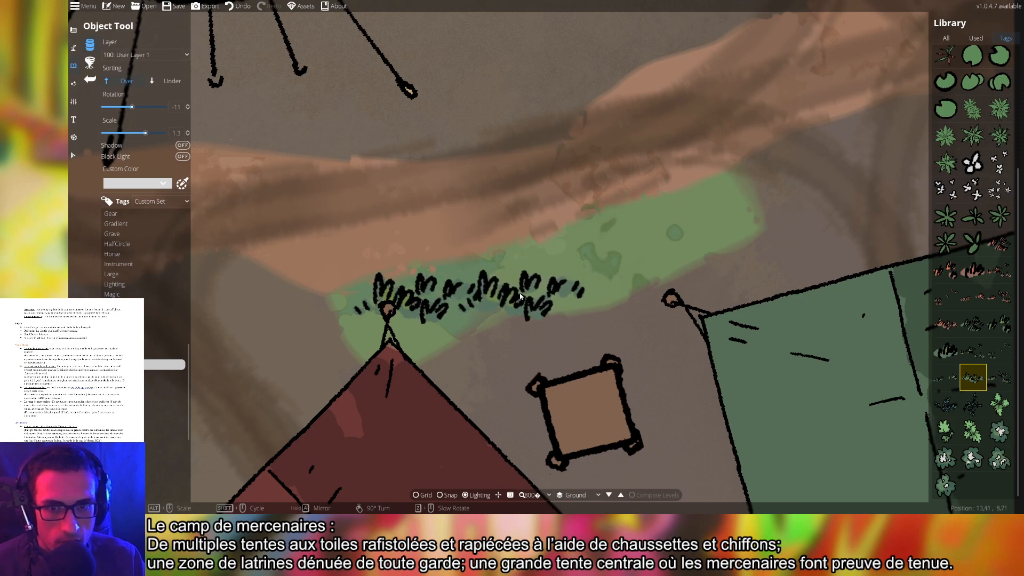
left_click(526, 300)
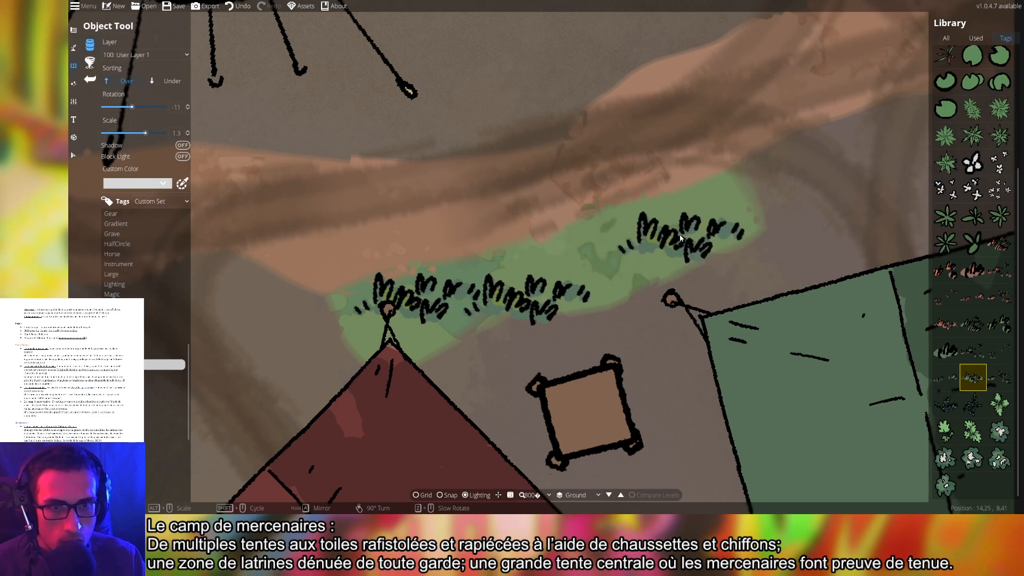
scroll(658, 248, "up", 1)
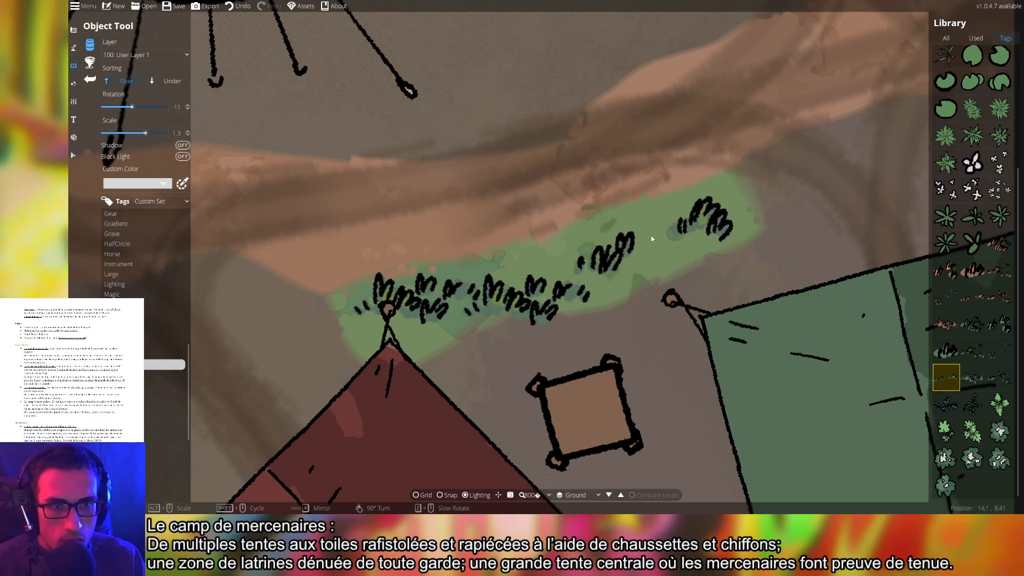
scroll(652, 238, "up", 1)
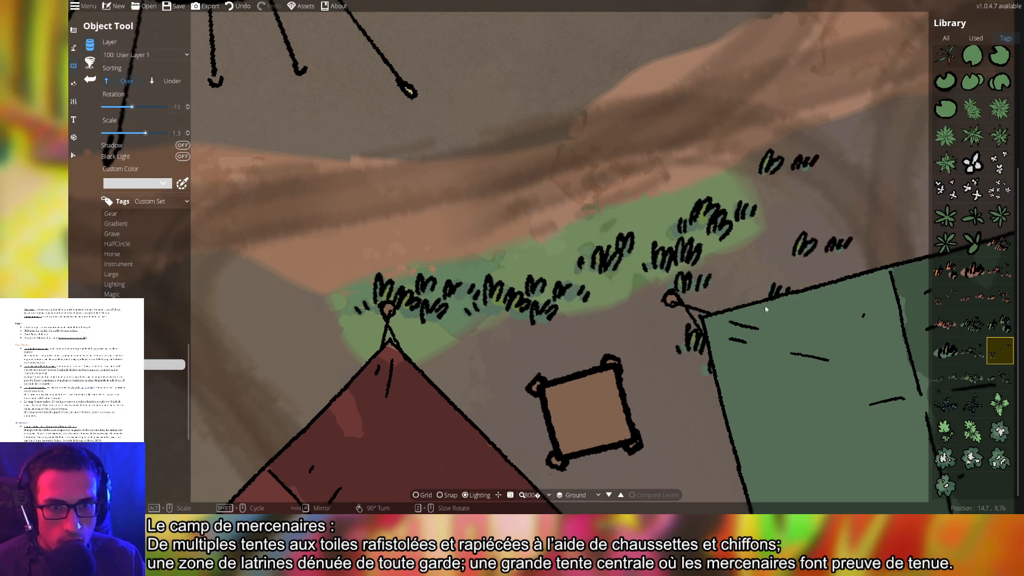
Add a grass clump on the green strip by the purple tent, then move toward the grey tent
left_click_drag(613, 320, 949, 256)
left_click_drag(533, 256, 944, 238)
scroll(638, 262, "up", 1)
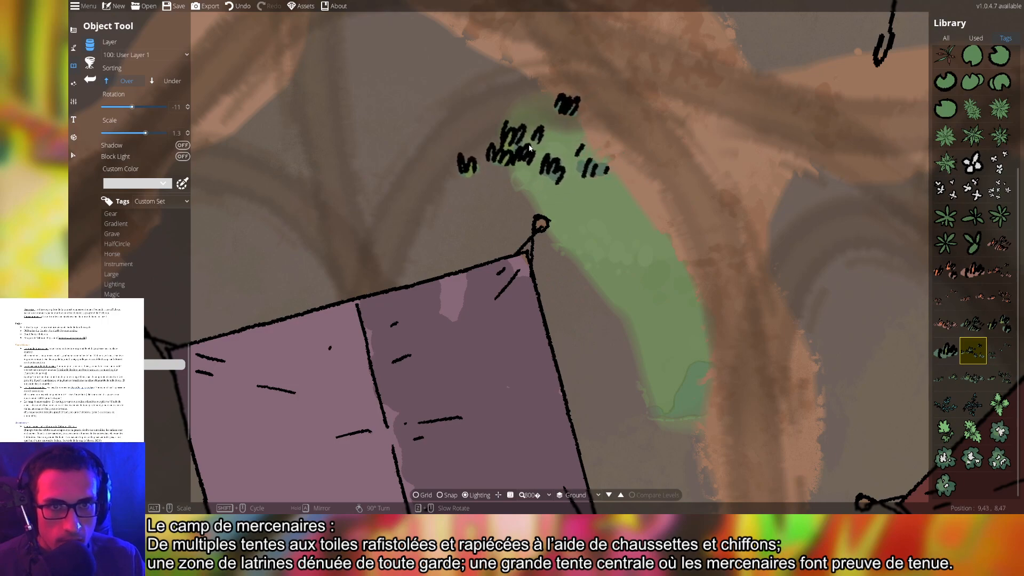
scroll(580, 220, "up", 1)
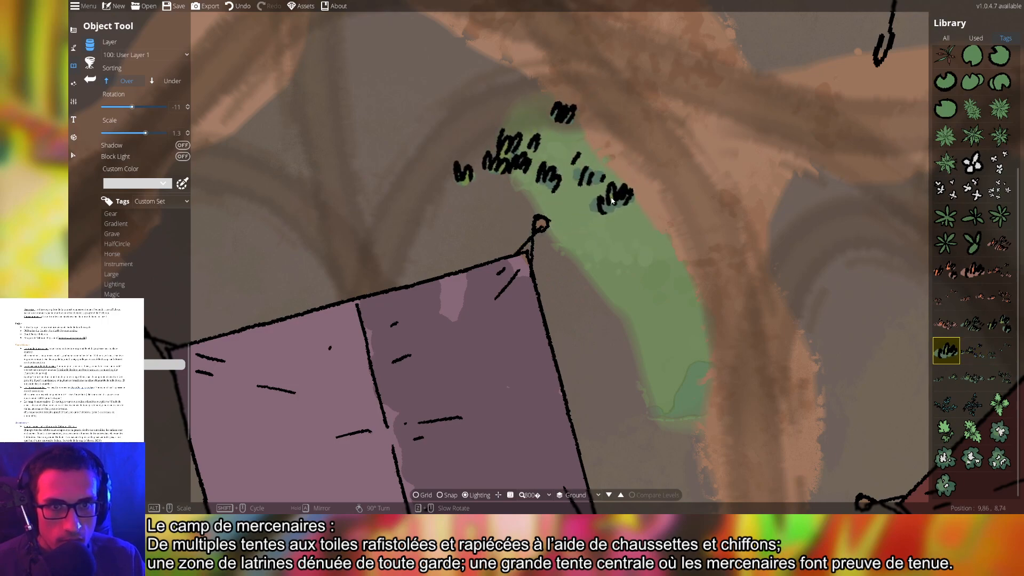
scroll(619, 249, "up", 1)
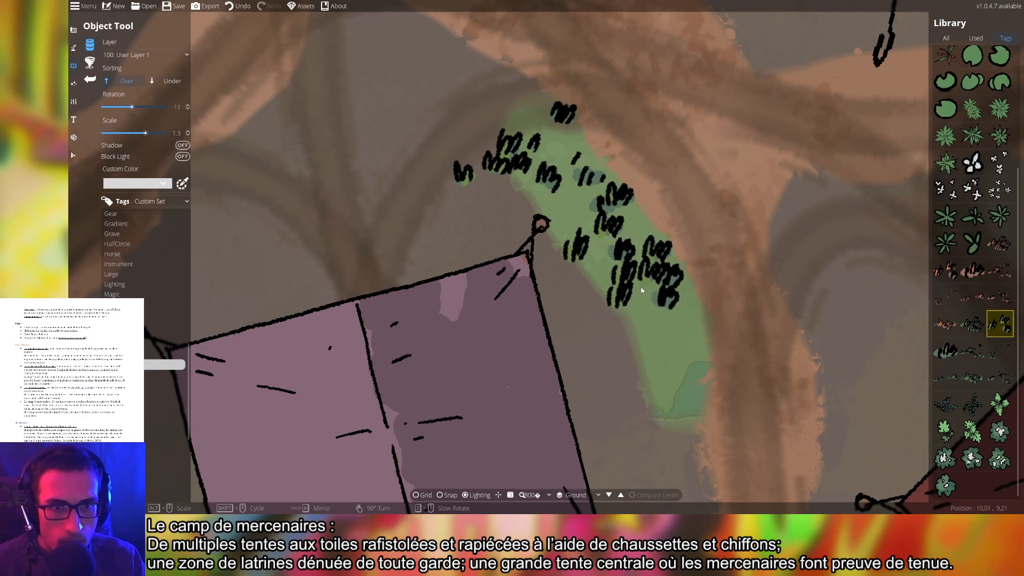
scroll(642, 289, "up", 1)
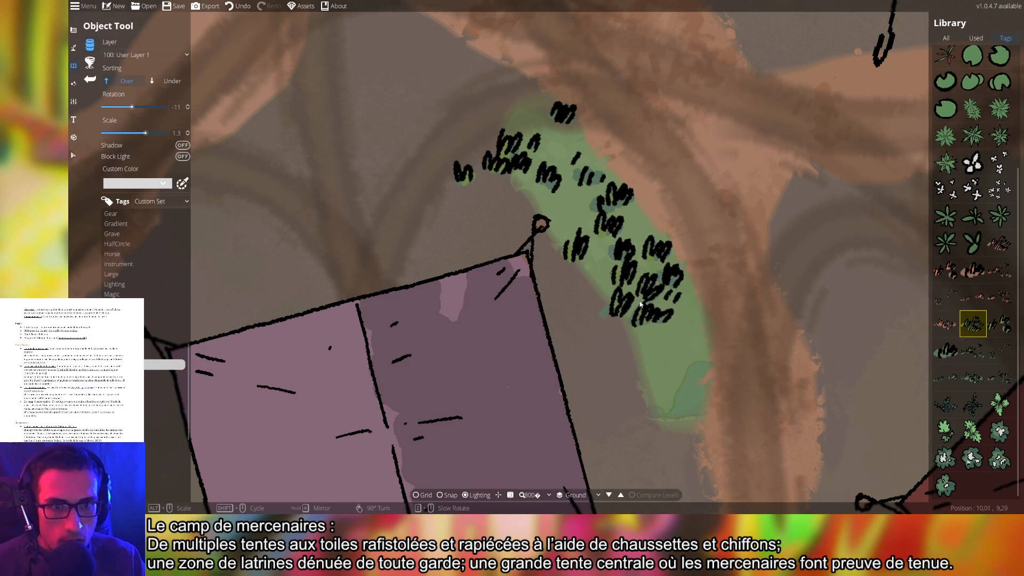
left_click(638, 300)
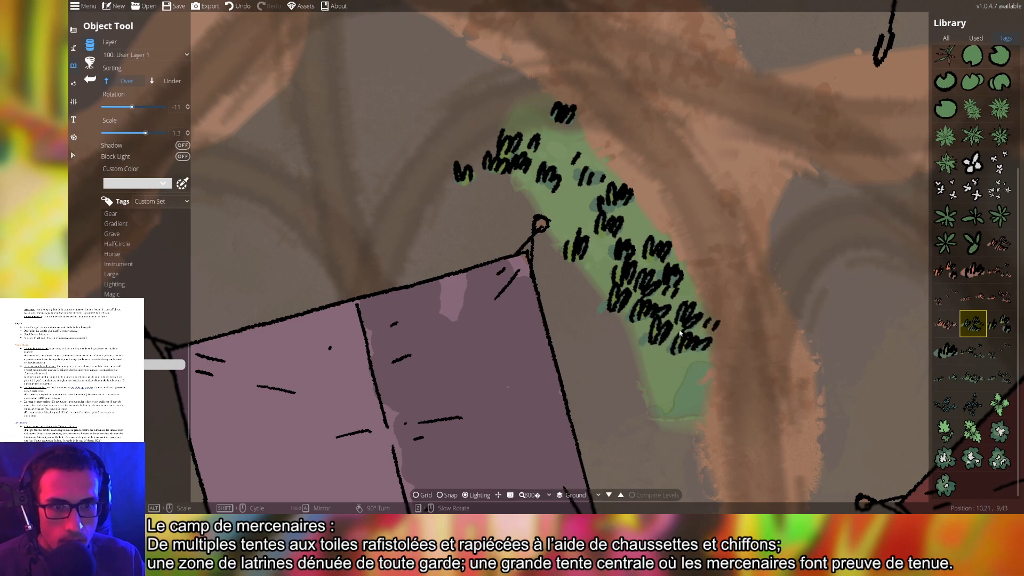
left_click_drag(475, 178, 801, 272)
left_click_drag(515, 231, 852, 274)
left_click_drag(583, 295, 716, 153)
scroll(675, 211, "down", 2)
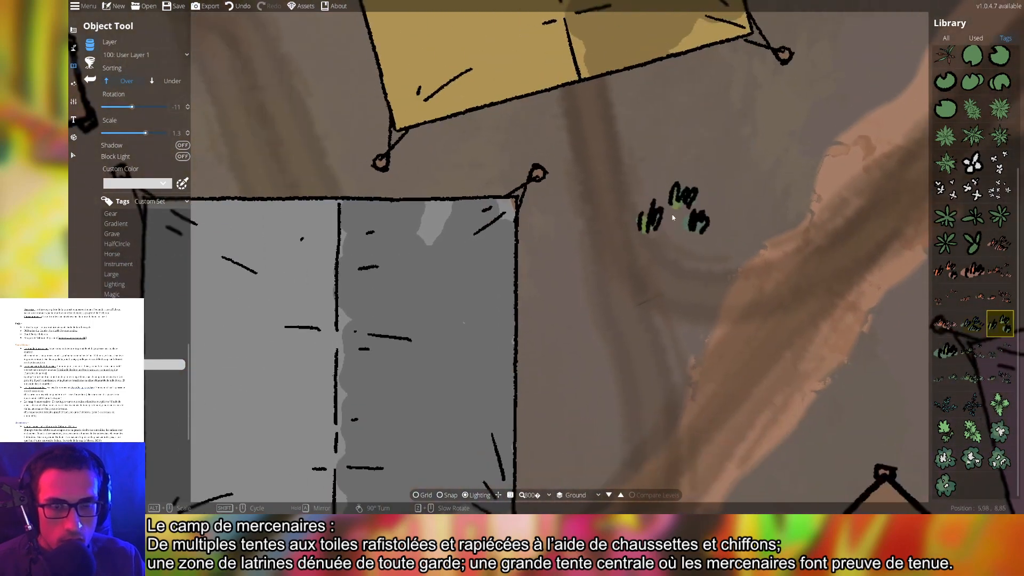
scroll(676, 227, "down", 5)
Pan to the green patch and stamp several dark grass tufts across it
left_click_drag(755, 219, 441, 208)
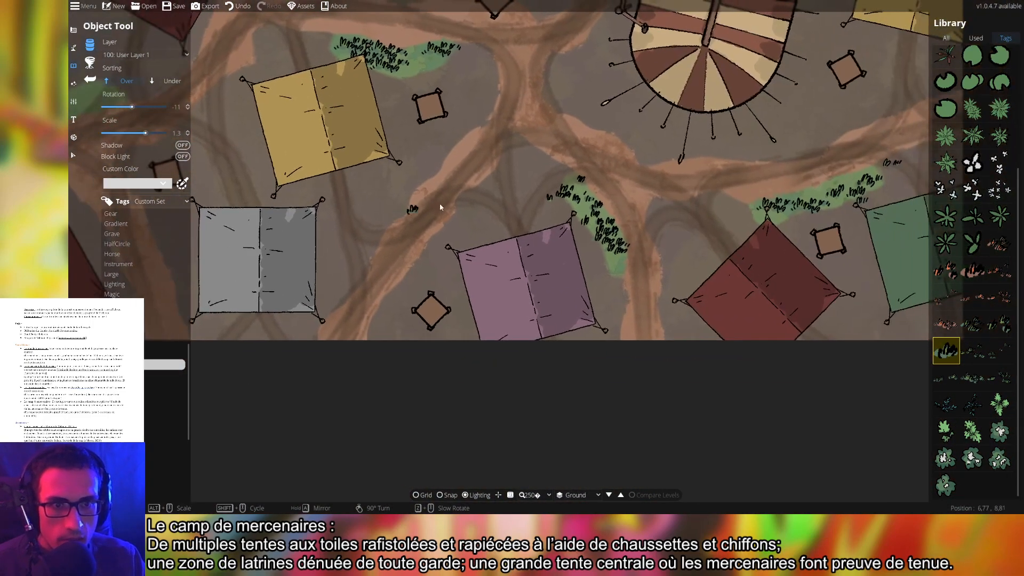
mouse_move(698, 165)
left_mouse_down()
mouse_move(542, 243)
mouse_move(576, 361)
left_mouse_up()
mouse_move(472, 205)
left_mouse_down()
mouse_move(592, 290)
mouse_move(821, 201)
left_mouse_up()
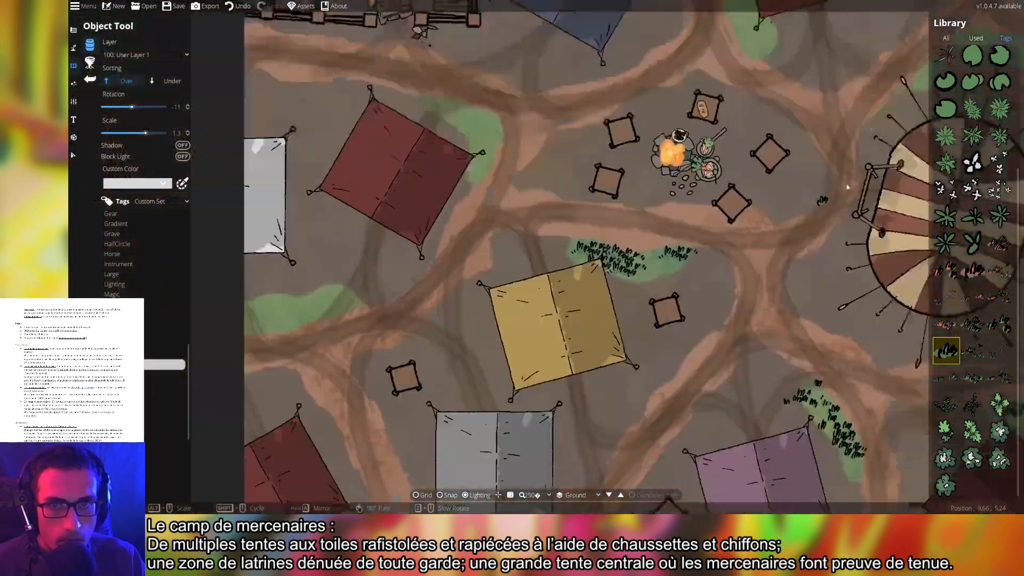
mouse_move(365, 336)
left_mouse_down()
mouse_move(679, 194)
mouse_move(670, 199)
left_mouse_up()
scroll(596, 181, "up", 5)
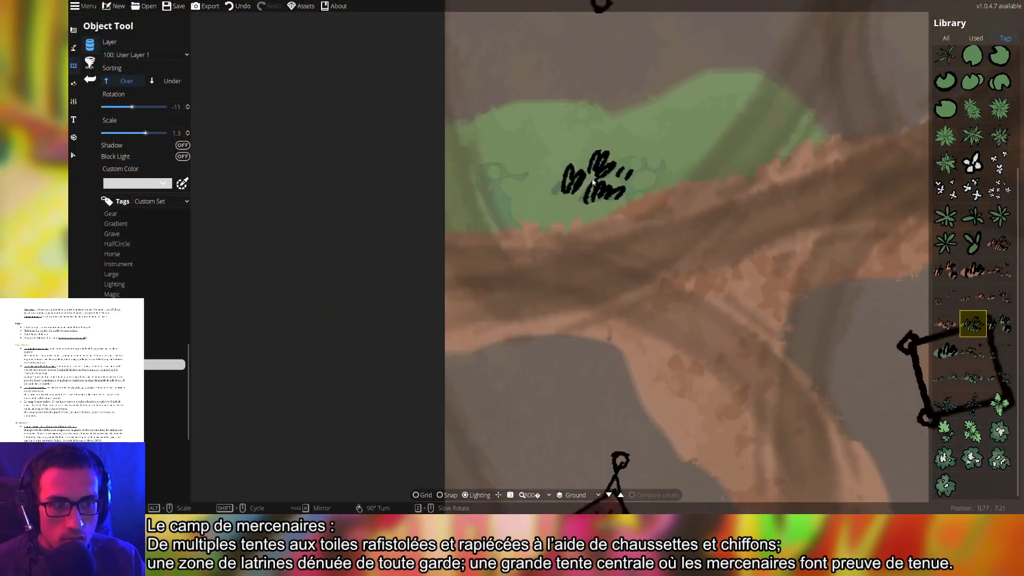
left_click(973, 378)
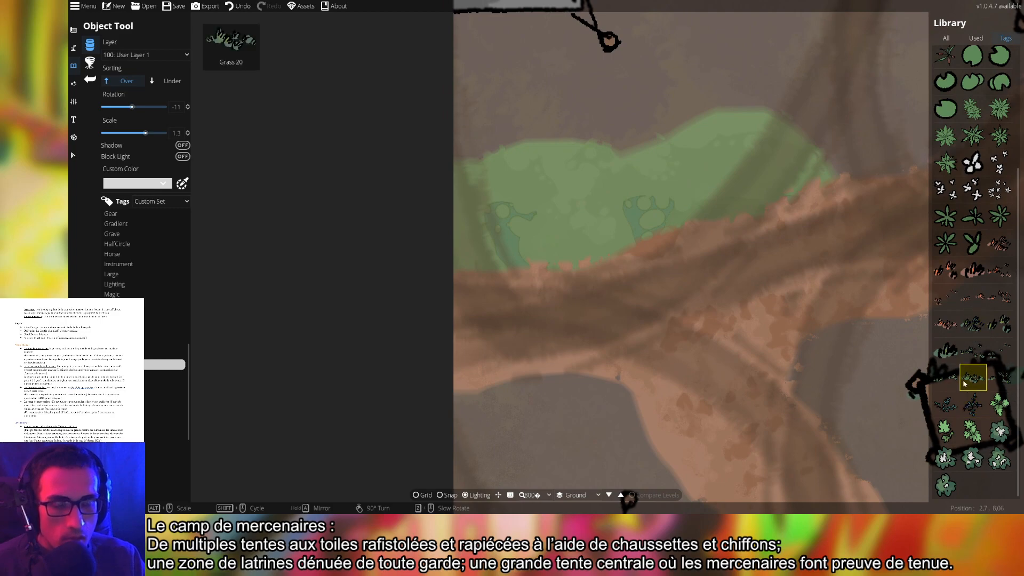
left_click(497, 244)
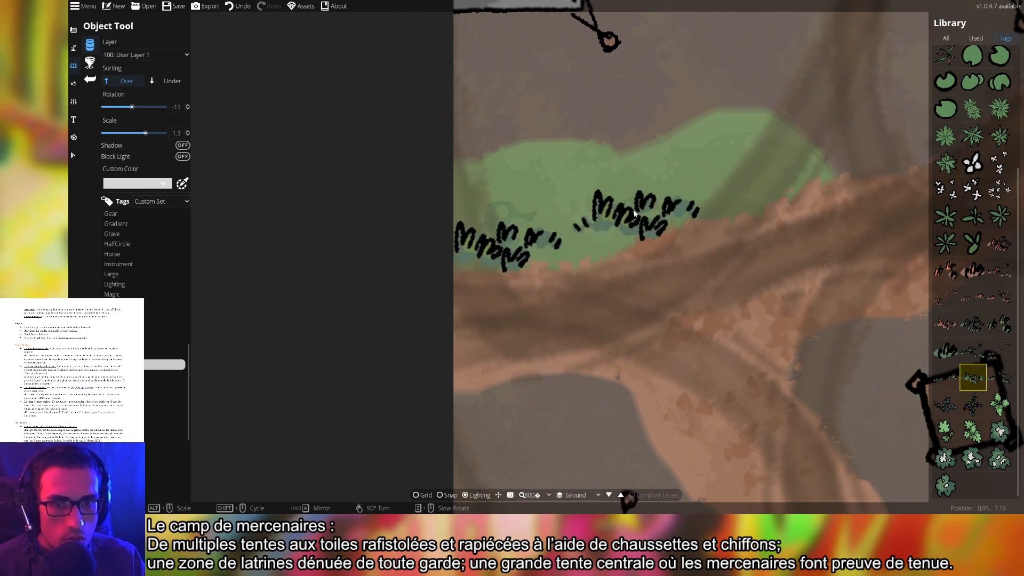
left_click(555, 207)
left_click(946, 377)
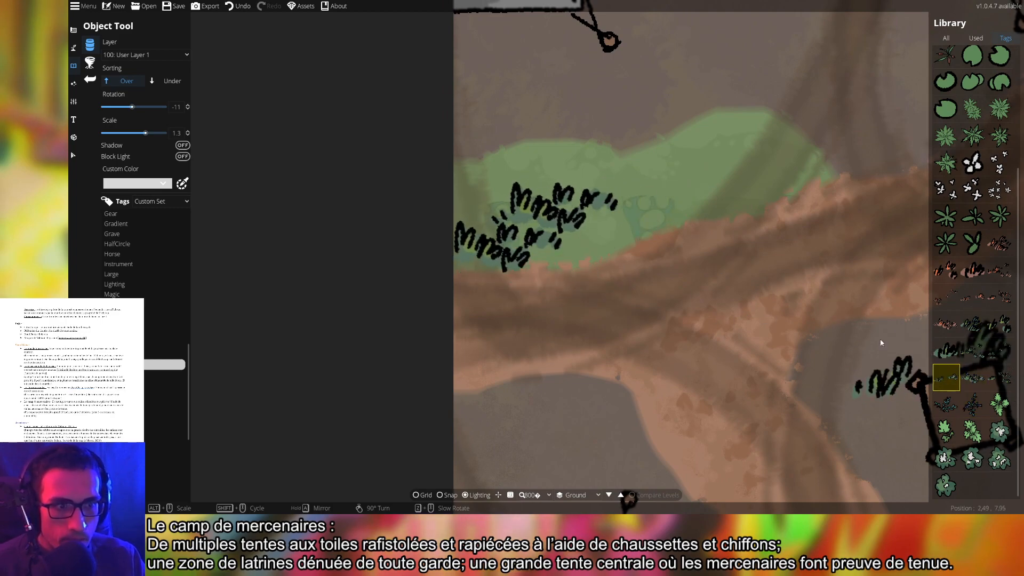
left_click(650, 215)
left_click(973, 351)
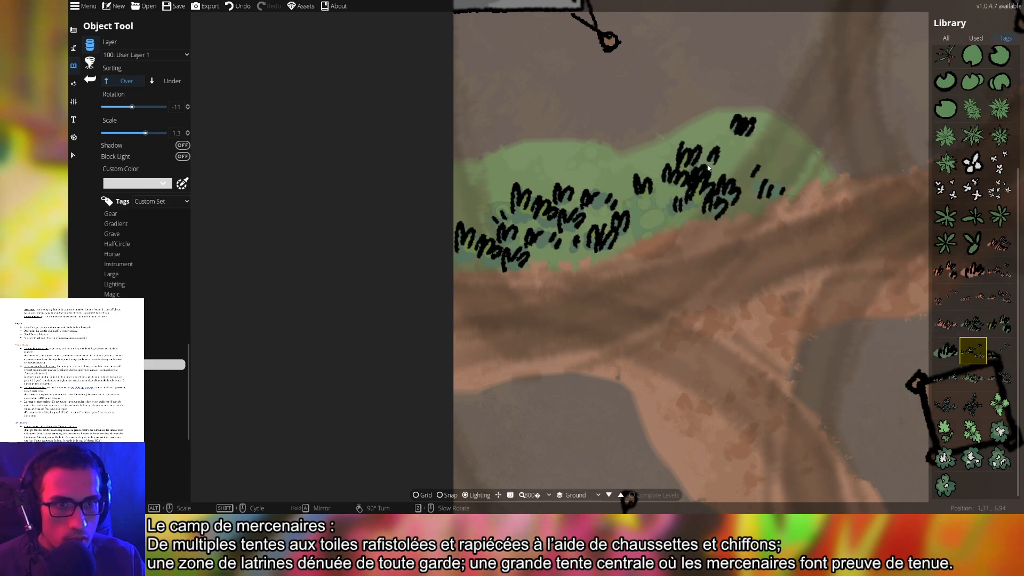
left_click(734, 162)
Move to the patch by the red tent and stamp more grass tufts there
left_click_drag(892, 169, 665, 251)
scroll(662, 249, "down", 4)
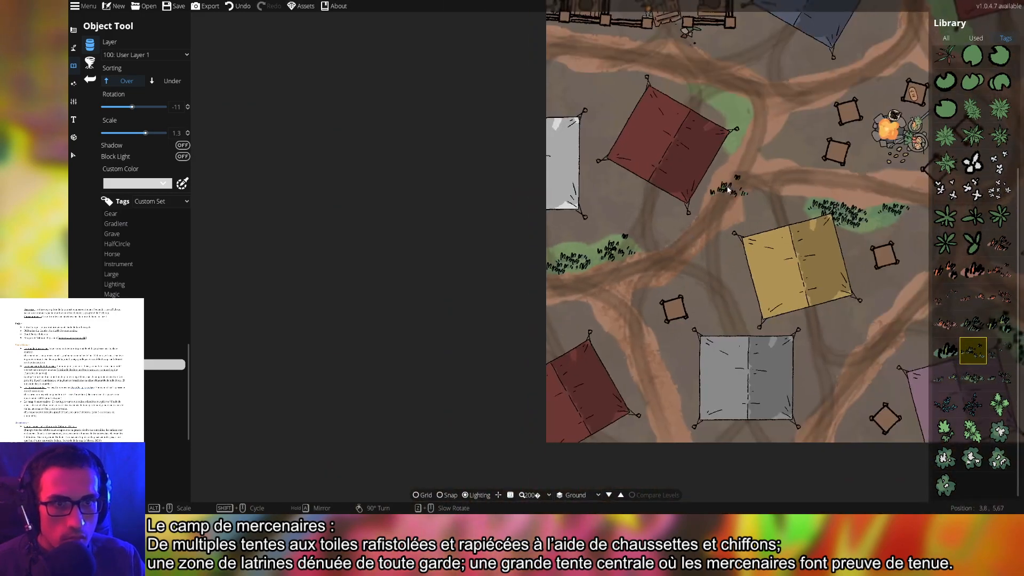
left_click_drag(733, 113, 661, 247)
scroll(654, 248, "up", 3)
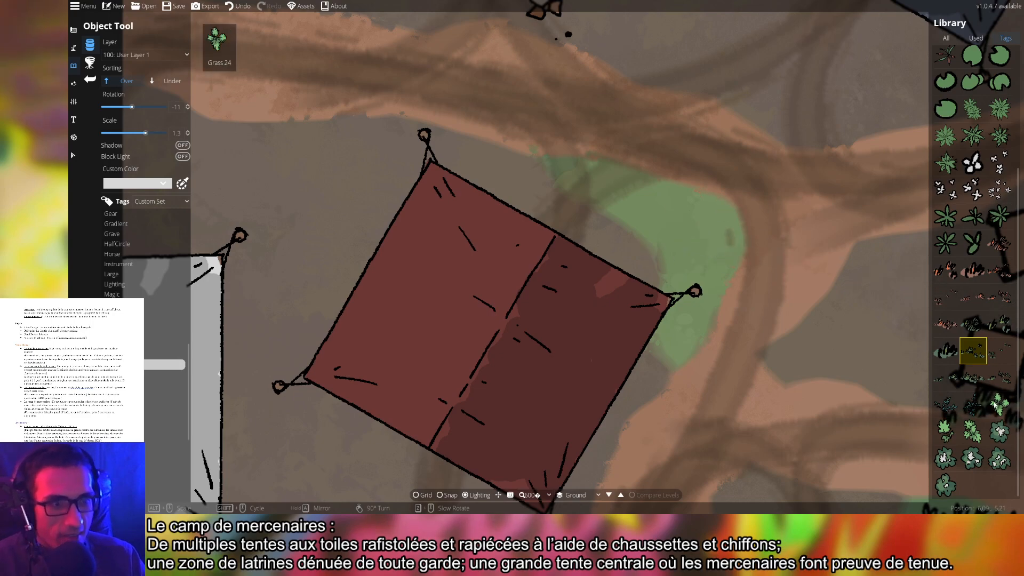
left_click(973, 377)
left_click(690, 213)
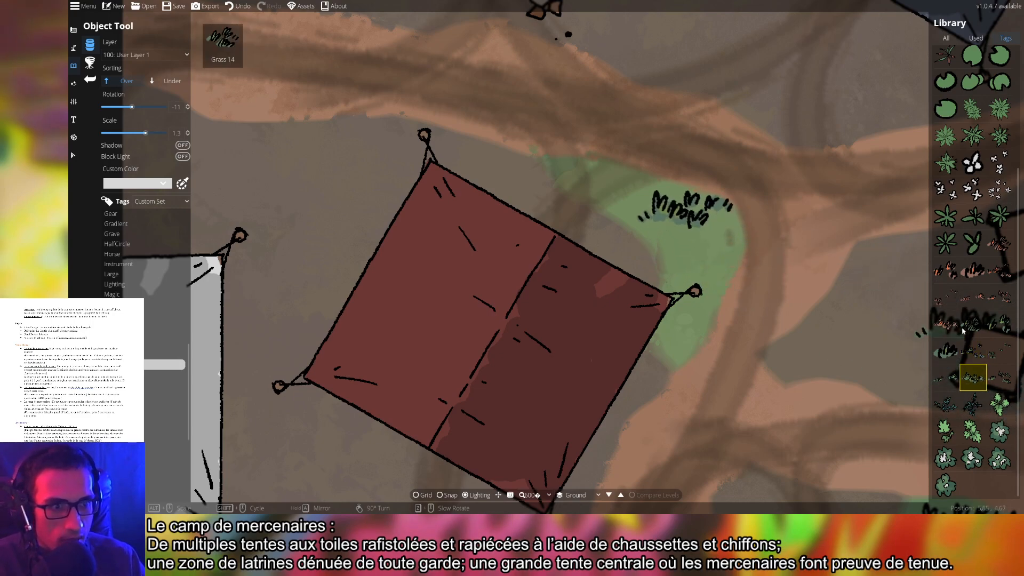
left_click(1000, 377)
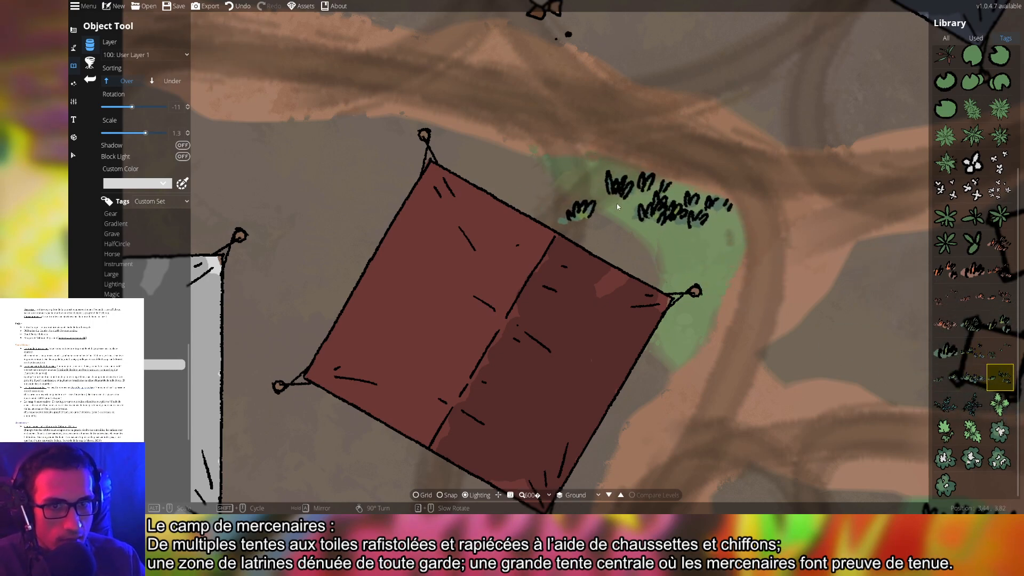
scroll(805, 200, "down", 5)
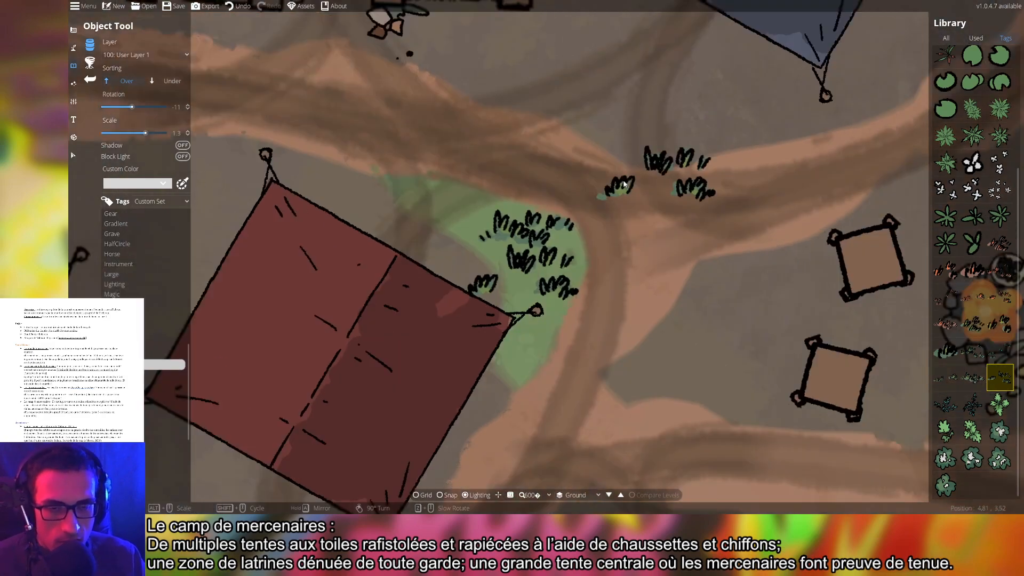
scroll(763, 160, "up", 3)
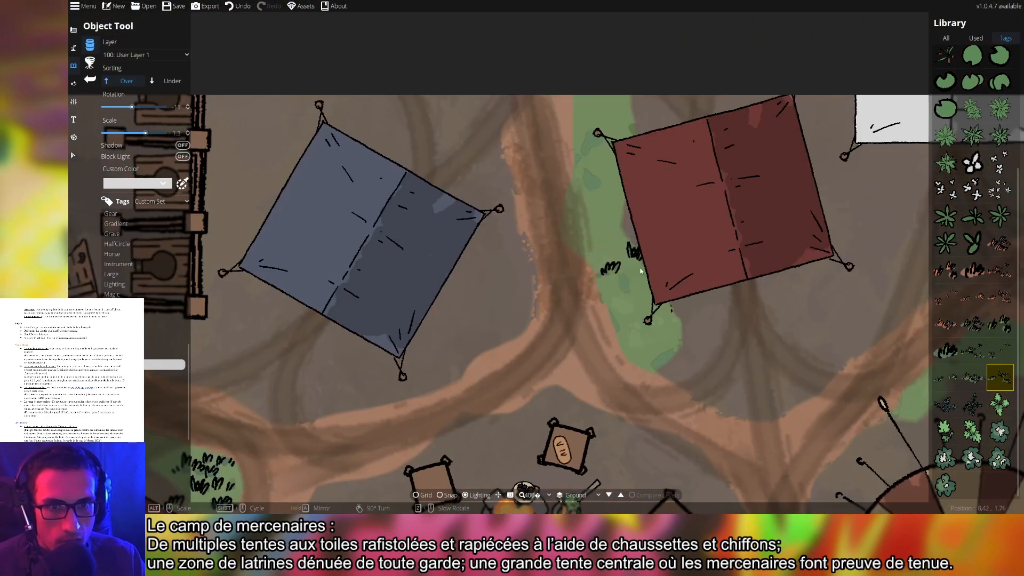
Choose a grass variant and place a tuft at the top of the green strip
left_click(965, 379)
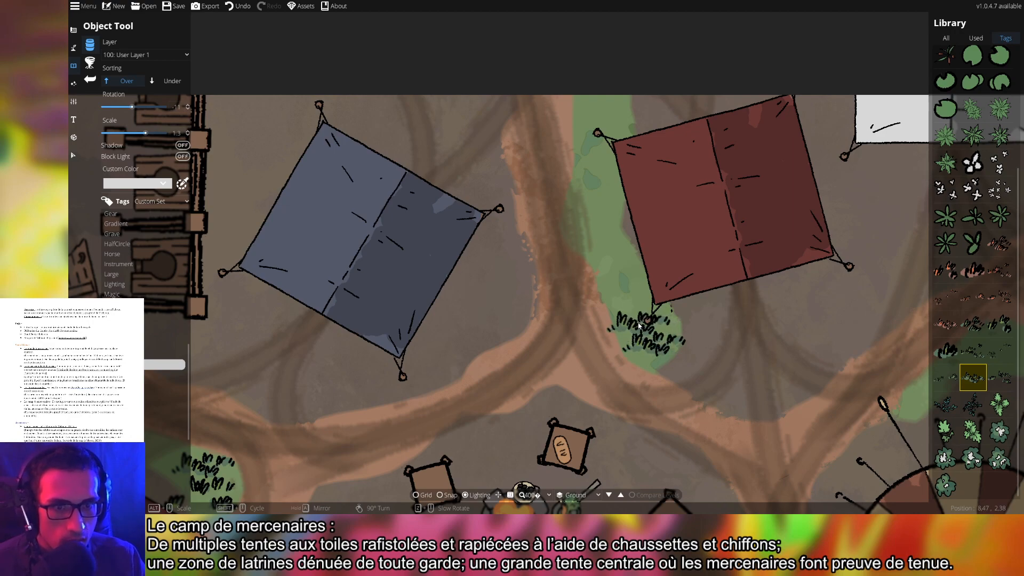
scroll(638, 326, "up", 4)
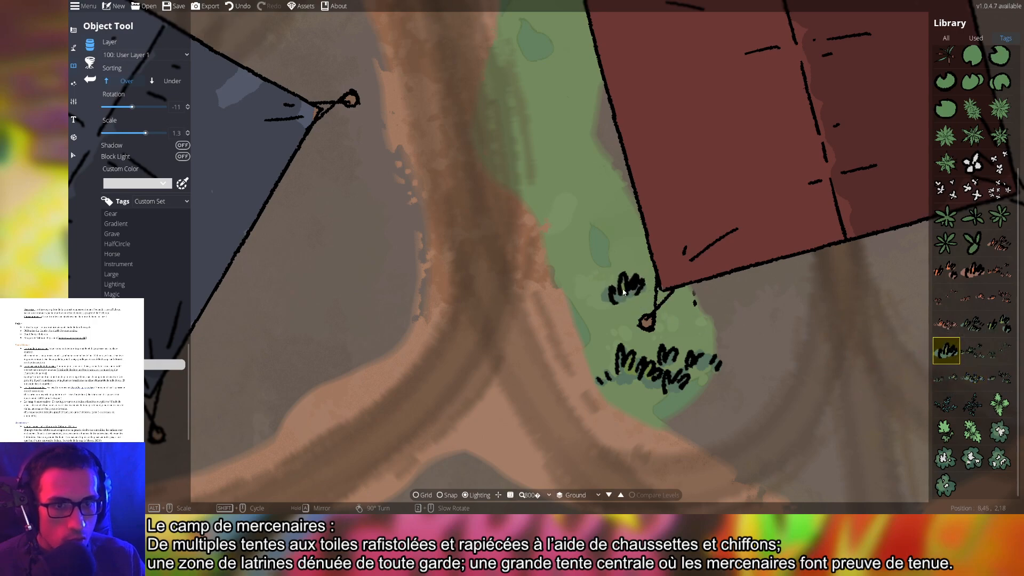
left_click(973, 324)
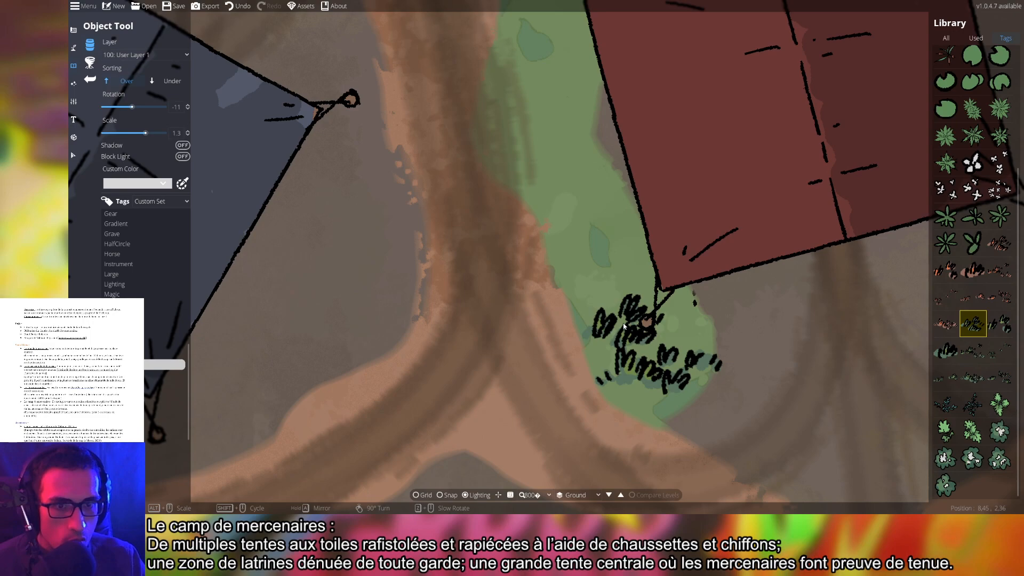
left_click(1000, 323)
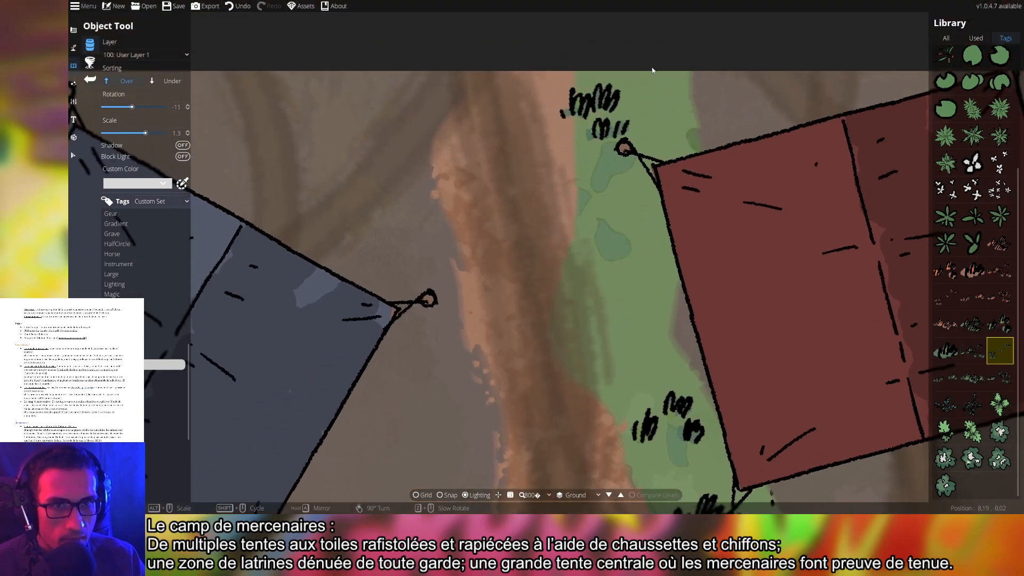
left_click(686, 53)
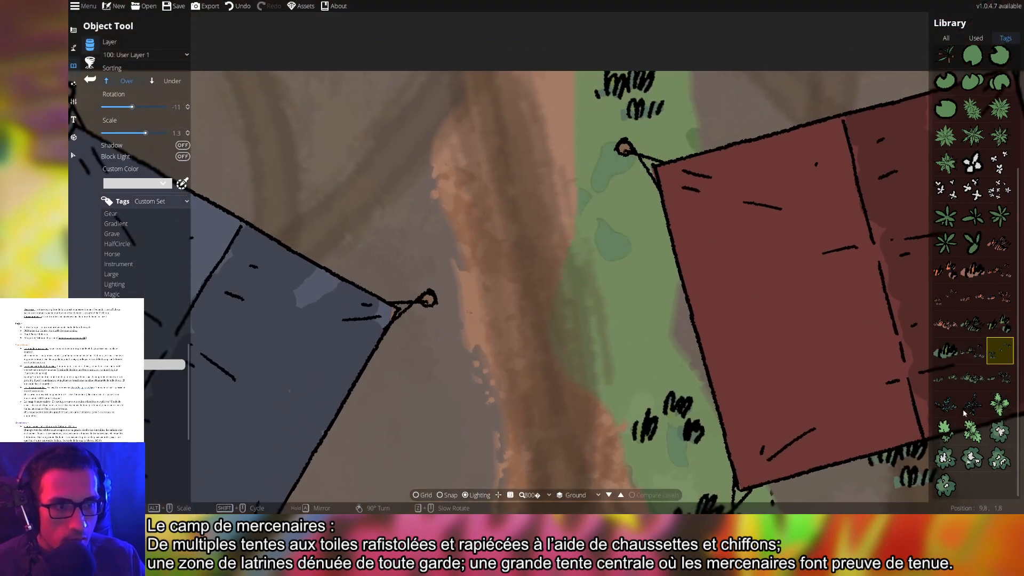
Cycle through several grass variants and settle on a denser tuft
left_click(974, 377)
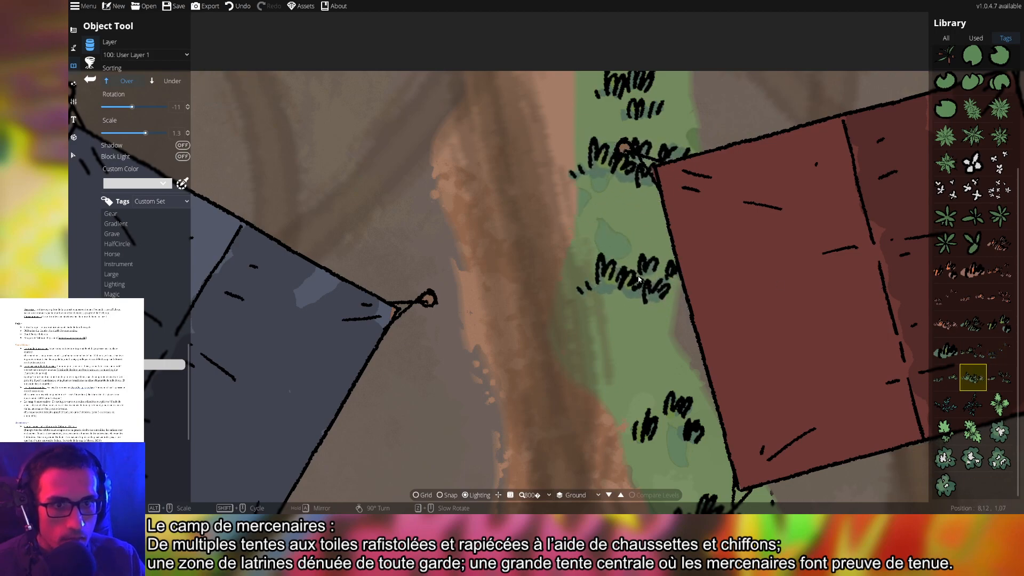
left_click(1000, 351)
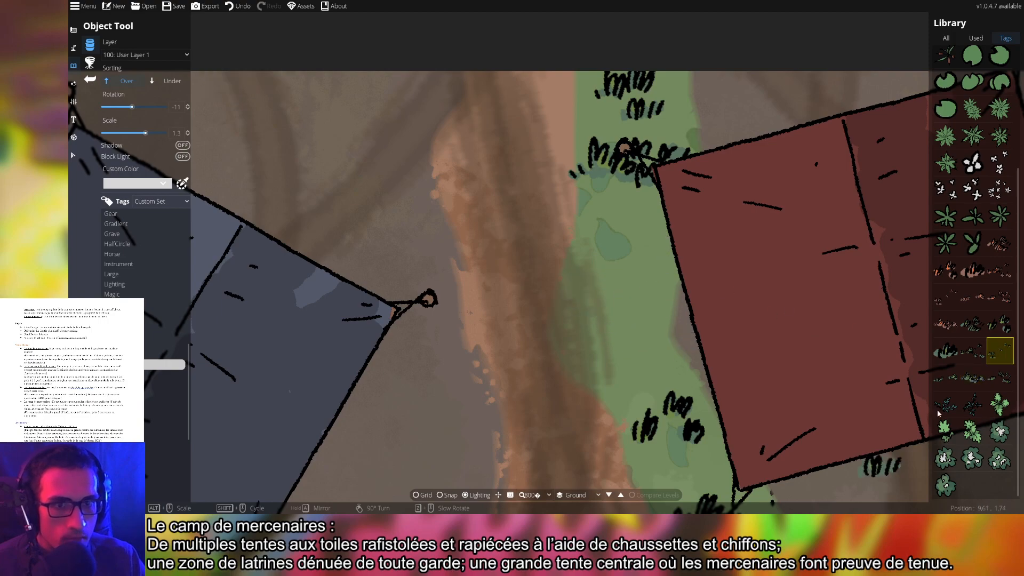
left_click(1000, 377)
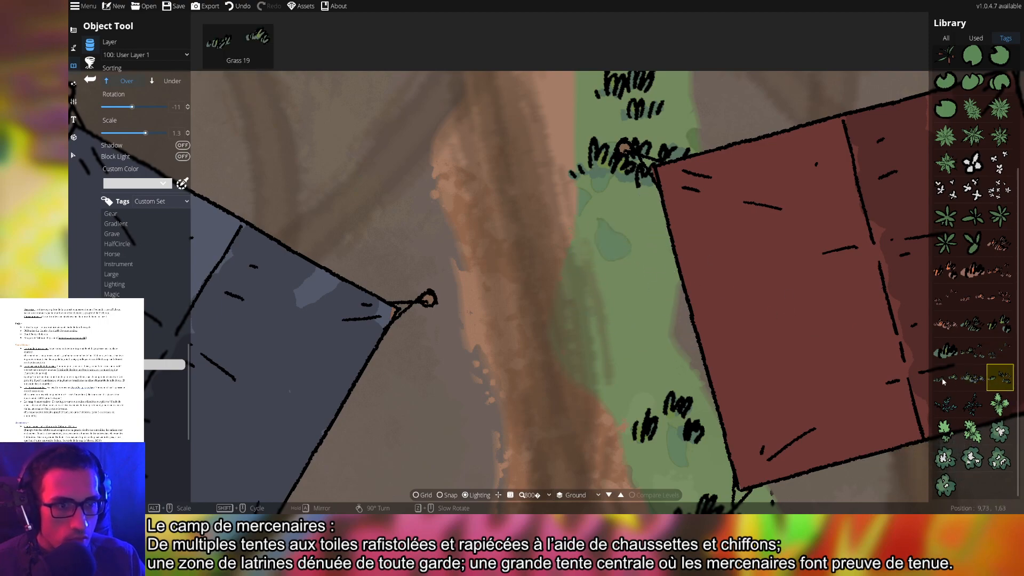
left_click(947, 353)
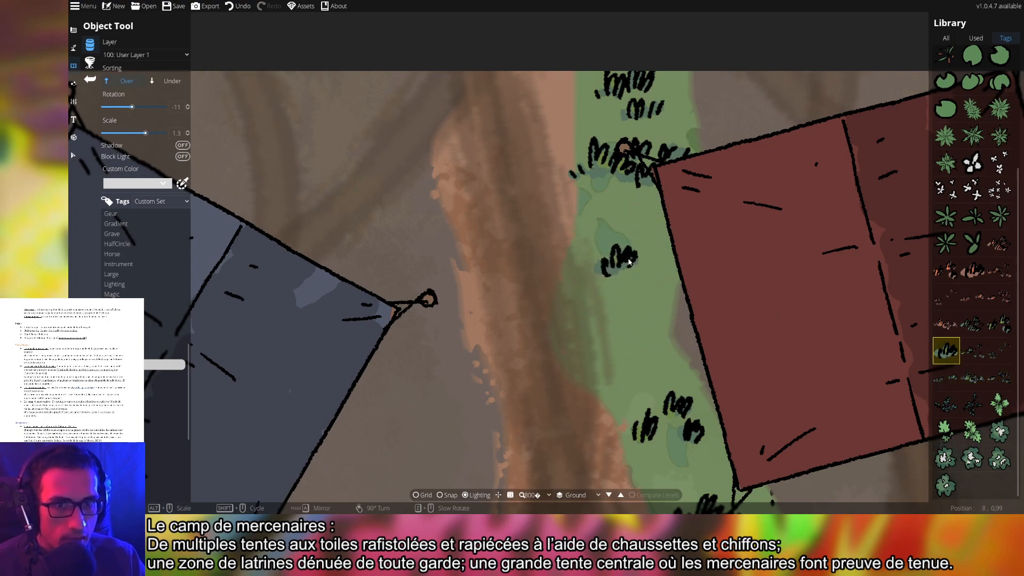
left_click(1000, 329)
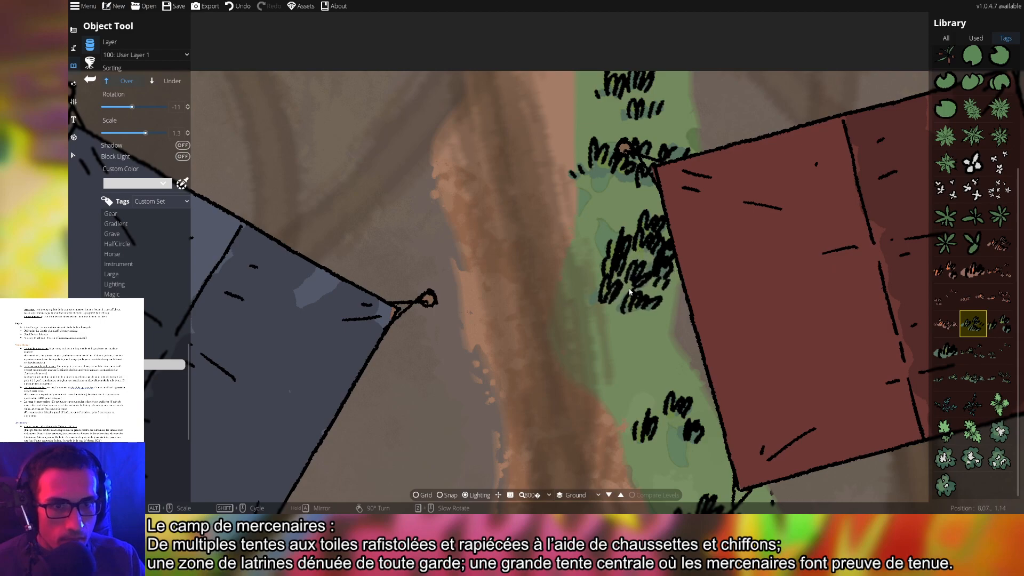
scroll(592, 270, "down", 6)
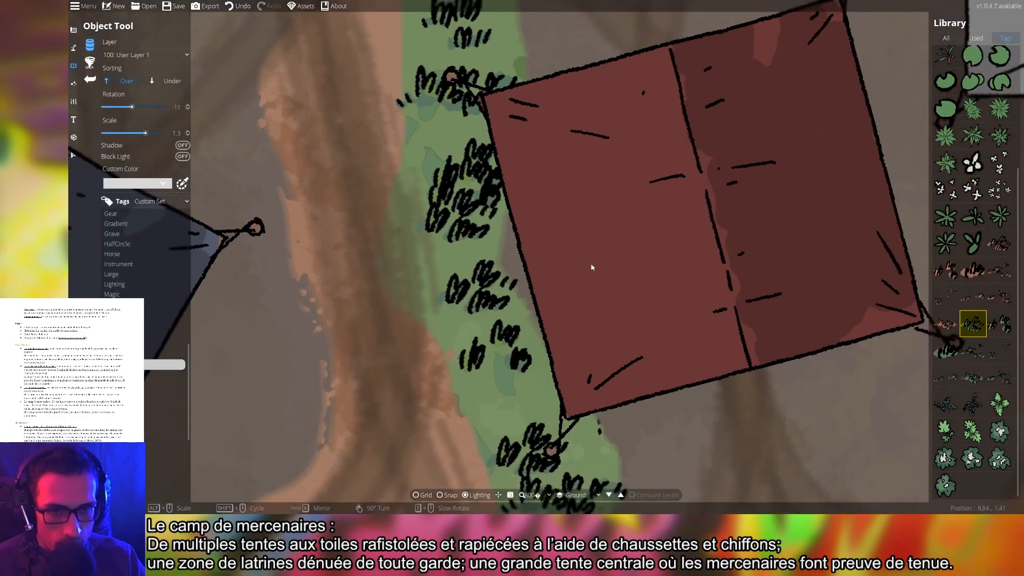
scroll(714, 381, "up", 5)
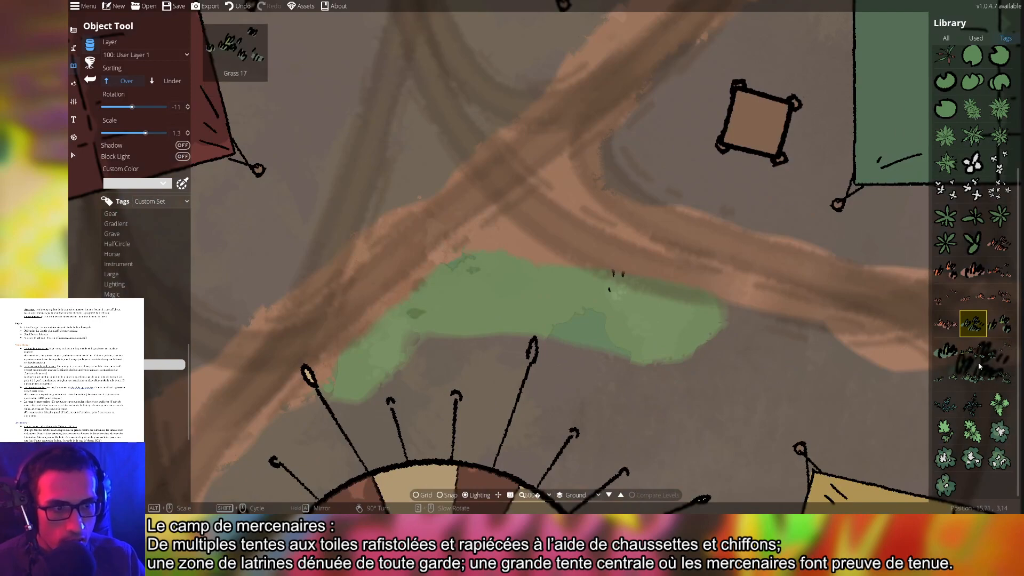
Stamp grass tufts across the curved green patch above the big striped tent
left_click(976, 357)
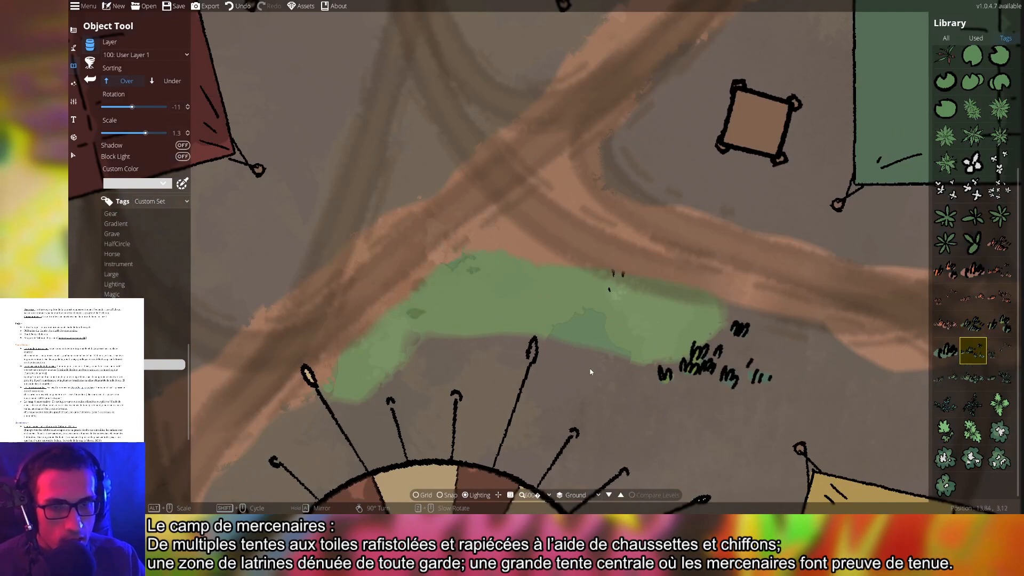
left_click(400, 363)
left_click(674, 330)
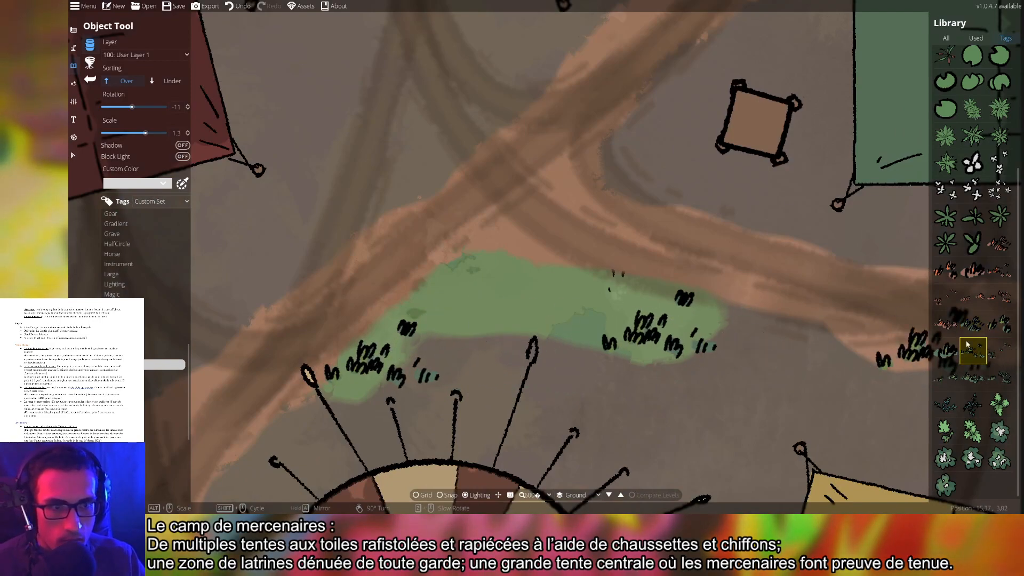
left_click(1000, 324)
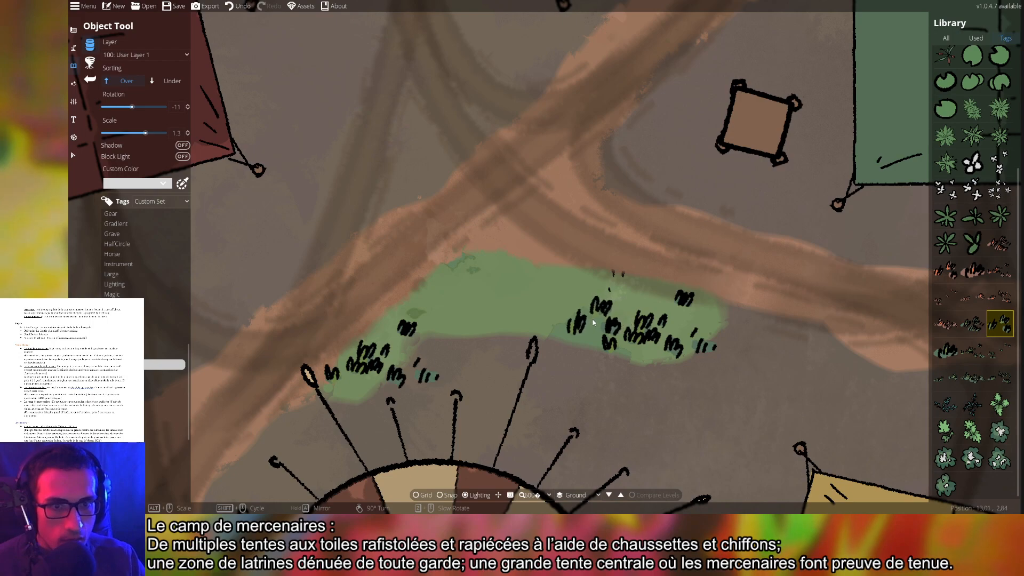
left_click(973, 324)
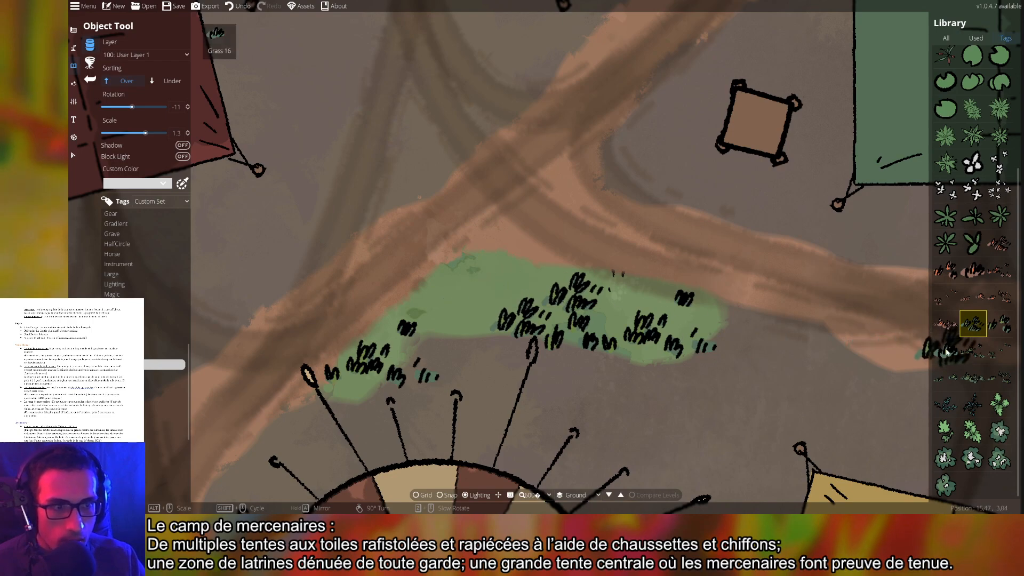
Zoom out over the whole camp, then zoom in on the top-left fenced garden pen
scroll(640, 423, "down", 5)
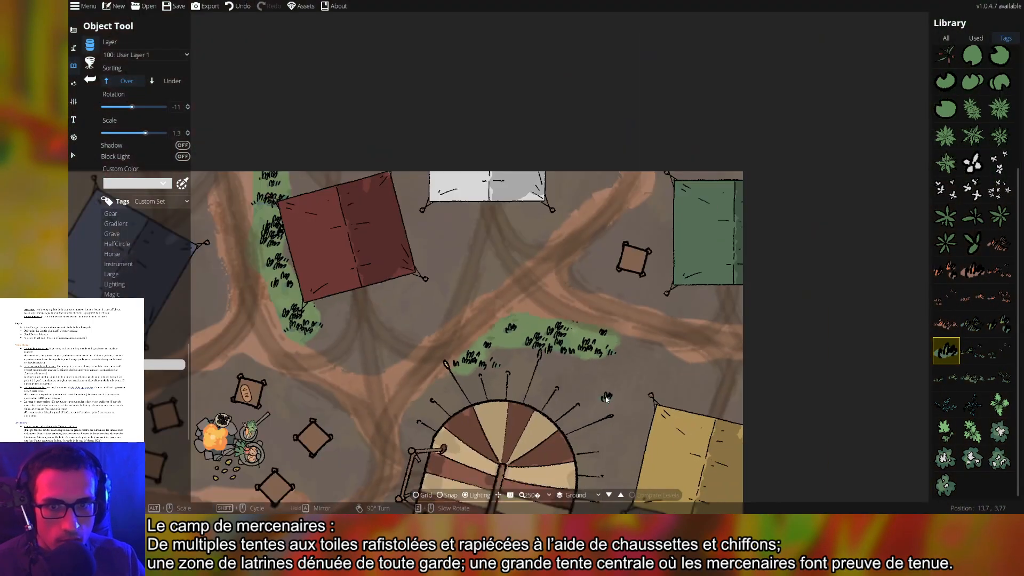
scroll(611, 390, "down", 4)
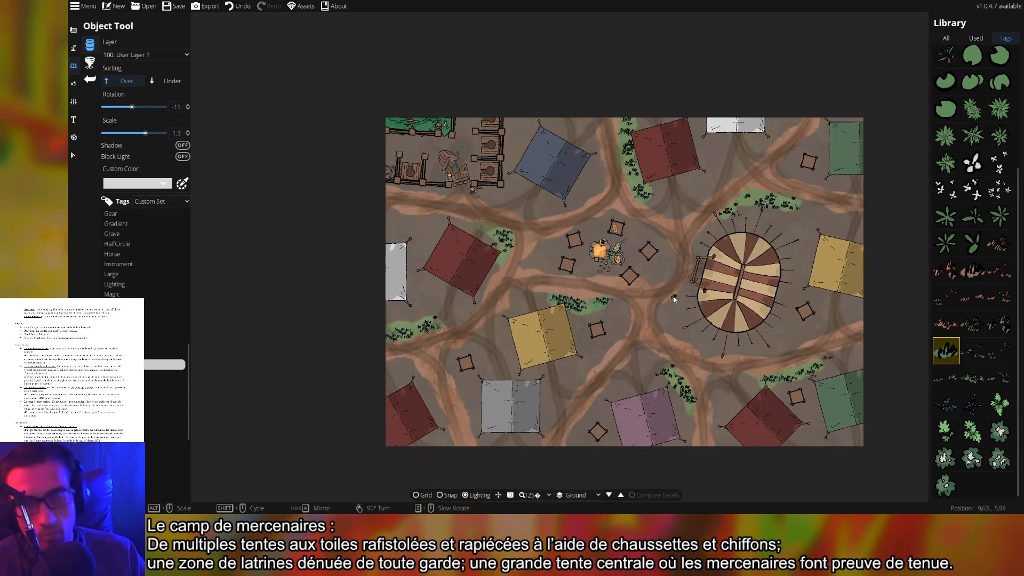
scroll(425, 122, "up", 7)
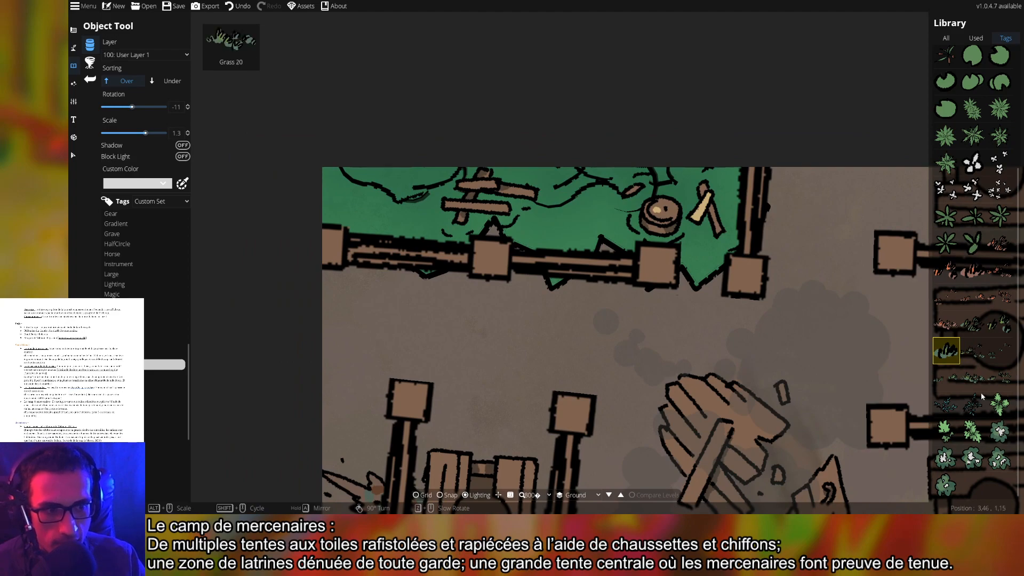
scroll(979, 346, "up", 3)
Stamp two cattail reed clumps along the outside of the pen's lower fence
left_click(948, 228)
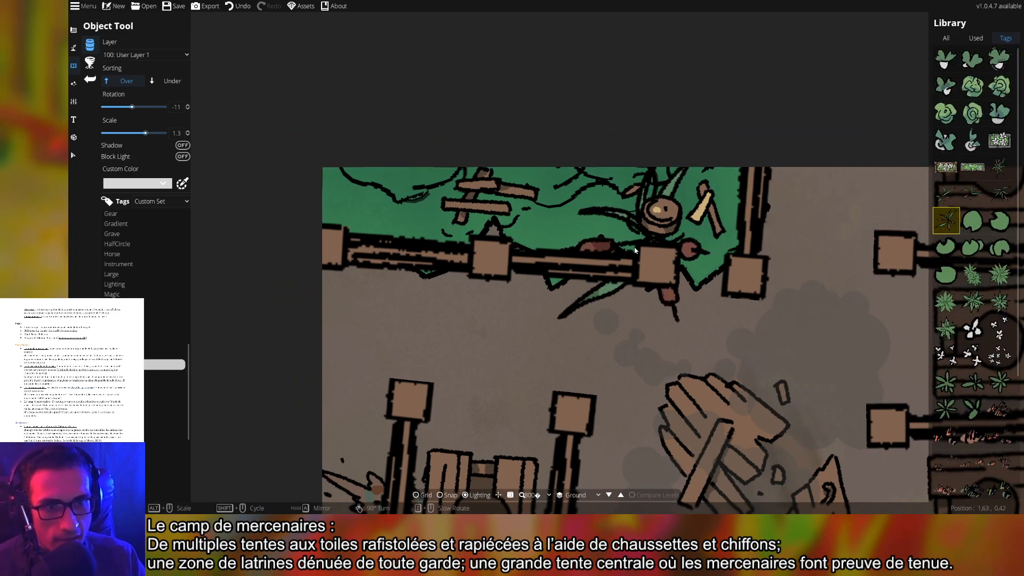
scroll(624, 336, "up", 3)
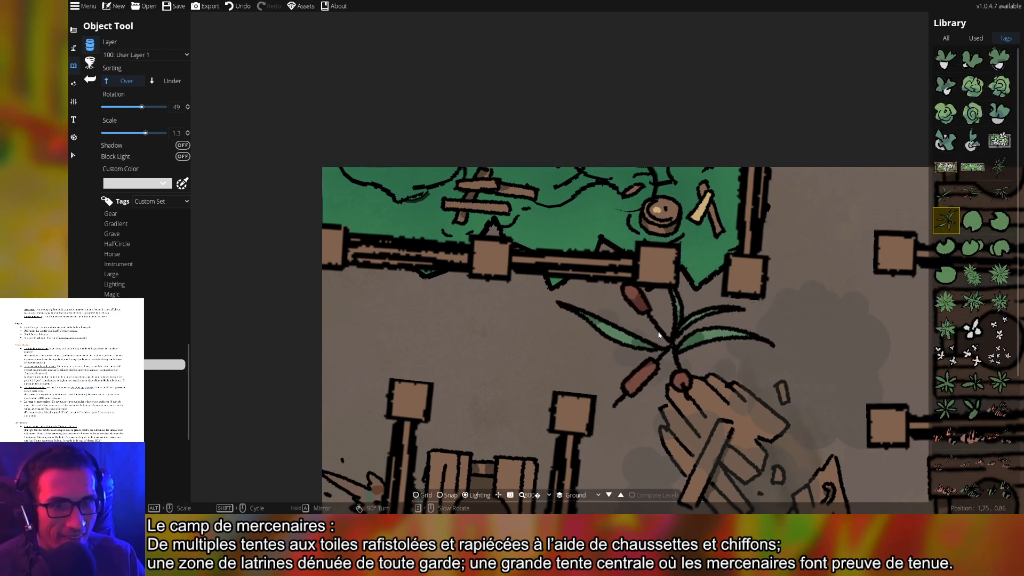
scroll(661, 320, "down", 6)
scroll(672, 315, "down", 6)
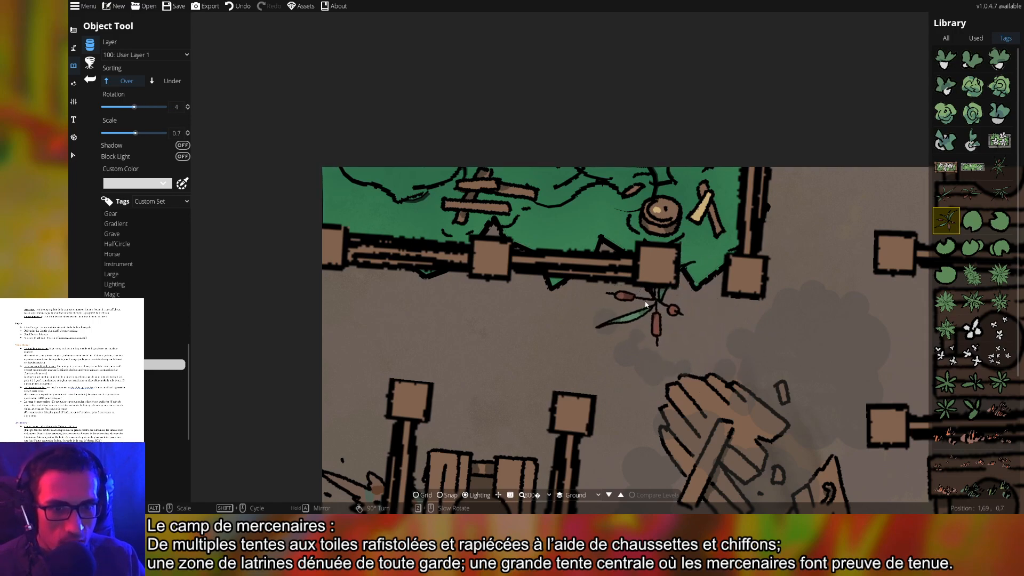
left_click(653, 304)
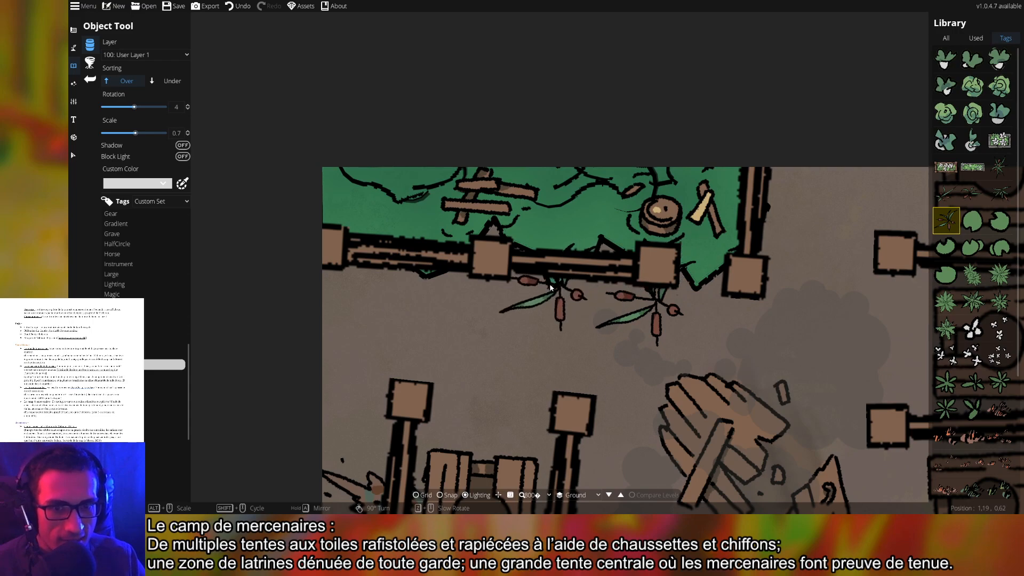
left_click(544, 288)
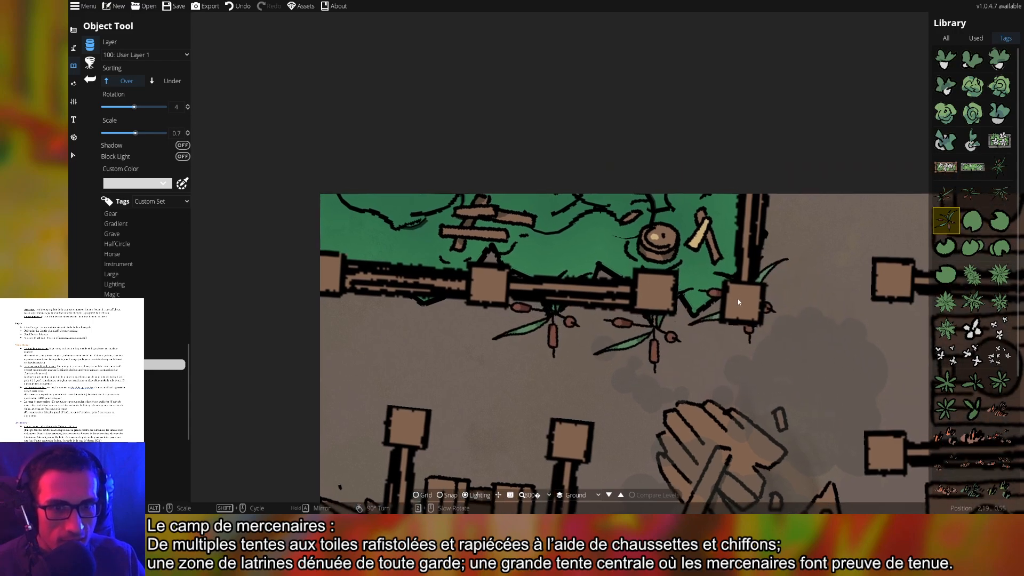
left_click(970, 198)
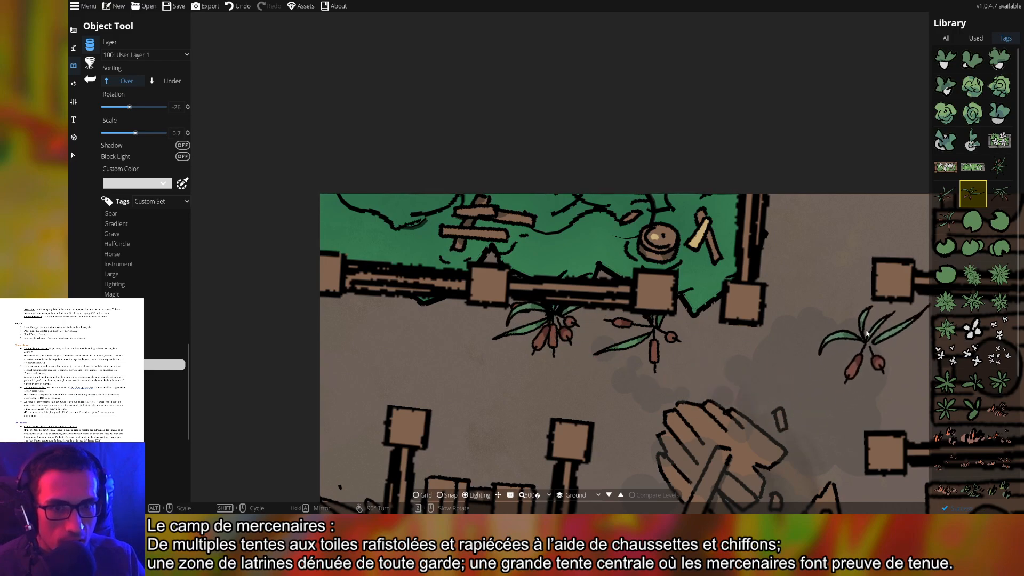
left_click_drag(814, 322, 784, 355)
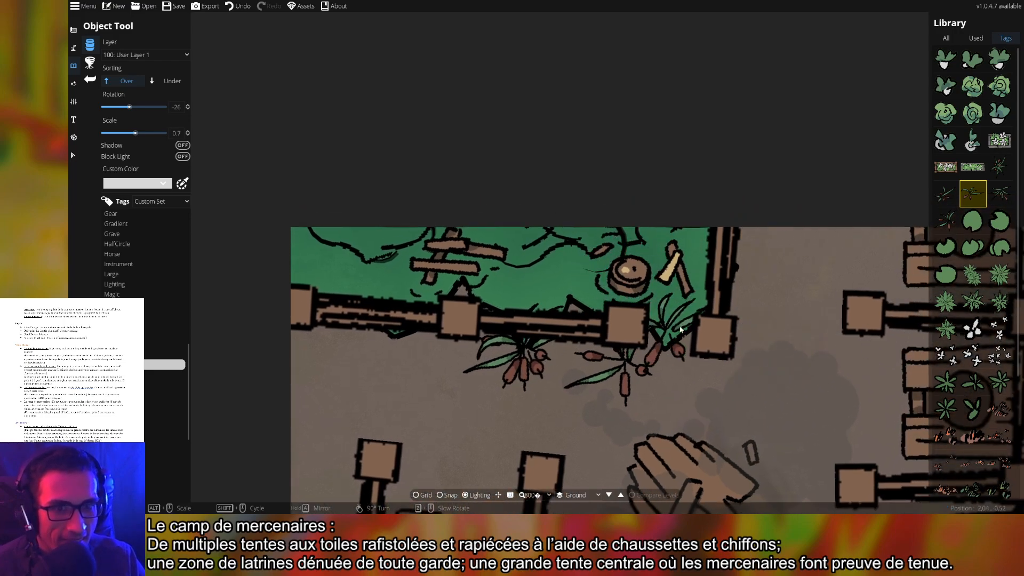
Plant rotated cattail reeds in the pen's middle and at its left side
left_click(1000, 194)
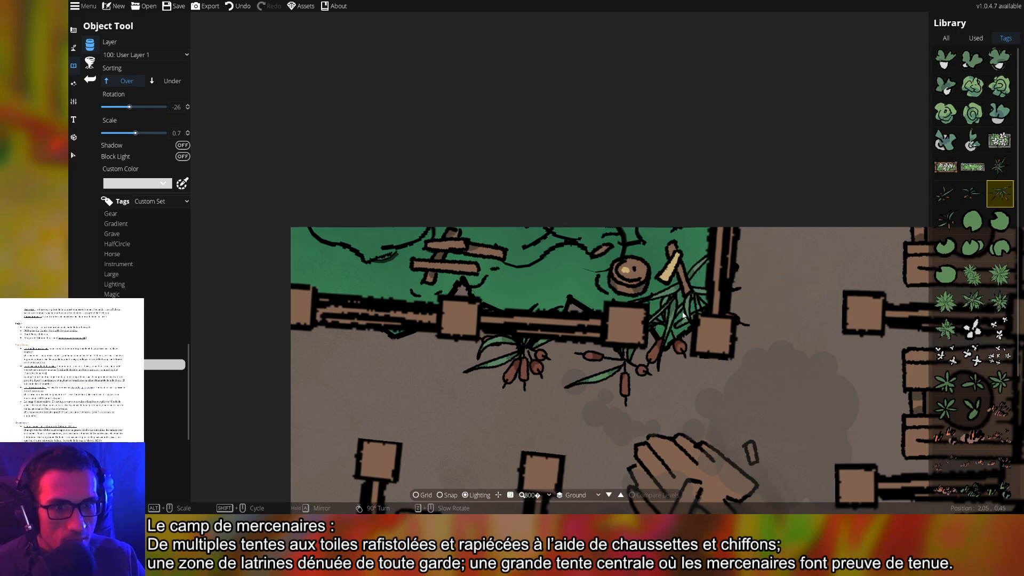
scroll(669, 276, "down", 3)
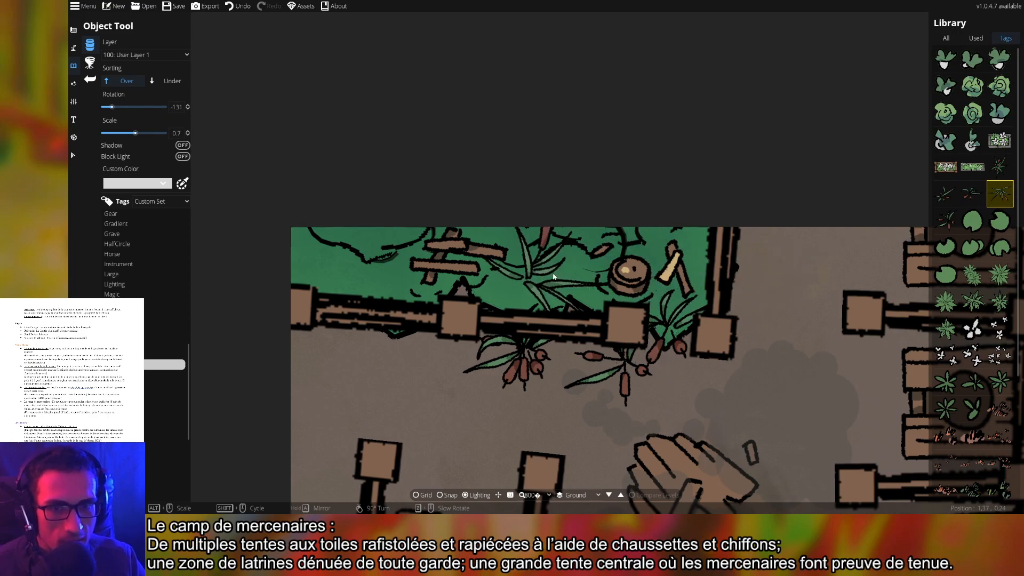
scroll(554, 281, "down", 1)
scroll(555, 282, "up", 1)
scroll(556, 282, "down", 1)
scroll(557, 282, "down", 3)
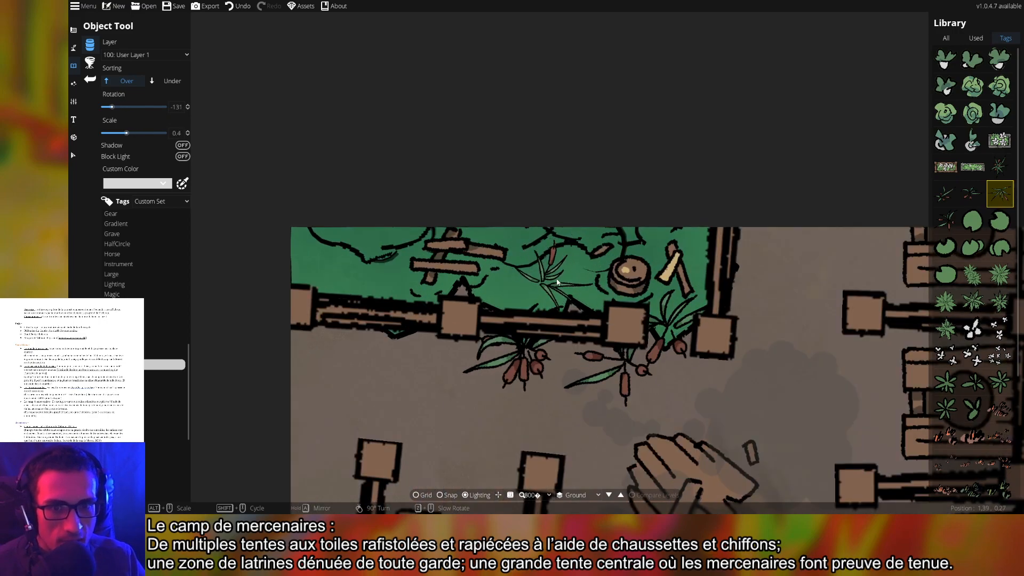
scroll(564, 293, "up", 2)
left_click(568, 305)
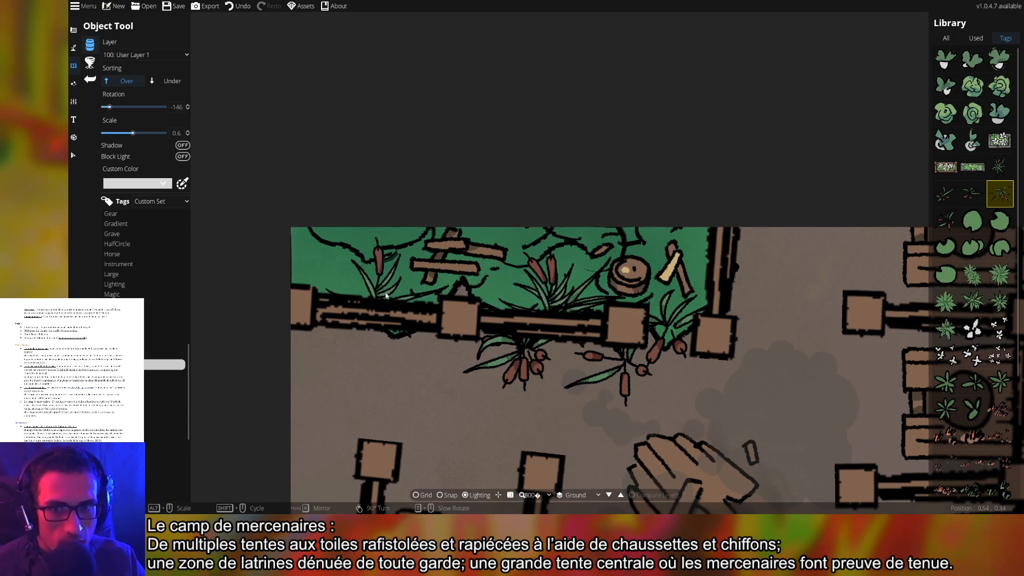
left_click(367, 294)
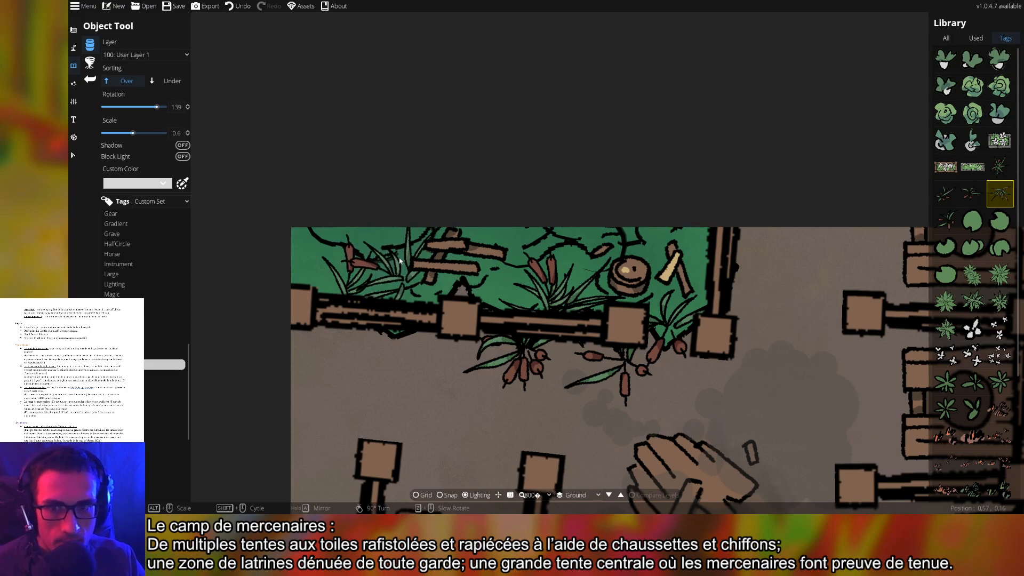
Add a reed along the lower fence and a spikier reed in the top-left corner
scroll(406, 291, "down", 1)
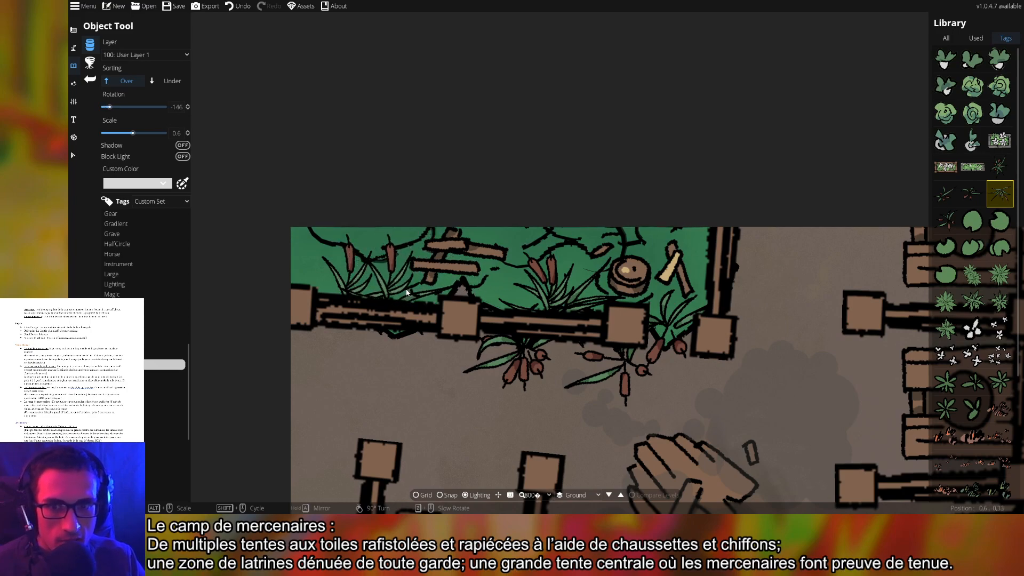
scroll(442, 297, "down", 1)
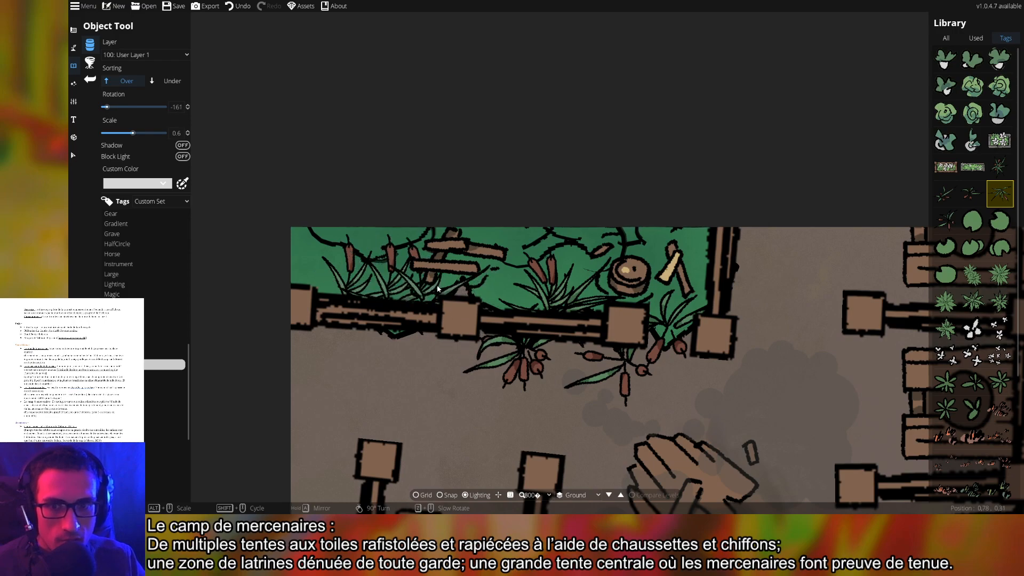
left_click(437, 292)
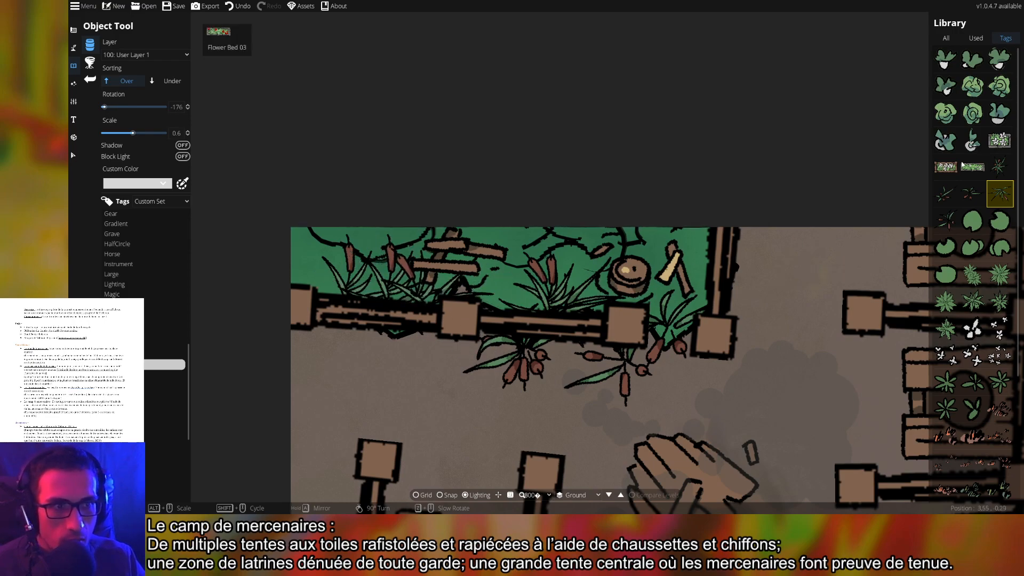
left_click(1000, 167)
scroll(515, 273, "up", 16)
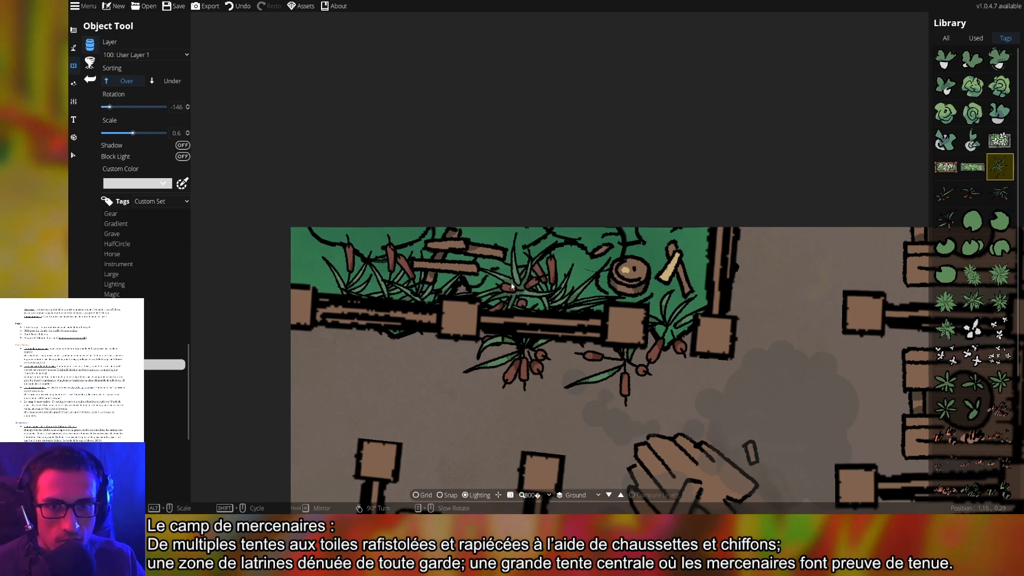
scroll(494, 303, "down", 11)
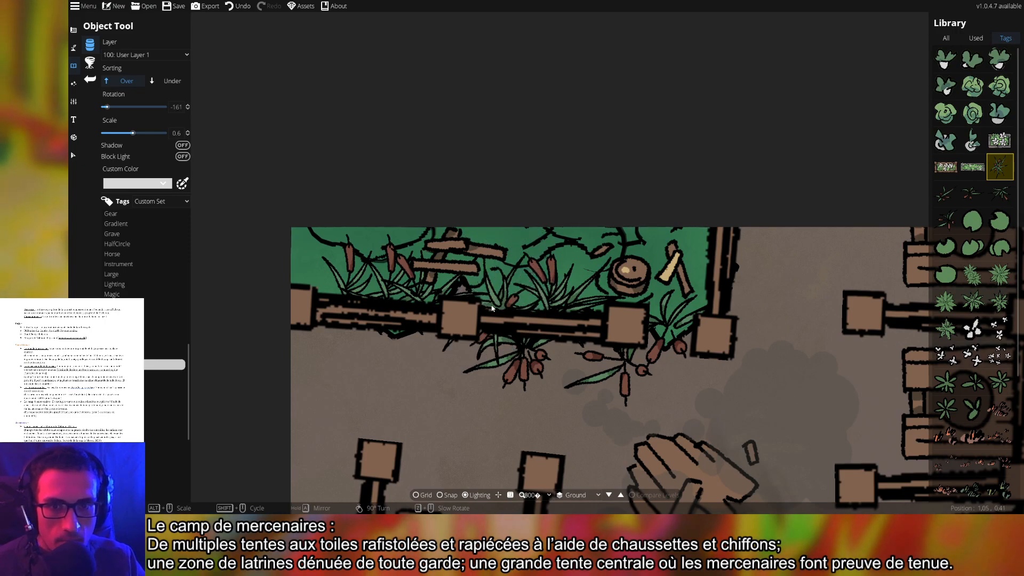
scroll(507, 290, "up", 3)
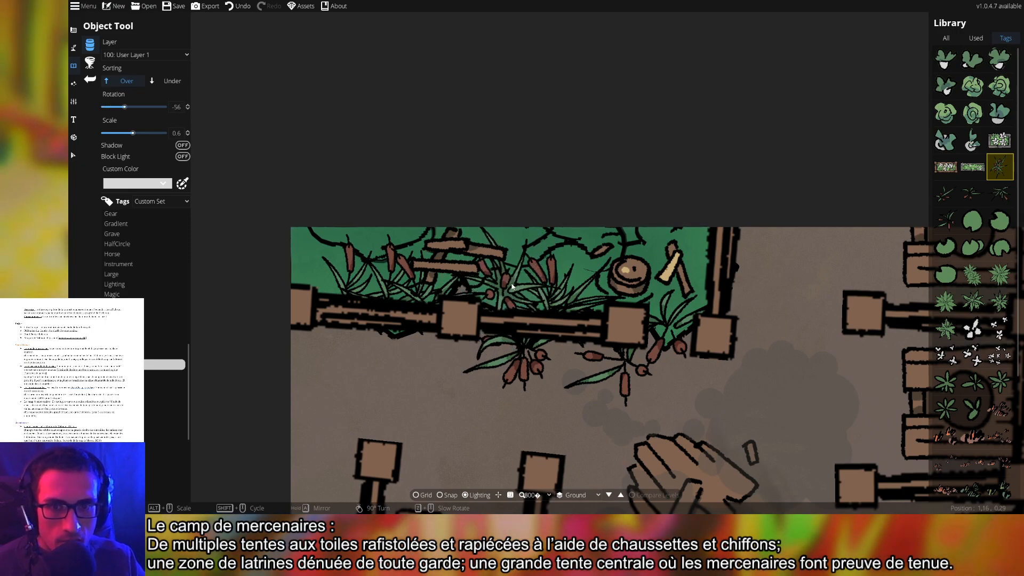
scroll(309, 270, "up", 4)
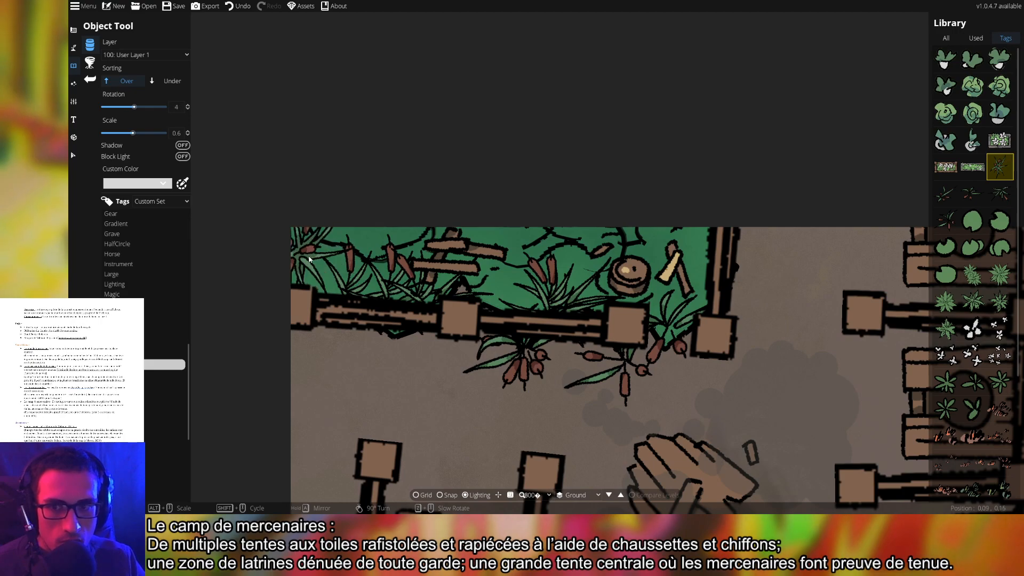
left_click(310, 269)
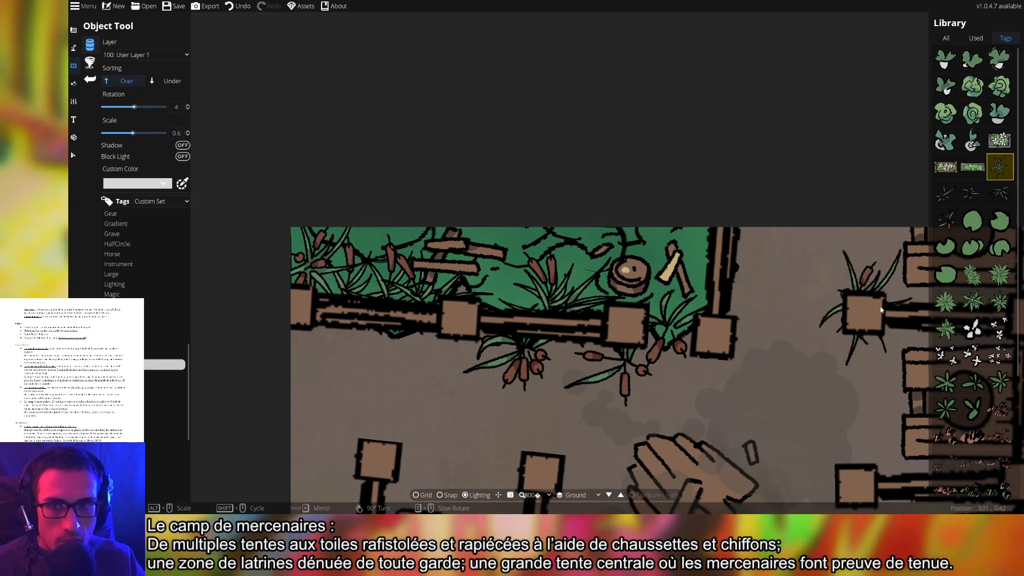
Plant another rotated reed variant at the pen's upper-right corner
left_click(973, 193)
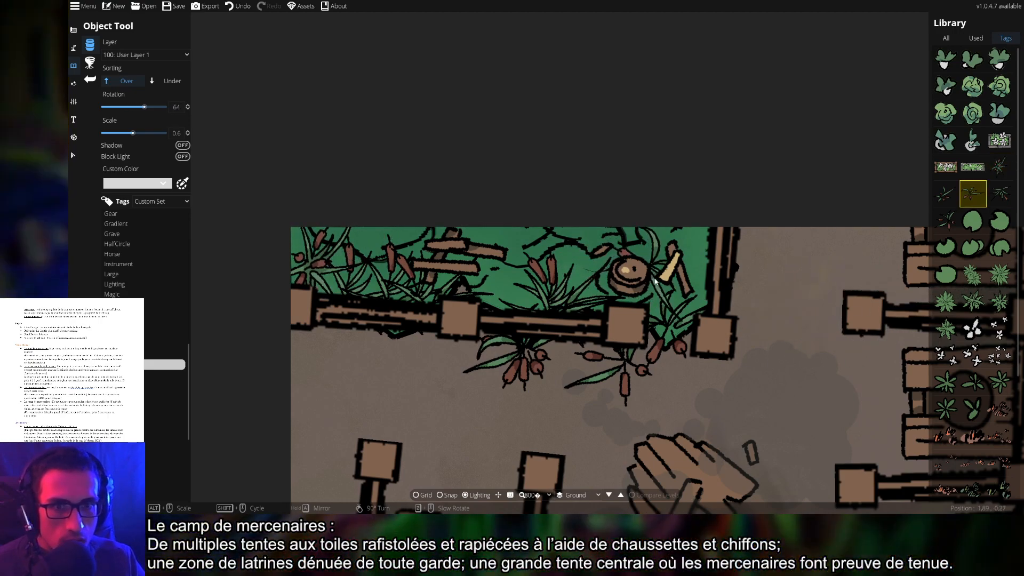
scroll(672, 280, "up", 6)
scroll(672, 280, "up", 2)
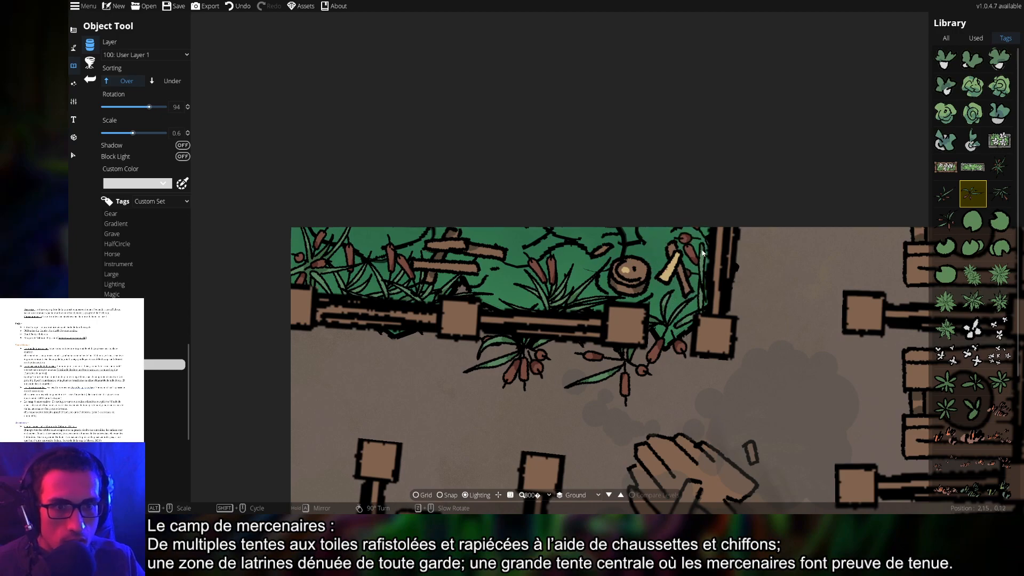
scroll(698, 261, "down", 1)
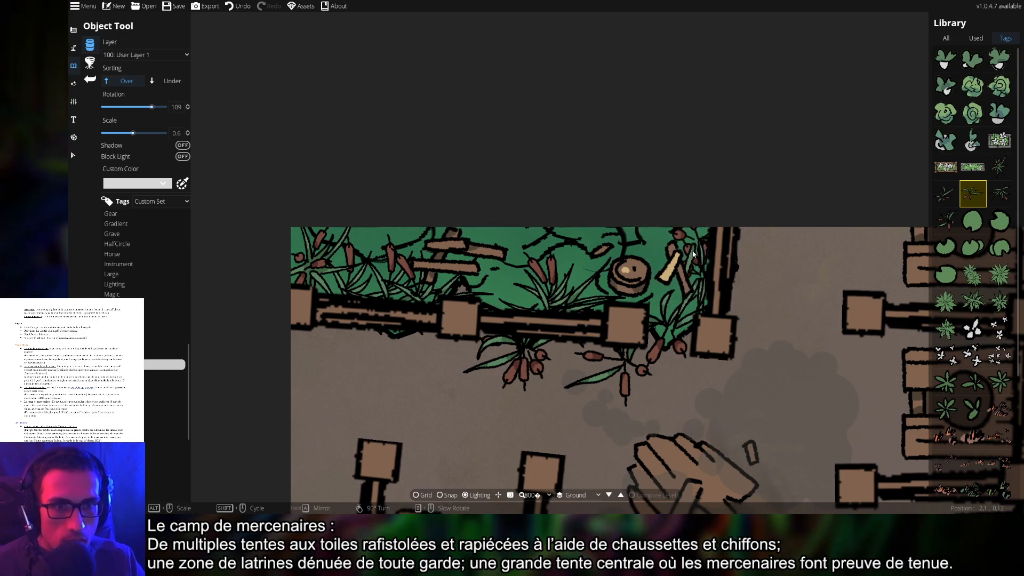
left_click(700, 252)
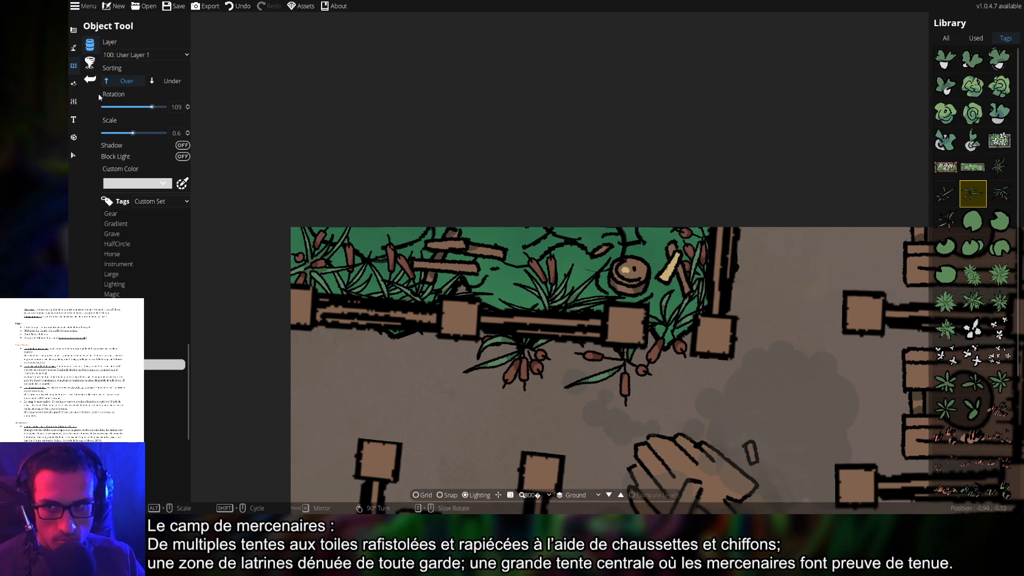
Select the stump in the pen's corner and move it onto layer 100: User Layer 1
left_click(73, 155)
left_click(632, 280)
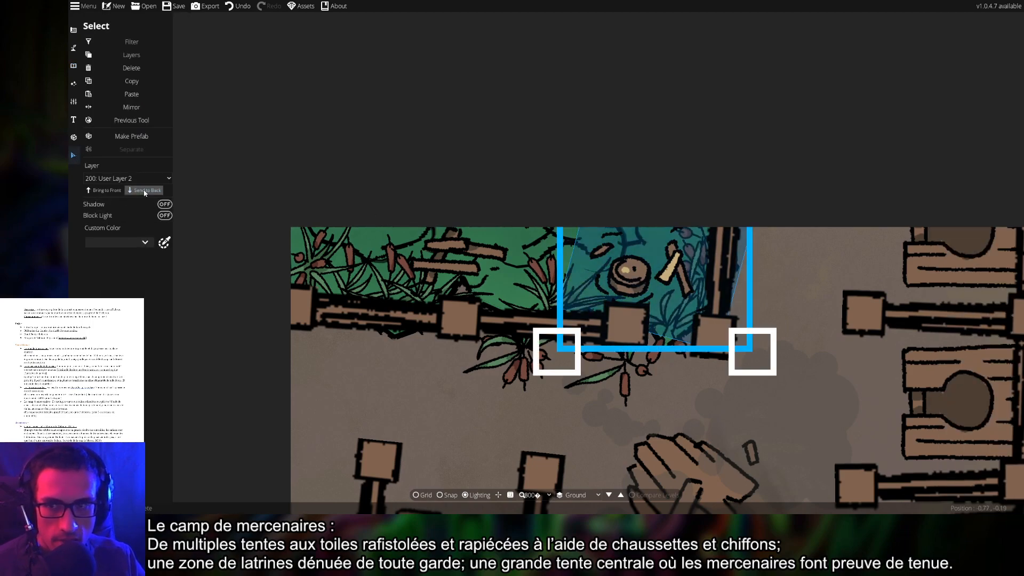
left_click(117, 178)
left_click(106, 234)
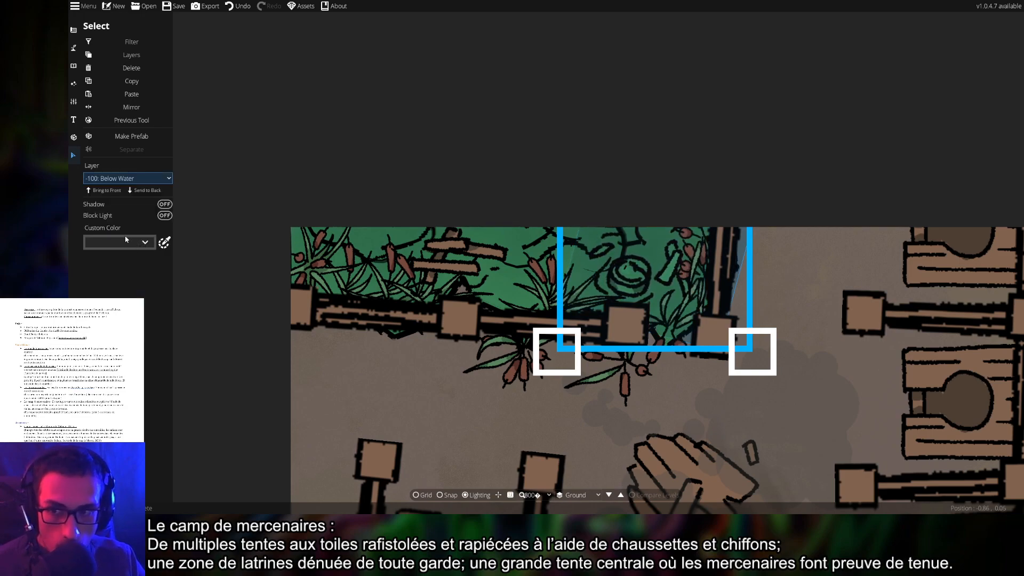
left_click(115, 178)
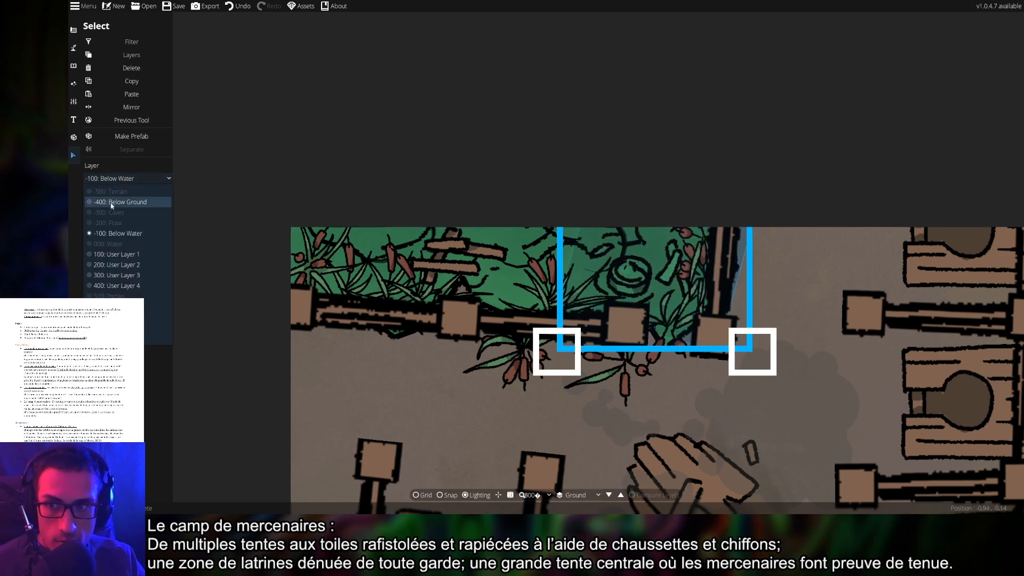
left_click(112, 253)
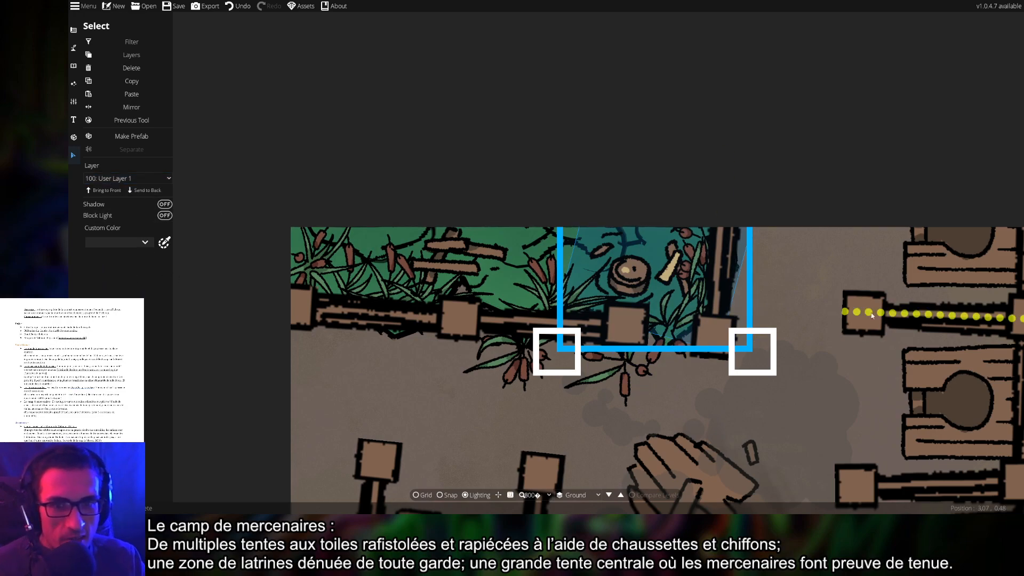
left_click(817, 274)
scroll(751, 355, "down", 1)
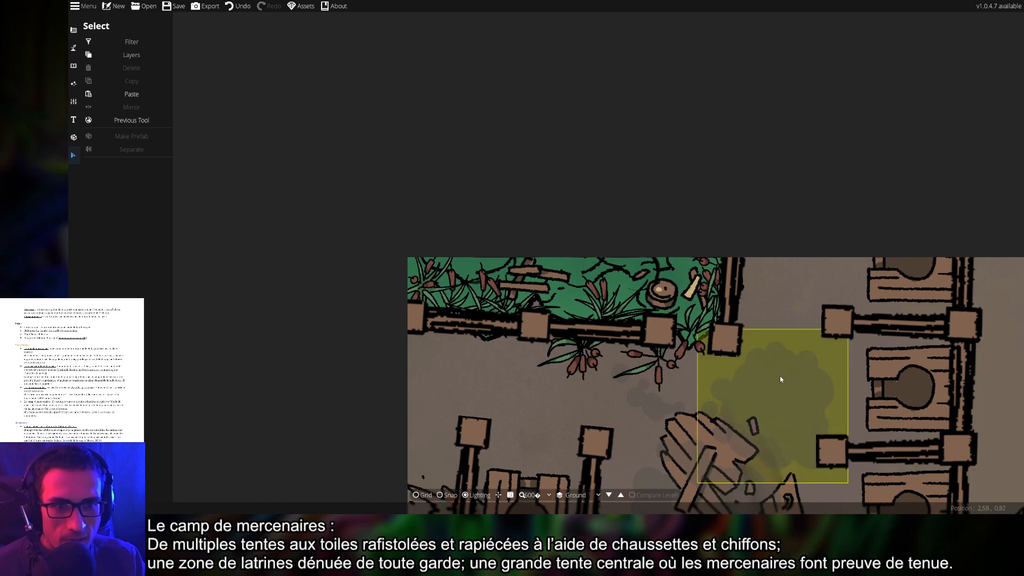
left_click_drag(776, 374, 718, 306)
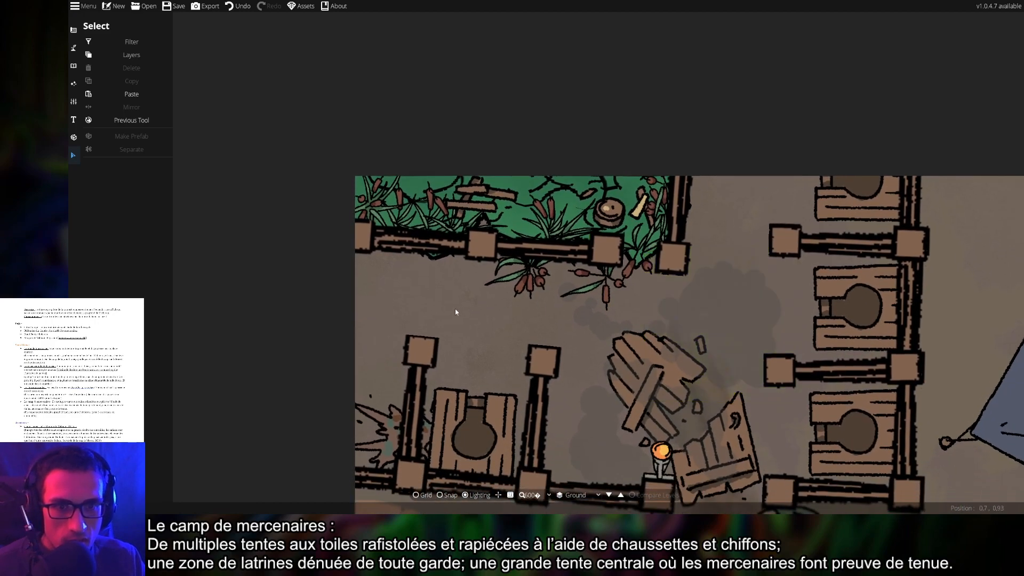
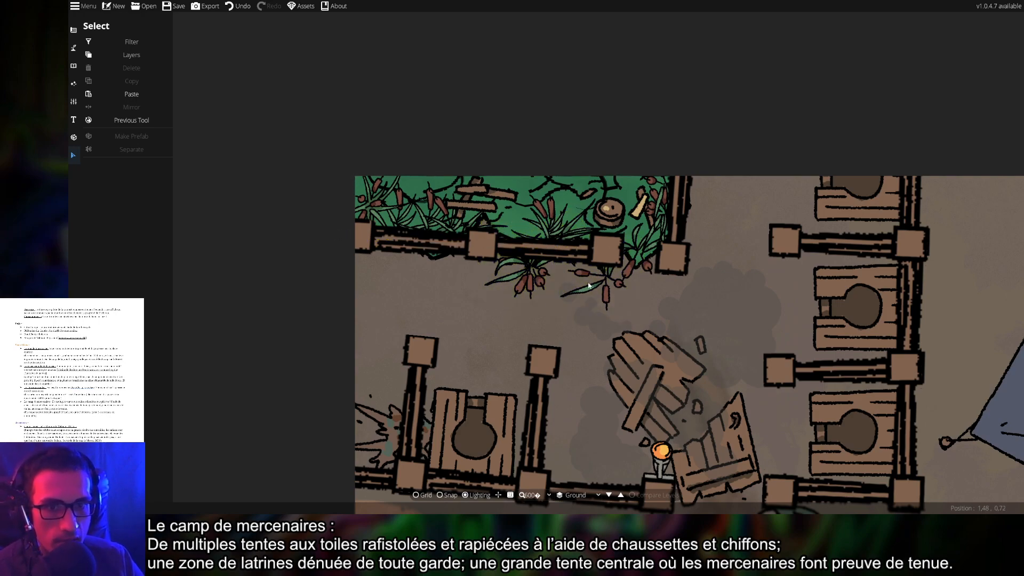
Nudge the round stool among the reeds a few pixels to the right
left_click(373, 209)
left_click(248, 262)
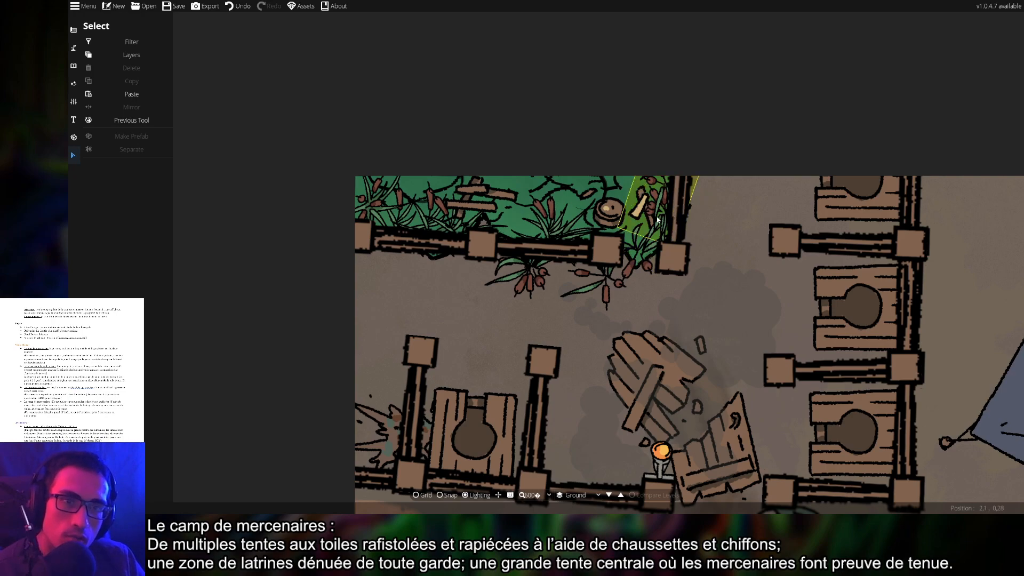
left_click(607, 219)
left_click_drag(607, 219, 604, 217)
right_click(654, 216)
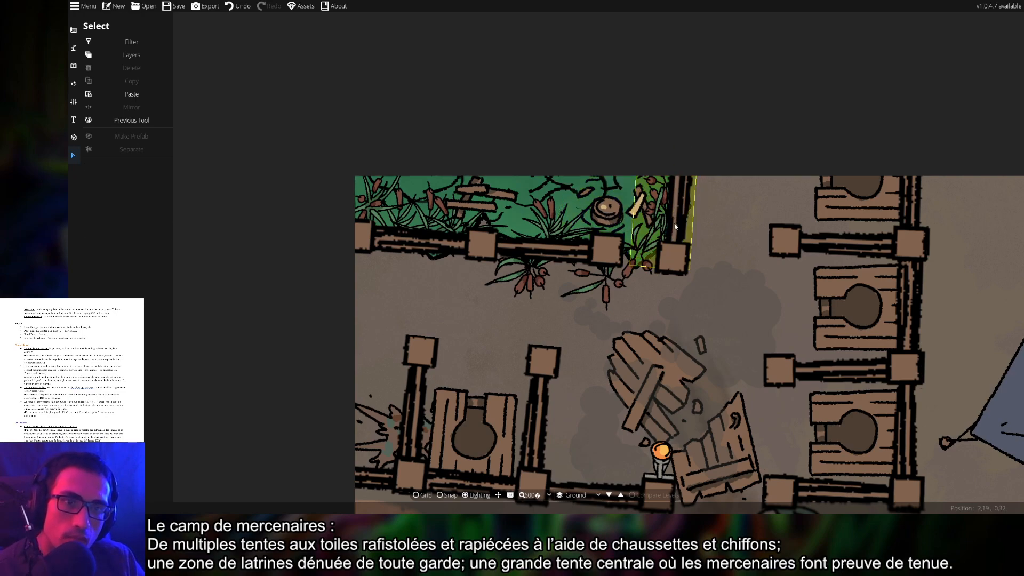
left_click_drag(605, 225, 614, 224)
right_click(614, 224)
Shift the stool slightly left and up, and move the reed plant a little left
left_click(755, 240)
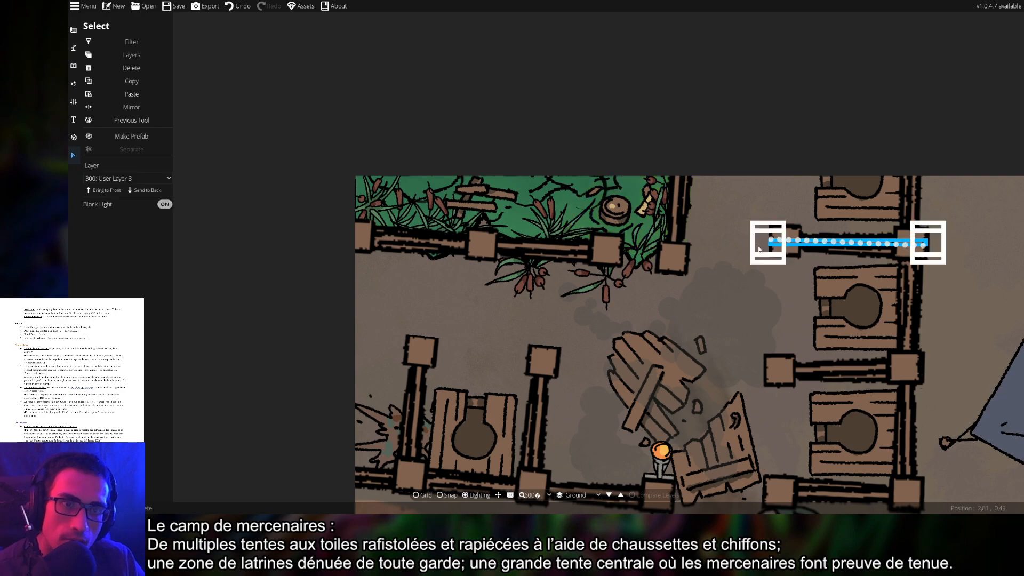
right_click(726, 248)
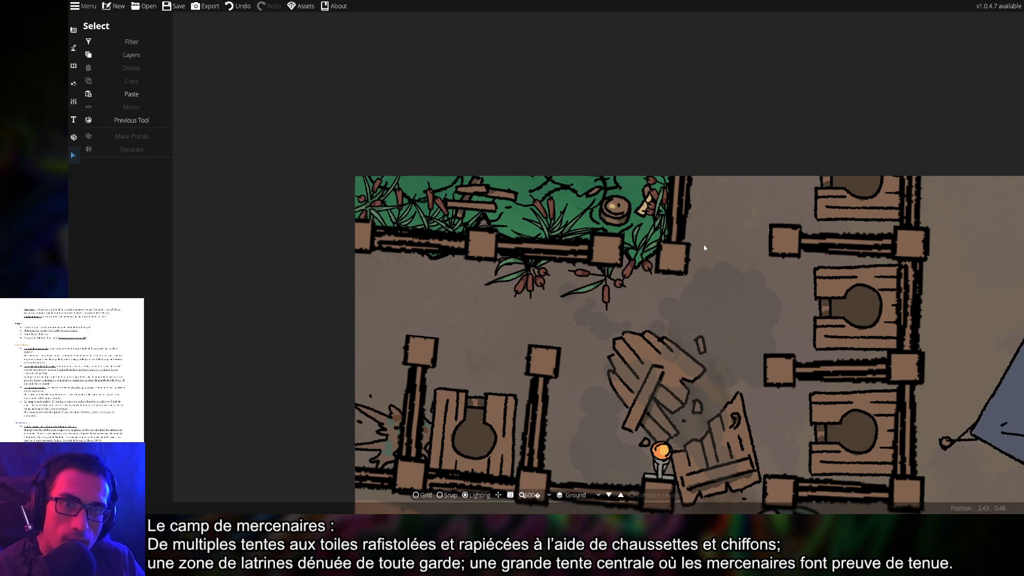
left_click_drag(605, 216, 595, 214)
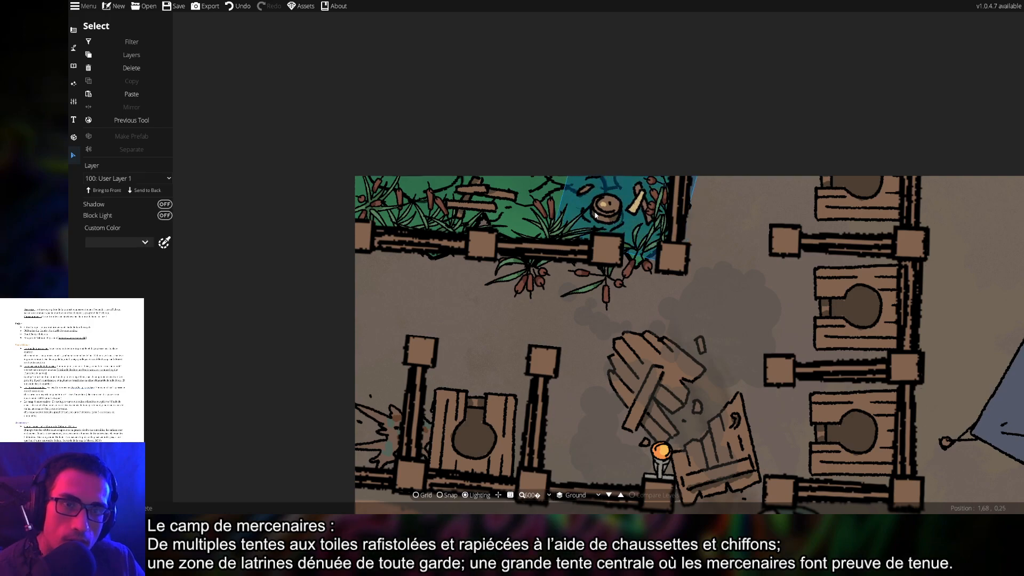
right_click(596, 215)
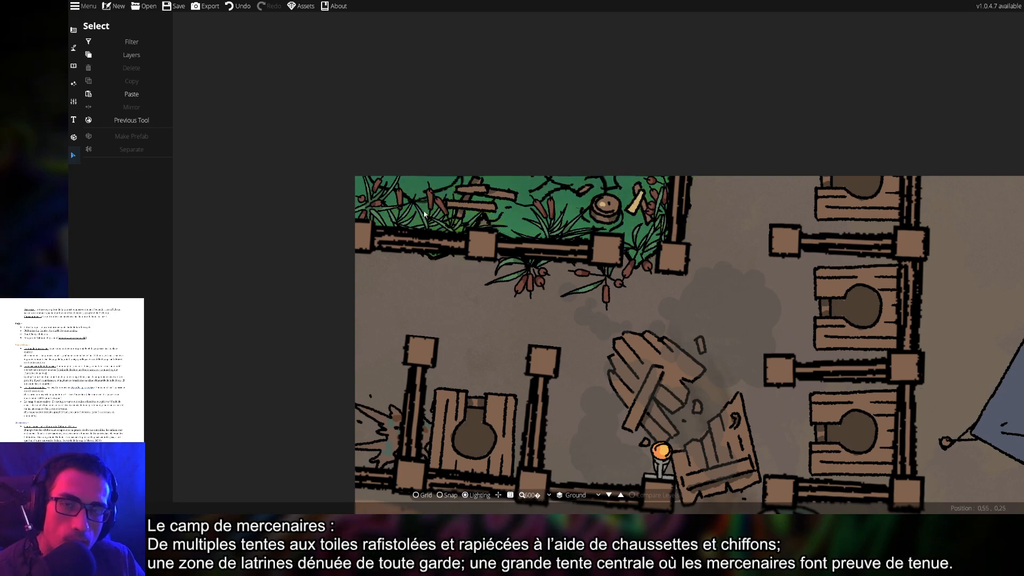
left_click_drag(372, 211, 361, 213)
right_click(362, 213)
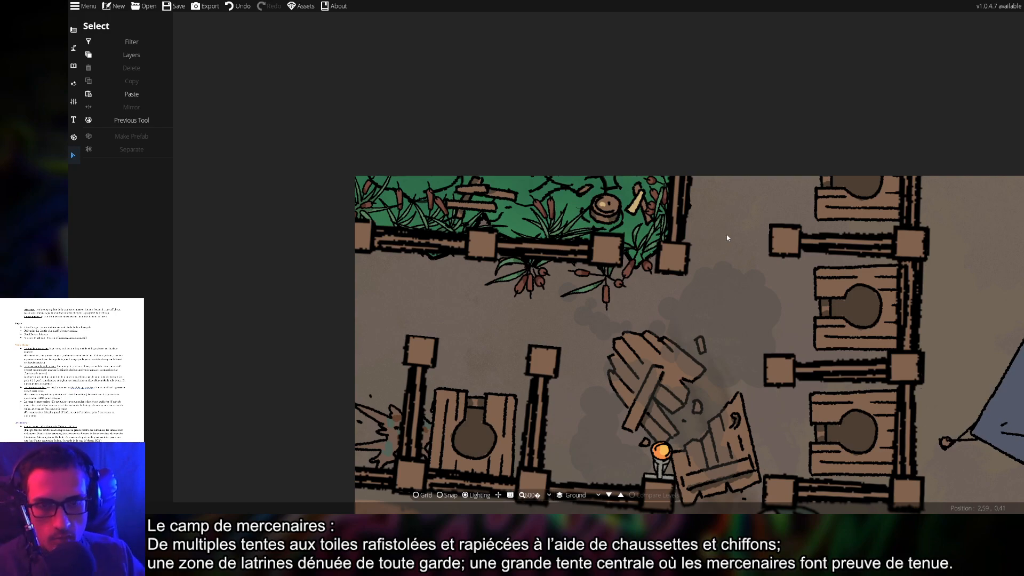
Delete the large rotated ground patch lying under the central campfire
scroll(759, 425, "down", 2)
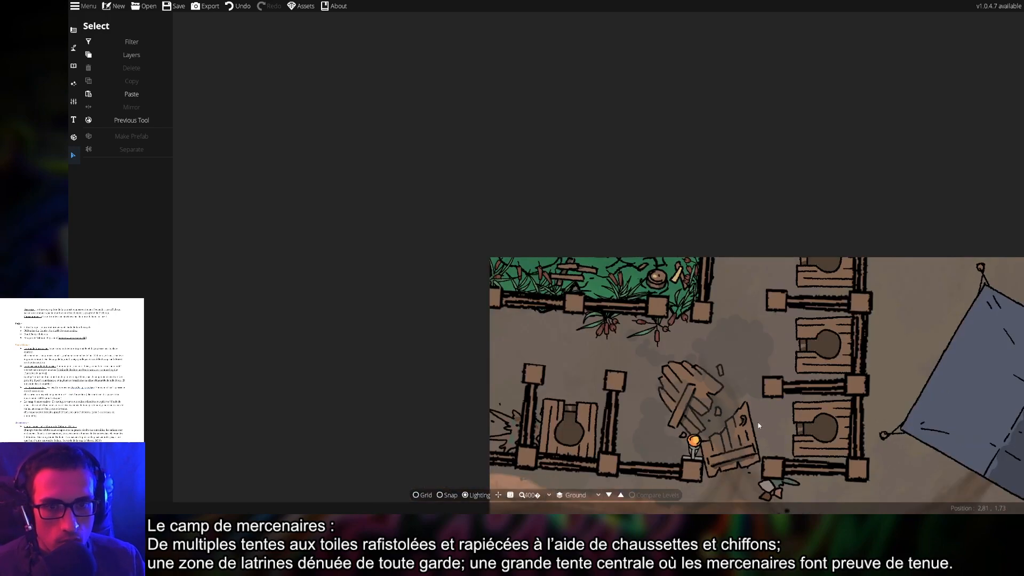
scroll(759, 425, "down", 2)
left_click_drag(768, 401, 648, 283)
left_click_drag(794, 375, 699, 299)
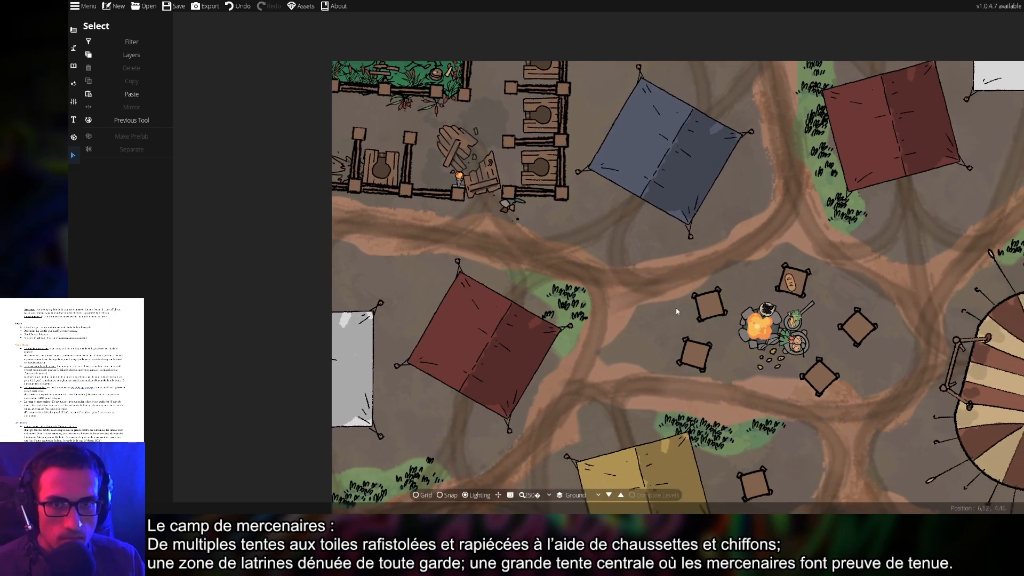
left_click_drag(578, 215, 618, 262)
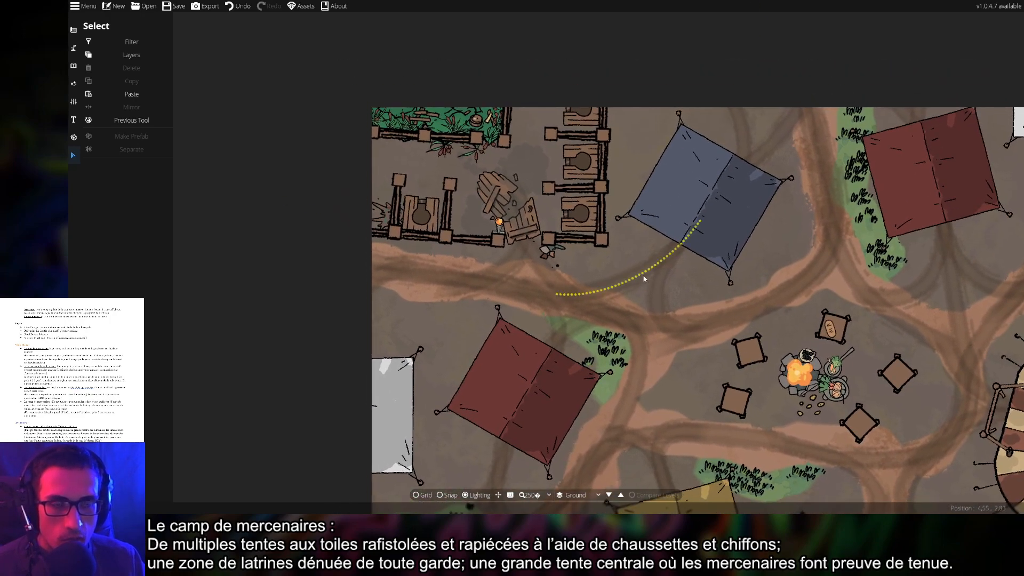
left_click_drag(751, 261, 597, 194)
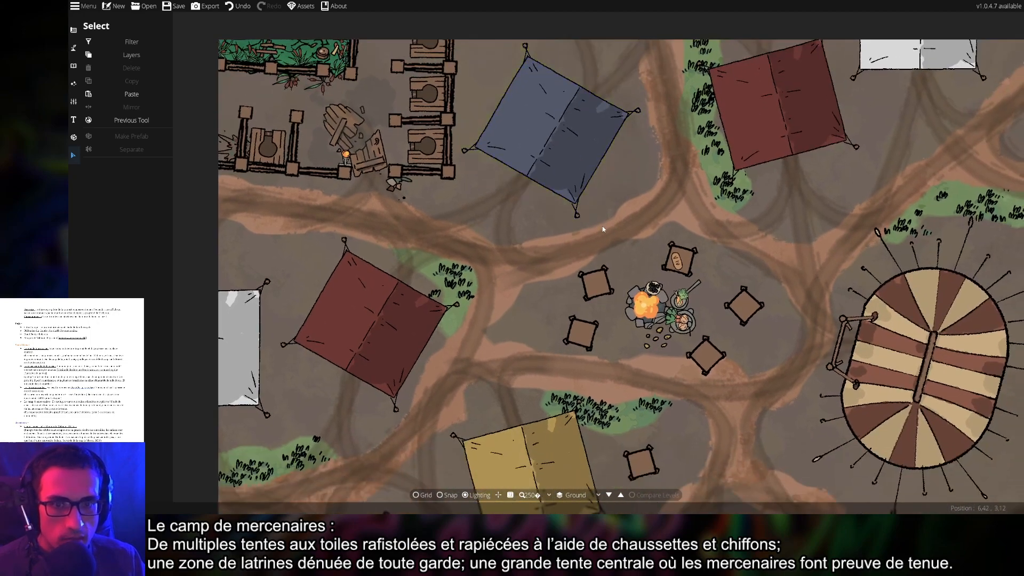
left_click_drag(563, 282, 541, 172)
left_click_drag(678, 356, 625, 368)
scroll(622, 235, "up", 5)
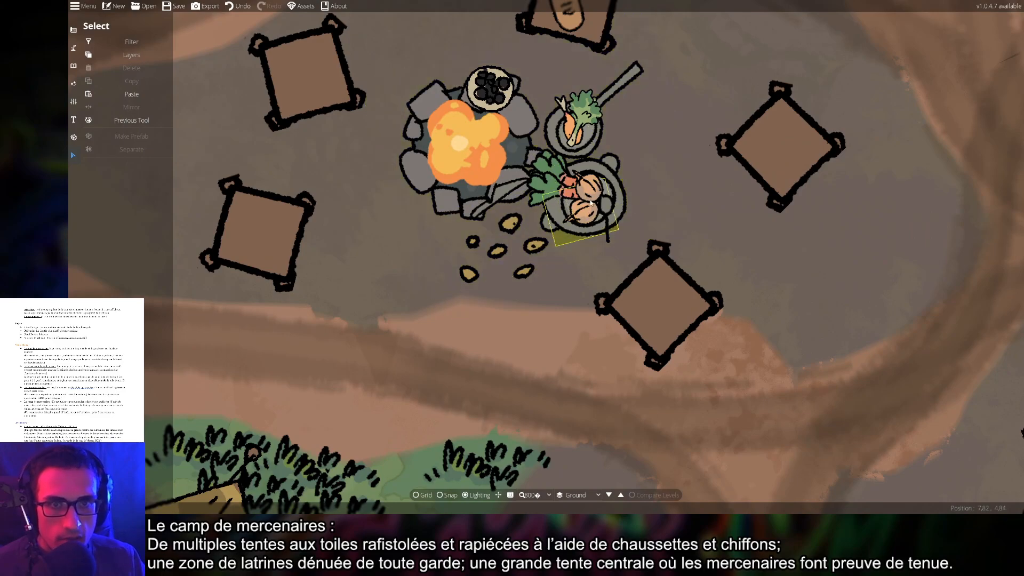
scroll(717, 391, "down", 6)
left_click_drag(766, 418, 661, 271)
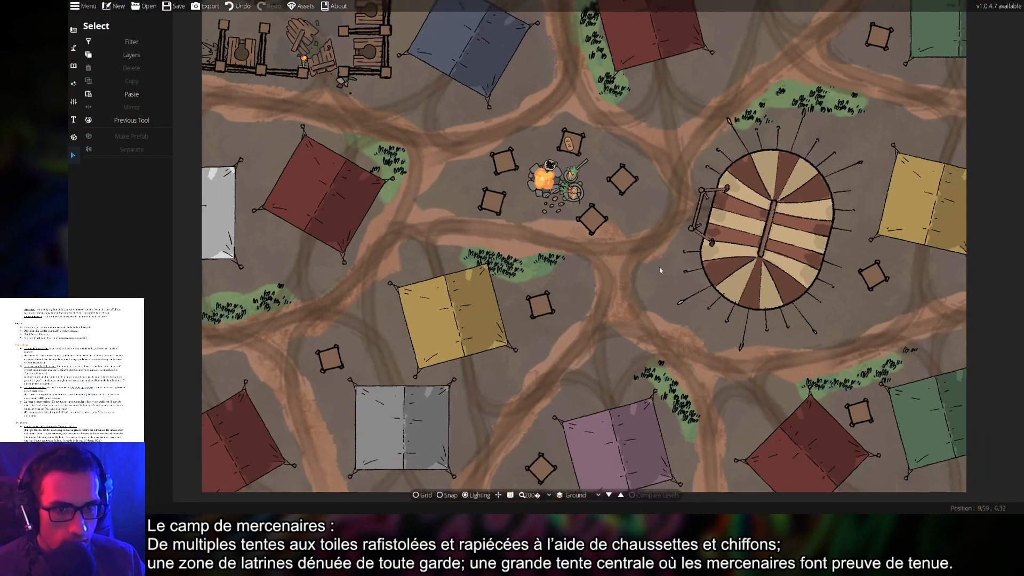
left_click_drag(735, 331, 811, 425)
scroll(634, 264, "up", 6)
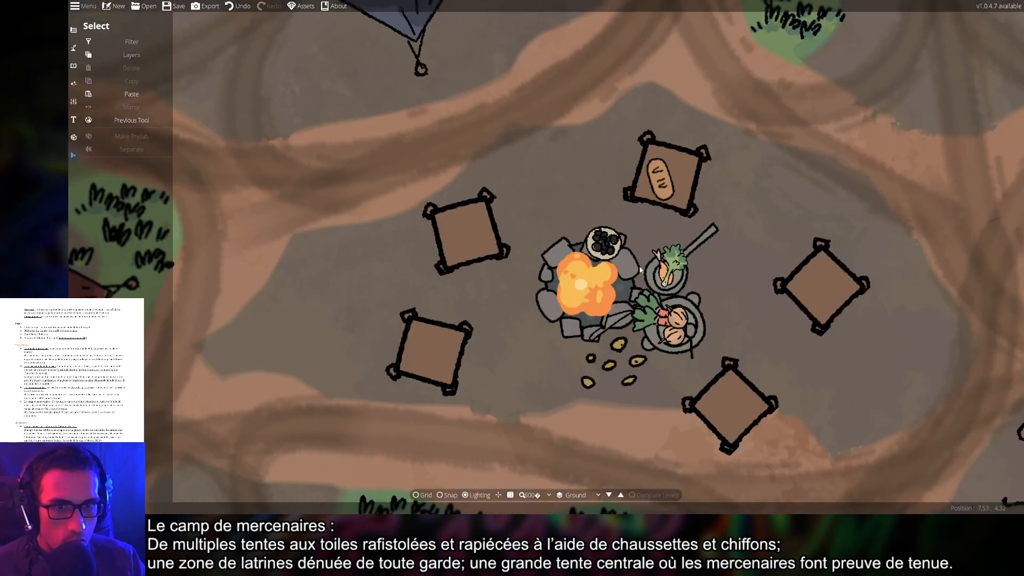
left_click(627, 246)
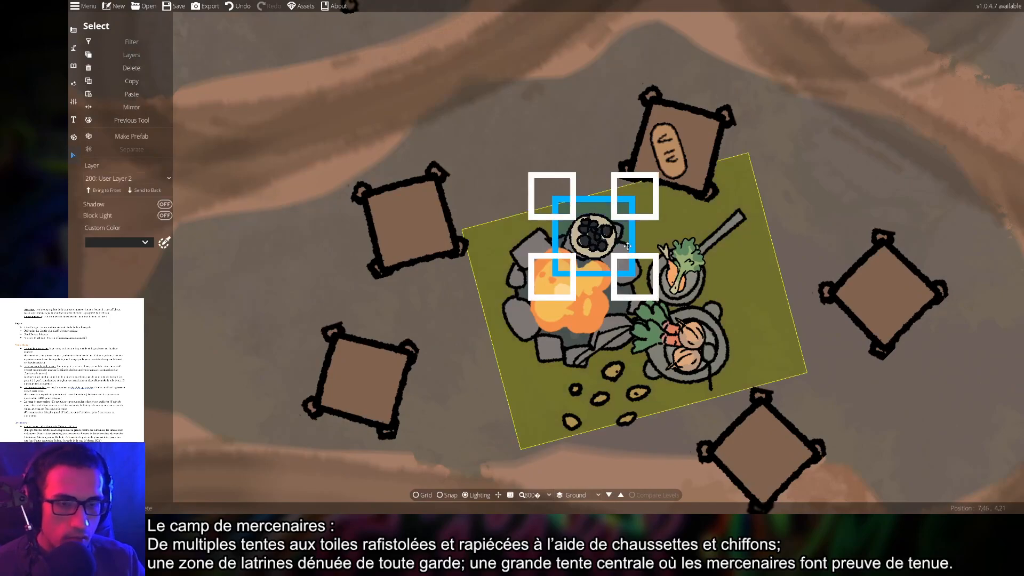
key("Delete")
Zoom out and frame the whole camp map in view
scroll(690, 265, "down", 5)
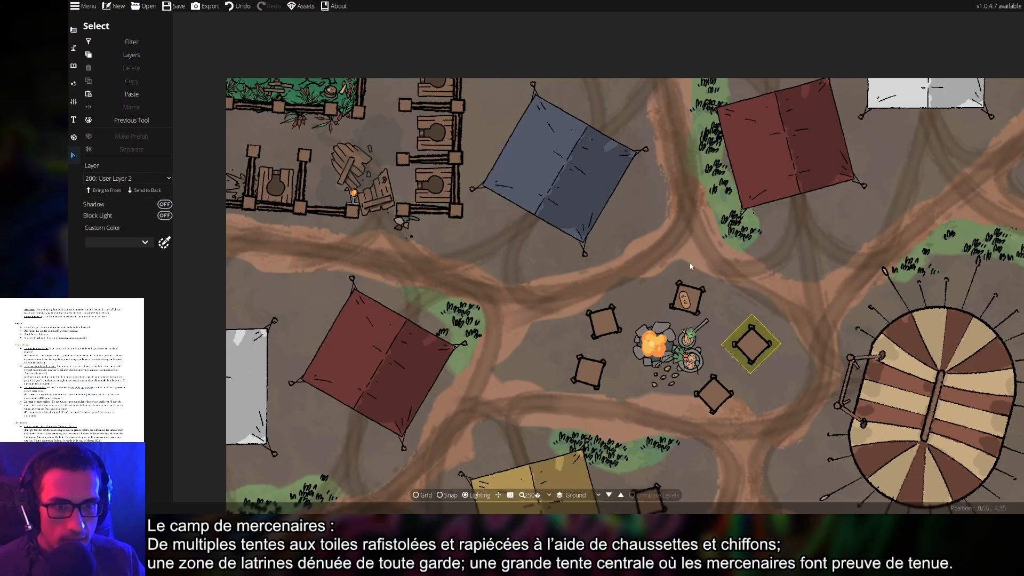
left_click_drag(690, 265, 656, 197)
scroll(682, 264, "down", 2)
left_click_drag(747, 327, 645, 232)
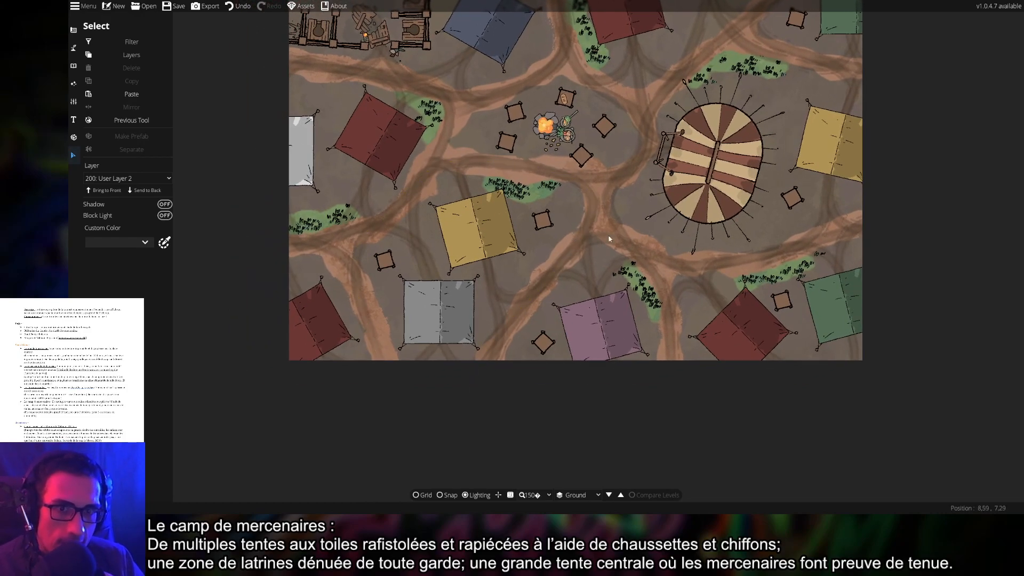
left_click_drag(610, 239, 628, 293)
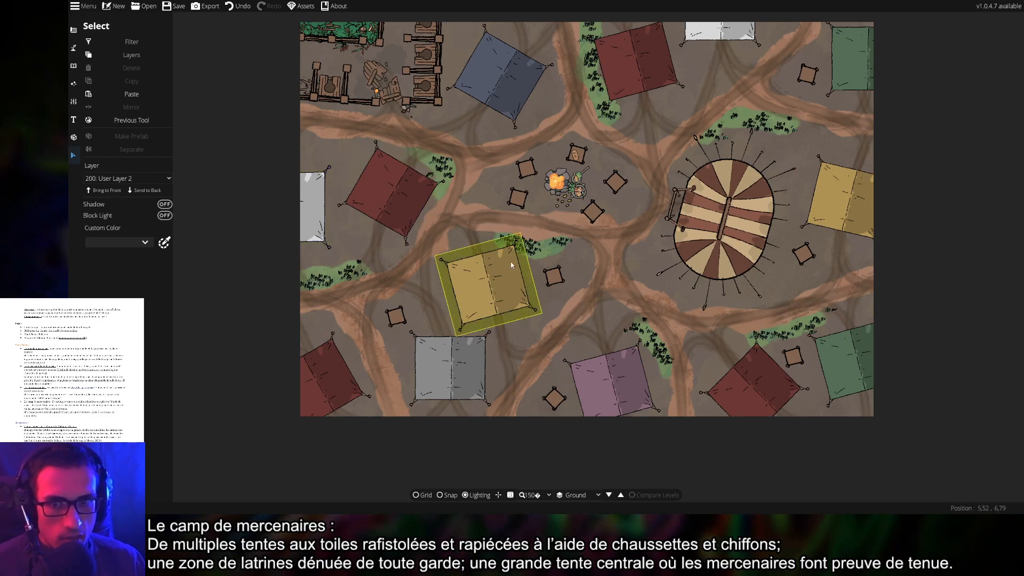
left_click_drag(645, 215, 550, 258)
left_click_drag(488, 196, 504, 226)
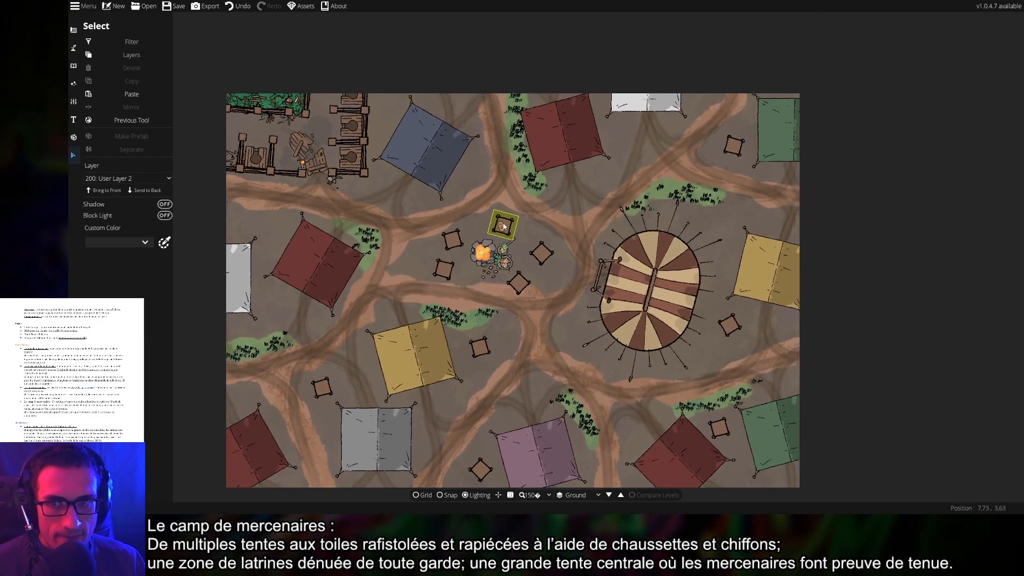
left_click_drag(590, 310, 561, 252)
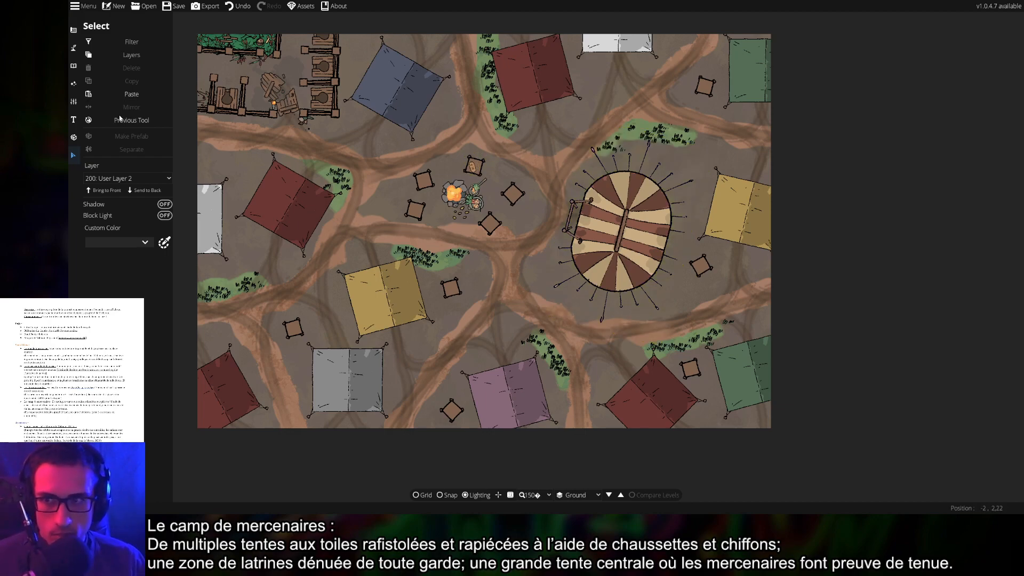
Switch to the Object Tool with the asset Library panel open
left_click(73, 105)
left_click(74, 119)
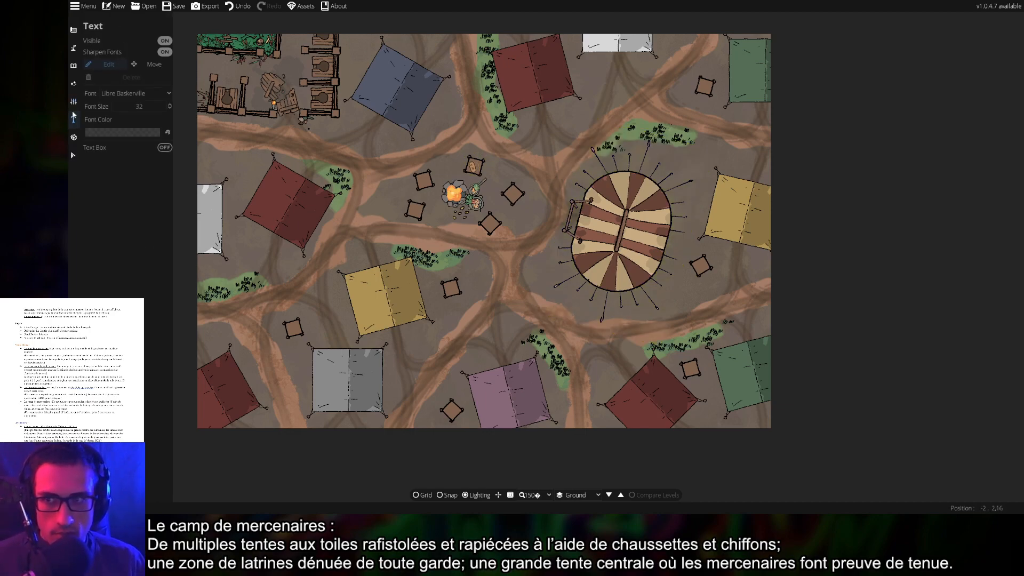
left_click(74, 82)
left_click(73, 65)
left_click(98, 47)
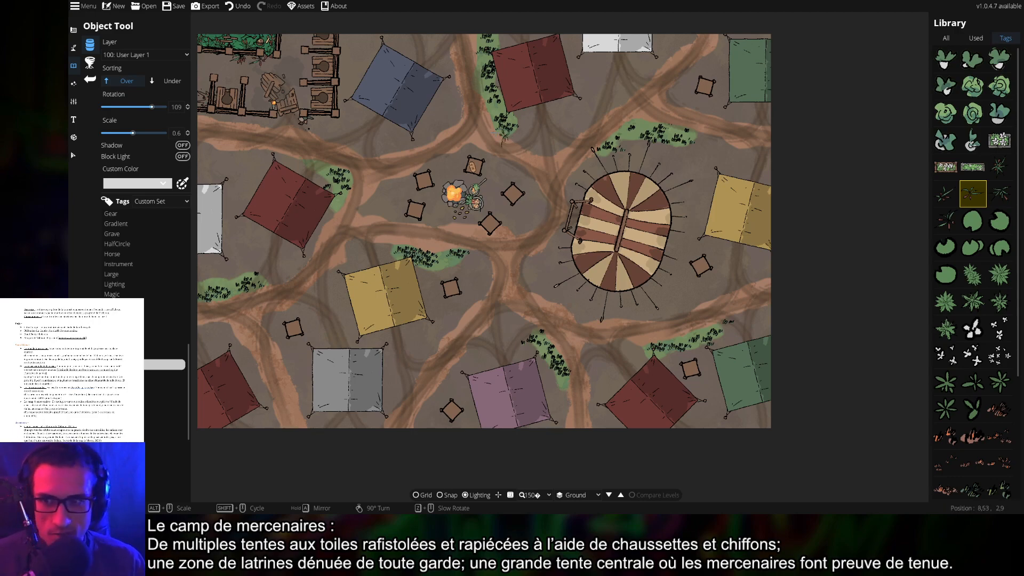
Pick the white fur rug and place new objects on 300: User Layer 3
left_click(131, 376)
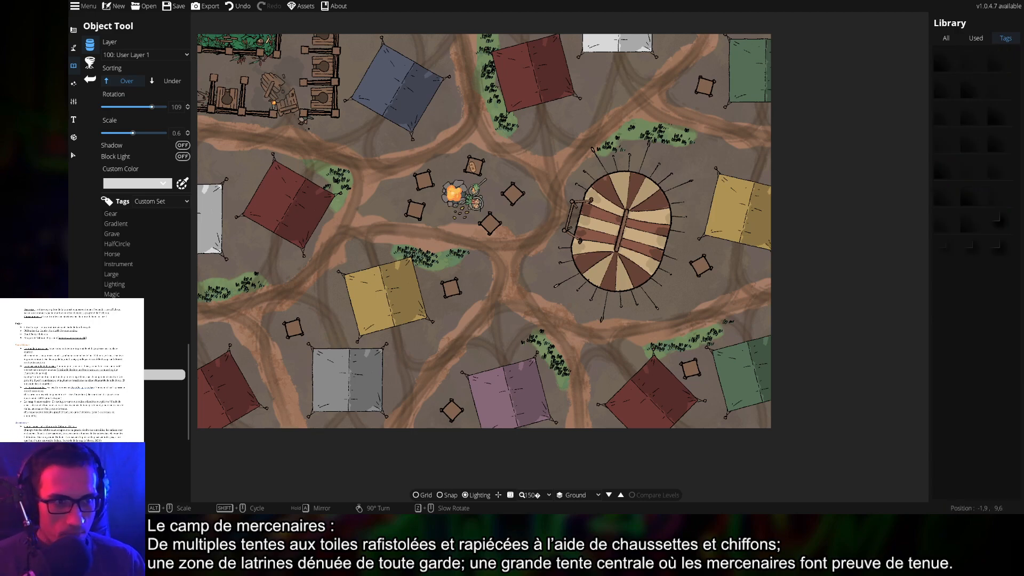
left_click(130, 385)
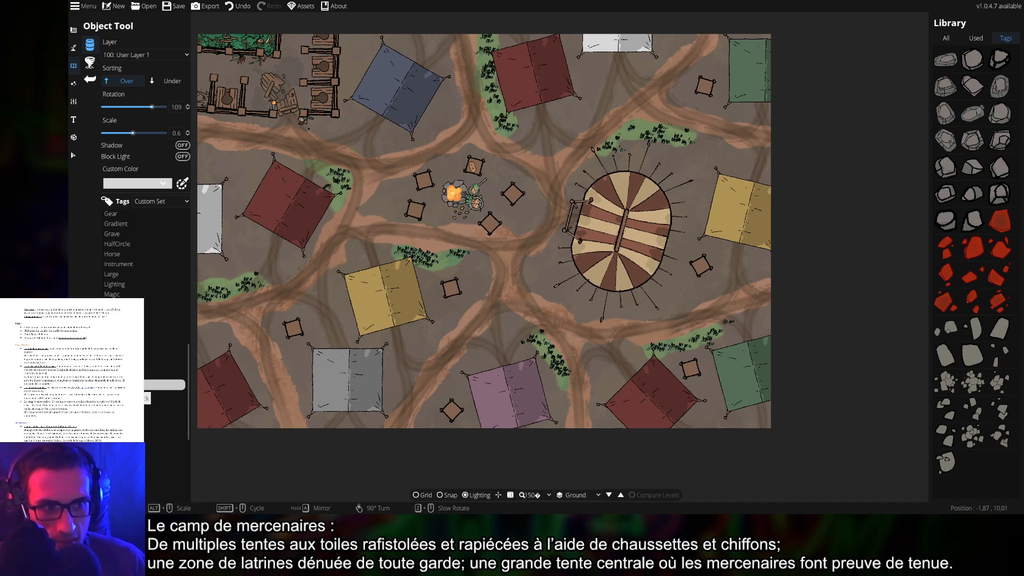
left_click(126, 396)
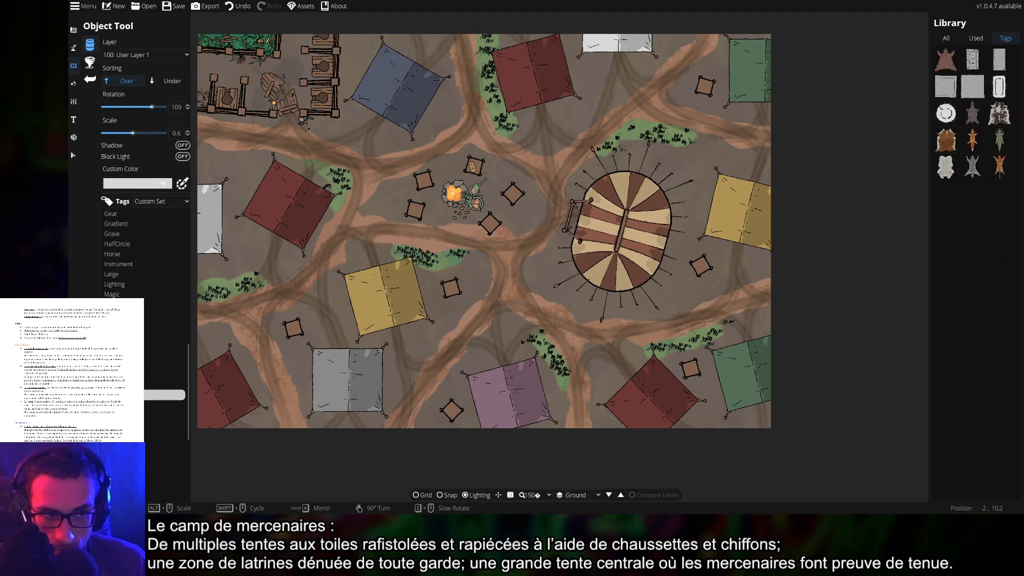
left_click(946, 166)
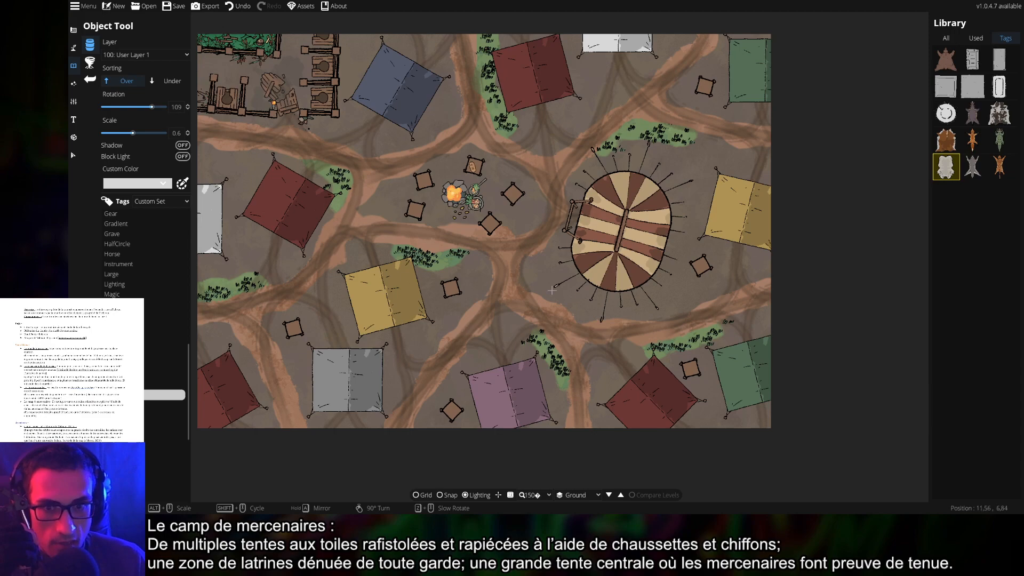
scroll(381, 304, "up", 3)
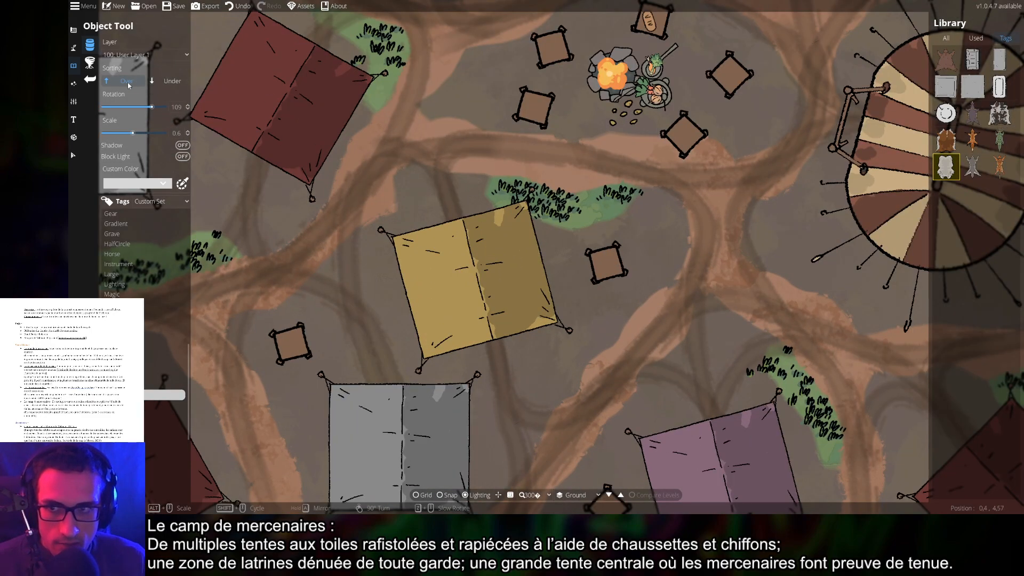
left_click(143, 55)
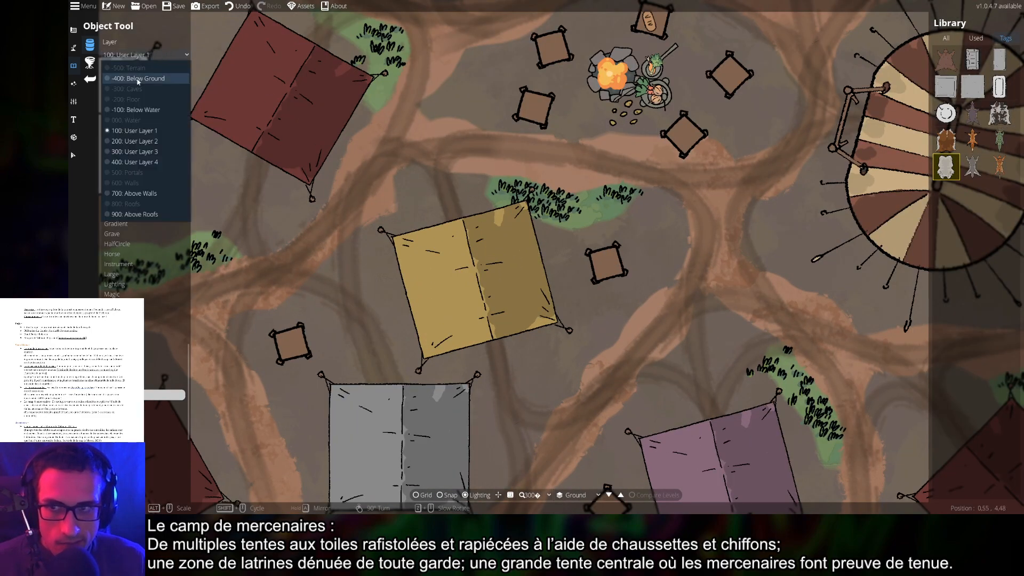
left_click(143, 152)
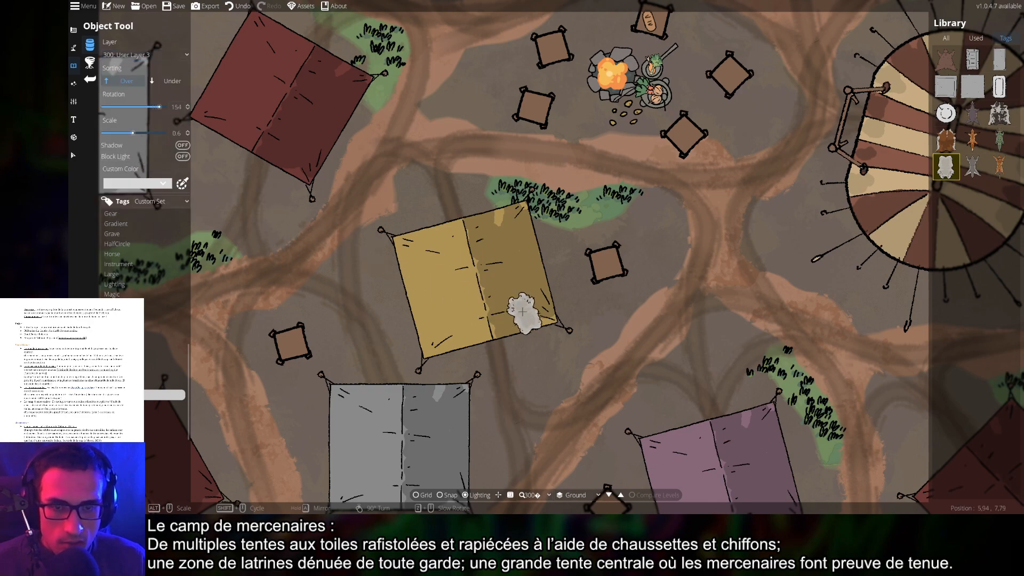
Choose a square patch from the sacks assets and tint it pale yellow
scroll(489, 245, "up", 4)
scroll(442, 294, "down", 3)
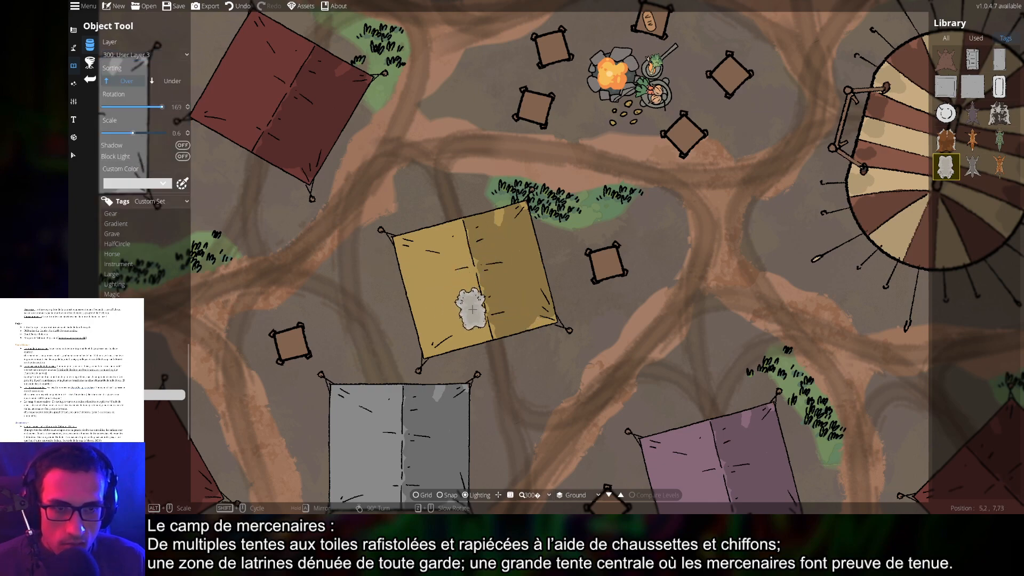
scroll(472, 309, "down", 2, "shift")
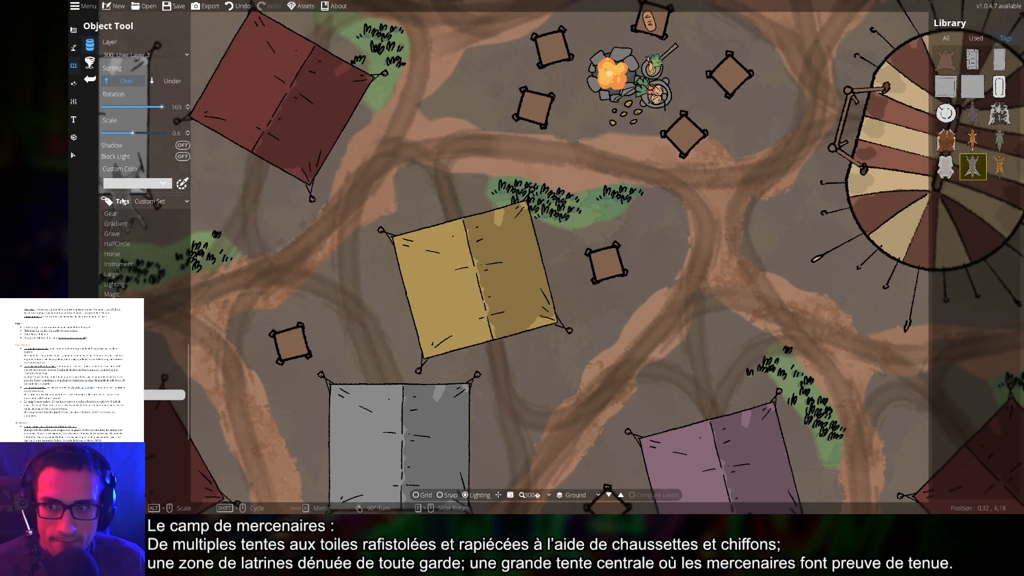
left_click(122, 405)
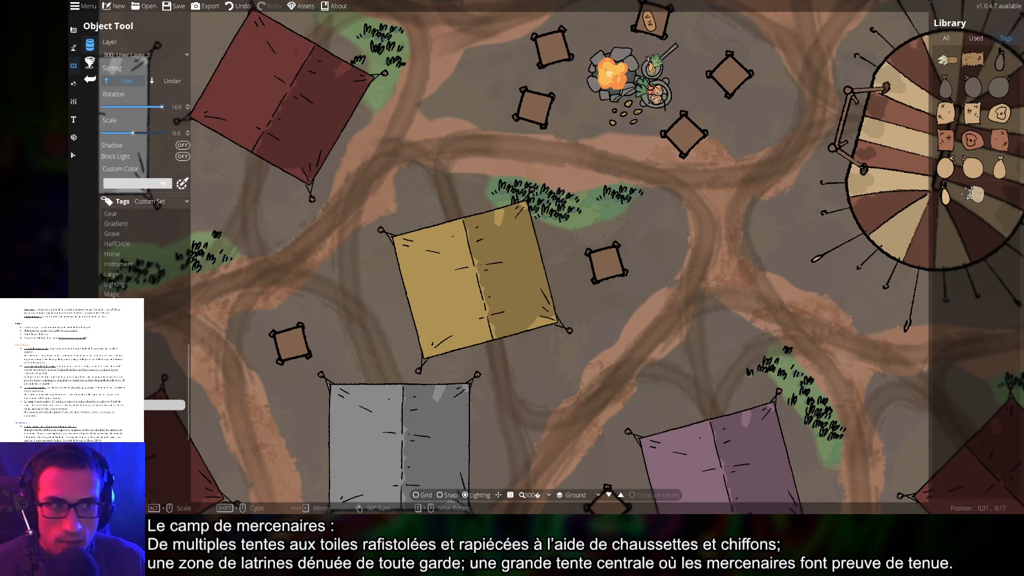
left_click(946, 140)
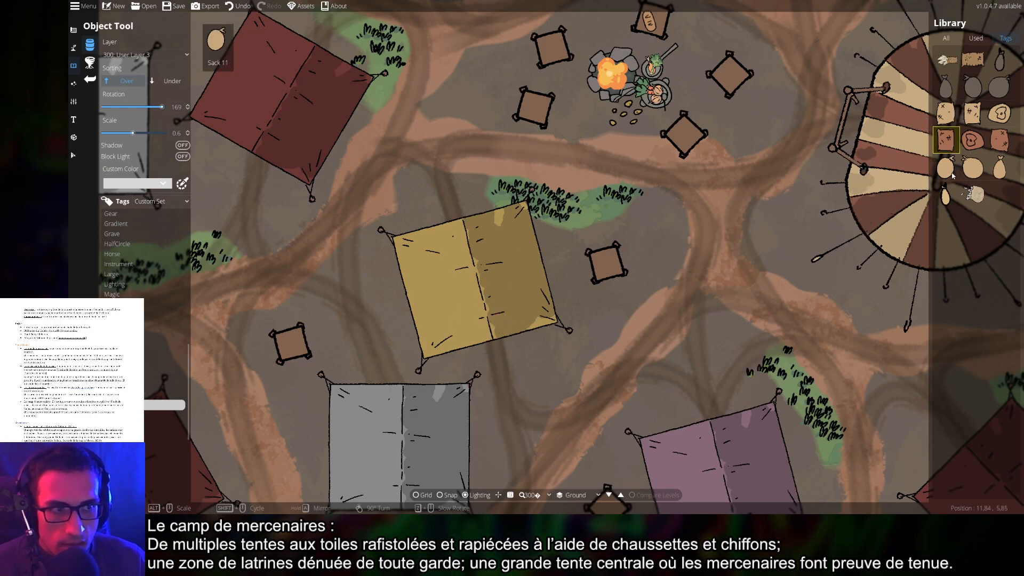
left_click(973, 113)
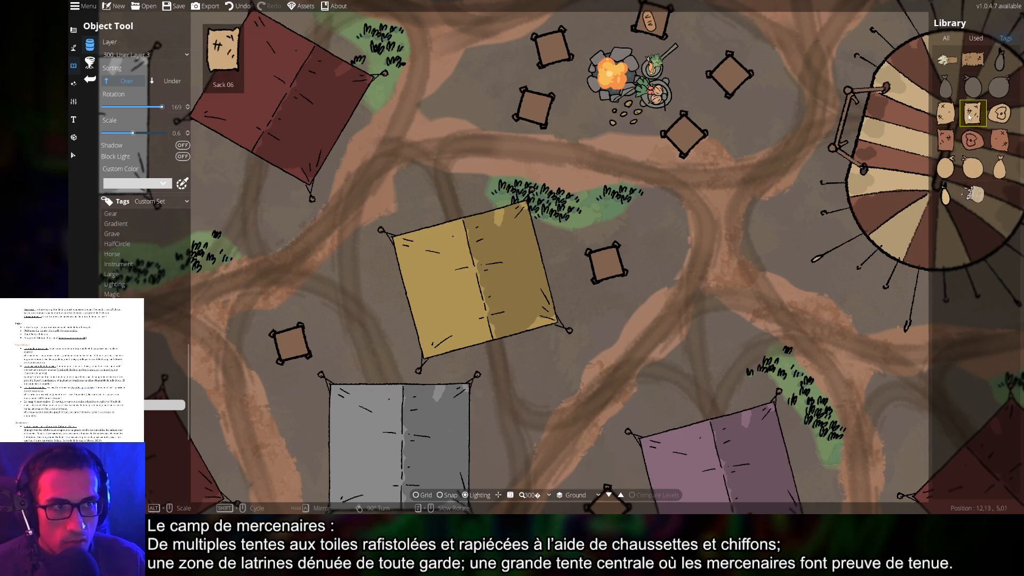
scroll(431, 280, "up", 3)
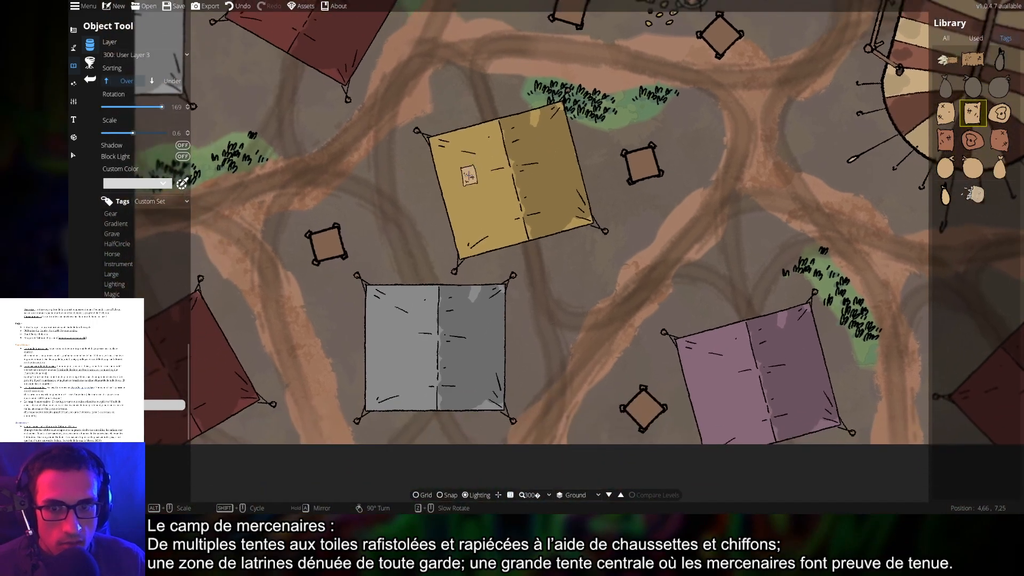
scroll(515, 202, "up", 2)
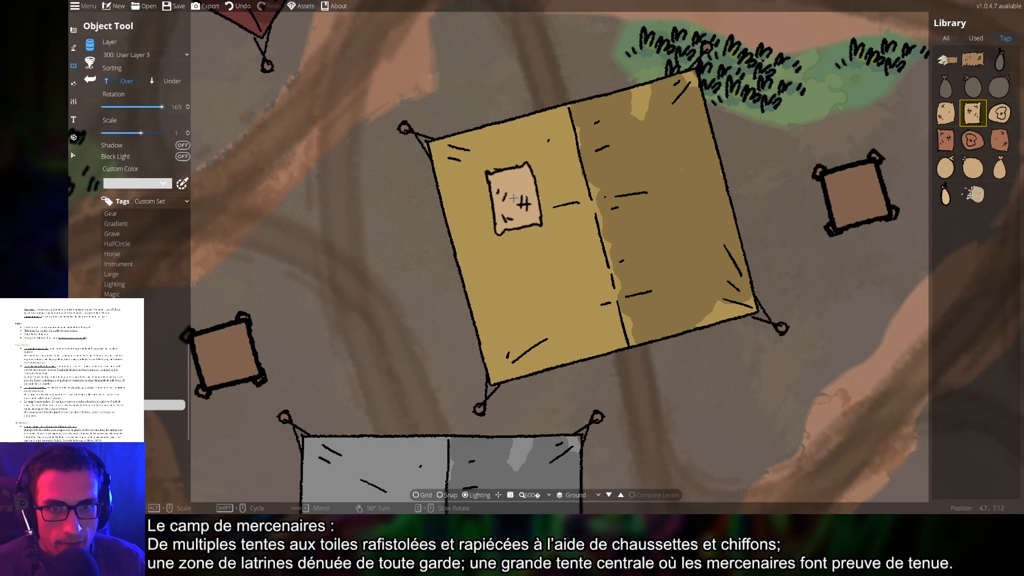
scroll(511, 188, "down", 1)
left_click(134, 187)
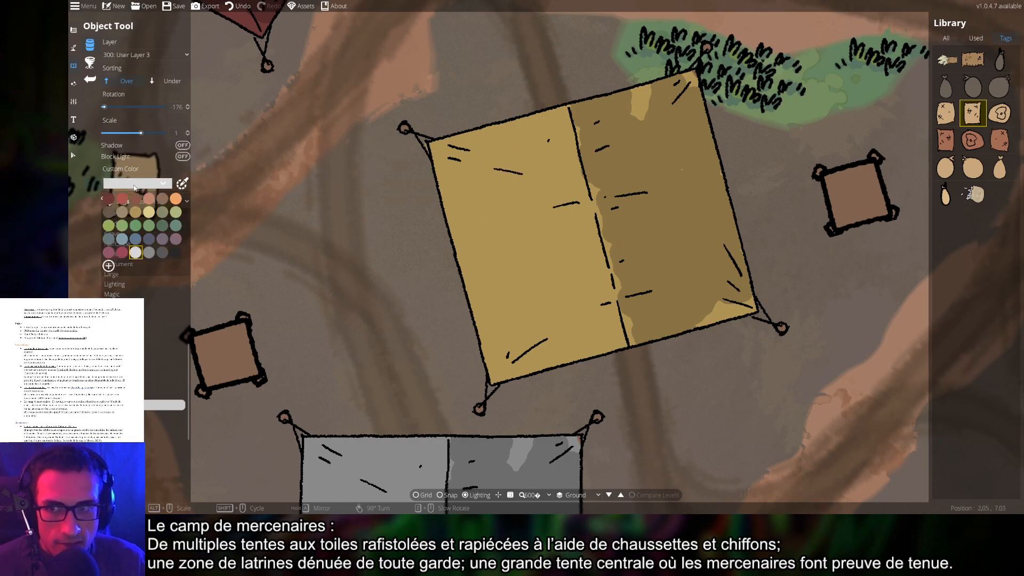
left_click(149, 212)
Place pale yellow patches on the yellow, grey and red tents
left_click(520, 189)
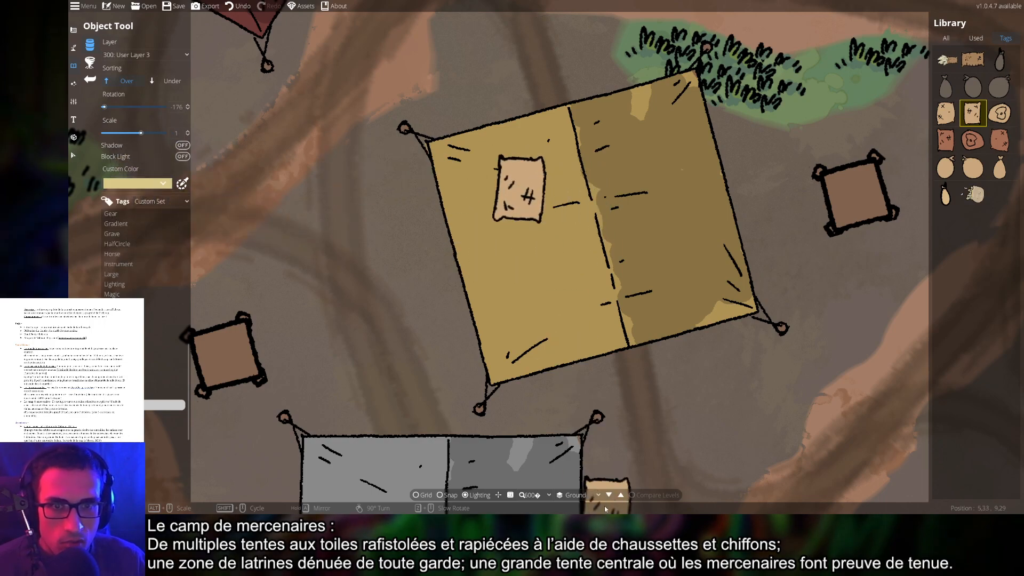
left_click_drag(598, 474, 713, 150)
scroll(516, 288, "down", 3)
left_click(508, 305)
left_click_drag(392, 258, 741, 281)
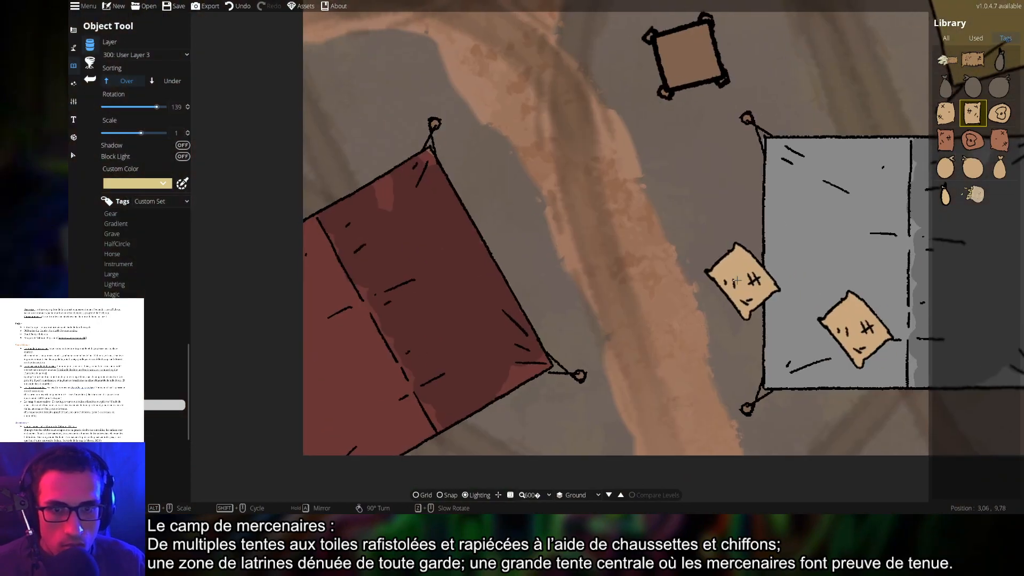
scroll(624, 282, "down", 1)
scroll(470, 335, "up", 5)
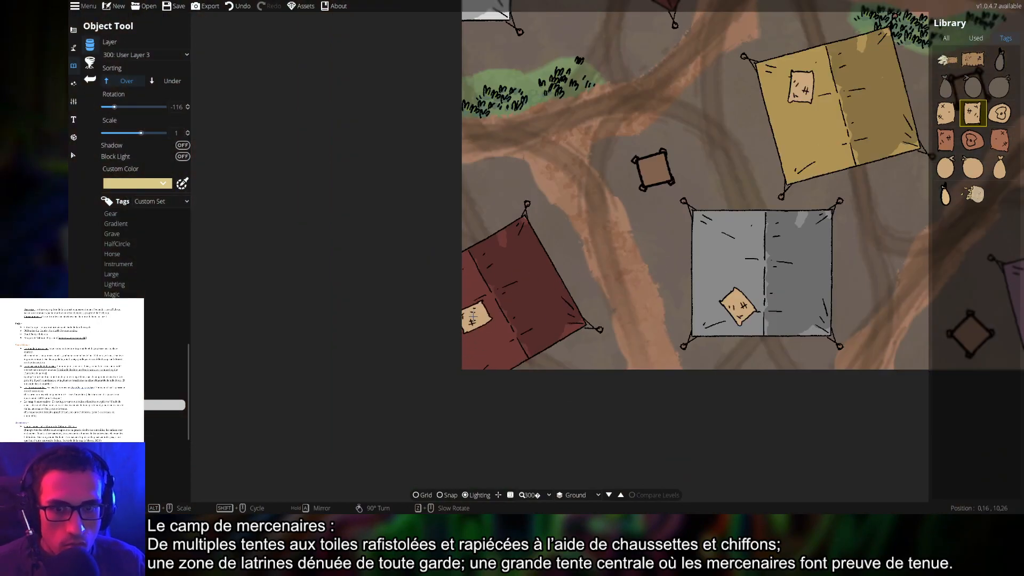
left_click_drag(692, 141, 641, 457)
scroll(547, 259, "up", 4)
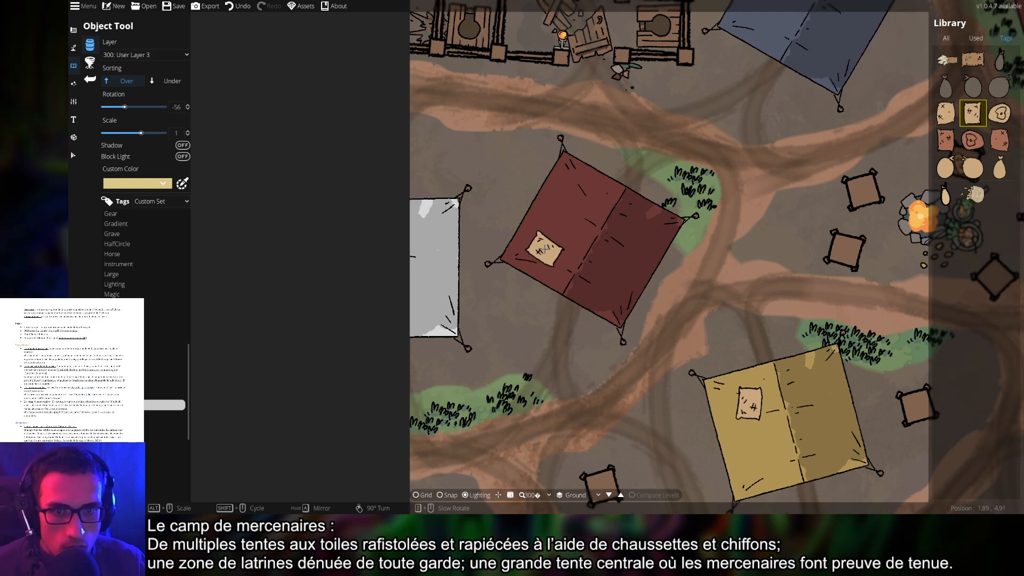
left_click(545, 249)
Add patches to the upper red tent and the green tent
scroll(563, 214, "up", 5)
scroll(570, 203, "down", 2)
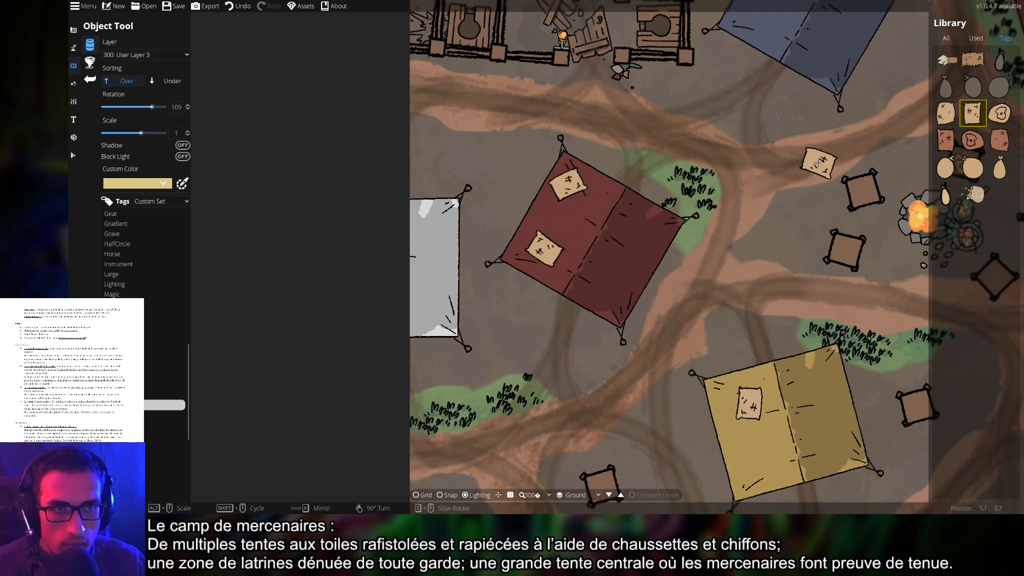
left_click_drag(818, 165, 539, 358)
scroll(480, 223, "down", 4)
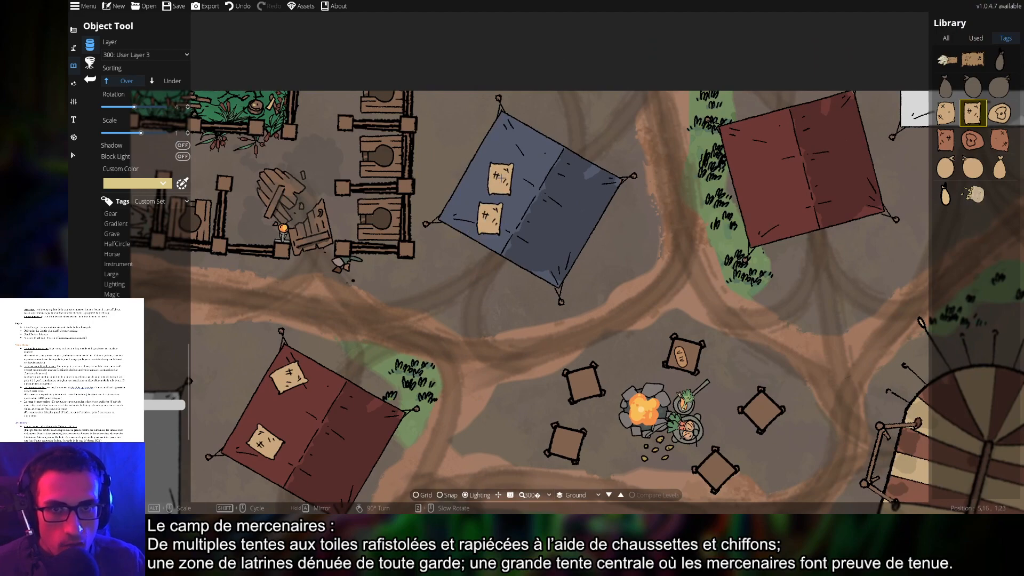
scroll(506, 170, "up", 5)
left_click_drag(749, 201, 600, 233)
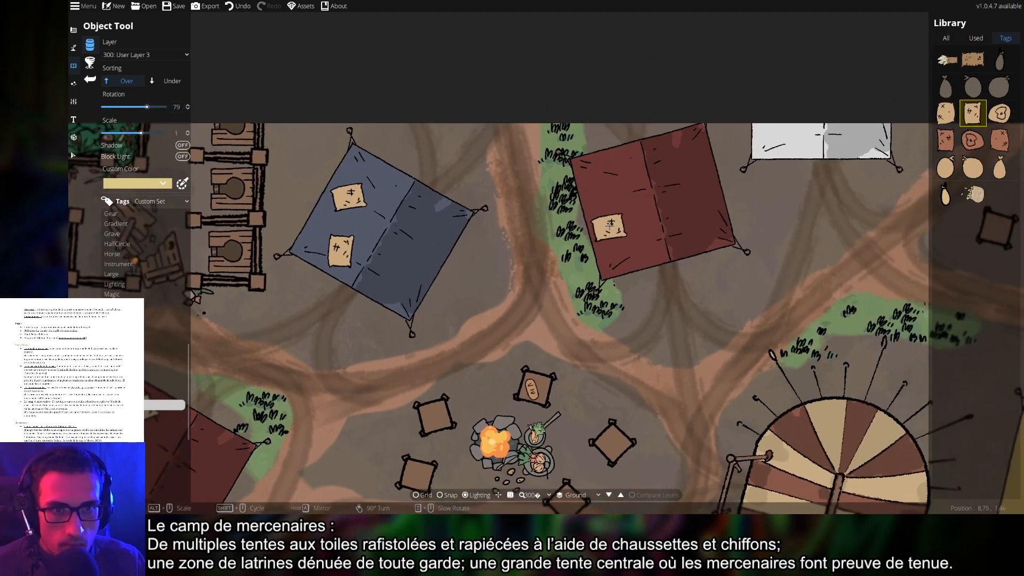
scroll(613, 221, "up", 5)
left_click(619, 215)
left_click_drag(861, 213, 679, 288)
left_click_drag(835, 341, 573, 285)
scroll(640, 255, "up", 4)
left_click(639, 229)
Move one patch over toward the striped tent
left_click_drag(672, 376, 751, 124)
scroll(752, 123, "down", 6)
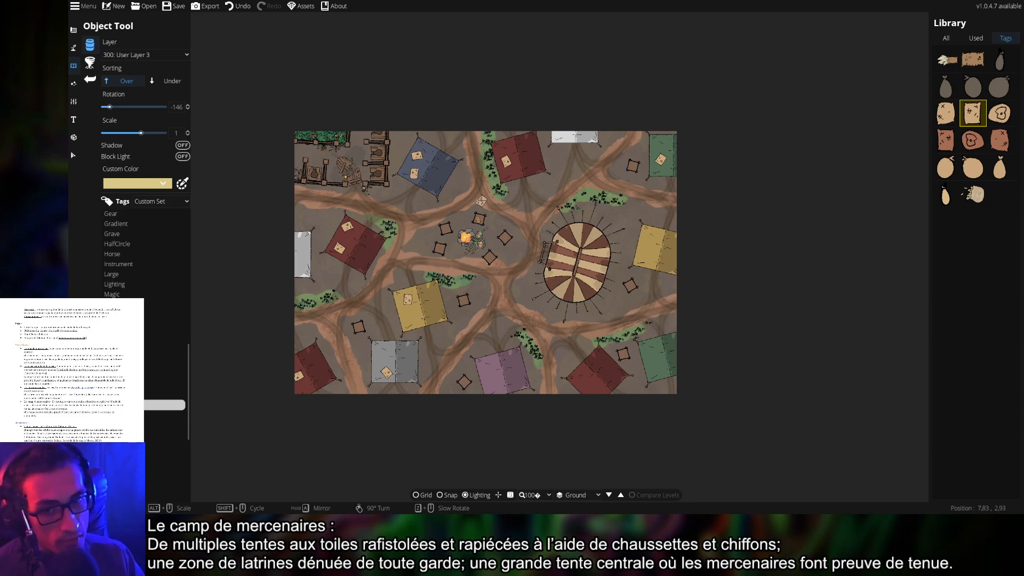
scroll(524, 132, "up", 2)
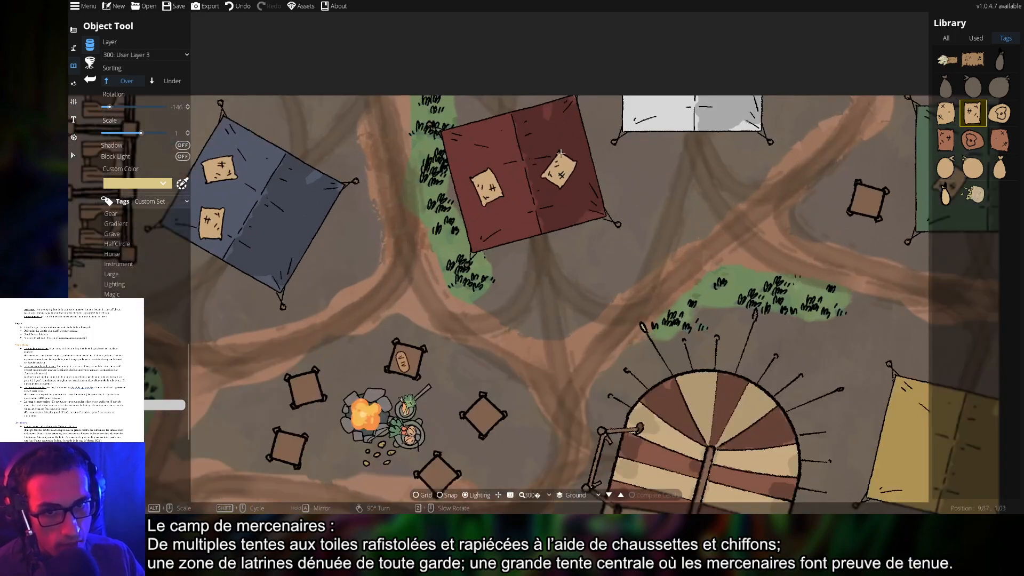
left_click_drag(565, 159, 501, 195)
scroll(707, 245, "up", 1)
scroll(707, 243, "down", 2)
left_click_drag(668, 268, 786, 131)
scroll(670, 253, "down", 2)
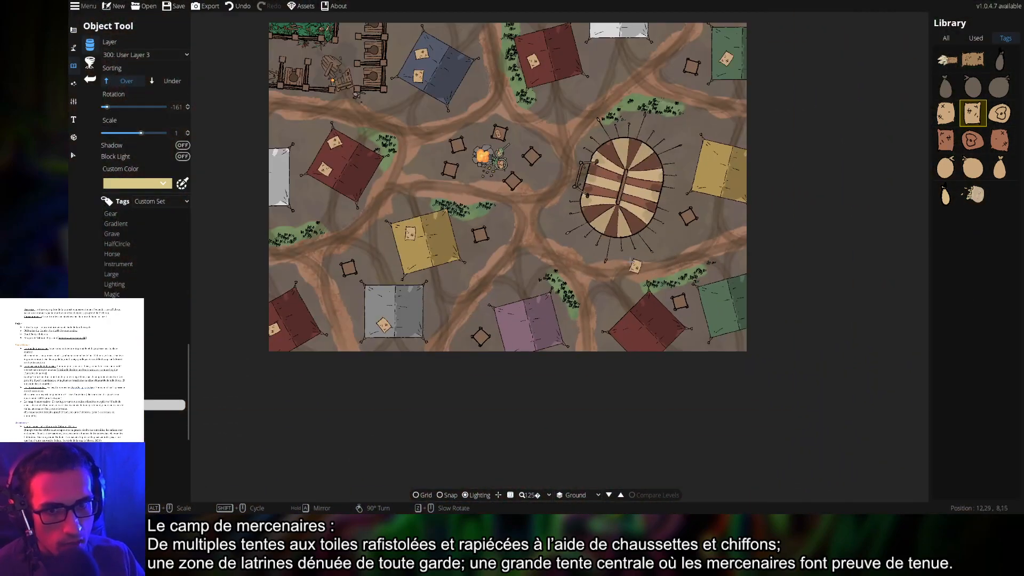
left_click_drag(646, 253, 676, 279)
Place three more patches on the green tent
left_click_drag(756, 327, 653, 302)
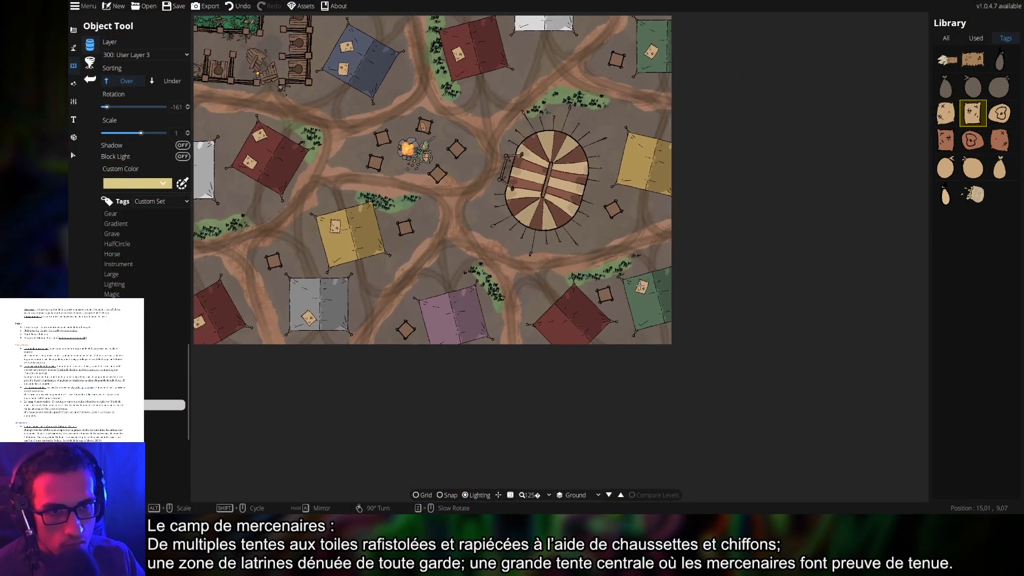
scroll(654, 302, "up", 4)
left_click(650, 356)
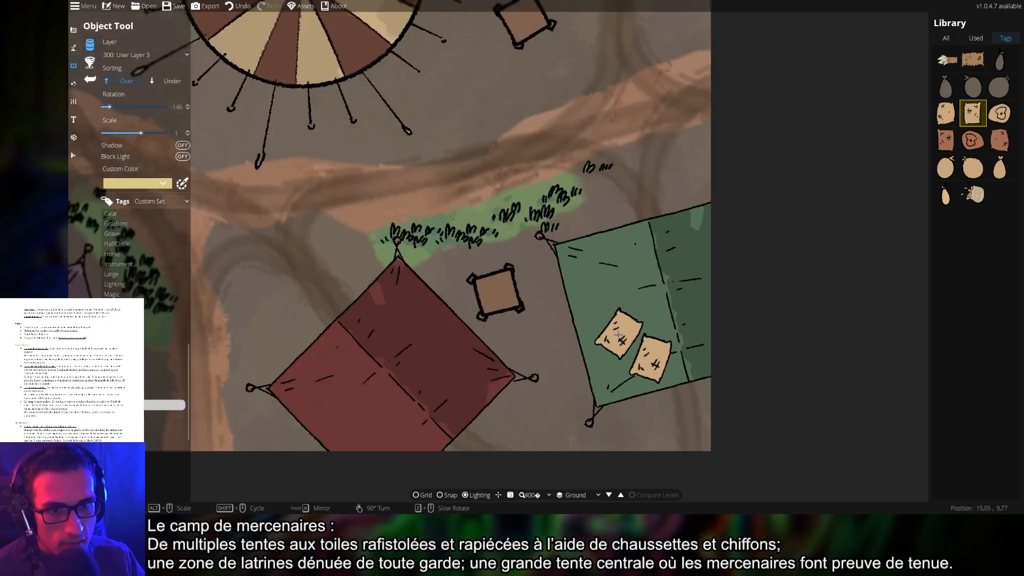
left_click(607, 341)
scroll(634, 301, "down", 3)
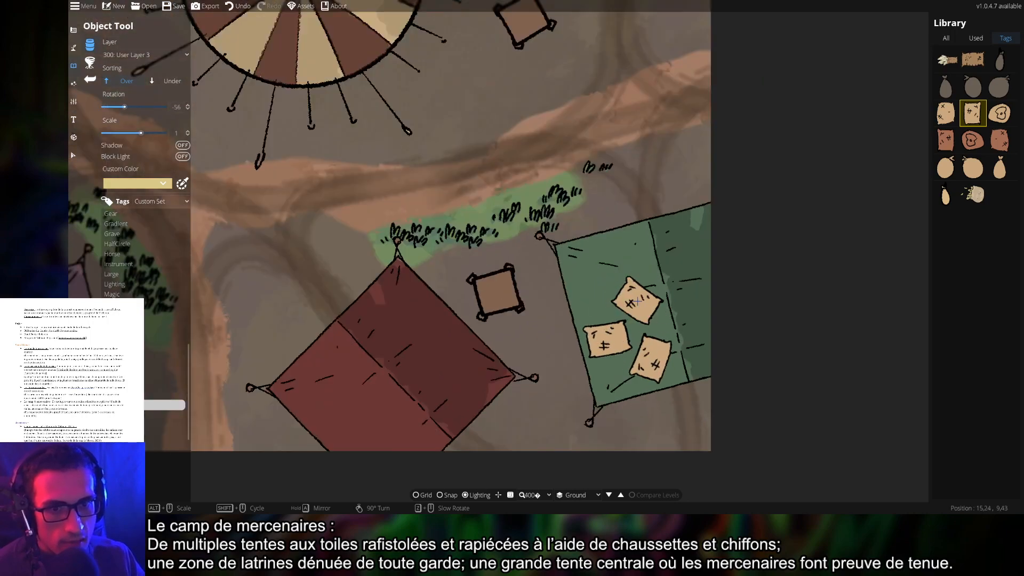
left_click(634, 304)
scroll(600, 276, "up", 6)
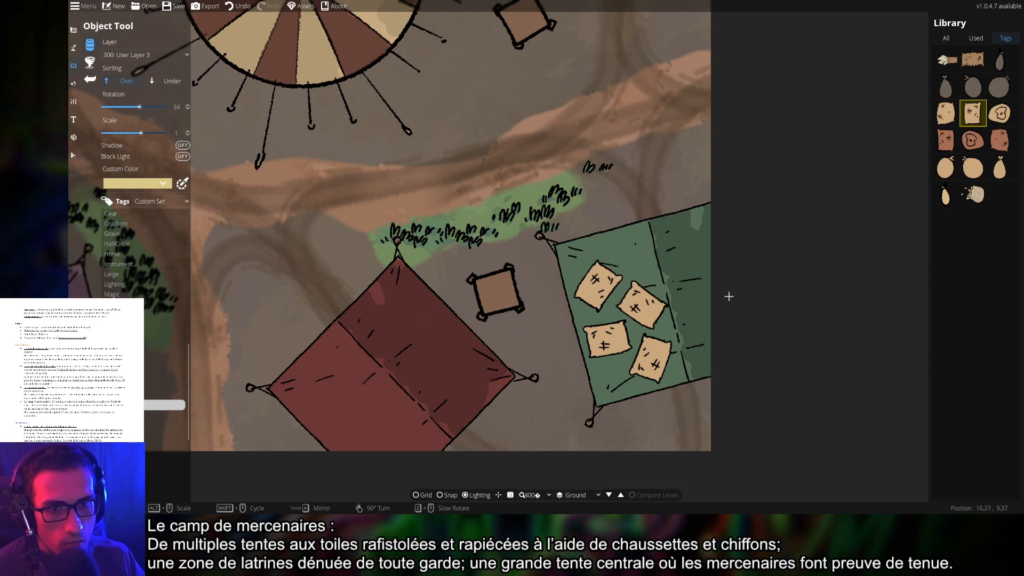
scroll(728, 296, "down", 5)
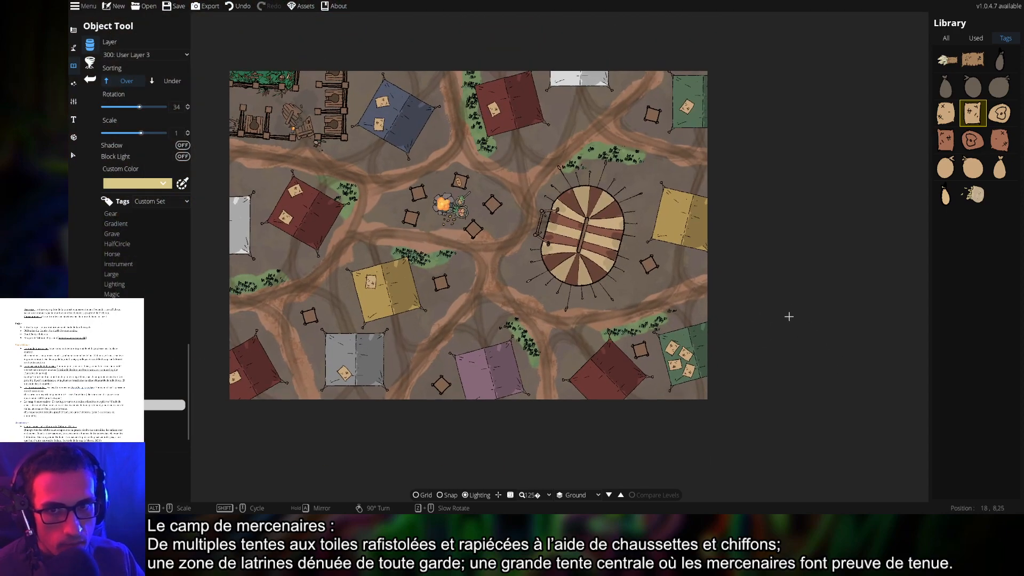
Switch the patch asset to a reddish sack design
left_click_drag(758, 282, 836, 288)
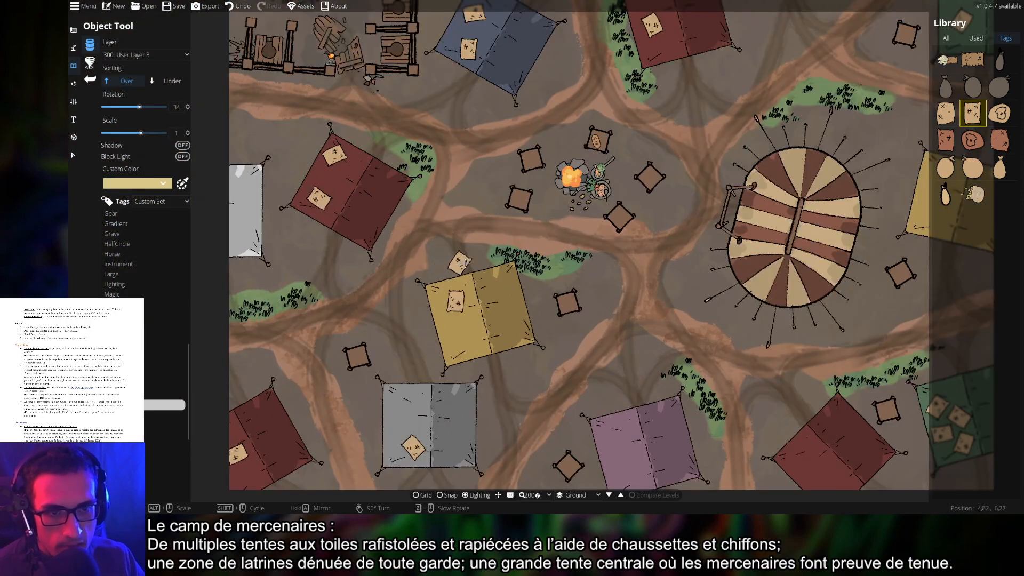
scroll(492, 154, "up", 3)
left_click_drag(541, 187, 587, 248)
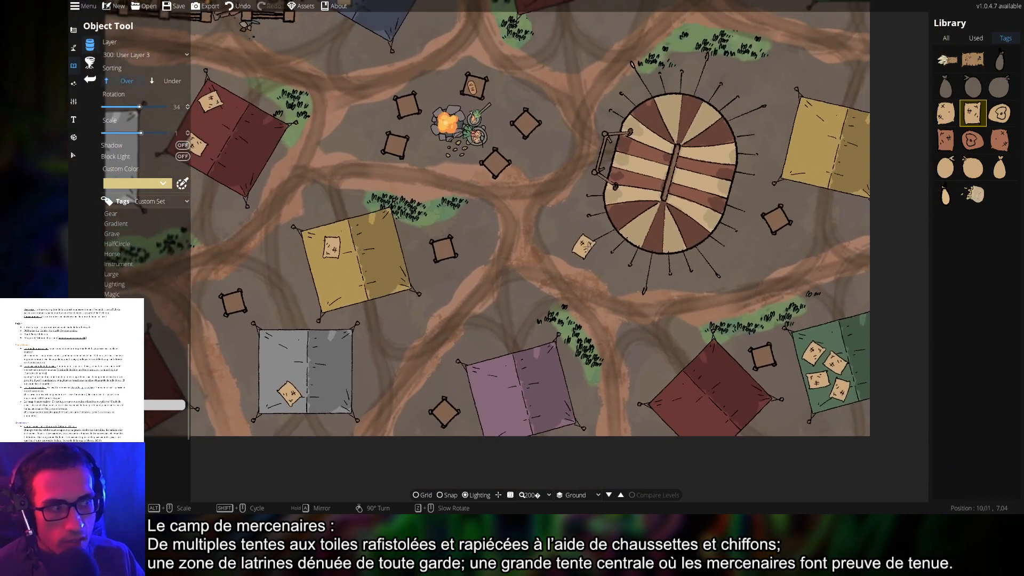
left_click(1000, 139)
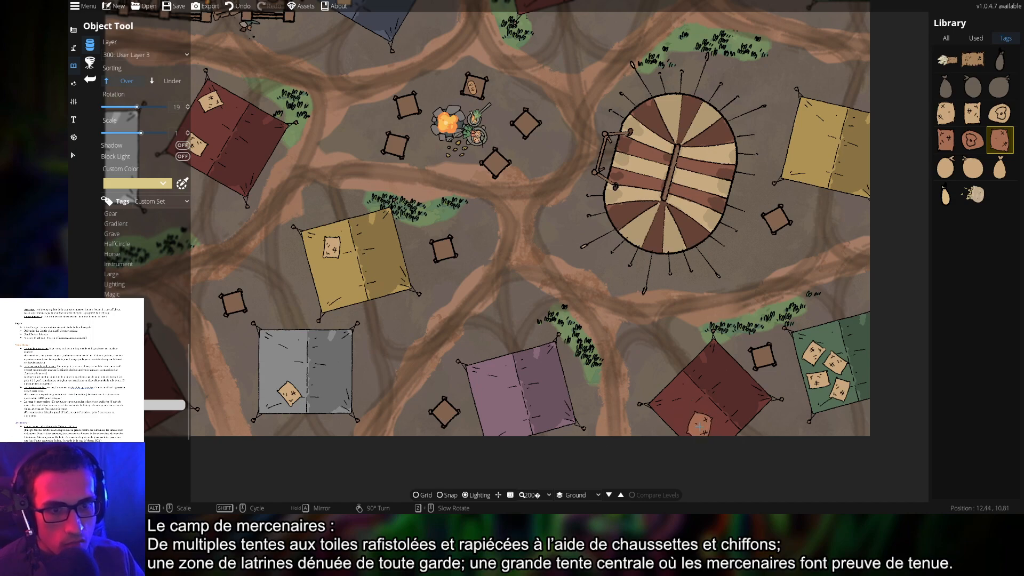
scroll(814, 386, "down", 5)
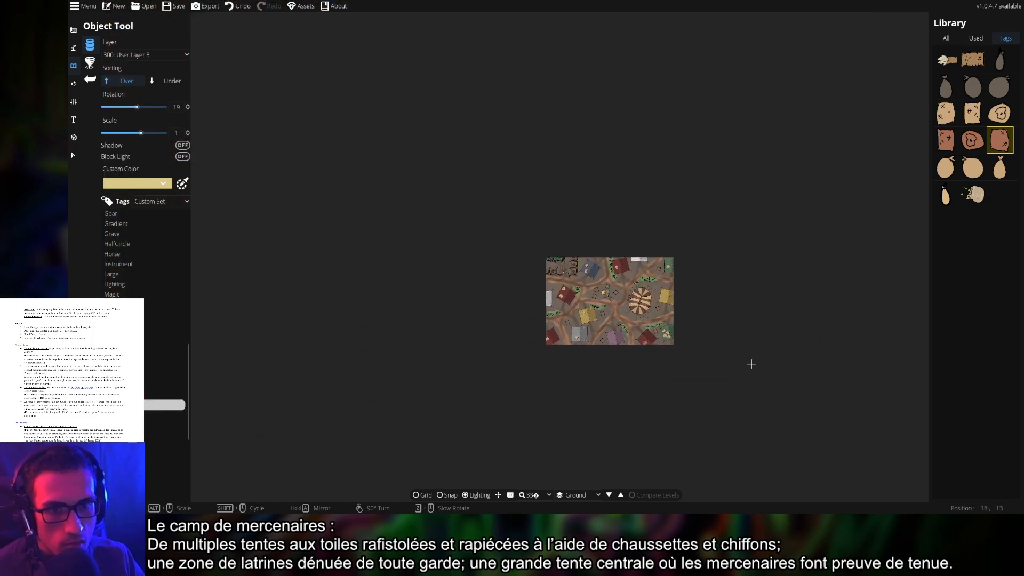
scroll(639, 355, "up", 4)
left_click_drag(609, 377, 623, 426)
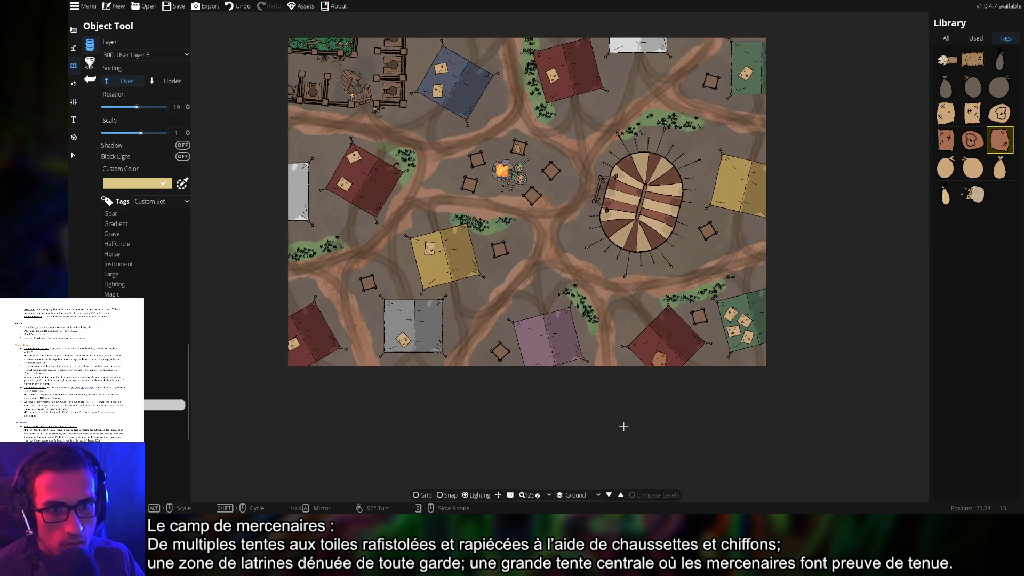
Try a filled sack, then a round sack, around the campfire area
left_click_drag(559, 265, 655, 349)
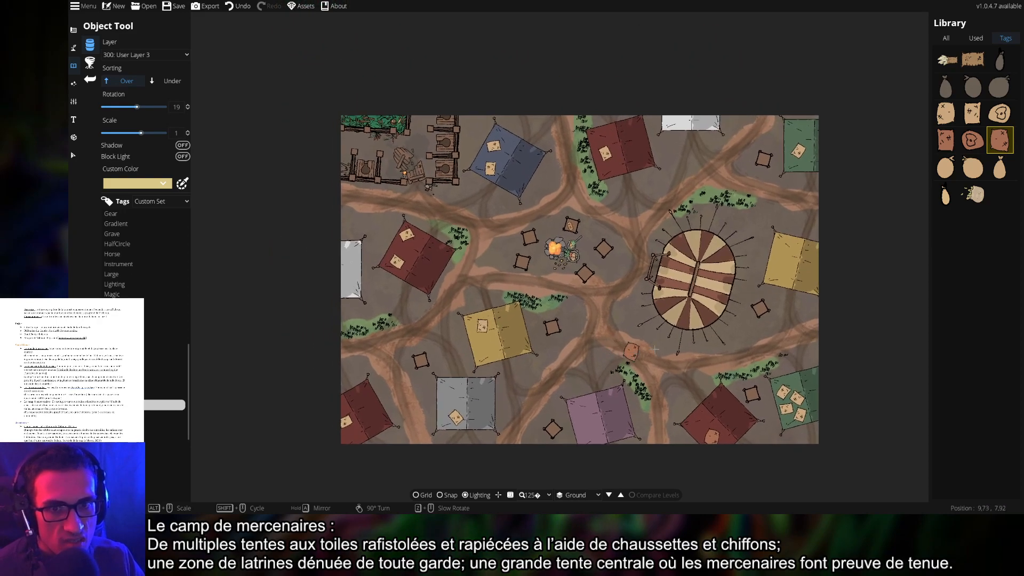
left_click(974, 195)
scroll(629, 287, "up", 4)
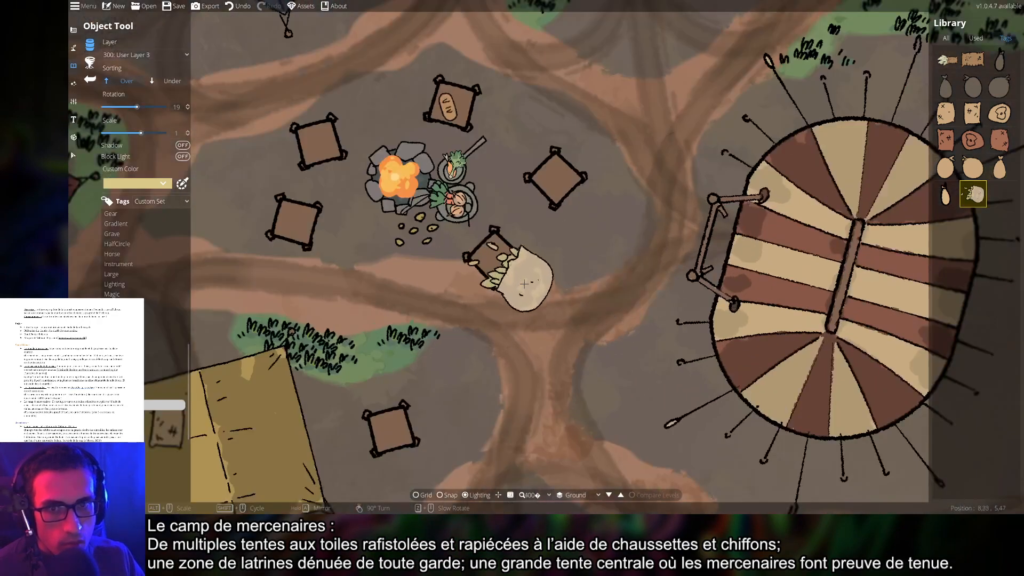
left_click_drag(520, 288, 688, 401)
scroll(592, 368, "down", 4)
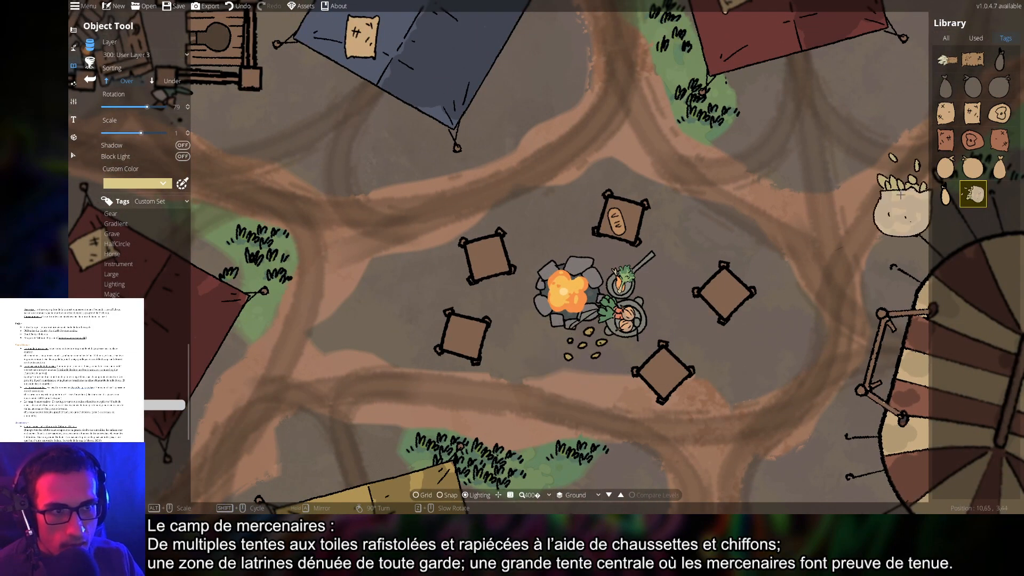
left_click(974, 173)
scroll(663, 359, "up", 3)
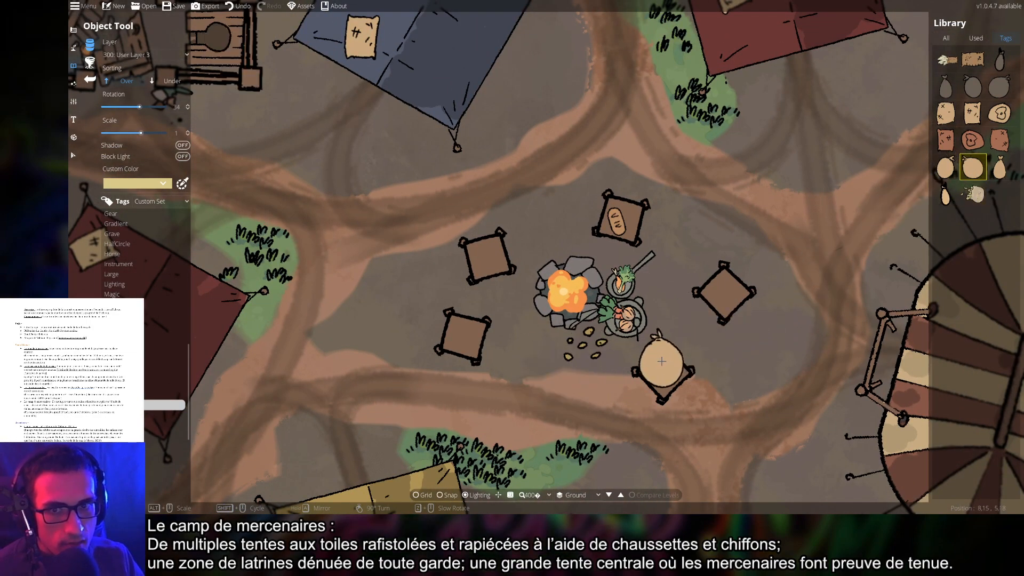
left_click_drag(727, 344, 803, 253)
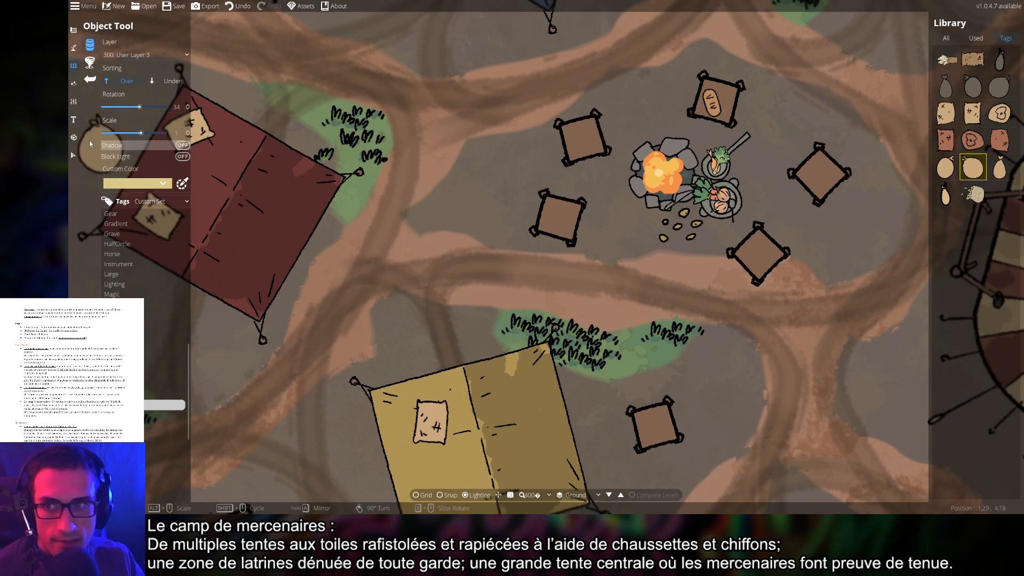
Place new objects on 200: User Layer 2, select the round sack, and pan to the striped tent
left_click(140, 55)
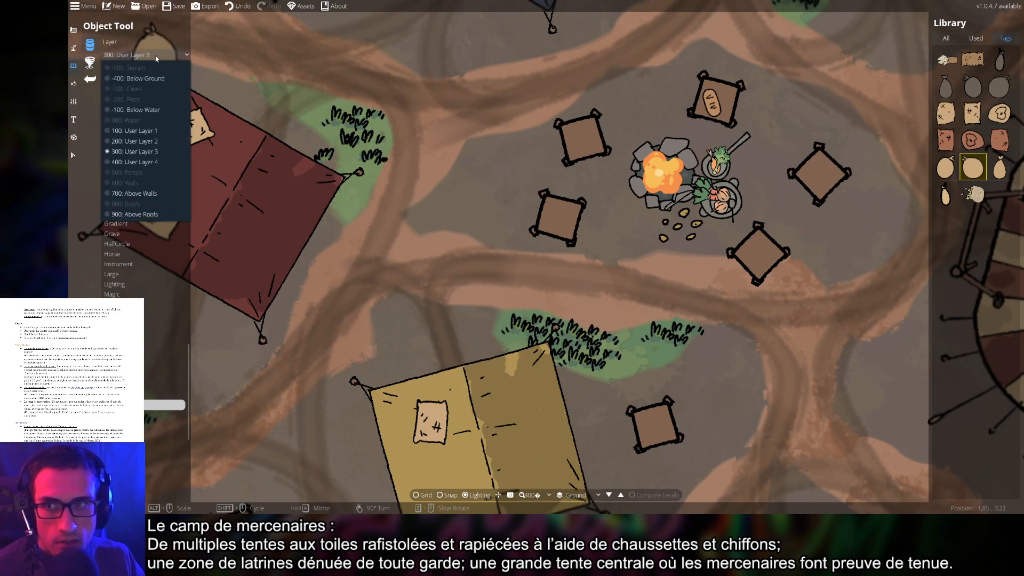
left_click(136, 141)
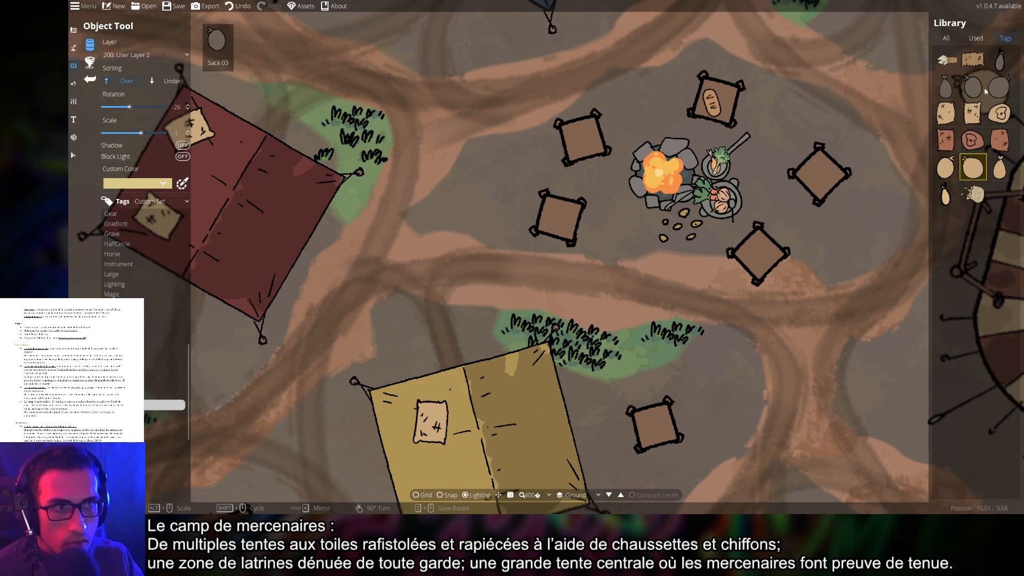
left_click(1007, 119)
left_click_drag(280, 167, 396, 242)
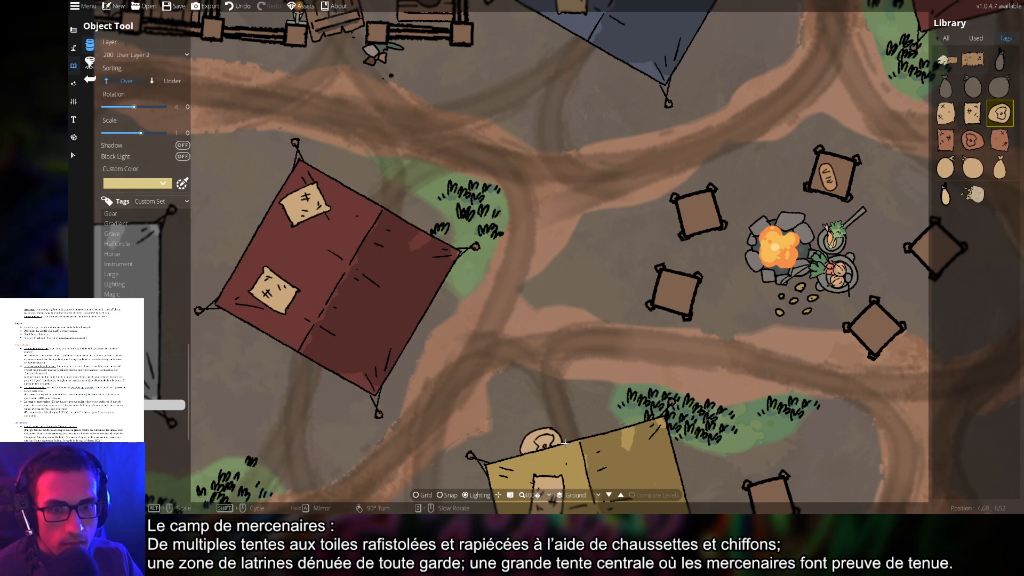
left_click_drag(689, 381, 320, 353)
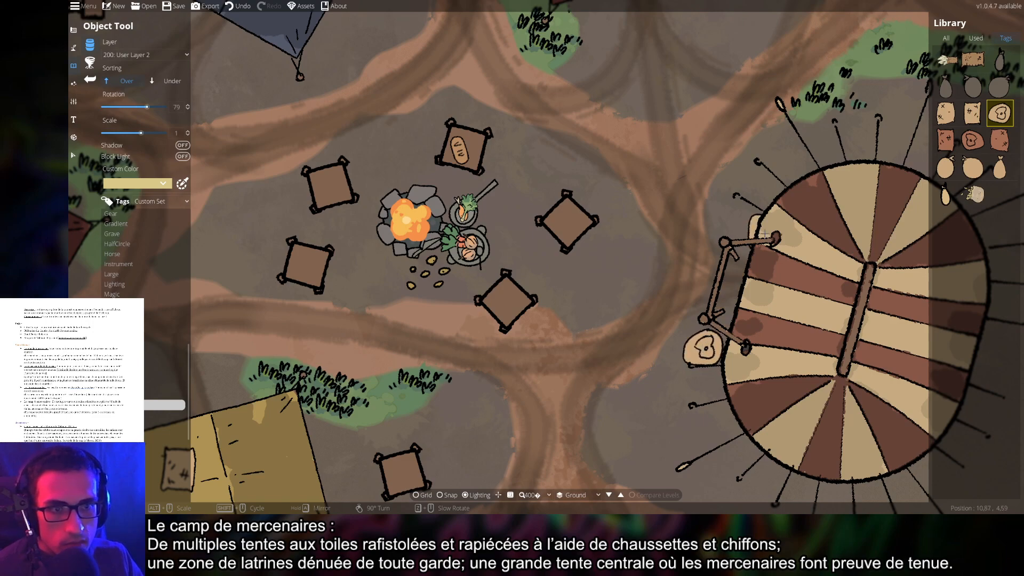
Tint the sack green and place sacks beside the yellow and green tents
left_click(136, 186)
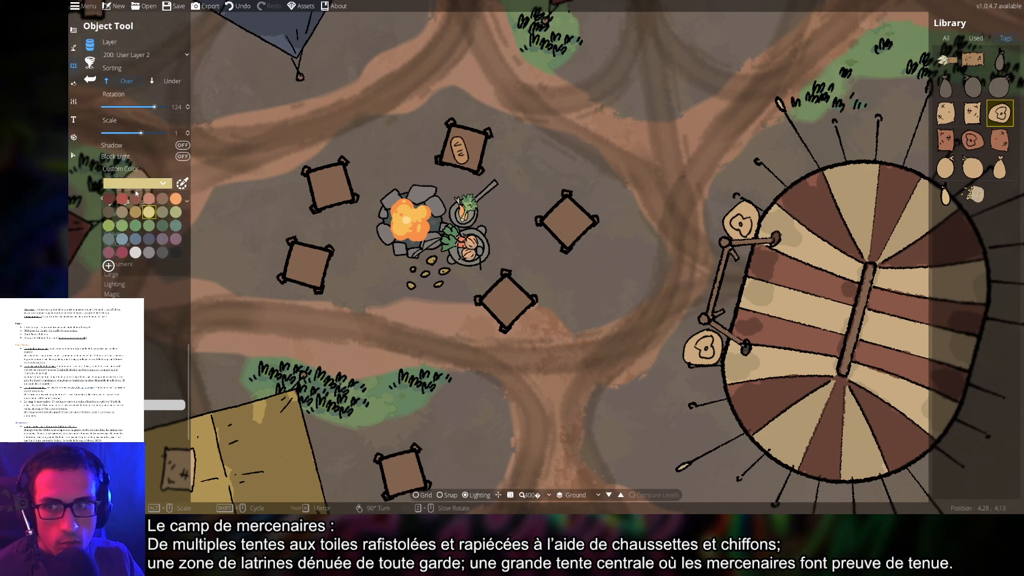
left_click(155, 228)
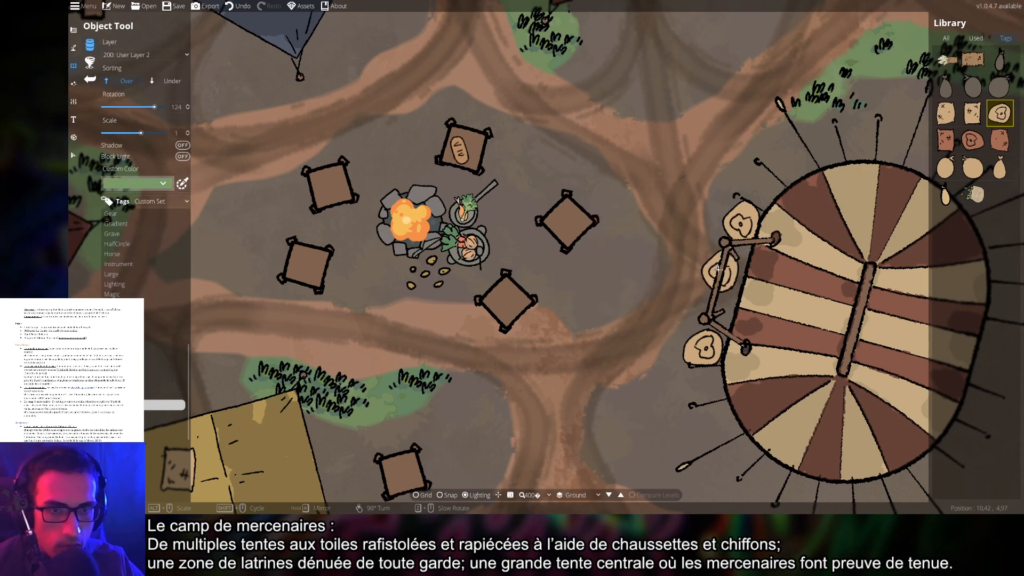
scroll(609, 201, "up", 2)
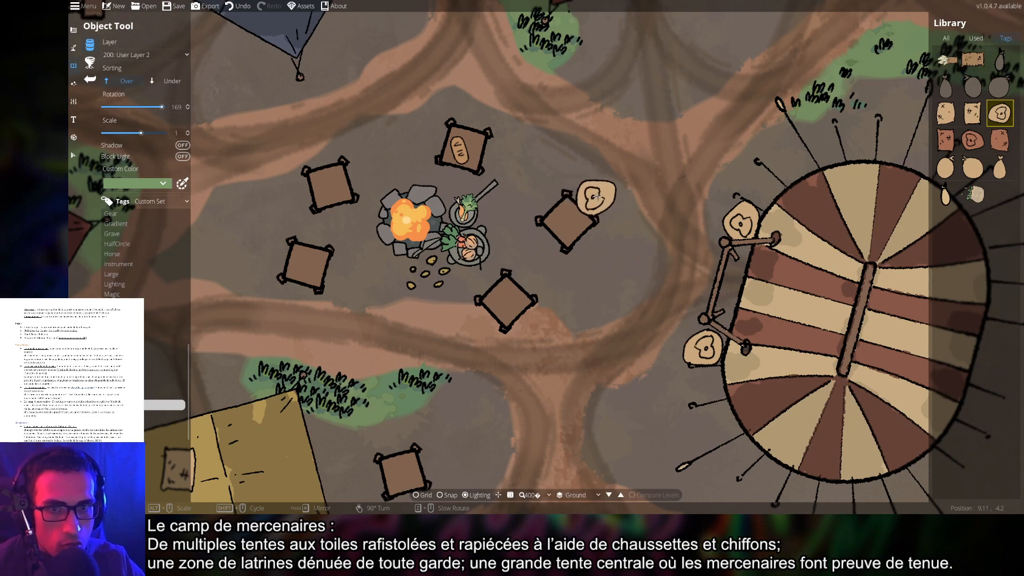
scroll(599, 193, "up", 2)
left_click_drag(560, 156, 370, 50)
left_click_drag(706, 280, 368, 223)
scroll(584, 204, "up", 1)
scroll(586, 189, "down", 2)
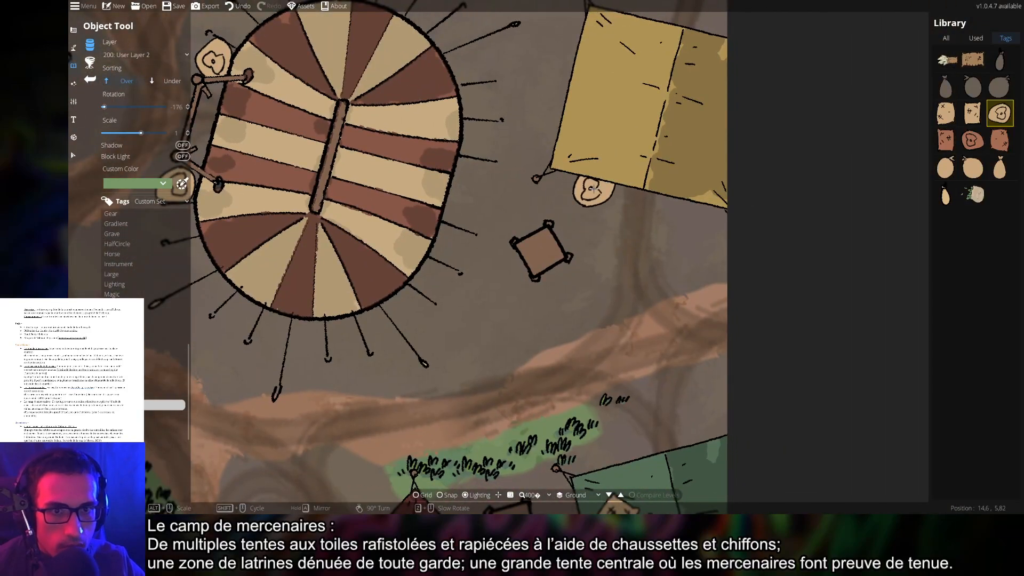
left_click(594, 189)
left_click_drag(461, 381, 550, 118)
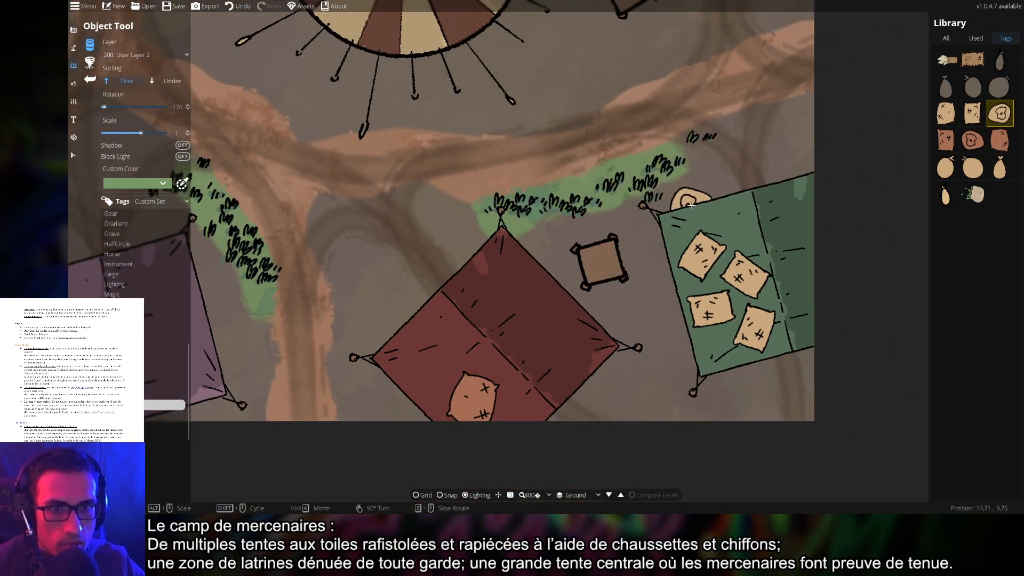
left_click(695, 198)
Move across the upper camp and undo the sack misplaced near the grey tent
left_click_drag(680, 62, 736, 339)
left_click_drag(706, 43, 645, 343)
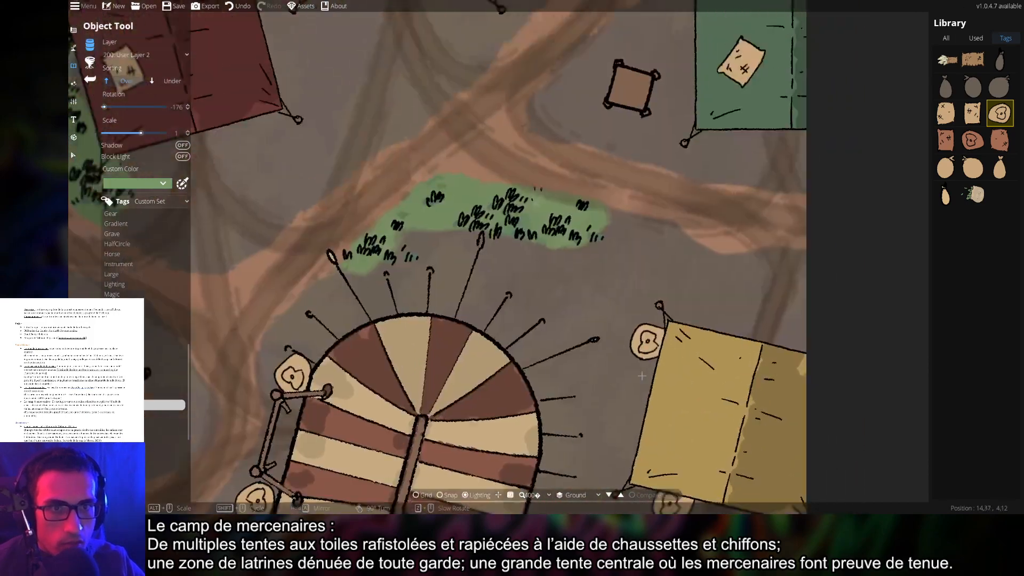
left_click_drag(695, 150, 653, 354)
left_click_drag(611, 302, 908, 359)
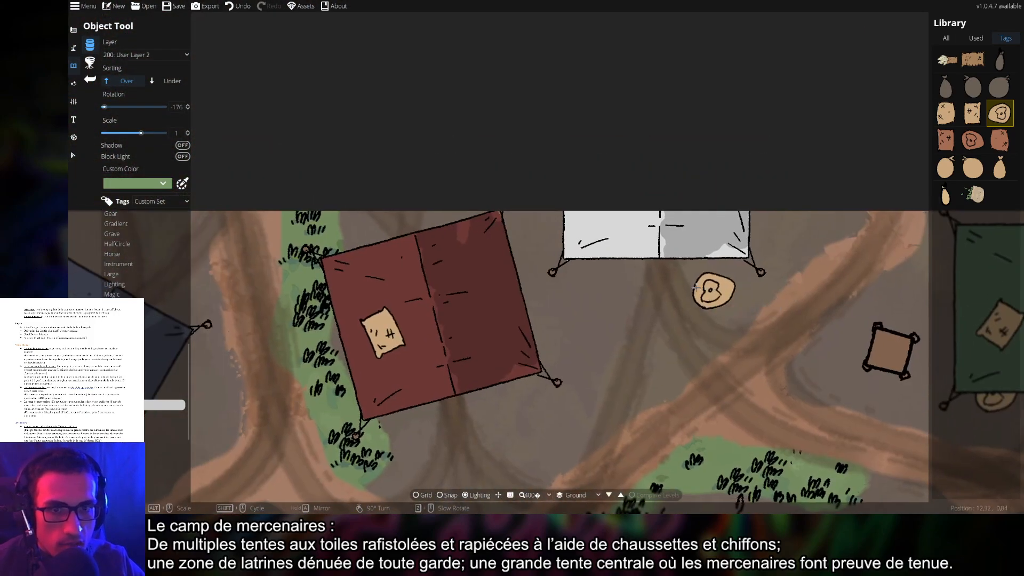
scroll(606, 278, "up", 9)
left_click_drag(524, 374, 738, 237)
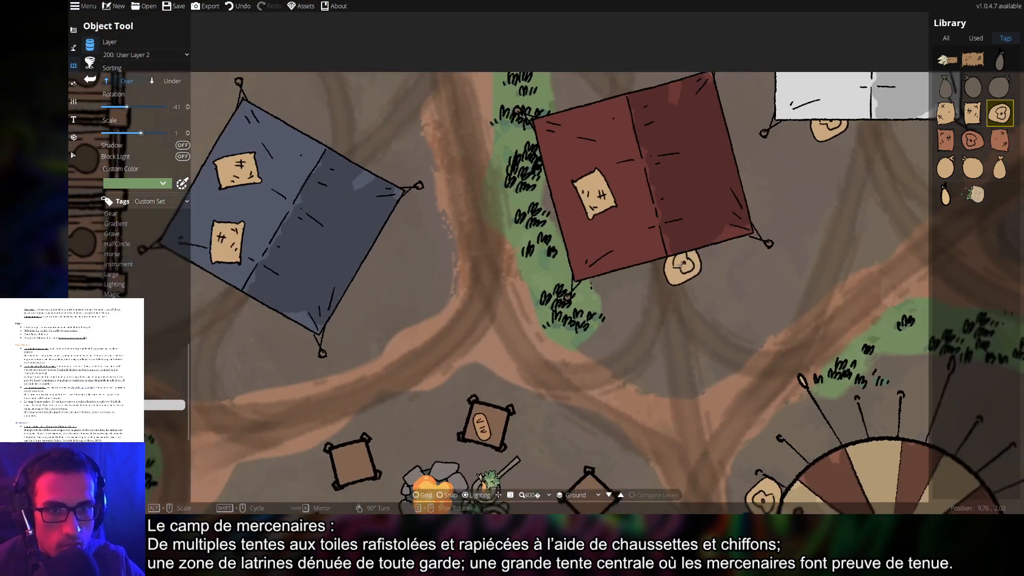
scroll(681, 264, "up", 10)
left_click_drag(427, 246, 727, 225)
left_click_drag(550, 274, 817, 128)
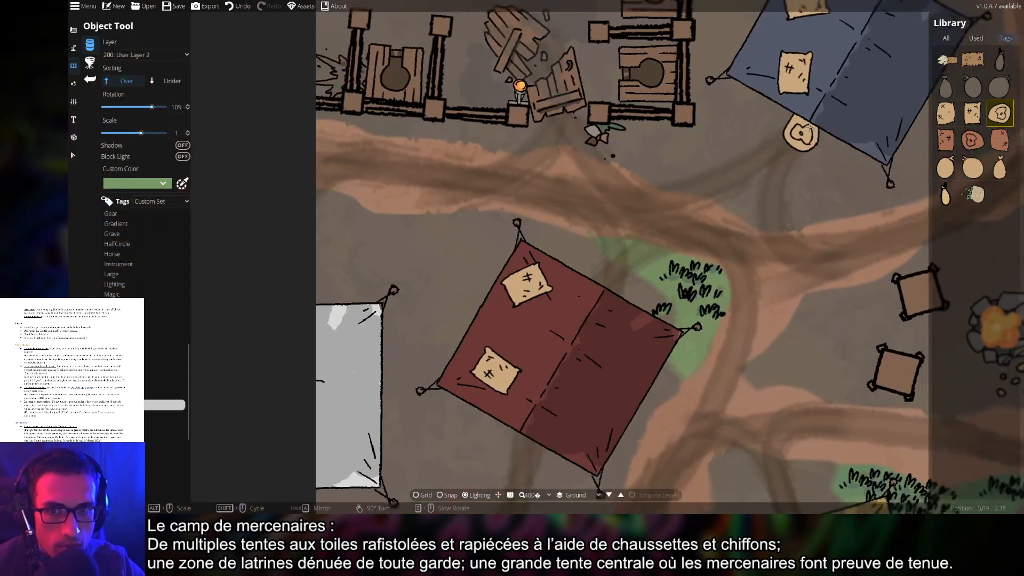
left_click_drag(621, 311, 786, 91)
left_click_drag(796, 301, 639, 54)
scroll(684, 253, "up", 9)
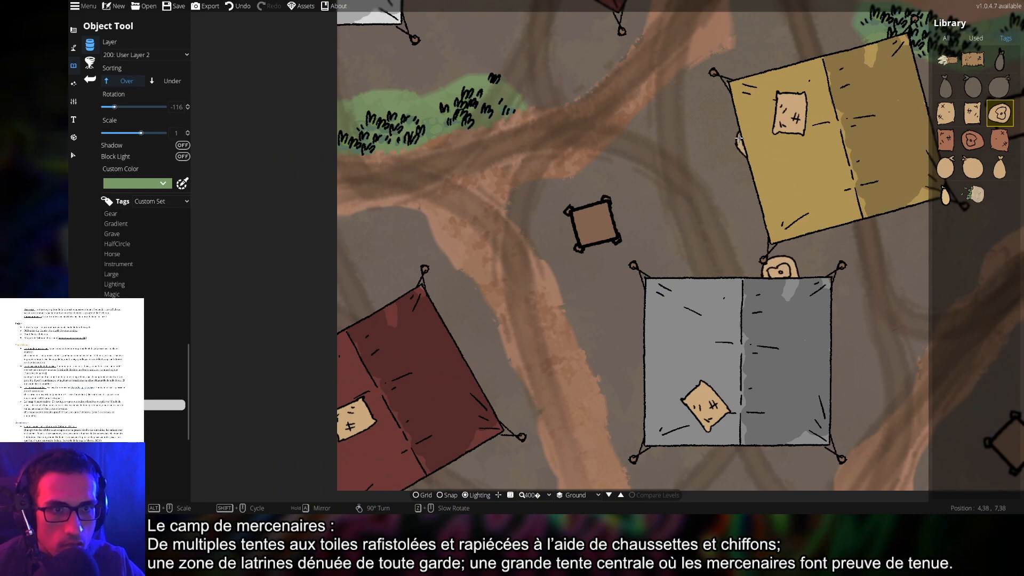
left_click_drag(739, 139, 739, 170)
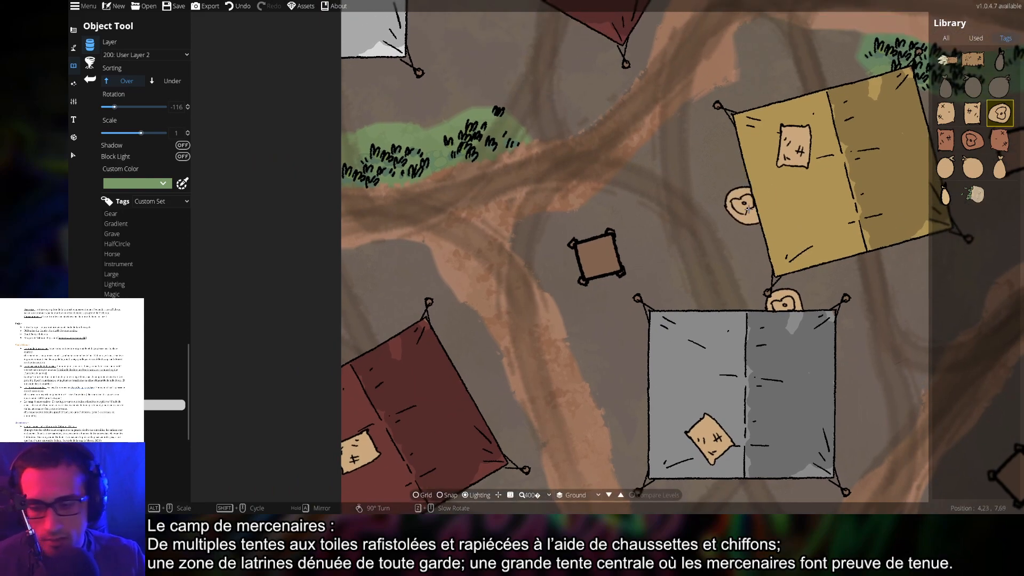
key("ctrl+z")
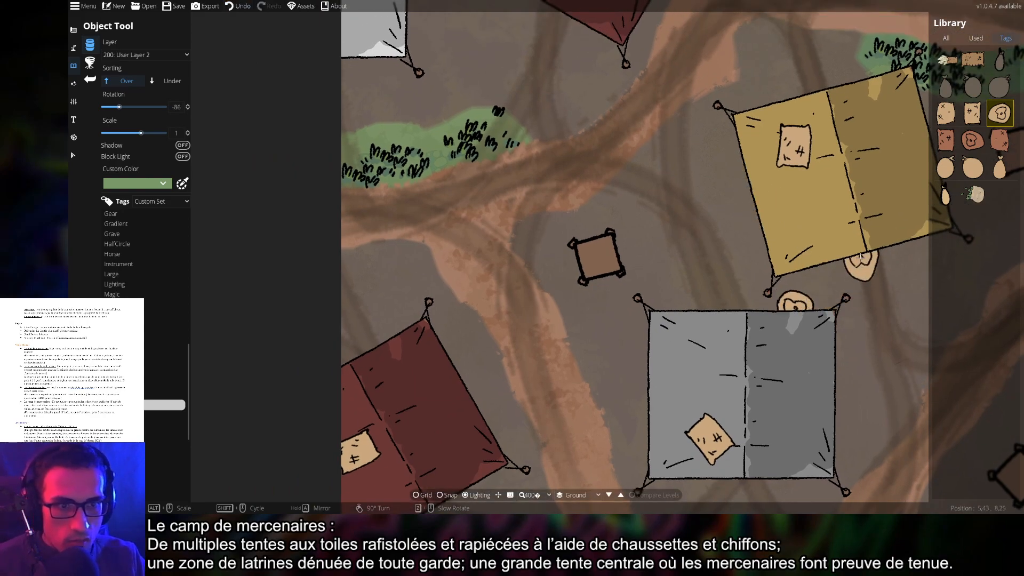
Turn the sack a quarter turn and place it at the yellow tent's lower edge
left_click_drag(881, 266, 765, 257)
right_click(789, 256)
left_click(796, 228)
left_click_drag(782, 186, 834, 312)
scroll(733, 202, "up", 5)
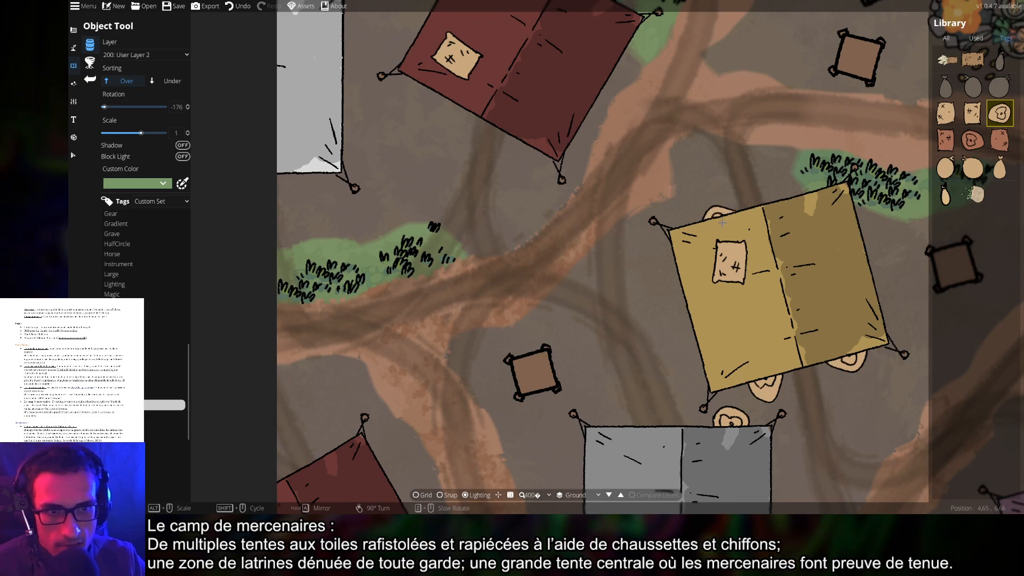
scroll(792, 203, "down", 5)
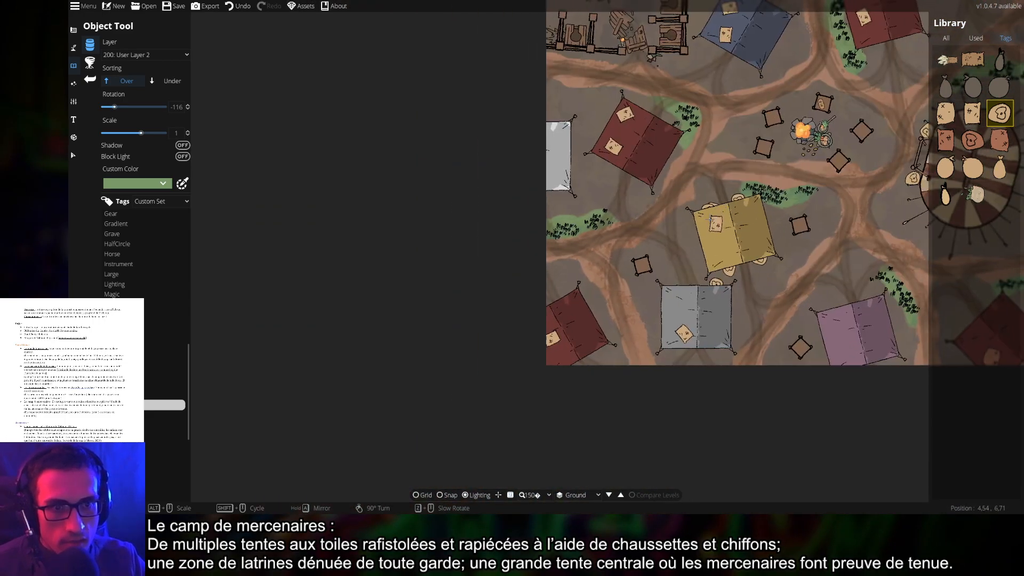
scroll(542, 325, "up", 5)
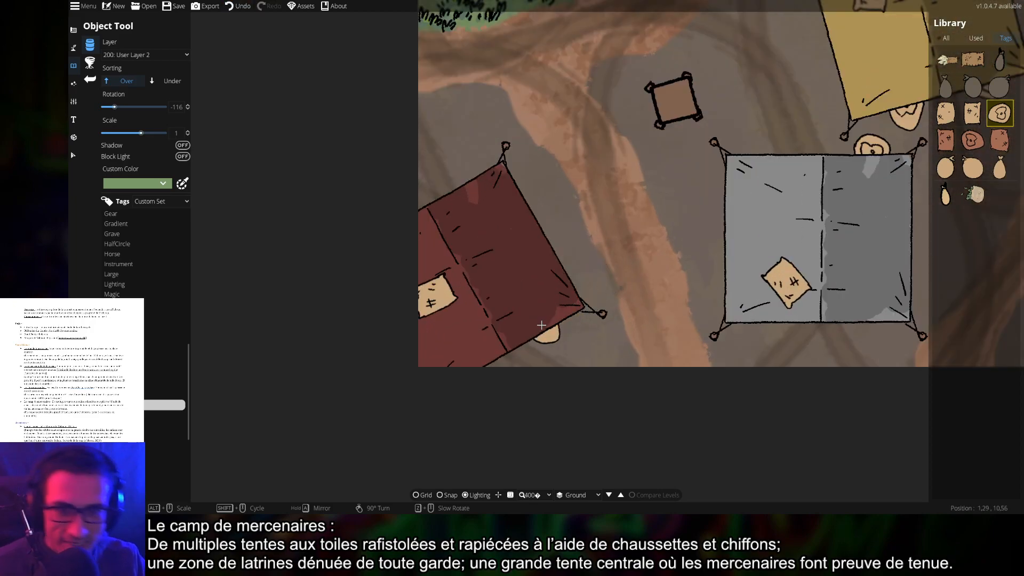
Place sacks at the lower edges of the purple and red tents
left_click_drag(832, 282, 614, 270)
left_click_drag(799, 276, 656, 278)
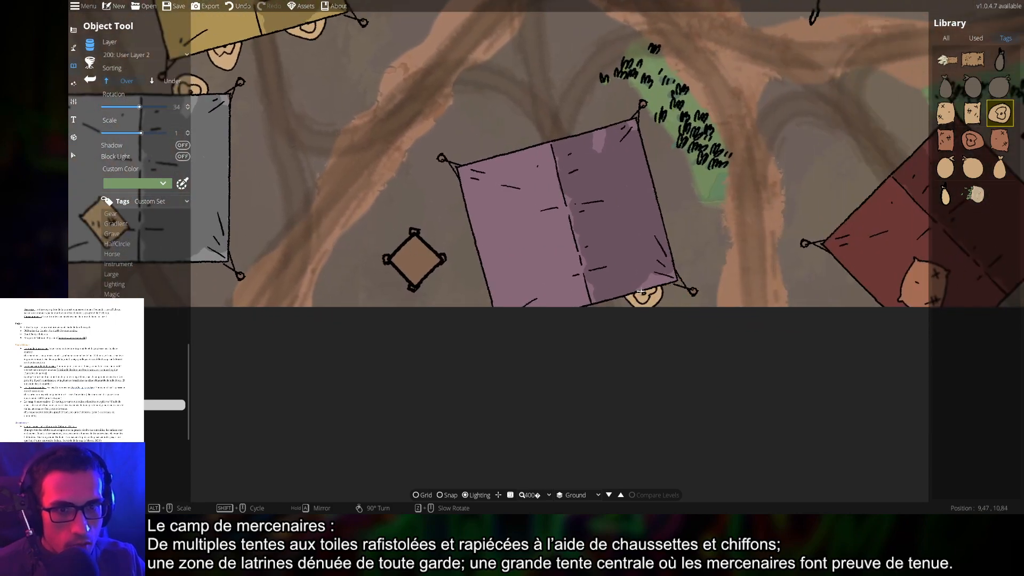
left_click(635, 291)
left_click_drag(824, 259, 582, 265)
left_click_drag(786, 255, 596, 281)
left_click(612, 291)
left_click_drag(755, 319, 703, 297)
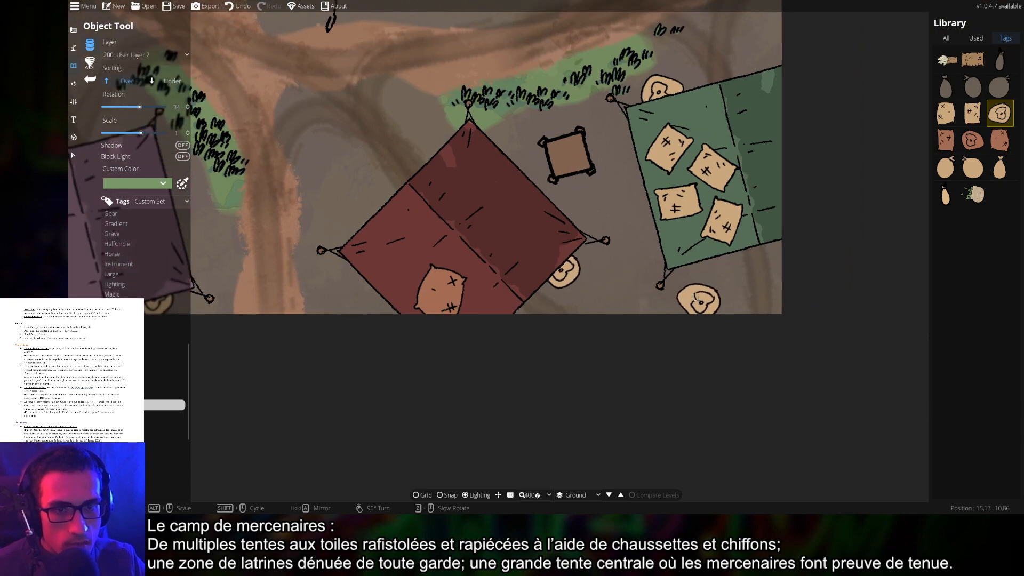
scroll(697, 303, "down", 3)
left_click_drag(602, 264, 622, 289)
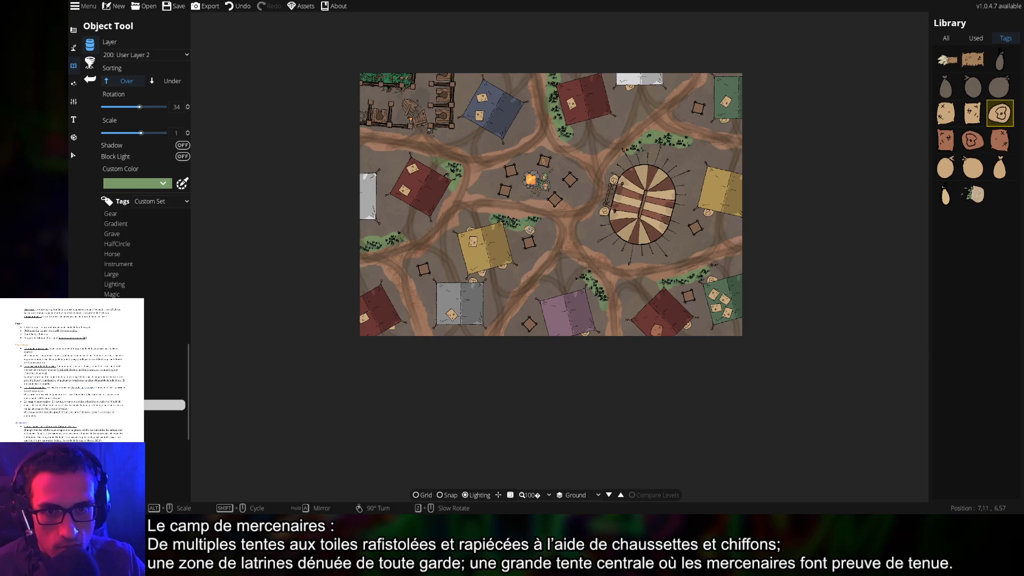
Sort new objects under existing ones and place a pear-shaped sack beside the campfire
scroll(530, 229, "up", 4)
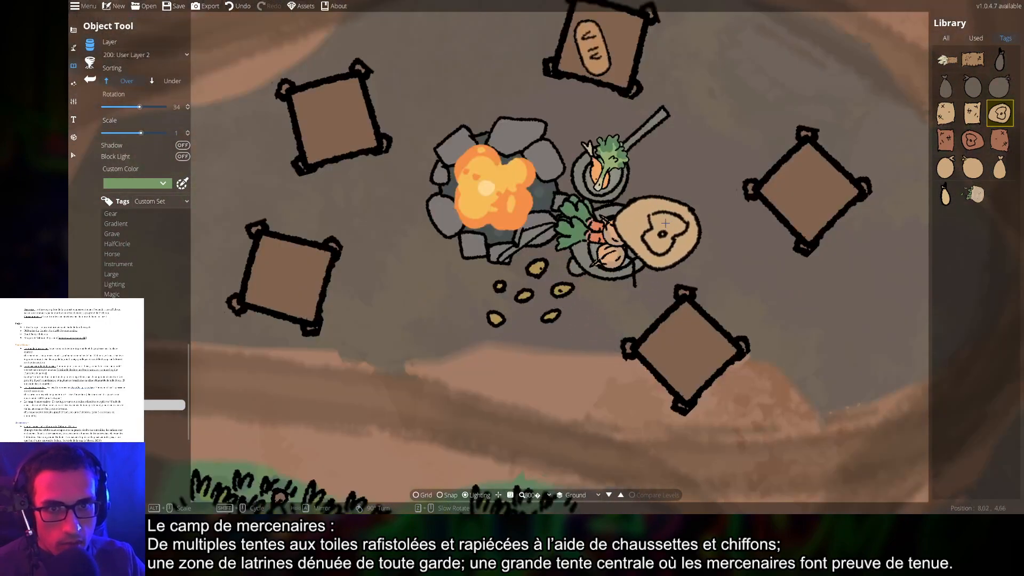
left_click(170, 81)
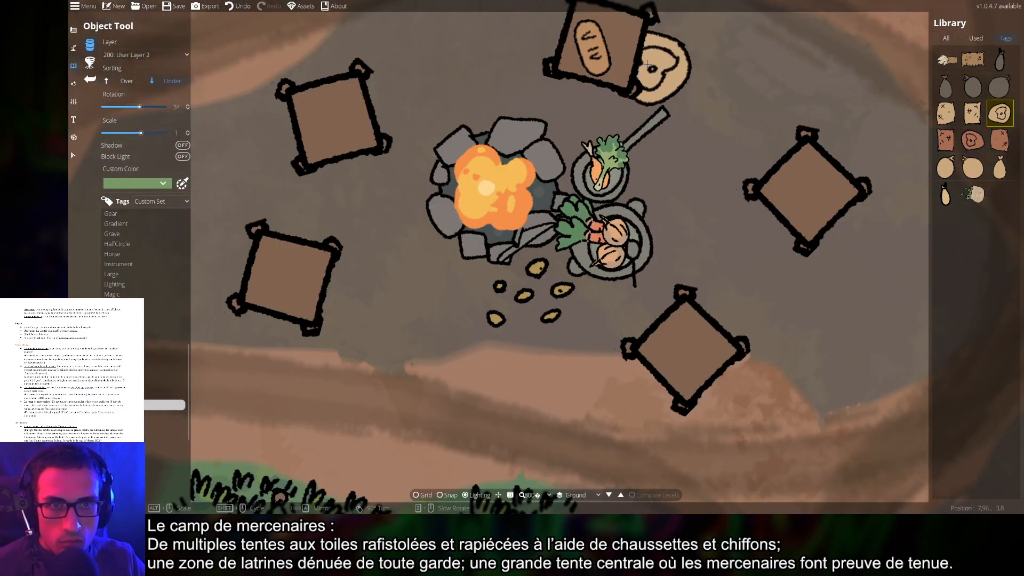
scroll(853, 230, "down", 3)
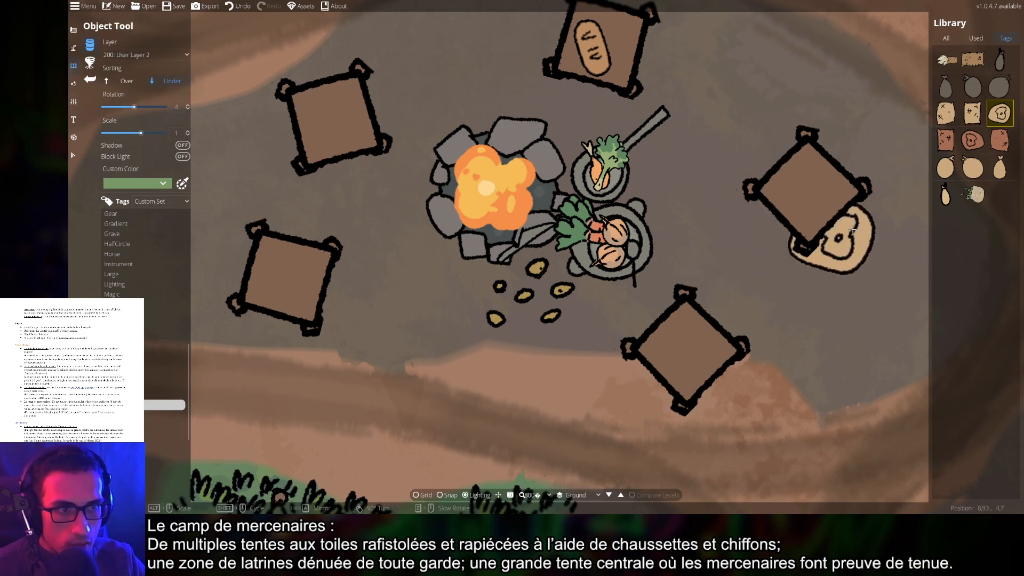
left_click(946, 194)
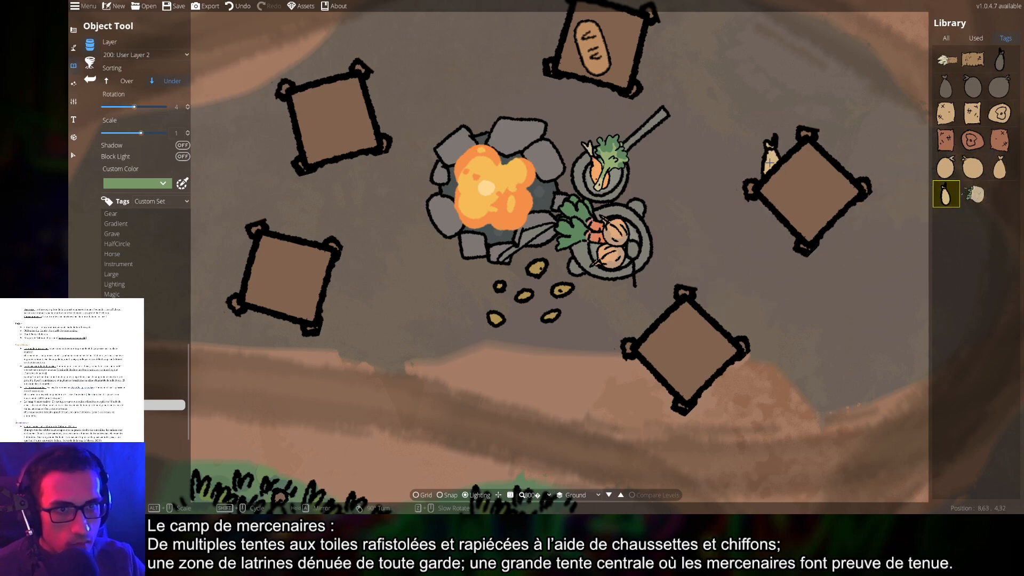
scroll(759, 160, "down", 6)
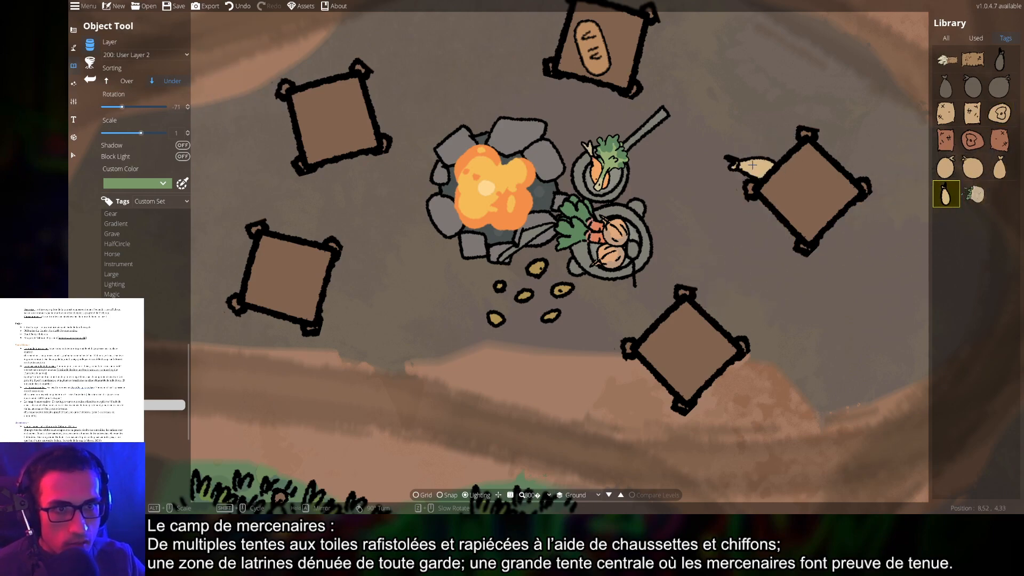
left_click(1000, 167)
scroll(461, 98, "up", 2)
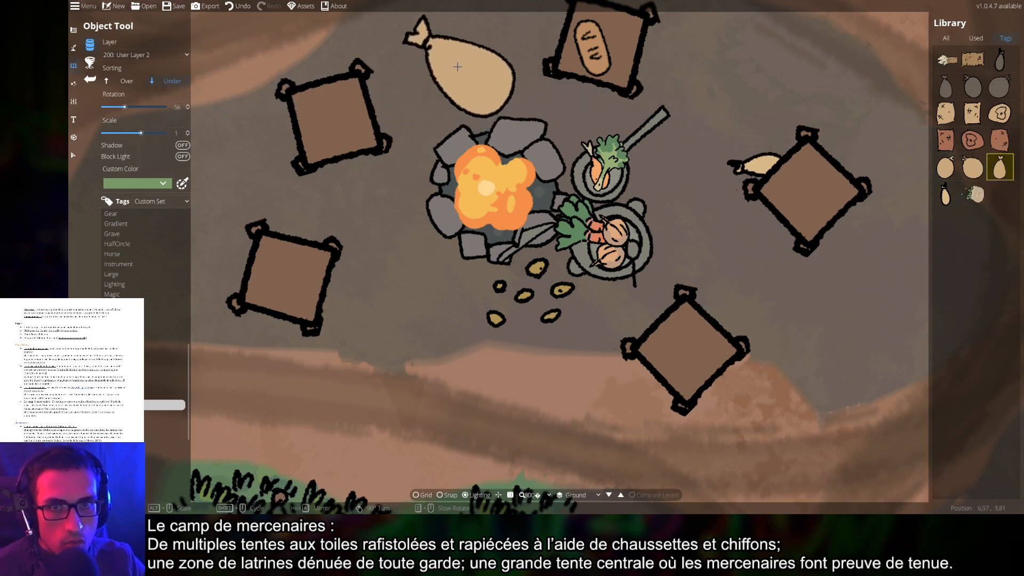
left_click_drag(461, 69, 466, 122)
scroll(498, 378, "up", 10)
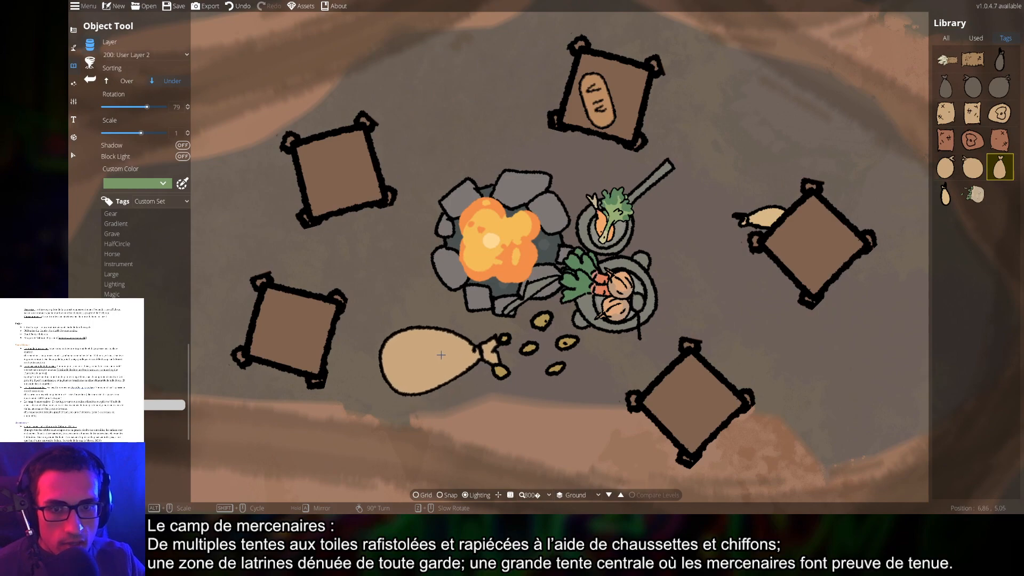
left_click(432, 348)
Select the pale pot asset, rotated to 19 degrees at 0.6 scale
scroll(514, 365, "down", 5)
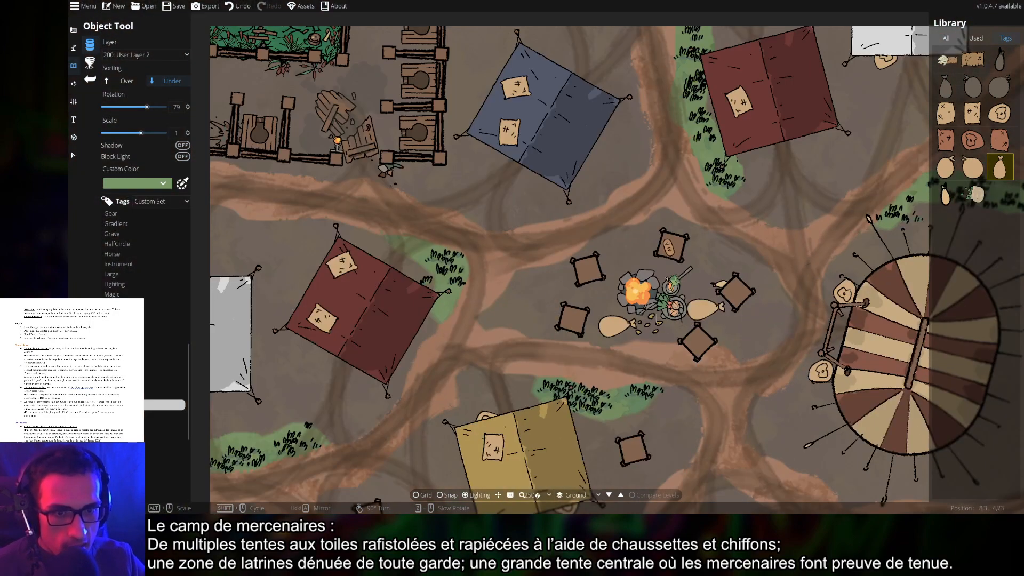
left_click(973, 195)
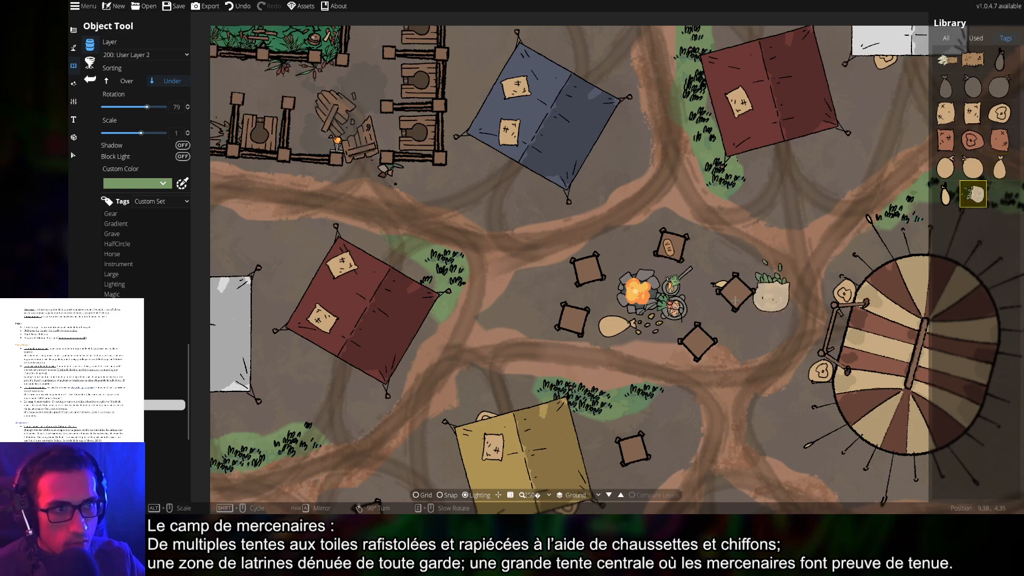
scroll(662, 340, "up", 5)
scroll(662, 339, "down", 1)
scroll(678, 325, "down", 4)
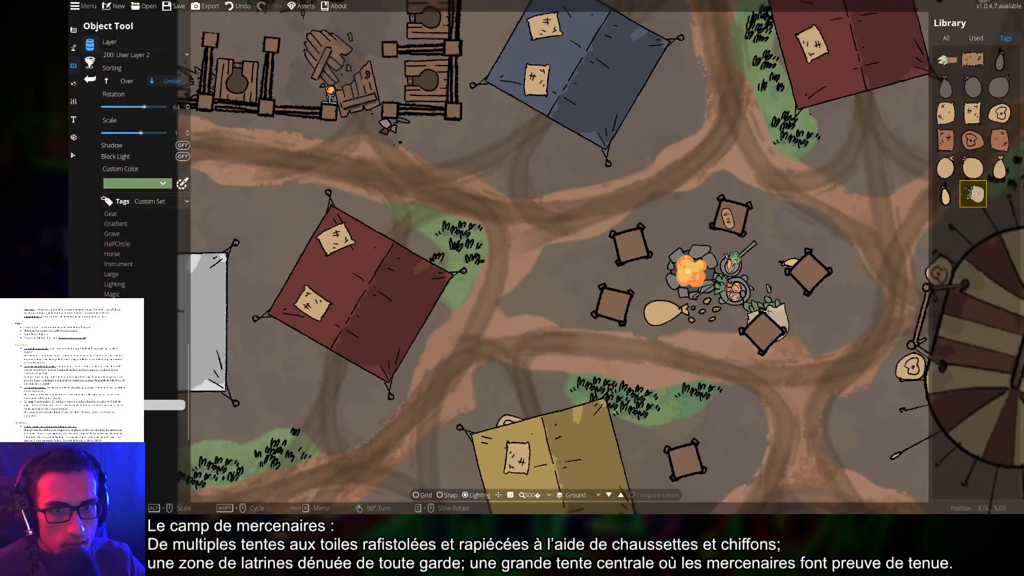
scroll(742, 315, "down", 4)
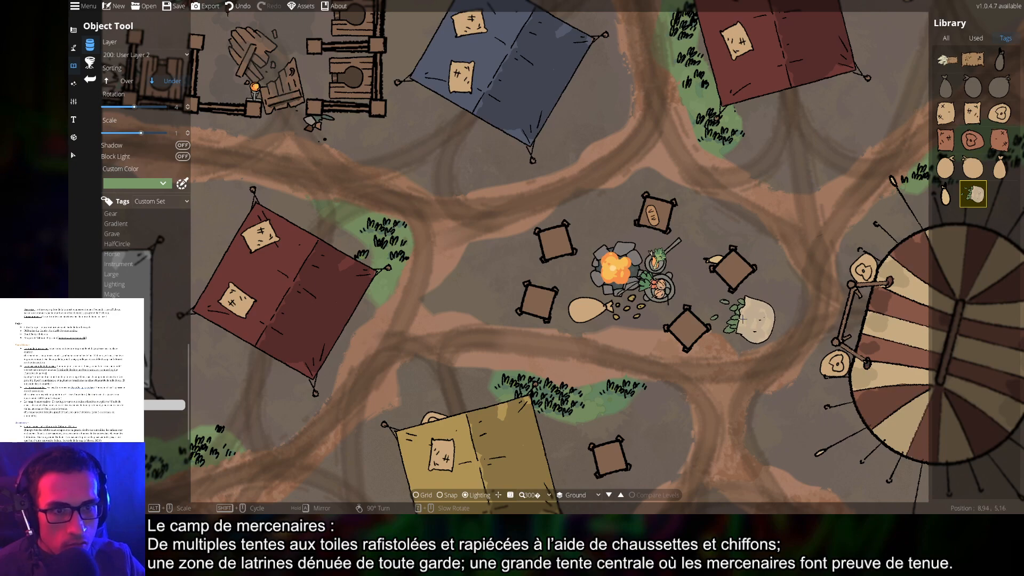
scroll(742, 319, "up", 1)
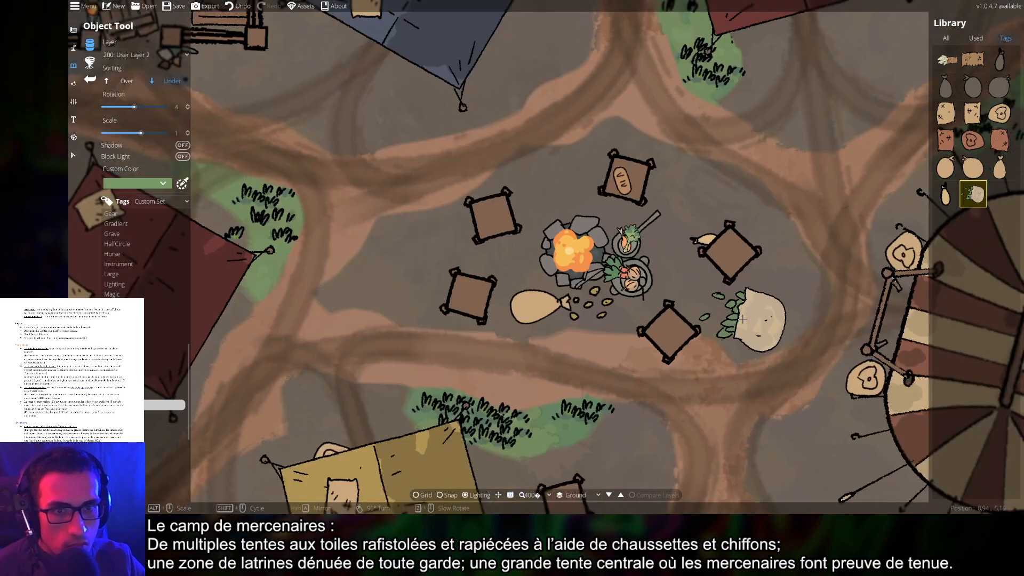
scroll(742, 319, "down", 4)
scroll(722, 316, "up", 1)
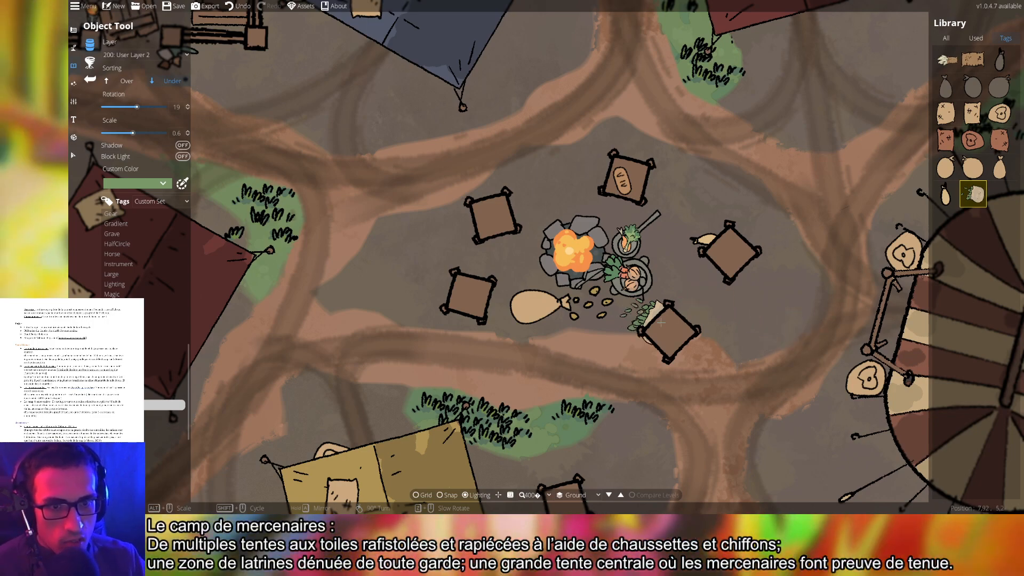
scroll(757, 315, "down", 1)
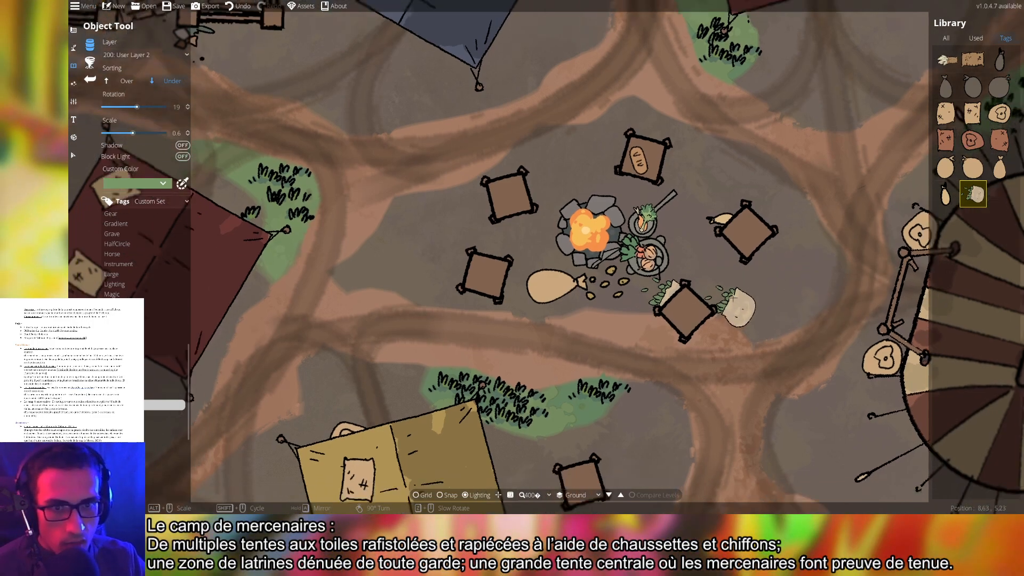
scroll(770, 326, "down", 1)
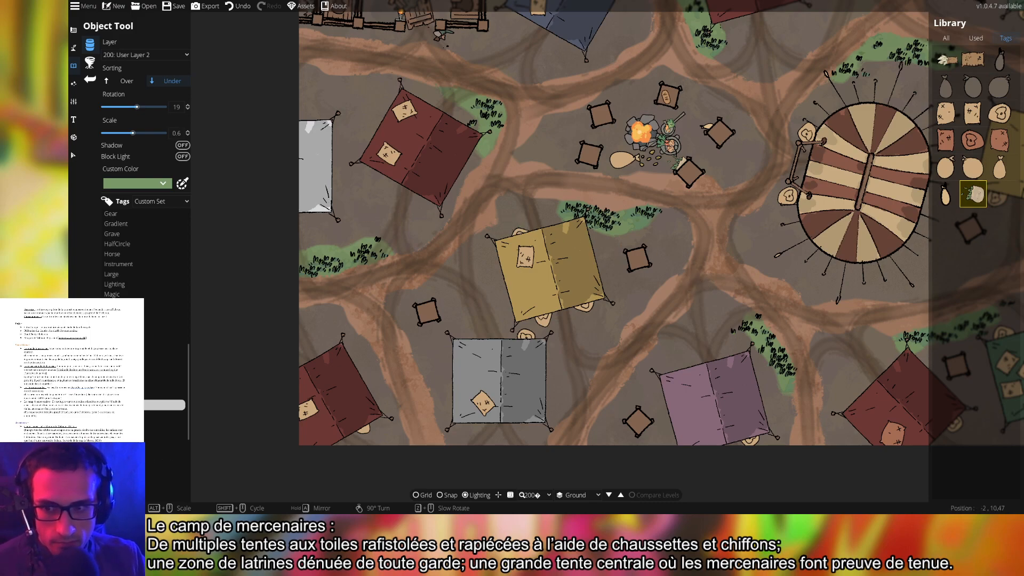
Browse the asset categories and pick the bench-like rack asset
left_click(163, 415)
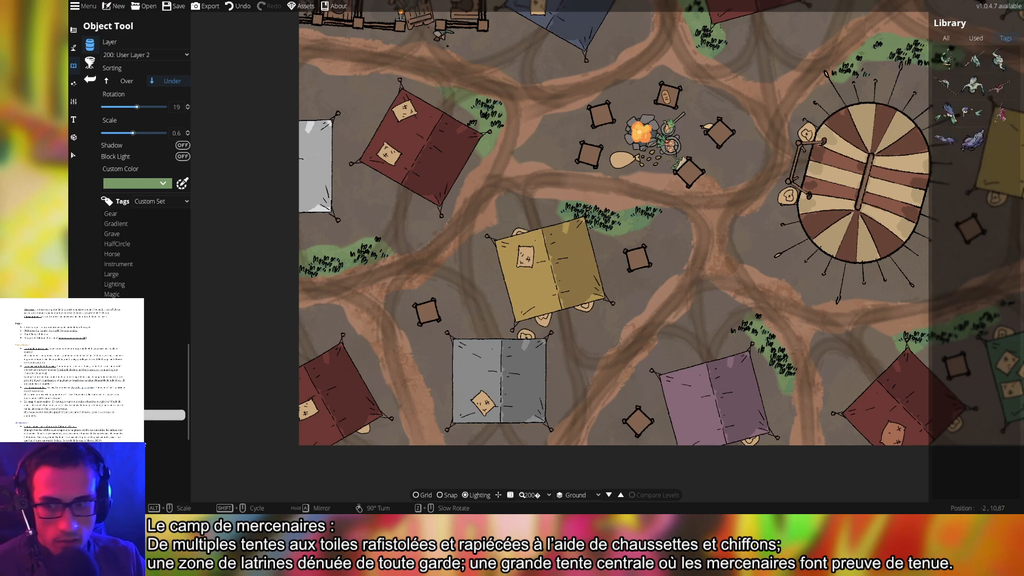
left_click(140, 426)
left_click(139, 435)
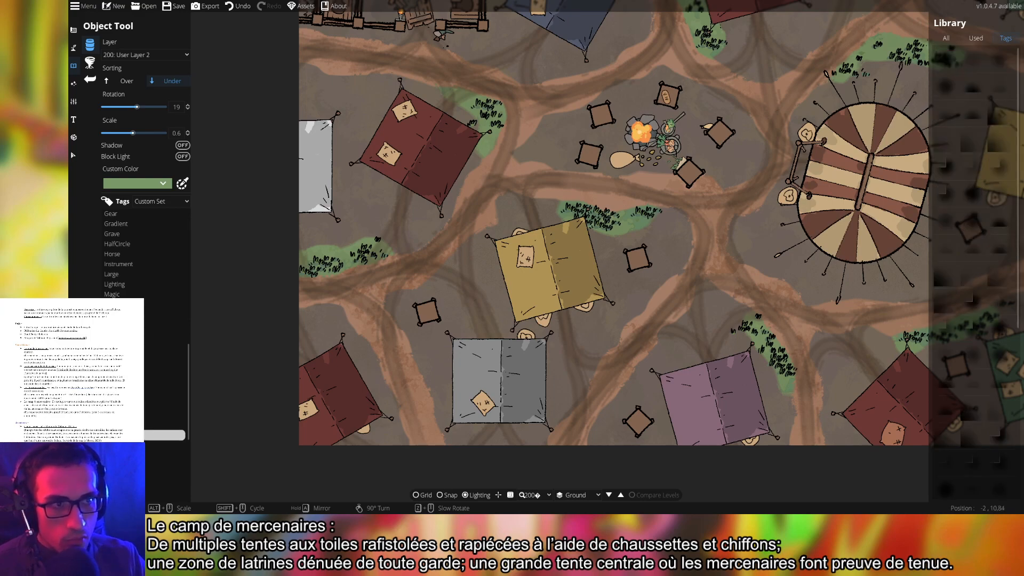
left_click(146, 446)
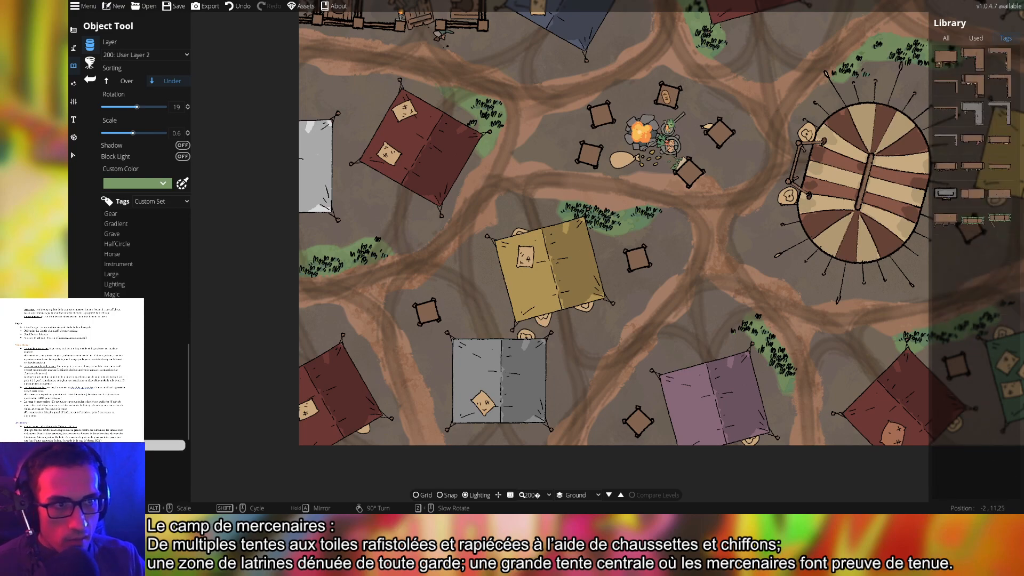
left_click(973, 220)
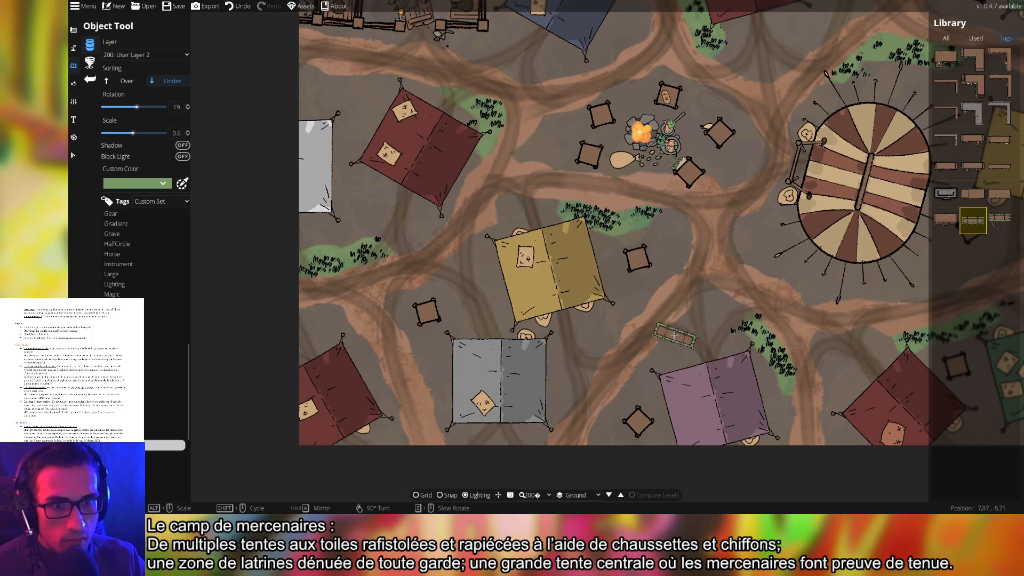
scroll(674, 337, "up", 3)
scroll(818, 290, "down", 2)
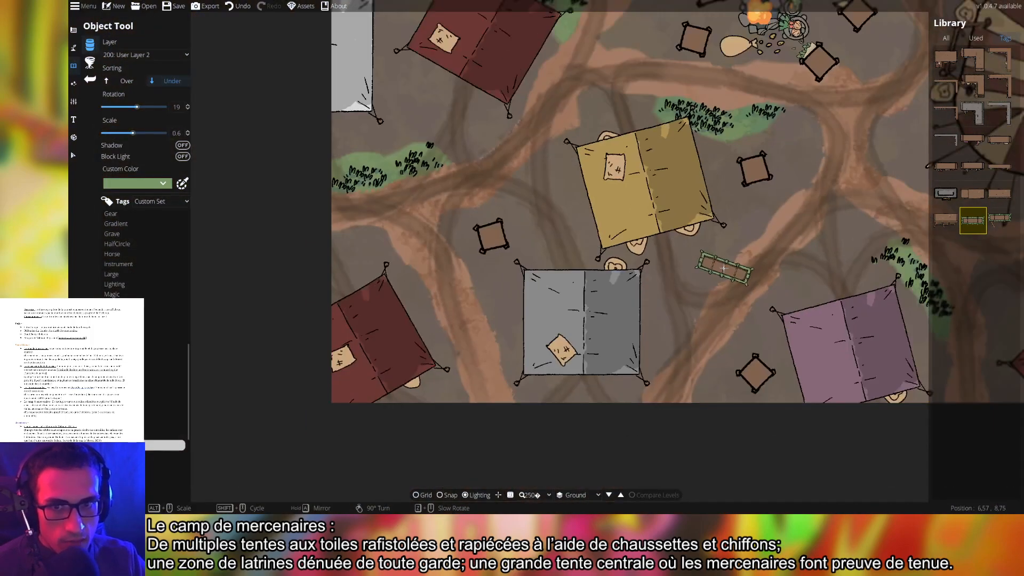
left_click_drag(694, 259, 688, 330)
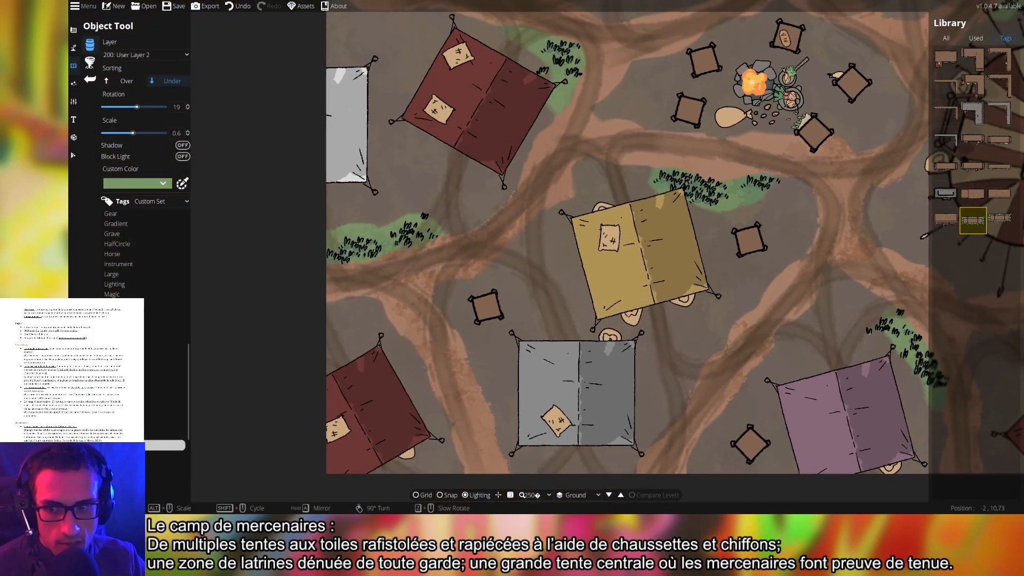
Pick Hammock 05, with sorting set to Over on layer 300: User Layer 3
left_click(128, 456)
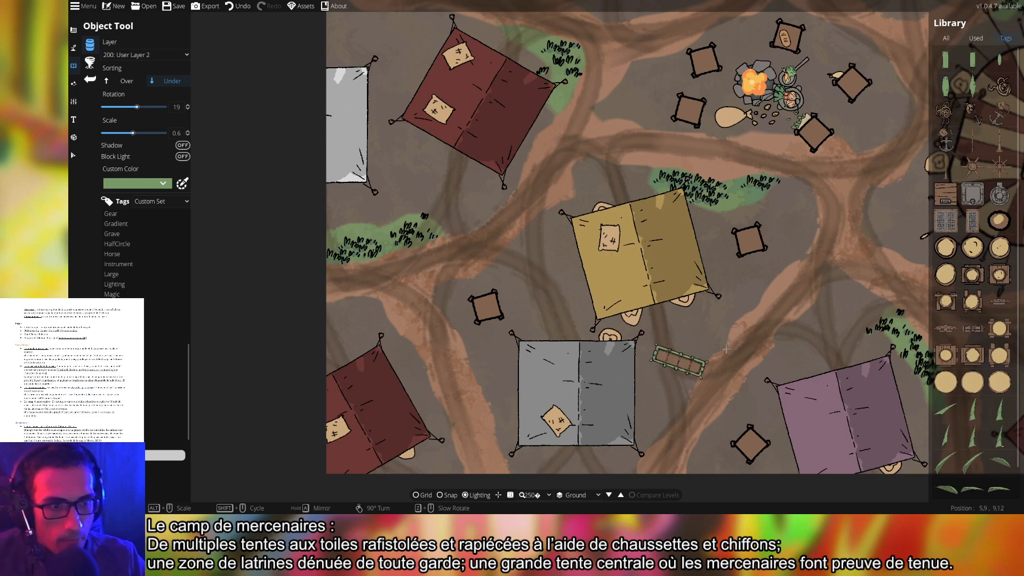
left_click(982, 91)
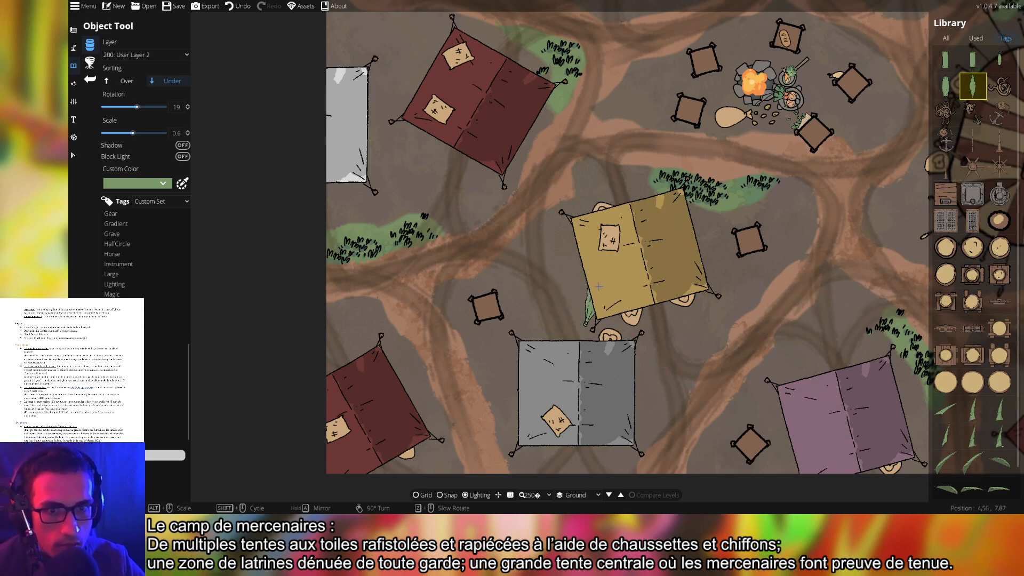
left_click(127, 81)
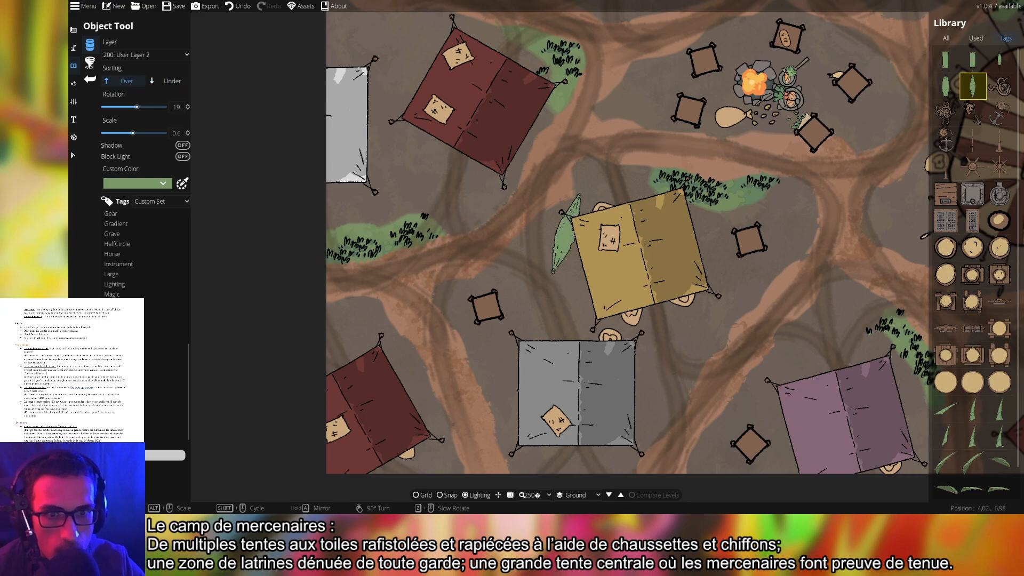
left_click(141, 55)
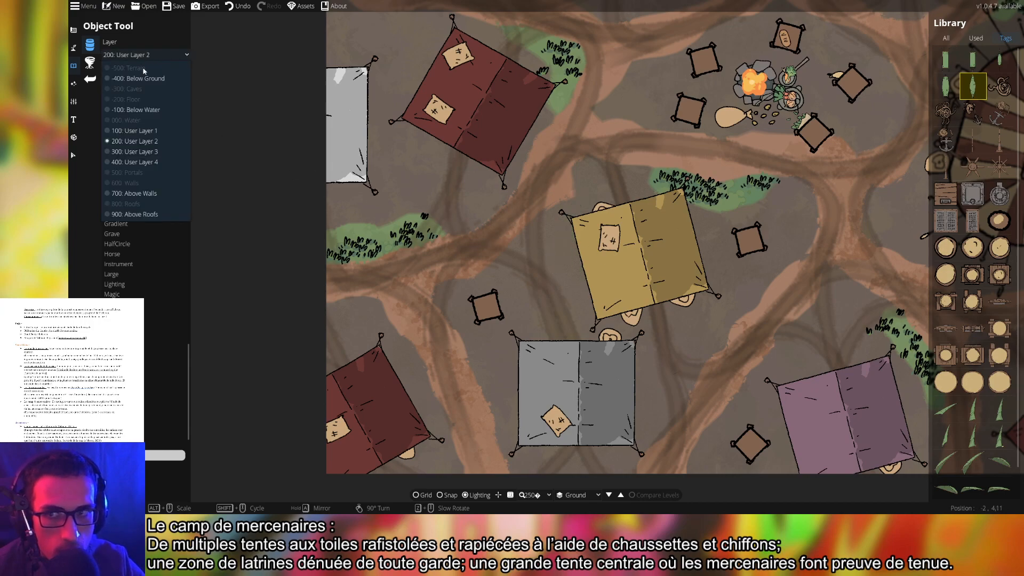
left_click(135, 152)
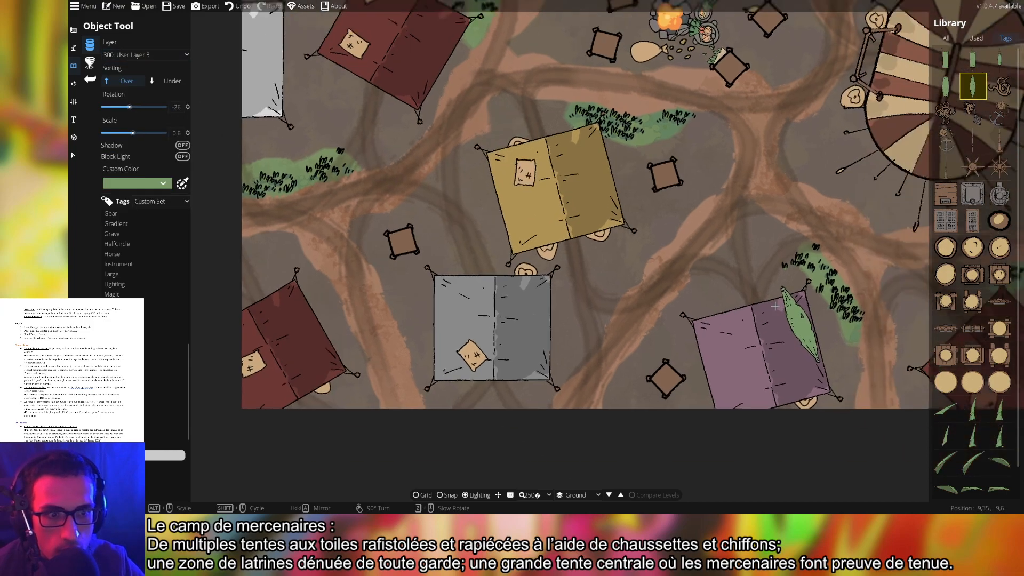
Try a green hammock, then the green leaf and larger canopy assets
left_click_drag(775, 306, 729, 272)
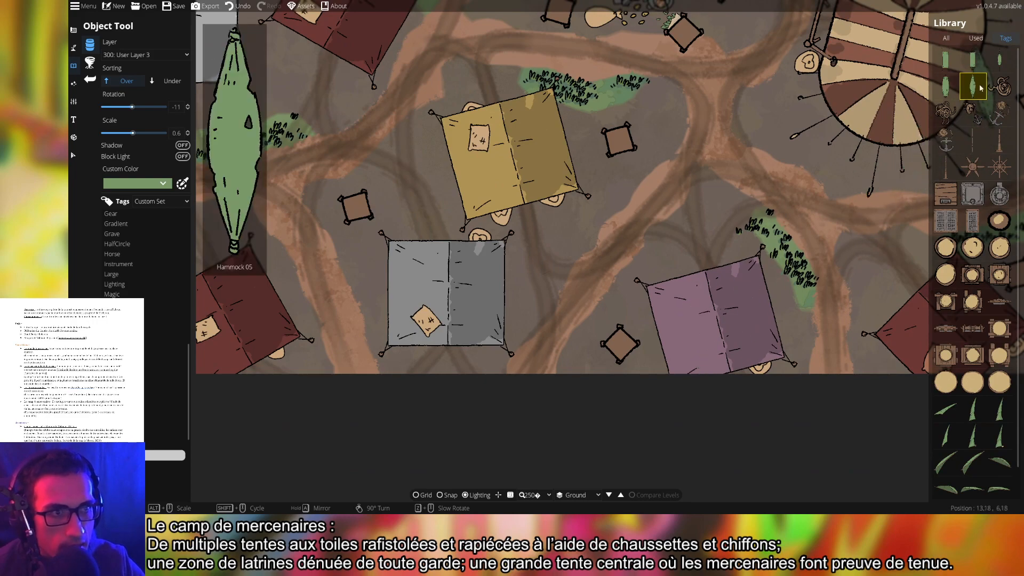
left_click(973, 59)
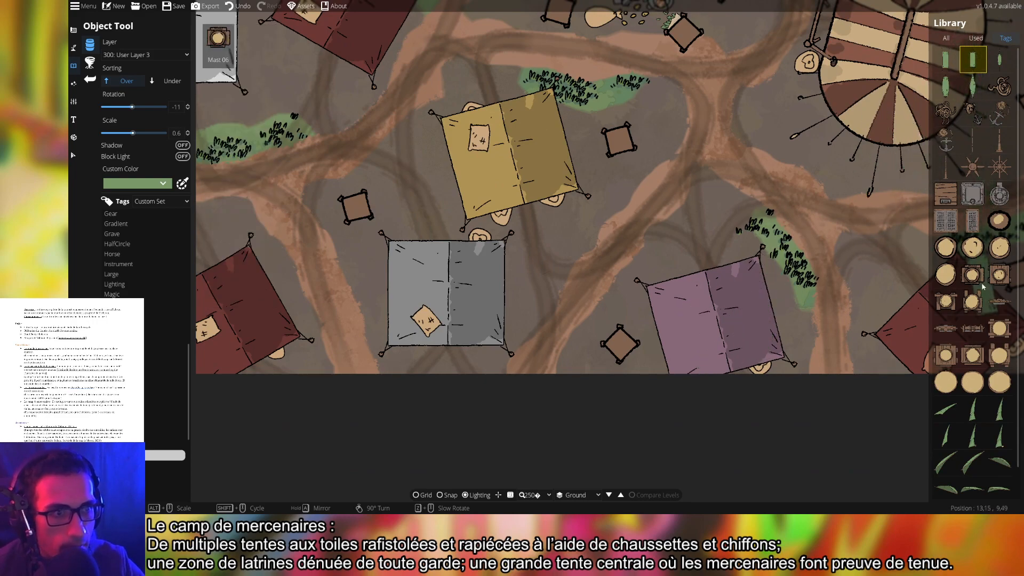
scroll(967, 391, "down", 1)
left_click(973, 404)
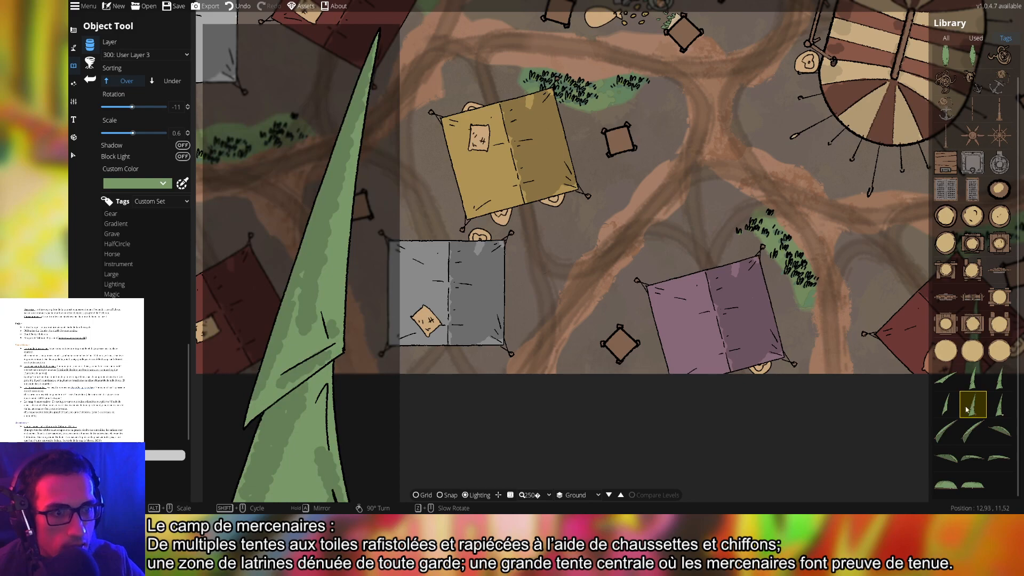
scroll(701, 394, "up", 3)
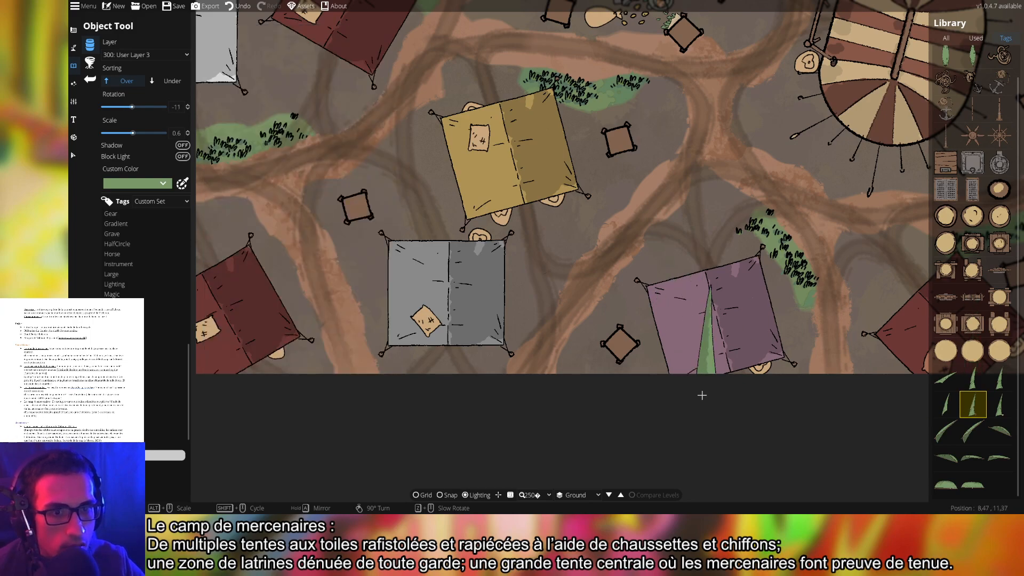
left_click(973, 458)
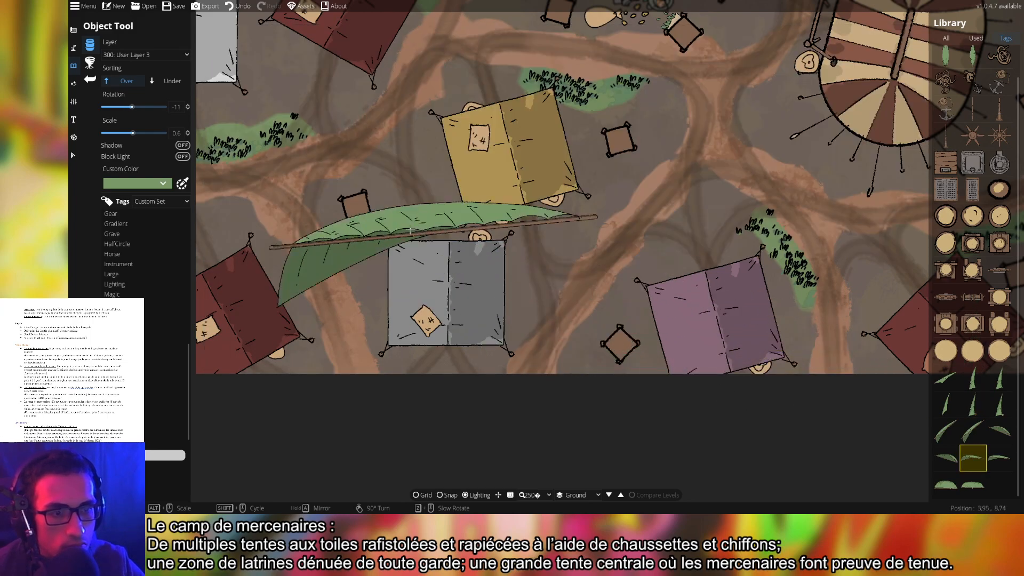
left_click(118, 465)
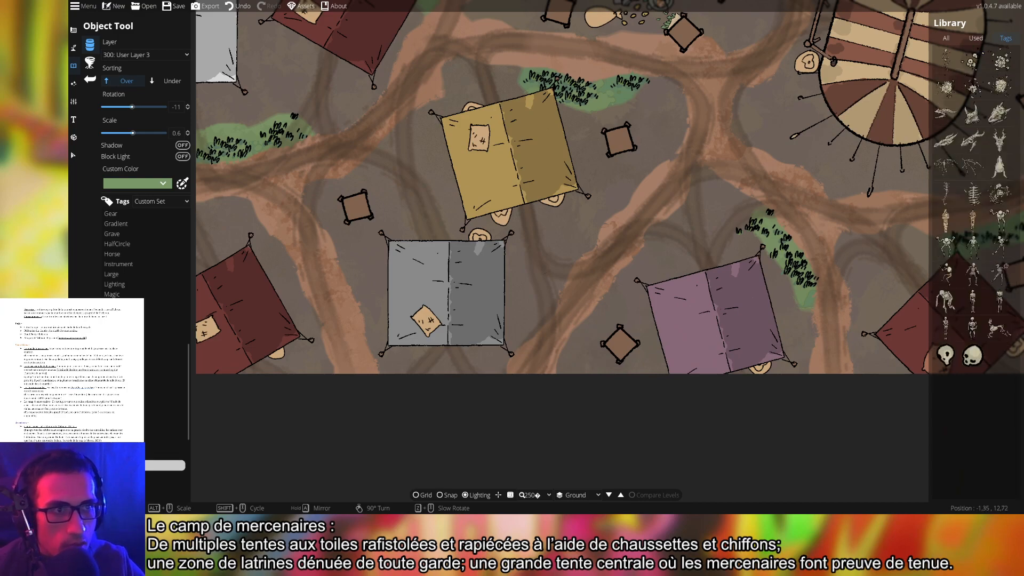
Browse the shadow, splash and hay tags and pick the green horse asset
left_click(120, 476)
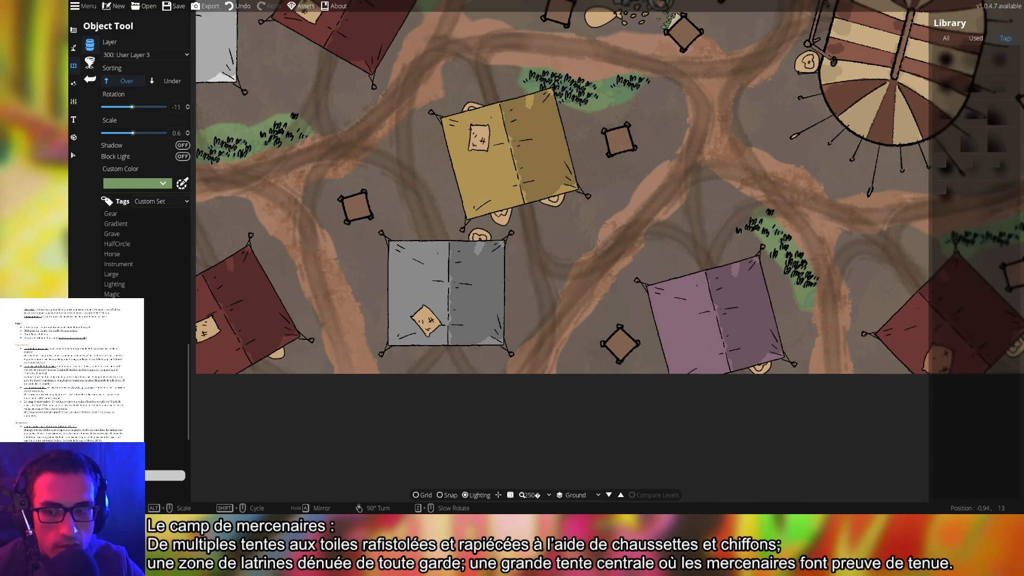
left_click(120, 485)
left_click(120, 496)
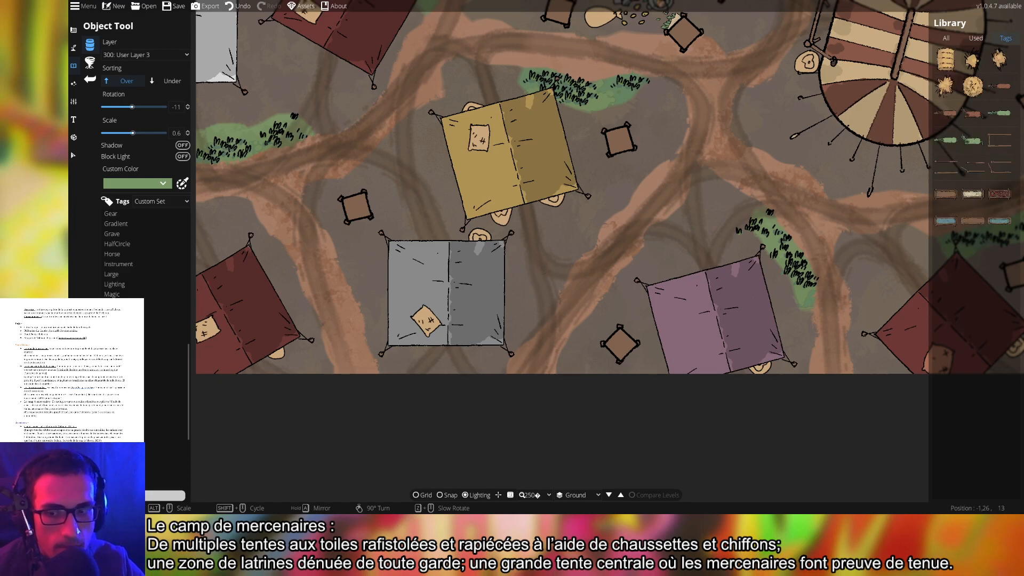
left_click_drag(693, 312, 568, 450)
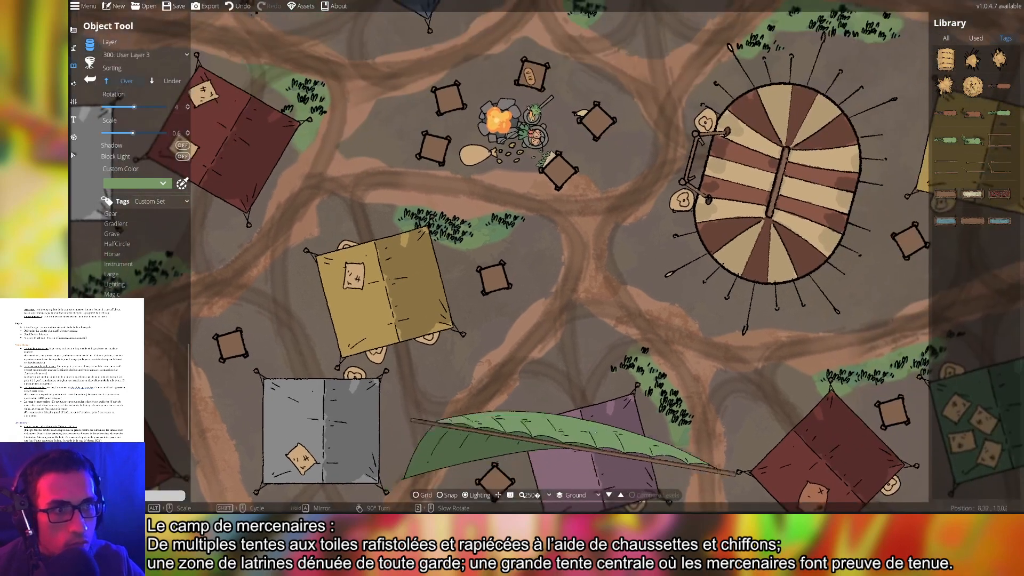
left_click(973, 140)
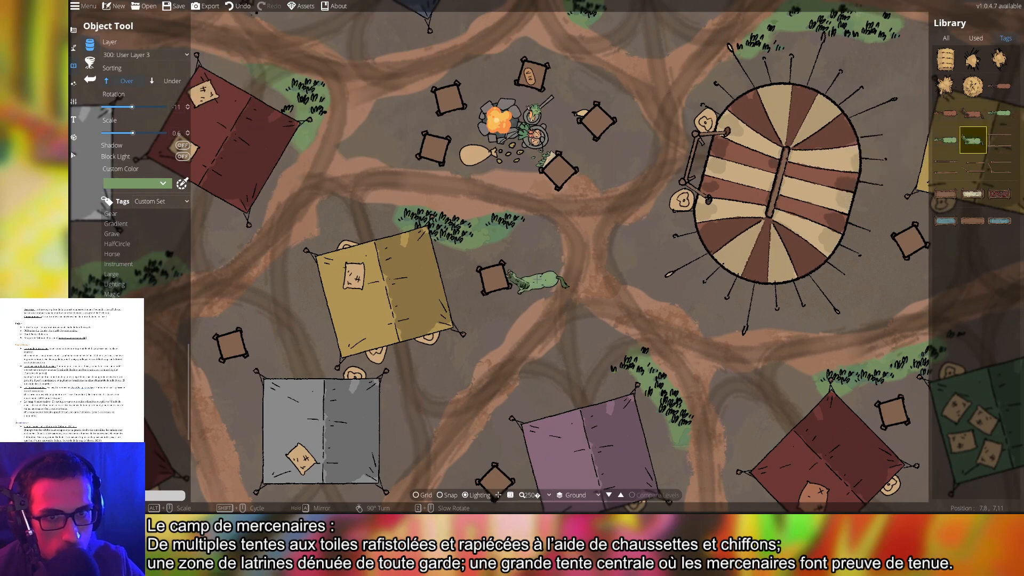
Tint the horse white, then switch to a trough asset instead
scroll(592, 282, "down", 2)
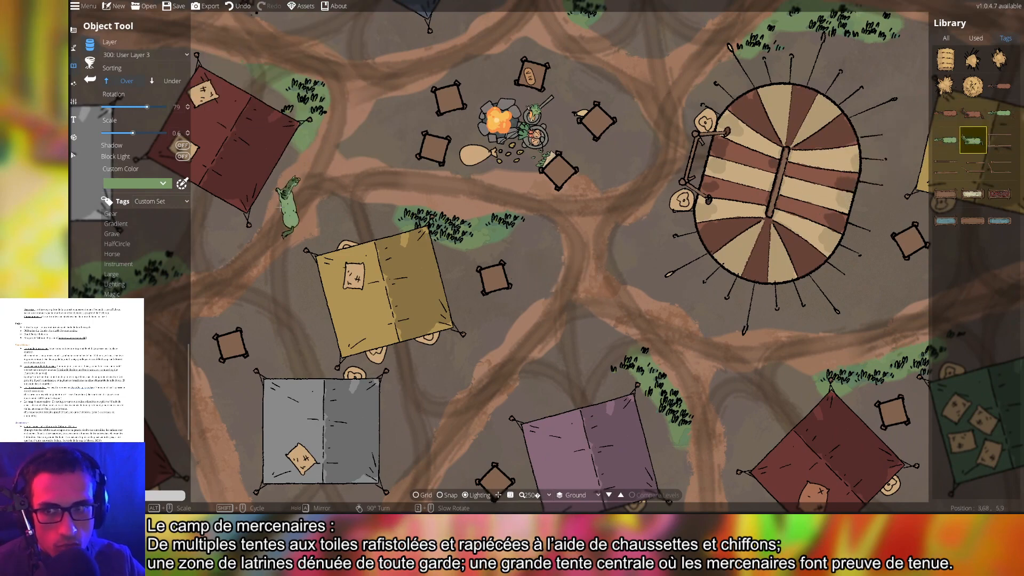
scroll(534, 304, "up", 5)
left_click_drag(642, 288, 603, 373)
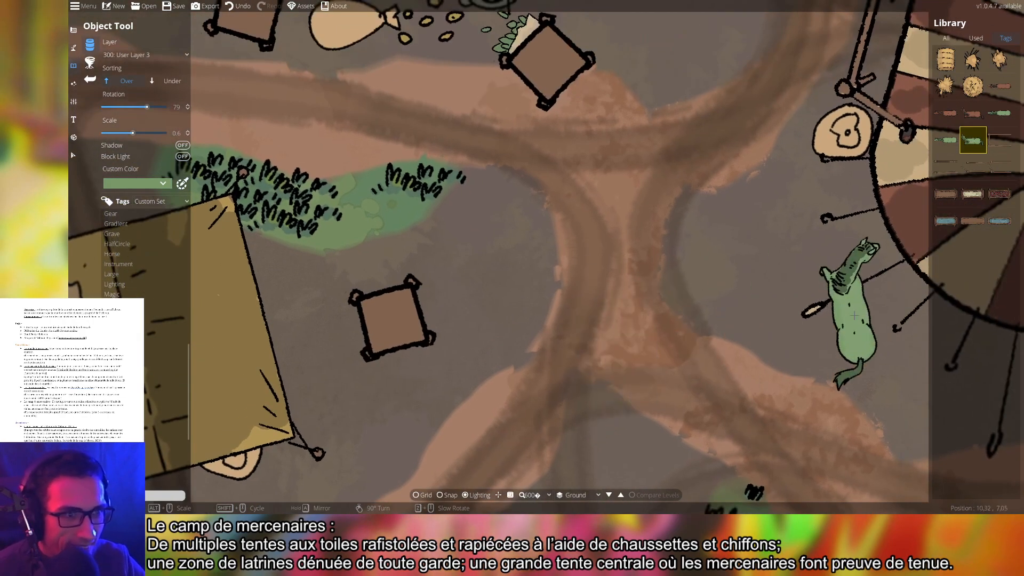
left_click(143, 184)
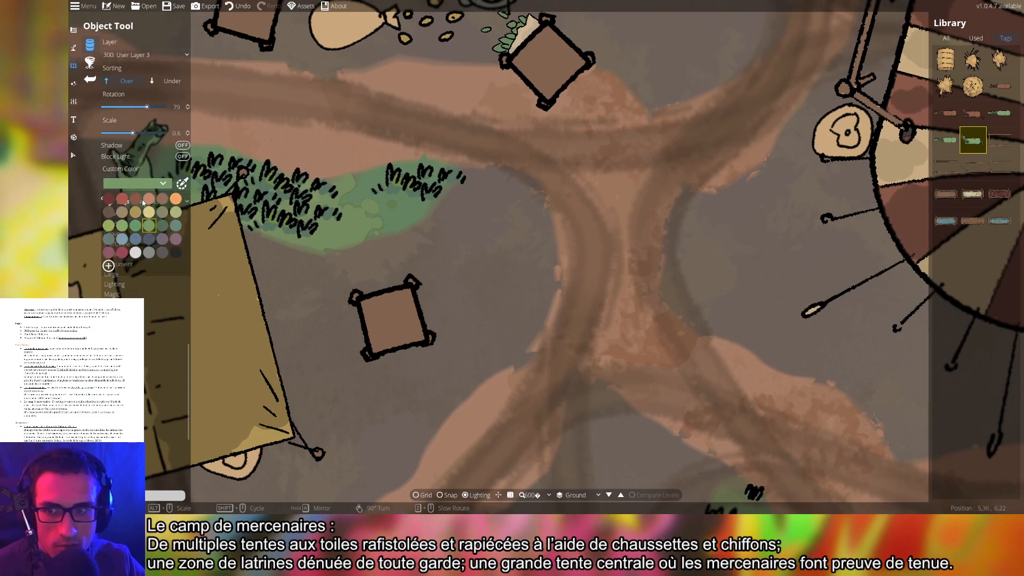
left_click(135, 253)
key("w")
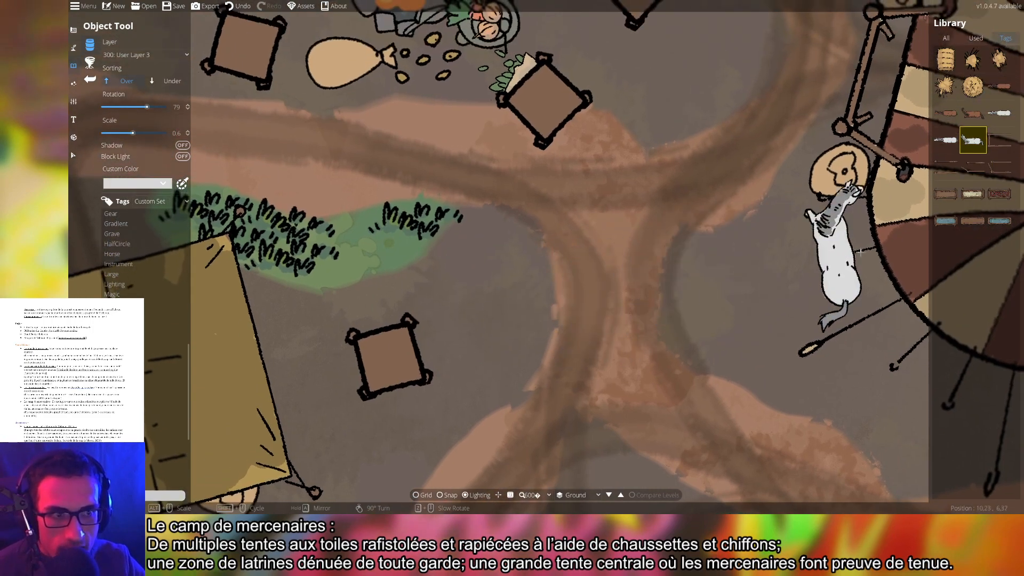
left_click(999, 194)
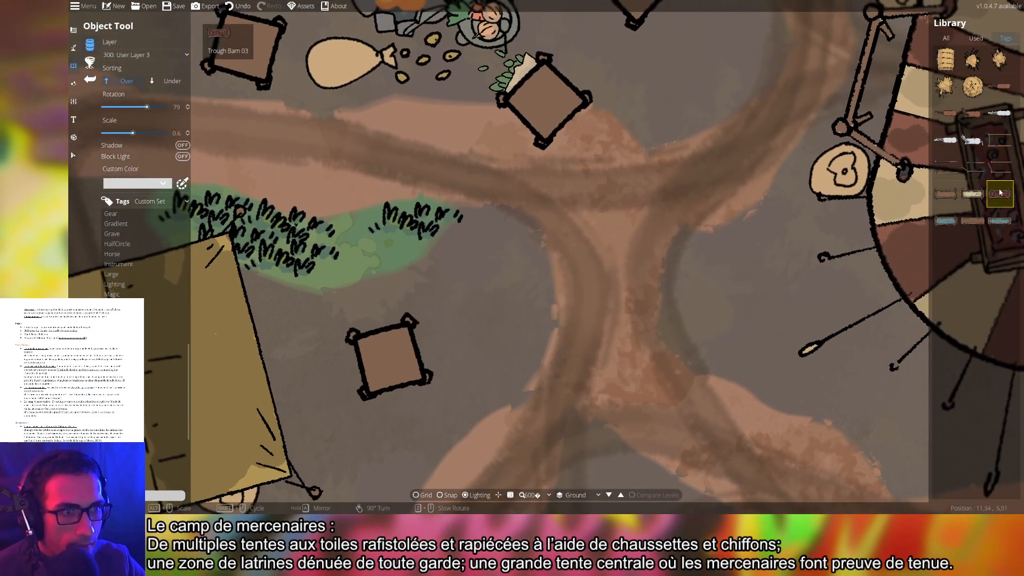
Place the blue Trough Barn asset on the road below the latrine stalls
left_click(1000, 220)
left_click(947, 224)
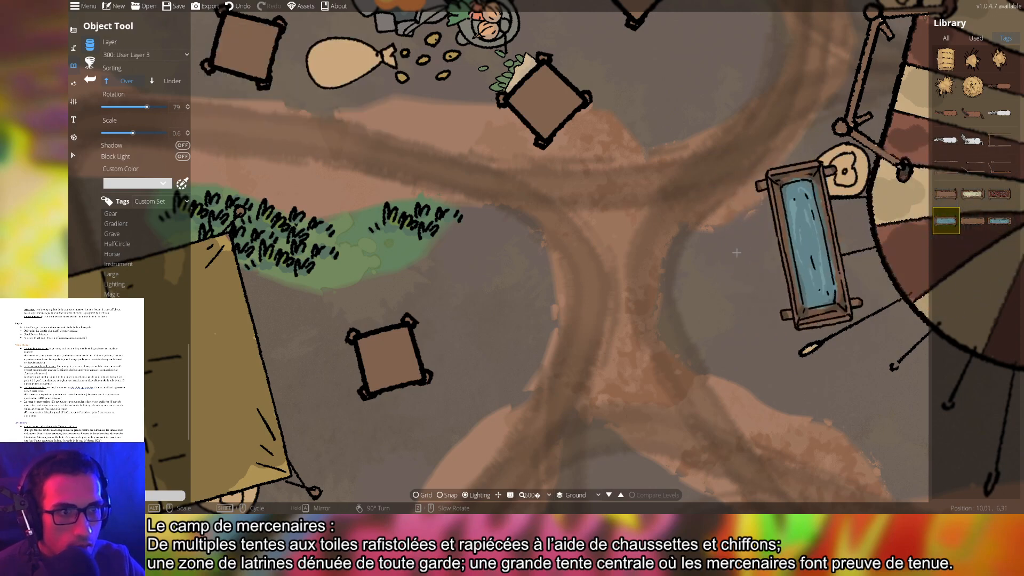
scroll(640, 277, "up", 3)
scroll(536, 315, "down", 5)
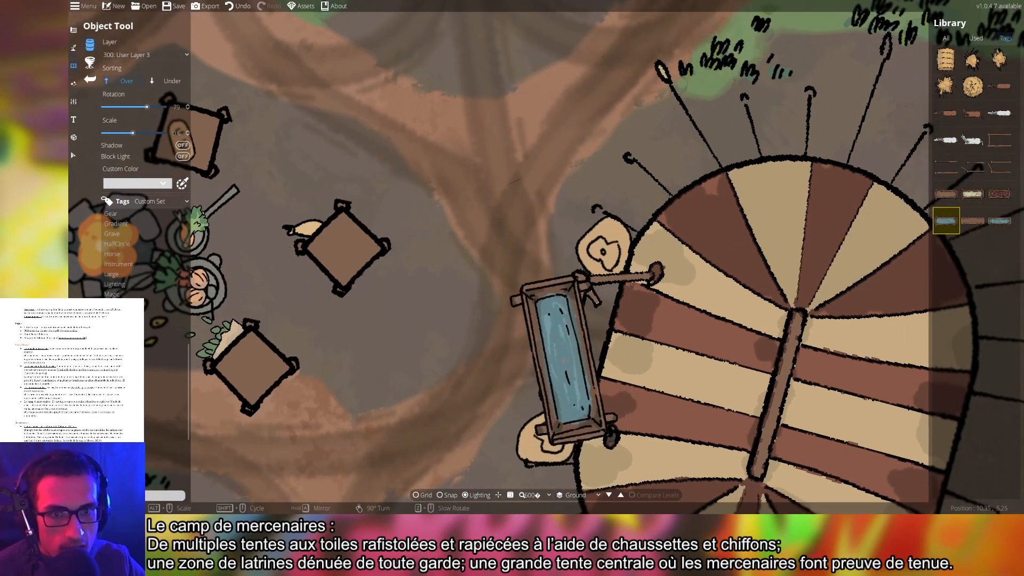
left_click_drag(587, 293, 613, 299)
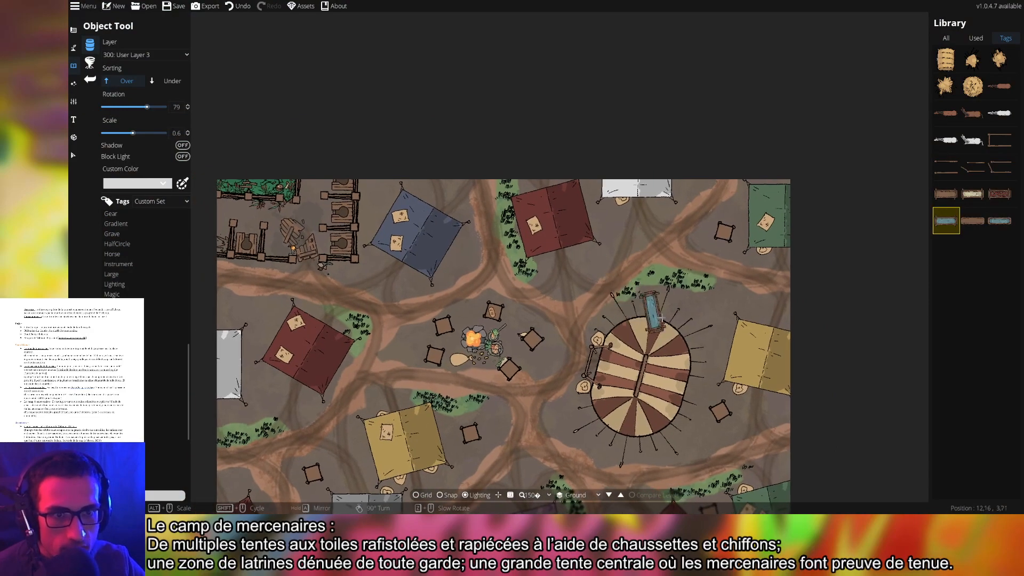
left_click_drag(728, 342, 702, 192)
left_click_drag(542, 254, 727, 311)
scroll(723, 308, "up", 4)
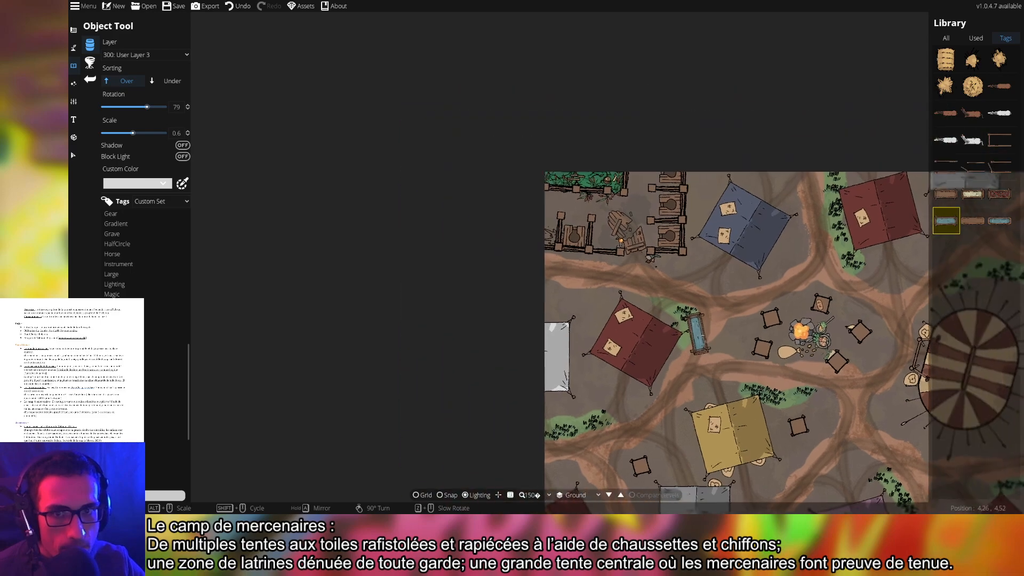
scroll(599, 286, "down", 6)
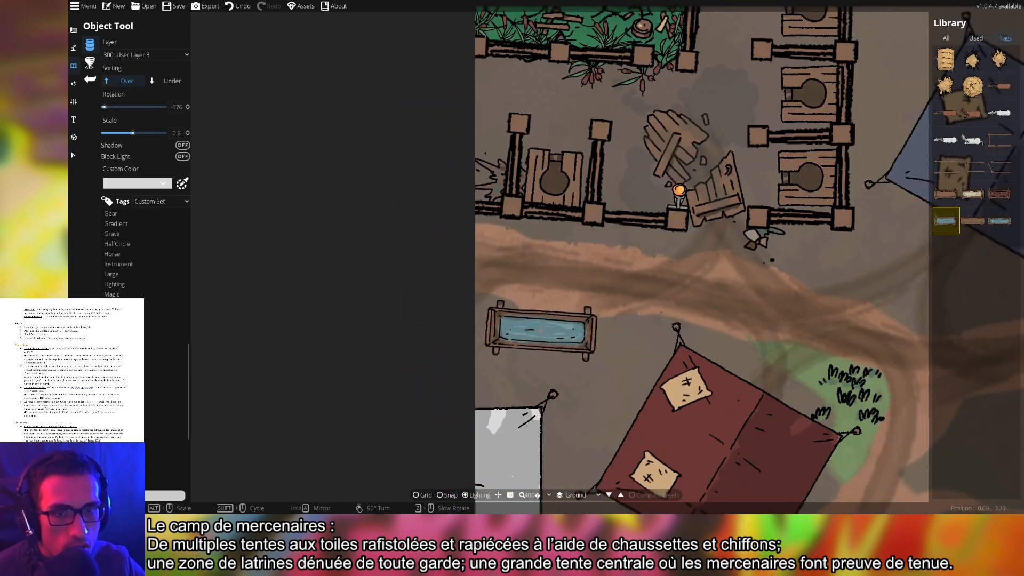
scroll(535, 326, "down", 1)
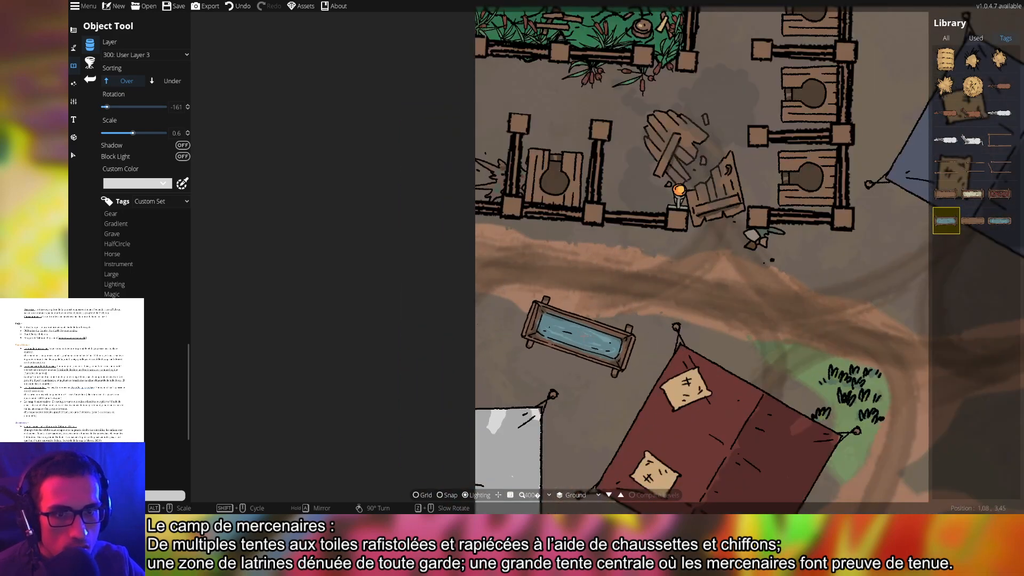
scroll(590, 332, "up", 2)
left_click(597, 339)
Pan past the campfire and southern tents over to the striped central tent
scroll(651, 275, "down", 3)
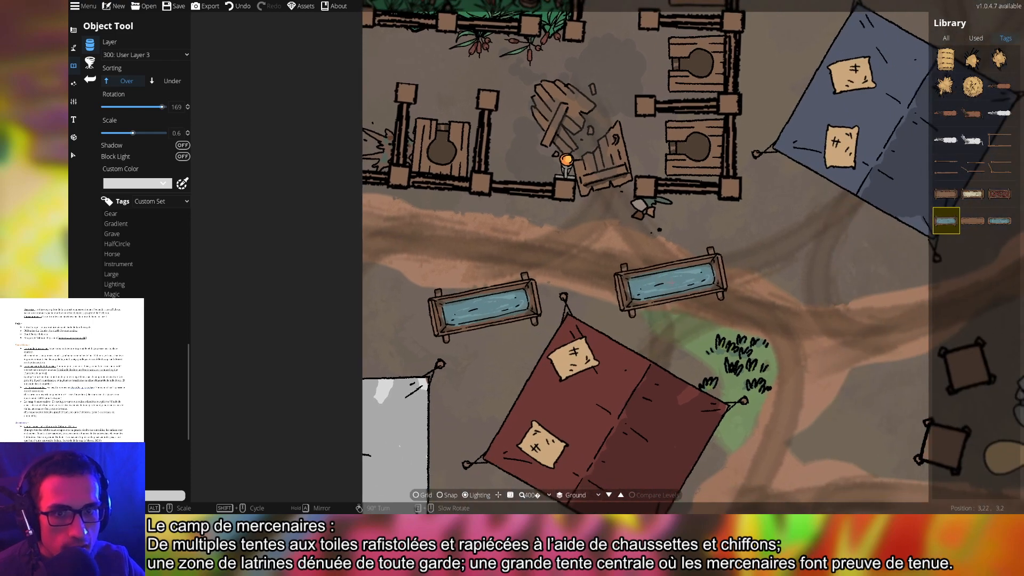
left_click_drag(707, 355, 582, 291)
left_click_drag(671, 339, 672, 238)
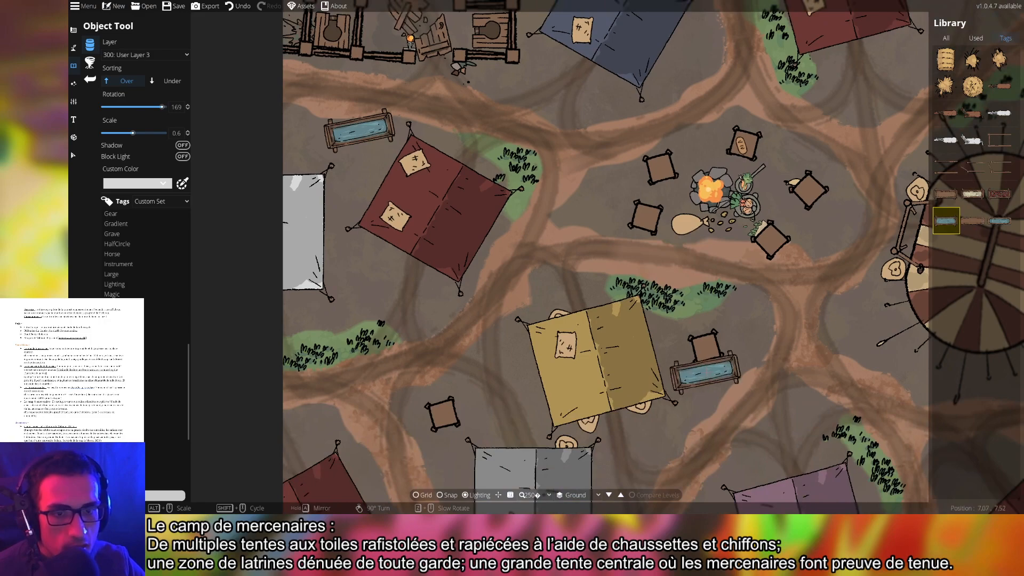
left_click_drag(705, 361, 655, 227)
left_click_drag(673, 366, 650, 277)
mouse_move(533, 288)
left_mouse_down()
mouse_move(633, 294)
mouse_move(640, 306)
left_mouse_up()
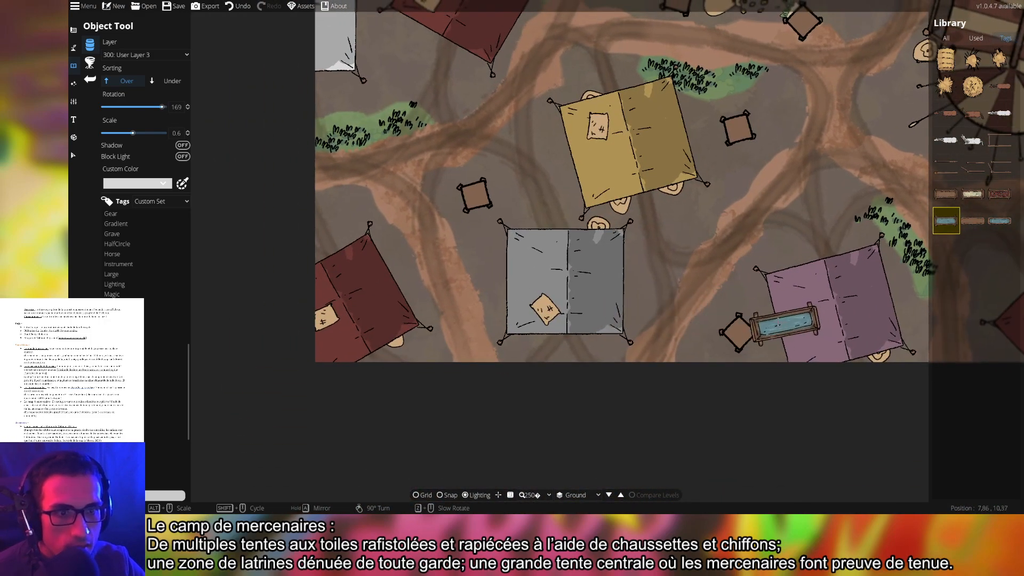
left_click_drag(925, 338, 591, 306)
left_click_drag(675, 303, 399, 315)
mouse_move(637, 277)
left_mouse_down()
mouse_move(630, 392)
mouse_move(649, 422)
left_mouse_up()
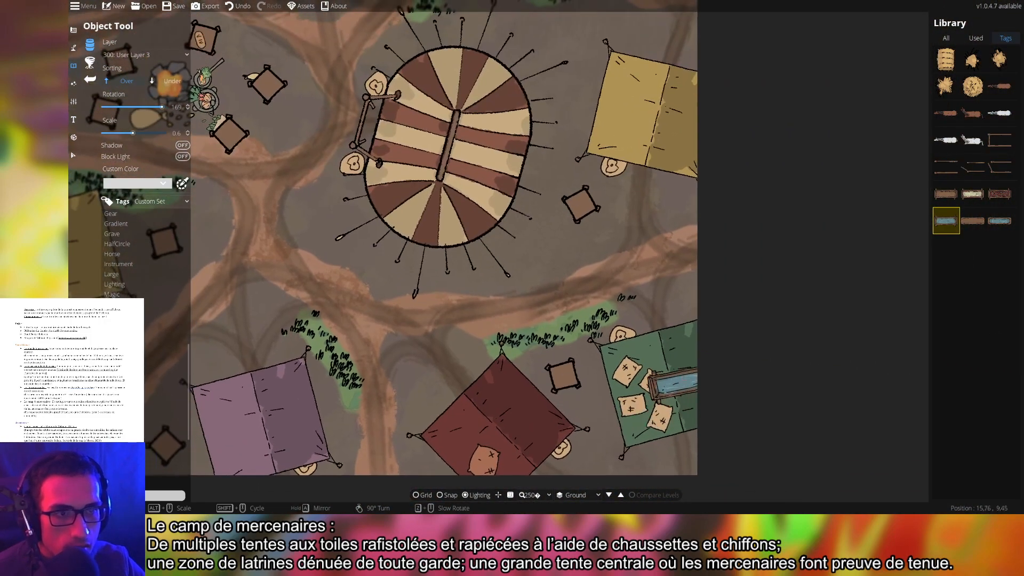
scroll(579, 254, "down", 1)
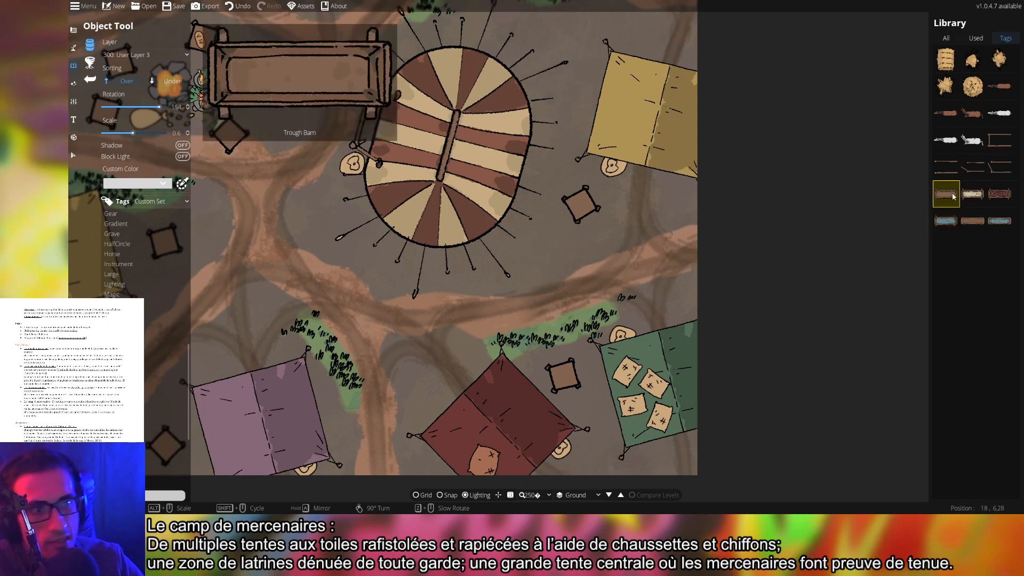
Try hay bale and white animal assets, settling on the round hay bale
left_click(949, 53)
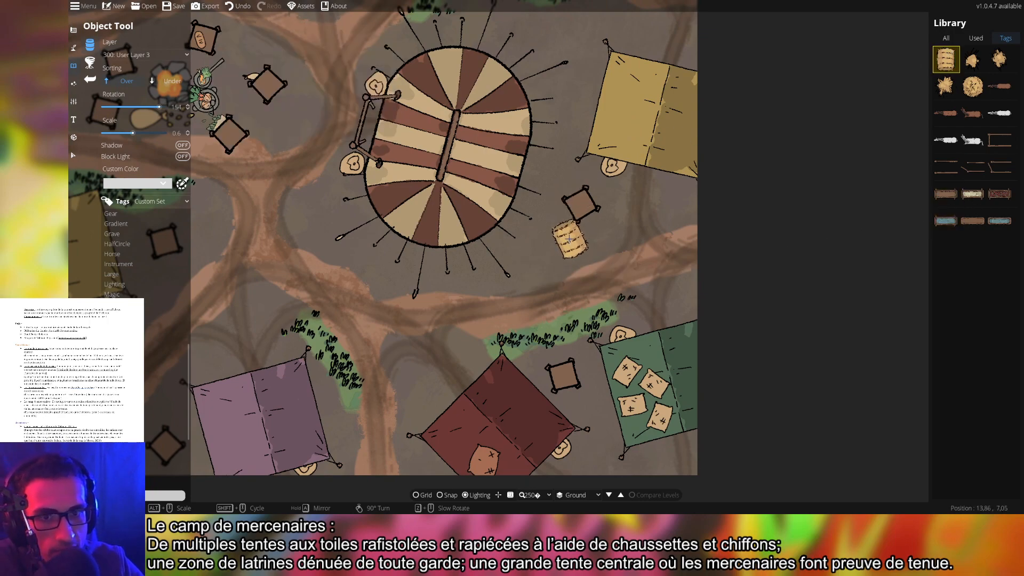
left_click_drag(584, 168, 731, 354)
left_click_drag(678, 207, 726, 333)
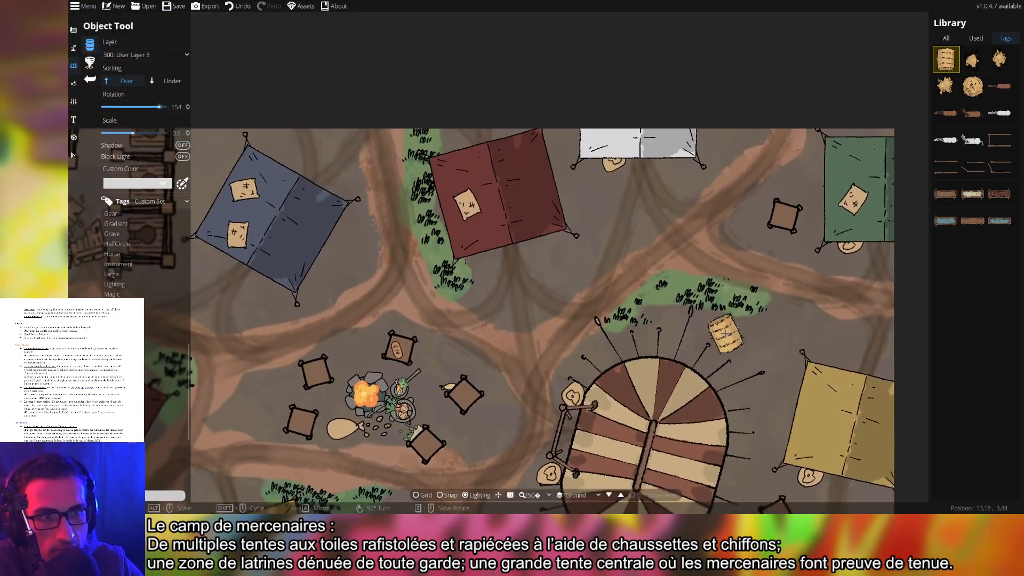
left_click_drag(634, 269, 814, 138)
left_click_drag(693, 309, 774, 160)
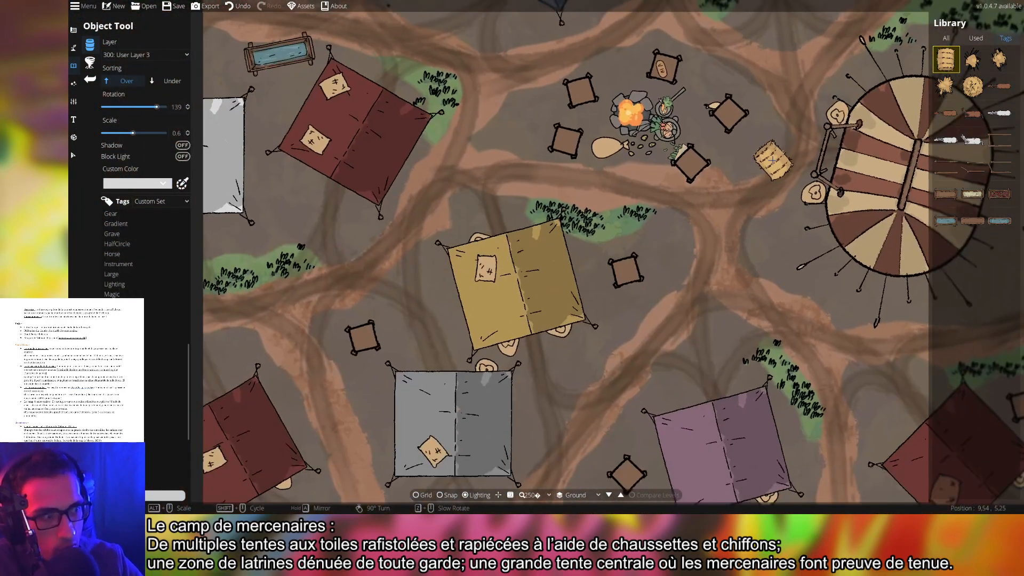
left_click_drag(729, 327, 527, 257)
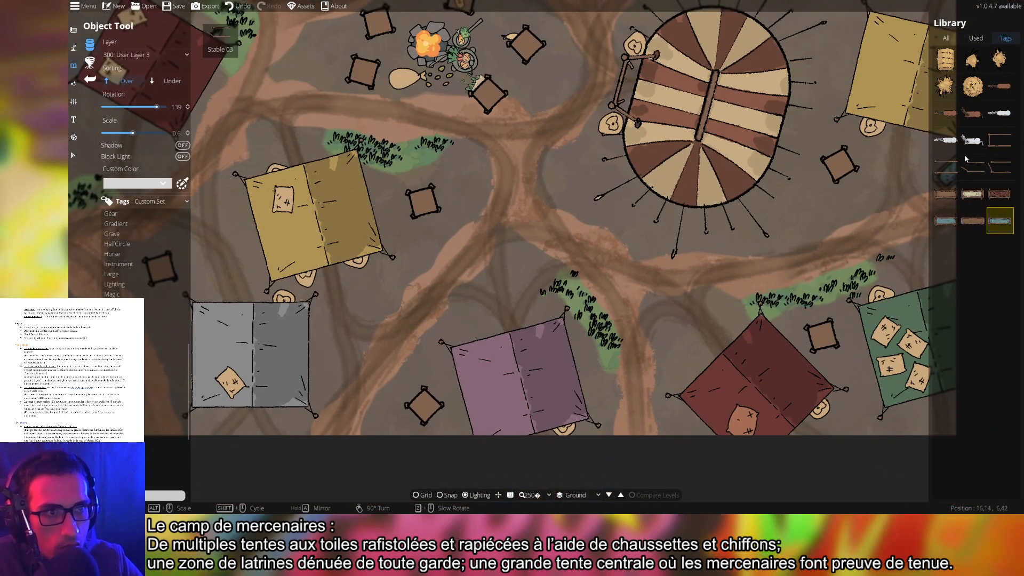
left_click(973, 140)
scroll(673, 279, "up", 6)
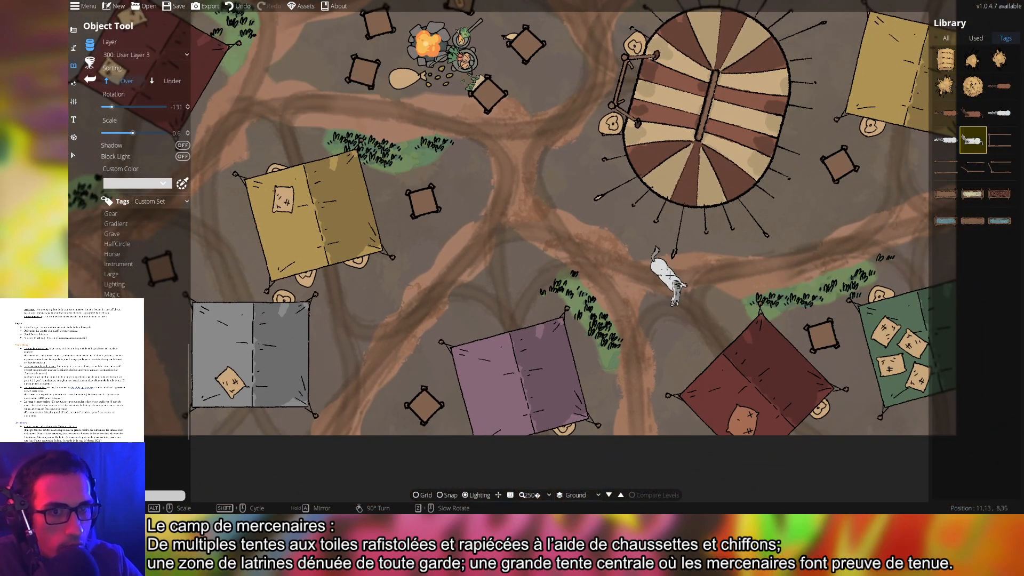
left_click(973, 86)
scroll(701, 259, "up", 3)
scroll(701, 259, "up", 1)
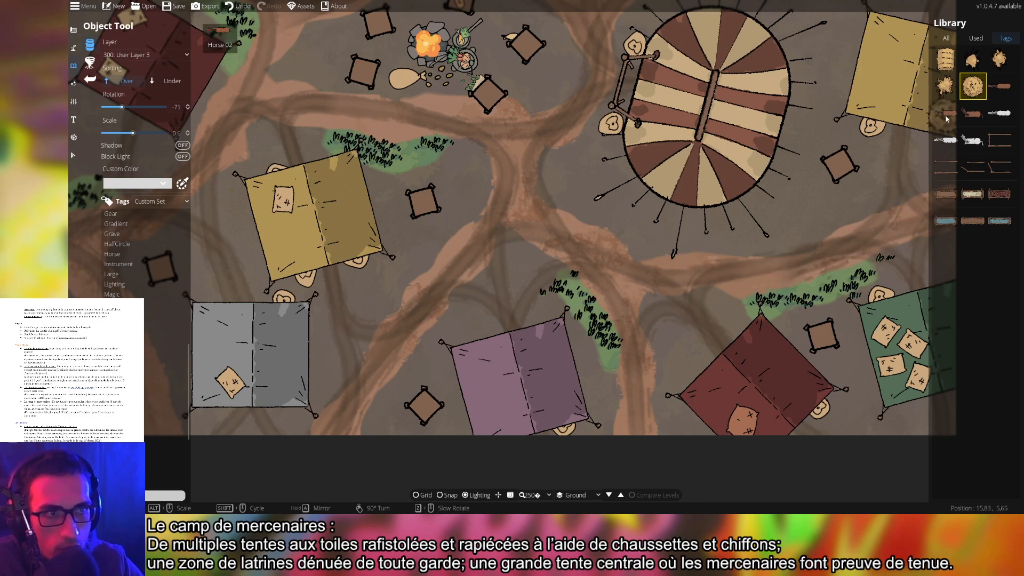
Check the Used assets, then return to Tags and show the ladder, stair and plank assets
left_click(975, 42)
left_click(1007, 40)
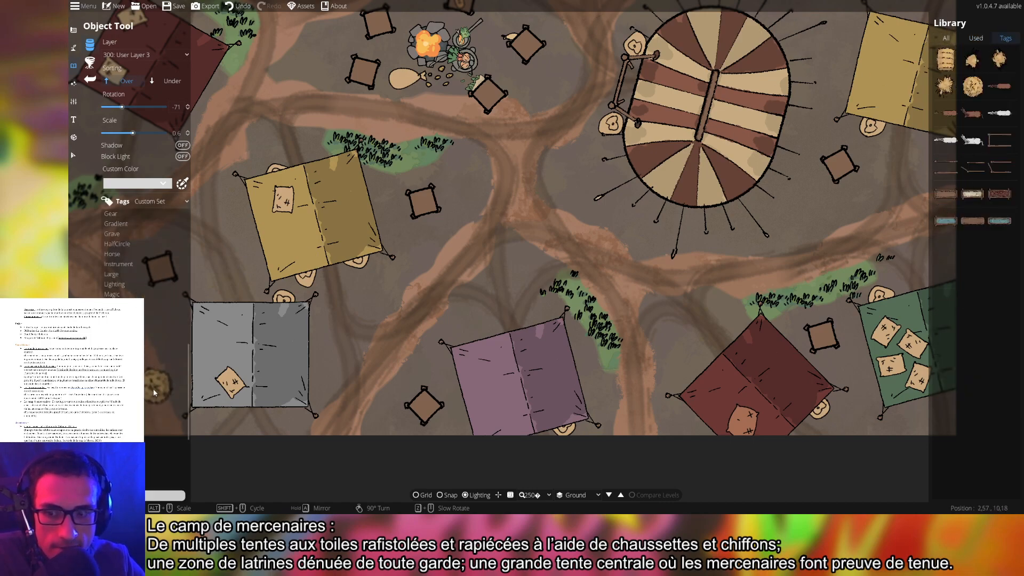
scroll(151, 387, "down", 5)
left_click(165, 324)
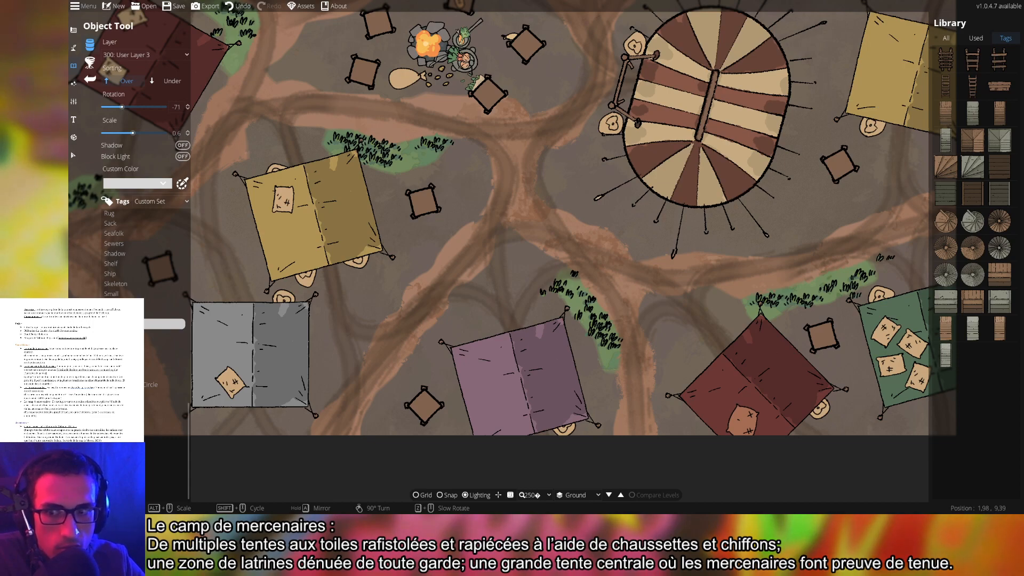
Select the Ladder 01 asset from the ladder and stair category
left_click(160, 334)
left_click(119, 325)
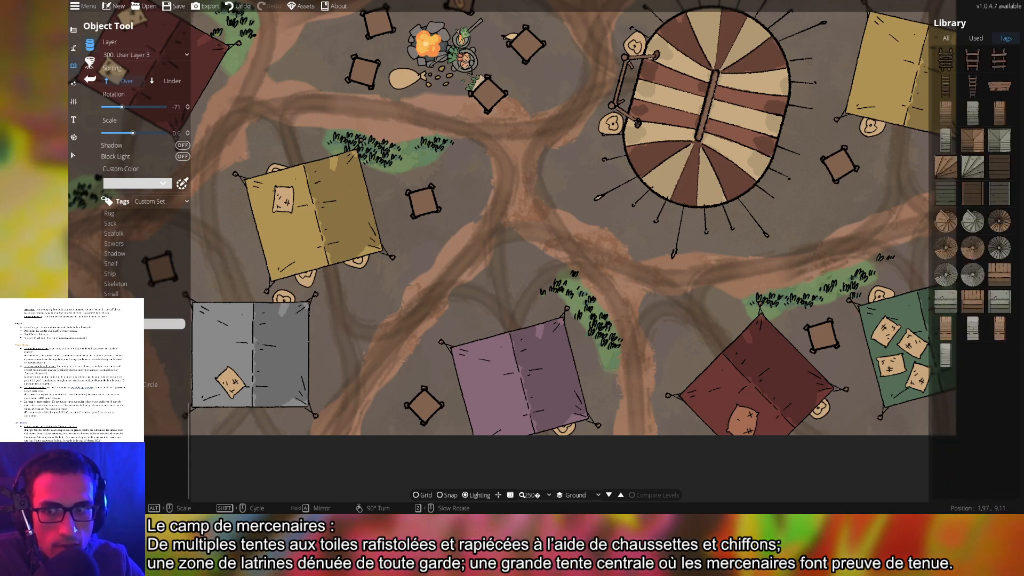
left_click(112, 314)
left_click(112, 323)
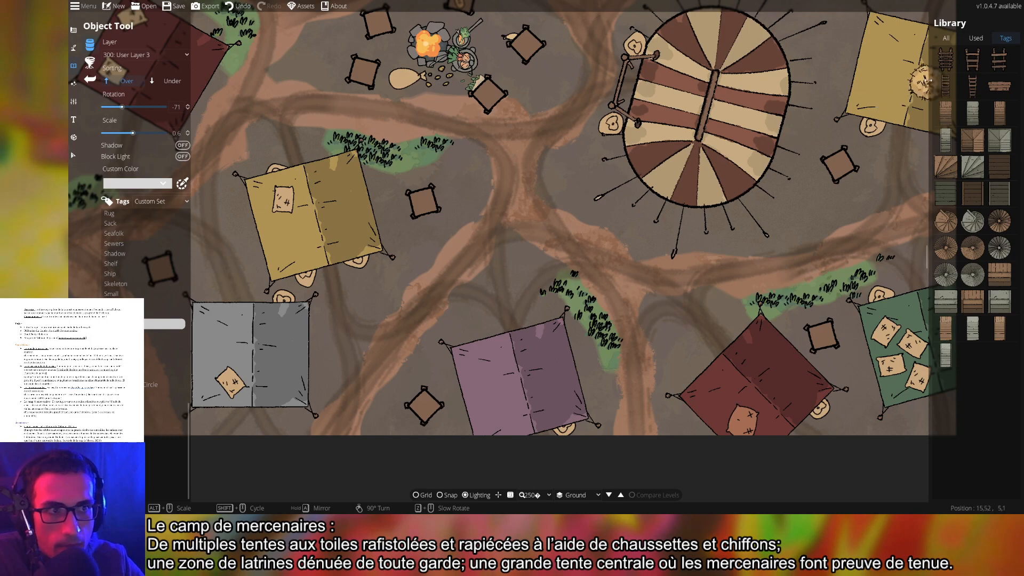
left_click(944, 63)
Place a ladder against the wall beside the torch near the latrines
left_click_drag(267, 58, 813, 370)
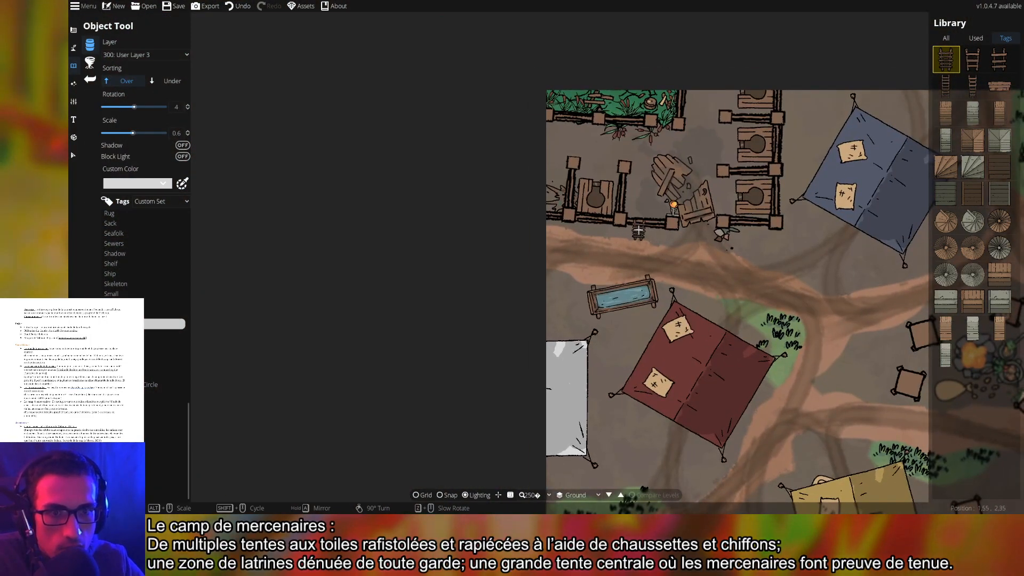
scroll(667, 229, "up", 5)
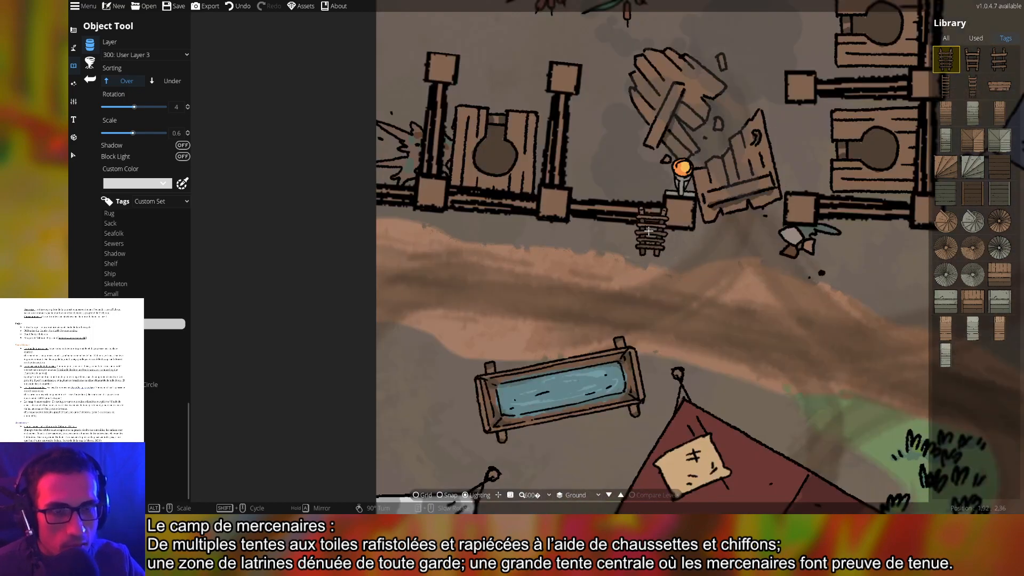
scroll(624, 244, "up", 4, "alt")
scroll(624, 244, "up", 1, "alt")
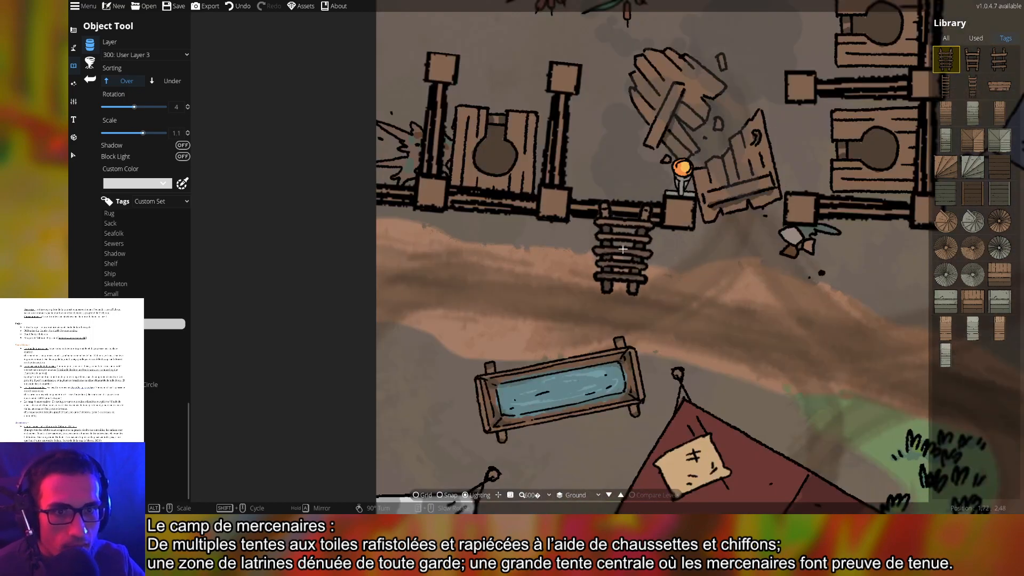
scroll(624, 243, "up", 1, "alt")
left_click_drag(859, 291, 667, 276)
scroll(770, 237, "down", 2)
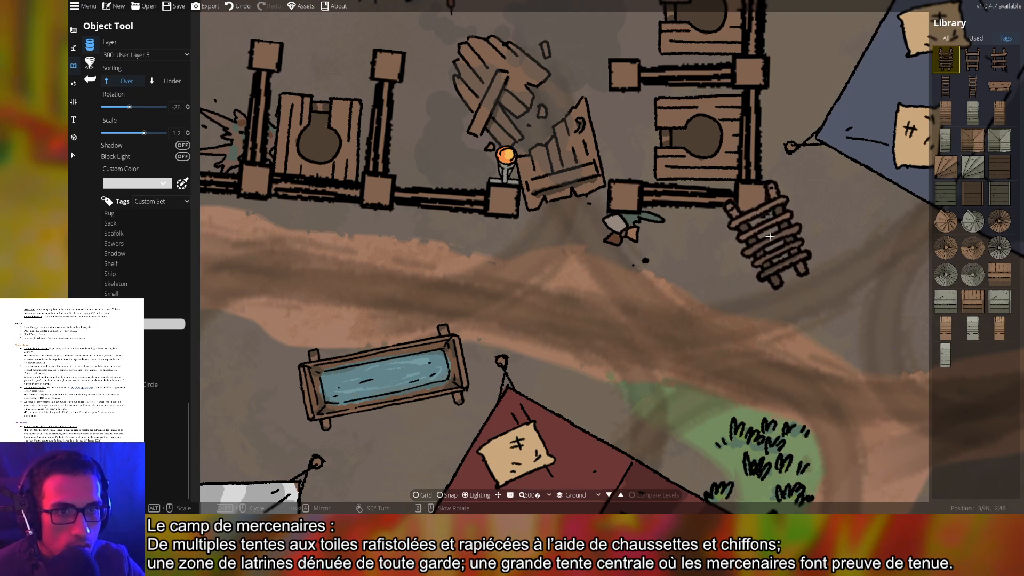
scroll(479, 238, "up", 4)
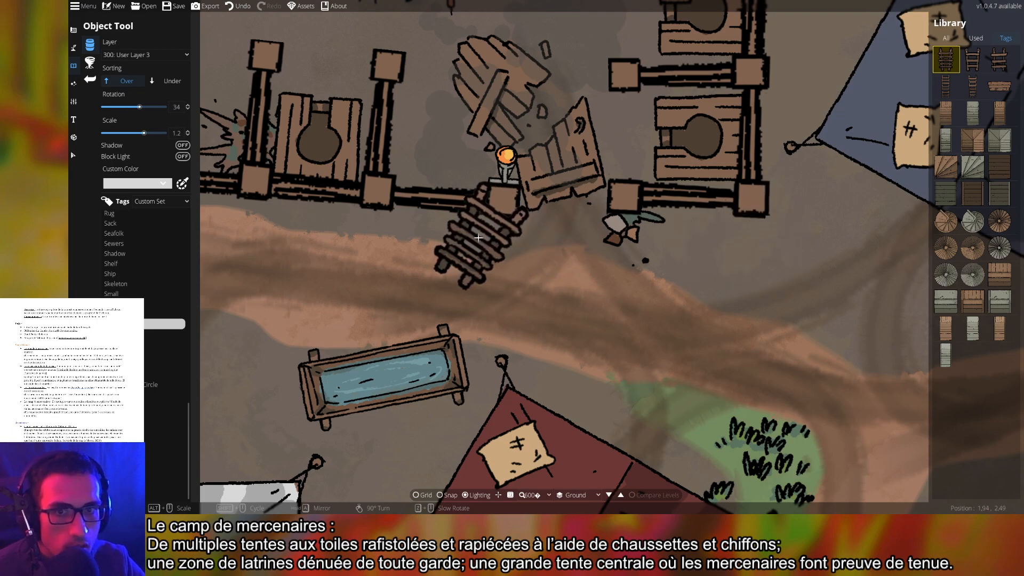
left_click(479, 238)
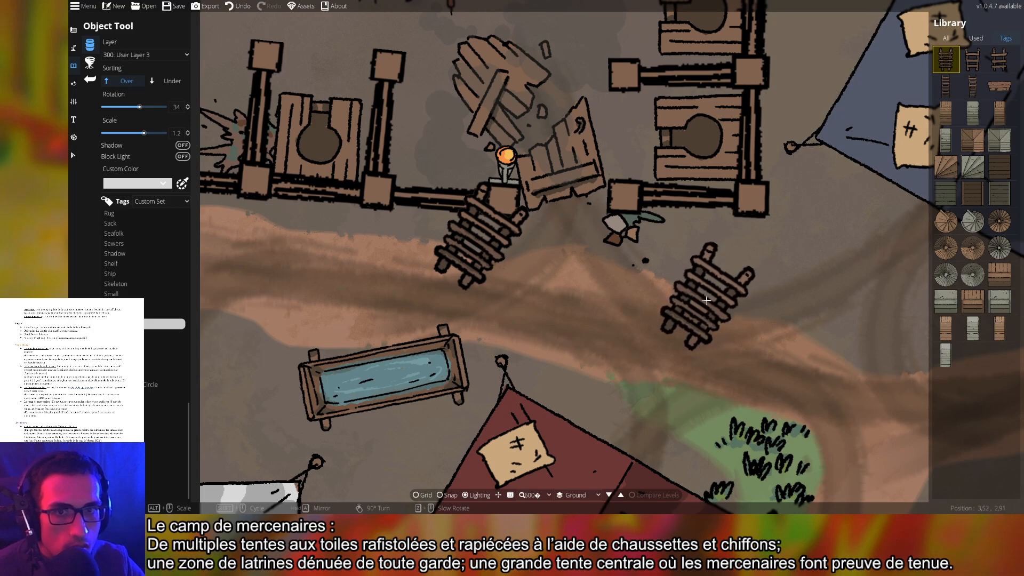
Undo the crooked ladder and place it again nearly upright at rotation 4
left_click_drag(751, 305, 708, 230)
scroll(708, 230, "down", 4)
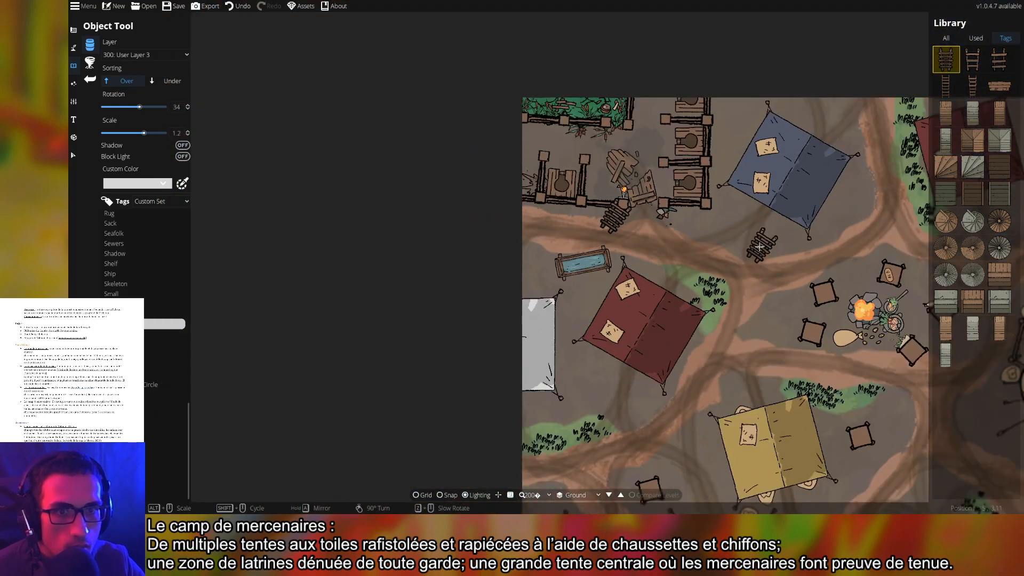
scroll(687, 228, "up", 4)
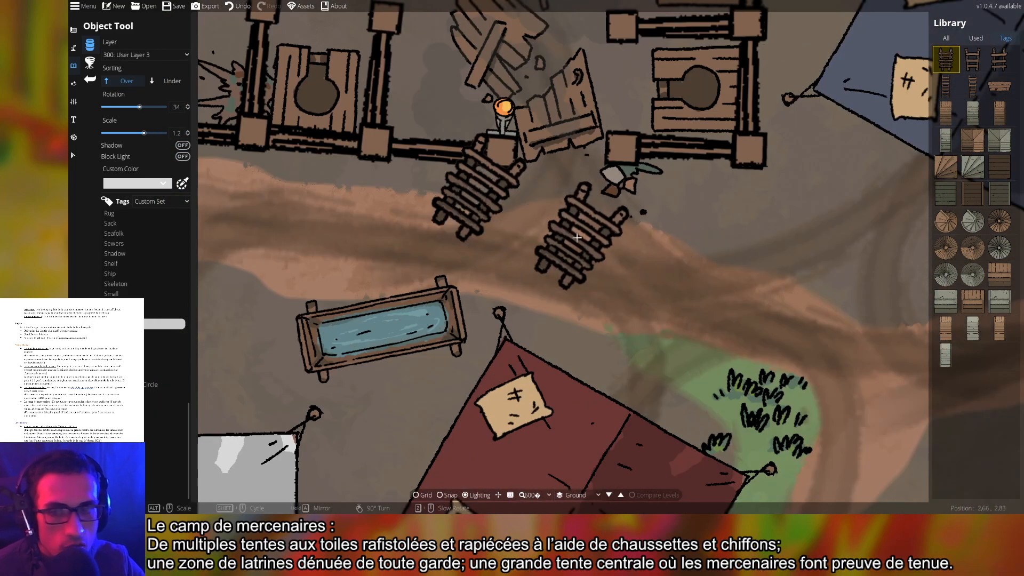
key("ctrl+z")
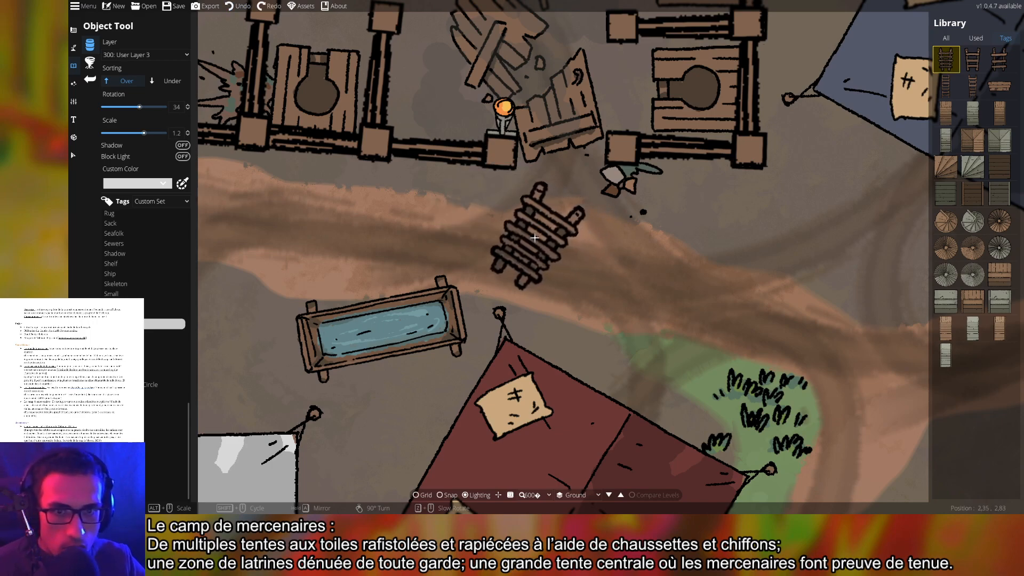
scroll(443, 187, "down", 2)
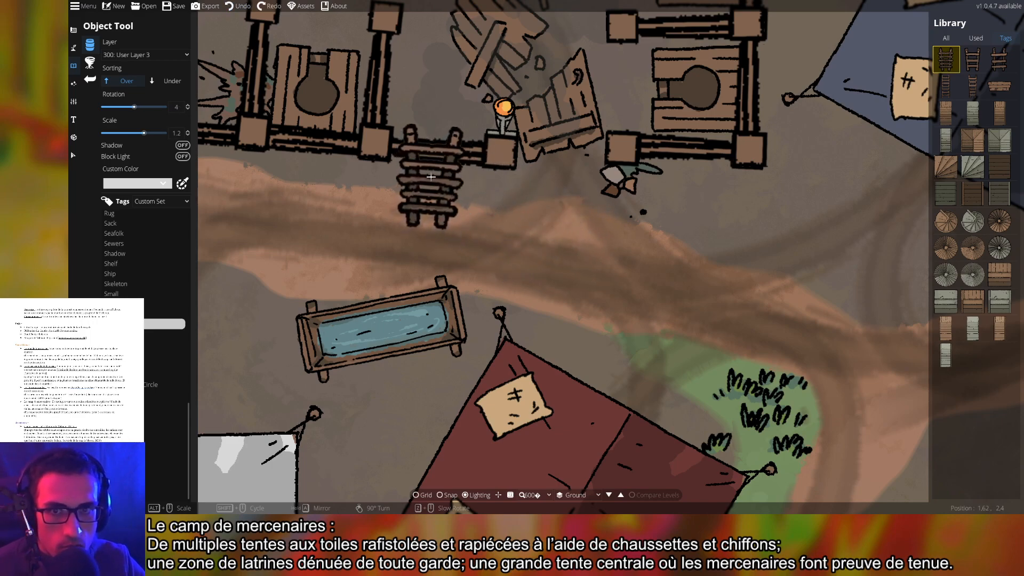
left_click(433, 180)
scroll(713, 254, "down", 3)
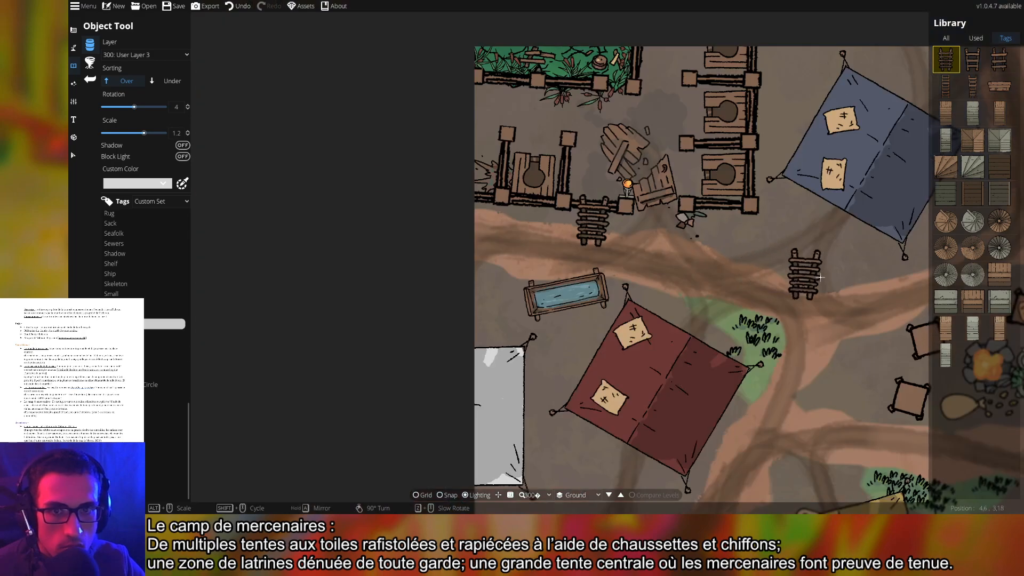
scroll(713, 255, "down", 1)
left_click_drag(713, 249, 604, 234)
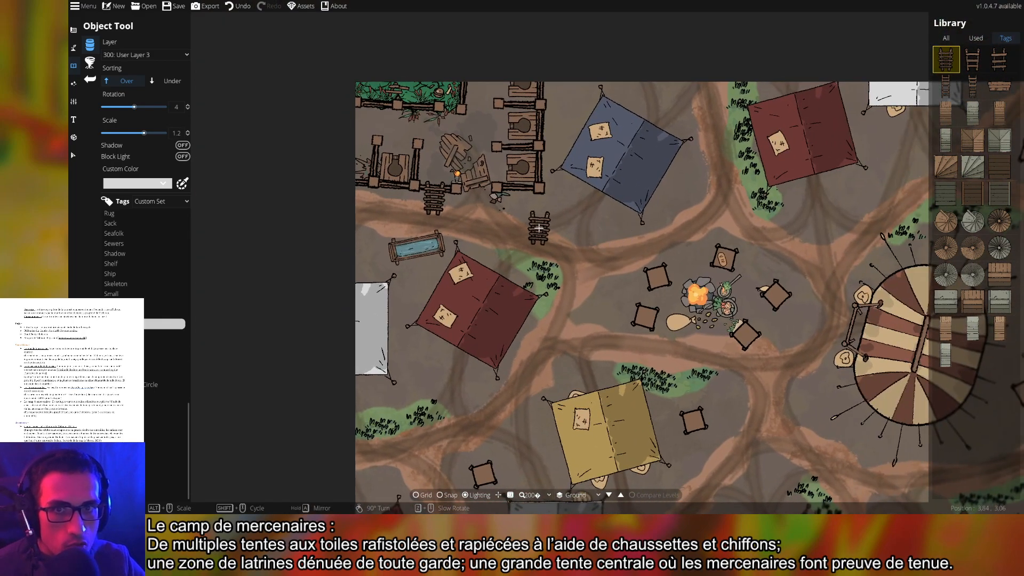
Browse the statue and debris/table tags, then pick Treasure Chest 01
left_click(972, 328)
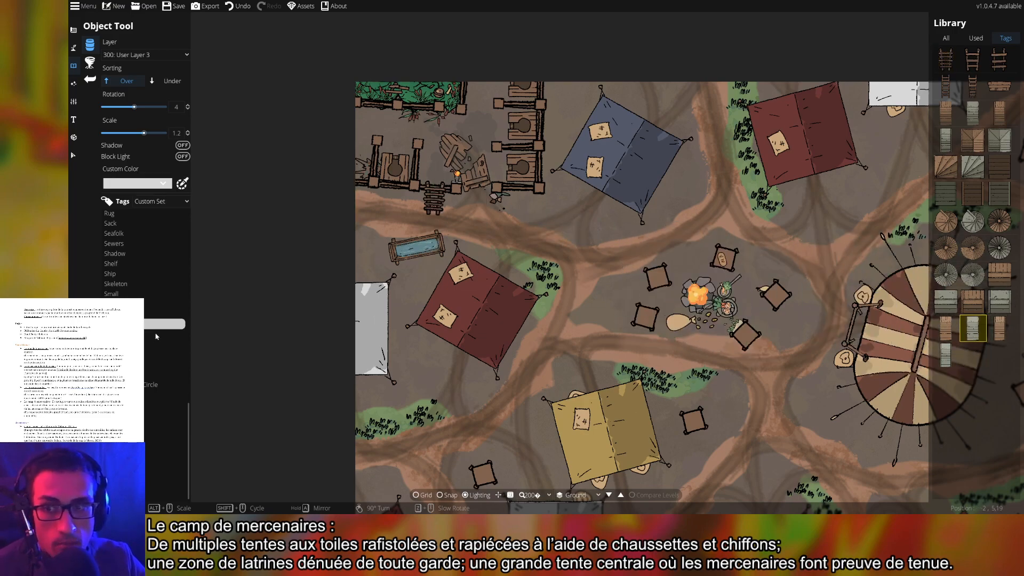
left_click(115, 334)
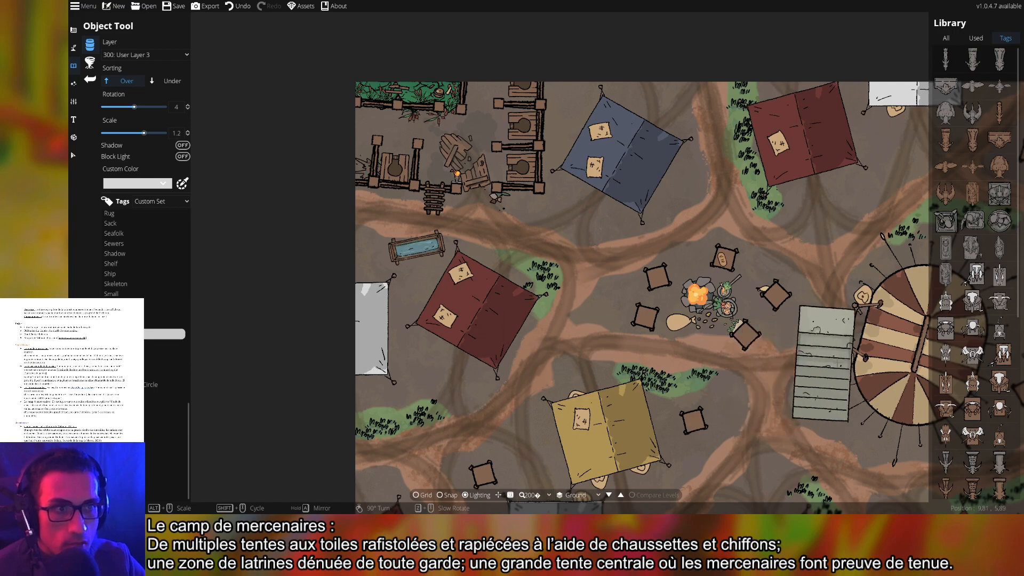
scroll(965, 395, "down", 5)
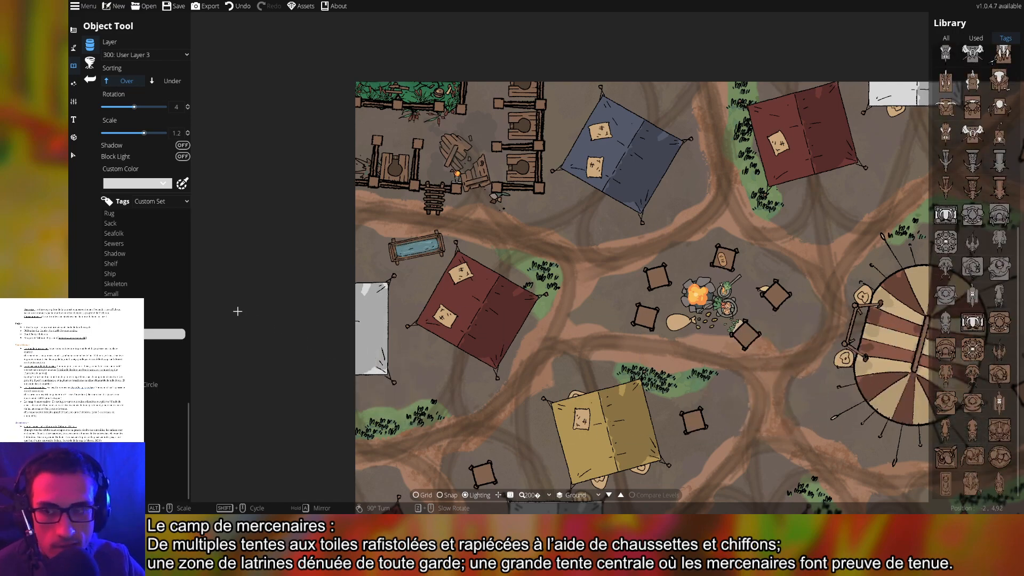
left_click(115, 344)
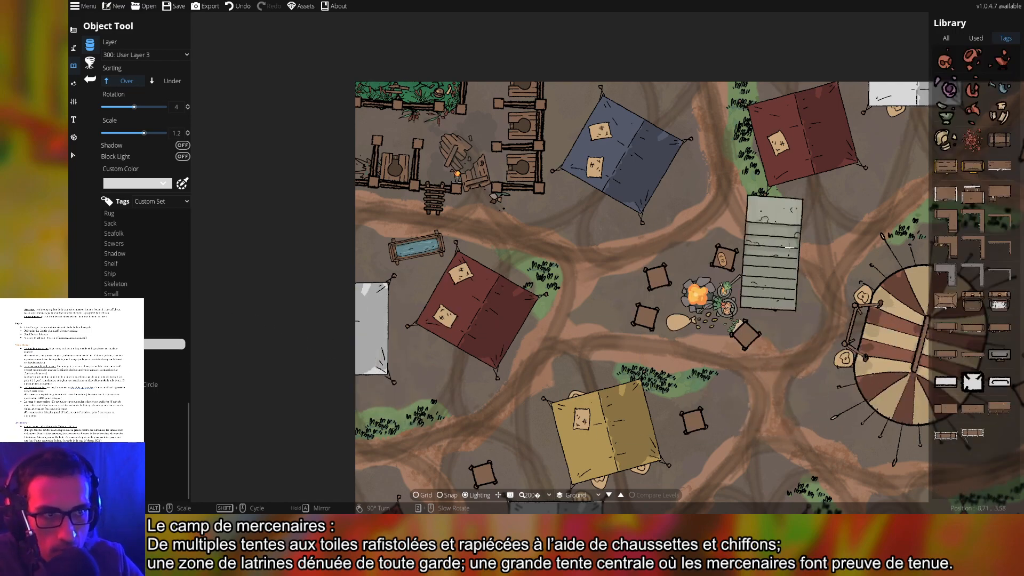
left_click(973, 408)
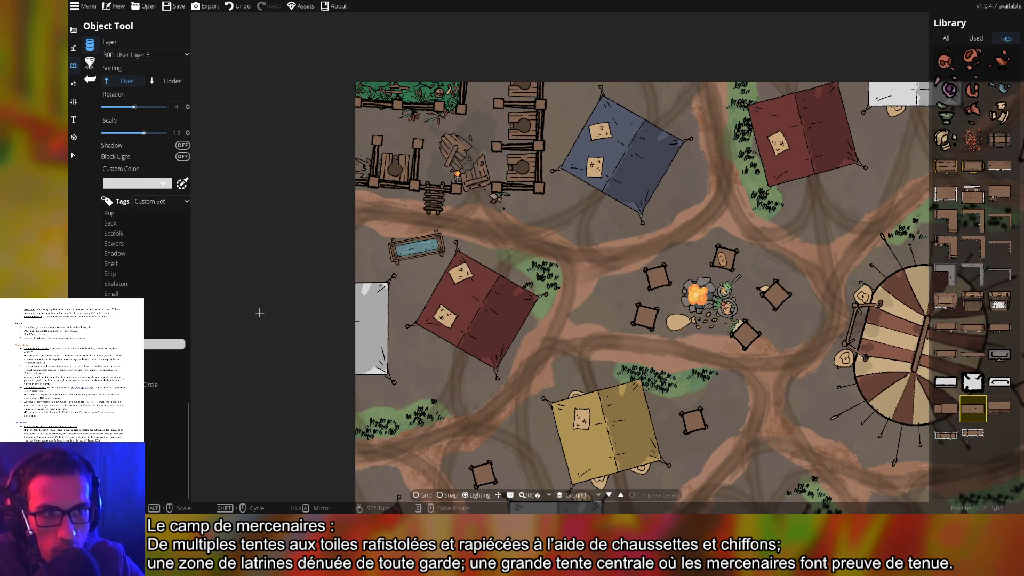
left_click(1008, 141)
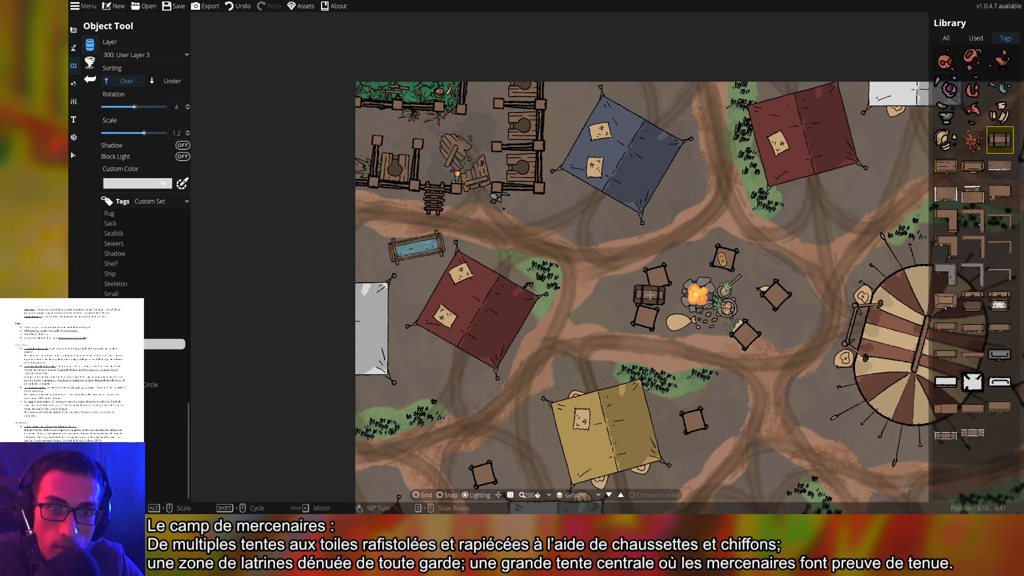
Place treasure chests beside the green tent and below the striped central tent
left_click_drag(824, 289, 620, 251)
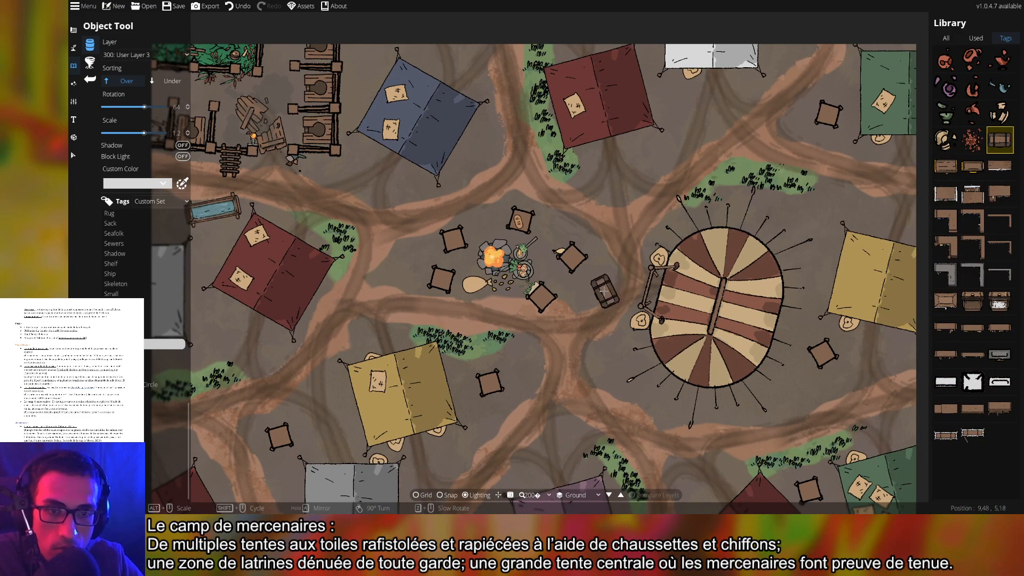
scroll(688, 129, "down", 1)
left_click_drag(834, 123, 651, 237)
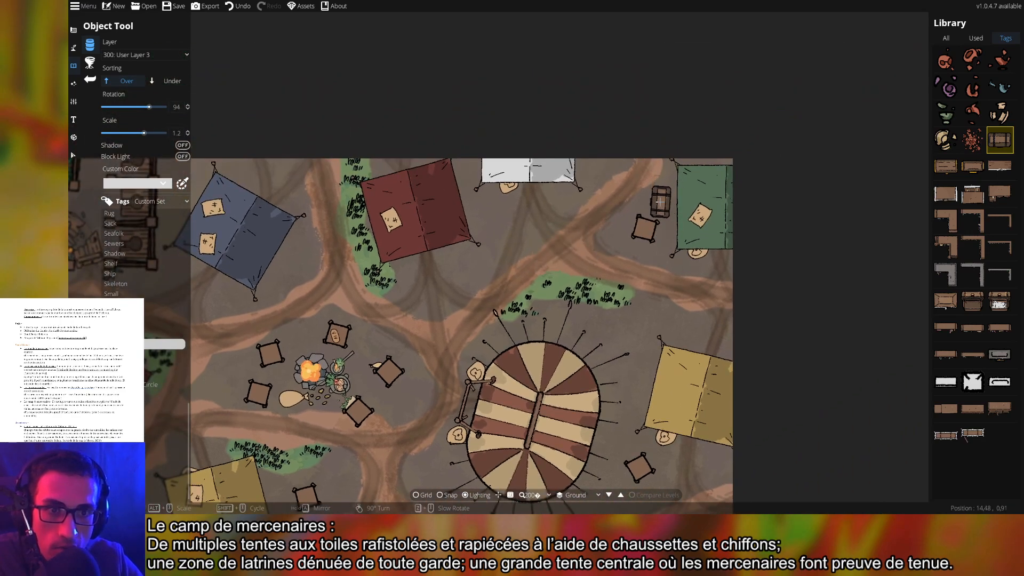
left_click(662, 199)
left_click_drag(634, 507, 656, 296)
scroll(646, 318, "down", 9)
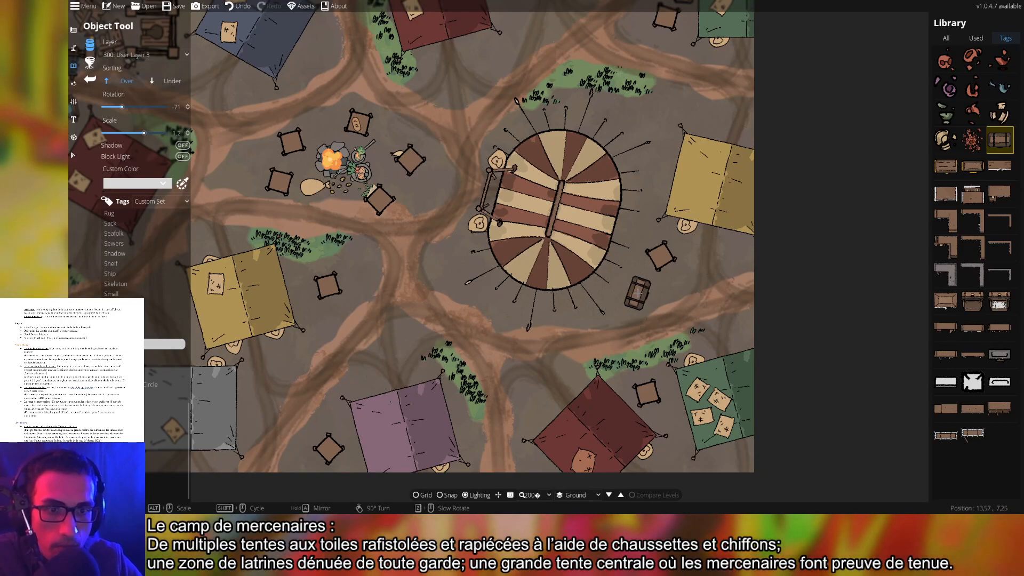
left_click(639, 291)
Place another chest beside the lower green tent near the southern tents
left_click_drag(626, 396, 714, 251)
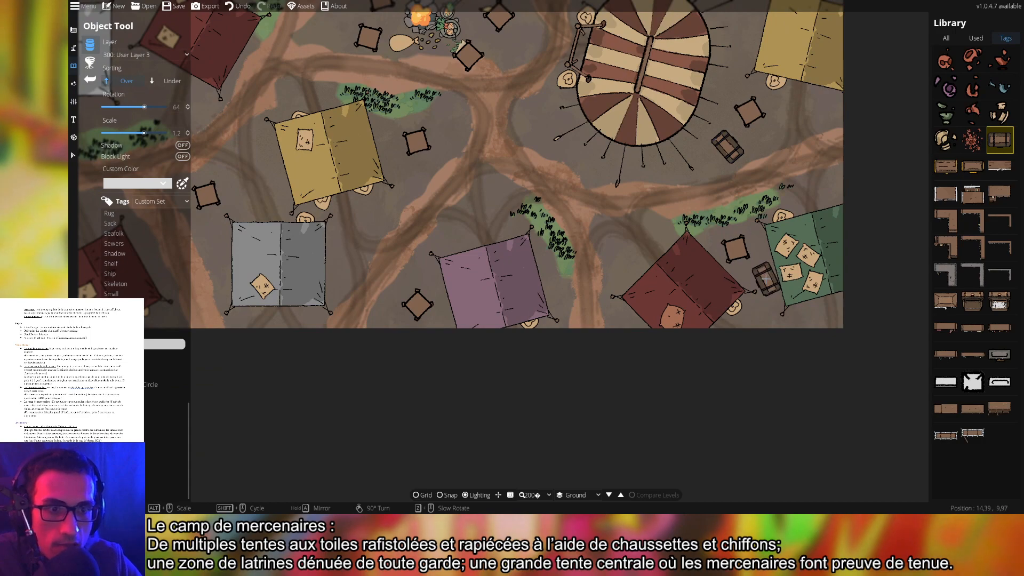
left_click(765, 273)
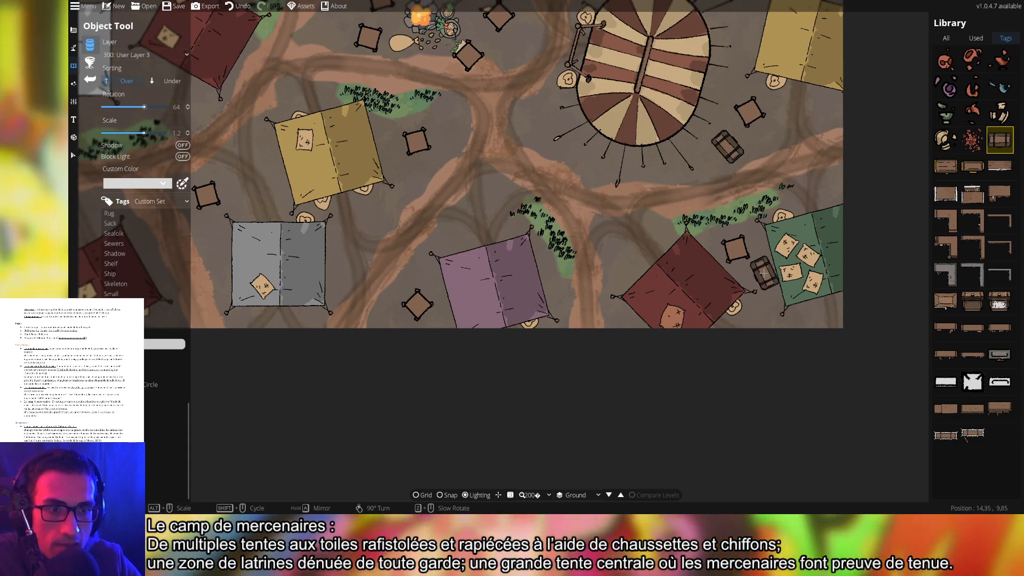
scroll(635, 314, "down", 1)
left_click_drag(560, 308, 753, 297)
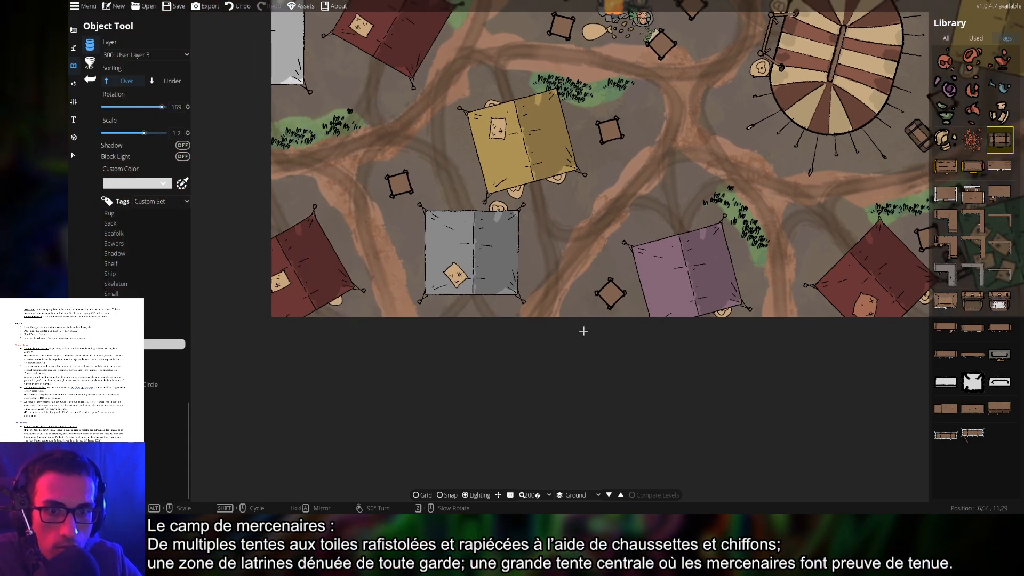
left_click_drag(406, 278, 604, 342)
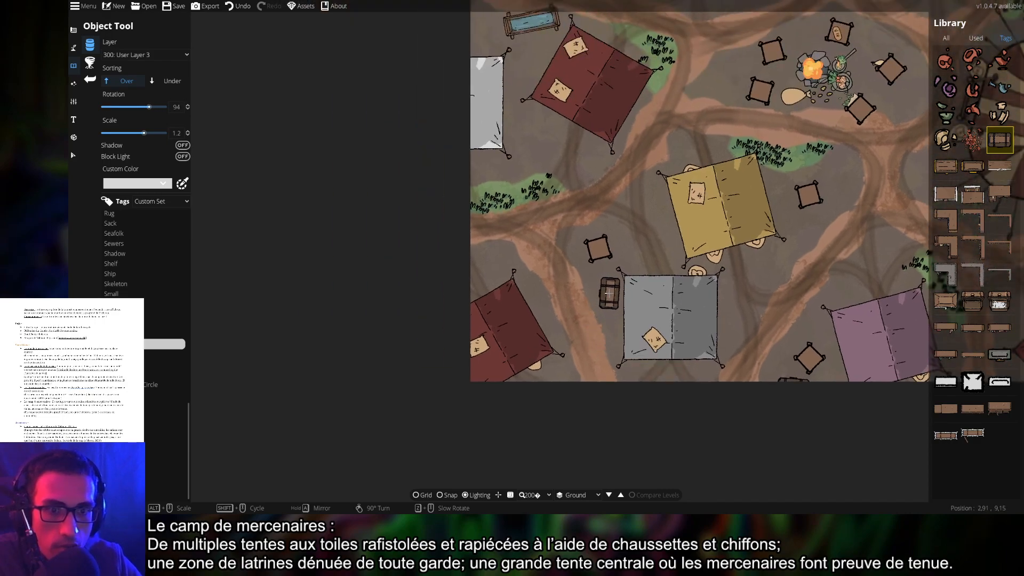
left_click_drag(798, 311, 619, 370)
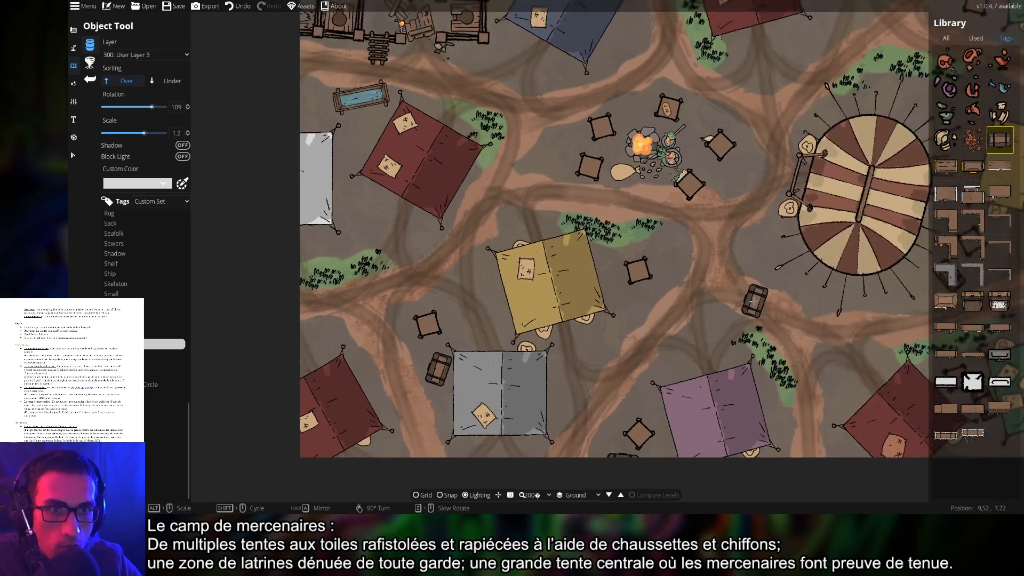
left_click_drag(756, 301, 659, 390)
left_click_drag(669, 307, 649, 337)
scroll(567, 255, "up", 10)
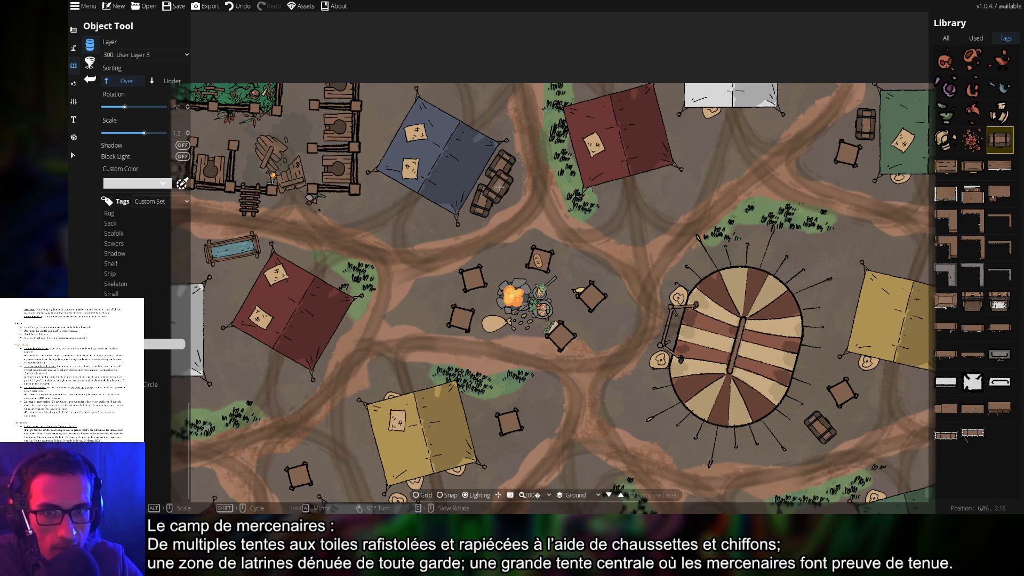
Browse the table, branch, shadow and tool tags and pick the coiled rope asset
key("d")
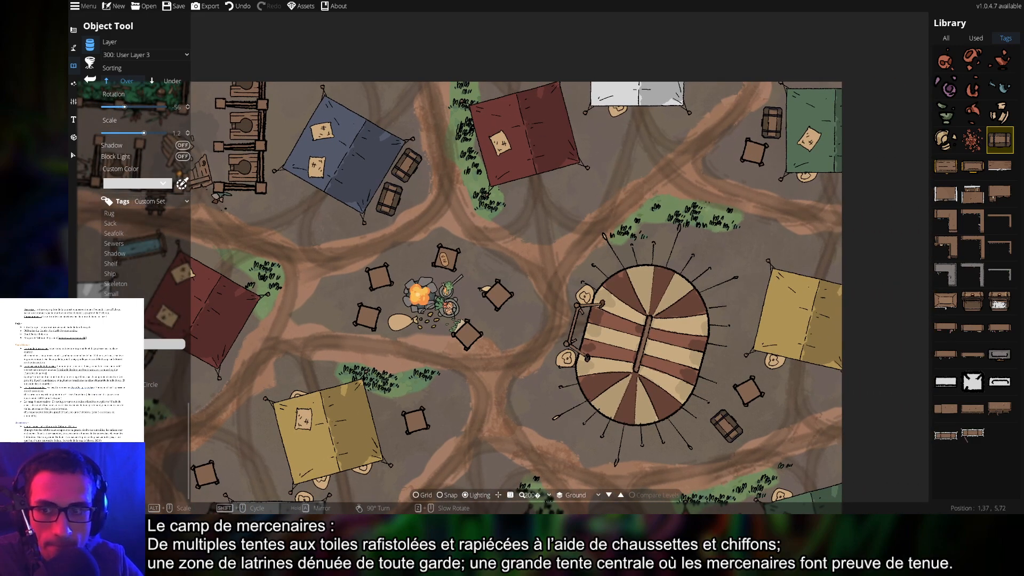
left_click(152, 354)
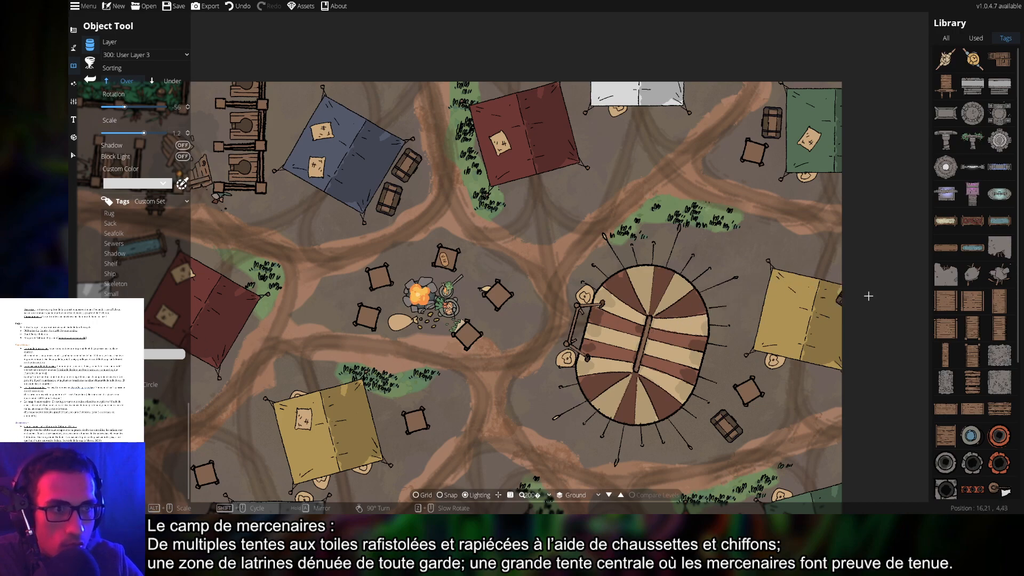
scroll(985, 333, "down", 3)
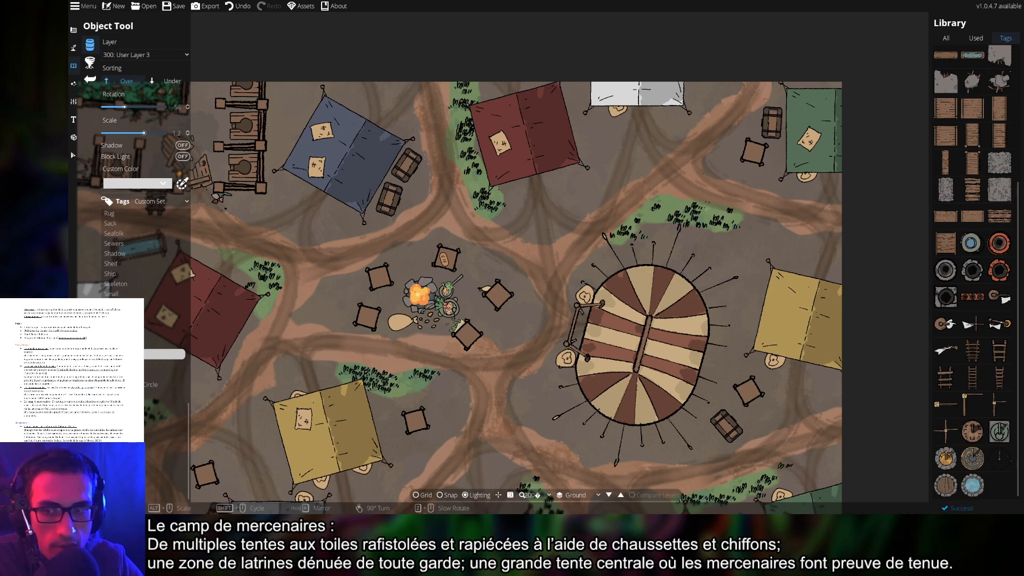
left_click(115, 364)
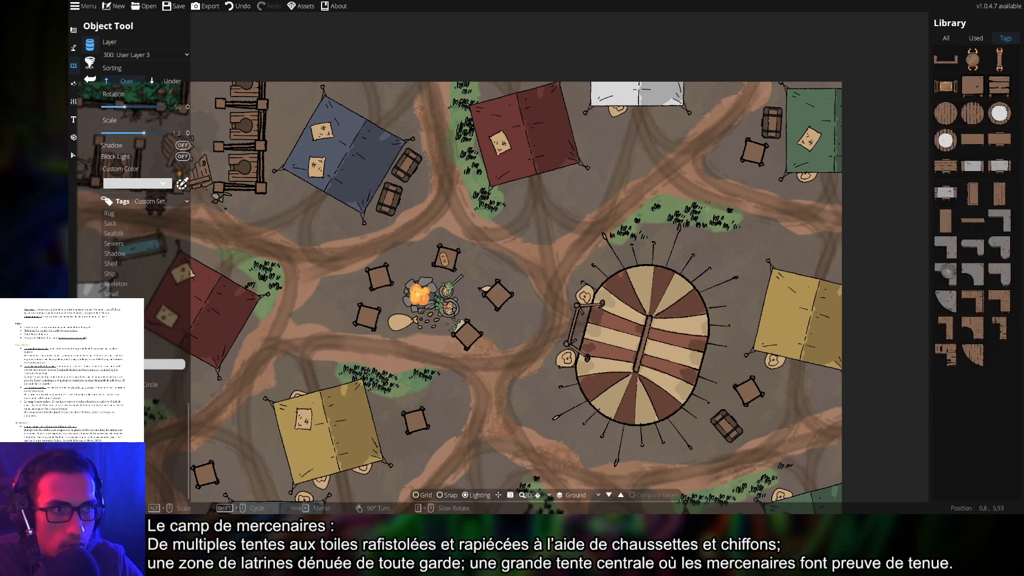
left_click(112, 375)
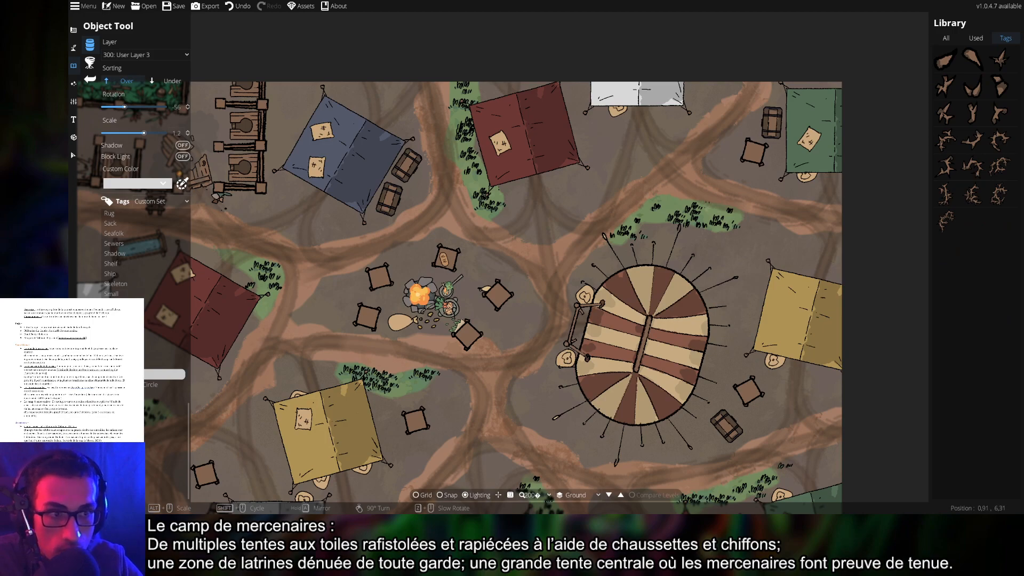
left_click(126, 385)
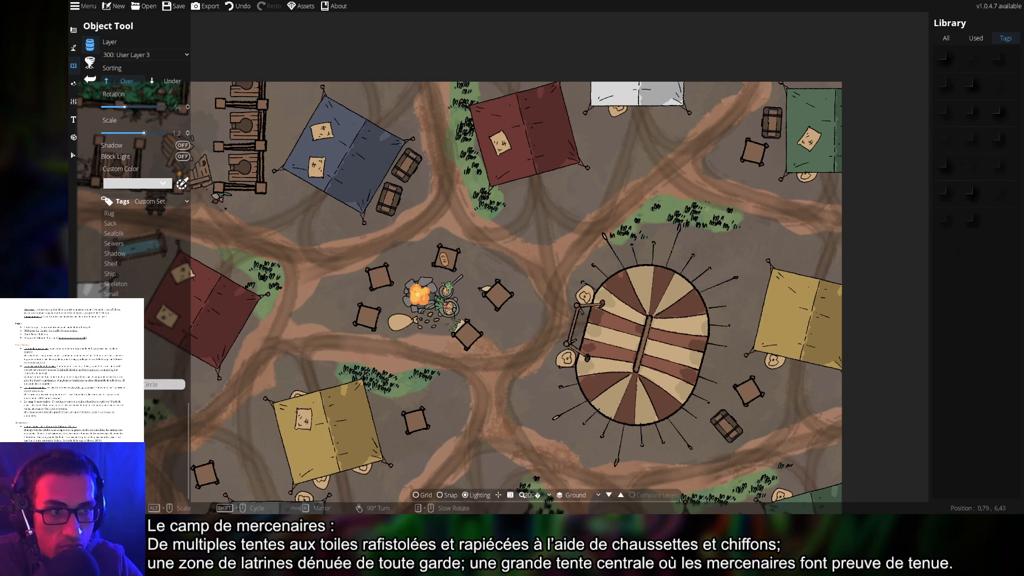
left_click(115, 393)
left_click(125, 384)
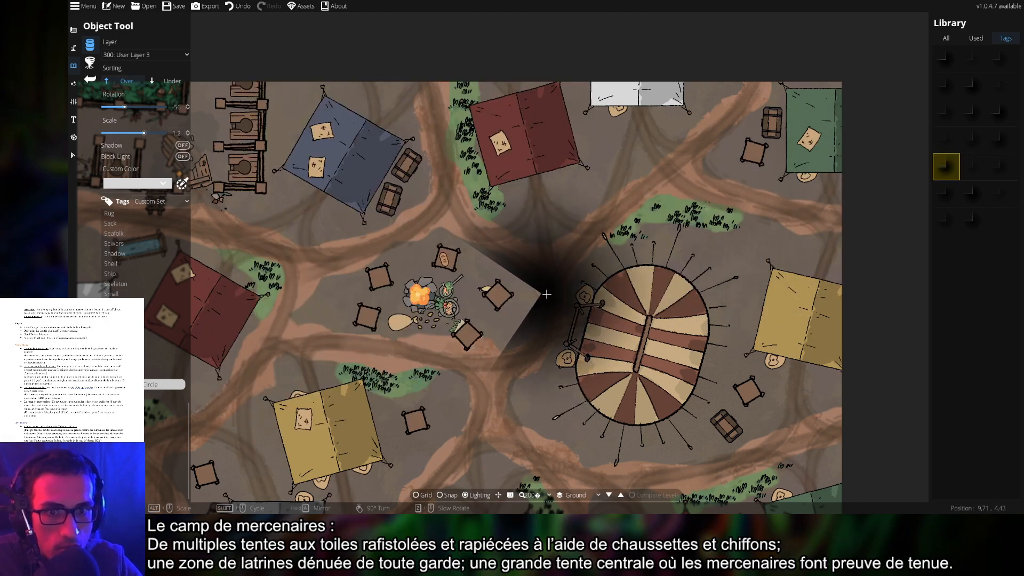
scroll(633, 288, "down", 3)
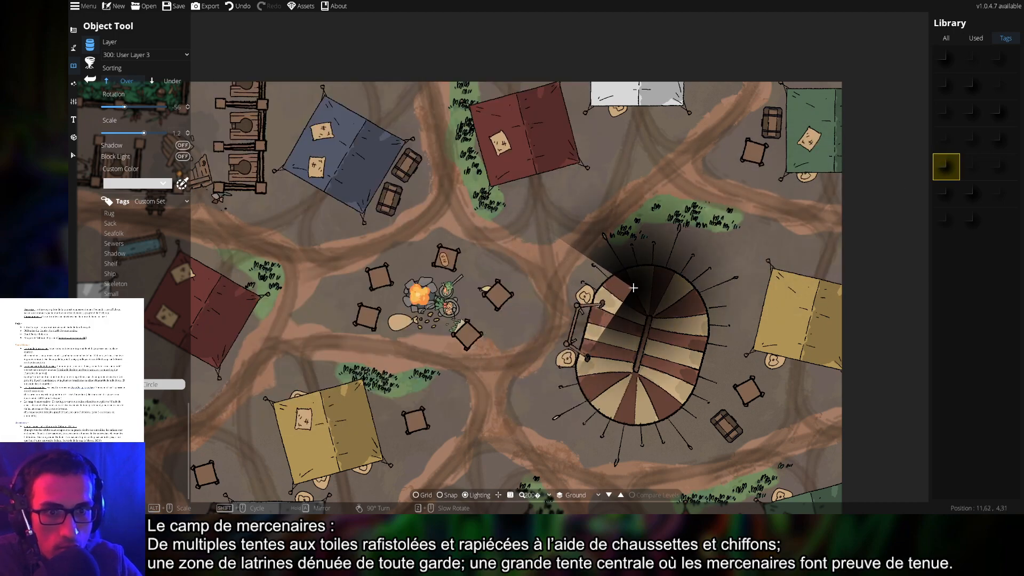
left_click(969, 217)
left_click(970, 198)
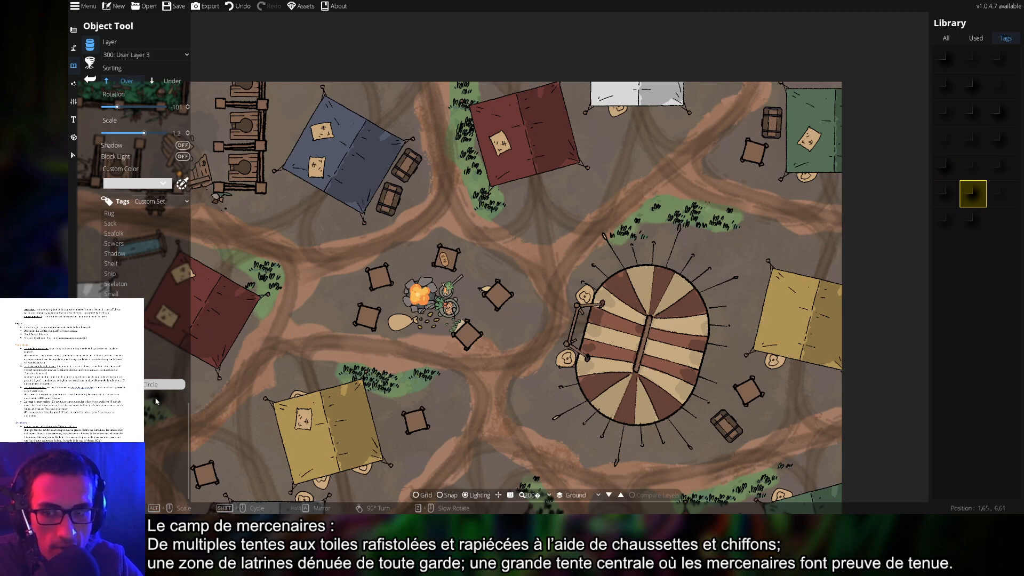
left_click(117, 394)
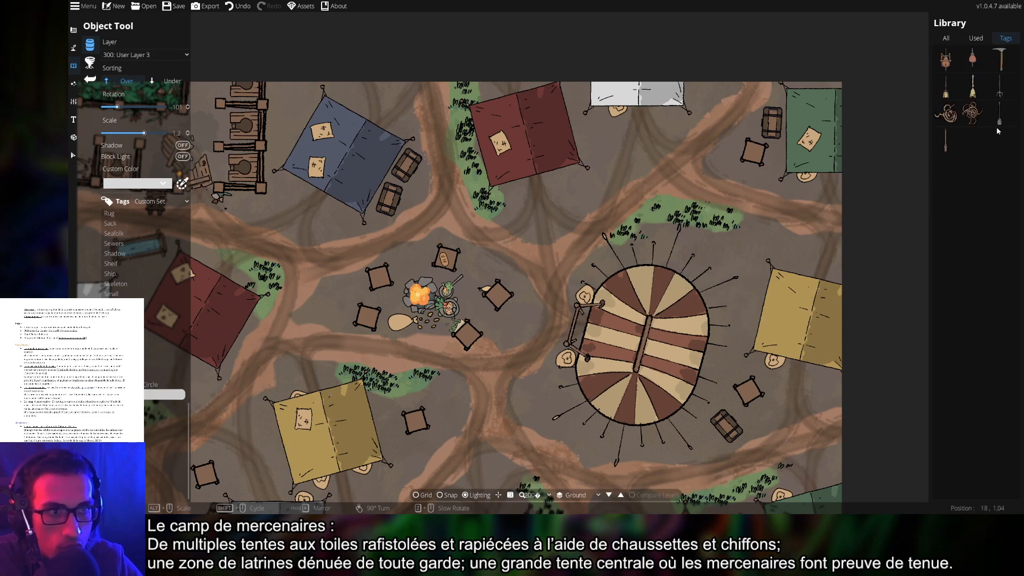
left_click(973, 113)
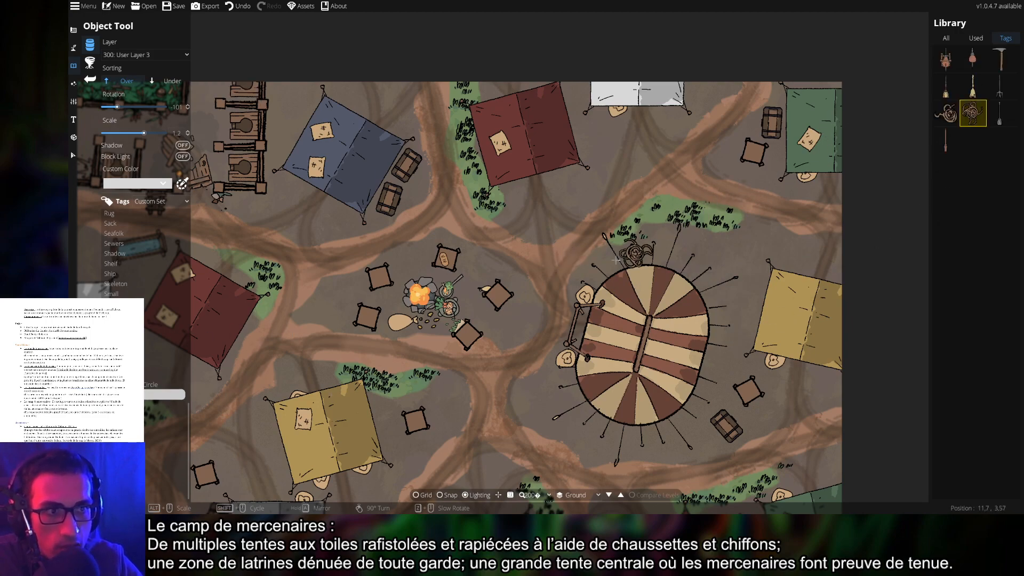
Place the first rope coils beside the yellow tent next to the crate
left_click_drag(487, 282, 617, 226)
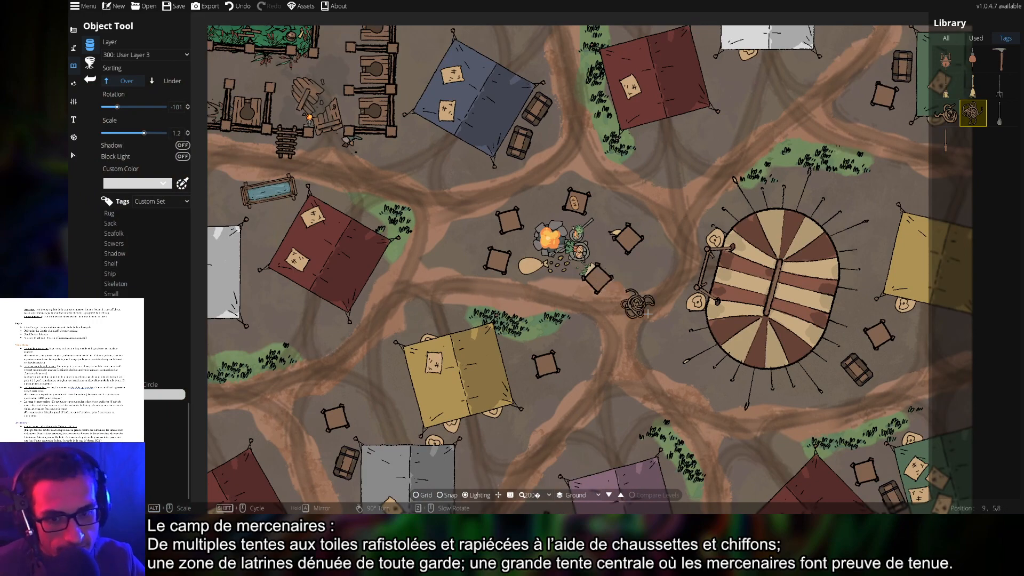
left_click_drag(731, 336, 497, 233)
left_click_drag(429, 276, 709, 269)
scroll(585, 275, "up", 2)
scroll(586, 275, "down", 3)
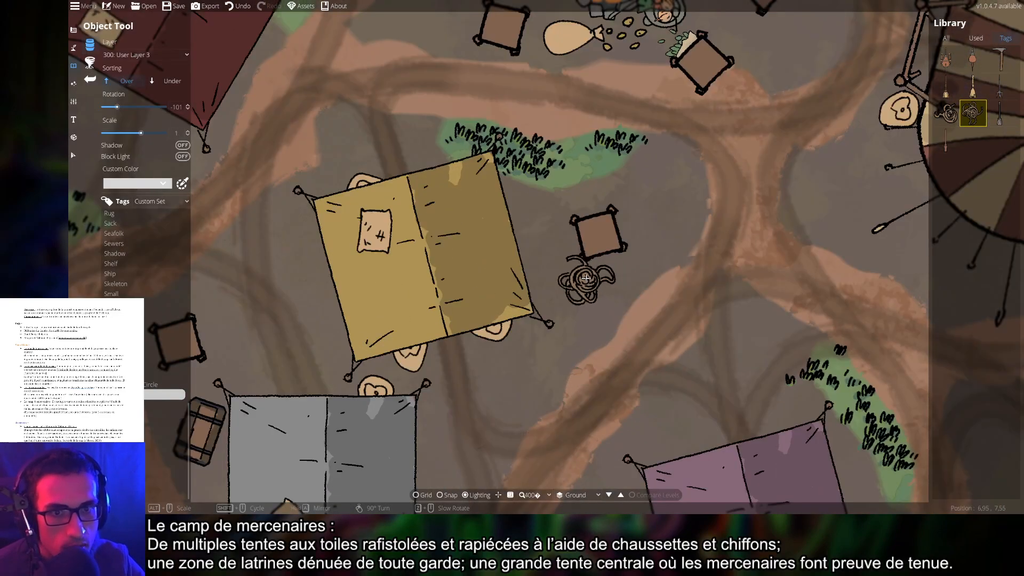
left_click_drag(552, 245, 554, 266)
scroll(540, 242, "up", 2)
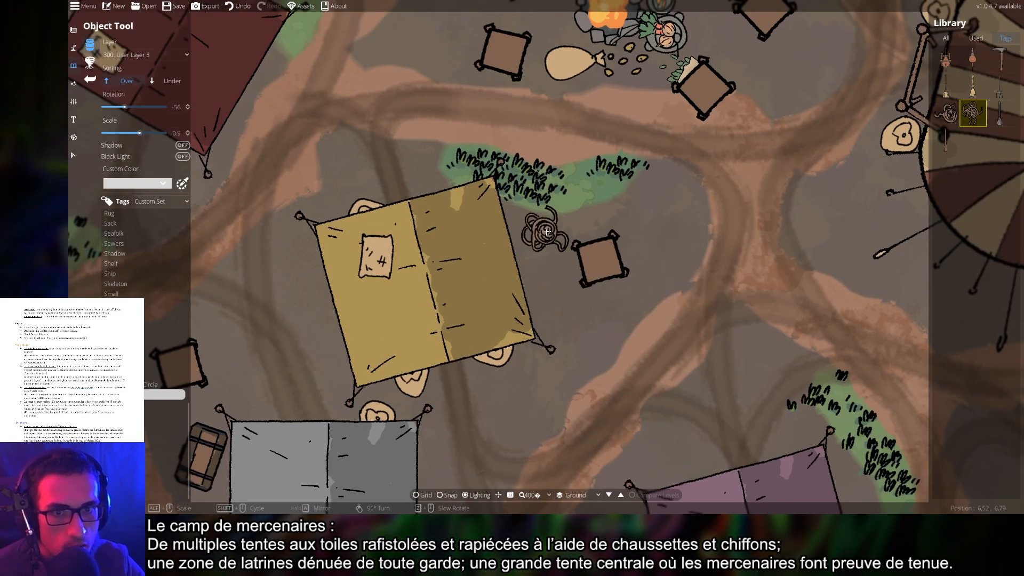
left_click(545, 233)
Add four more rotated rope coils to the pile around the crate
scroll(545, 251, "down", 3)
left_click(548, 264)
scroll(550, 250, "down", 5)
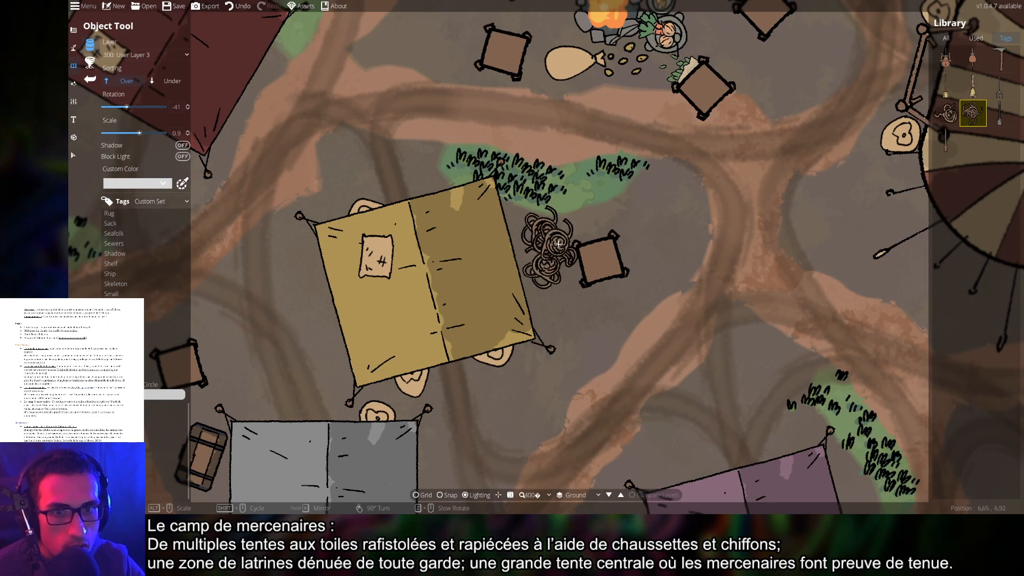
left_click(558, 243)
scroll(562, 298, "down", 6)
left_click(563, 304)
scroll(554, 277, "down", 4)
left_click(552, 275)
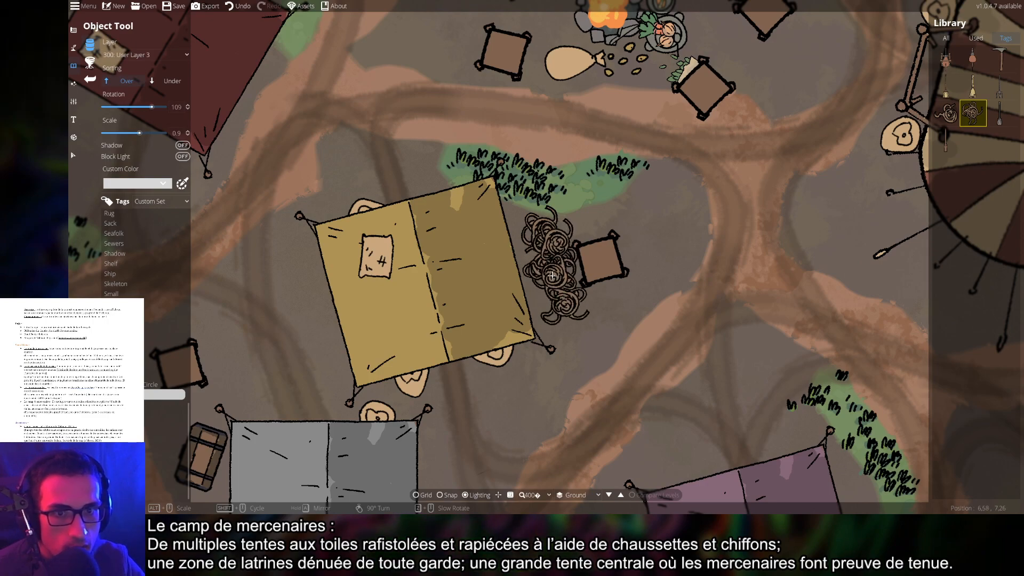
Switch to the other rope coil asset and set the layer to 200: User Layer 2
left_click_drag(703, 315, 611, 299)
scroll(661, 322, "down", 5)
left_click_drag(761, 302, 716, 312)
scroll(576, 321, "up", 5)
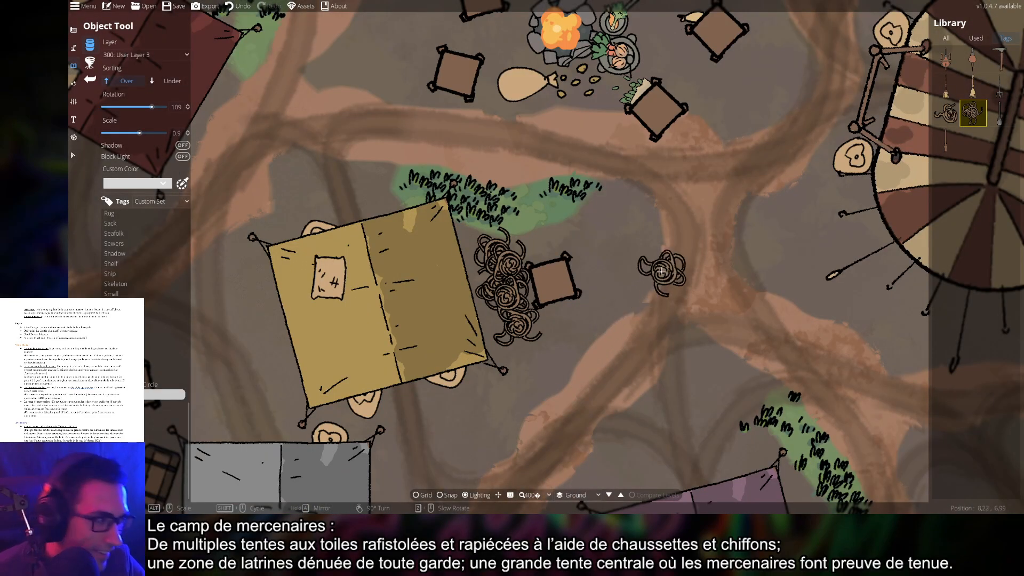
left_click_drag(623, 286, 618, 342)
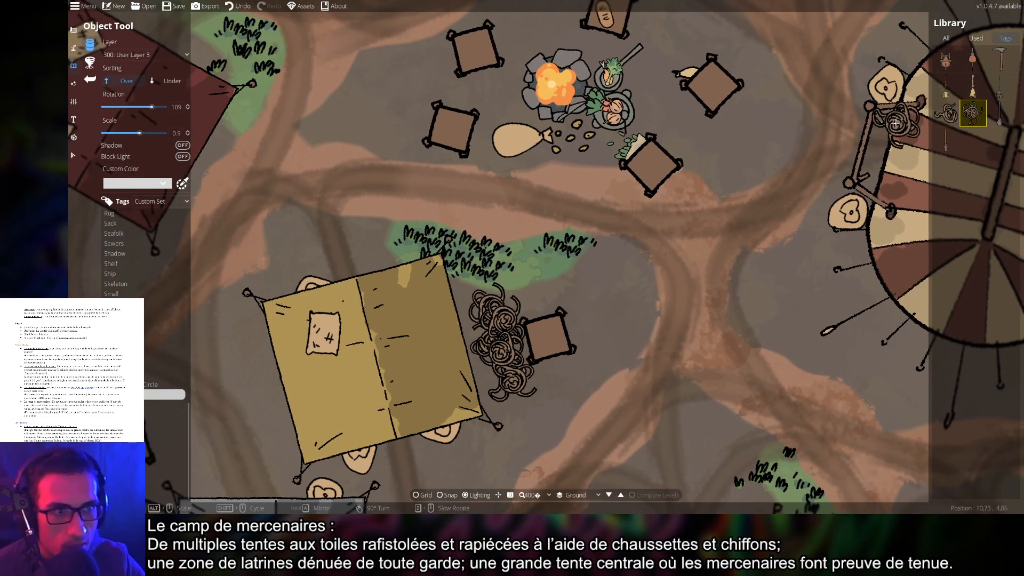
left_click(946, 113)
scroll(503, 338, "down", 1)
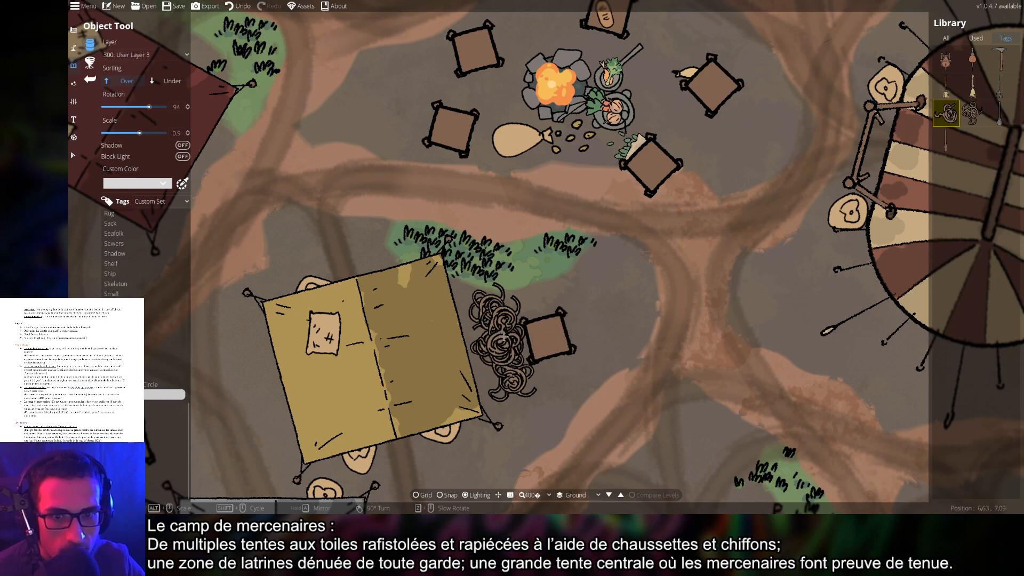
scroll(502, 334, "down", 14)
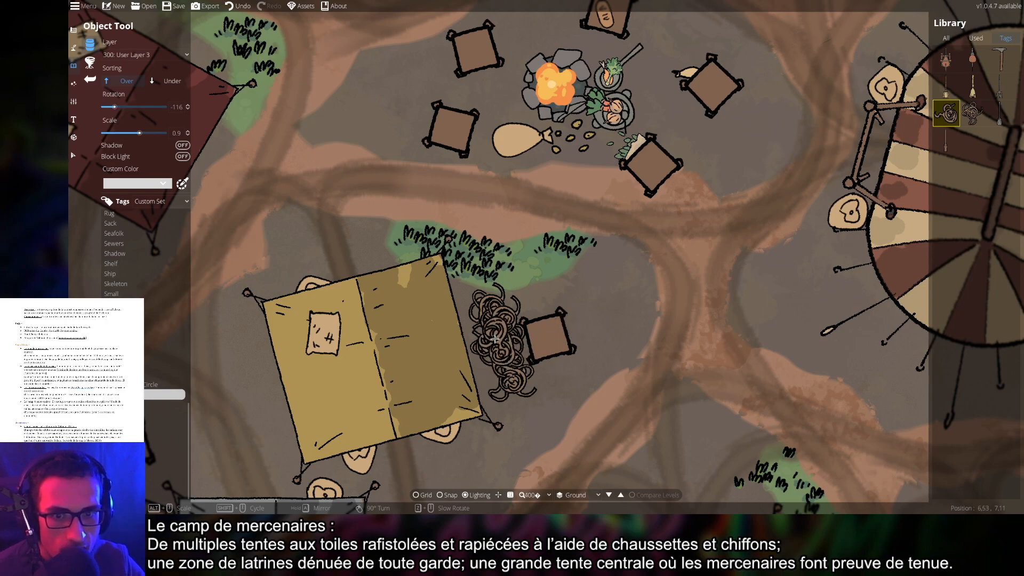
scroll(577, 386, "down", 4)
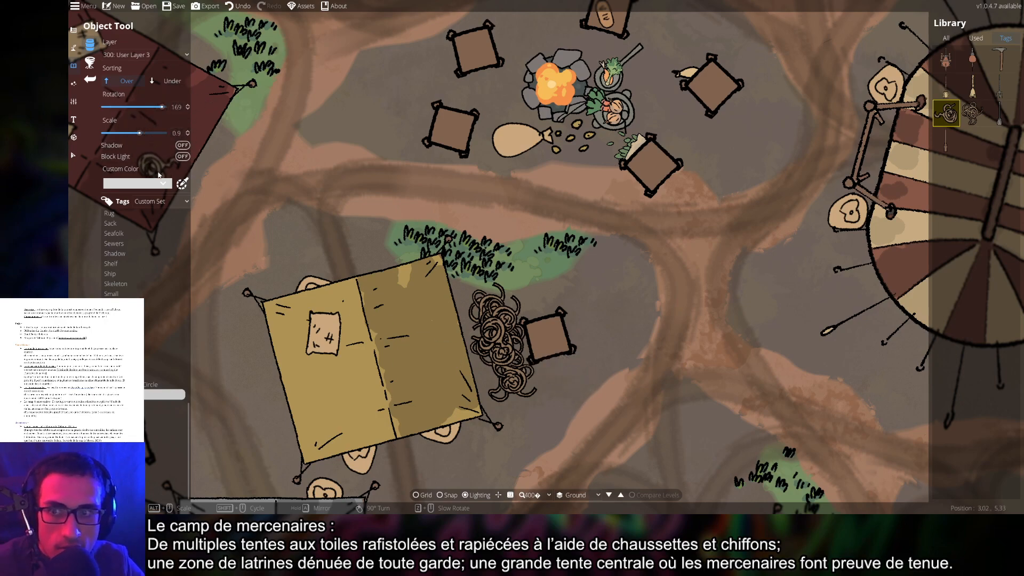
left_click(146, 55)
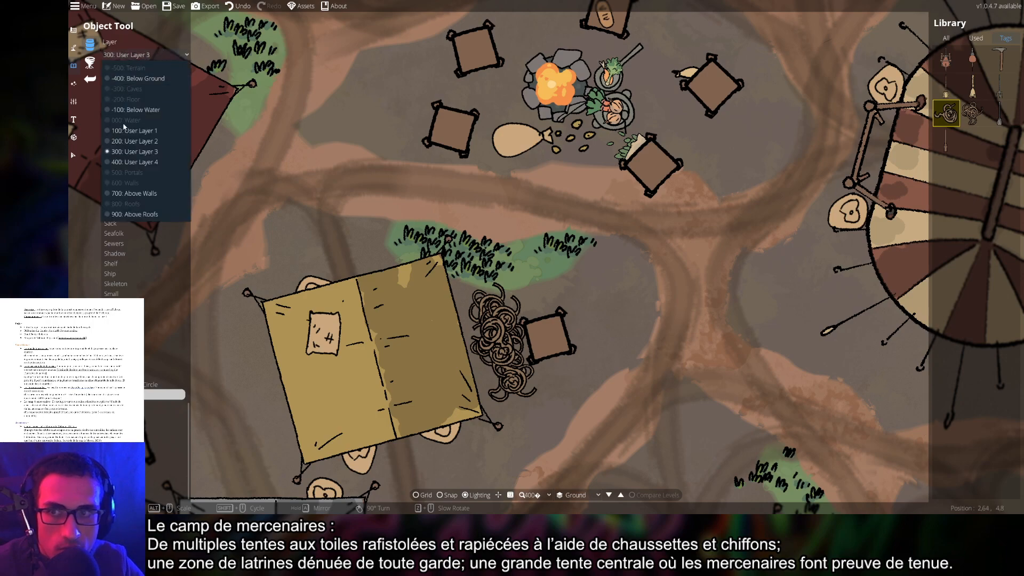
left_click(129, 142)
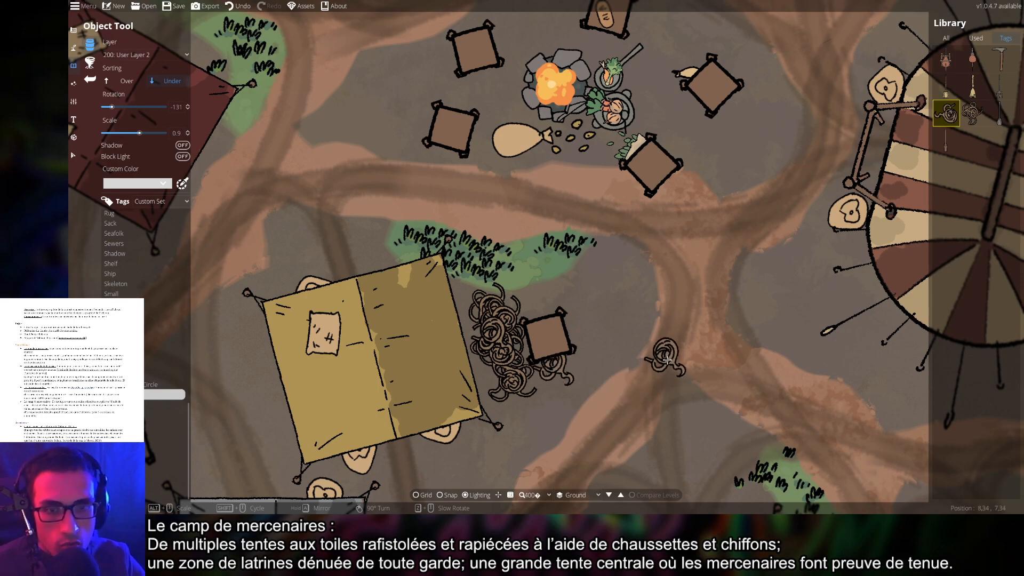
Show the Treasure tag and pick the wooden chest asset
scroll(659, 355, "down", 4)
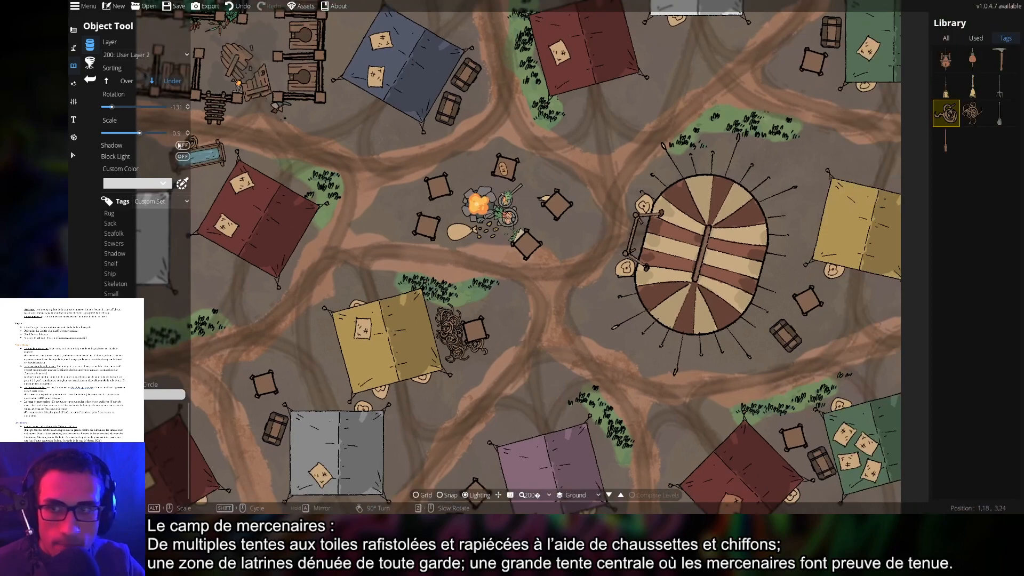
left_click(131, 404)
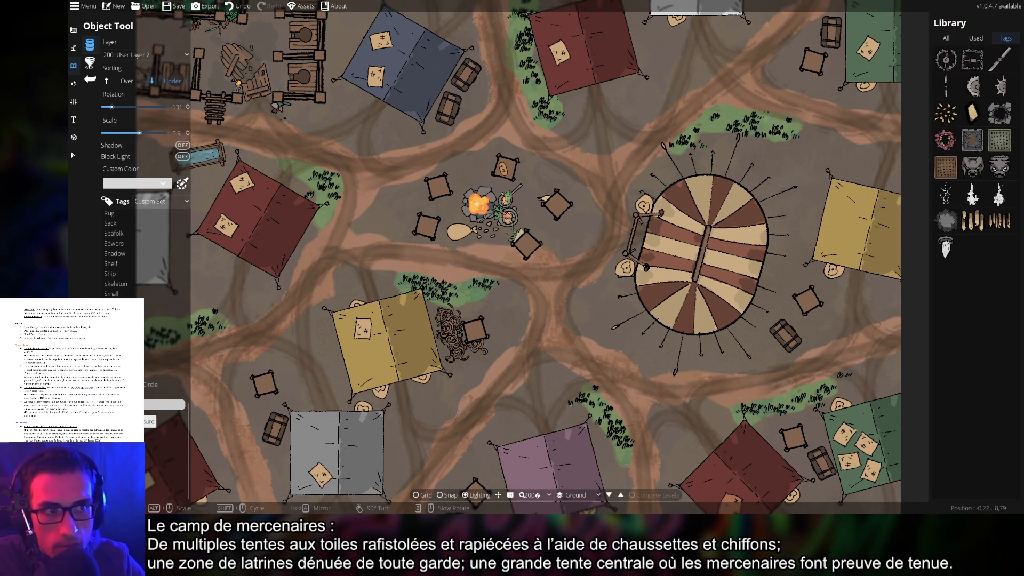
left_click(124, 414)
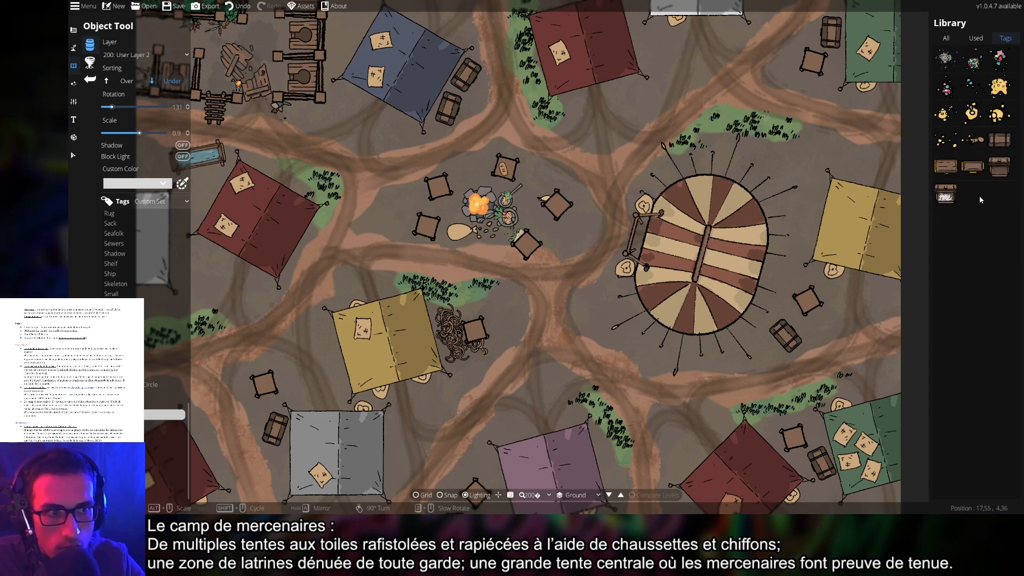
left_click(1000, 167)
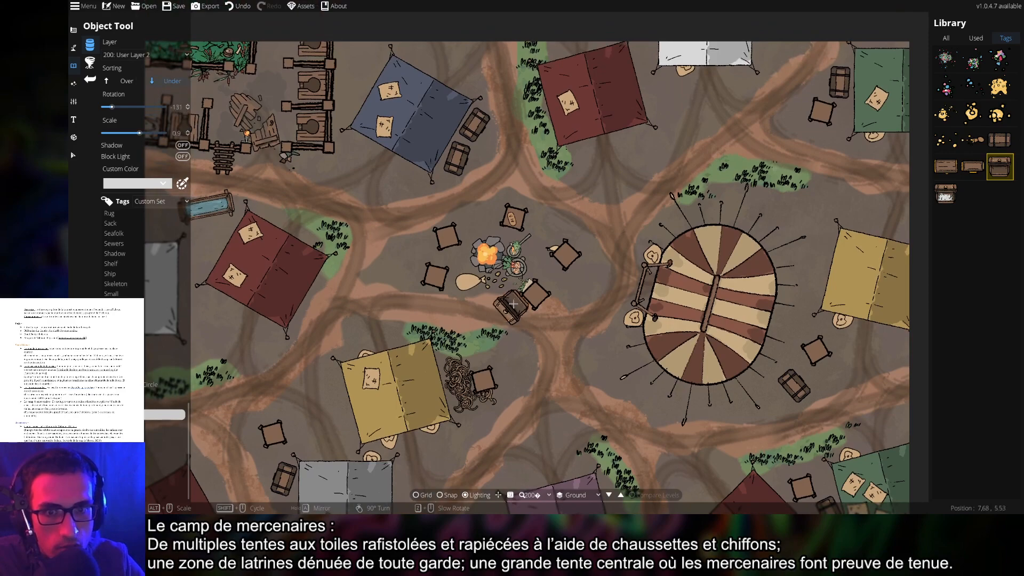
Rotate and place a chest between the campfire and the central striped tent
scroll(516, 300, "up", 3)
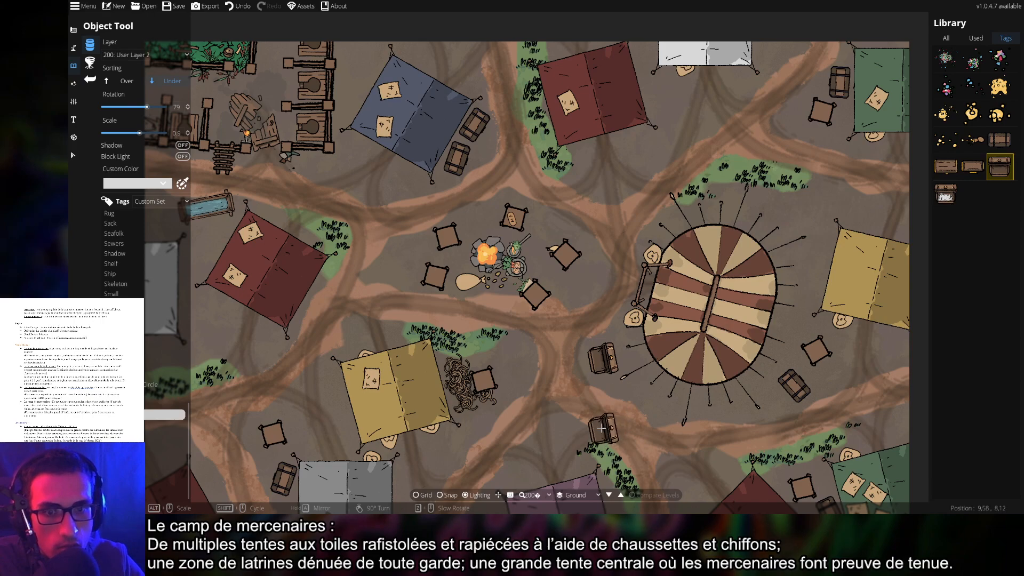
left_click(520, 353)
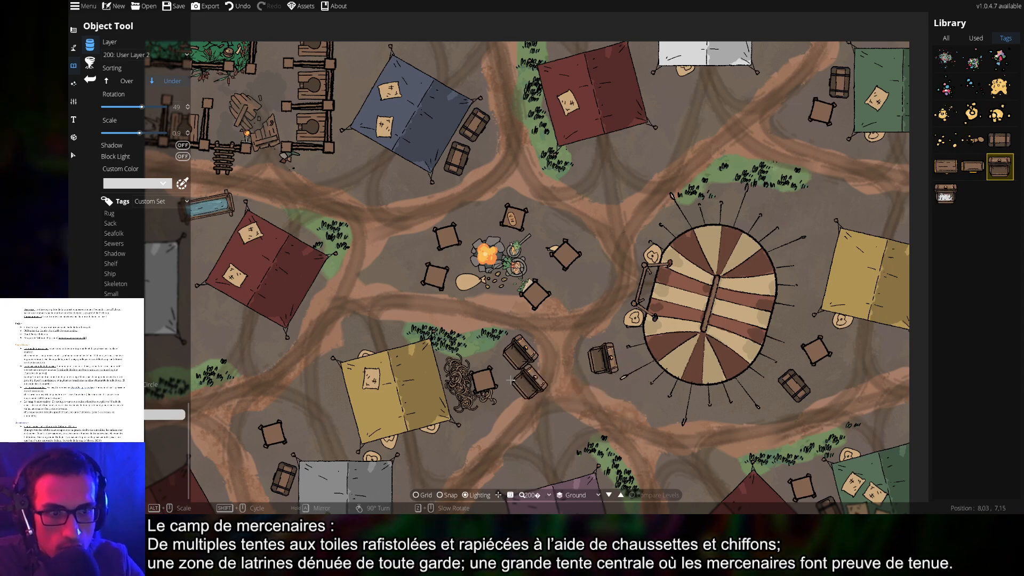
left_click_drag(598, 392, 647, 406)
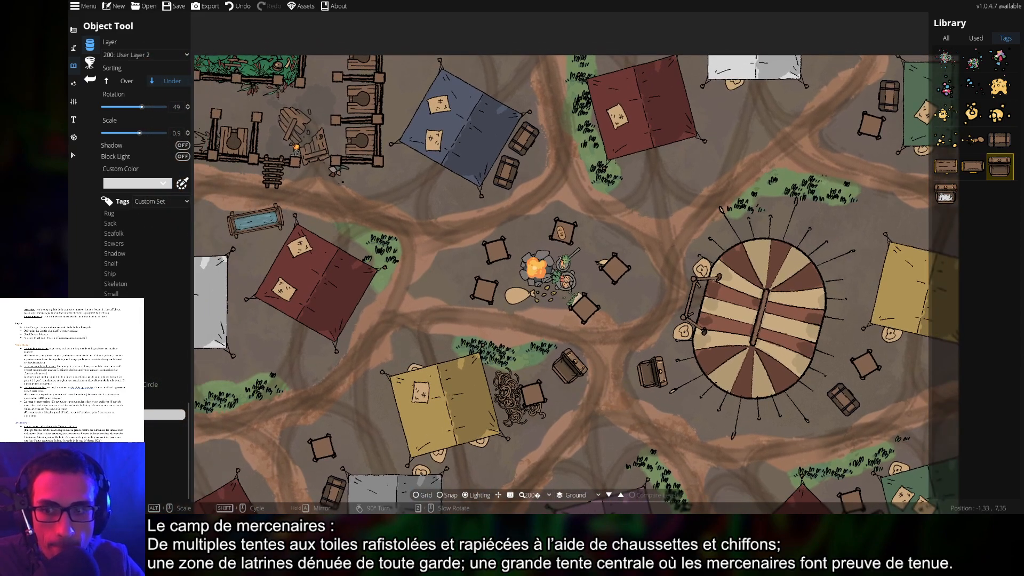
left_click(119, 424)
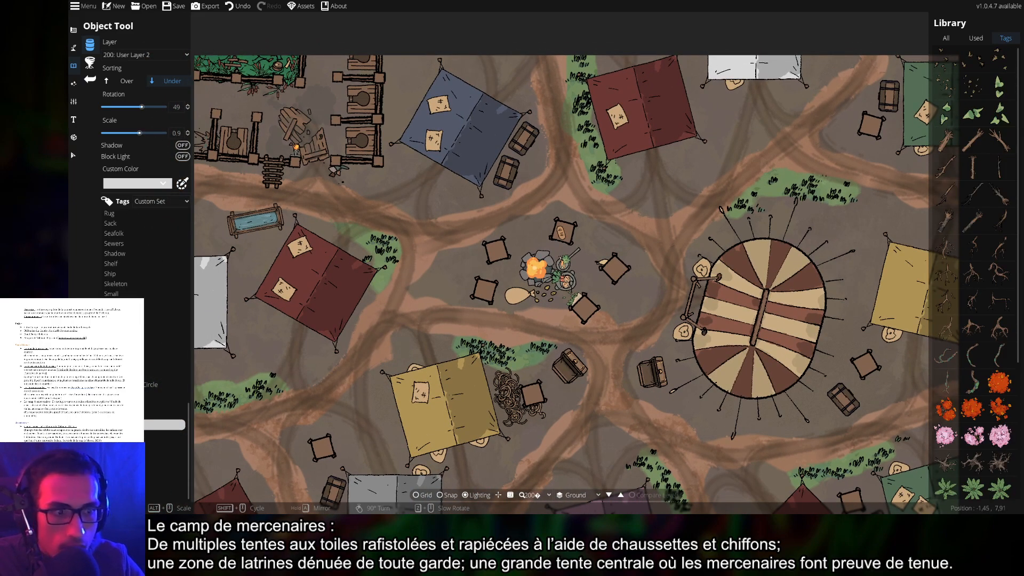
left_click(126, 434)
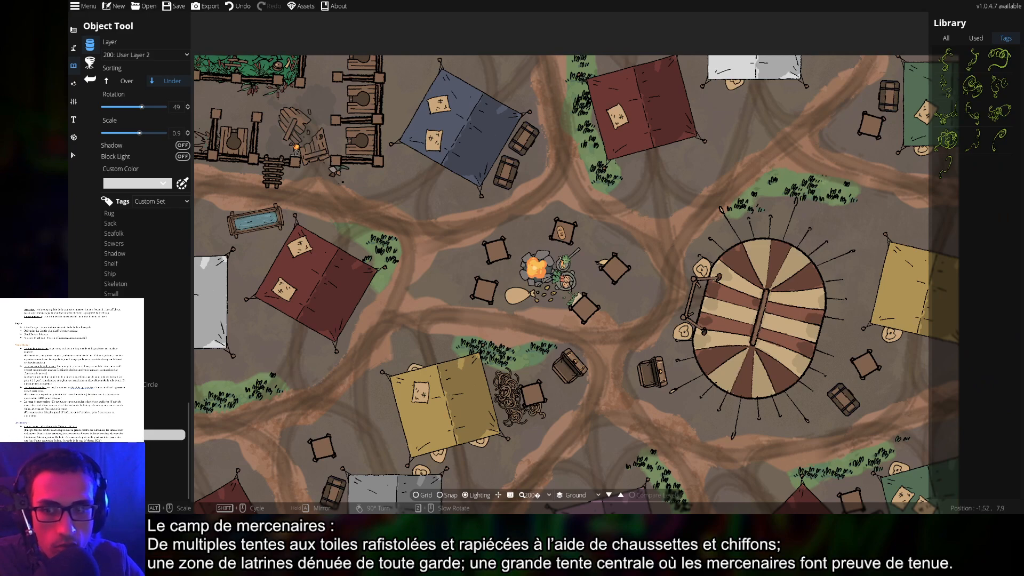
Pick a leafy bush from the vegetation tag and survey the map around the campfire
left_click(118, 425)
scroll(977, 421, "down", 4)
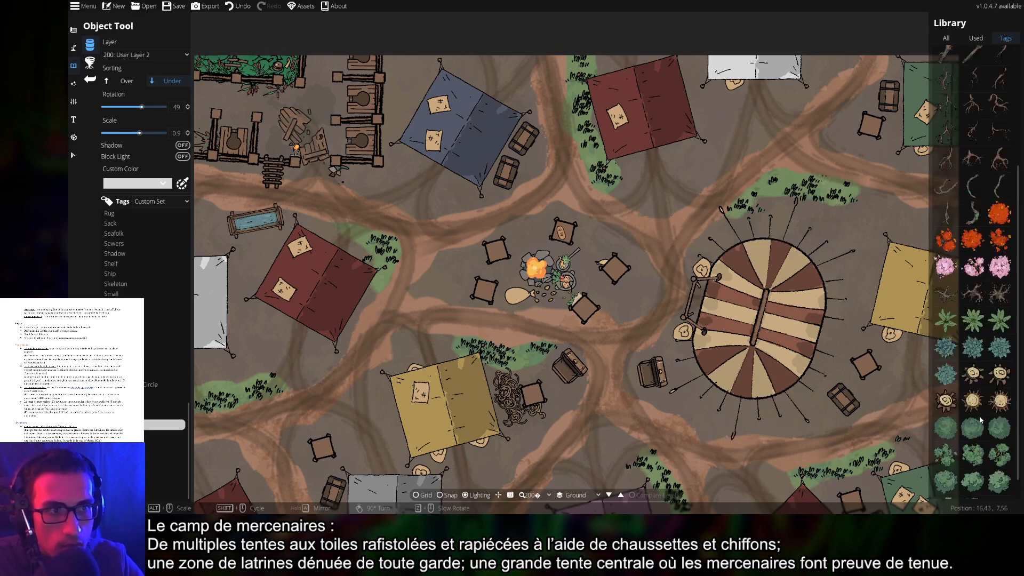
left_click(945, 431)
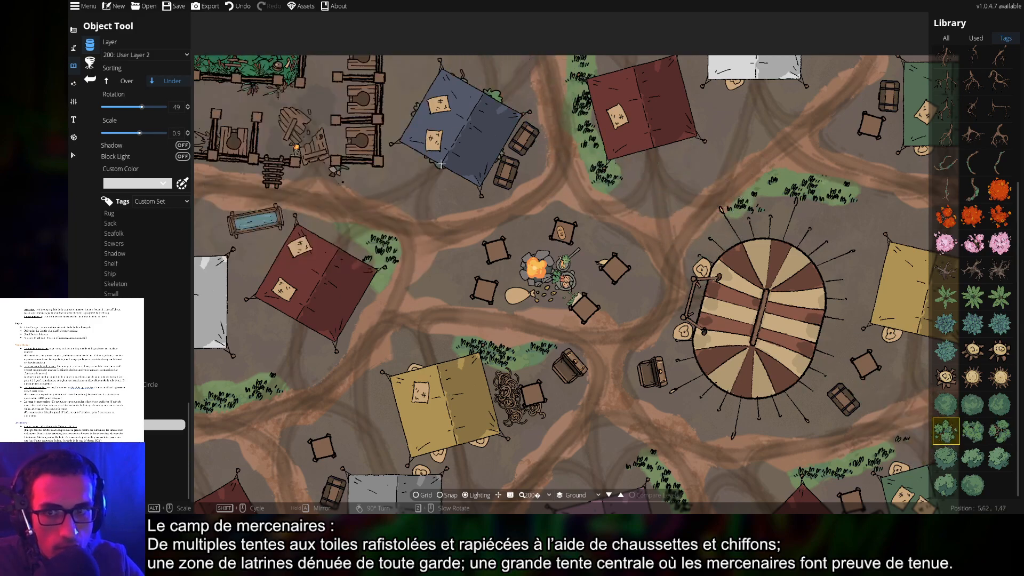
left_click_drag(394, 313, 660, 251)
left_click_drag(762, 363, 223, 350)
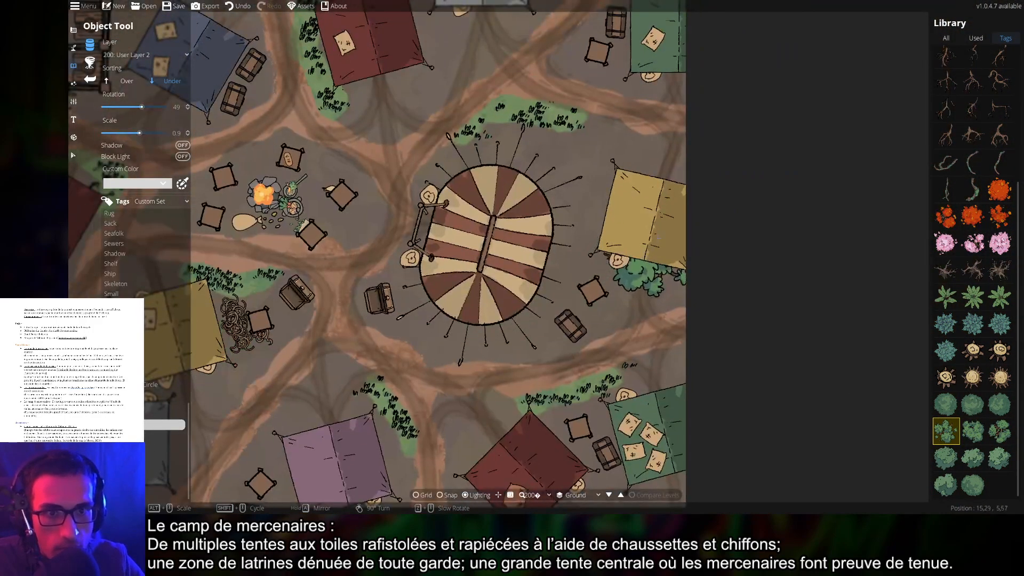
left_click_drag(627, 274, 743, 362)
left_click_drag(372, 247, 544, 332)
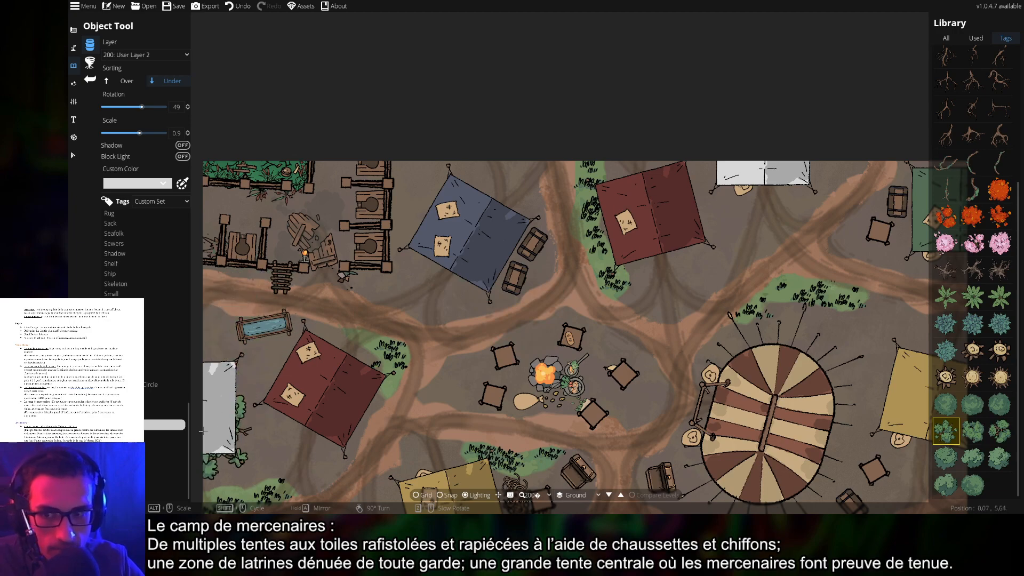
Browse the vine, shadow, water and weapon tags on to the wooden camp items tag
left_click(119, 433)
left_click(119, 443)
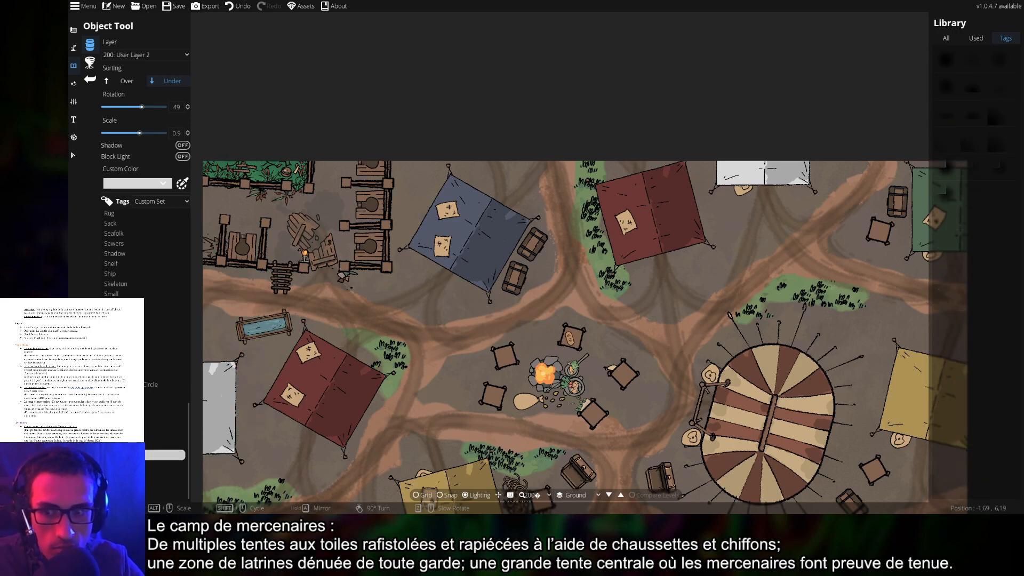
left_click(119, 465)
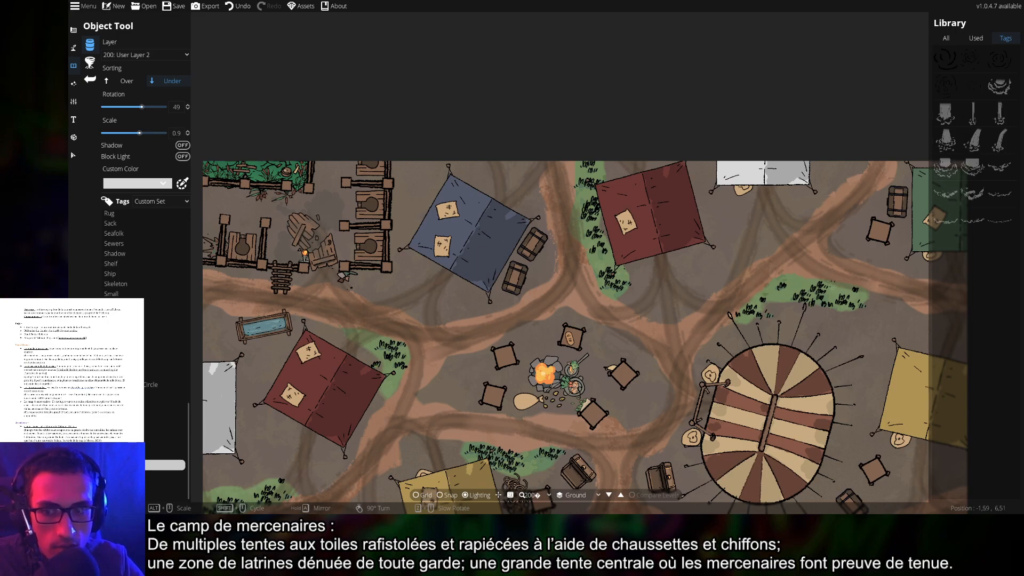
left_click(120, 475)
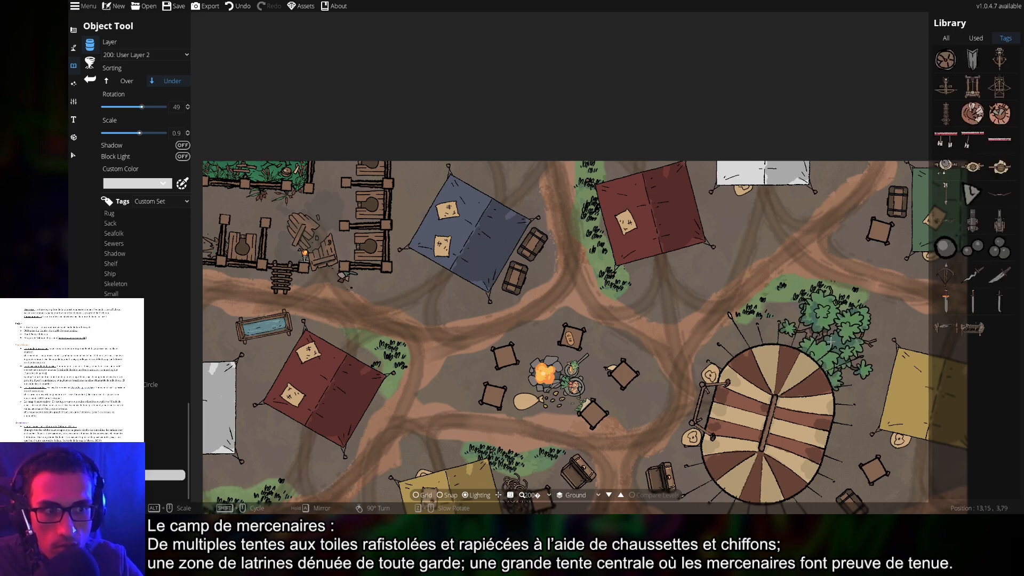
left_click(973, 328)
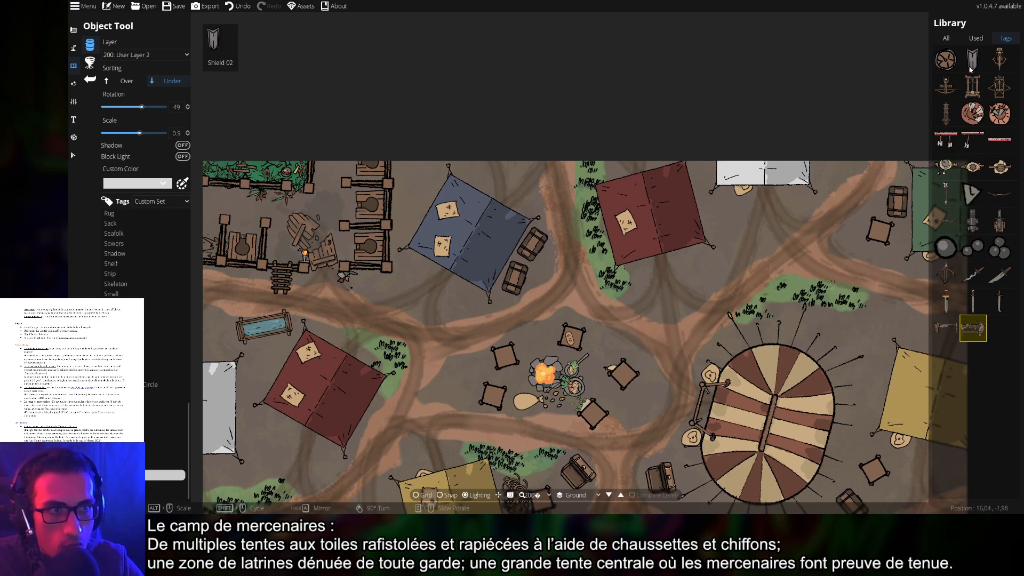
left_click(124, 485)
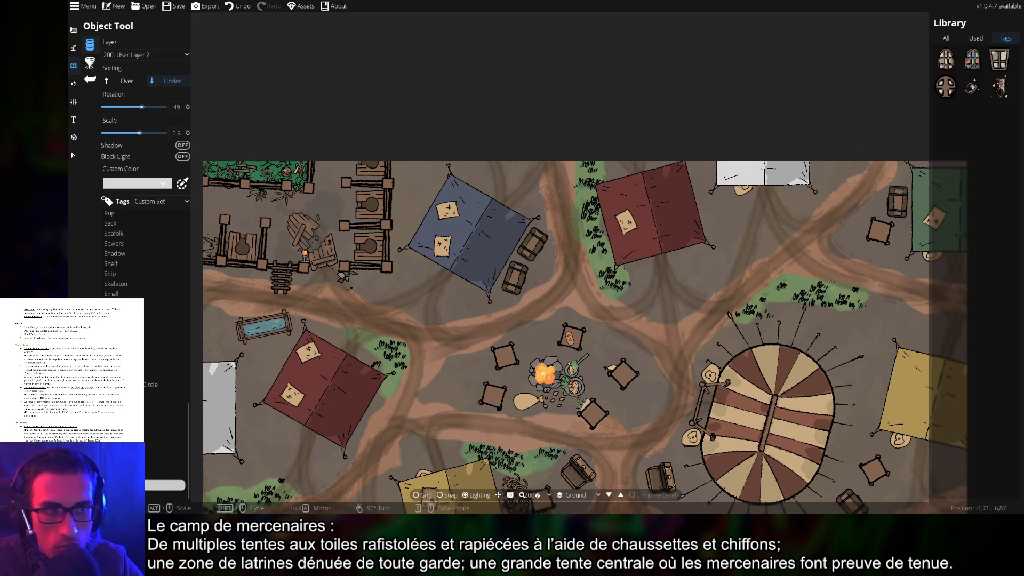
left_click(120, 494)
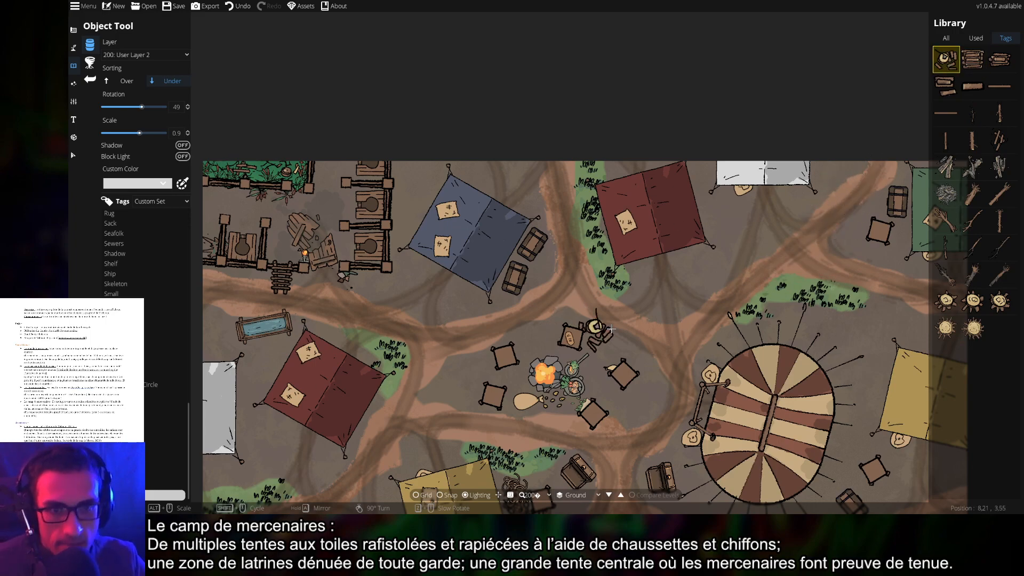
Choose a stacked log pile asset and place it beside the red tent
left_click_drag(678, 325, 575, 209)
scroll(488, 313, "up", 1)
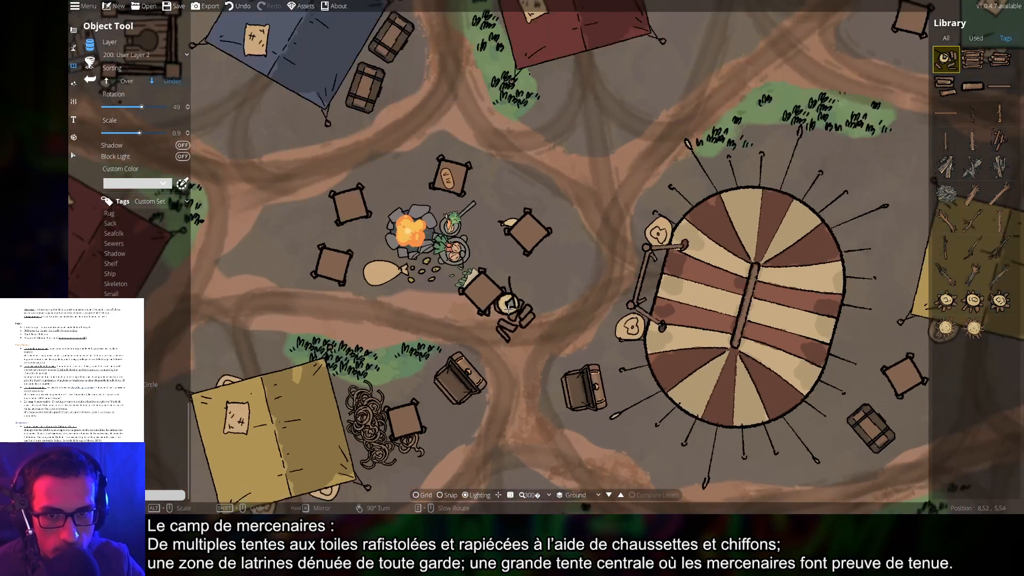
scroll(516, 308, "down", 1)
scroll(514, 308, "down", 2)
left_click_drag(574, 323, 550, 236)
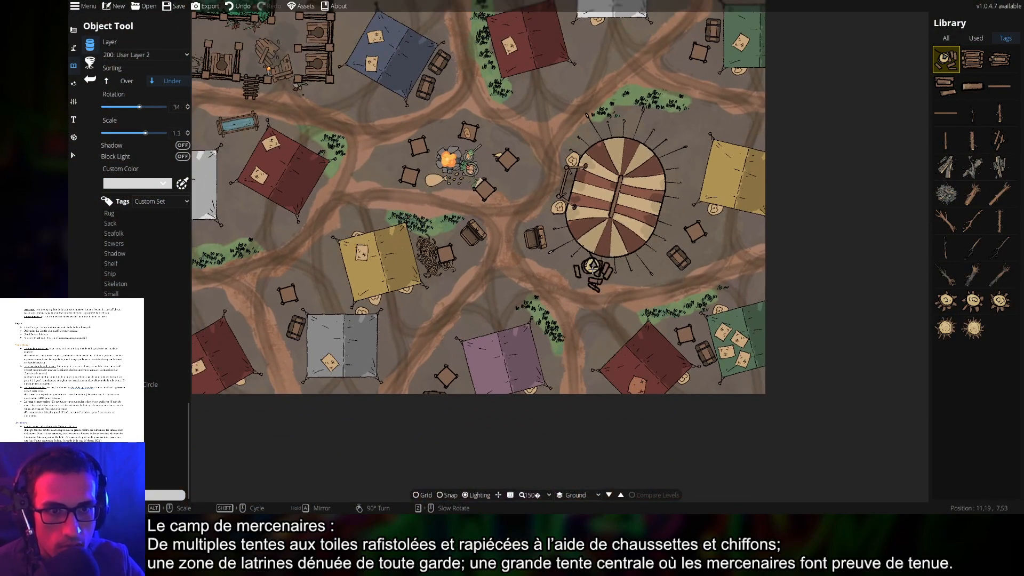
left_click_drag(593, 275, 576, 318)
scroll(613, 304, "up", 1)
scroll(712, 295, "up", 2)
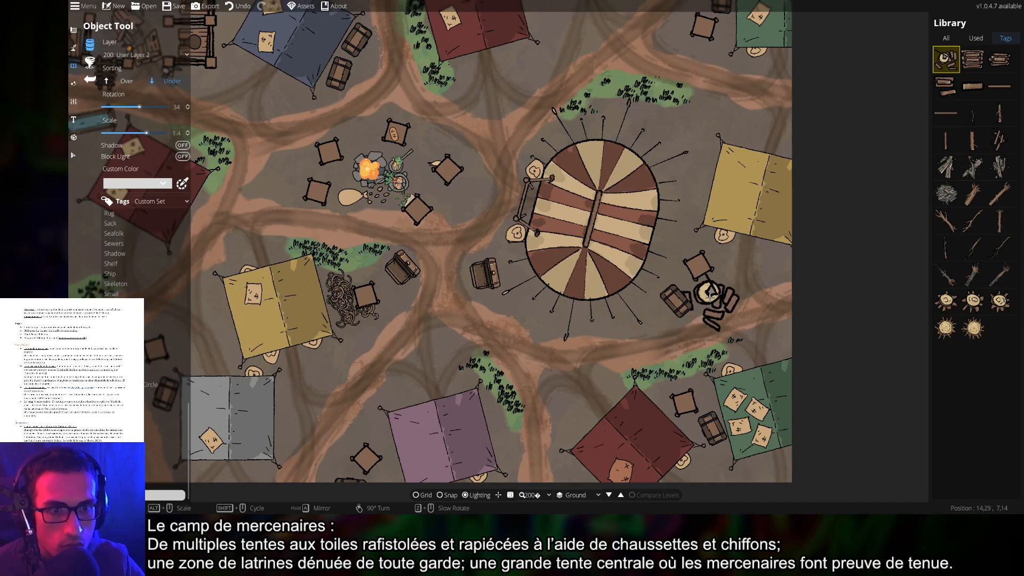
scroll(712, 297, "down", 2)
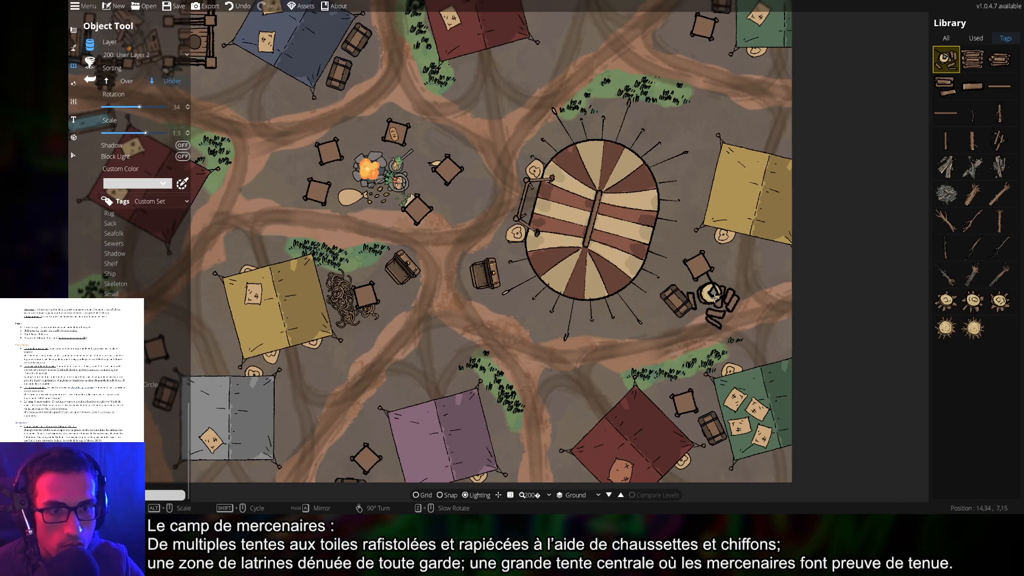
left_click_drag(738, 272, 681, 368)
scroll(663, 215, "up", 7)
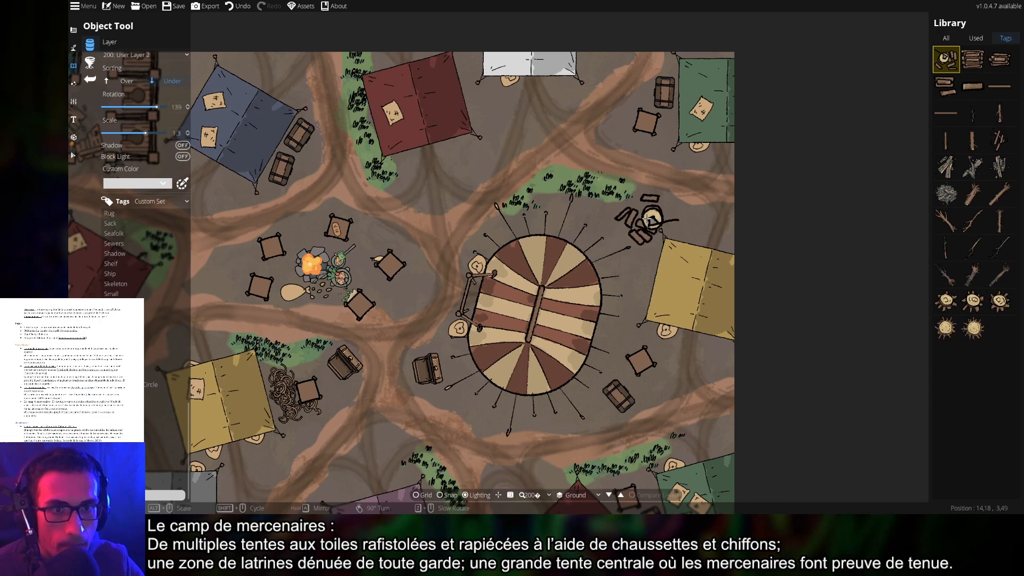
left_click(1000, 58)
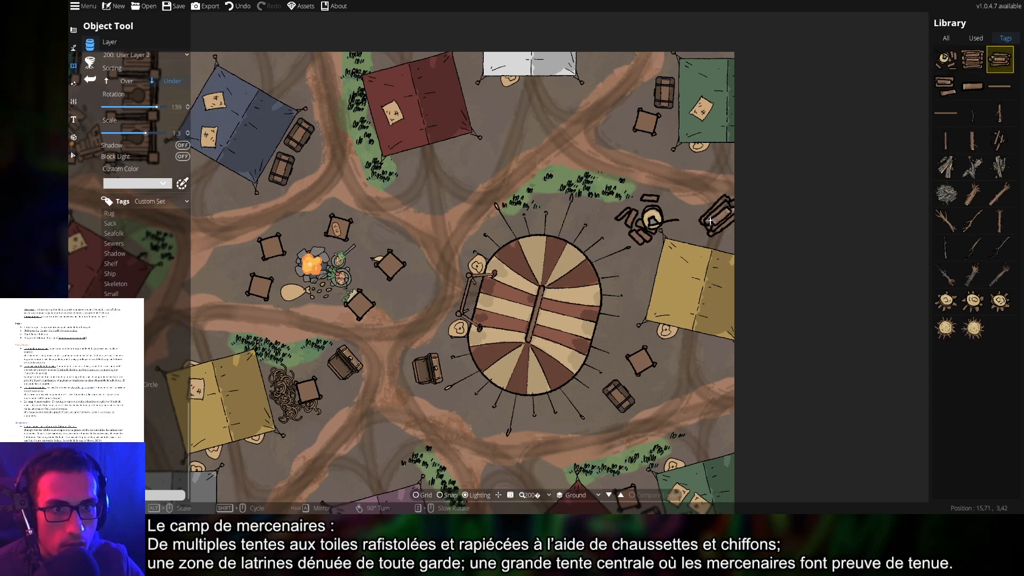
scroll(688, 228, "up", 1)
scroll(687, 228, "down", 8)
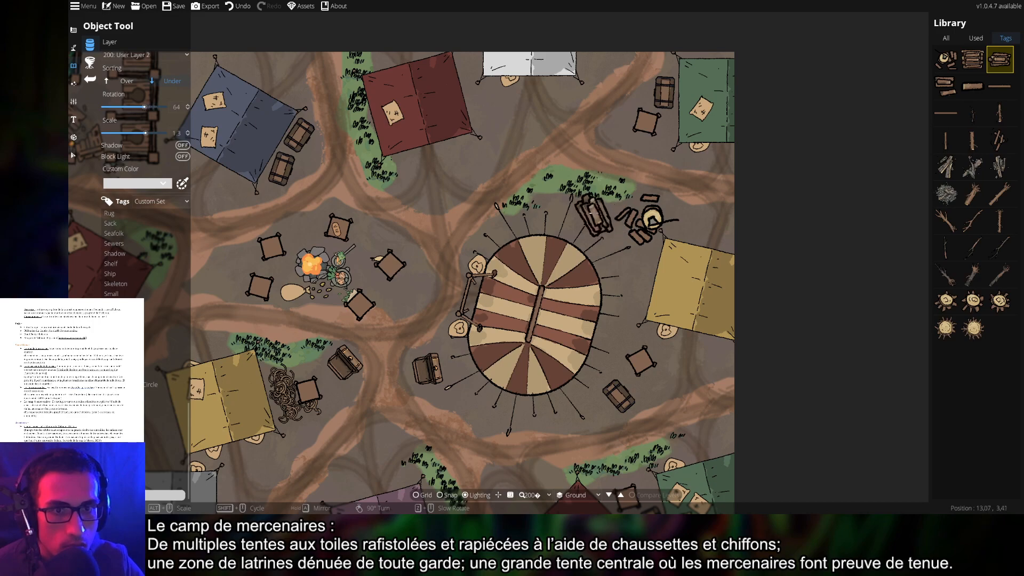
scroll(488, 133, "up", 3)
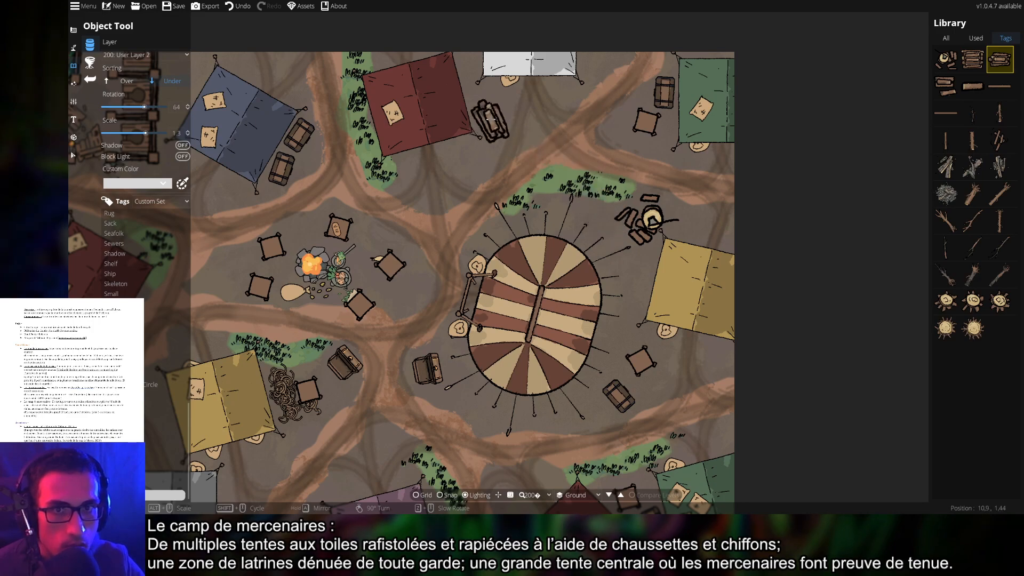
left_click(484, 111)
Try a single plank, then switch to the loose log group asset and rotate it
scroll(600, 60, "up", 3)
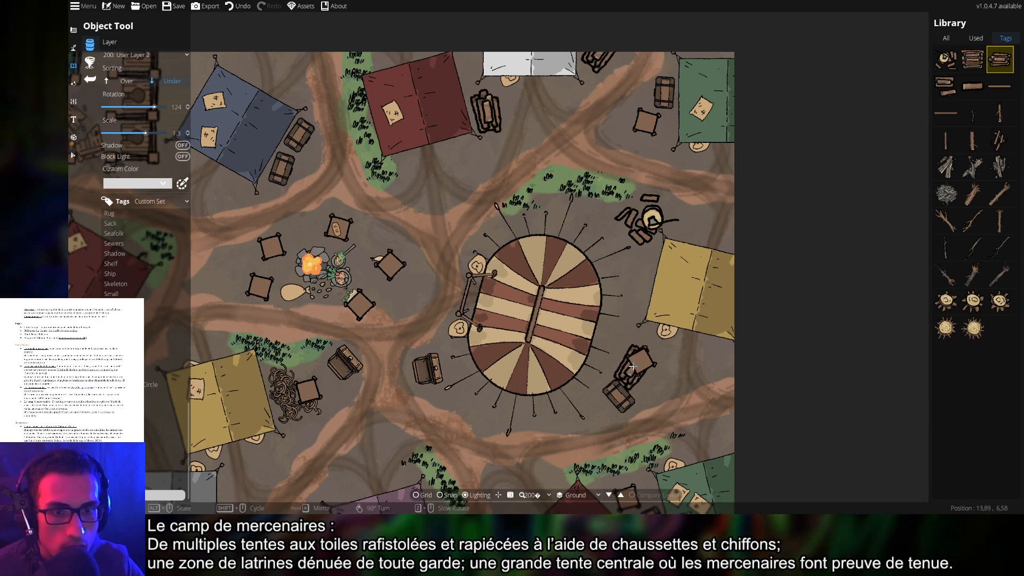
scroll(632, 300, "up", 9)
scroll(634, 293, "up", 1)
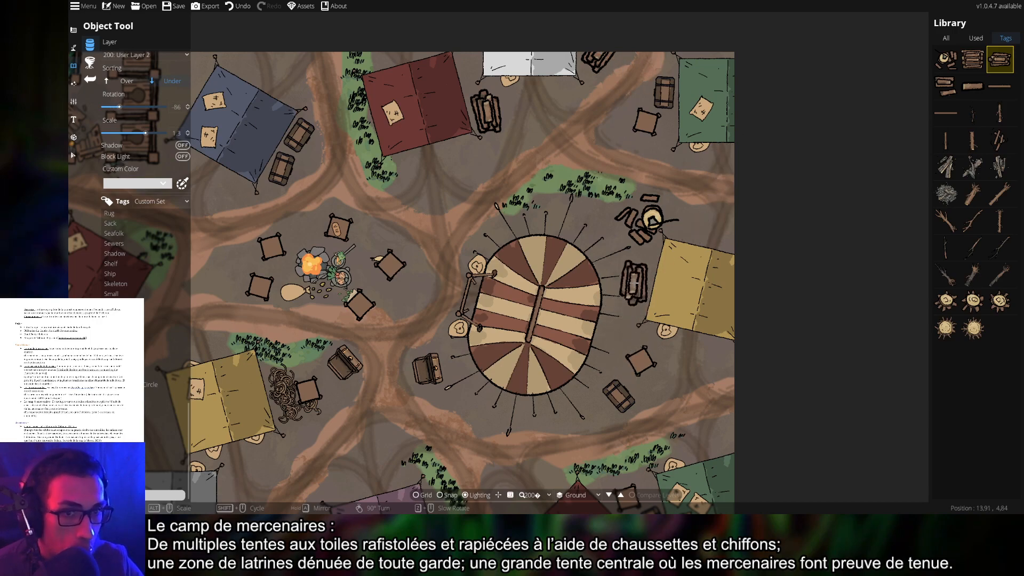
scroll(639, 272, "up", 1)
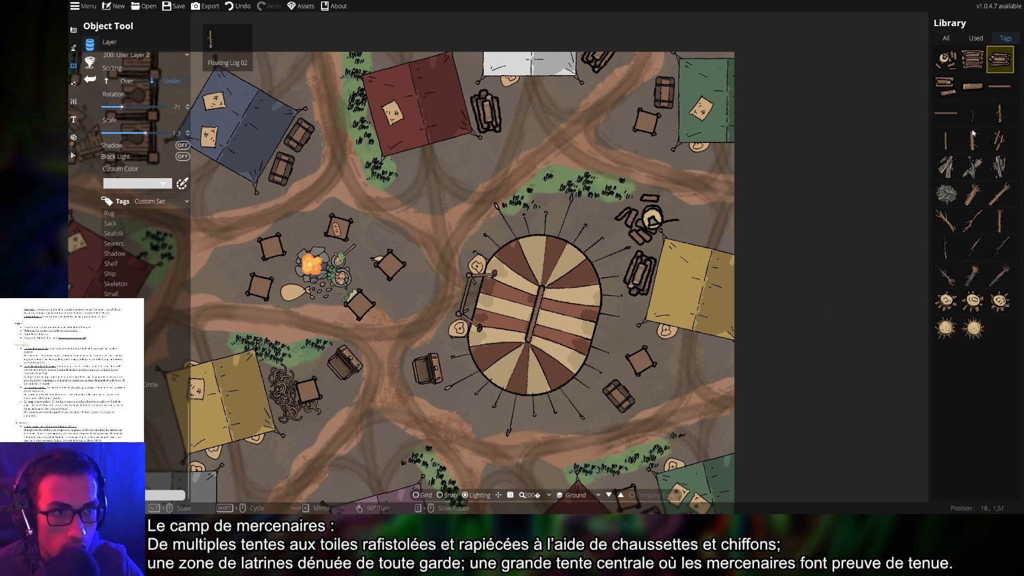
left_click(946, 113)
scroll(728, 172, "up", 6)
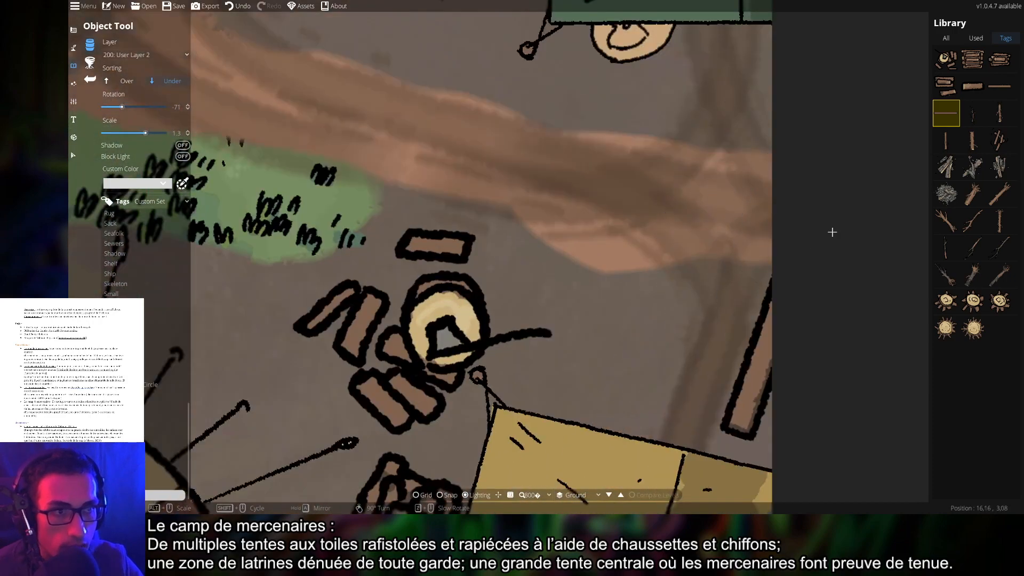
left_click(951, 91)
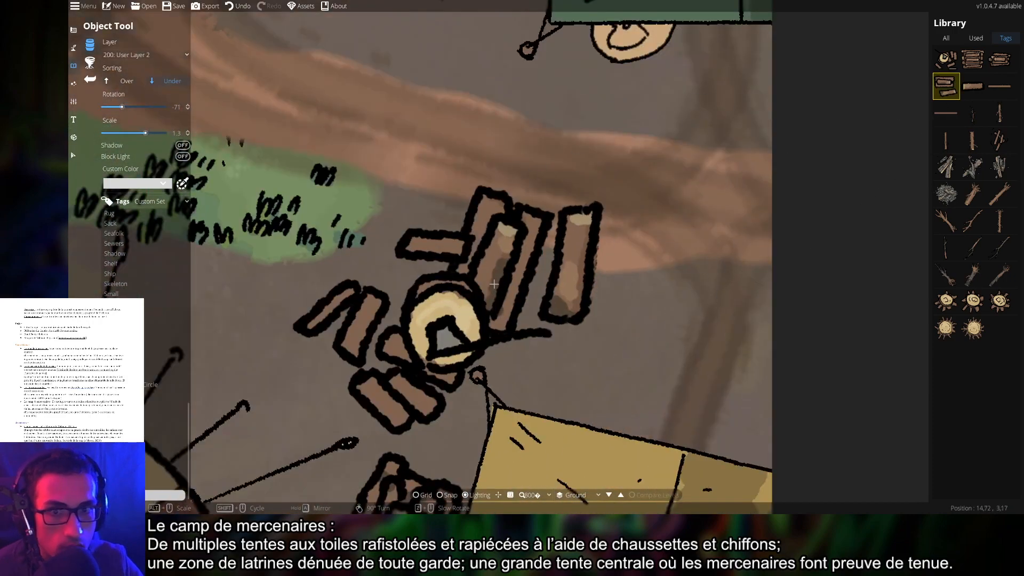
left_click_drag(596, 350, 757, 269)
scroll(556, 291, "down", 9)
scroll(395, 215, "down", 2)
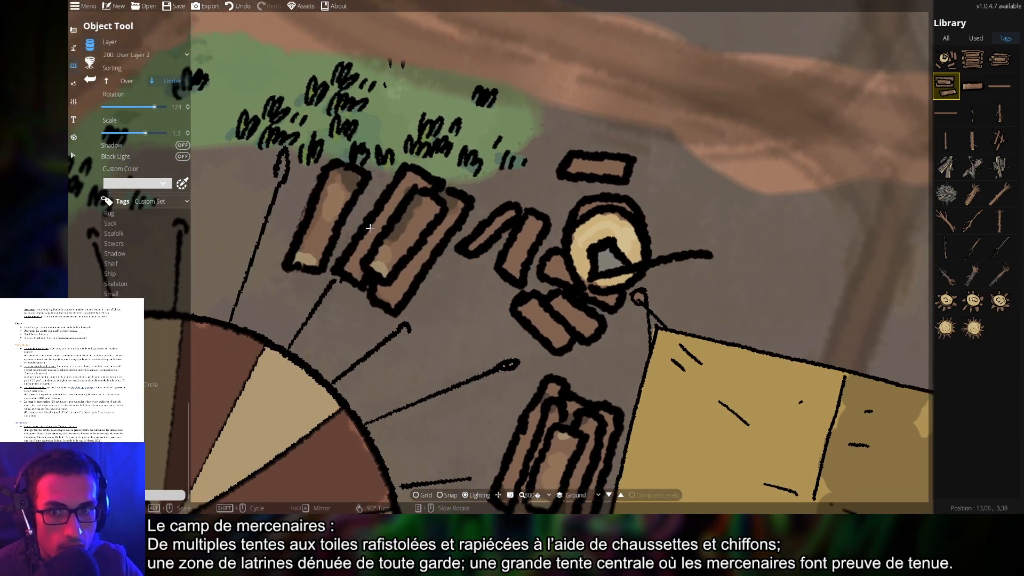
left_click_drag(722, 232, 564, 217)
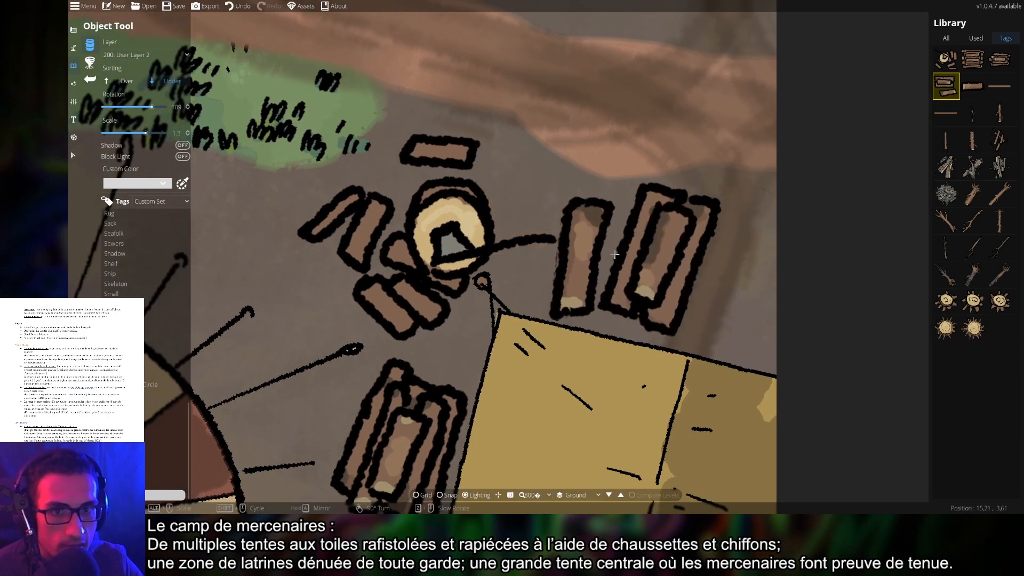
scroll(591, 254, "down", 5)
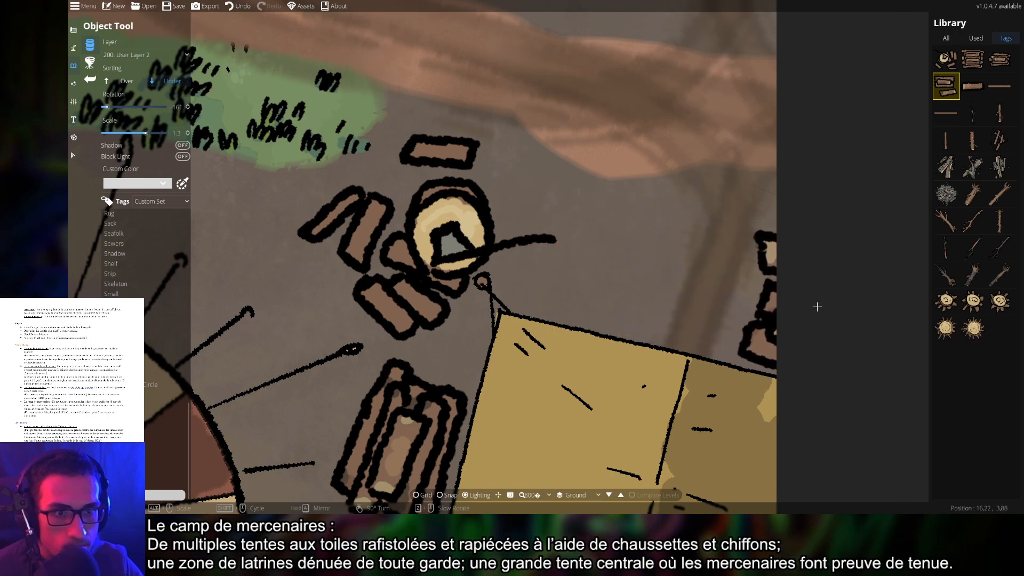
scroll(842, 312, "down", 5)
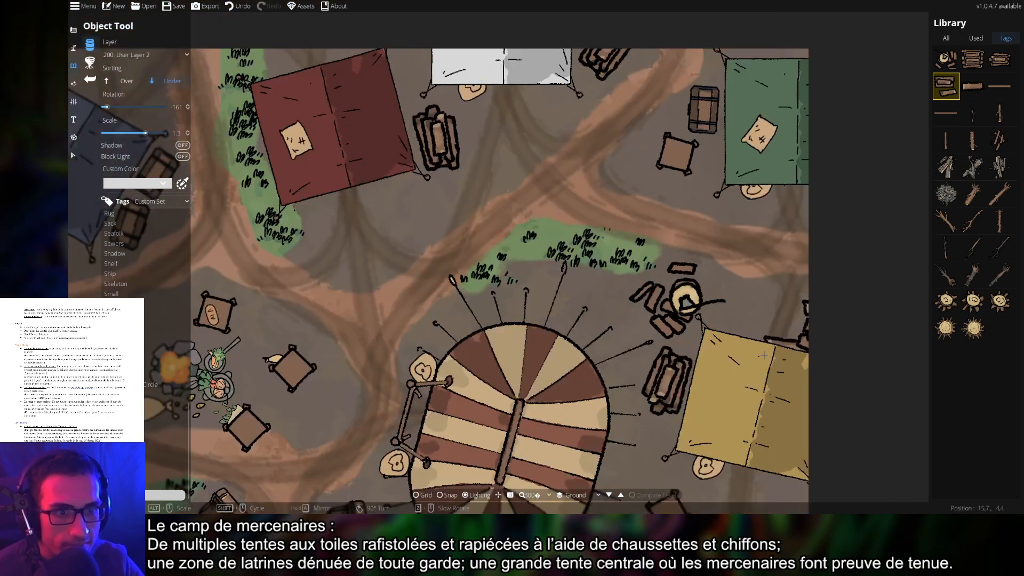
scroll(763, 355, "down", 3)
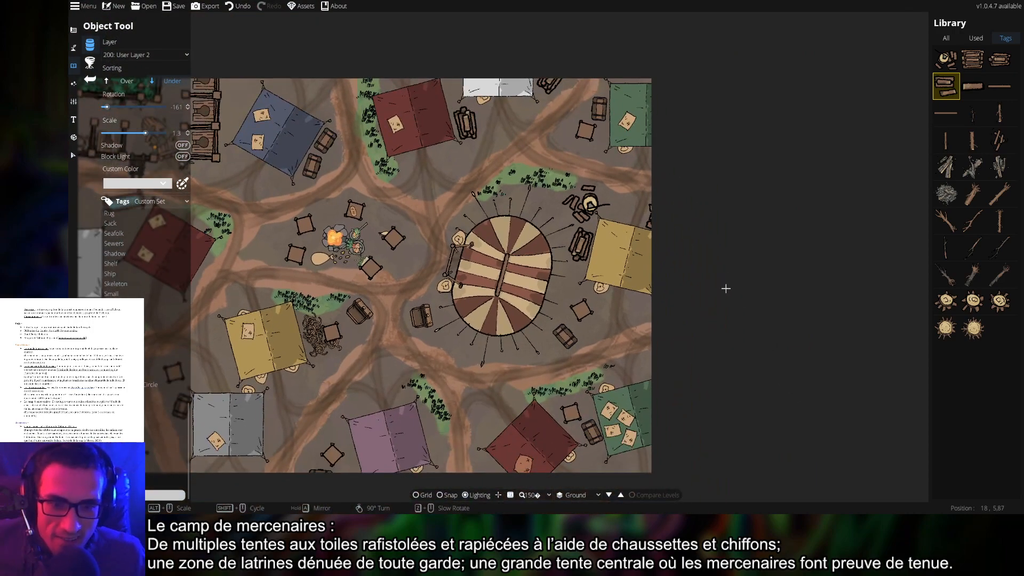
left_click_drag(377, 315, 565, 269)
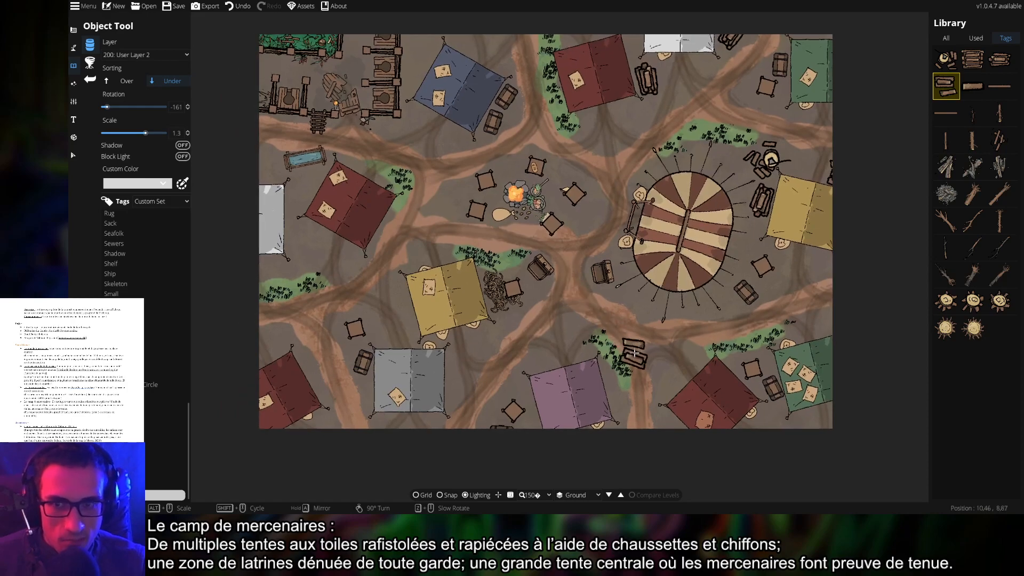
left_click_drag(634, 354, 589, 323)
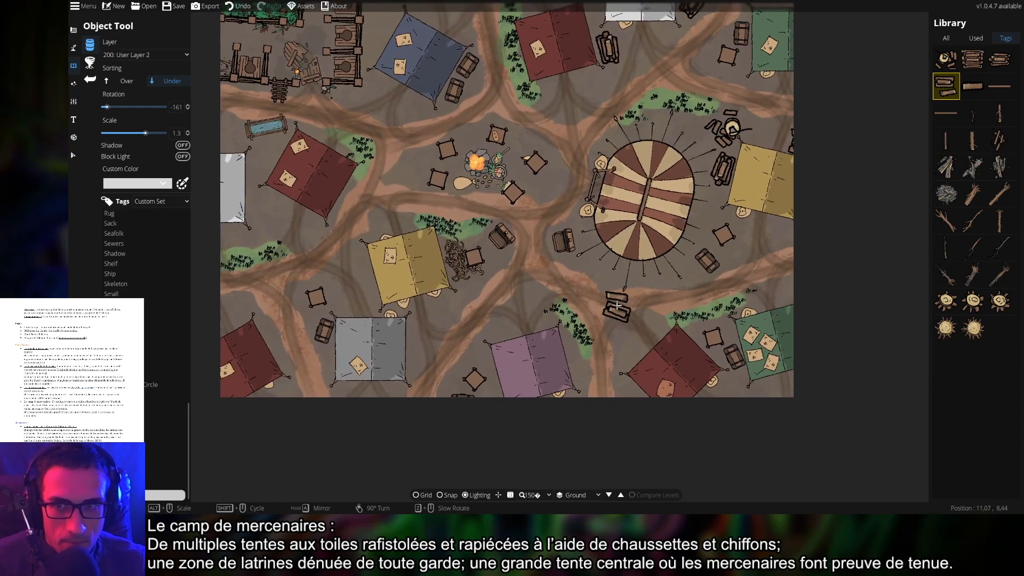
left_click_drag(596, 287, 592, 319)
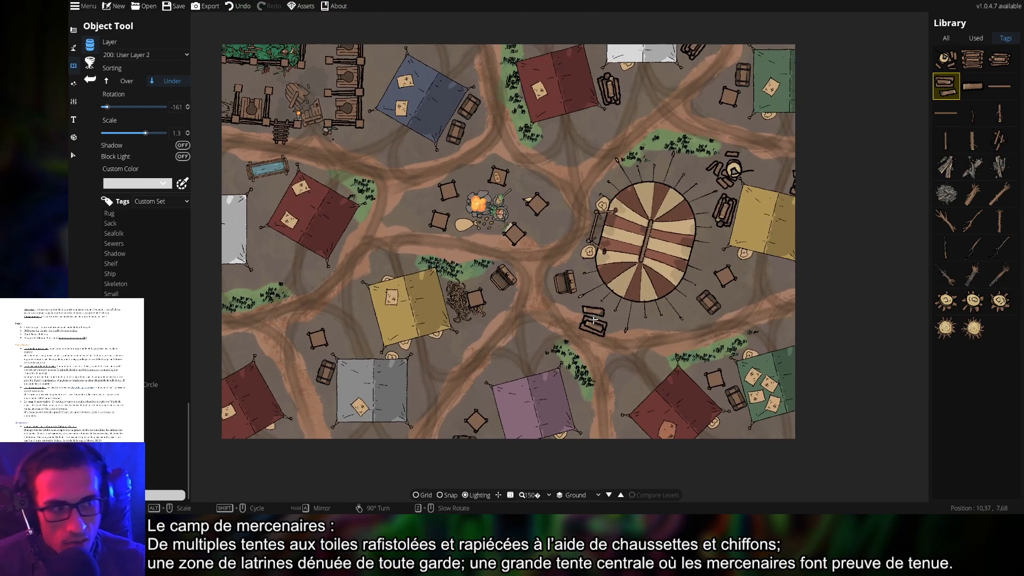
left_click_drag(727, 220, 551, 256)
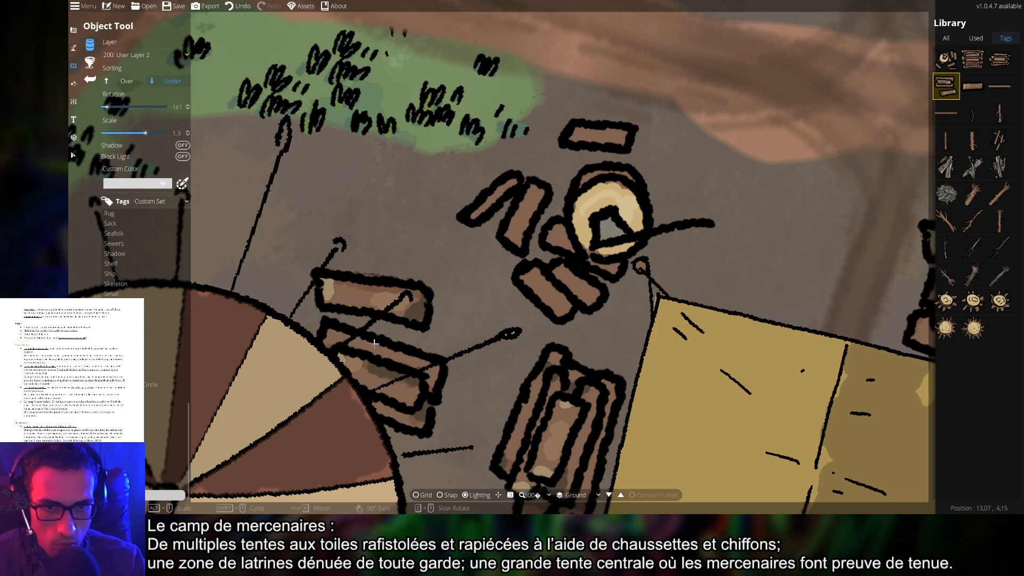
scroll(232, 290, "down", 5)
left_click_drag(232, 290, 701, 335)
scroll(443, 292, "up", 4)
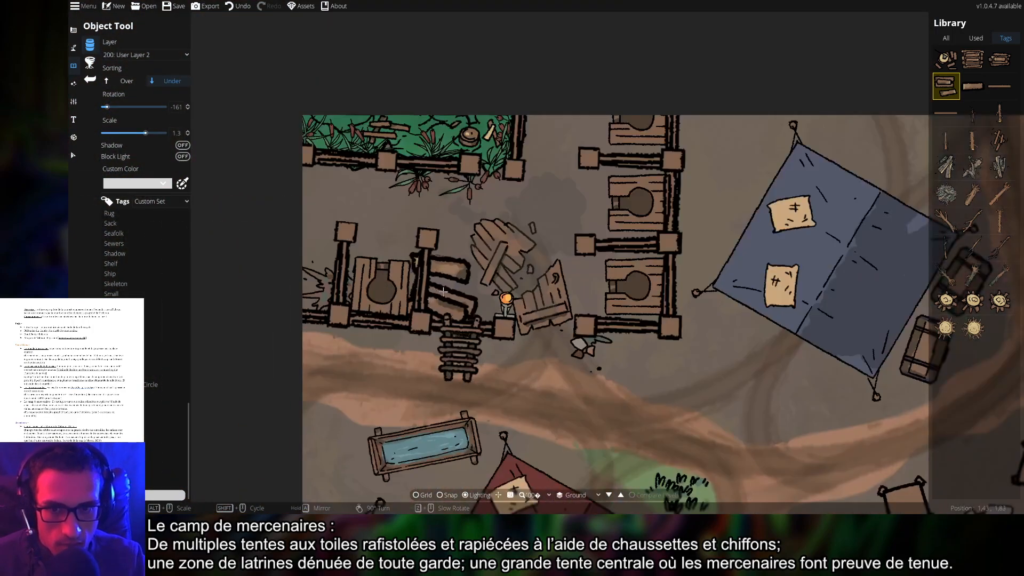
scroll(443, 292, "up", 2)
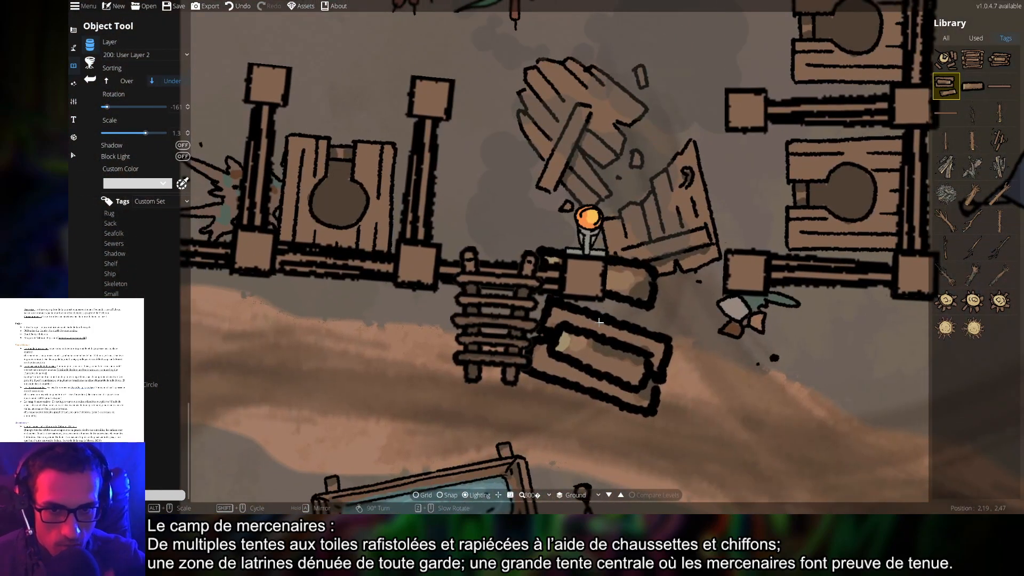
scroll(691, 449, "down", 4)
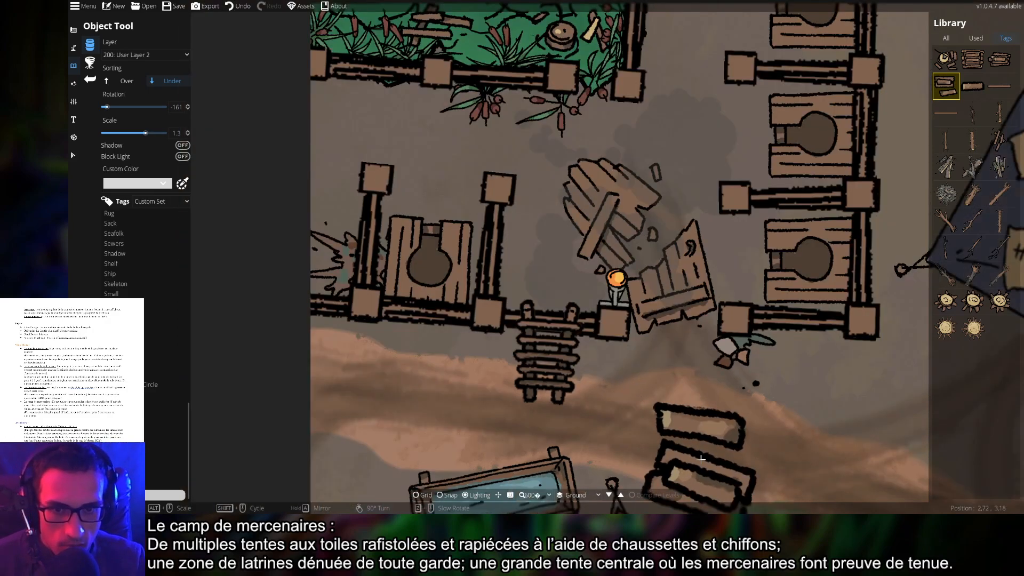
left_click_drag(757, 441, 227, 280)
left_click_drag(404, 330, 673, 316)
left_click_drag(671, 372, 674, 303)
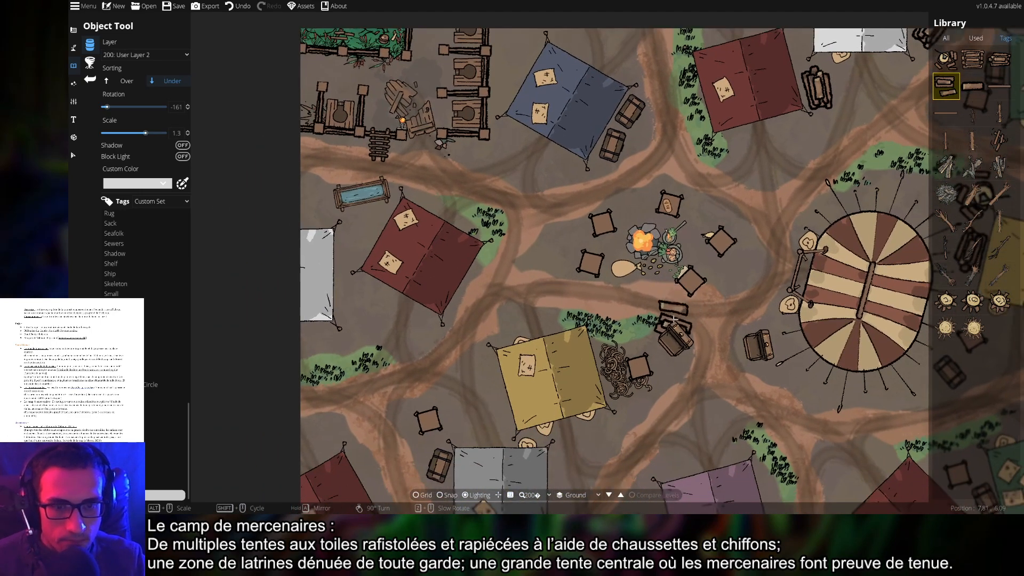
left_click_drag(755, 354, 673, 368)
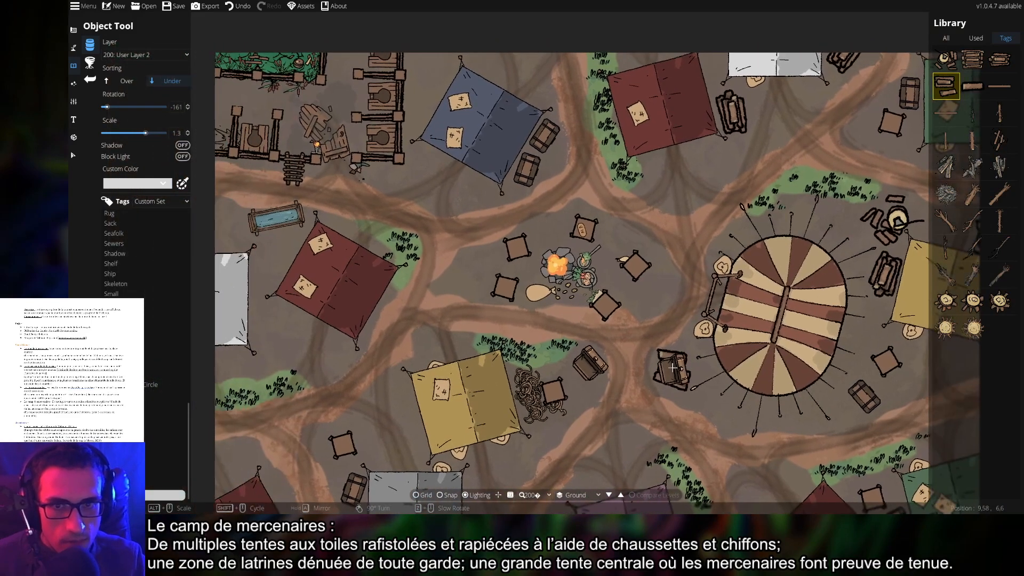
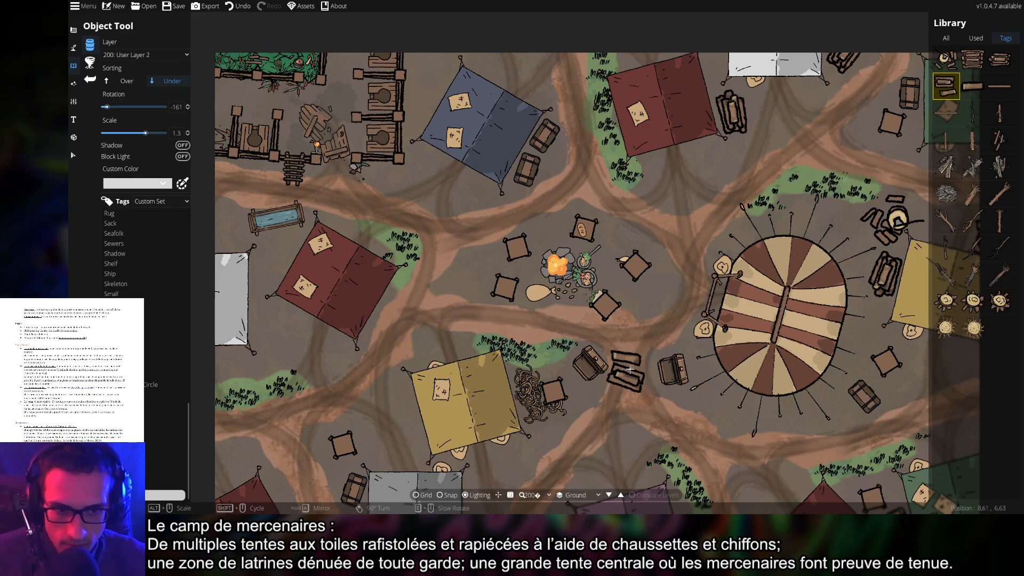
Show every asset in the All library and pick a rag cloth asset
left_click_drag(684, 392, 526, 310)
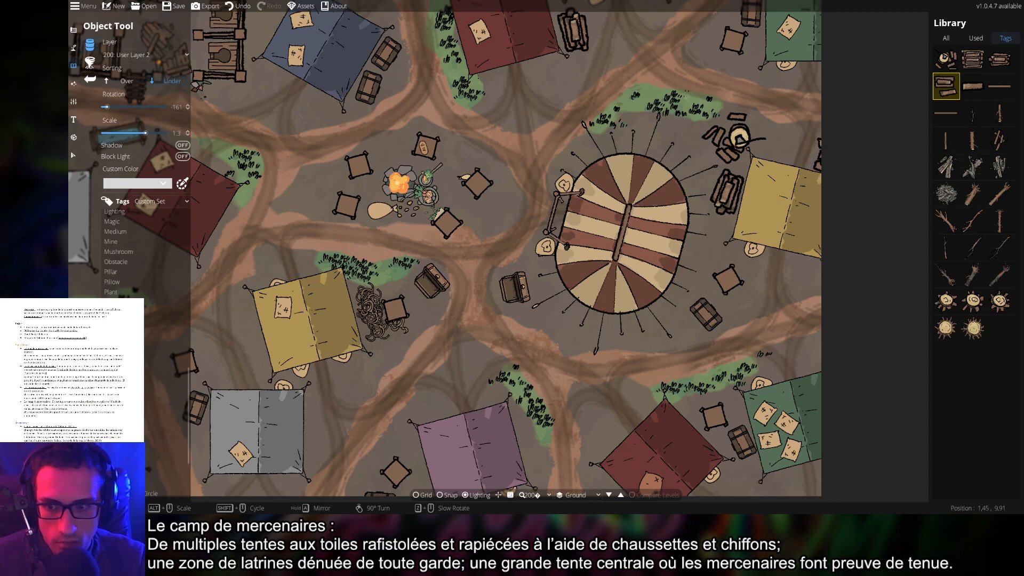
left_click(115, 485)
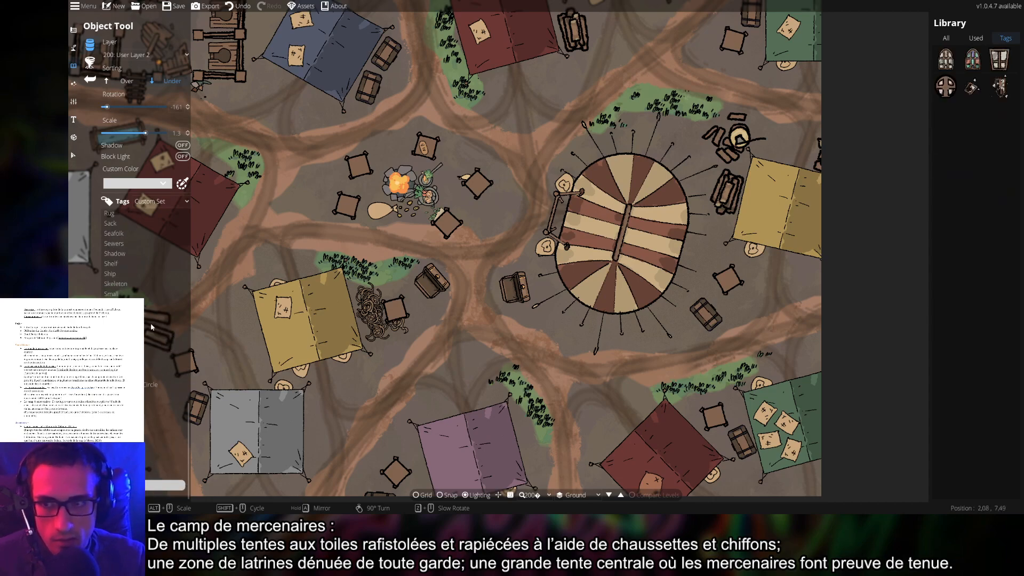
scroll(131, 246, "up", 15)
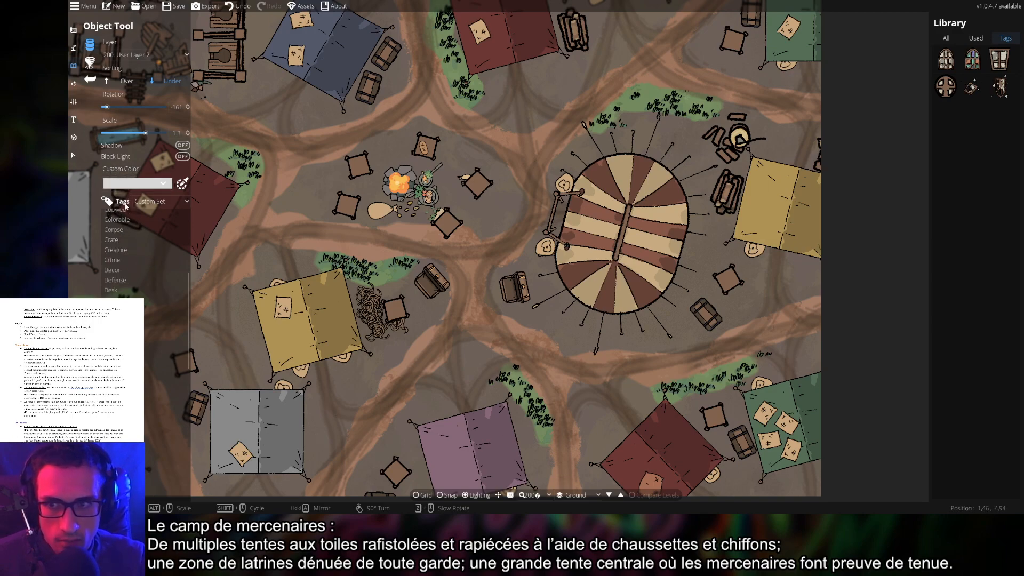
scroll(130, 251, "up", 5)
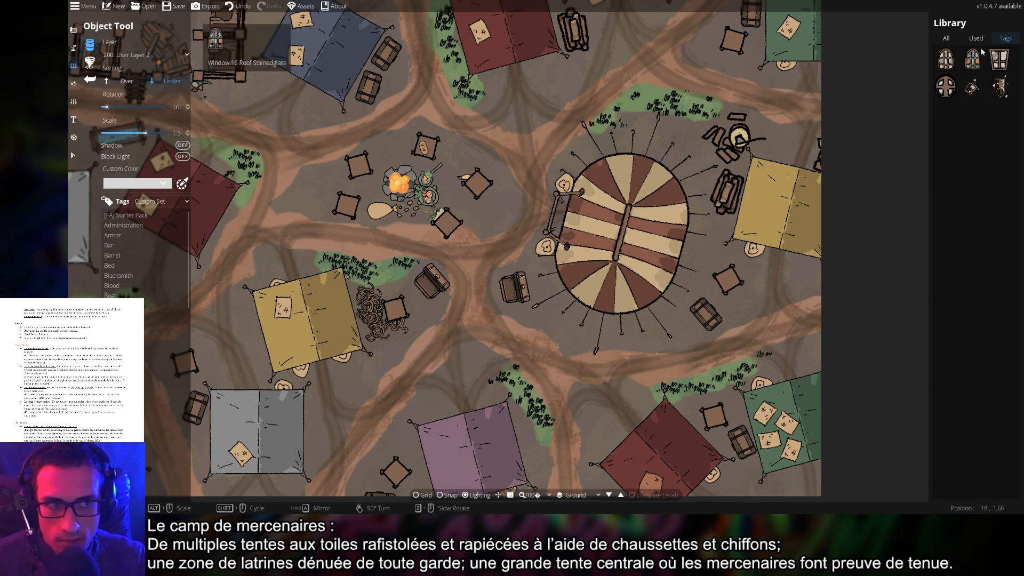
left_click(953, 40)
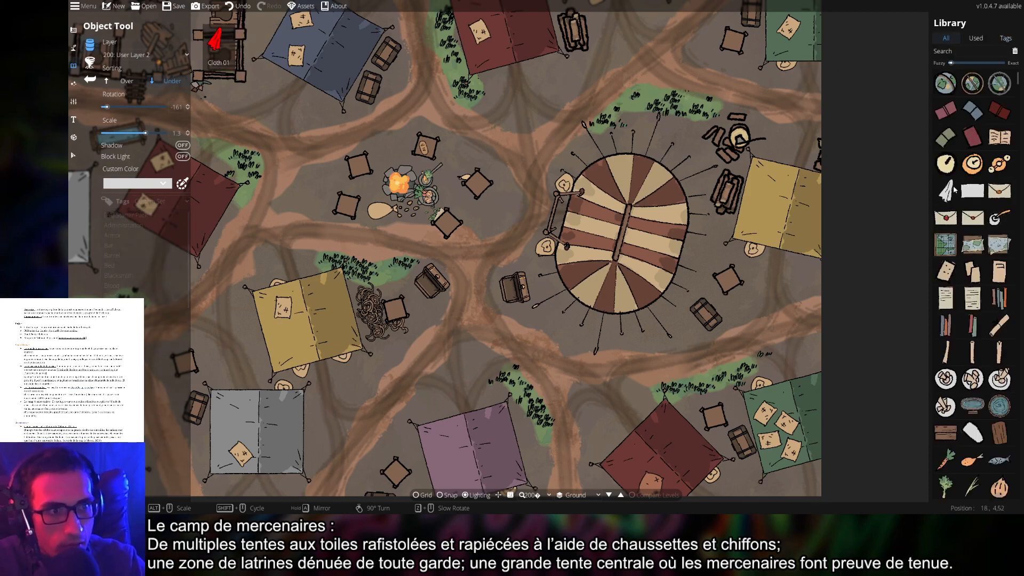
left_click(946, 191)
scroll(504, 288, "up", 4)
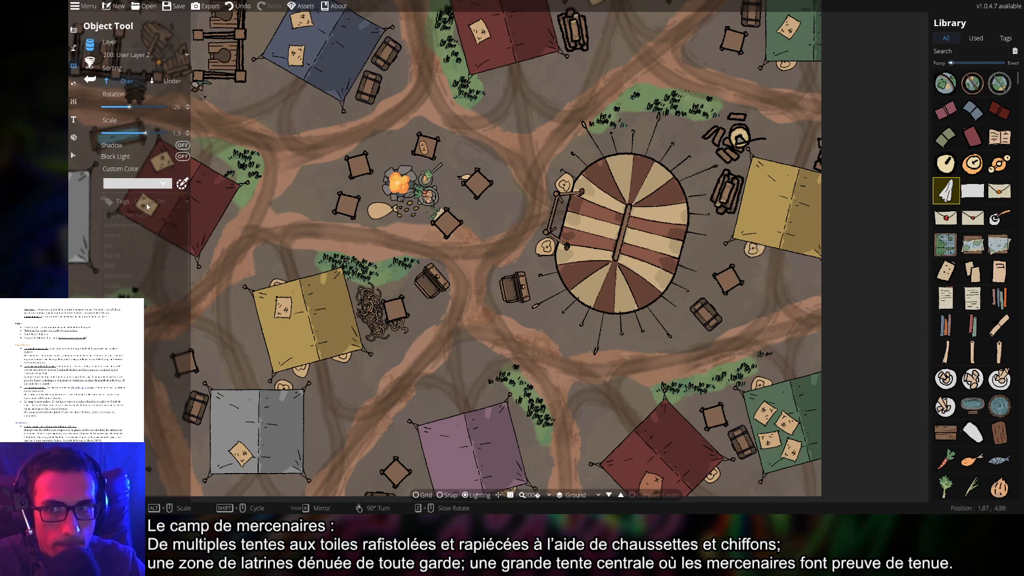
Tint the rag a muddy brown Custom Color and set the layer to 300: User Layer 3
left_click(144, 185)
left_click(163, 200)
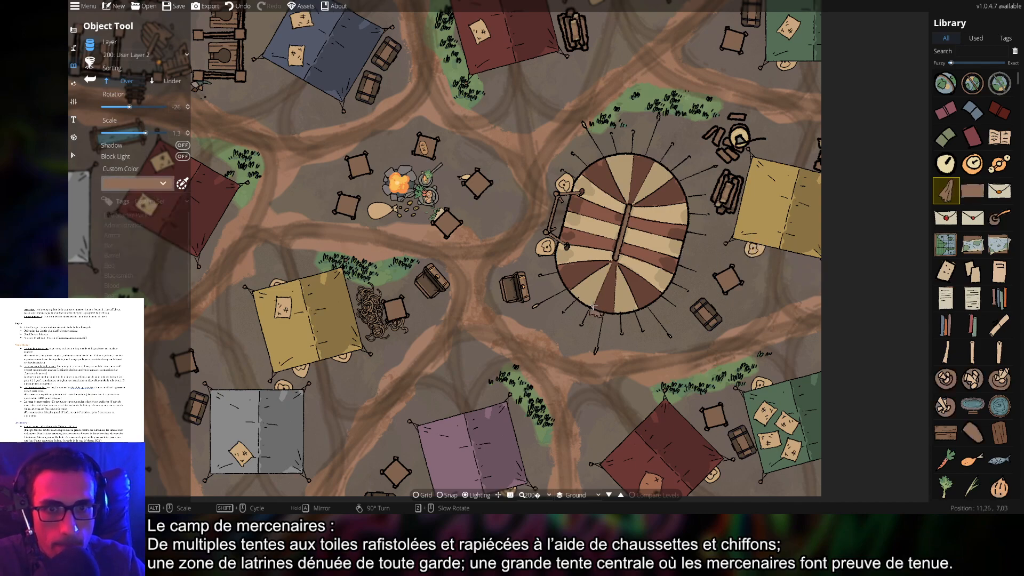
left_click_drag(559, 315, 507, 214)
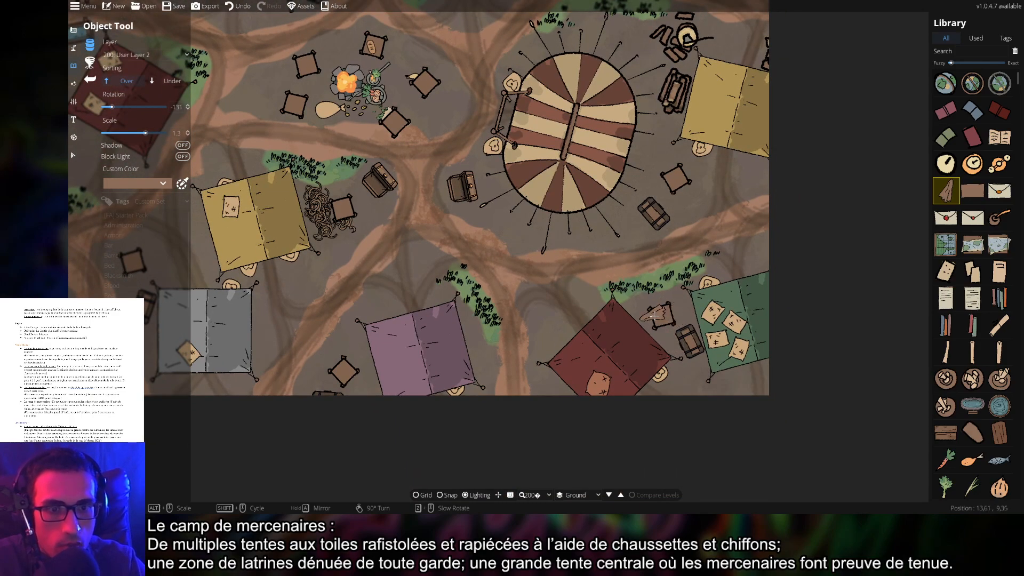
left_click_drag(631, 262, 732, 197)
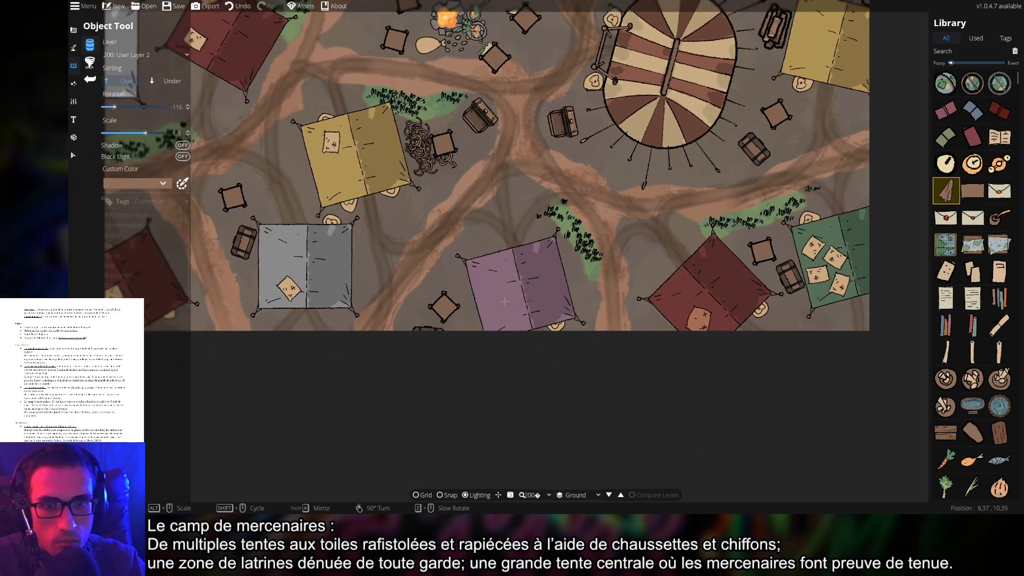
left_click(144, 54)
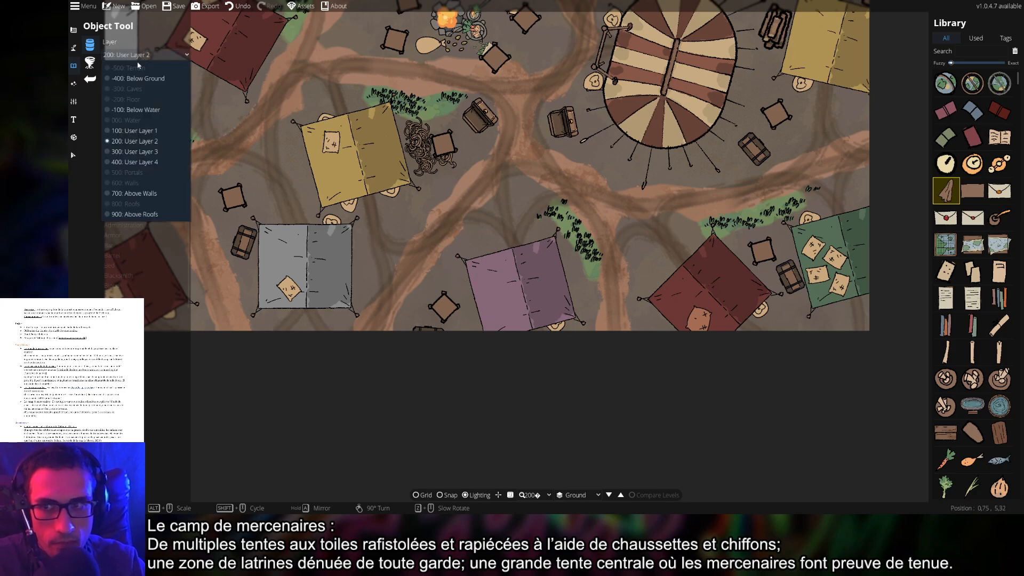
left_click(133, 152)
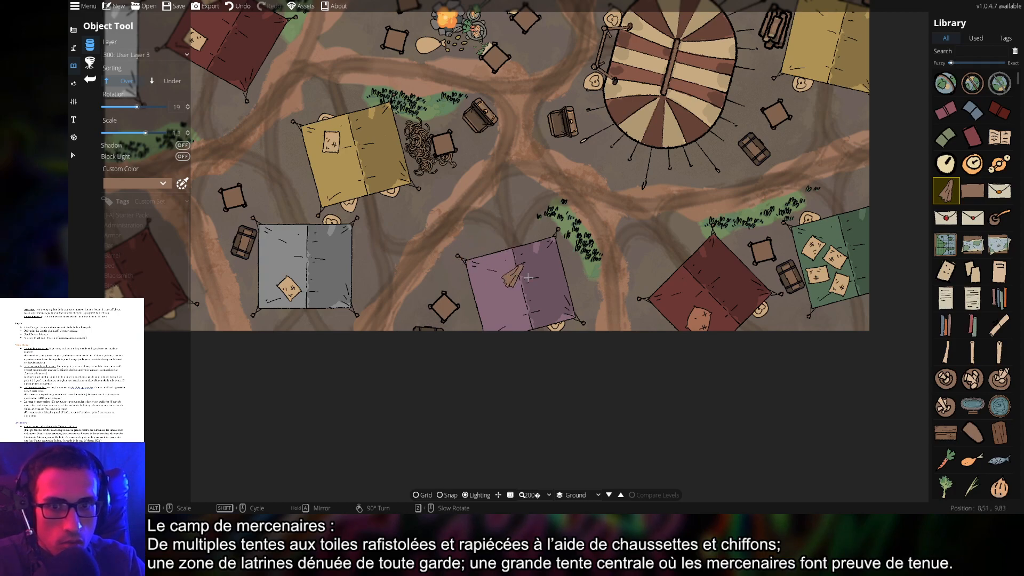
Pan around the camp's tents and bring the central campfire area into view
left_click_drag(653, 258, 780, 382)
left_click_drag(614, 321, 569, 360)
left_click_drag(580, 226, 558, 303)
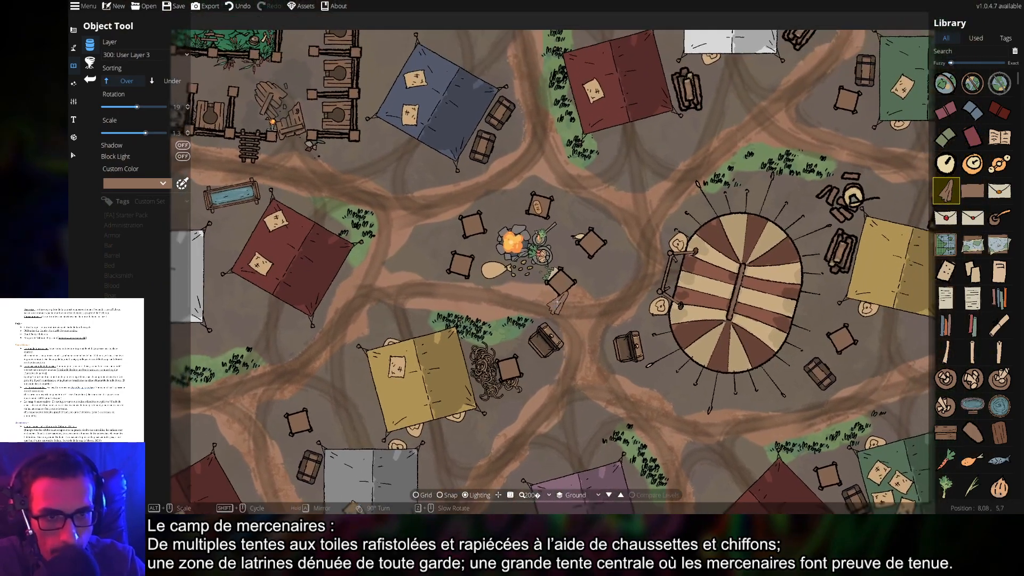
left_click_drag(643, 259, 572, 347)
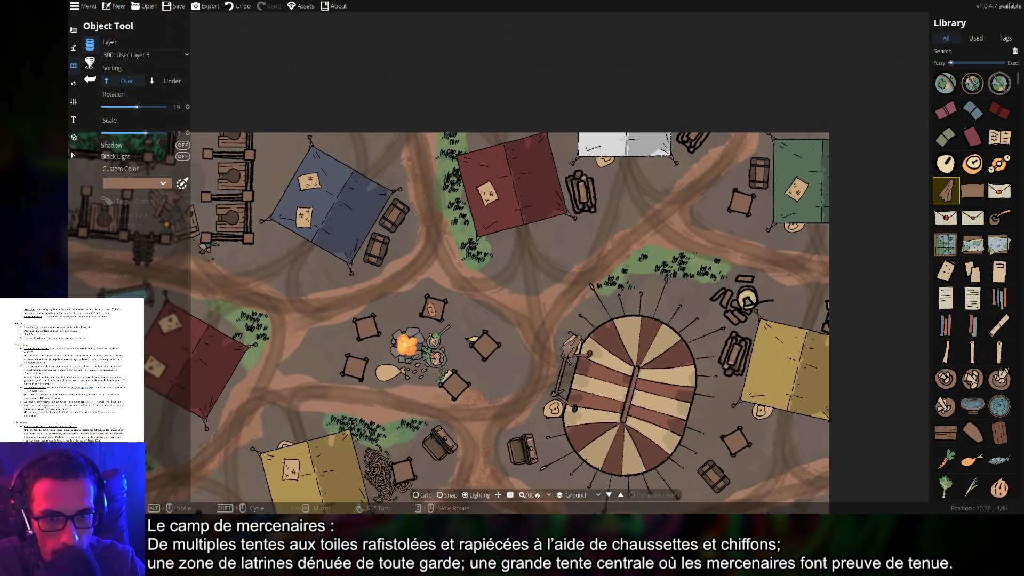
left_click_drag(554, 412, 753, 188)
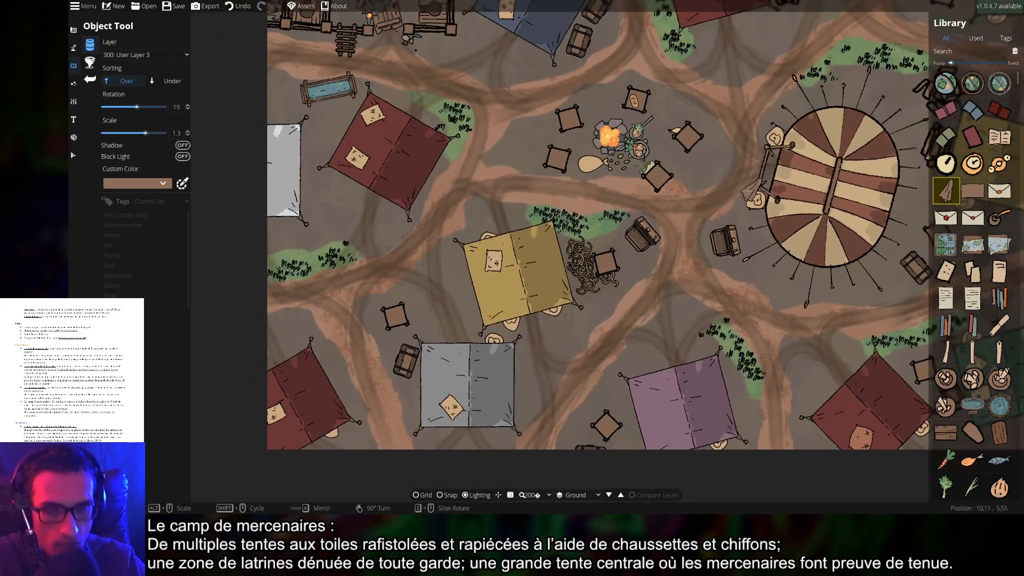
left_click_drag(587, 159, 639, 276)
left_click_drag(625, 182, 601, 237)
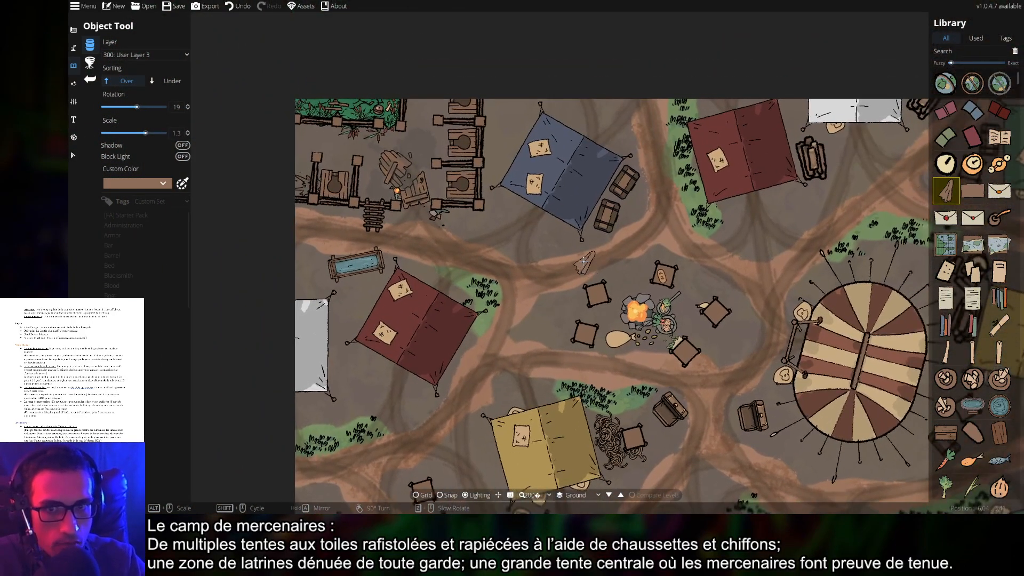
mouse_move(712, 252)
left_mouse_down()
mouse_move(641, 250)
mouse_move(486, 218)
left_mouse_up()
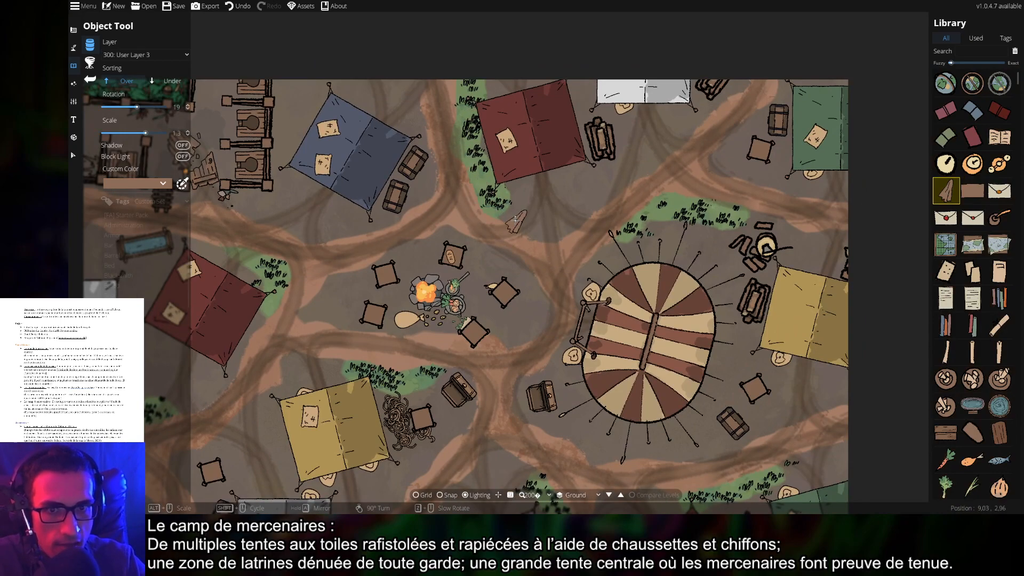
mouse_move(628, 216)
left_mouse_down()
mouse_move(558, 199)
mouse_move(553, 84)
left_mouse_up()
left_click_drag(592, 144, 619, 122)
left_click_drag(454, 236, 568, 213)
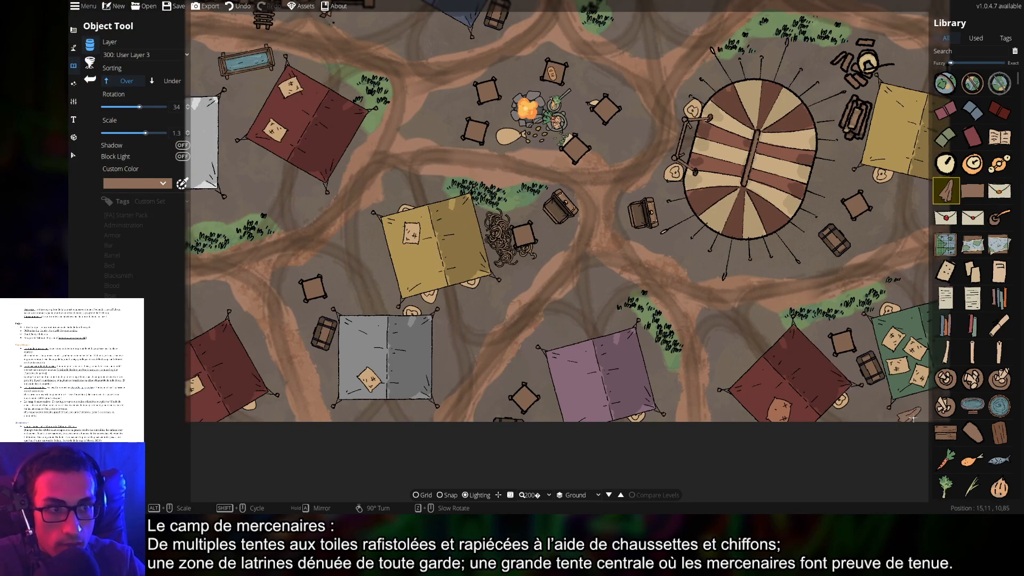
scroll(979, 431, "down", 5)
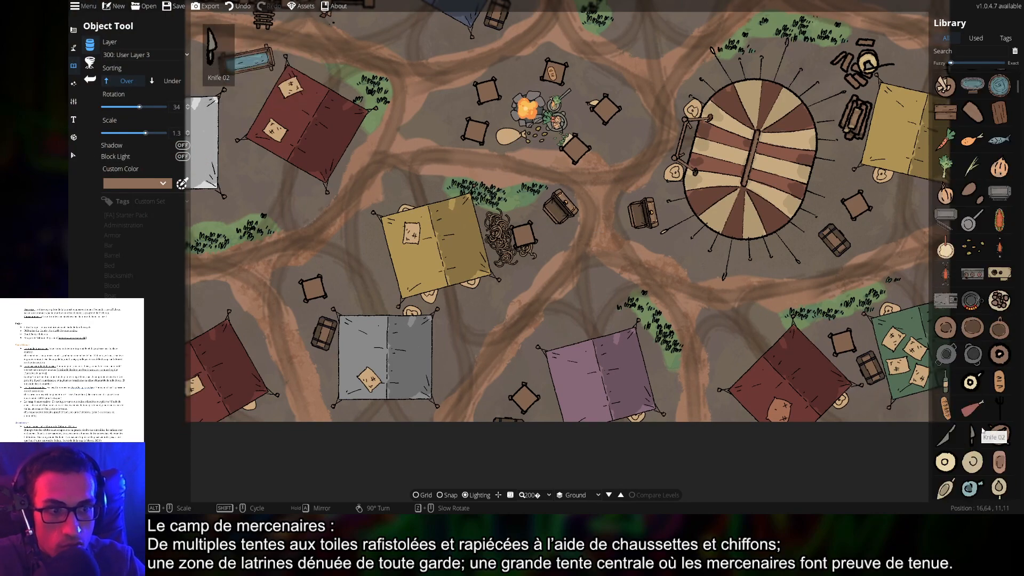
Scale and rotate the Big Bowl 05 pot and place it beside the campfire
left_click(967, 354)
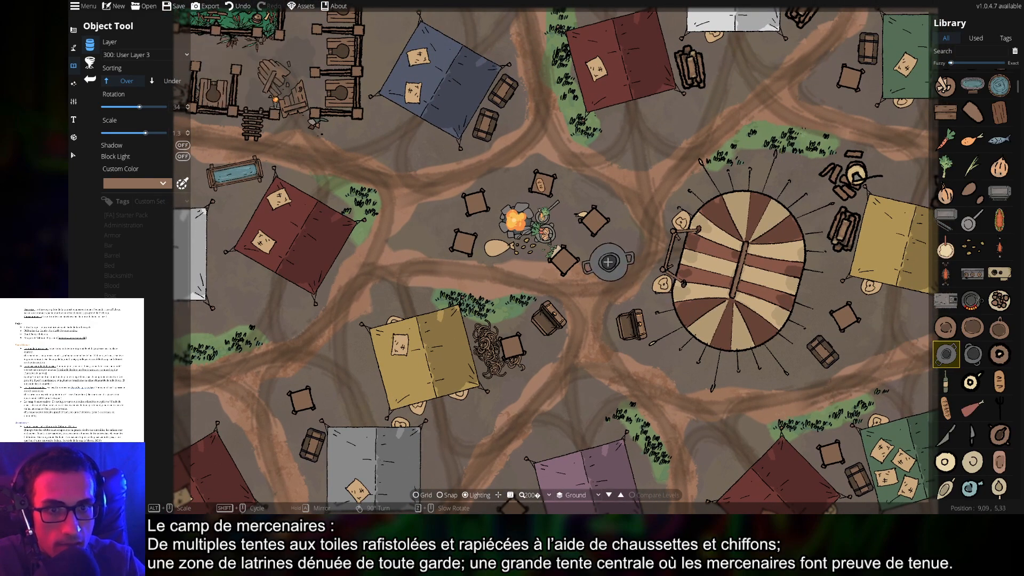
scroll(608, 261, "down", 2)
scroll(609, 260, "up", 7)
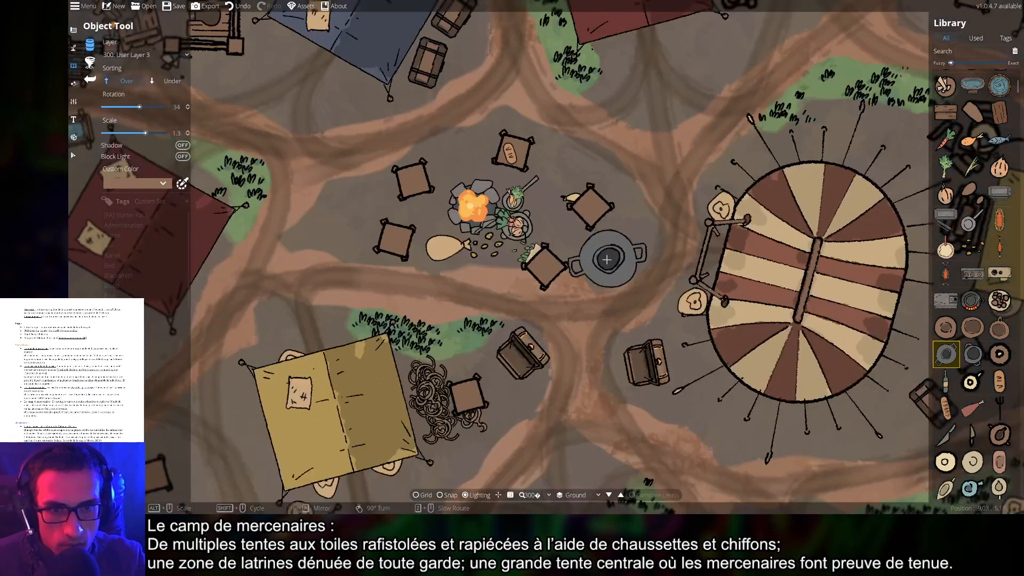
scroll(599, 250, "down", 4)
scroll(598, 248, "down", 3)
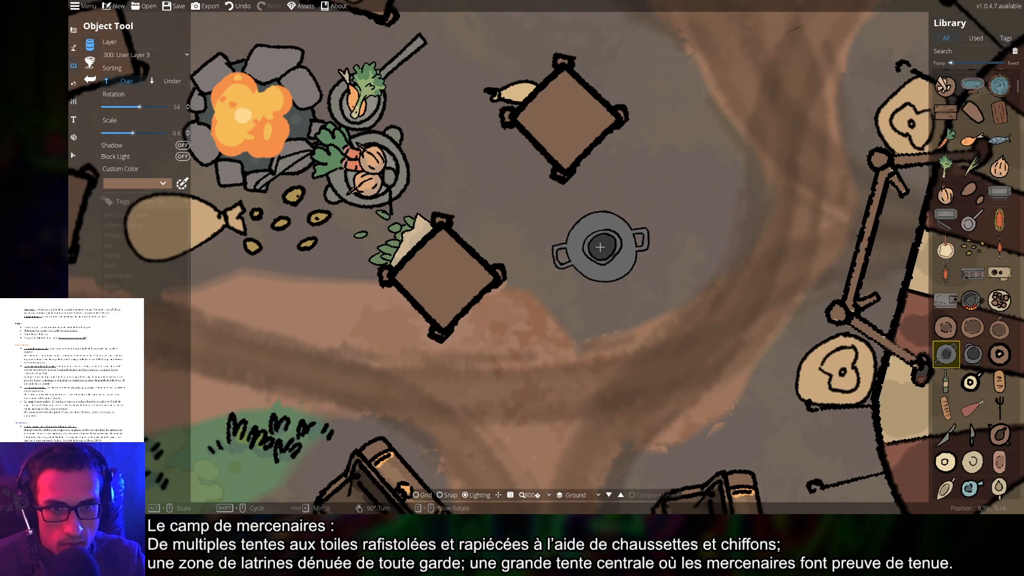
scroll(600, 247, "up", 5)
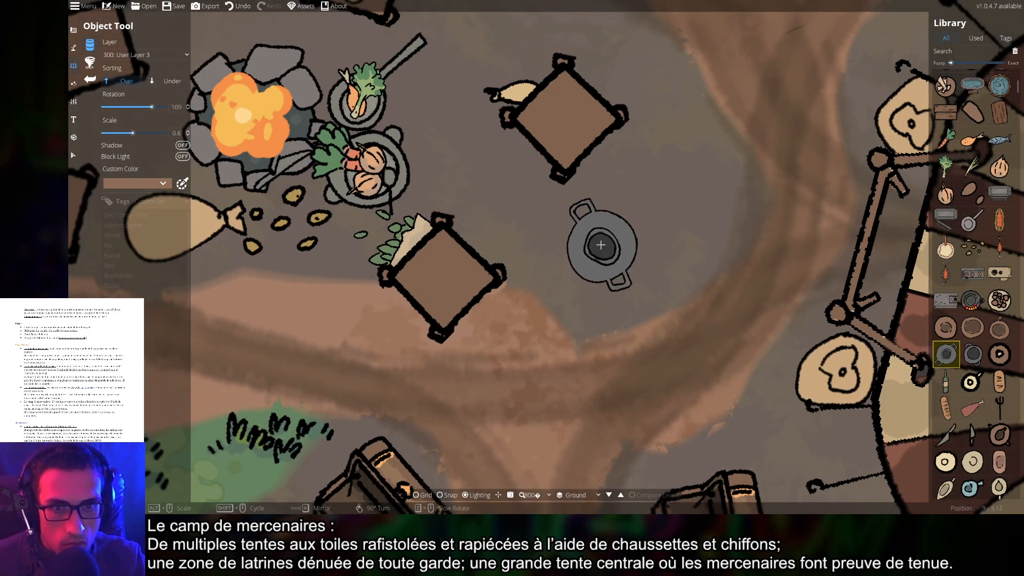
scroll(603, 246, "up", 1)
left_click(583, 259)
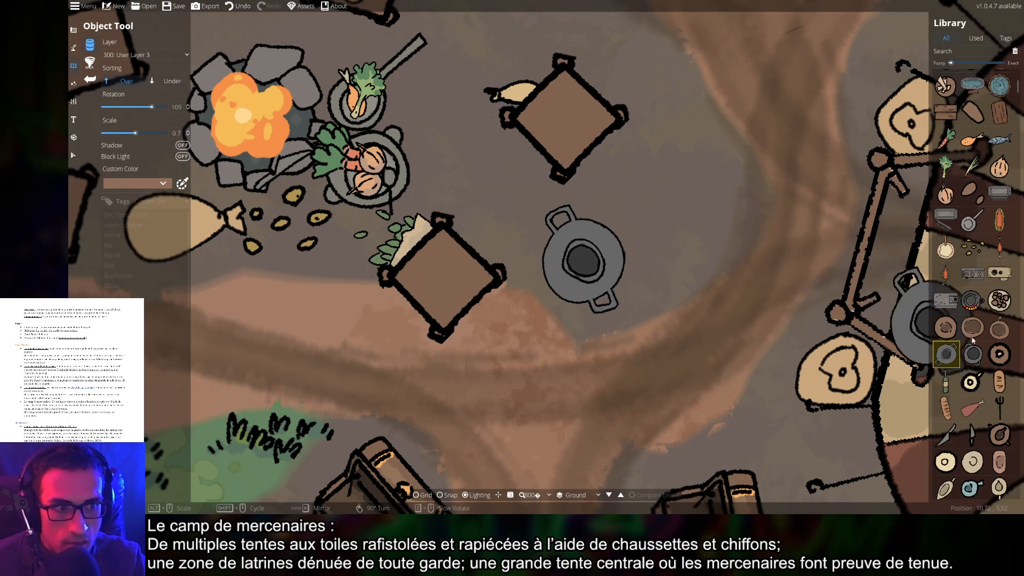
Place two smaller bowls next to the pot, turning one a quarter turn
left_click(999, 327)
scroll(673, 261, "down", 2)
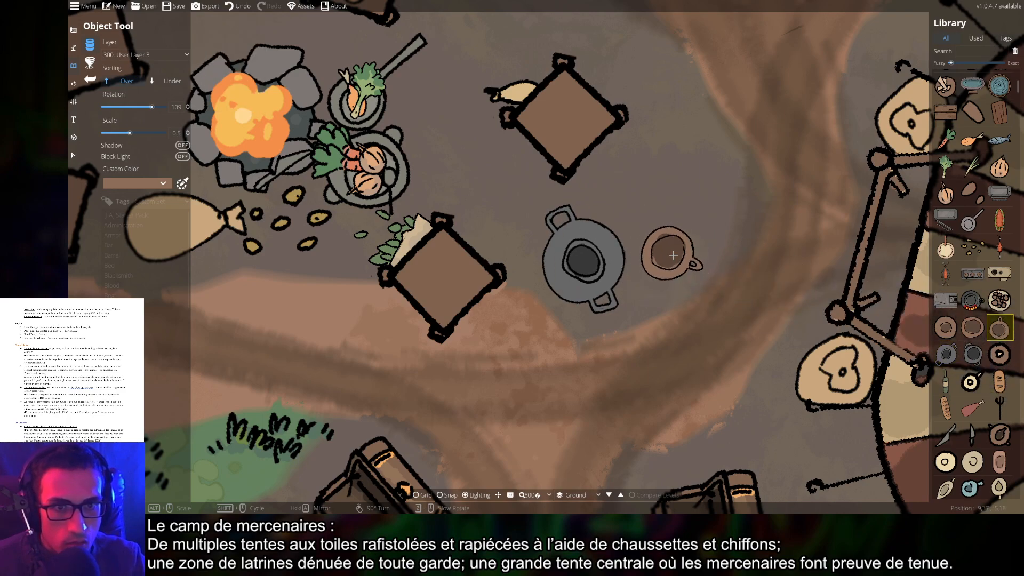
left_click(655, 258)
right_click(685, 225)
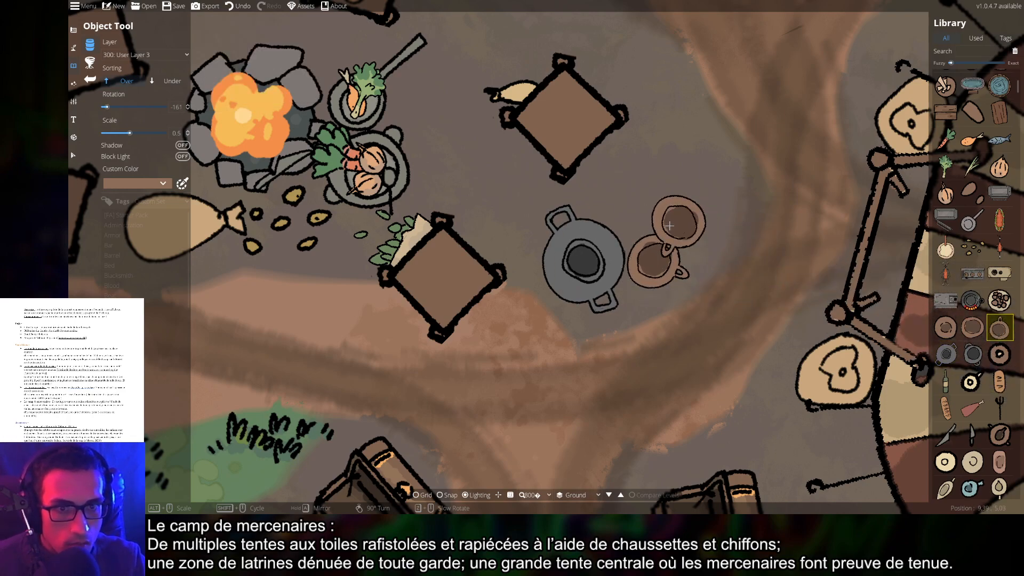
scroll(640, 216, "up", 13)
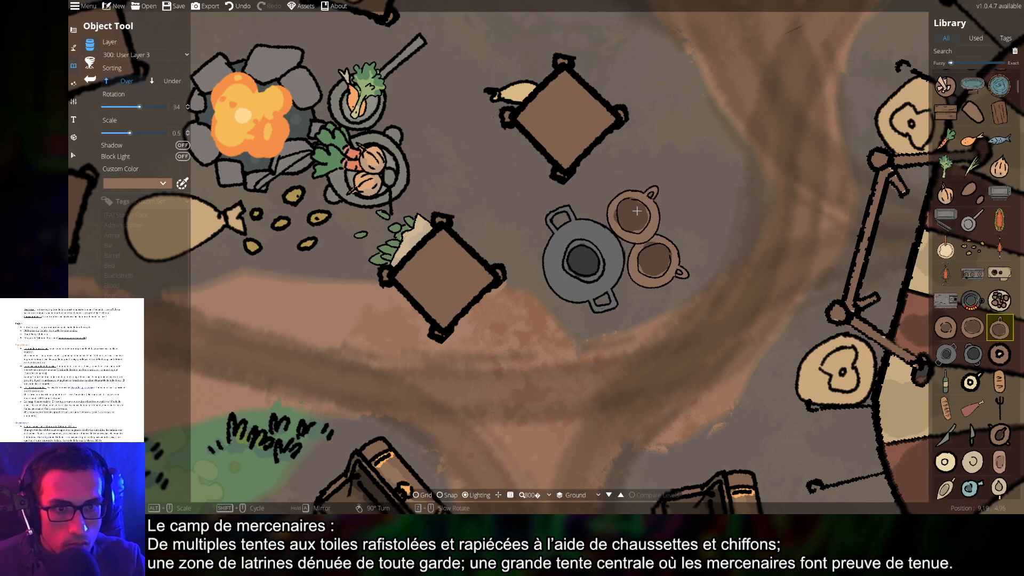
left_click(633, 206)
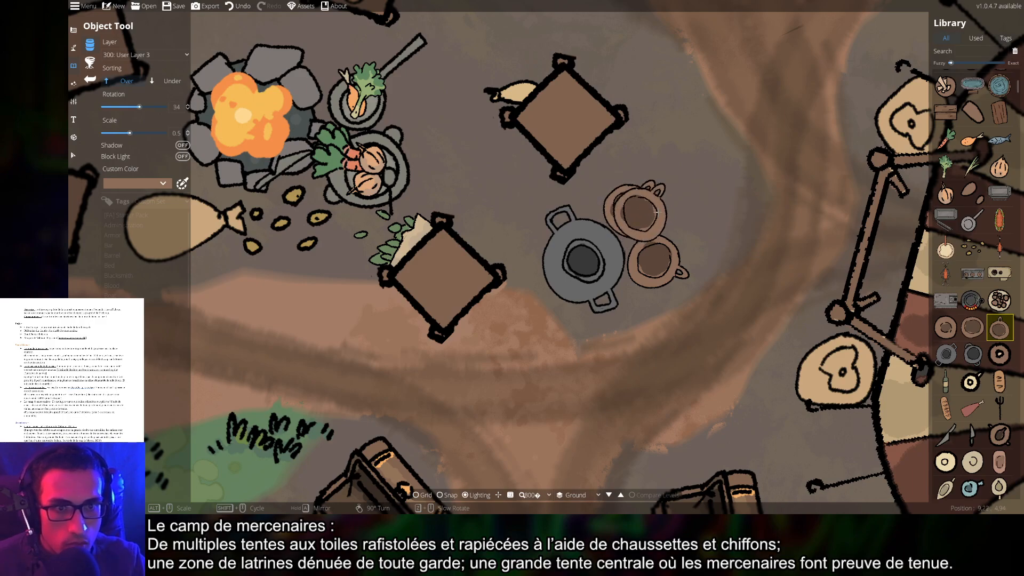
scroll(766, 295, "down", 5)
scroll(798, 347, "down", 3)
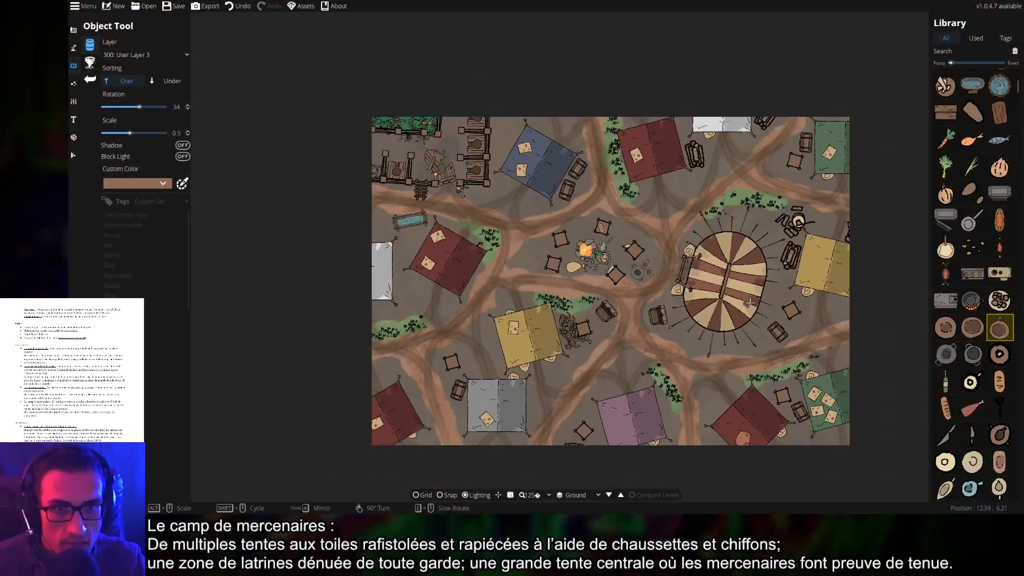
Rotate a Campfire asset and place it beside the right yellow tent
scroll(609, 265, "up", 3)
scroll(977, 373, "down", 5)
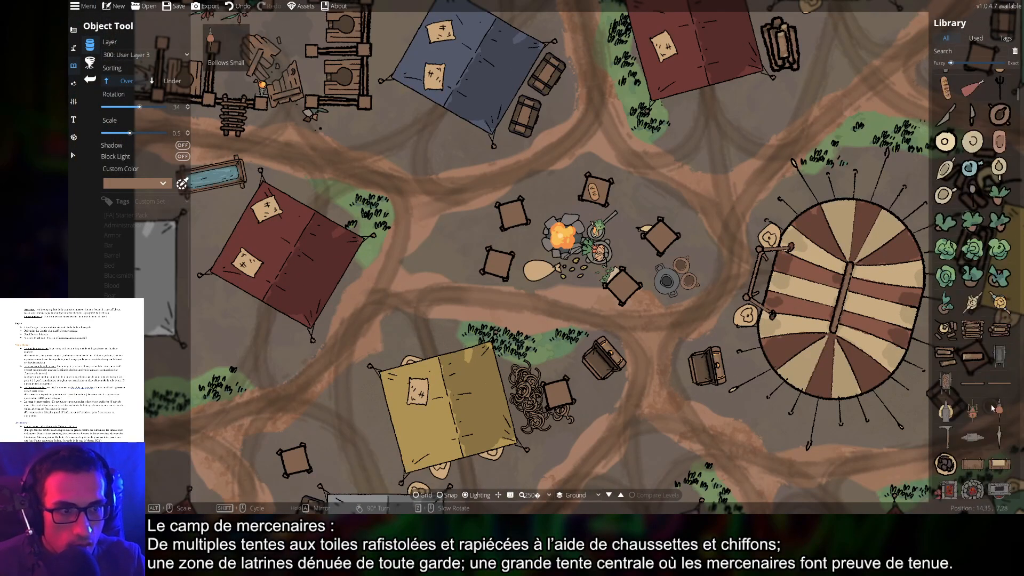
scroll(983, 400, "down", 5)
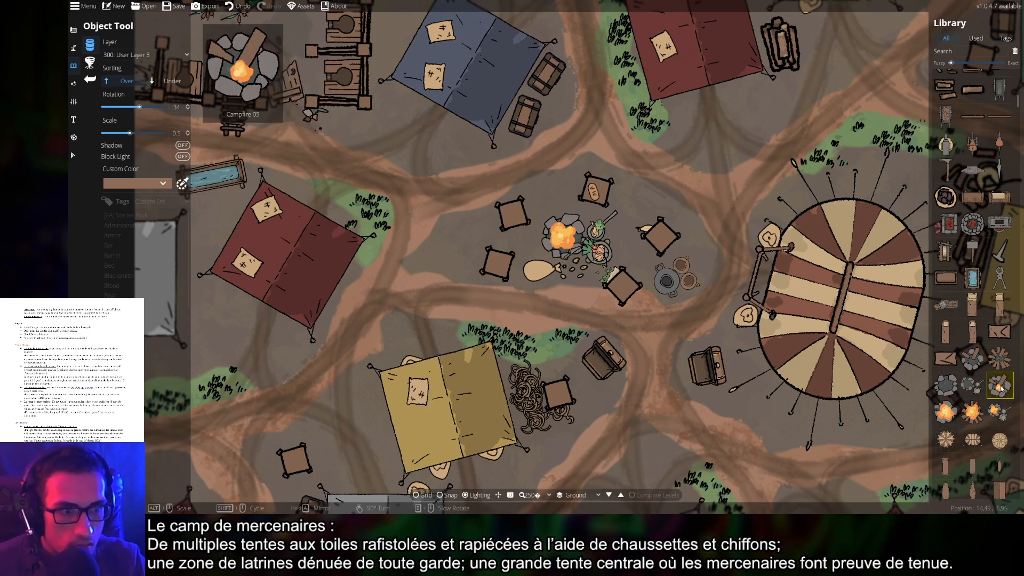
scroll(548, 207, "up", 5)
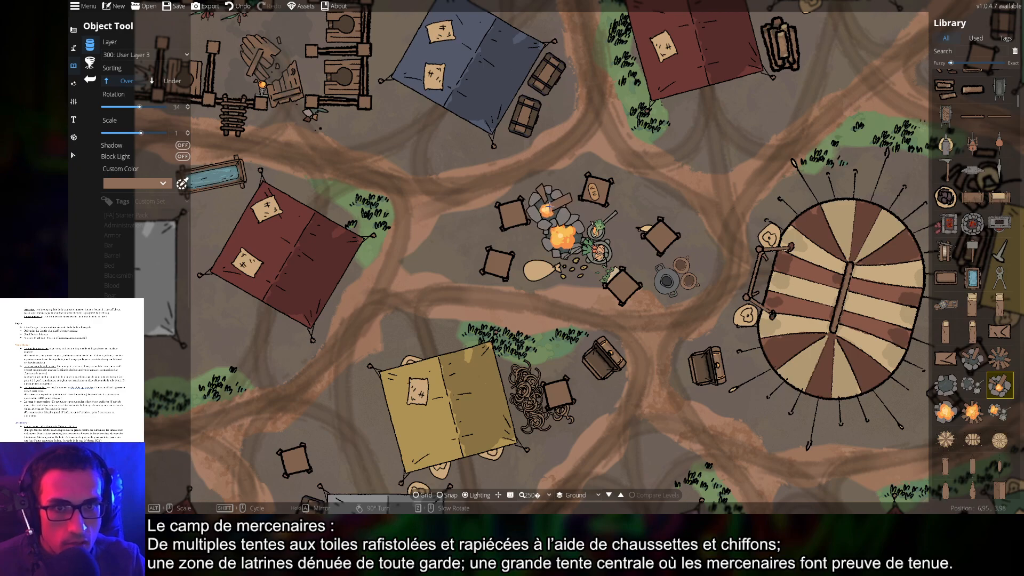
scroll(548, 207, "up", 1)
scroll(613, 211, "down", 4)
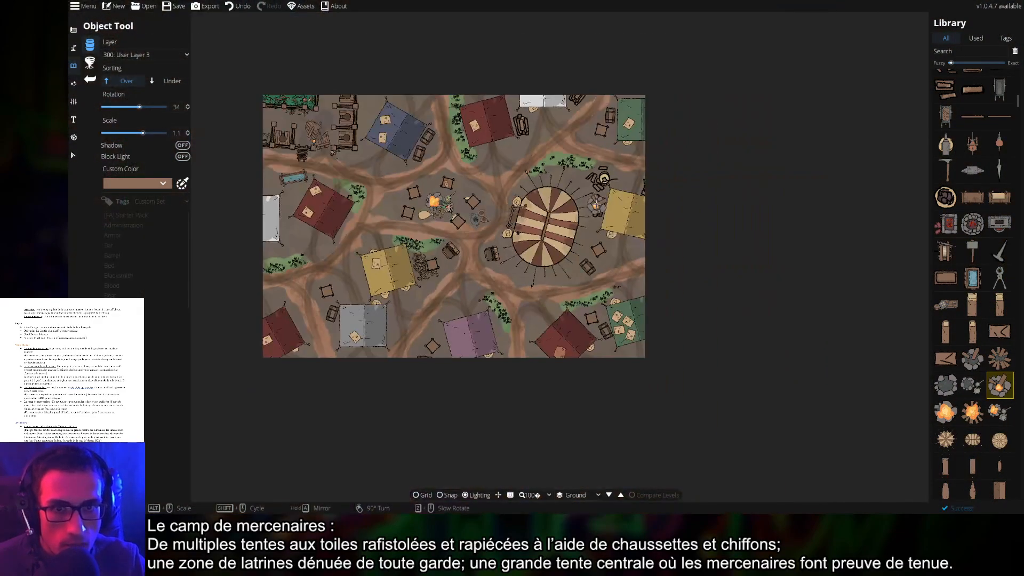
scroll(533, 213, "up", 2)
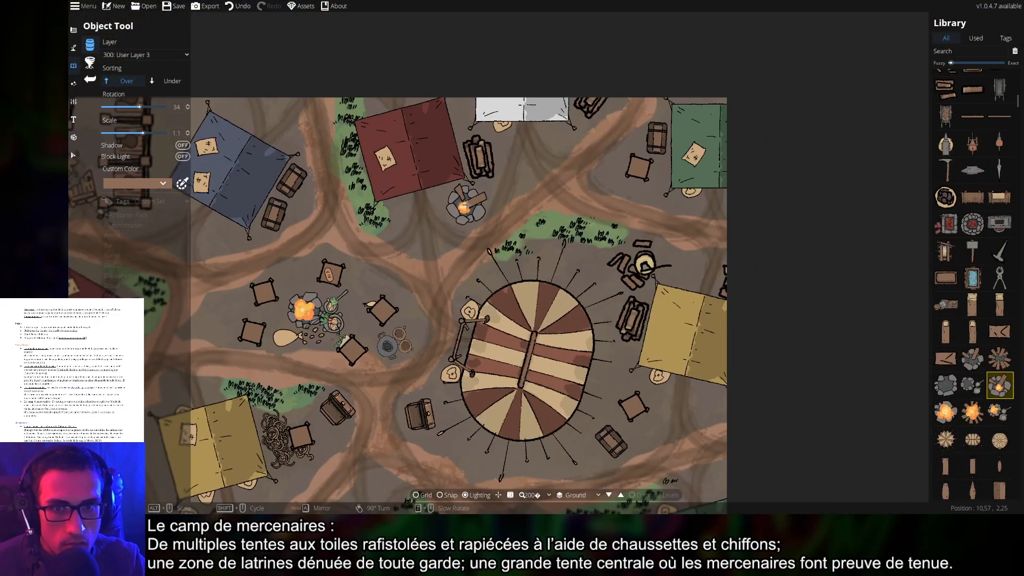
left_click(463, 209)
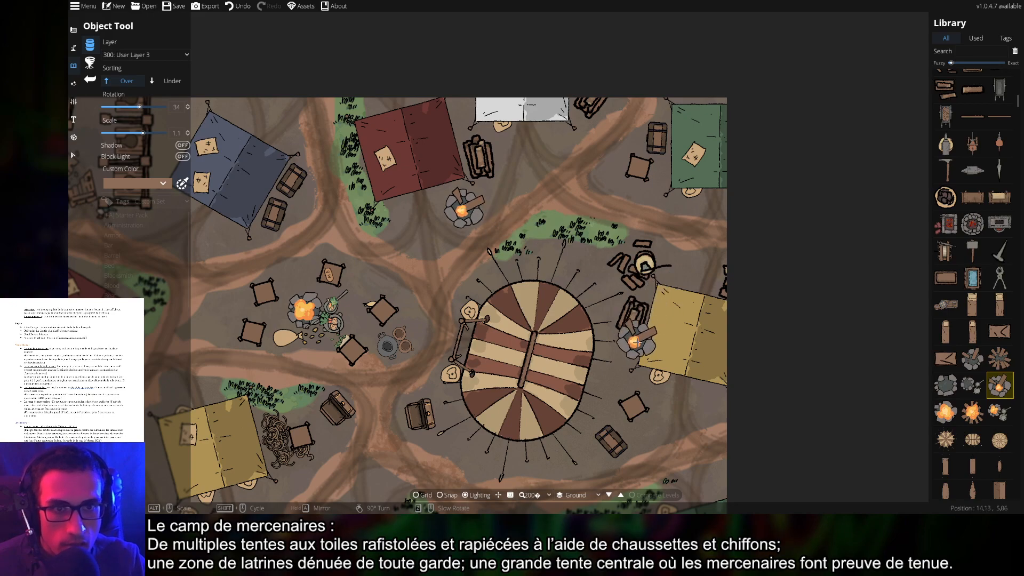
Switch the layer to 200: User Layer 2, undoing a stray campfire near the central fire
left_click_drag(608, 408, 672, 149)
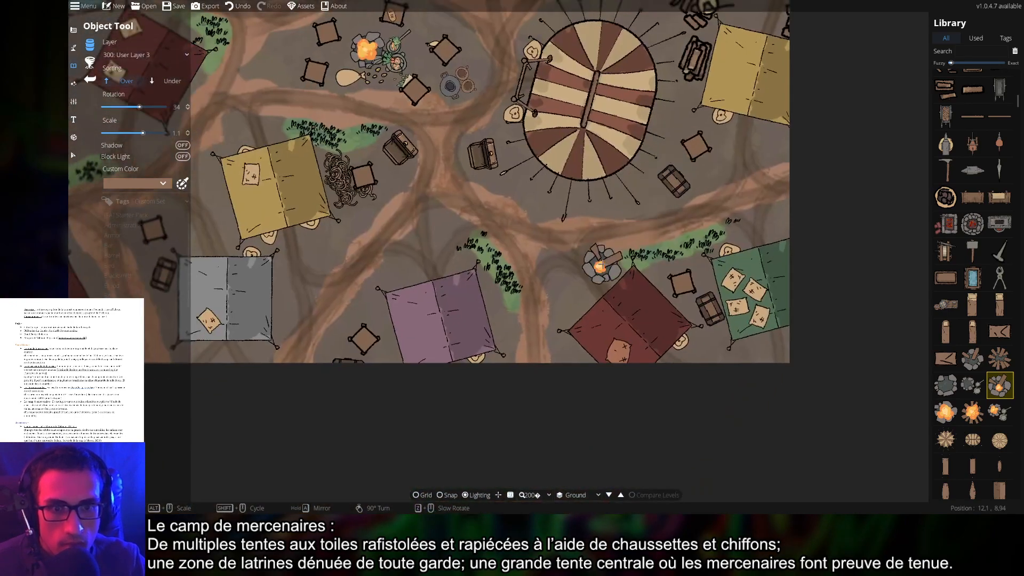
left_click_drag(434, 193, 588, 319)
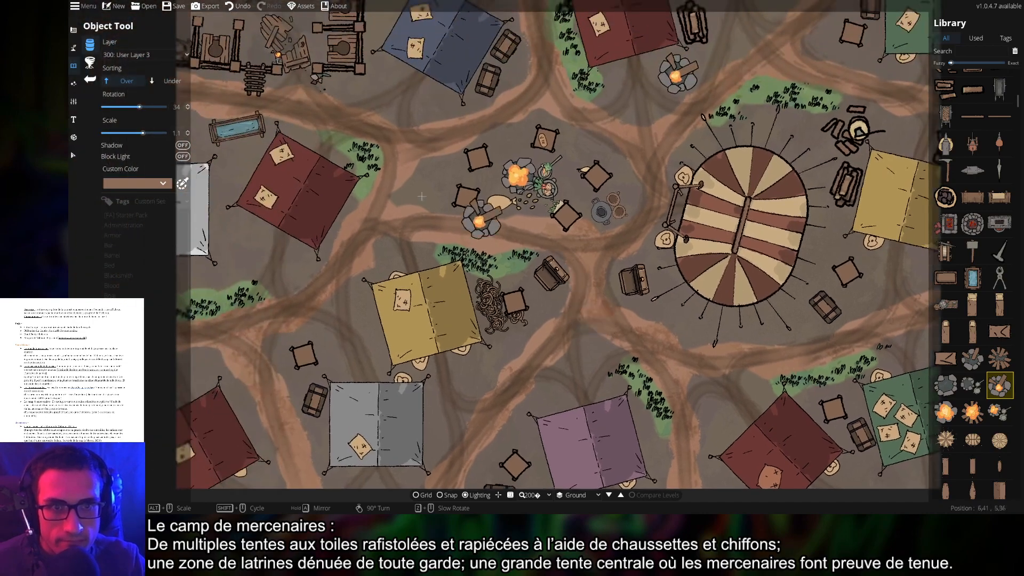
left_click(133, 55)
left_click(128, 144)
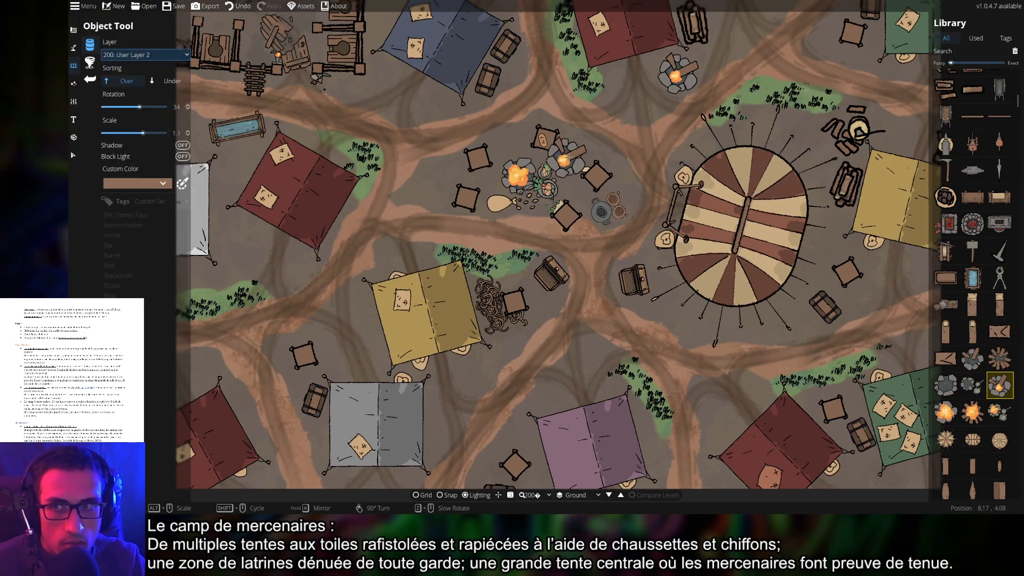
left_click_drag(566, 157, 561, 220)
left_click(237, 6)
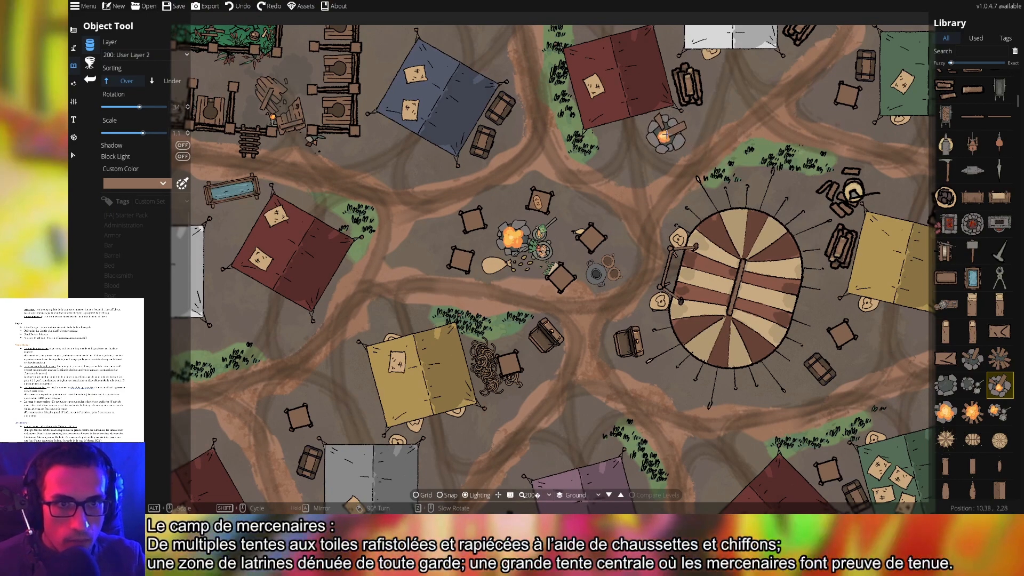
scroll(670, 136, "down", 7)
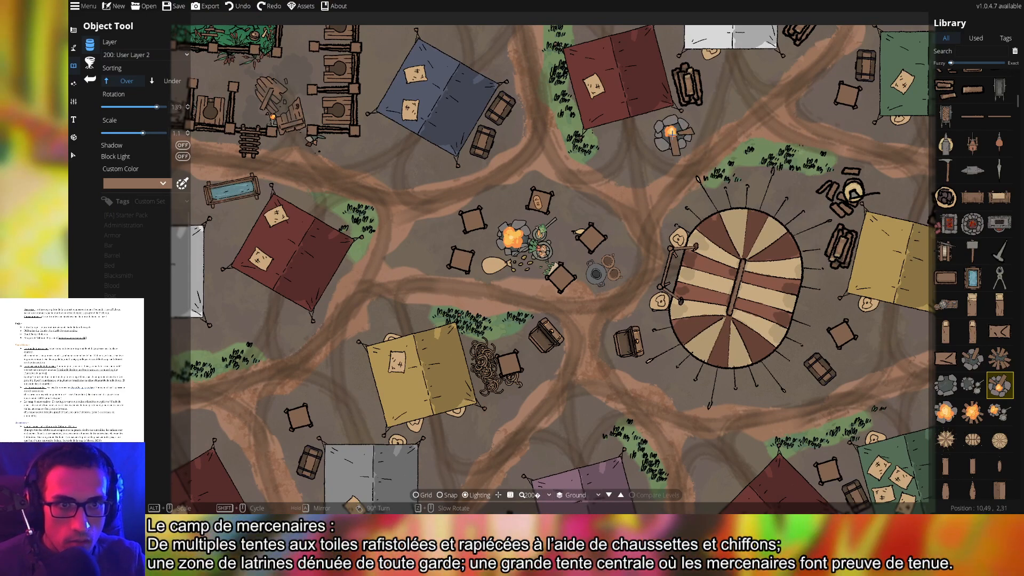
Place campfires beside the big striped tent, the left red tent and the bottom red tent
left_click(675, 133)
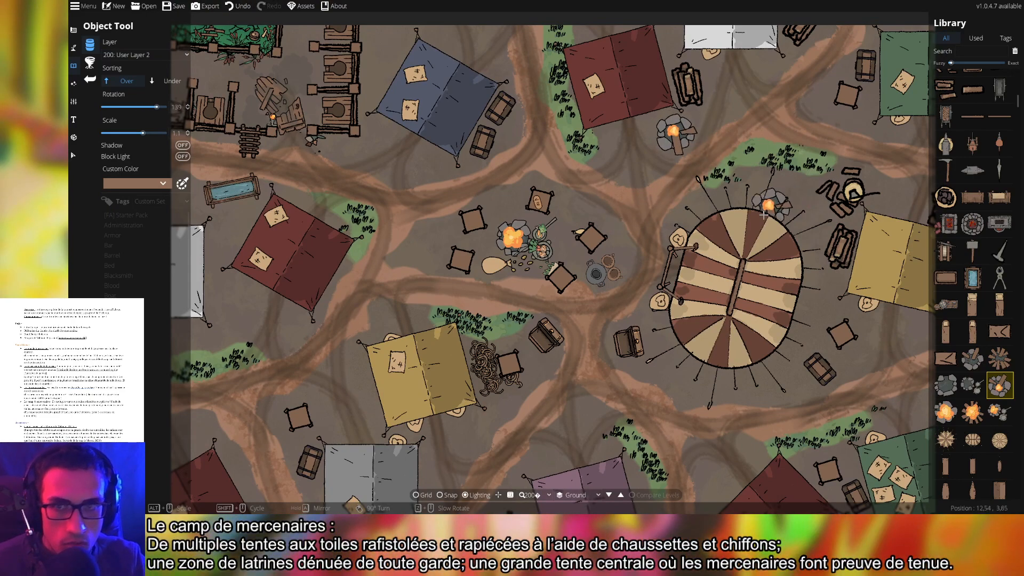
left_click_drag(574, 304, 640, 208)
left_click_drag(569, 204, 713, 168)
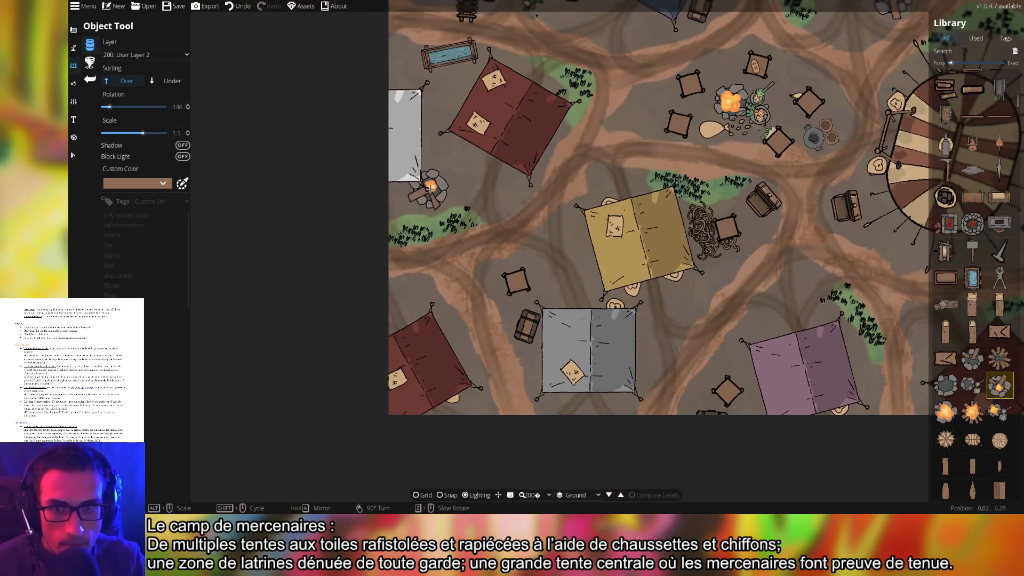
left_click(451, 181)
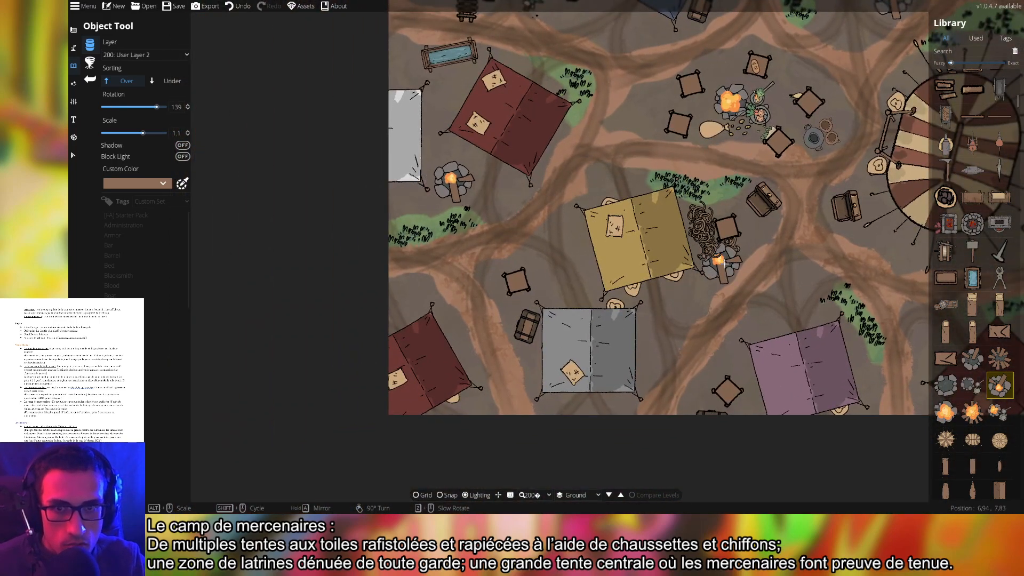
left_click_drag(747, 256, 699, 177)
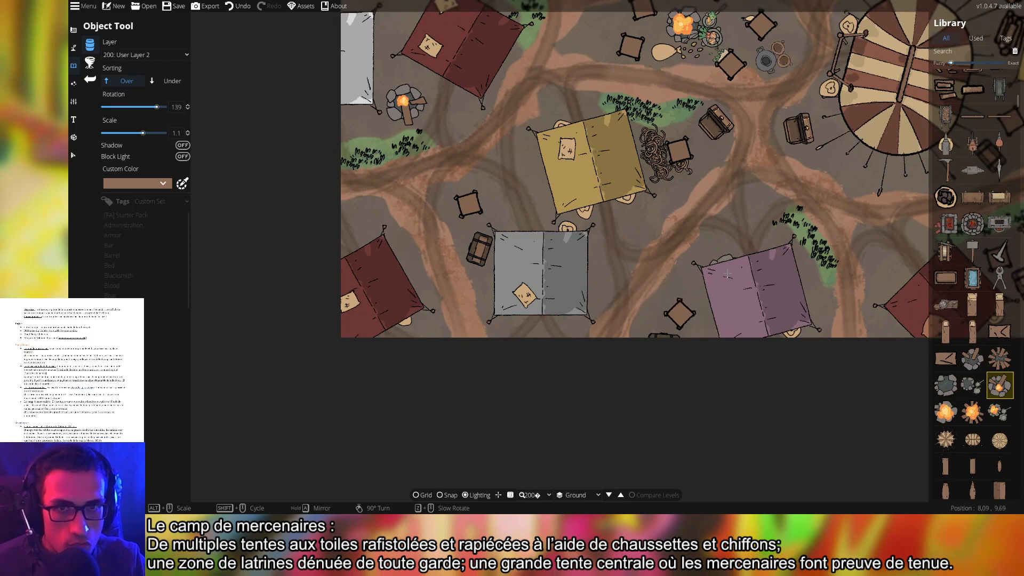
left_click_drag(672, 288, 457, 245)
scroll(635, 264, "down", 10)
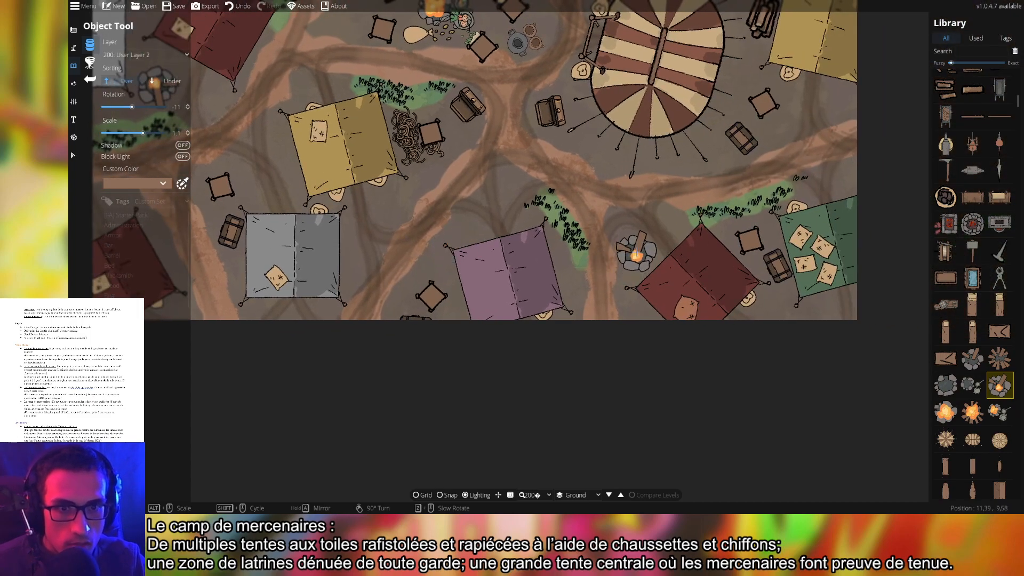
left_click(635, 257)
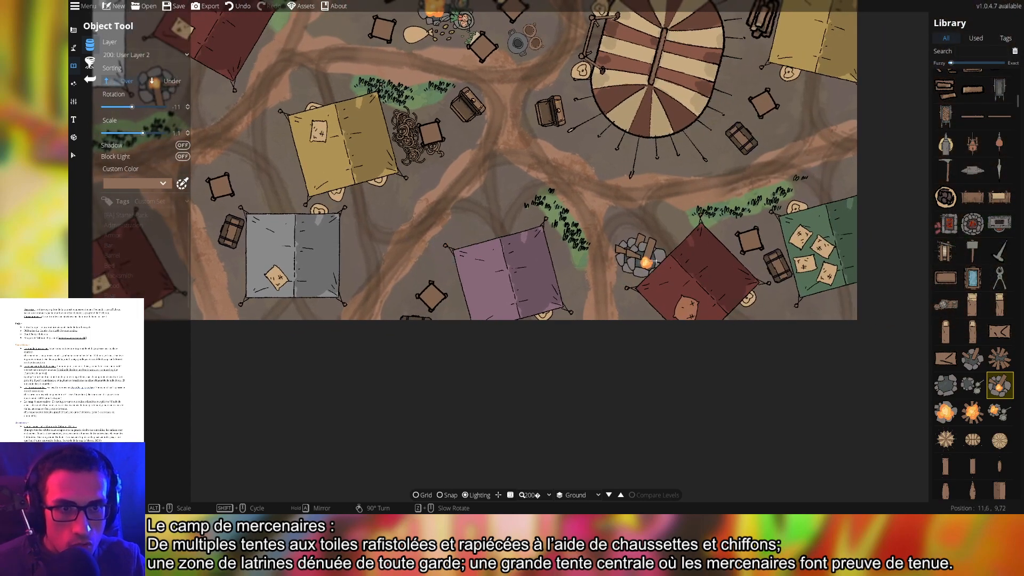
Recentre the view on the camp tents and stop placing objects
left_click_drag(647, 258, 565, 349)
scroll(679, 315, "down", 4)
left_click_drag(612, 259, 626, 271)
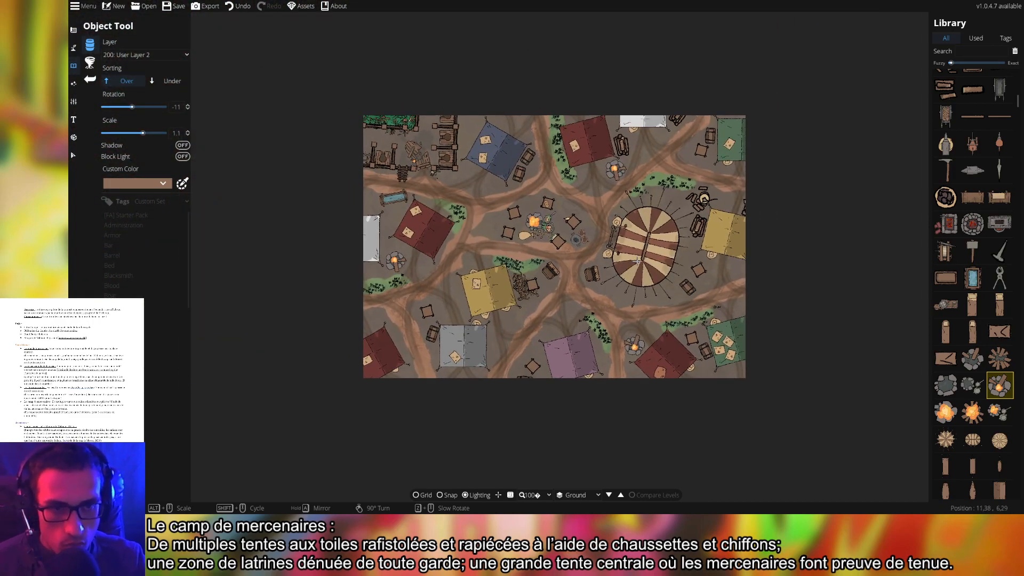
scroll(568, 239, "up", 4)
left_click_drag(694, 330, 685, 286)
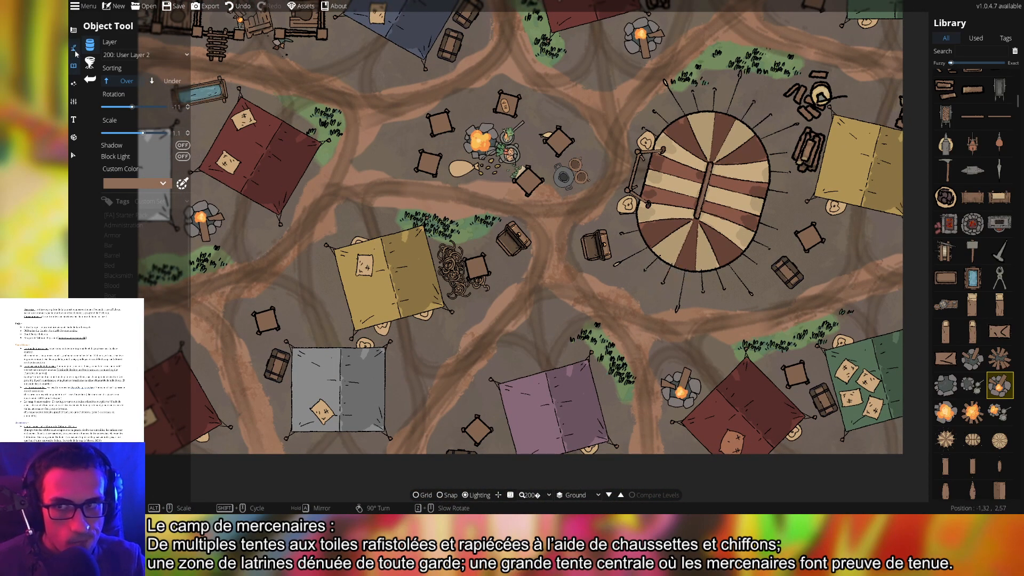
left_click(74, 50)
Select the purple, bottom red, green, grey, lower-left red and yellow tents
left_click(73, 139)
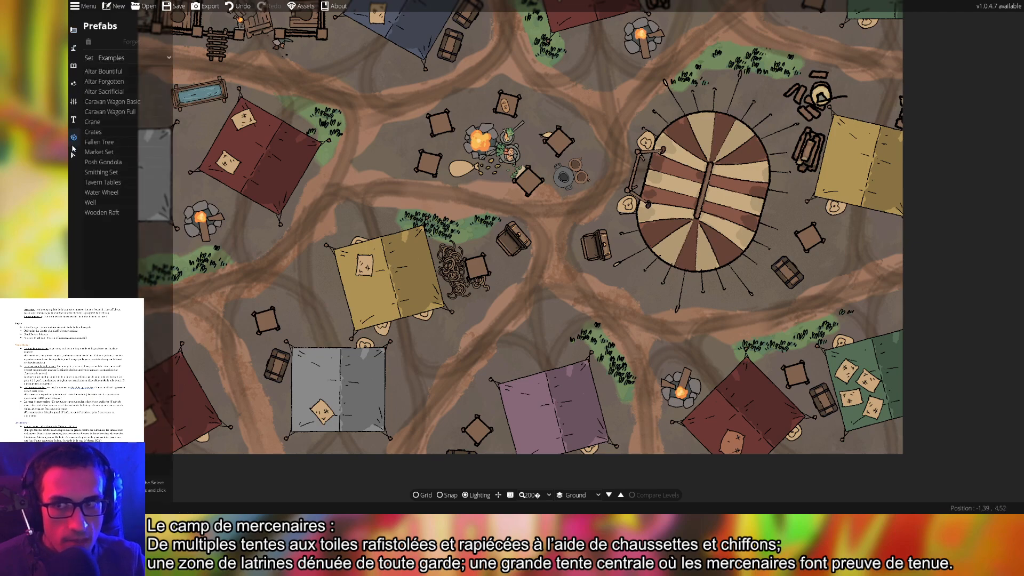
left_click(73, 154)
left_click(556, 400)
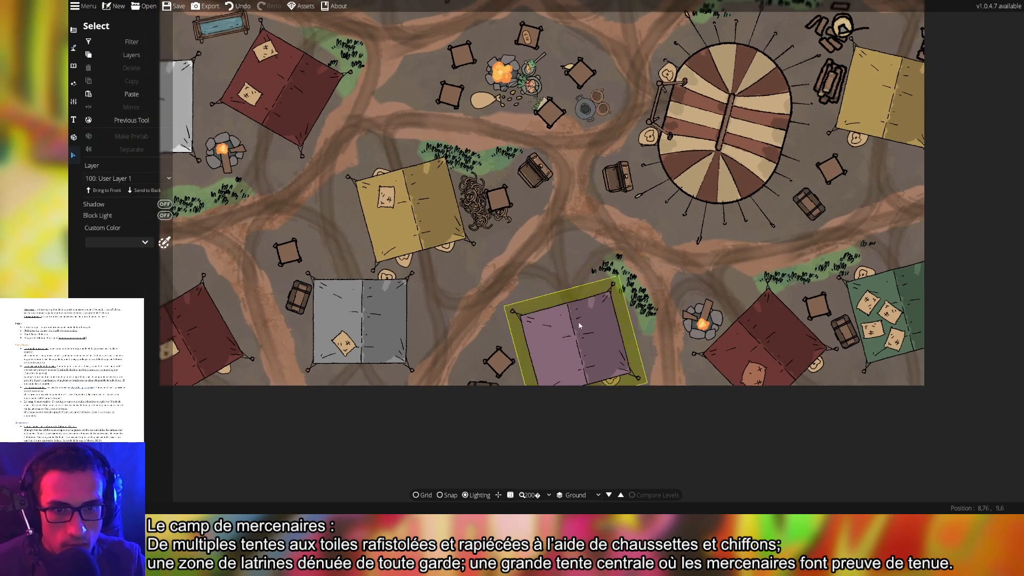
left_click(578, 359)
left_click(758, 349, "shift")
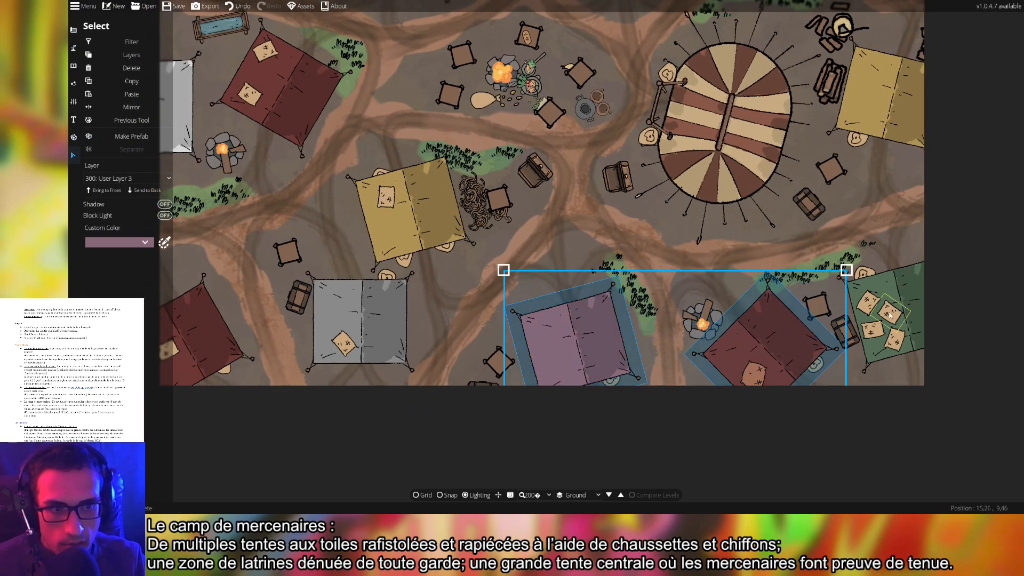
left_click(911, 295, "shift")
left_click(362, 331, "shift")
left_click(208, 331, "shift")
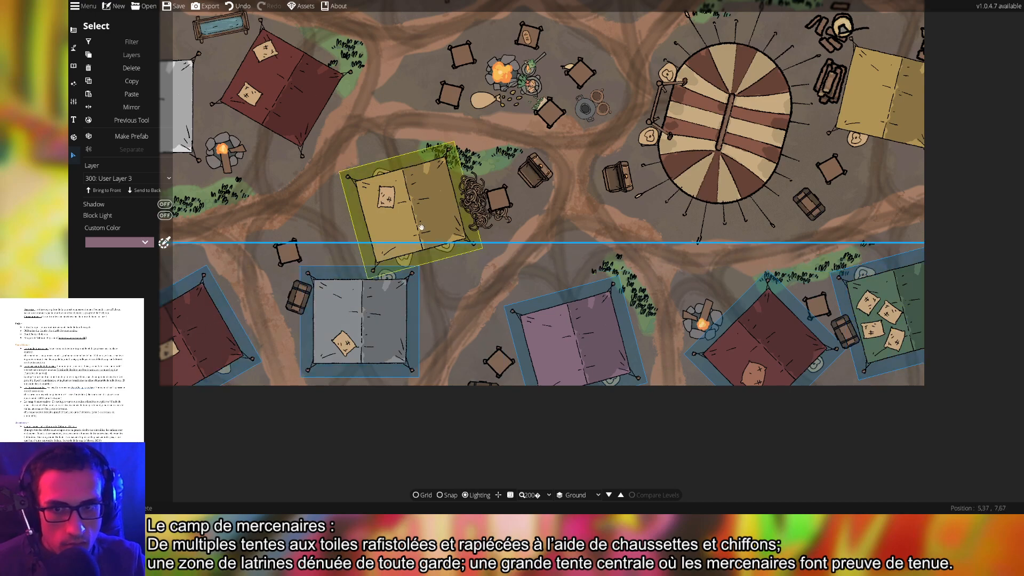
left_click(422, 228, "shift")
Add the striped tent, the latrine and the remaining red, blue, white and green tents to the selection
left_click(280, 88, "shift")
left_click(741, 122, "shift")
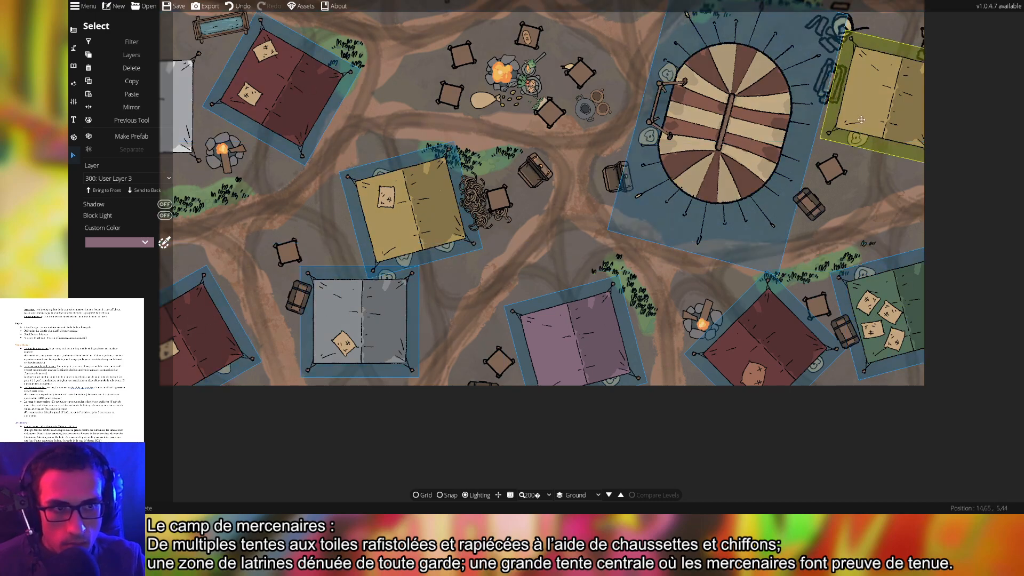
left_click(861, 120, "shift")
left_click(184, 130, "shift")
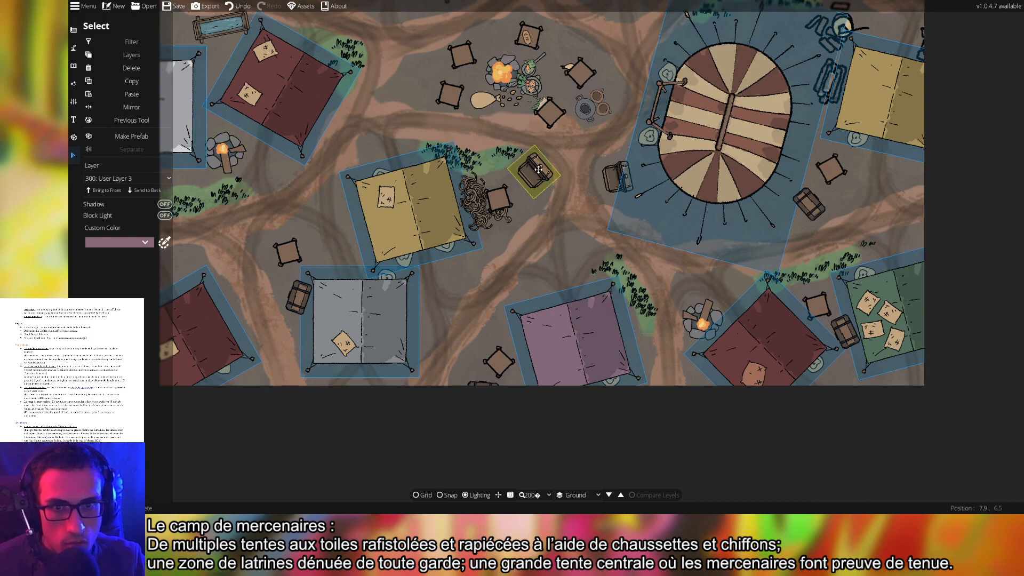
left_click_drag(539, 169, 567, 451)
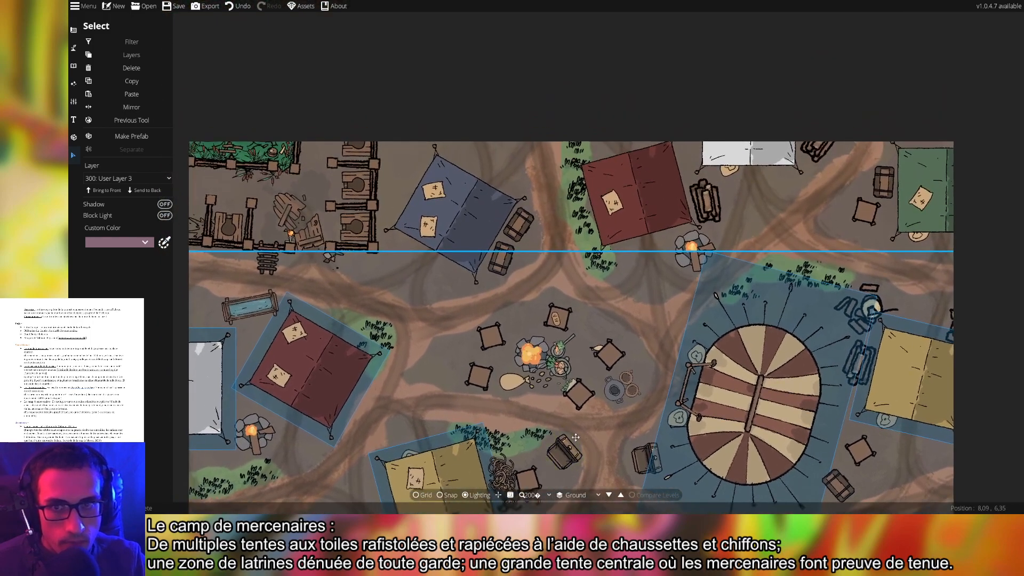
left_click(639, 209, "shift")
left_click(459, 213, "shift")
left_click(748, 156, "shift")
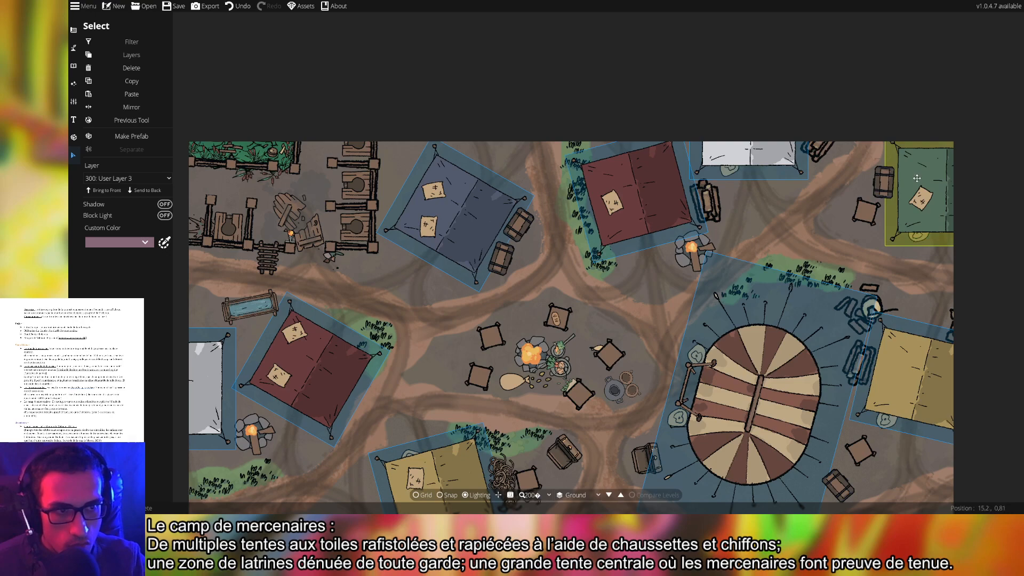
left_click(915, 177, "shift")
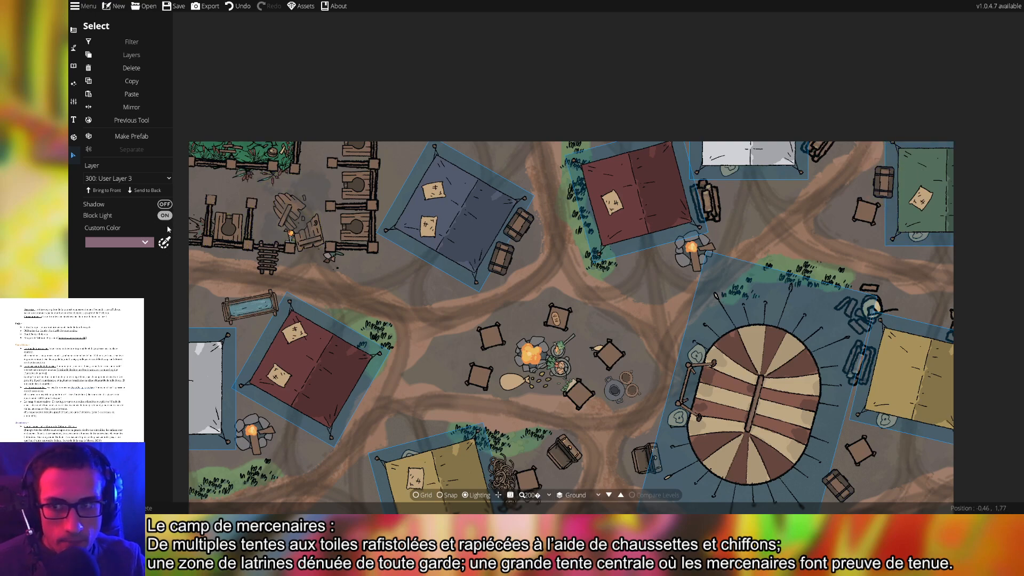
left_click(73, 84)
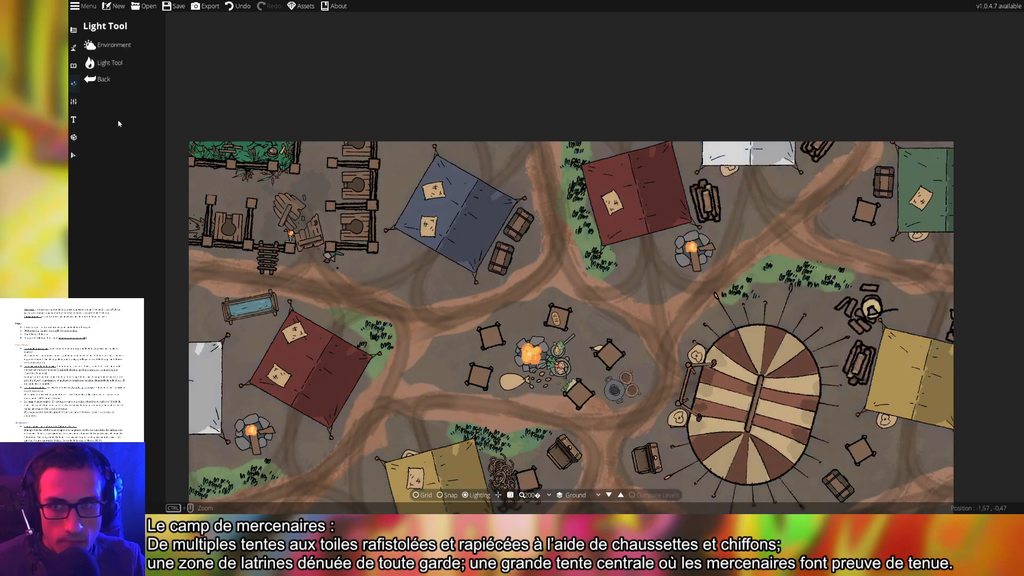
Set the campfire light to range 13 with intensity lowered to about 1
left_click(108, 48)
left_click(90, 63)
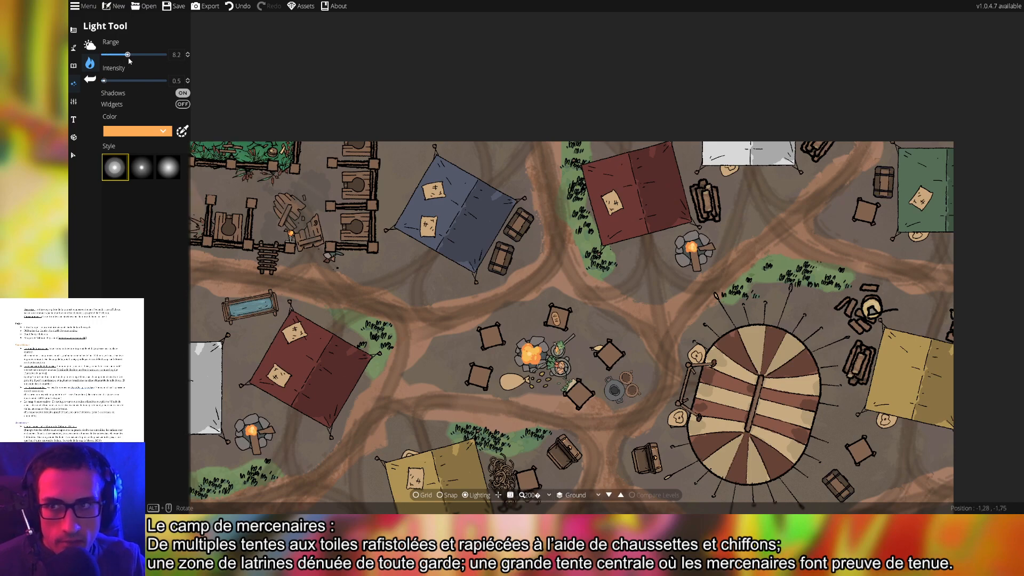
left_click_drag(129, 58, 131, 58)
left_click_drag(105, 81, 143, 56)
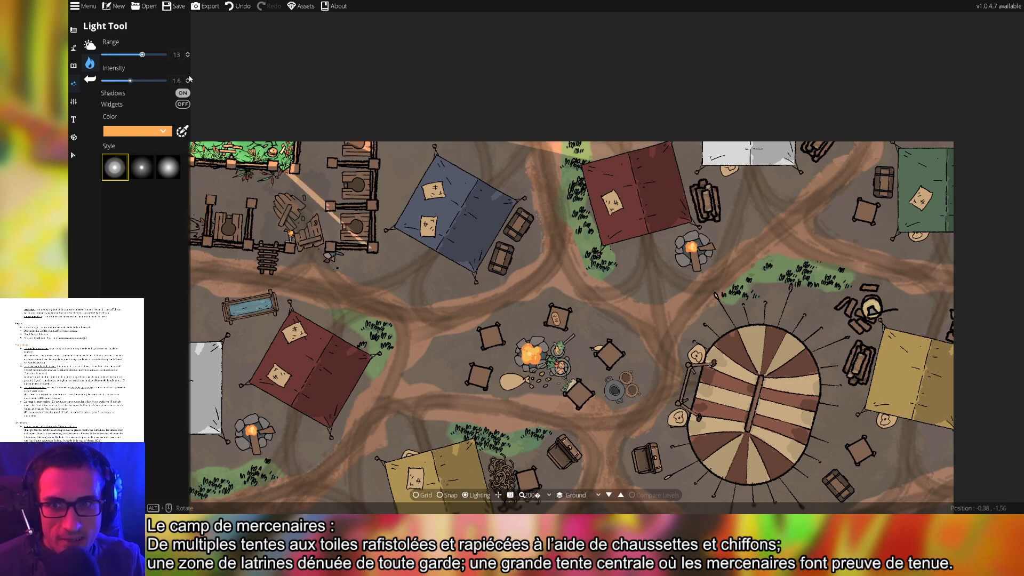
left_click_drag(594, 378, 611, 163)
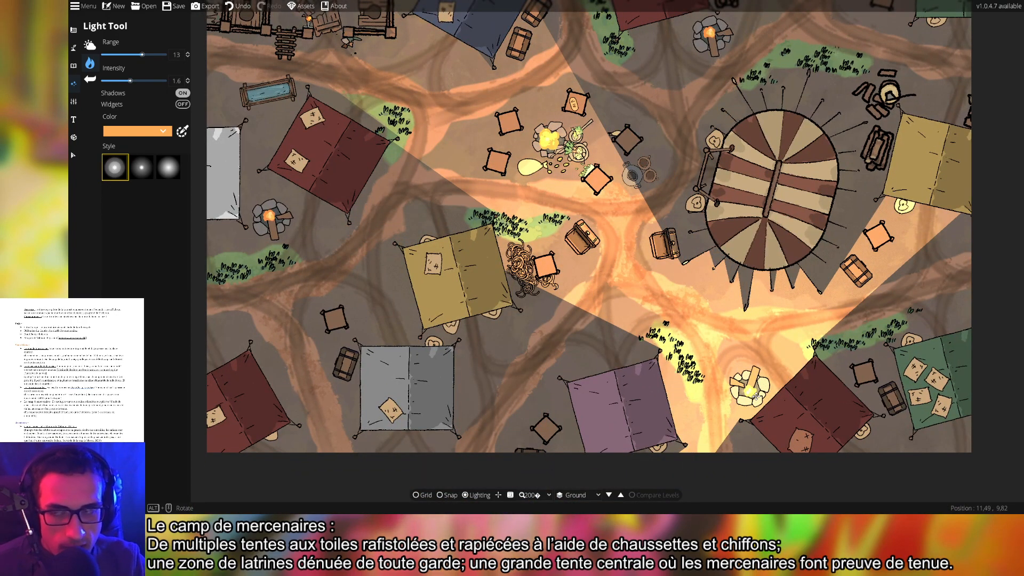
left_click_drag(130, 81, 113, 82)
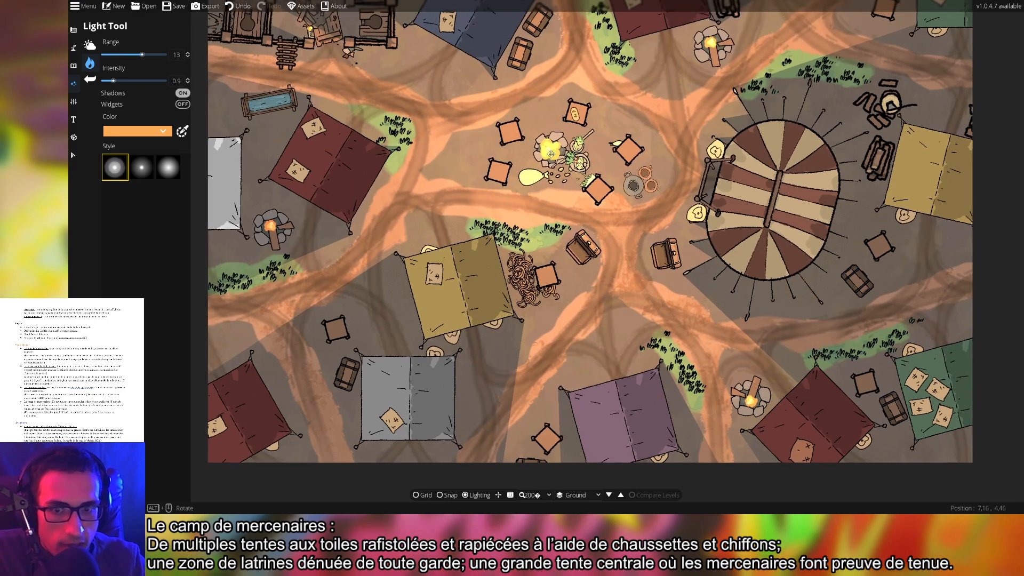
Pan over the latrine, left campfire and striped tent to preview the lighting
left_click_drag(551, 154, 638, 294)
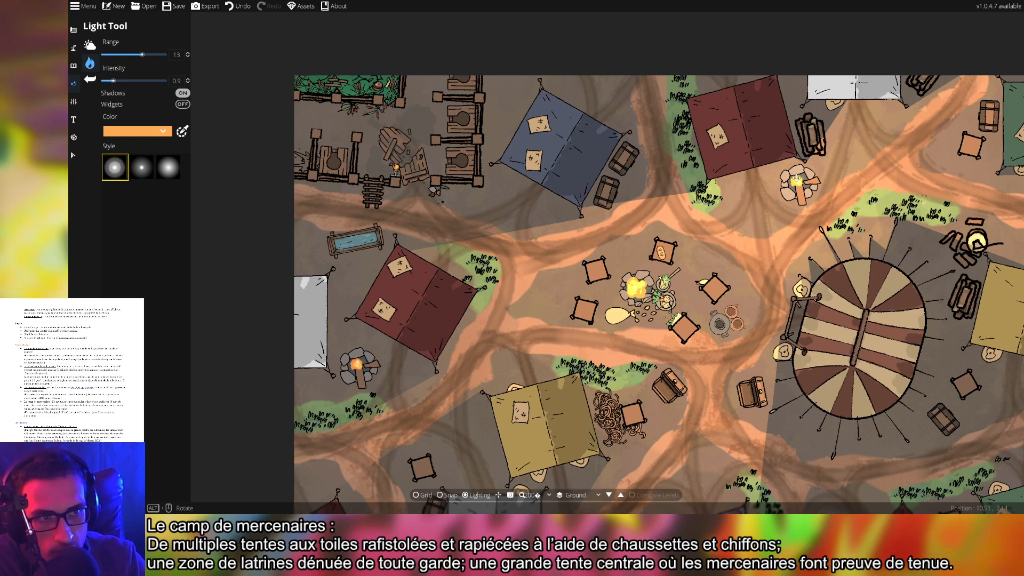
left_click_drag(357, 365, 392, 249)
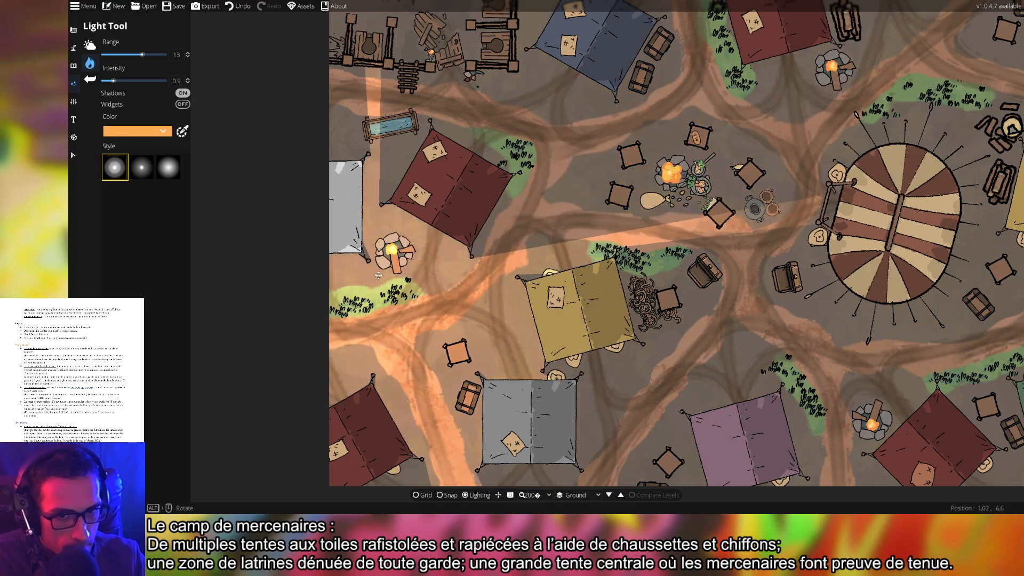
left_click_drag(768, 251, 516, 304)
left_click_drag(677, 266, 786, 354)
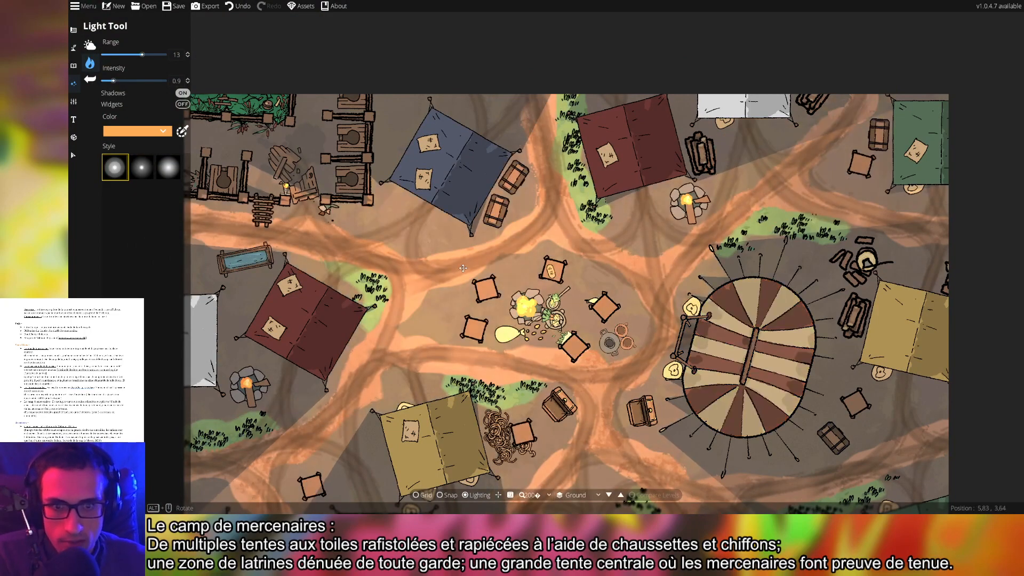
Leave the lighting settings and choose a boulder asset from the Object Tool library
left_click(74, 127)
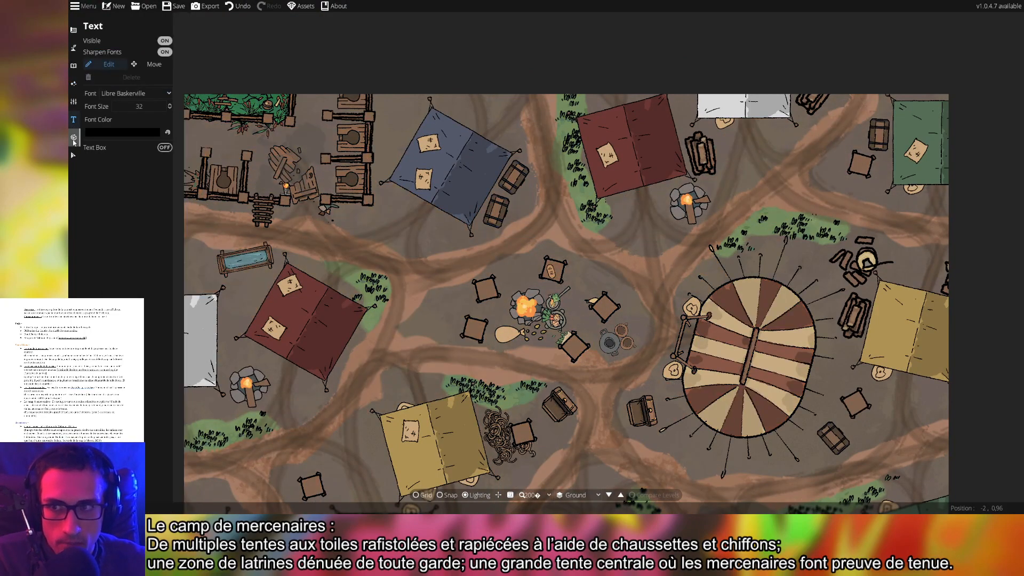
left_click(74, 139)
left_click(74, 82)
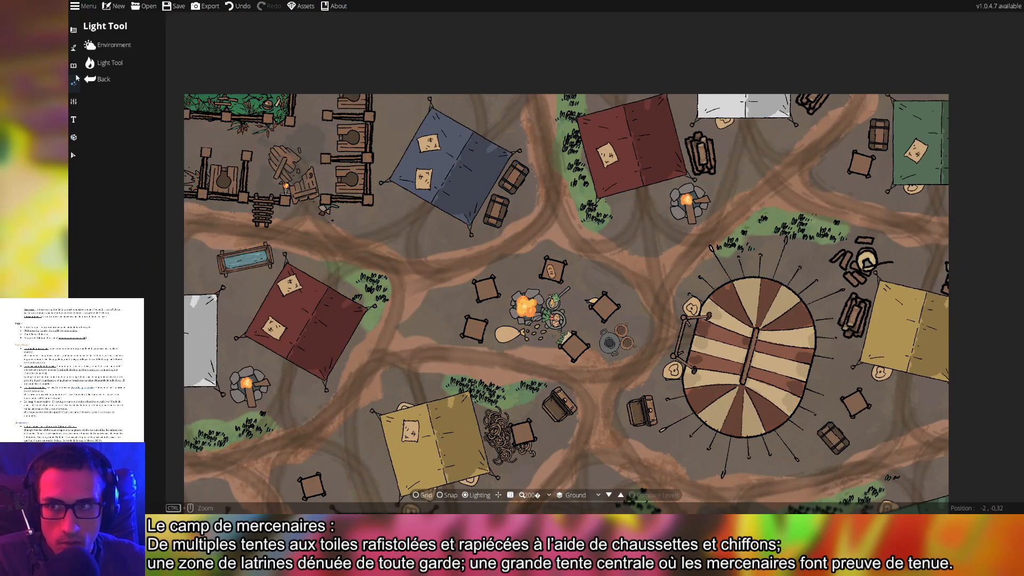
left_click(74, 67)
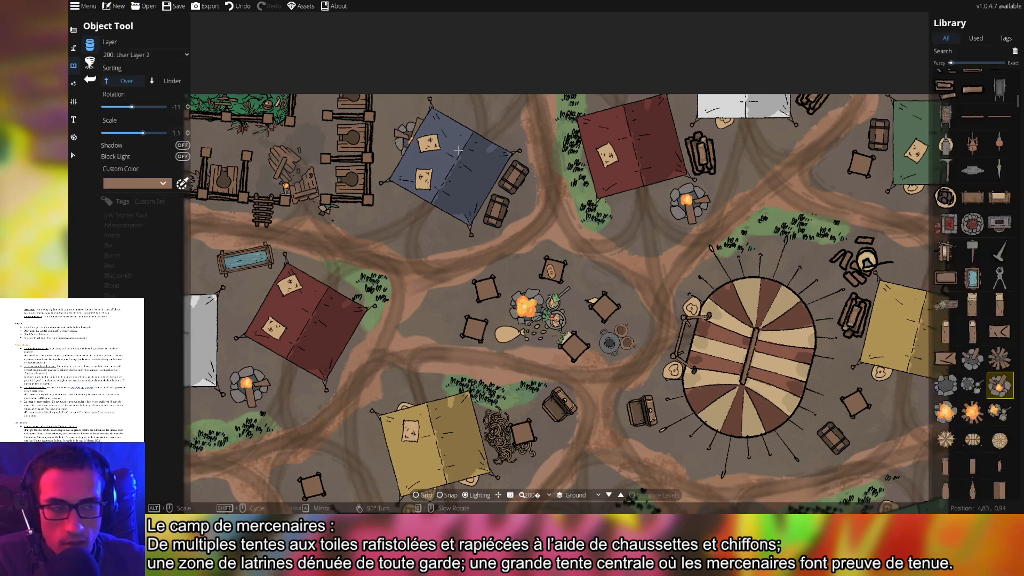
scroll(1005, 312, "down", 5)
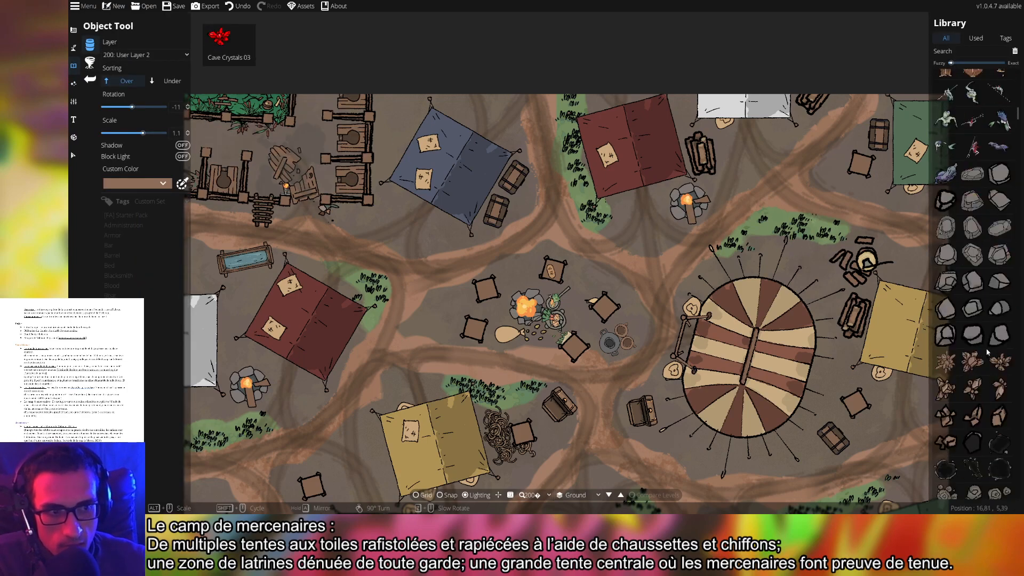
left_click(970, 313)
left_click(974, 336)
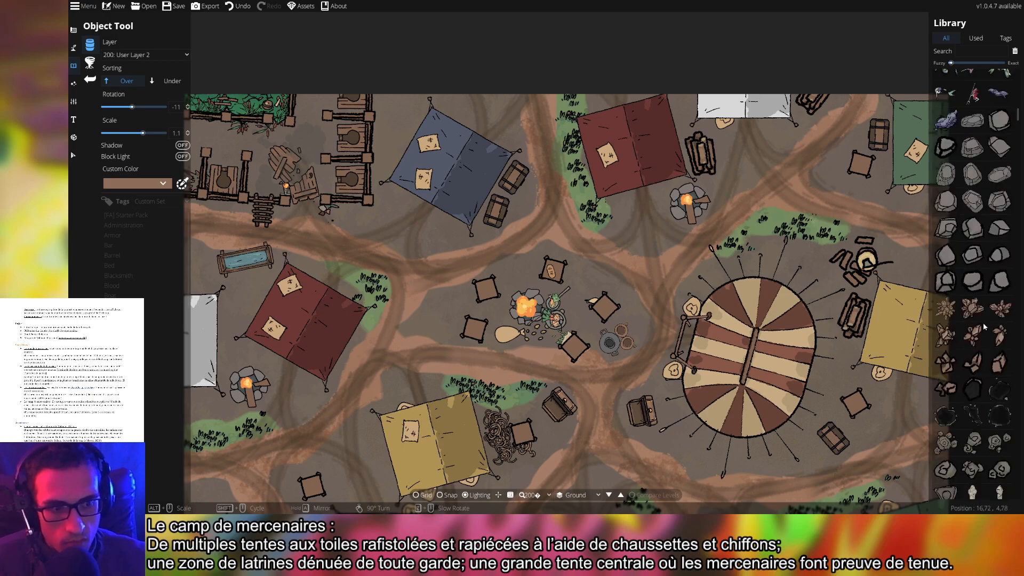
scroll(976, 337, "down", 1)
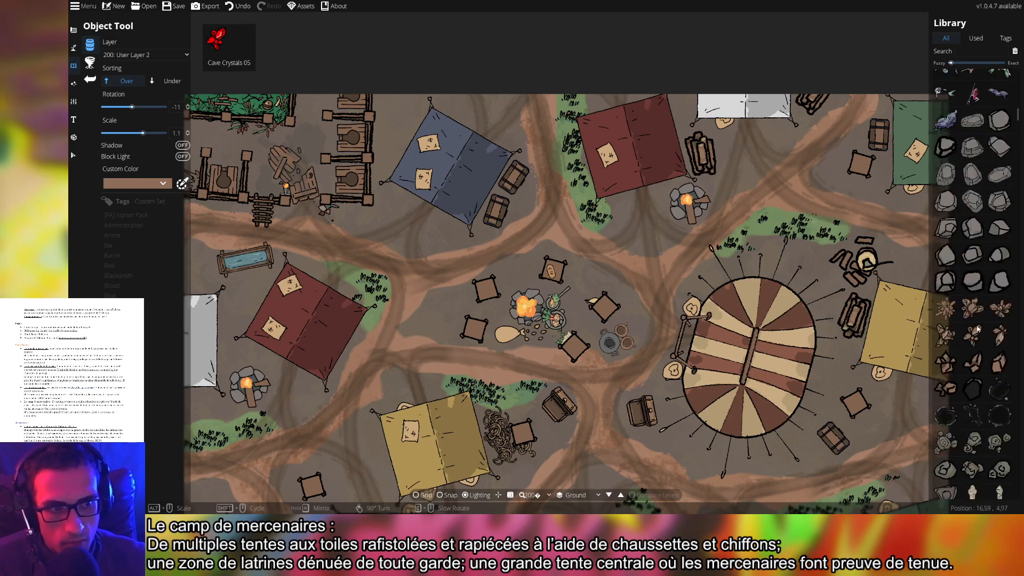
left_click(973, 282)
Place a boulder beside the stool near the lower tents
left_click_drag(468, 308, 687, 307)
scroll(587, 283, "up", 4)
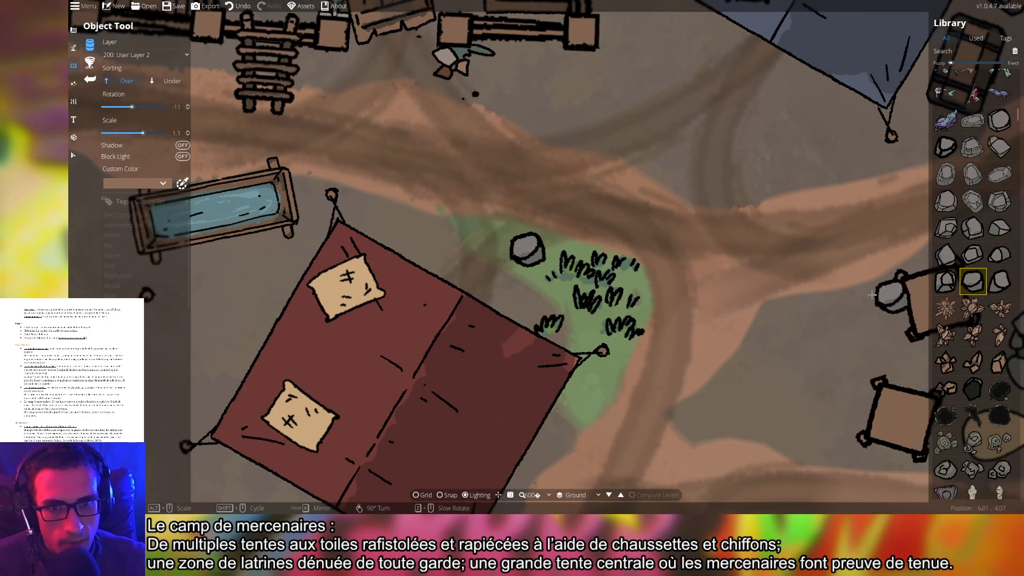
scroll(527, 249, "down", 4)
scroll(575, 243, "up", 2)
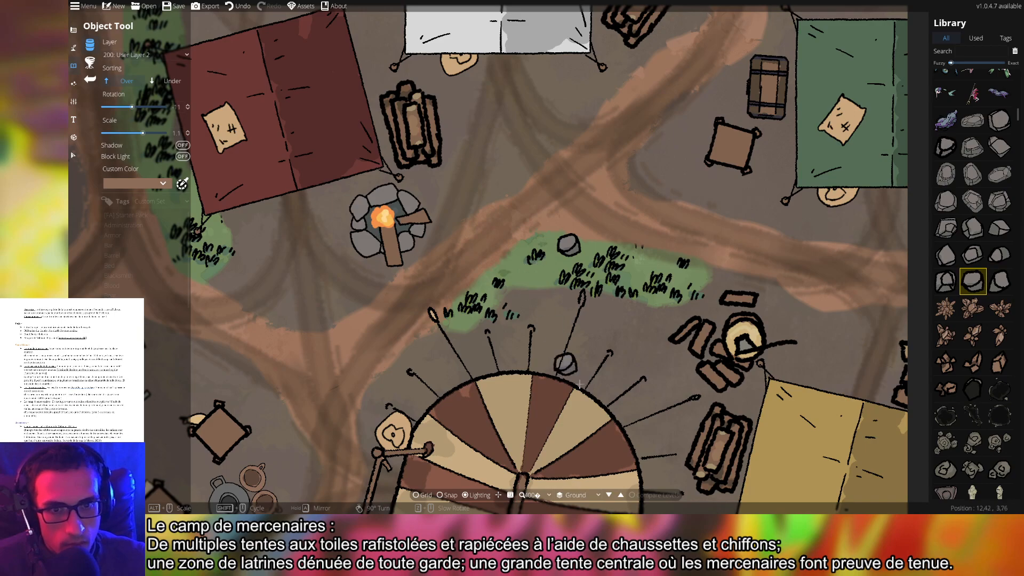
left_click_drag(616, 397, 594, 7)
left_click_drag(654, 331, 632, 234)
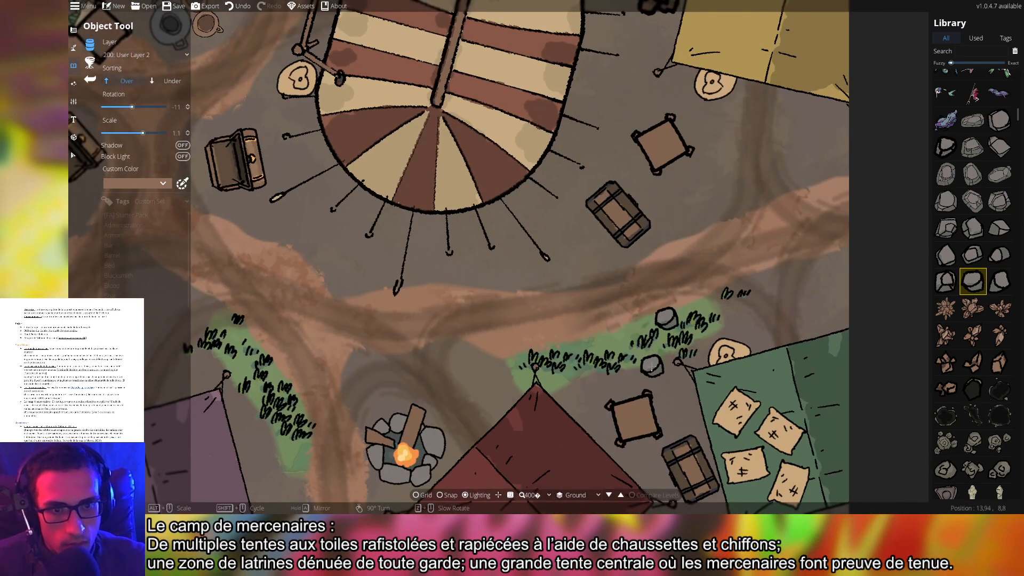
left_click_drag(358, 317, 721, 308)
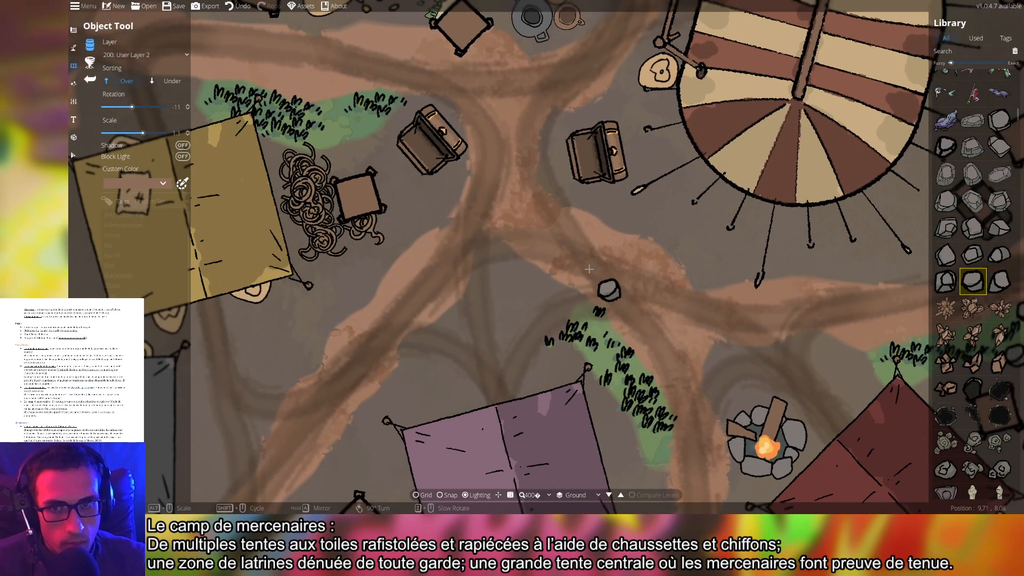
left_click_drag(609, 291, 735, 397)
left_click(478, 237)
Place a boulder on the grass between the top tents, then pick another boulder variant
left_click_drag(743, 195, 710, 410)
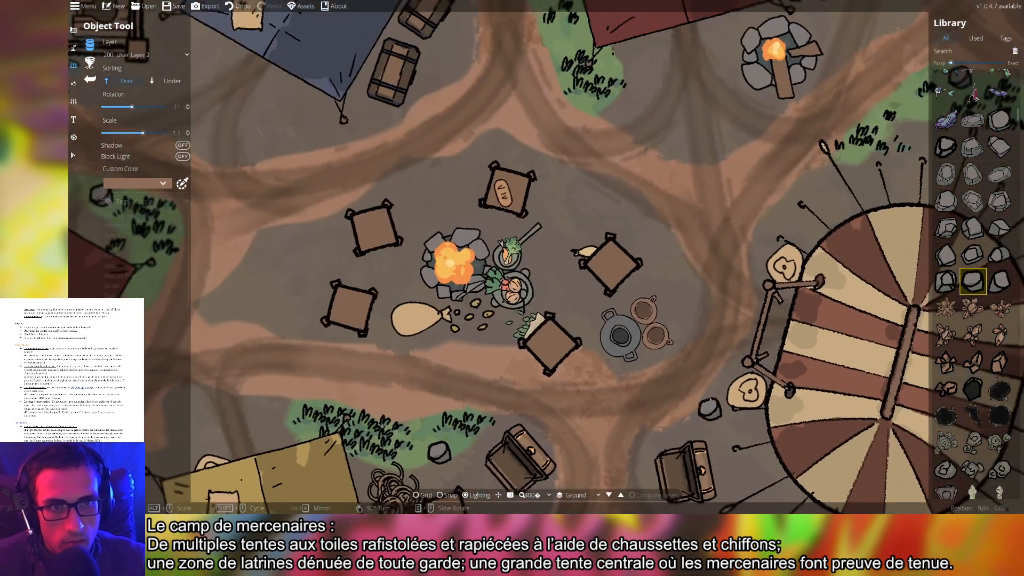
left_click_drag(727, 283, 699, 438)
left_click_drag(588, 283, 614, 403)
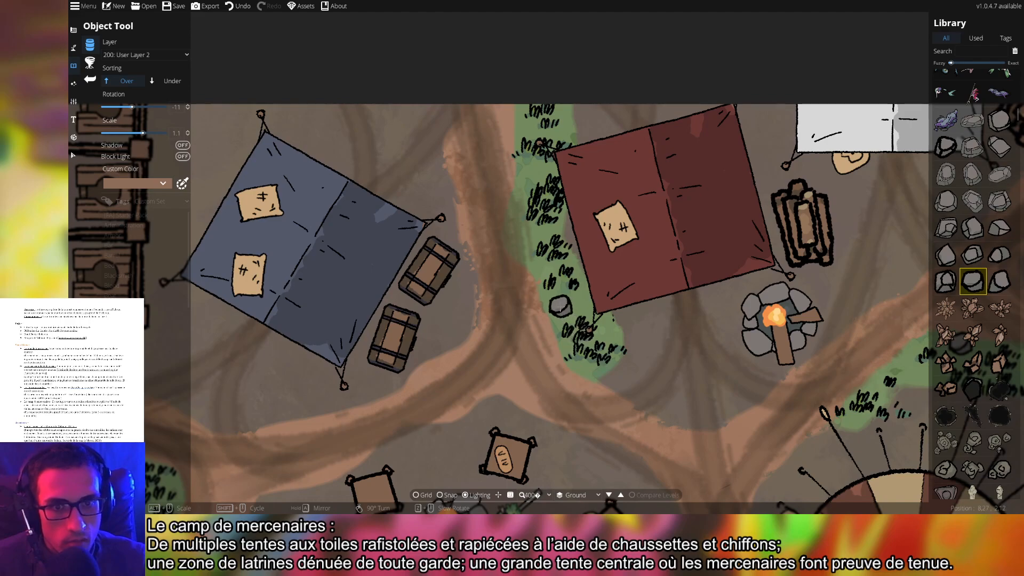
left_click(560, 306)
left_click(1000, 281)
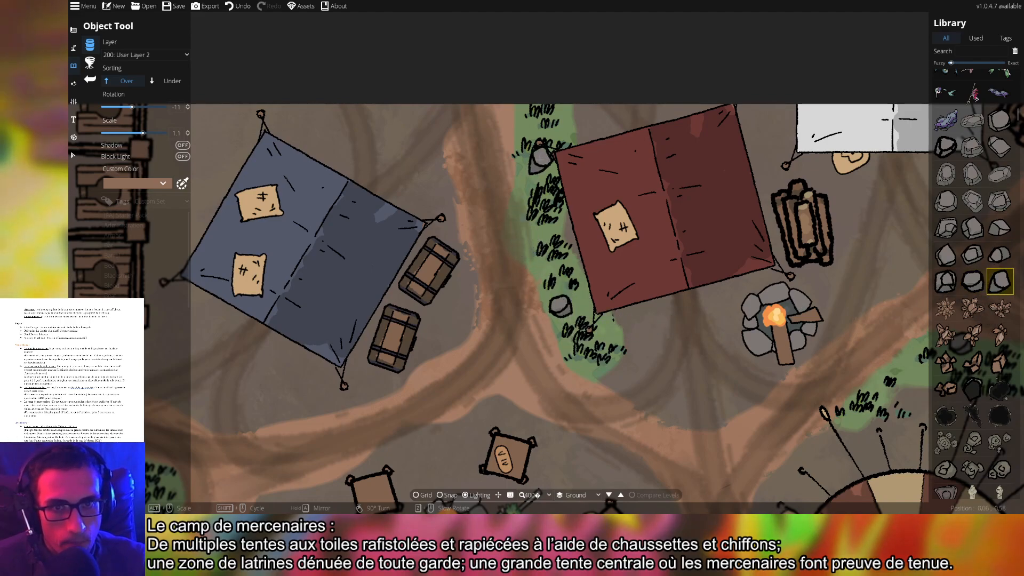
left_click_drag(826, 308, 487, 232)
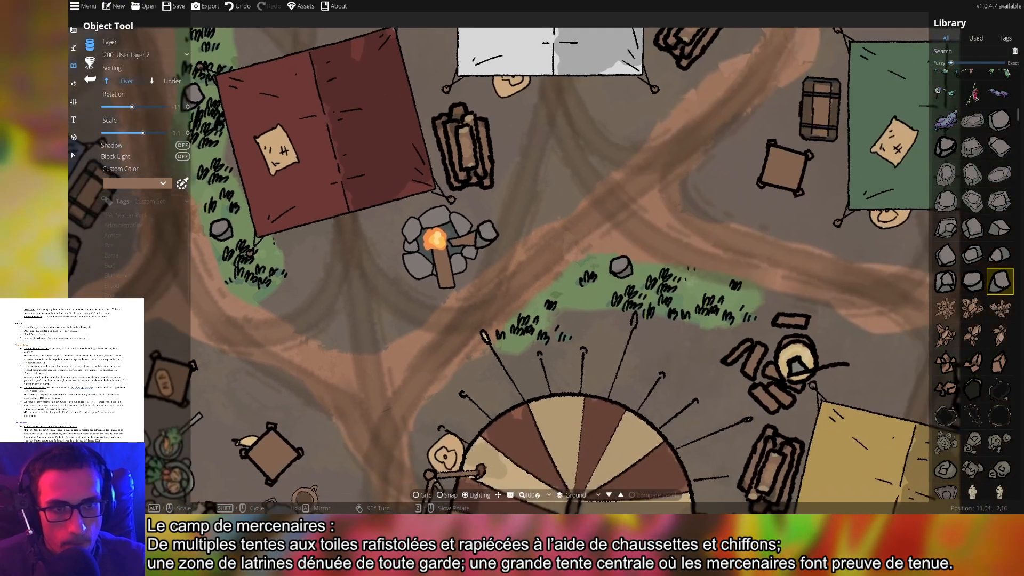
Set new objects to User Layer 1 with Sorting set to Under
left_click(145, 55)
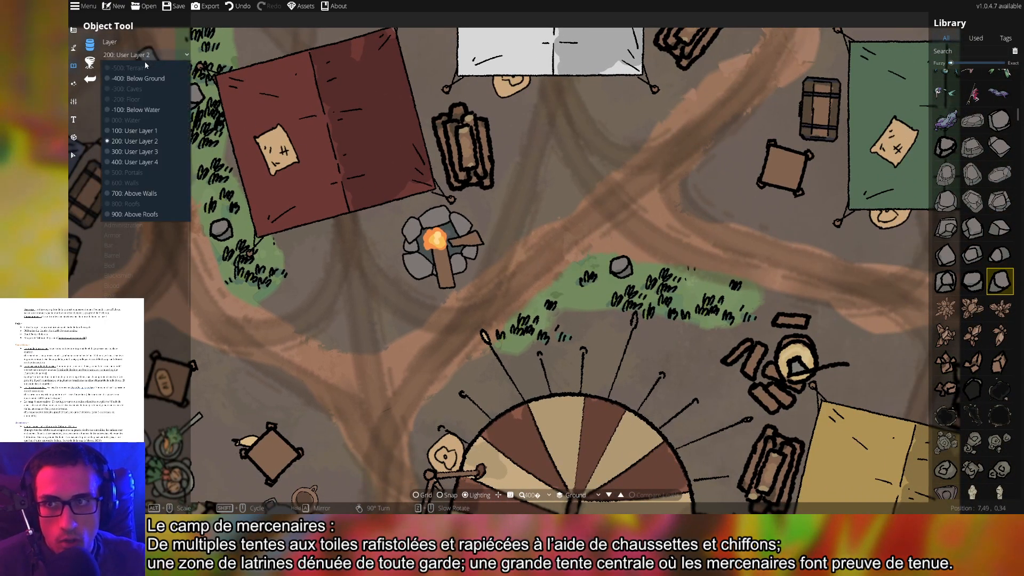
left_click(141, 134)
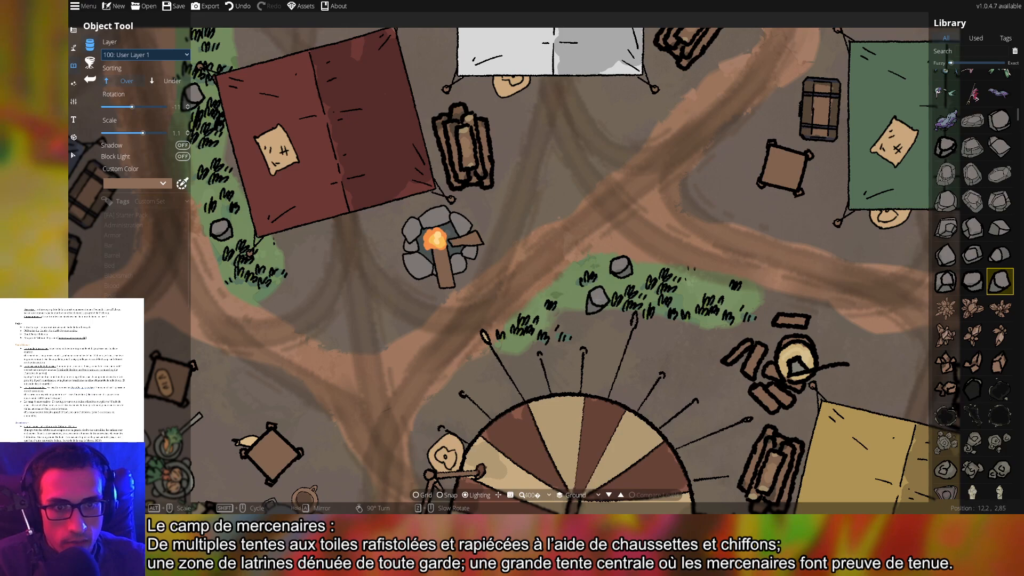
left_click(167, 80)
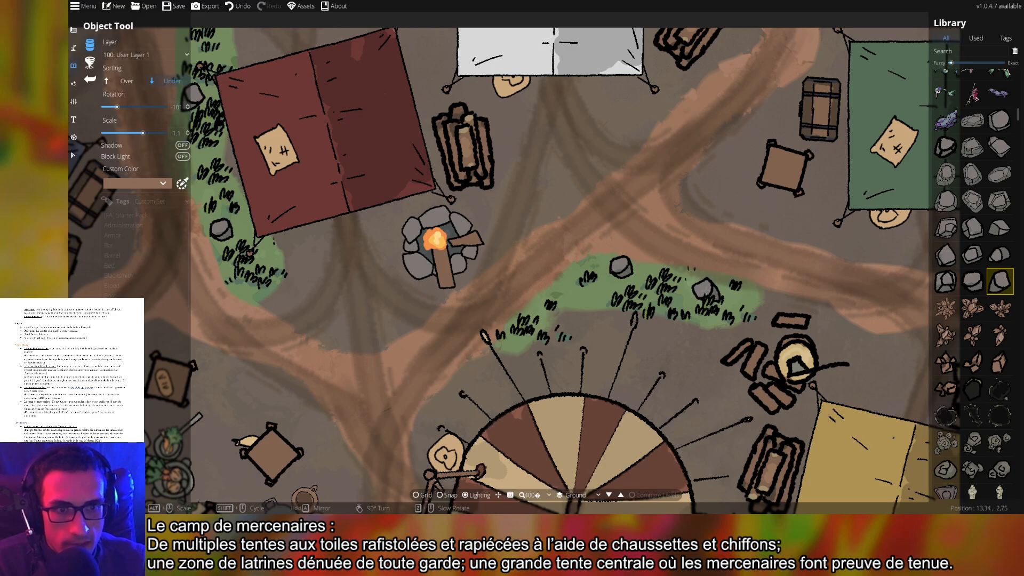
Place two rocks on the grass patches near the lower tents
left_click_drag(616, 399, 711, 248)
left_click_drag(683, 386, 627, 186)
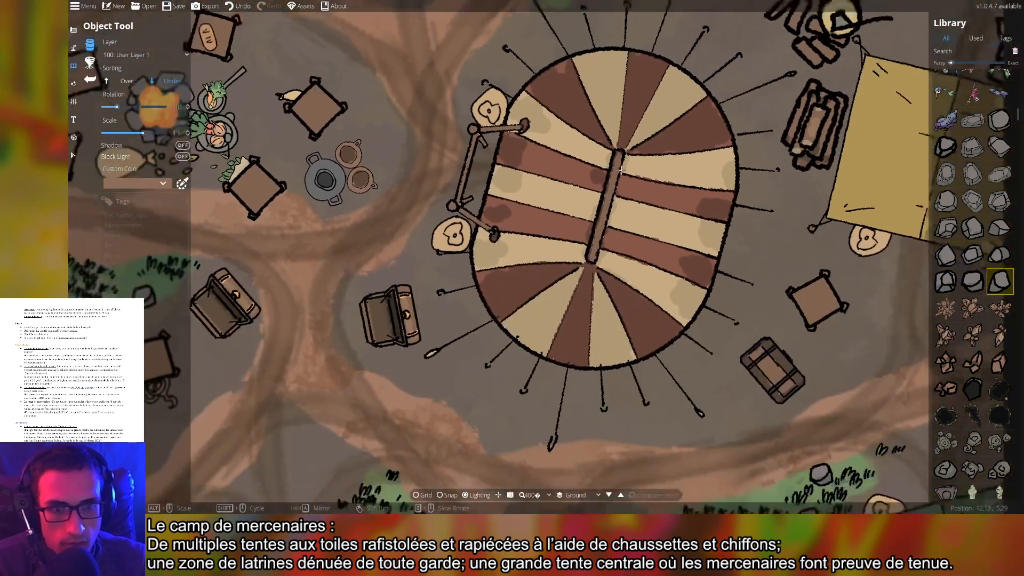
left_click_drag(706, 306, 431, 189)
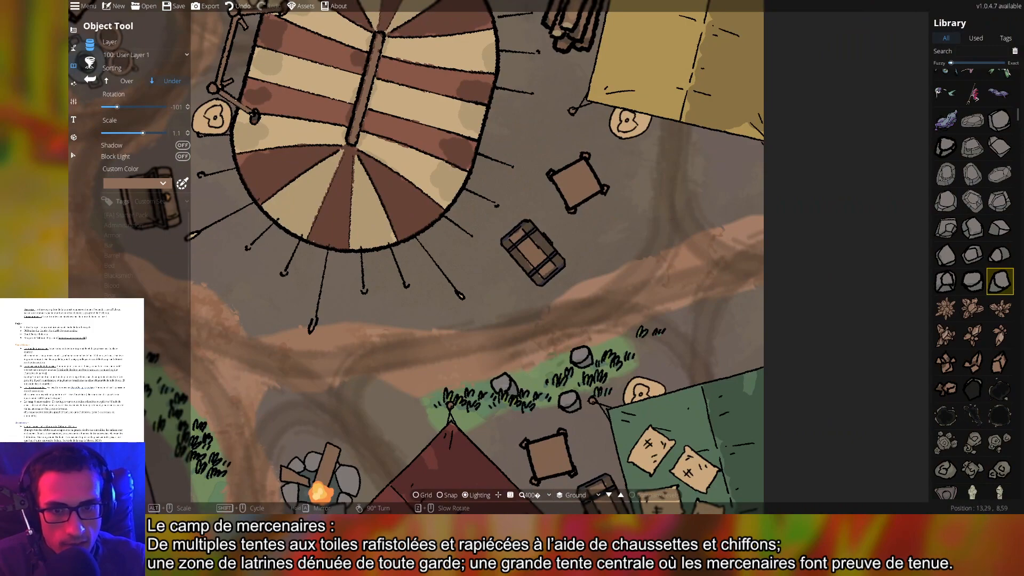
left_click(502, 389)
left_click_drag(349, 378, 725, 334)
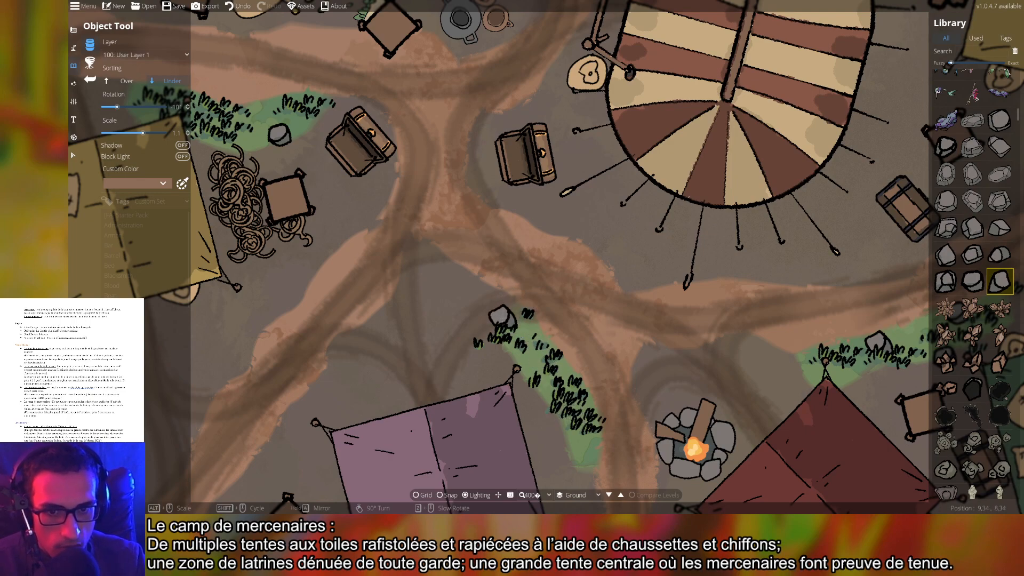
left_click(503, 315)
Pan across the camp to the blue tent and latrines by the stables
left_click_drag(358, 310, 742, 296)
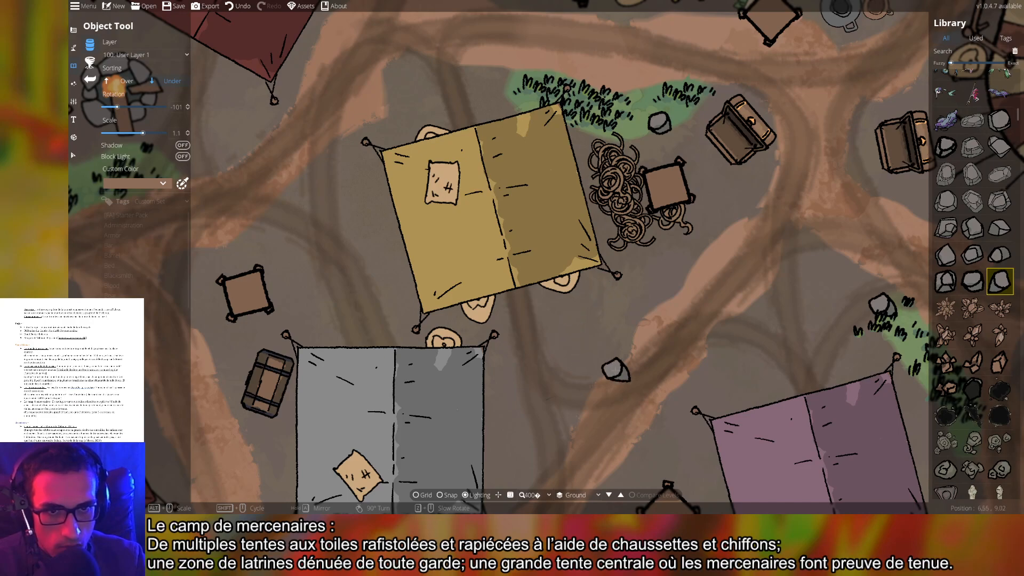
left_click_drag(639, 323, 580, 469)
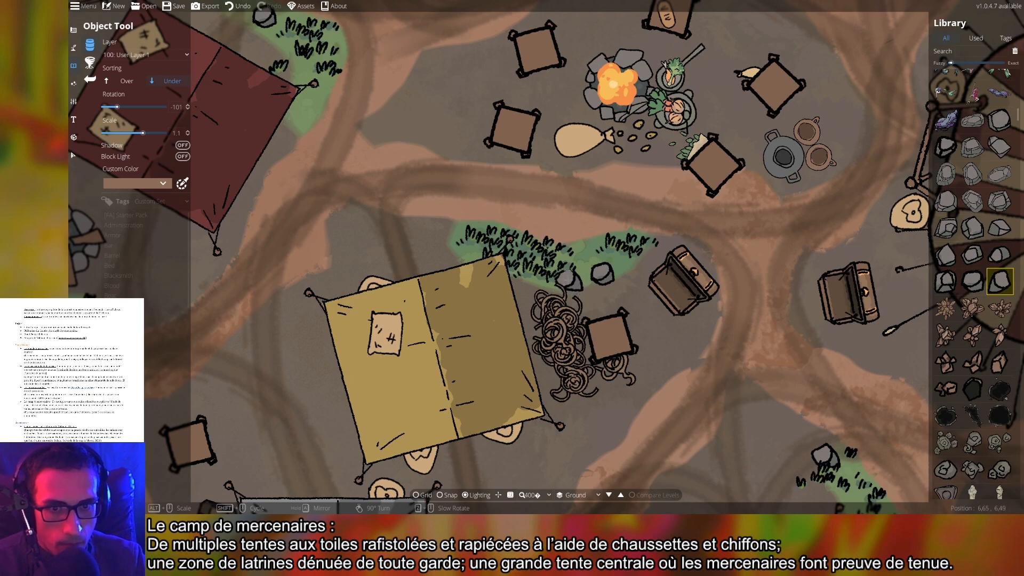
left_click_drag(521, 383, 723, 337)
left_click_drag(682, 189, 634, 268)
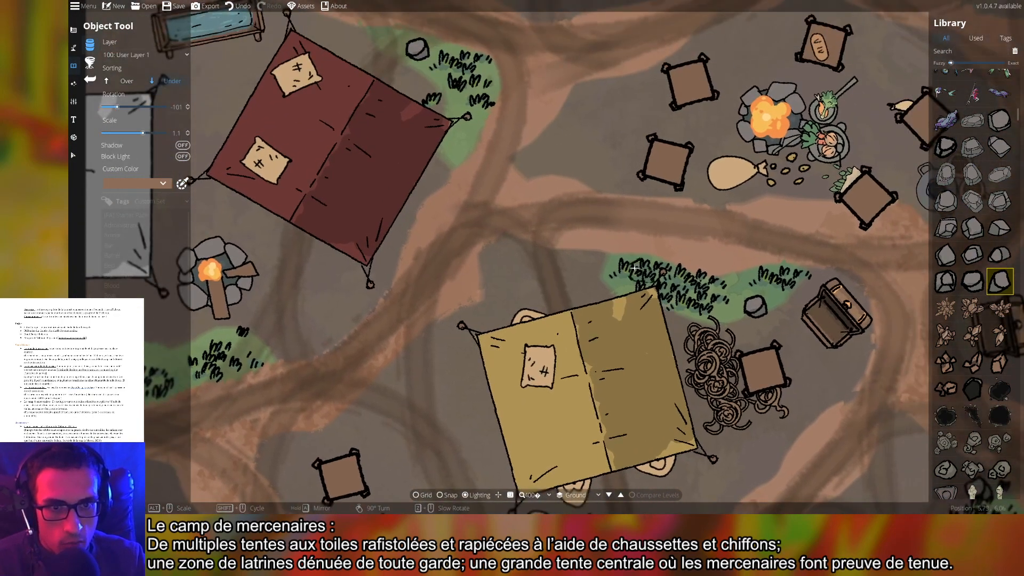
left_click_drag(463, 354, 547, 174)
left_click_drag(388, 253, 667, 300)
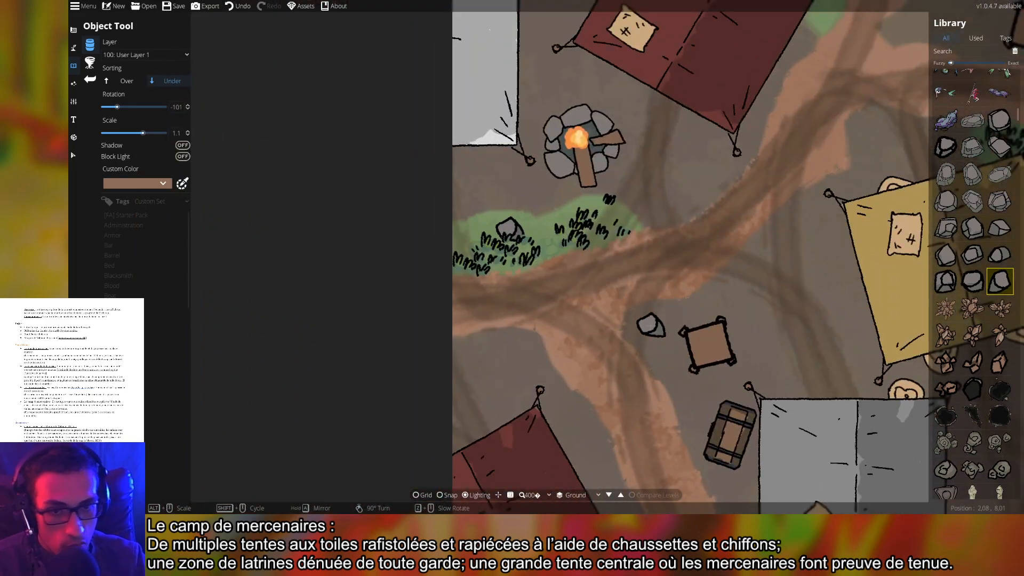
left_click_drag(643, 380, 446, 177)
left_click_drag(766, 268, 377, 340)
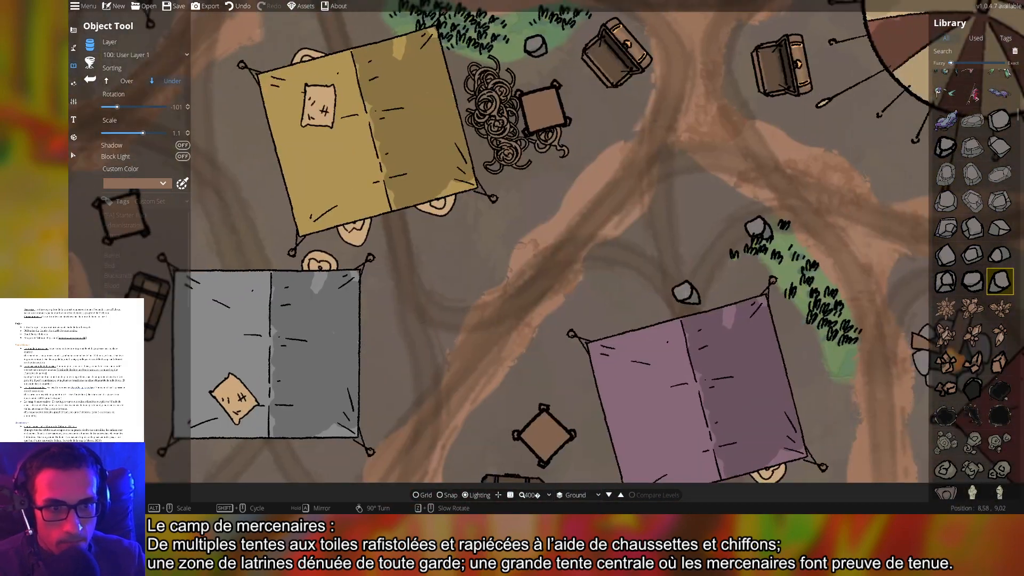
left_click_drag(824, 367, 701, 379)
left_click_drag(760, 348, 569, 392)
left_click_drag(739, 277, 494, 480)
left_click_drag(411, 146, 557, 421)
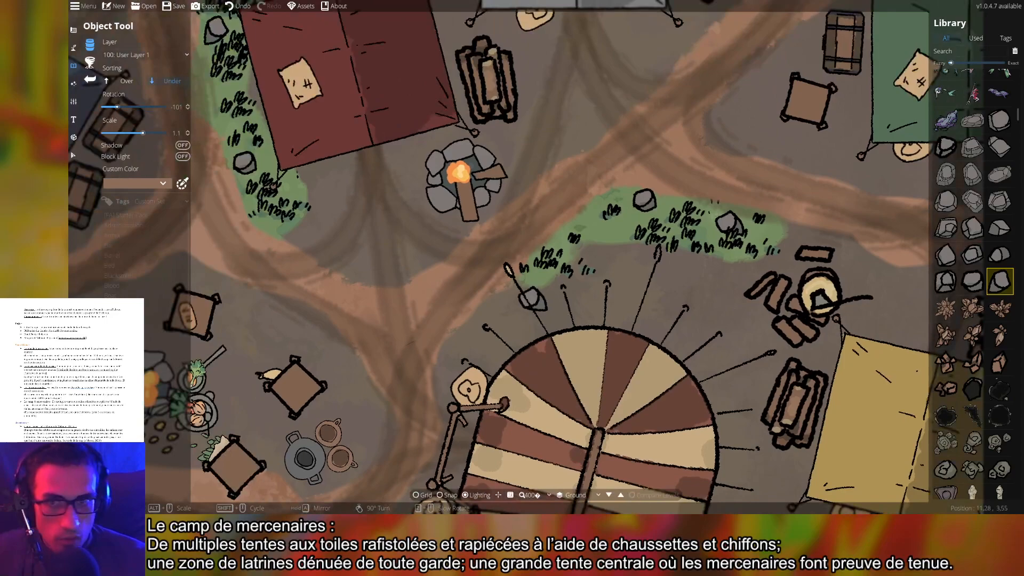
left_click_drag(499, 215, 656, 401)
left_click_drag(384, 341, 575, 326)
left_click_drag(274, 344, 581, 208)
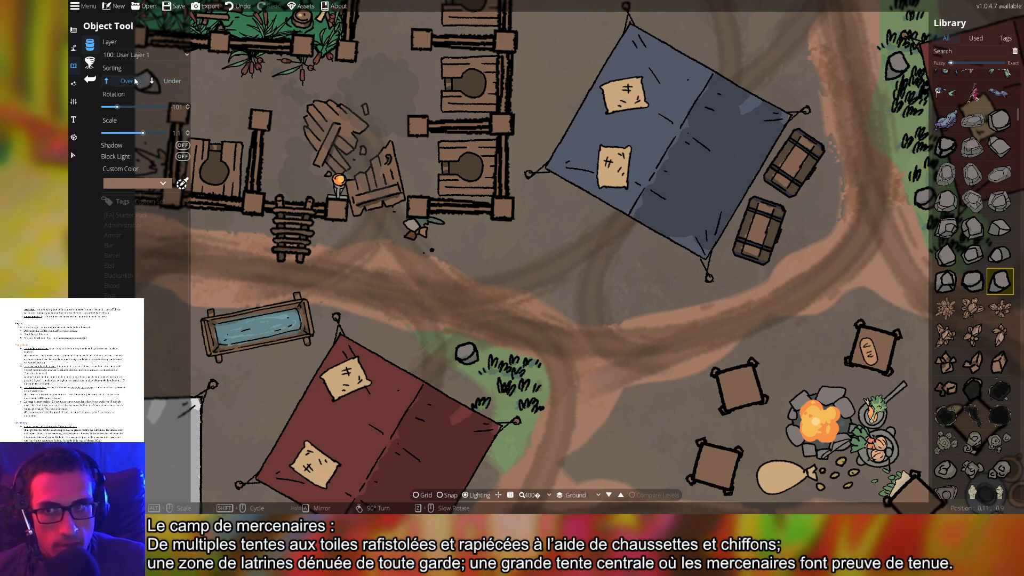
left_click(136, 55)
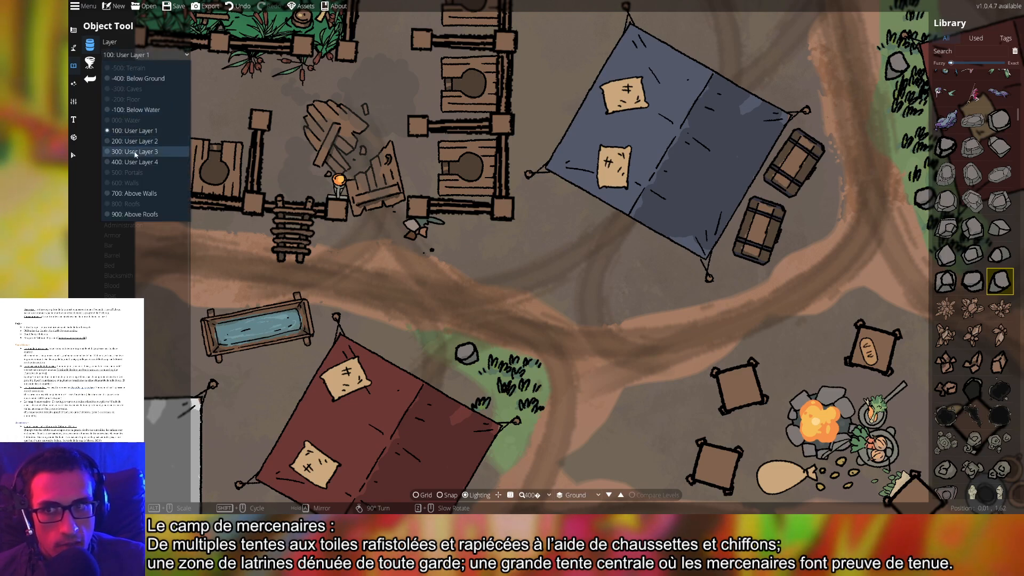
Switch new objects to User Layer 3 and pick a rock, turning it a quarter turn
left_click(136, 152)
scroll(533, 184, "down", 4)
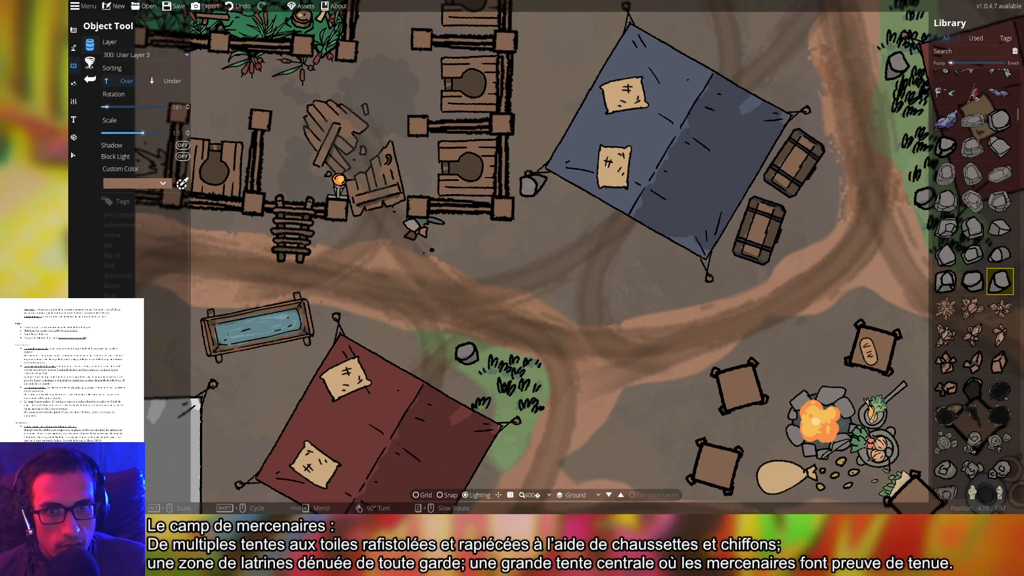
left_click(972, 227)
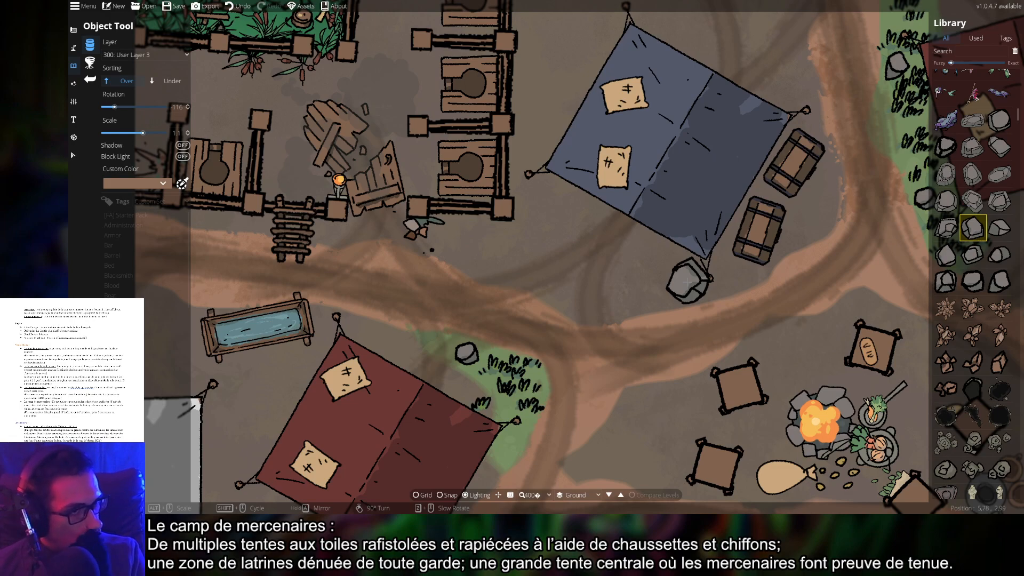
scroll(659, 374, "down", 1)
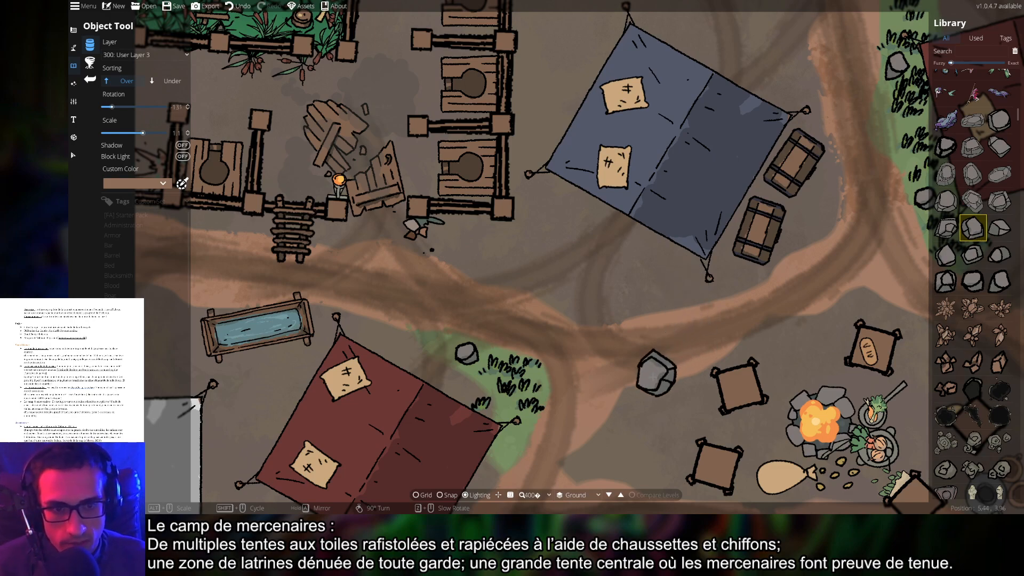
scroll(652, 377, "down", 2)
scroll(760, 371, "down", 2)
left_click_drag(761, 372, 626, 265)
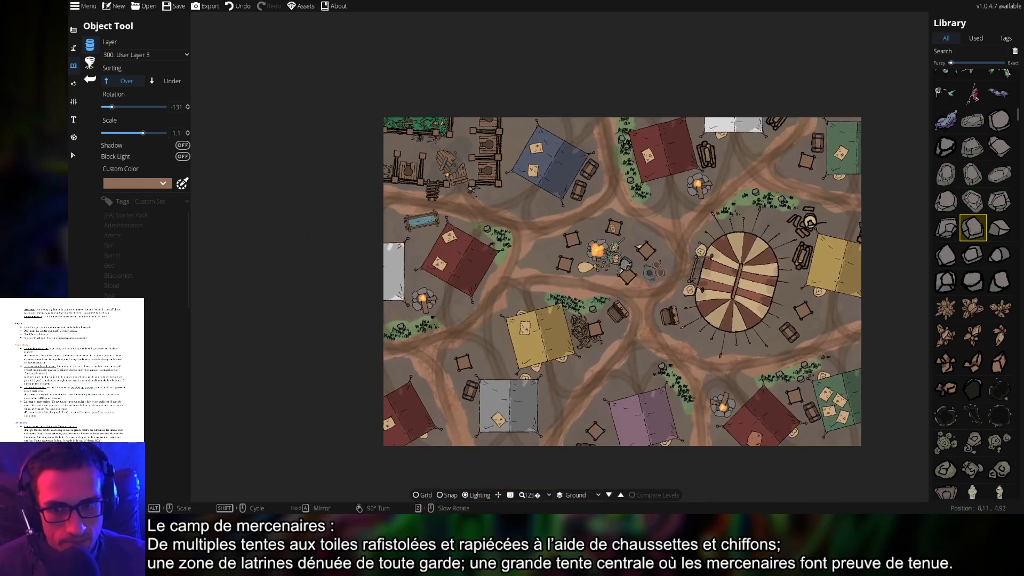
left_click_drag(757, 340, 724, 321)
scroll(447, 326, "up", 4)
left_click_drag(756, 351, 361, 302)
right_click(757, 339)
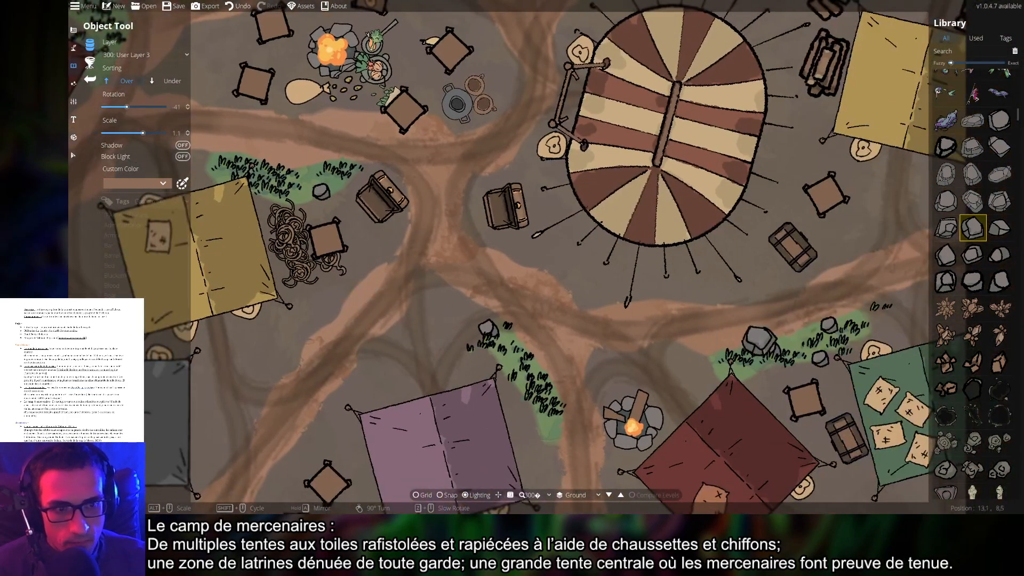
left_click_drag(821, 341, 531, 345)
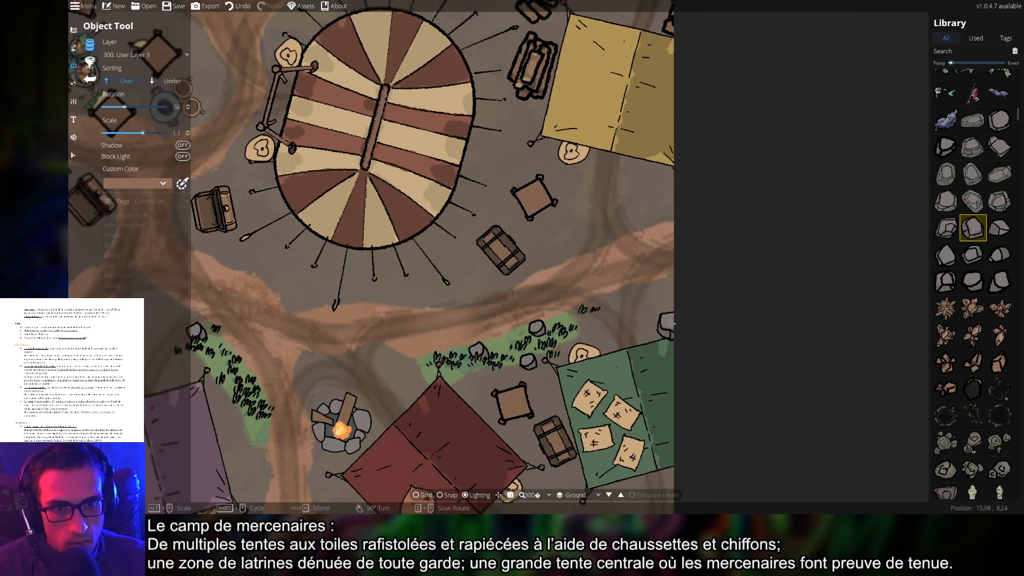
left_click_drag(773, 353, 884, 233)
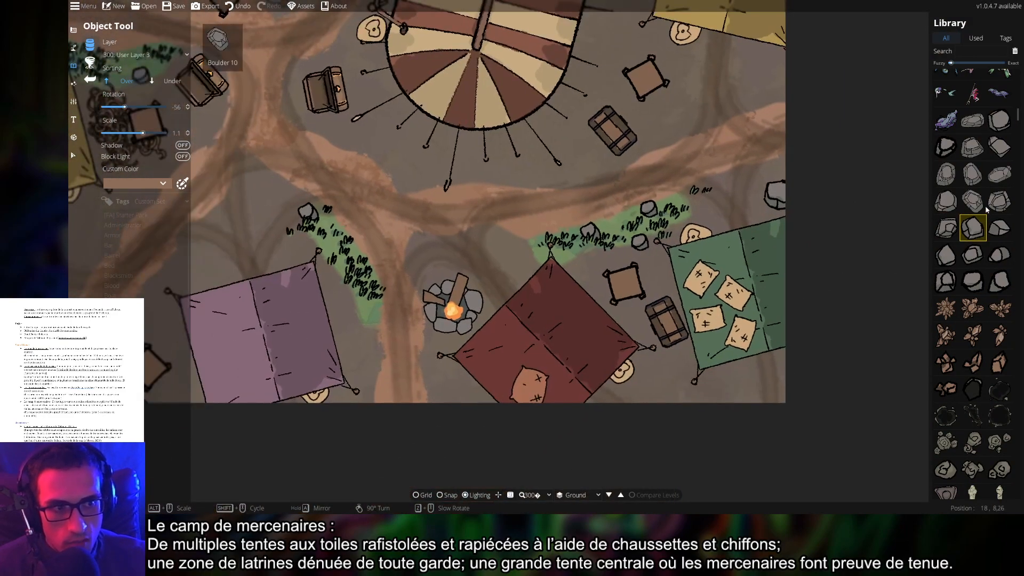
Choose a smaller rounded boulder and place it beside the dark red tent
left_click(1000, 202)
left_click_drag(220, 334, 566, 322)
left_click_drag(300, 322, 706, 333)
scroll(435, 214, "down", 3)
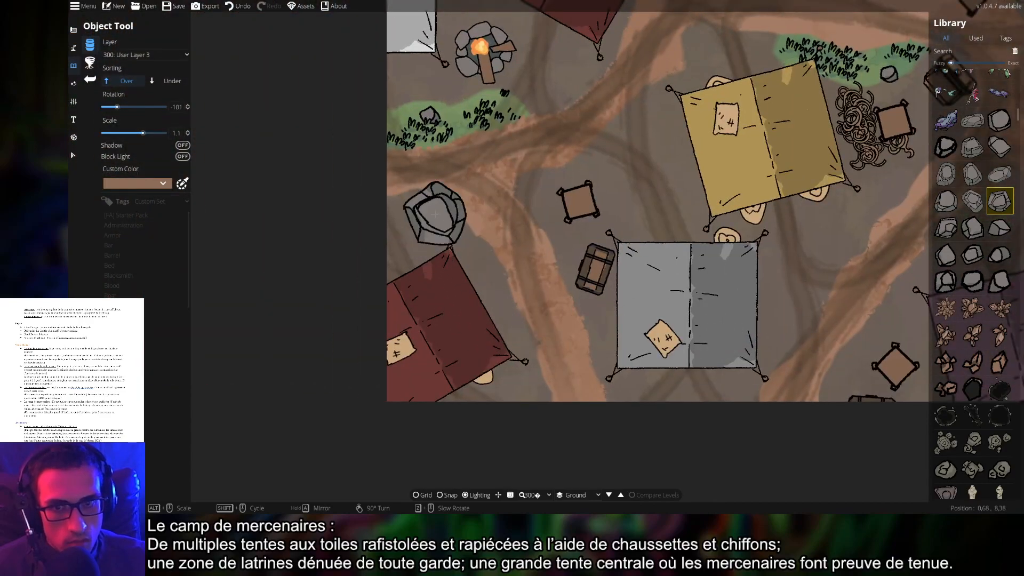
left_click(950, 202)
scroll(432, 219, "up", 4)
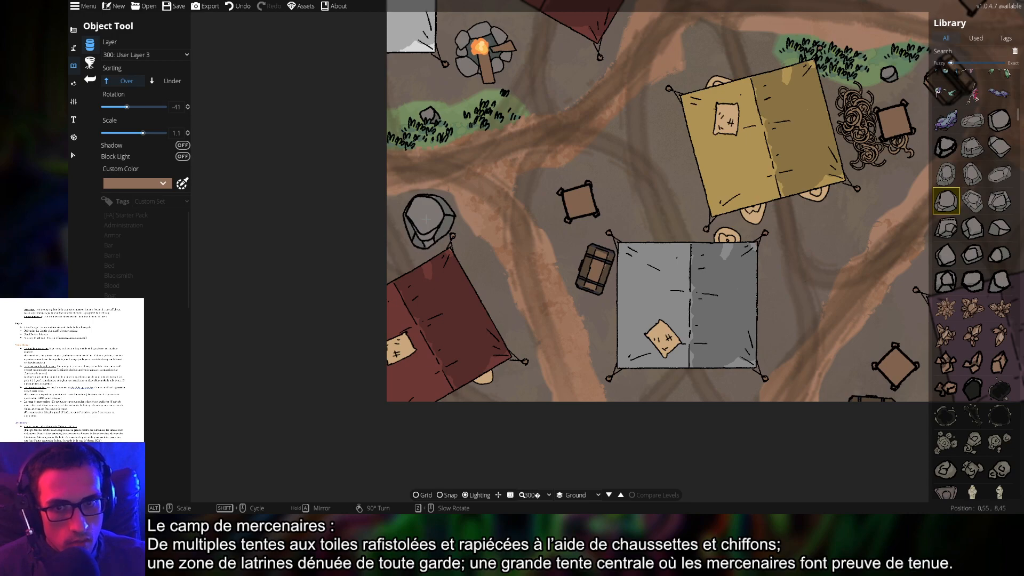
left_click(427, 219)
Browse other boulder shapes in the Library, settling on a small dark rock
scroll(679, 235, "down", 4)
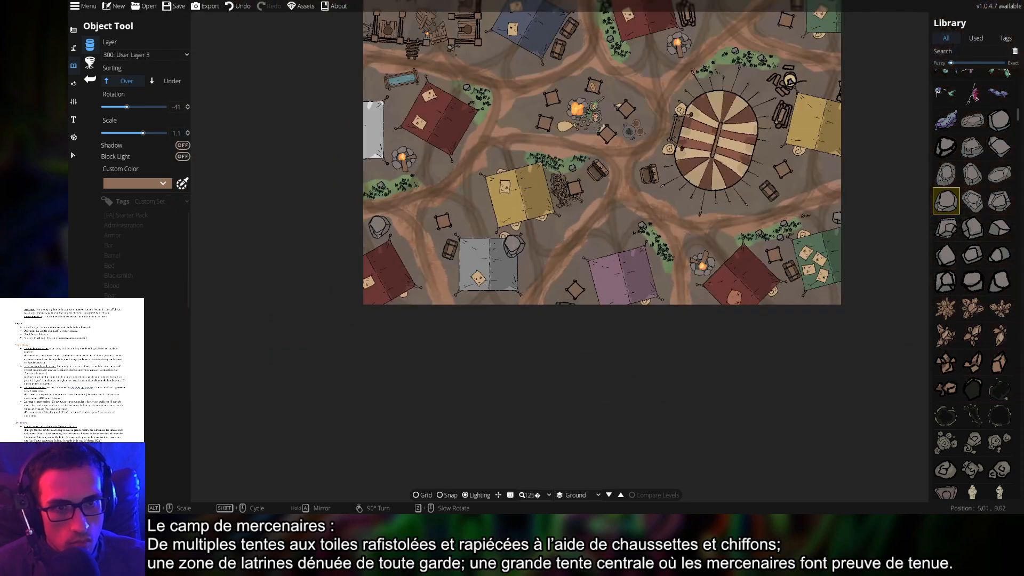
left_click_drag(619, 257, 643, 277)
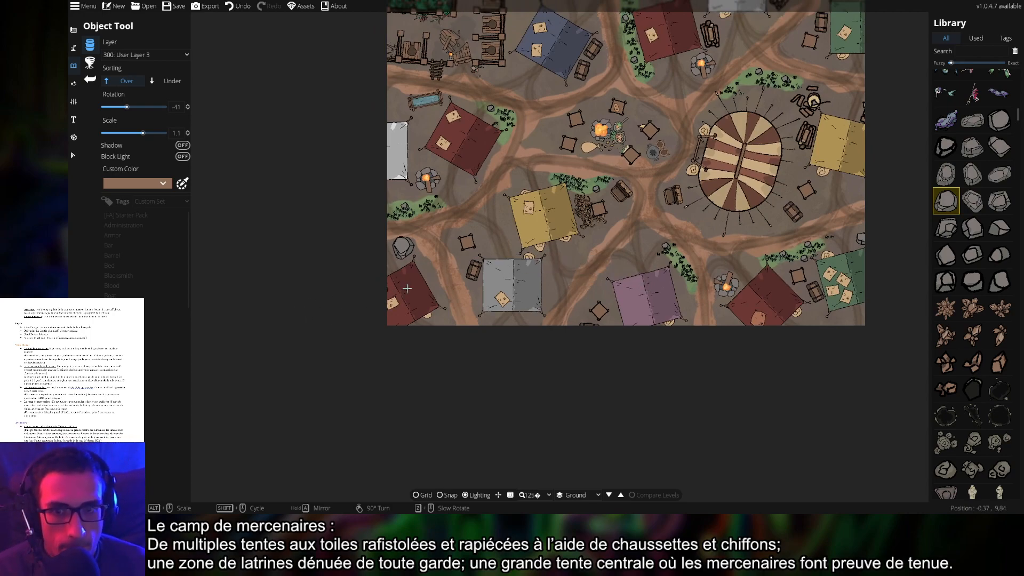
left_click_drag(621, 260, 530, 346)
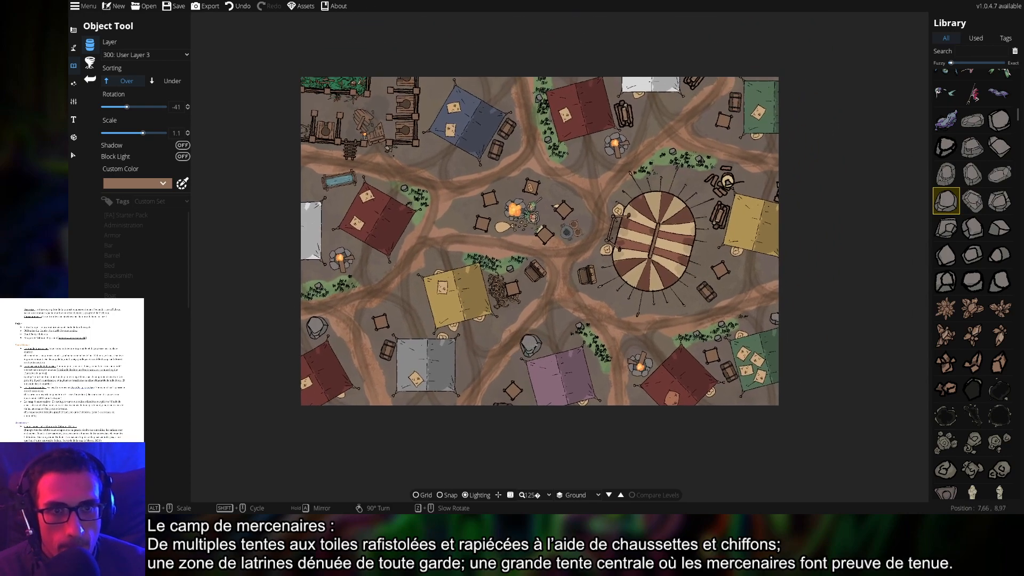
left_click(947, 228)
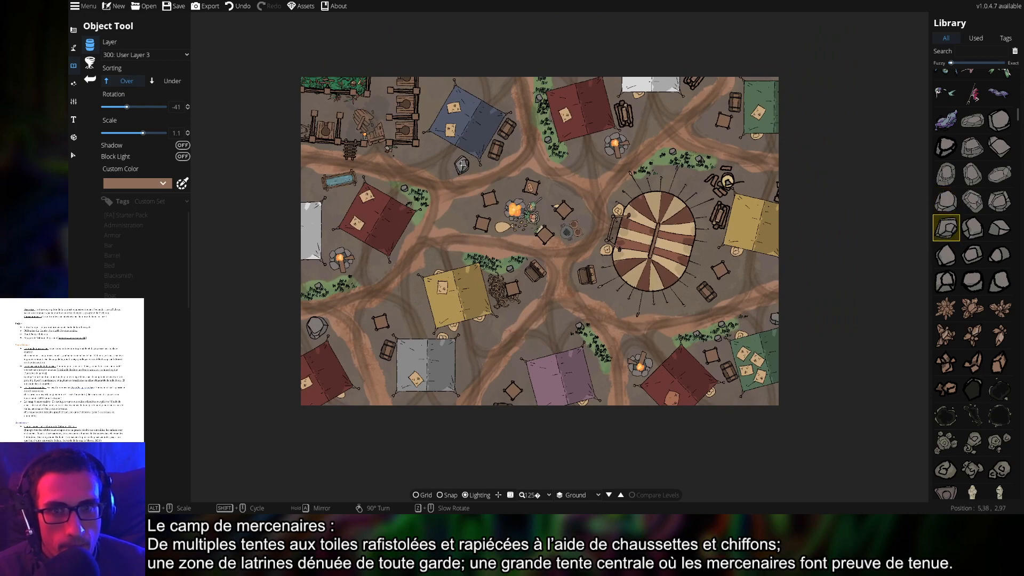
left_click_drag(614, 198, 671, 284)
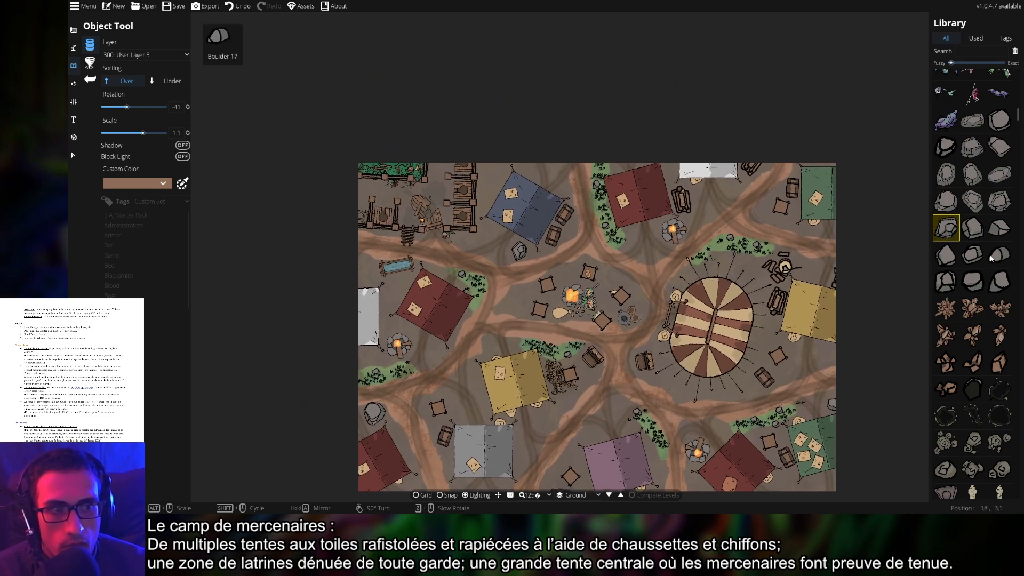
left_click(999, 147)
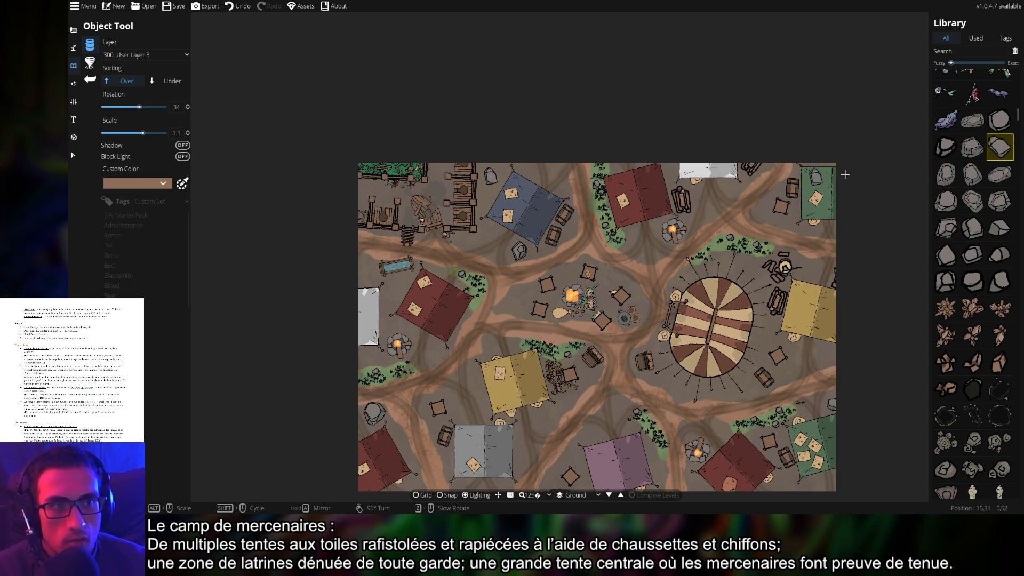
left_click(947, 147)
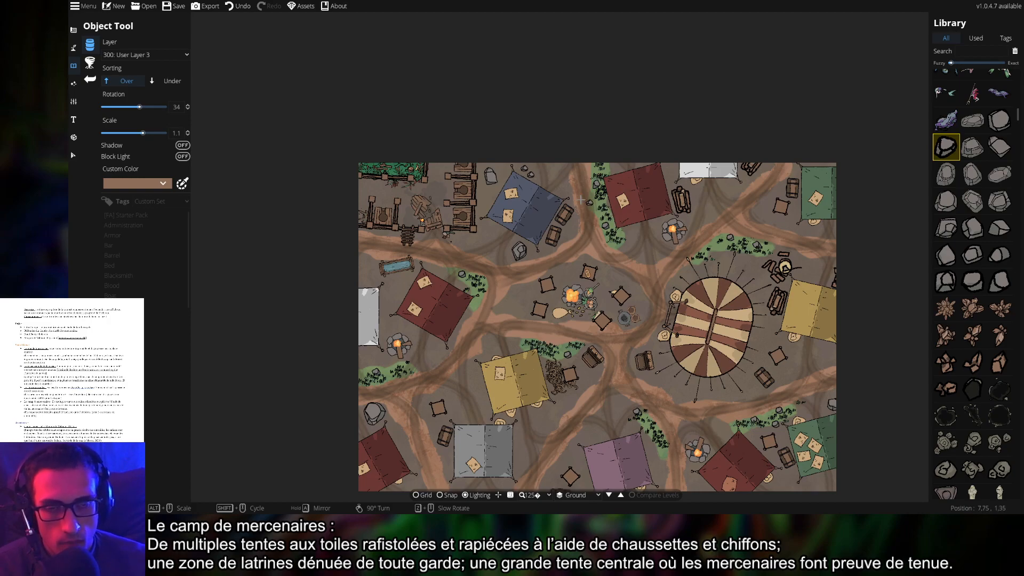
scroll(526, 176, "up", 6)
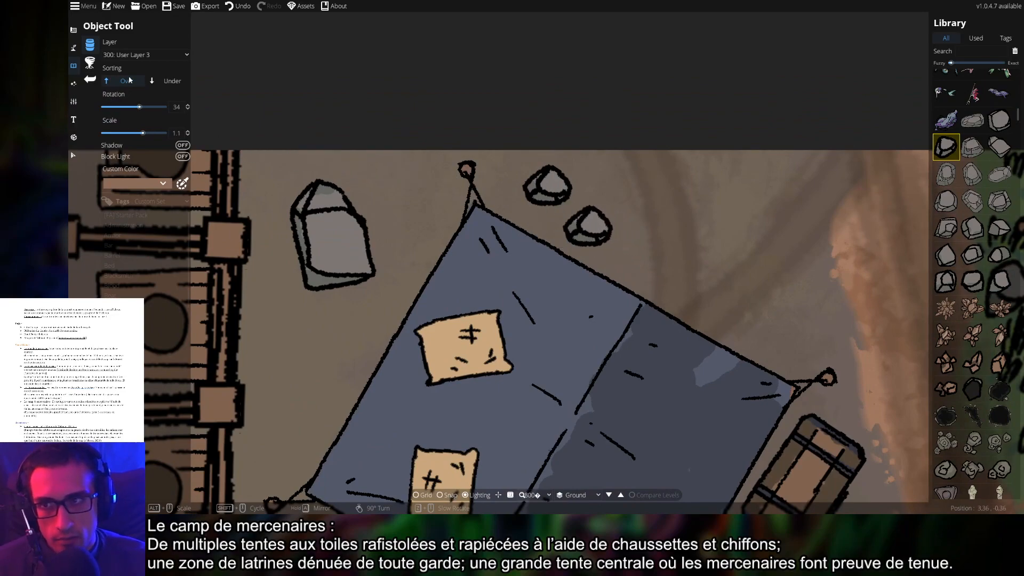
left_click(143, 55)
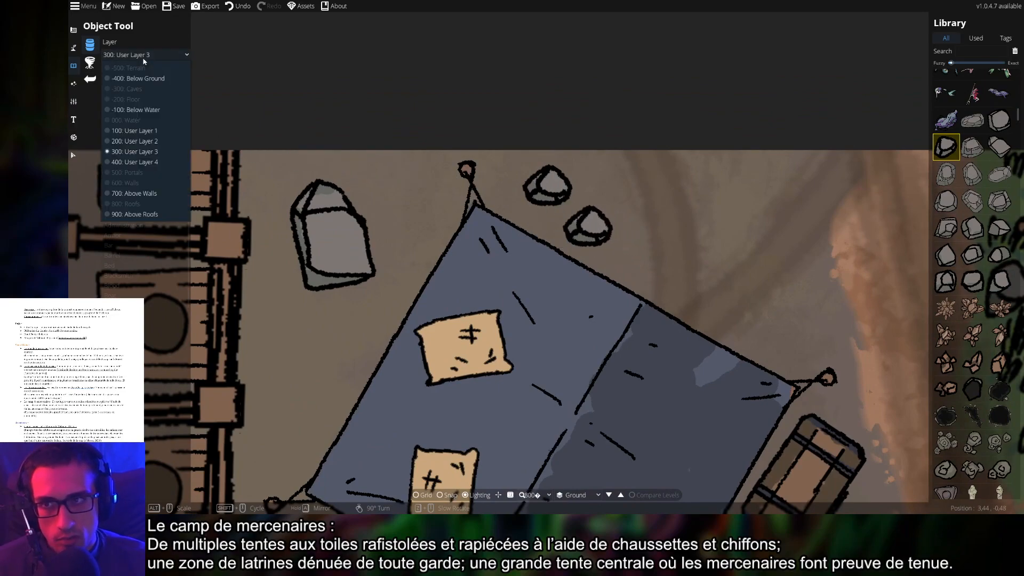
Put objects on User Layer 1 and place rotated rocks under the blue tent's top edge
left_click(135, 131)
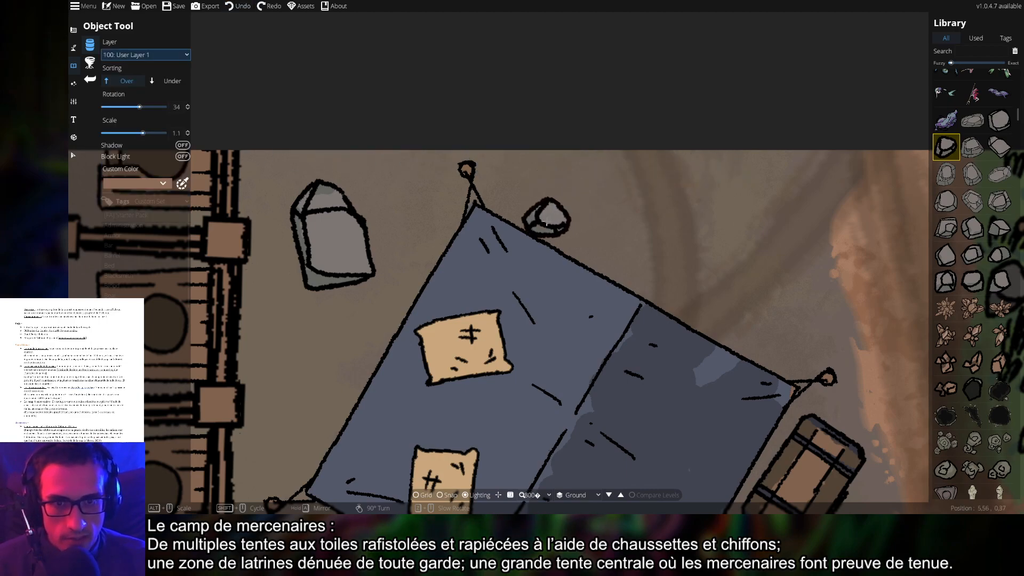
left_click(559, 258)
right_click(600, 215)
right_click(578, 216)
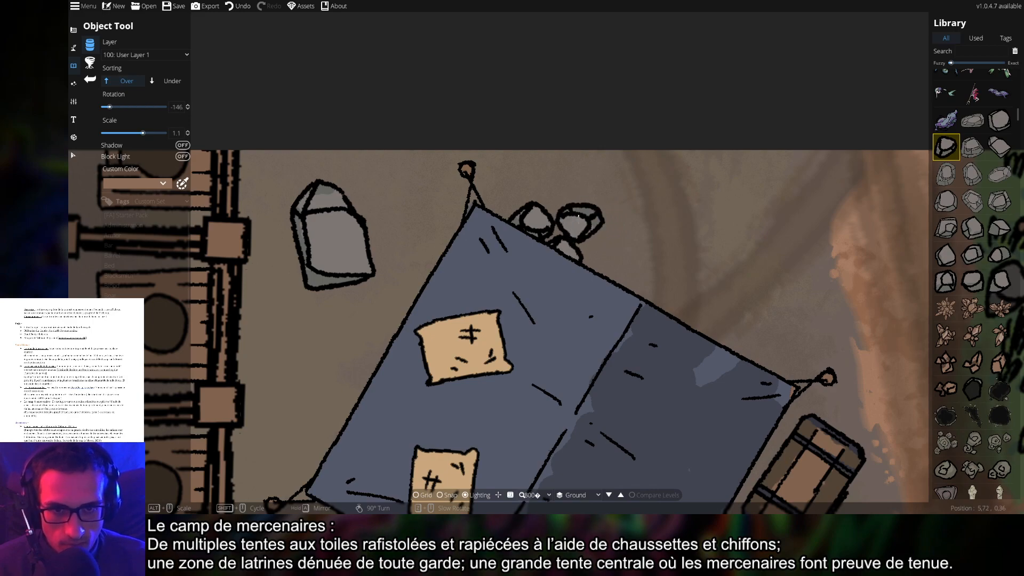
scroll(585, 221, "up", 4)
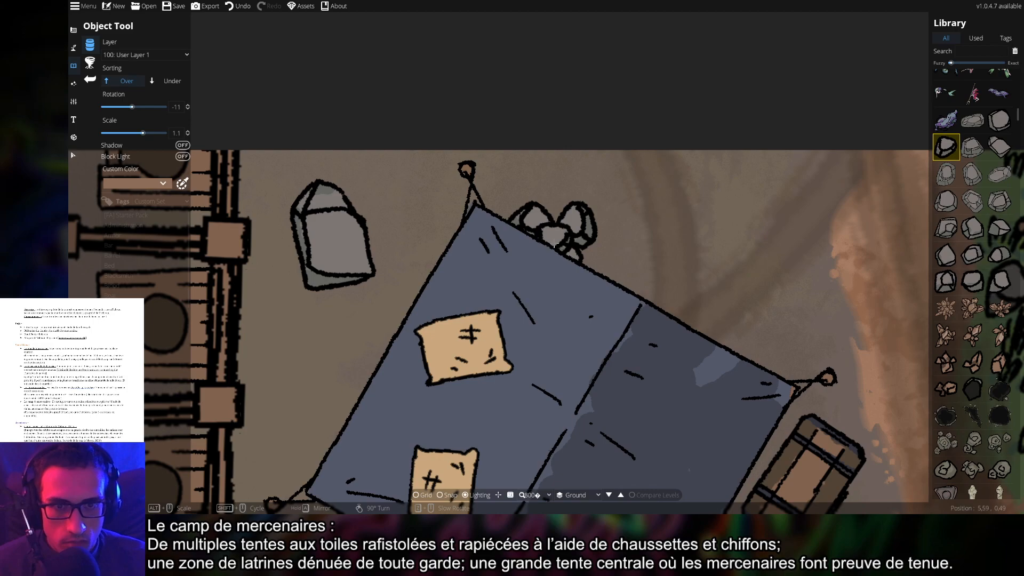
Pick a flatter rock and bring the striped main tent into view
left_click_drag(807, 258, 701, 220)
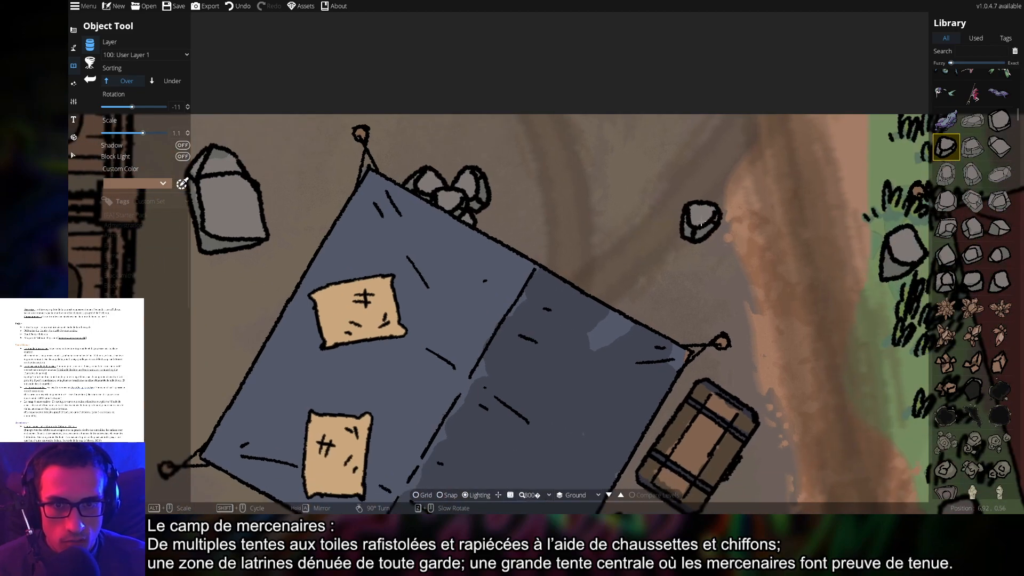
scroll(701, 223, "down", 5)
left_click_drag(814, 262, 520, 181)
left_click_drag(738, 243, 600, 226)
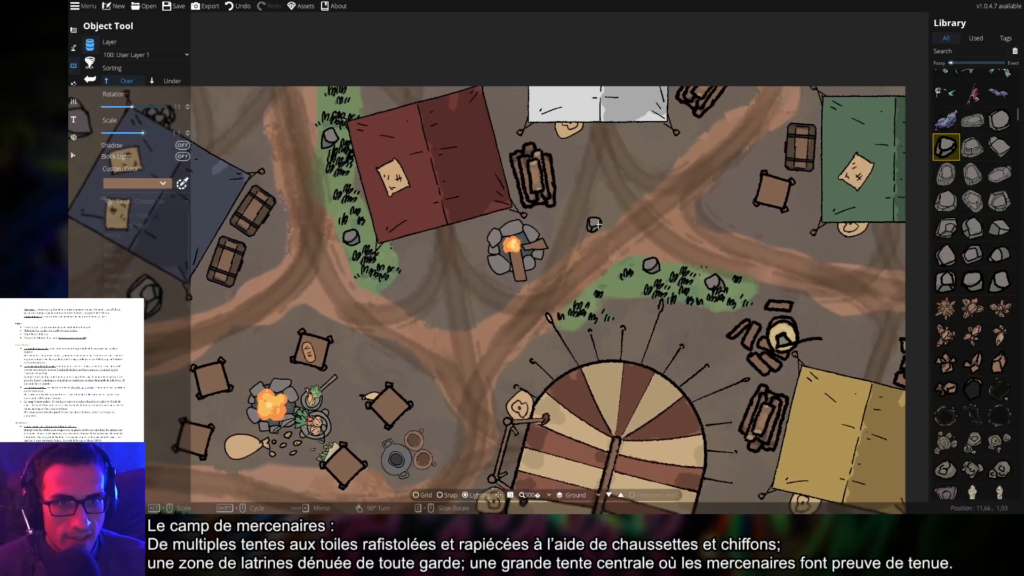
left_click_drag(686, 231, 536, 266)
left_click(998, 175)
left_click_drag(626, 188, 626, 244)
left_click_drag(688, 332, 663, 191)
left_click_drag(710, 305, 771, 113)
left_click_drag(814, 343, 787, 261)
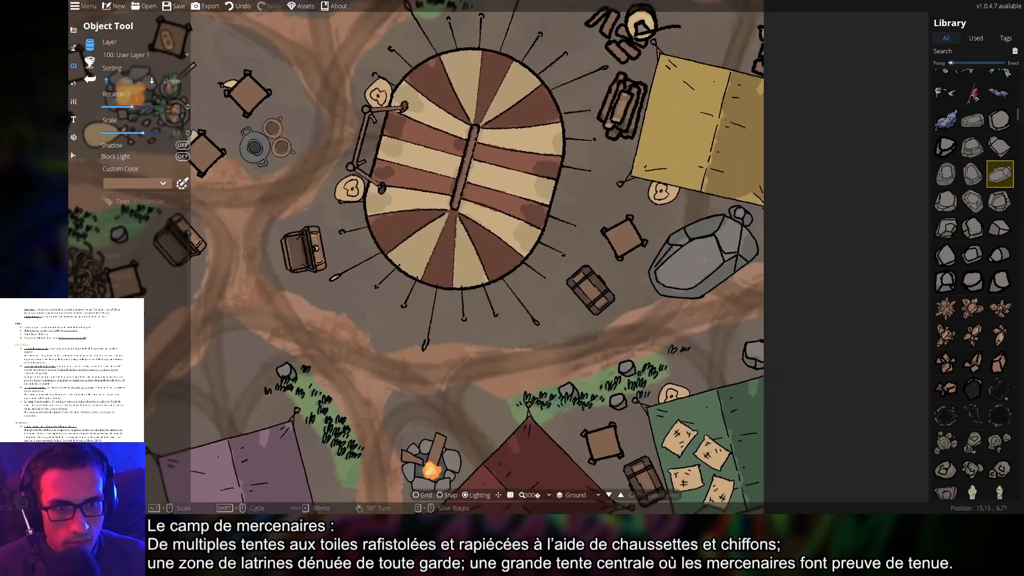
scroll(787, 261, "down", 10)
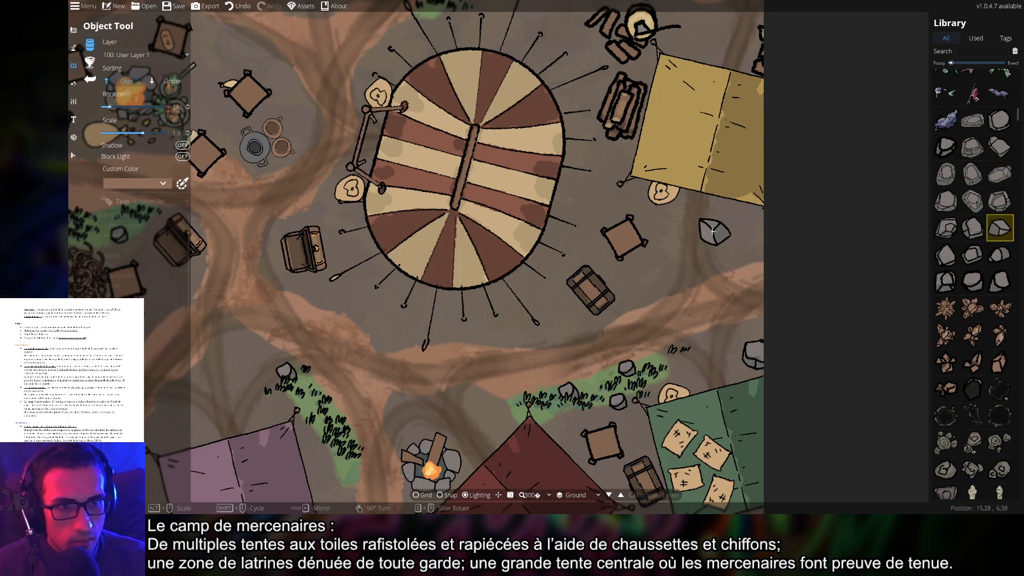
Browse boulders and rubble in the Library, choosing a larger rubble pile
left_click(1001, 228)
scroll(1015, 284, "down", 10)
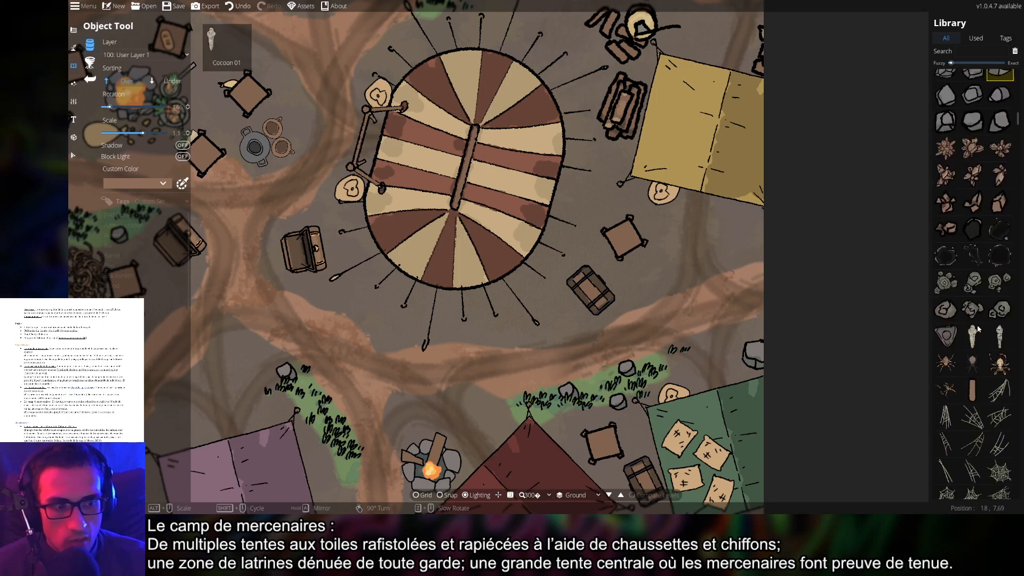
scroll(978, 354, "up", 10)
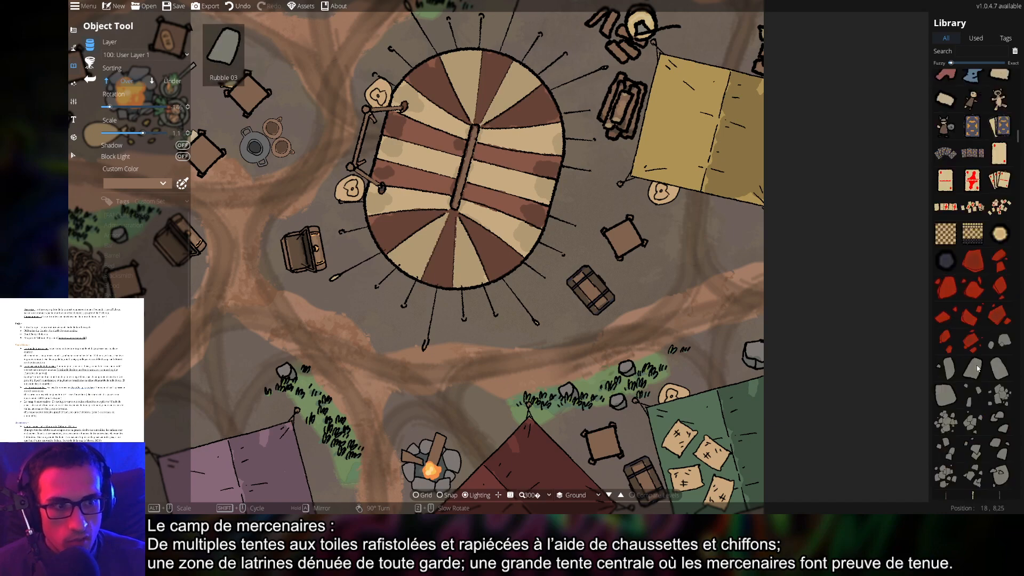
left_click(973, 182)
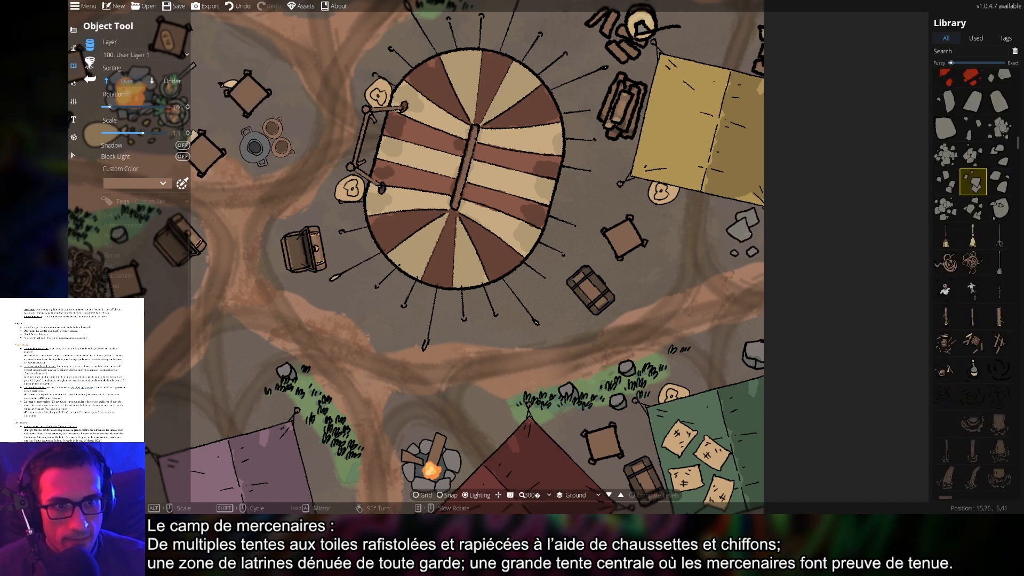
scroll(745, 235, "down", 3)
left_click(947, 208)
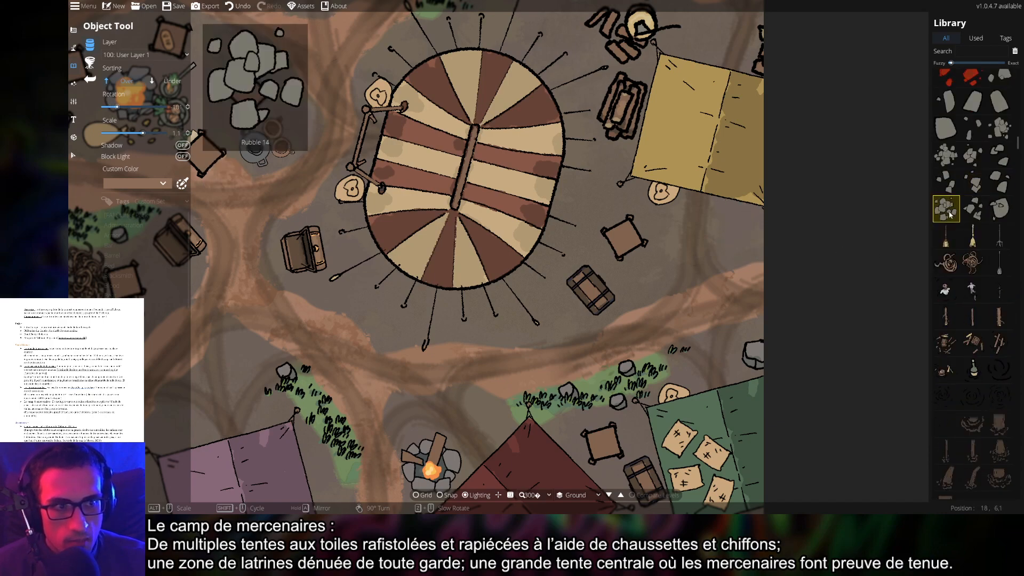
left_click_drag(425, 307, 786, 248)
scroll(693, 256, "down", 5)
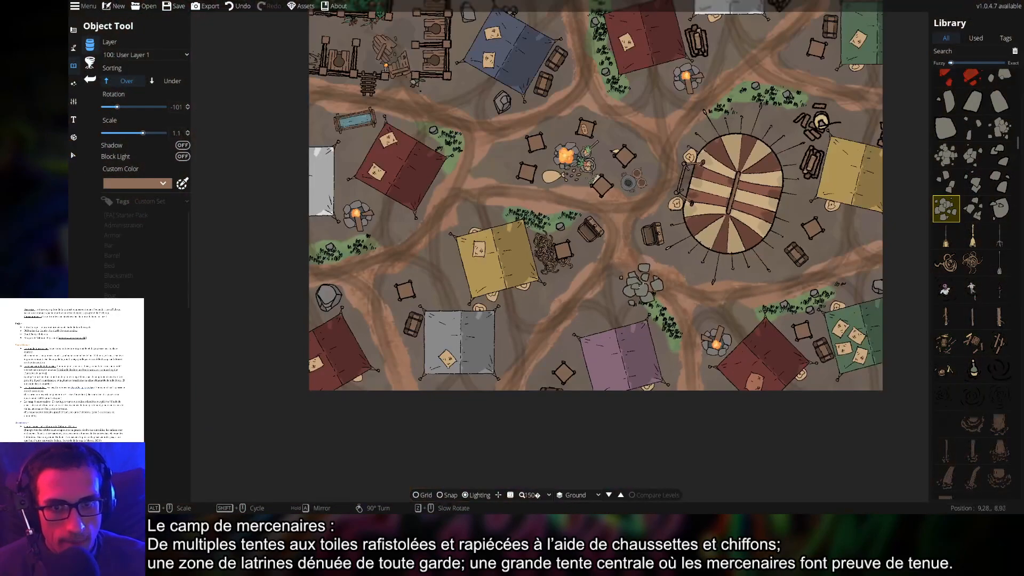
scroll(661, 345, "down", 2)
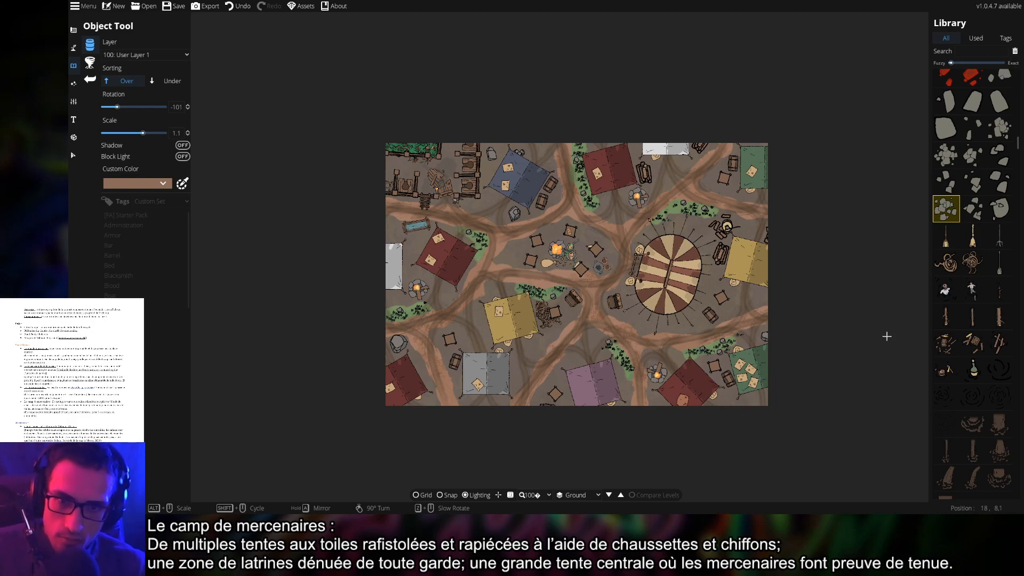
Search the Library for shadow assets and try a few shadow variants
left_click(980, 51)
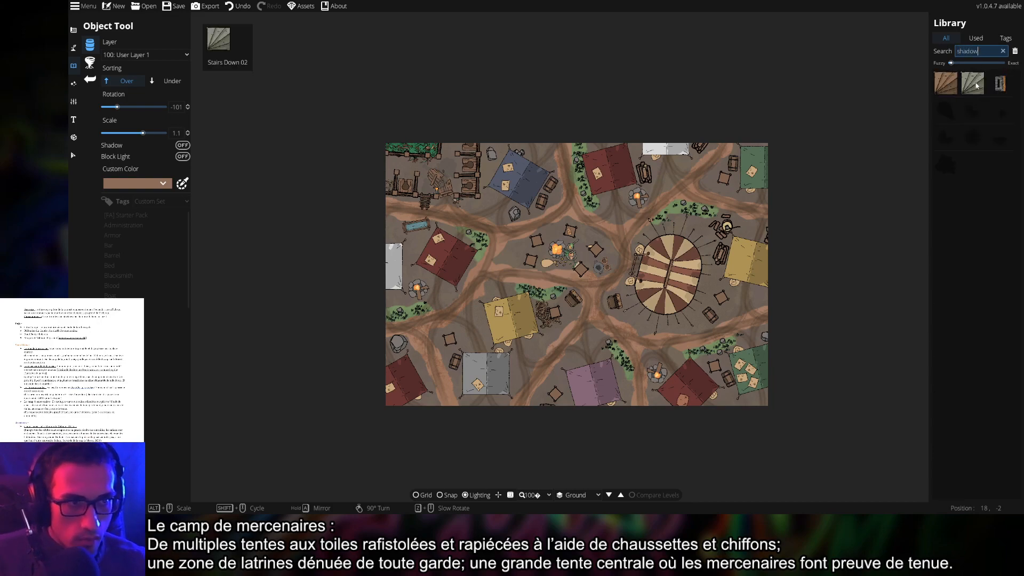
left_click(946, 164)
scroll(535, 222, "up", 2)
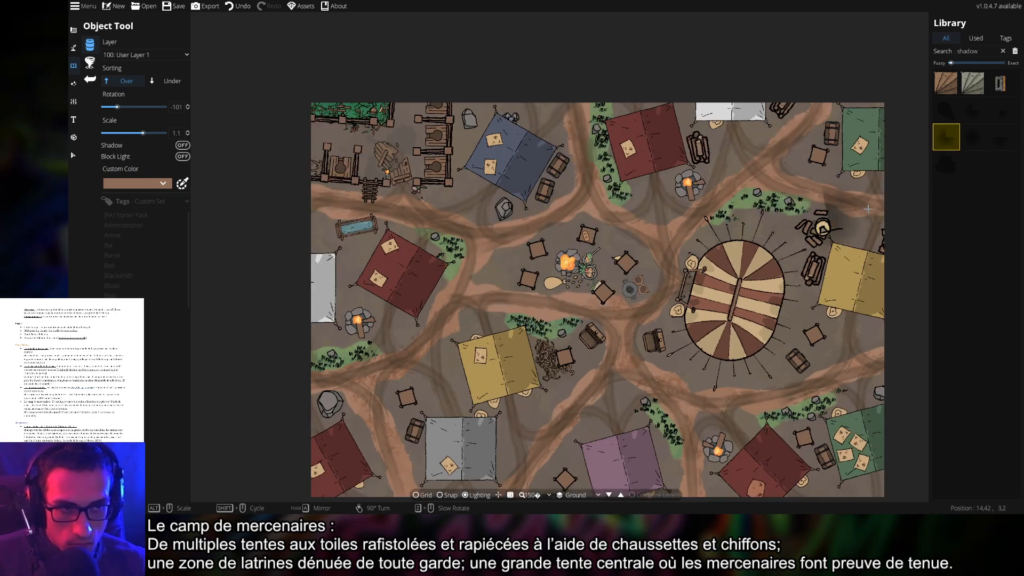
left_click(946, 111)
left_click(973, 138)
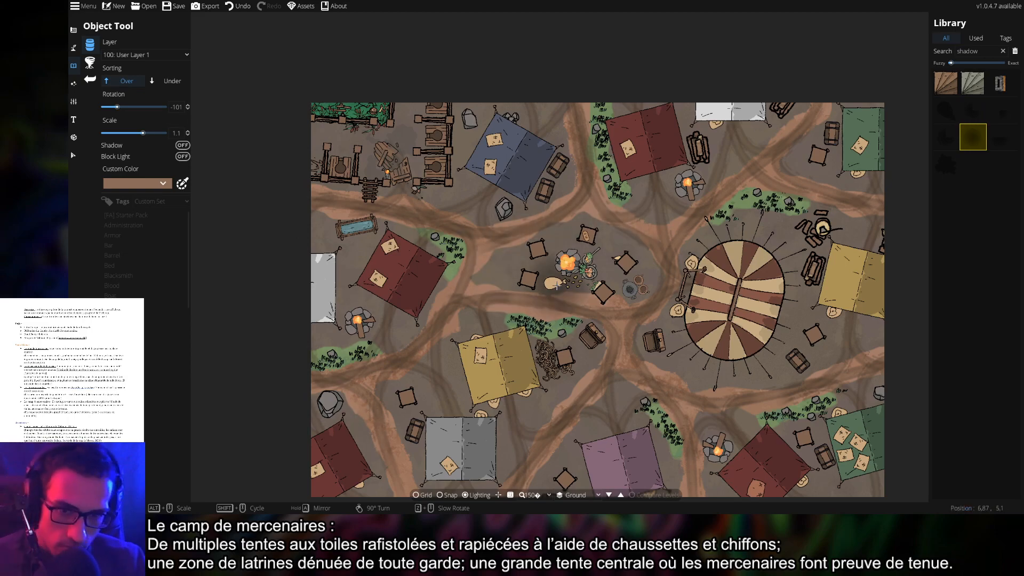
scroll(536, 280, "up", 3)
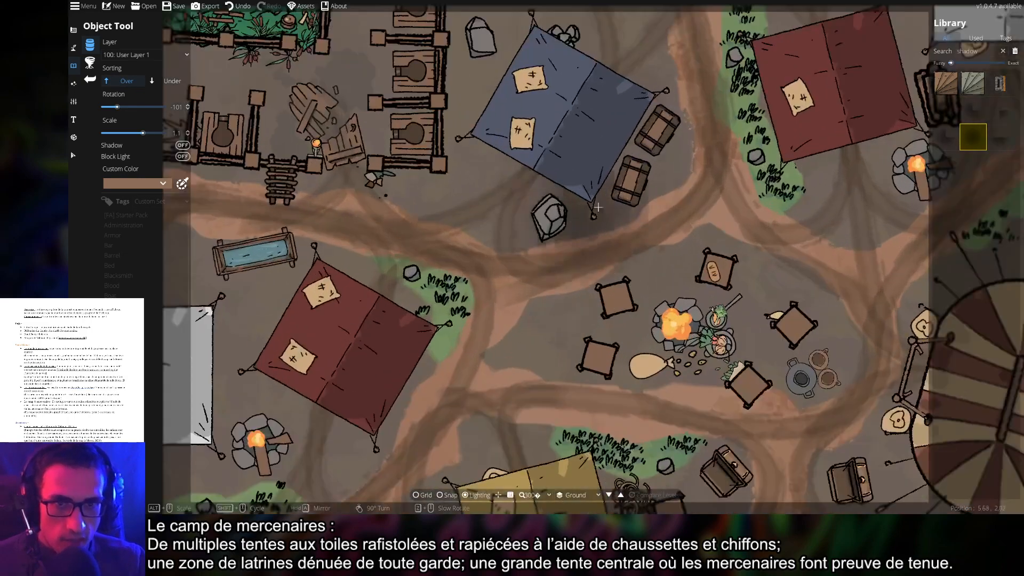
scroll(628, 285, "down", 3)
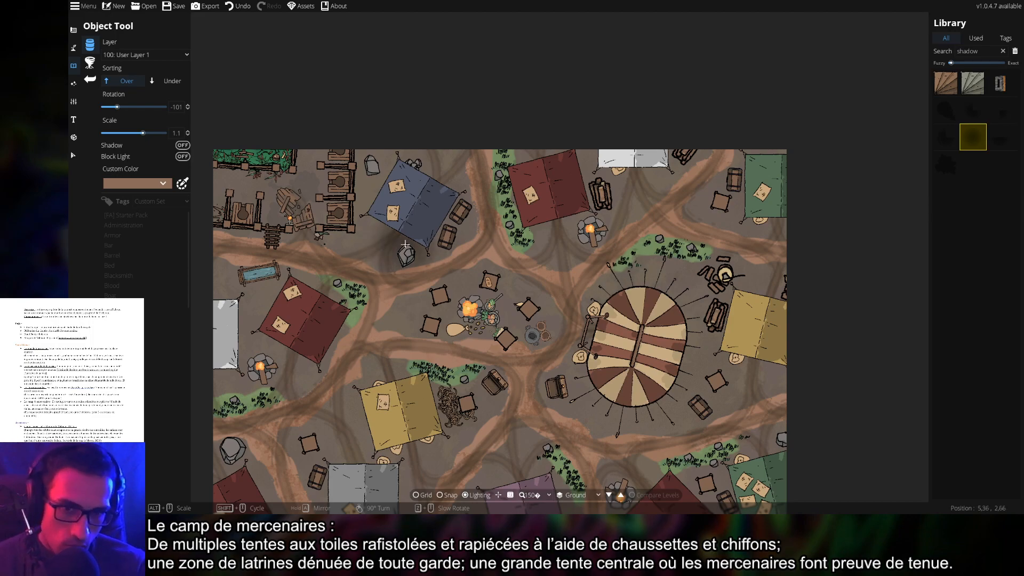
left_click_drag(664, 349, 682, 277)
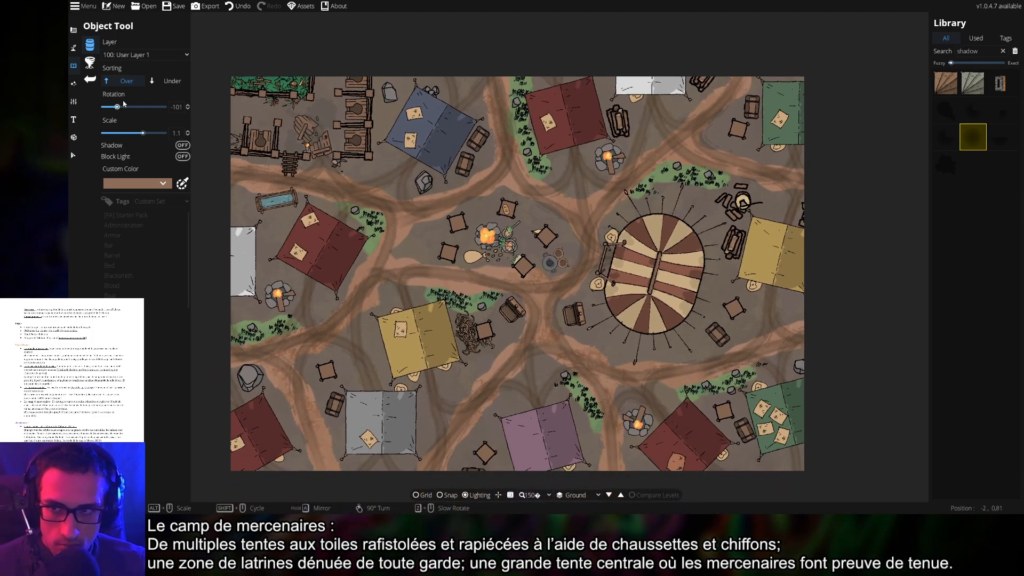
Set new objects to User Layer 3 and bring up the terrain and path tools
left_click(124, 56)
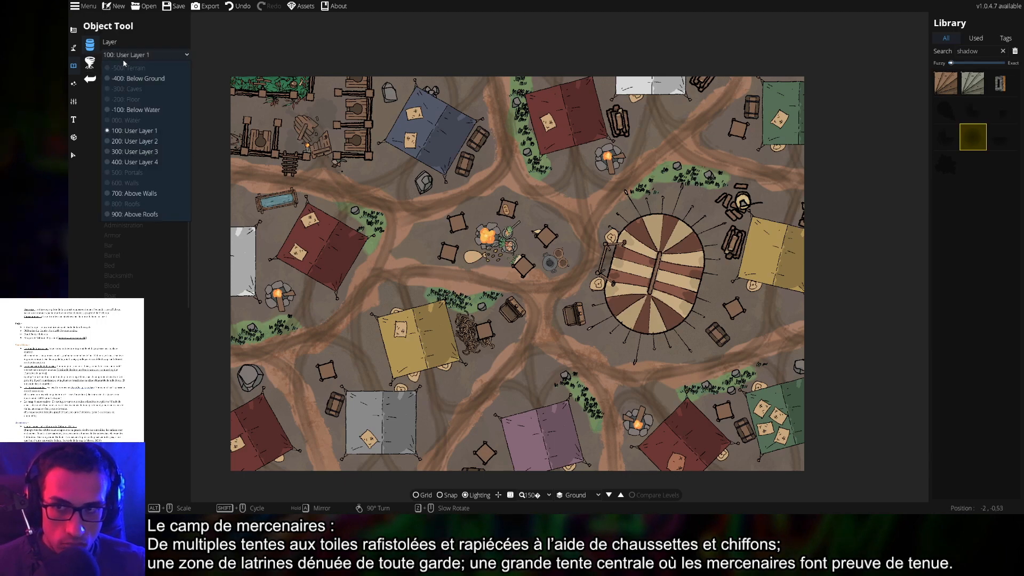
left_click(136, 144)
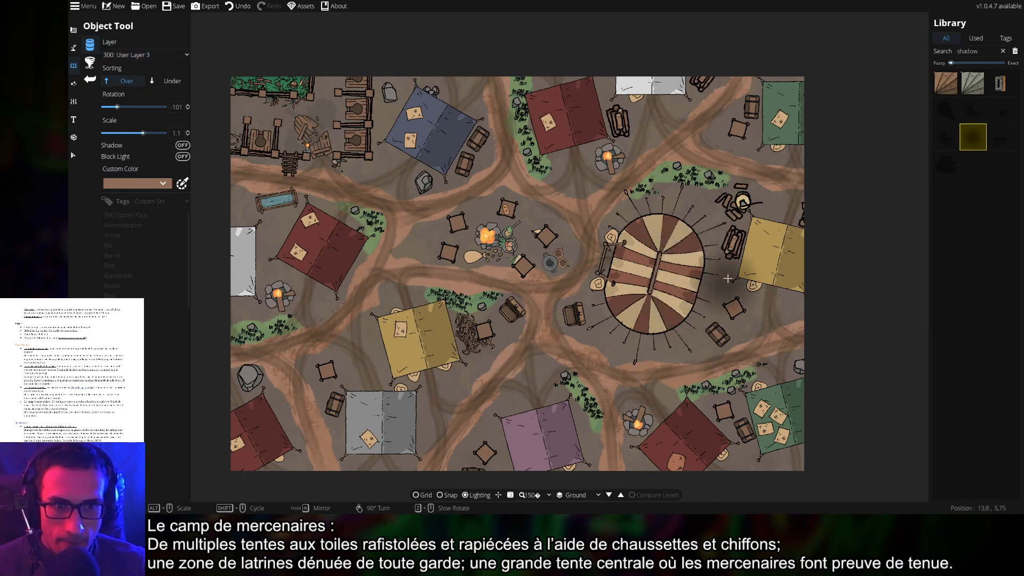
scroll(642, 267, "up", 5)
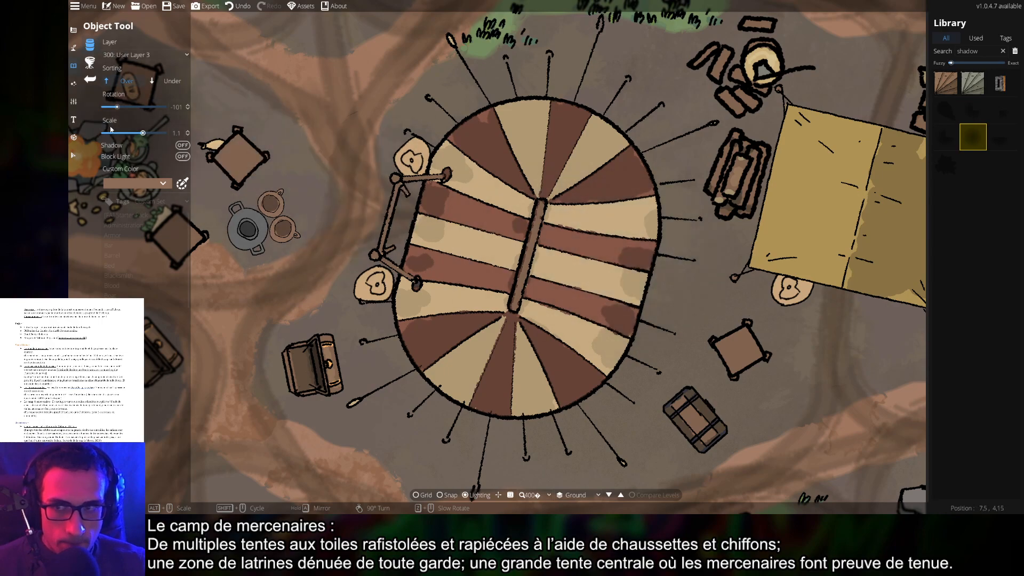
left_click(73, 46)
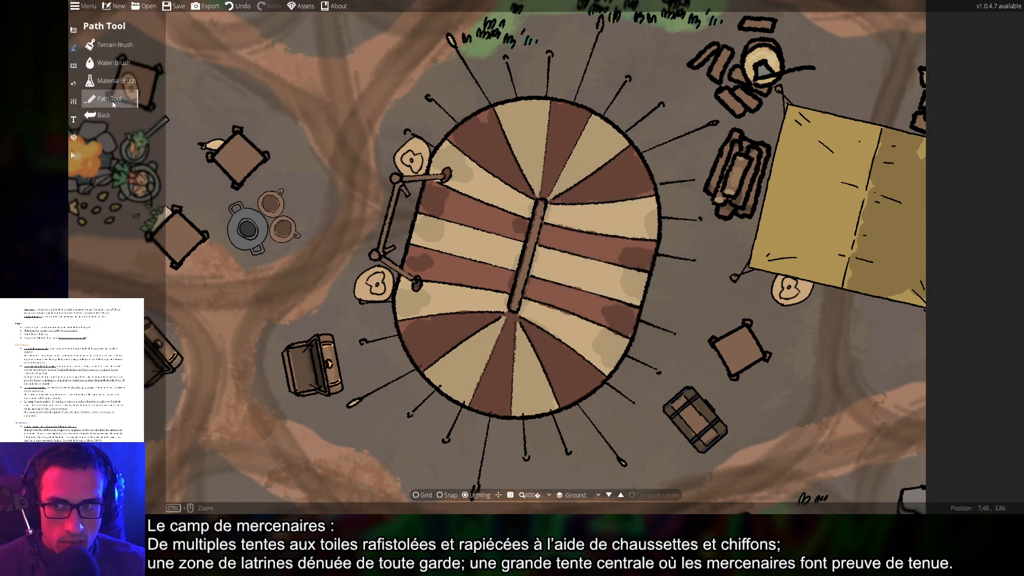
Switch to the Path Tool, try a small double shadow path texture, and undo its strokes
left_click(109, 99)
scroll(974, 306, "down", 5)
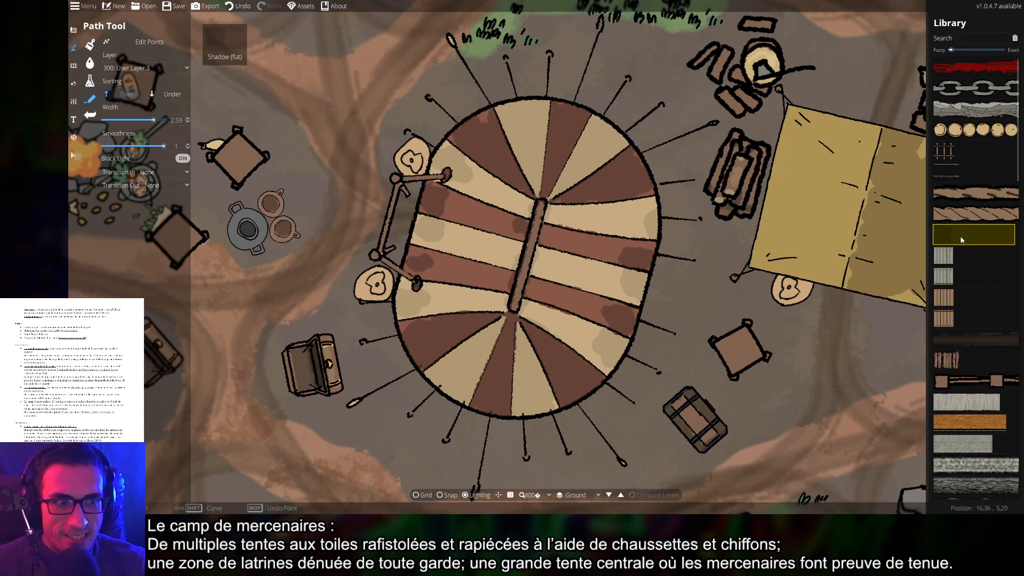
scroll(966, 346, "down", 4)
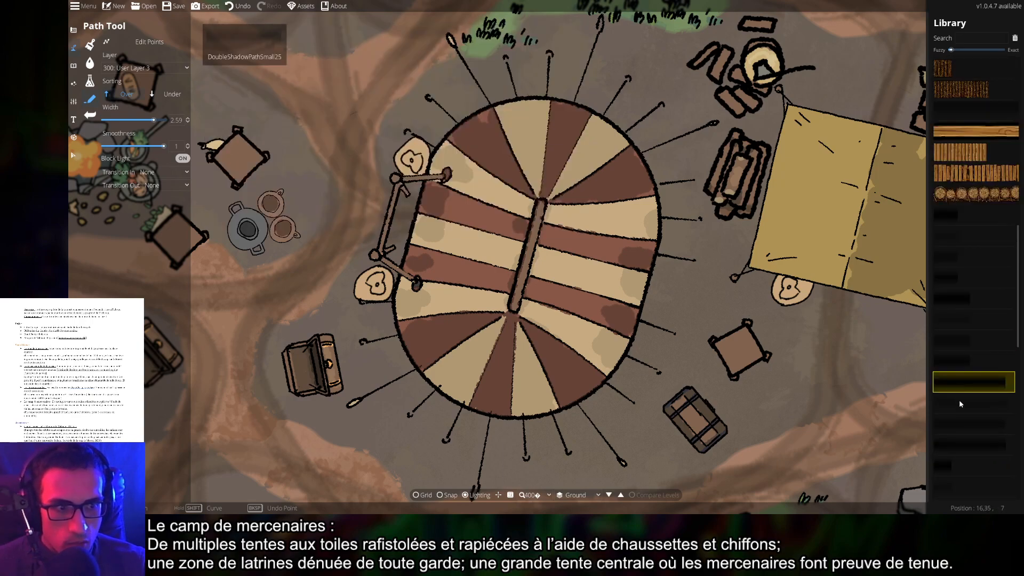
left_click(959, 400)
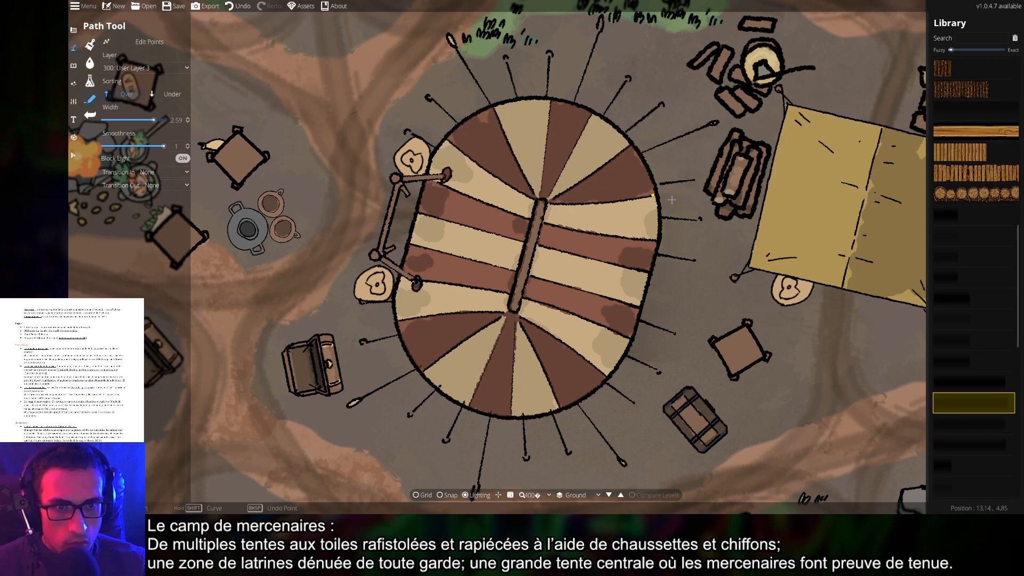
key("ctrl+z")
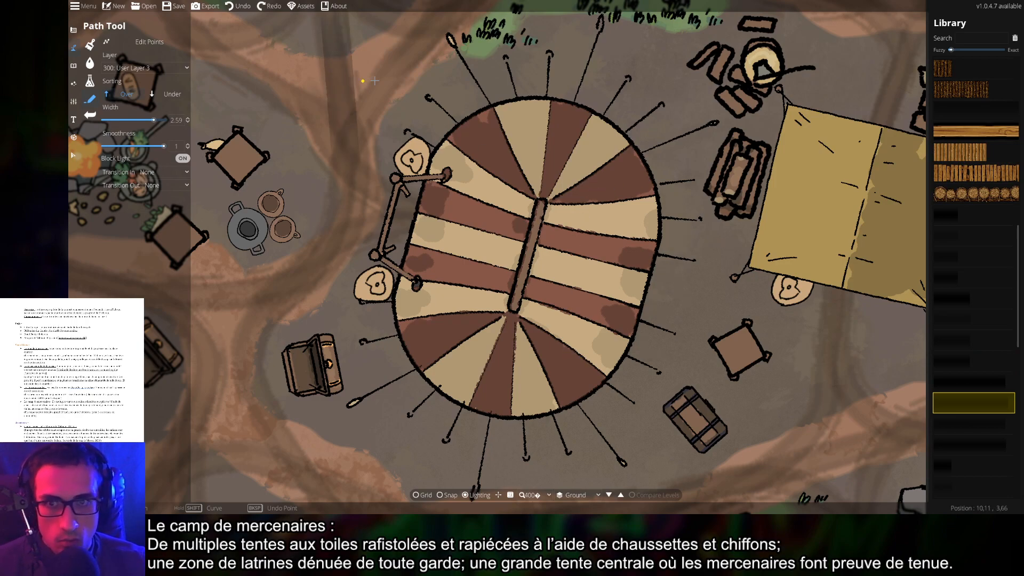
key("ctrl+z")
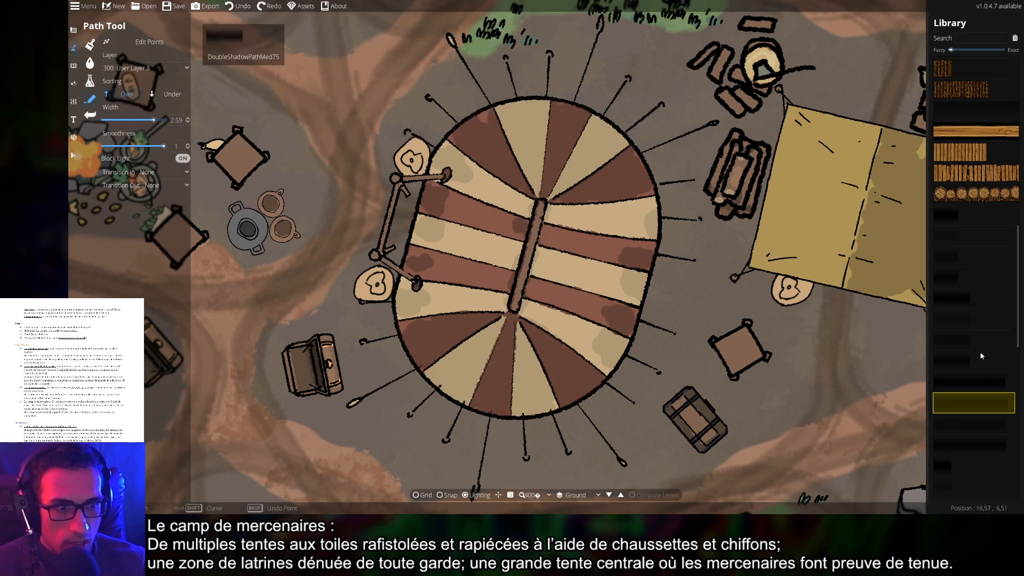
scroll(959, 363, "down", 4)
Try other shadow path textures, including the large one, undoing each trial stroke on the tent
left_click(959, 354)
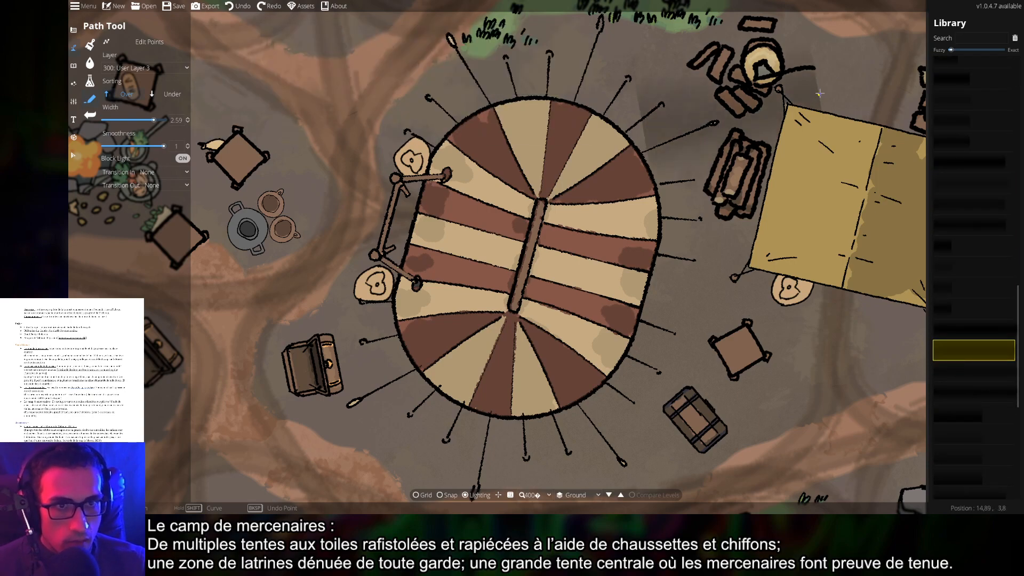
key("ctrl+z")
left_click(959, 441)
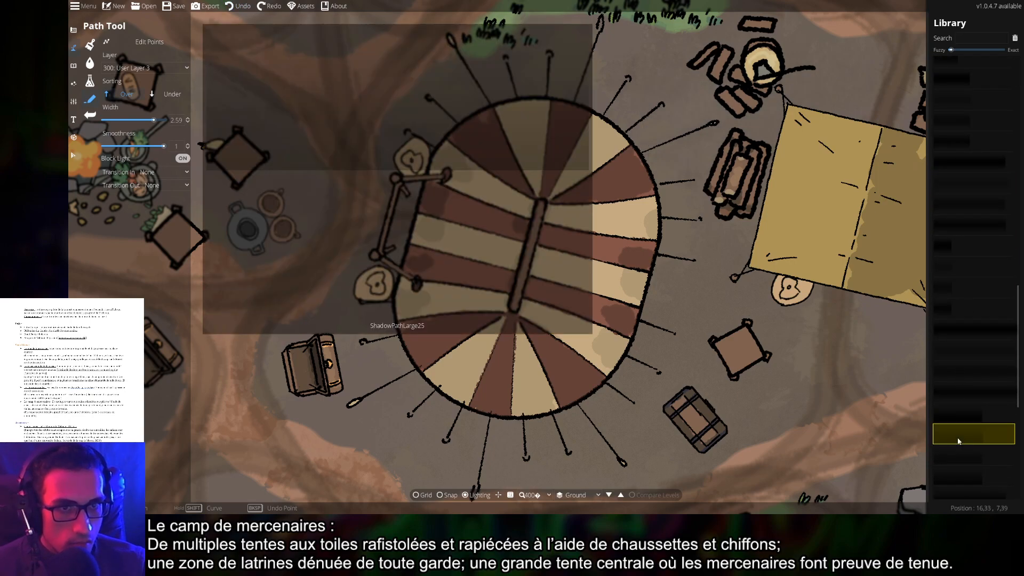
key("ctrl+z")
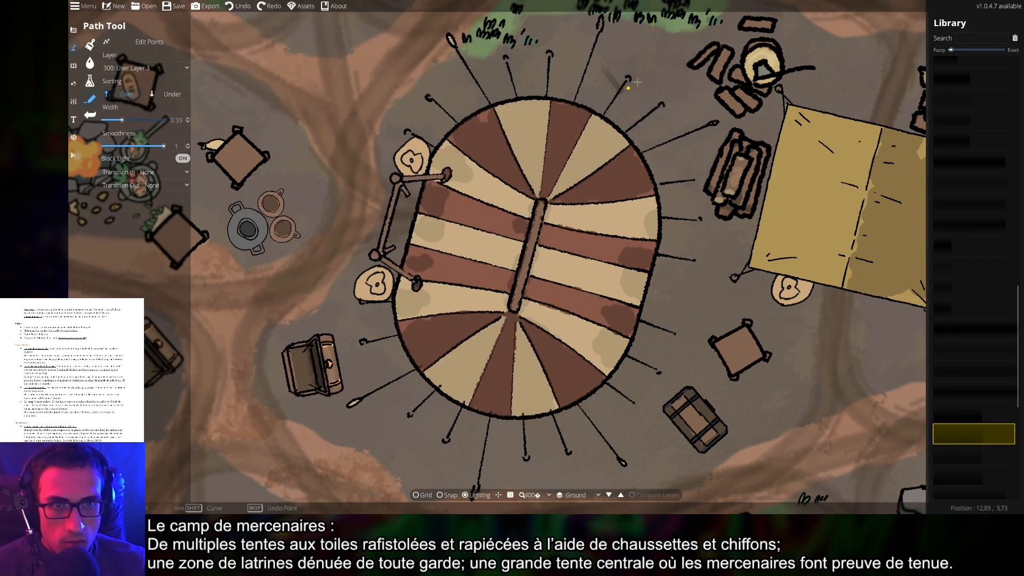
key("ctrl+z")
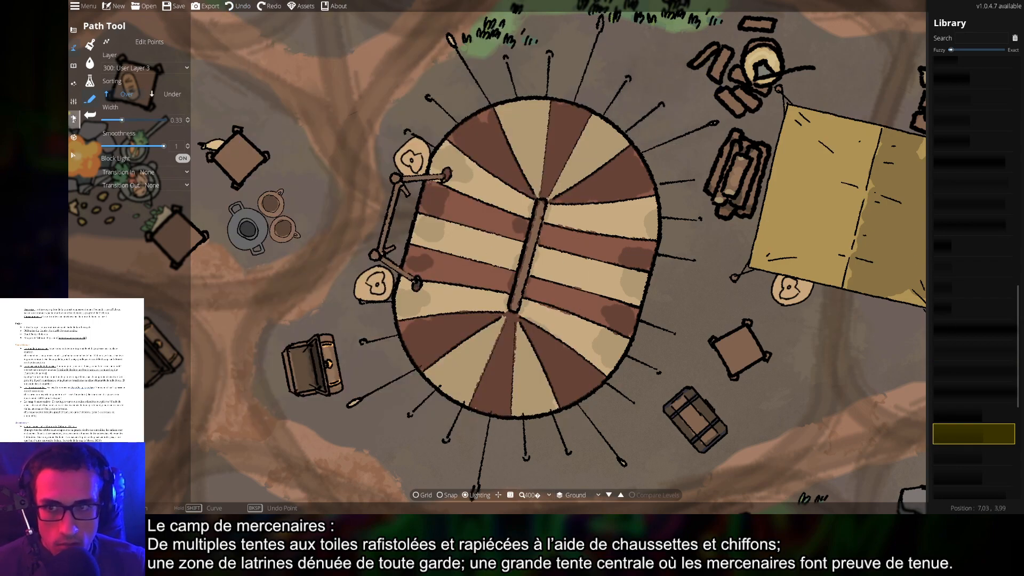
left_click(550, 198)
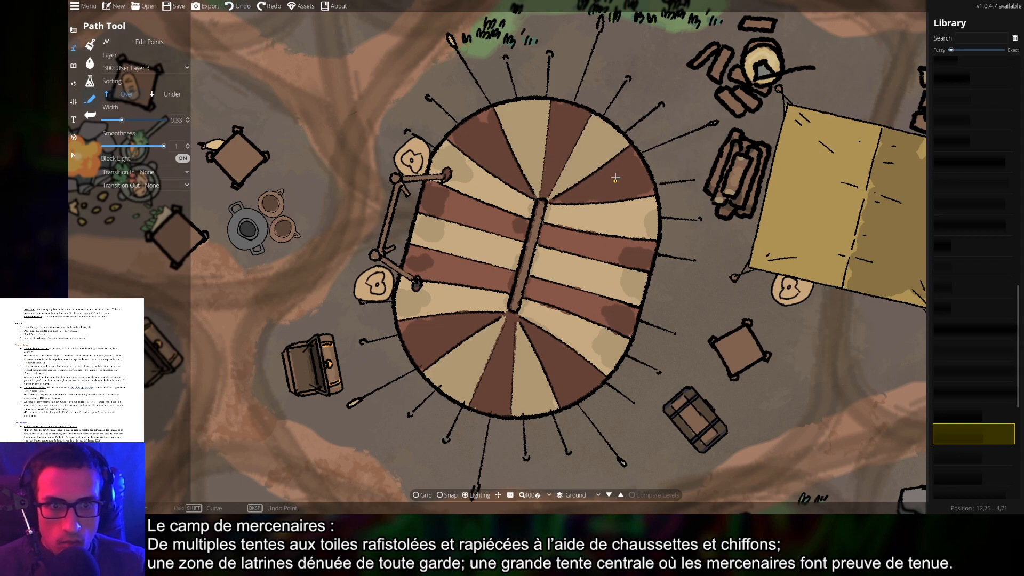
key("ctrl+z")
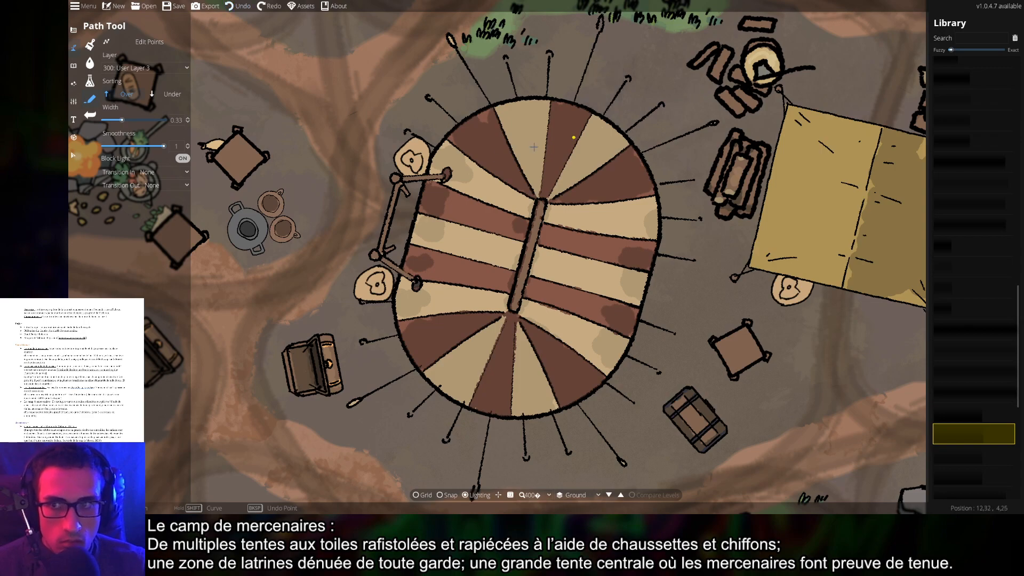
left_click(142, 68)
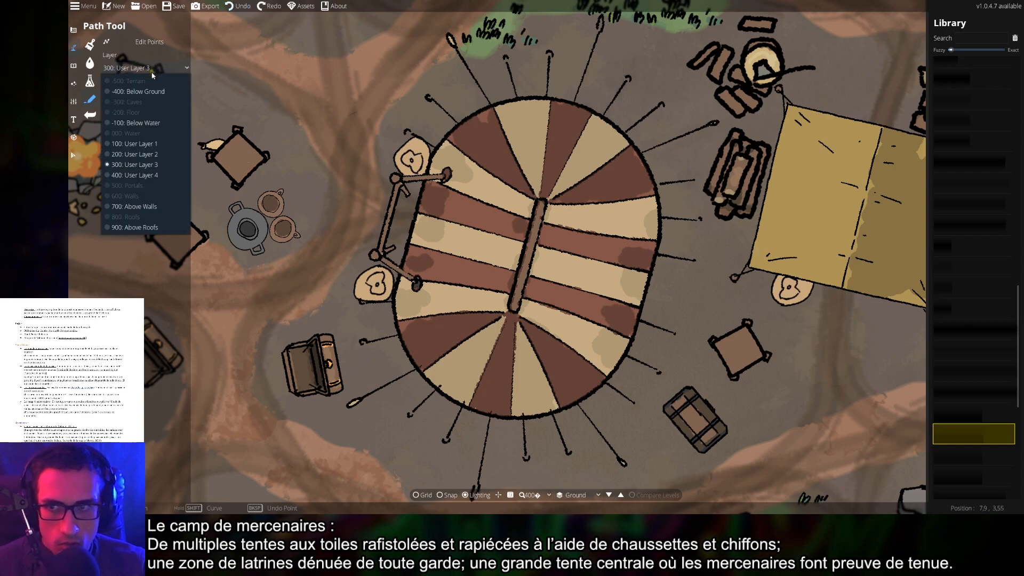
Draw paths on User Layer 4 and try curved shadow paths from the tent pole's top
left_click(138, 169)
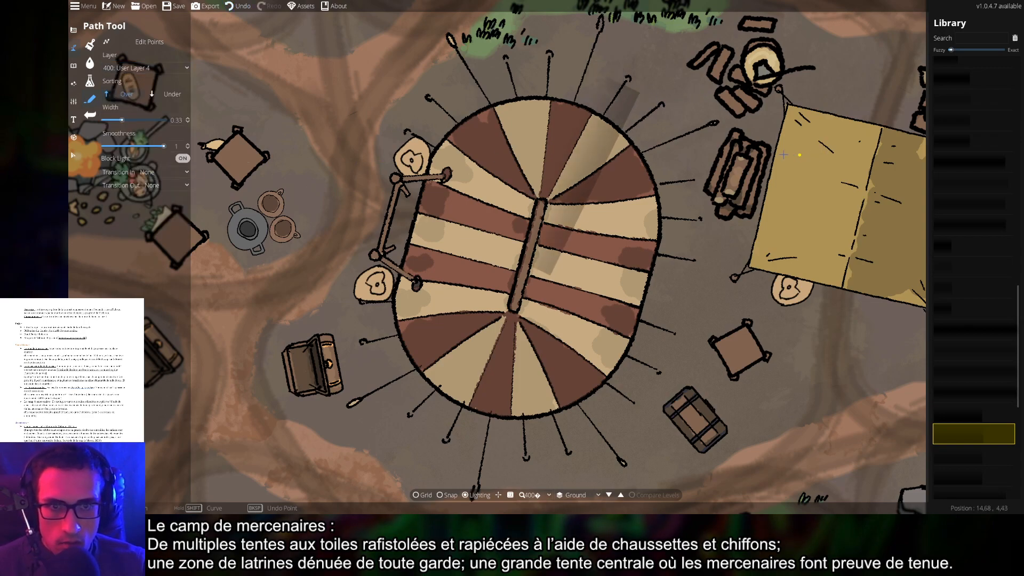
key("ctrl+z")
left_click(538, 200)
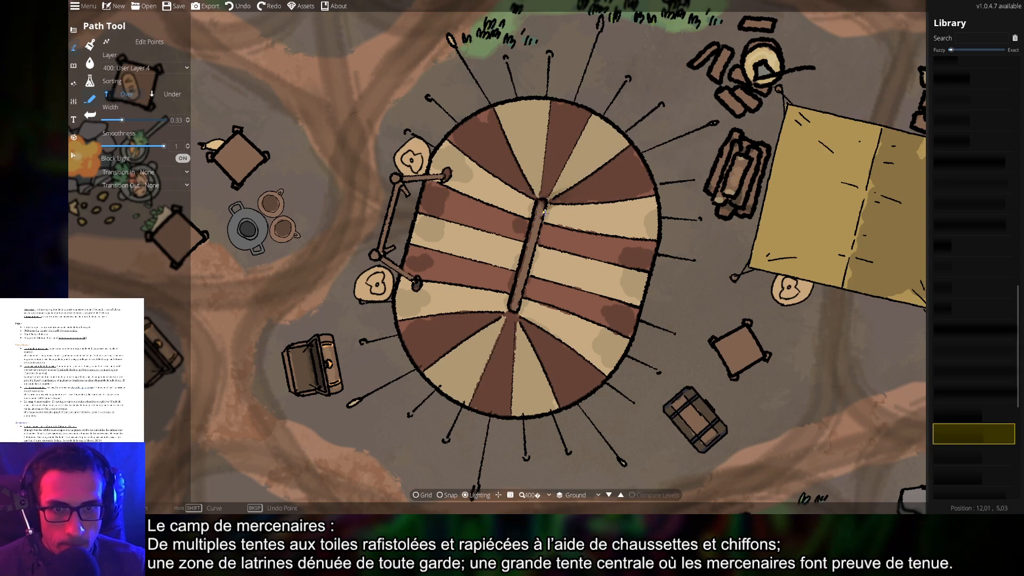
left_click(546, 215)
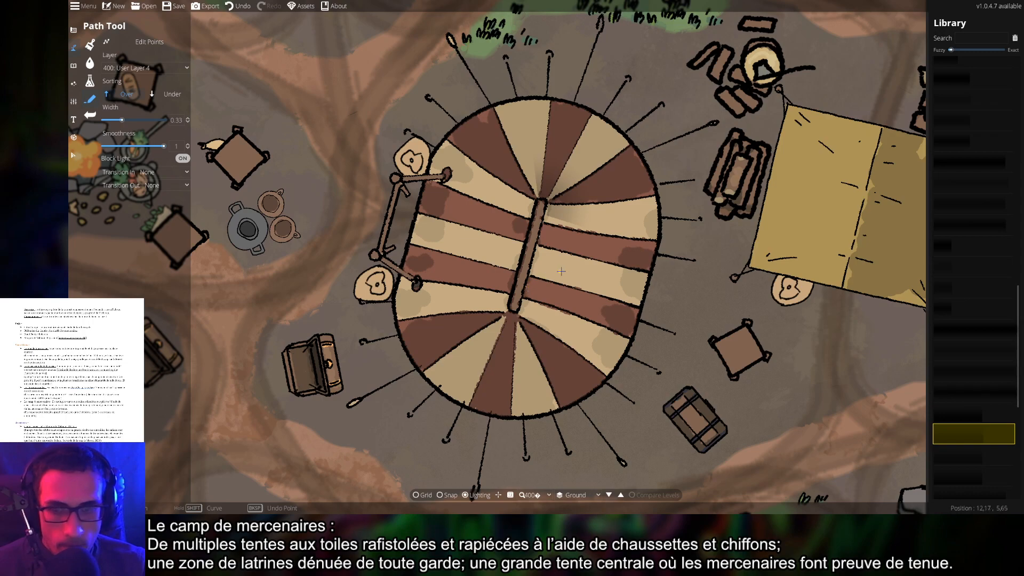
key("ctrl+z")
scroll(553, 200, "up", 3)
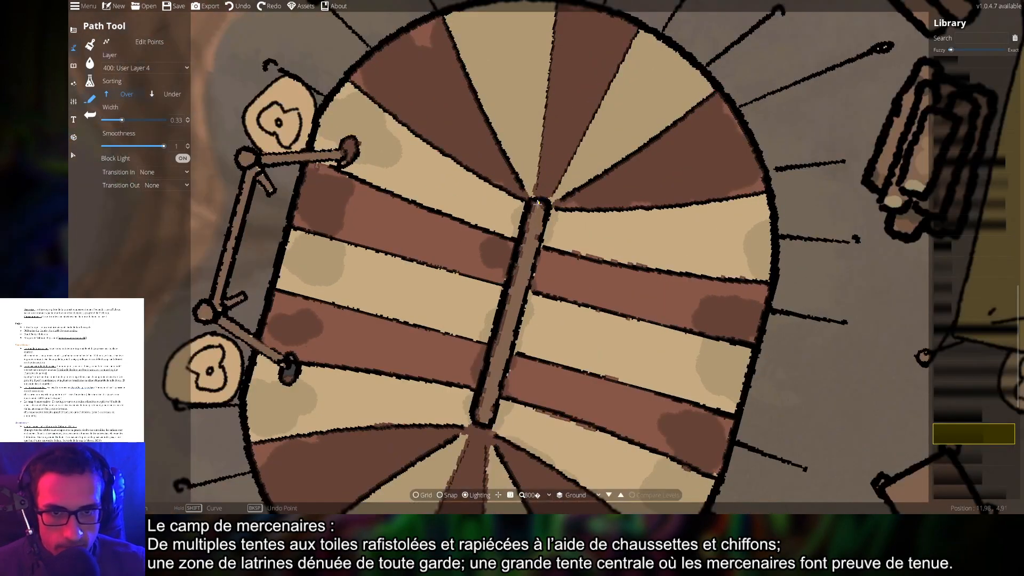
left_click(534, 199)
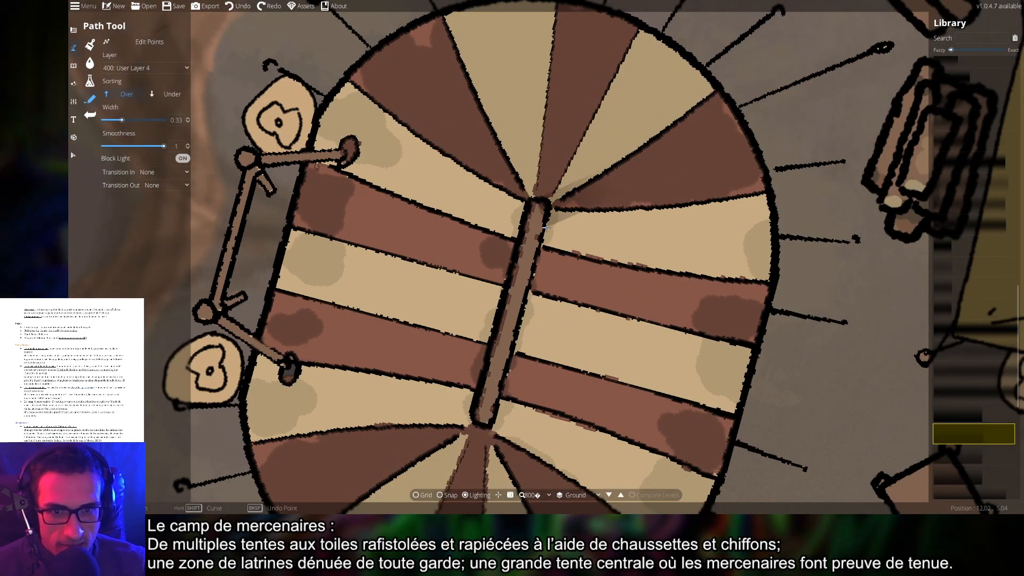
key("shift")
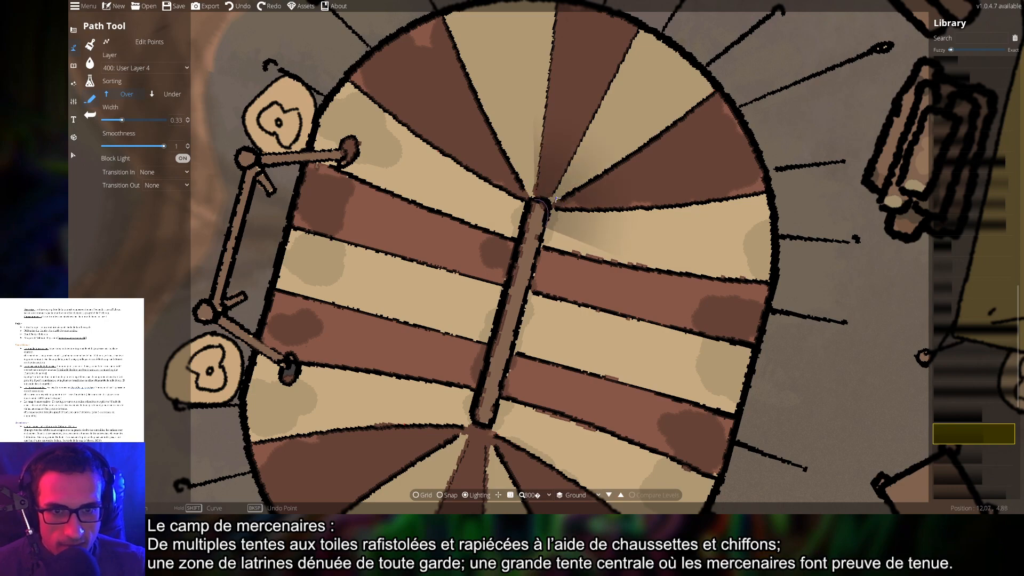
left_click(556, 198, "shift")
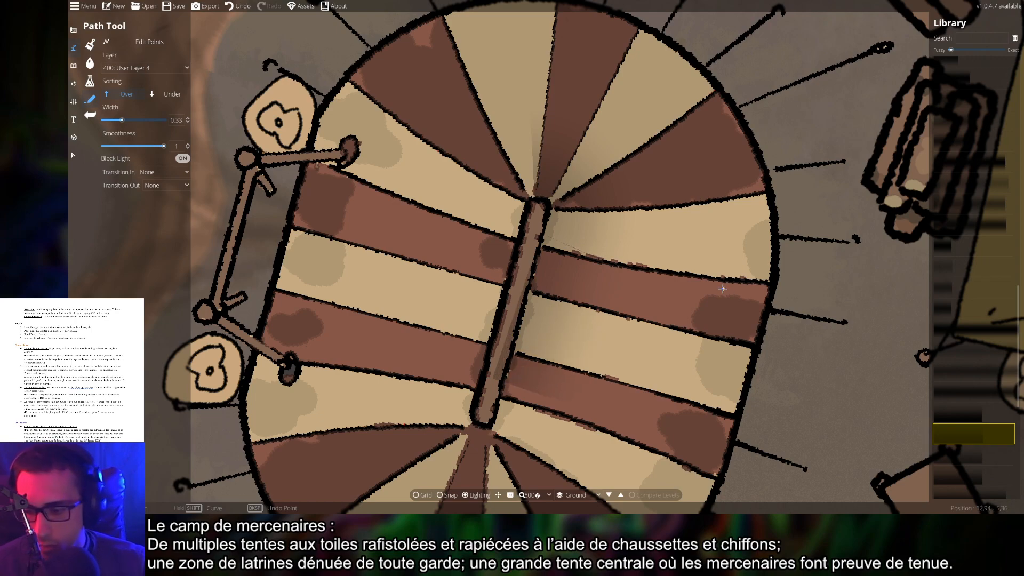
Undo the pole shading, pick another shadow path style, and cancel the new path
key("ctrl+z")
left_click(551, 203)
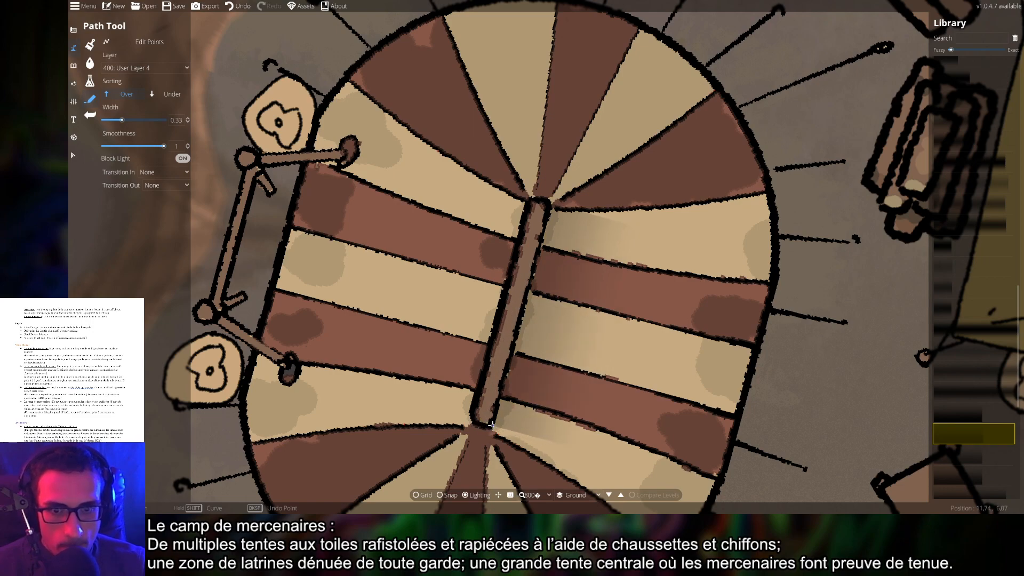
scroll(708, 357, "down", 5)
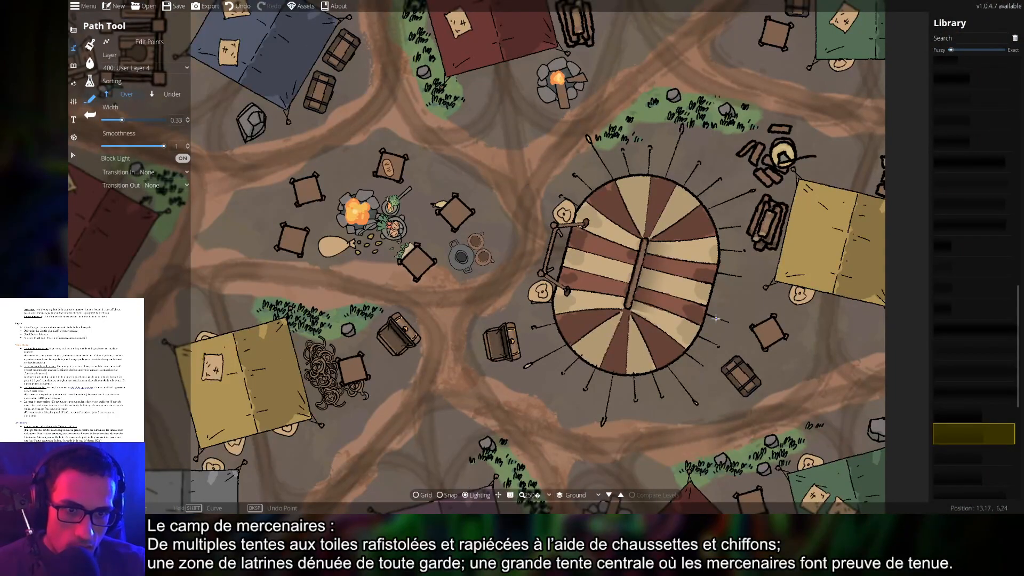
scroll(717, 319, "up", 4)
key("ctrl+z")
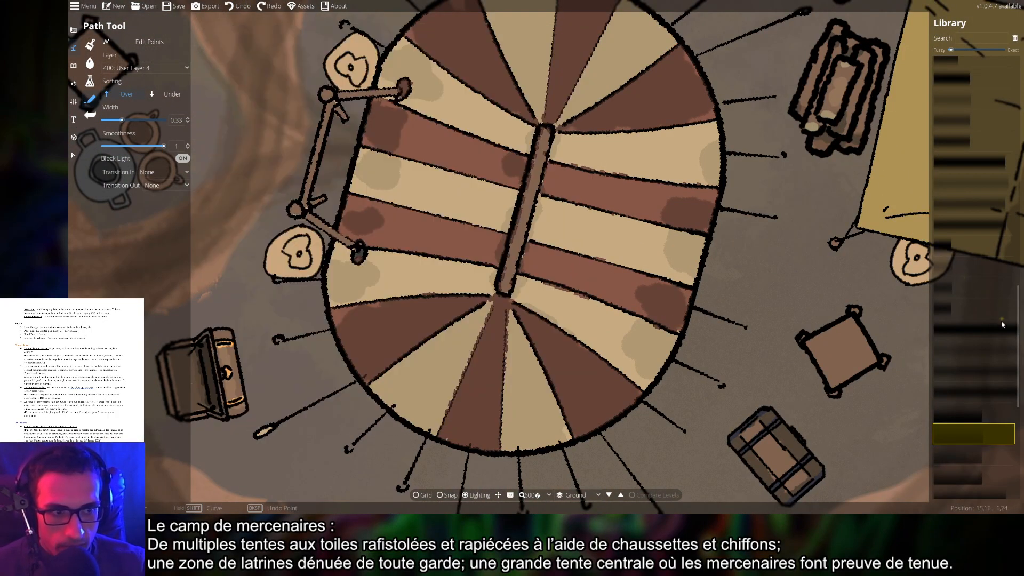
left_click(968, 455)
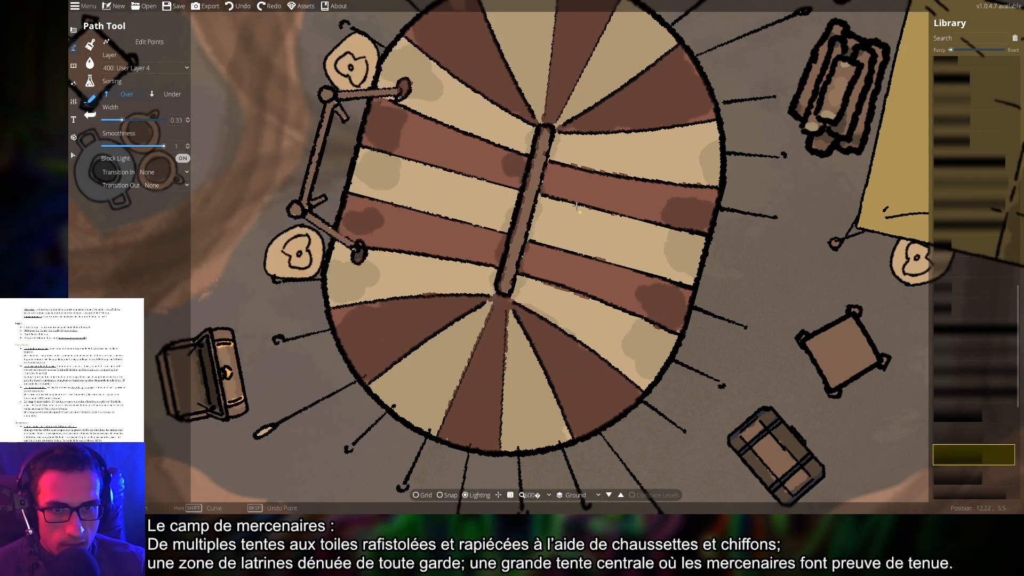
left_click(554, 184)
key("ctrl+z")
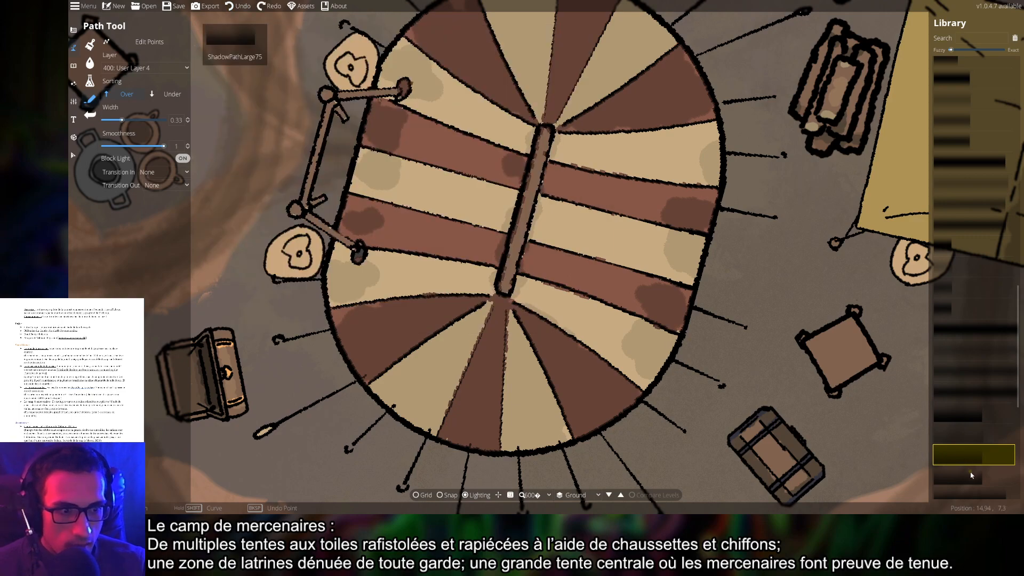
Try another shadow path style with a wider path, undoing the trial stroke over the tent
scroll(970, 423, "down", 5)
left_click(971, 423)
left_click(633, 214)
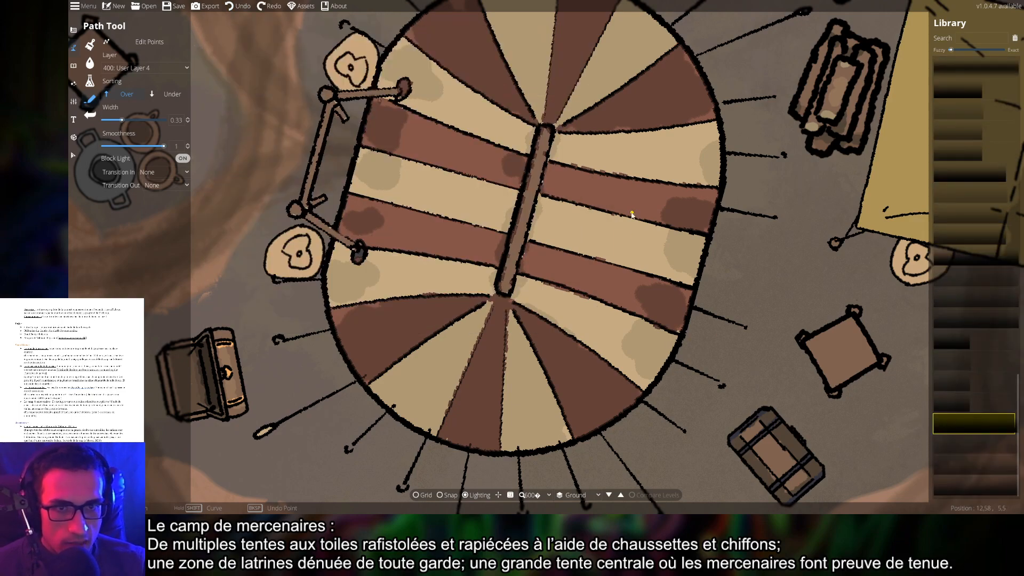
key("ctrl+z")
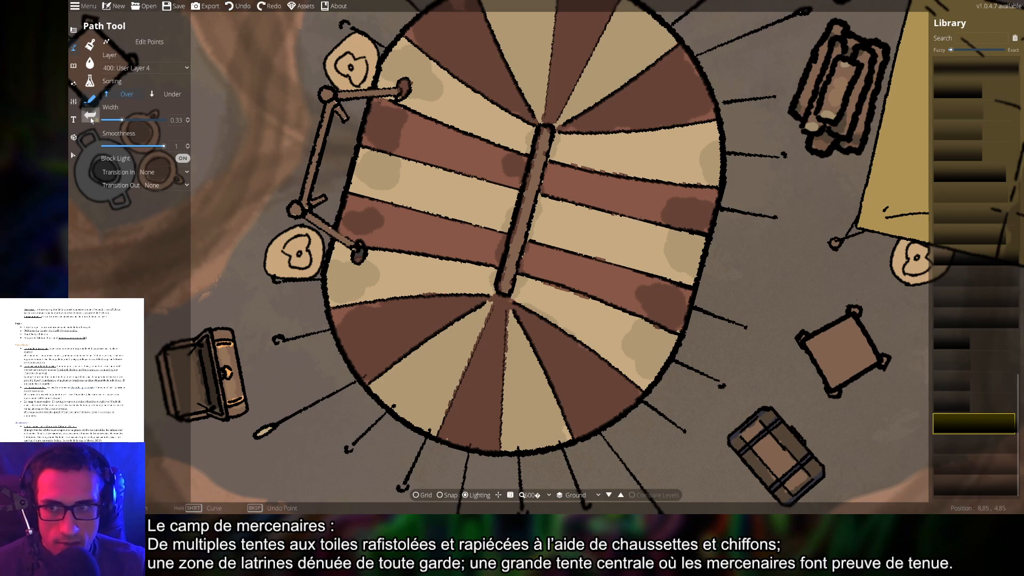
left_click(160, 122)
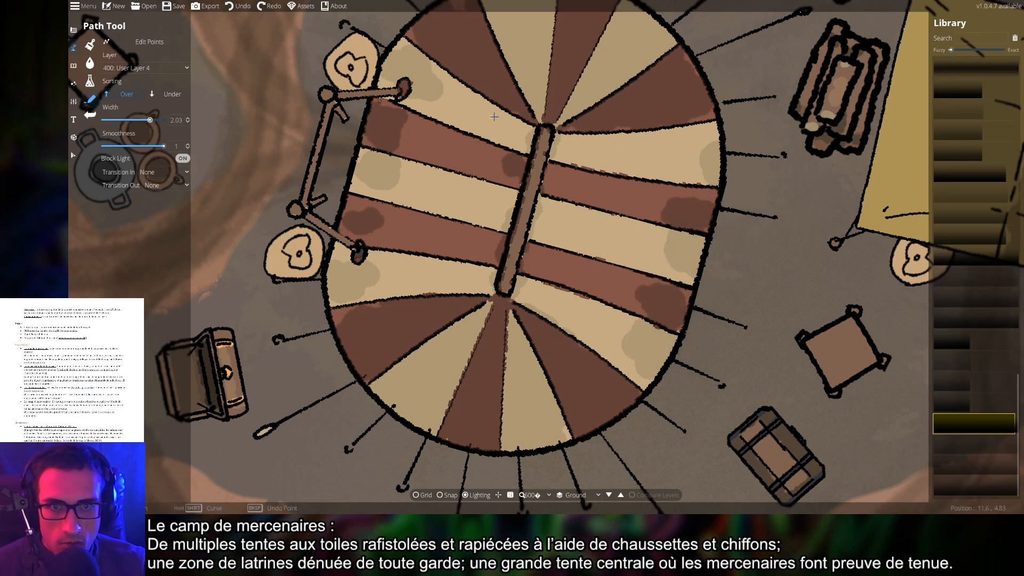
left_click(552, 126)
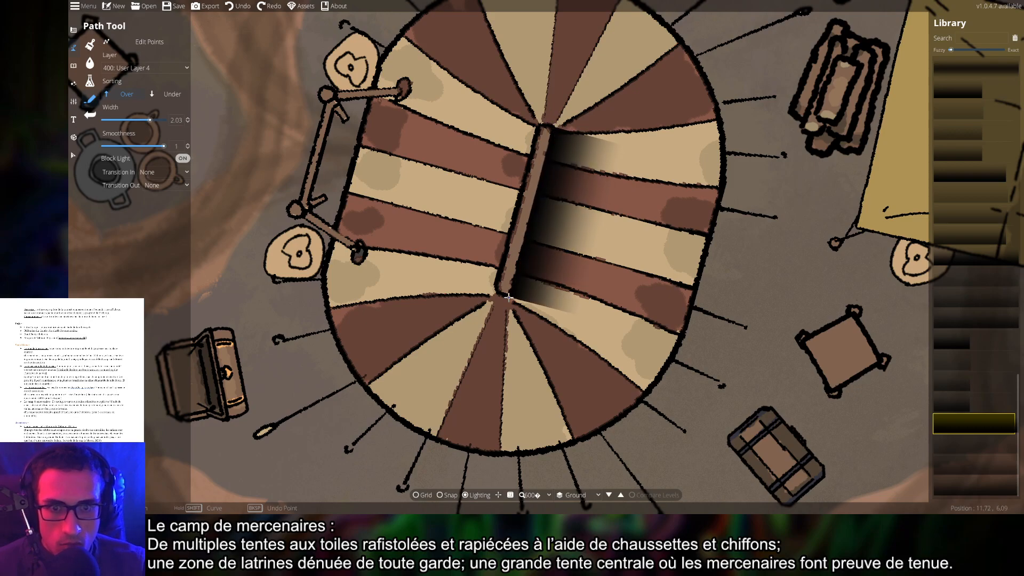
scroll(727, 310, "down", 8)
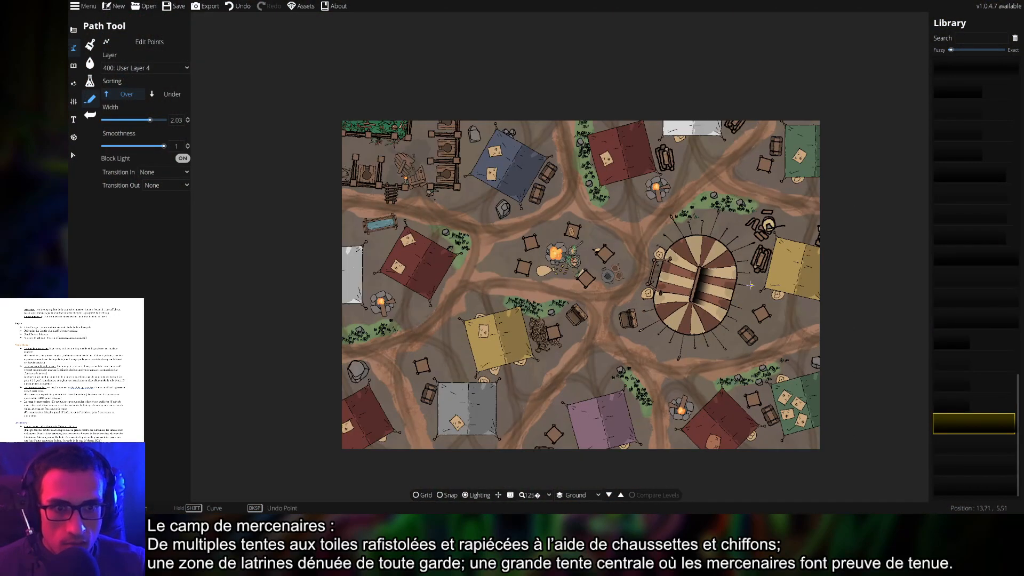
left_click_drag(750, 286, 665, 284)
scroll(660, 275, "up", 8)
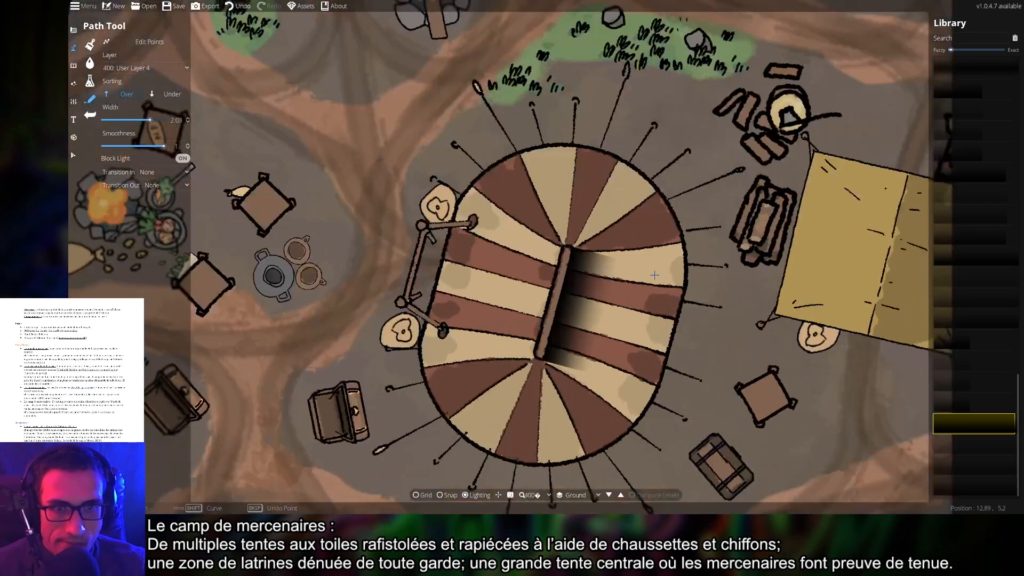
key("ctrl+z")
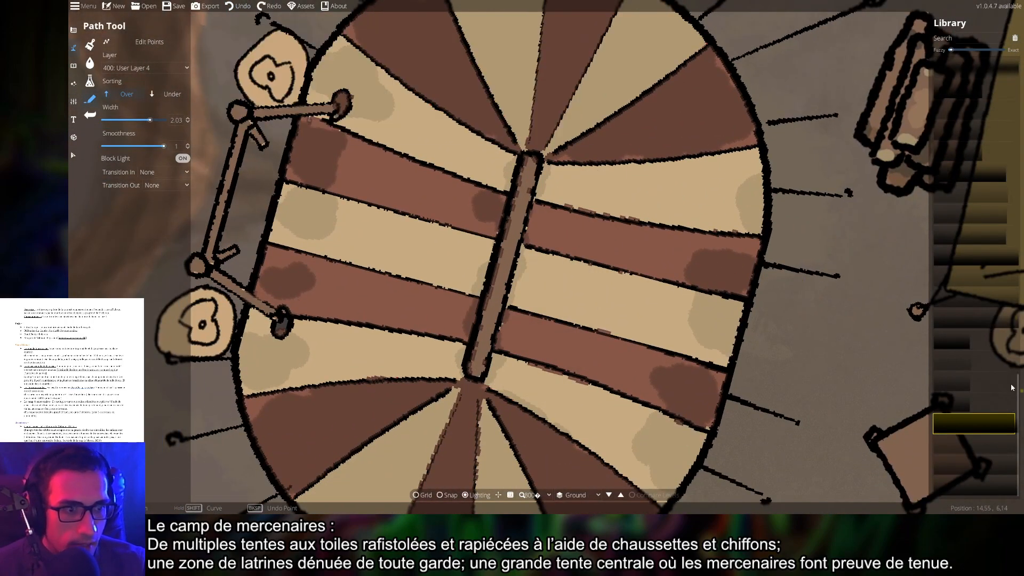
Pick a larger faded shadow path, start it atop the tent pole, and set width 0.43
left_click(952, 405)
left_click(632, 252)
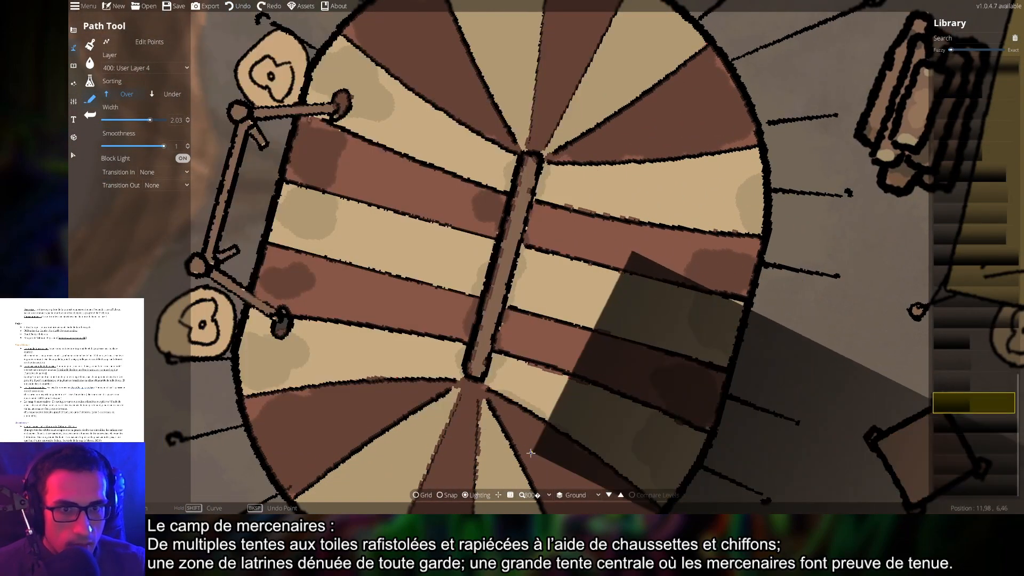
left_click_drag(750, 313, 732, 215)
left_click(238, 6)
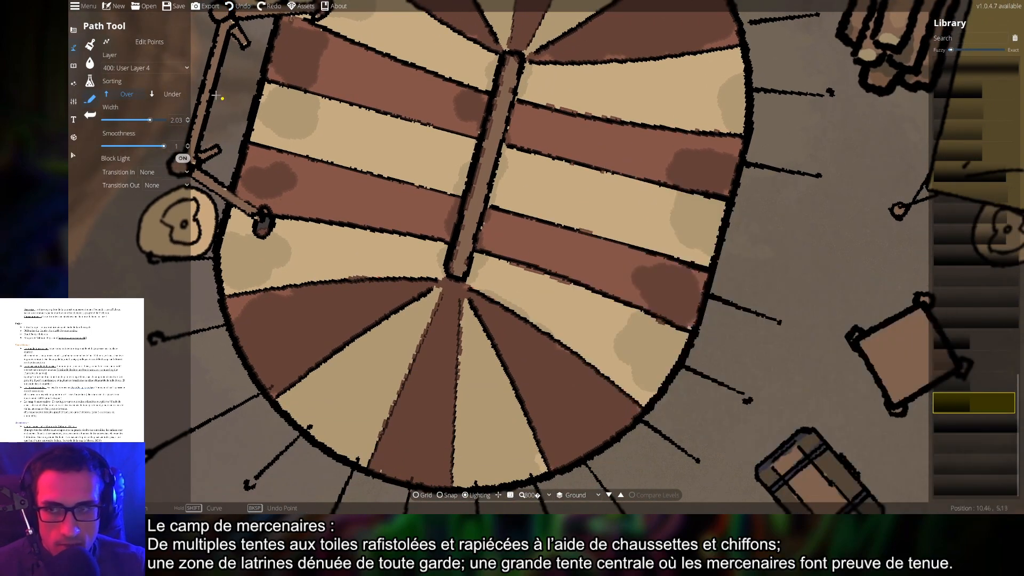
left_click_drag(127, 121, 126, 121)
left_click(510, 127)
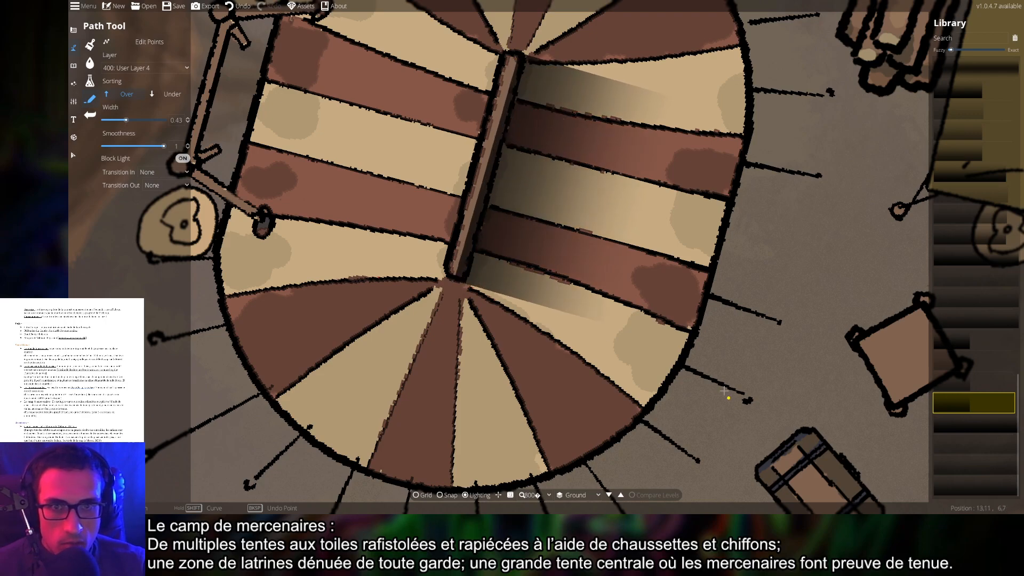
Undo the tent's right-half gradient shading and try a shadow path down the pole
scroll(724, 391, "down", 5)
scroll(653, 311, "up", 5)
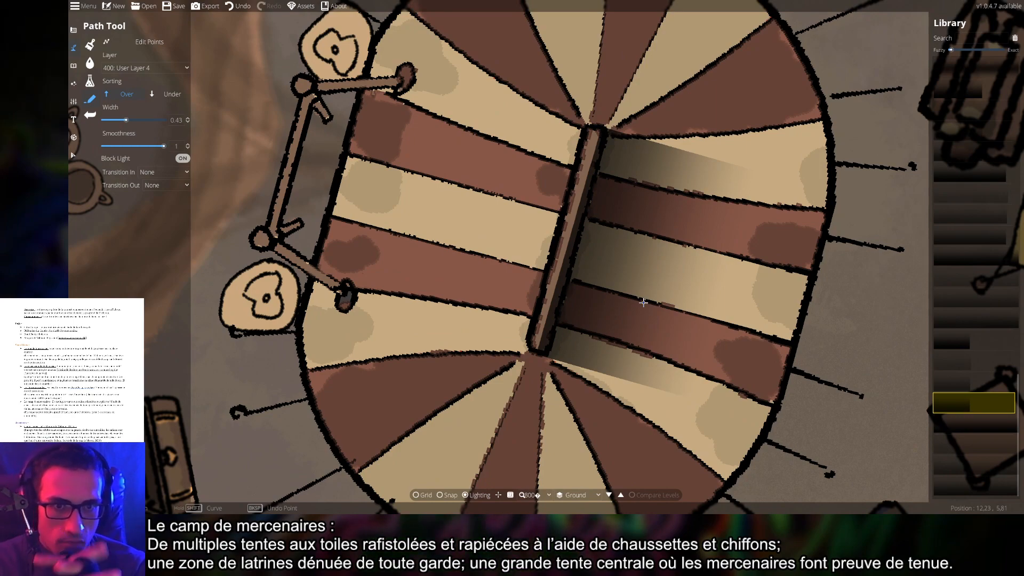
key("ctrl+z")
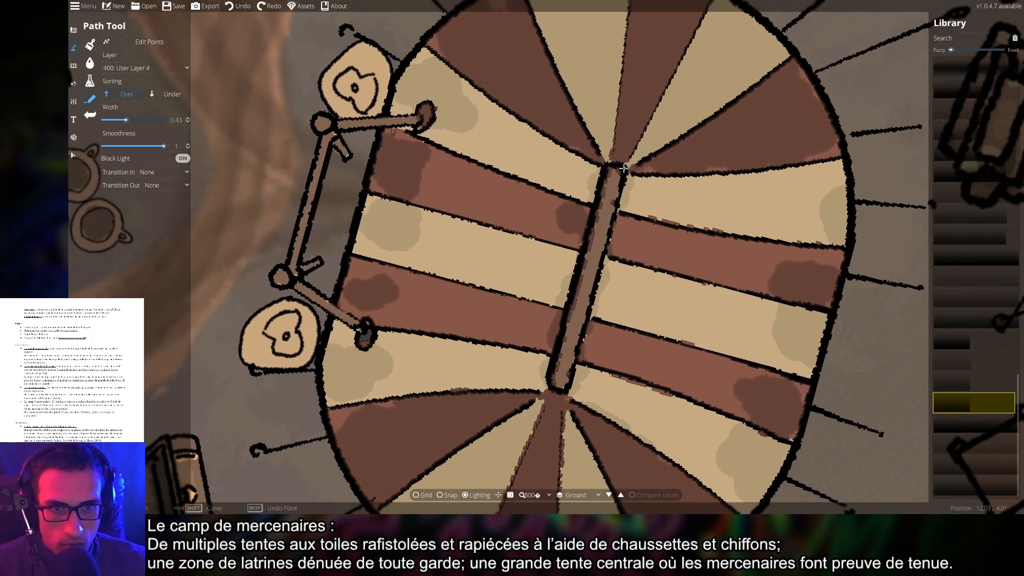
left_click(626, 169)
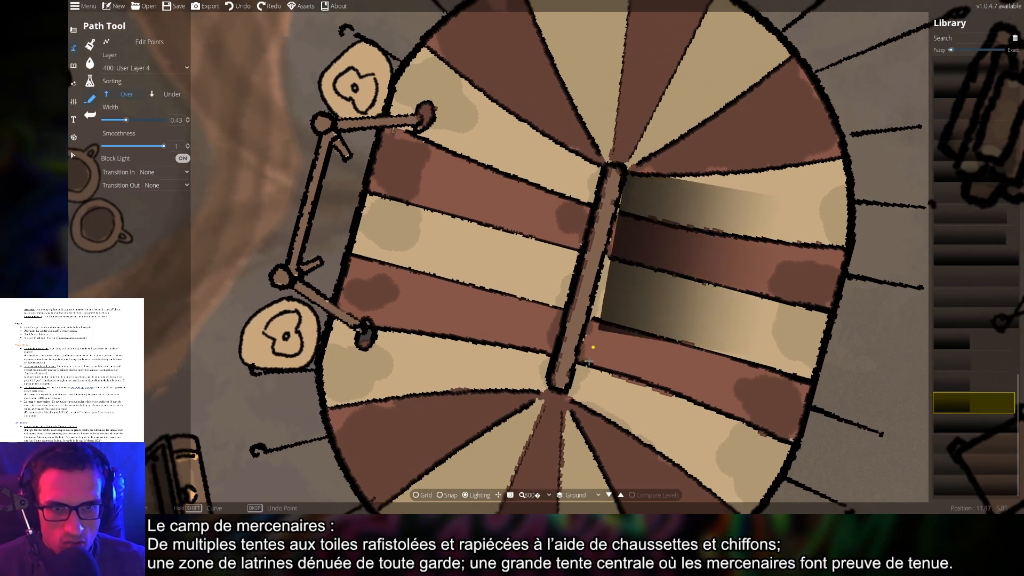
left_click(566, 392)
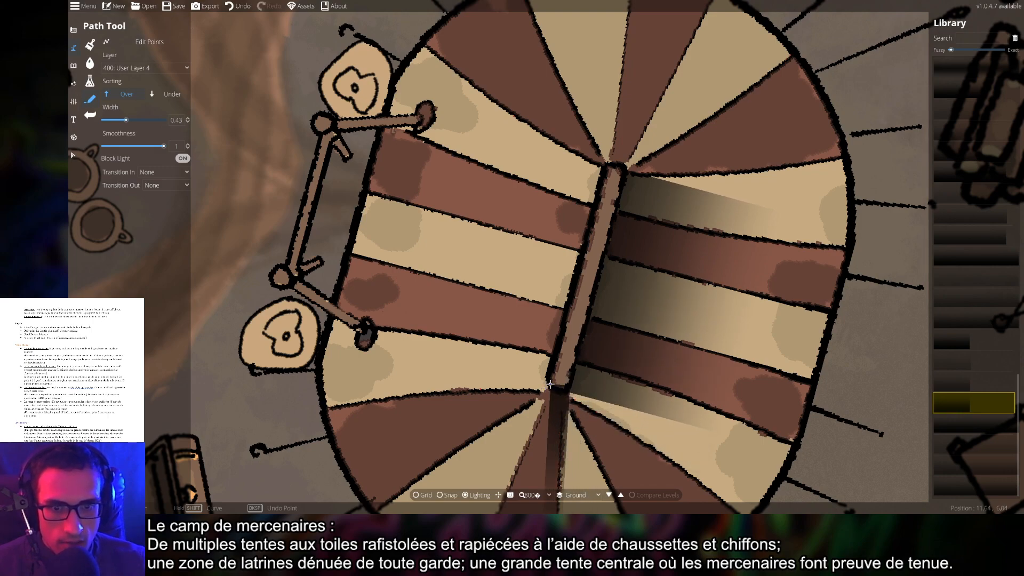
key("shift")
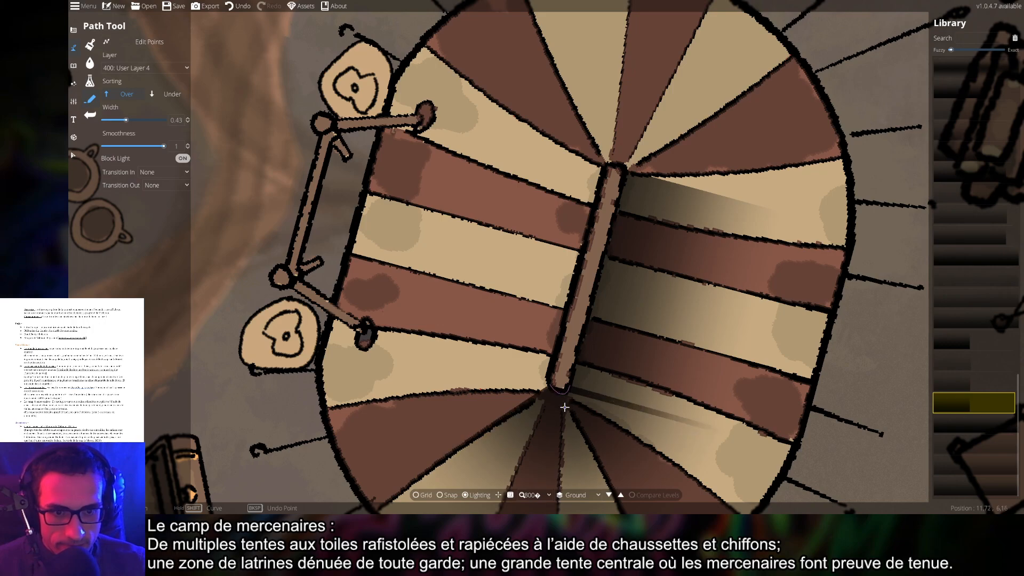
left_click_drag(784, 371, 729, 292)
left_click_drag(743, 318, 705, 315)
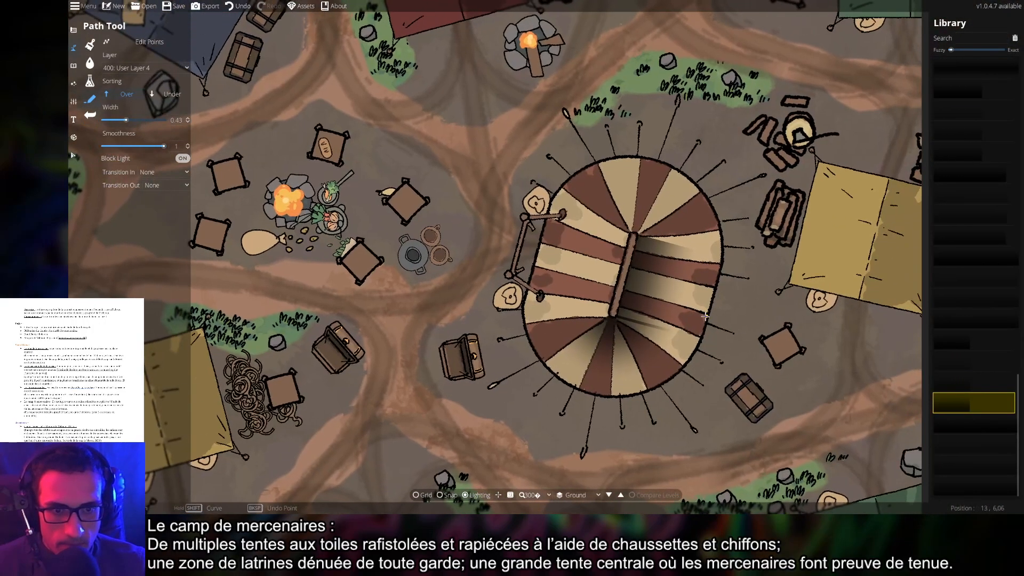
scroll(669, 319, "up", 3)
key("ctrl+z")
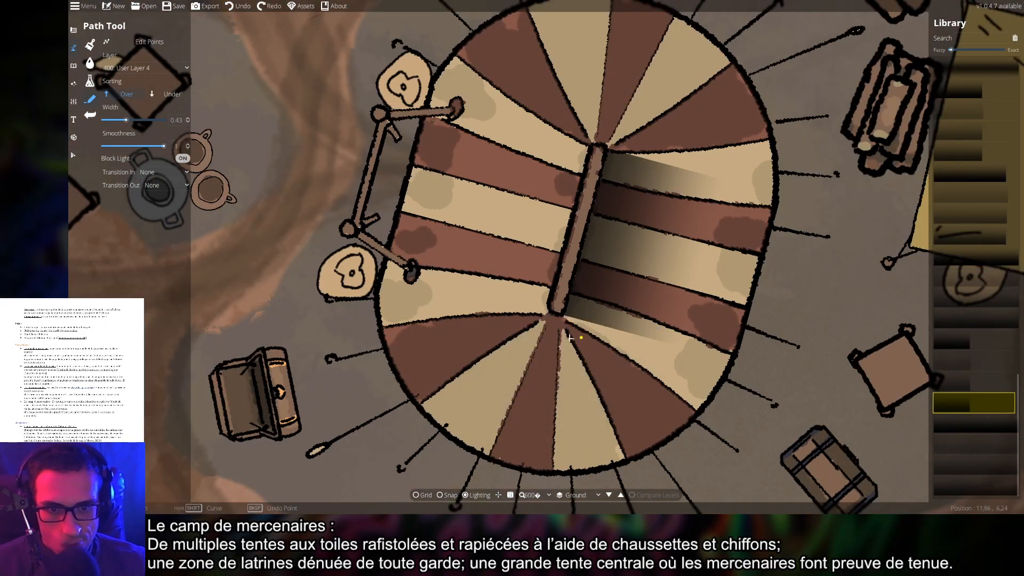
Draw a trial shadow path across the beam's lower end, then undo it
scroll(546, 328, "up", 1)
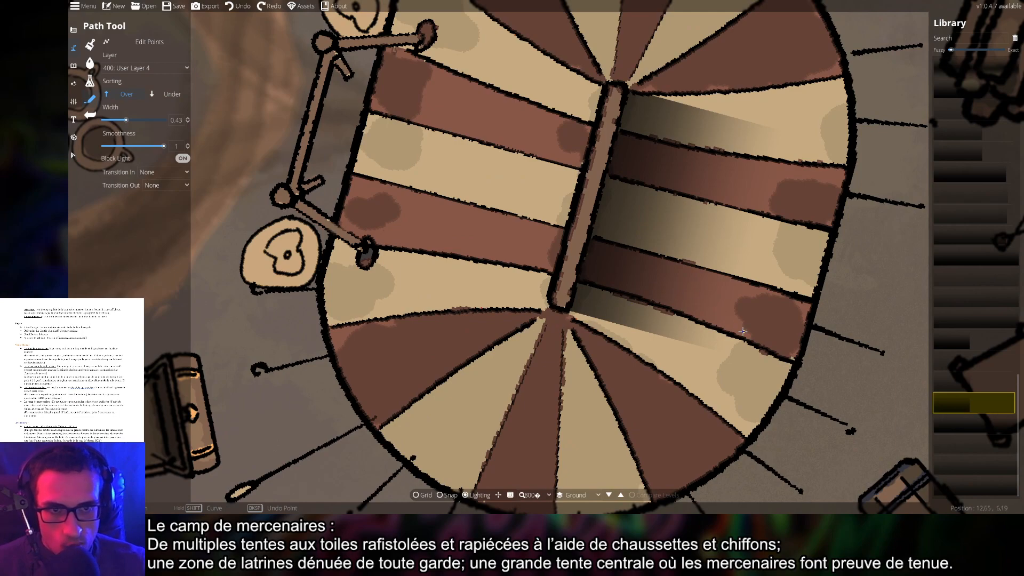
scroll(742, 331, "down", 4)
scroll(738, 336, "up", 4)
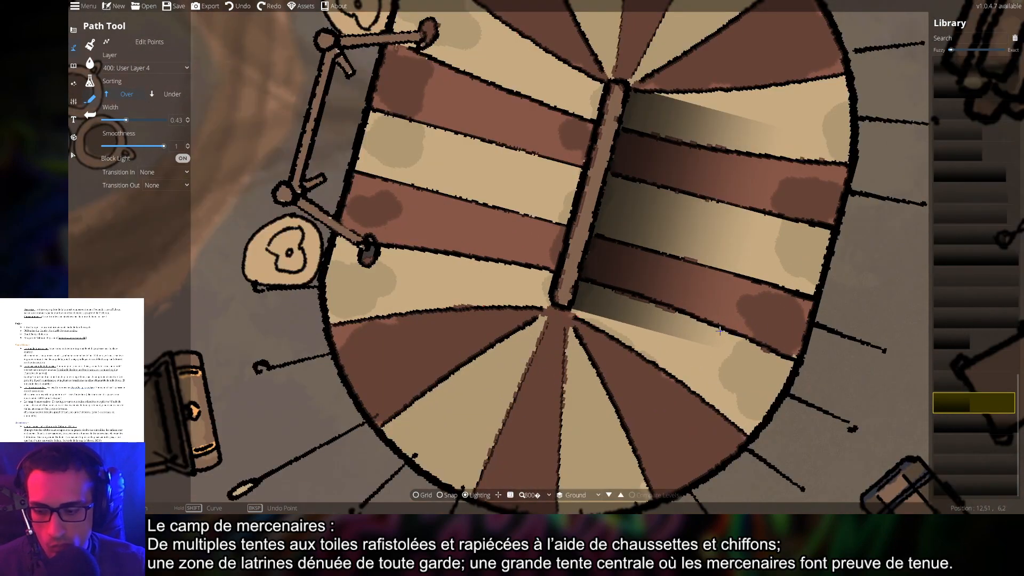
key("ctrl+z")
left_click_drag(654, 292, 657, 320)
left_click(589, 336)
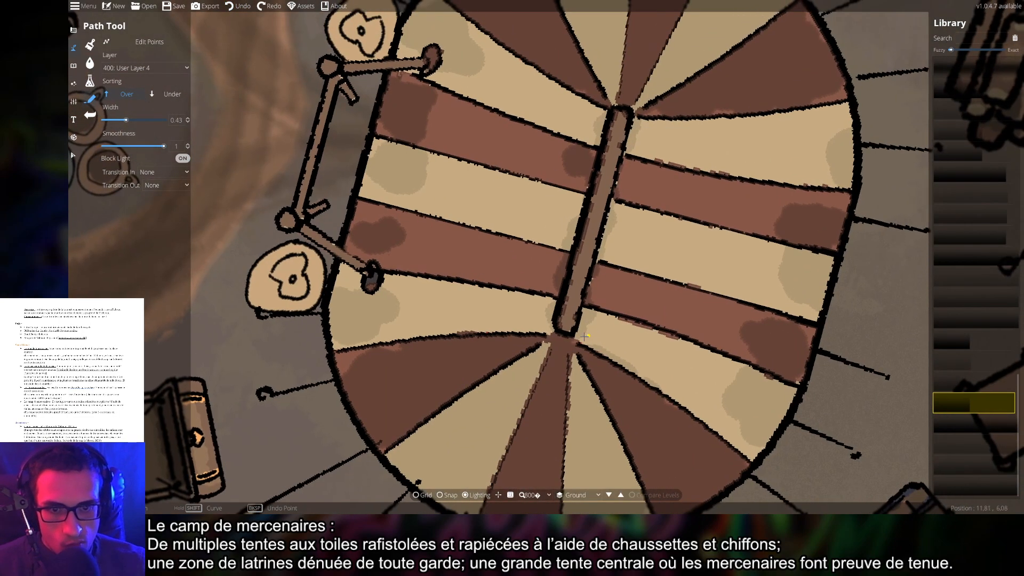
left_click(554, 327)
right_click(581, 328)
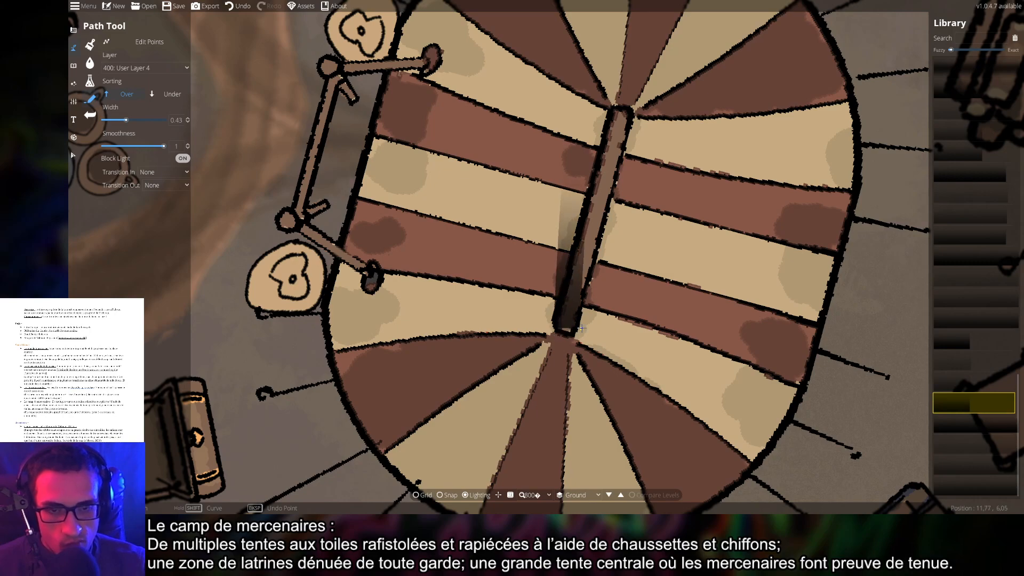
key("ctrl+z")
Place shadow path points from the beam's top down to its bottom end across the stripes
left_click_drag(639, 160, 619, 285)
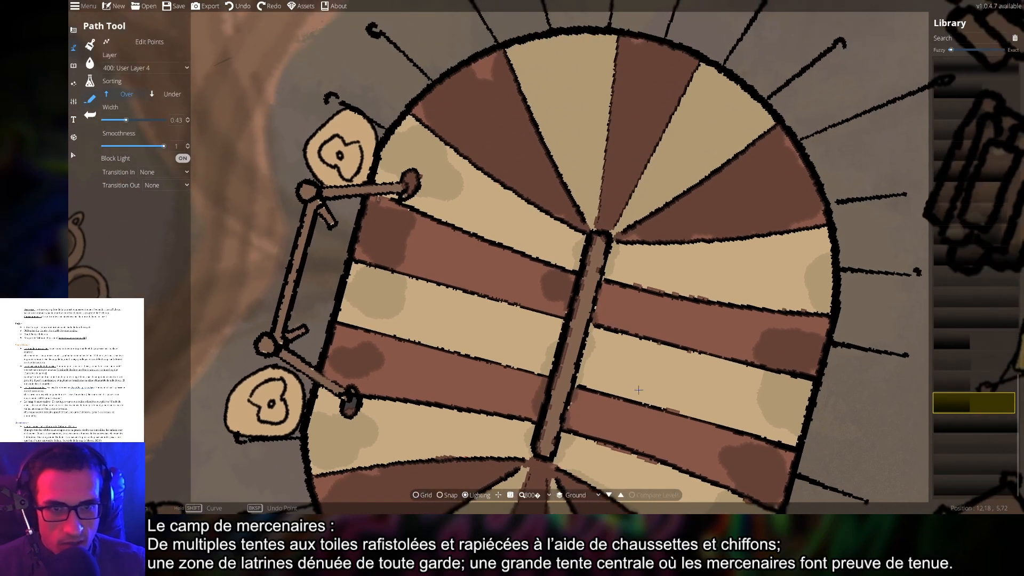
left_click(595, 232)
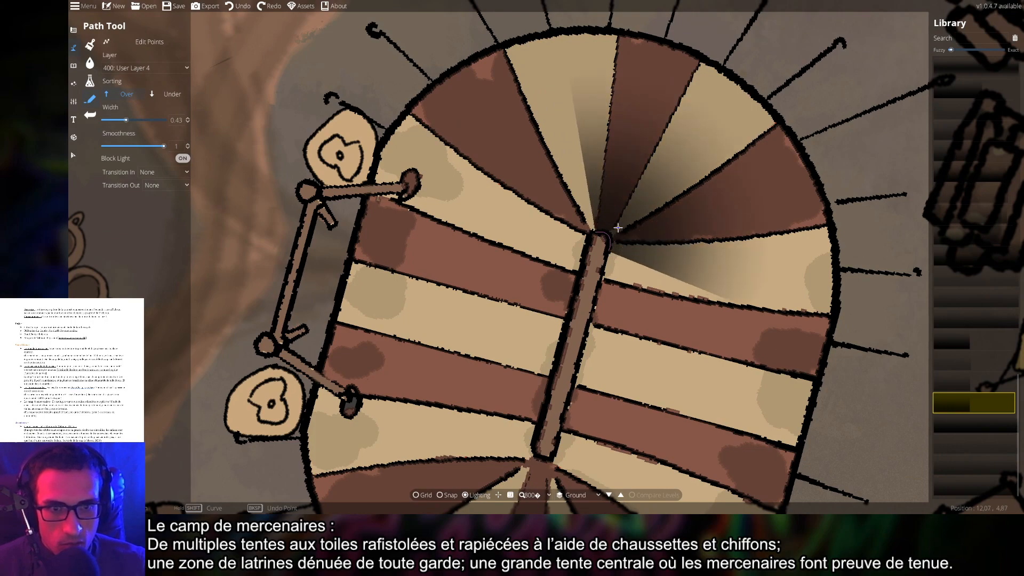
left_click(616, 230, "shift")
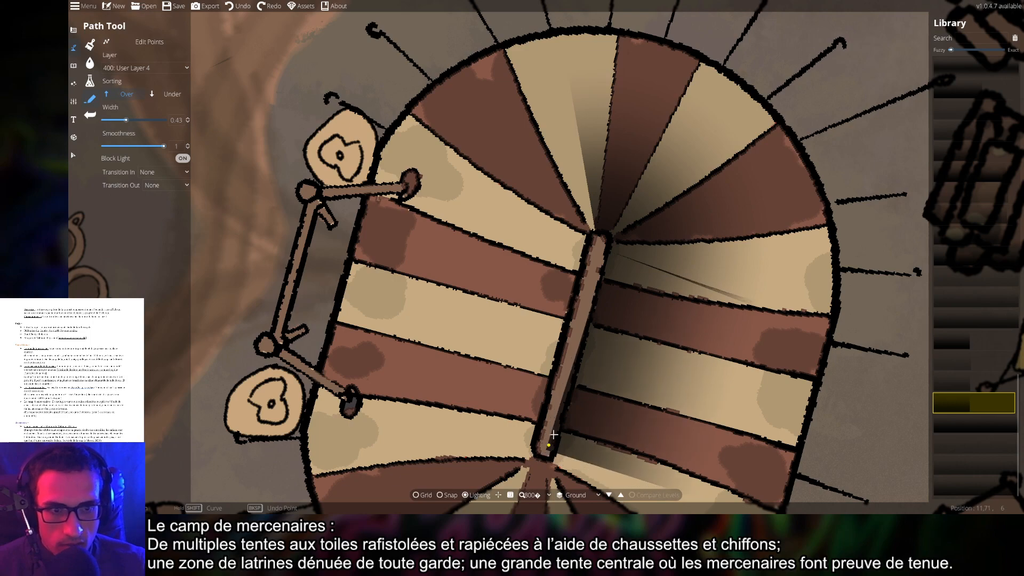
left_click(604, 263)
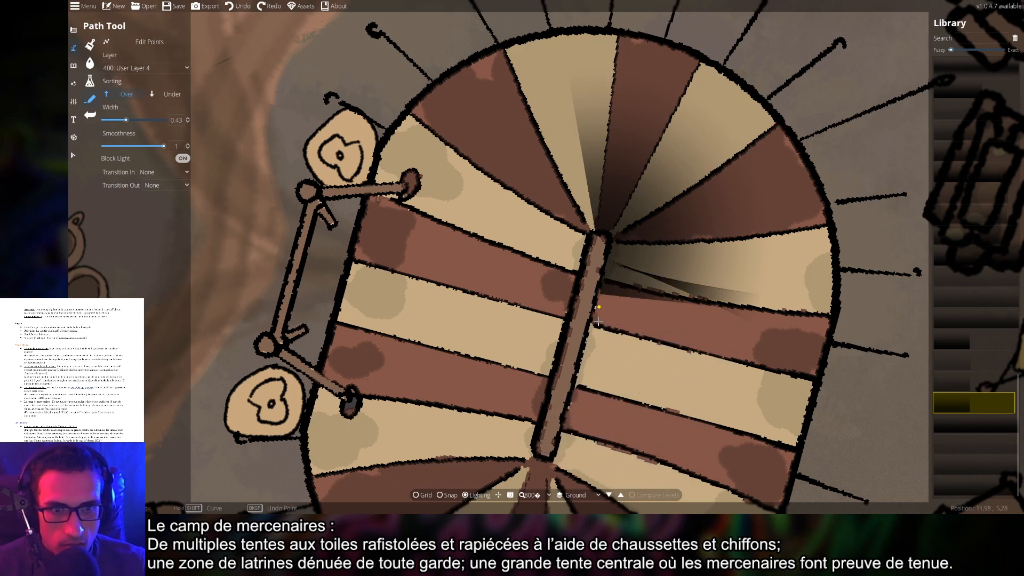
left_click_drag(560, 434, 596, 293)
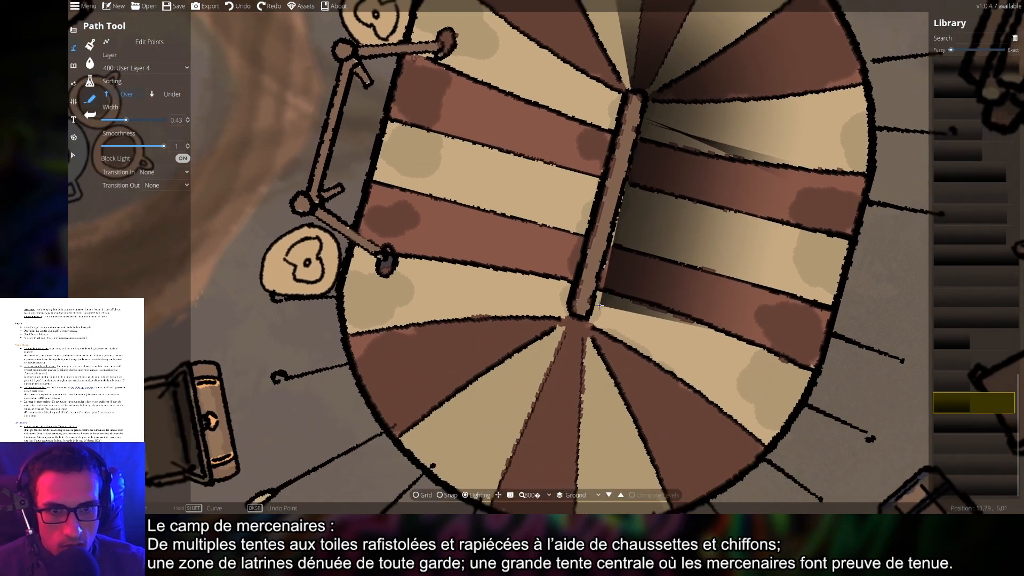
left_click(571, 309)
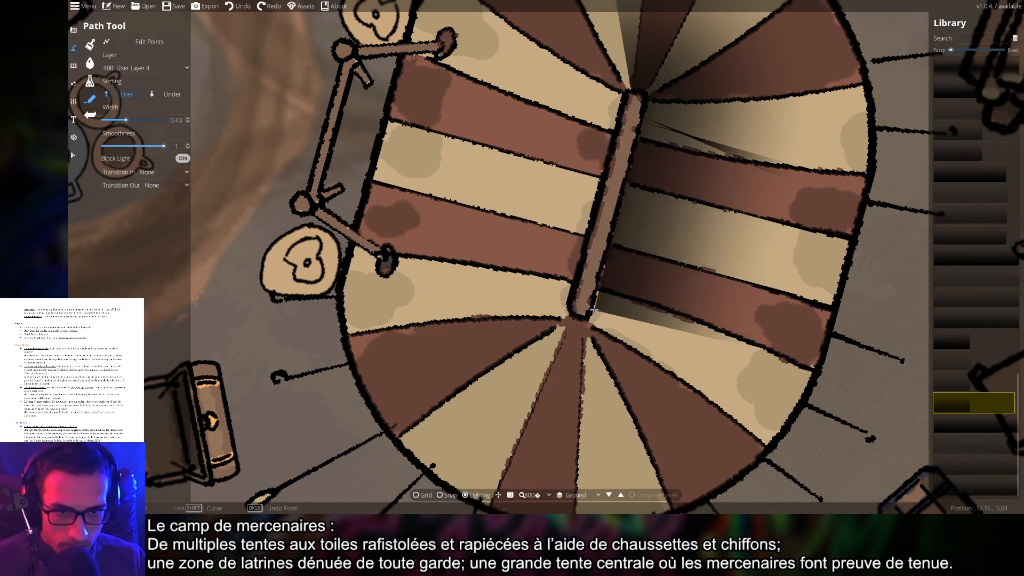
left_click_drag(630, 174, 559, 304)
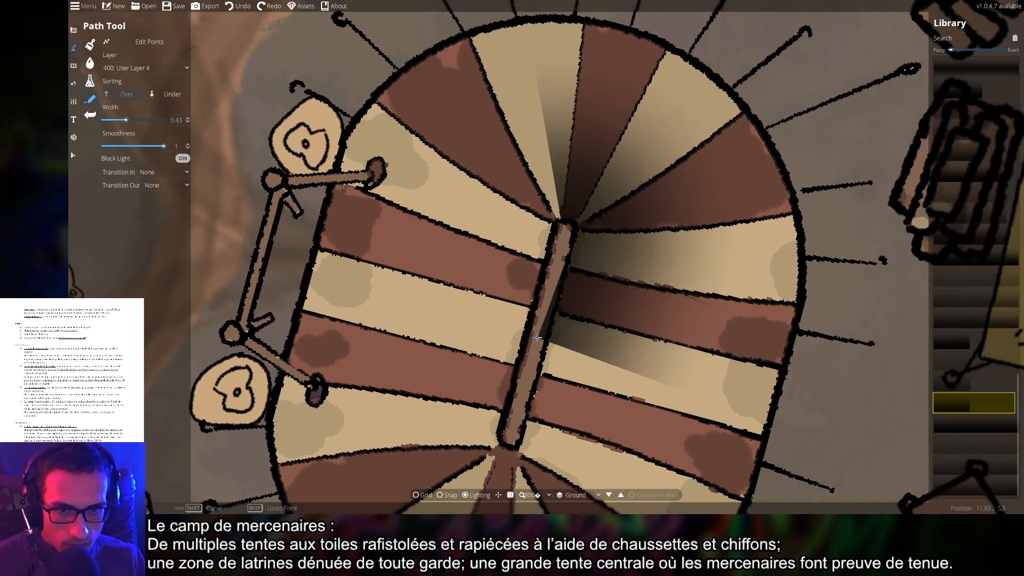
left_click(606, 305)
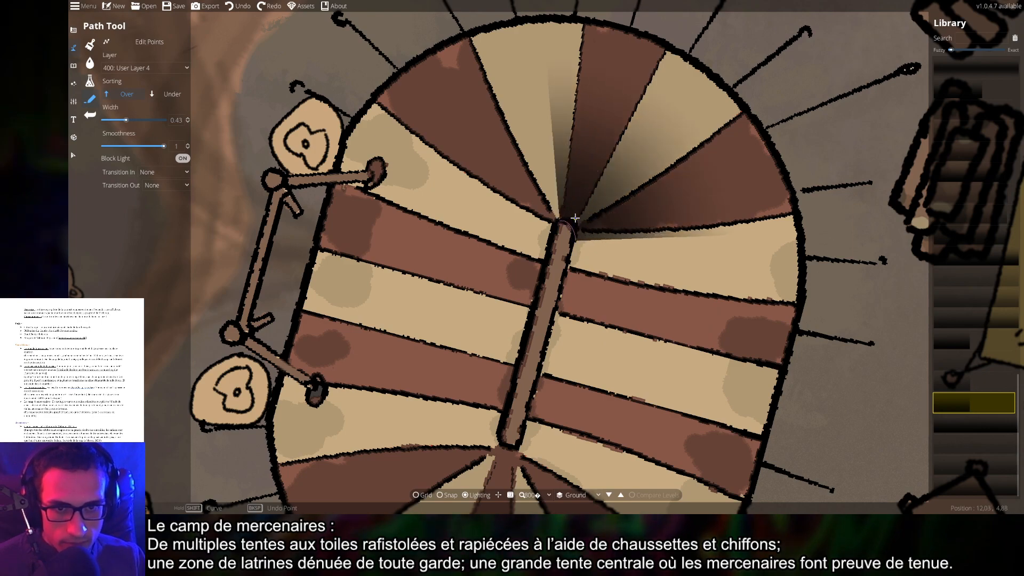
left_click(580, 219)
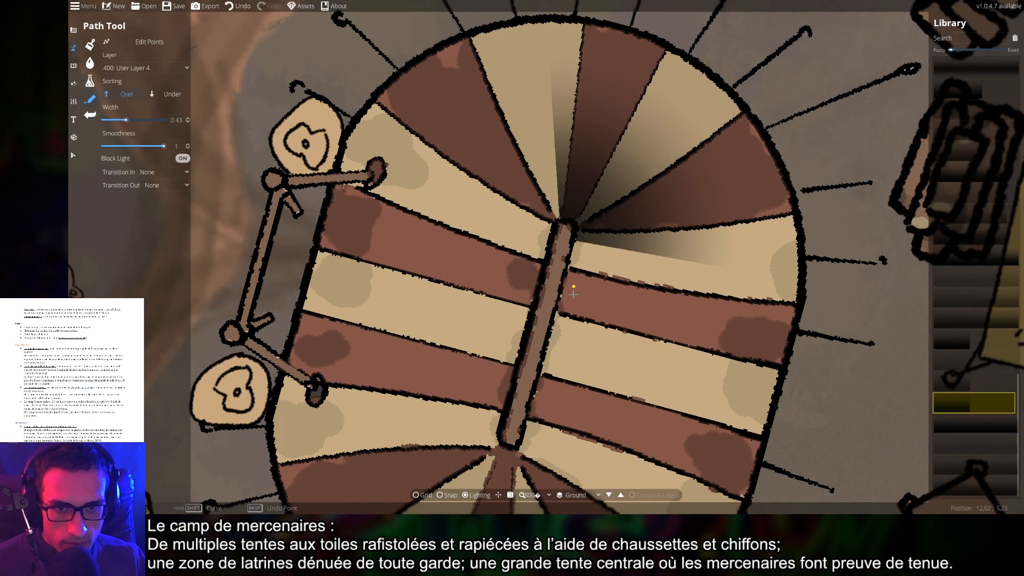
left_click_drag(584, 335, 609, 229)
Draw a shadow from the beam's lower end toward the tent's right, then begin one at its top
left_click(525, 337)
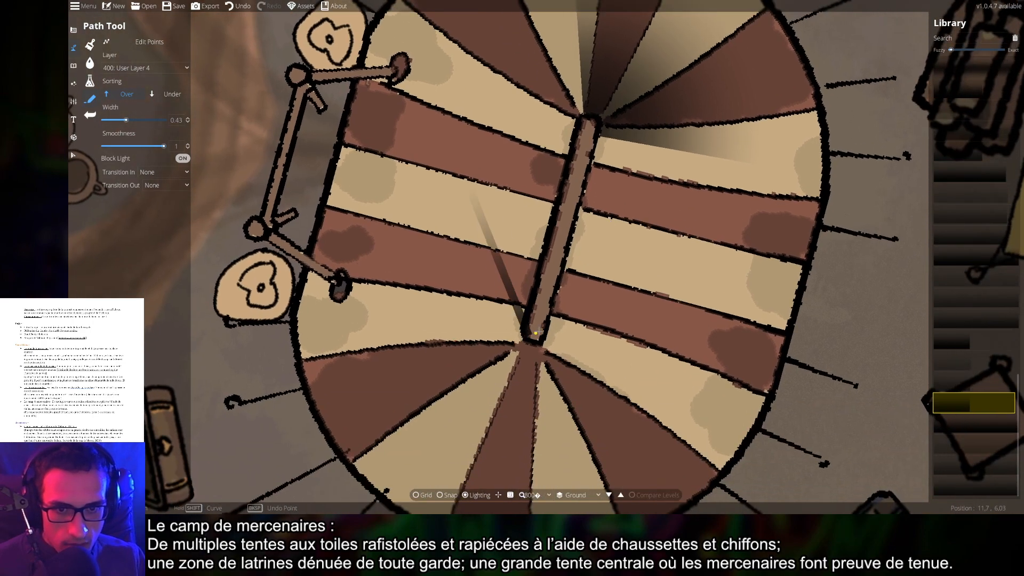
key("ctrl+z")
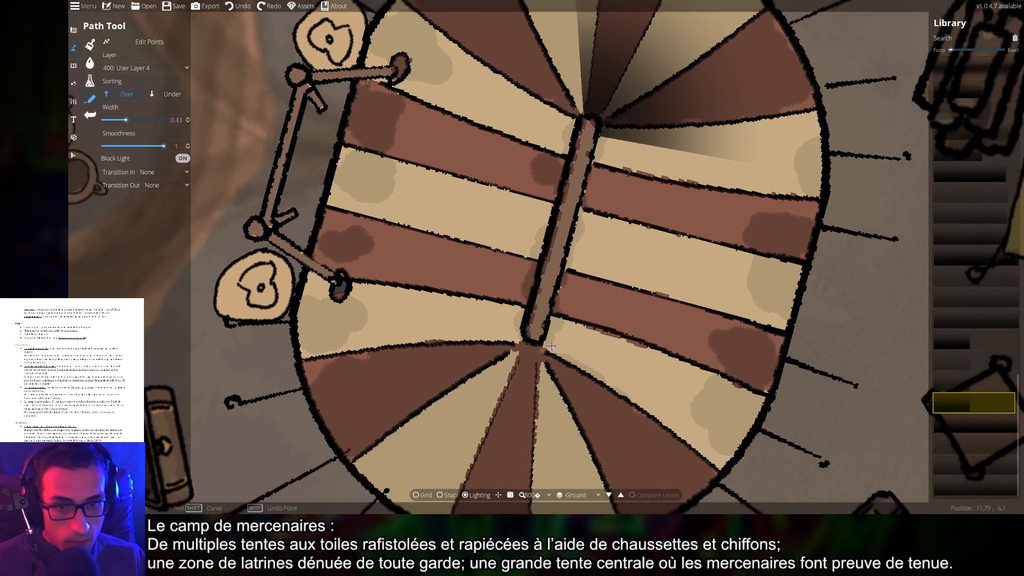
left_click(545, 326)
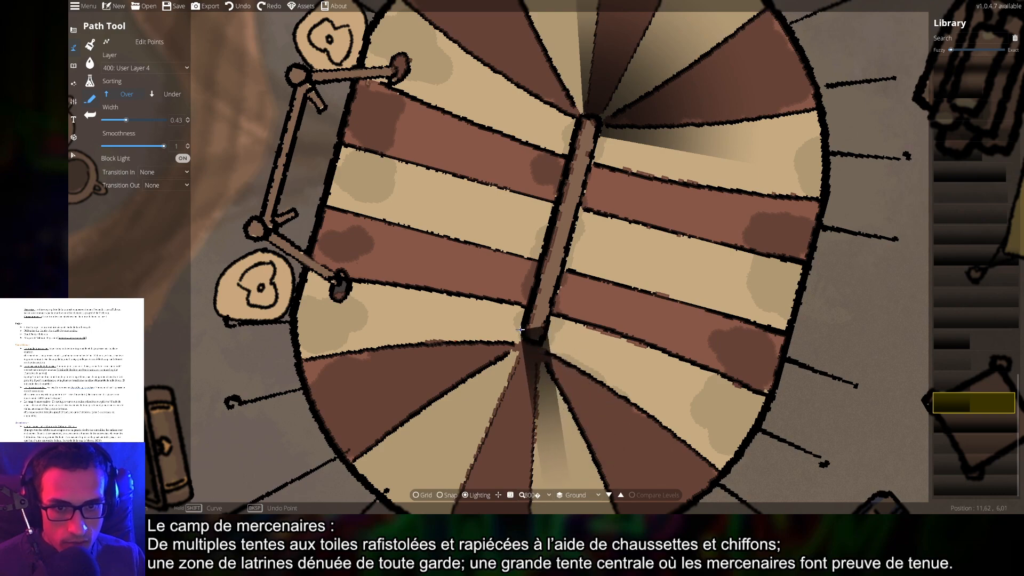
left_click(540, 362)
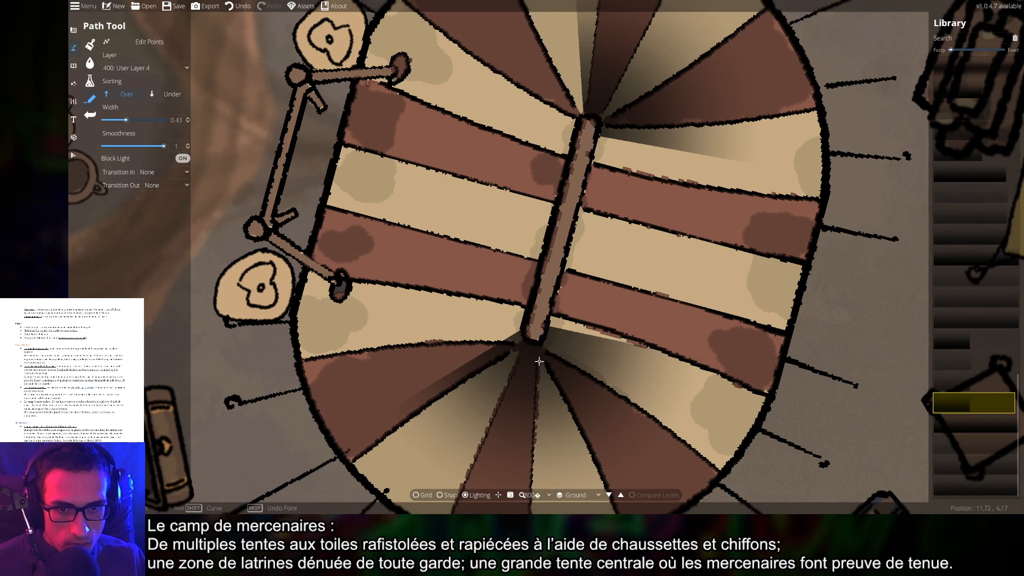
left_click(547, 329)
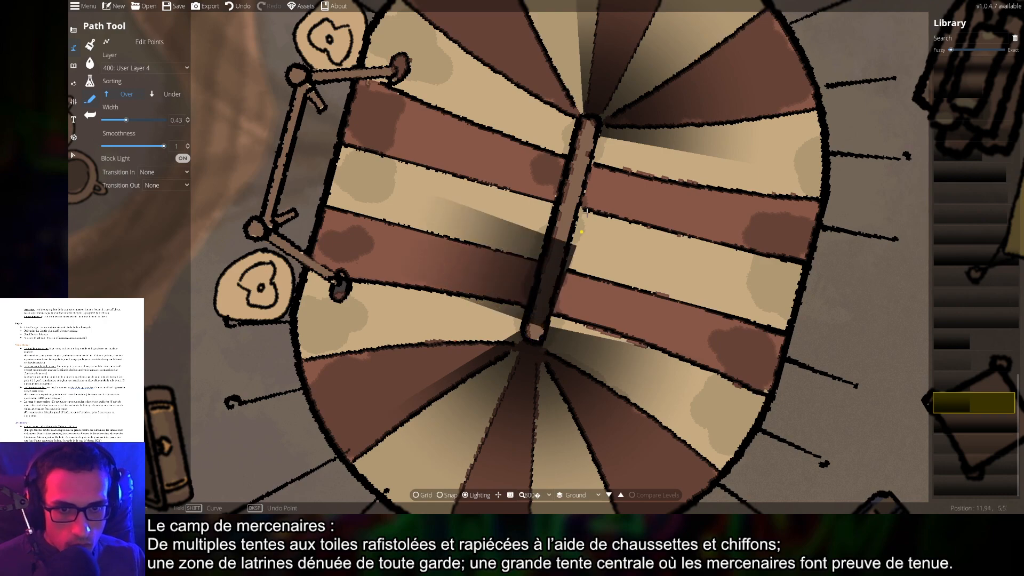
right_click(603, 171)
key("ctrl+z")
key("ctrl+z")
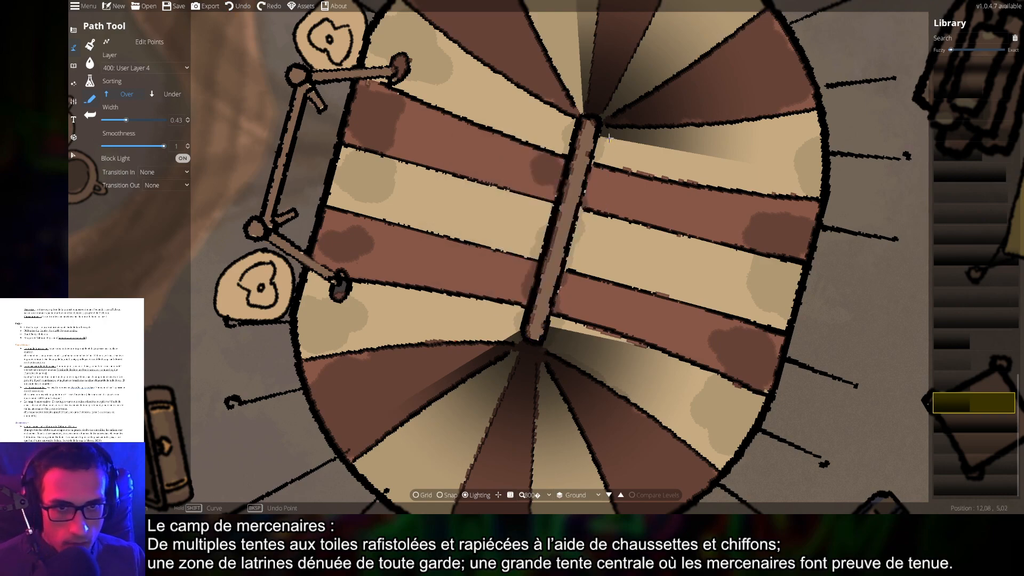
left_click(599, 134)
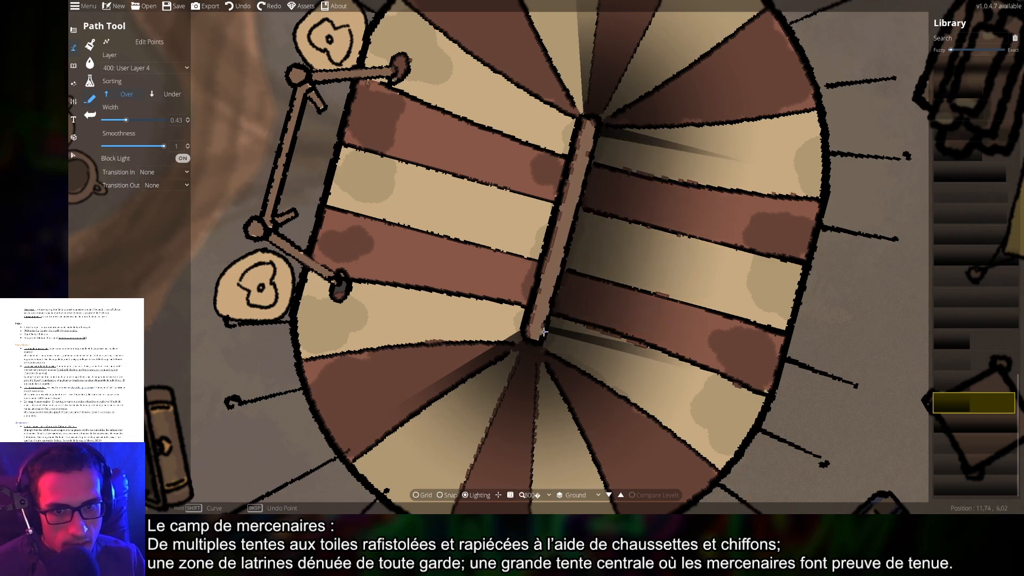
Undo the last tent shadow stroke, then test and remove a short shadow beside the central pole
scroll(749, 336, "down", 5)
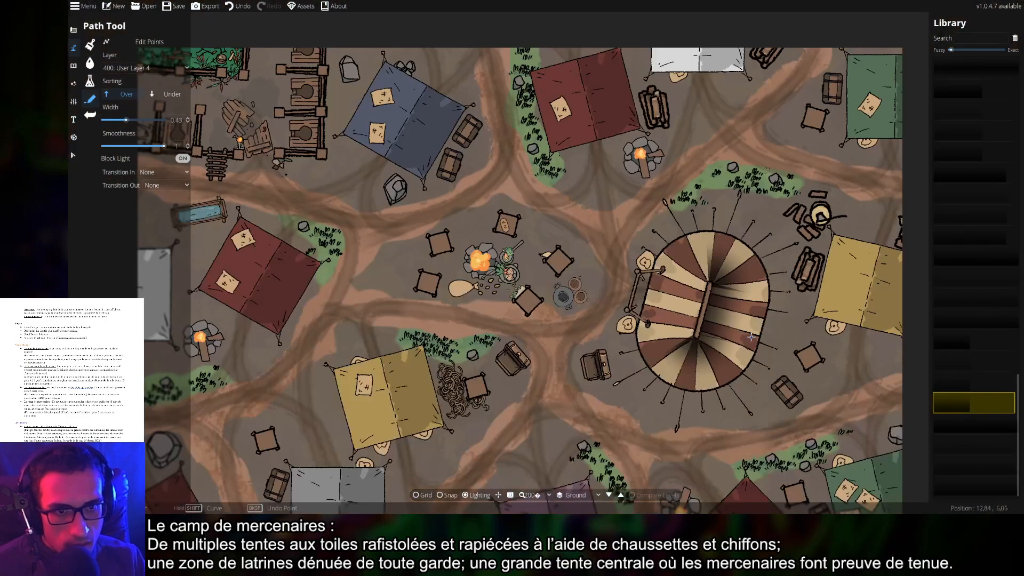
left_click_drag(810, 344, 746, 330)
scroll(746, 326, "down", 2)
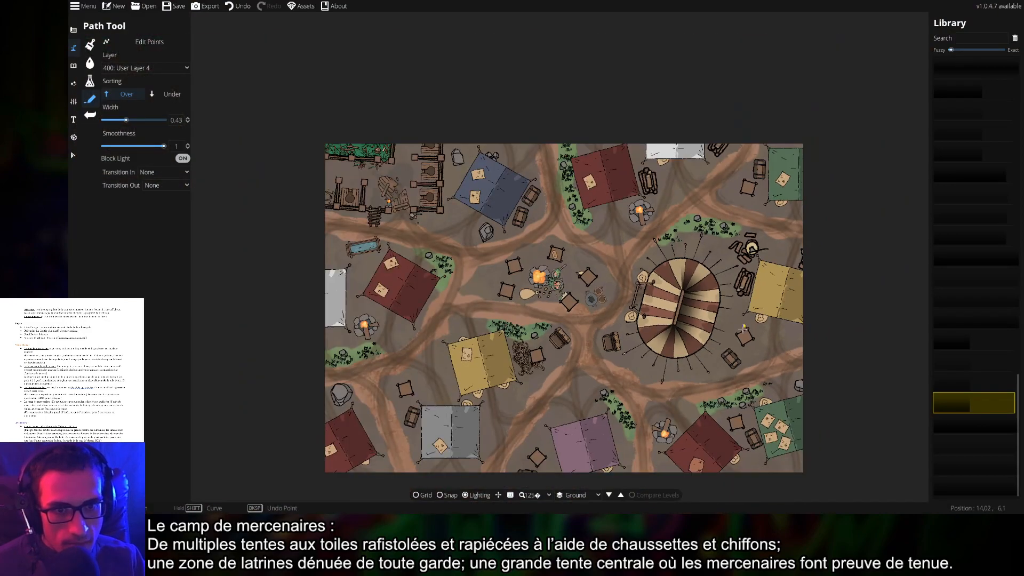
scroll(732, 333, "up", 7)
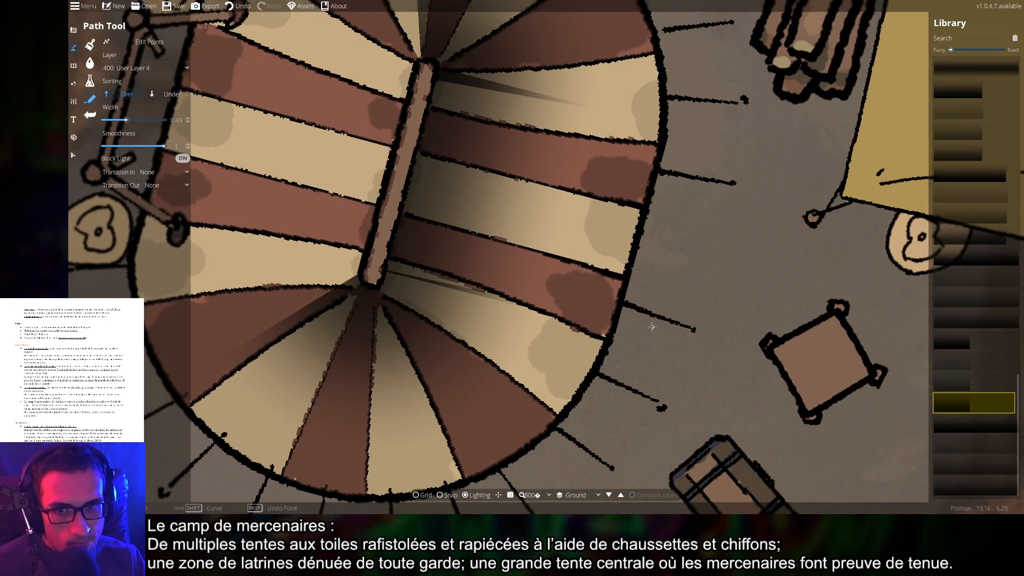
scroll(644, 322, "down", 2)
left_click_drag(636, 310, 676, 342)
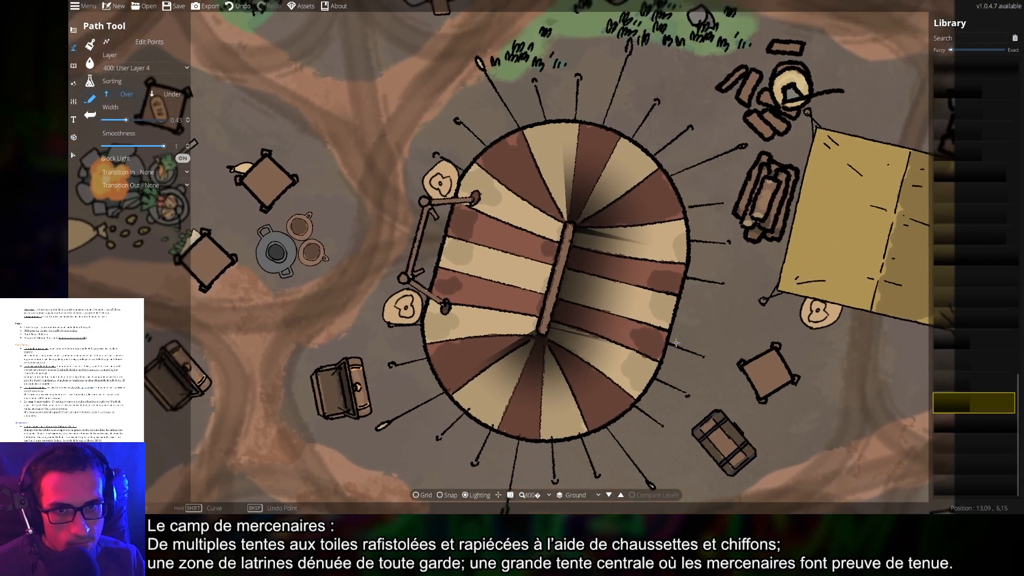
key("ctrl+z")
key("ctrl+z")
key("ctrl+z")
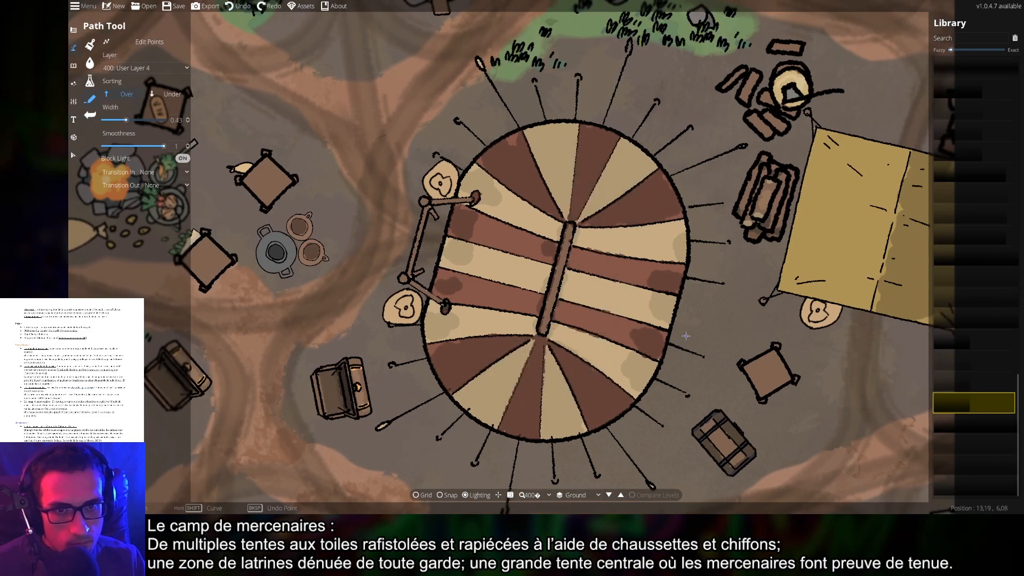
mouse_move(646, 272)
left_mouse_down()
mouse_move(651, 307)
mouse_move(659, 286)
left_mouse_up()
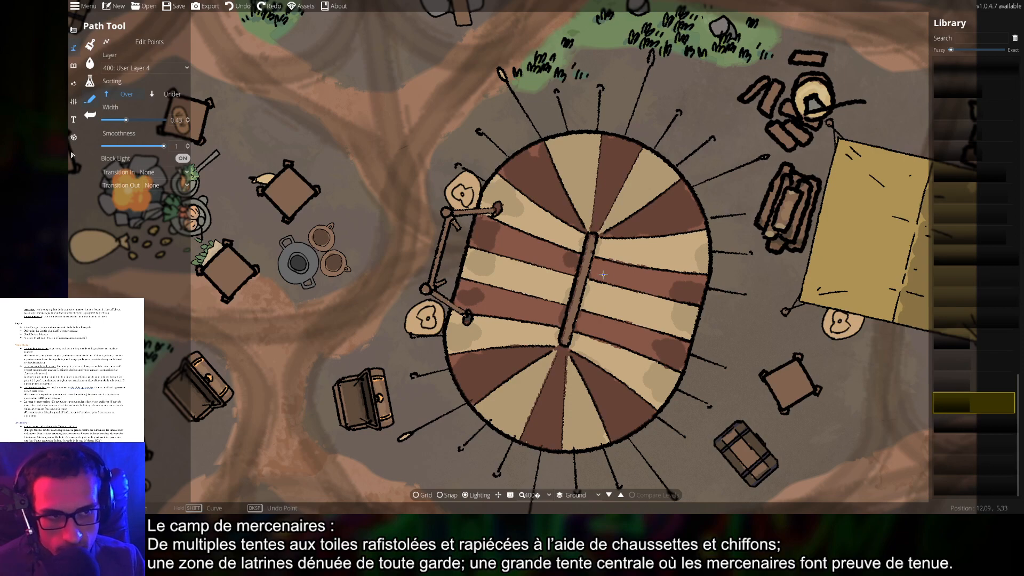
scroll(602, 261, "up", 2)
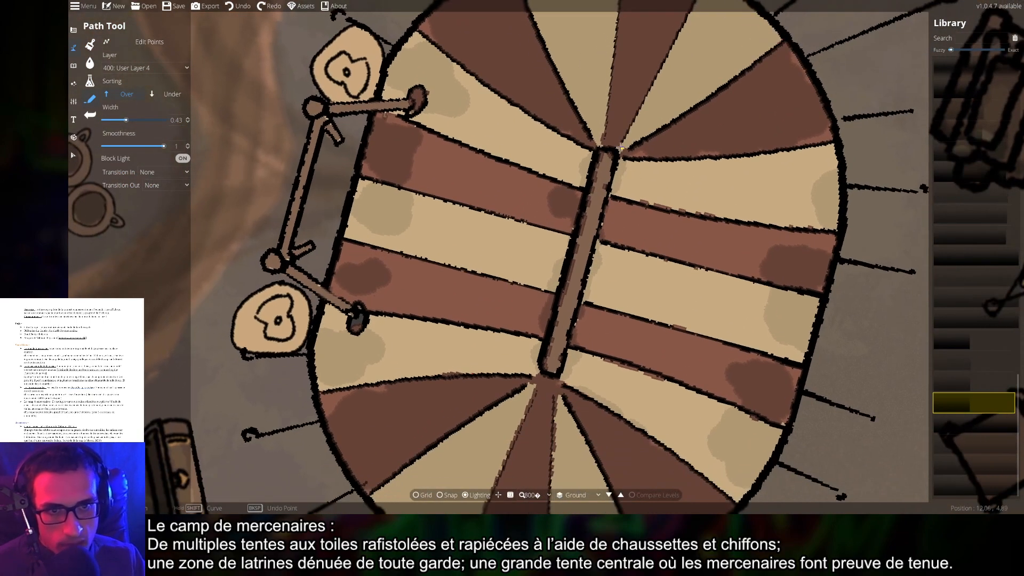
left_click(617, 149)
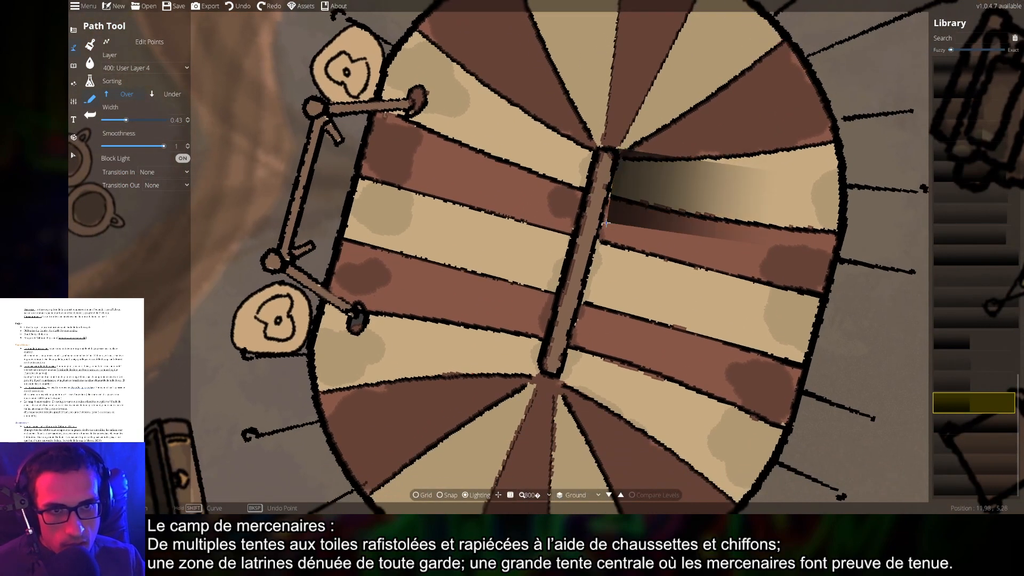
right_click(605, 216)
key("ctrl+z")
Trace and undo a shadow wedge down to the tent rim, then lay one from pole top to bottom
left_click_drag(733, 200, 706, 276)
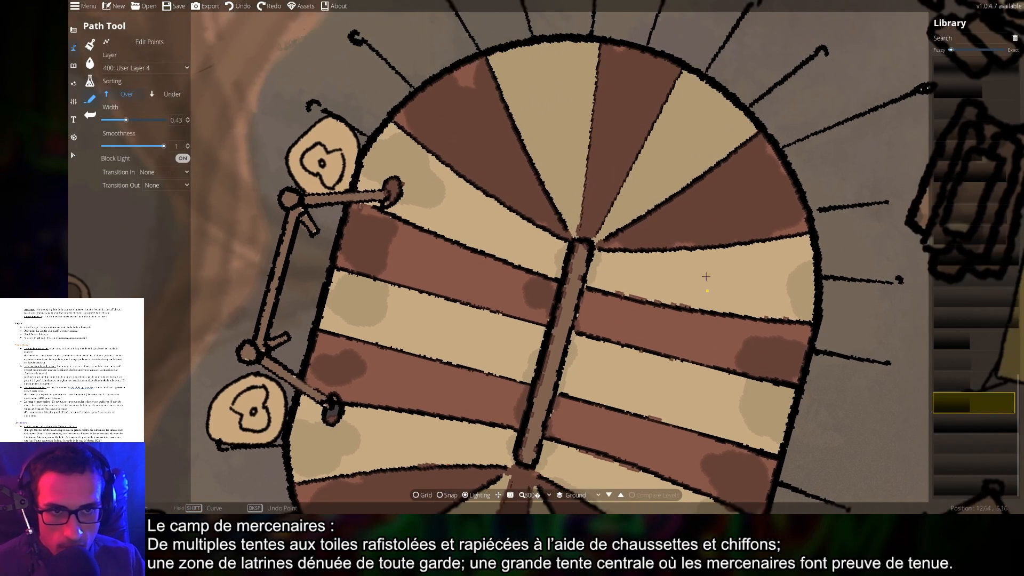
left_click(684, 66)
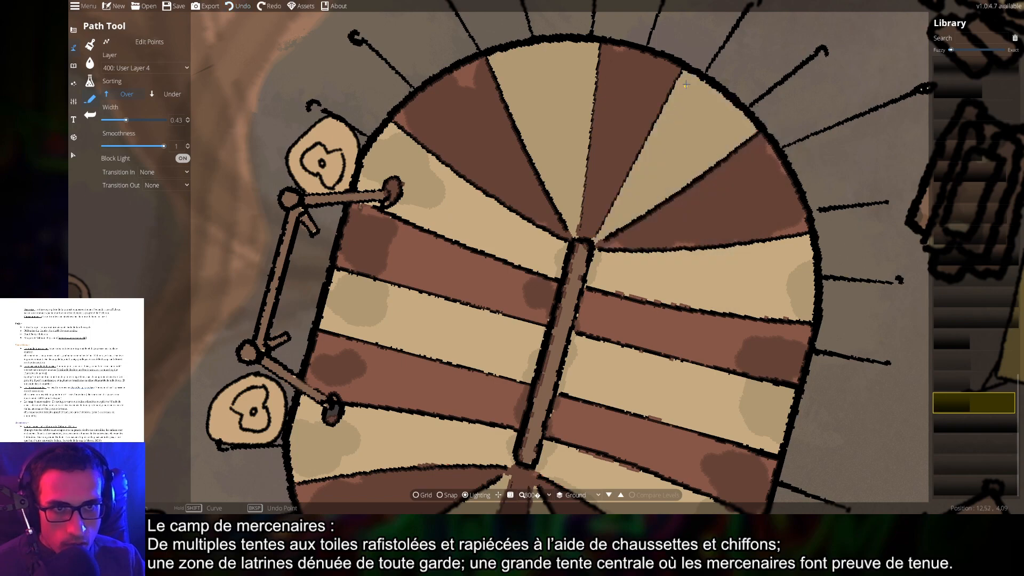
left_click(591, 246)
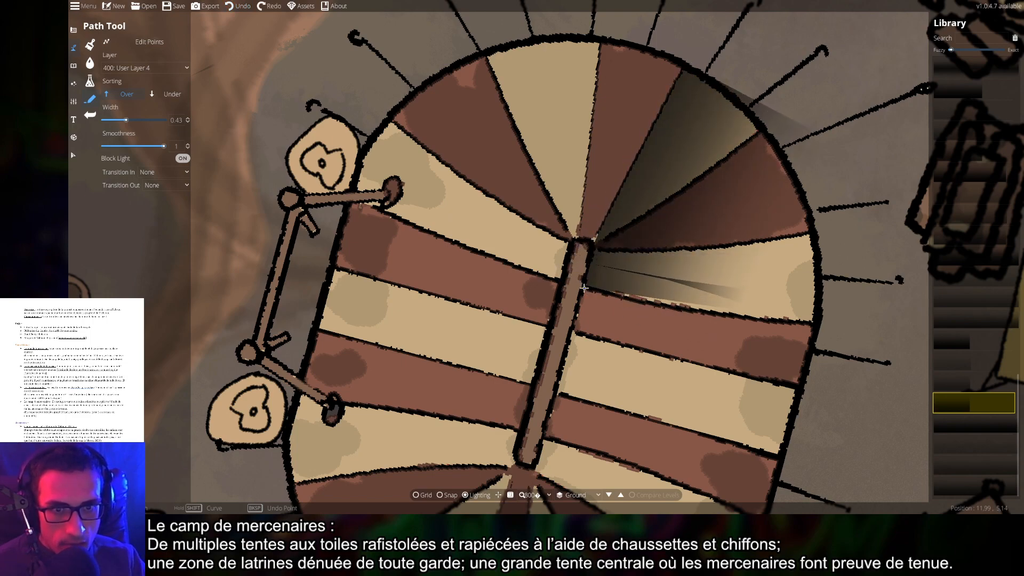
left_click_drag(545, 461, 549, 389)
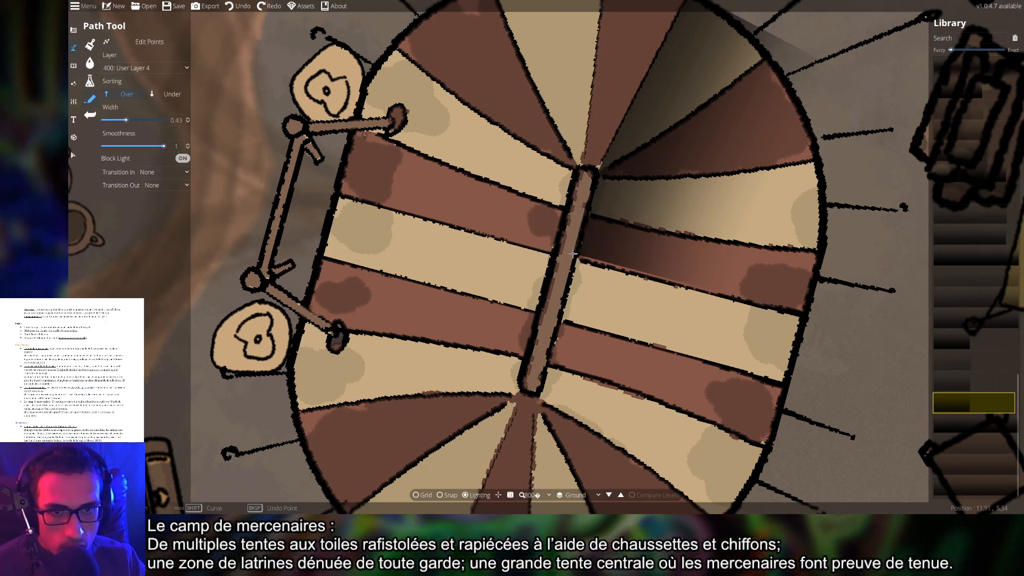
left_click(537, 395)
left_click_drag(538, 405, 546, 234)
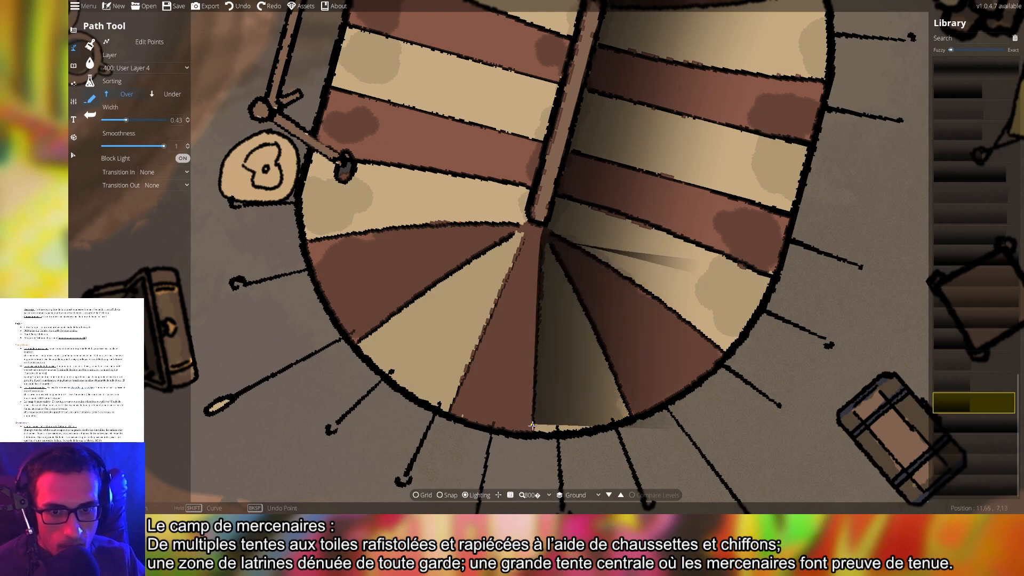
left_click(532, 433)
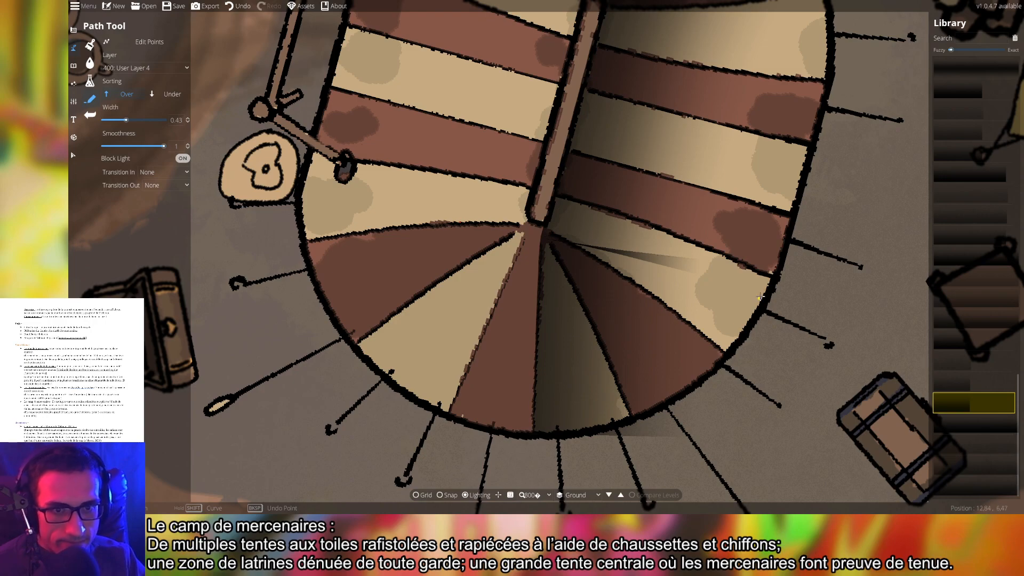
scroll(532, 433, "down", 3)
key("ctrl+z")
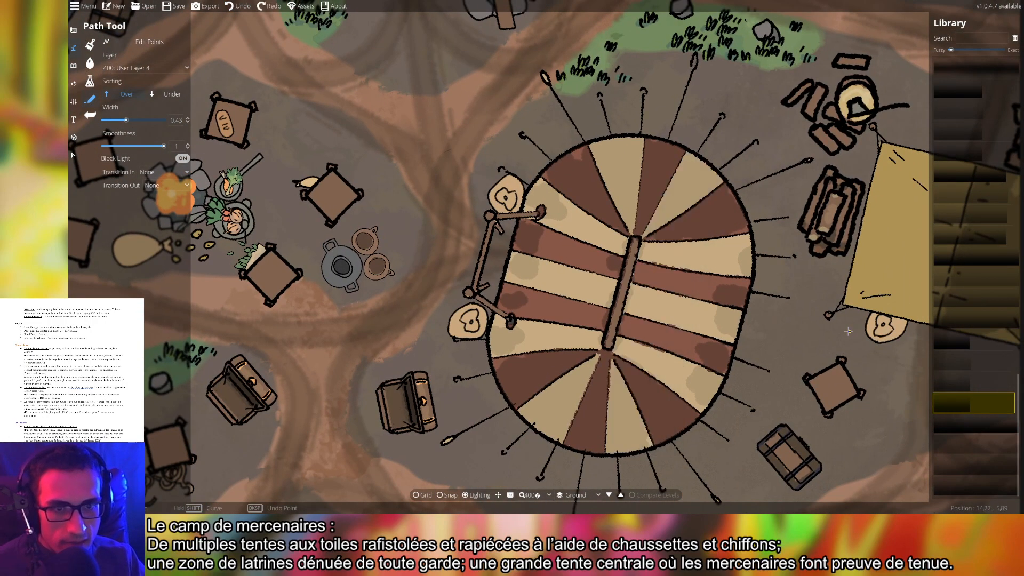
scroll(674, 264, "up", 3)
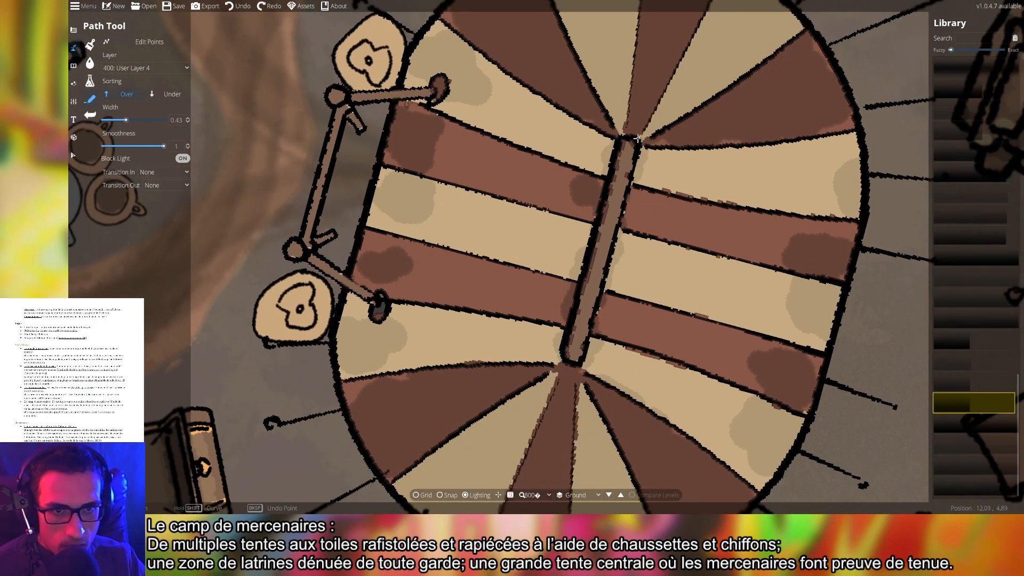
left_click(638, 140)
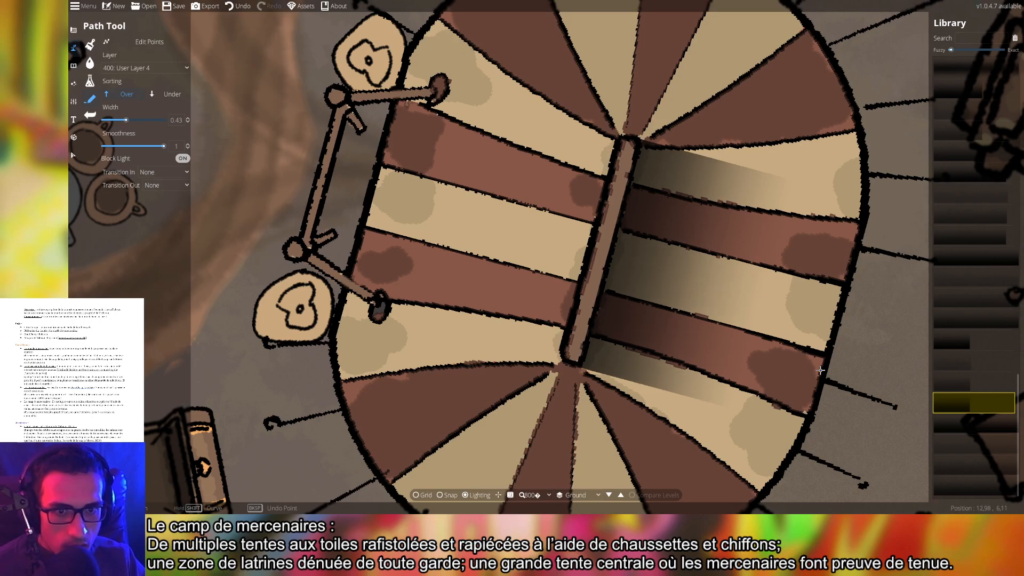
scroll(820, 370, "down", 10)
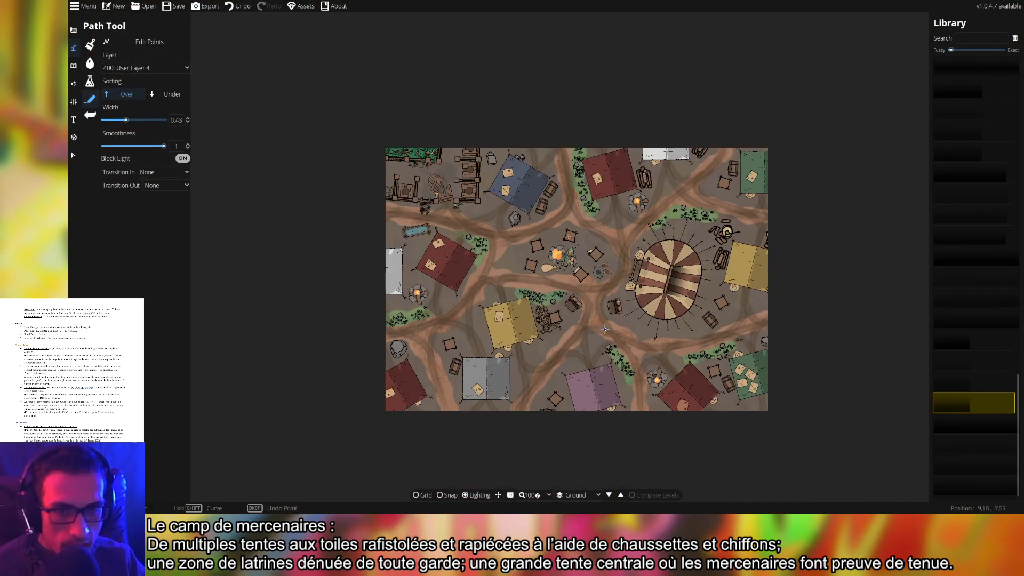
Pick the ShadowPathVLarge25 shadow, then draw and undo a trial stroke at the purple tent
left_click_drag(572, 274, 573, 217)
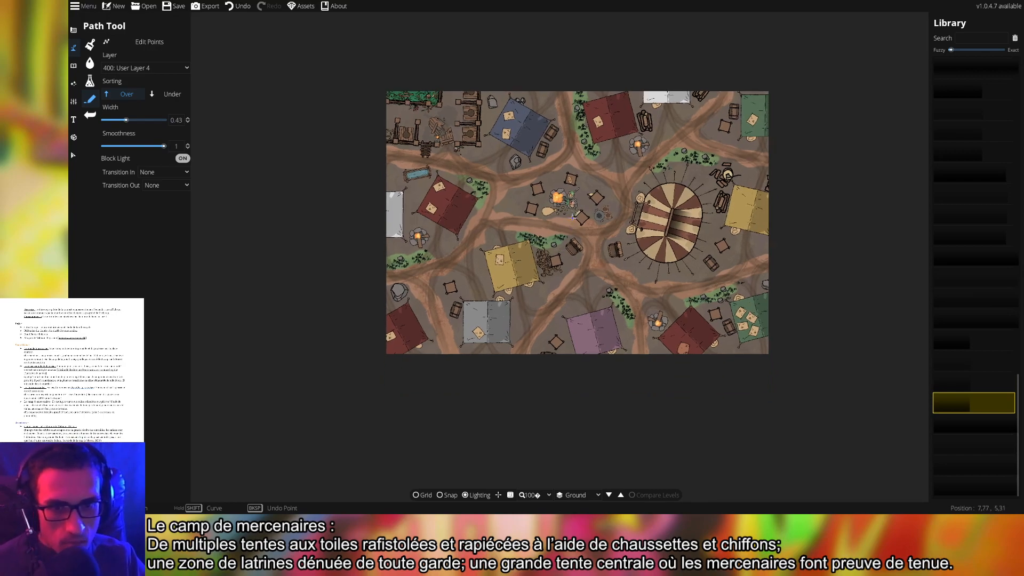
scroll(602, 282, "up", 2)
left_click_drag(586, 300, 630, 256)
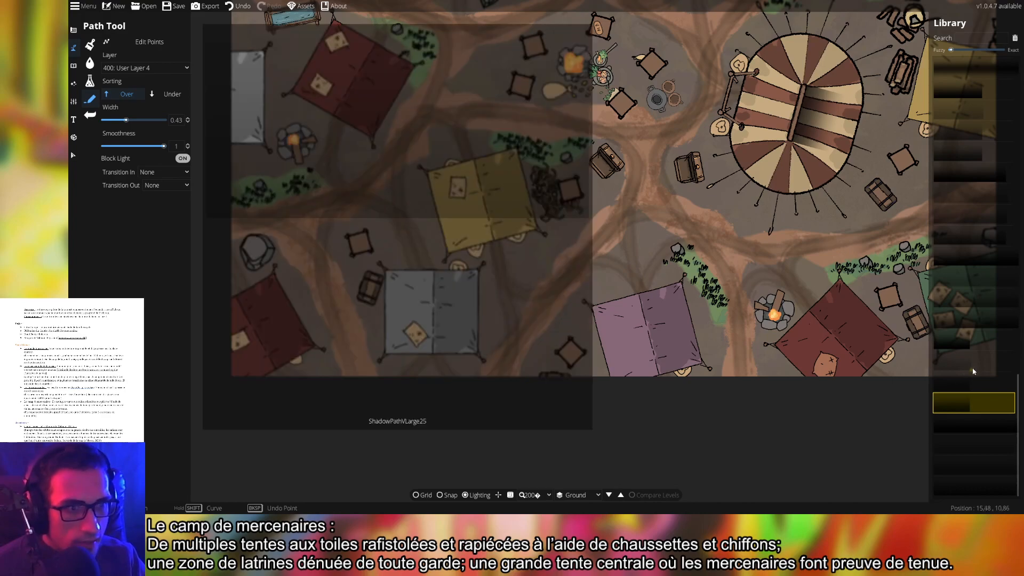
mouse_move(971, 321)
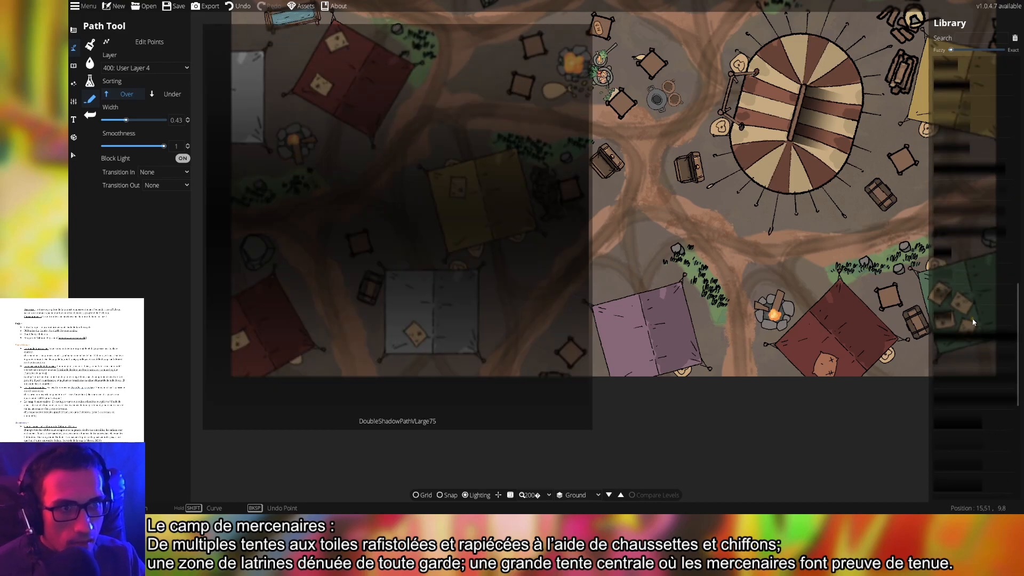
mouse_move(980, 384)
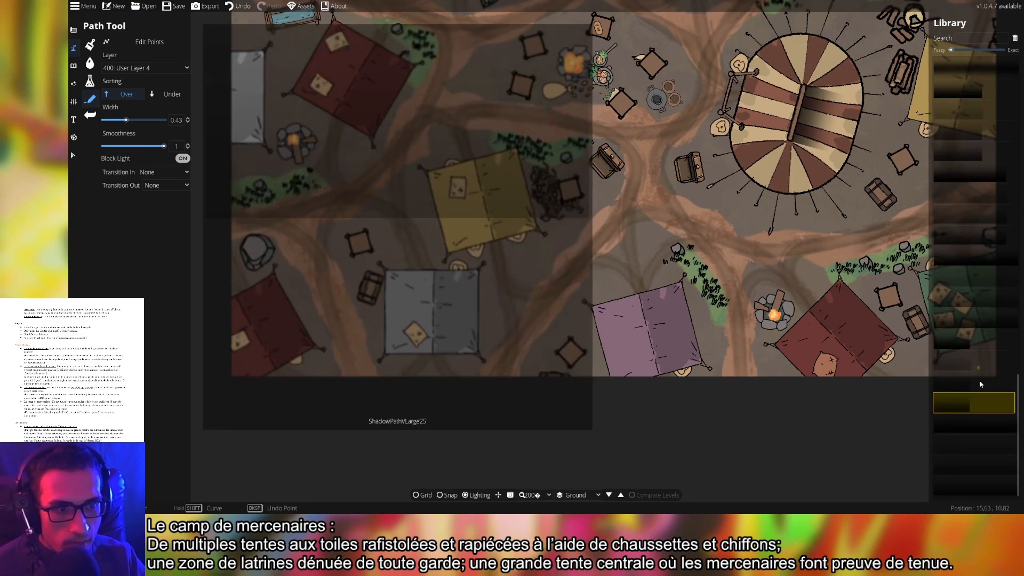
left_click(974, 424)
left_click(558, 152)
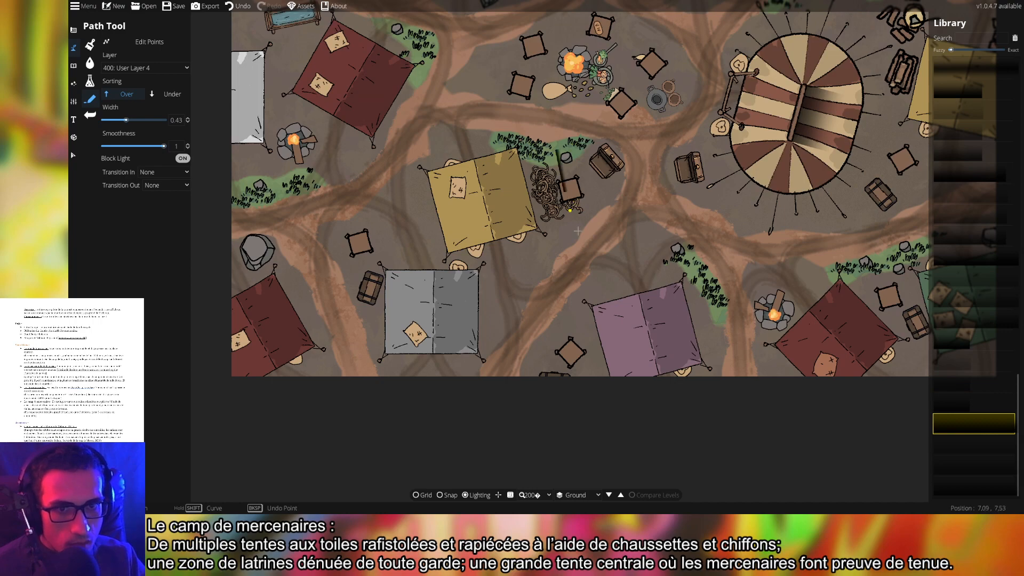
right_click(603, 311)
key("ctrl+z")
Raise the path width from 0.43 to about 2.78 and draw another trial shadow near the purple tent
scroll(676, 265, "up", 2)
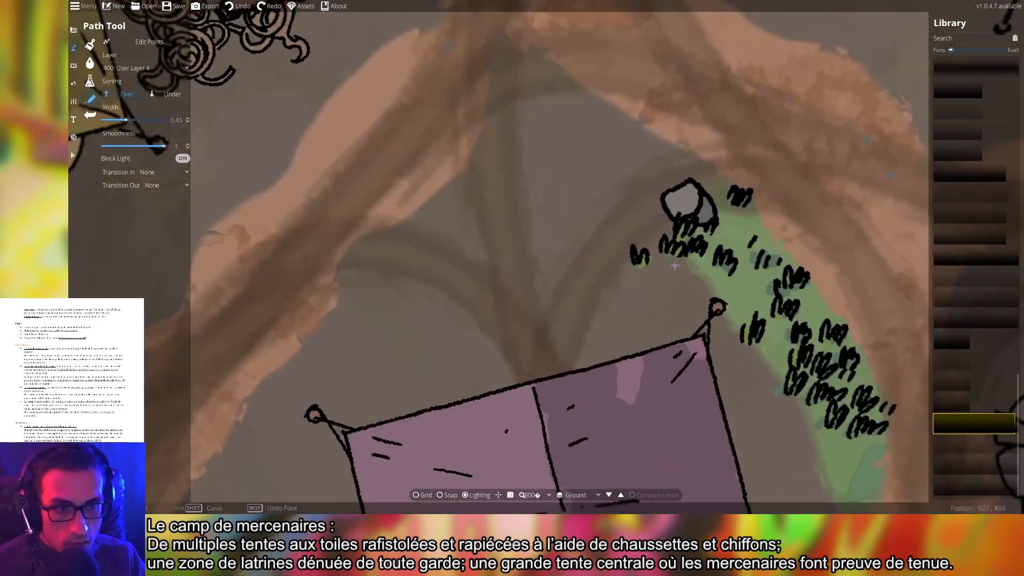
left_click(979, 450)
left_click(495, 143)
right_click(745, 373)
left_click_drag(406, 400, 412, 365)
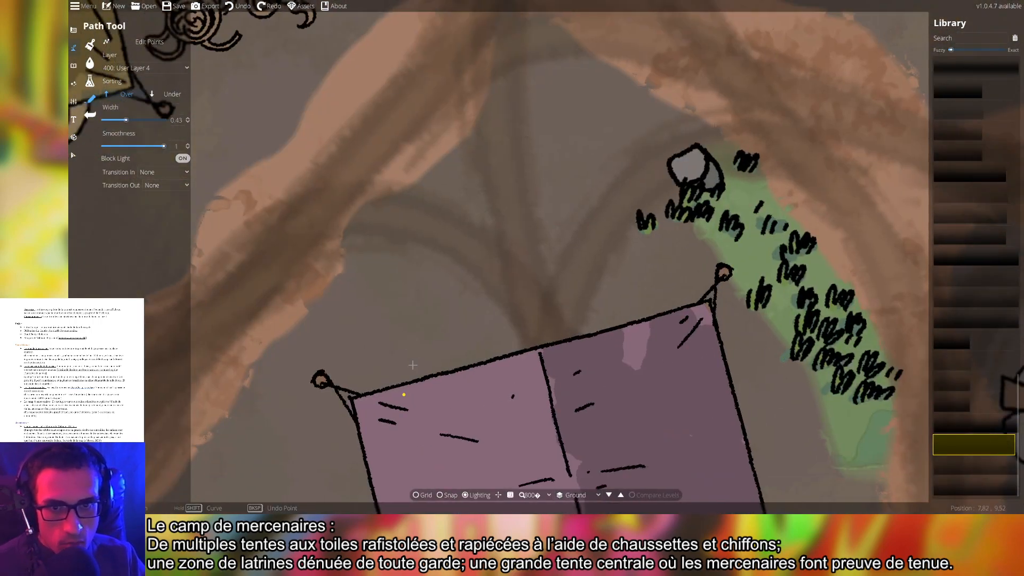
scroll(412, 365, "down", 2)
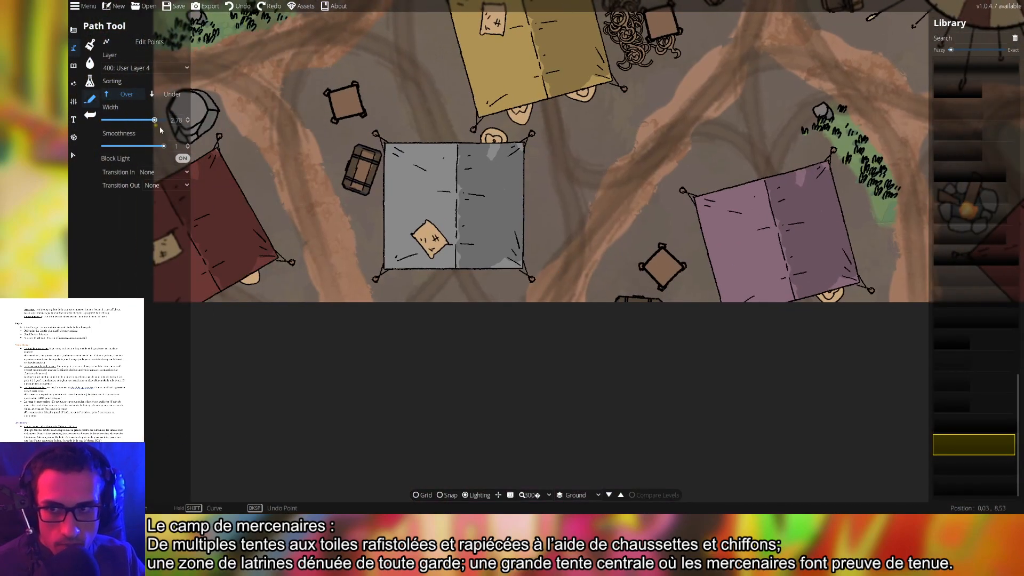
Undo the wider trial path and set the drawing layer to User Layer 2 near the red and grey tents
left_click(573, 143)
key("ctrl+z")
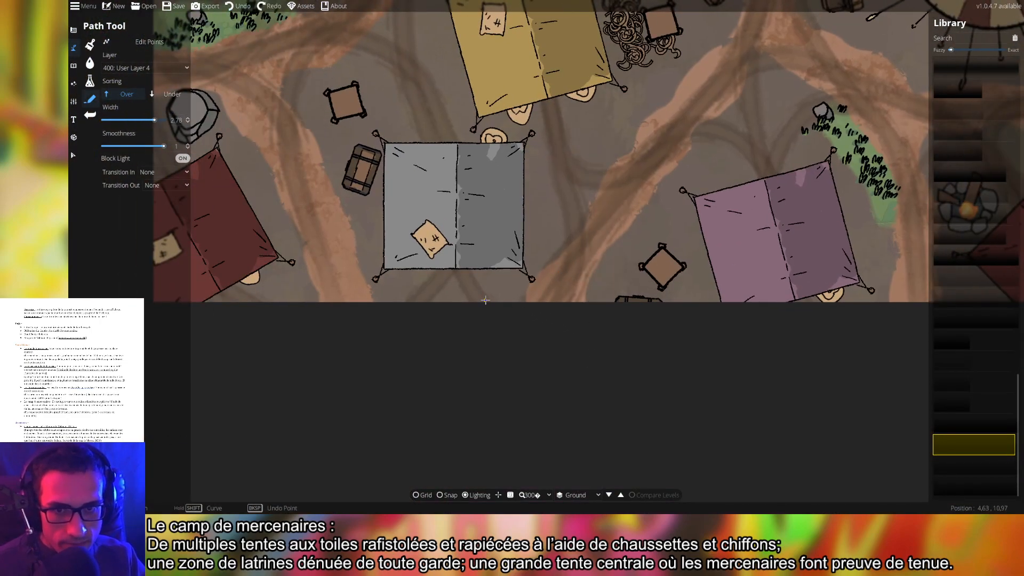
left_click_drag(485, 300, 675, 354)
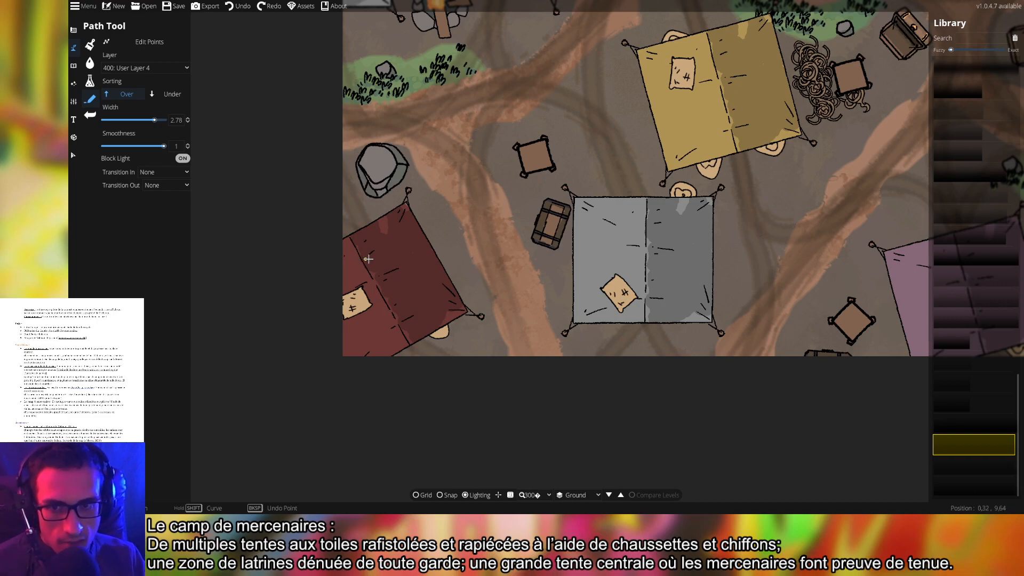
left_click_drag(414, 260, 497, 262)
scroll(527, 284, "up", 1)
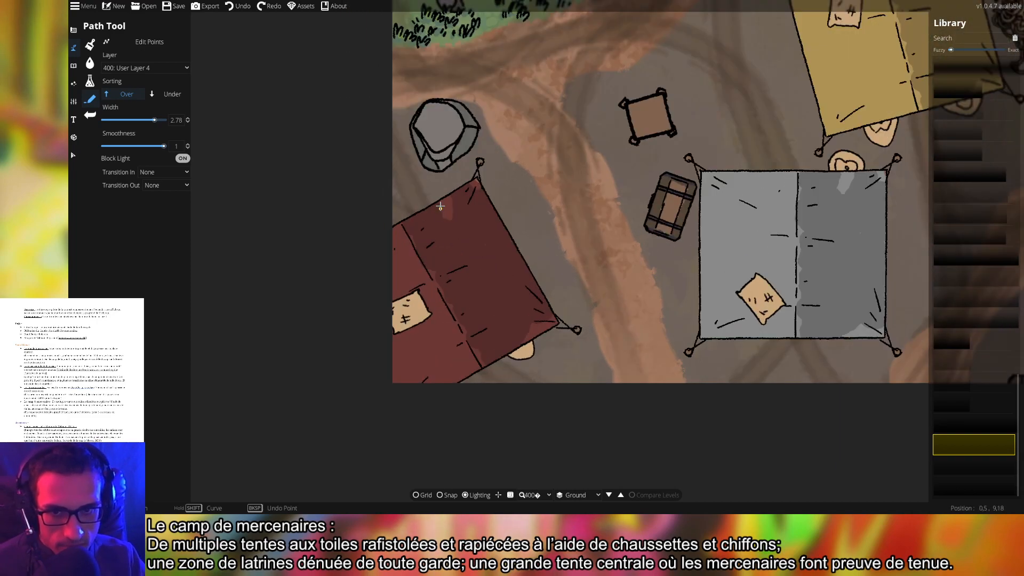
left_click(144, 67)
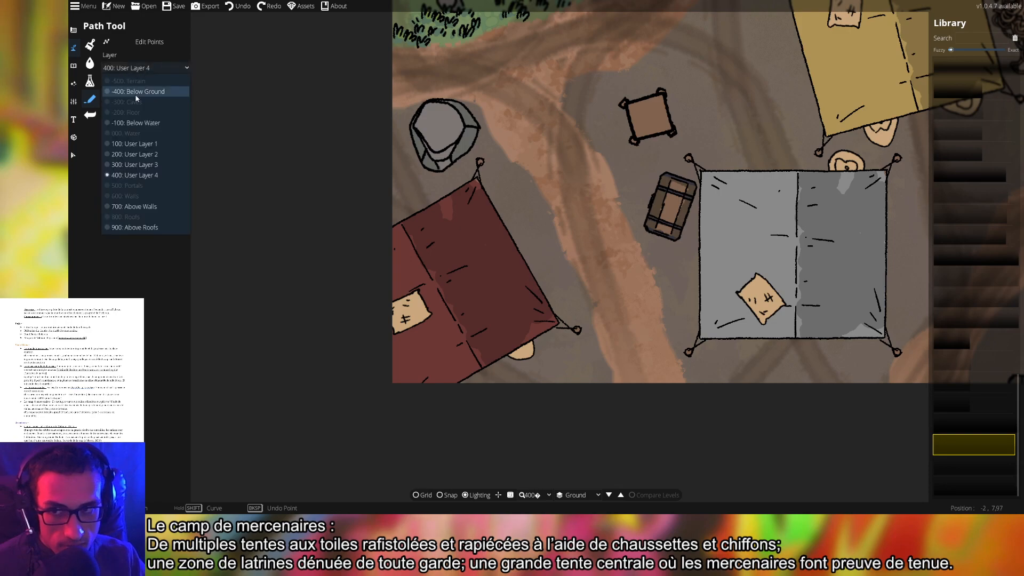
left_click(144, 155)
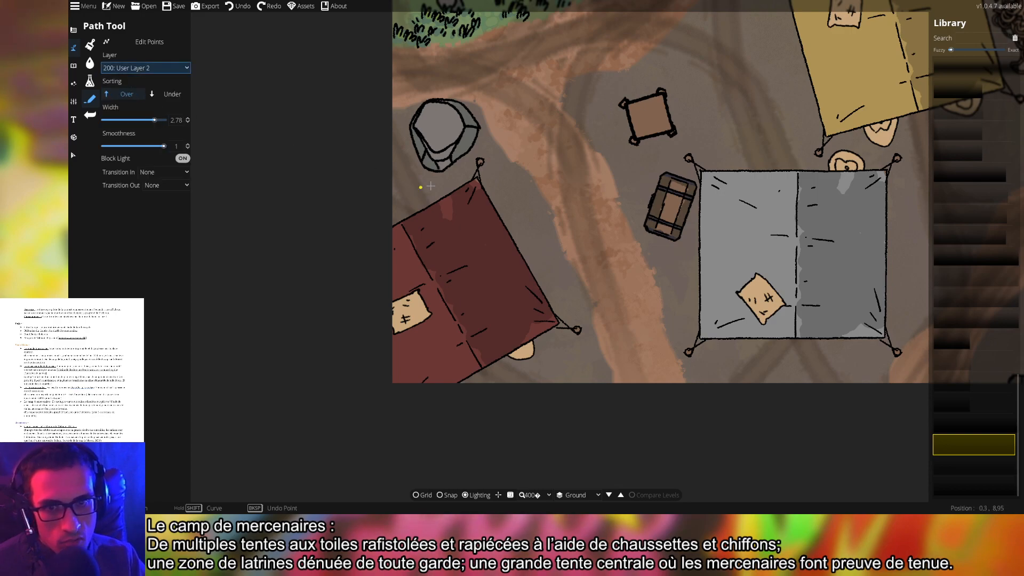
Draw shadows along the red and grey tents' right edges and save the map
left_click(476, 179)
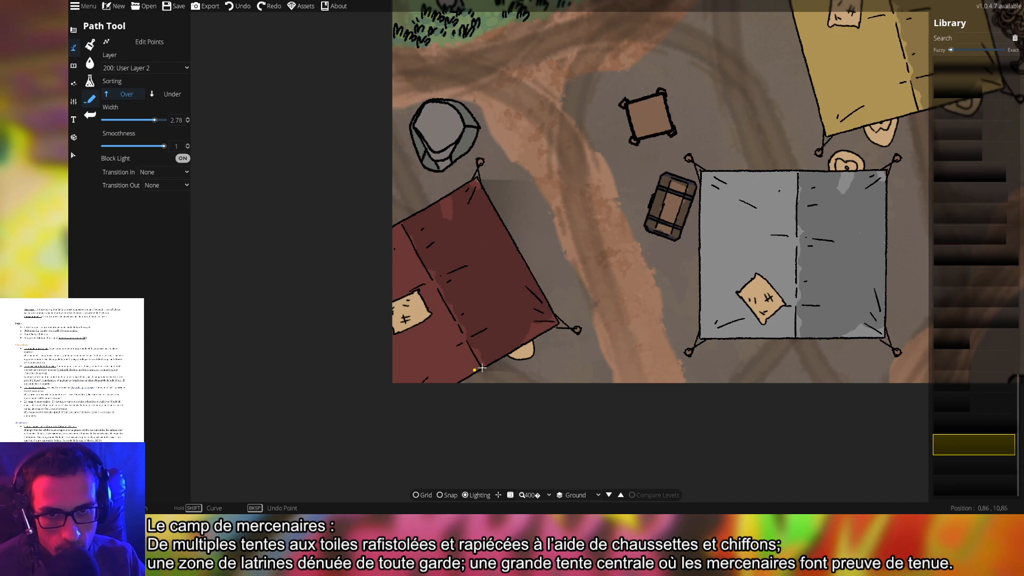
left_click(555, 325)
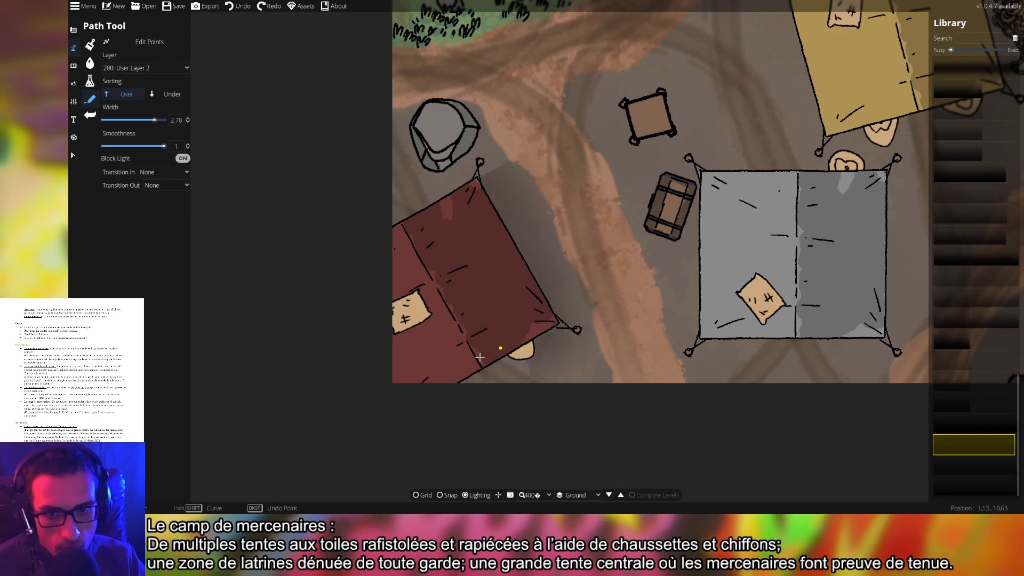
right_click(413, 405)
left_click_drag(779, 277, 533, 285)
key("ctrl+s")
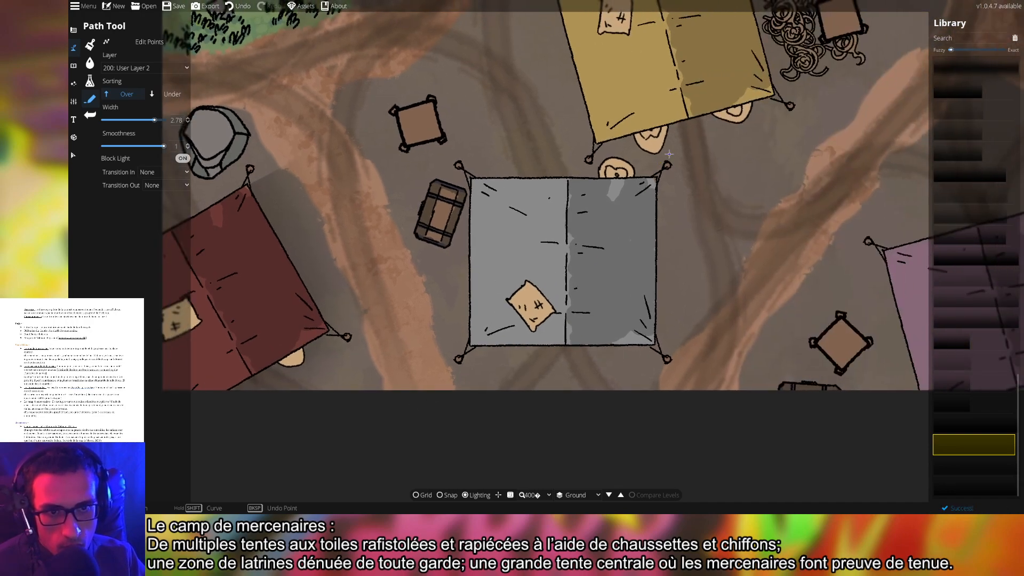
left_click(656, 178)
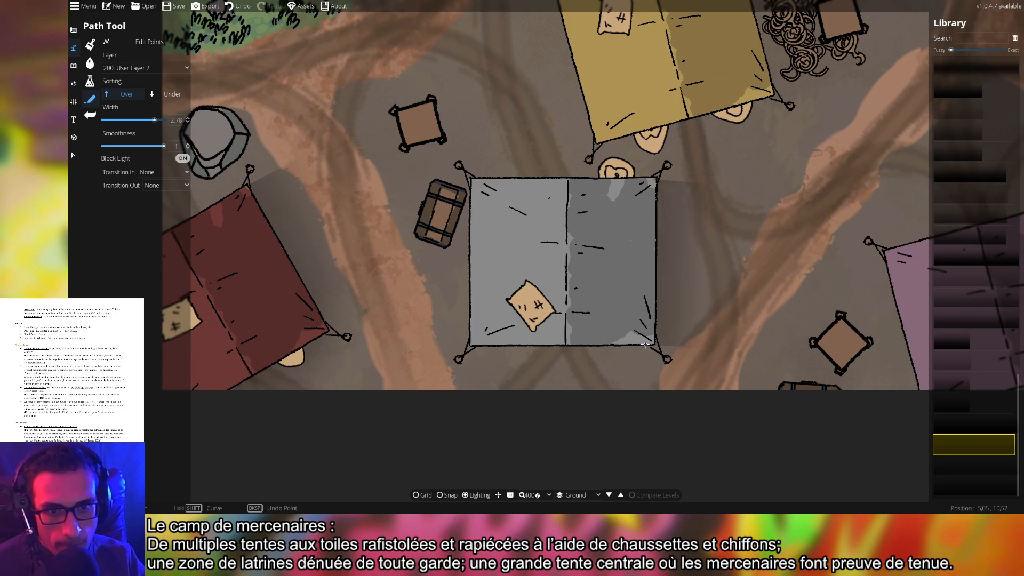
right_click(645, 344)
left_click_drag(767, 187, 661, 346)
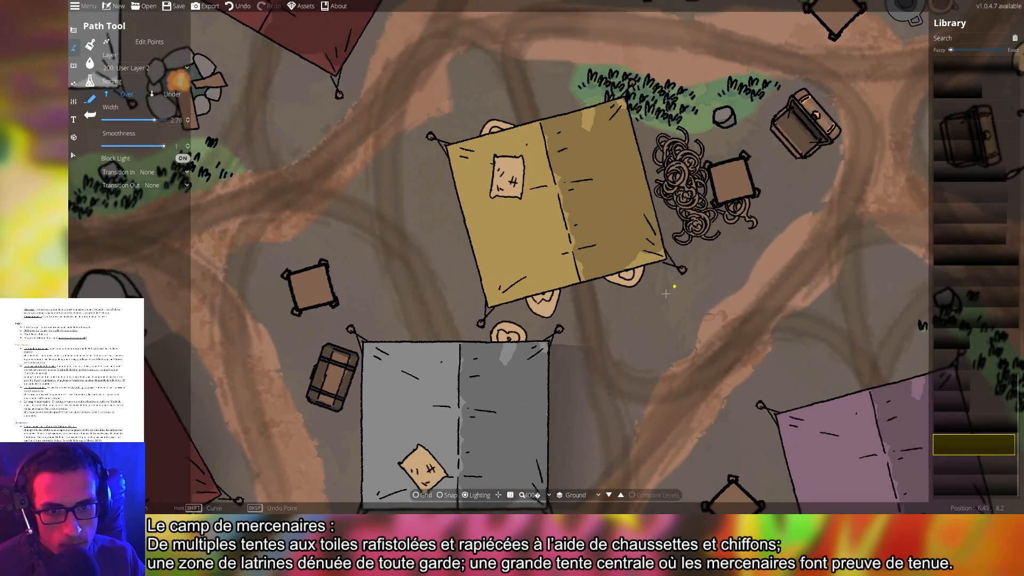
Undo the grey and red tent shadows and set both Transition In and Transition Out to Fade
left_click_drag(665, 293, 841, 113)
key("ctrl+z")
key("ctrl+z")
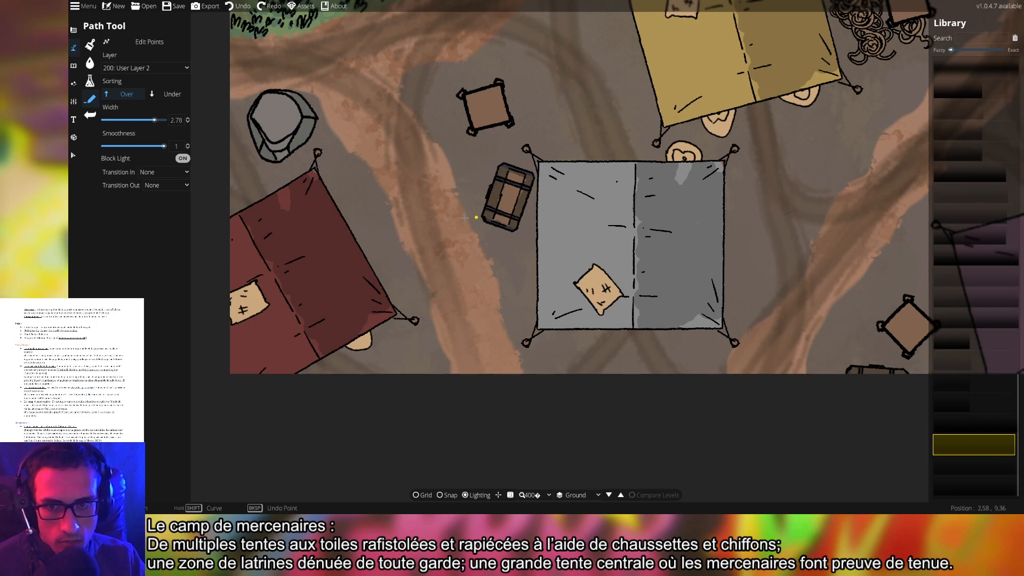
left_click_drag(384, 207, 485, 193)
left_click(158, 172)
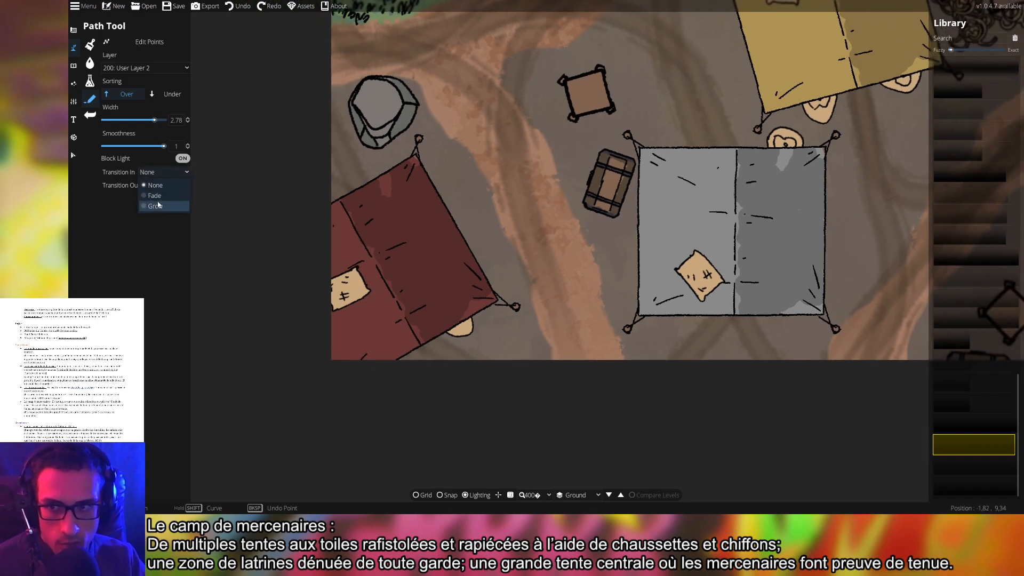
left_click(159, 196)
left_click(162, 185)
left_click(161, 211)
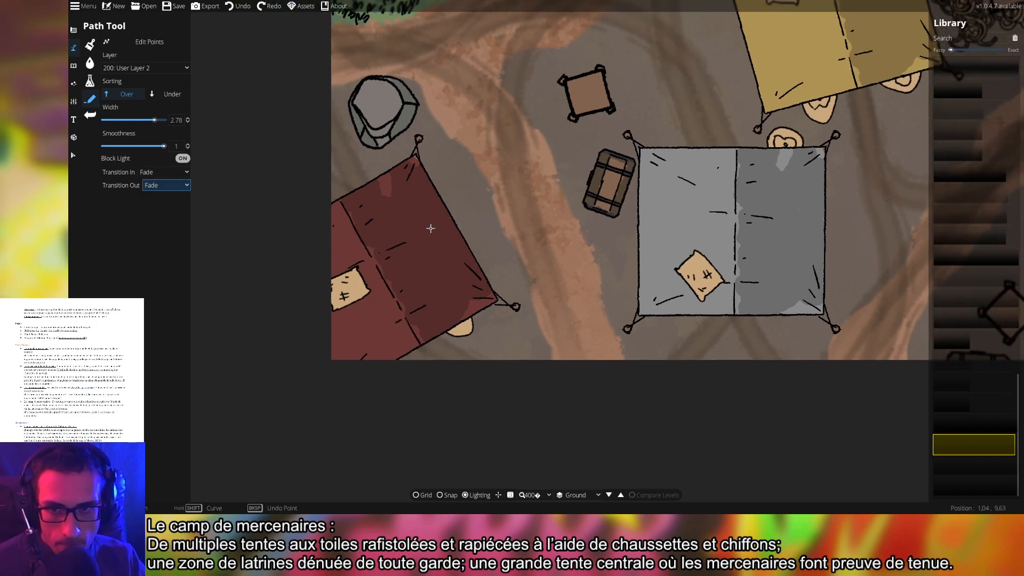
Redraw the fading shadow down the red tent's right edge, retrying until it runs corner to corner
left_click(415, 158)
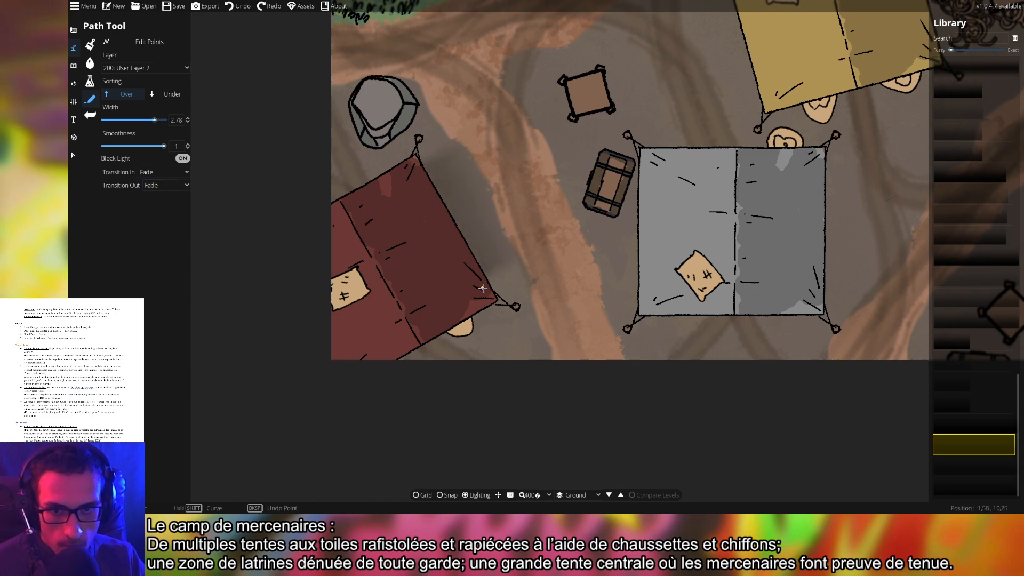
left_click(493, 304)
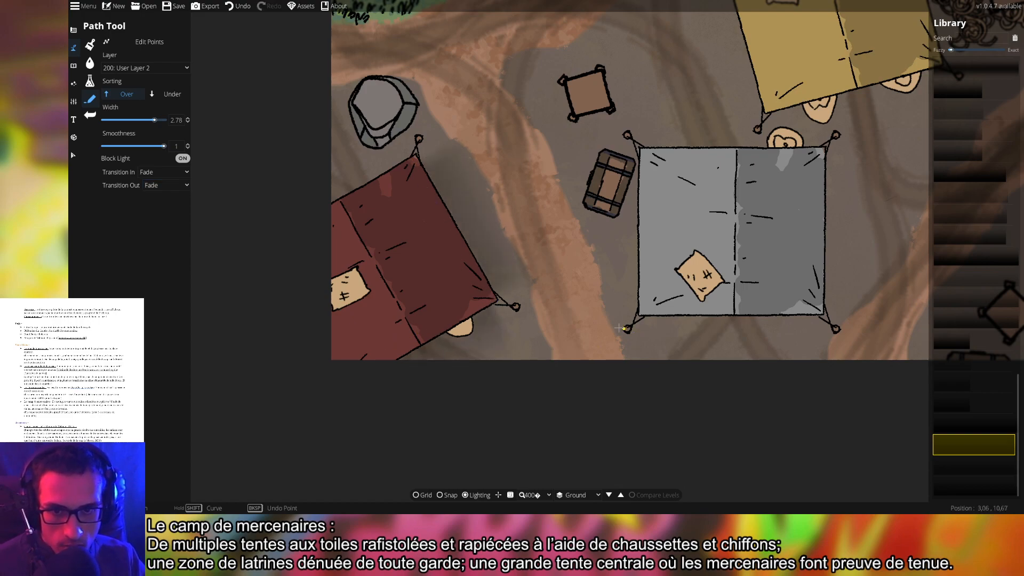
right_click(481, 311)
key("ctrl+z")
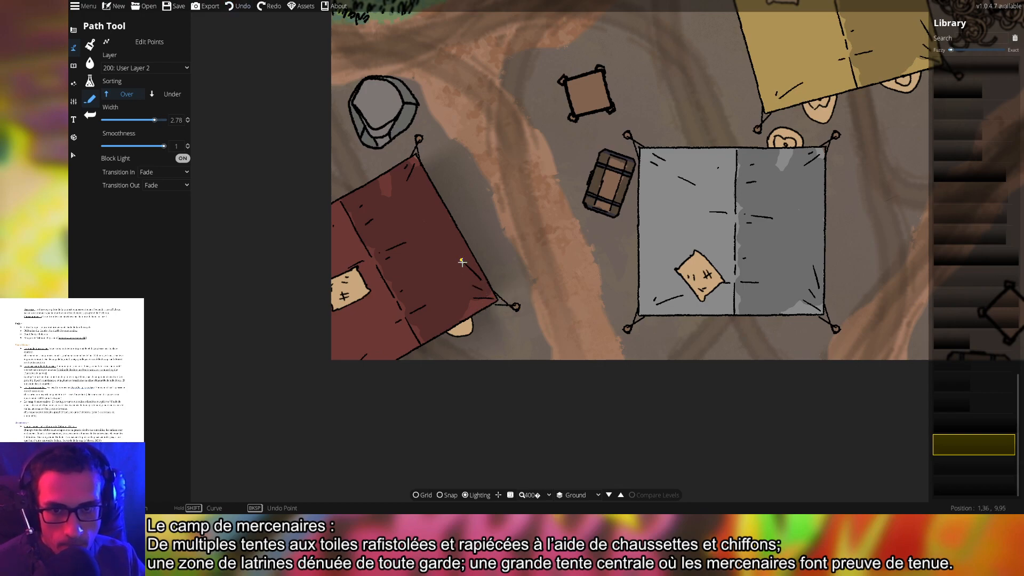
left_click(462, 261)
left_click(454, 321, "shift")
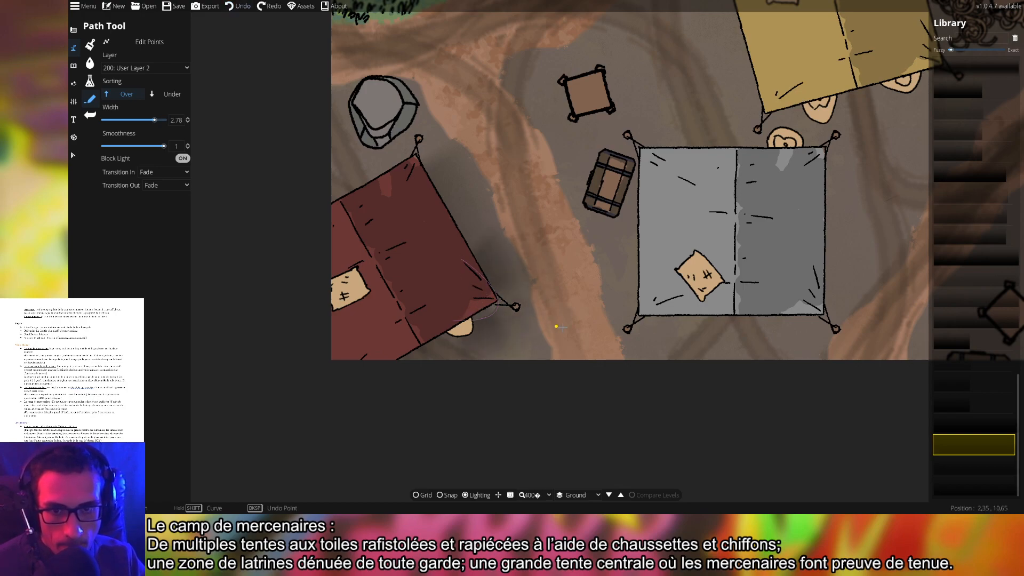
right_click(524, 310)
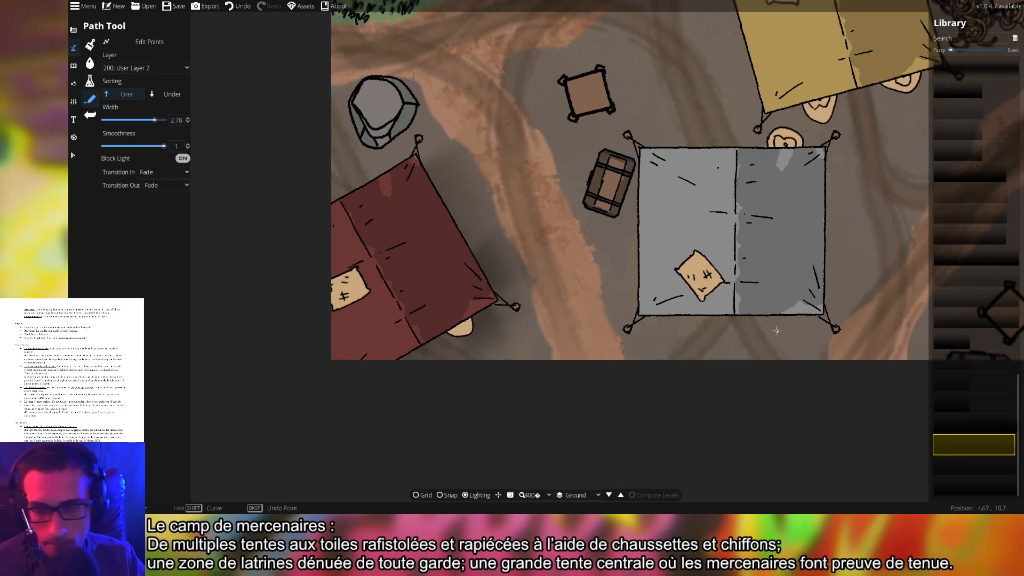
key("ctrl+z")
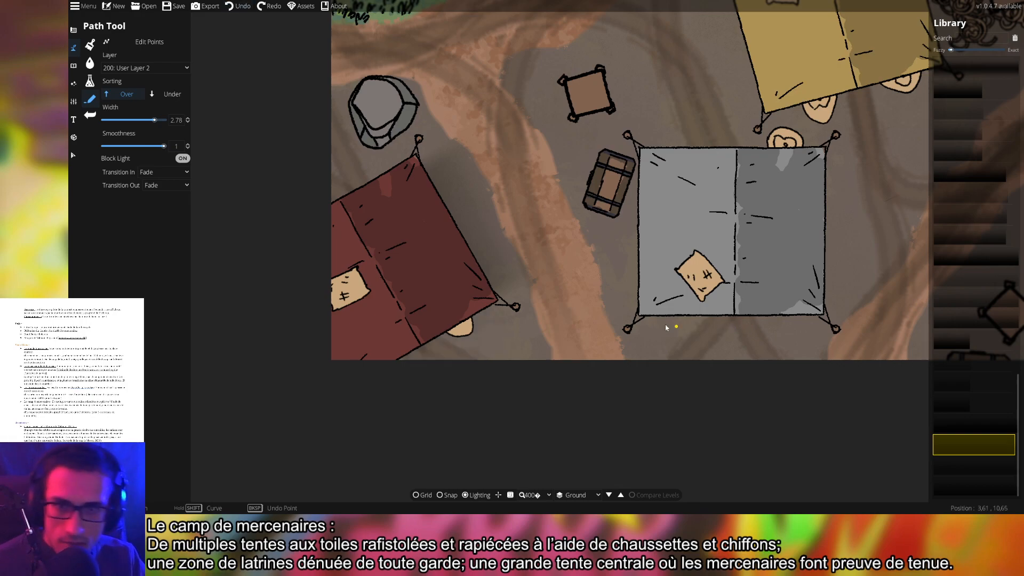
left_click(418, 163)
left_click(496, 296)
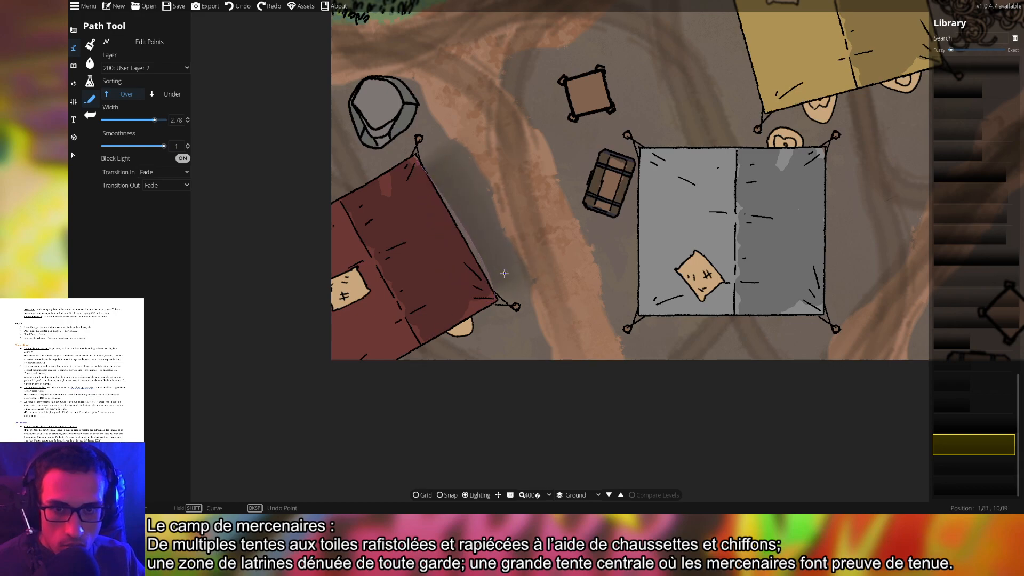
Finish the red tent's fading shadow and begin shadows at the grey and yellow tents' top-right corners
right_click(376, 363)
left_click_drag(787, 317, 655, 348)
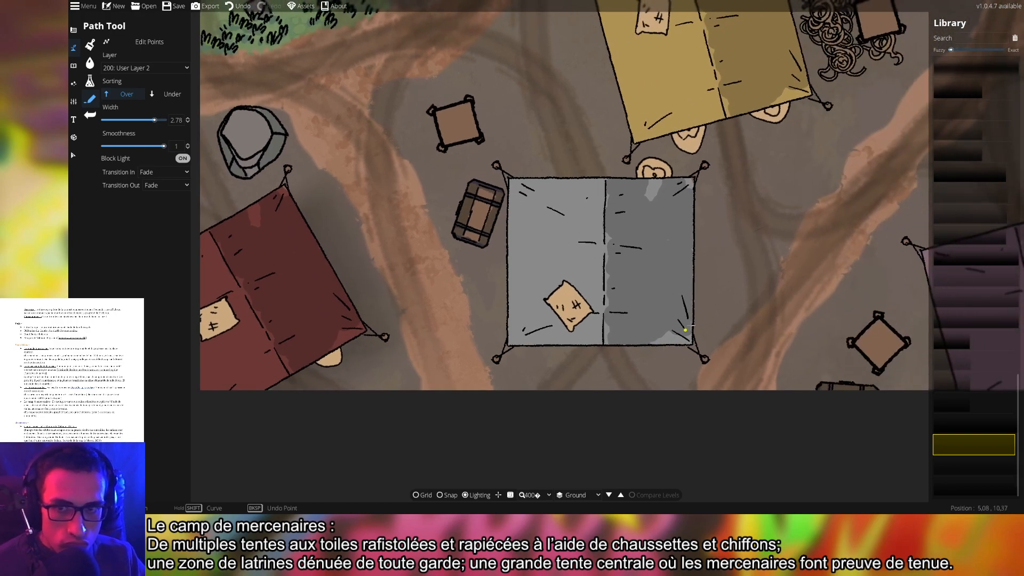
left_click(692, 178)
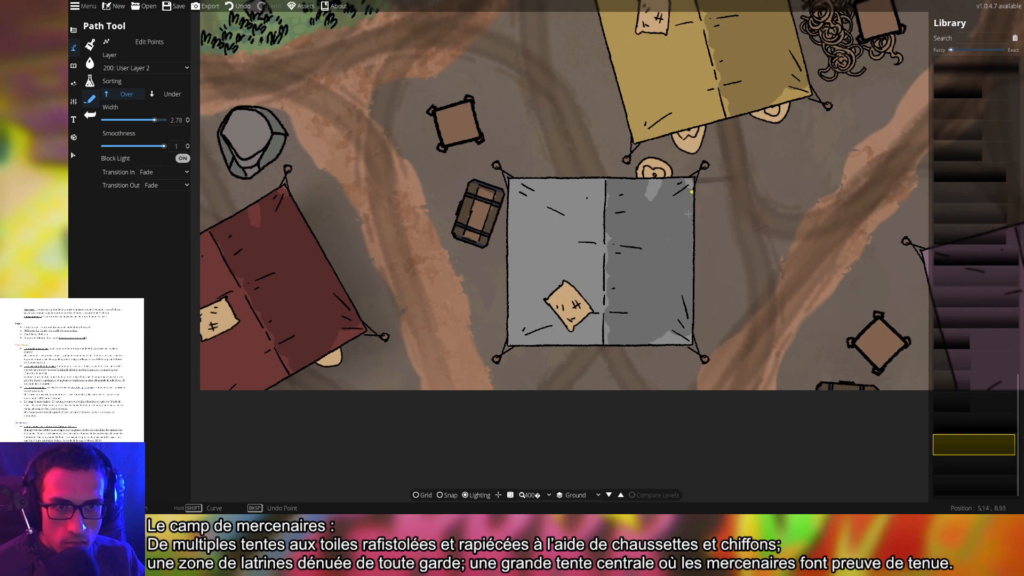
left_click_drag(847, 120, 807, 357)
left_click(732, 176)
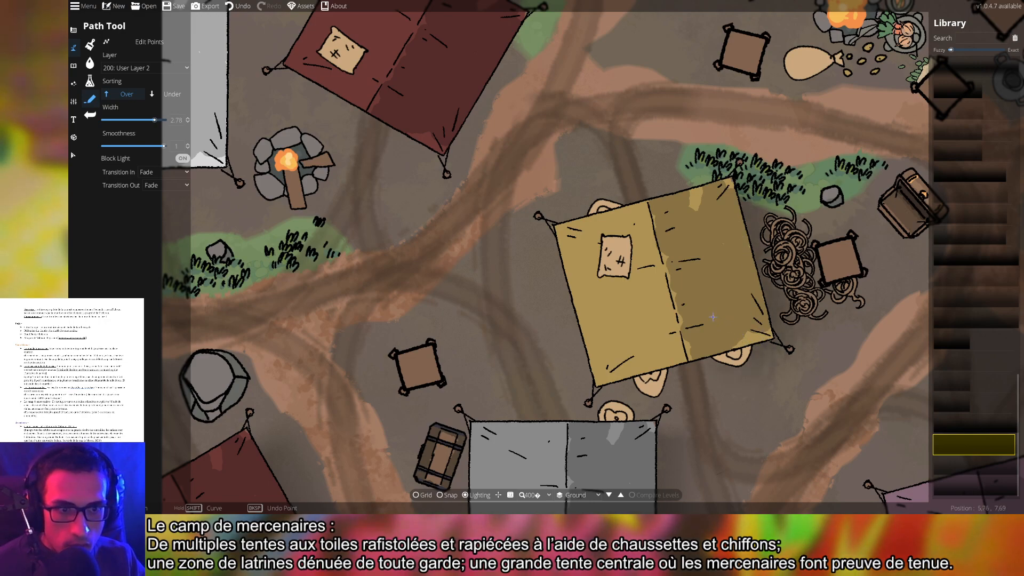
Draw a fading shadow from the far red tent's tip past its right corner along the tan tent's top edge
left_click_drag(897, 321, 559, 299)
left_click_drag(736, 318, 735, 92)
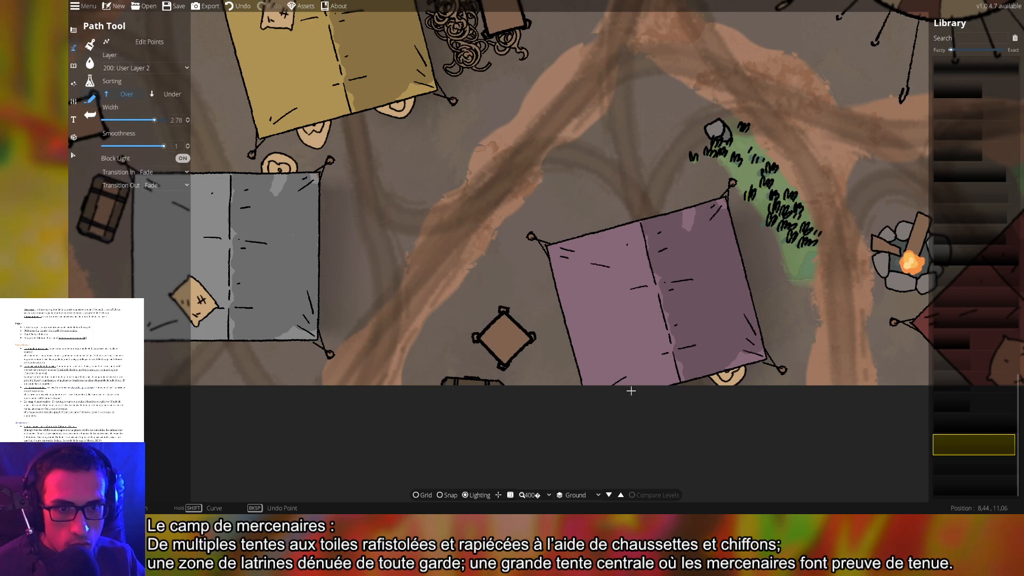
left_click_drag(920, 306, 367, 326)
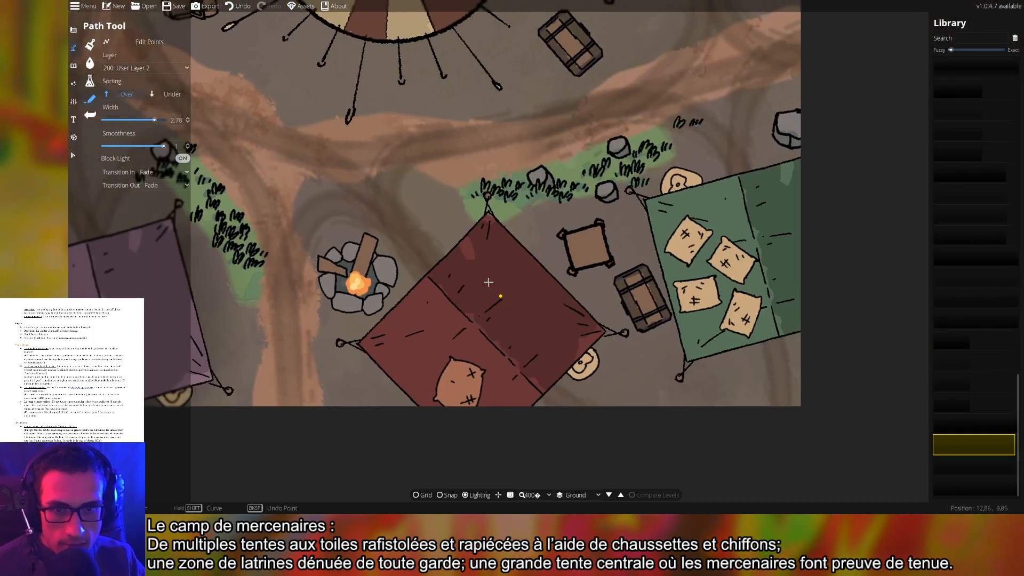
left_click(488, 215)
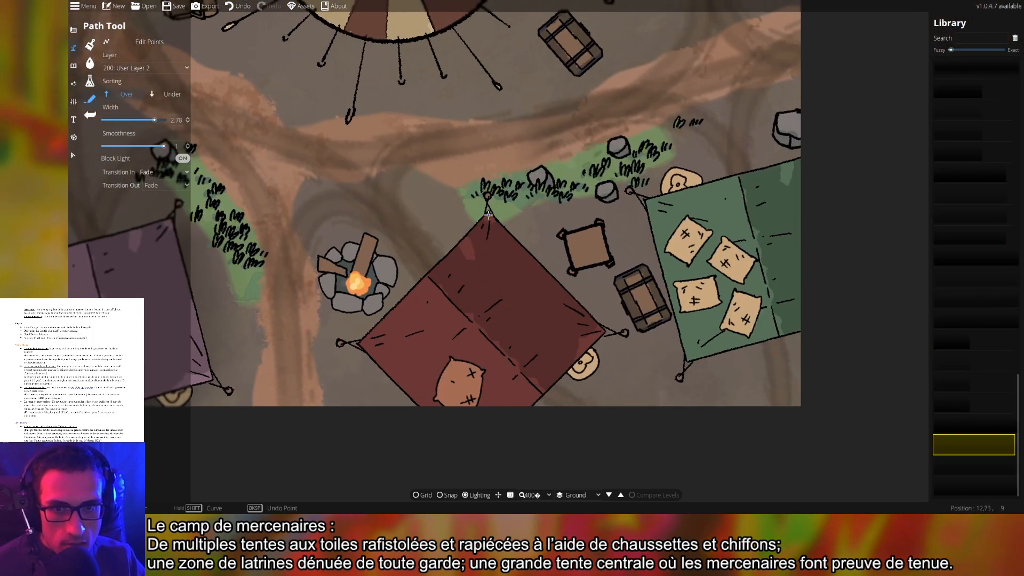
left_click(595, 340)
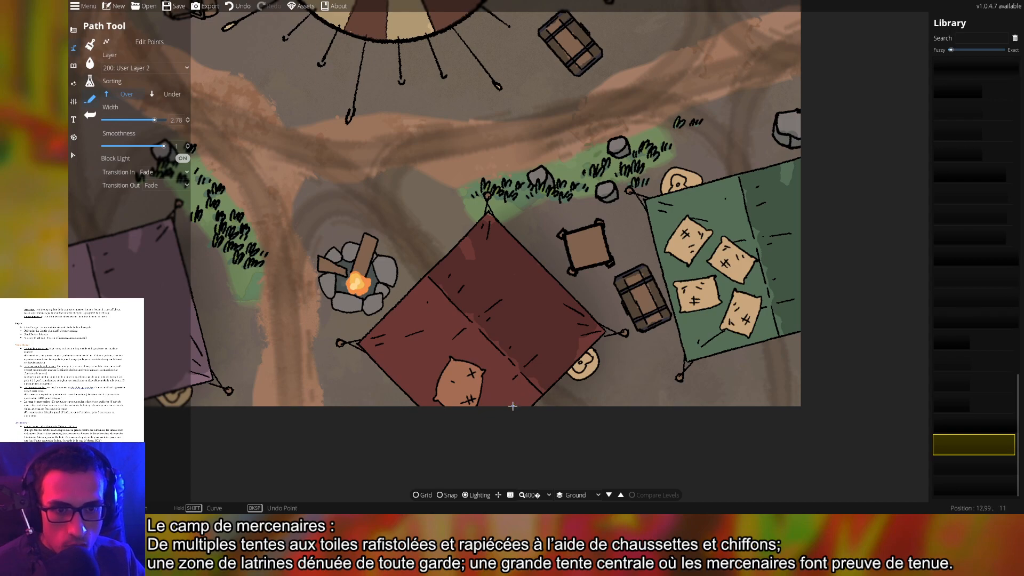
left_click_drag(814, 241, 719, 309)
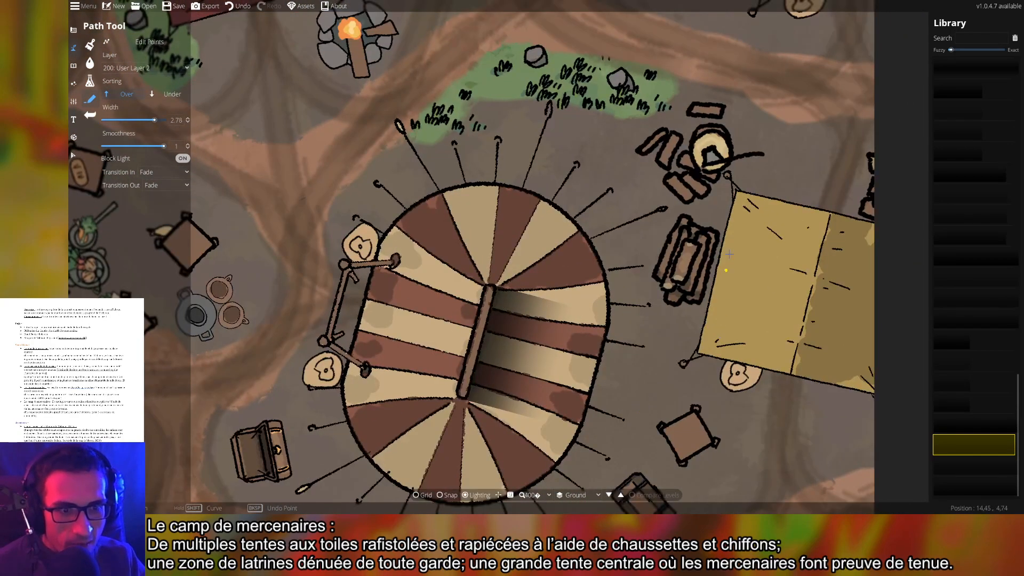
left_click_drag(762, 175, 623, 321)
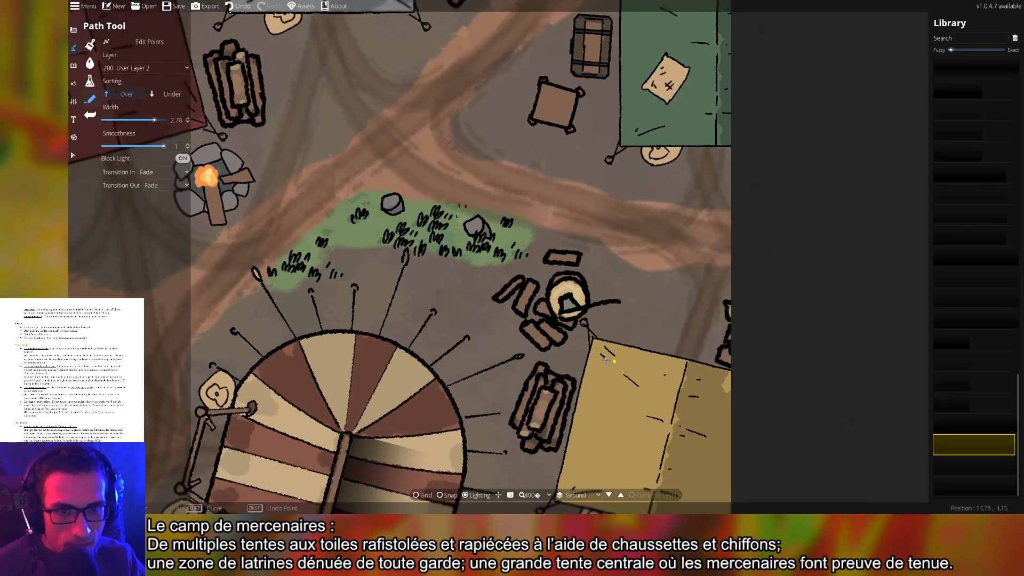
right_click(782, 404)
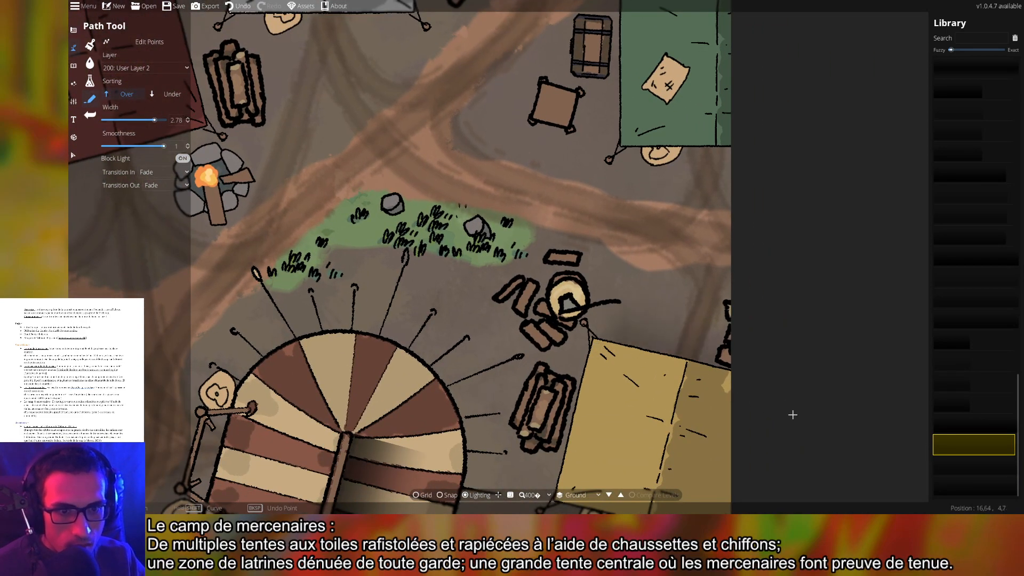
left_click_drag(706, 184, 1022, 344)
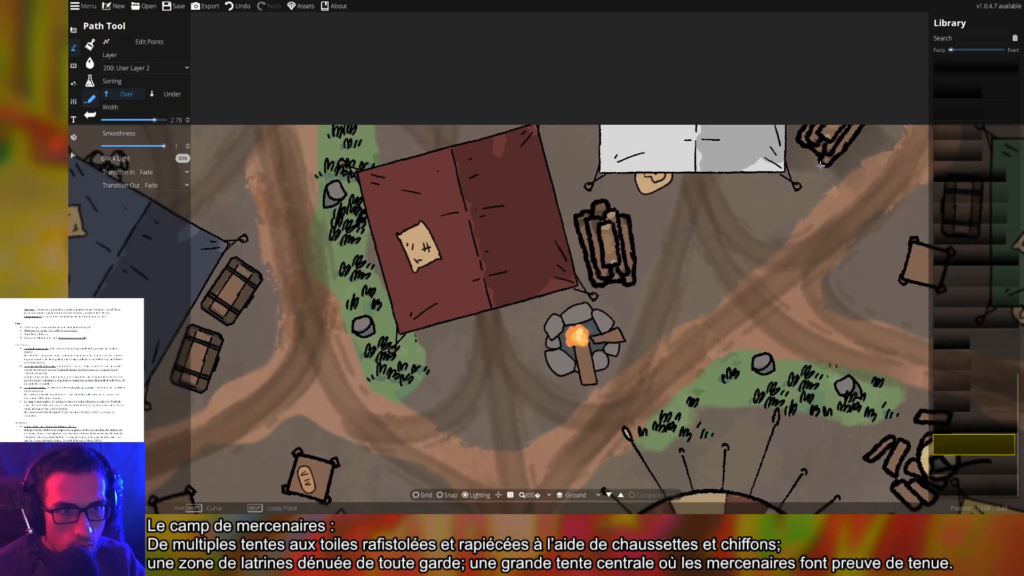
Undo the last shadow edit and redraw a short shadow path beside the crates
key("ctrl+z")
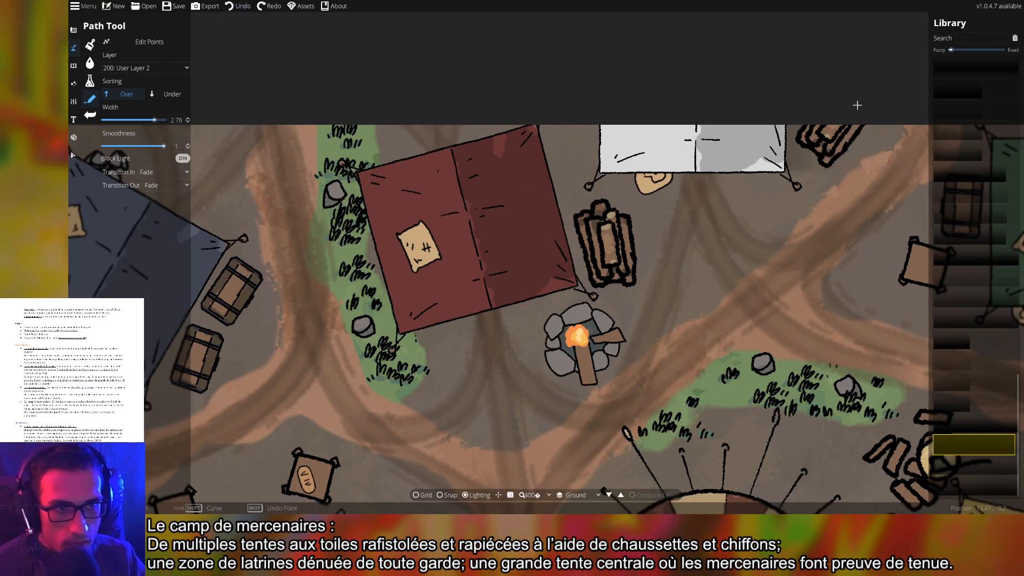
left_click(838, 134)
right_click(820, 169)
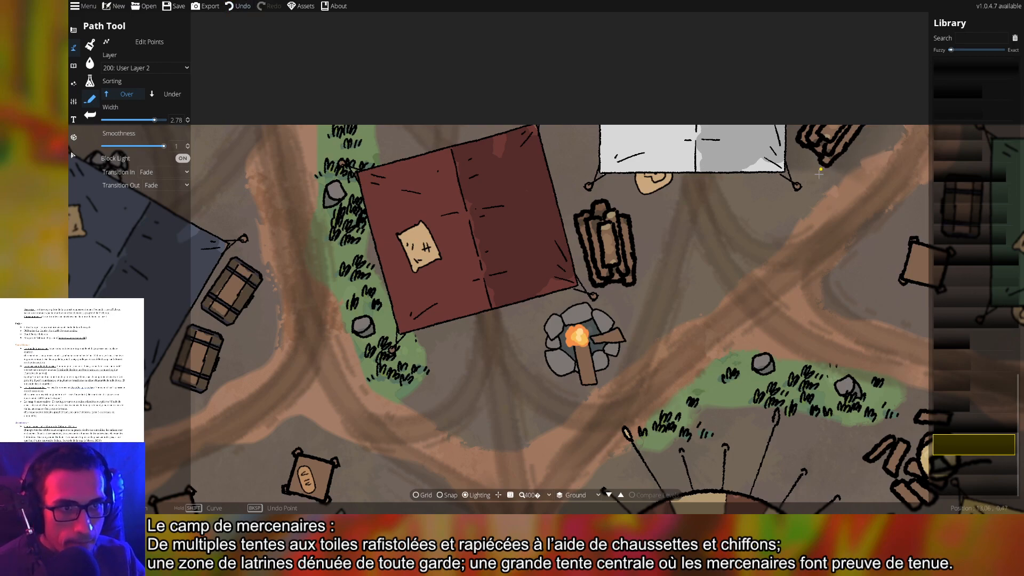
Shade the log pile's right side and the red tent's corner with shadow points
left_click(609, 212)
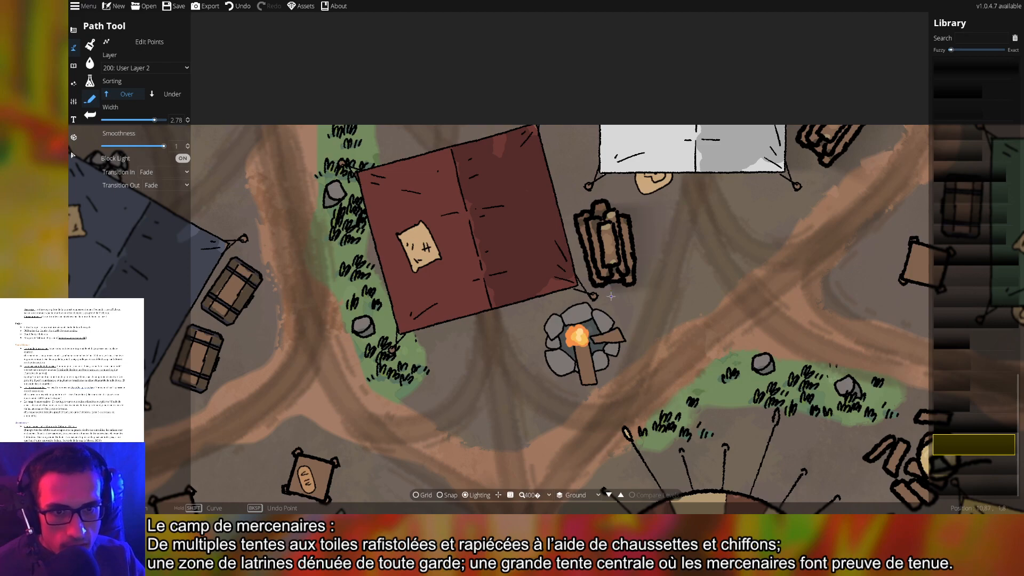
left_click_drag(699, 276, 821, 278)
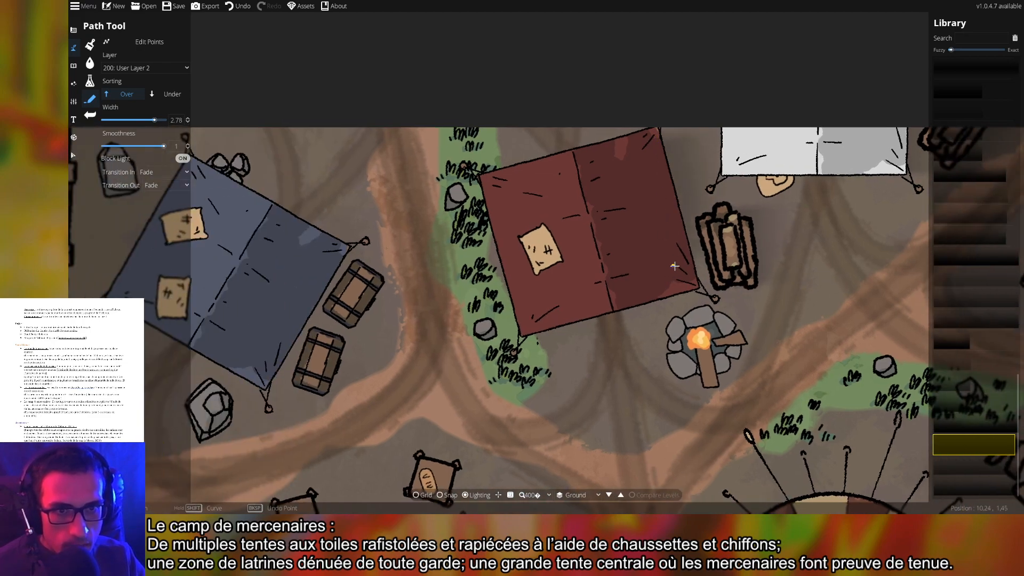
key("ctrl+z")
left_click(657, 128)
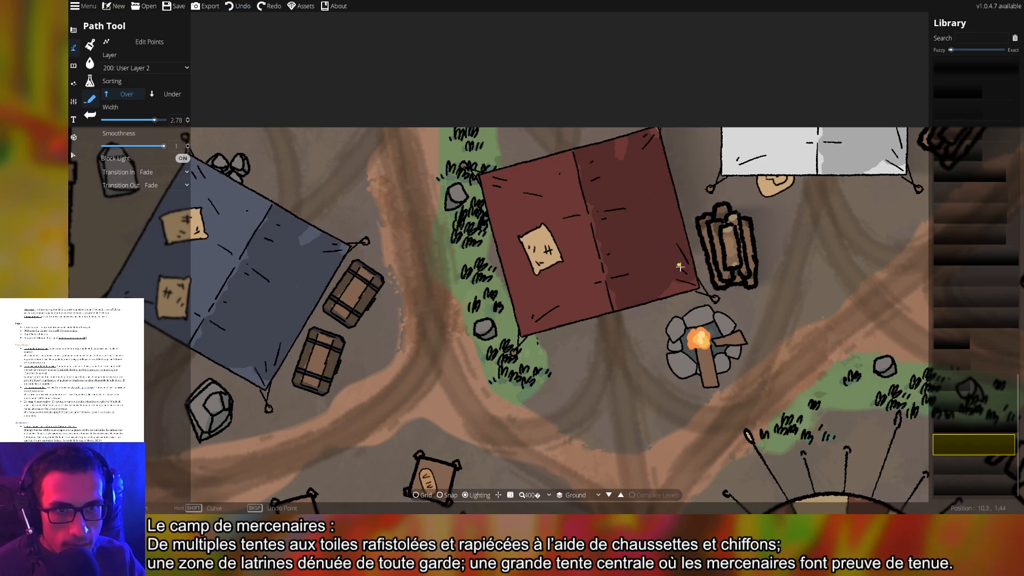
left_click(696, 288)
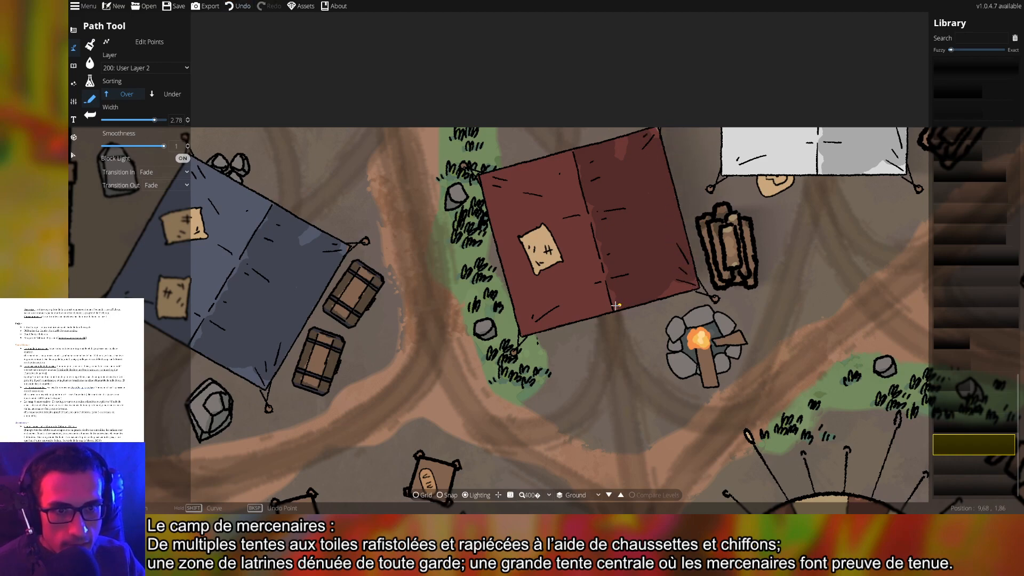
Add shadow paths down the blue tent's right edge and along the latrine fence
left_click_drag(535, 295, 869, 246)
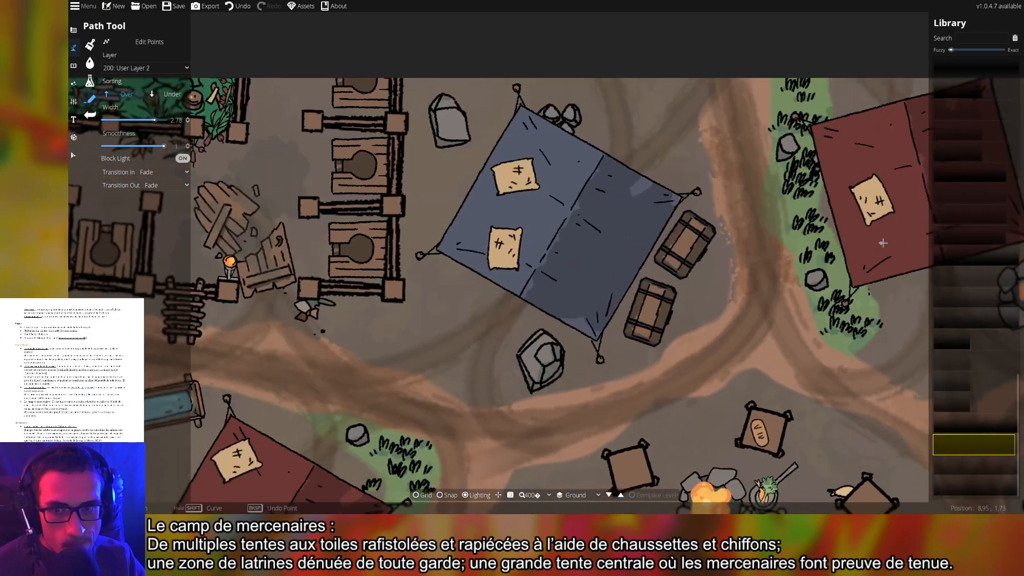
left_click(683, 198)
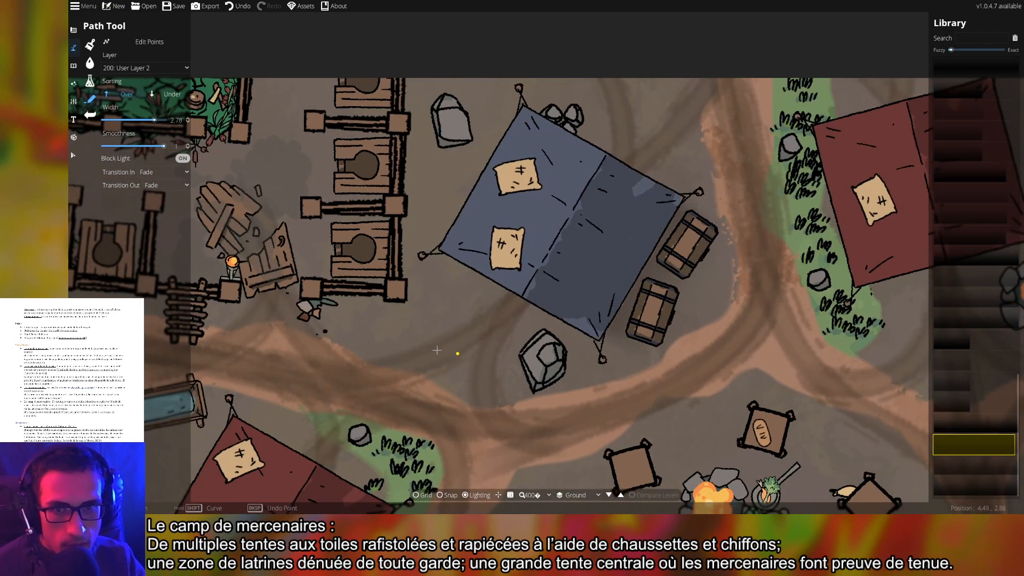
mouse_move(456, 349)
left_mouse_down()
mouse_move(690, 292)
mouse_move(674, 354)
left_mouse_up()
left_click(621, 73)
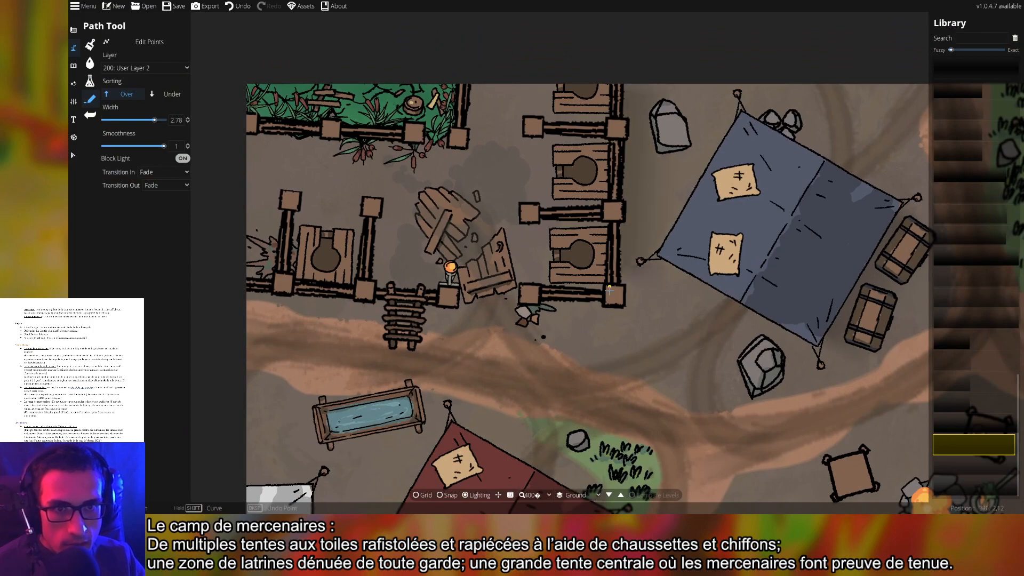
right_click(612, 309)
Place shadow points by the ladder and at the lower red tent's right corner
left_click_drag(487, 355, 588, 205)
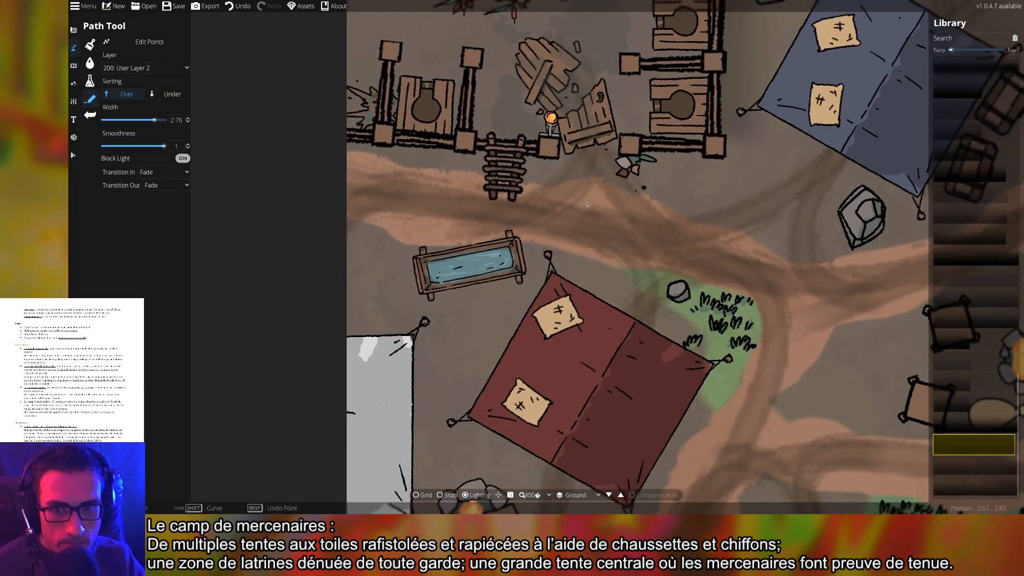
left_click(522, 164)
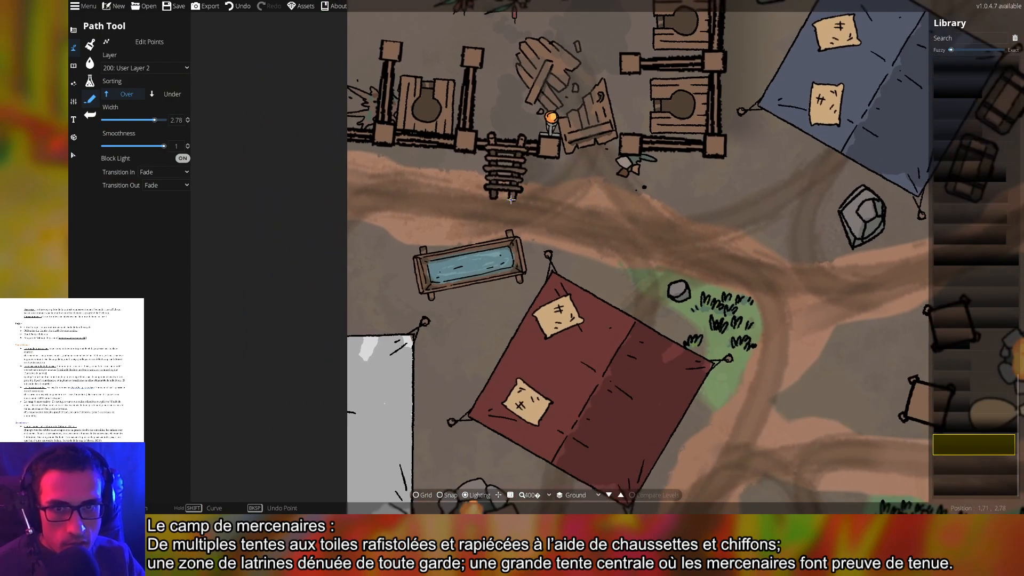
left_click_drag(664, 259, 649, 232)
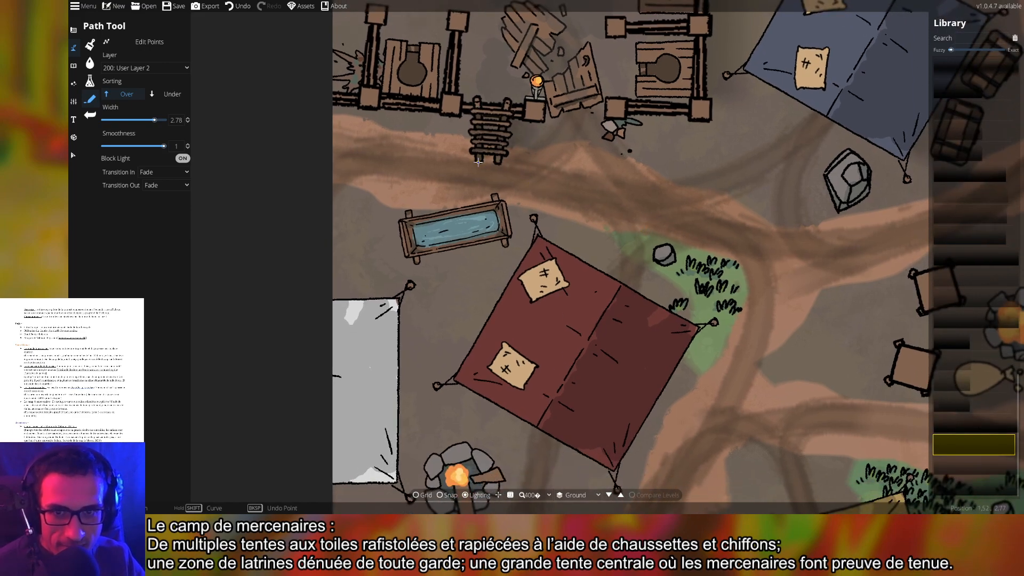
left_click_drag(652, 261, 651, 201)
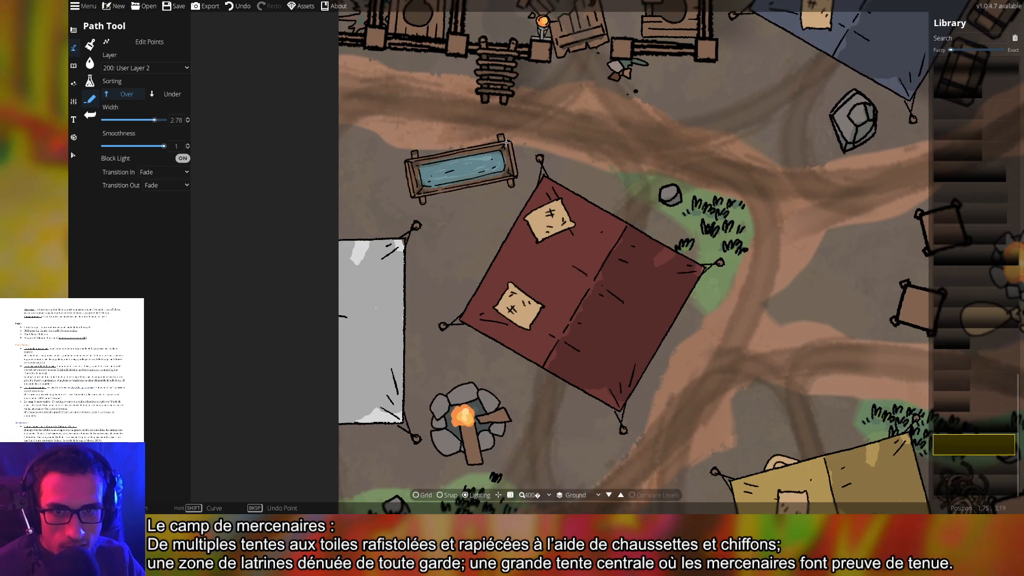
left_click_drag(534, 259, 507, 188)
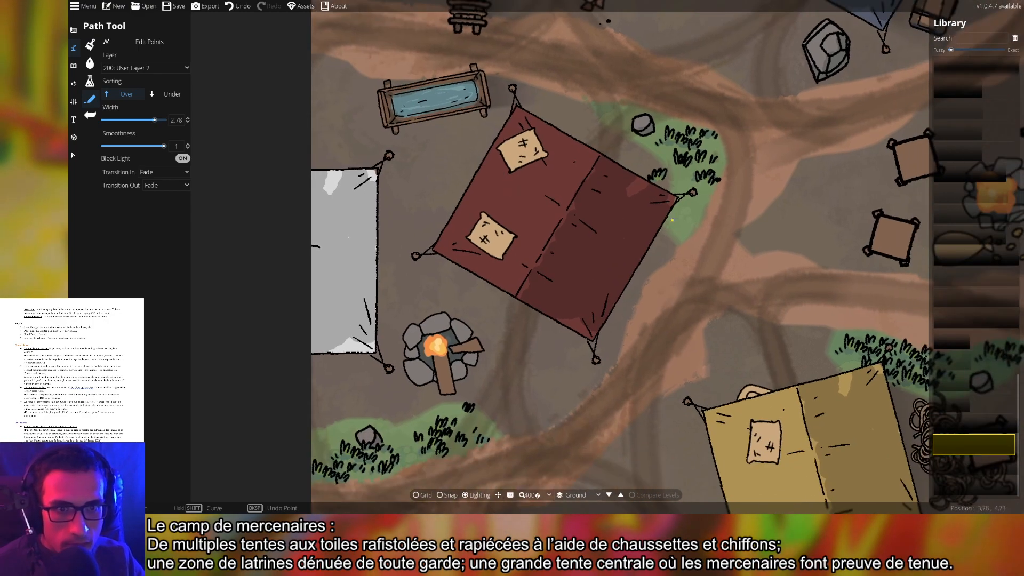
left_click(677, 197)
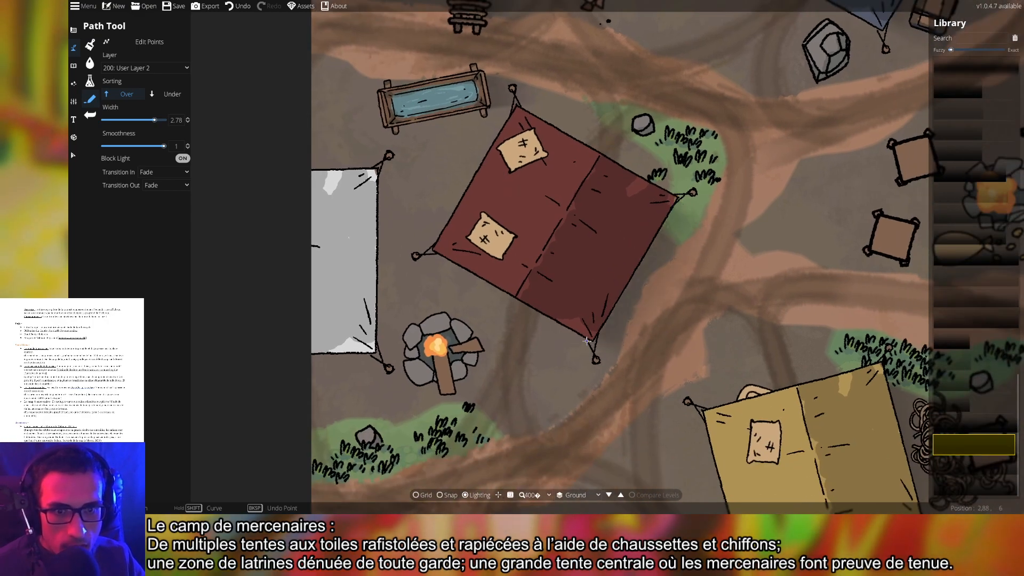
left_click_drag(739, 209, 681, 312)
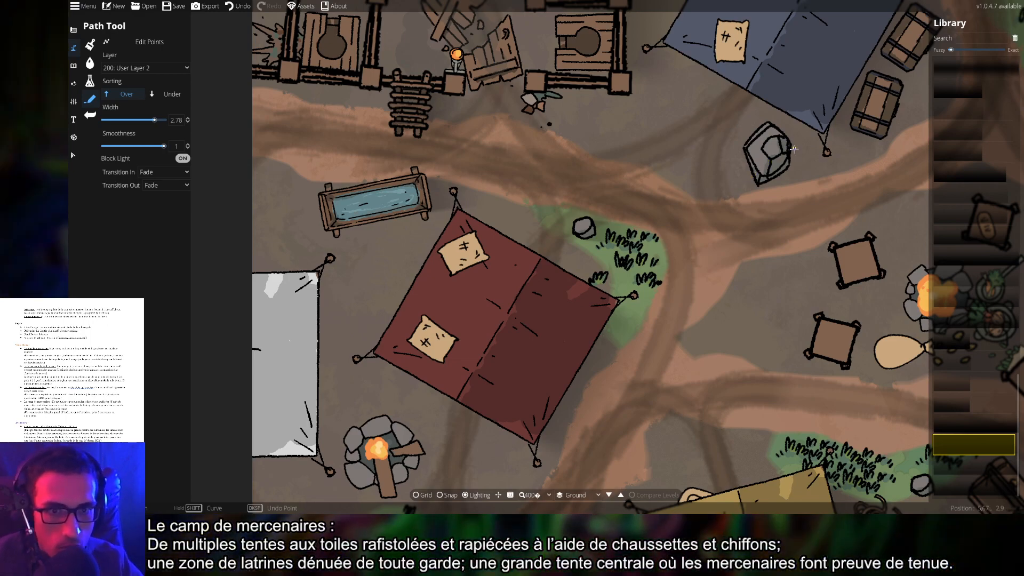
Move down to the purple tent and start a shadow at the small table's corner
left_click_drag(793, 149, 765, 161)
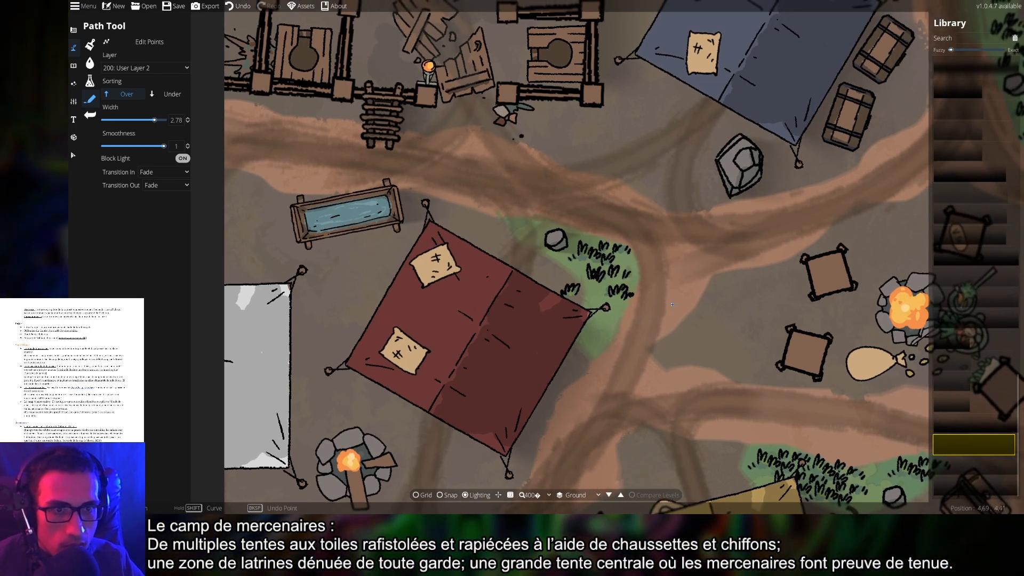
left_click_drag(672, 305, 737, 147)
left_click_drag(635, 300, 676, 190)
left_click_drag(504, 271, 543, 238)
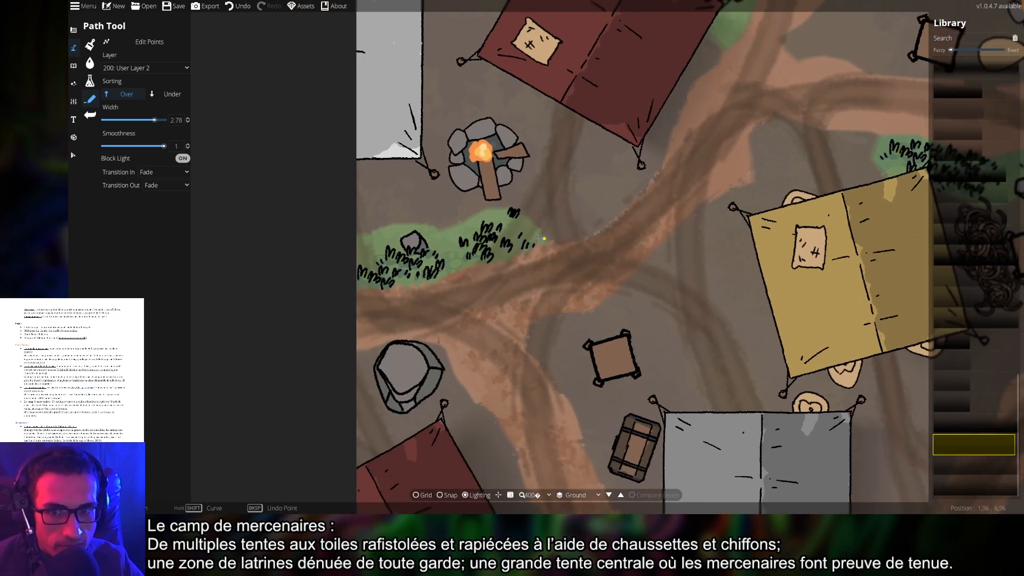
left_click_drag(621, 322, 609, 276)
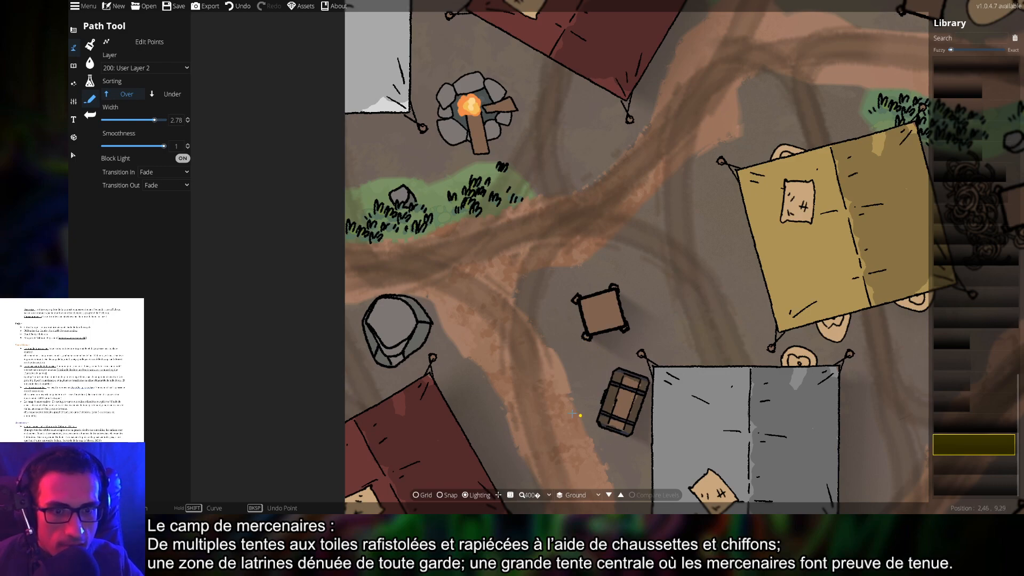
left_click_drag(533, 372, 589, 222)
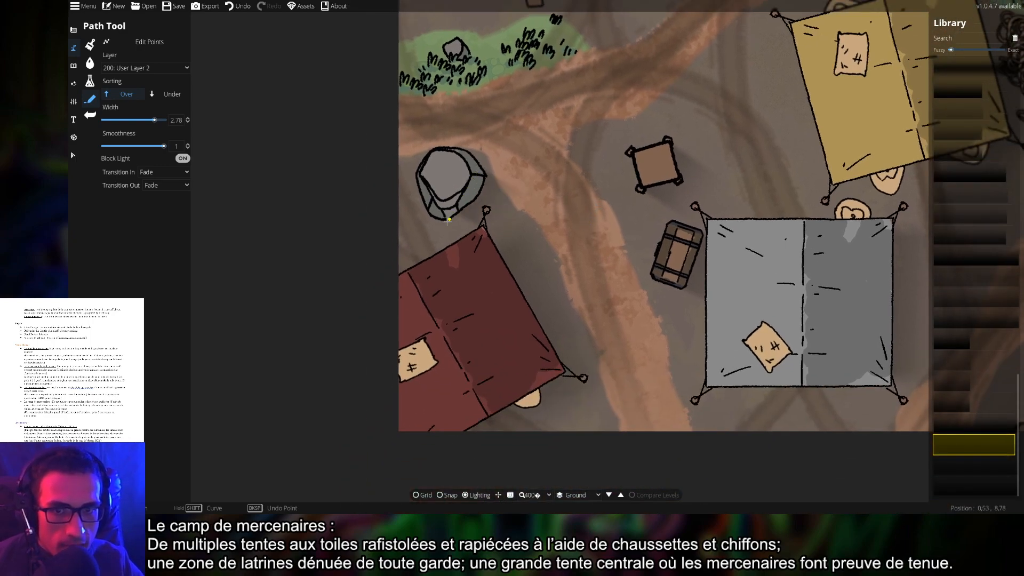
left_click_drag(584, 330, 548, 261)
left_click_drag(746, 237, 508, 257)
left_click_drag(740, 255, 475, 253)
left_click(526, 304)
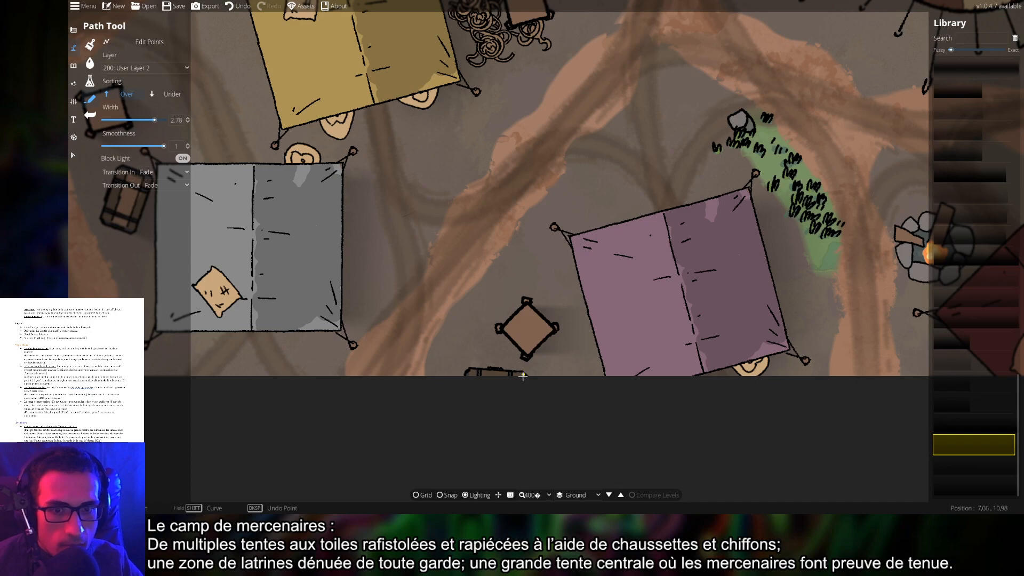
Run a shadow path from the small table's top-right corner down the chest's right side
left_click_drag(815, 337, 544, 355)
left_click_drag(690, 274, 528, 342)
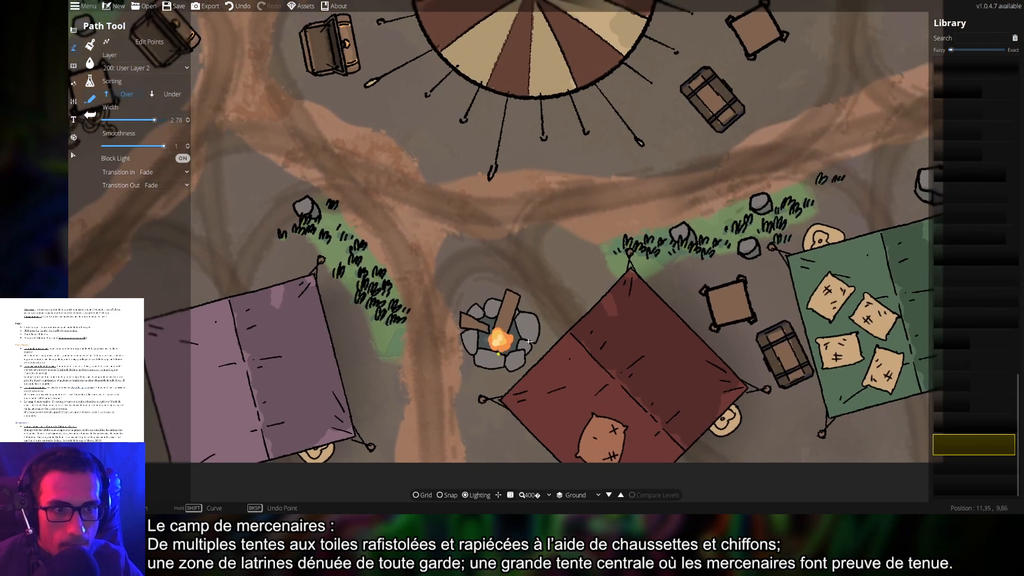
left_click(746, 280)
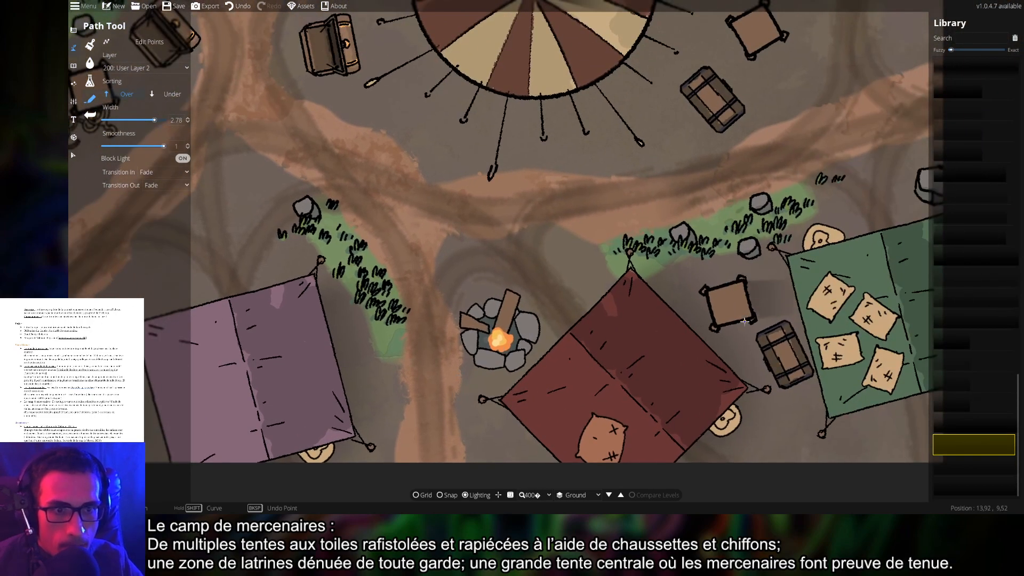
right_click(797, 381)
left_click_drag(924, 315, 649, 315)
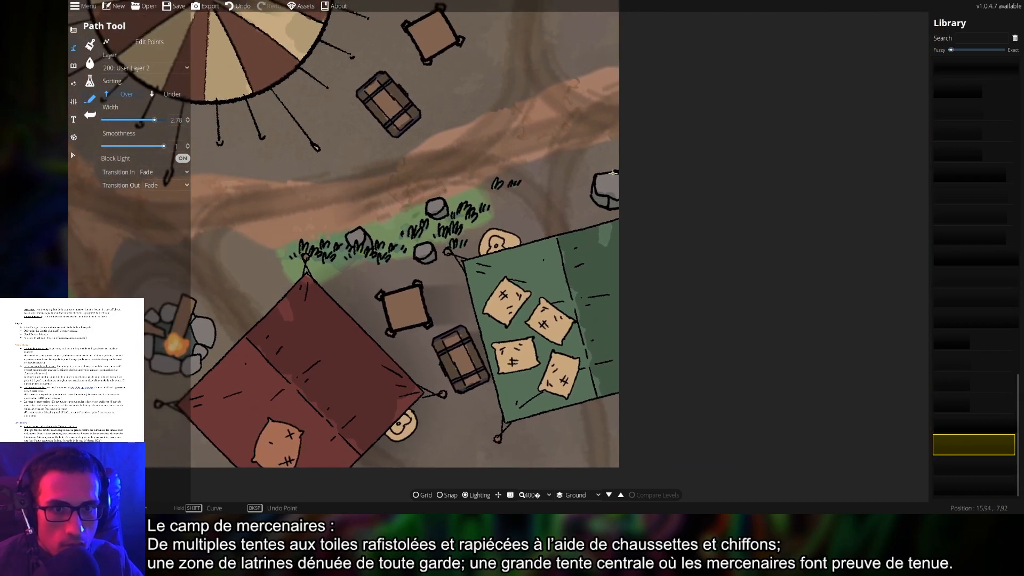
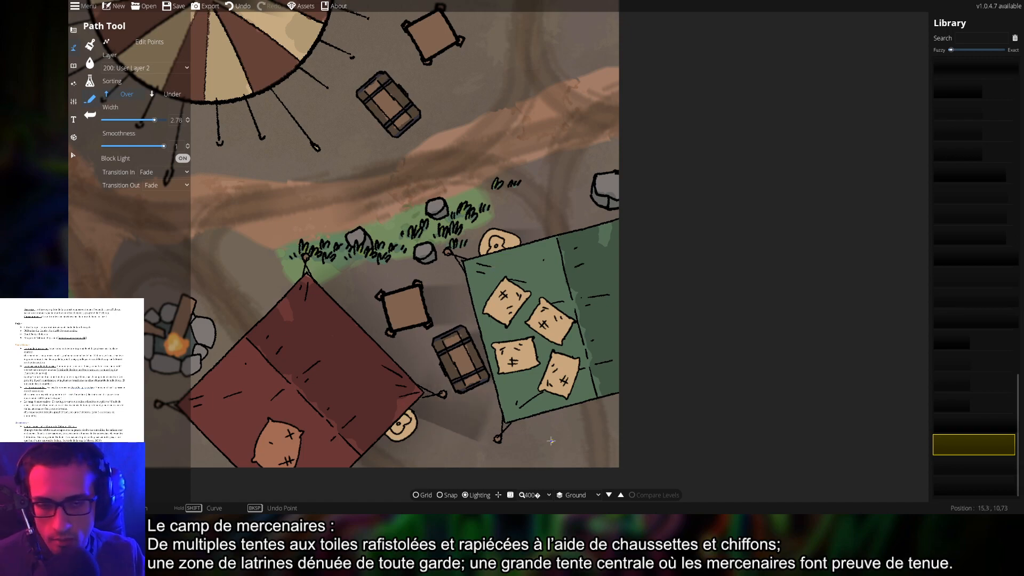
Undo the last shadow path and redraw one from the tent edge to the round stool
key("ctrl+z")
scroll(579, 335, "down", 5)
scroll(579, 335, "up", 5)
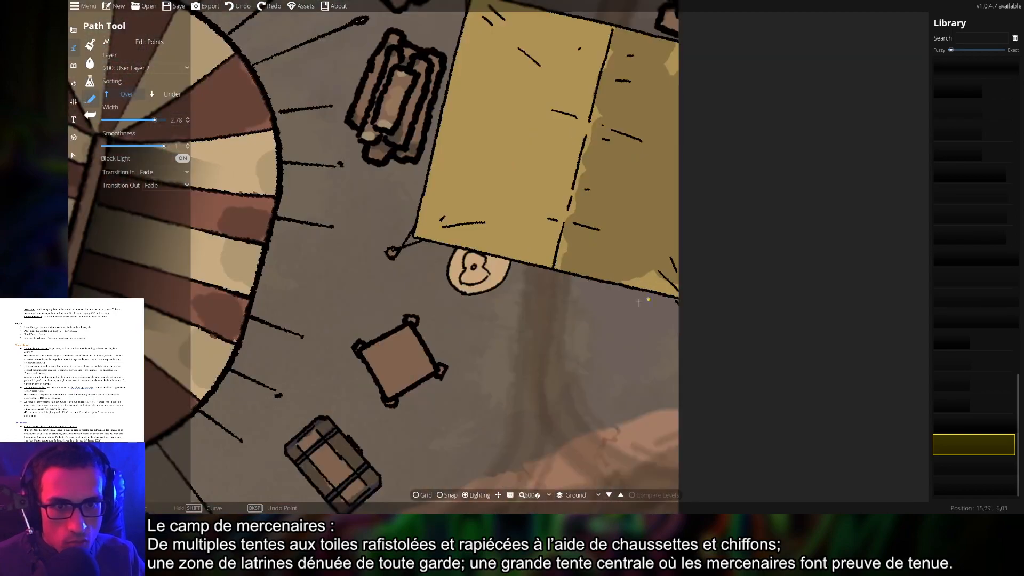
left_click(481, 246)
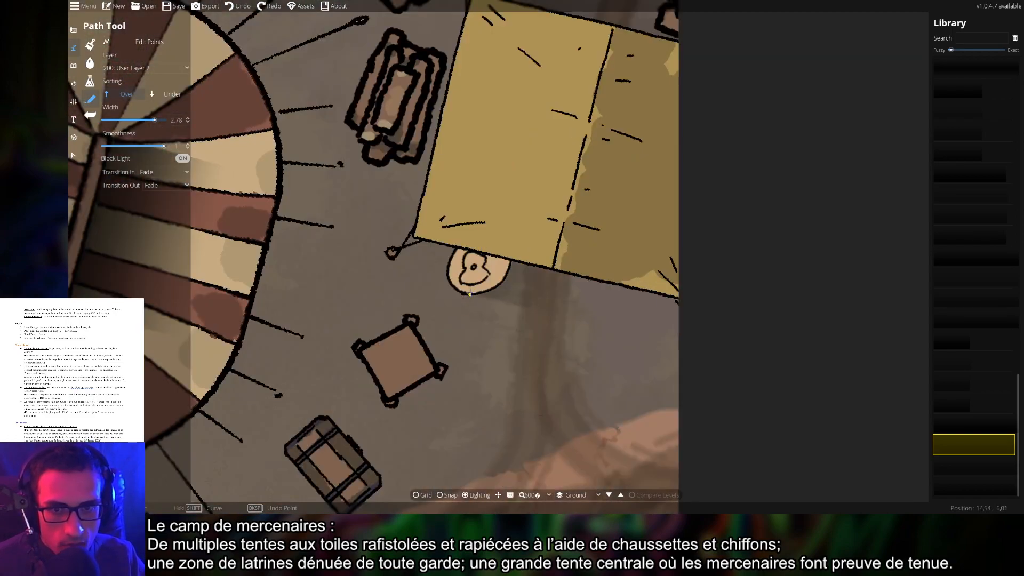
right_click(470, 297)
Start a shadow at the square table's top corner, then run a shadow path down the log pile
left_click_drag(446, 348, 514, 296)
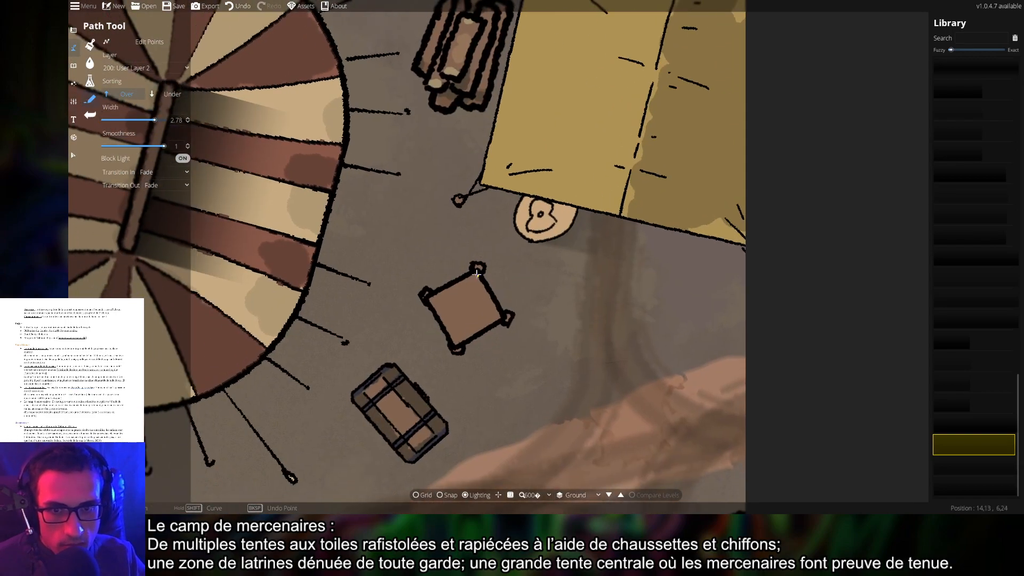
left_click(474, 269)
left_click_drag(410, 375, 467, 318)
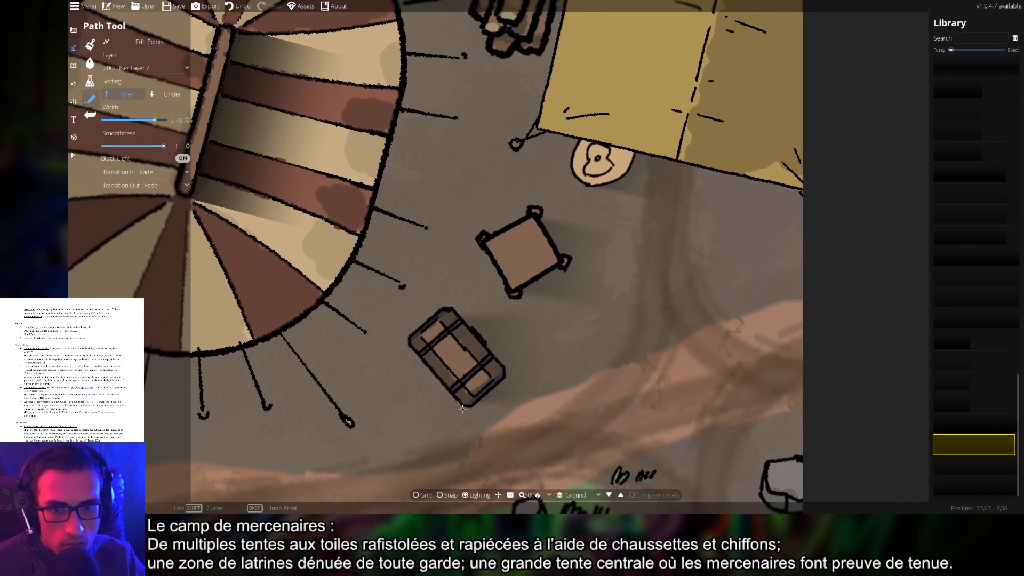
left_click_drag(673, 275, 675, 448)
left_click_drag(538, 129, 534, 242)
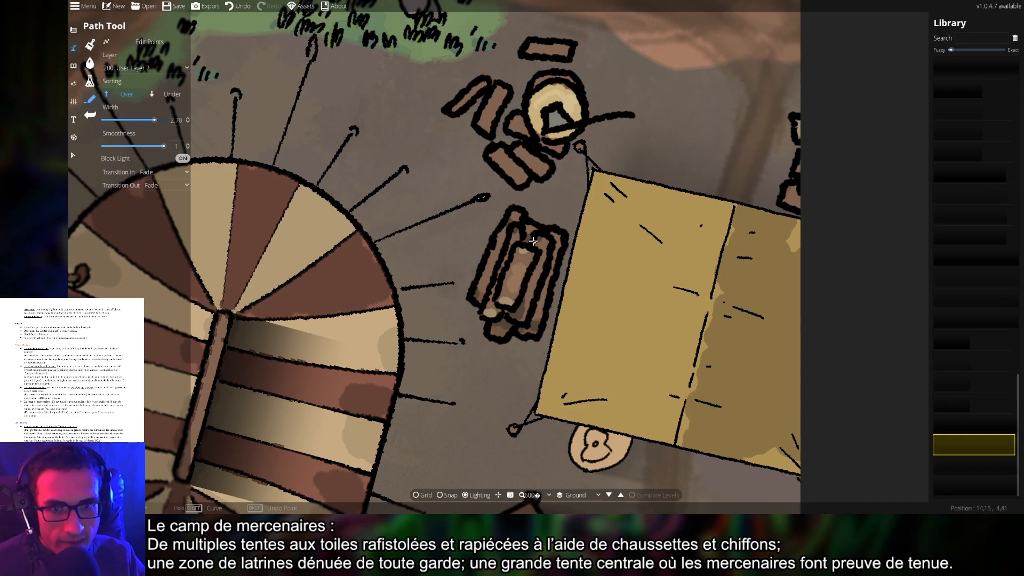
left_click(521, 214)
left_click(511, 336)
right_click(511, 336)
Add short shadow paths under the round stool and along the stick, redoing the stick's shadow once
left_click_drag(566, 80, 567, 176)
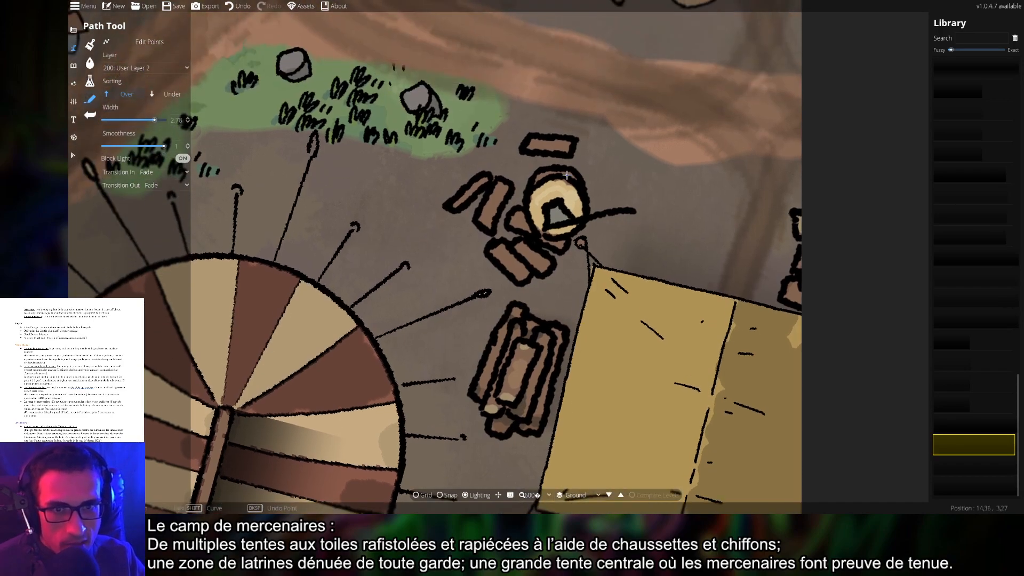
left_click(568, 174)
left_click(565, 242)
right_click(565, 241)
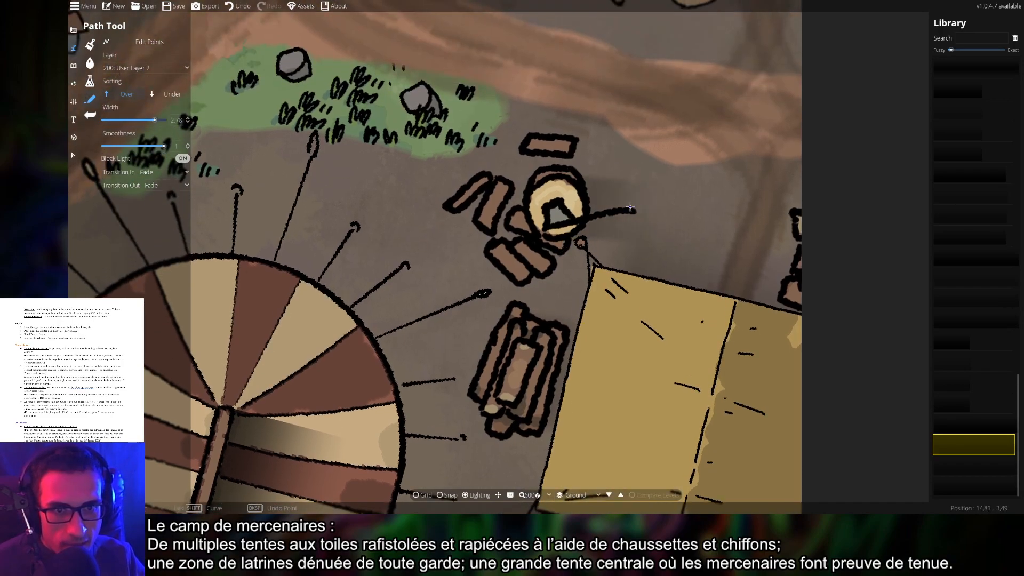
left_click(631, 207)
left_click(632, 214)
right_click(632, 214)
key("ctrl+z")
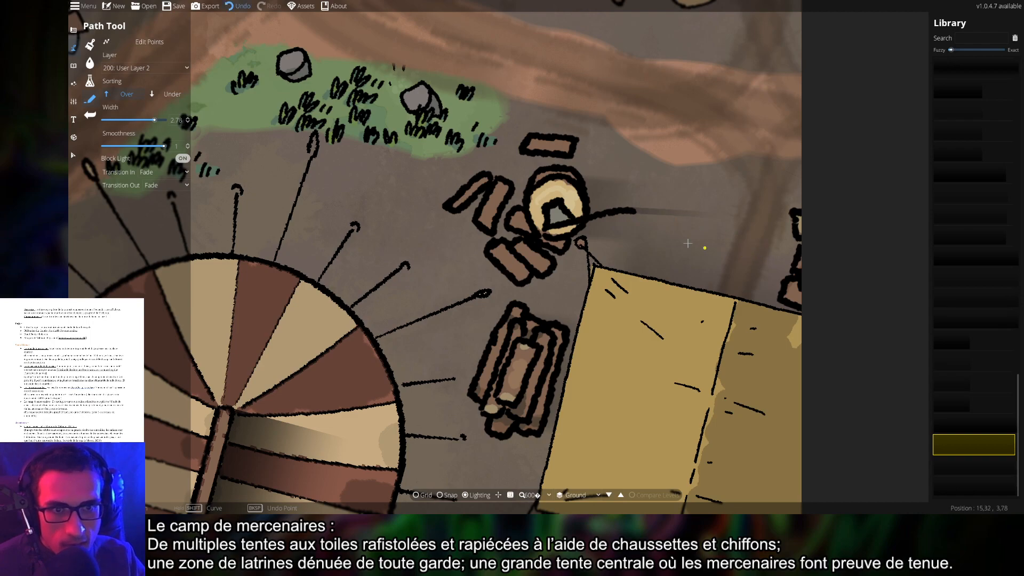
left_click(587, 214)
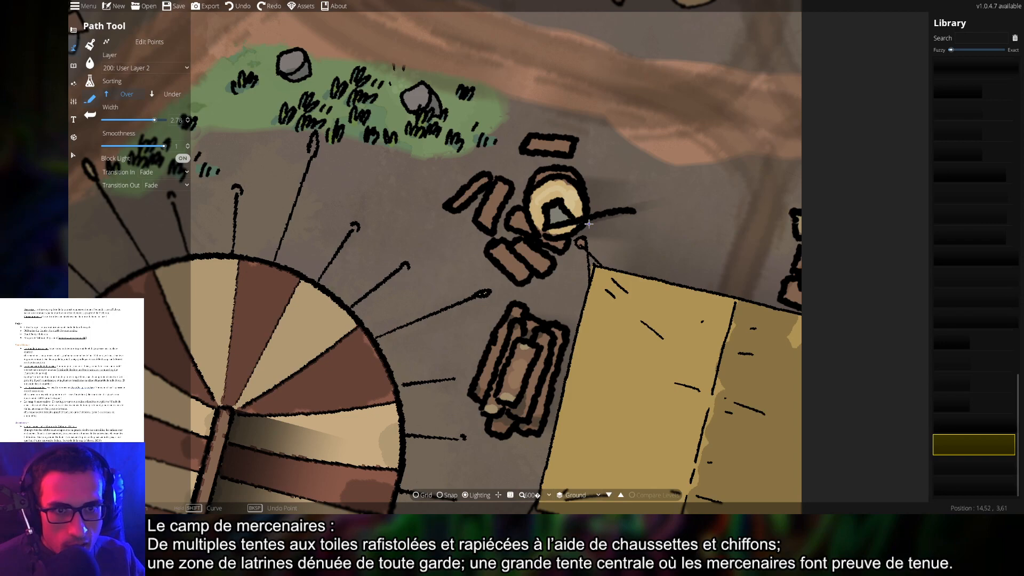
left_click(588, 224)
right_click(588, 224)
Undo the most recent shadow path and end the path still in progress
scroll(725, 240, "down", 3)
left_click_drag(708, 239, 653, 274)
key("ctrl+z")
left_click_drag(672, 231, 656, 280)
scroll(631, 241, "up", 5)
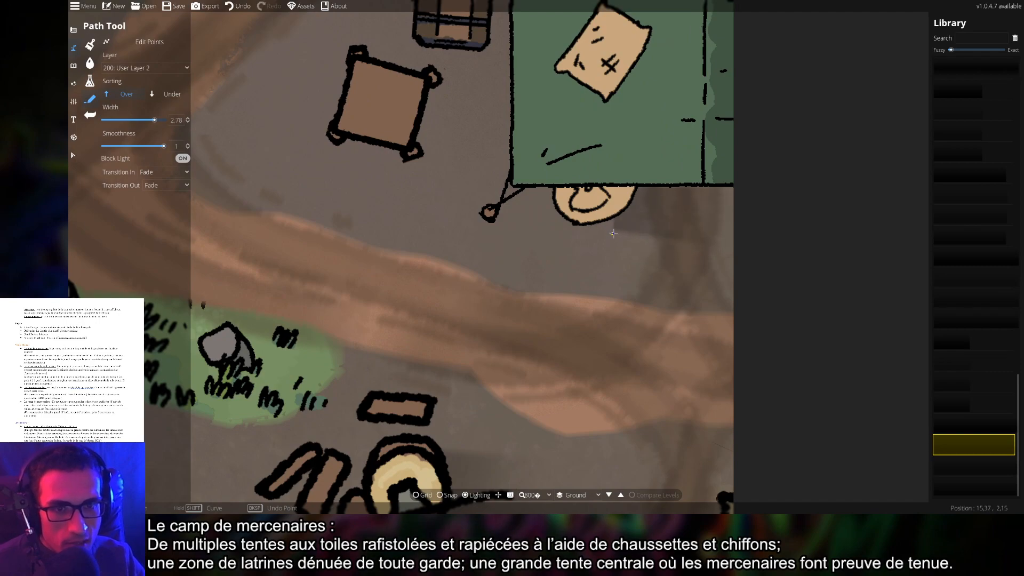
right_click(585, 225)
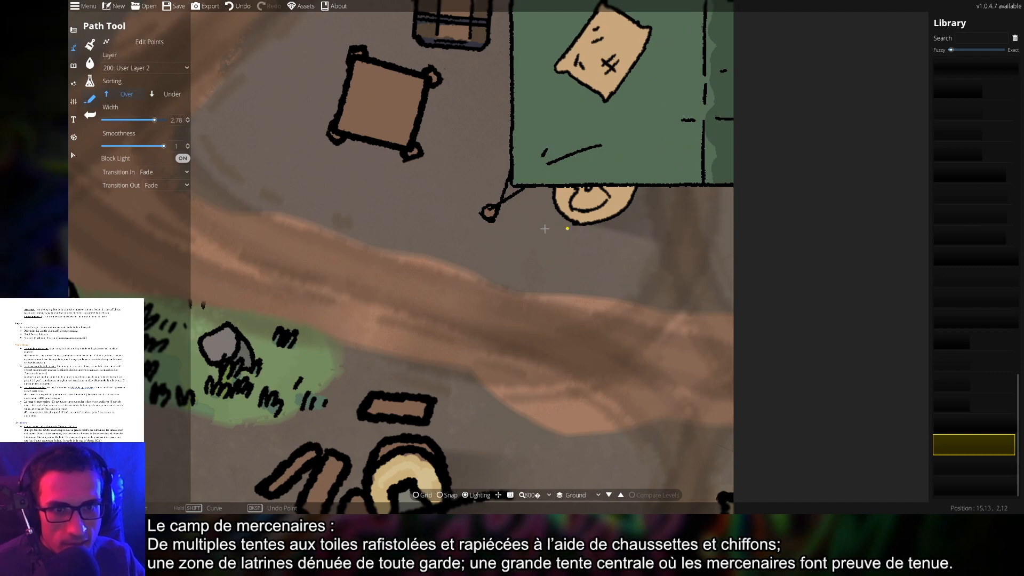
Survey the camp from the road and top edge to the campfire by the red tent
left_click_drag(453, 171, 647, 287)
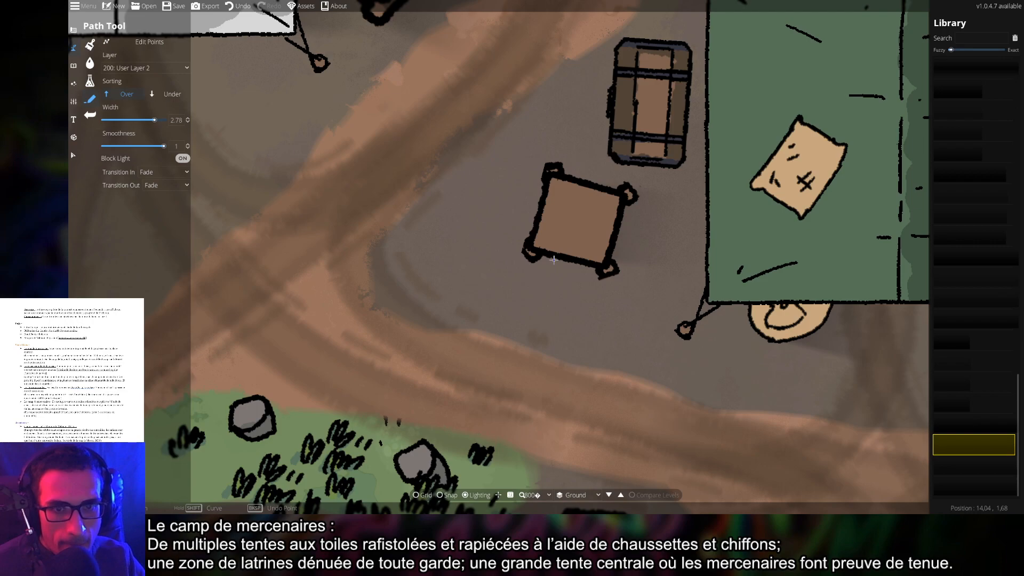
left_click_drag(659, 186, 654, 290)
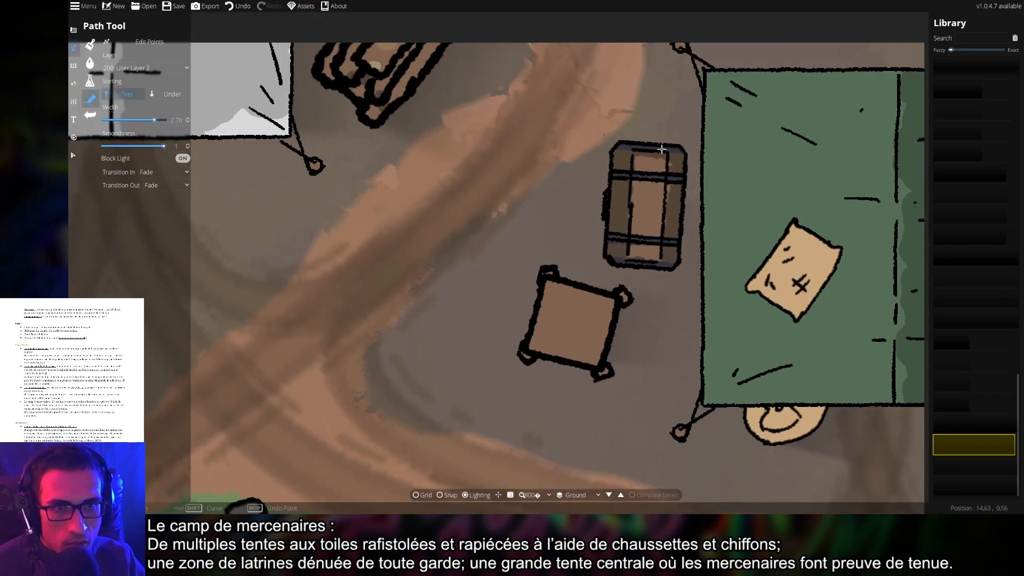
left_click_drag(514, 218, 535, 317)
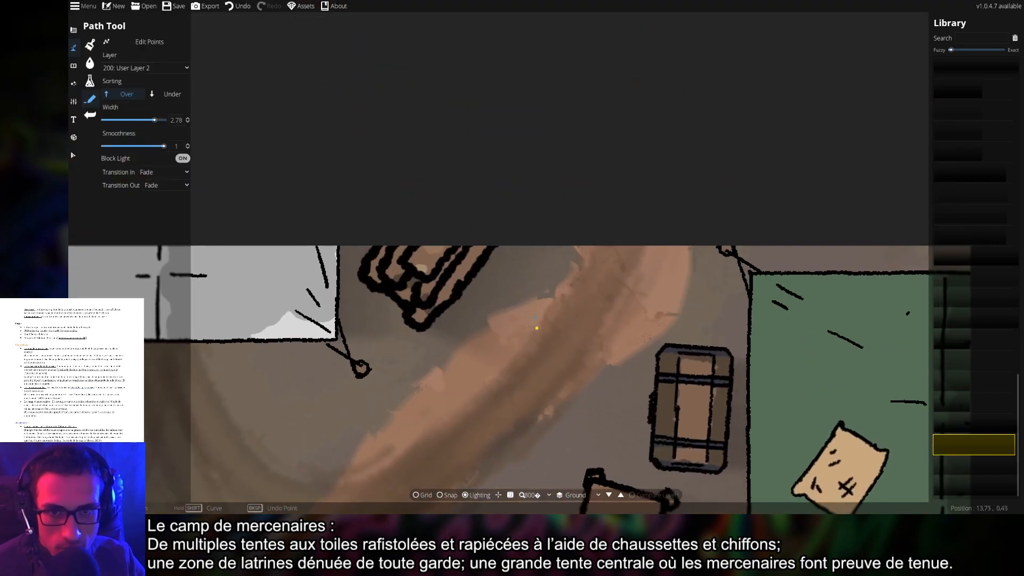
scroll(510, 331, "down", 4)
left_click_drag(518, 387, 635, 245)
left_click_drag(465, 358, 588, 218)
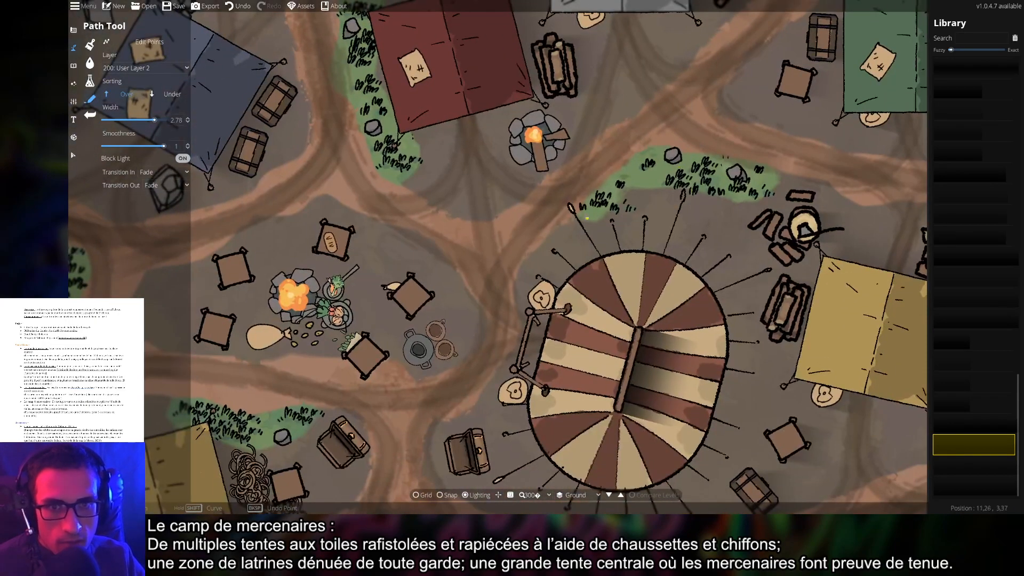
left_click_drag(588, 183, 824, 133)
Inspect both grass patches, undo the last change and bring up the map layers list
scroll(590, 204, "up", 4)
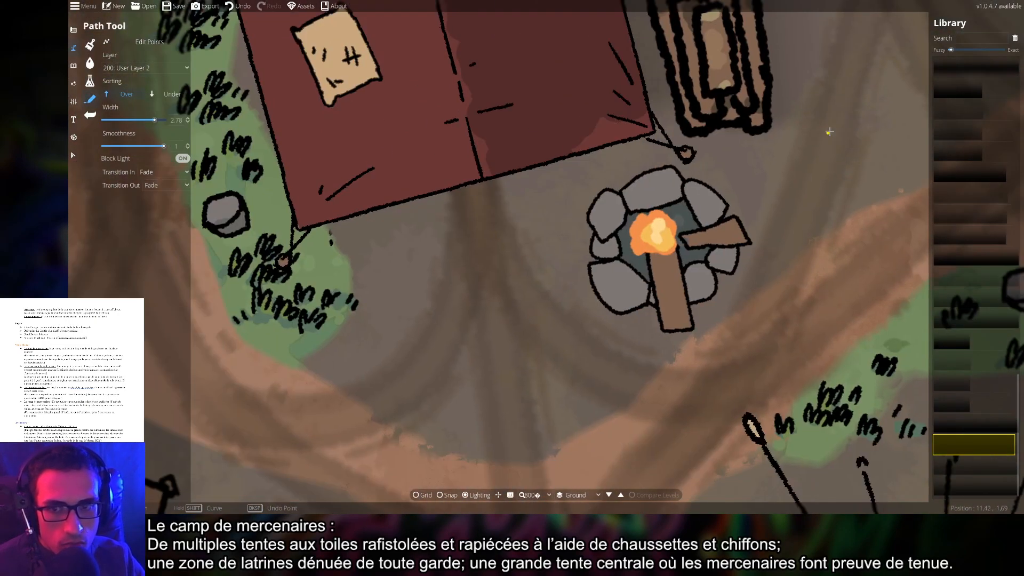
scroll(551, 275, "down", 4)
left_click_drag(435, 302, 520, 257)
scroll(505, 194, "up", 4)
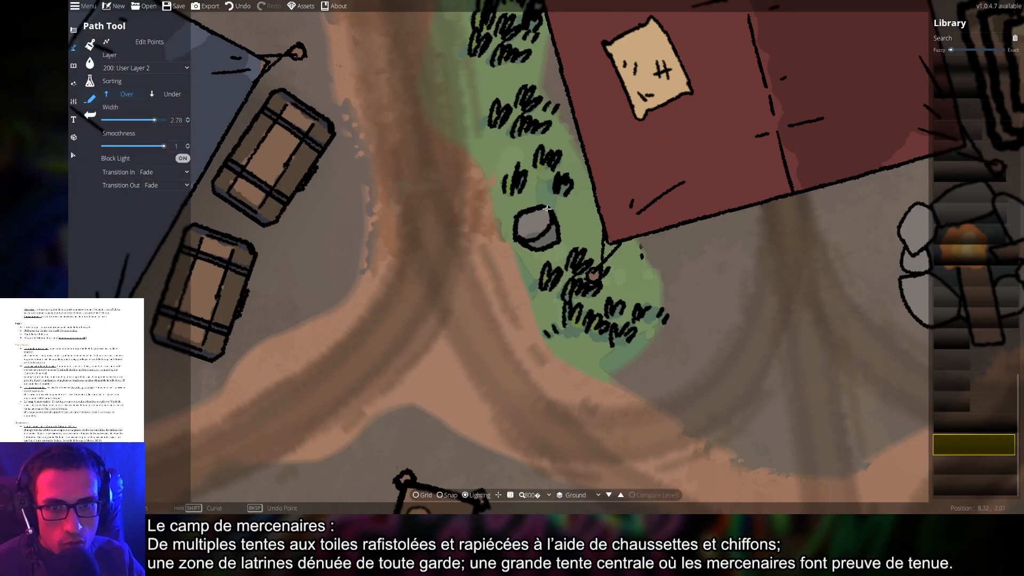
left_click_drag(556, 186, 553, 352)
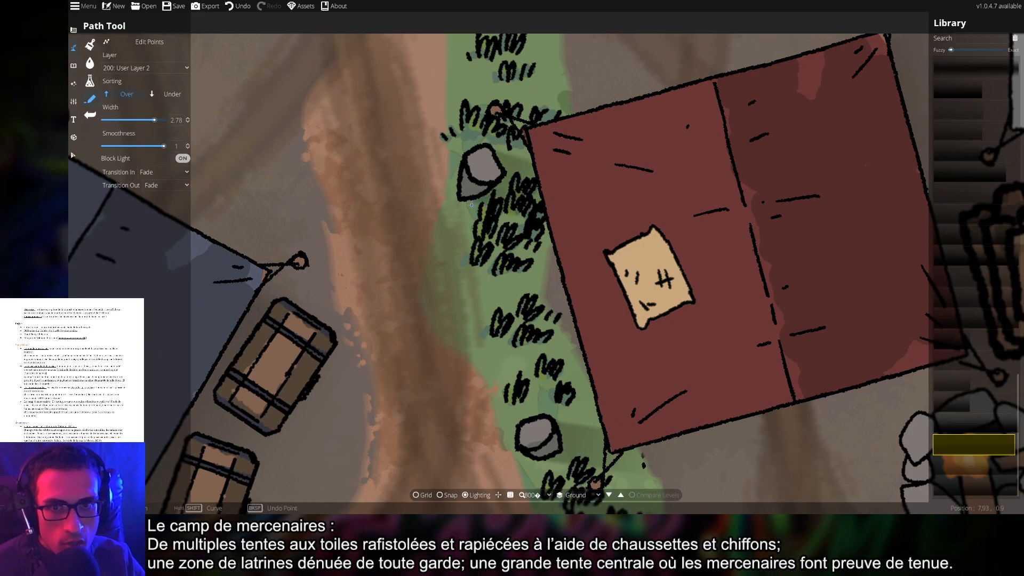
left_click_drag(591, 351, 528, 240)
scroll(535, 198, "down", 5)
left_click_drag(752, 293, 478, 258)
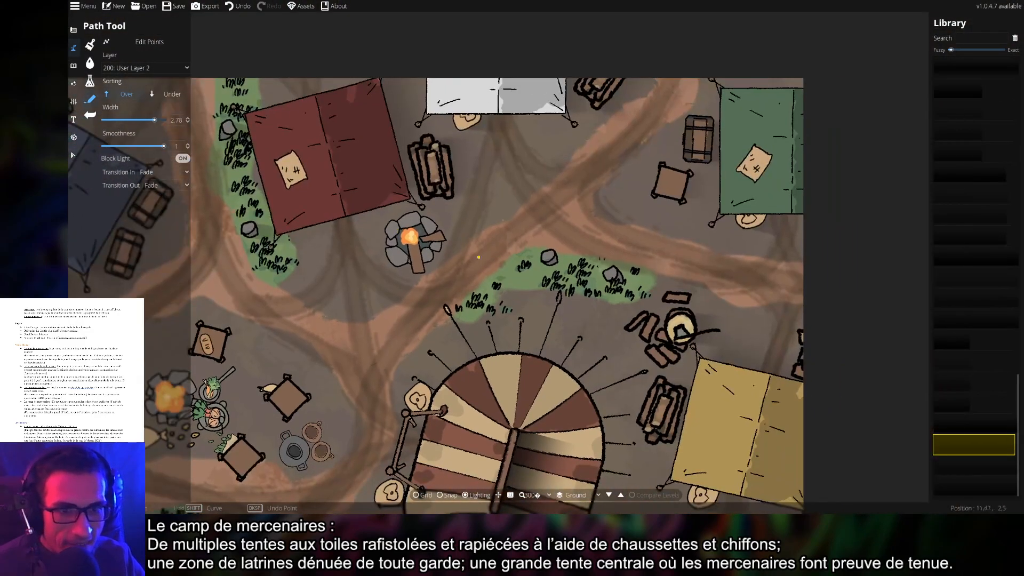
scroll(555, 280, "up", 5)
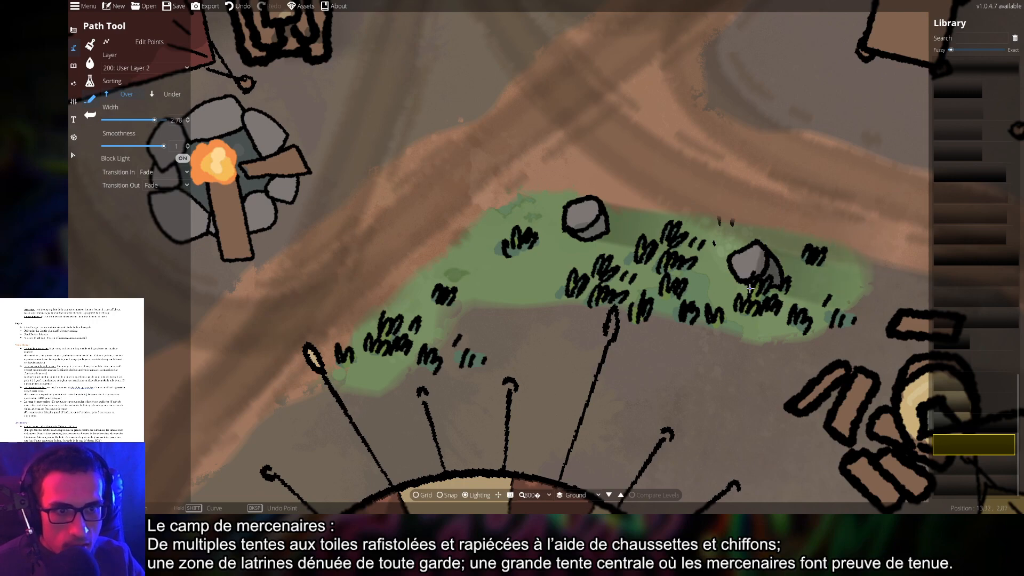
key("ctrl+z")
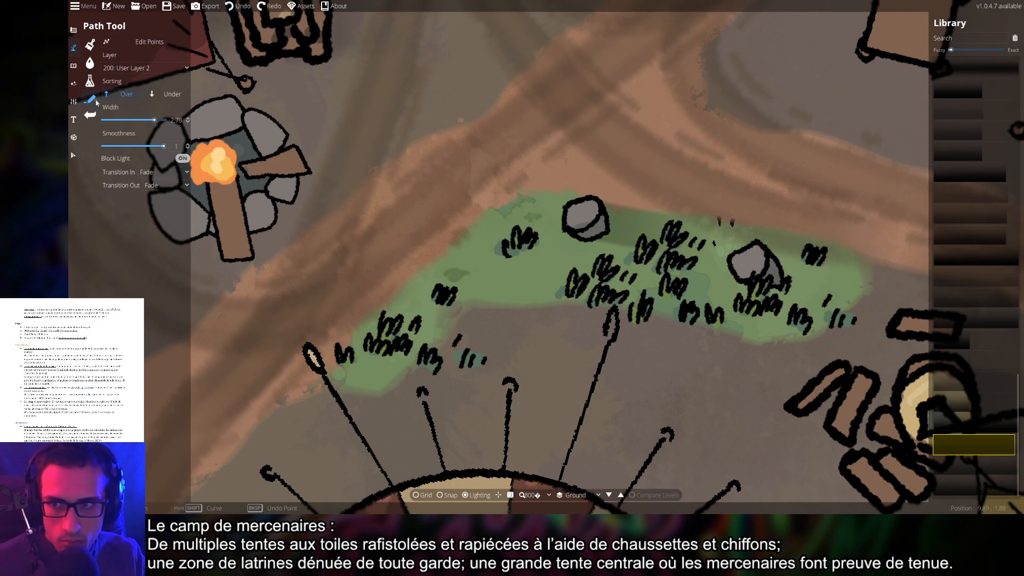
left_click(145, 68)
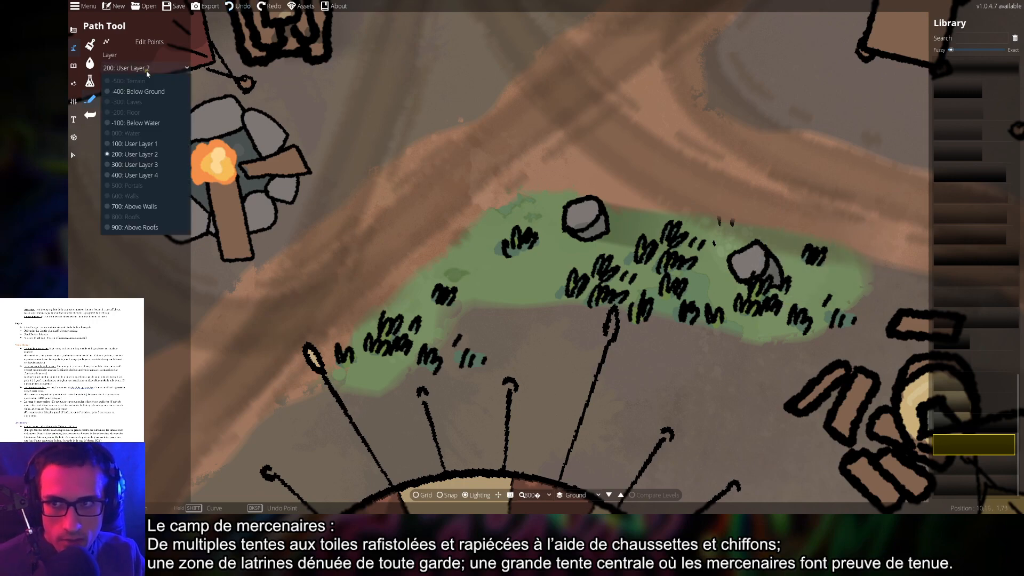
Put new paths on 100: User Layer 1 below objects and shadow the rock's side
left_click(136, 143)
left_click(172, 94)
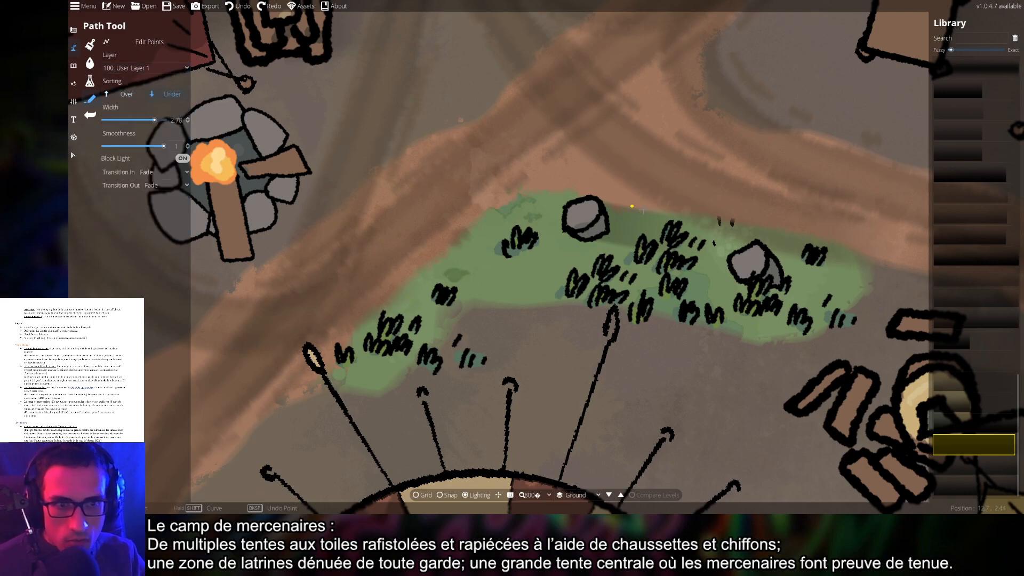
left_click(759, 243)
right_click(752, 288)
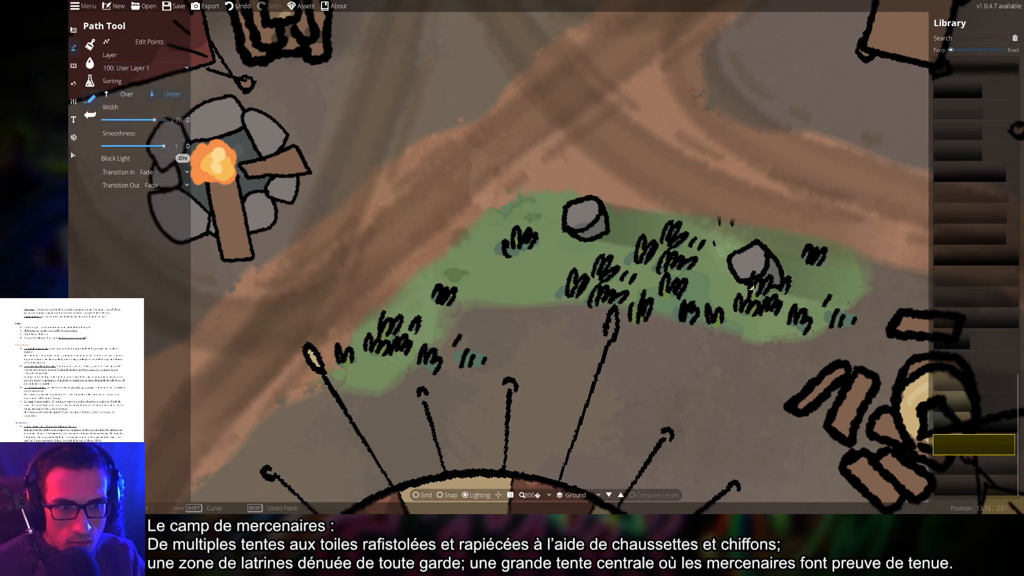
Start a shadow path from the cup rim beside the cooking pot
scroll(752, 289, "down", 5)
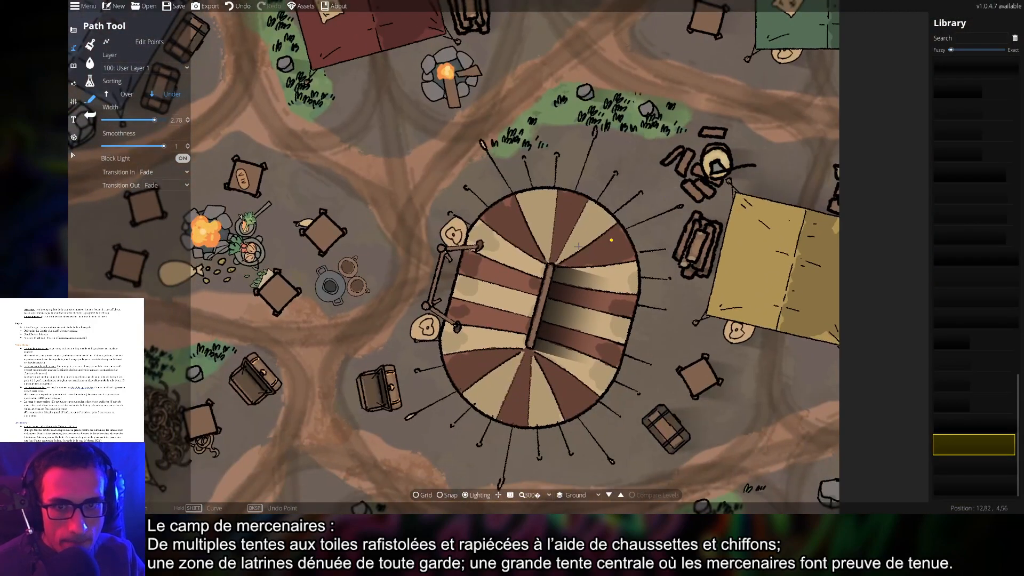
scroll(578, 245, "up", 5)
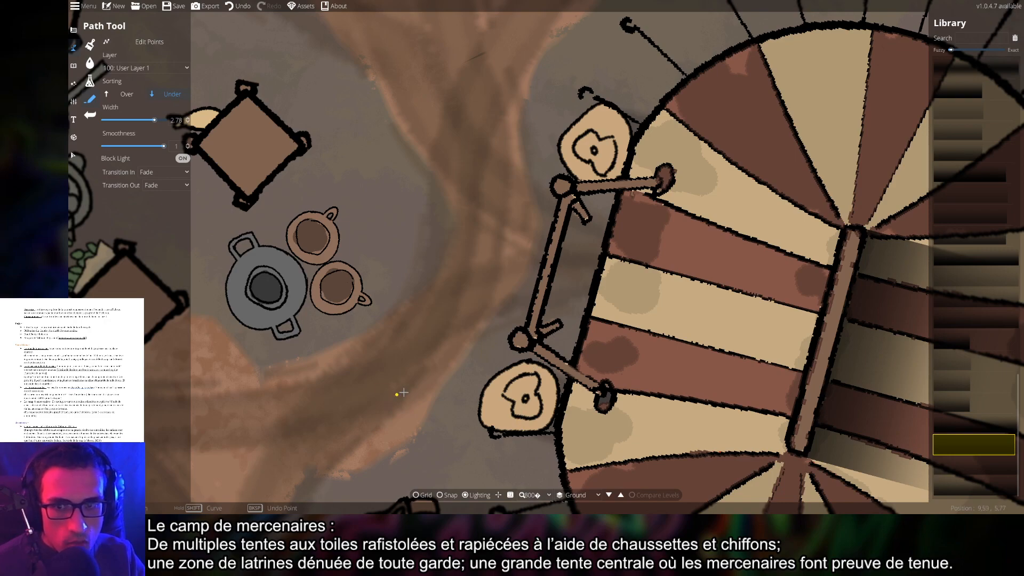
left_click_drag(400, 393, 617, 353)
left_click(566, 223)
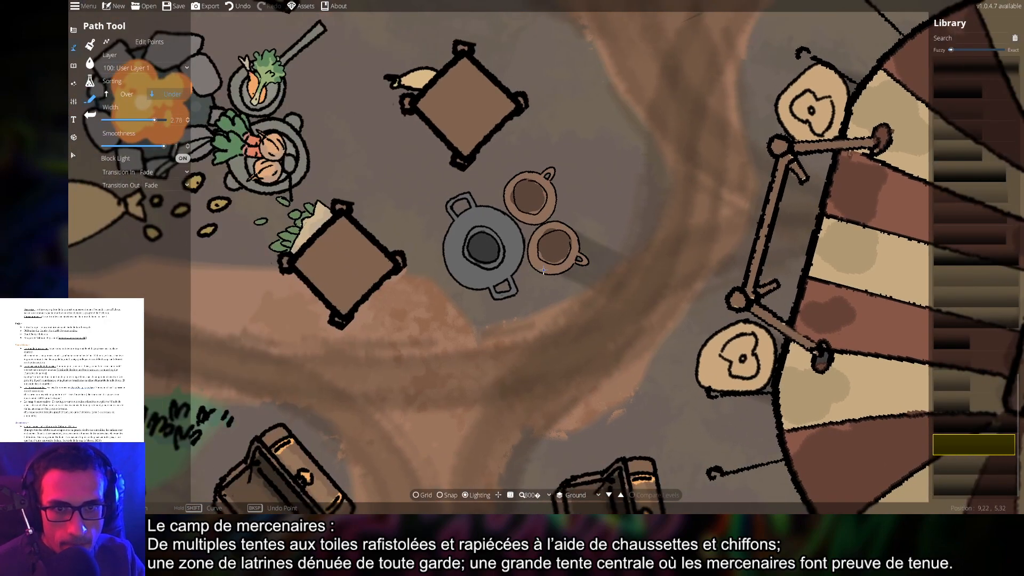
left_click(537, 172)
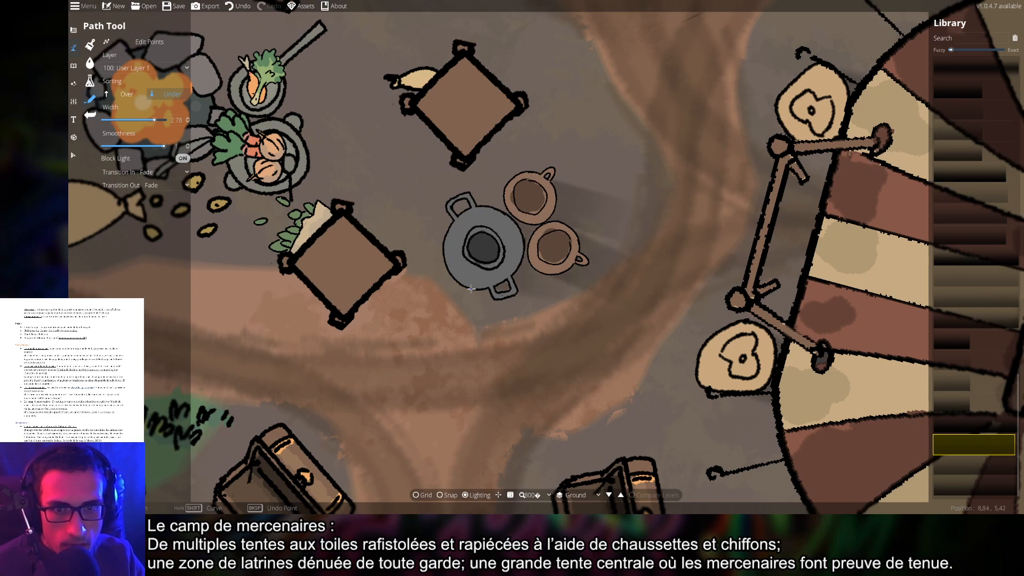
Add vertical shadow paths beside the two tables near the campfire
mouse_move(377, 275)
left_mouse_down()
mouse_move(531, 273)
mouse_move(501, 336)
left_mouse_up()
left_click(501, 205)
left_click(487, 316)
right_click(487, 317)
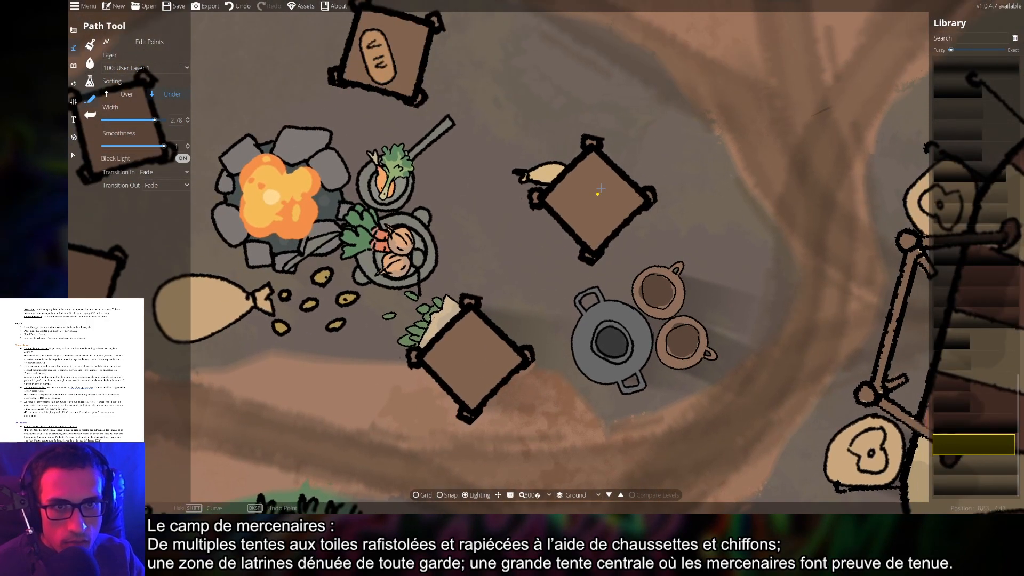
left_click(598, 144)
left_click(591, 256)
right_click(591, 257)
Try tracing shadow lines along the table's knobs, then undo those strokes
left_click_drag(454, 112, 632, 264)
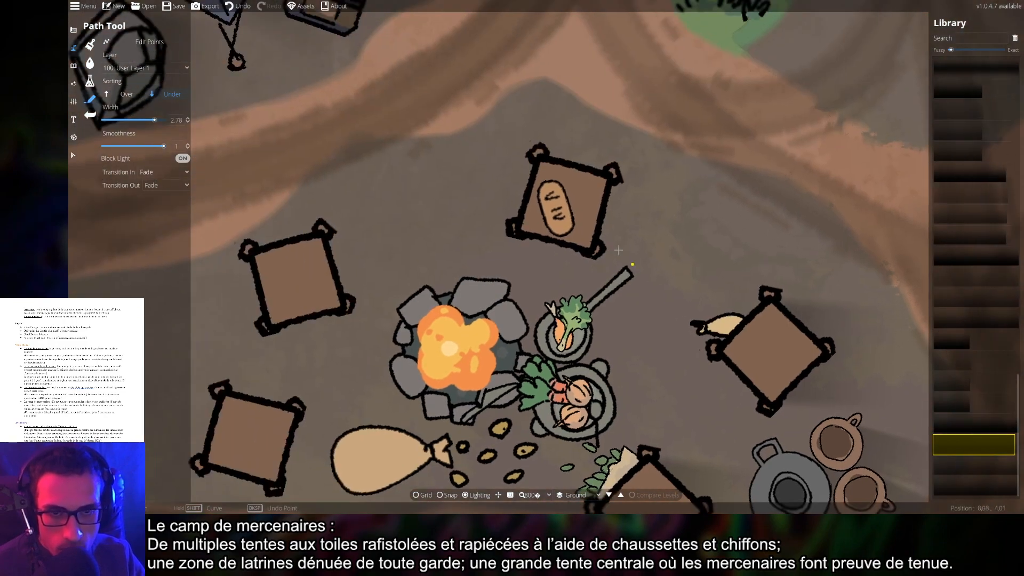
left_click(534, 158)
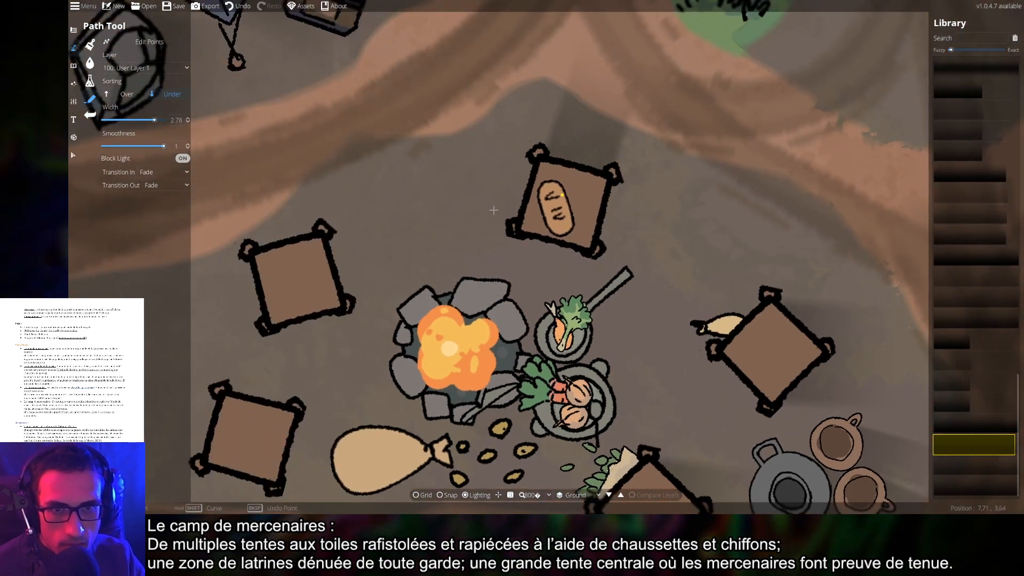
left_click_drag(328, 256, 554, 218)
left_click(472, 219)
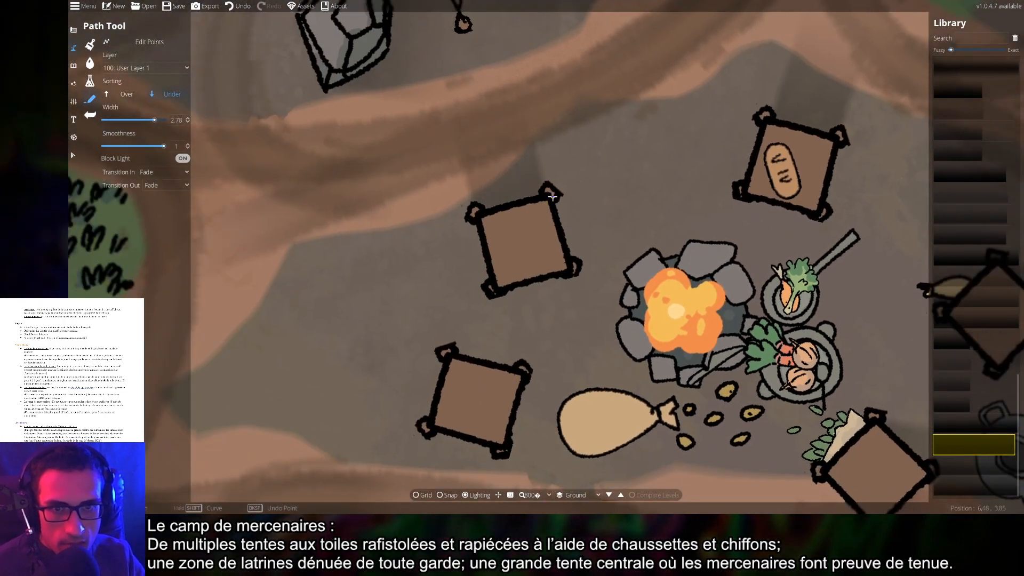
left_click(493, 296)
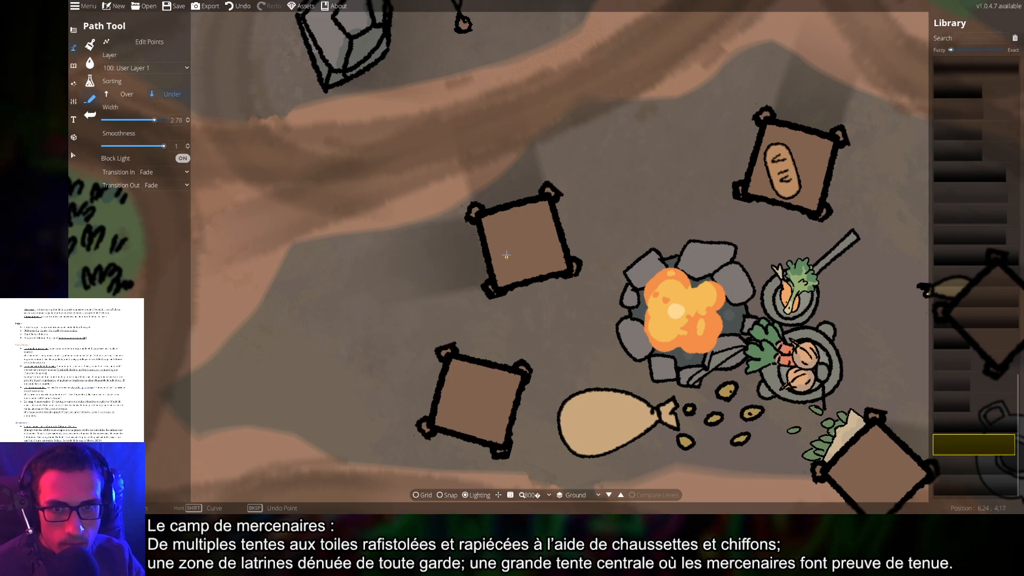
left_click_drag(503, 356, 536, 284)
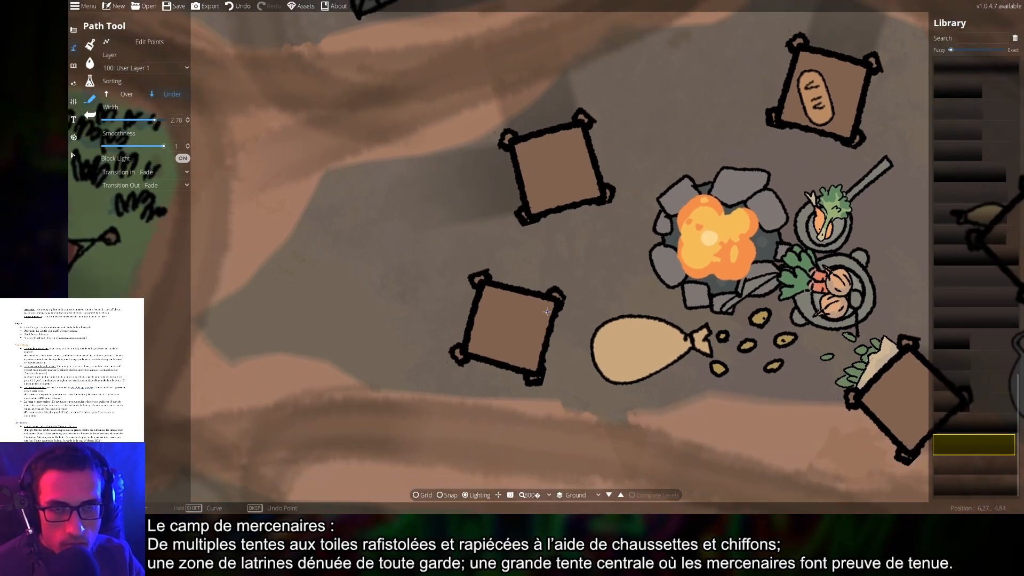
key("ctrl+z")
key("ctrl+z")
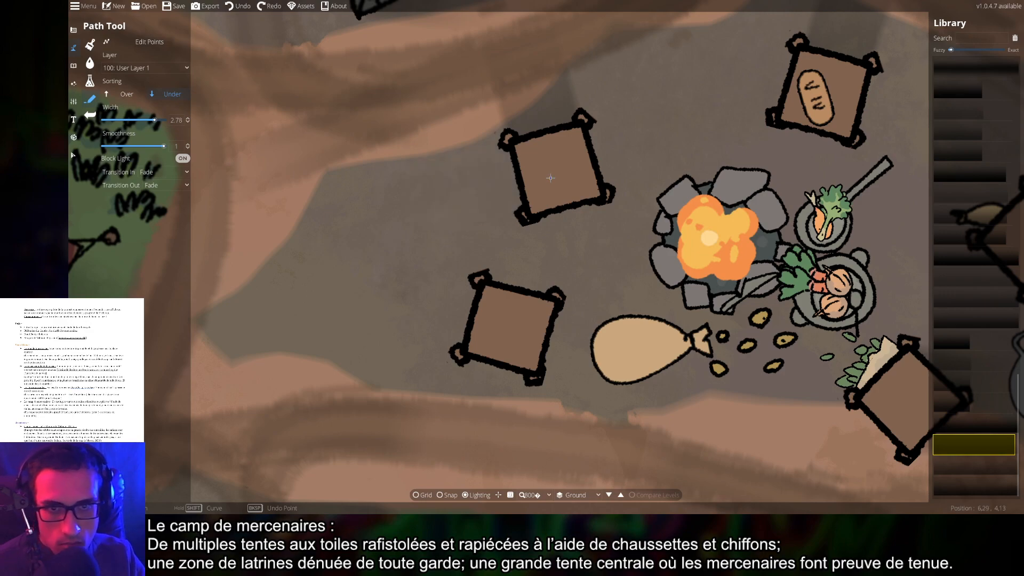
left_click(506, 148)
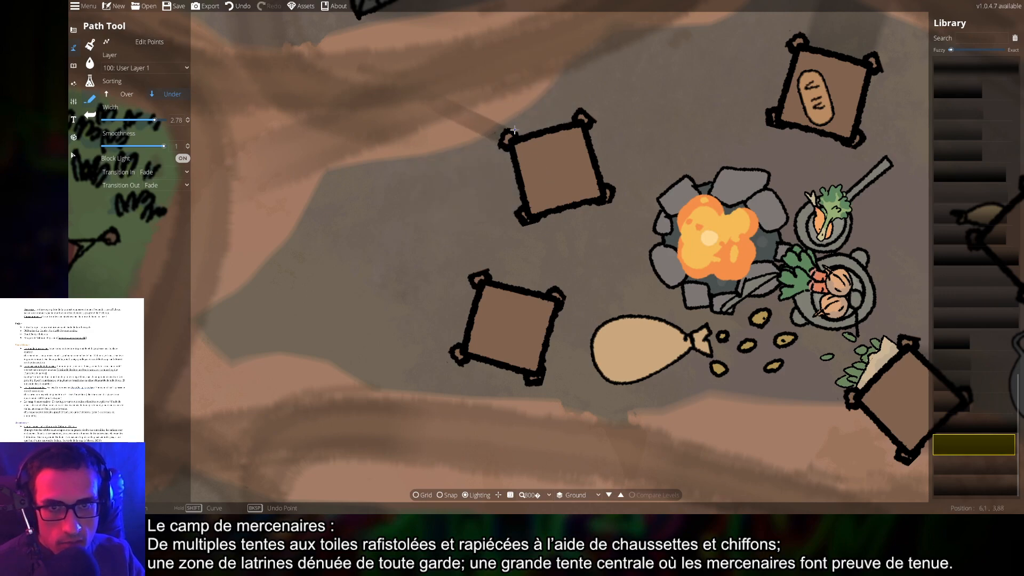
left_click(584, 122)
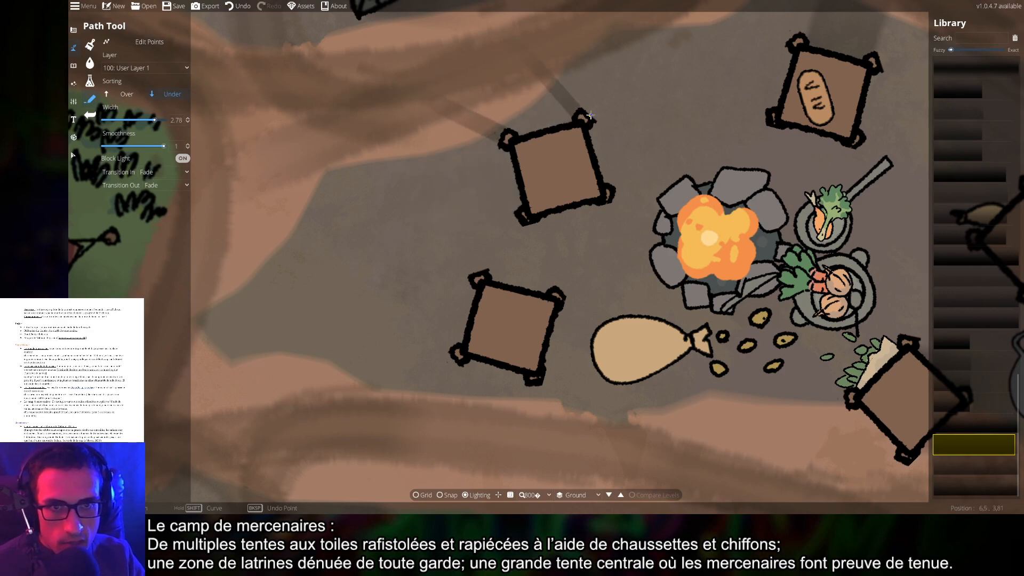
left_click(527, 223)
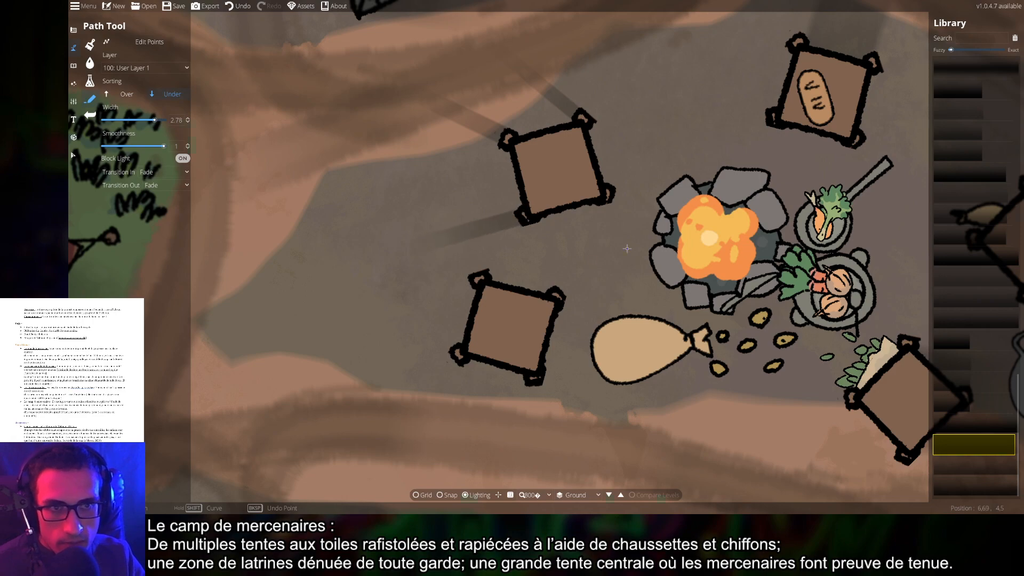
scroll(627, 248, "down", 5)
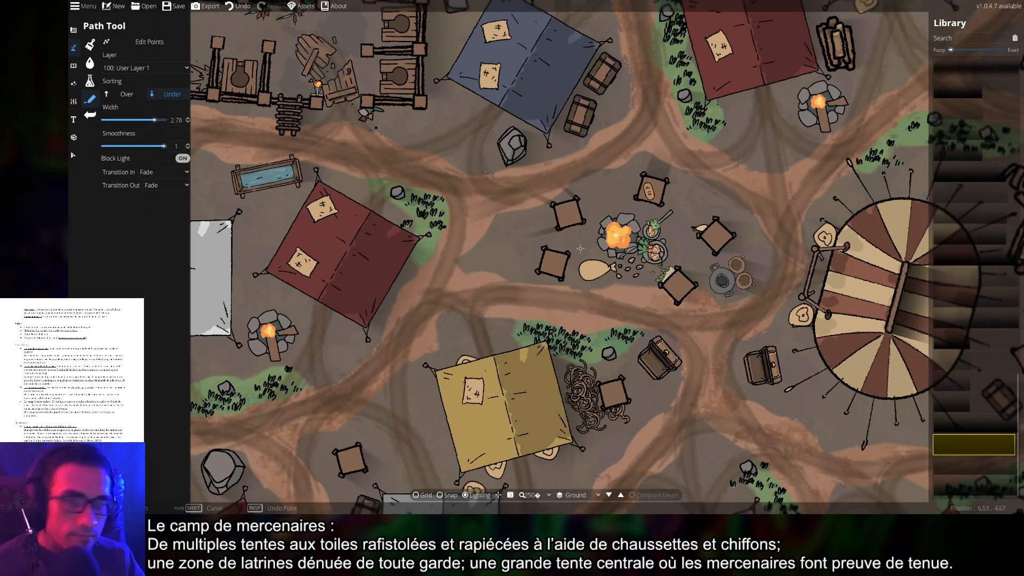
key("ctrl+z")
key("ctrl+z")
key("ctrl+z")
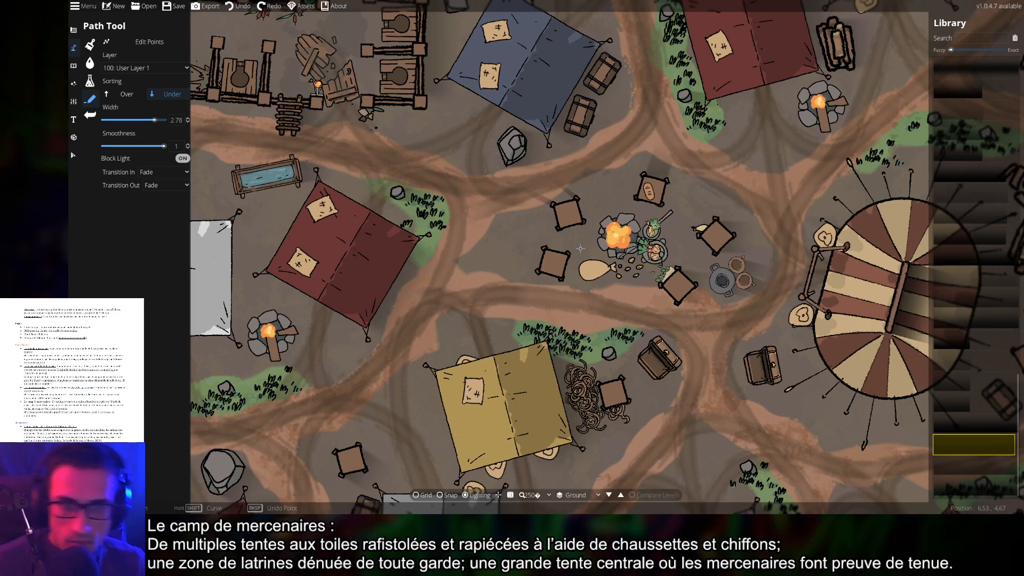
scroll(569, 226, "up", 5)
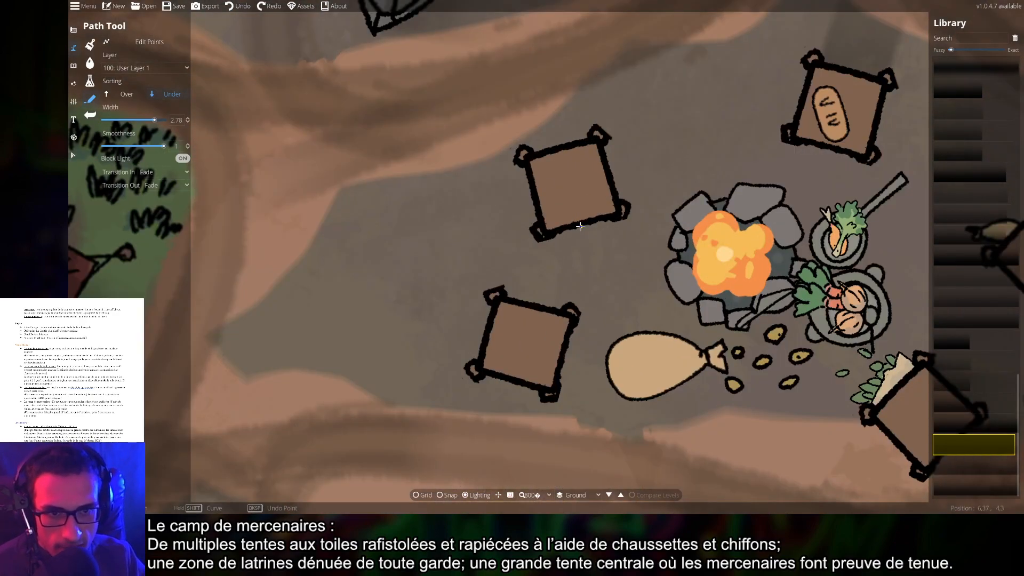
Draw diagonal shadow lines under the upper-left table and the lower table
left_click(539, 236)
double_click(594, 138)
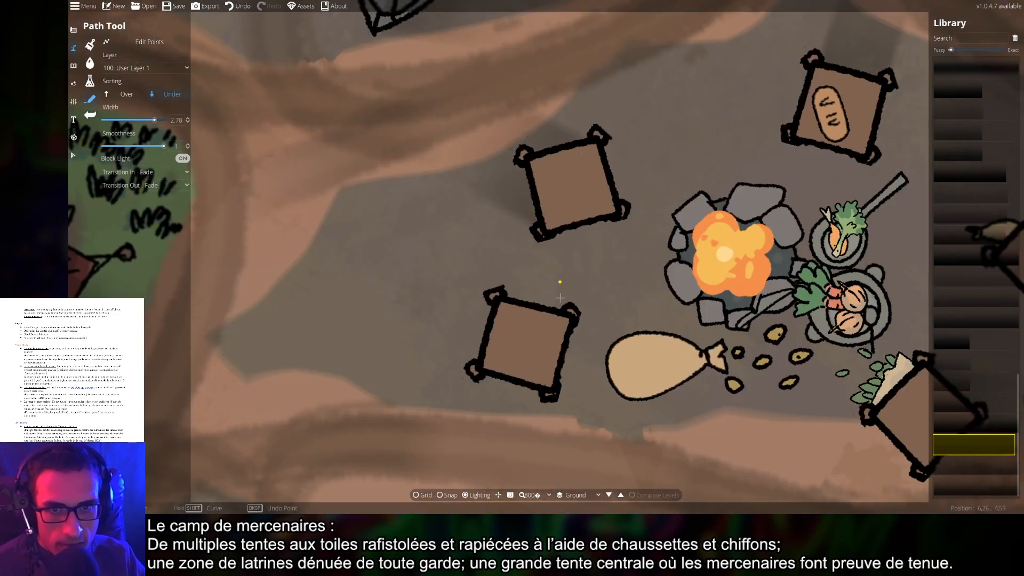
left_click_drag(542, 380, 552, 302)
left_click(562, 314)
double_click(506, 220)
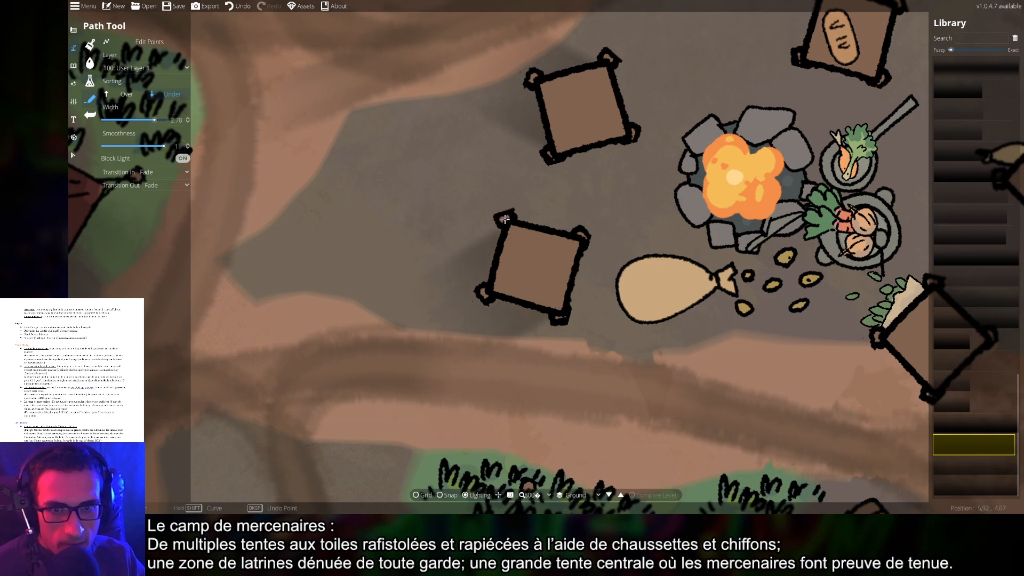
Shadow the sack, redrawing its shadow line once after an undo
left_click_drag(717, 289, 645, 277)
left_click(645, 278)
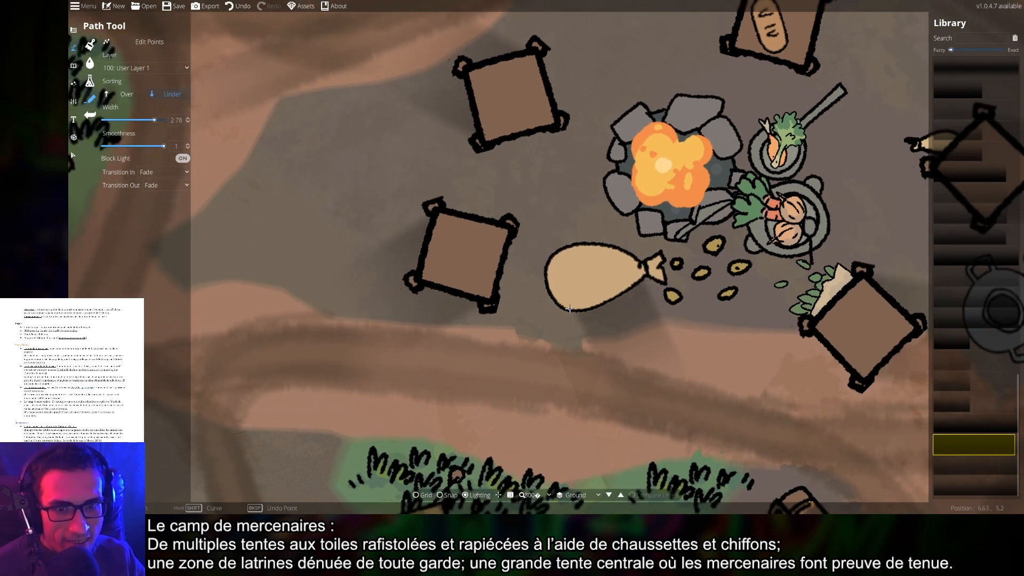
right_click(578, 251)
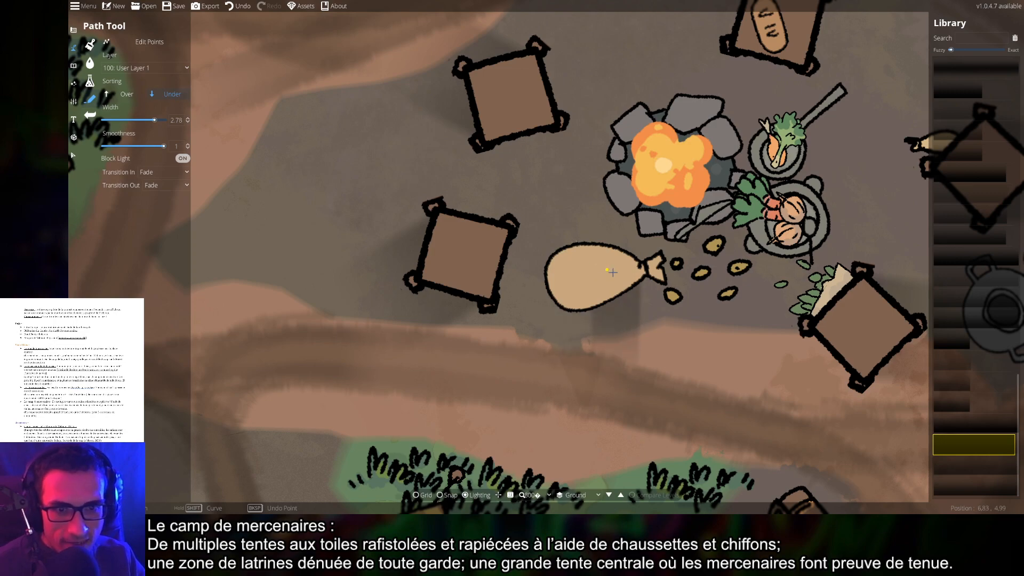
key("ctrl+z")
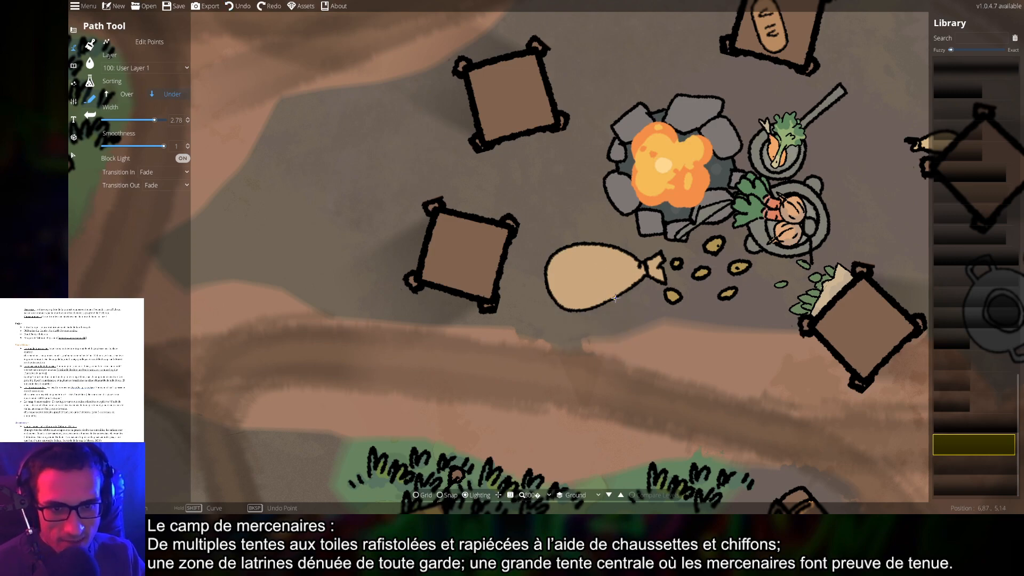
left_click(620, 296)
right_click(548, 260)
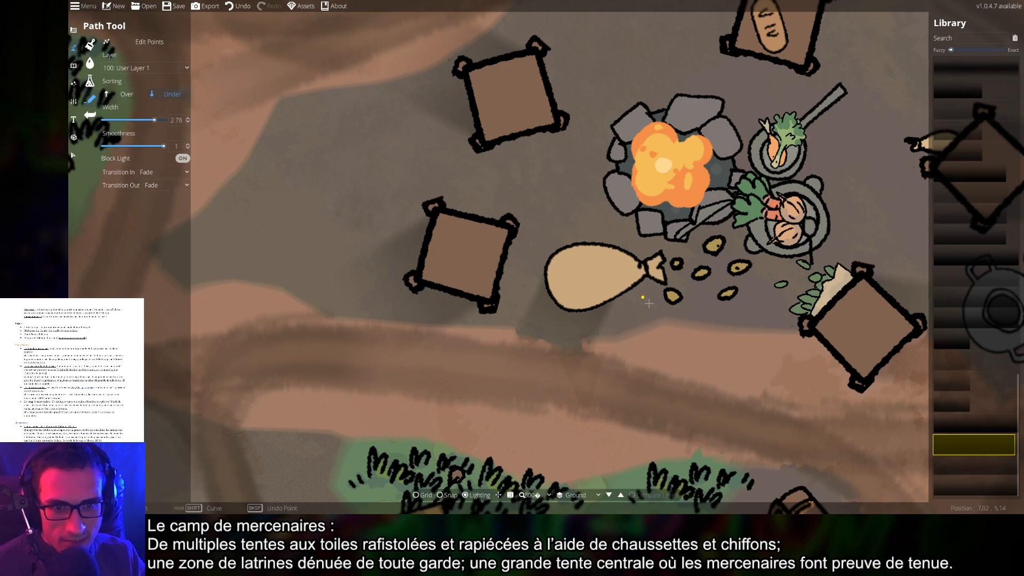
Start a shadow line beside the cooking pot
left_click_drag(740, 400, 620, 339)
left_click_drag(709, 365, 630, 363)
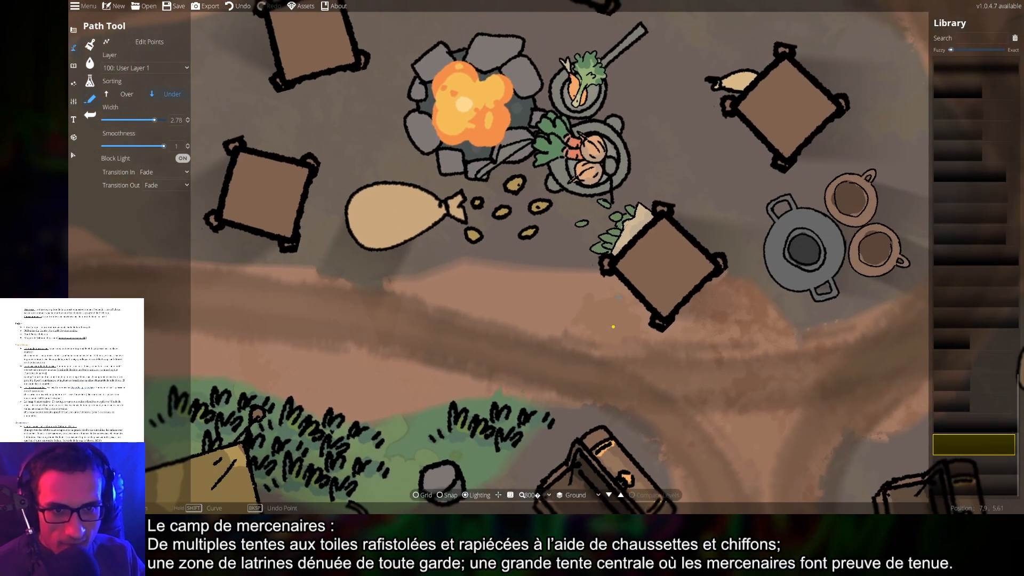
left_click_drag(630, 136, 612, 216)
left_click(592, 205)
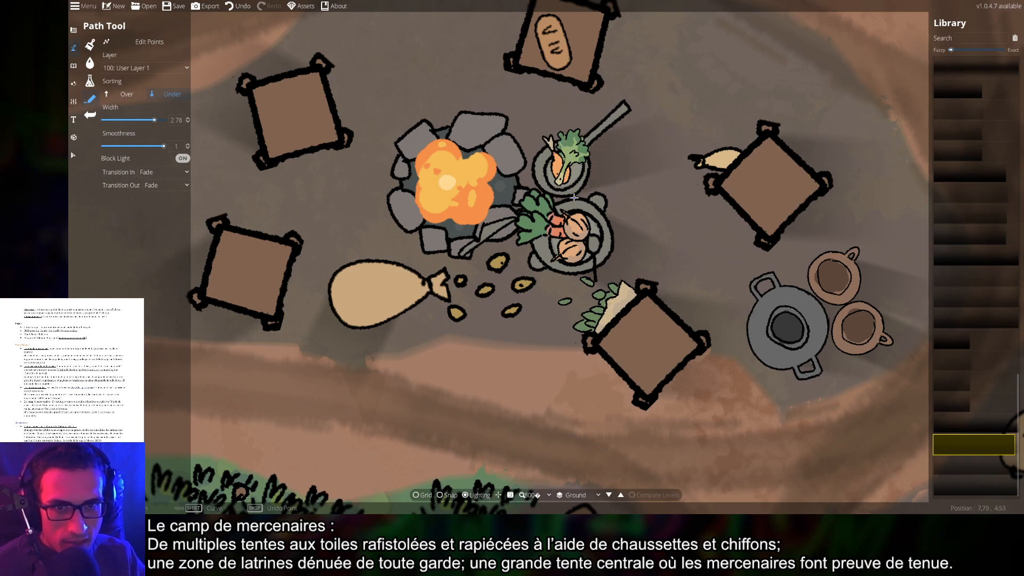
Run a shadow line down the rock's right side in the grass
left_click_drag(726, 410, 719, 378)
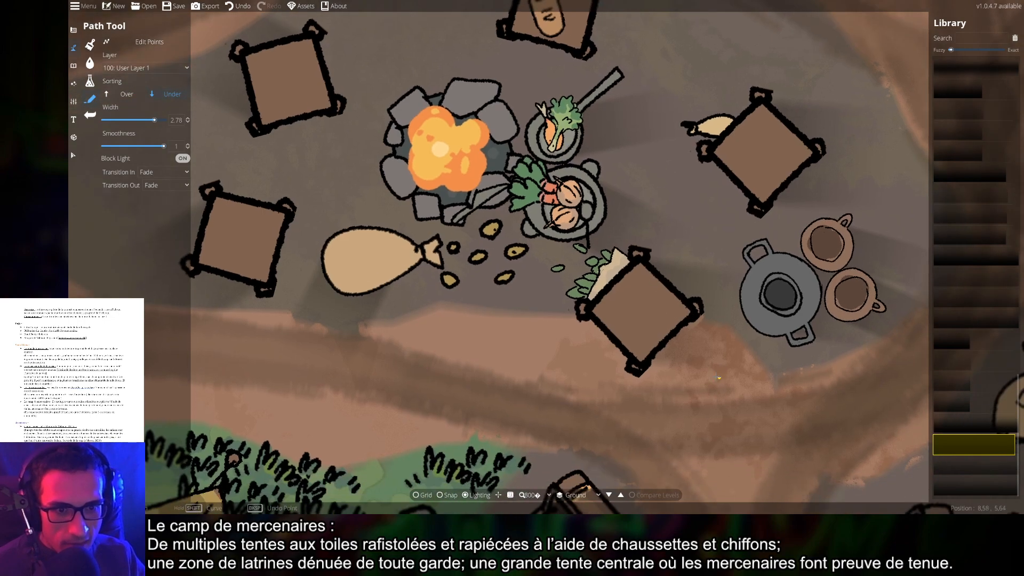
scroll(711, 412, "down", 5)
left_click_drag(609, 420, 671, 337)
scroll(667, 341, "up", 5)
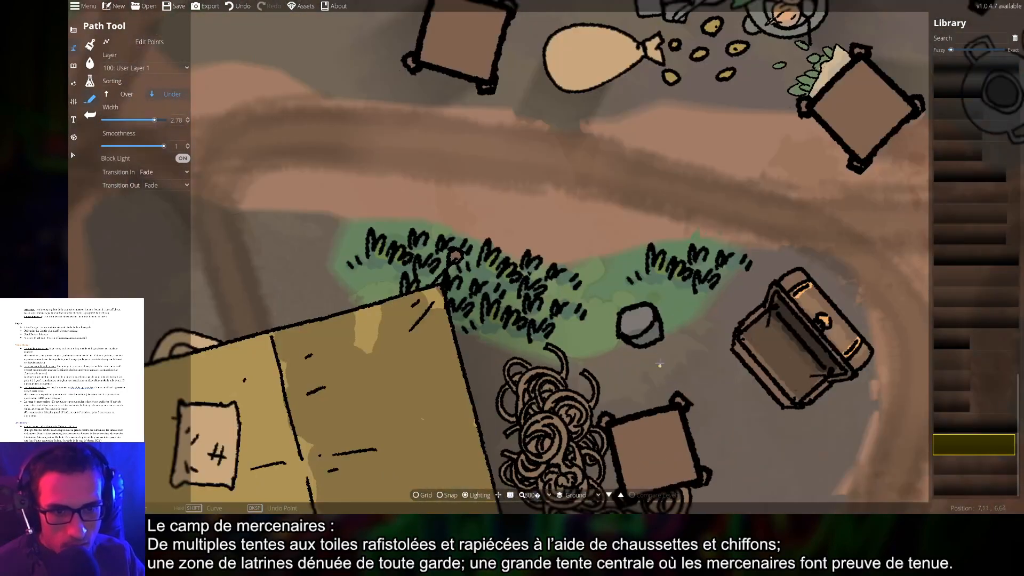
left_click(651, 307)
left_click(639, 347)
right_click(639, 346)
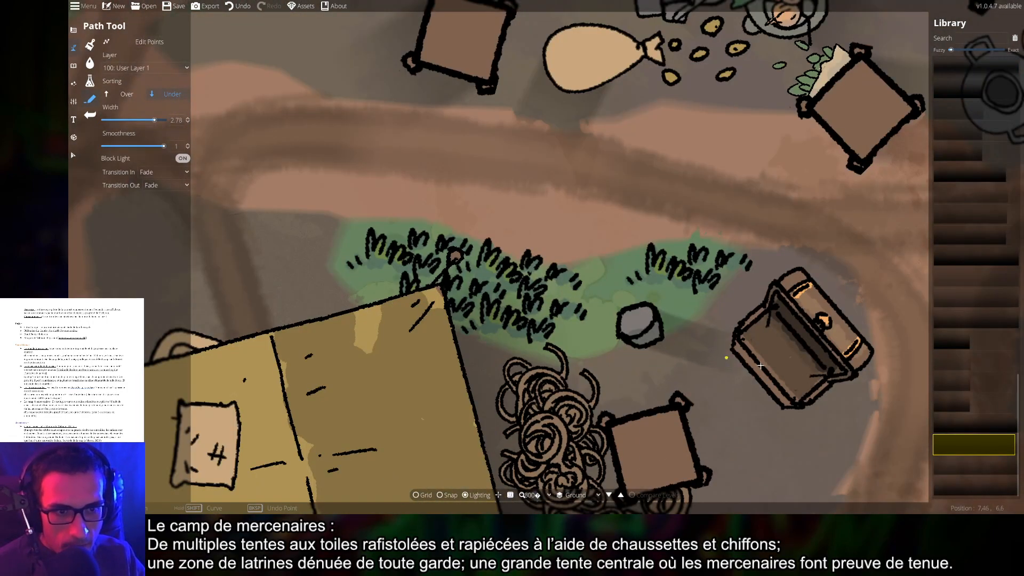
Shadow the chest's top-right corner, undo it and start a new line near the chests
left_click_drag(801, 344, 731, 285)
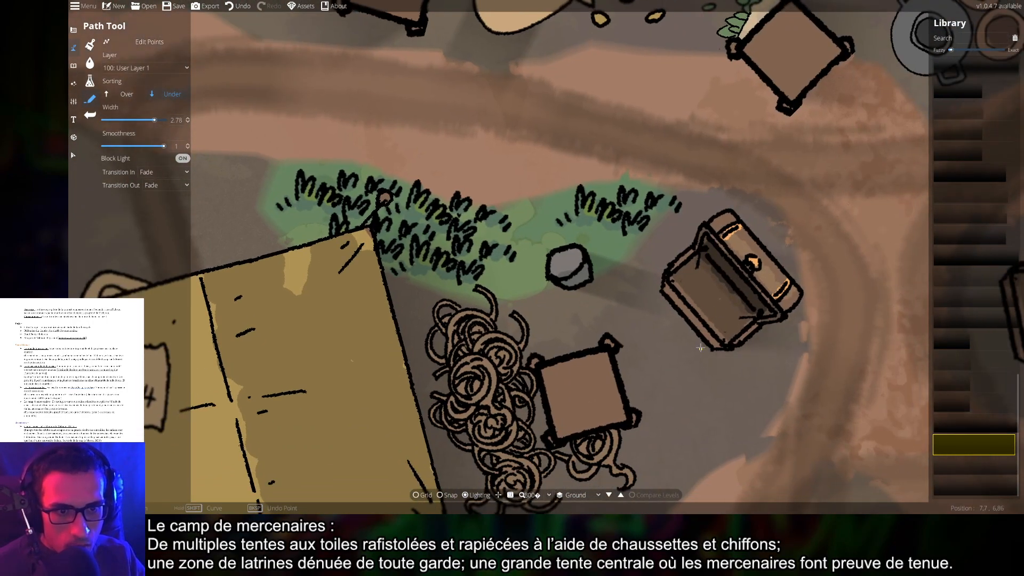
left_click_drag(692, 422, 715, 301)
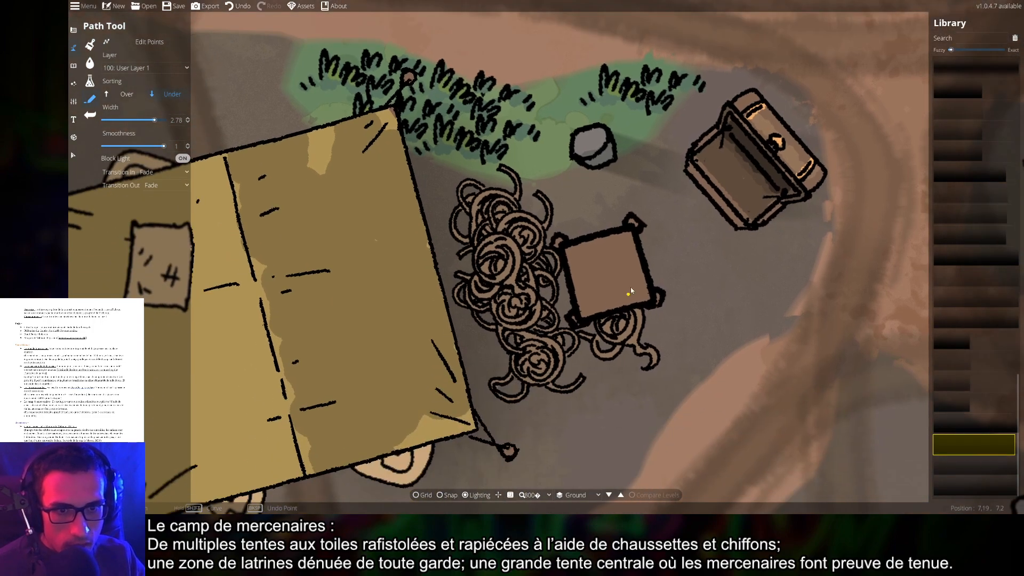
left_click(640, 228)
left_click_drag(795, 359, 659, 343)
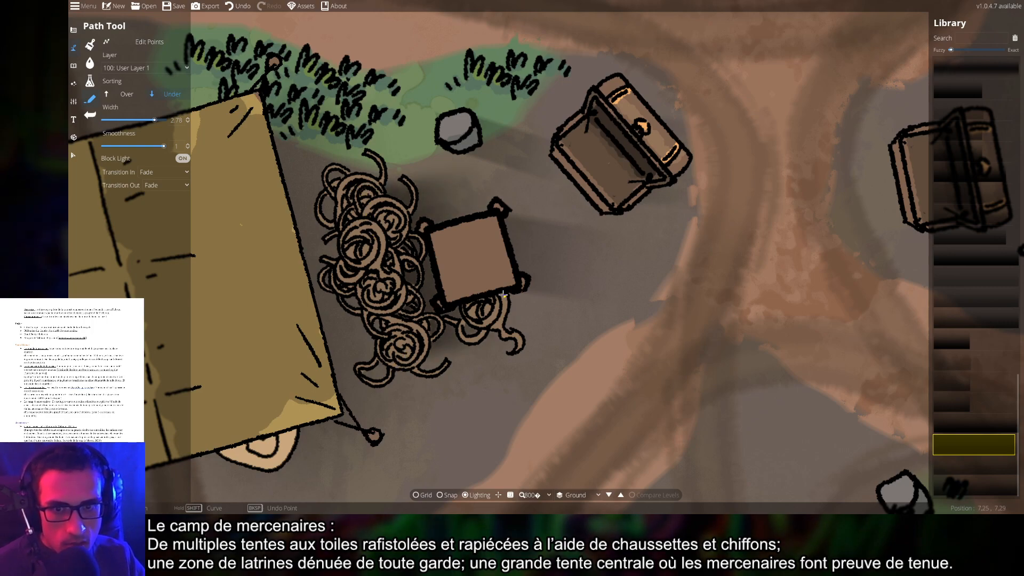
key("ctrl+z")
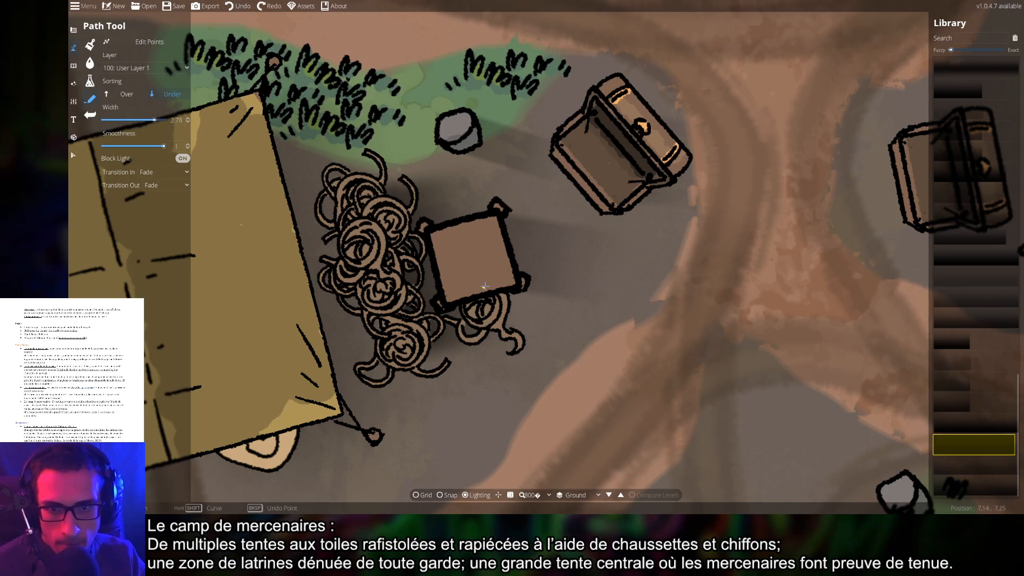
left_click(476, 343)
scroll(502, 342, "down", 6)
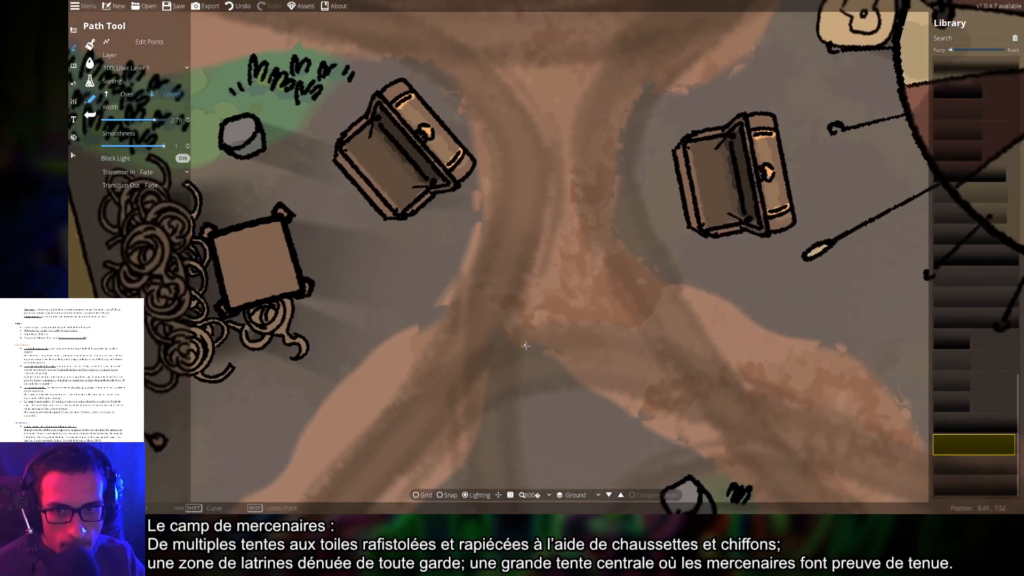
scroll(619, 320, "up", 6)
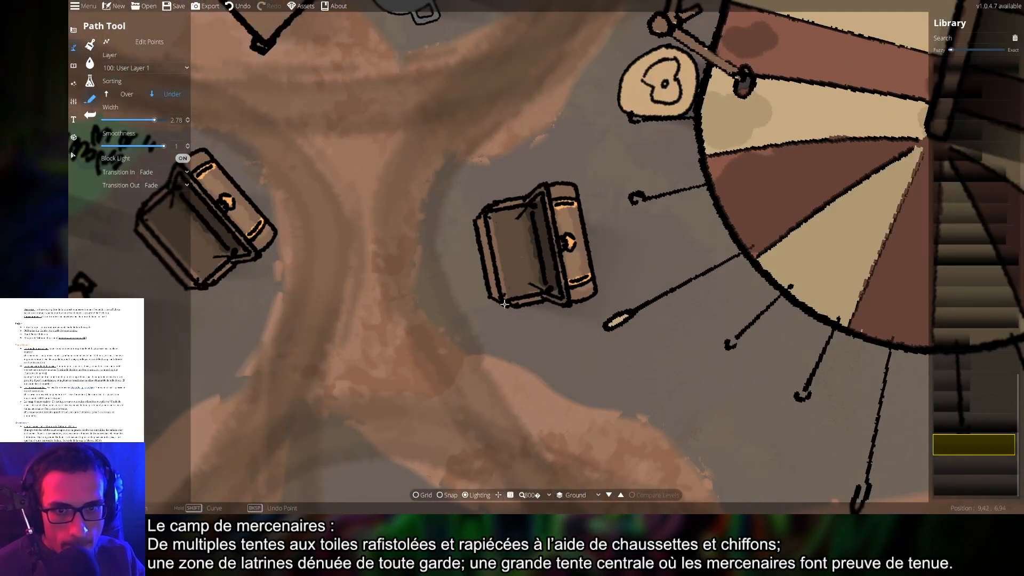
scroll(617, 341, "down", 6)
scroll(621, 344, "up", 6)
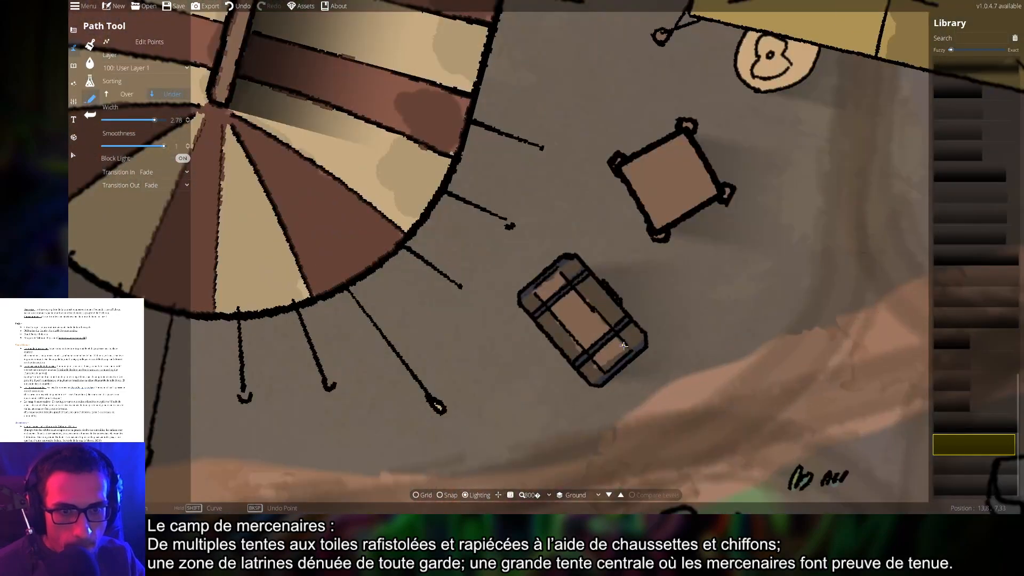
scroll(626, 352, "down", 6)
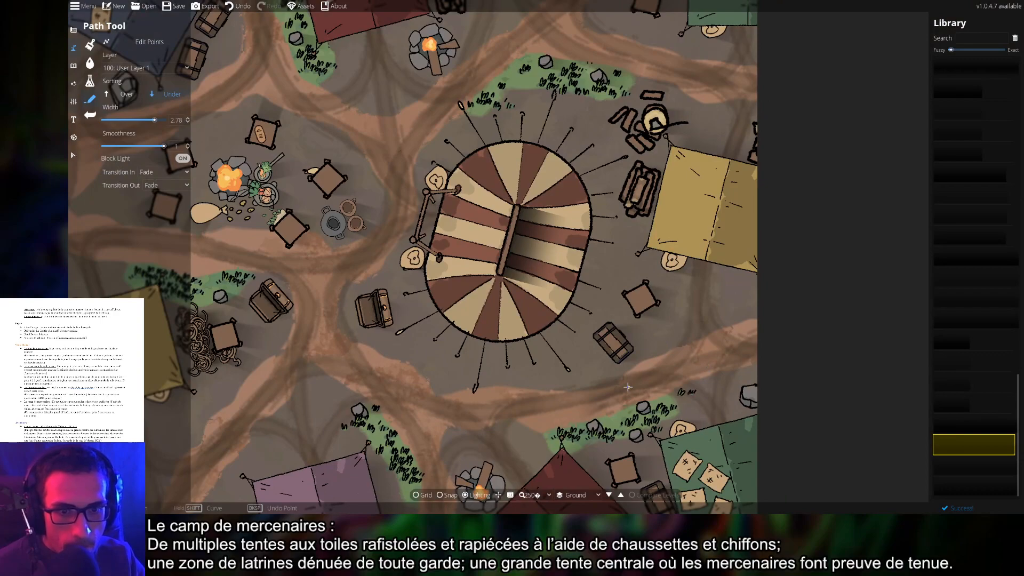
scroll(628, 387, "up", 6)
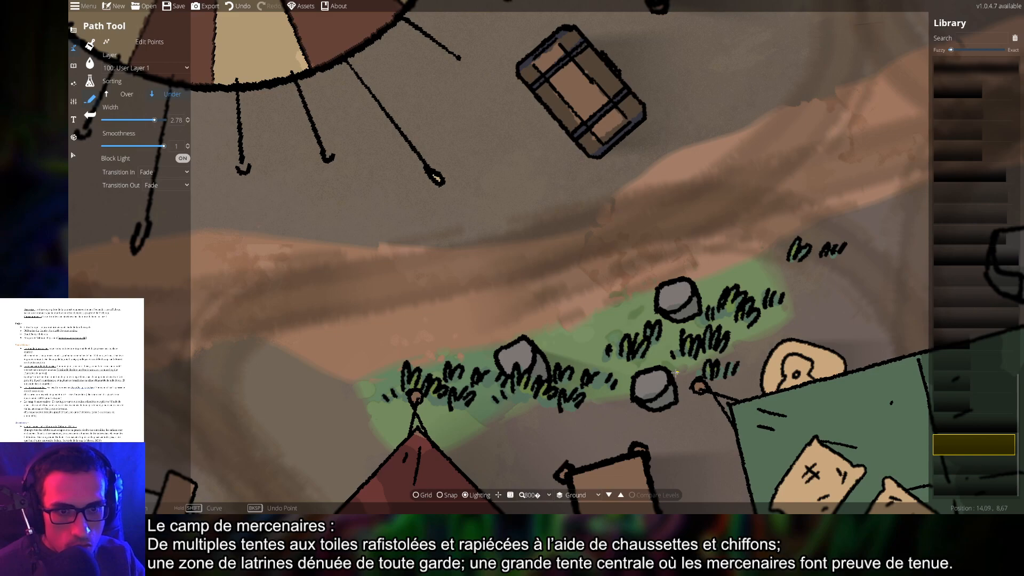
Trace light-blocking outlines along the lower and upper grey rocks' right edges
left_click(665, 371)
left_click(677, 397)
right_click(654, 408)
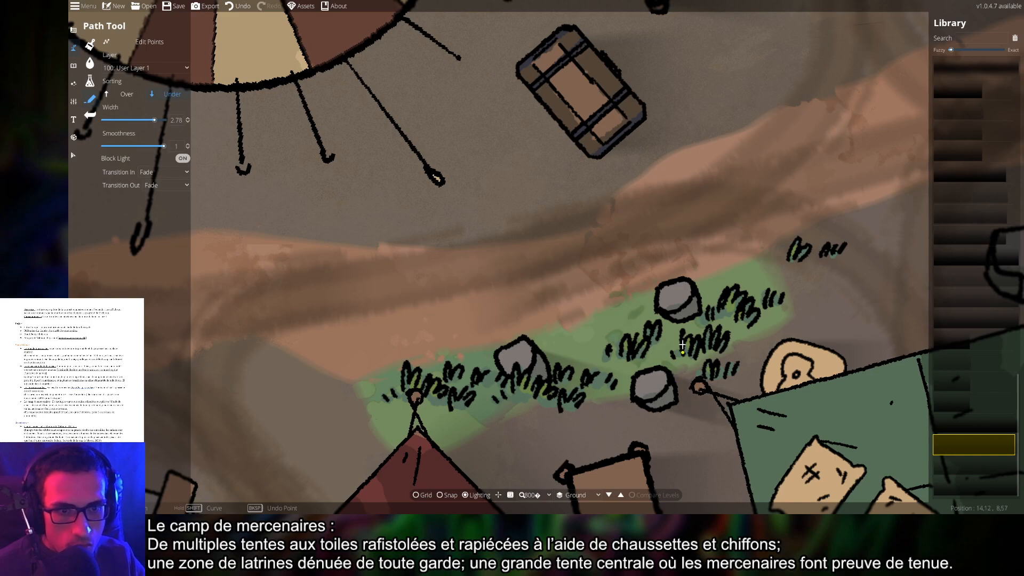
left_click(685, 278)
left_click(698, 305)
Review the shadows around the red tent, campfire, grass and blue tent by zooming and panning
scroll(679, 321, "down", 6)
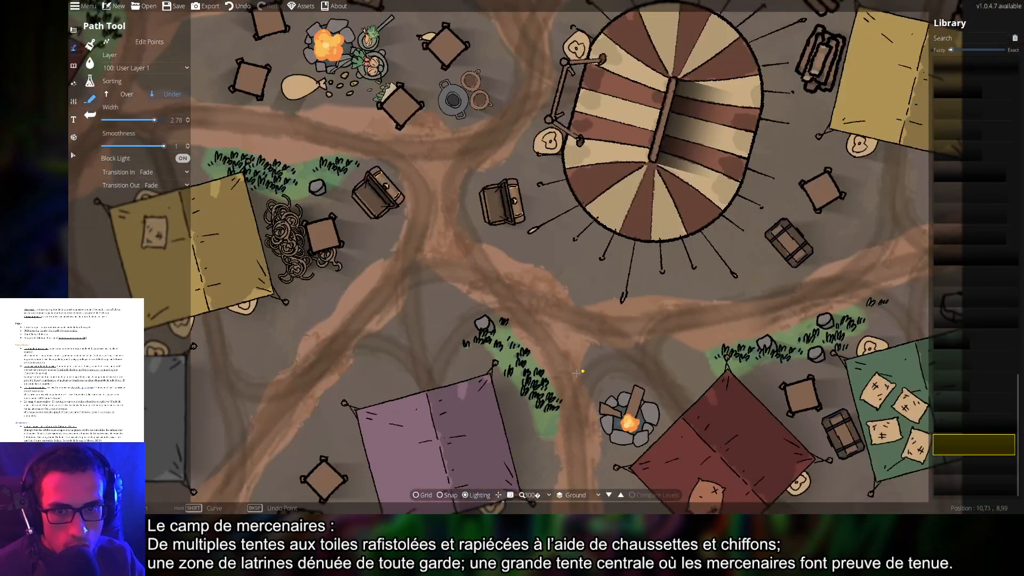
scroll(673, 324, "up", 1)
scroll(621, 309, "up", 5)
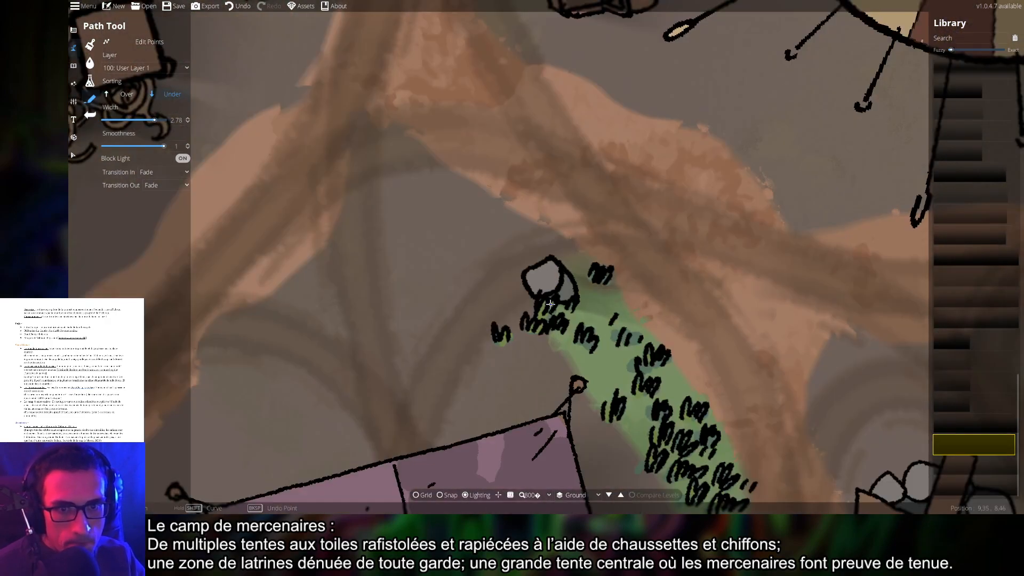
scroll(493, 334, "down", 5)
left_click_drag(520, 423, 751, 333)
left_click_drag(466, 305, 602, 384)
scroll(503, 325, "up", 5)
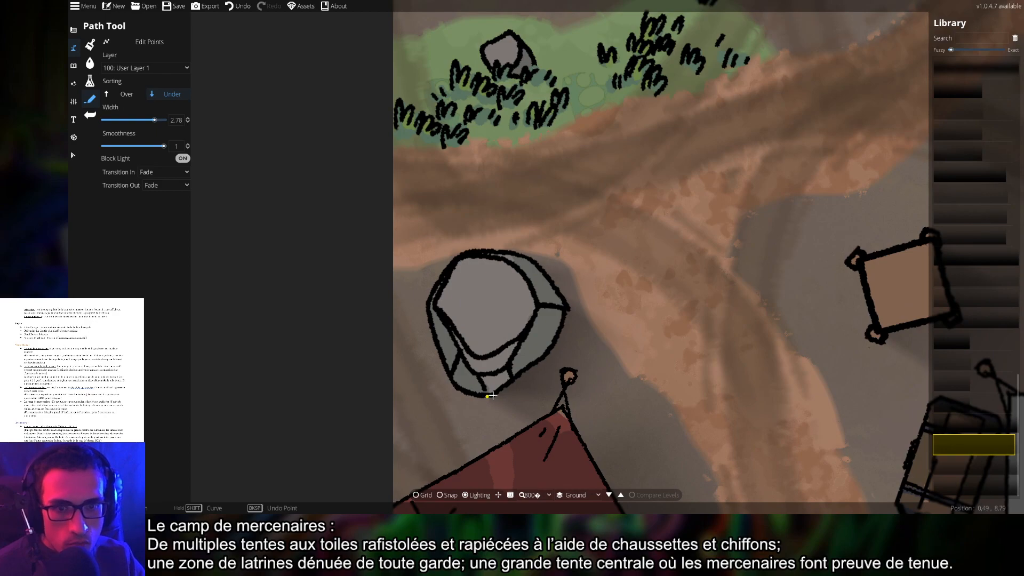
left_click_drag(723, 322, 731, 429)
scroll(731, 429, "down", 4)
left_click_drag(624, 301, 635, 337)
scroll(635, 337, "up", 4)
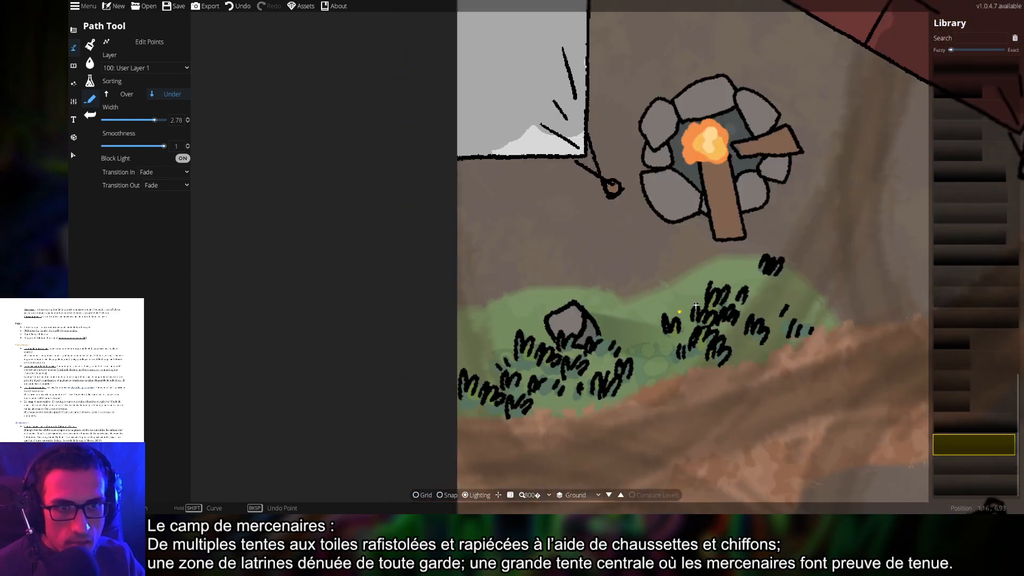
left_click_drag(745, 281, 724, 367)
scroll(723, 367, "down", 4)
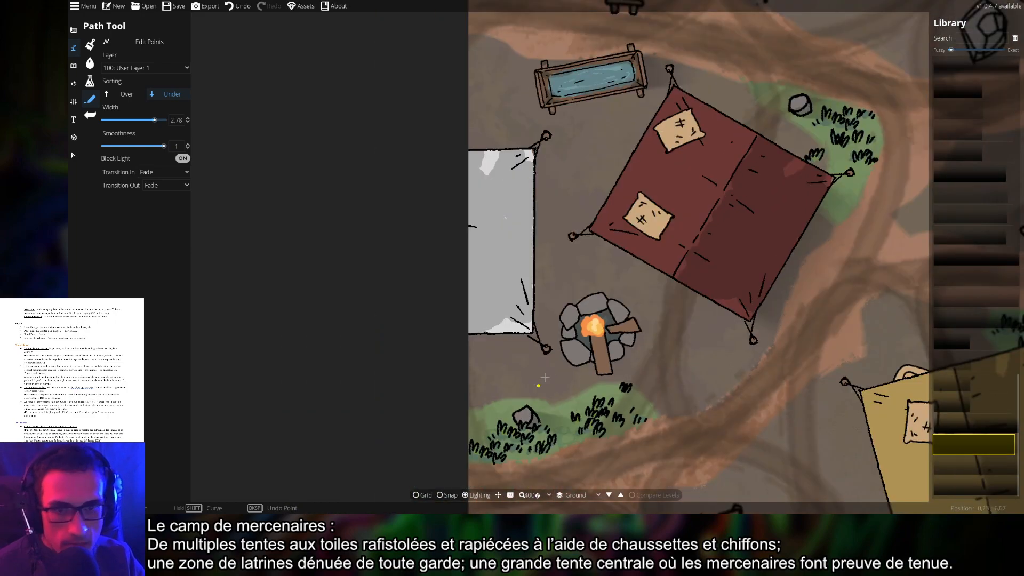
left_click_drag(725, 332, 658, 429)
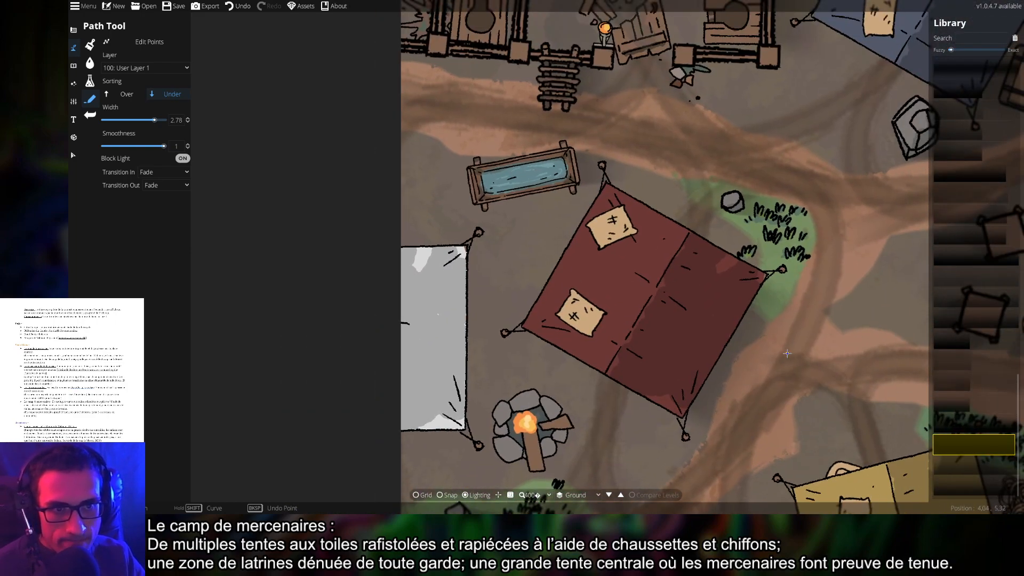
left_click_drag(787, 354, 696, 381)
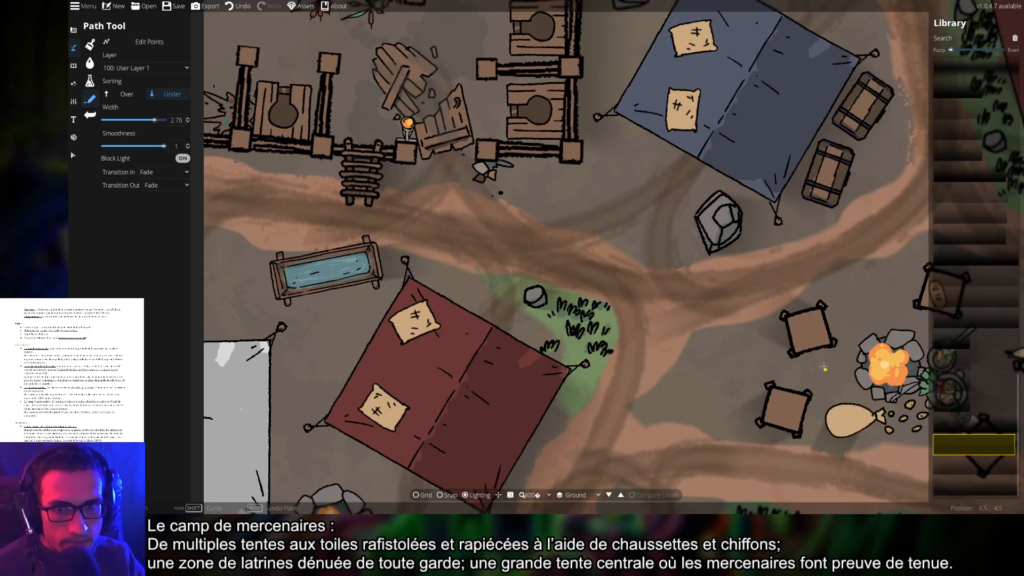
scroll(802, 356, "down", 3)
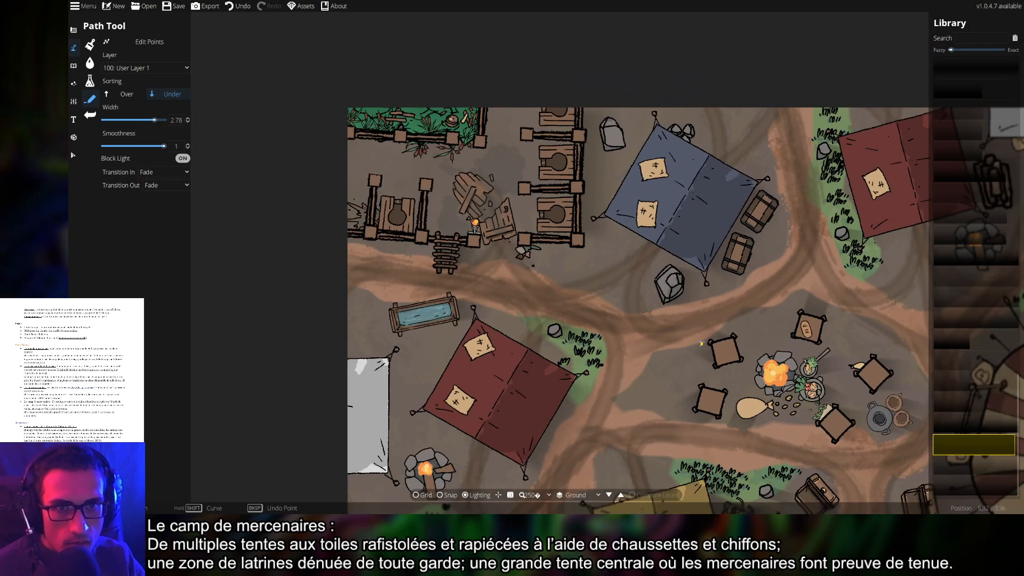
Trace trial shadow outlines around the grey rocks near the red tent, then undo both
scroll(590, 342, "up", 5)
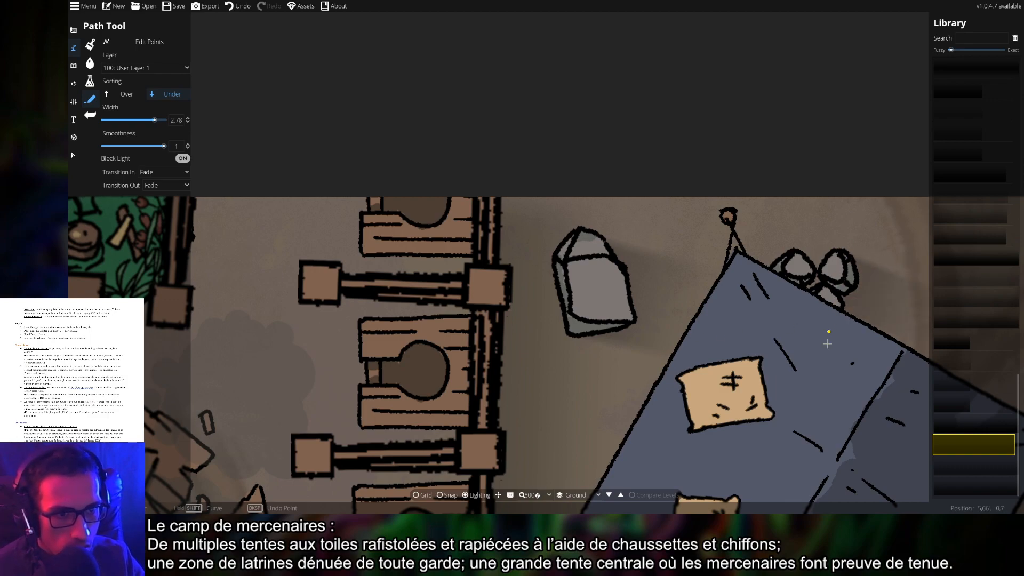
left_click_drag(832, 389, 508, 322)
scroll(704, 347, "down", 3)
left_click_drag(816, 323, 569, 299)
scroll(581, 302, "up", 3)
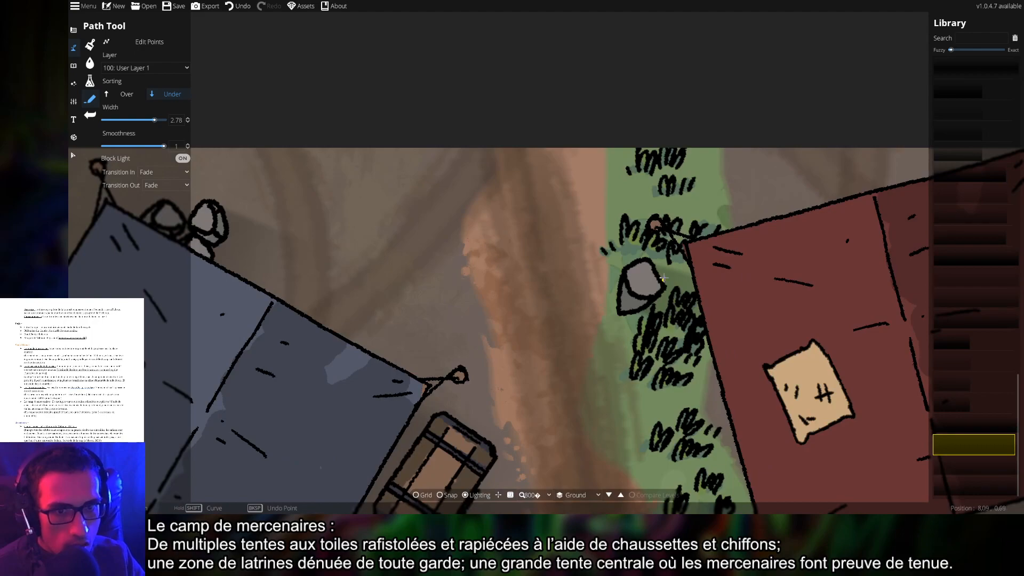
left_click_drag(649, 261, 621, 316)
left_click_drag(702, 436, 679, 286)
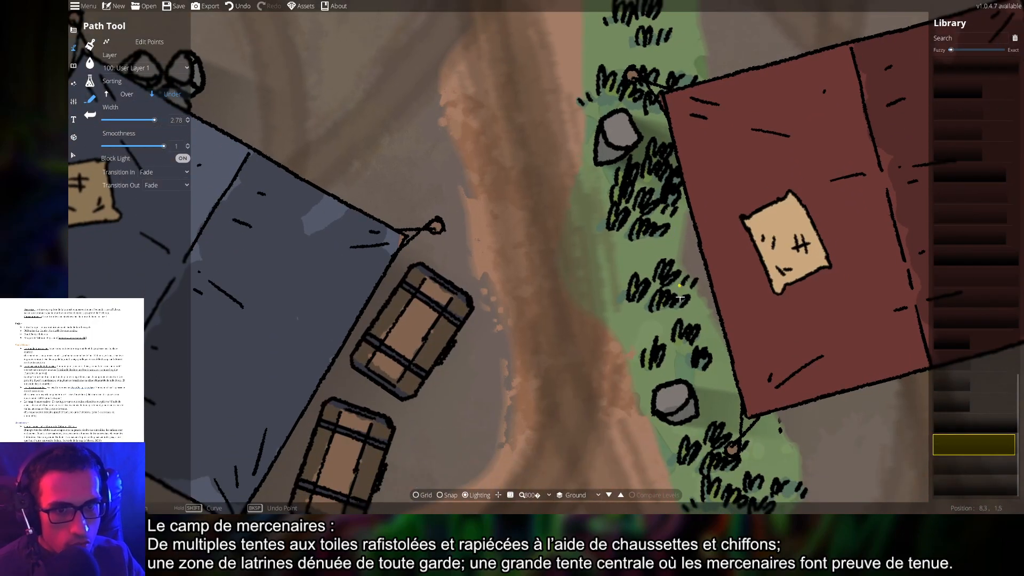
mouse_move(680, 375)
left_mouse_down()
mouse_move(697, 400)
mouse_move(666, 419)
left_mouse_up()
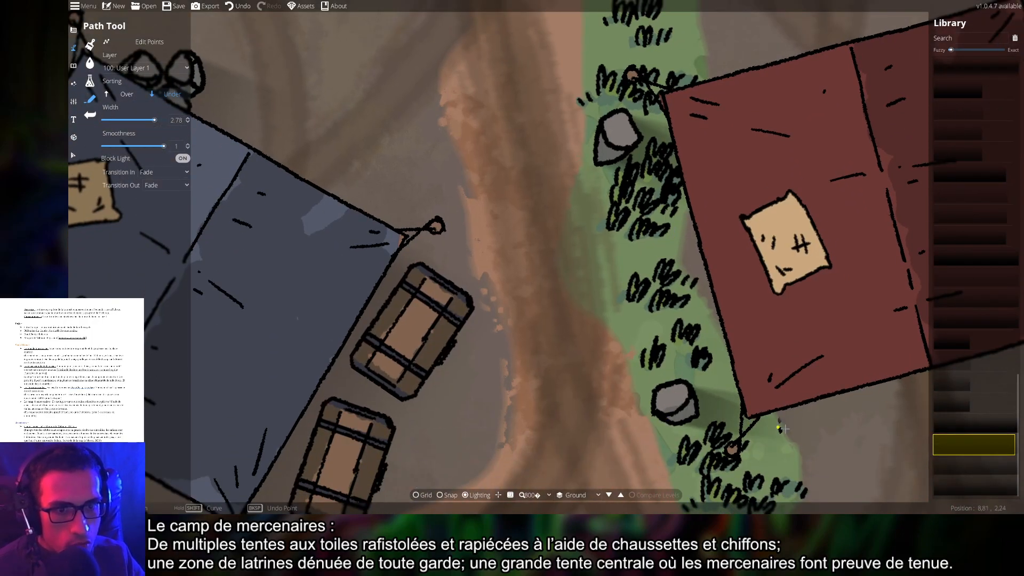
left_click_drag(783, 429, 549, 263)
key("ctrl+z")
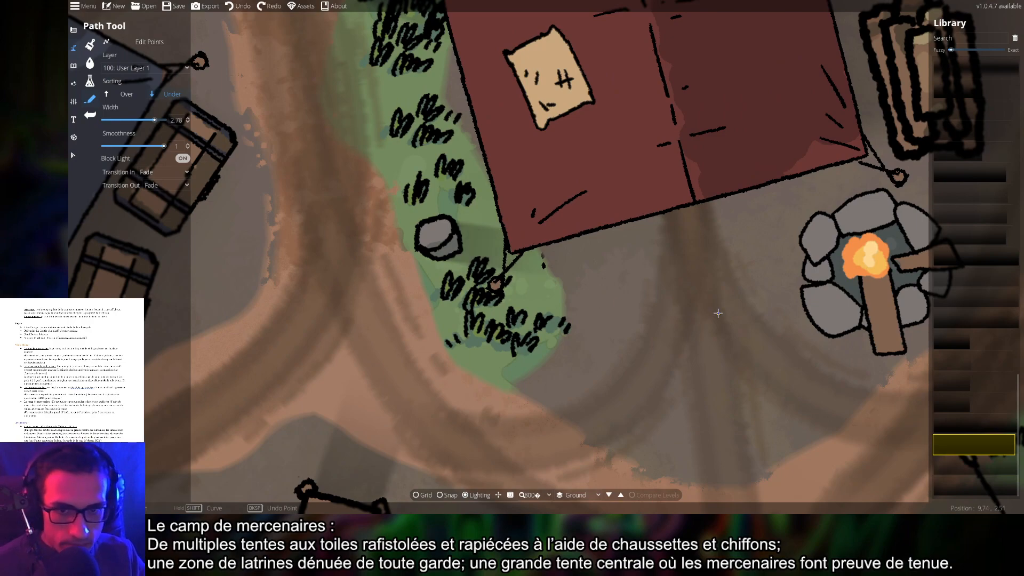
scroll(718, 313, "down", 2)
left_click_drag(517, 270, 681, 367)
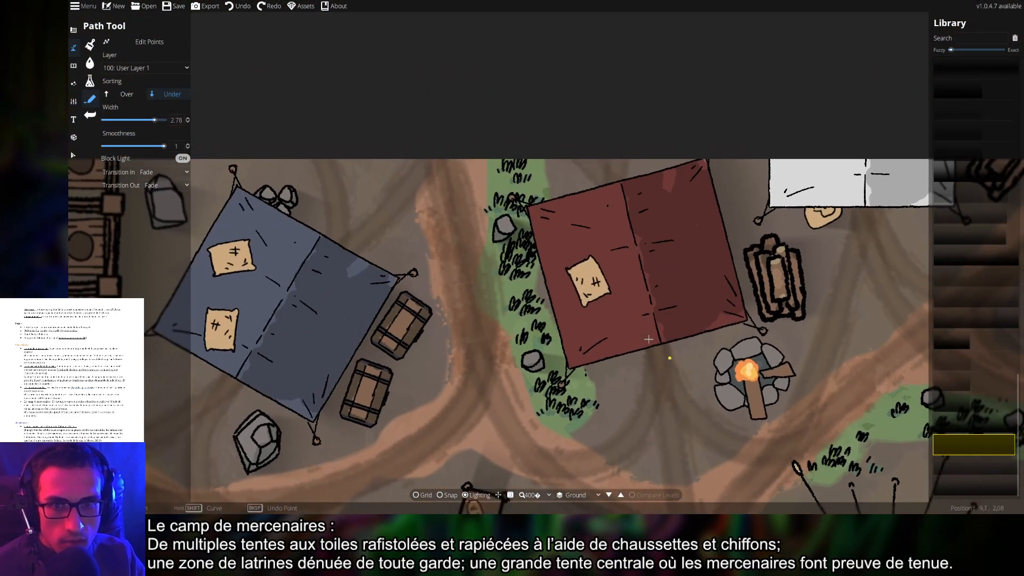
scroll(531, 238, "up", 2)
key("ctrl+z")
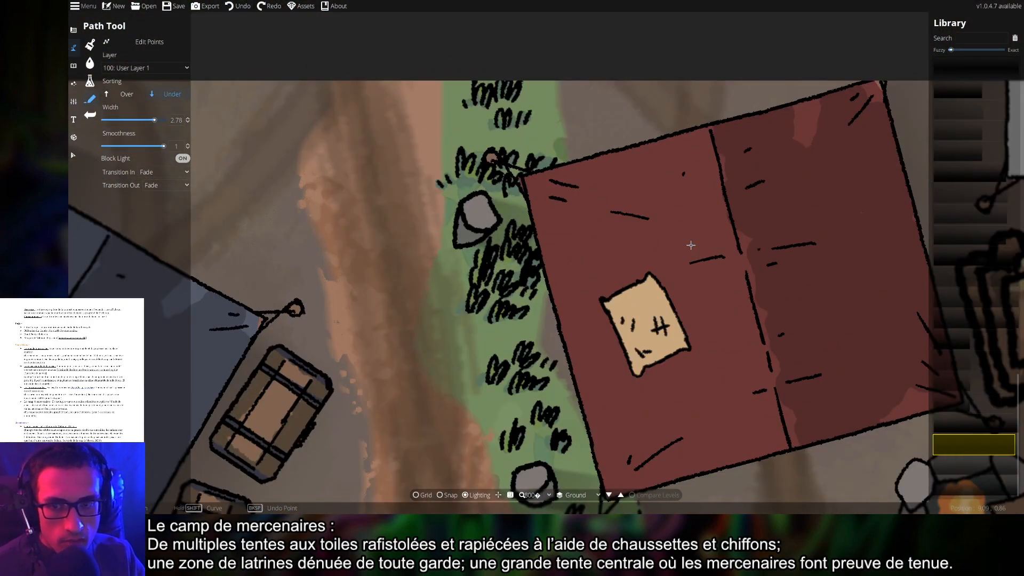
scroll(691, 244, "down", 4)
scroll(486, 336, "up", 4)
Draw light-blocking paths along the upper and lower chests beside the blue tent
left_click_drag(760, 354, 650, 281)
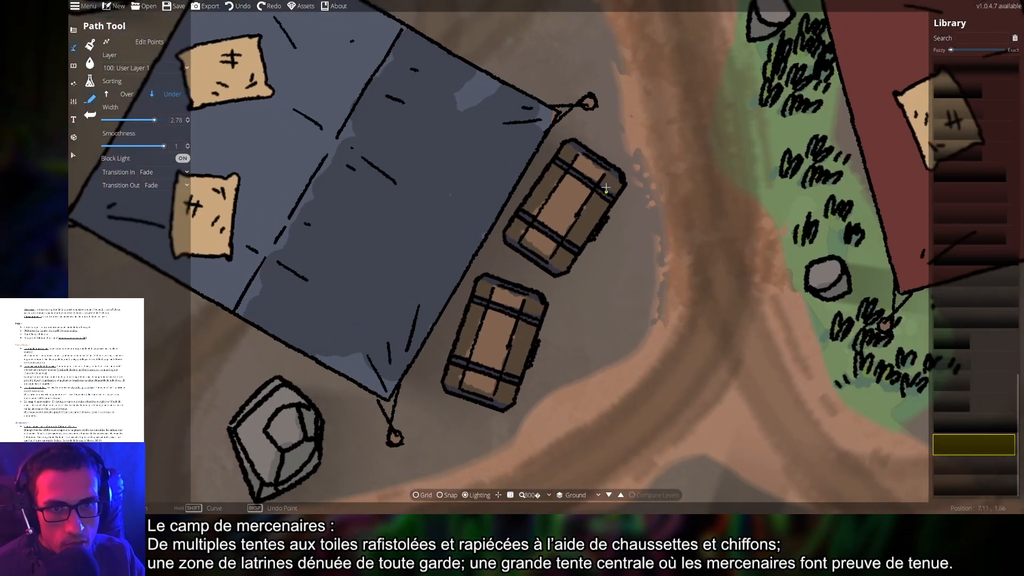
left_click(585, 151)
left_click(543, 267)
right_click(543, 267)
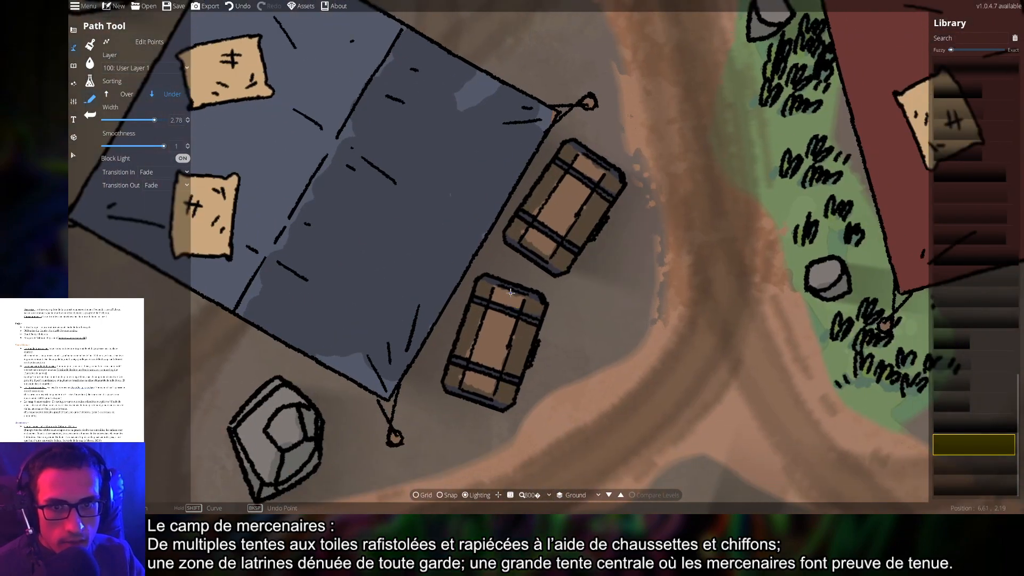
left_click(489, 399)
right_click(489, 399)
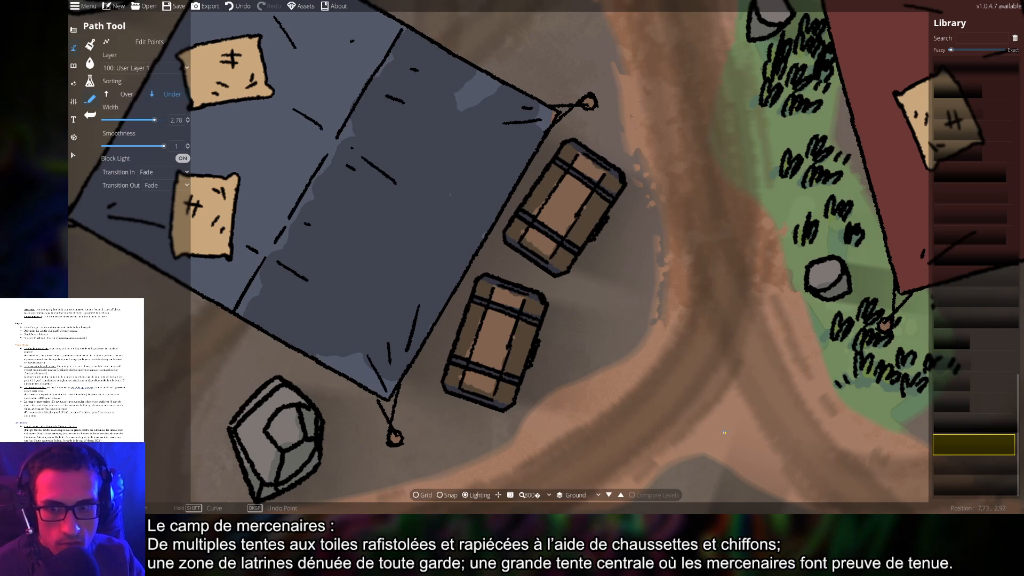
Pan across the camp past the striped, grey and purple tents to review the map
left_click_drag(724, 433, 391, 273)
left_click_drag(670, 294, 320, 280)
left_click_drag(610, 312, 425, 291)
left_click_drag(684, 268, 456, 362)
scroll(668, 283, "down", 1)
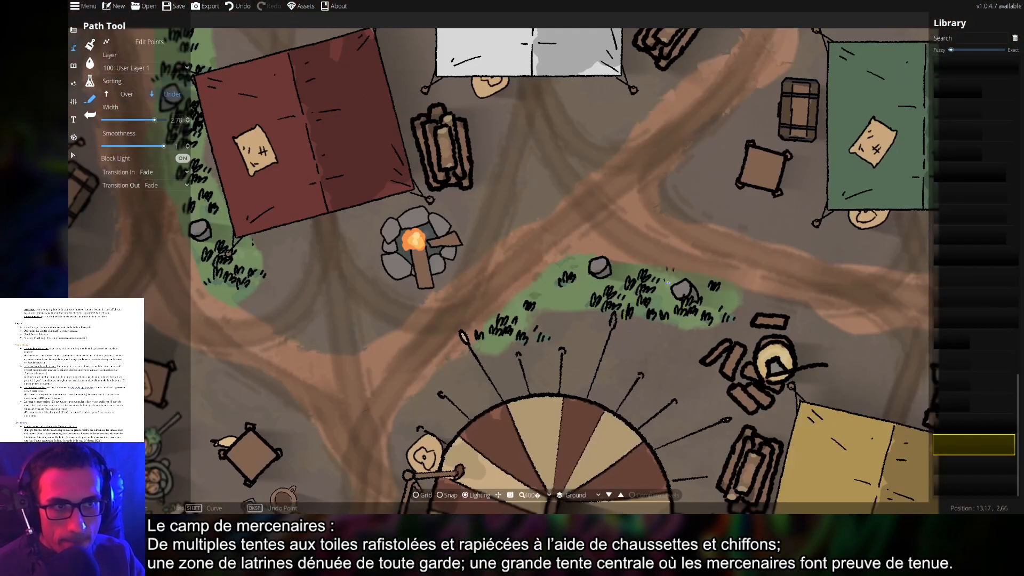
left_click_drag(763, 213, 721, 134)
left_click_drag(597, 368, 714, 133)
left_click_drag(603, 336, 733, 167)
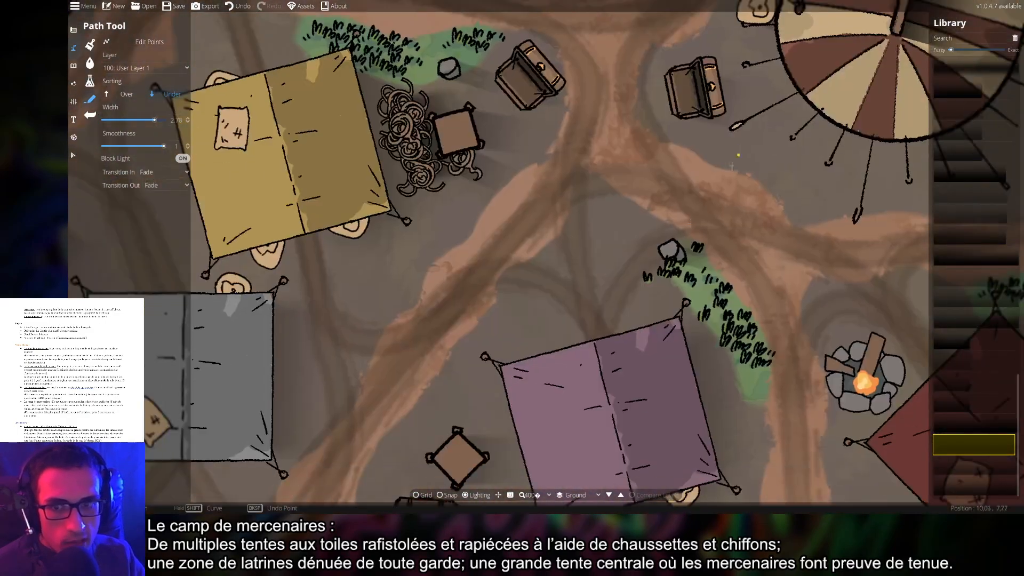
left_click_drag(434, 333, 584, 376)
scroll(544, 278, "up", 3)
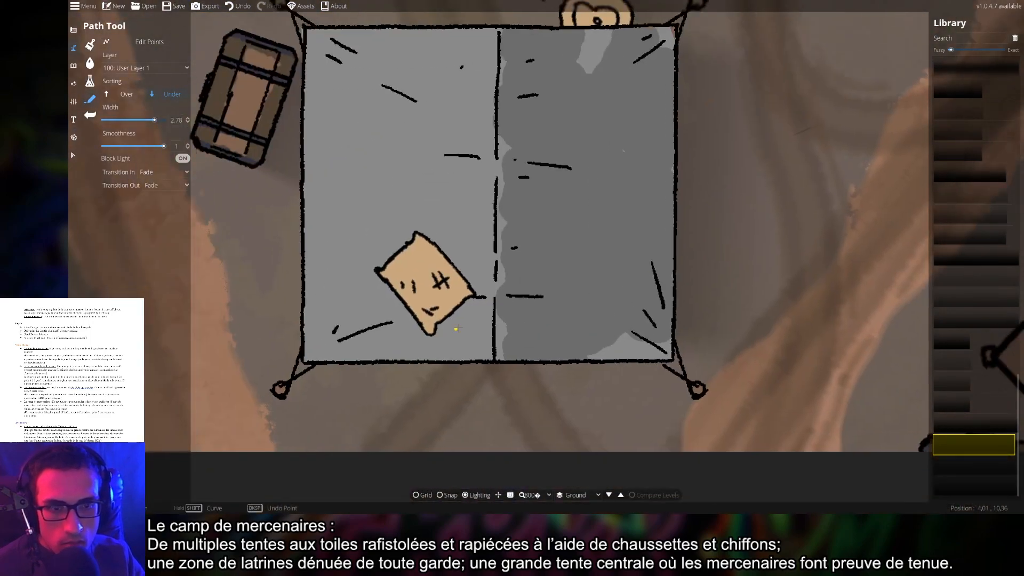
scroll(459, 320, "down", 5)
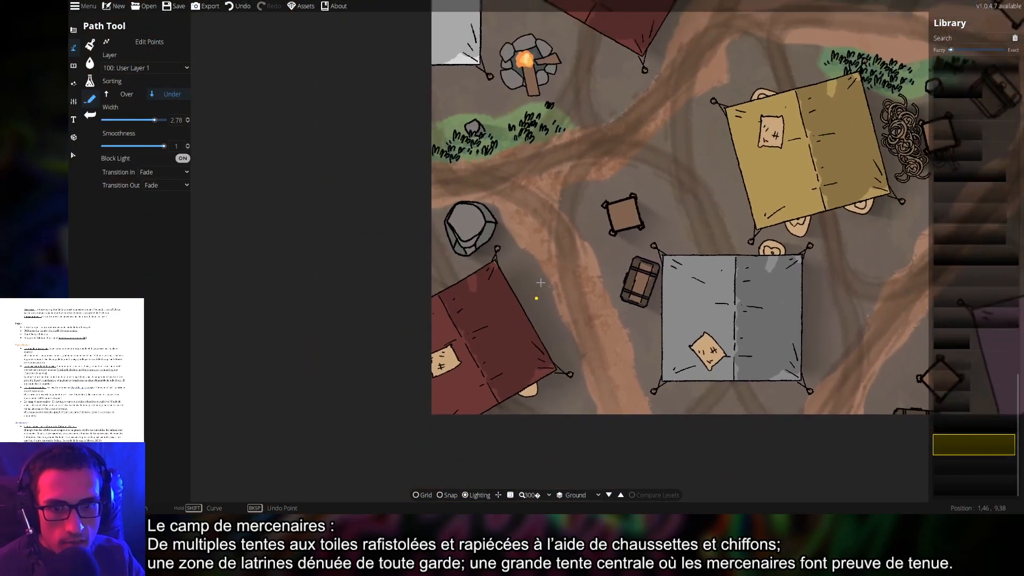
scroll(541, 283, "up", 5)
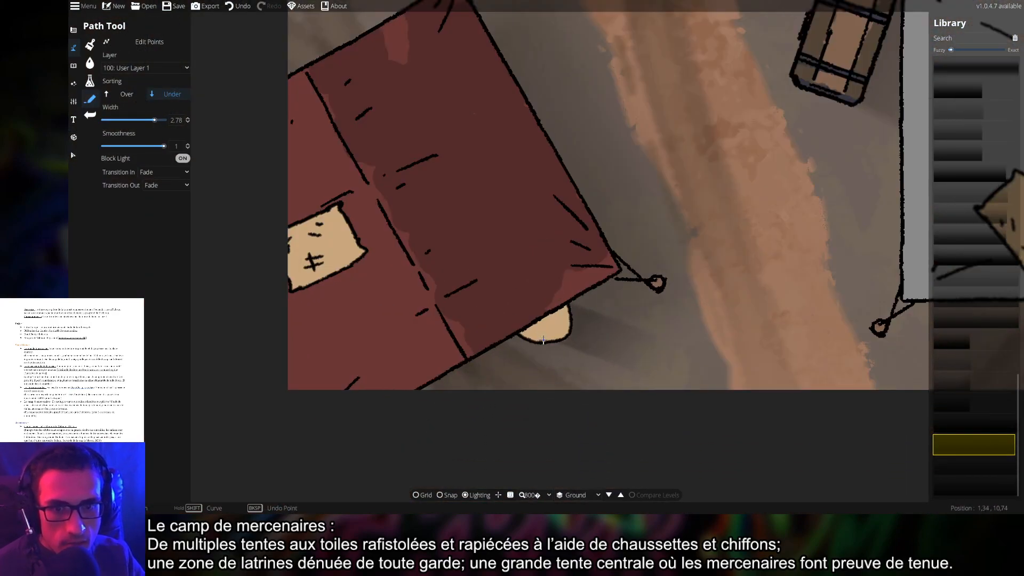
left_click_drag(833, 368, 582, 359)
scroll(581, 358, "down", 6)
left_click_drag(770, 347, 473, 343)
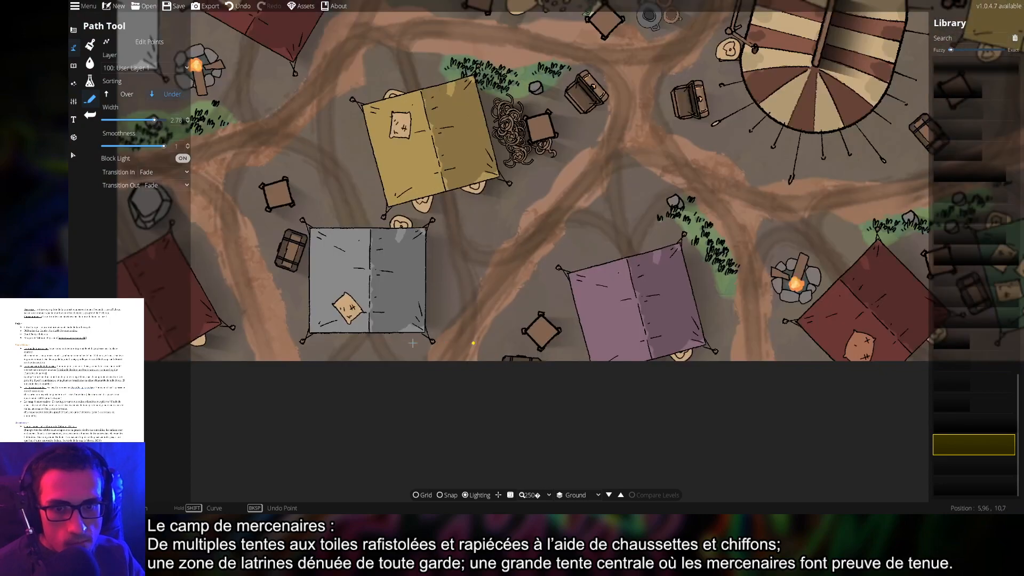
left_click_drag(658, 363, 581, 360)
scroll(597, 348, "up", 4)
scroll(597, 349, "up", 2)
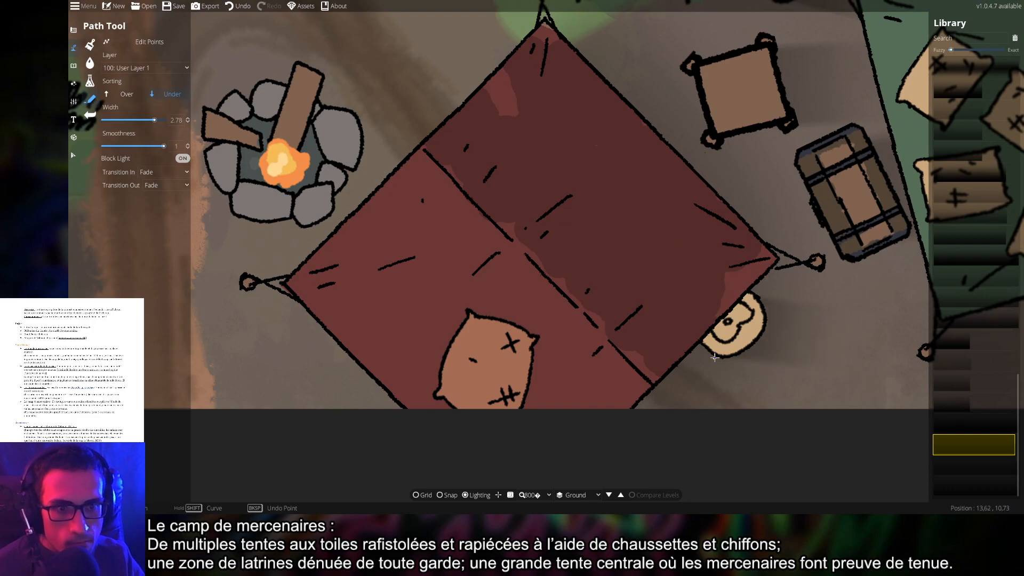
scroll(737, 359, "down", 6)
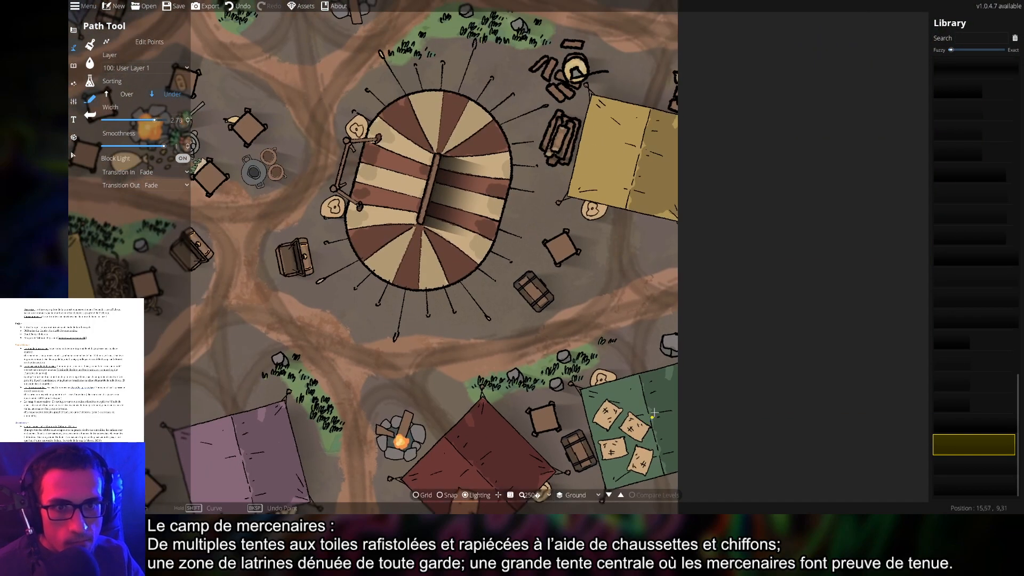
left_click_drag(605, 249, 620, 343)
left_click_drag(605, 213, 635, 356)
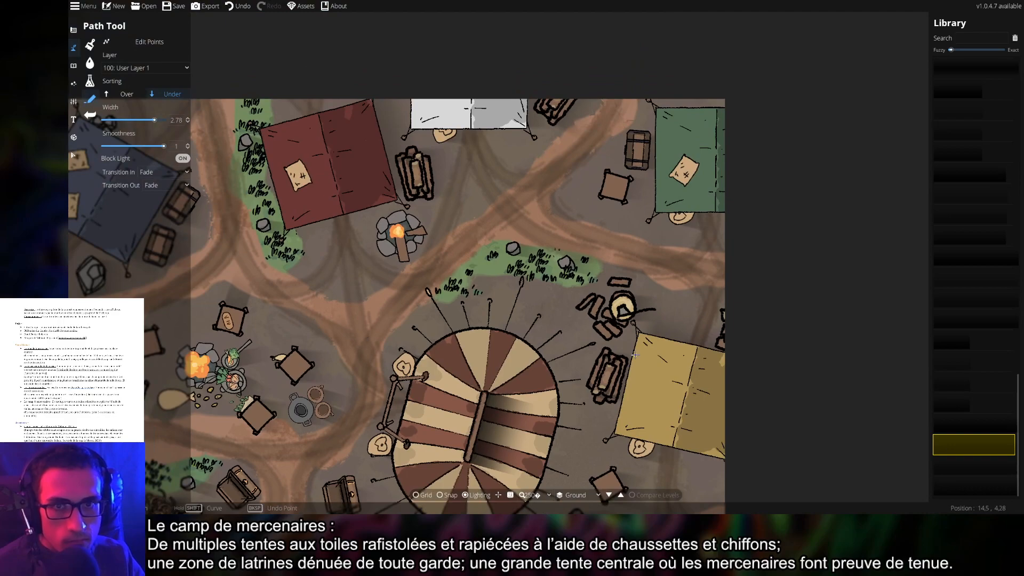
left_click_drag(473, 141, 540, 215)
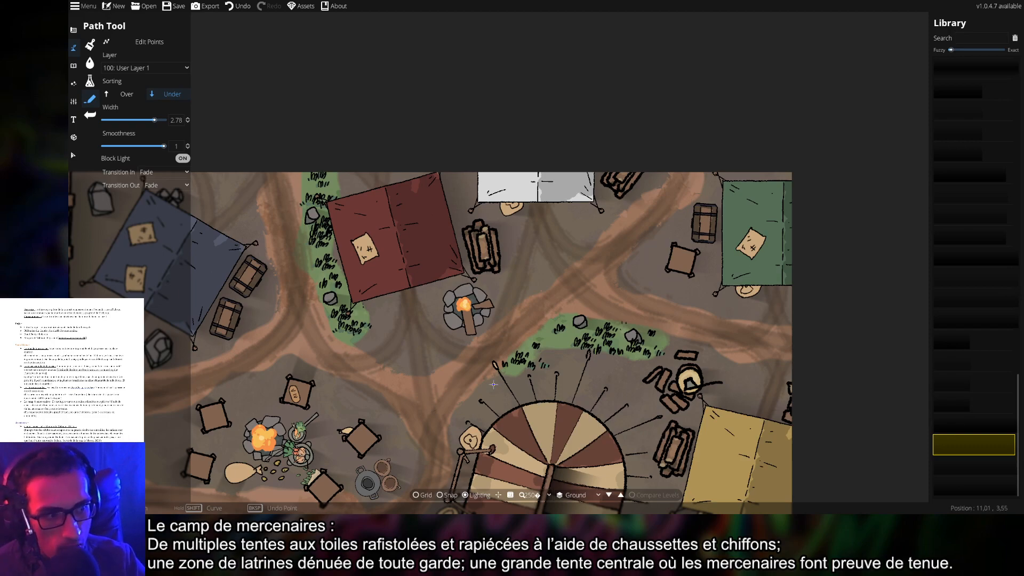
scroll(493, 384, "down", 4)
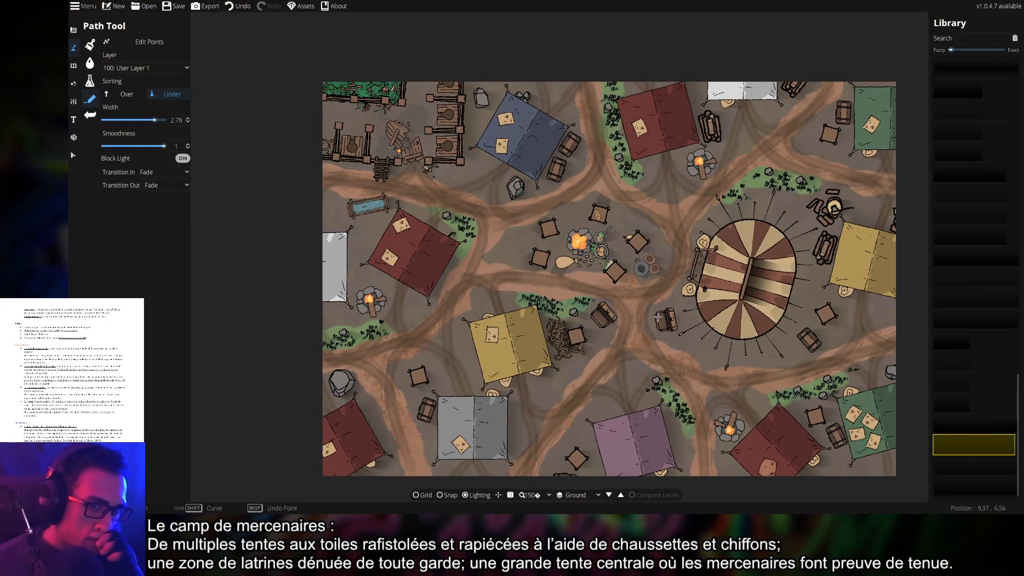
key("ctrl+s")
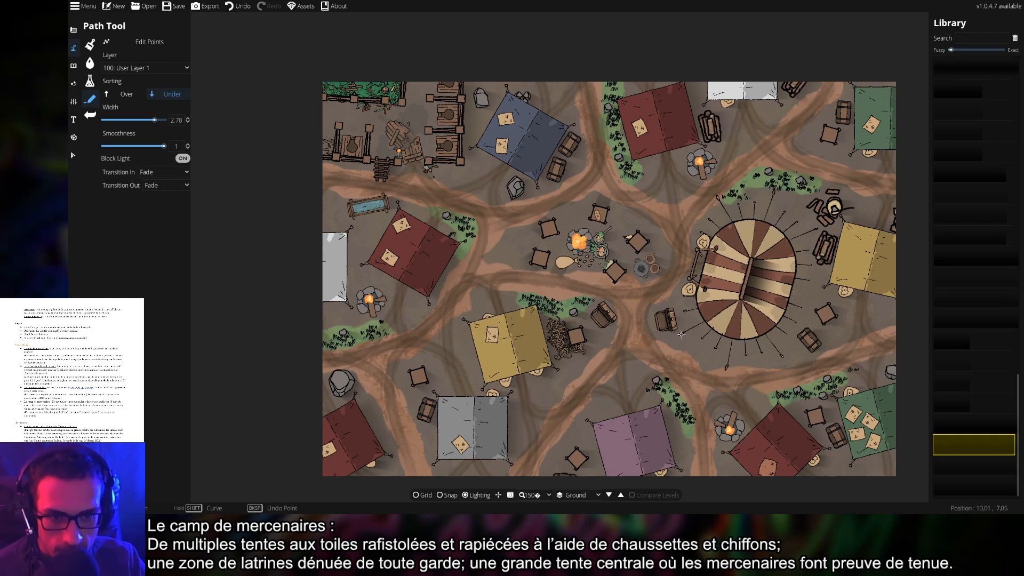
scroll(679, 333, "up", 2)
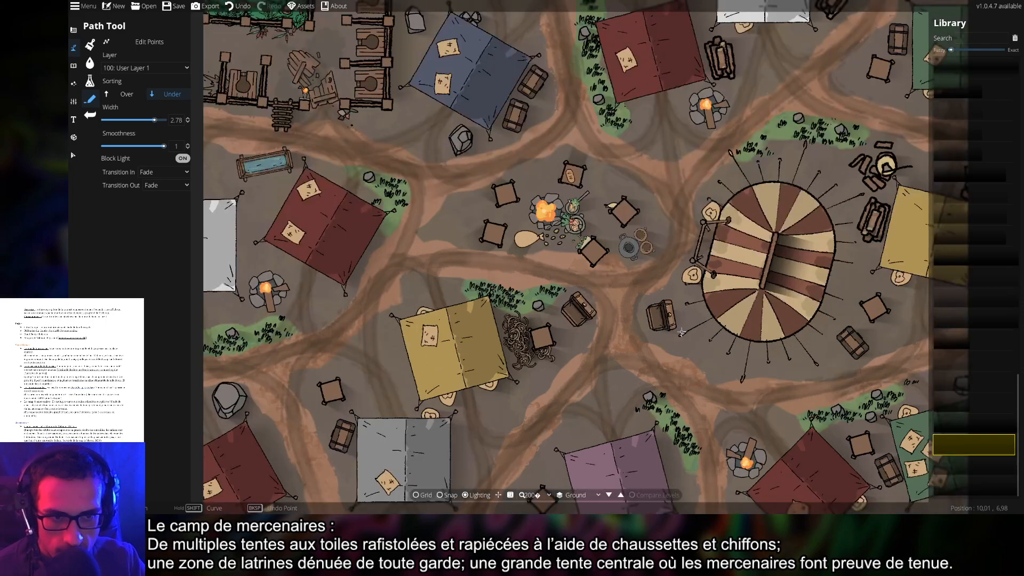
left_click_drag(711, 323, 736, 231)
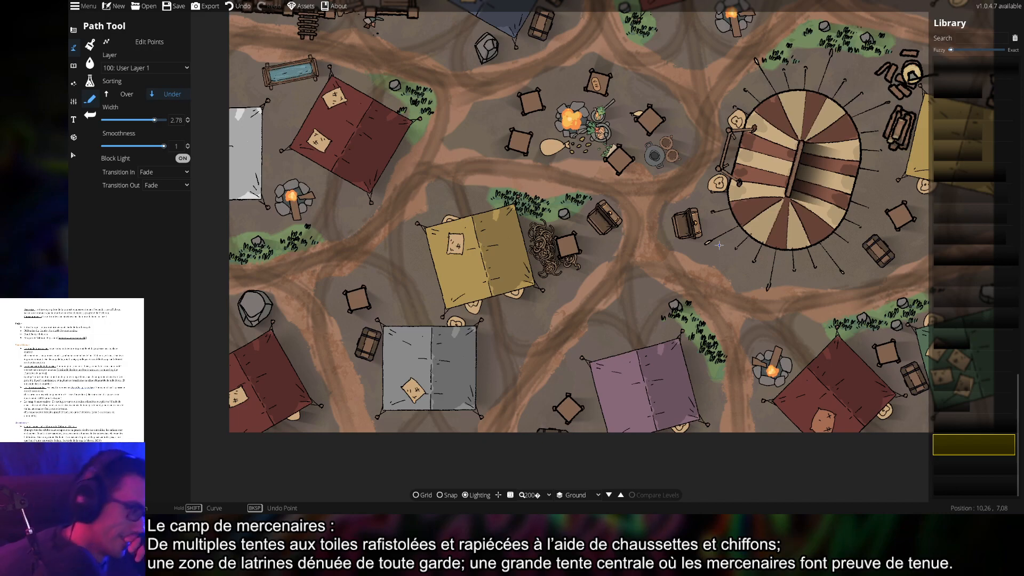
left_click_drag(664, 222, 605, 293)
left_click_drag(695, 287, 612, 227)
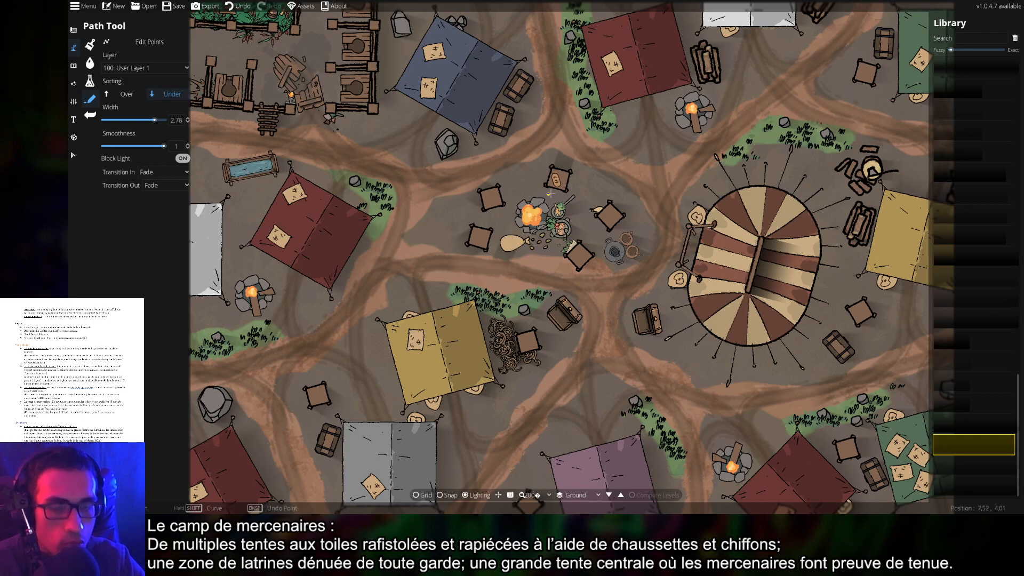
left_click_drag(629, 287, 618, 233)
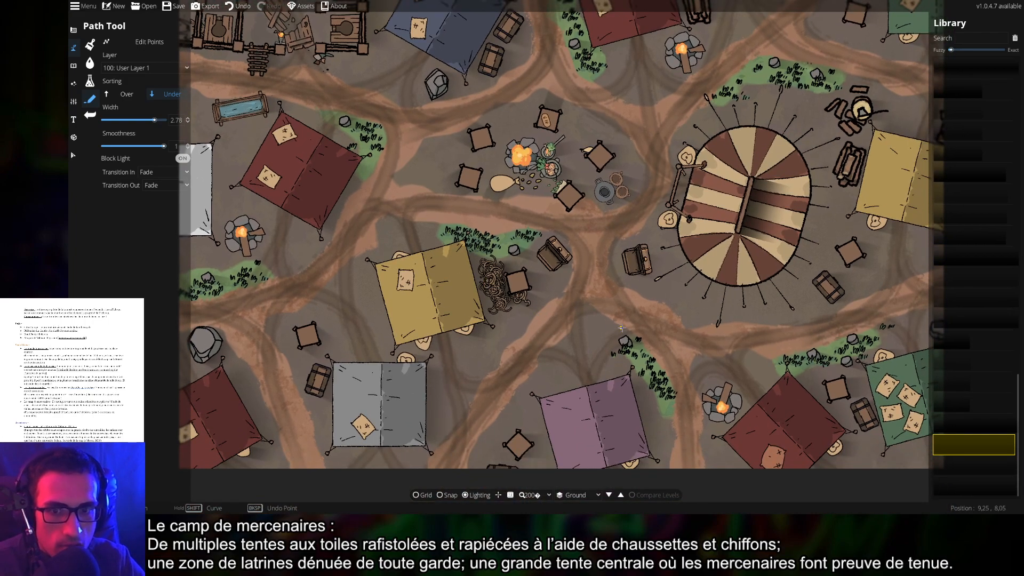
left_click_drag(632, 286, 641, 210)
left_click_drag(737, 263, 533, 245)
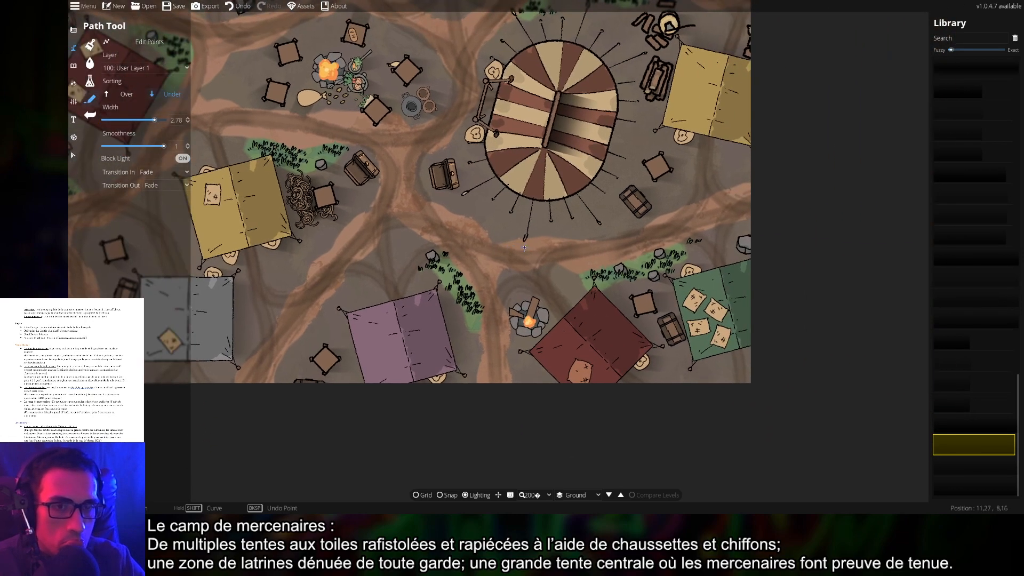
left_click_drag(614, 230, 636, 327)
left_click_drag(659, 194, 694, 305)
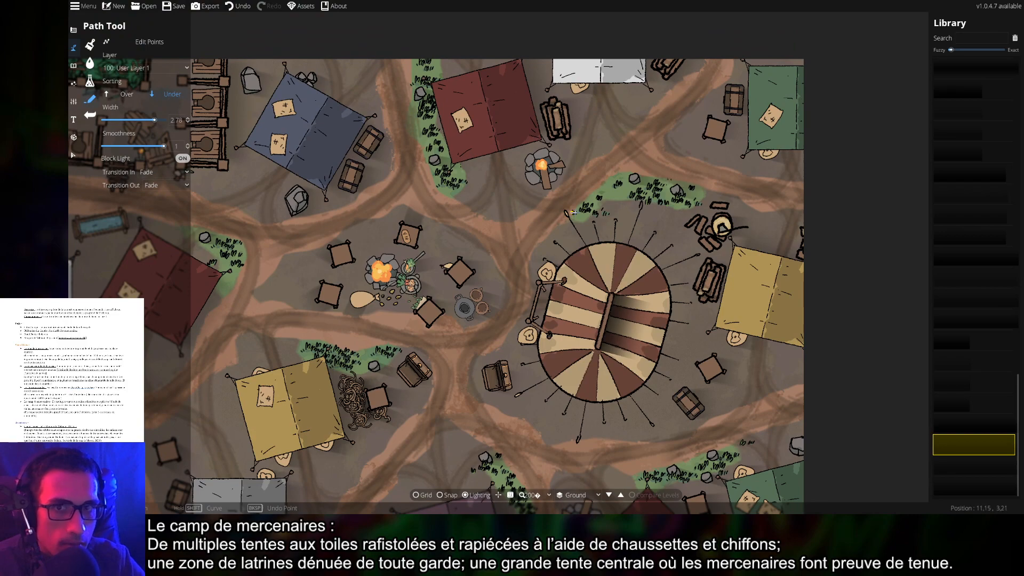
left_click_drag(566, 212, 712, 211)
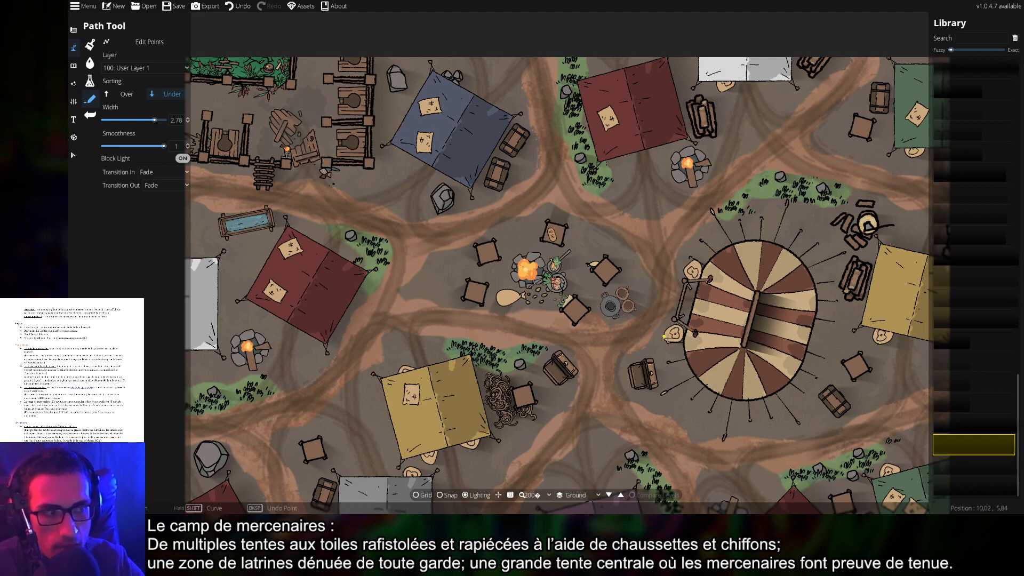
scroll(683, 324, "up", 5)
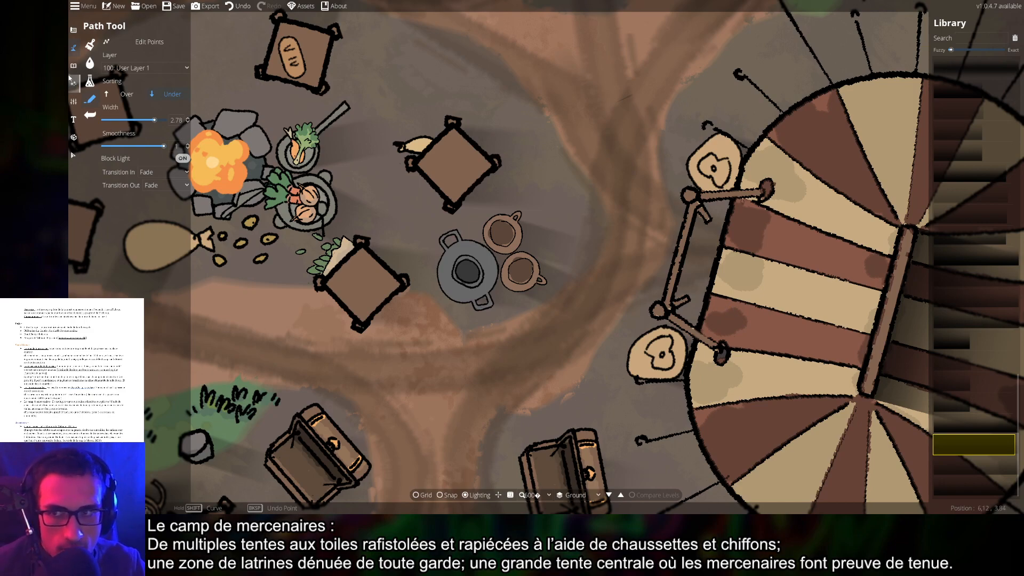
Nudge the two heart-shaped pieces by the striped tent's entrance slightly to the right
left_click(74, 154)
left_click(667, 355)
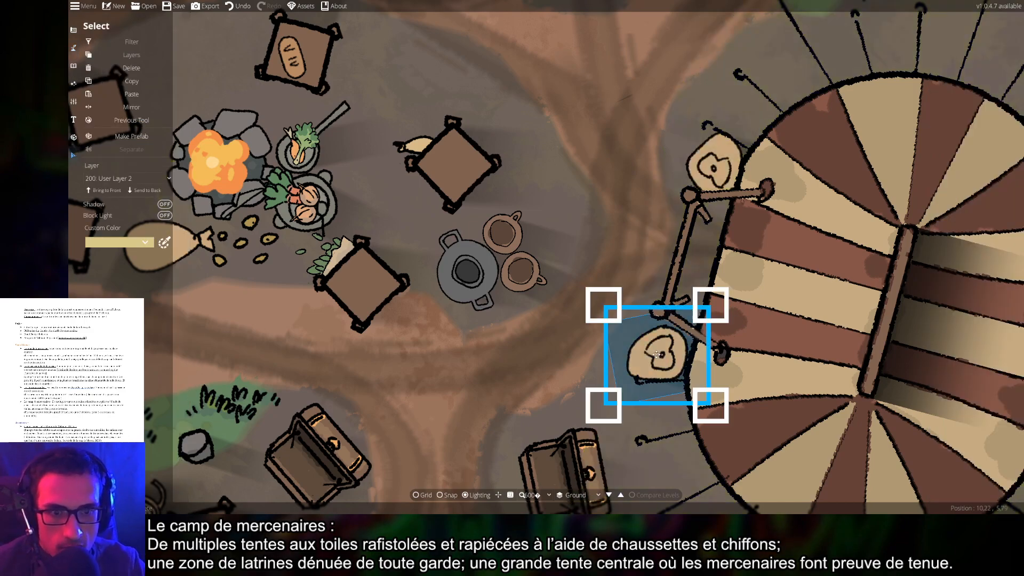
left_click_drag(667, 355, 697, 338)
left_click_drag(714, 171, 730, 180)
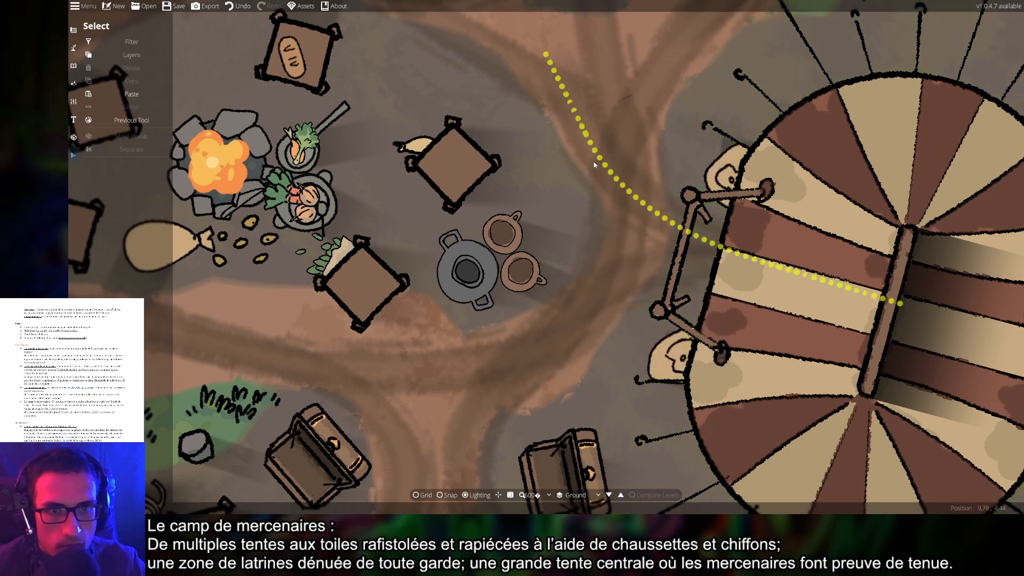
Frame the cooking pot and tent entrance, then switch to the lighting tools
scroll(471, 403, "down", 1)
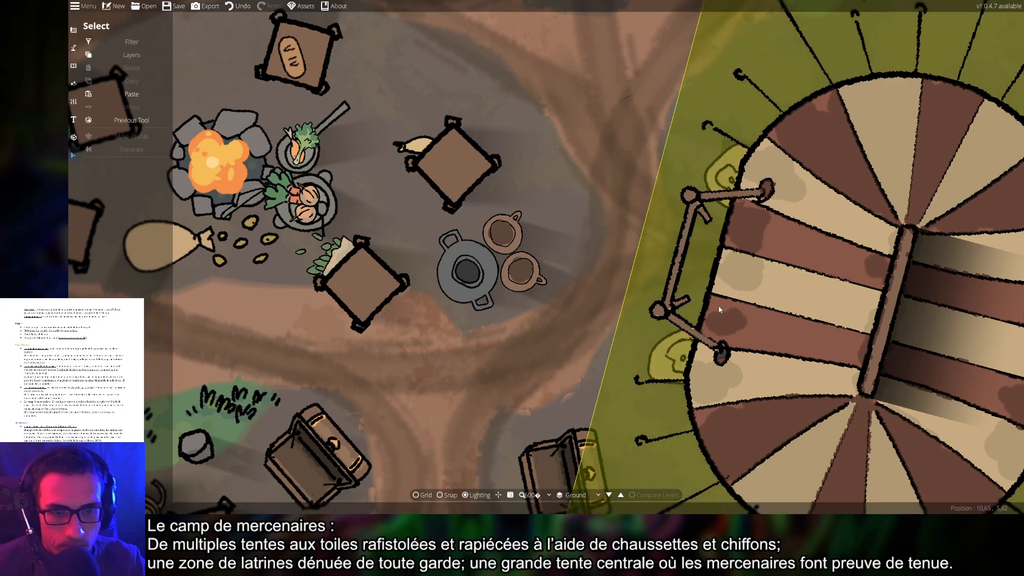
scroll(472, 403, "down", 4)
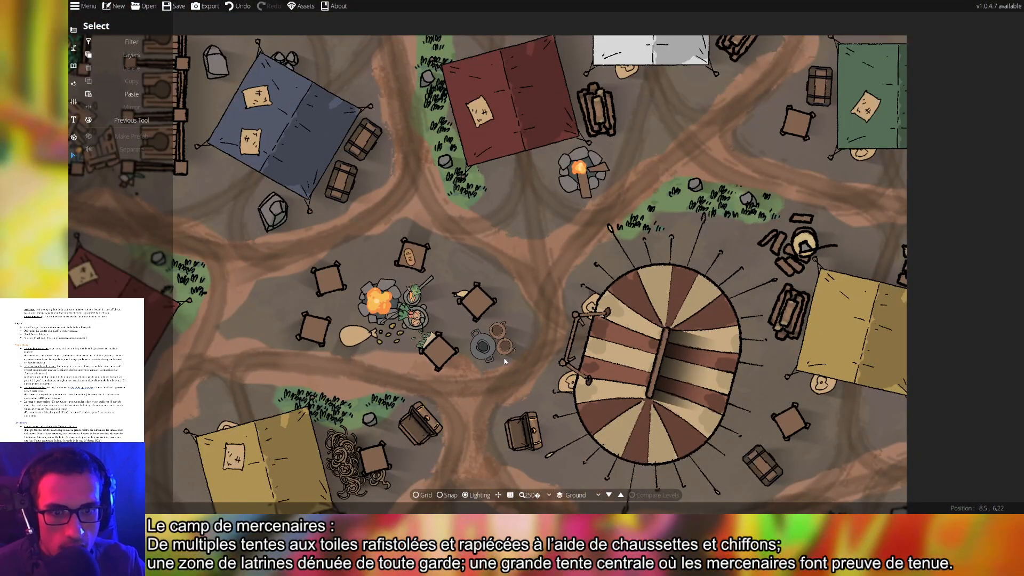
left_click_drag(504, 362, 566, 322)
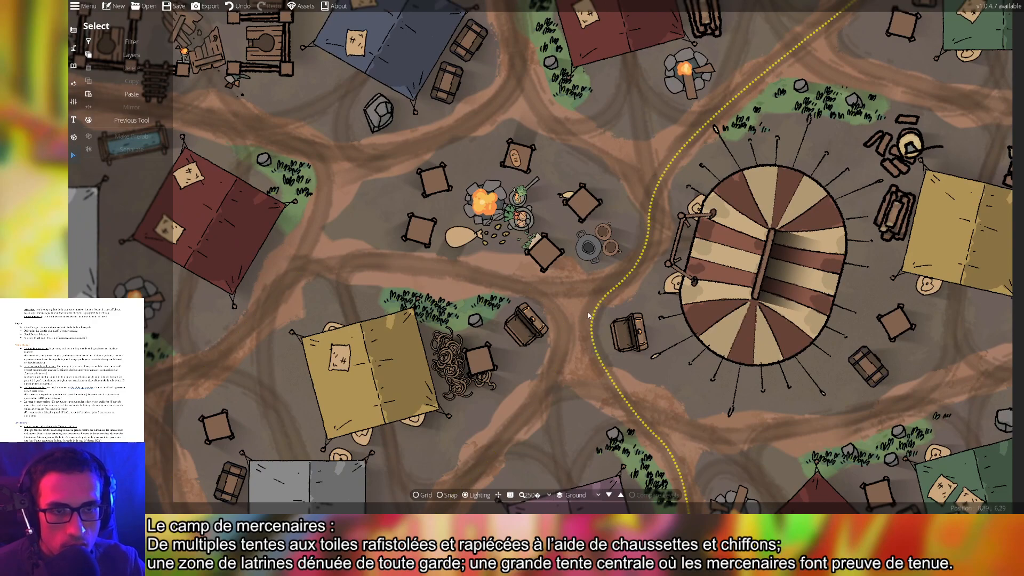
scroll(570, 307, "down", 4)
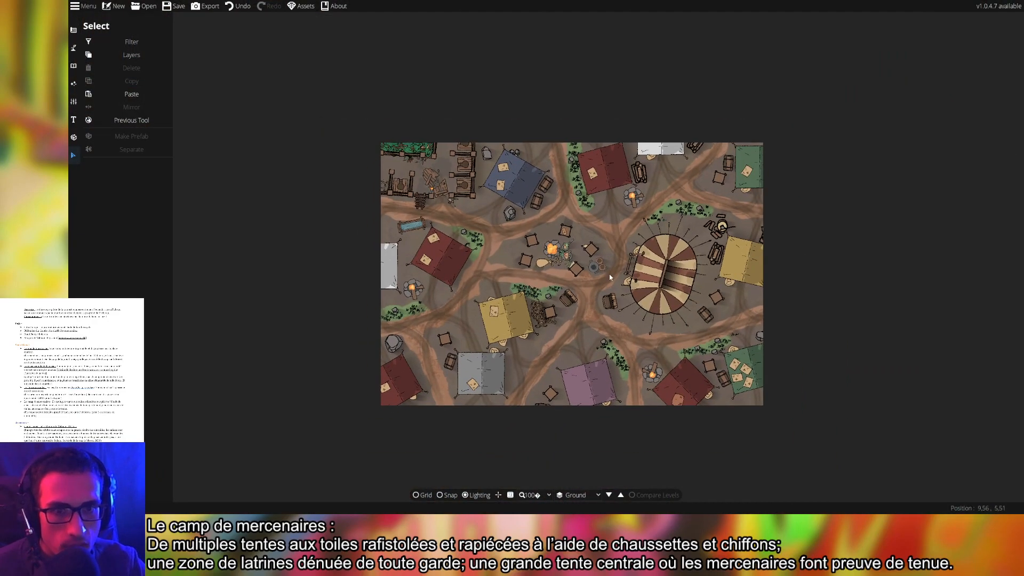
scroll(611, 278, "up", 7)
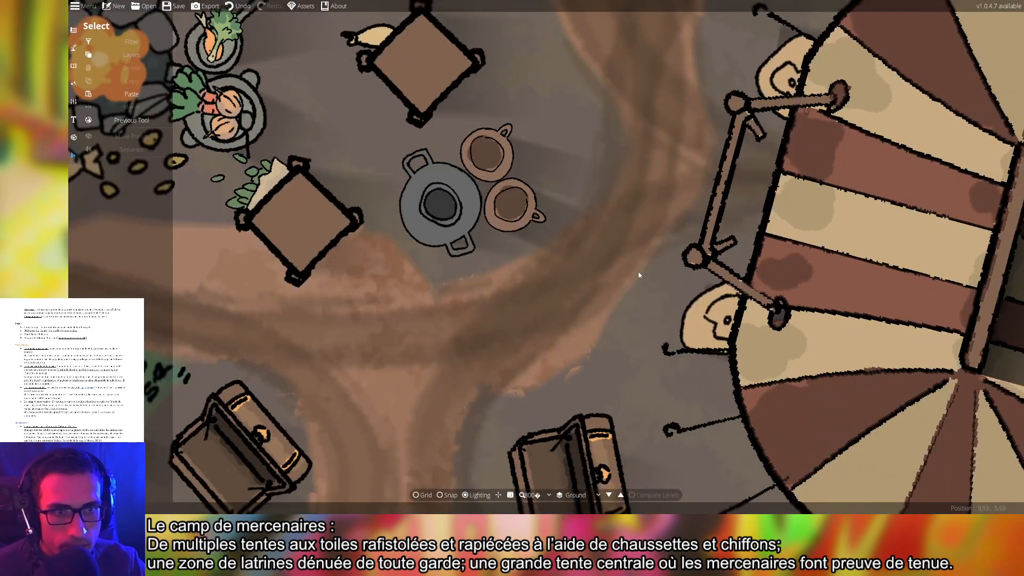
left_click_drag(639, 276, 565, 306)
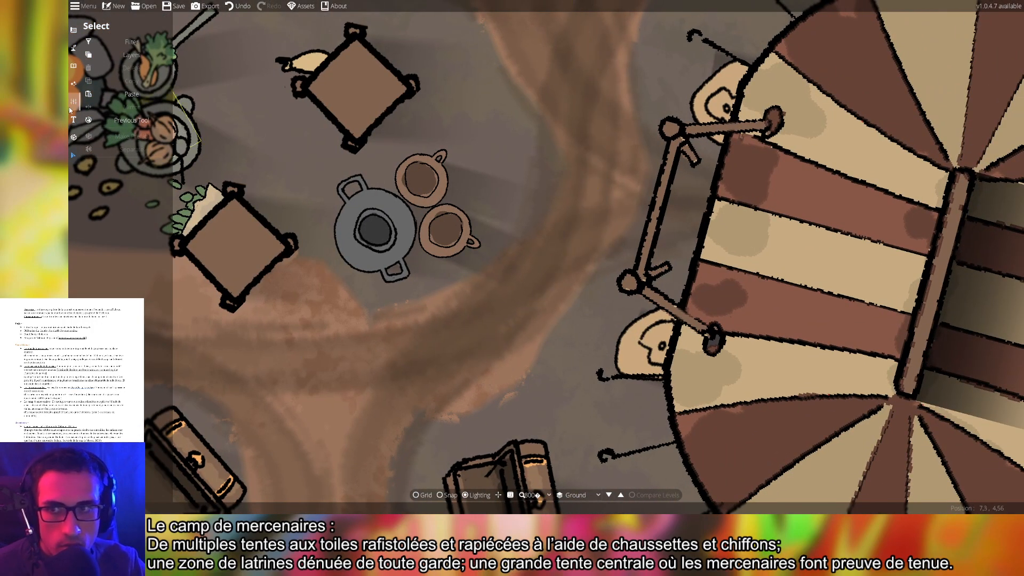
left_click(74, 66)
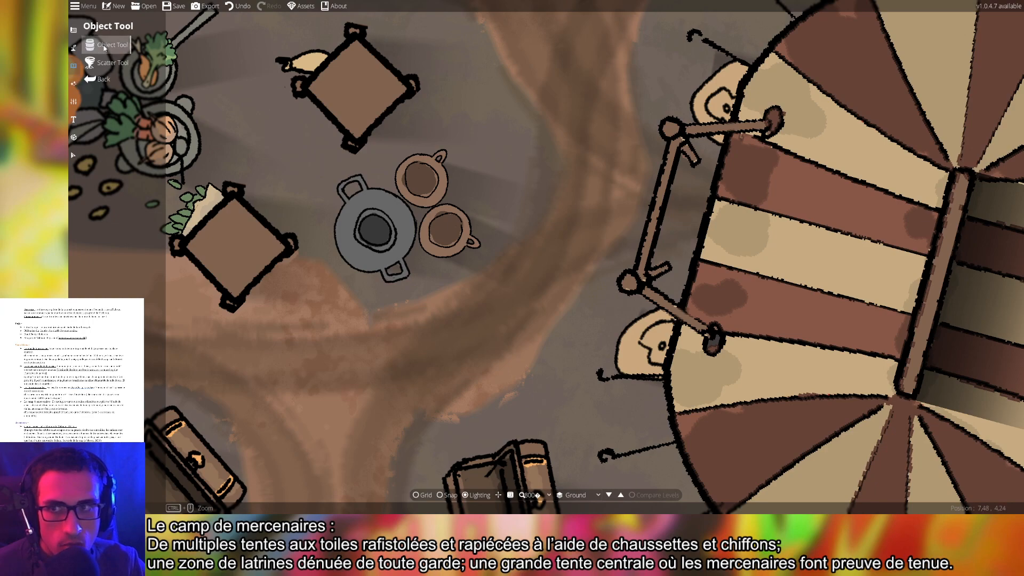
Browse wooden Library assets, trying a stake palisade, a stick and a branch
left_click(104, 46)
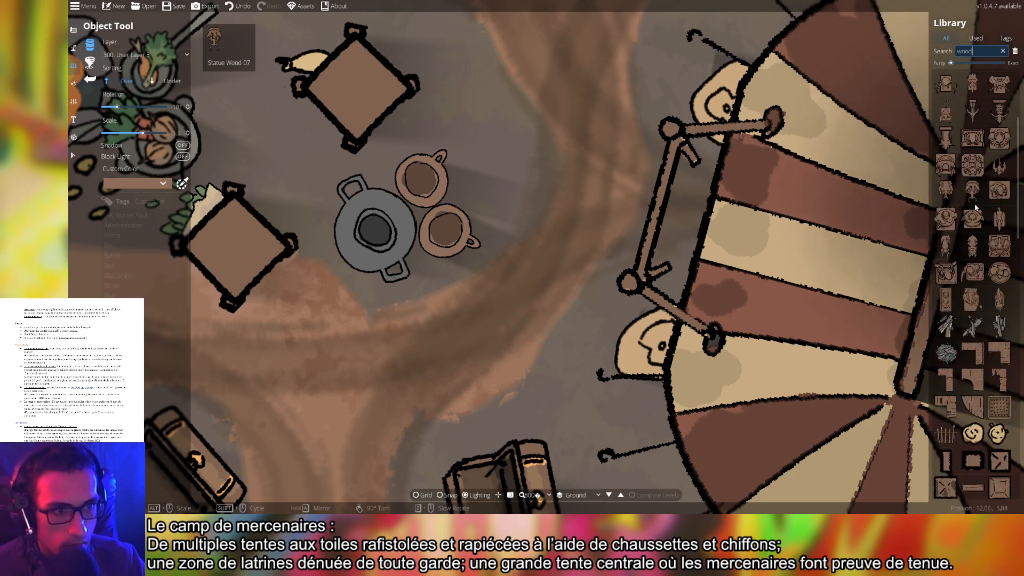
scroll(975, 207, "down", 5)
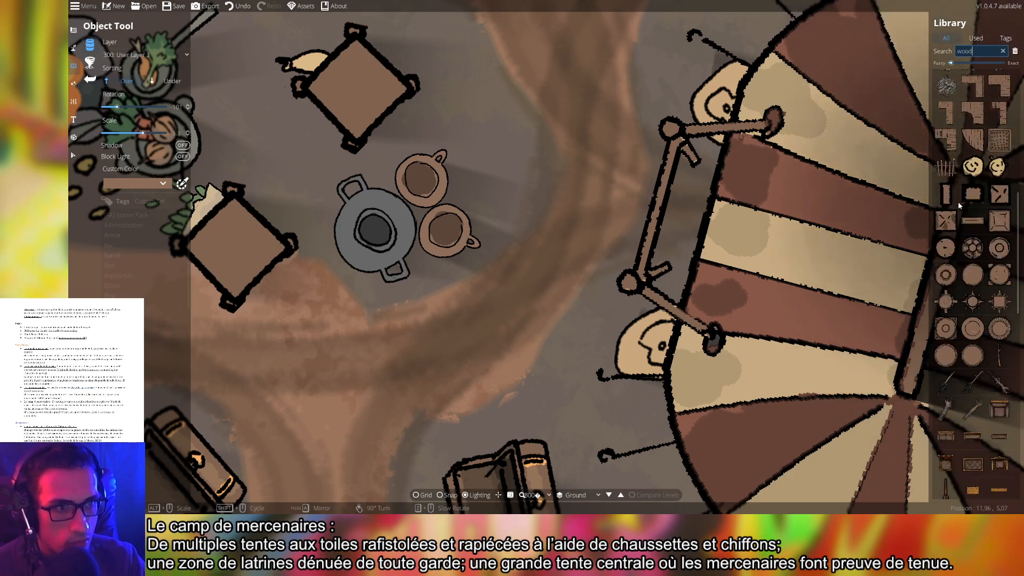
left_click(946, 167)
scroll(698, 234, "down", 2)
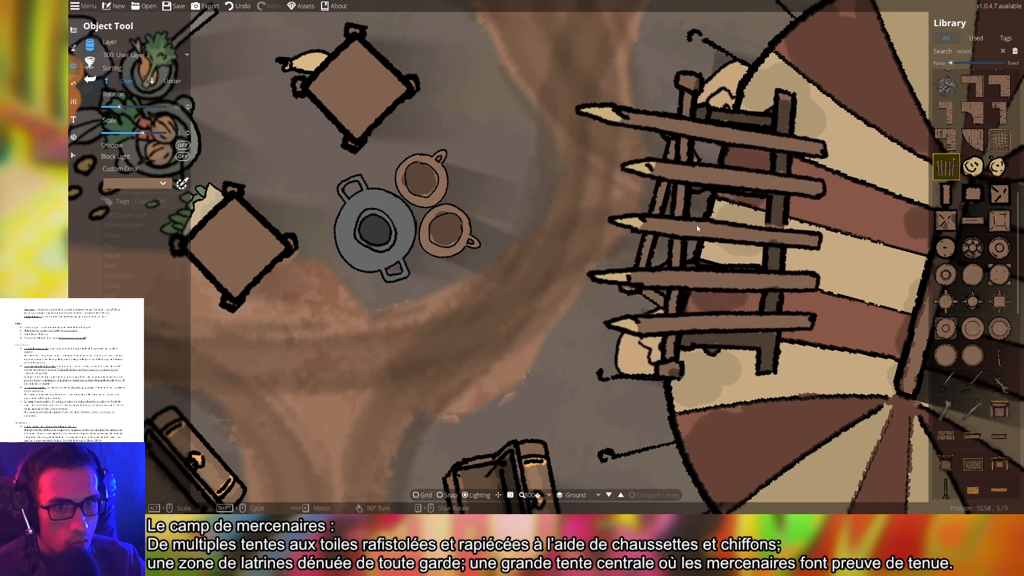
scroll(704, 229, "down", 2)
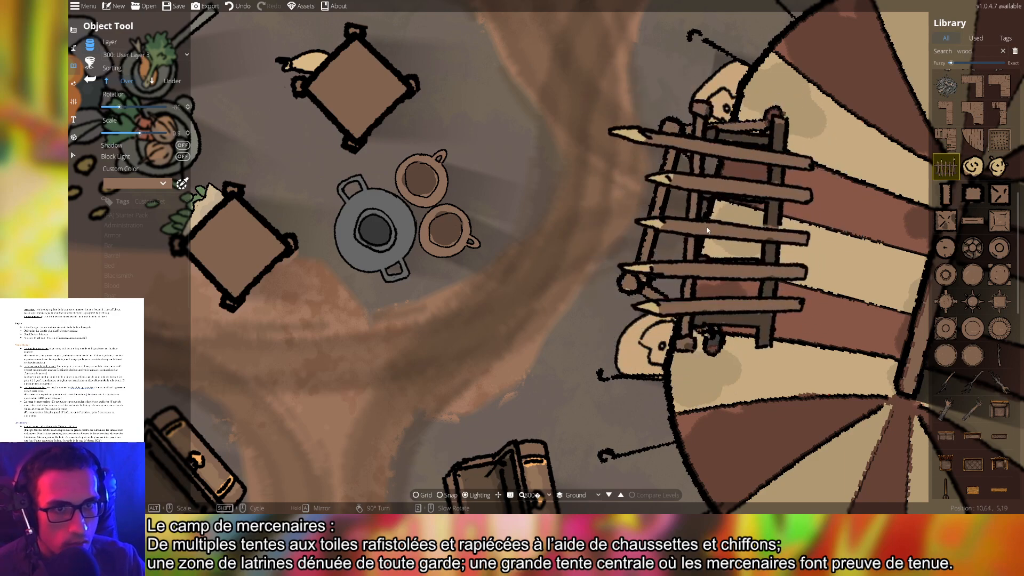
scroll(707, 230, "down", 2)
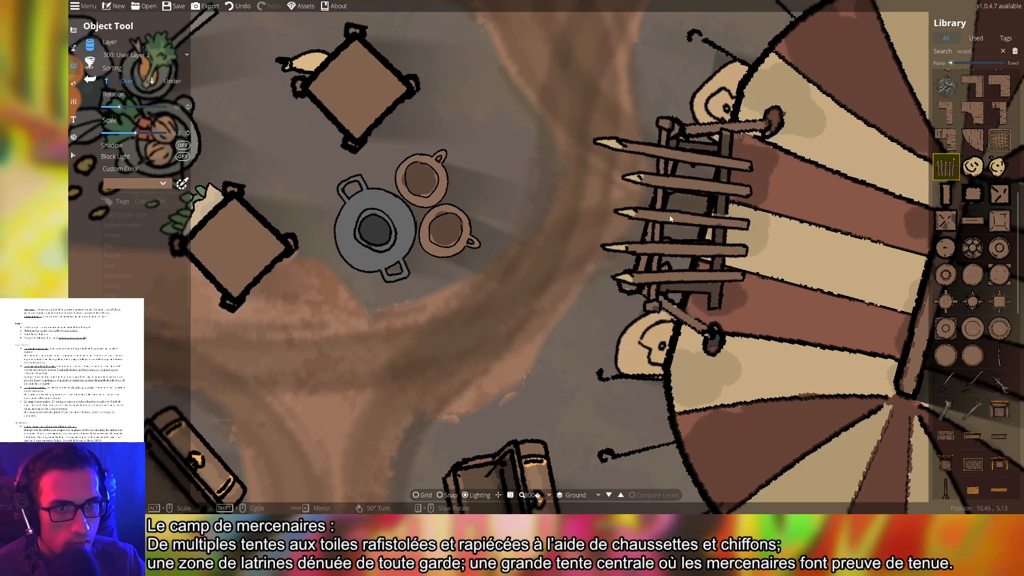
scroll(670, 218, "down", 2)
scroll(673, 219, "down", 3)
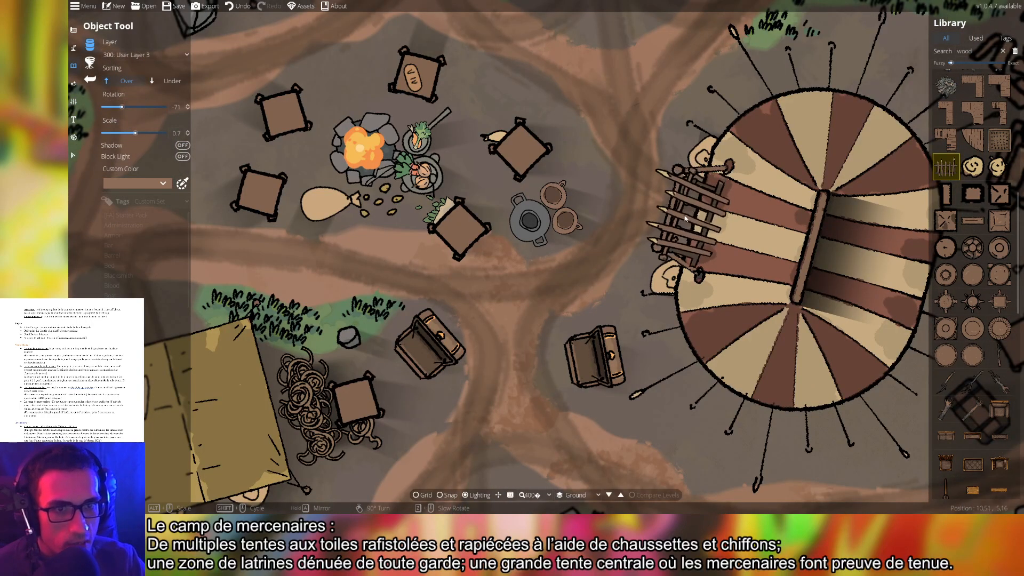
scroll(689, 219, "up", 2)
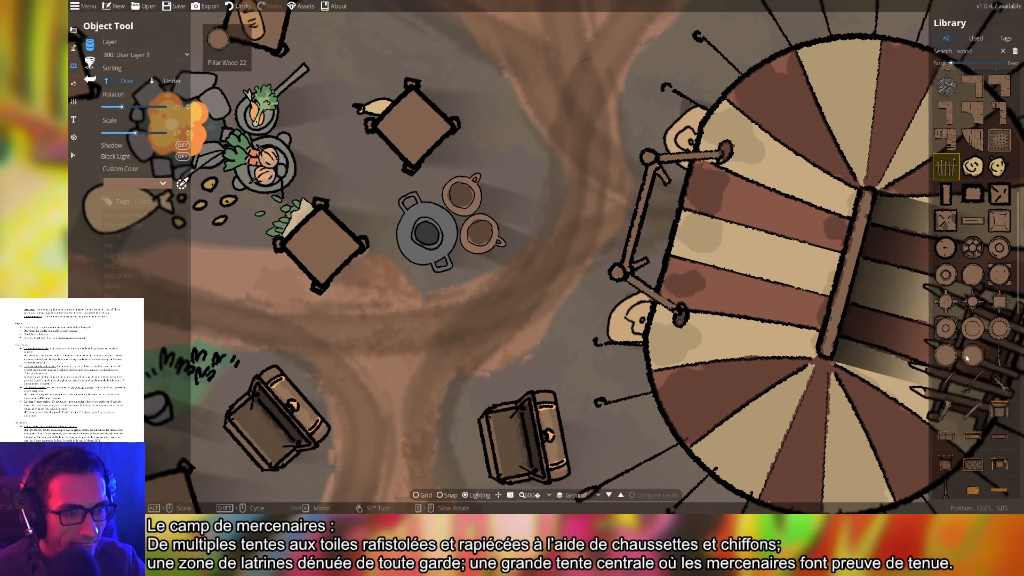
left_click(999, 355)
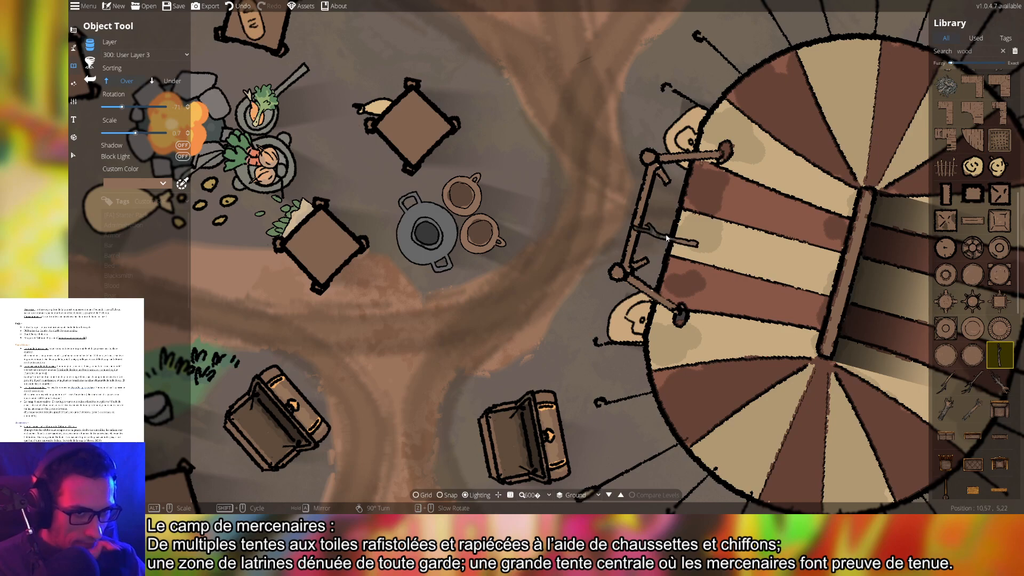
left_click(973, 381)
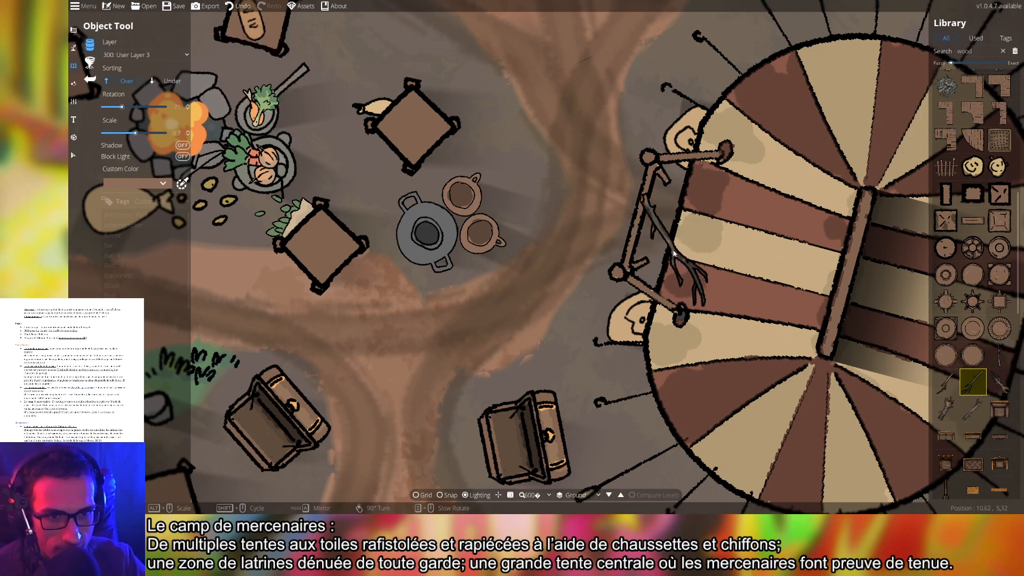
Try plank, cage door, blood stain and closed trapdoor assets, then start a new Library search
scroll(973, 381, "down", 5)
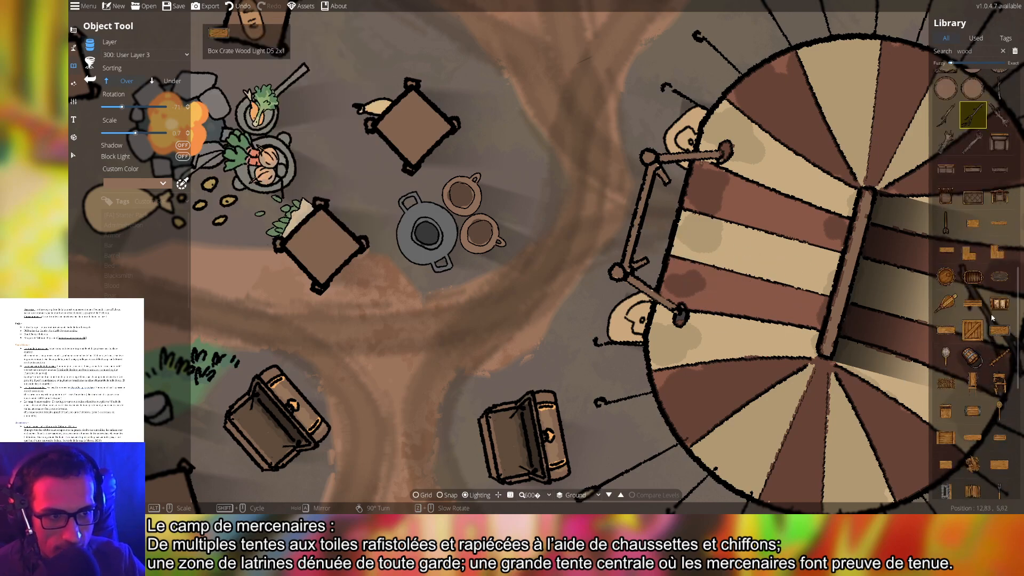
left_click(1000, 223)
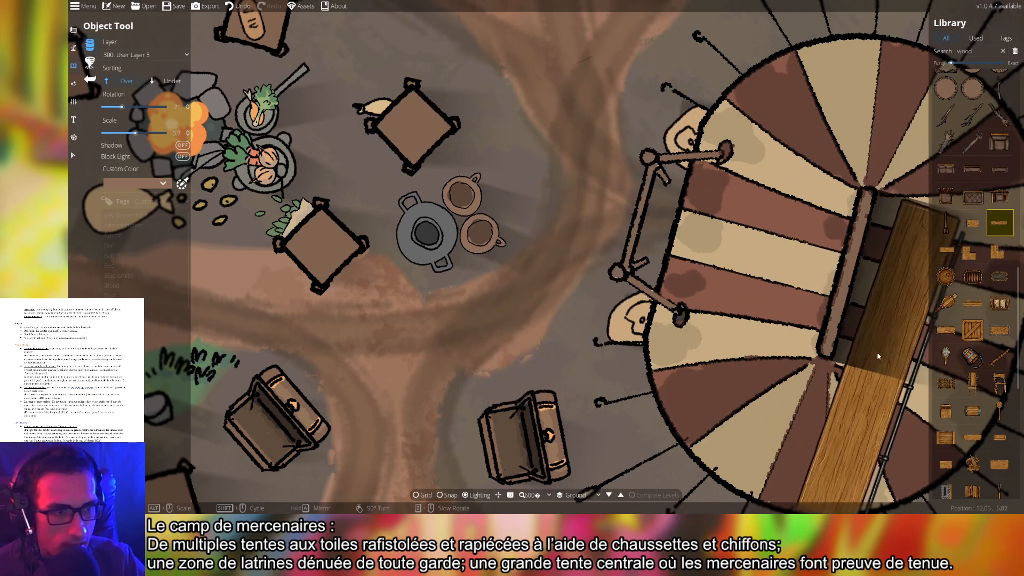
left_click(998, 357)
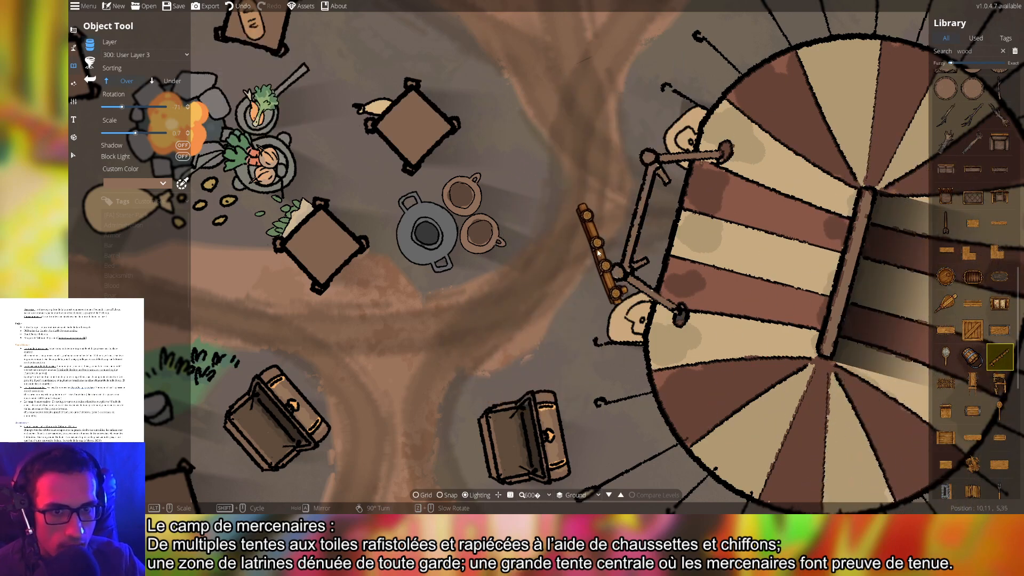
scroll(599, 253, "down", 2)
scroll(986, 405, "down", 6)
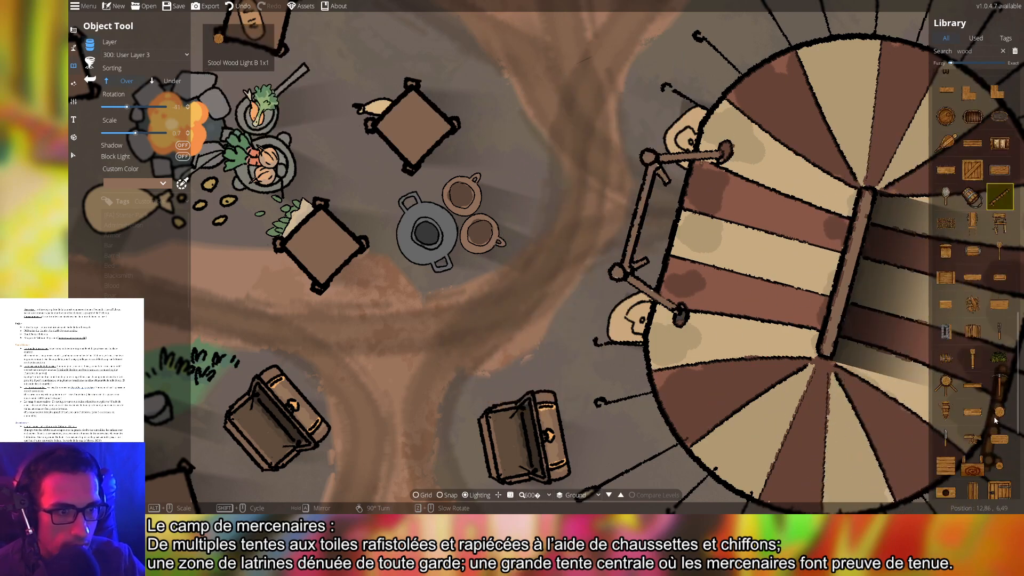
scroll(998, 391, "down", 8)
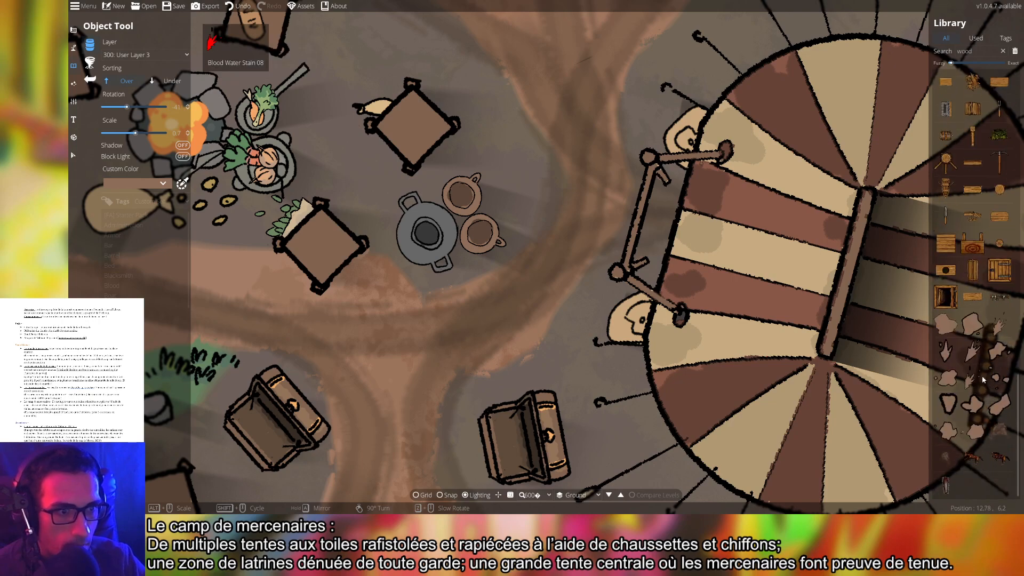
left_click(974, 430)
left_click(999, 270)
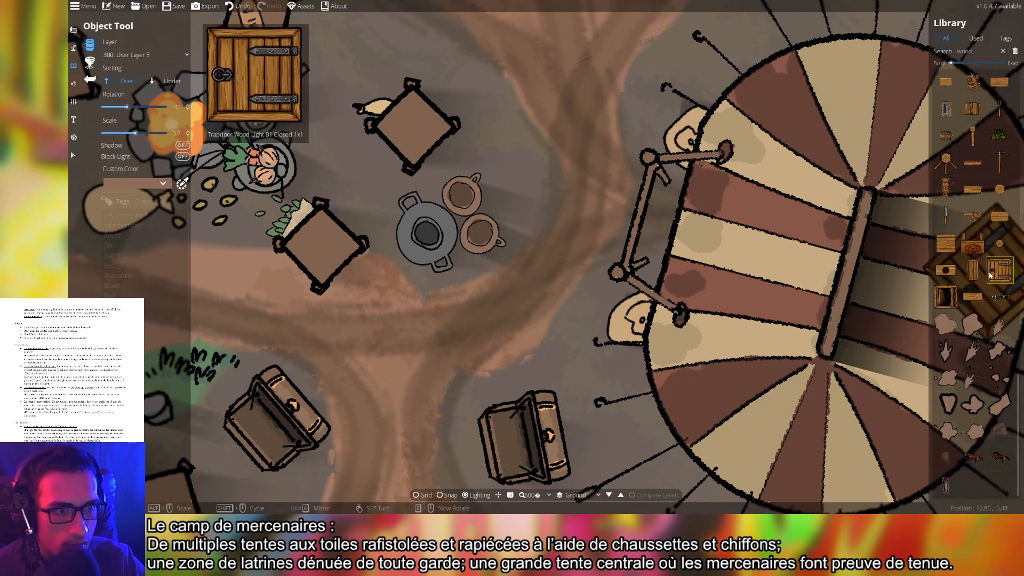
scroll(568, 225, "up", 3)
scroll(569, 200, "down", 8)
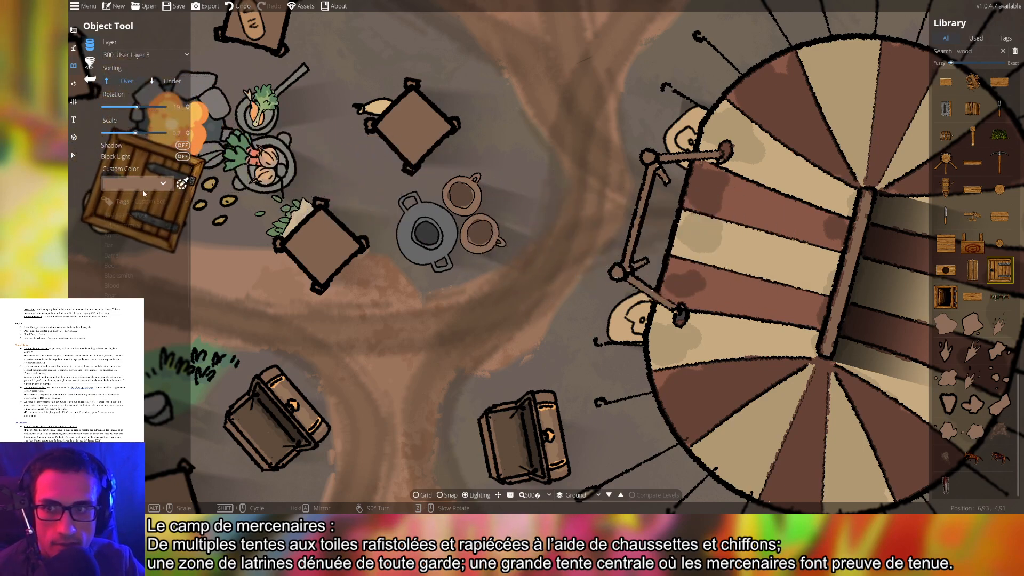
left_click(983, 52)
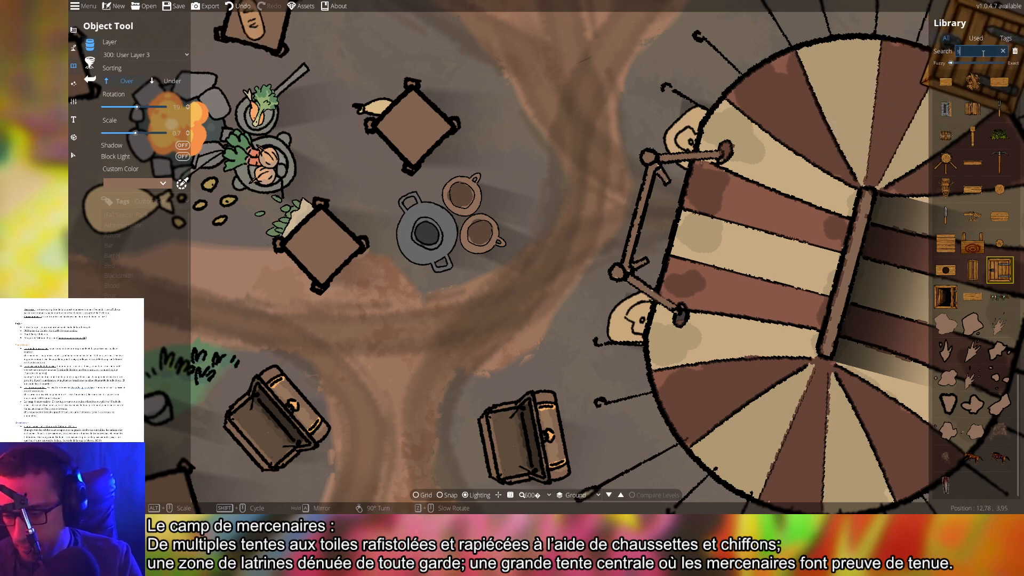
type("stick")
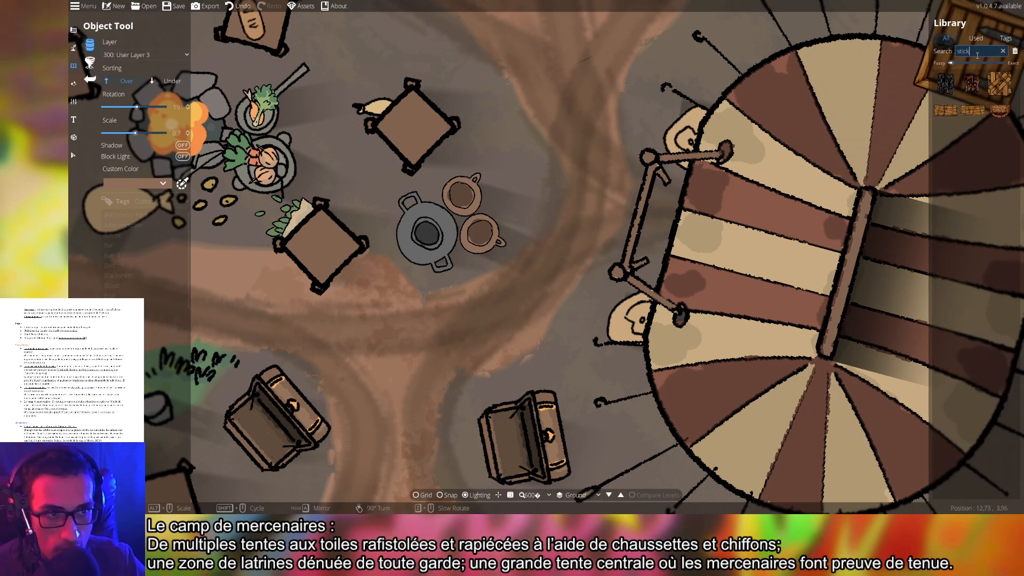
left_click(973, 84)
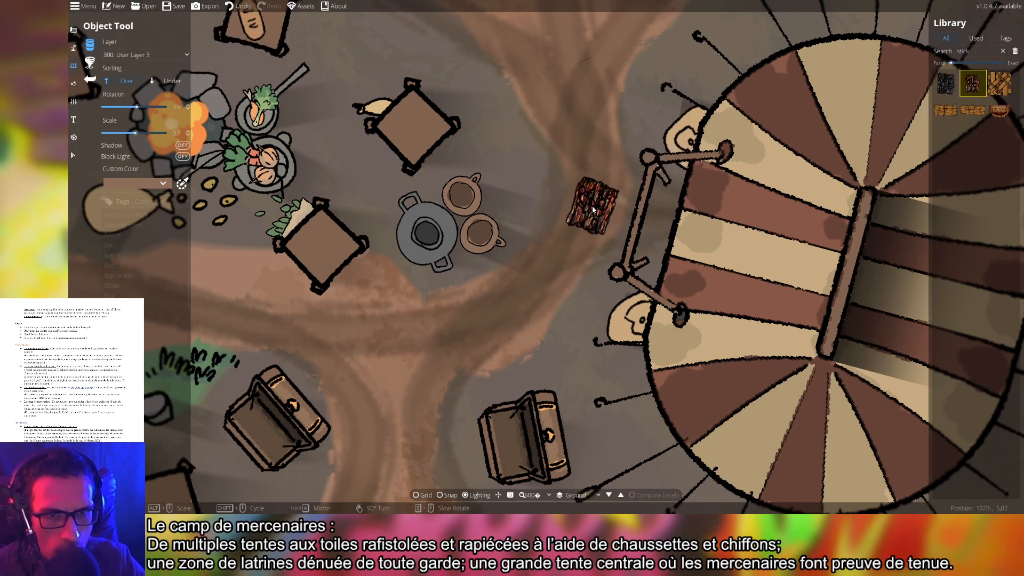
scroll(584, 213, "up", 2)
scroll(590, 224, "down", 10)
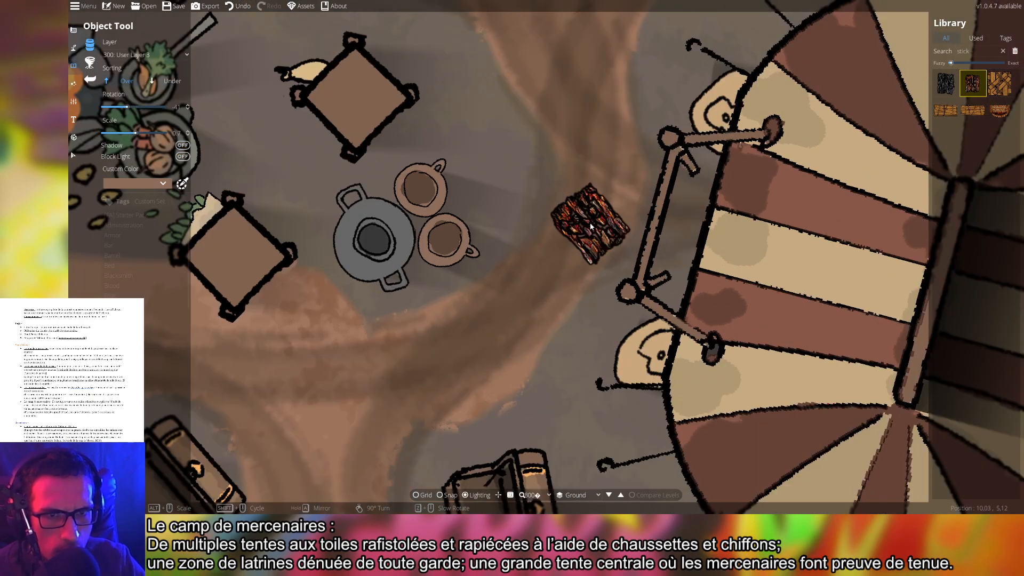
scroll(591, 225, "up", 5)
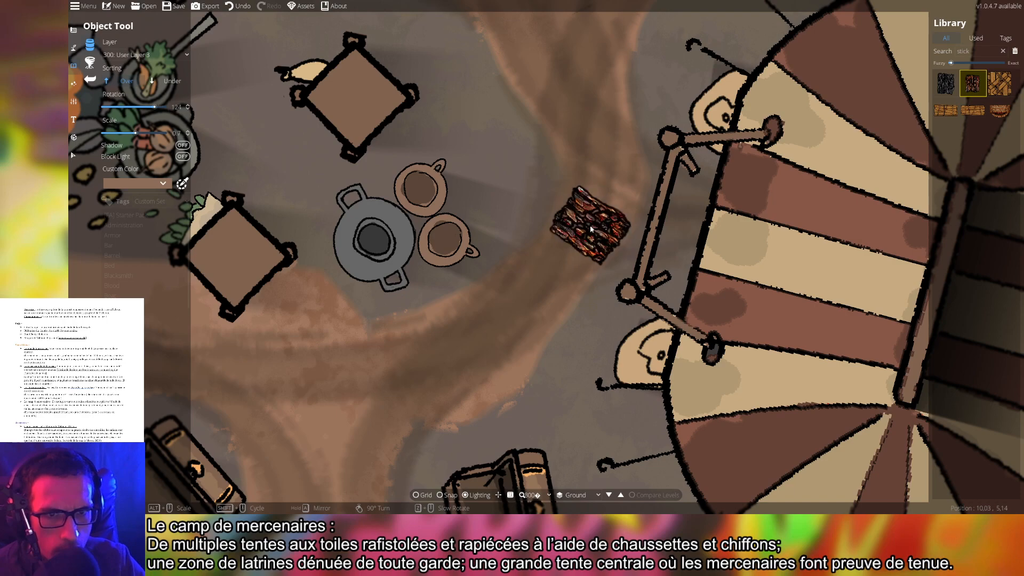
left_click(946, 83)
scroll(532, 186, "up", 3)
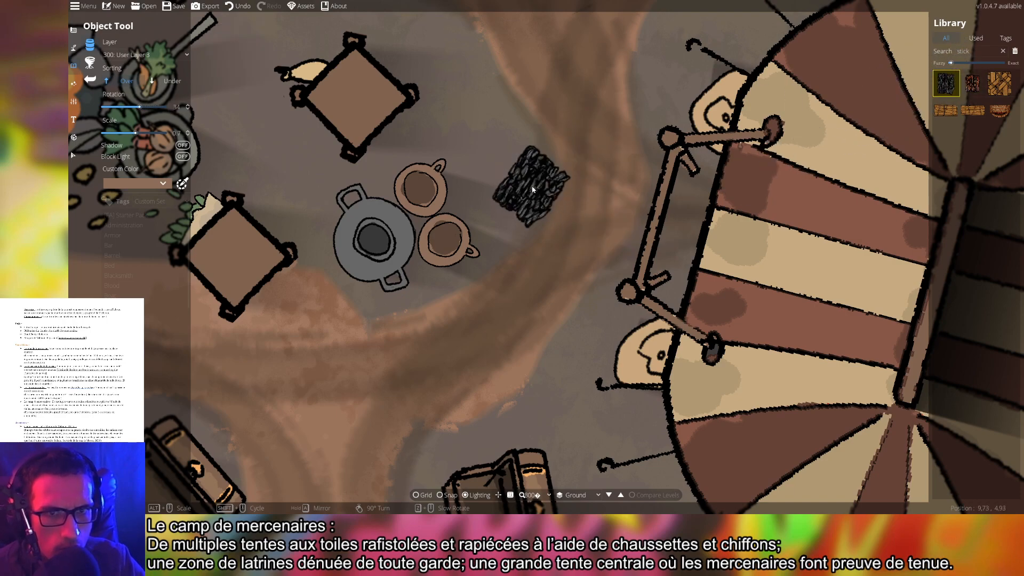
left_click_drag(531, 186, 801, 233)
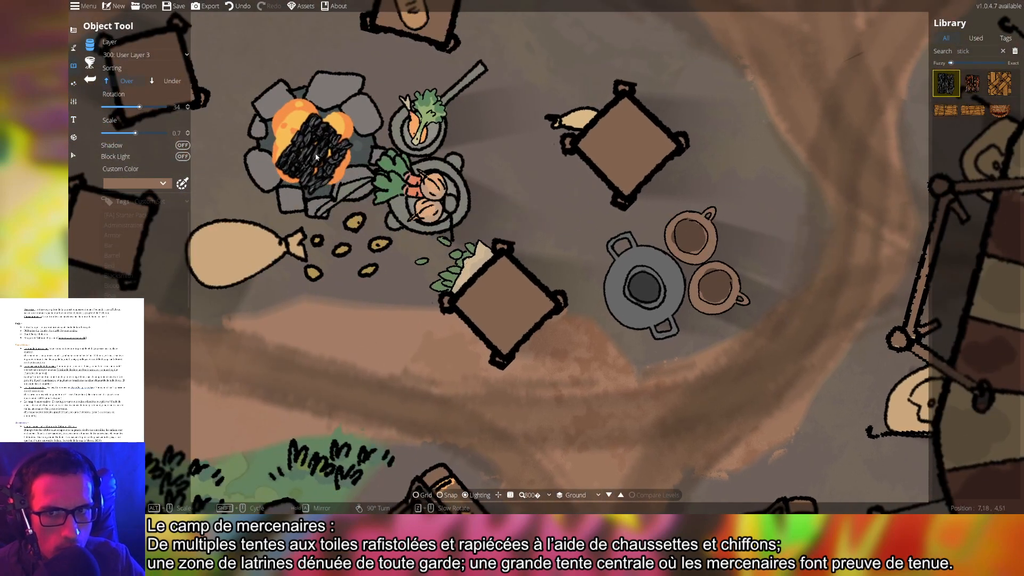
left_click(1000, 84)
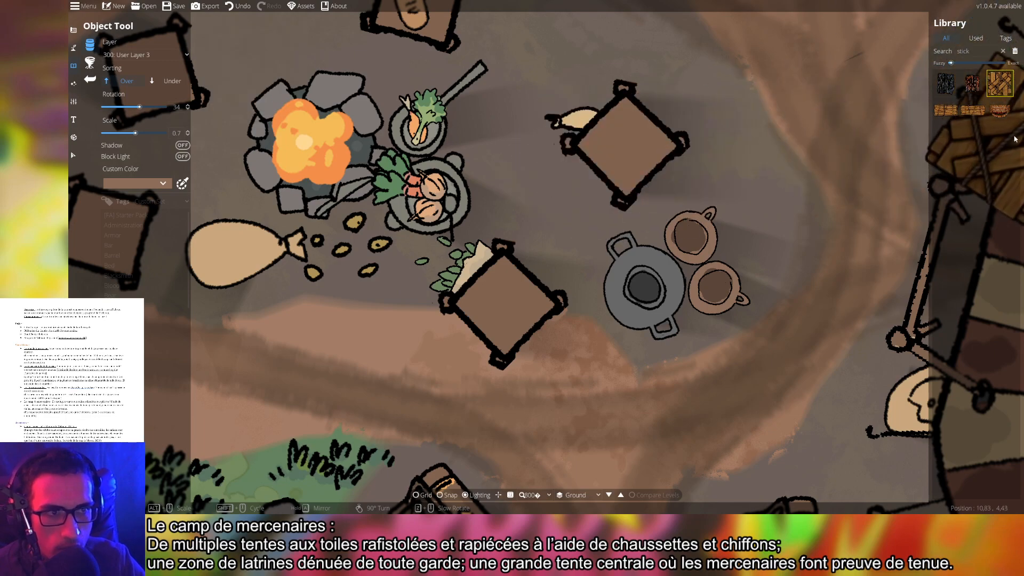
left_click(973, 111)
left_click(1000, 111)
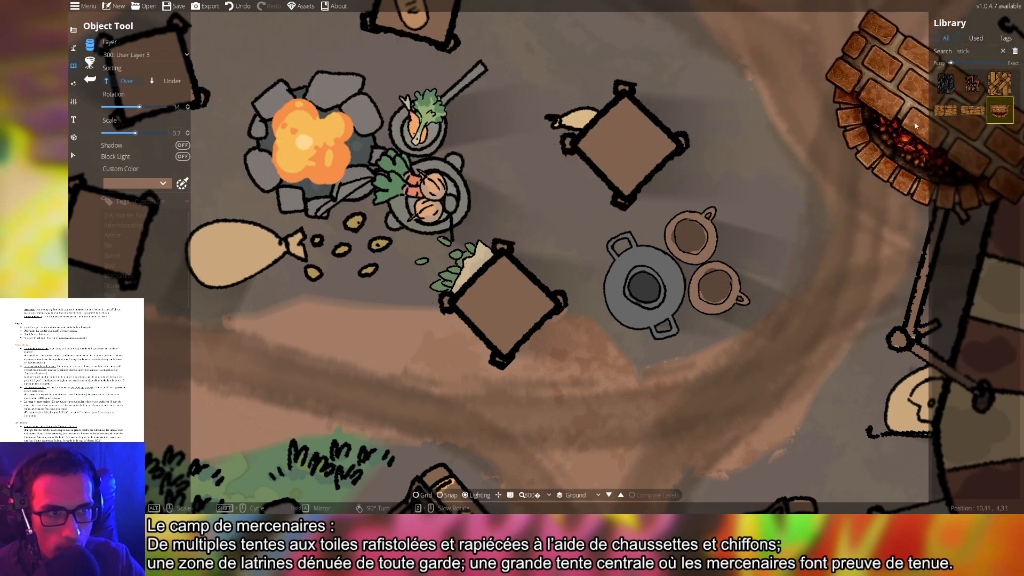
scroll(773, 134, "down", 3)
left_click(923, 127)
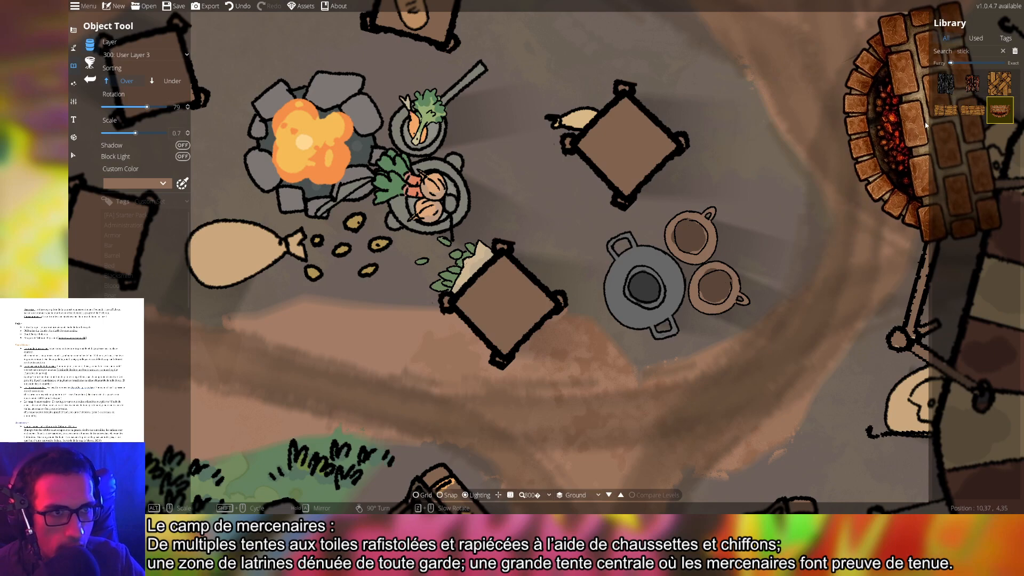
left_click_drag(825, 202, 606, 219)
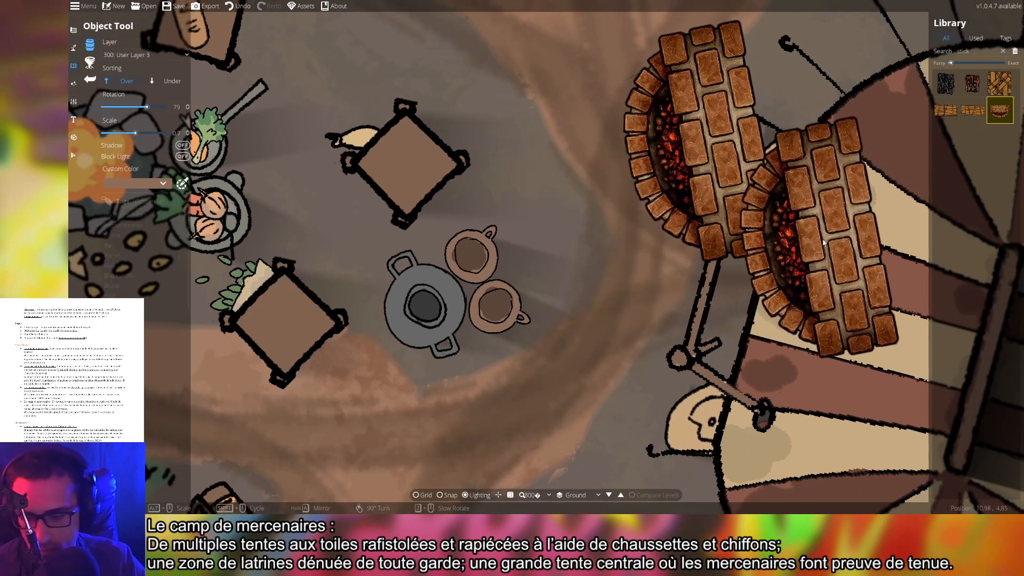
key("ctrl+z")
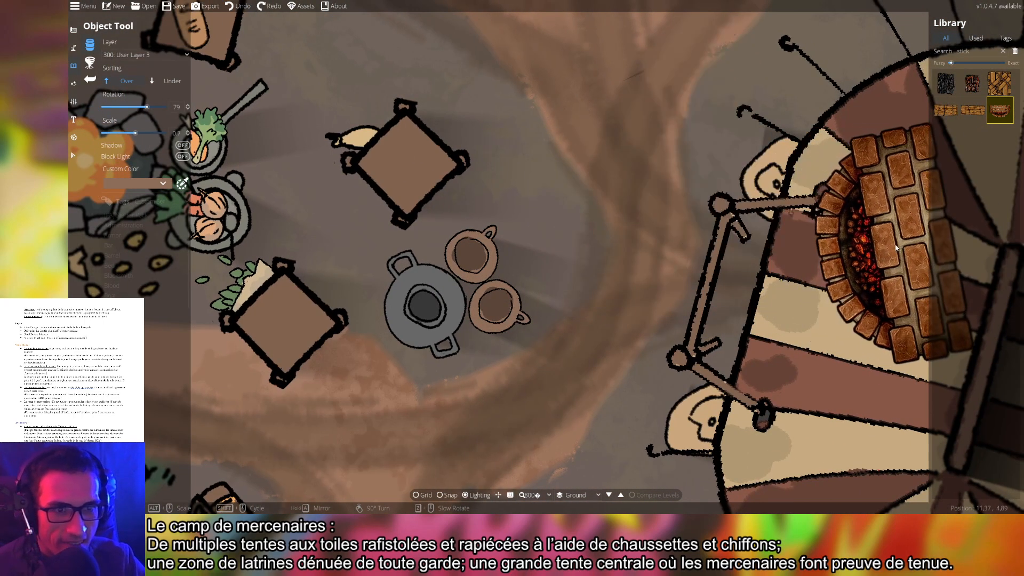
double_click(965, 51)
key("BackSpace")
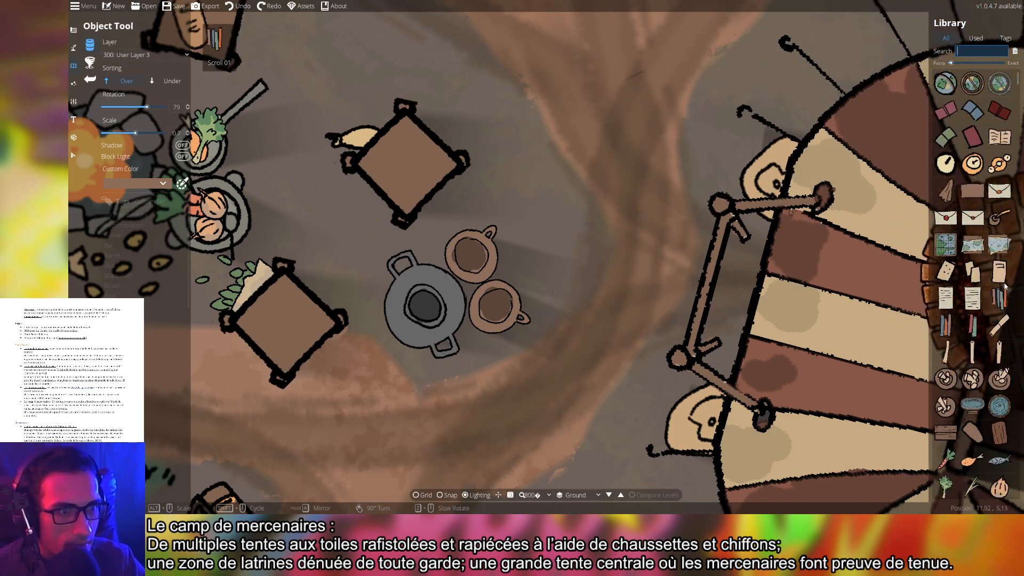
left_click(999, 245)
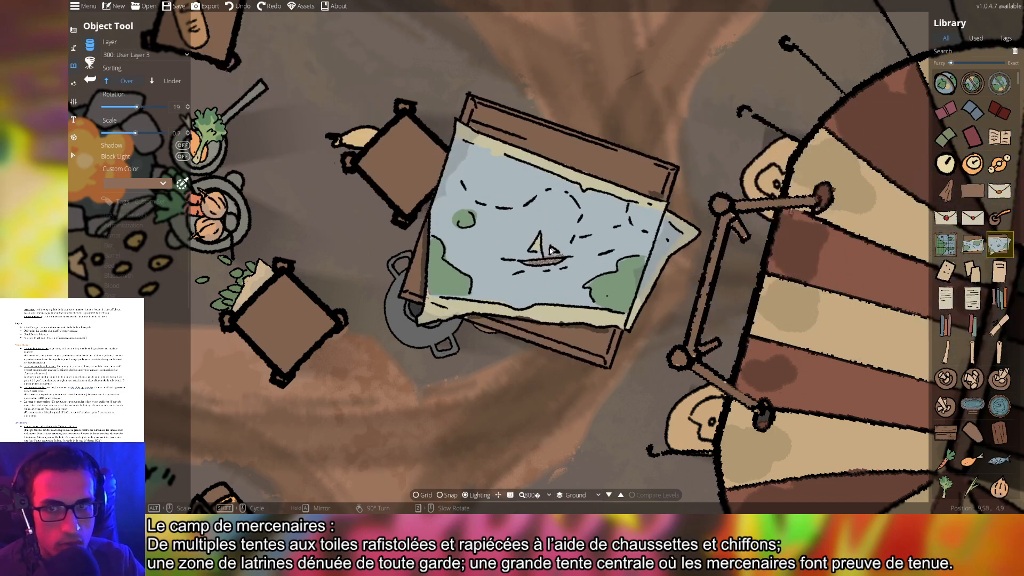
scroll(551, 251, "down", 5)
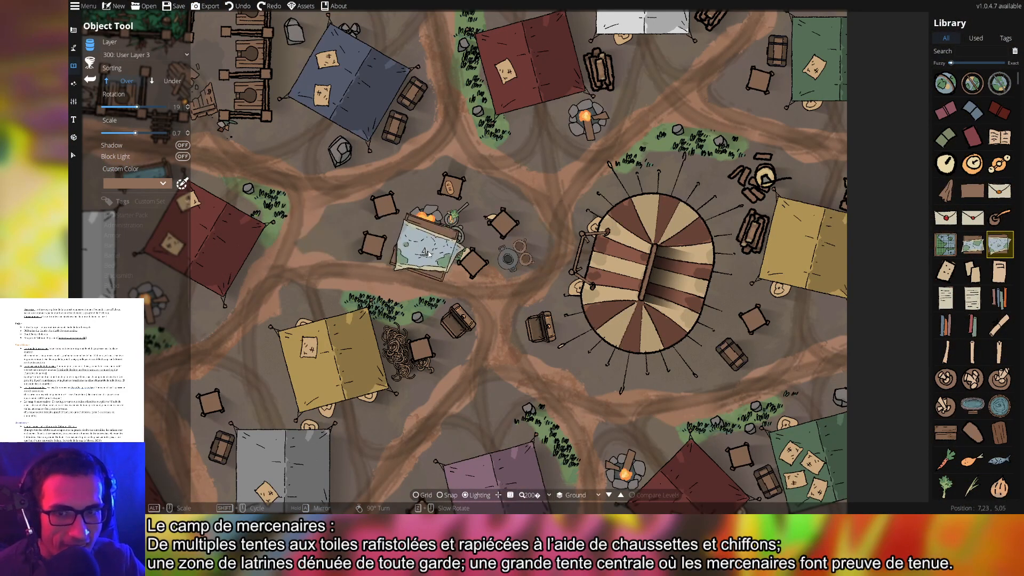
scroll(965, 365, "down", 4)
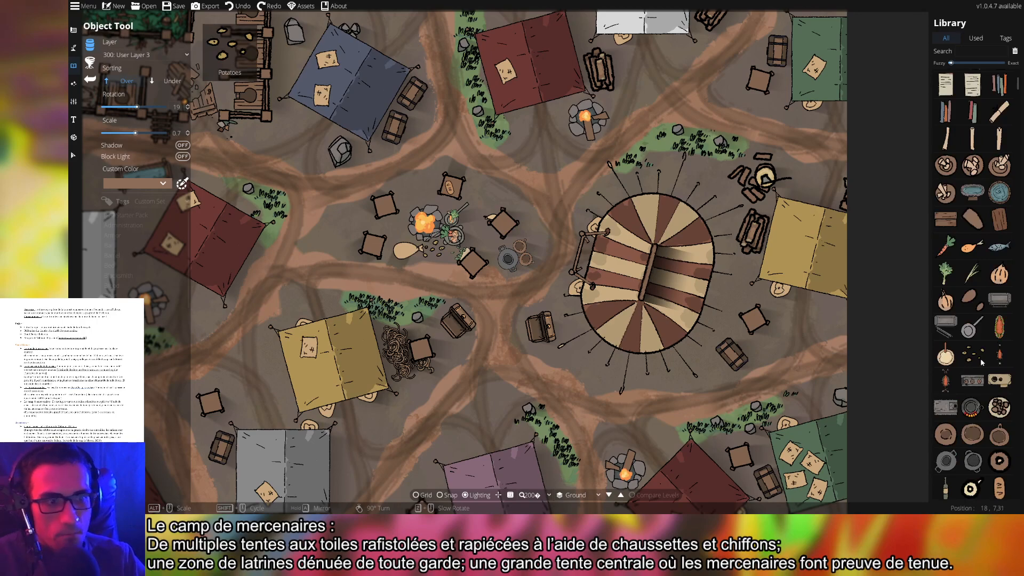
scroll(981, 368, "down", 10)
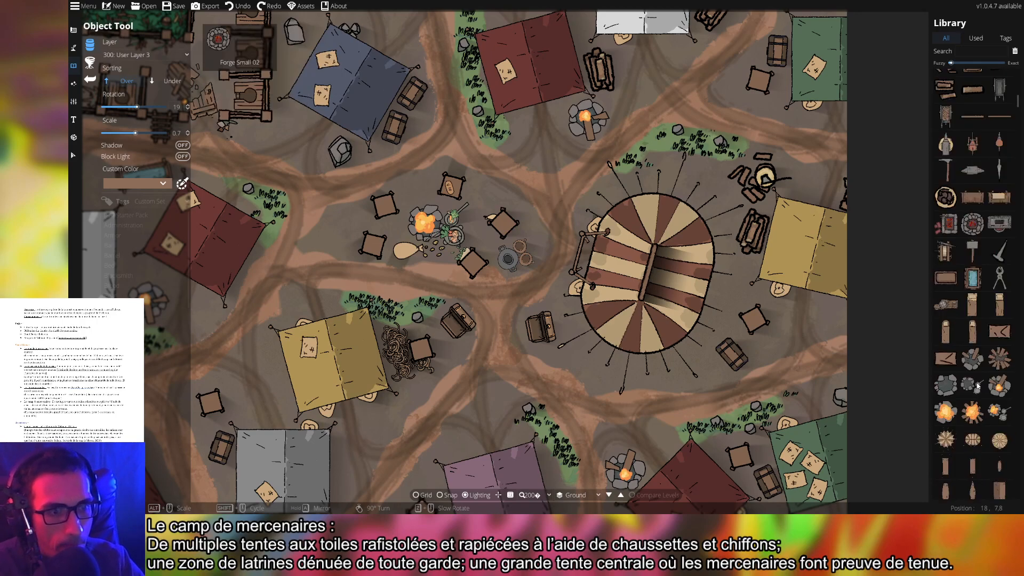
scroll(973, 387, "down", 3)
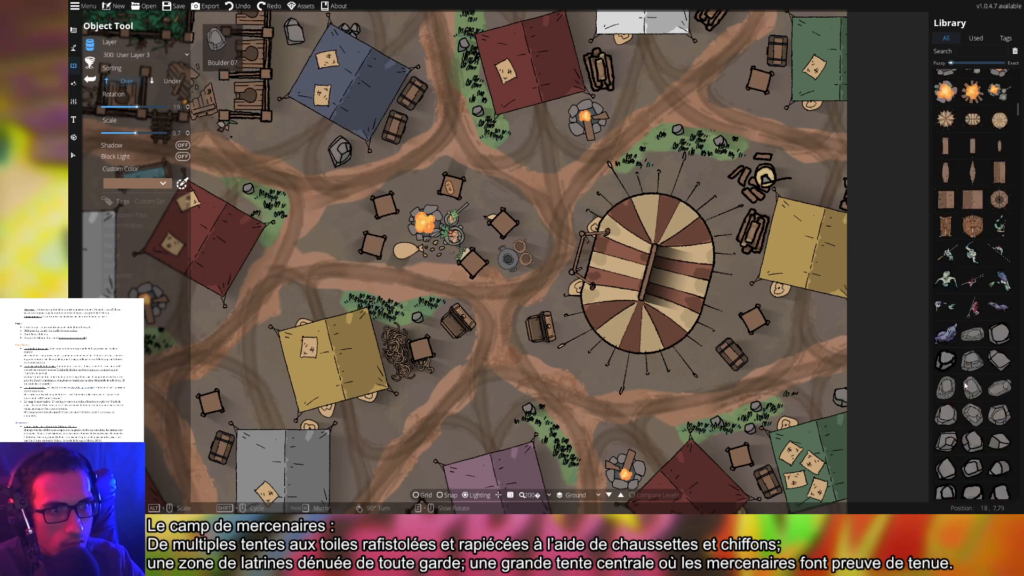
scroll(965, 387, "down", 10)
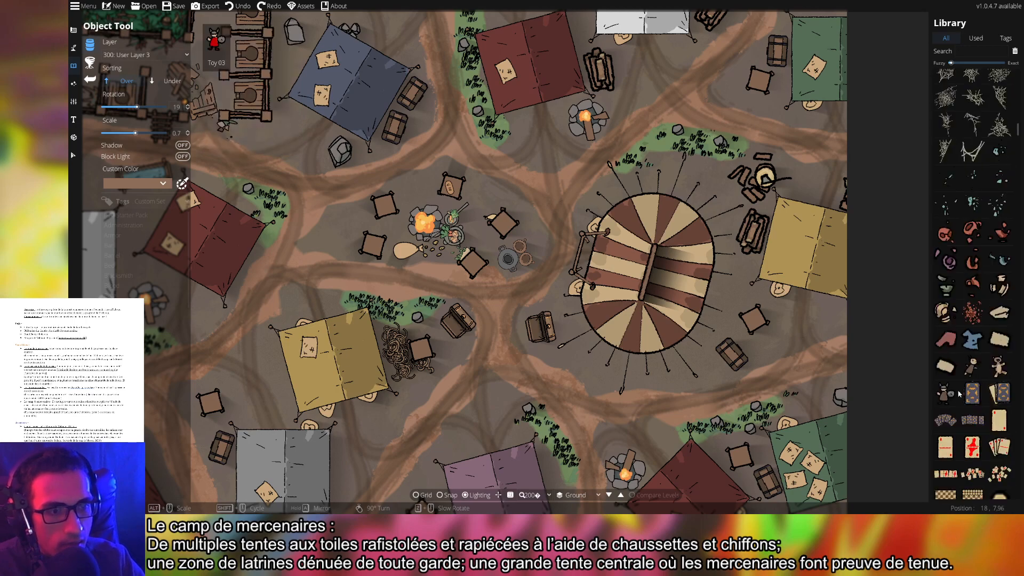
scroll(943, 394, "down", 10)
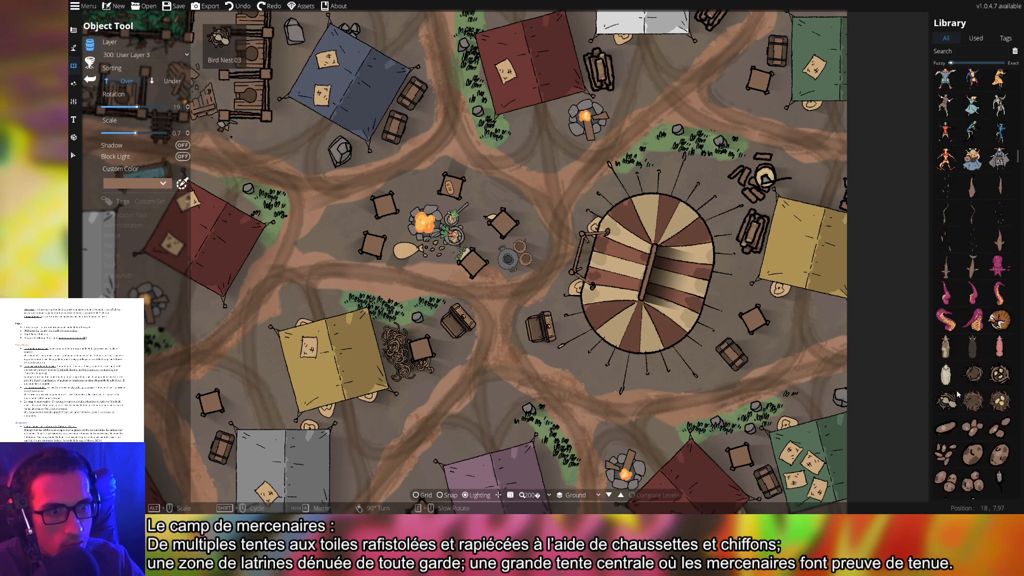
scroll(958, 394, "down", 6)
scroll(957, 394, "down", 4)
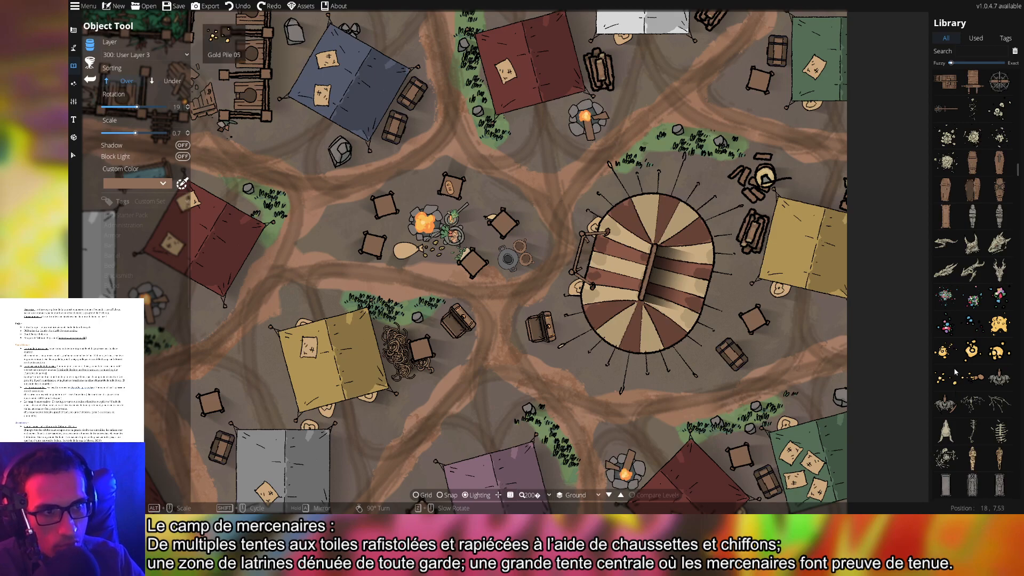
Try a coffin and then the large carpet prop from the Library
left_click(946, 216)
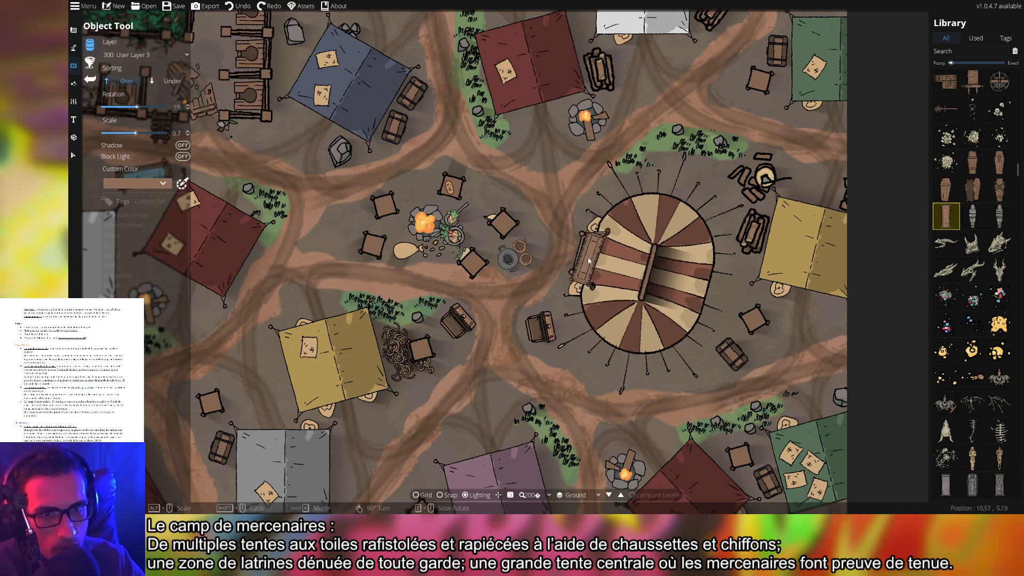
scroll(590, 257, "up", 4)
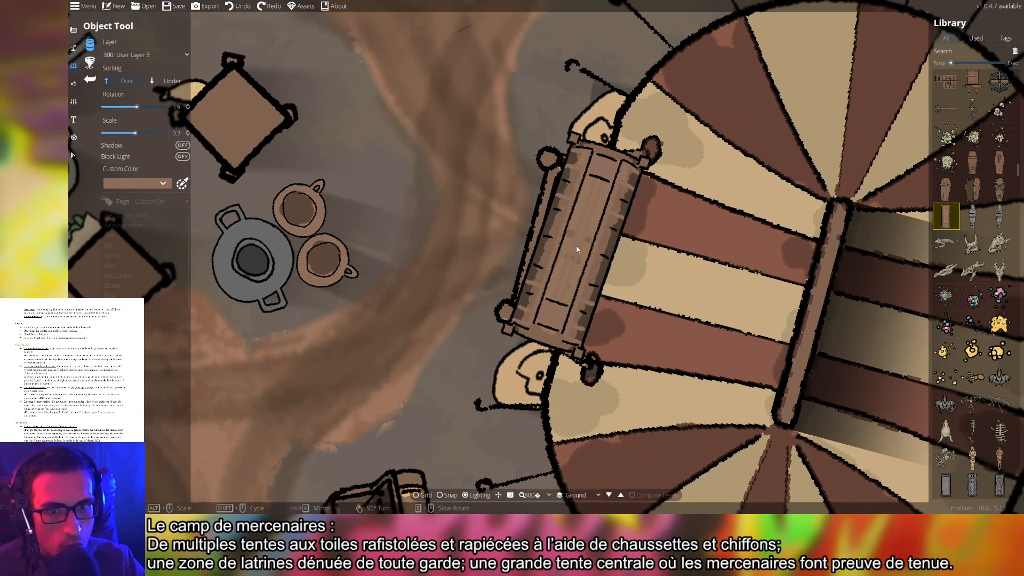
scroll(979, 305, "down", 4)
scroll(980, 305, "down", 3)
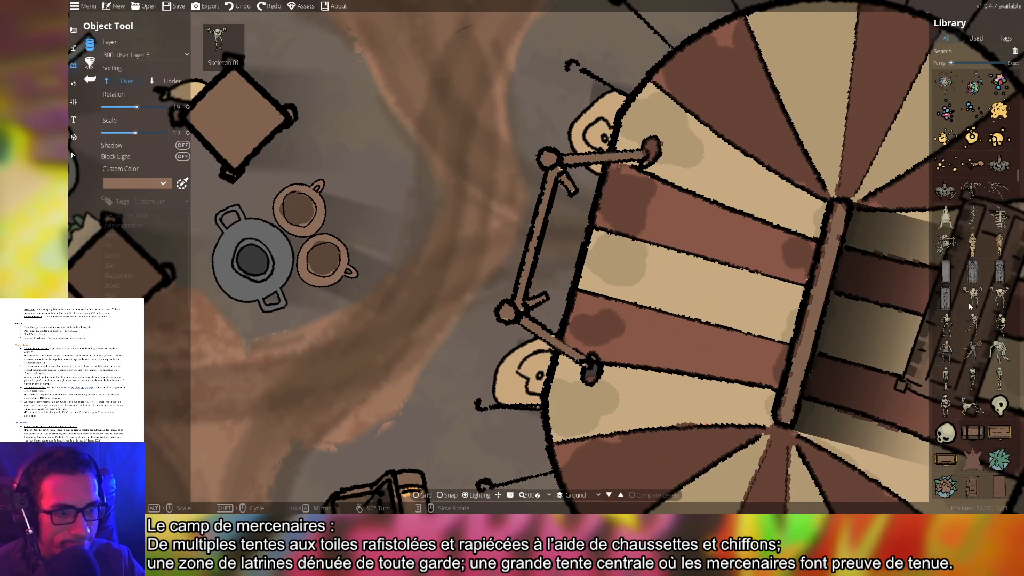
left_click(1003, 335)
scroll(599, 259, "down", 3, "alt")
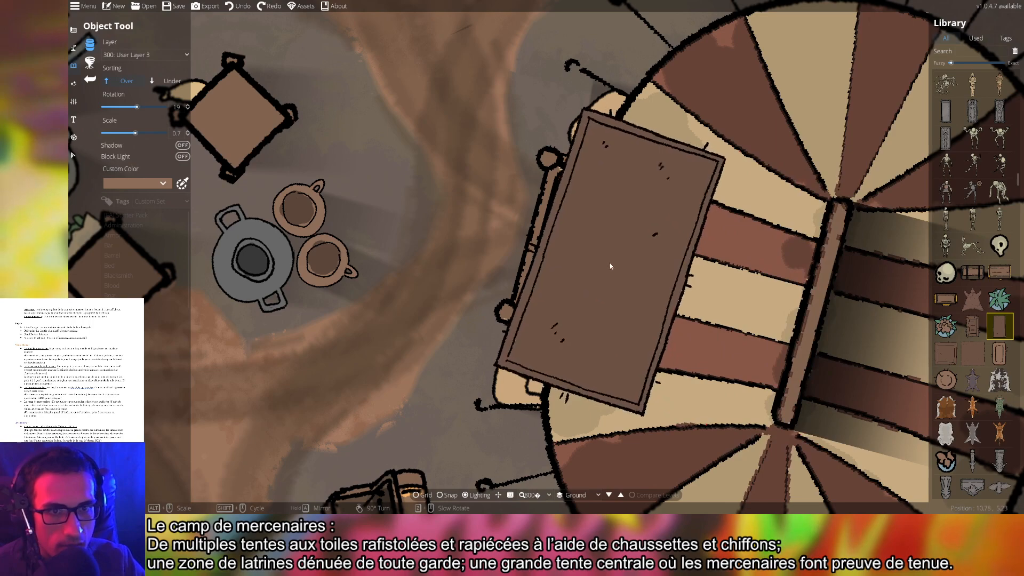
scroll(599, 259, "up", 1, "alt")
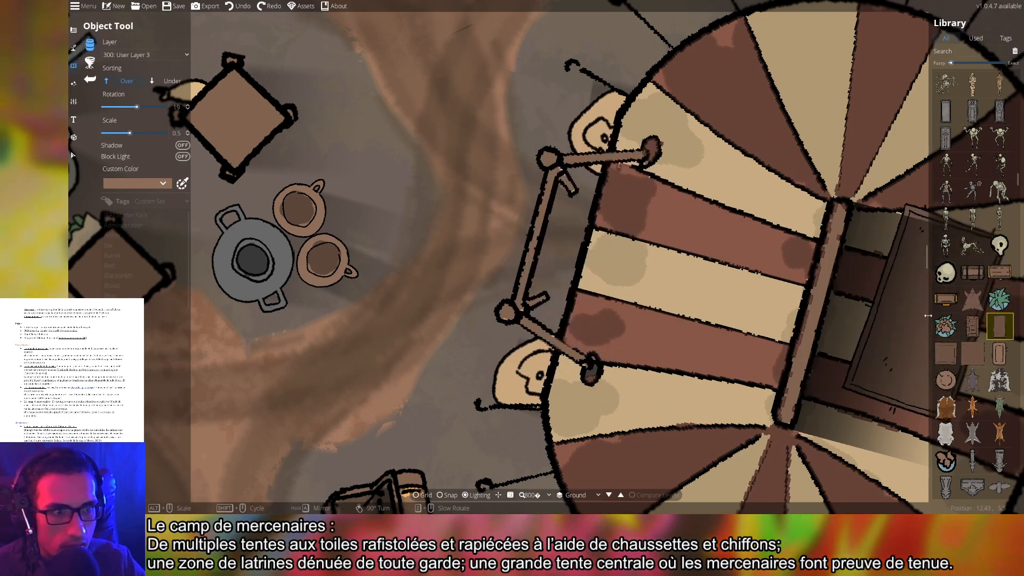
scroll(628, 281, "up", 6)
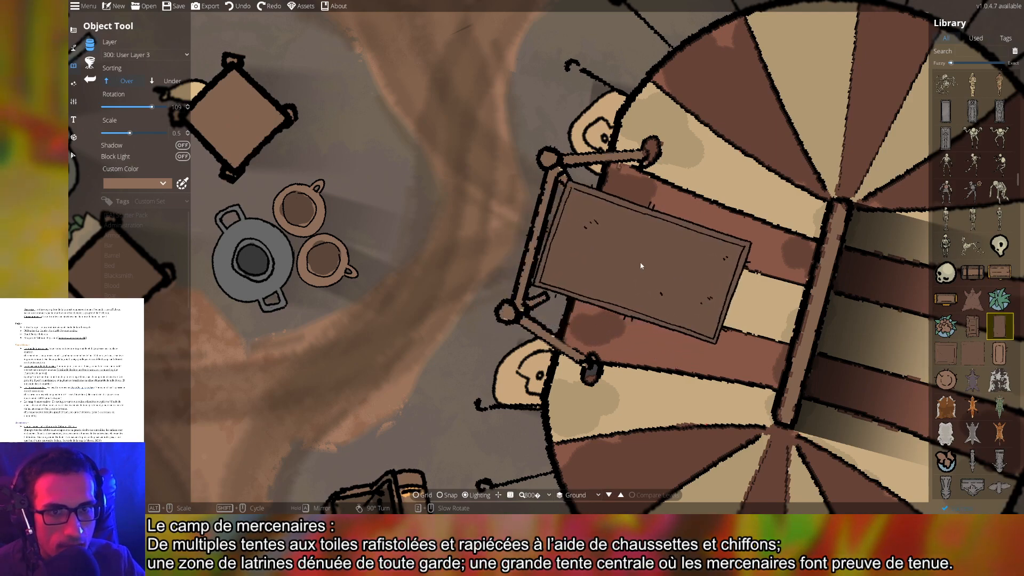
scroll(638, 275, "up", 1, "shift")
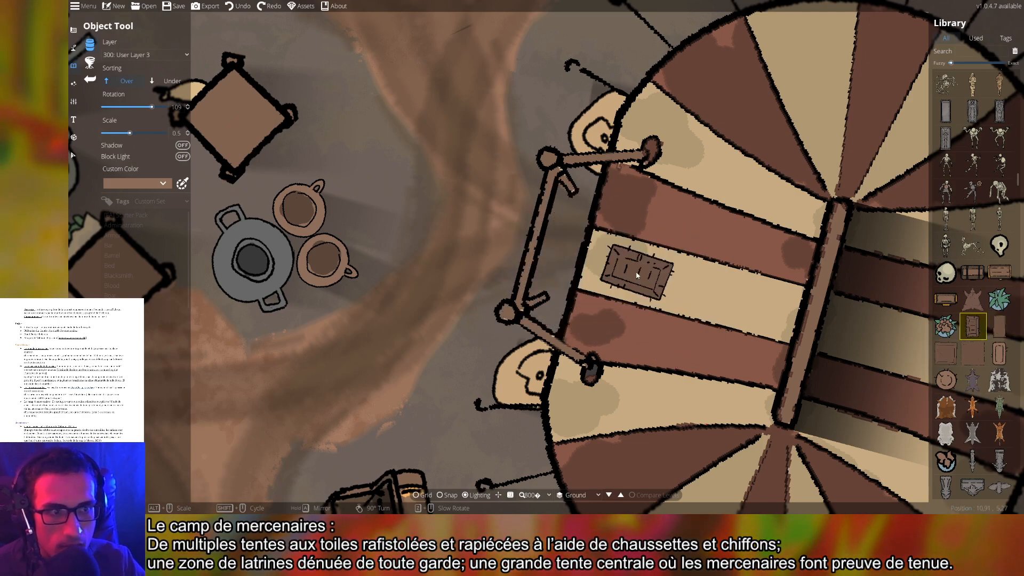
scroll(636, 275, "down", 1, "shift")
scroll(638, 275, "down", 2, "alt")
Stamp the cart at the central tent's entrance and zoom out to check it
scroll(639, 274, "up", 4, "alt")
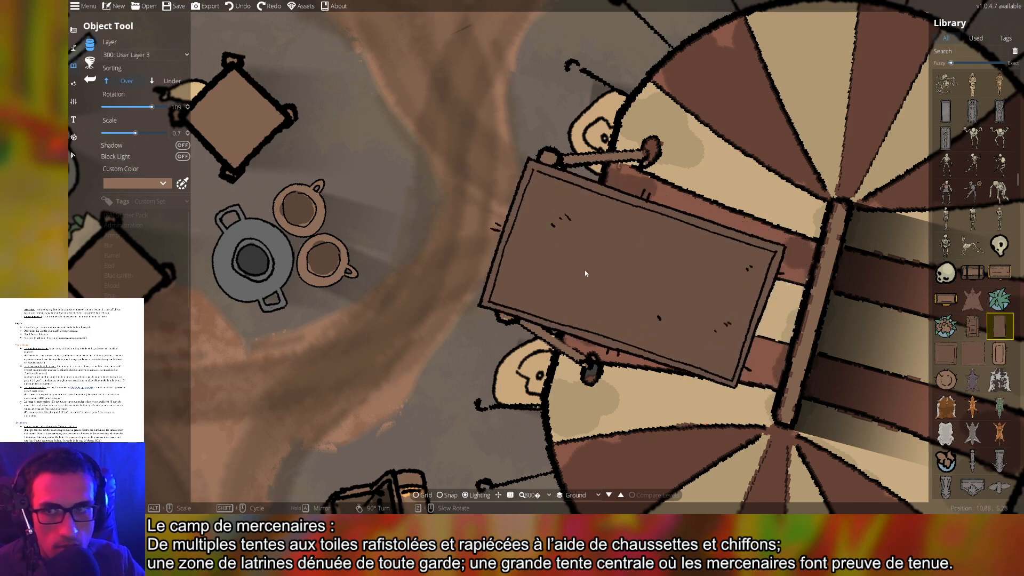
scroll(190, 110, "down", 3)
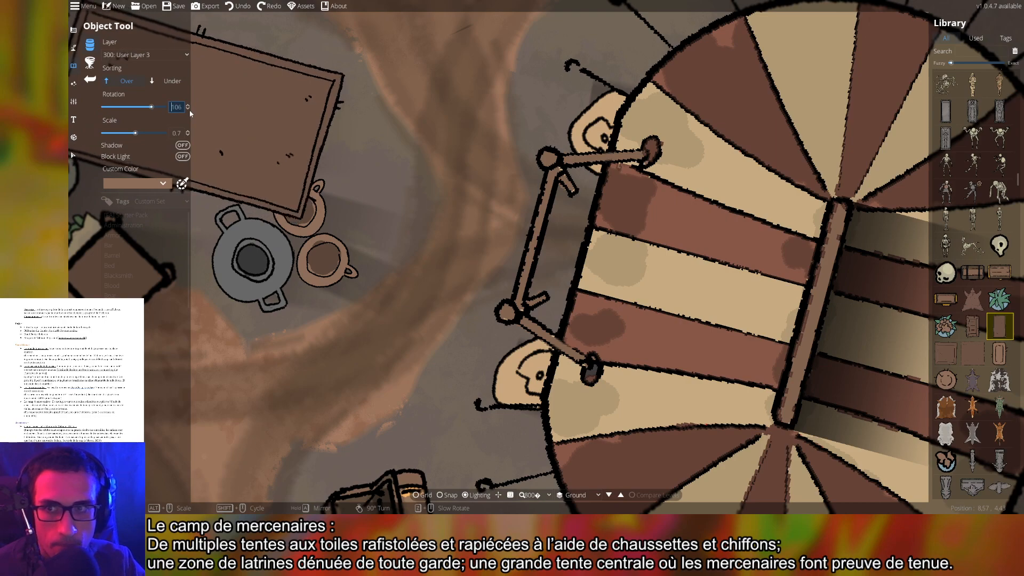
scroll(190, 109, "down", 1)
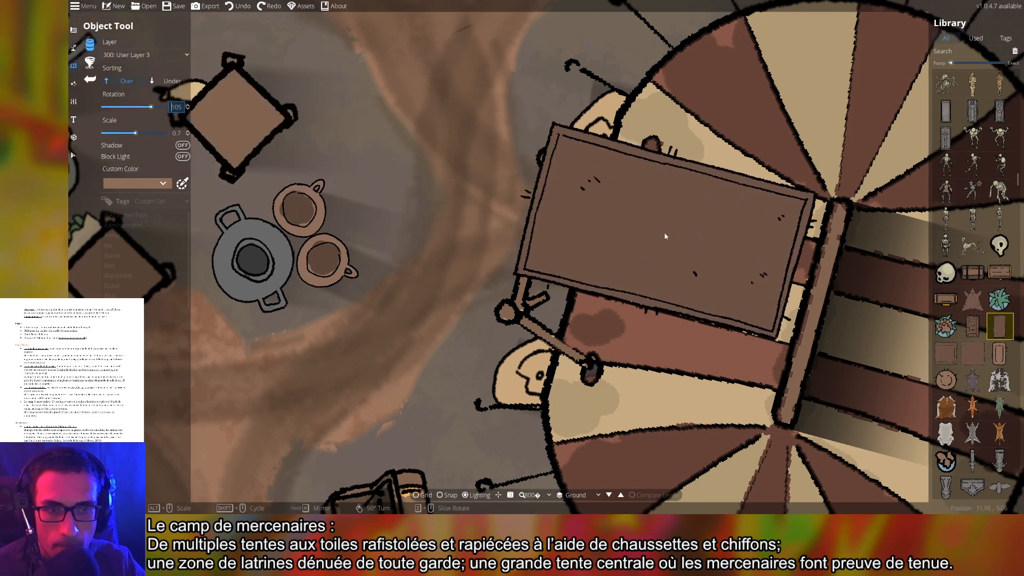
left_click(671, 275)
scroll(671, 274, "down", 5)
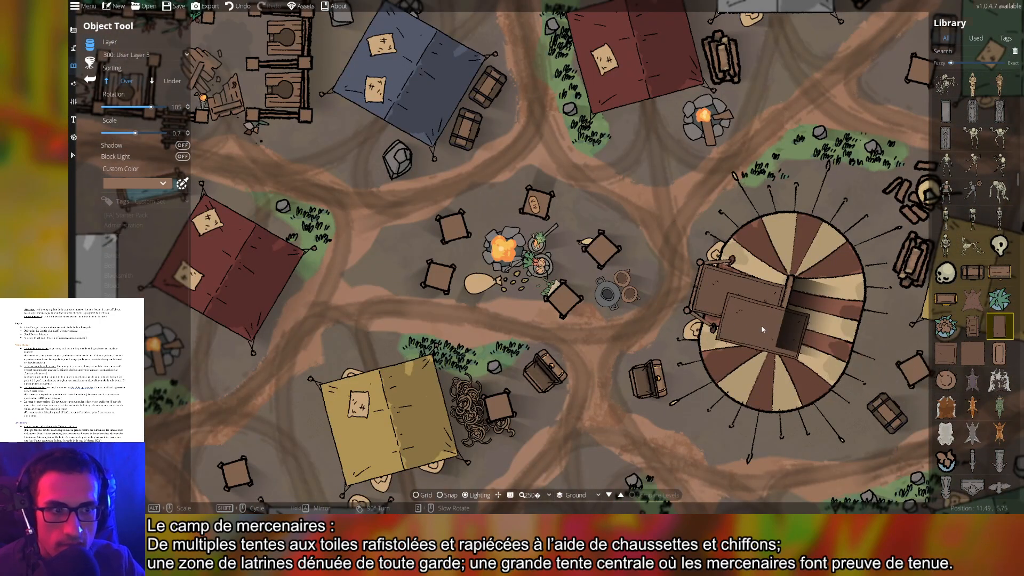
scroll(761, 324, "up", 5)
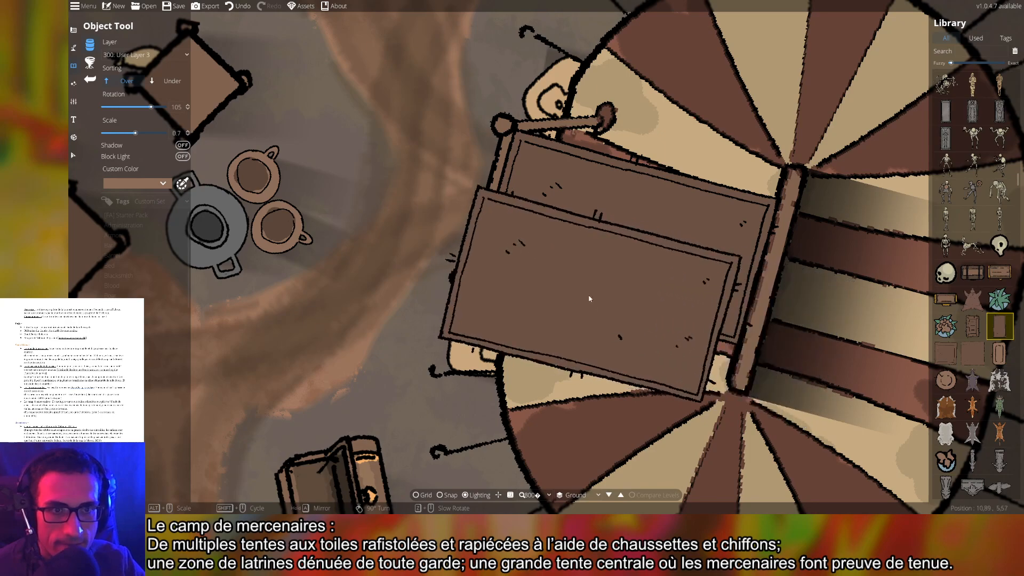
Keep the object on User Layer 3, sorted beneath overlapping props
left_click(145, 57)
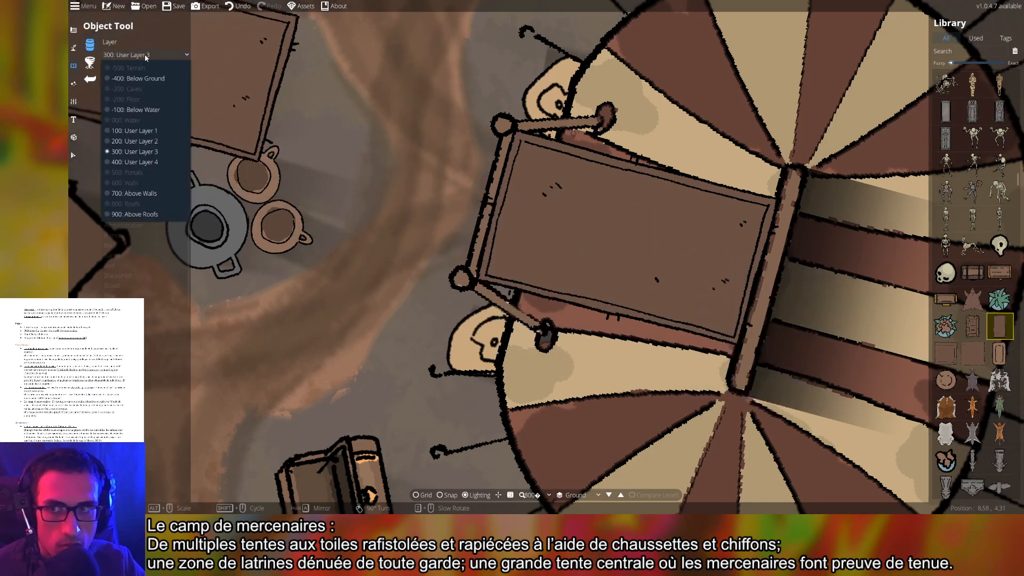
left_click(144, 56)
left_click(162, 84)
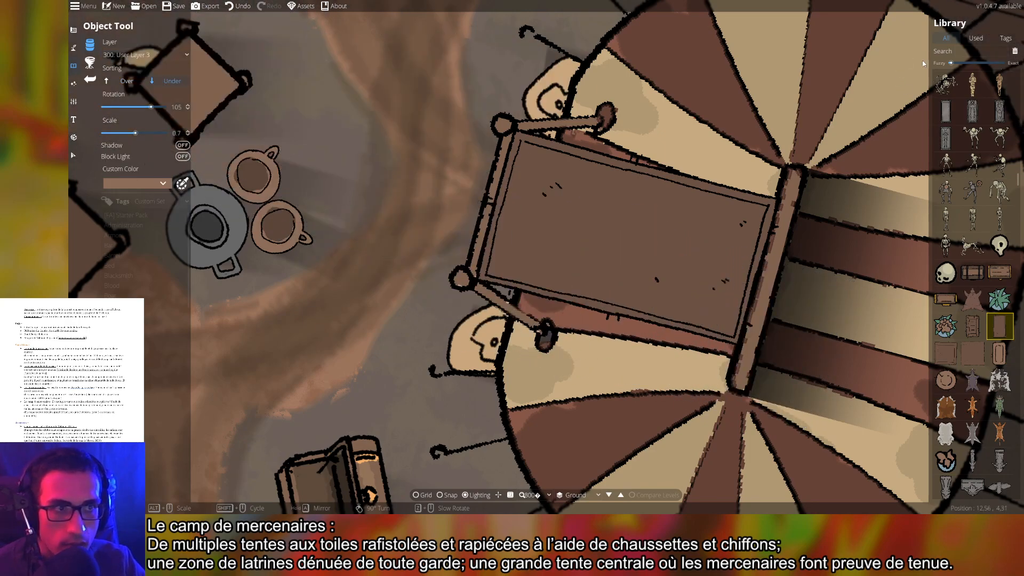
Search the Library for 'shadow' and sort the shadow above the other props
left_click(966, 52)
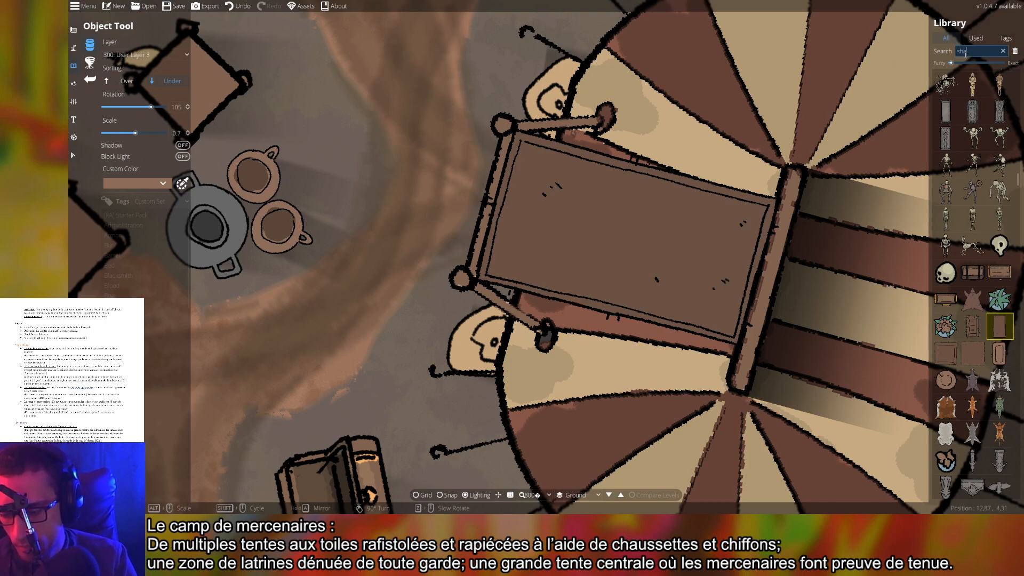
type("shadow")
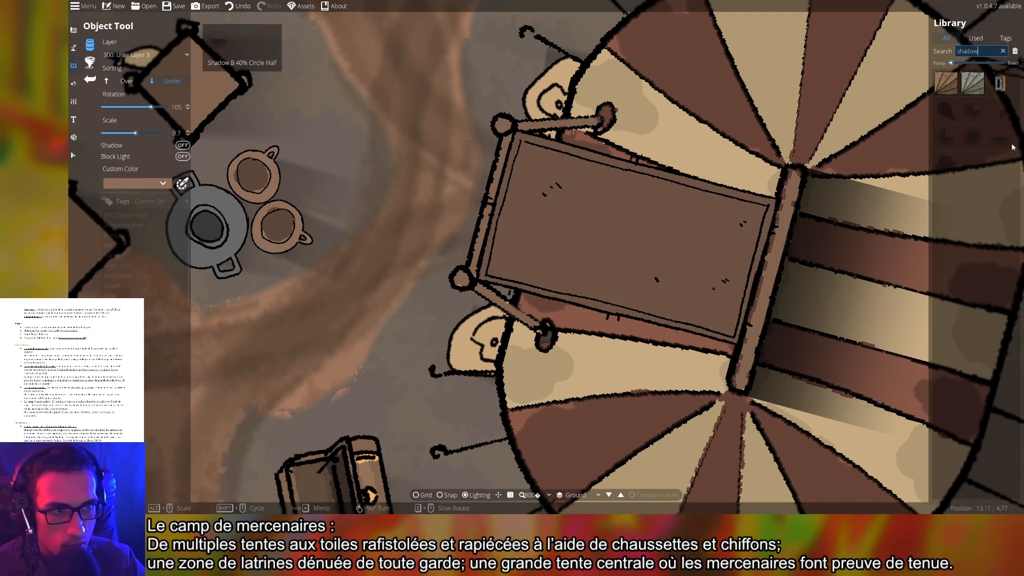
mouse_move(979, 152)
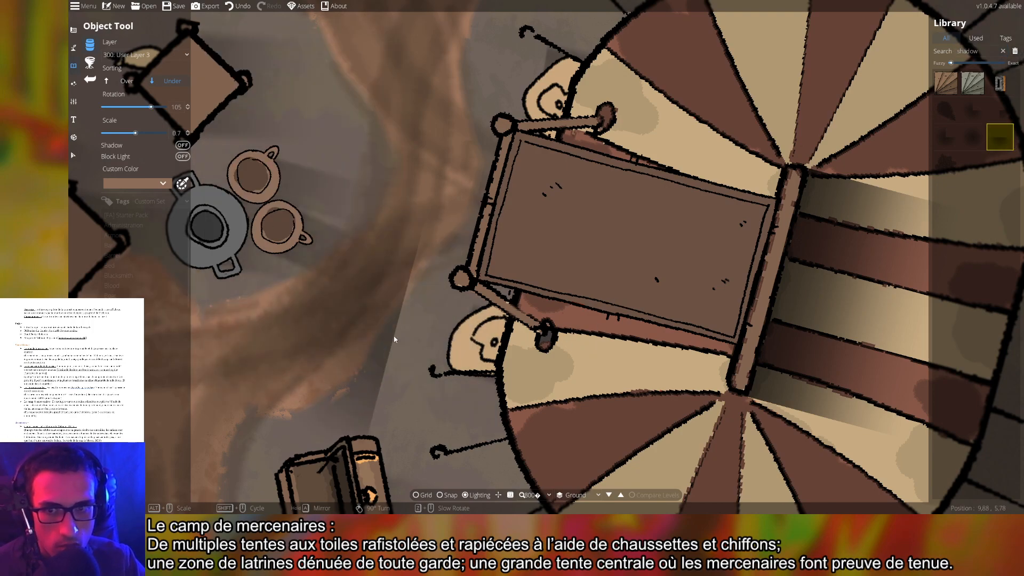
scroll(407, 360, "down", 5)
scroll(515, 338, "down", 1)
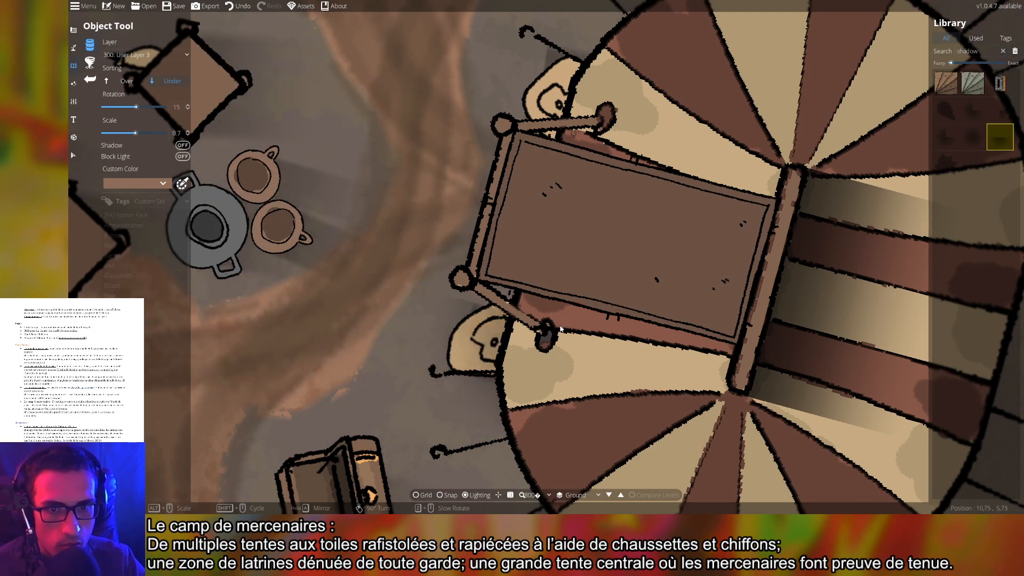
left_click(129, 81)
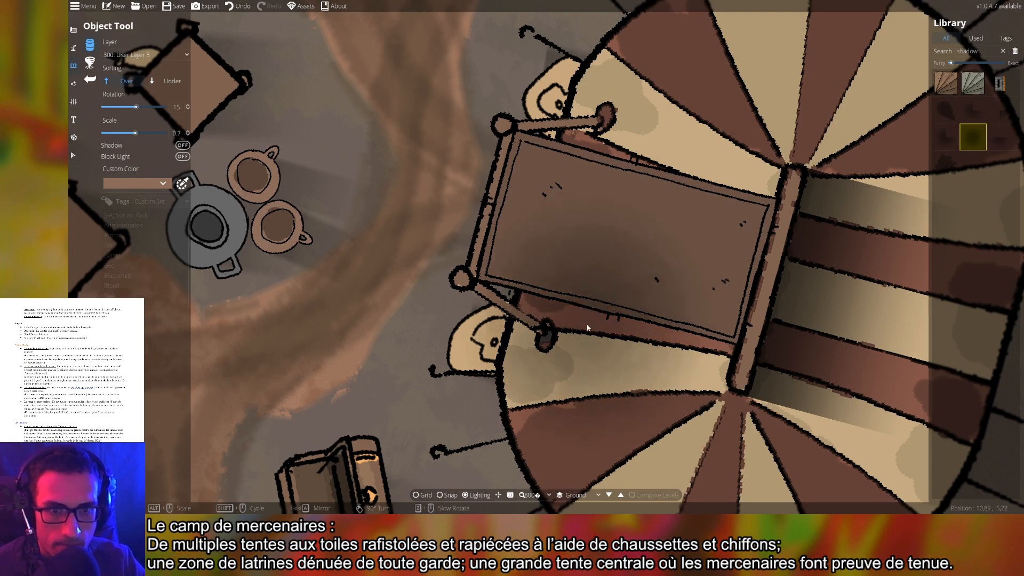
scroll(599, 318, "down", 2)
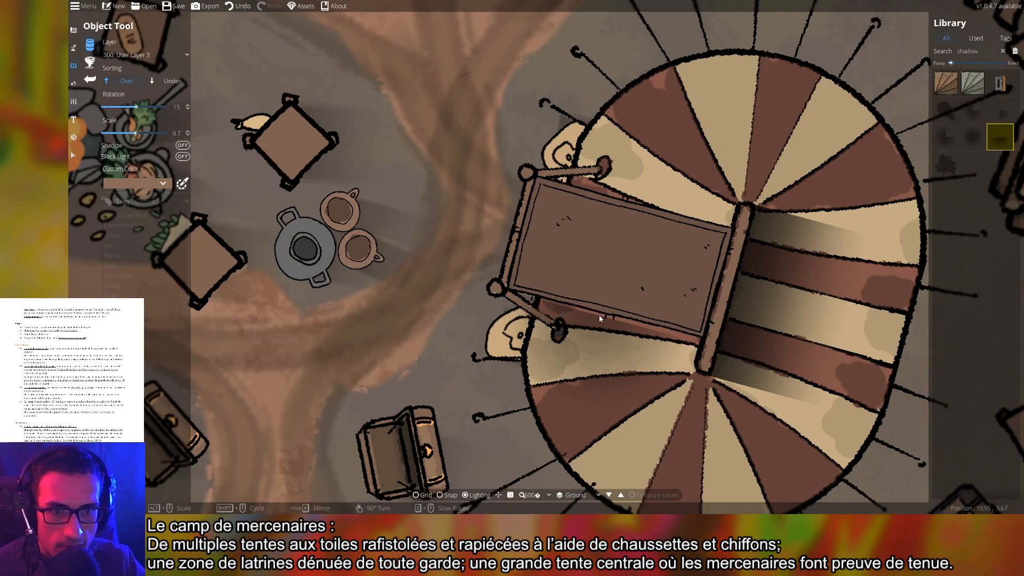
scroll(599, 319, "down", 3)
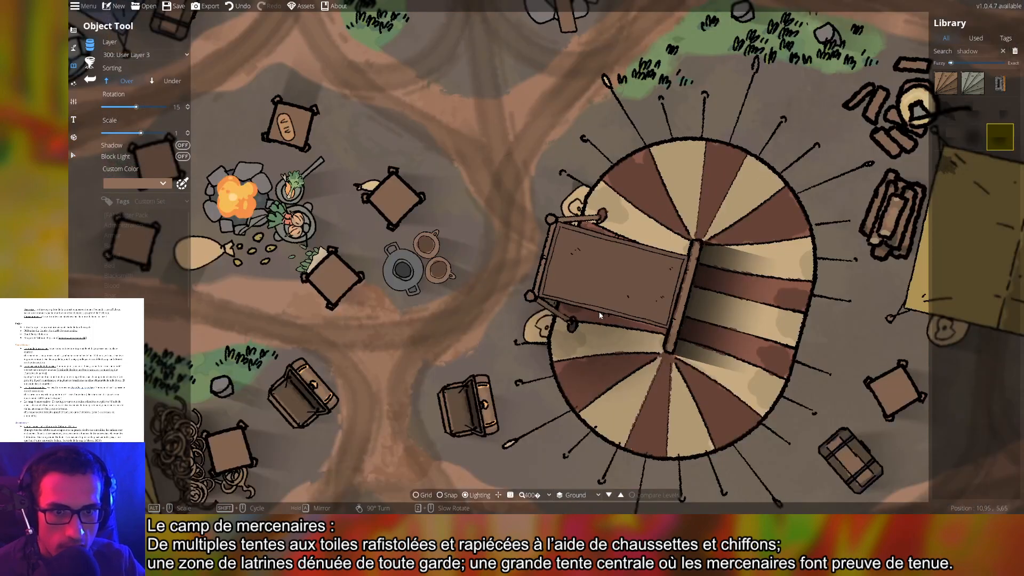
scroll(608, 319, "up", 4)
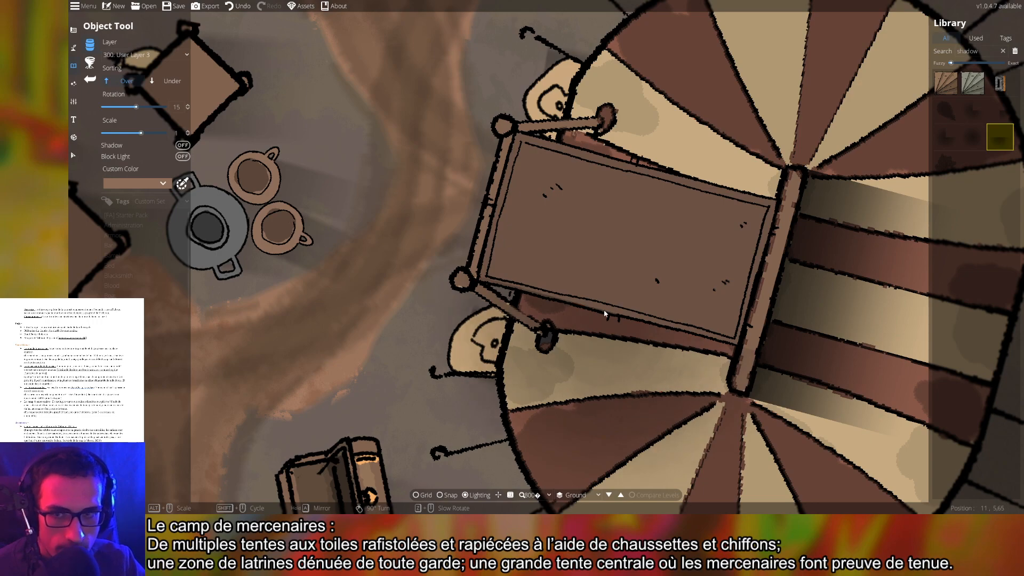
Set the shadow's rotation to 14 and stamp it beneath the cart
left_click(188, 110)
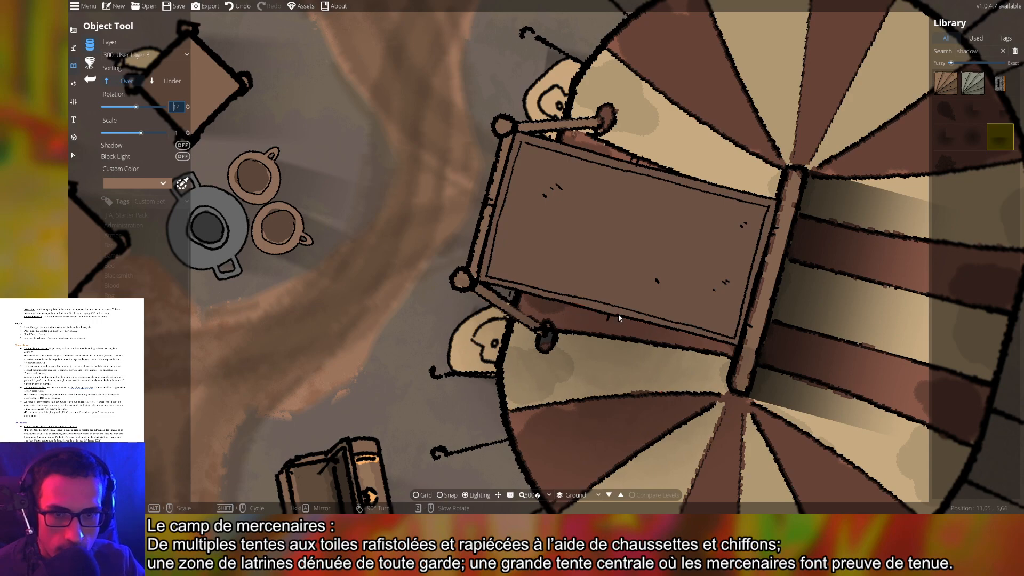
scroll(587, 311, "down", 1)
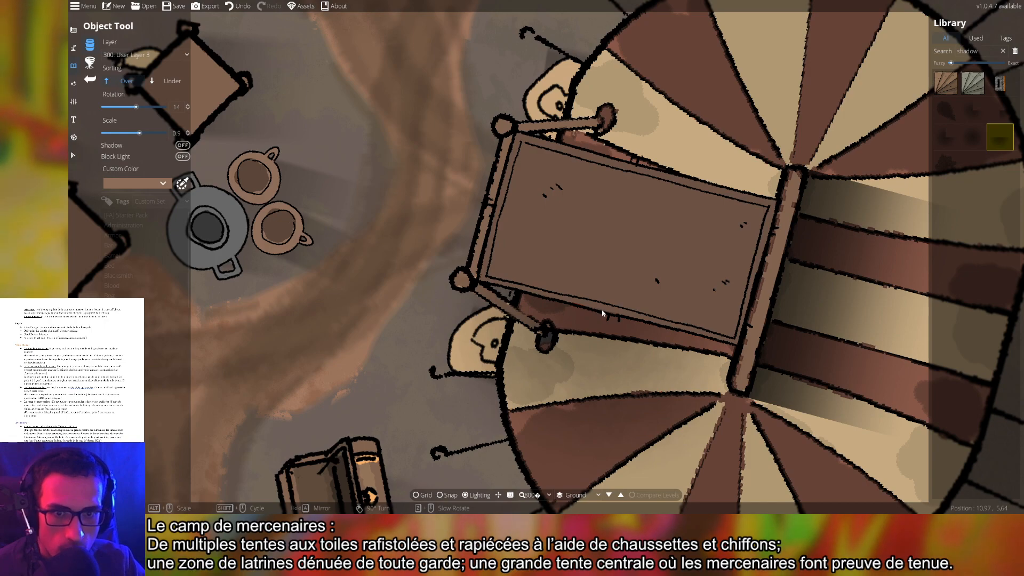
left_click(603, 313)
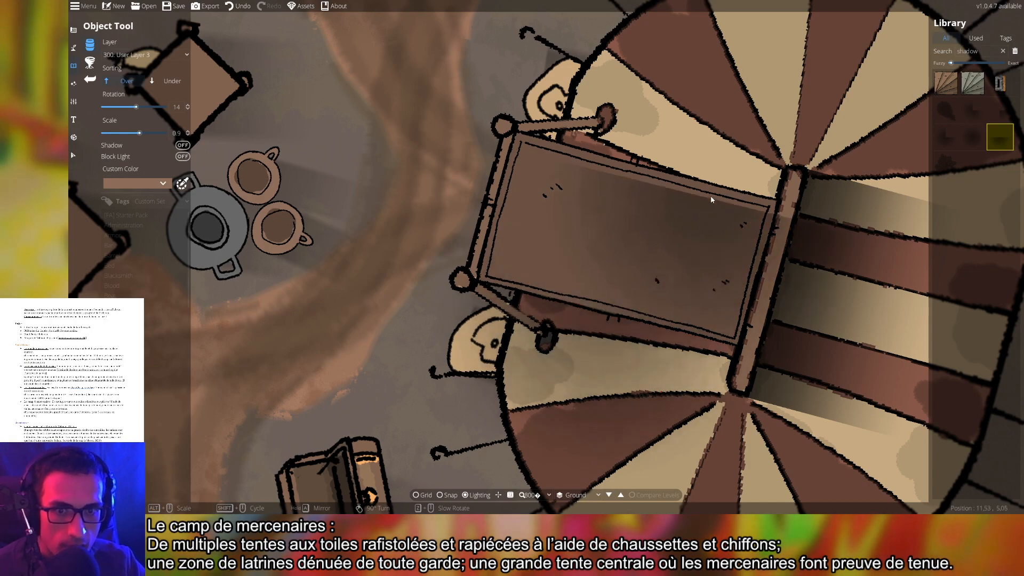
Rotate the stamped shadow to -165 across the doorway
right_click(714, 199)
right_click(700, 192)
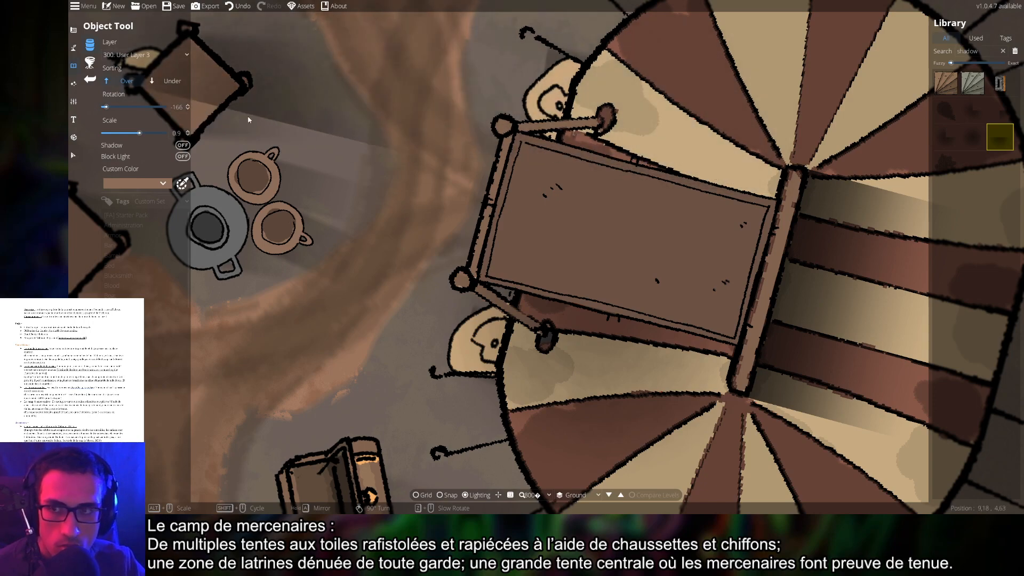
left_click(188, 109)
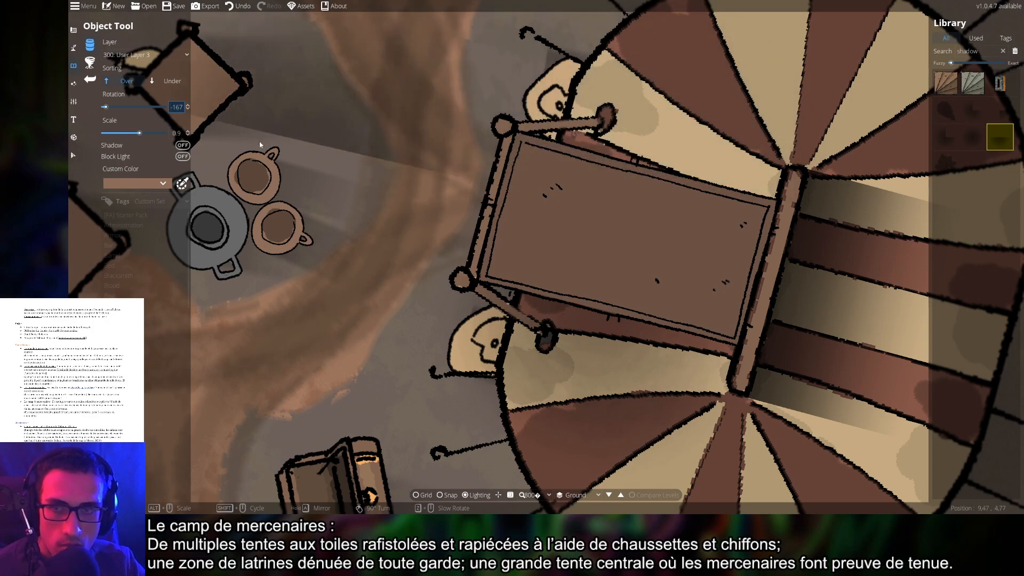
left_click(188, 105)
left_click(188, 105)
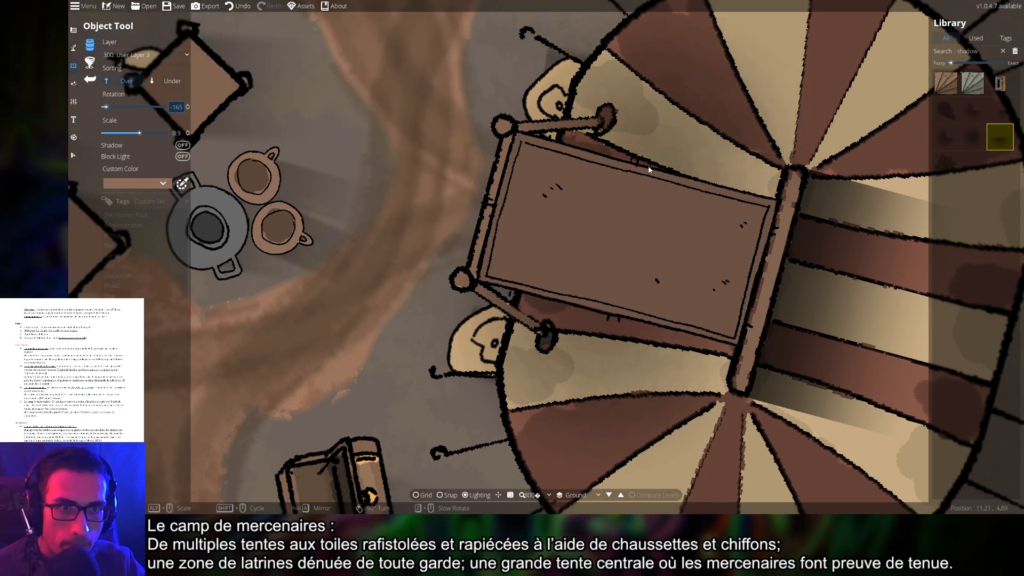
scroll(649, 169, "down", 10)
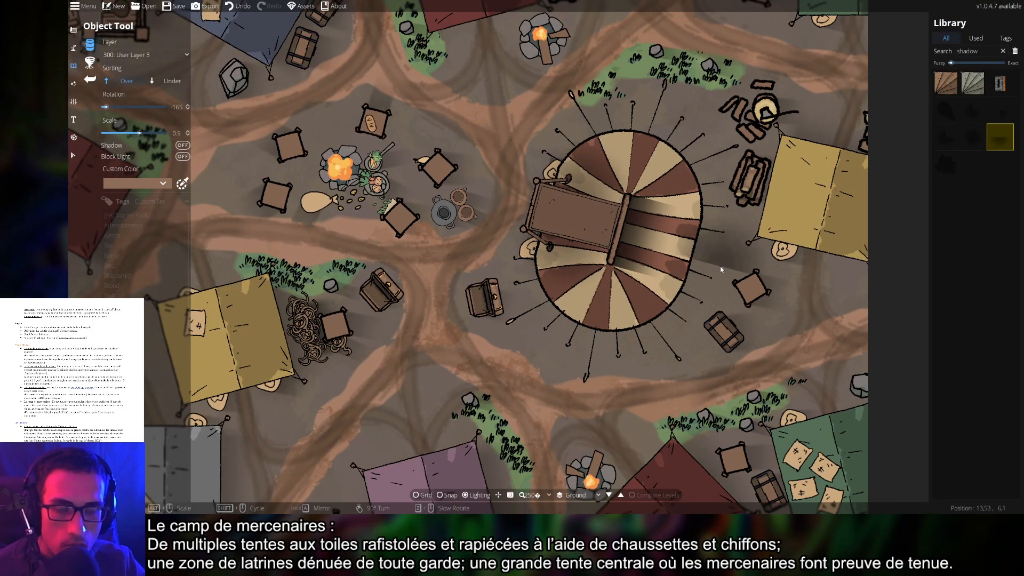
Leave the Object Tool, centre the whole camp map, and save it with Ctrl+S
key("v")
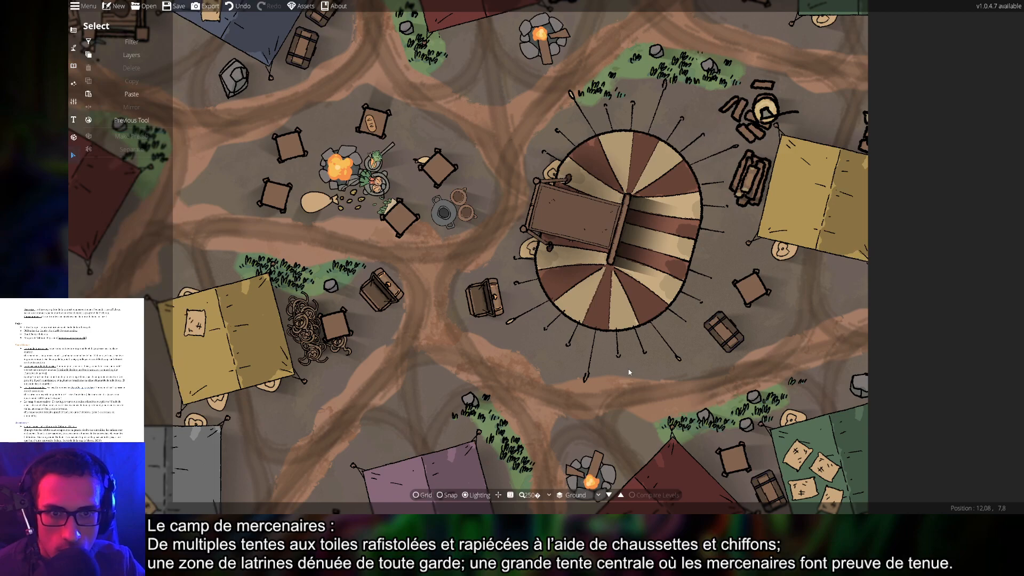
scroll(629, 372, "down", 3)
scroll(601, 249, "up", 6)
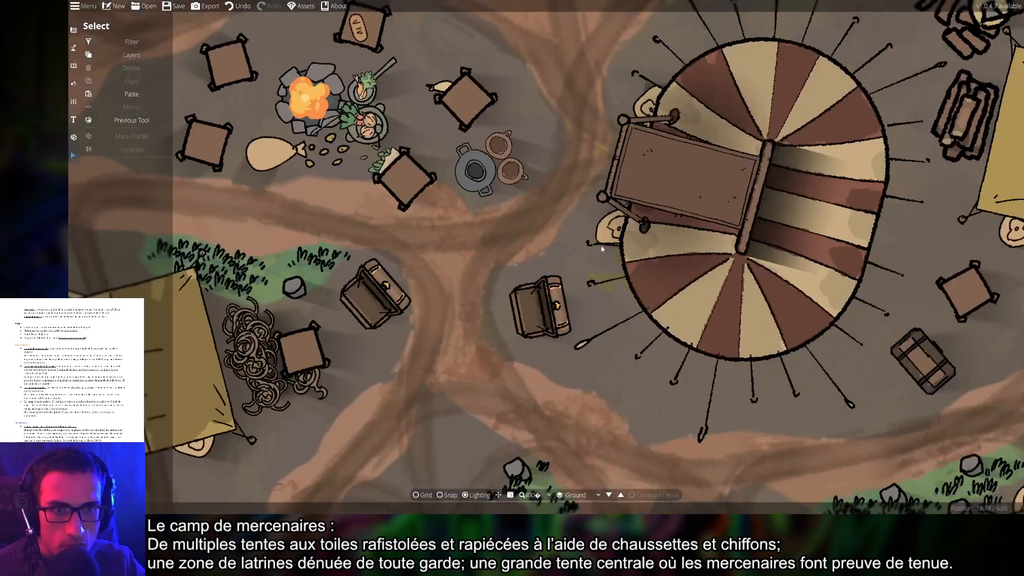
scroll(602, 248, "down", 5)
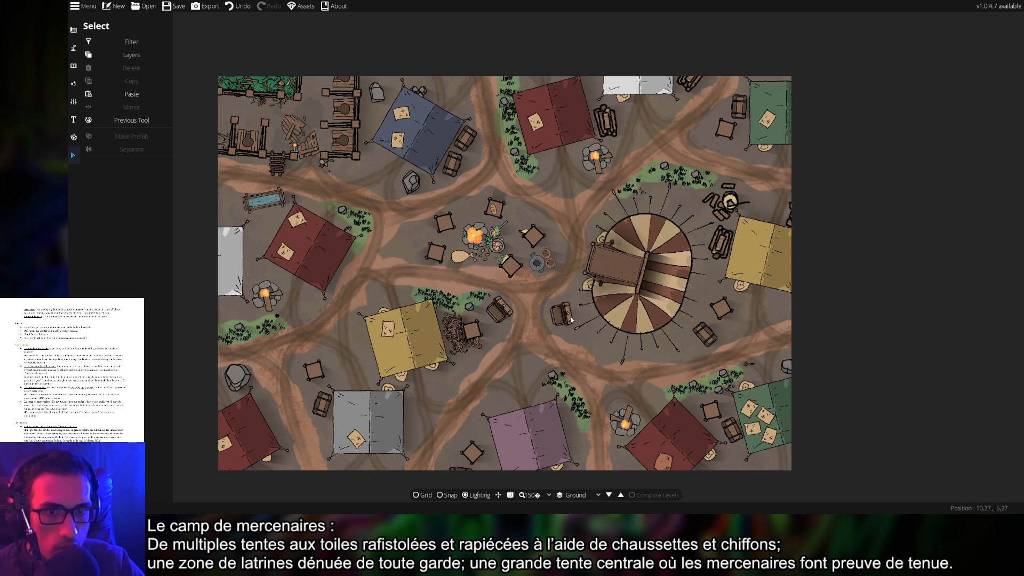
left_click_drag(494, 340, 545, 317)
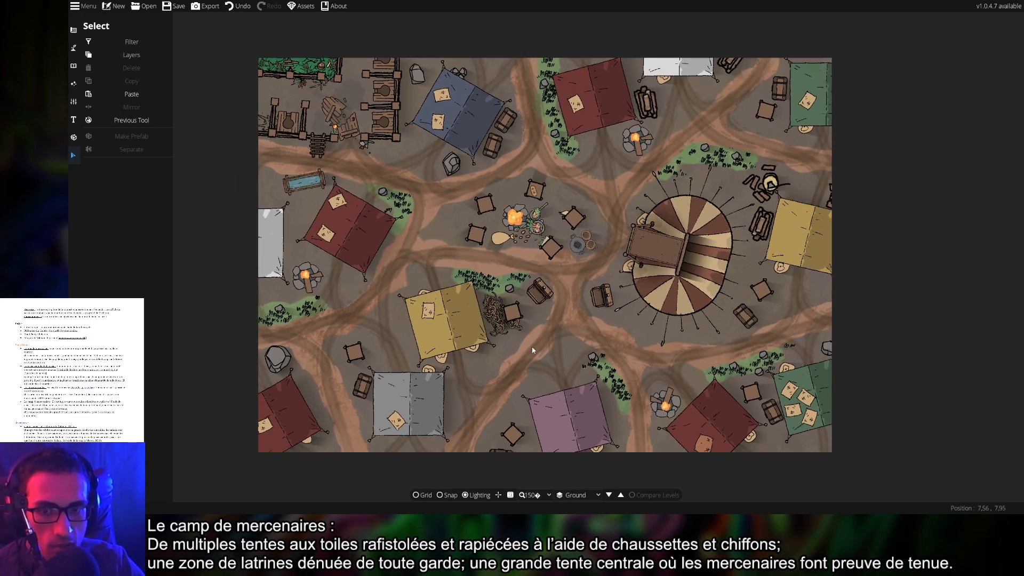
left_click_drag(564, 358, 558, 347)
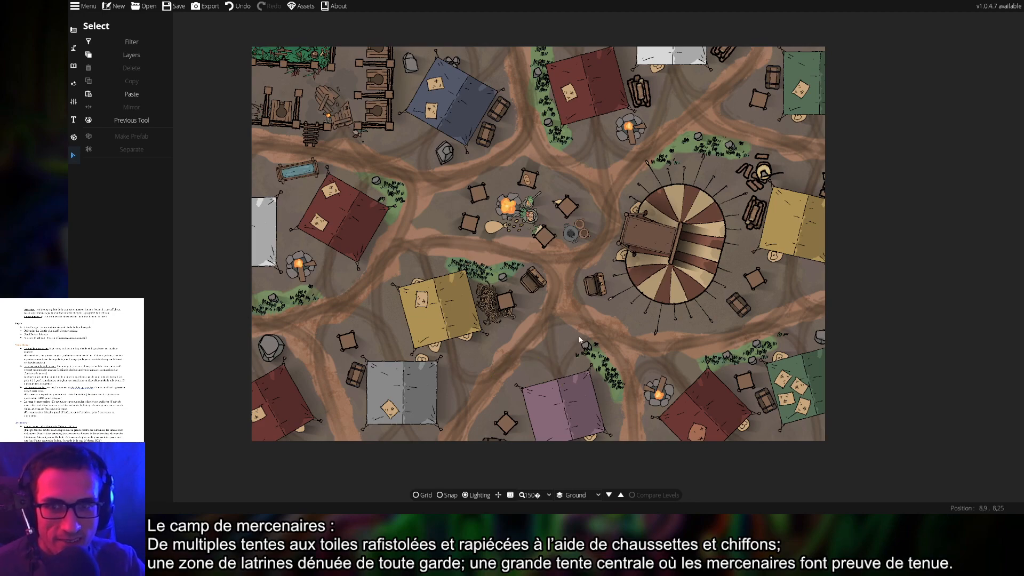
left_click_drag(581, 335, 607, 338)
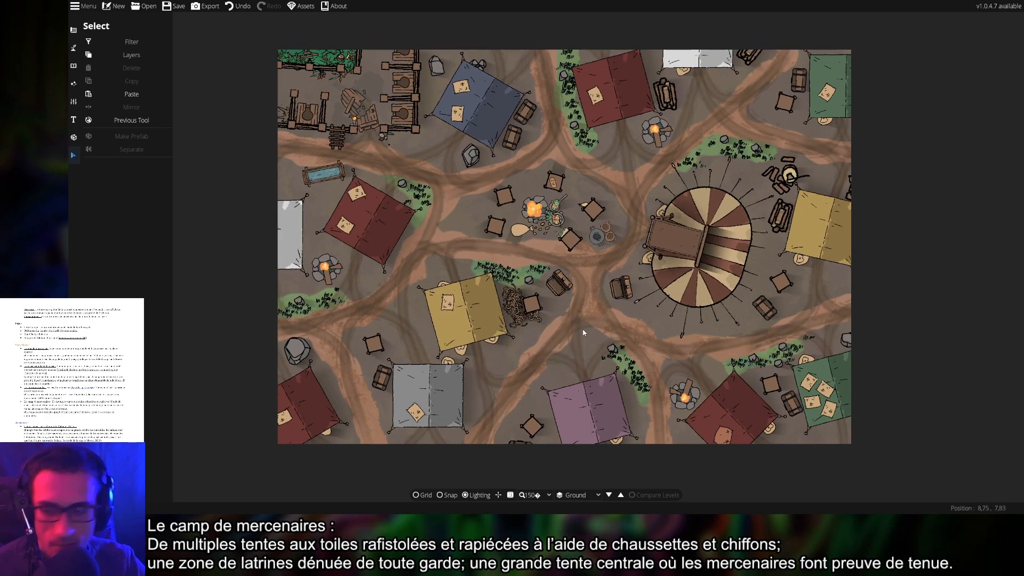
key("ctrl+s")
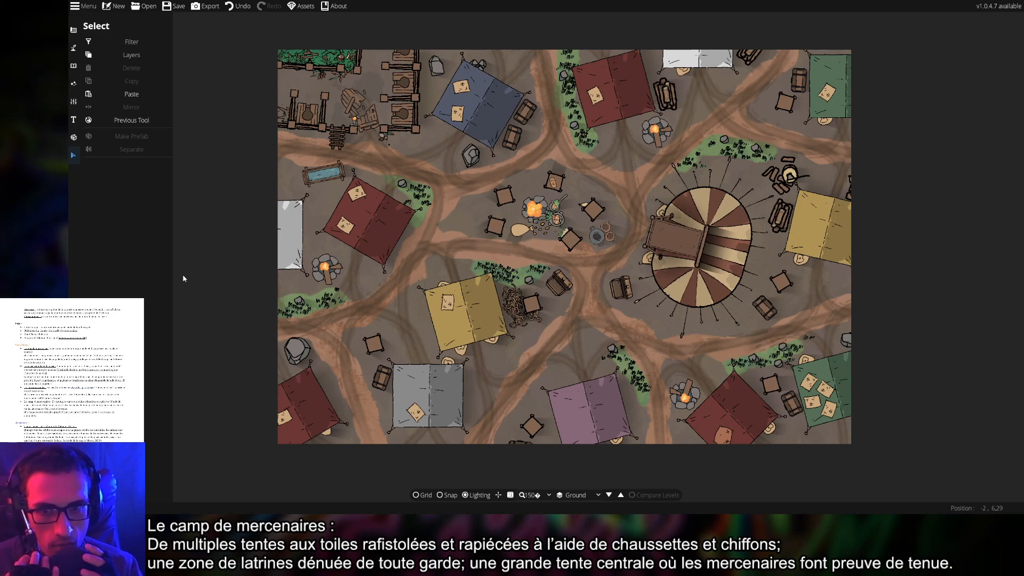
Switch to the Light Tool and zoom around the map to preview the lighting
left_click(73, 84)
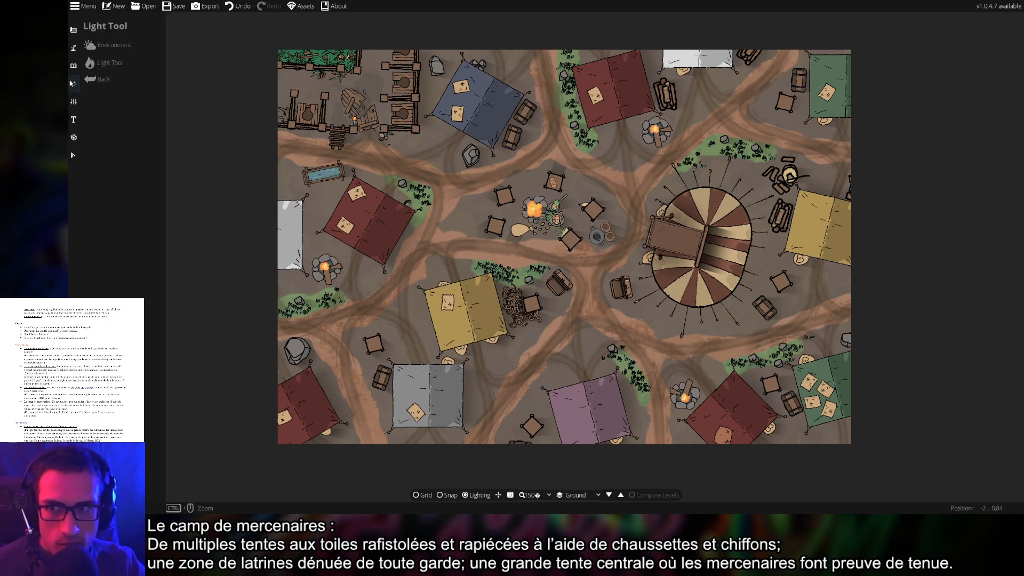
scroll(482, 248, "up", 4)
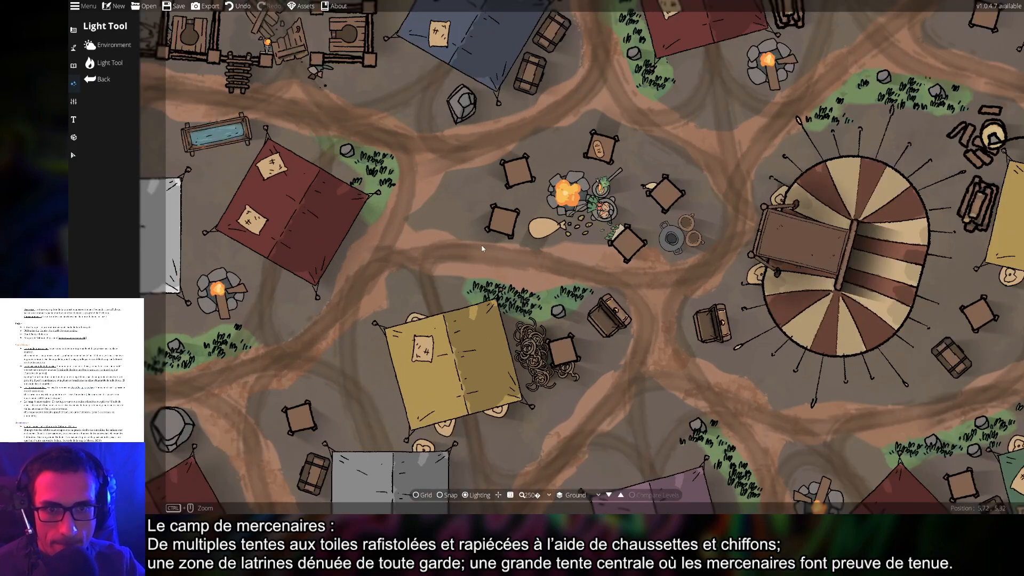
left_click(109, 62)
scroll(578, 196, "down", 5)
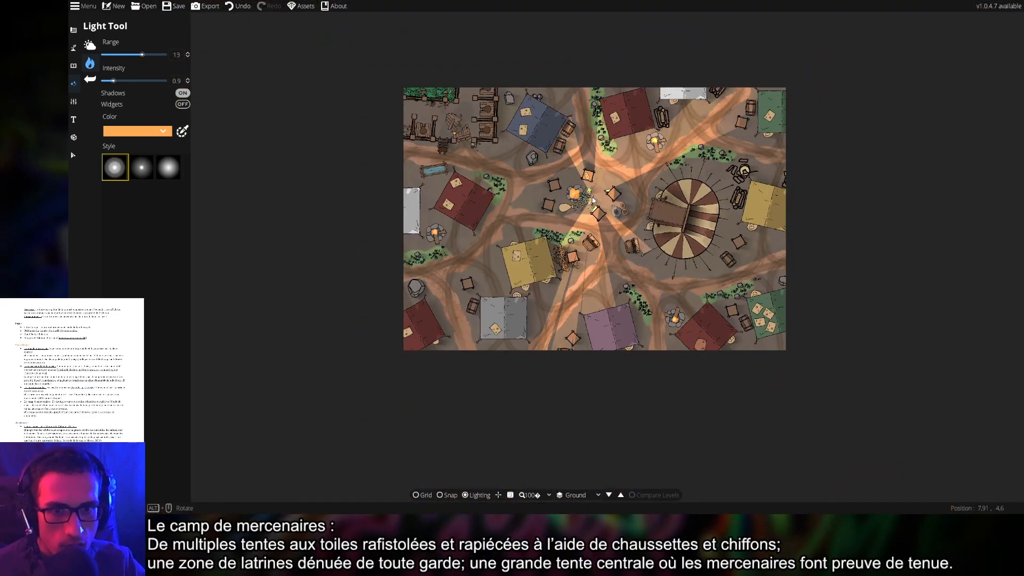
scroll(573, 197, "up", 2)
scroll(577, 199, "up", 2)
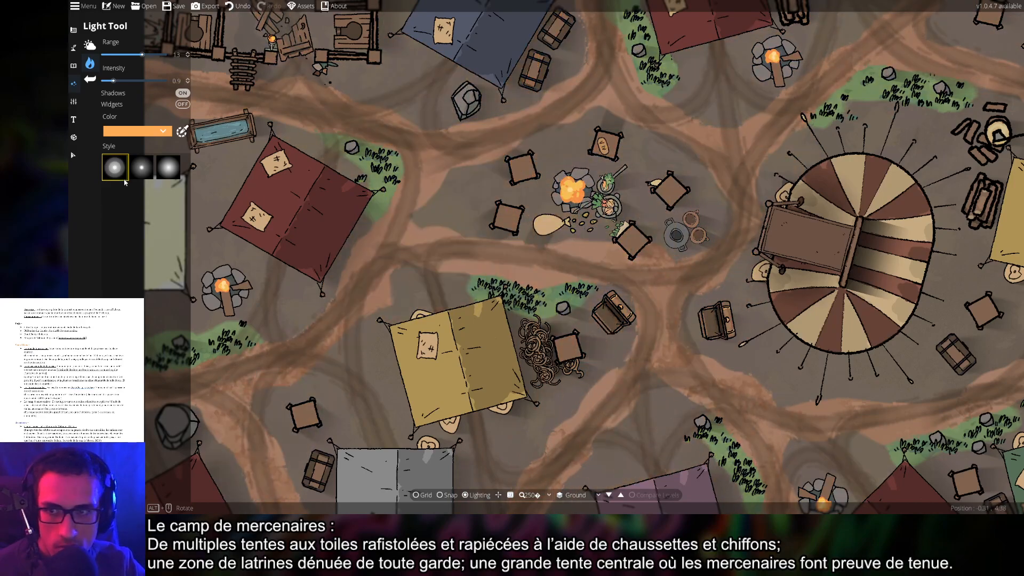
Select the six tables and four chests around the central campfire
key("v")
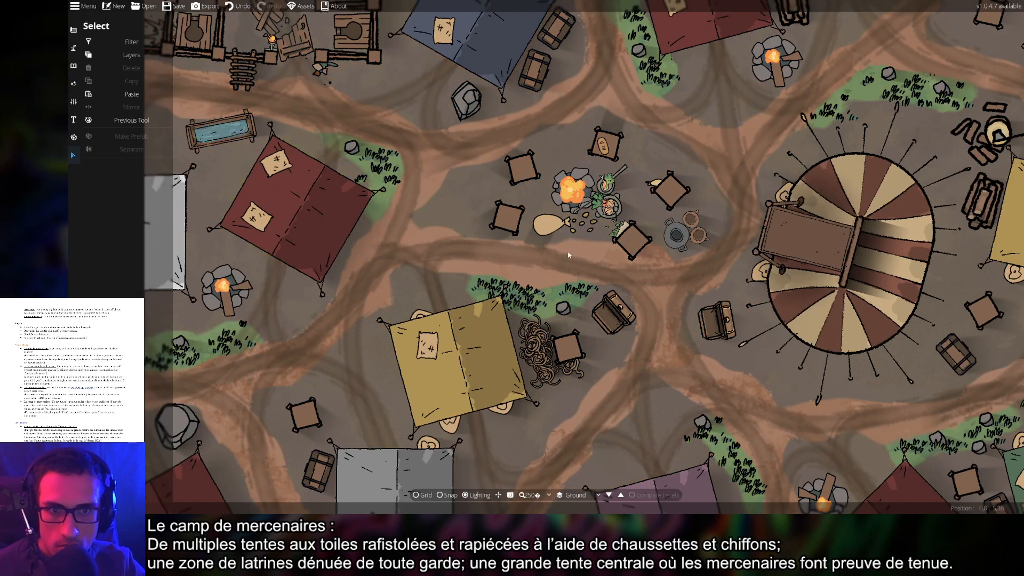
left_click(619, 245)
left_click(669, 190, "shift")
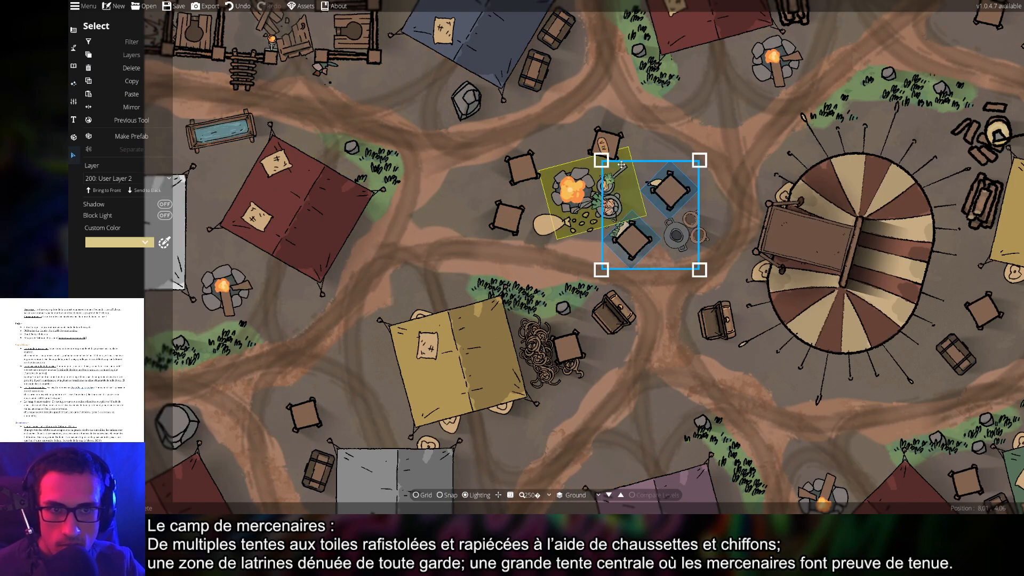
left_click(604, 143, "shift")
left_click(528, 163, "shift")
left_click(506, 218, "shift")
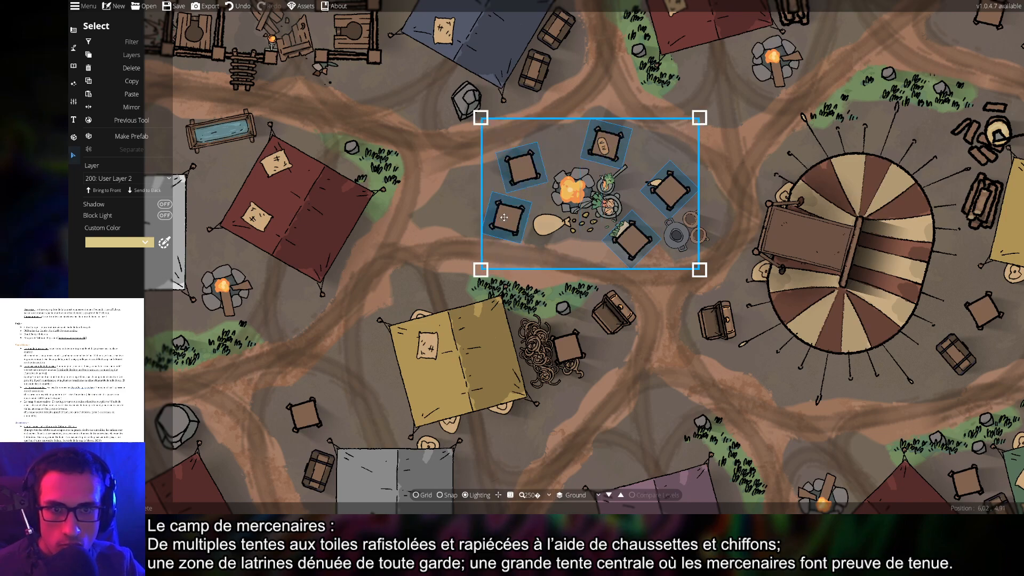
left_click(612, 317, "shift")
left_click(720, 327, "shift")
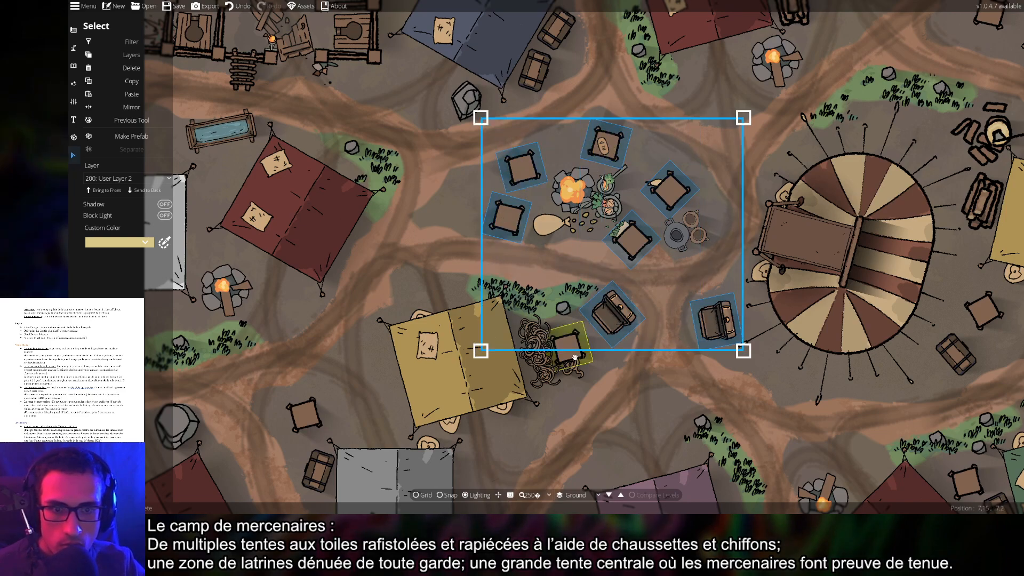
left_click(575, 356, "shift")
left_click(534, 72, "shift")
left_click(544, 47, "shift")
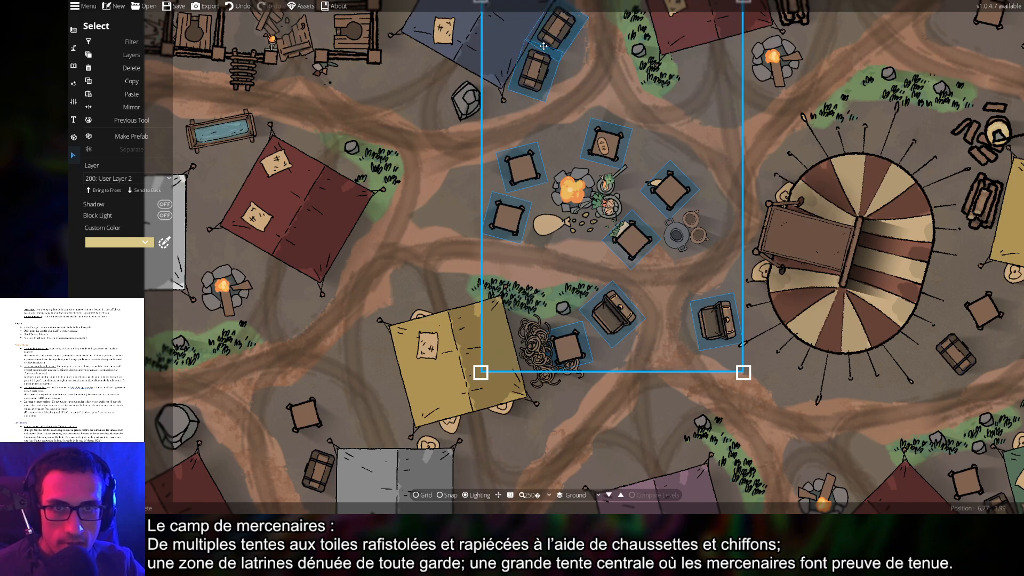
Toggle Block Light on and back off for the selected props, then deselect them
left_click(166, 215)
left_click(166, 216)
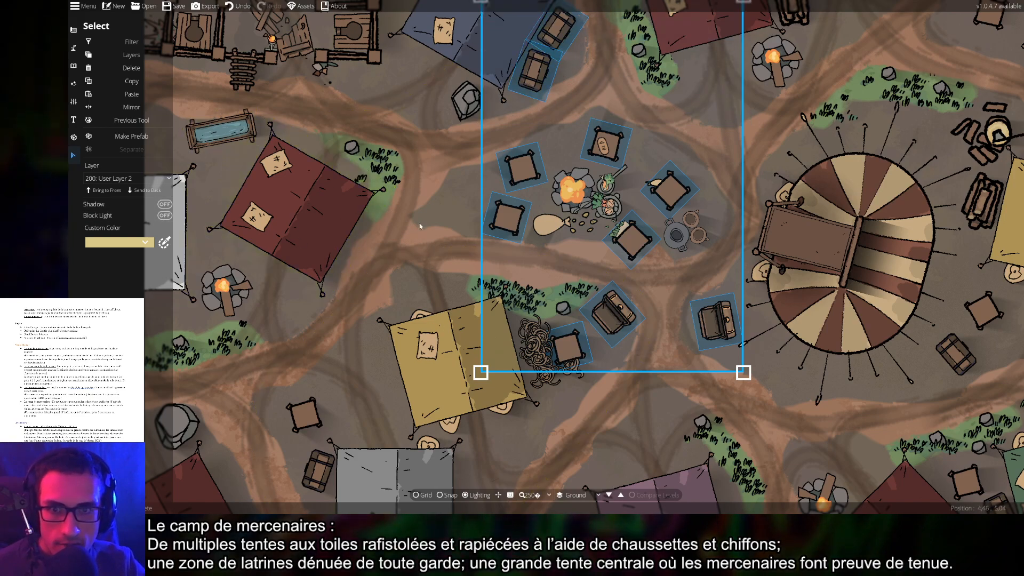
left_click(437, 222)
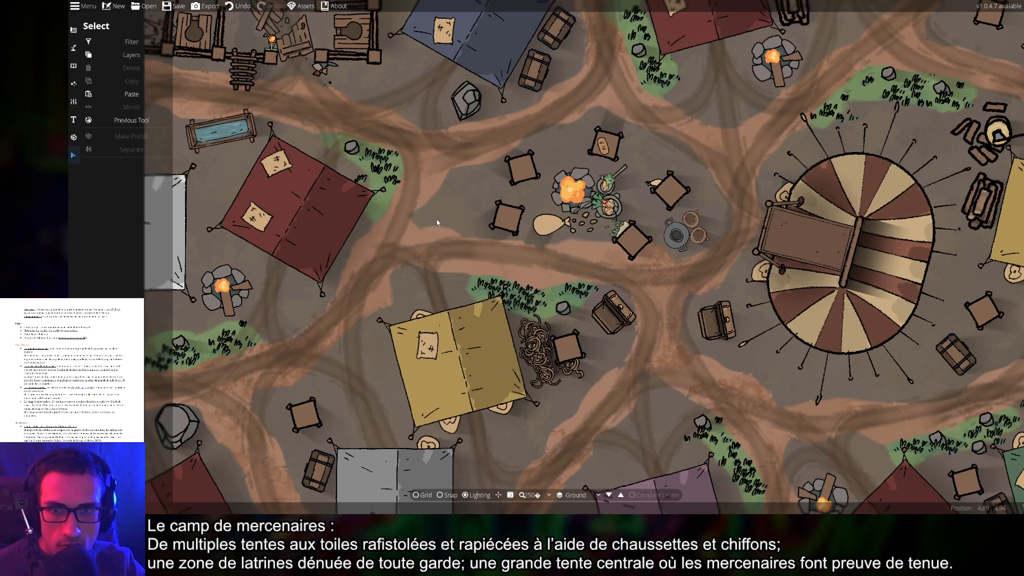
Preview the campfire light with the Light Tool, then bring up the terrain and path brushes
left_click(74, 83)
left_click(123, 62)
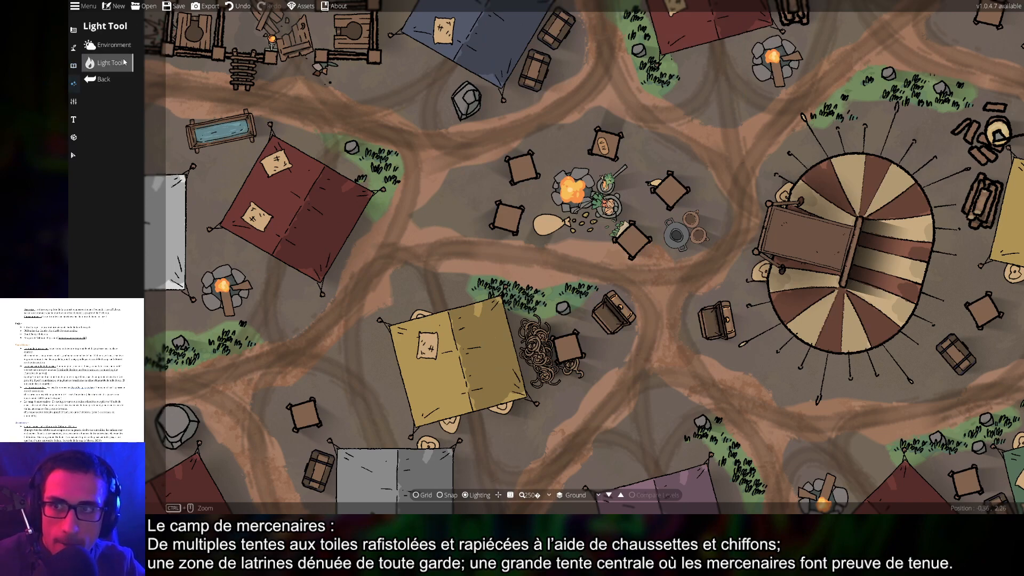
left_click(117, 48)
left_click(92, 64)
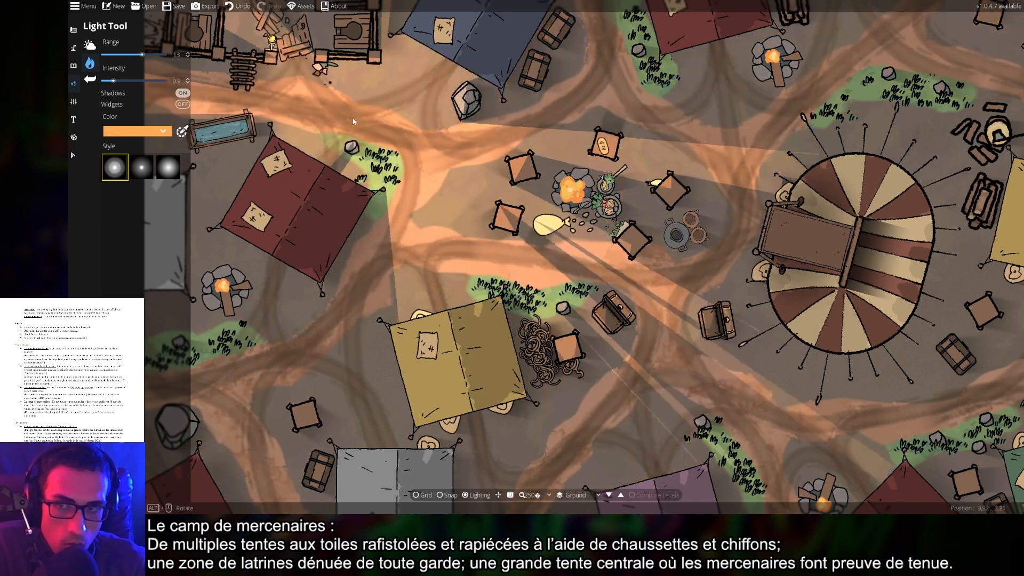
left_click(73, 155)
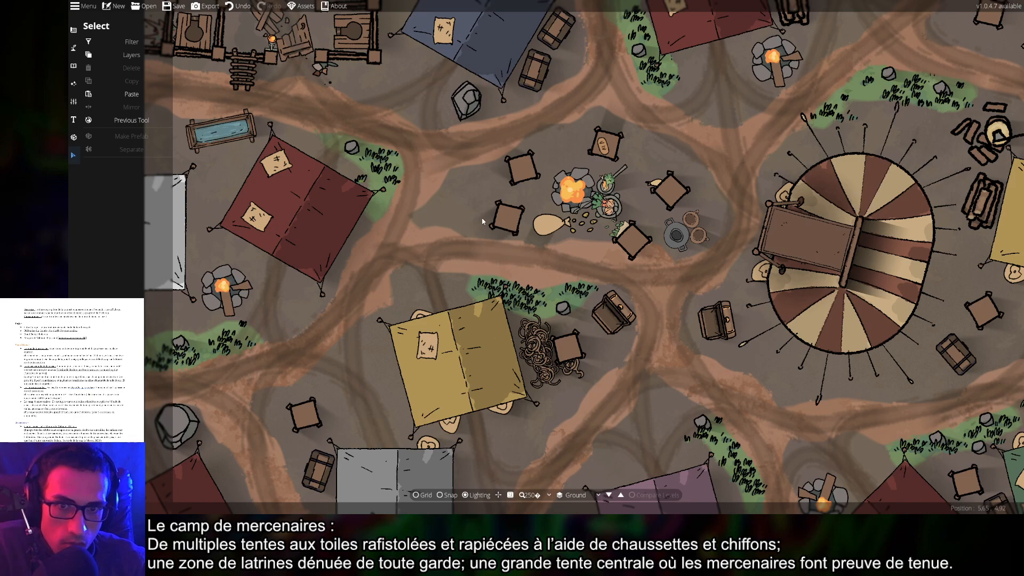
left_click(73, 48)
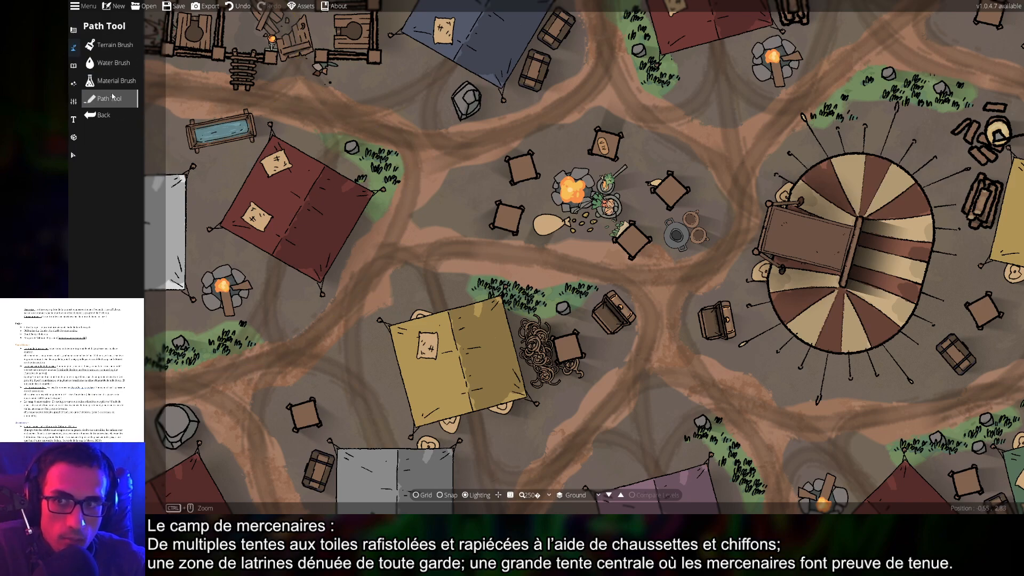
Switch Block Light off for the dirt path in Edit Points mode, then select the Light Tool
left_click(107, 98)
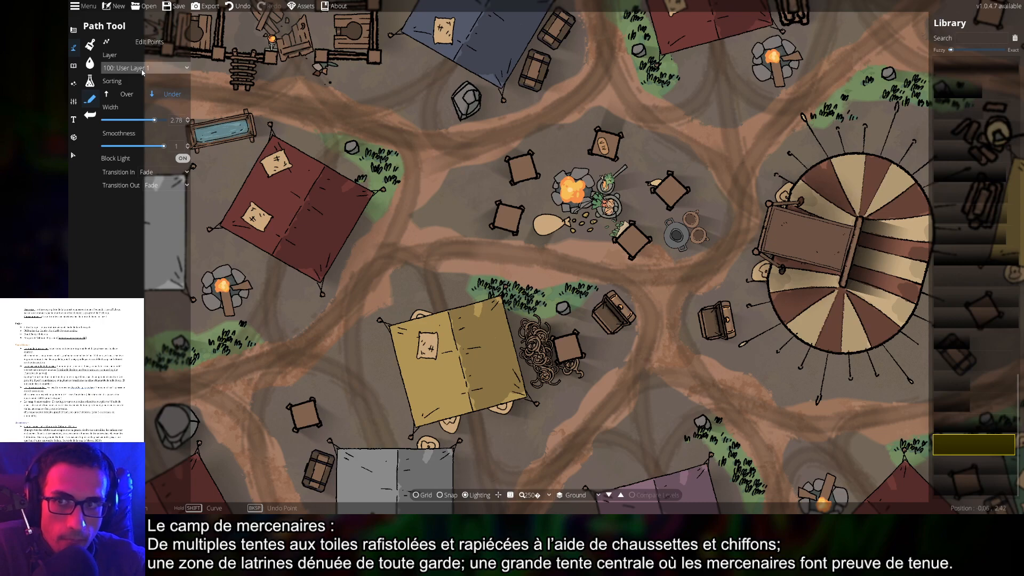
left_click(141, 44)
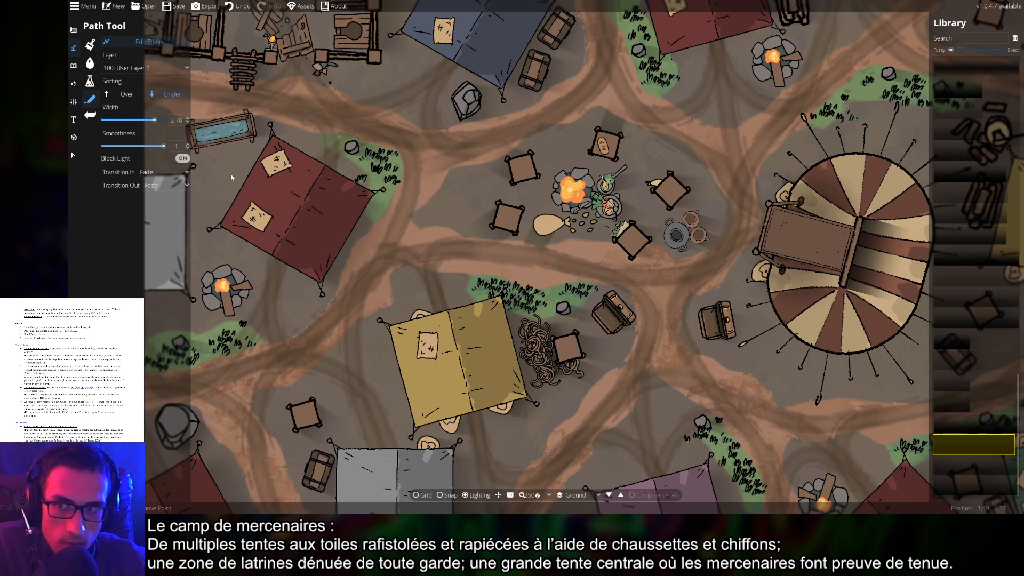
left_click(183, 159)
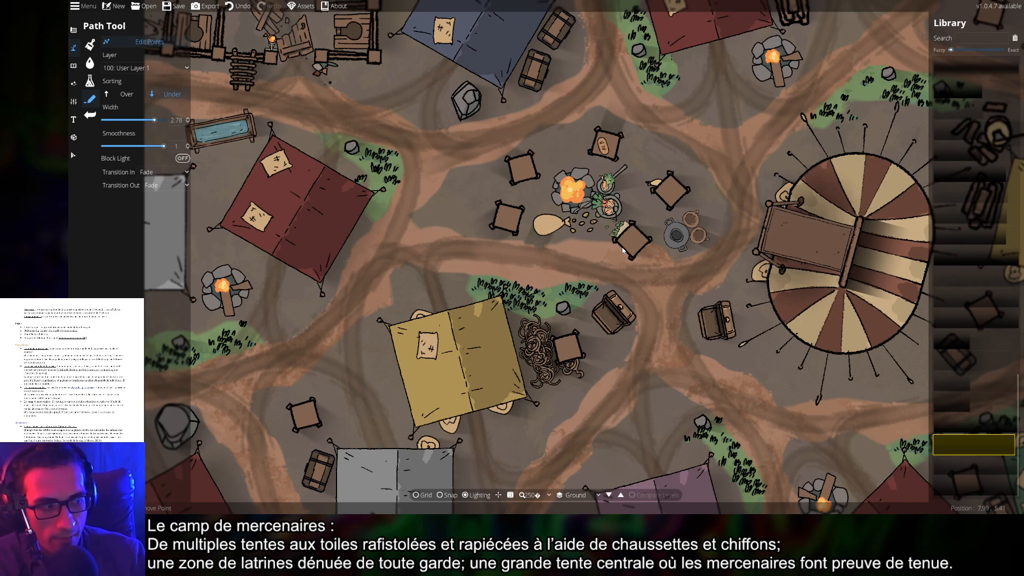
left_click(74, 83)
left_click(110, 63)
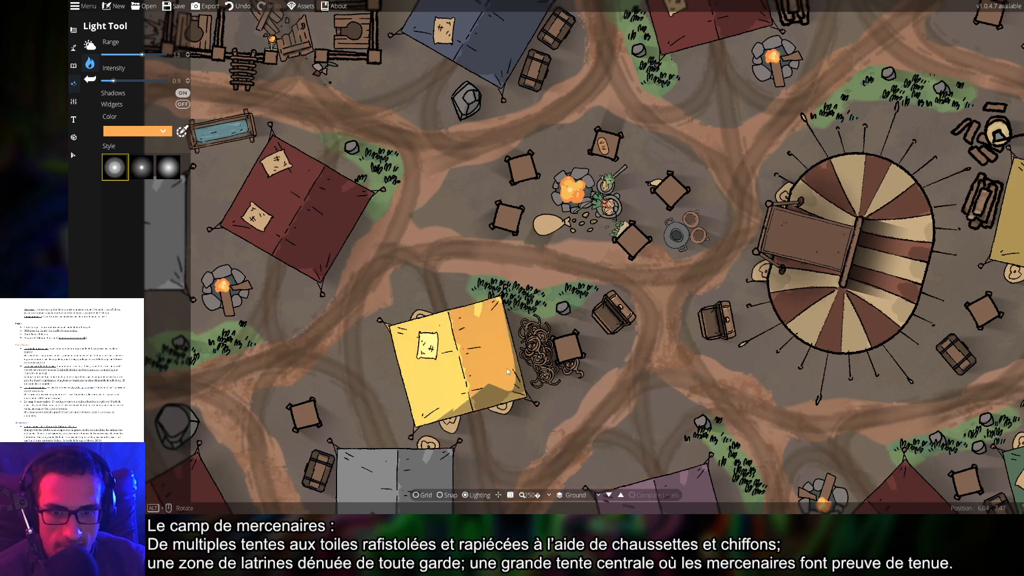
Pan across the central, upper and upper-right campfires previewing orange-light shadows, then return to Select
left_click_drag(687, 283, 615, 285)
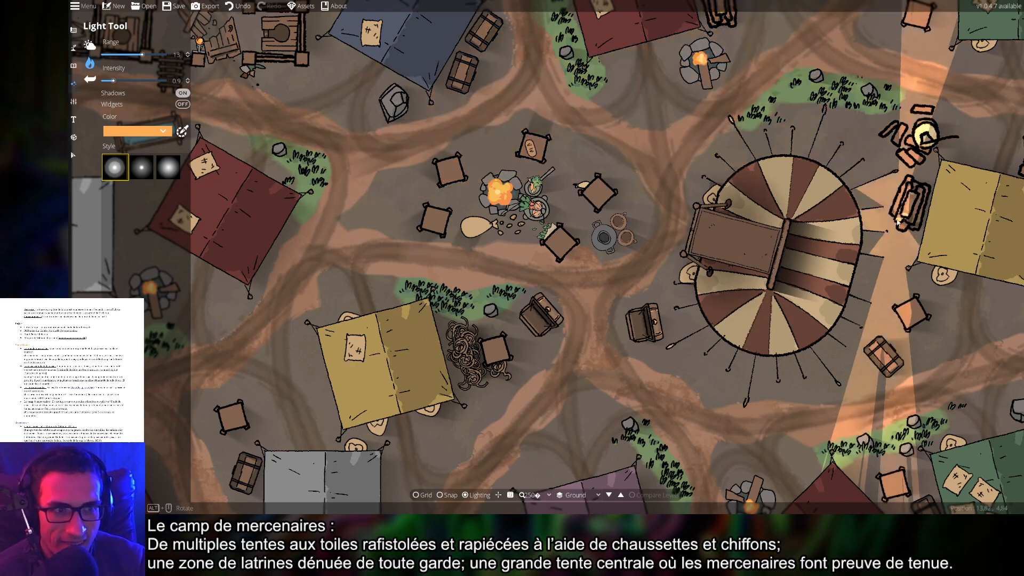
left_click_drag(815, 400, 596, 261)
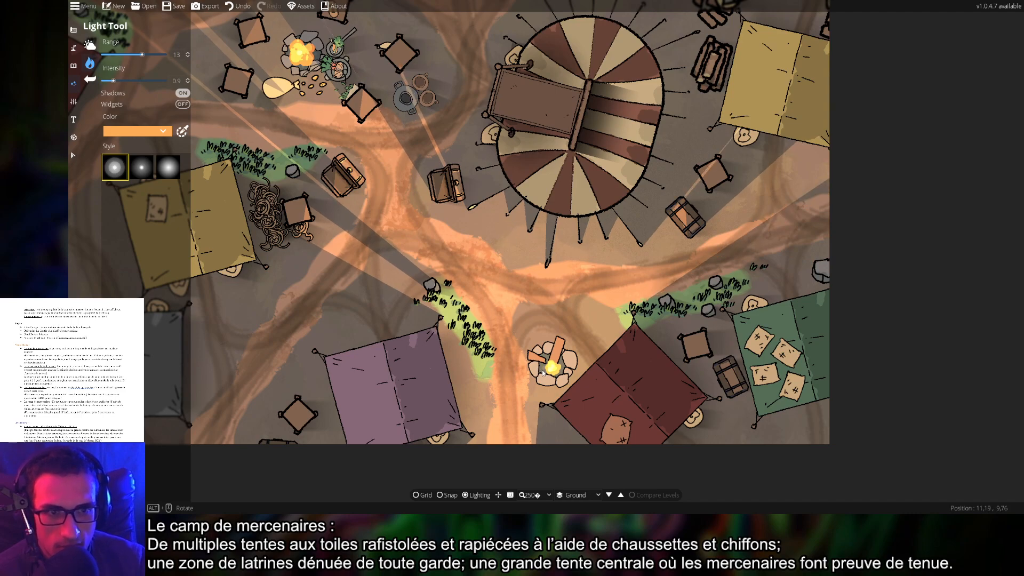
left_click_drag(543, 371, 619, 364)
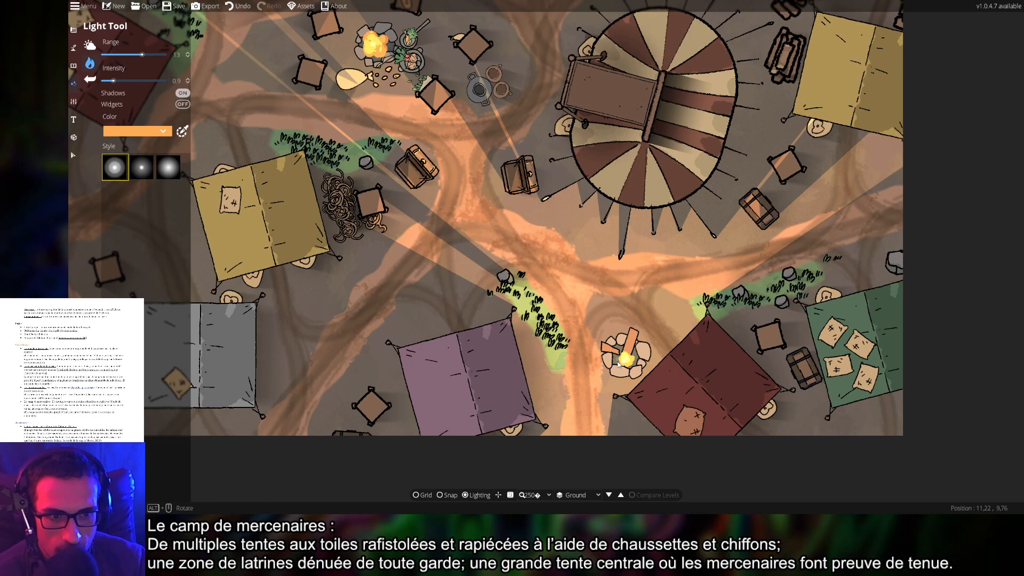
left_click_drag(618, 364, 714, 382)
left_click_drag(481, 78, 538, 198)
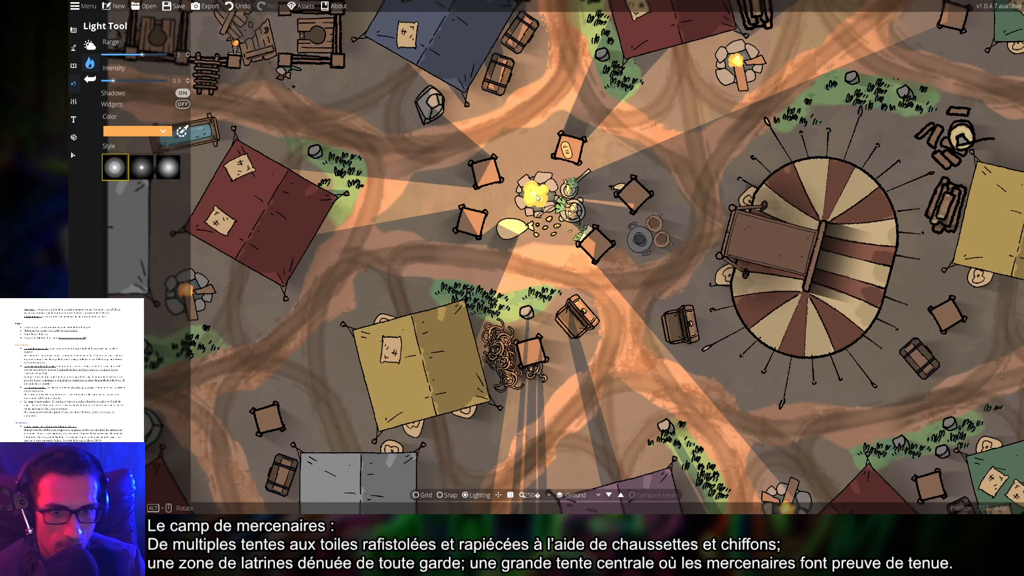
left_click_drag(538, 199, 531, 197)
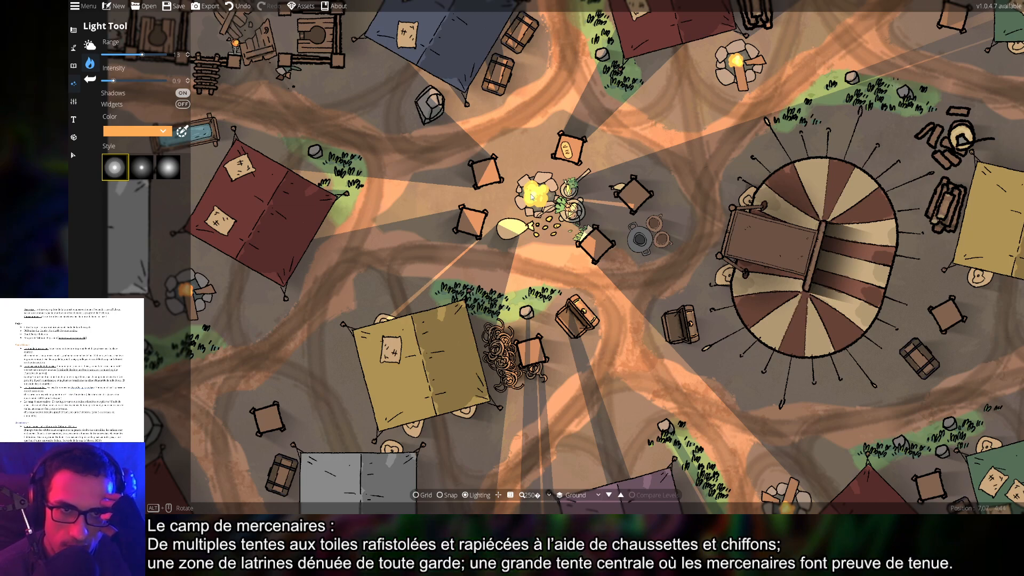
left_click_drag(704, 134, 735, 211)
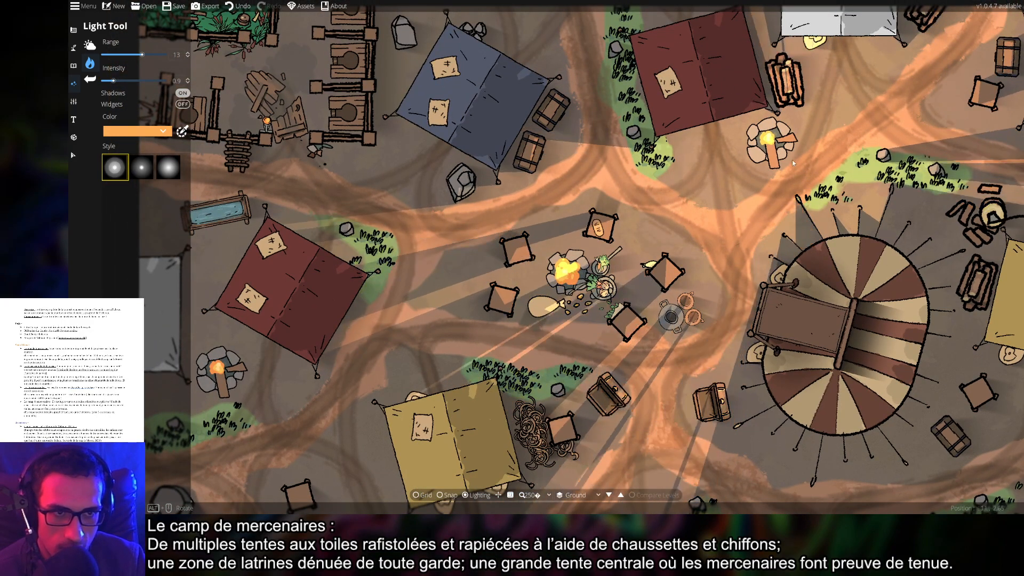
left_click_drag(365, 141, 689, 225)
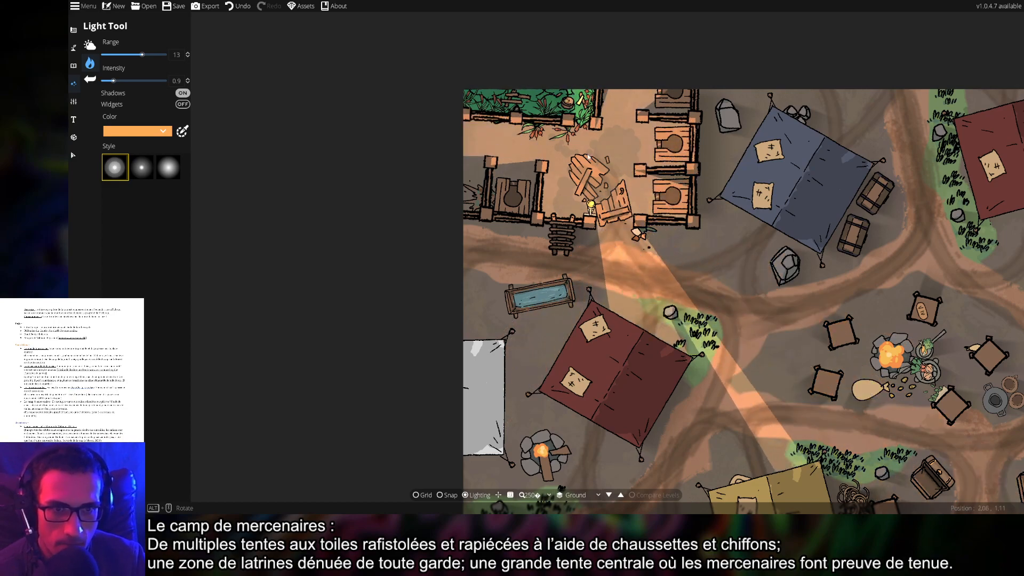
left_click_drag(760, 311, 699, 292)
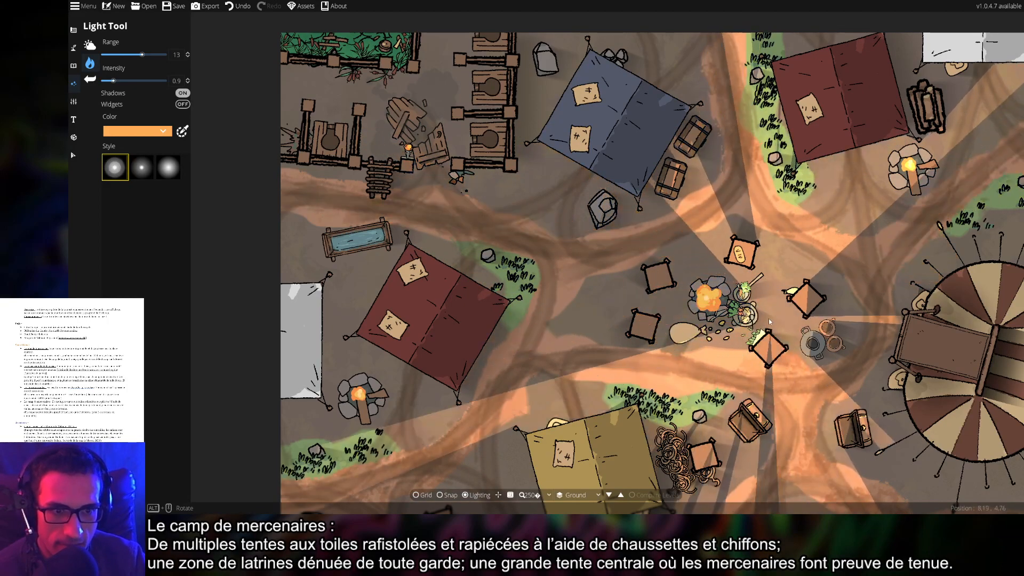
left_click(74, 155)
left_click_drag(644, 326, 503, 273)
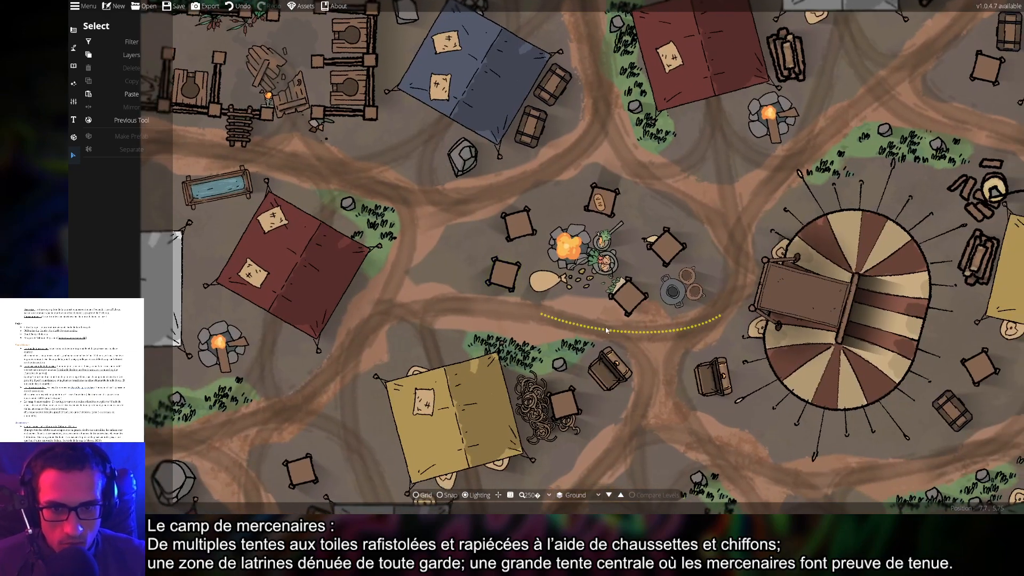
Frame the whole camp map, save it with Ctrl+S, and open Export
left_click(74, 83)
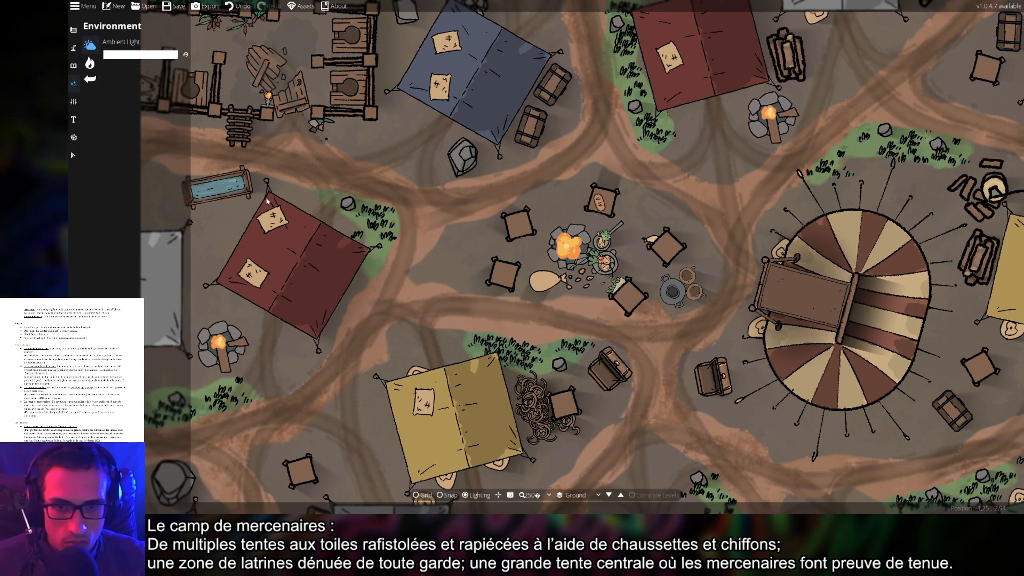
scroll(603, 346, "down", 5)
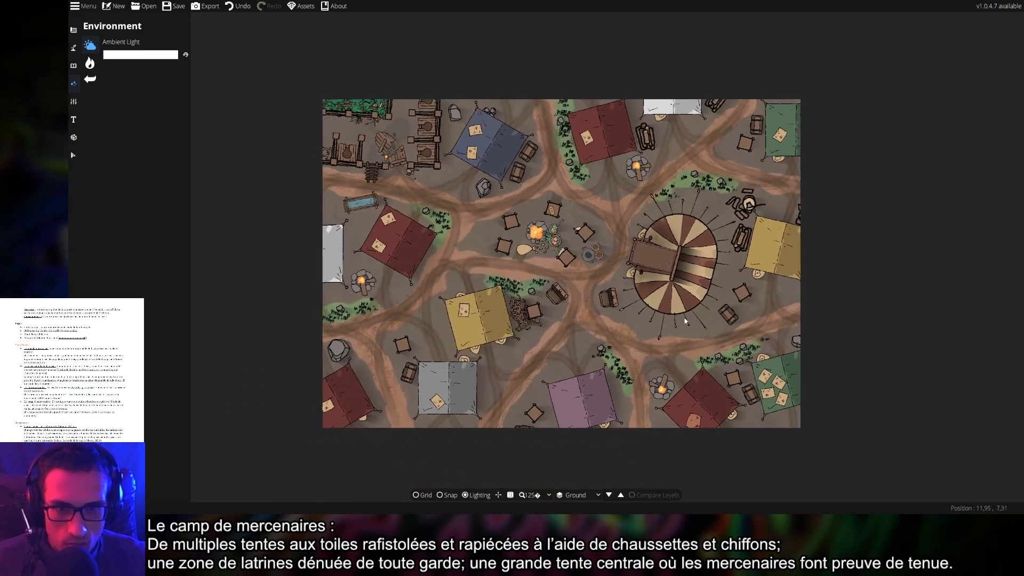
scroll(695, 335, "up", 1)
left_click_drag(685, 336, 700, 341)
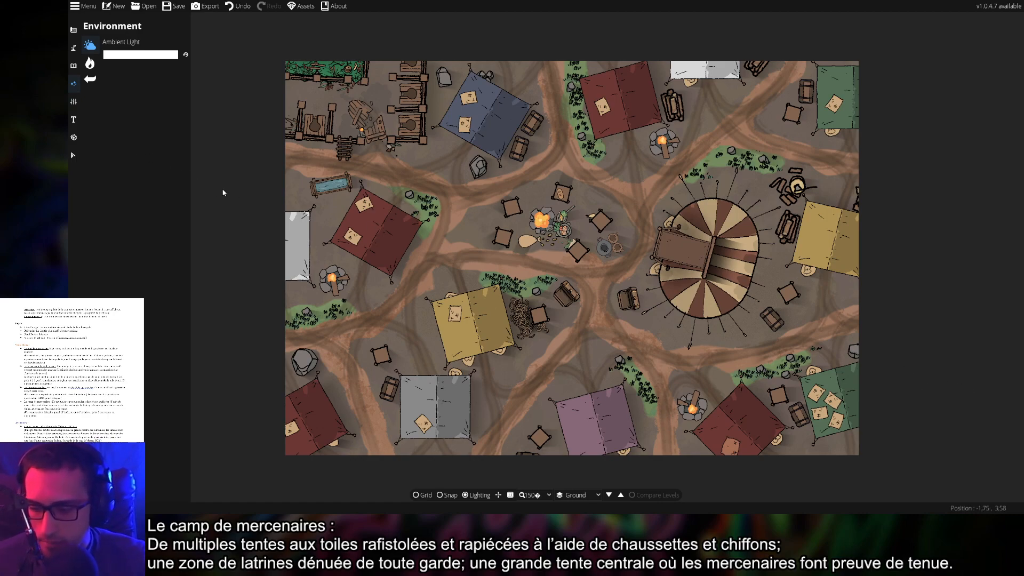
key("ctrl+s")
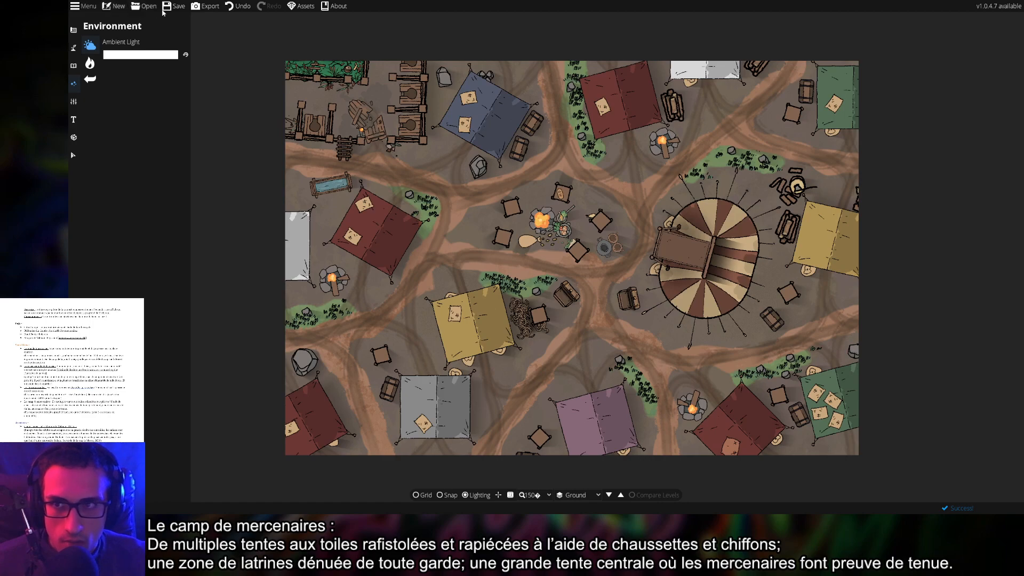
left_click(208, 6)
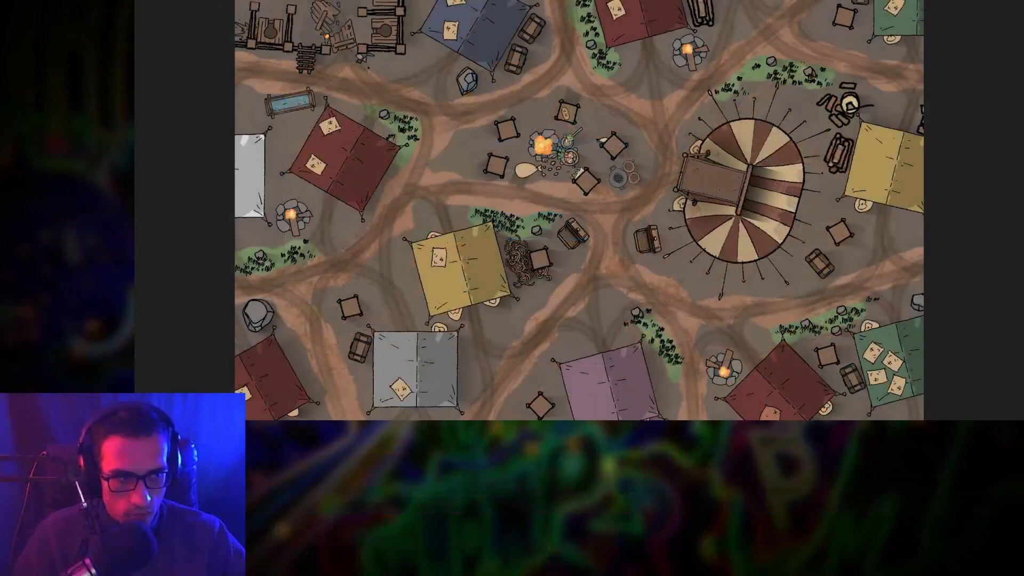
Zoom into the campfire and cooking pot, then pan across the tents, pens and central campfire
scroll(542, 126, "up", 10)
left_click_drag(700, 180, 591, 193)
scroll(630, 187, "up", 5)
scroll(565, 250, "up", 4)
left_click_drag(533, 247, 720, 231)
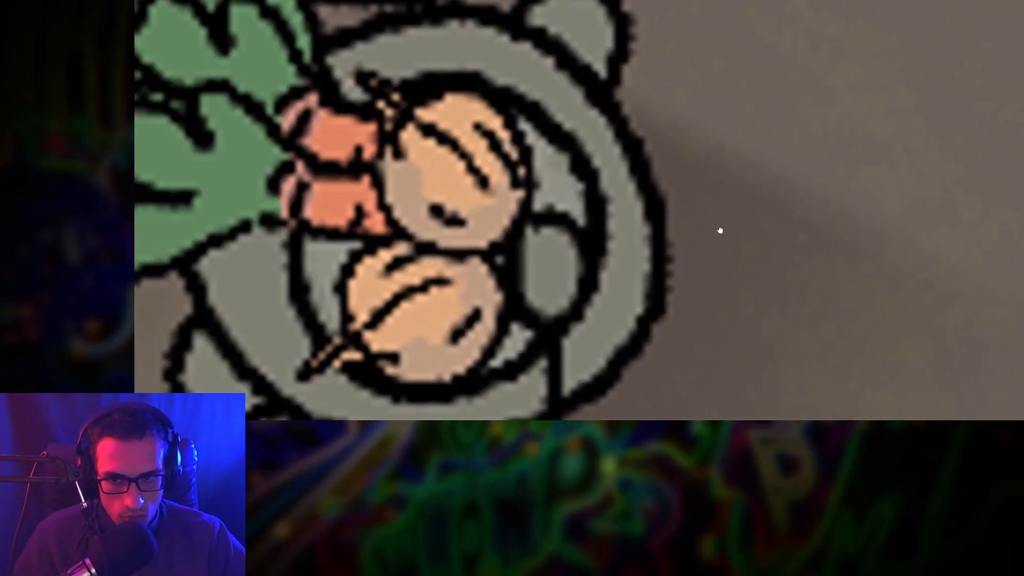
scroll(693, 214, "down", 2)
scroll(736, 233, "down", 3)
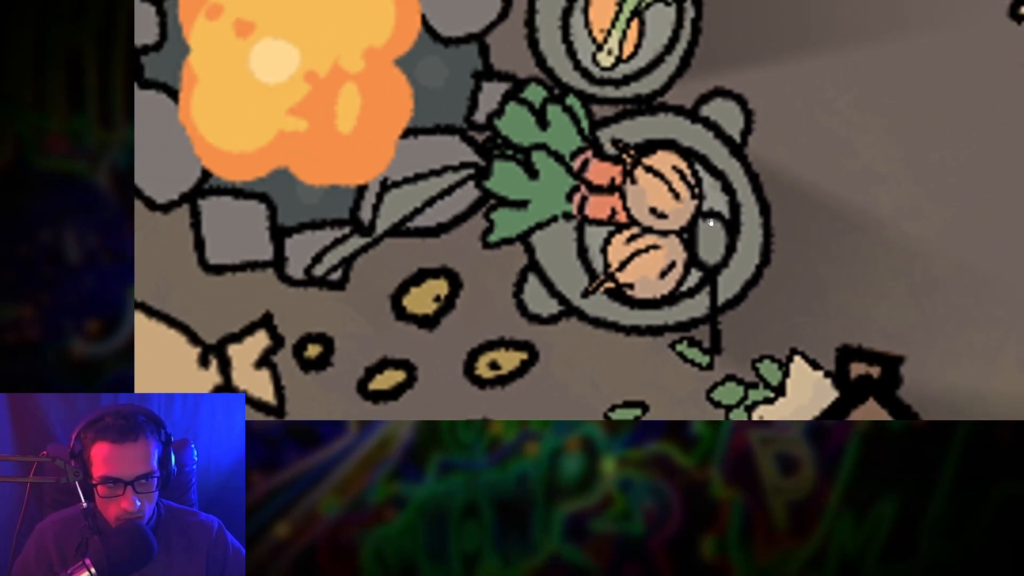
scroll(653, 192, "down", 5)
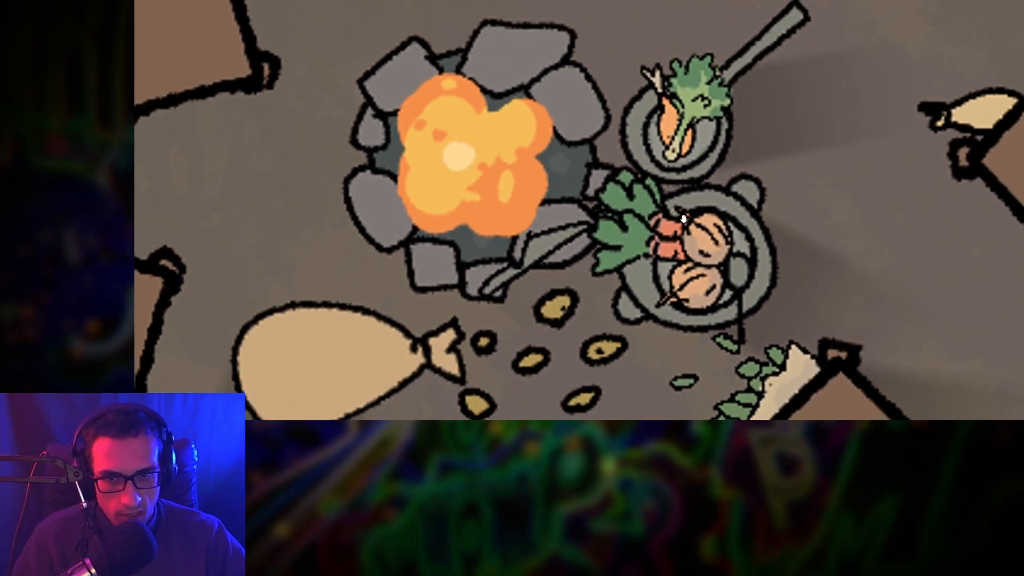
scroll(689, 214, "down", 6)
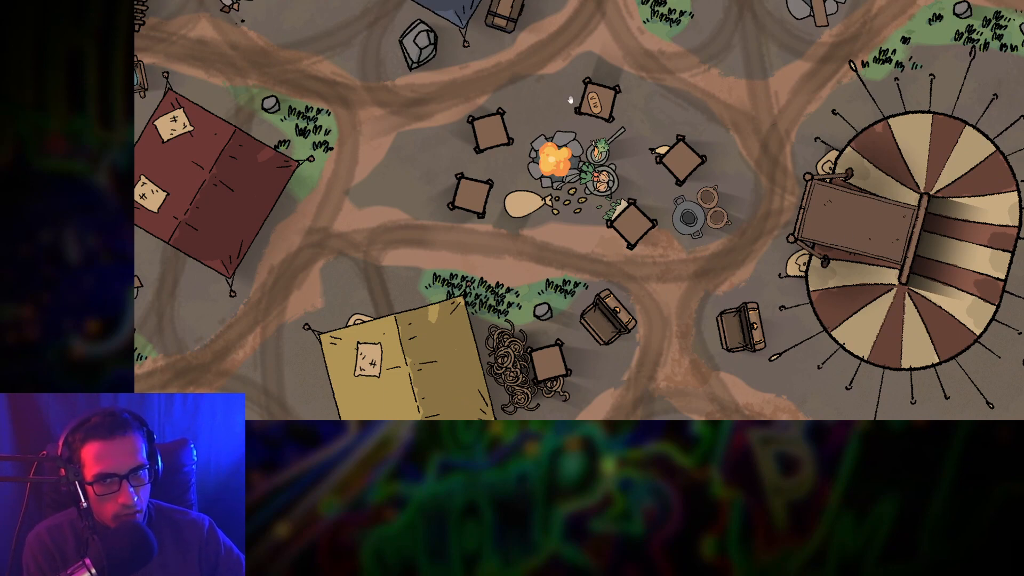
left_click_drag(751, 101, 707, 194)
left_click_drag(795, 130, 751, 206)
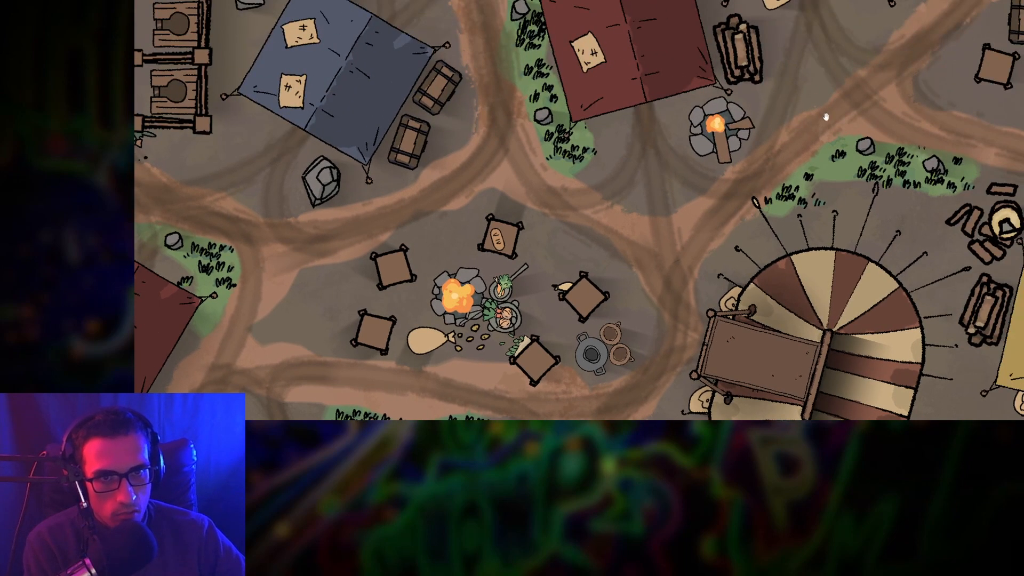
left_click_drag(826, 117, 552, 143)
mouse_move(766, 226)
left_mouse_down()
mouse_move(843, 50)
mouse_move(730, 91)
mouse_move(664, 68)
left_mouse_up()
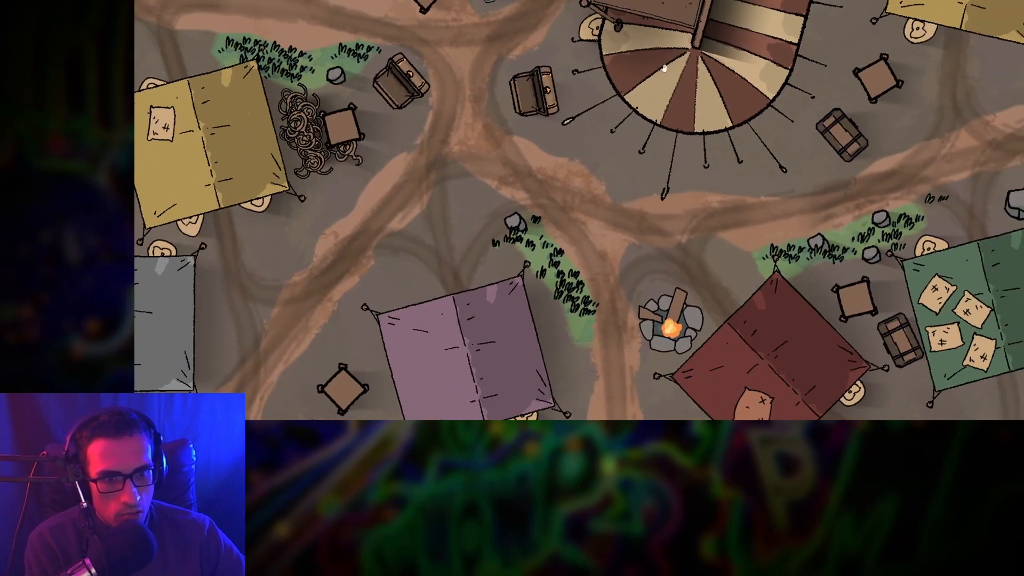
left_click_drag(566, 208, 957, 207)
left_click_drag(796, 82, 795, 222)
mouse_move(693, 67)
left_mouse_down()
mouse_move(694, 227)
mouse_move(749, 265)
left_mouse_up()
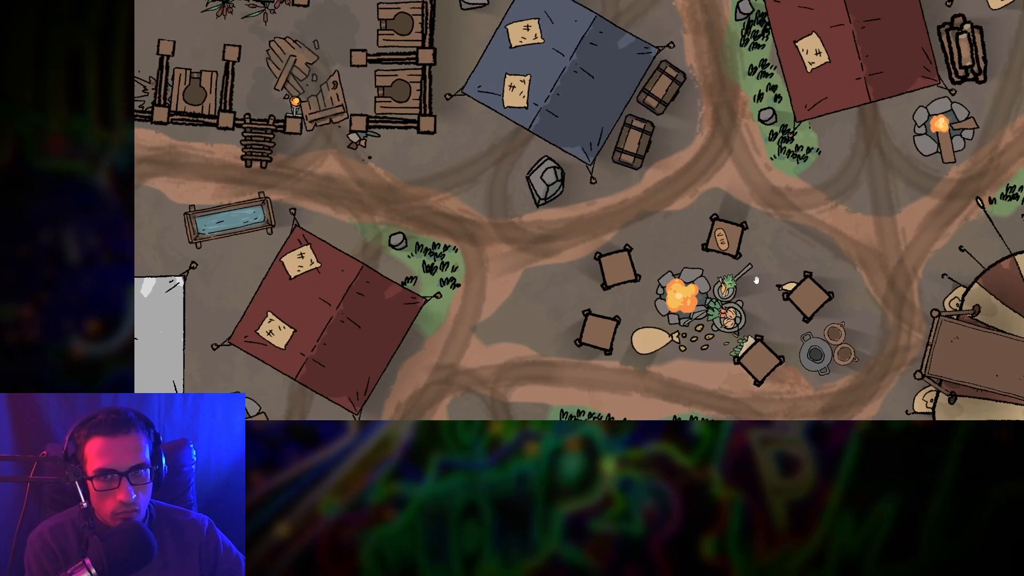
scroll(730, 231, "down", 5)
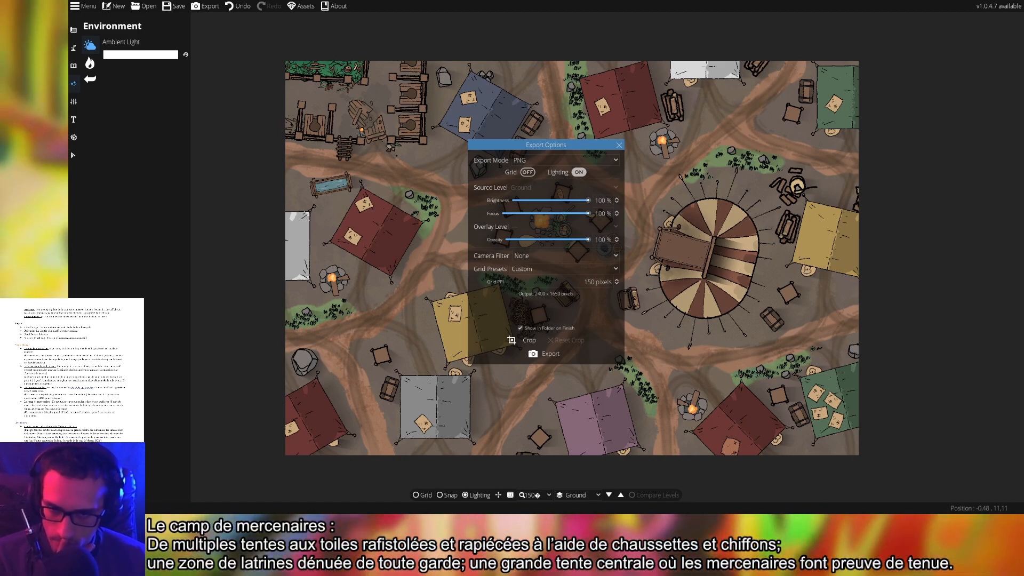
Close Export Options and set the ambient light colour to deep blue 1d1fa0
left_click(619, 144)
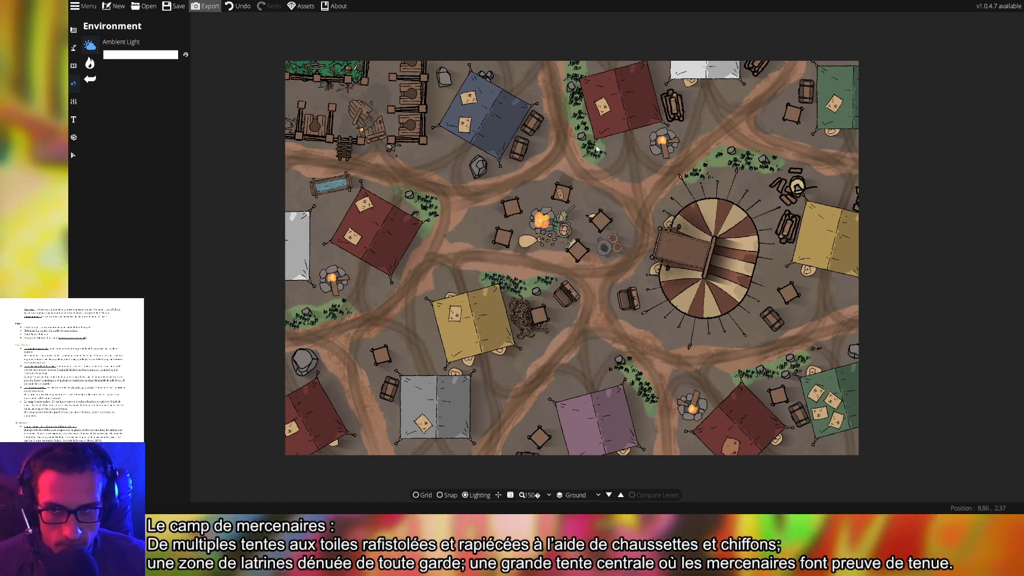
left_click(110, 56)
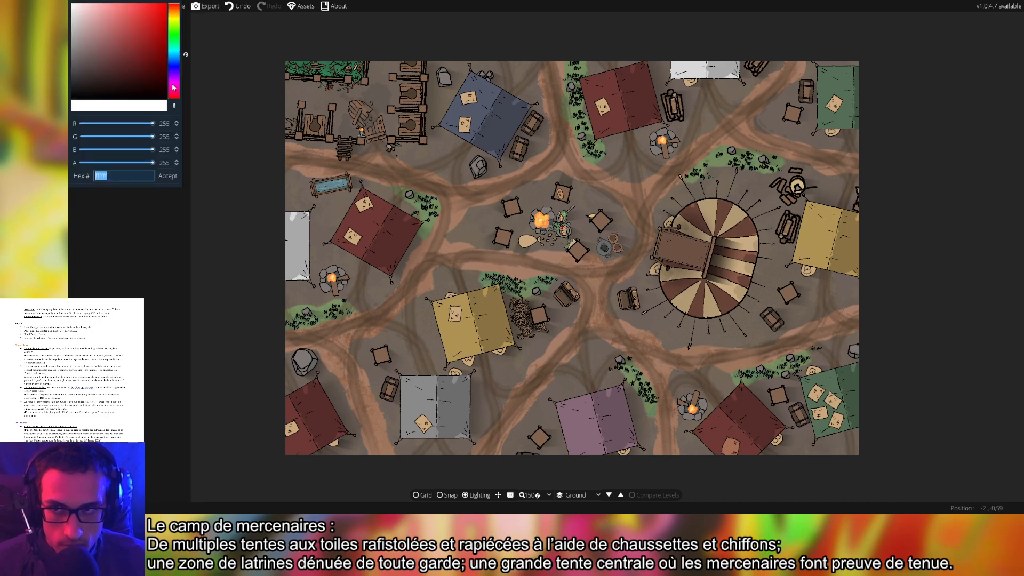
left_click(177, 68)
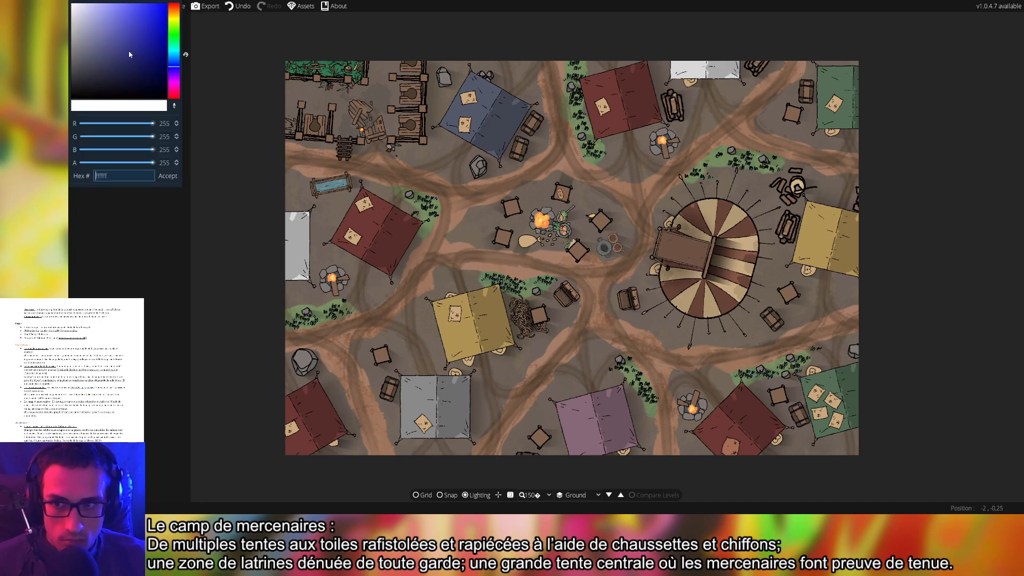
mouse_move(130, 55)
left_mouse_down()
mouse_move(190, 24)
mouse_move(131, 18)
mouse_move(136, 69)
mouse_move(150, 42)
left_mouse_up()
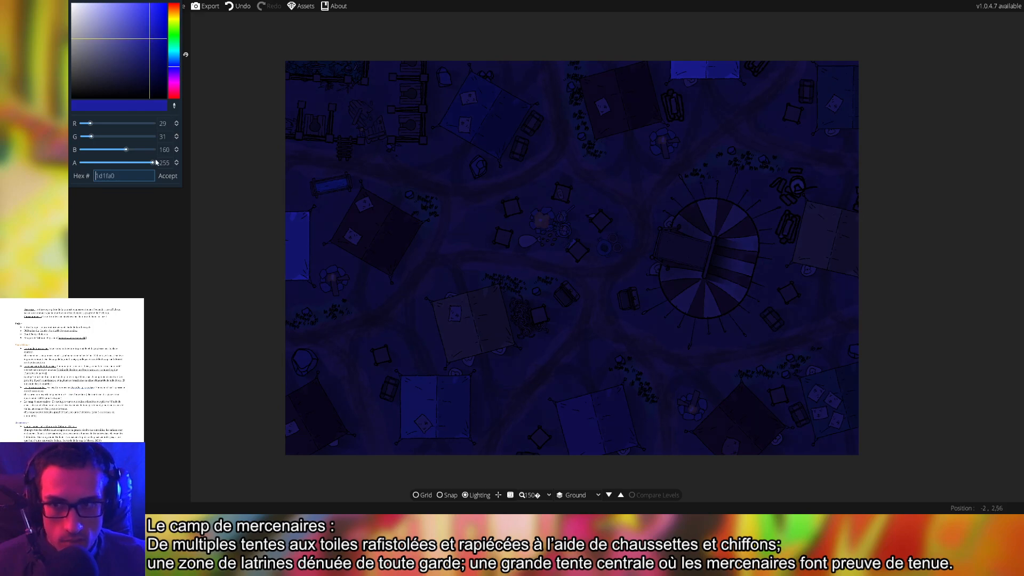
left_click(167, 178)
Select the Light Tool and set the light to intensity 1.3 and range 3
left_click(90, 63)
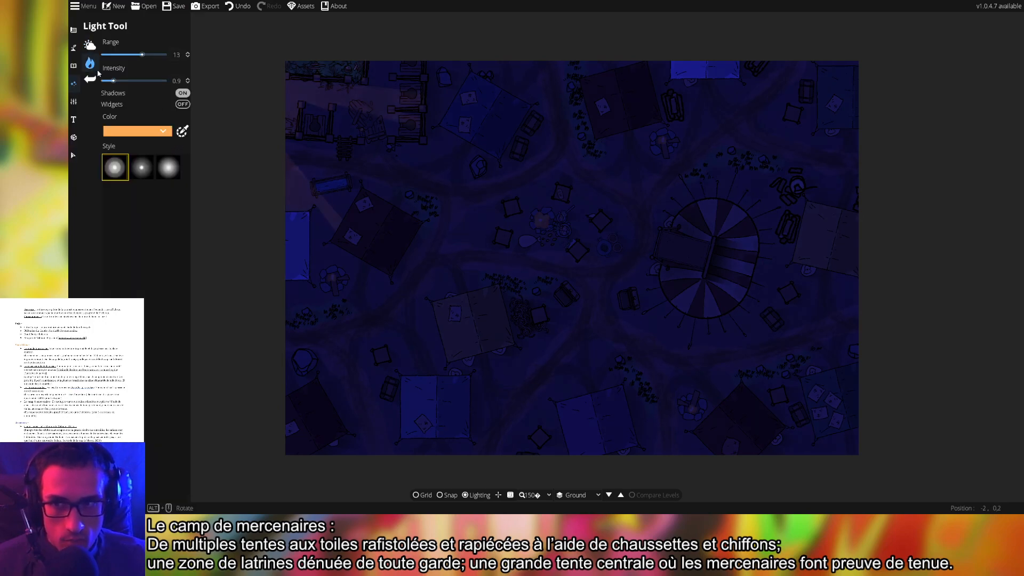
left_click_drag(417, 165, 423, 169)
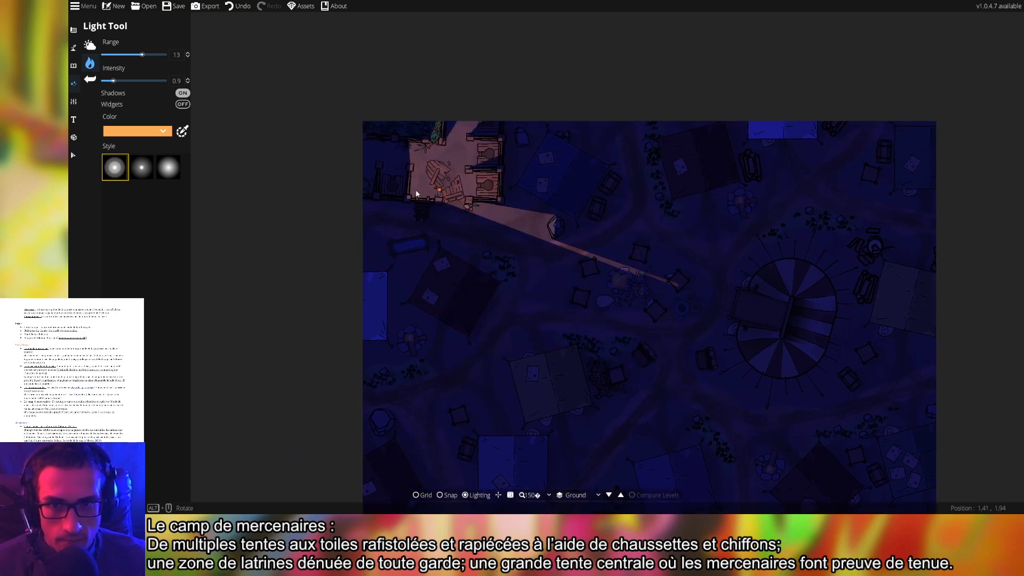
scroll(423, 171, "up", 5)
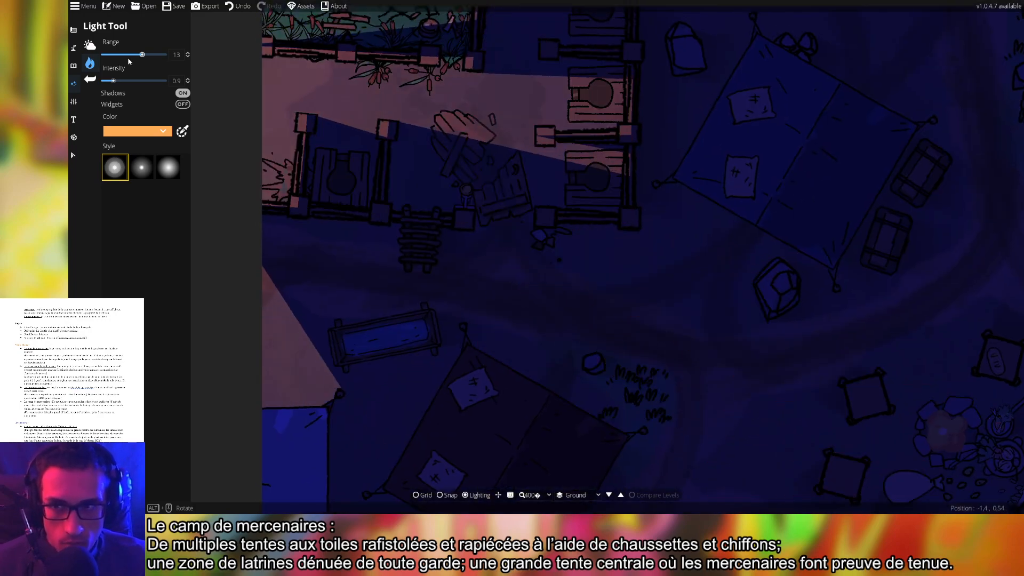
left_click_drag(113, 80, 123, 81)
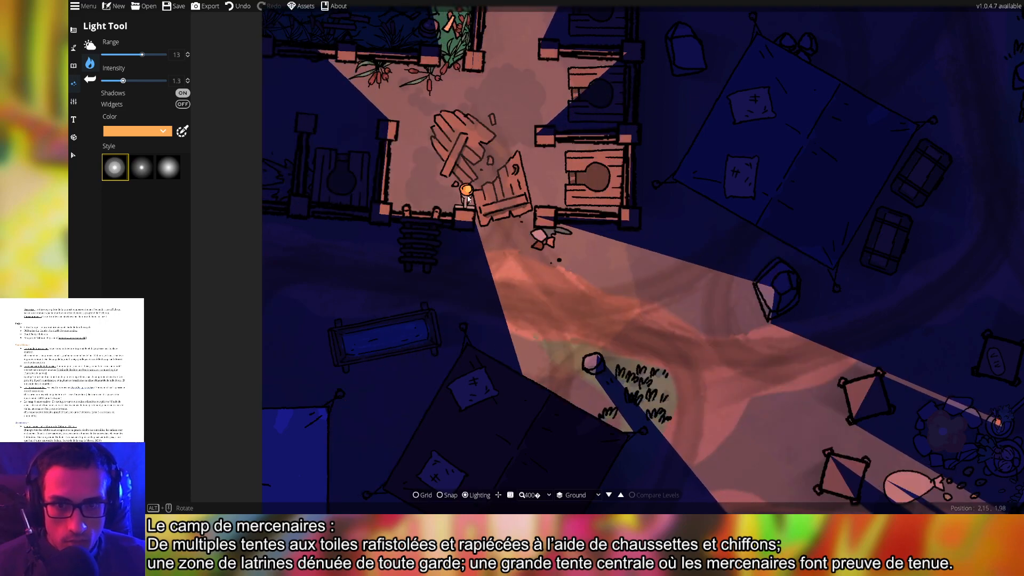
scroll(467, 199, "down", 4)
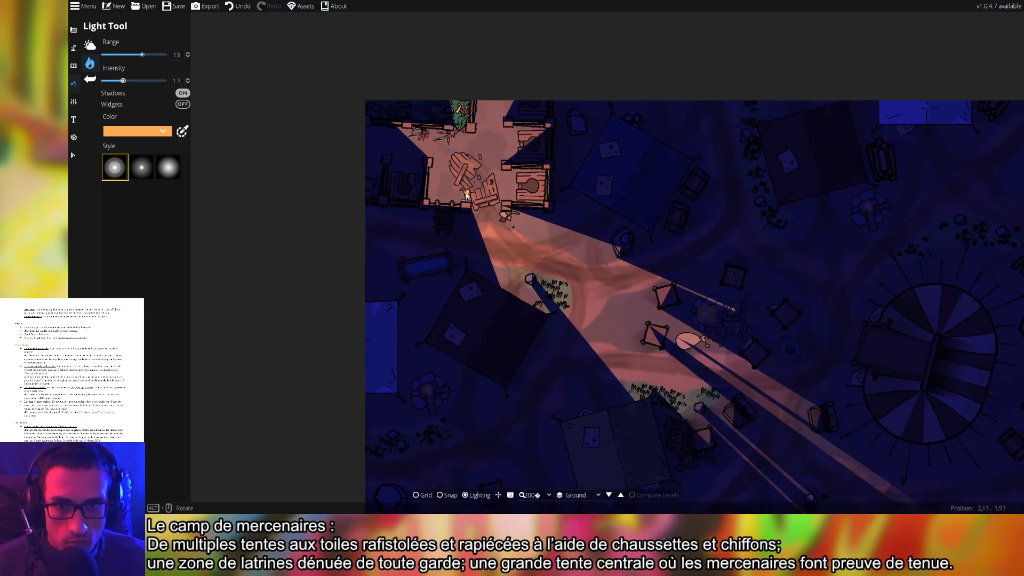
scroll(467, 195, "up", 2)
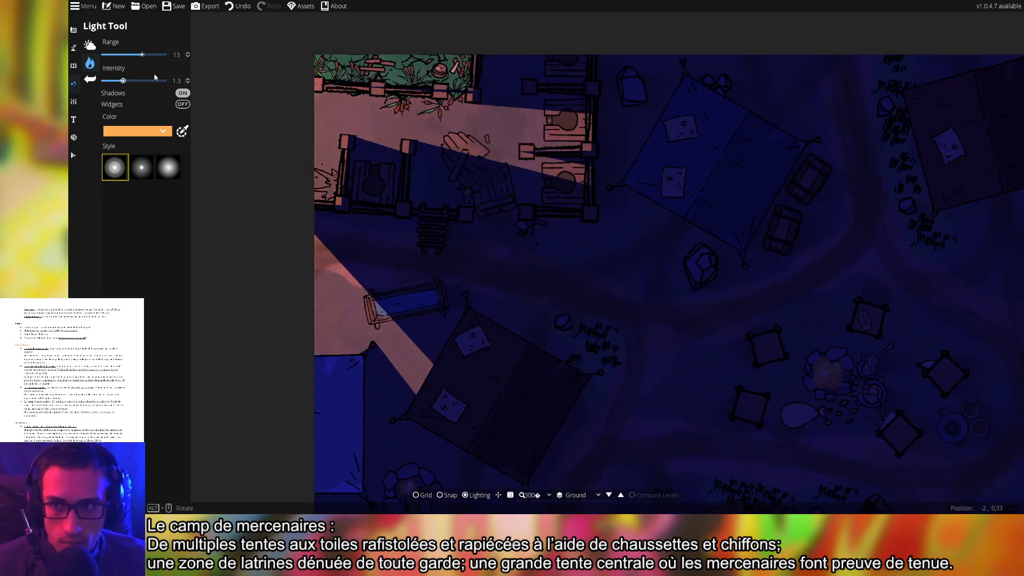
left_click_drag(142, 55, 108, 55)
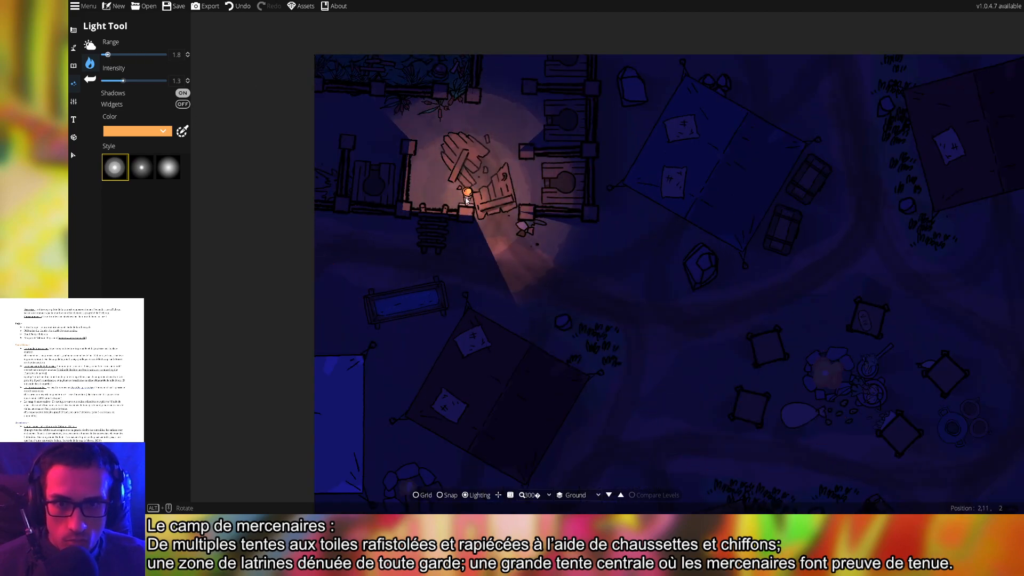
left_click(111, 55)
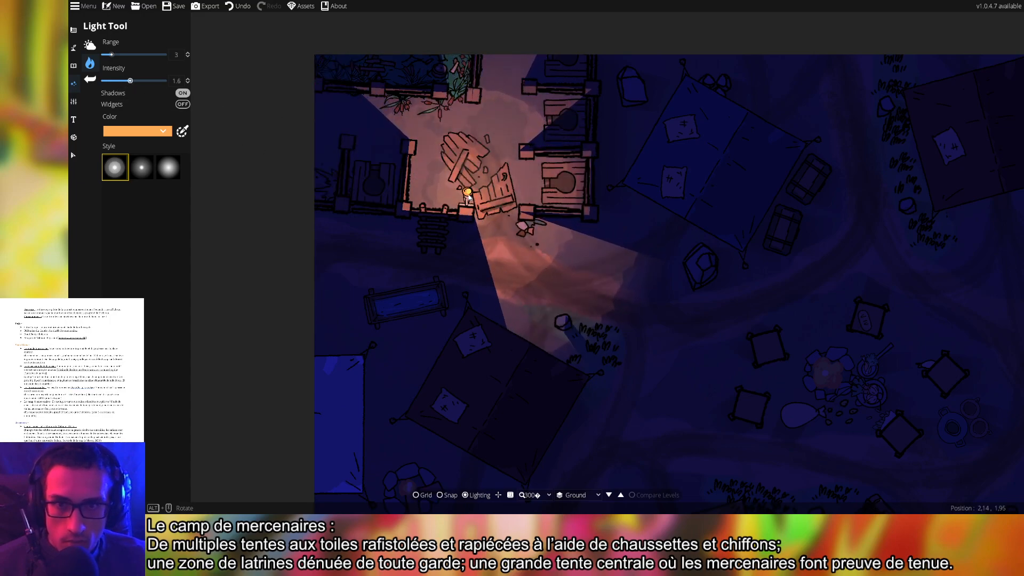
Place orange lights on the lower, upper and lower-left campfires
scroll(663, 309, "down", 4)
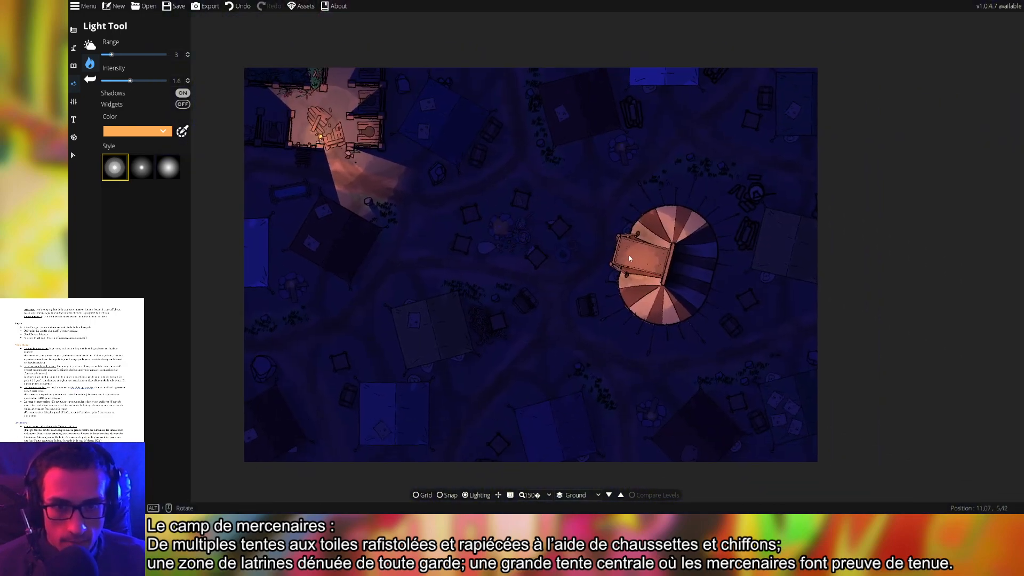
left_click_drag(629, 256, 592, 232)
left_click_drag(613, 394, 621, 356)
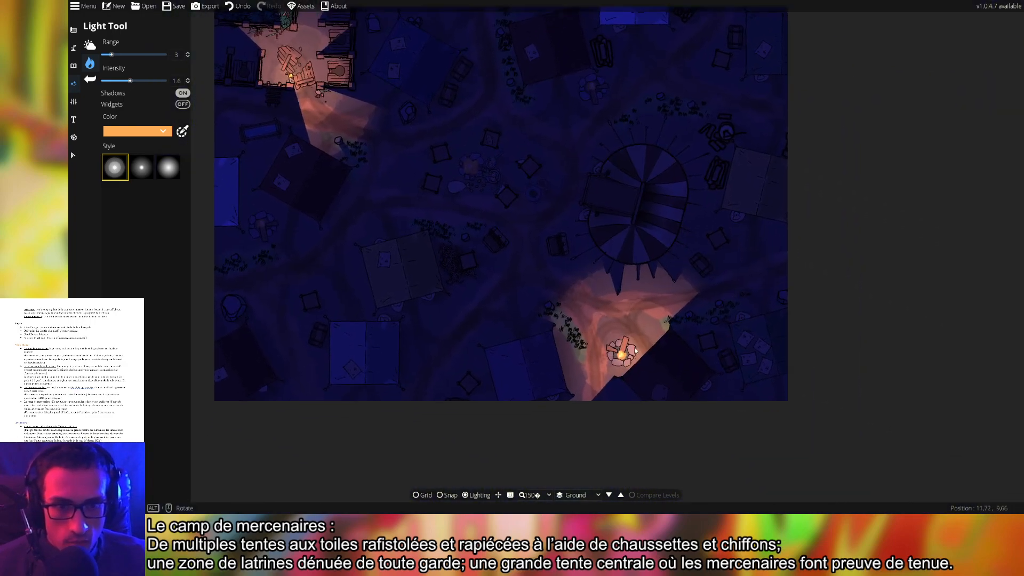
scroll(621, 356, "up", 4)
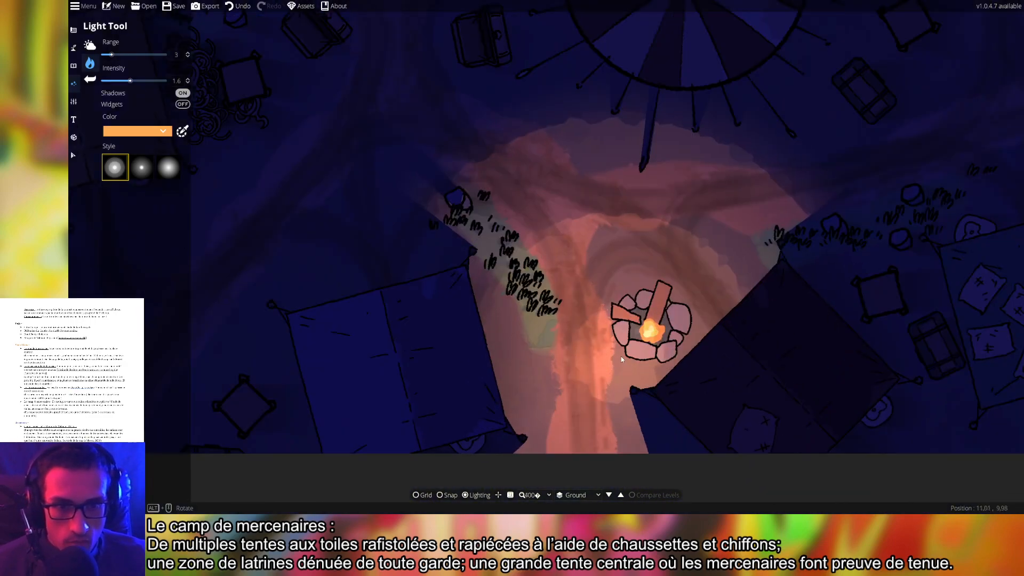
left_click(651, 325)
scroll(588, 338, "down", 4)
left_click_drag(585, 252, 521, 389)
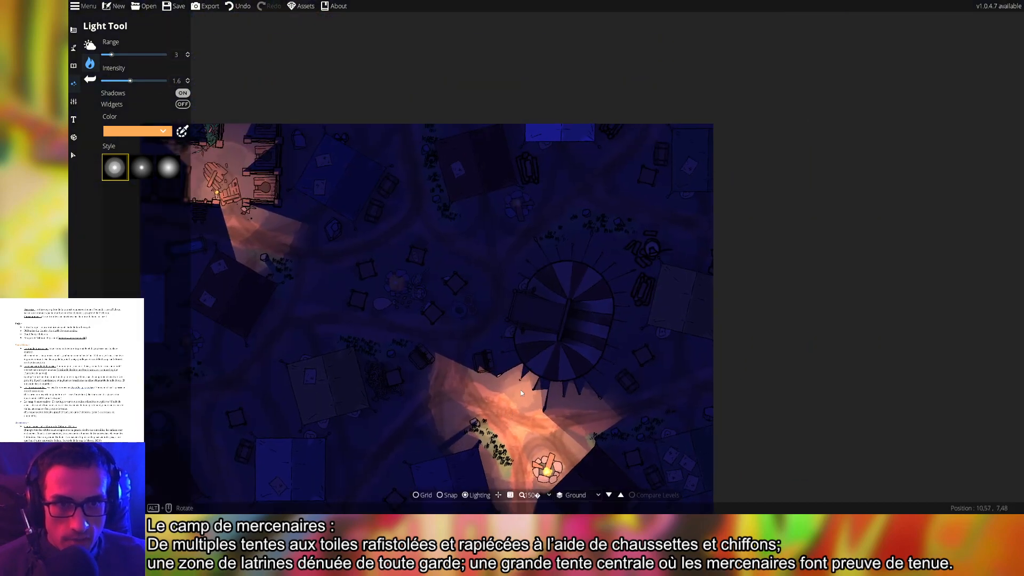
left_click(519, 206)
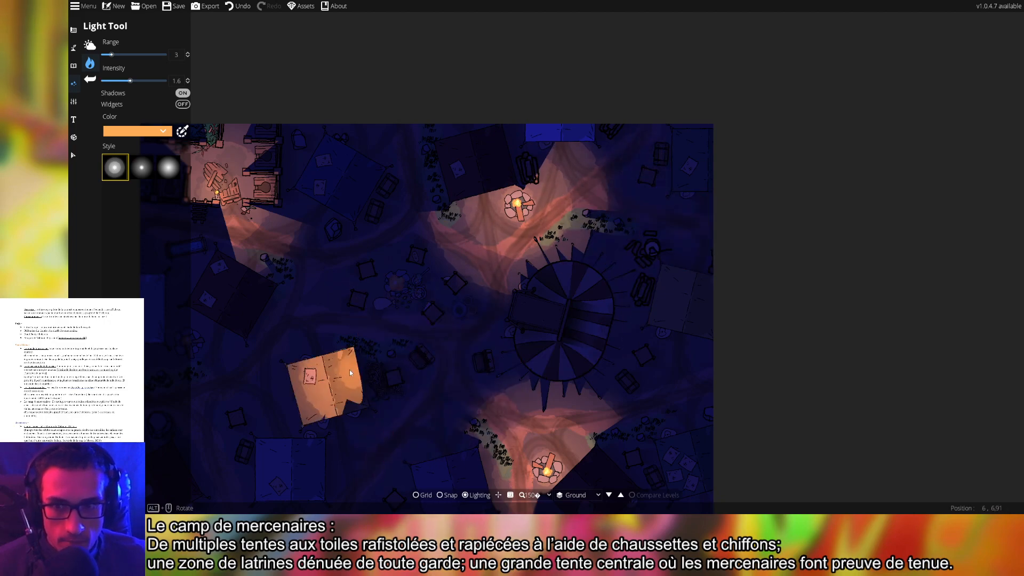
left_click_drag(350, 370, 552, 328)
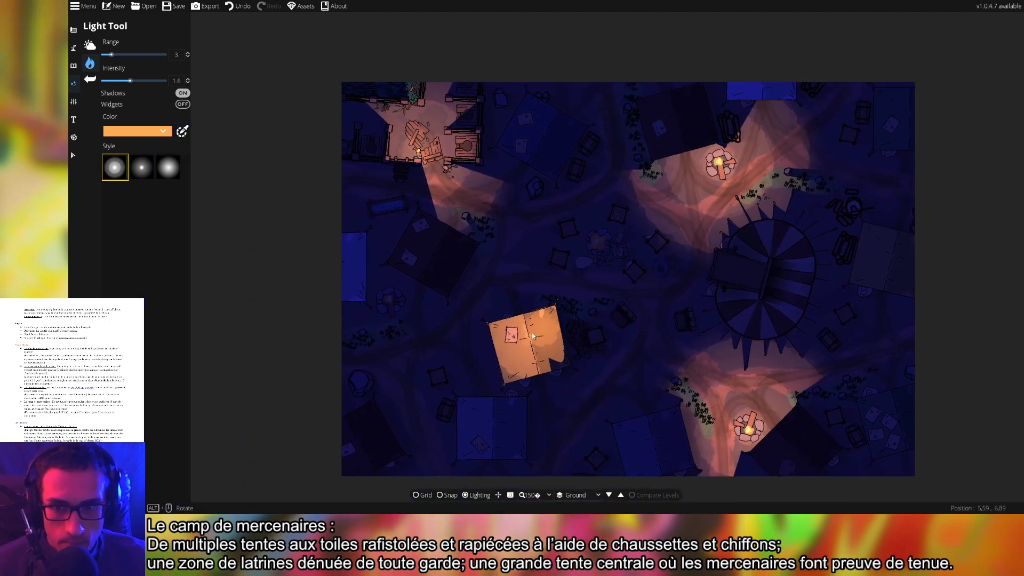
left_click(391, 303)
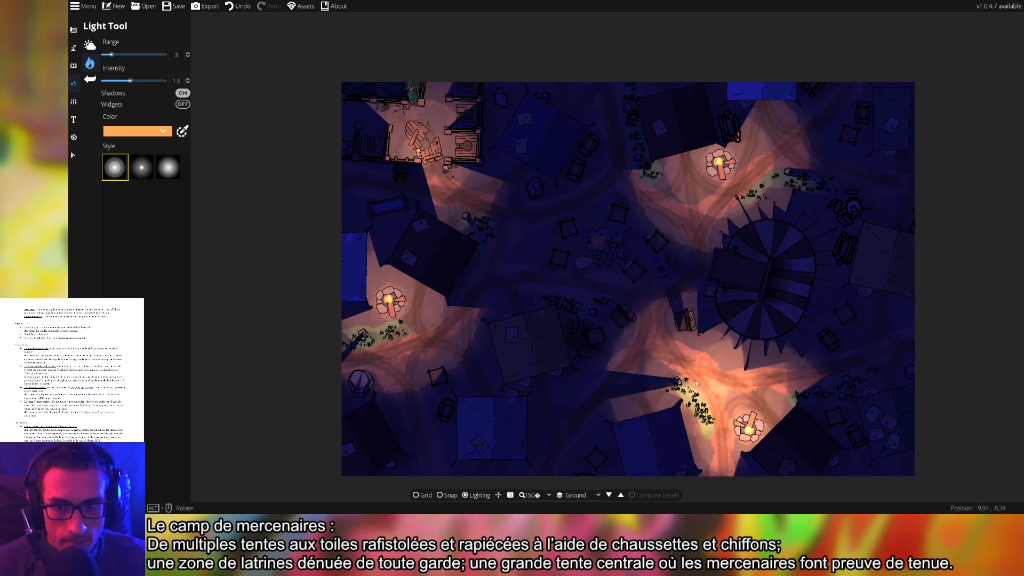
Raise the light to range 4.9 and intensity 1.8 and place it on the central campfire
left_click_drag(668, 368, 658, 298)
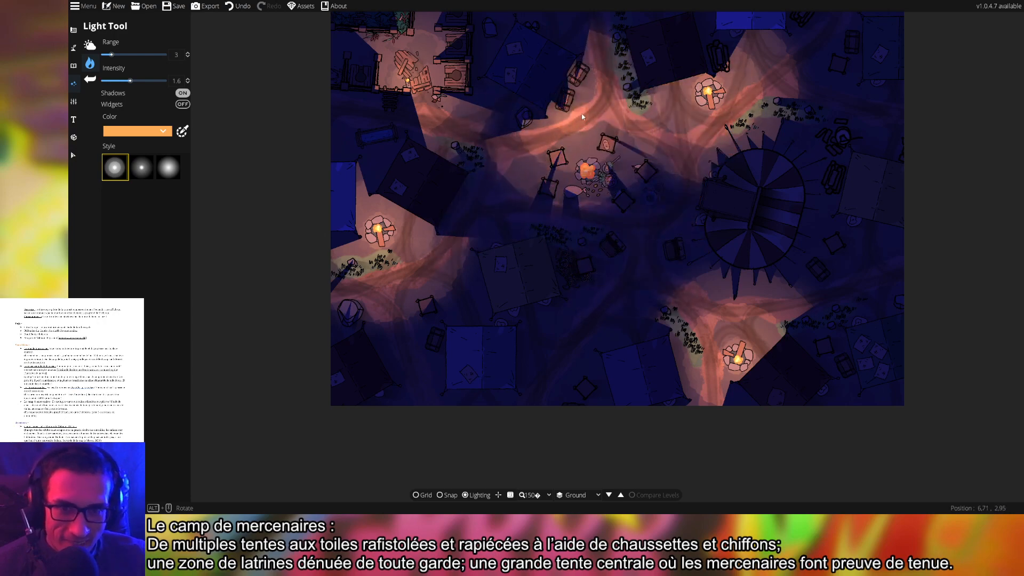
left_click_drag(541, 201, 575, 296)
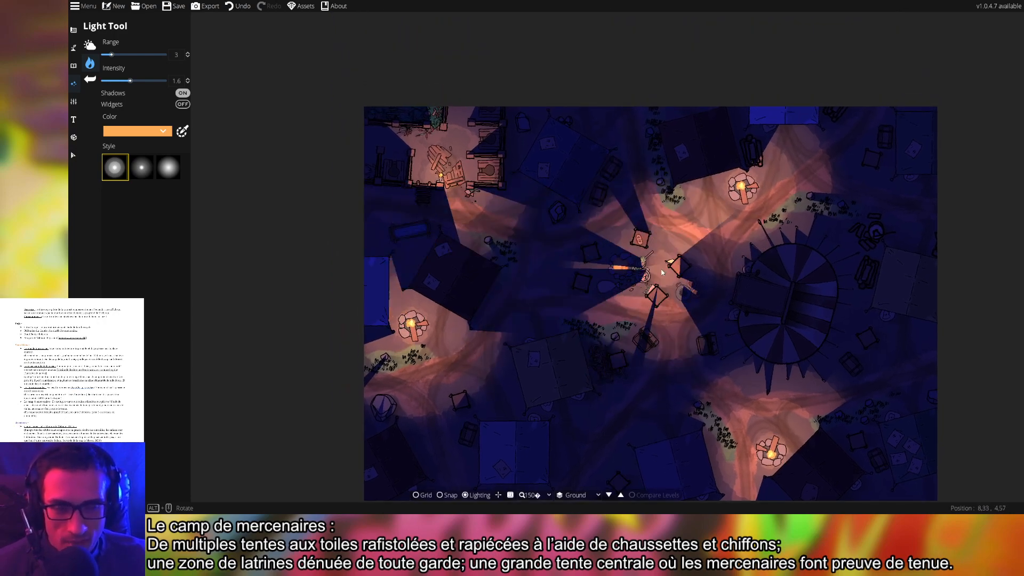
scroll(633, 266, "up", 5)
scroll(603, 241, "down", 3)
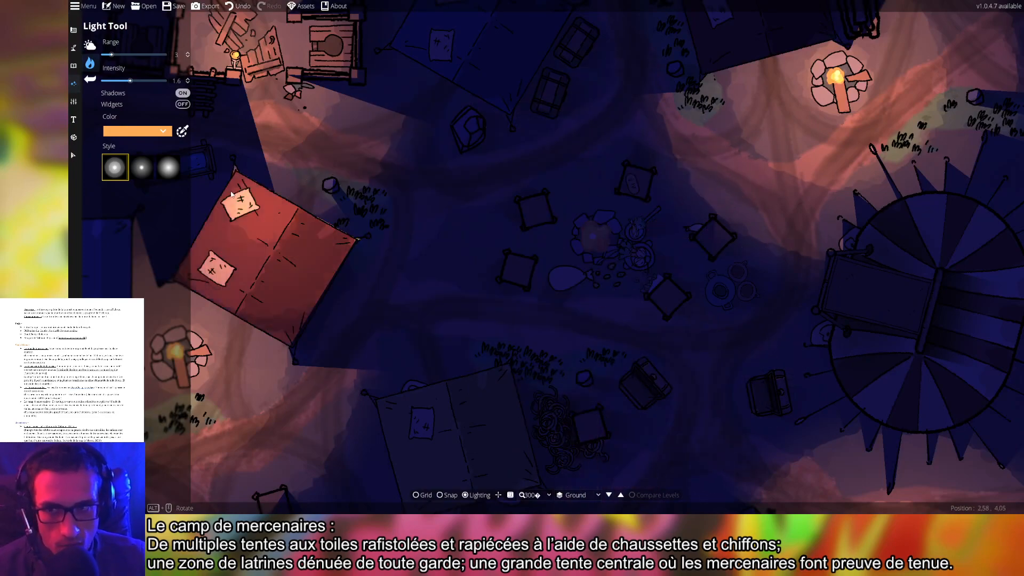
left_click_drag(115, 56, 136, 82)
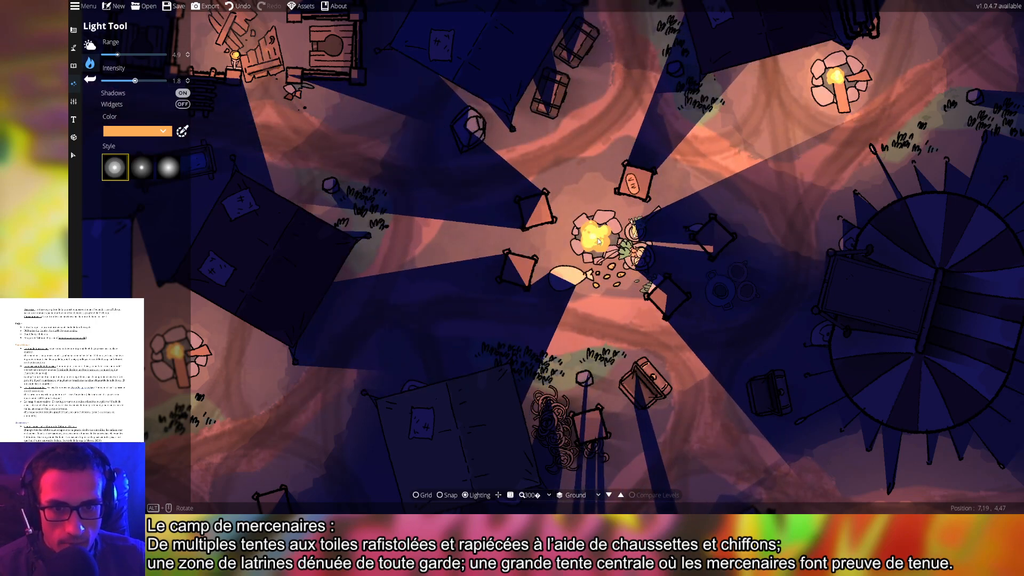
left_click(599, 242)
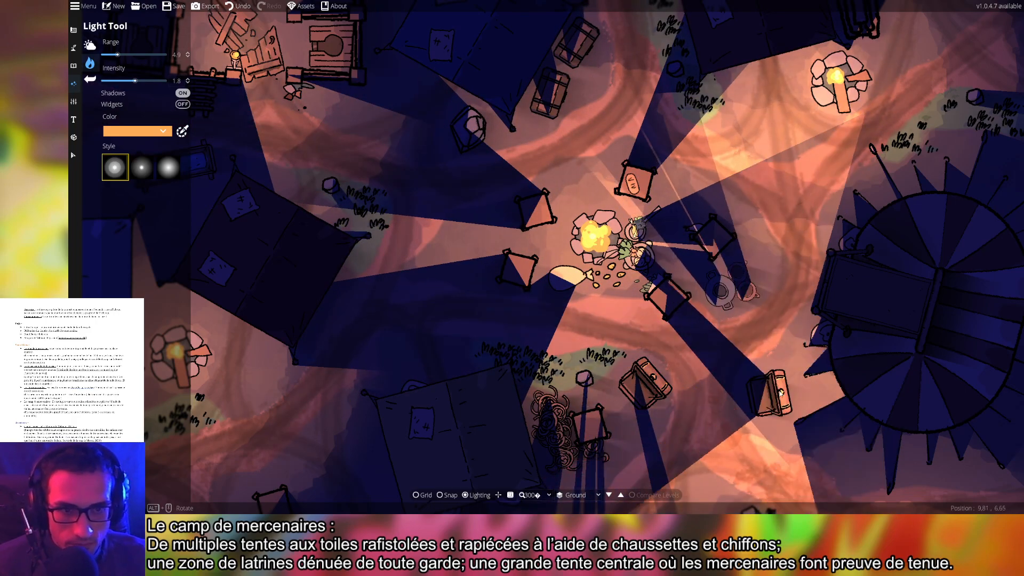
scroll(778, 393, "down", 5)
Zoom in on the lit central campfire and select the Path Tool from the terrain brushes
left_click(73, 155)
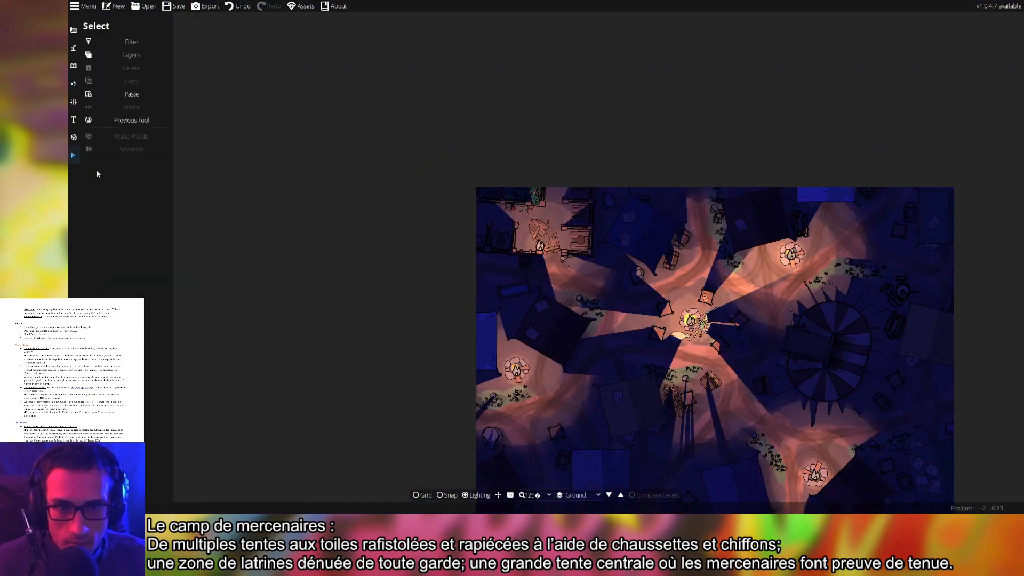
left_click_drag(700, 446, 555, 339)
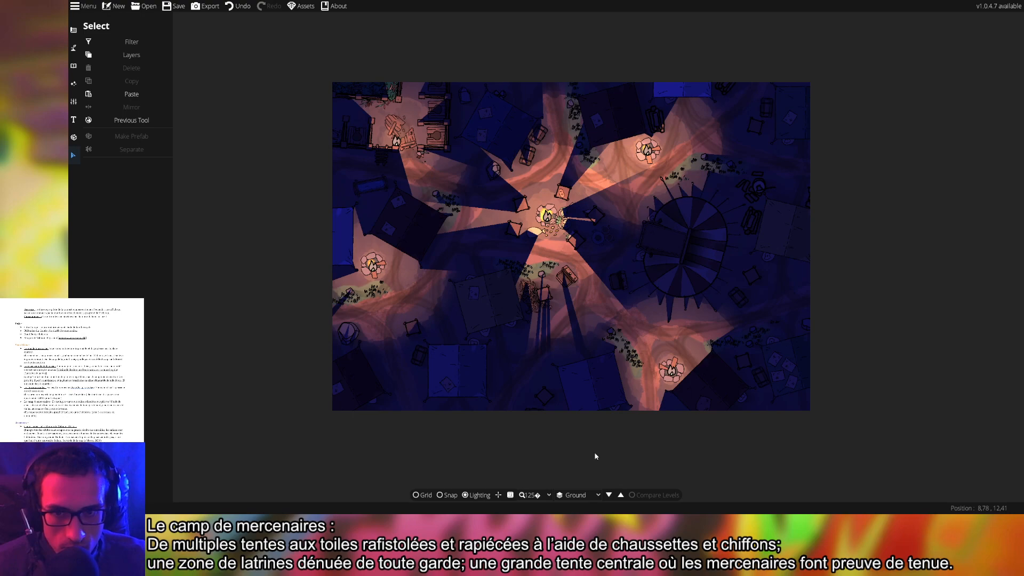
scroll(507, 268, "up", 8)
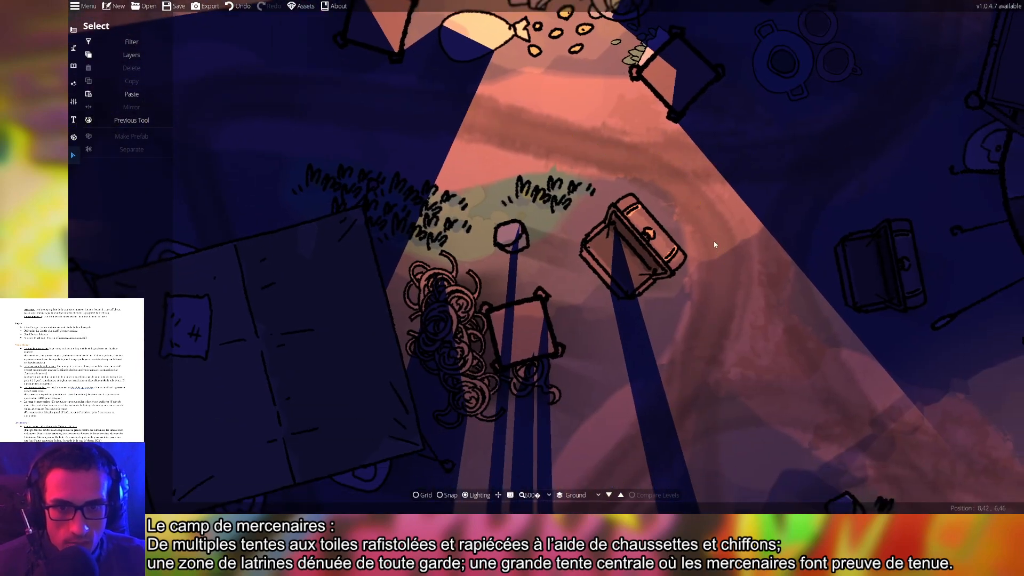
left_click_drag(714, 245, 715, 416)
left_click_drag(754, 346, 754, 379)
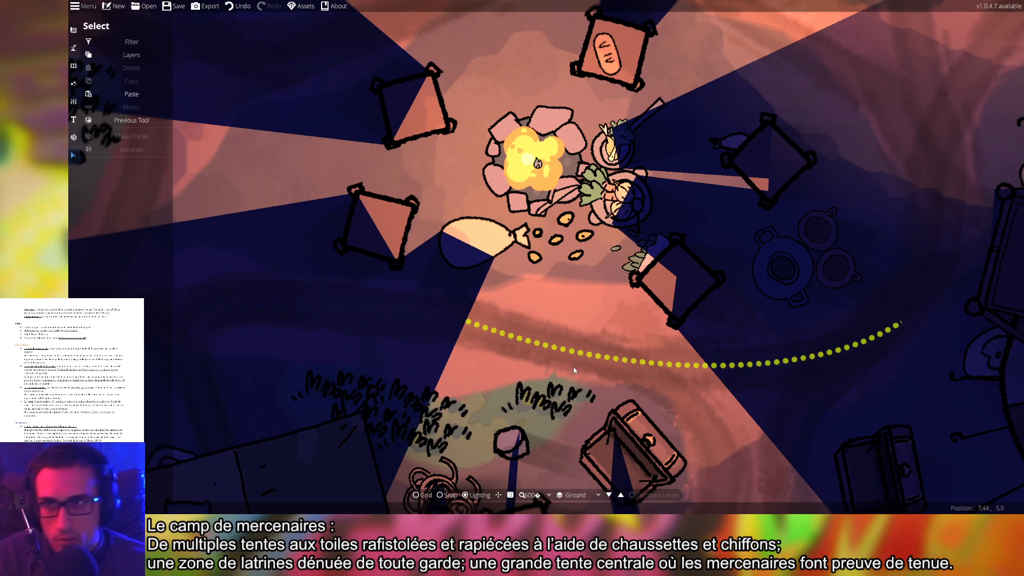
left_click(73, 65)
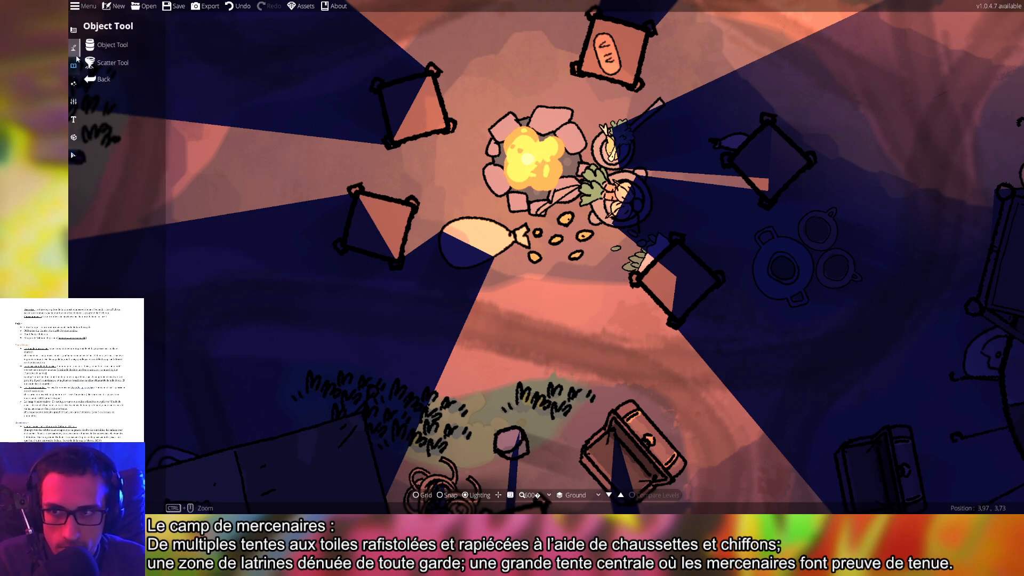
left_click(73, 47)
left_click(134, 102)
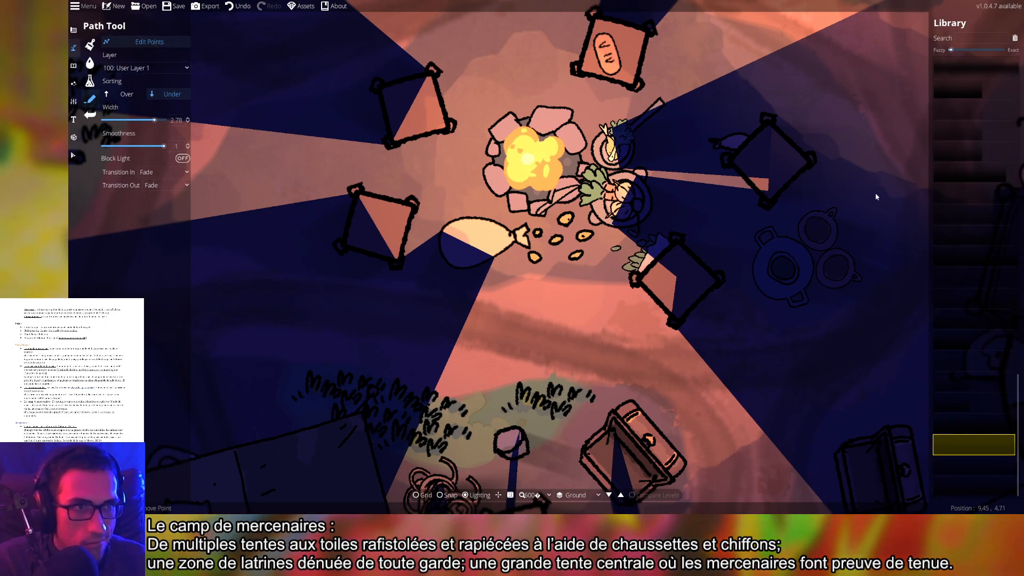
Remove a light-blocking path point beside the campfire, toggle path-point editing, and undo with Ctrl+Z
right_click(637, 177)
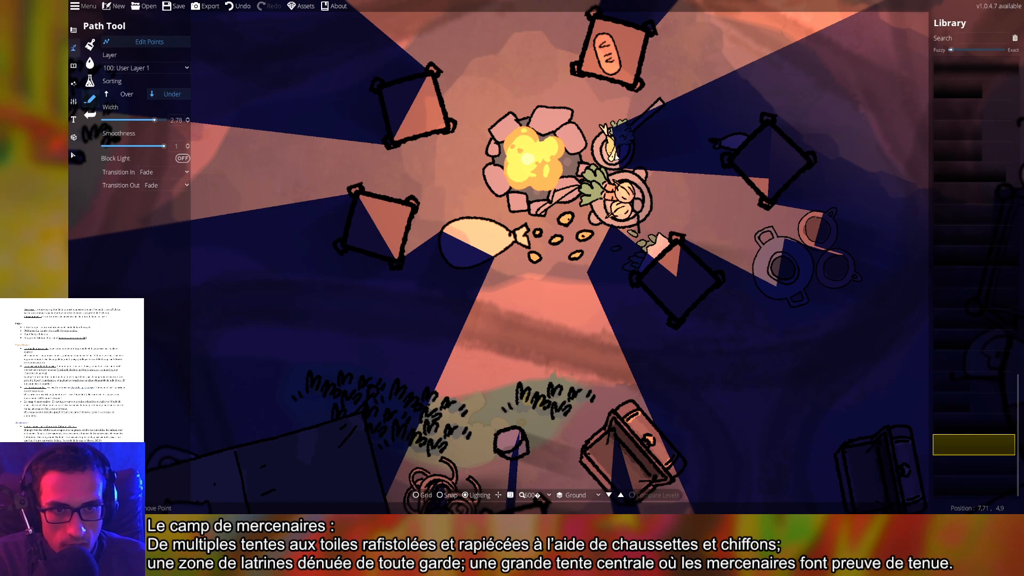
left_click(232, 64)
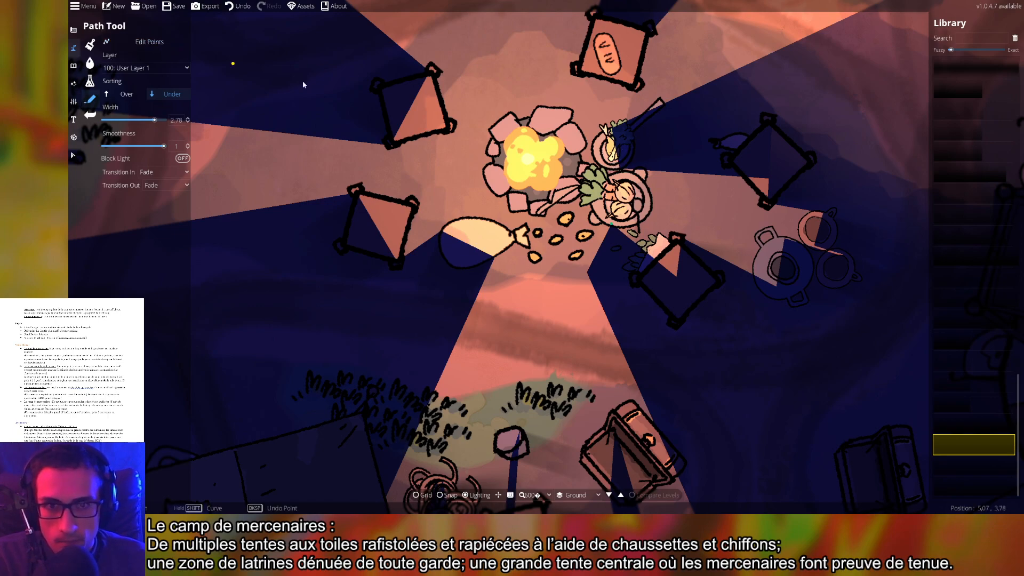
left_click(145, 42)
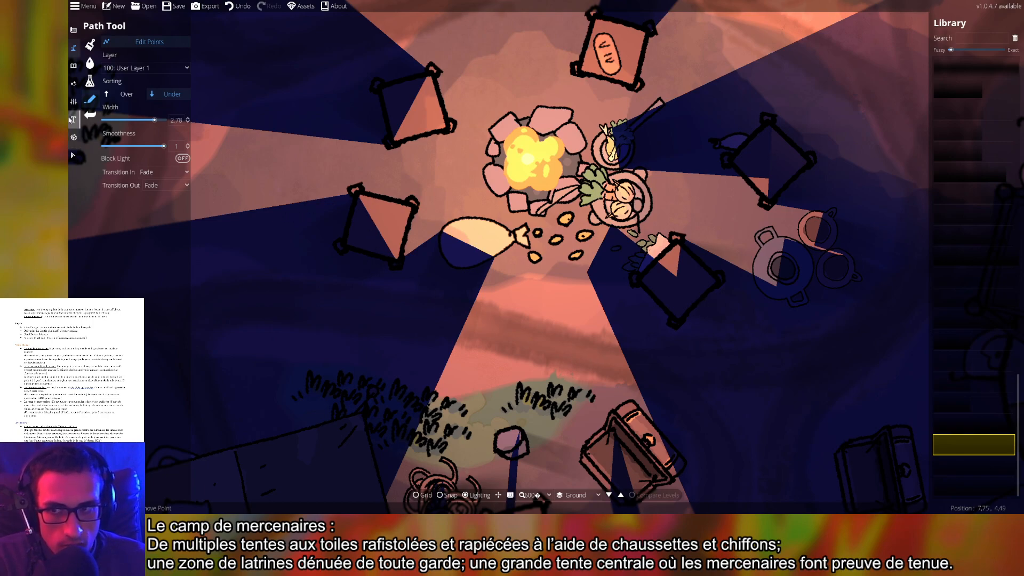
left_click(73, 65)
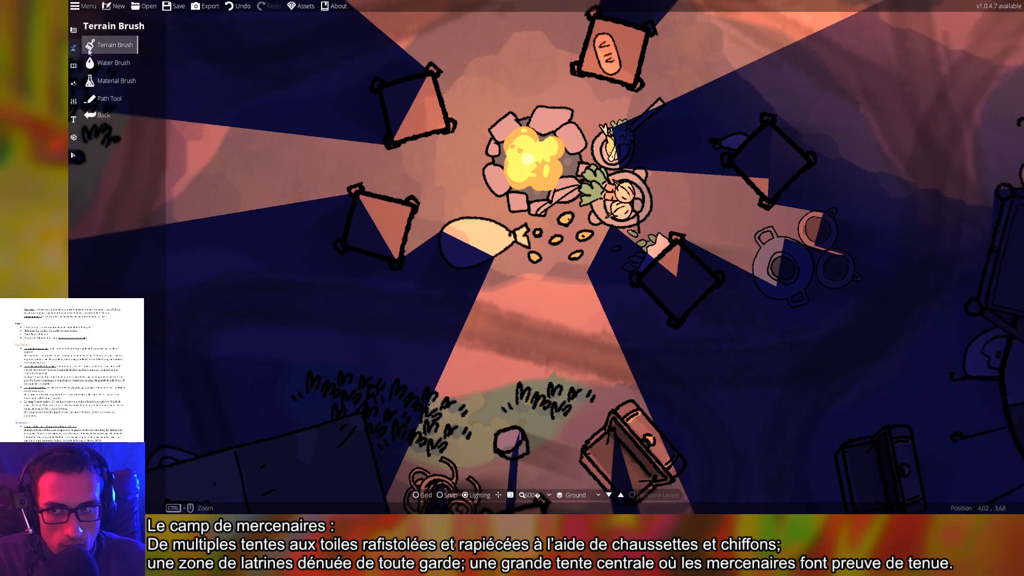
left_click(92, 100)
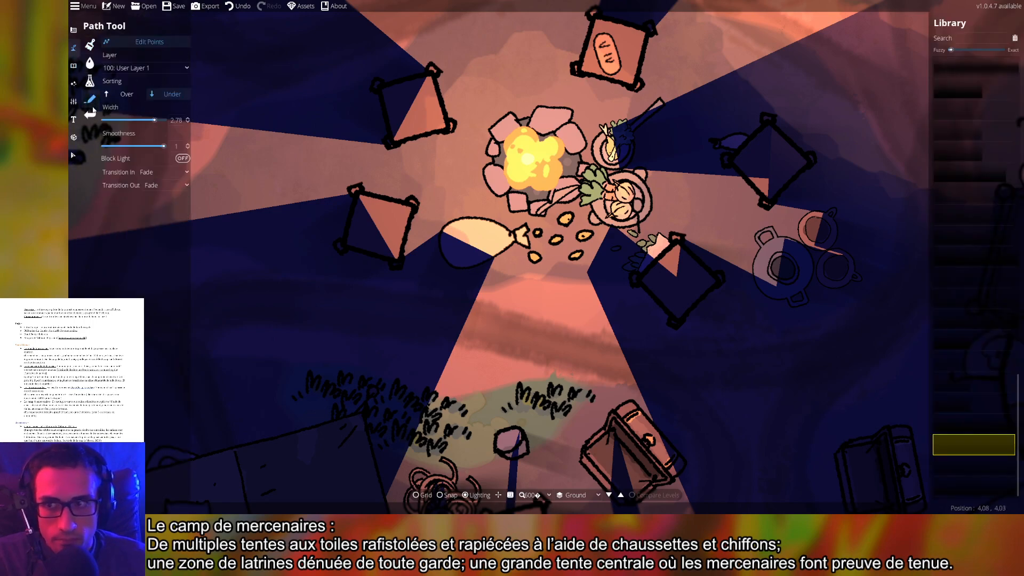
left_click(162, 46)
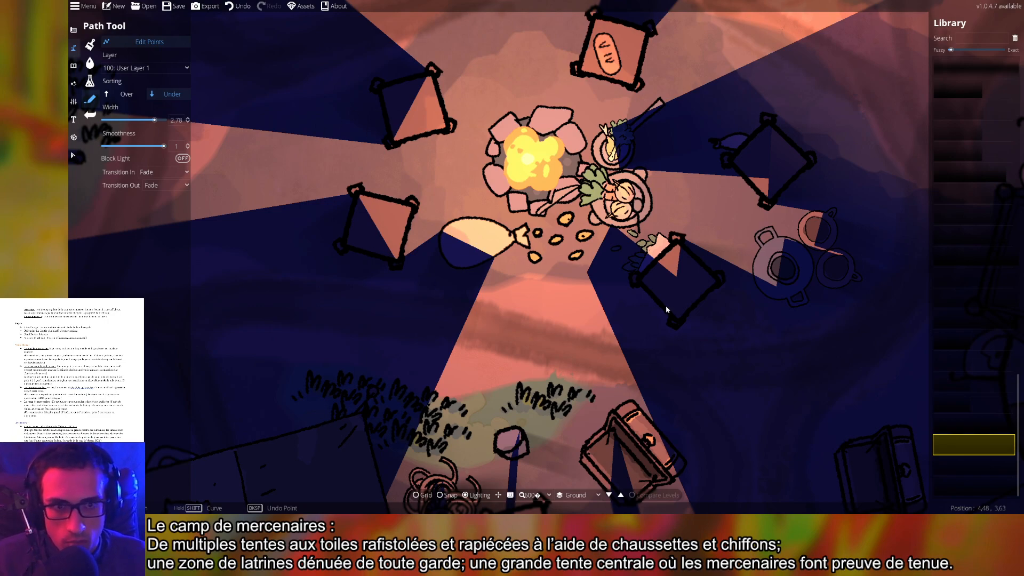
scroll(666, 306, "down", 4)
scroll(697, 325, "up", 2)
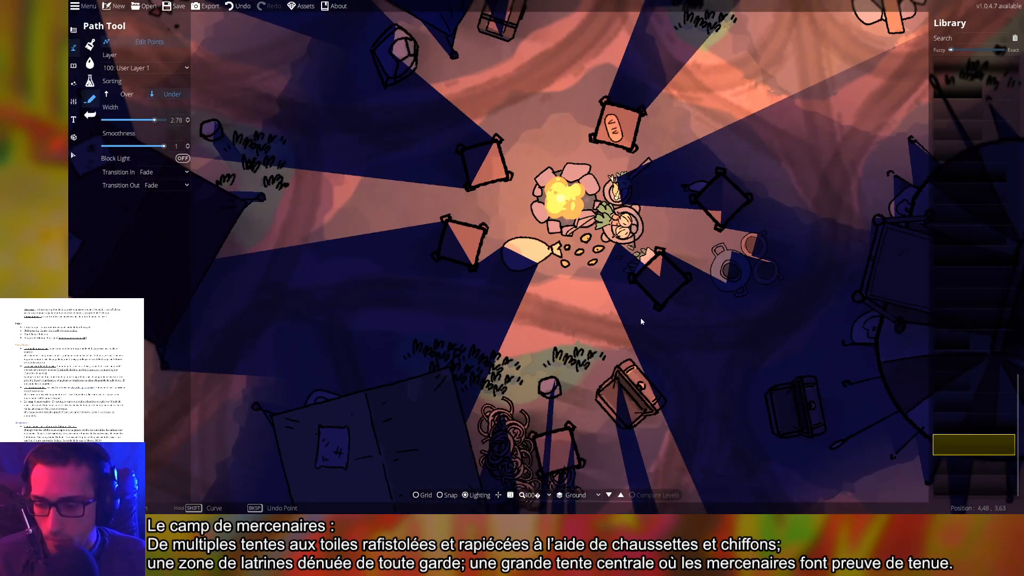
key("ctrl+z")
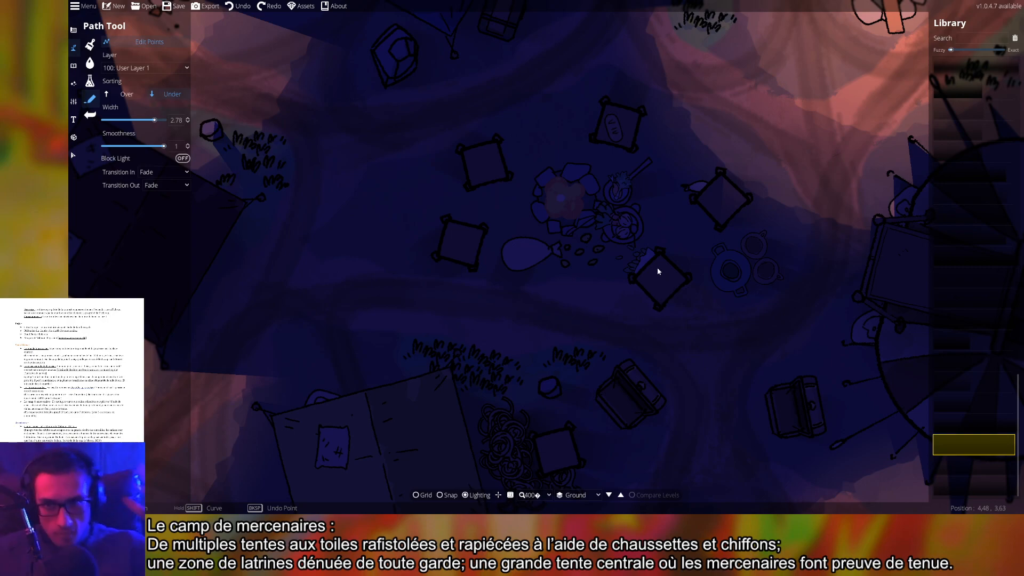
Place an orange light at range 4.9, intensity 1.8 on the central campfire
left_click_drag(634, 169, 609, 184)
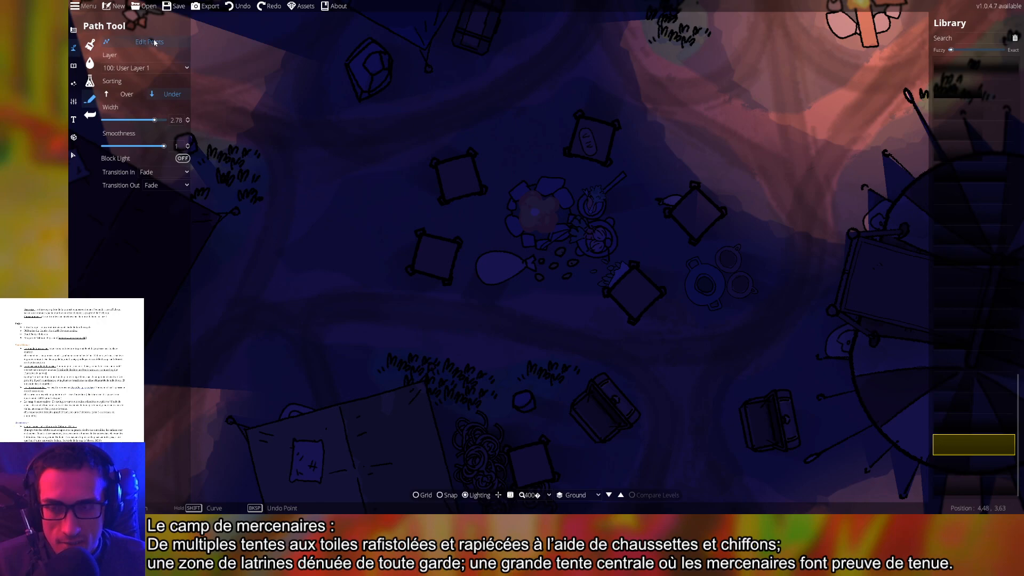
left_click_drag(574, 175, 515, 175)
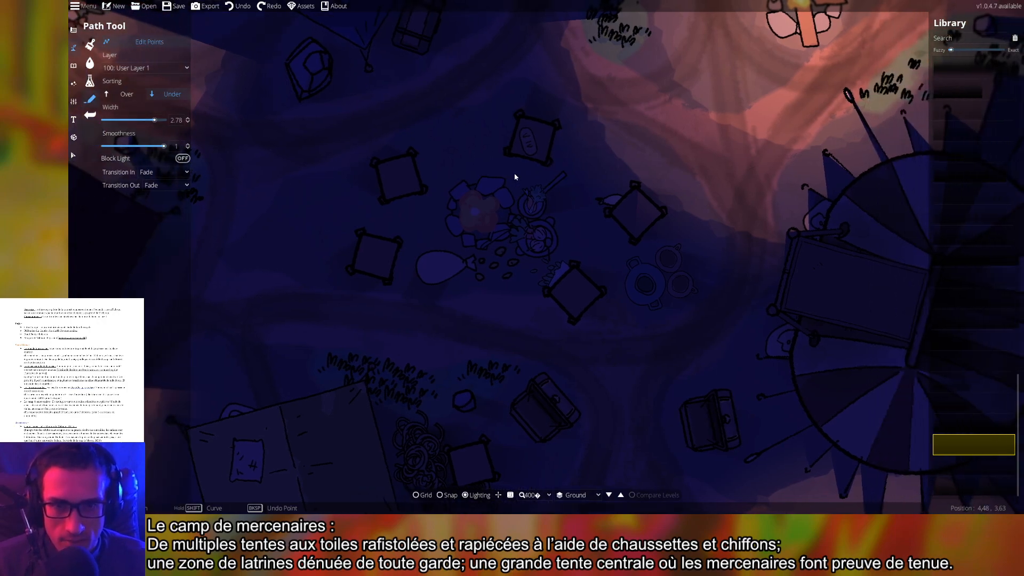
left_click(74, 84)
left_click(107, 63)
left_click(478, 210)
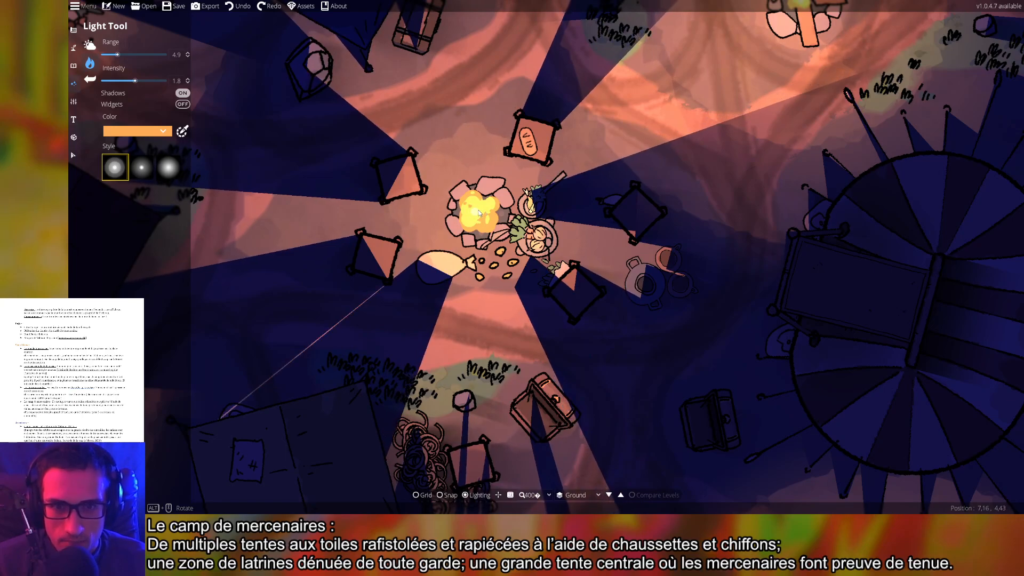
Place an orange light on the campfire, then delete the path point right of the bowls
left_click(477, 211)
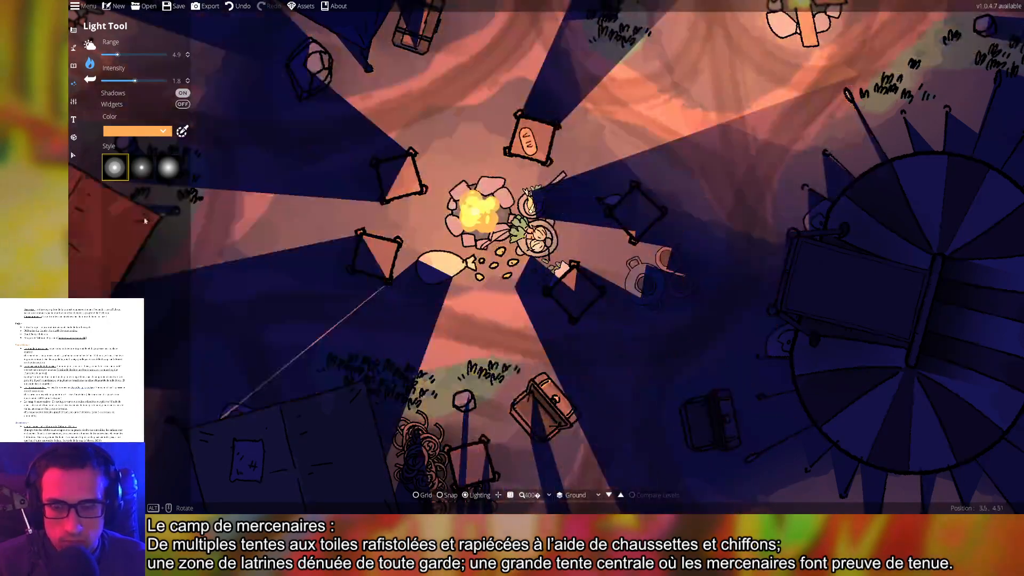
left_click(74, 65)
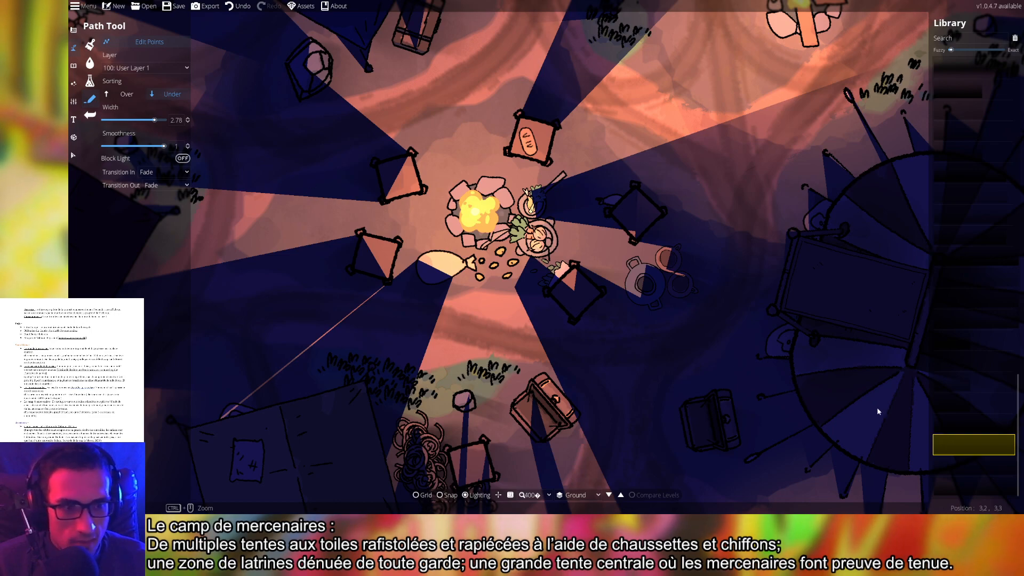
scroll(534, 286, "up", 2)
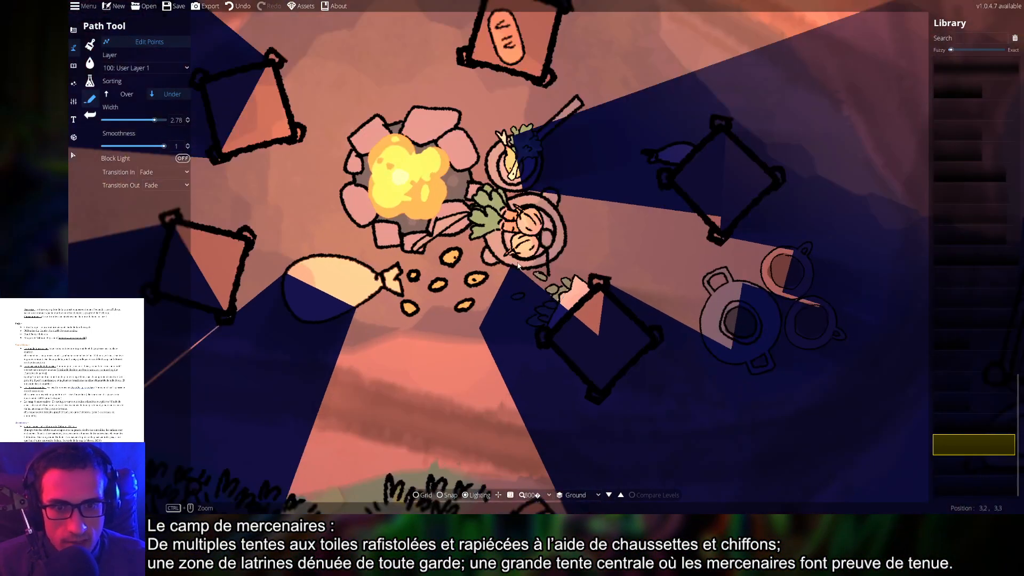
left_click(516, 267)
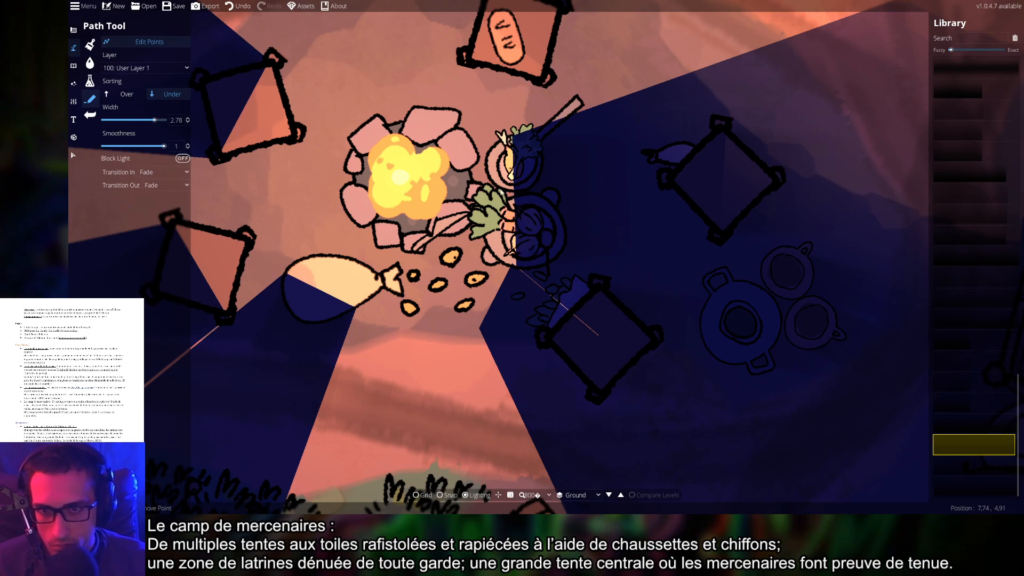
left_click(152, 41)
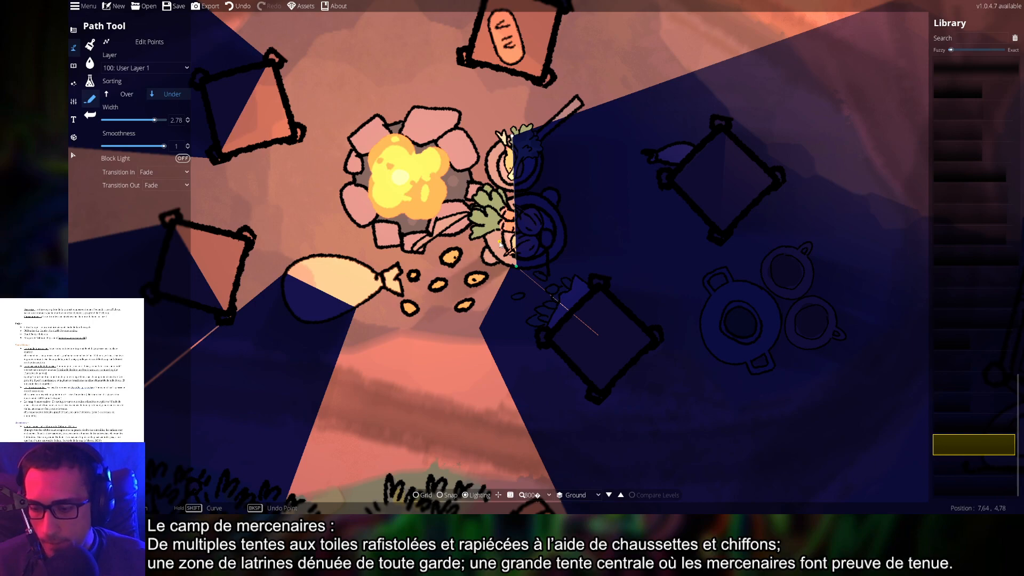
Undo the campfire light, discard the unfinished path beside the campfire, and return to lighting options
key("ctrl+z")
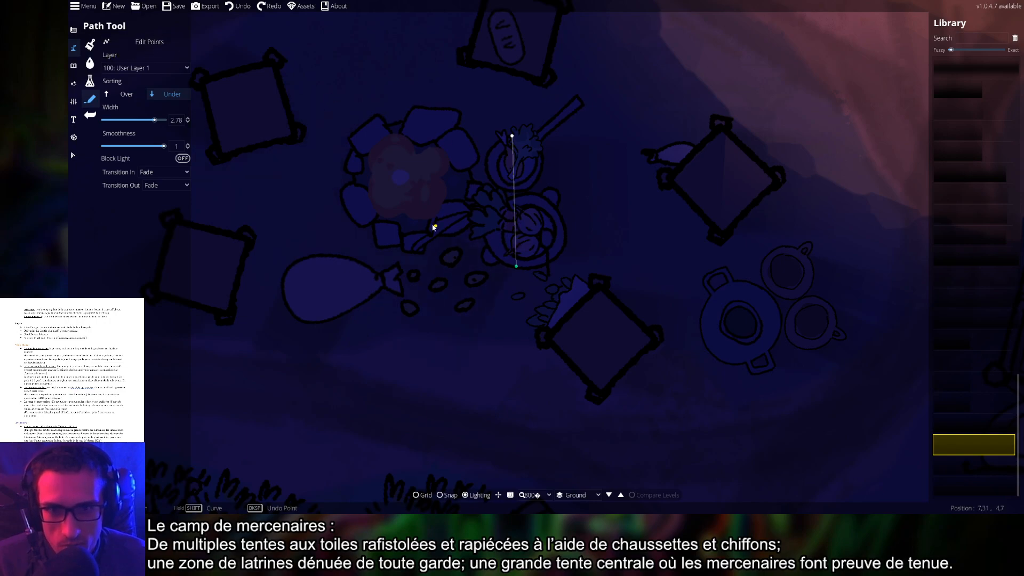
key("ctrl+y")
key("ctrl+z")
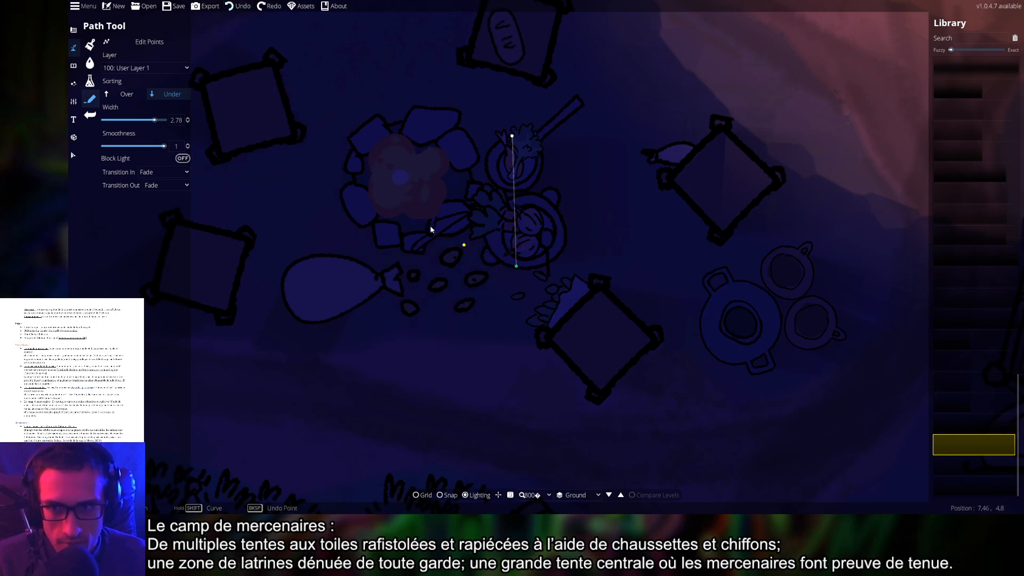
left_click(147, 46)
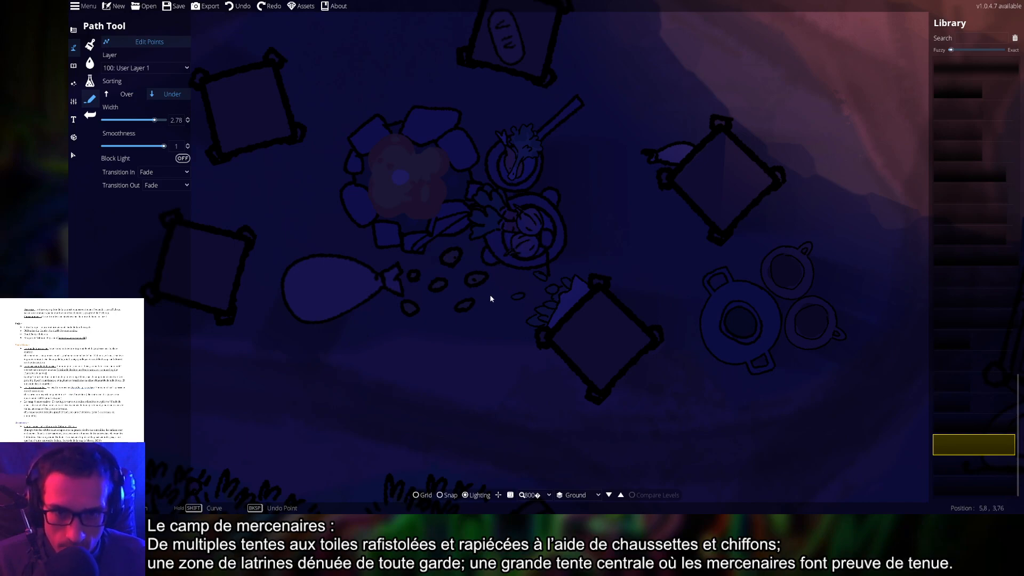
left_click(148, 46)
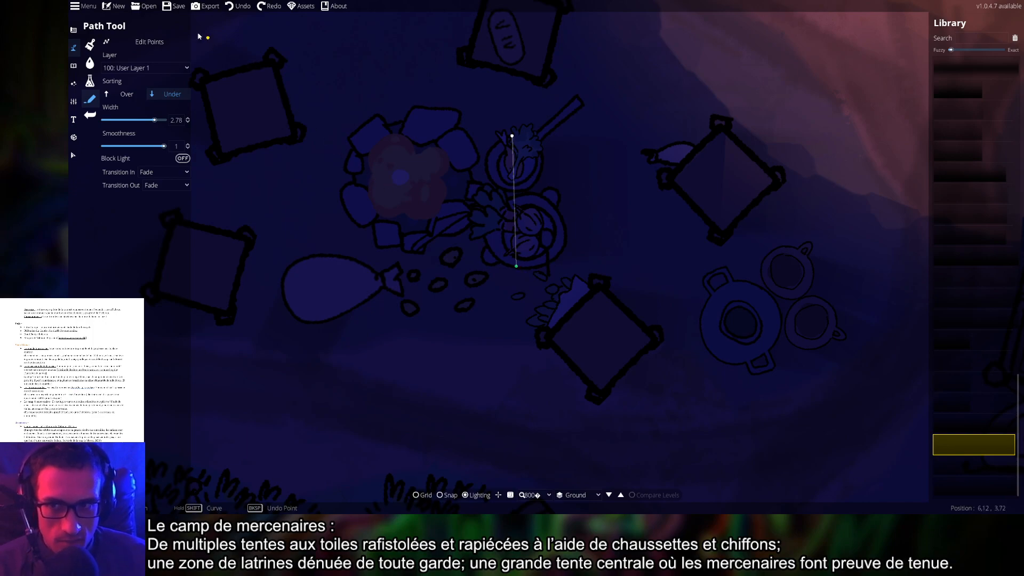
left_click(155, 43)
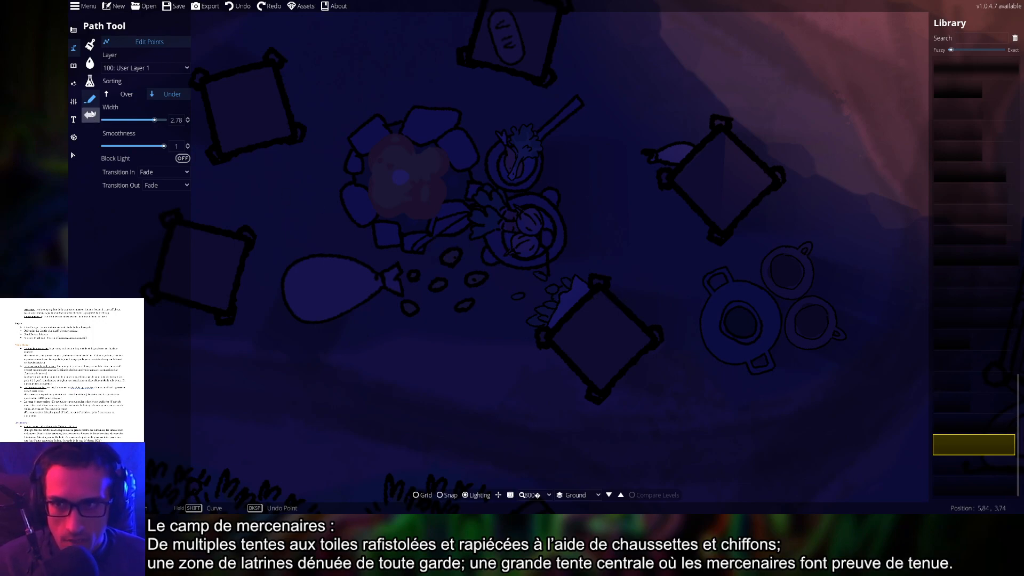
left_click(74, 84)
Place an orange shadow-casting light on the central campfire with range 4.9 and intensity 1.8
left_click(109, 46)
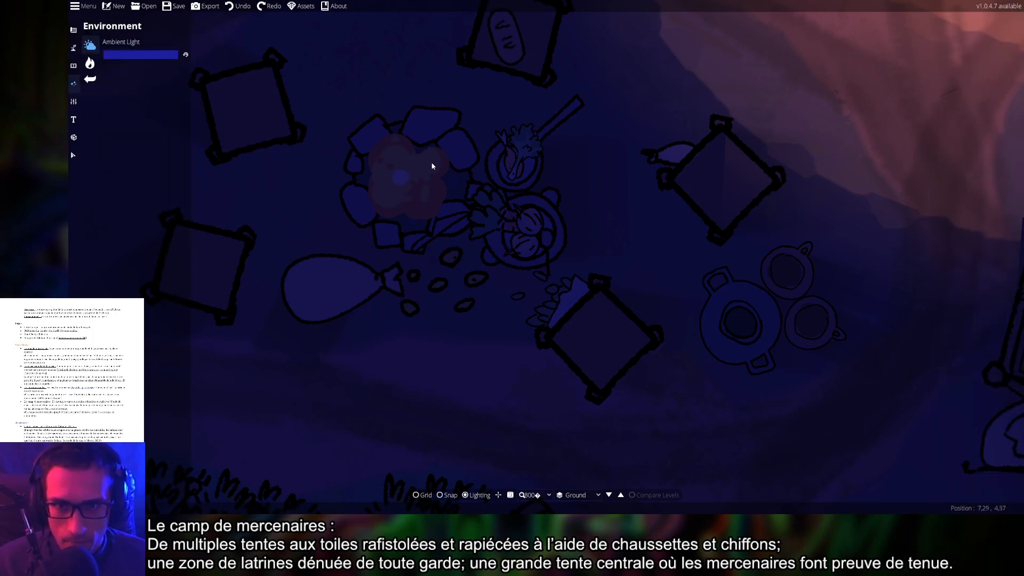
left_click(89, 63)
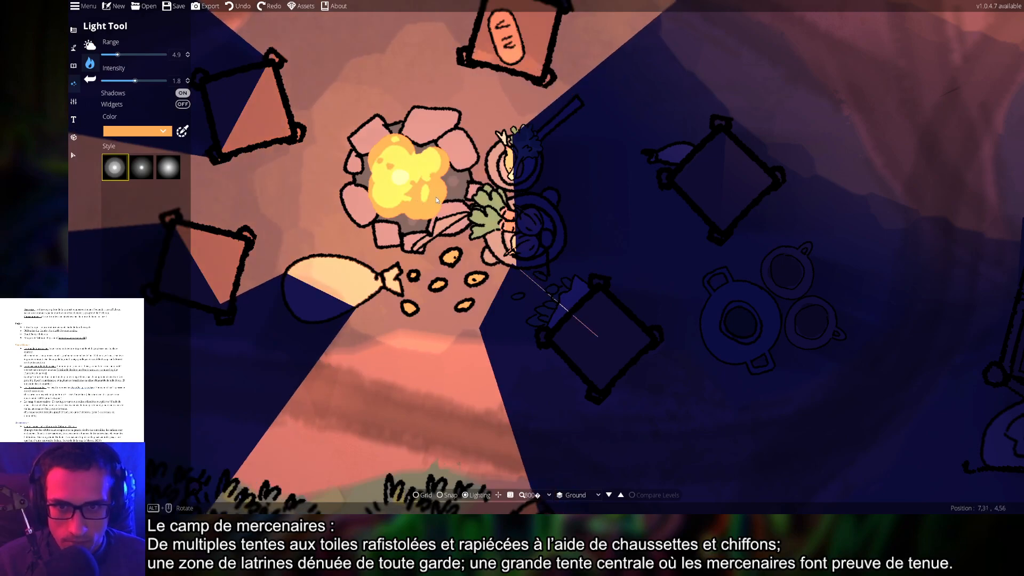
left_click(408, 181)
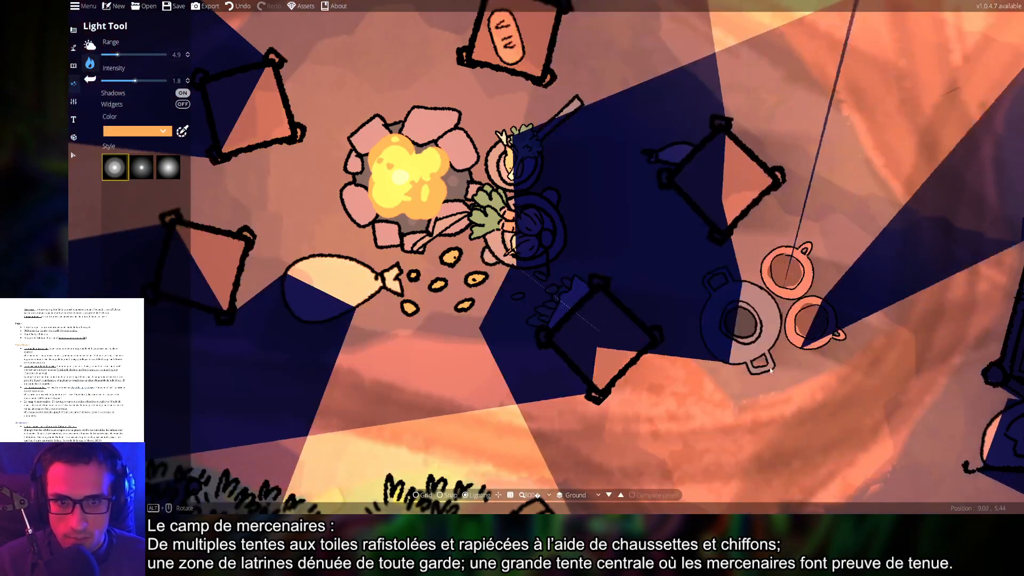
Zoom out over the night-blue camp and save the map
scroll(765, 337, "down", 5)
scroll(765, 337, "down", 1)
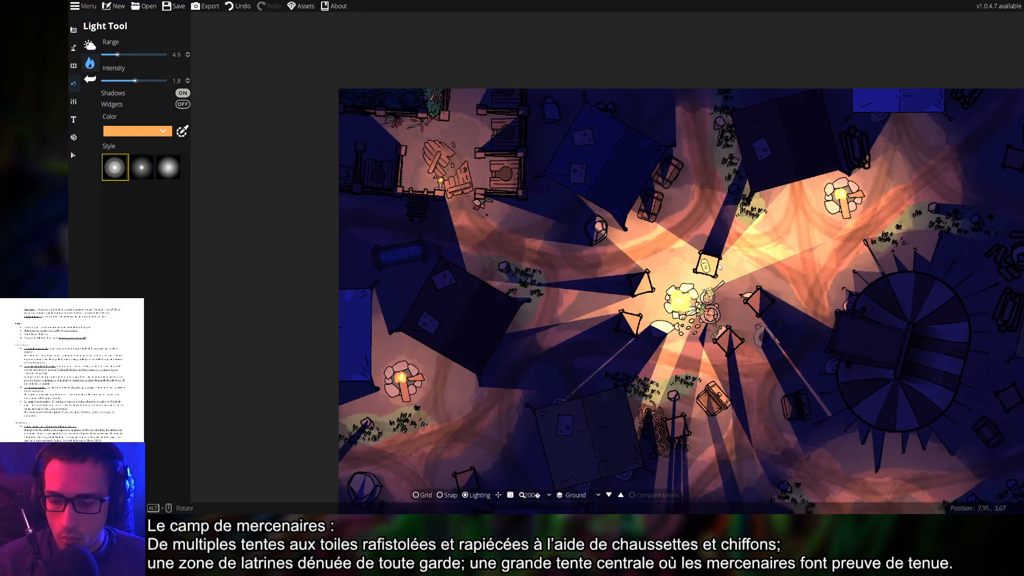
key("ctrl+s")
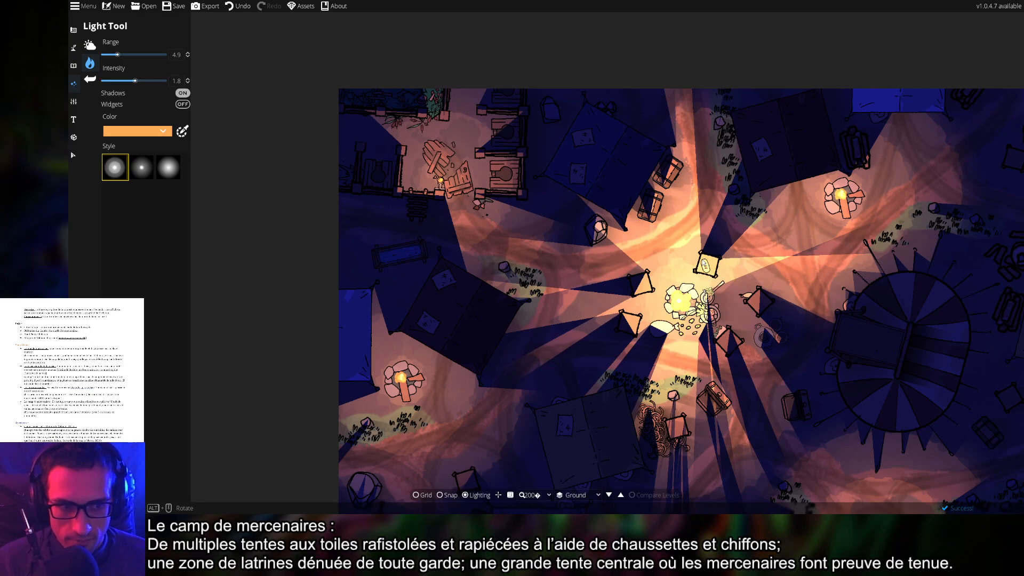
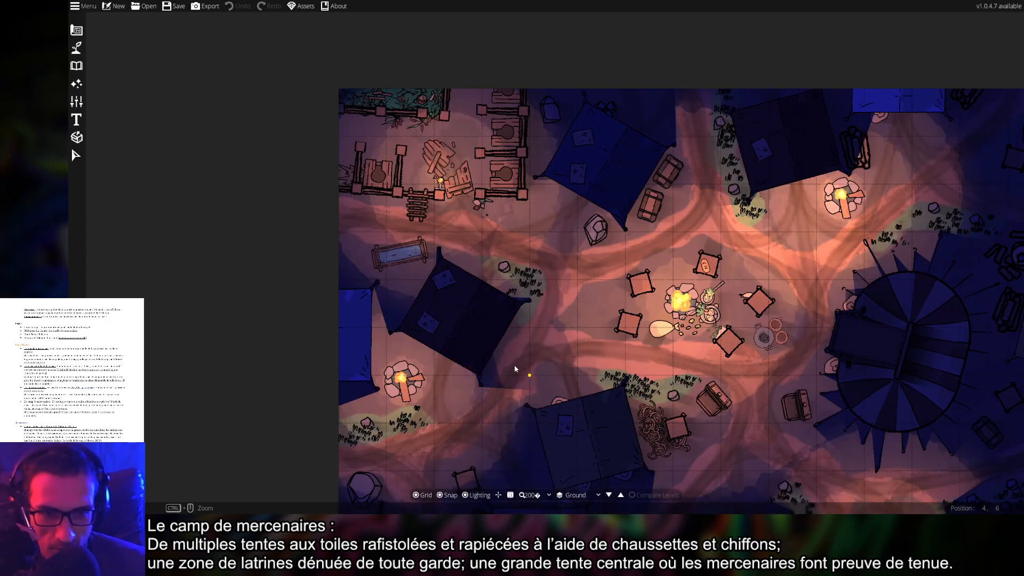
Recentre the camp map, then hide the grid and turn off snapping
left_click_drag(777, 368, 563, 333)
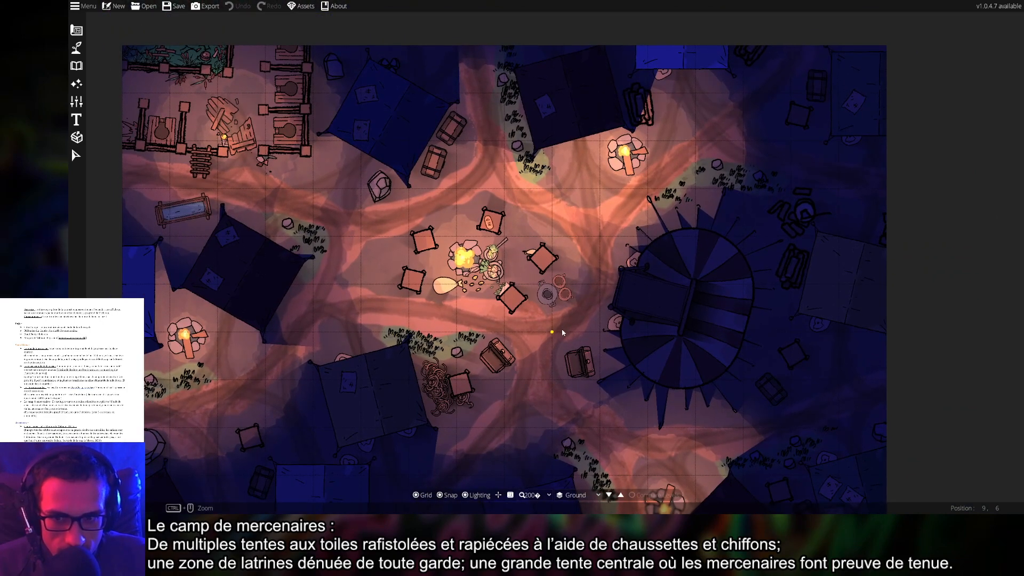
left_click_drag(563, 332, 608, 224)
scroll(608, 224, "down", 3)
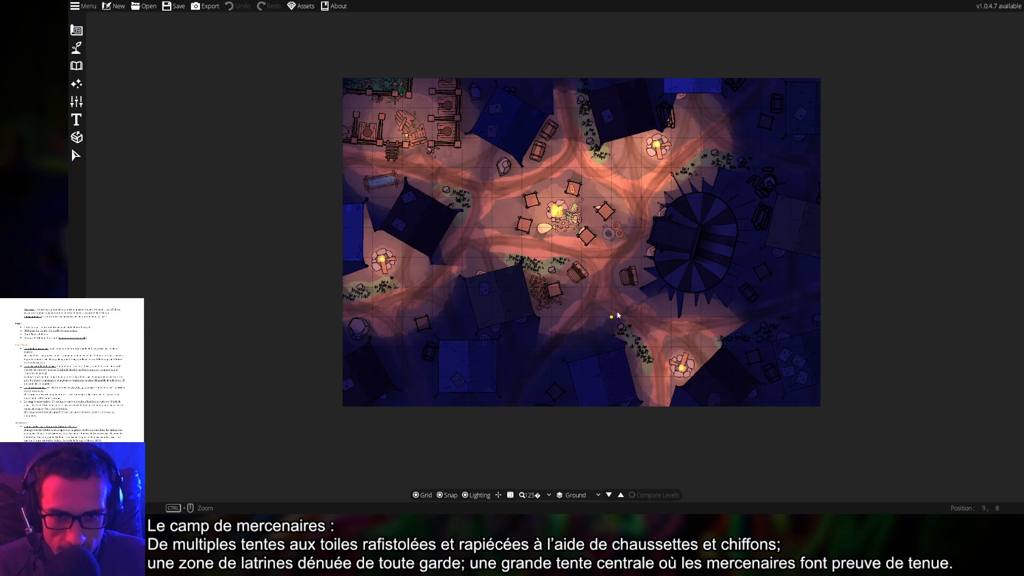
left_click_drag(617, 312, 562, 300)
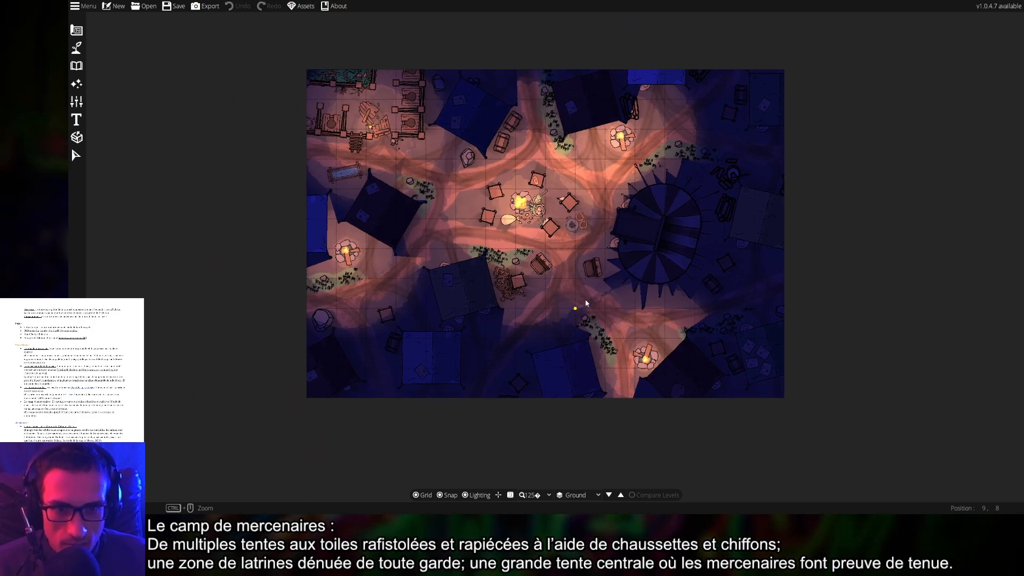
left_click_drag(582, 302, 576, 352)
scroll(544, 288, "up", 3)
scroll(543, 291, "up", 1)
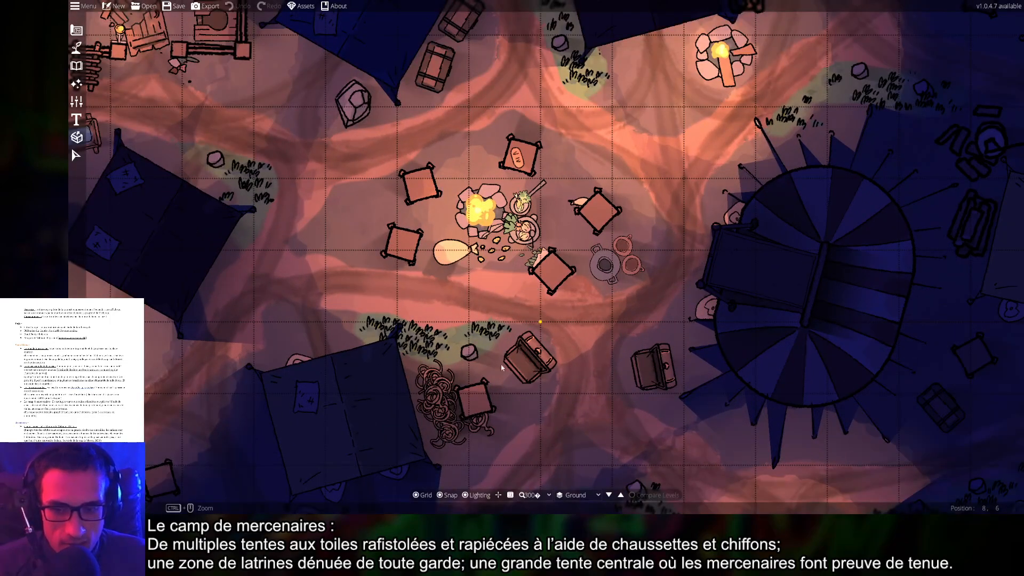
left_click(417, 498)
left_click(442, 499)
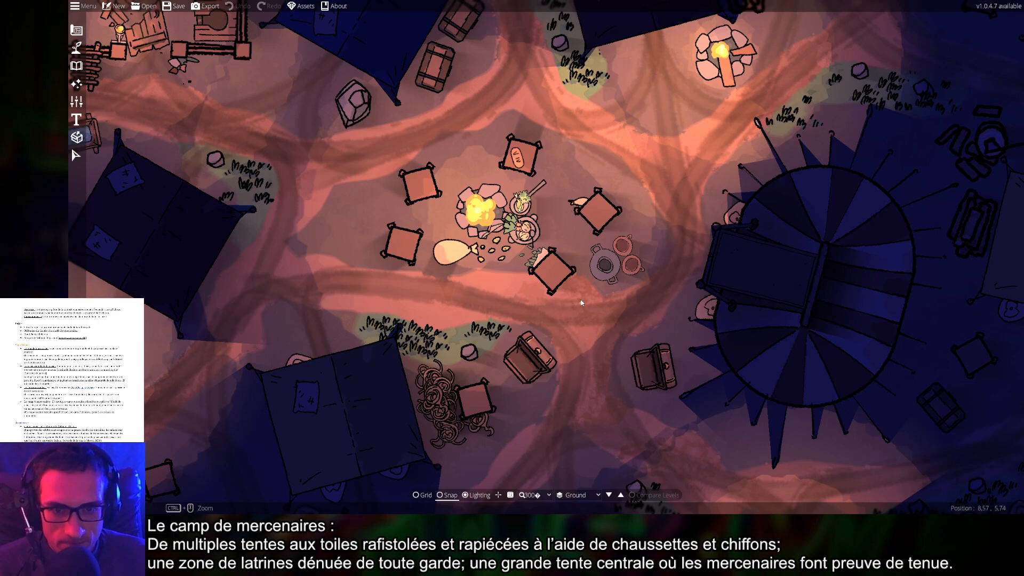
Pan to the upper-left ladder and lamp area and bring up the object tools
left_click_drag(582, 302, 619, 318)
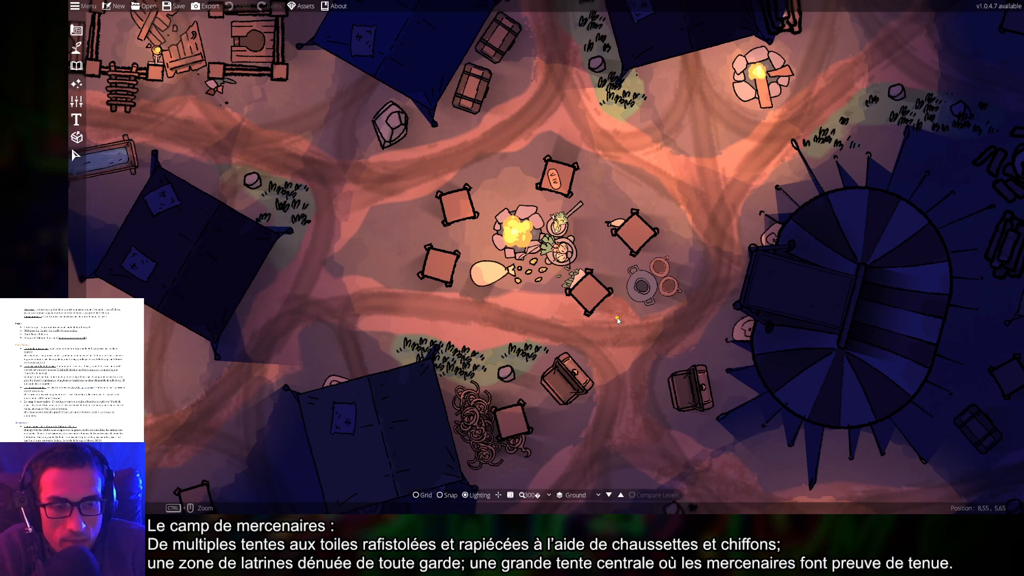
scroll(617, 320, "down", 6)
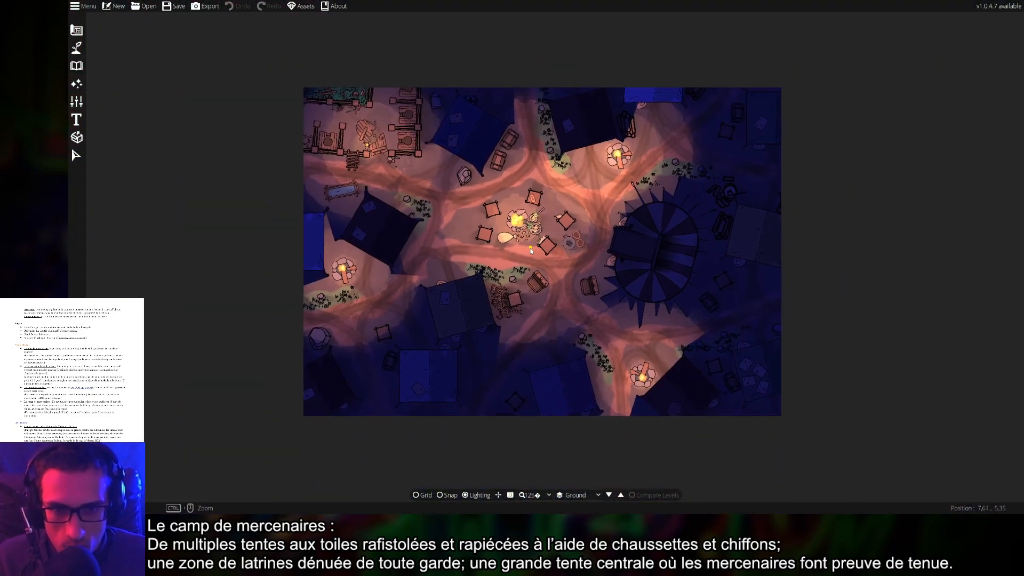
scroll(367, 157, "up", 8)
left_click_drag(426, 147, 574, 301)
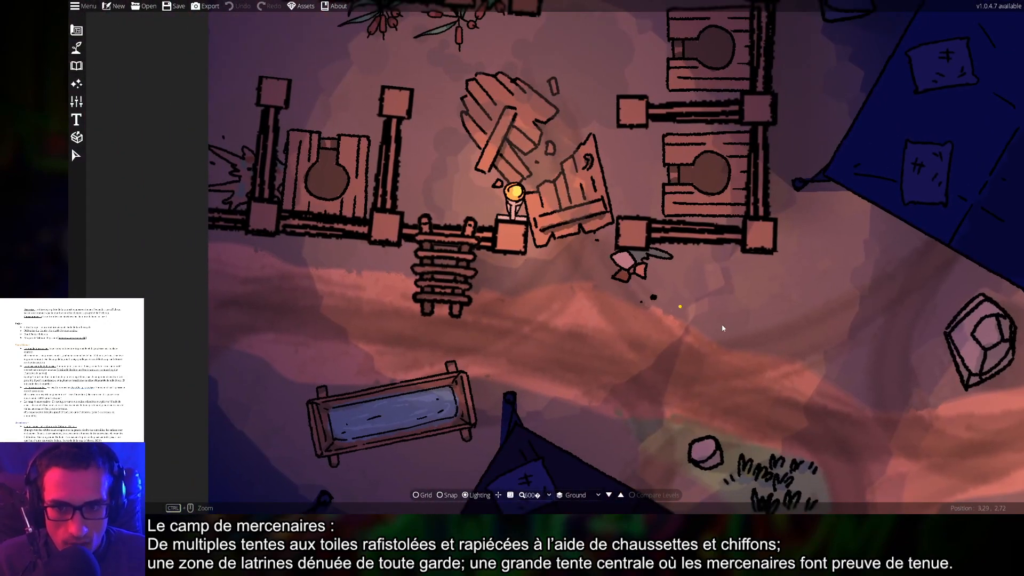
left_click_drag(508, 233, 274, 120)
left_click(75, 47)
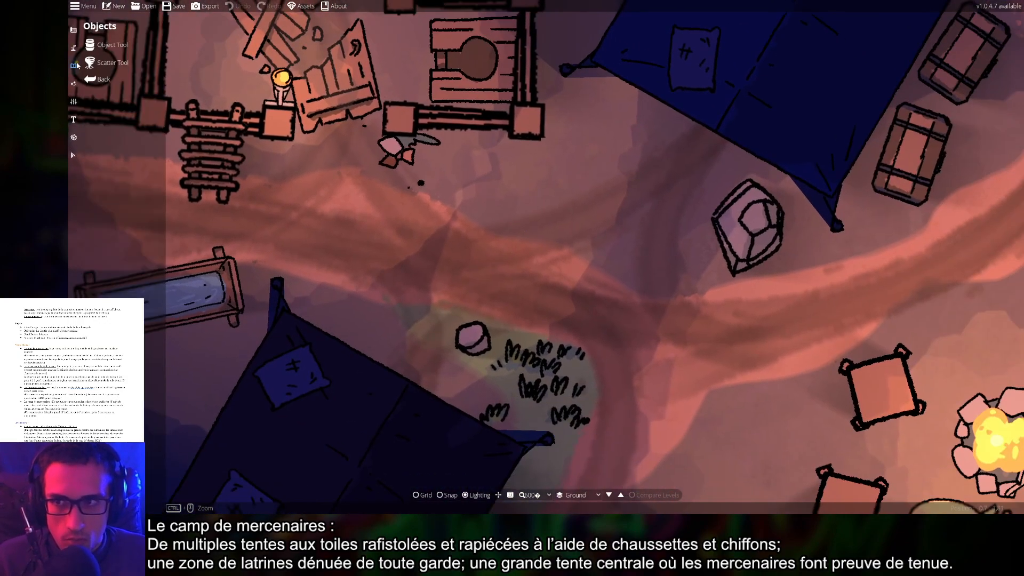
Select the Path Tool and switch Block Light on for new paths
left_click(74, 47)
left_click(110, 102)
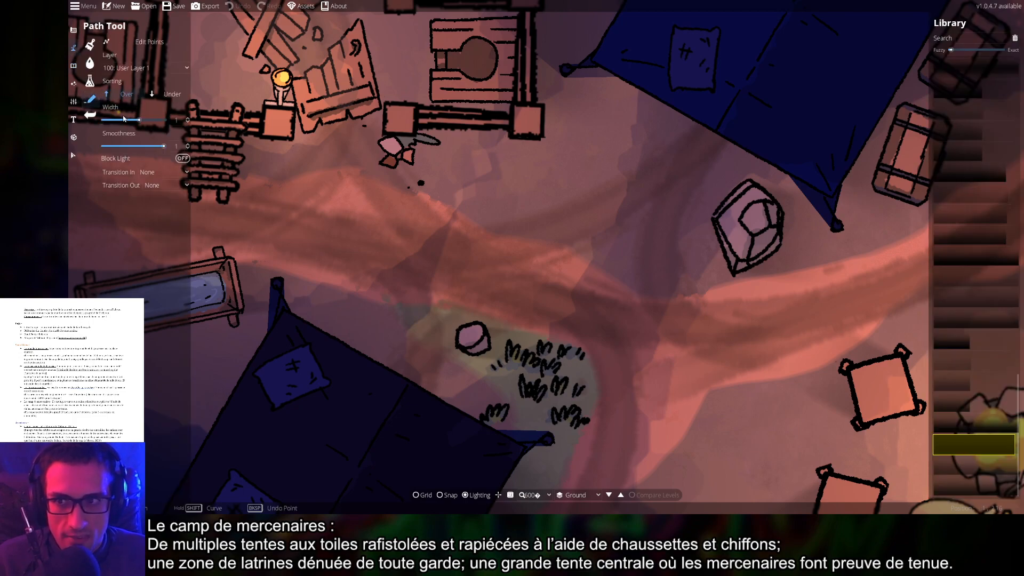
scroll(495, 250, "down", 5)
left_click_drag(523, 256, 434, 184)
left_click(183, 159)
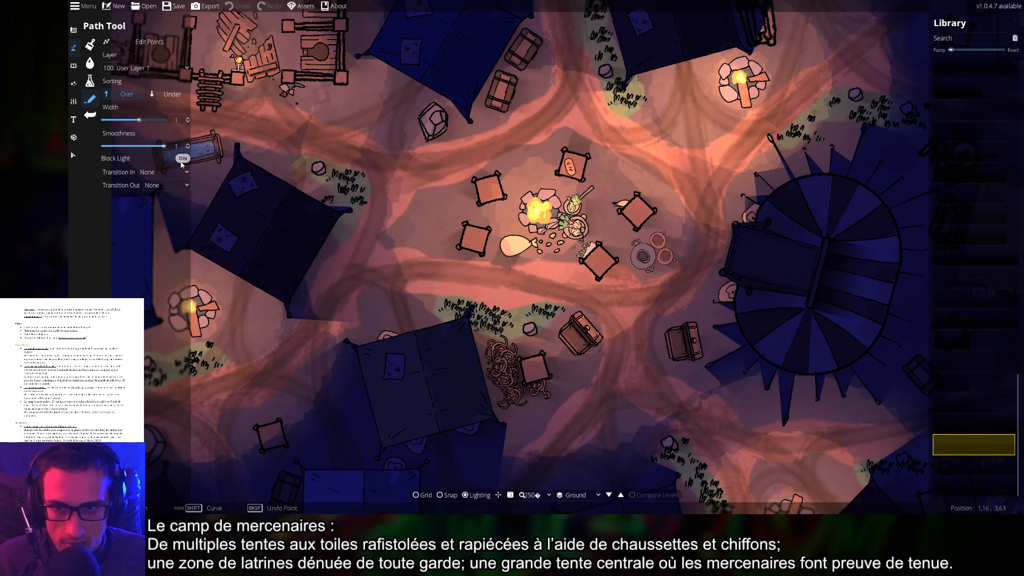
Pan across the camp from the latrines to the campfire, then reload the saved map
left_click_drag(402, 200, 525, 259)
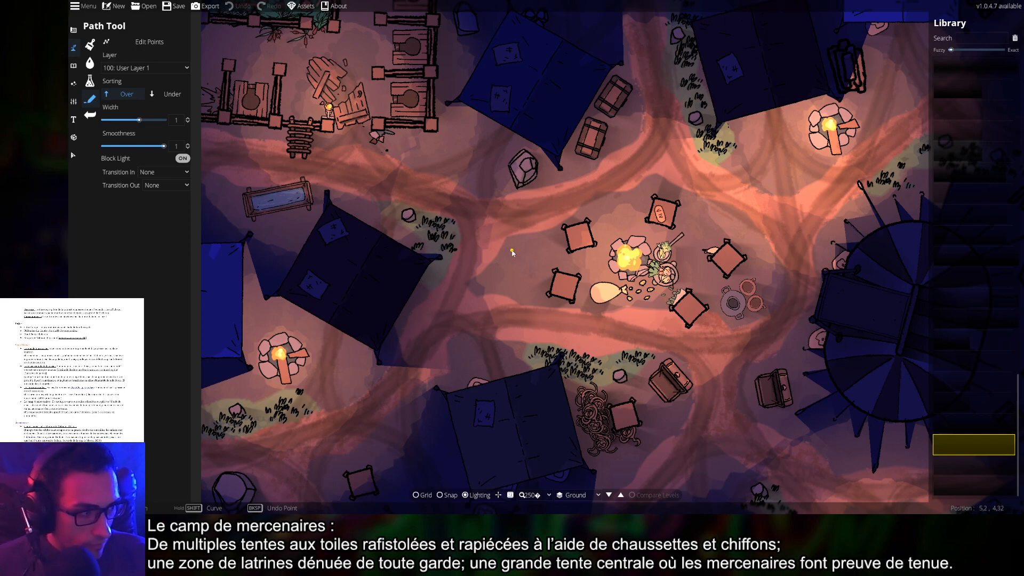
mouse_move(1009, 284)
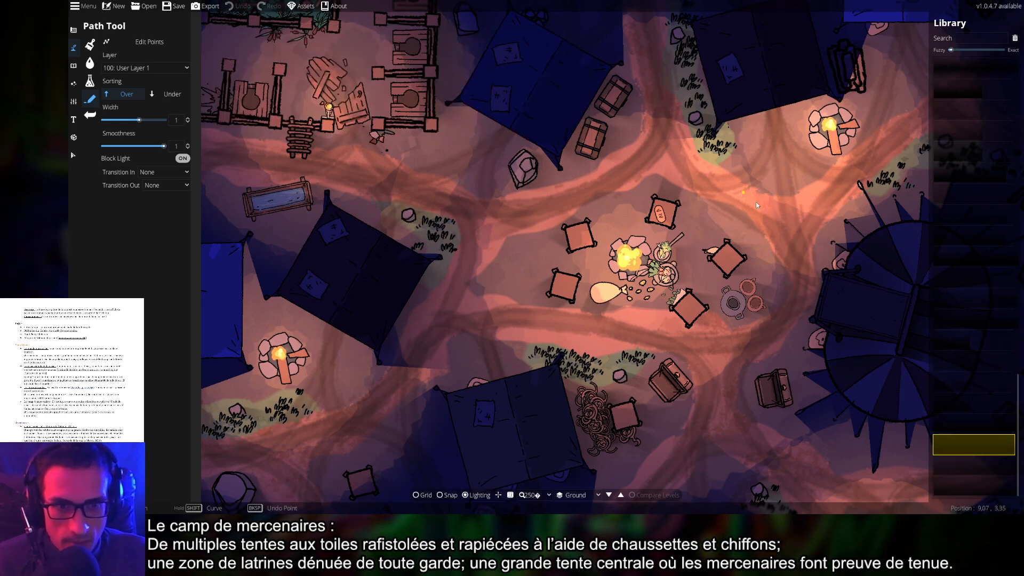
left_click_drag(756, 202, 612, 185)
scroll(671, 187, "down", 4)
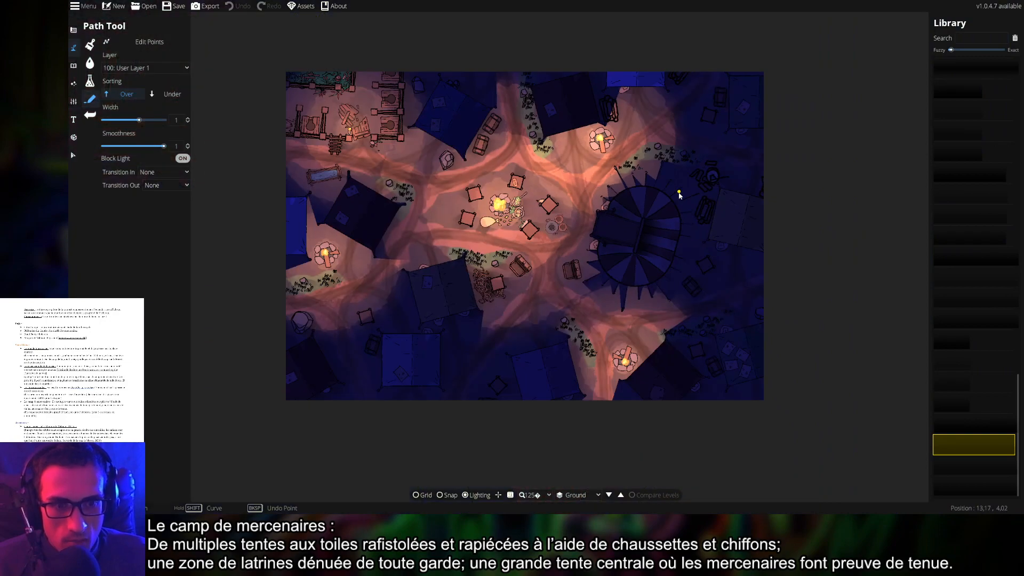
left_click_drag(616, 278, 647, 270)
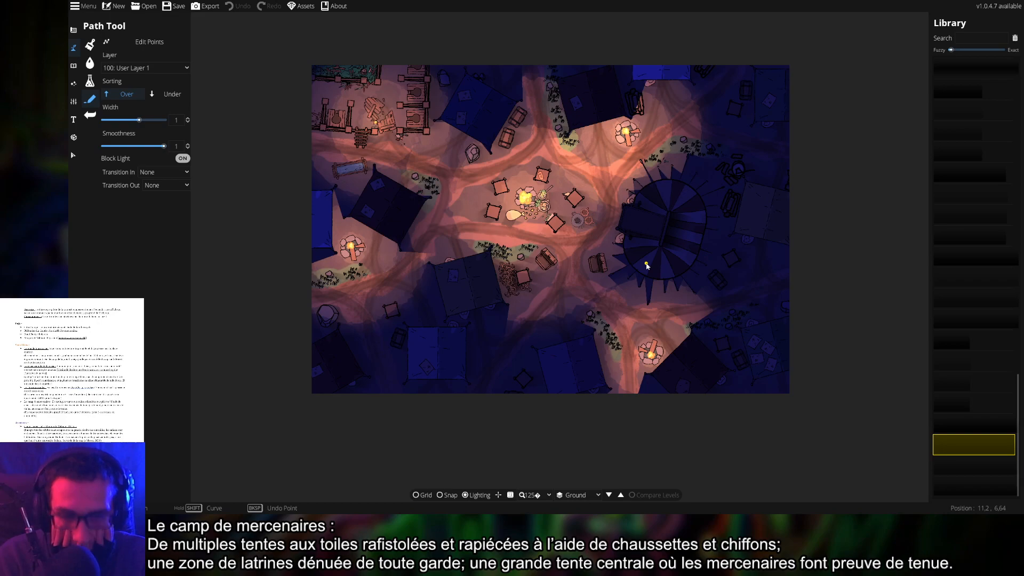
left_click_drag(432, 148, 536, 203)
scroll(536, 203, "up", 7)
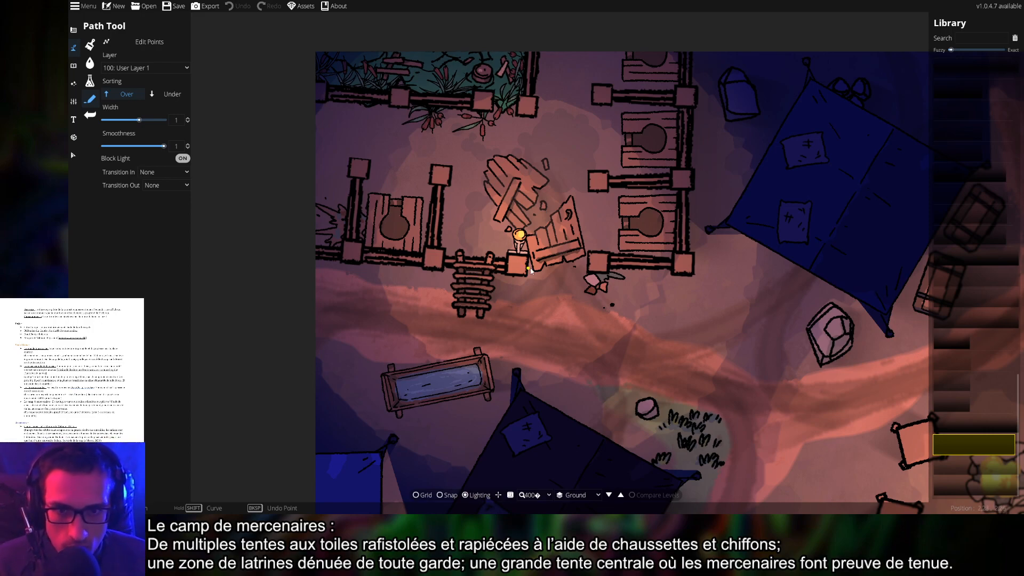
left_click_drag(621, 320, 539, 270)
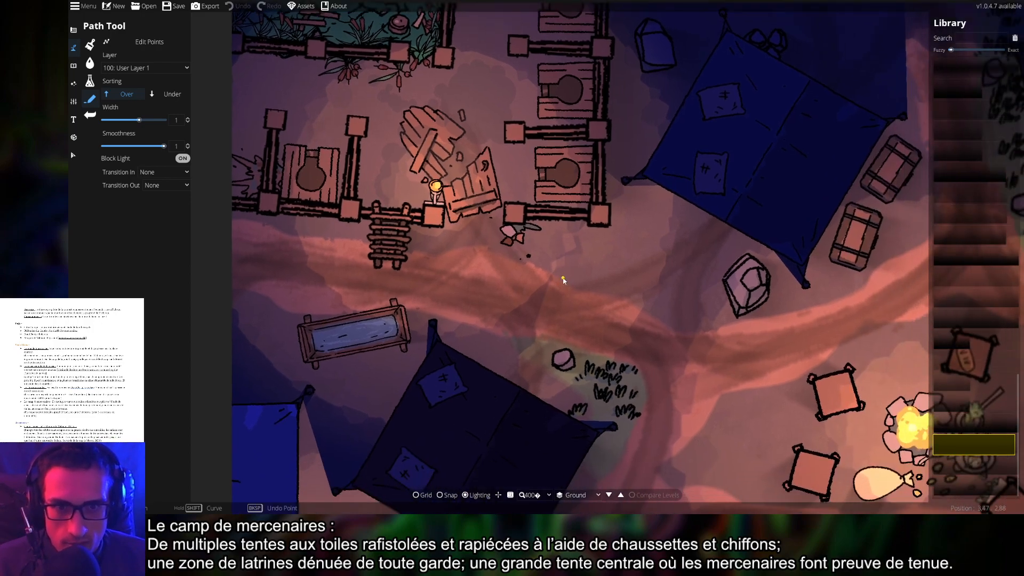
left_click_drag(665, 319, 435, 191)
scroll(550, 252, "down", 3)
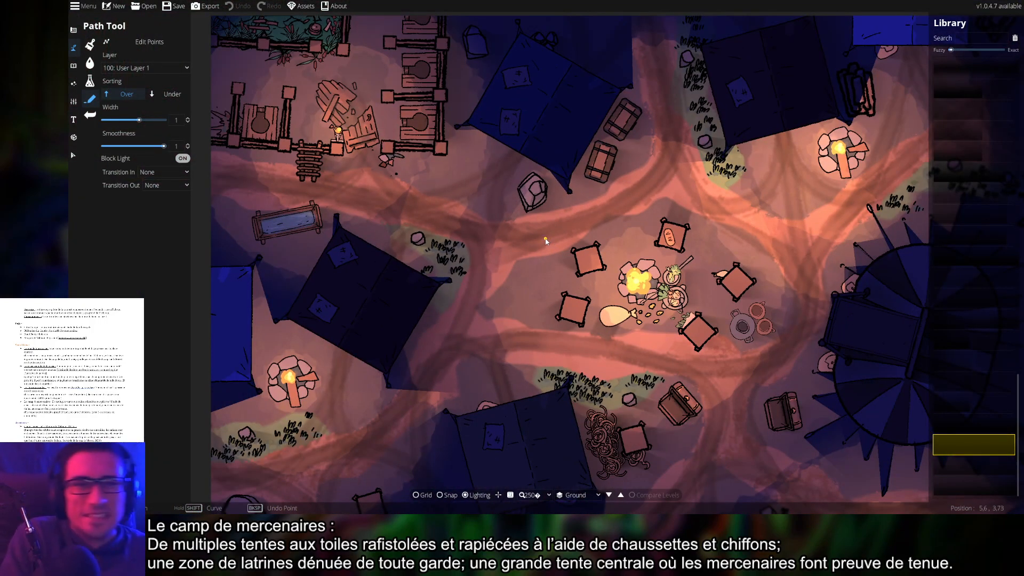
left_click_drag(581, 305, 520, 276)
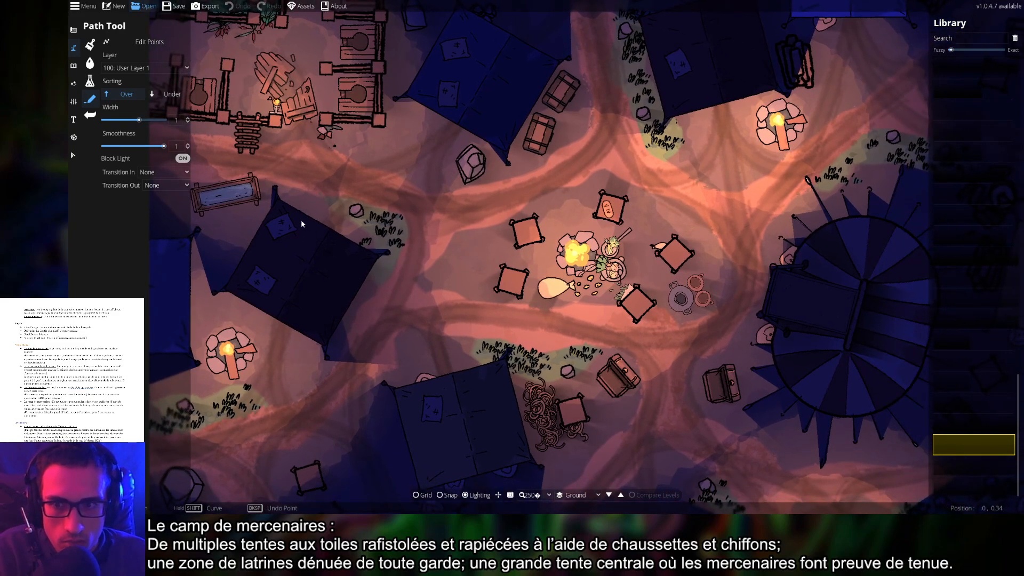
left_click(569, 390)
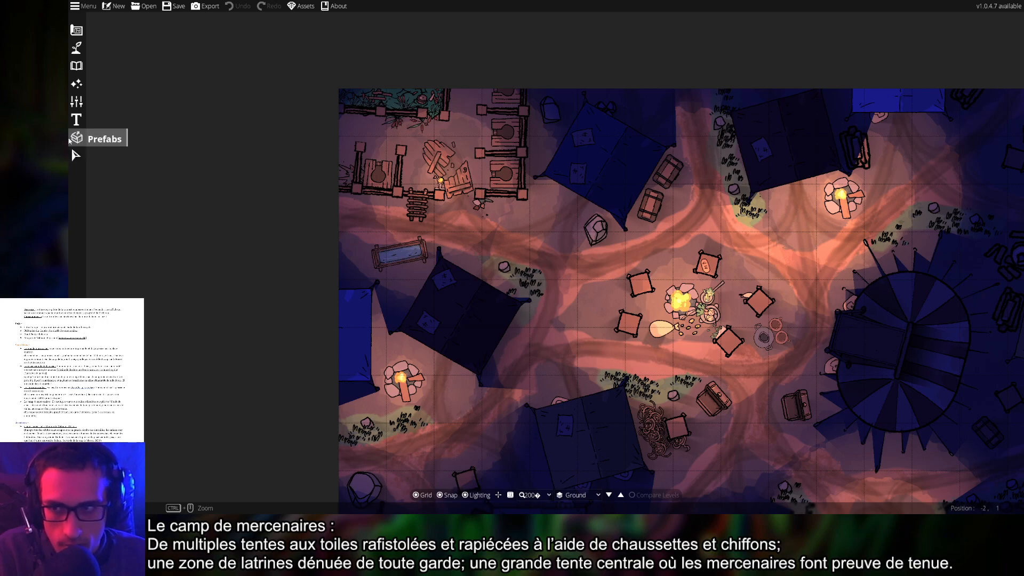
Turn Block Light on in the Path Tool and save the camp map
left_click(77, 30)
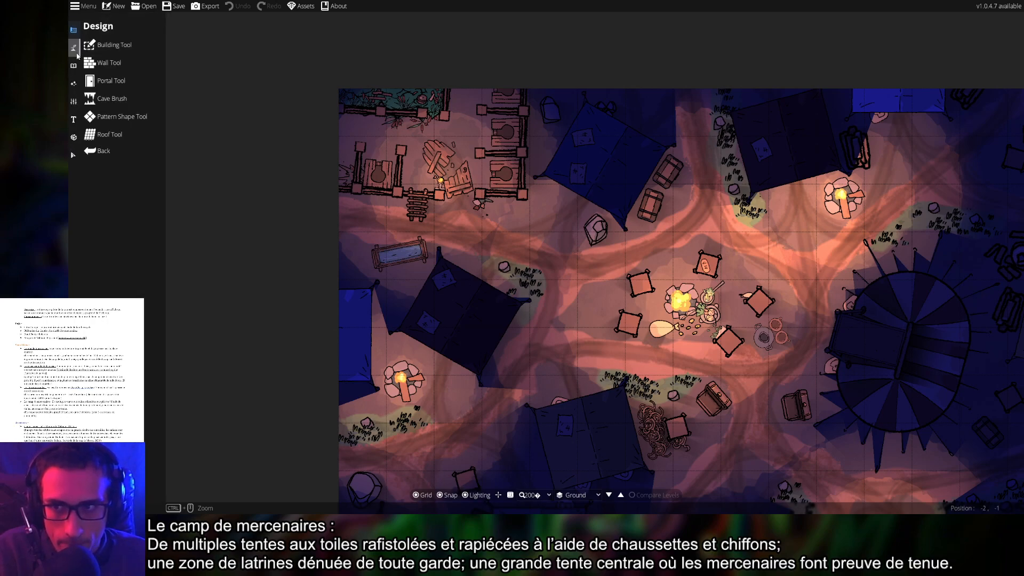
left_click(104, 152)
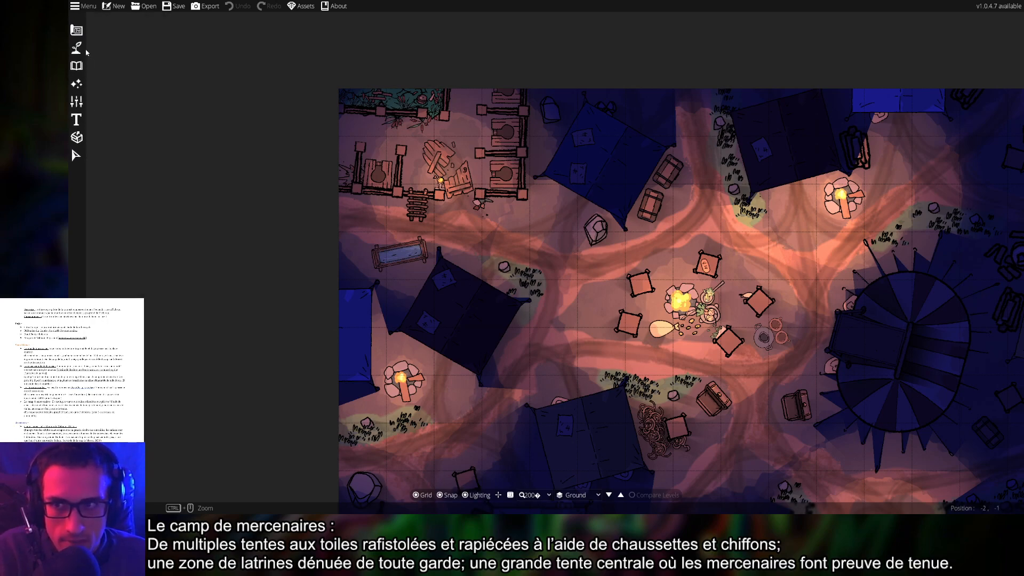
left_click(74, 47)
left_click(107, 98)
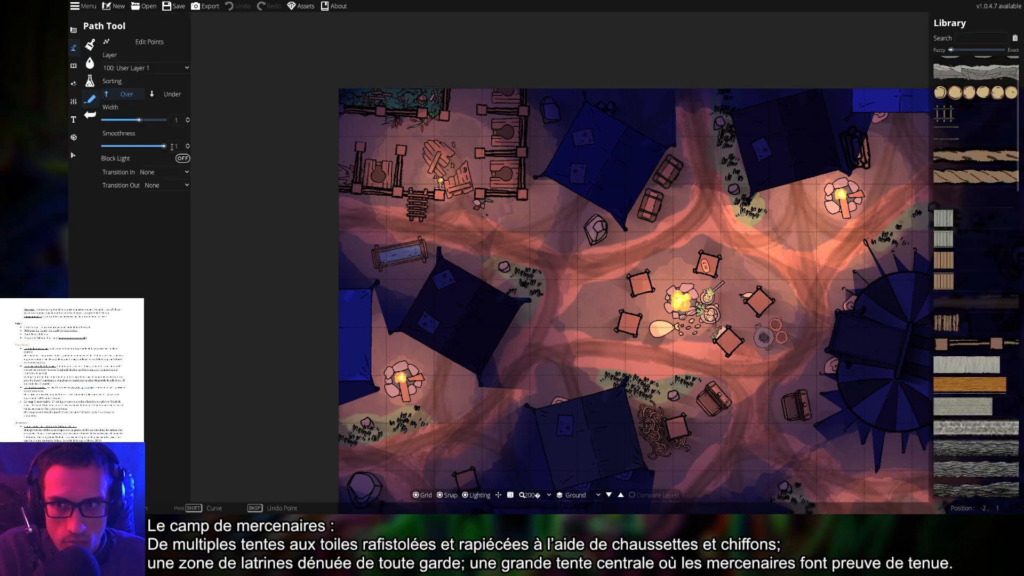
left_click(182, 158)
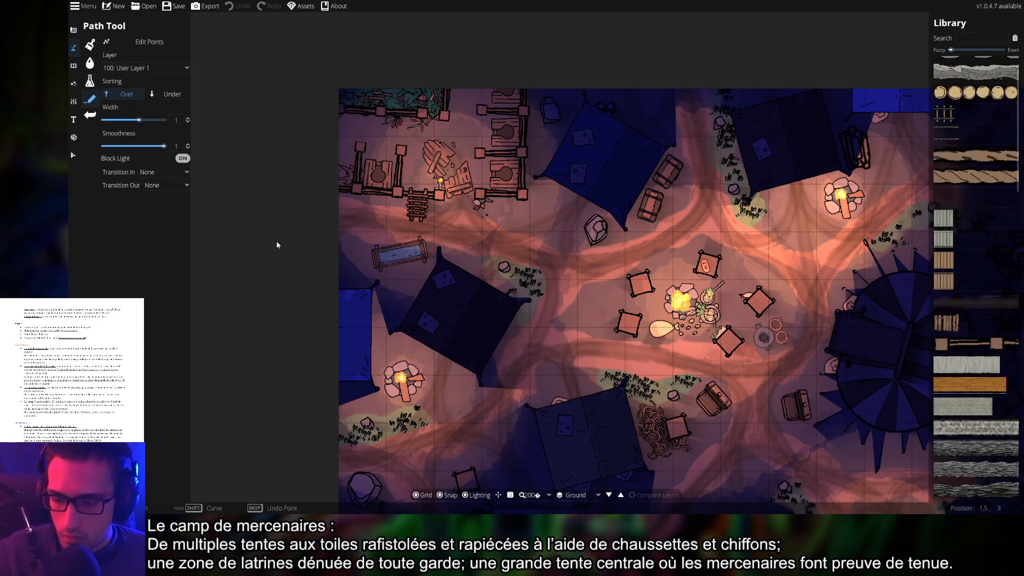
key("ctrl+s")
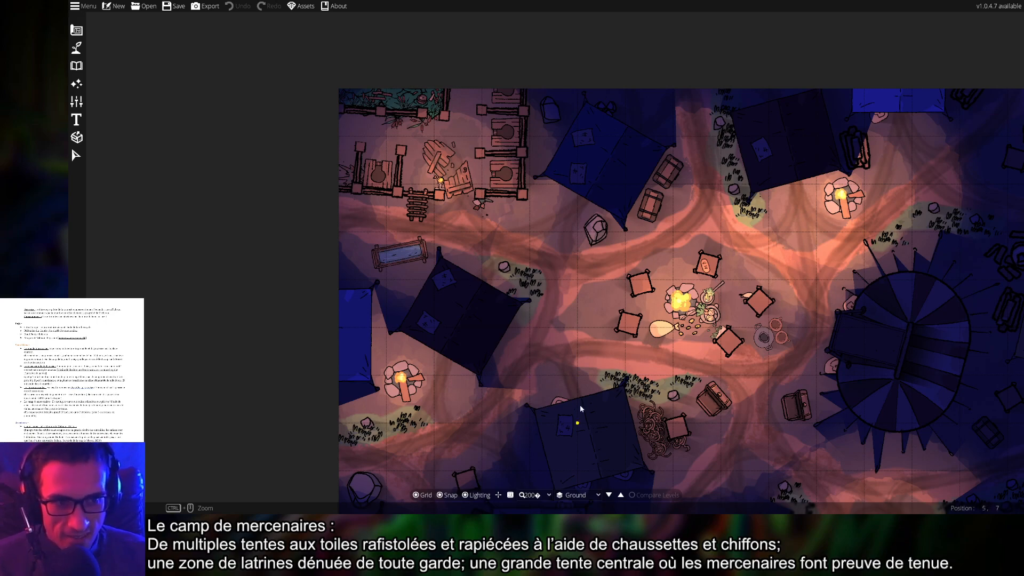
Pan around and zoom out to review the whole gridded camp
left_click_drag(614, 331, 549, 326)
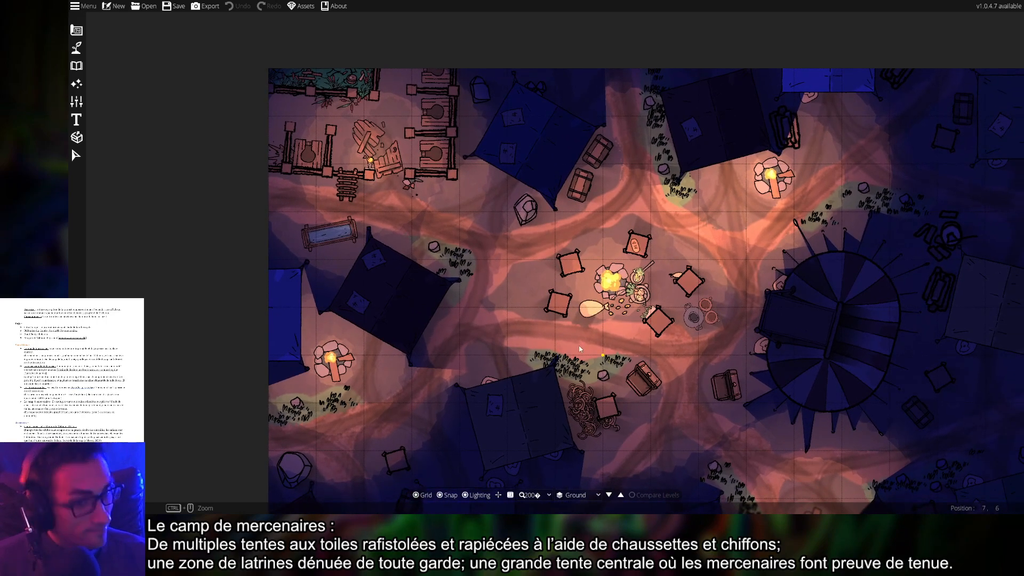
left_click_drag(553, 262, 661, 341)
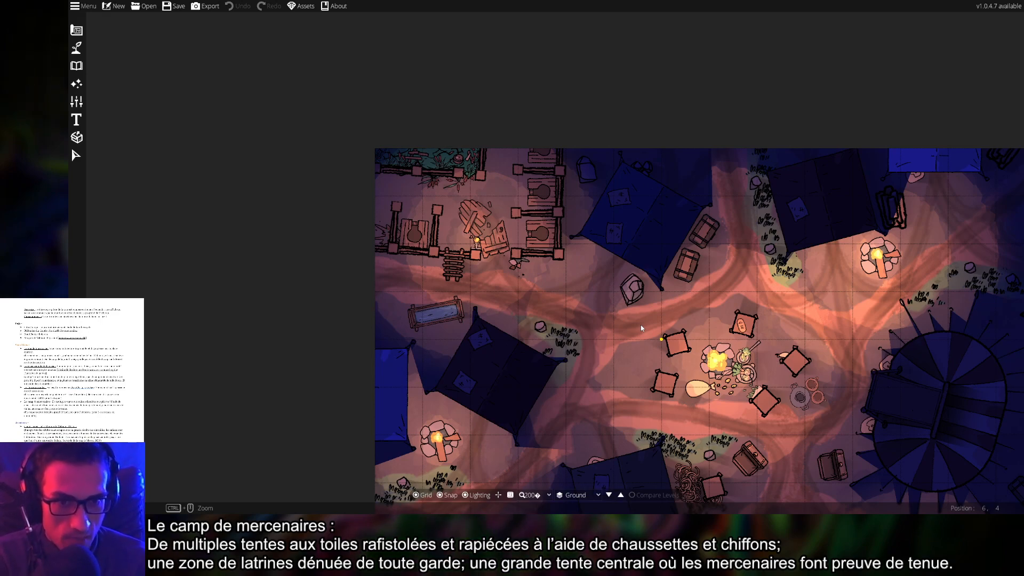
left_click_drag(768, 336, 591, 151)
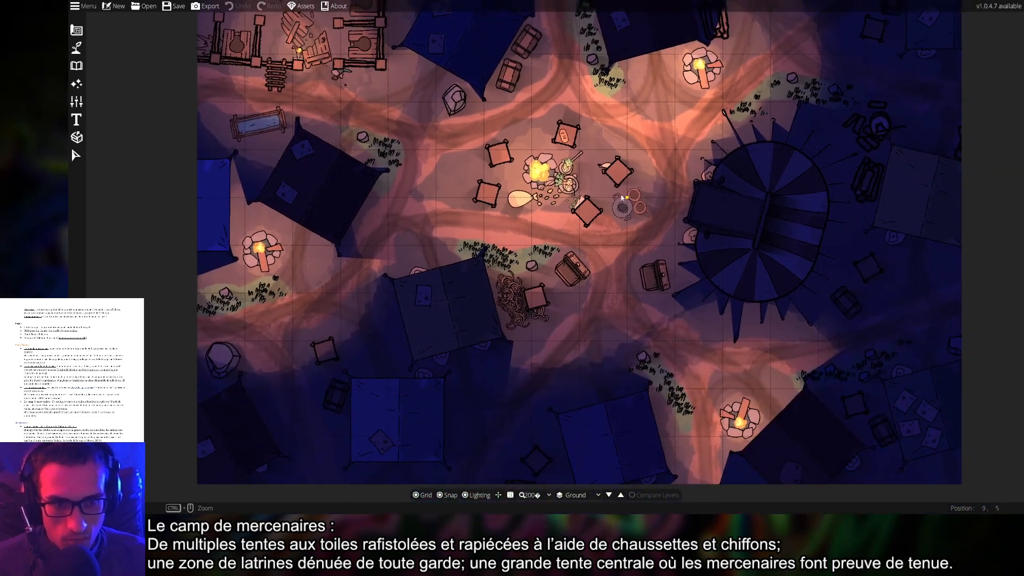
left_click_drag(698, 268, 663, 286)
scroll(551, 260, "down", 2)
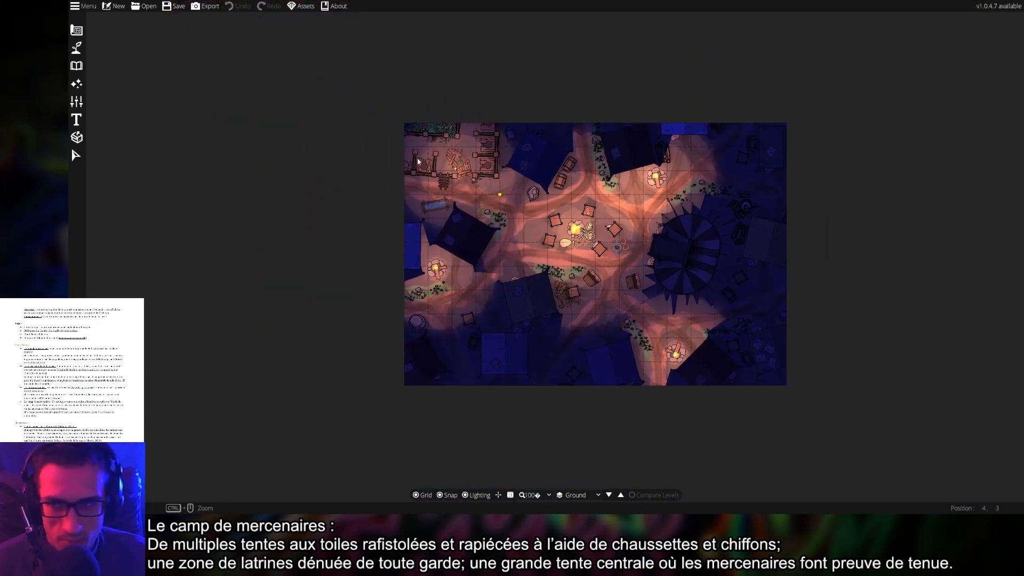
Pick the Light Tool and settle on the medium falloff style
left_click(76, 66)
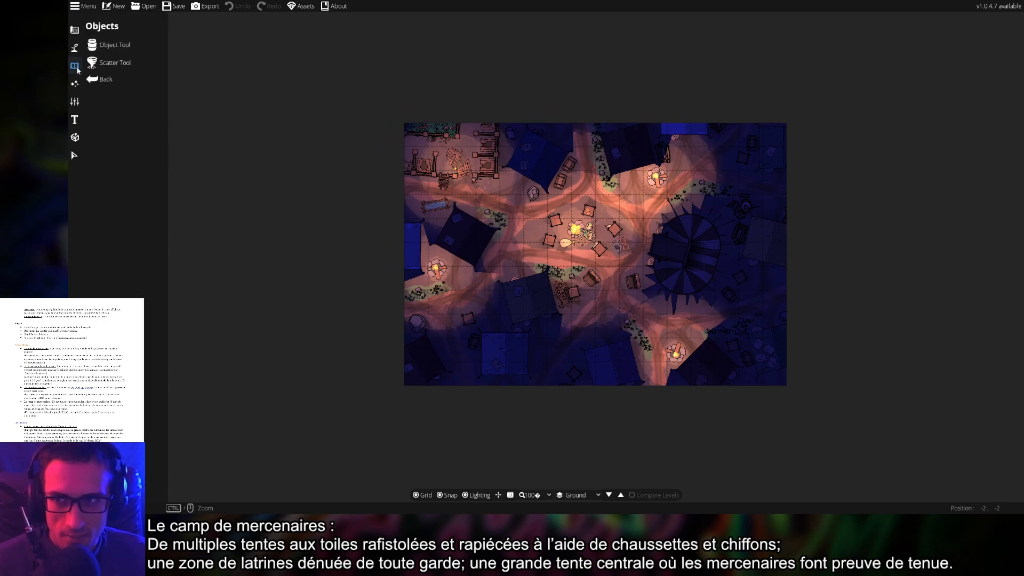
left_click(76, 84)
left_click(108, 63)
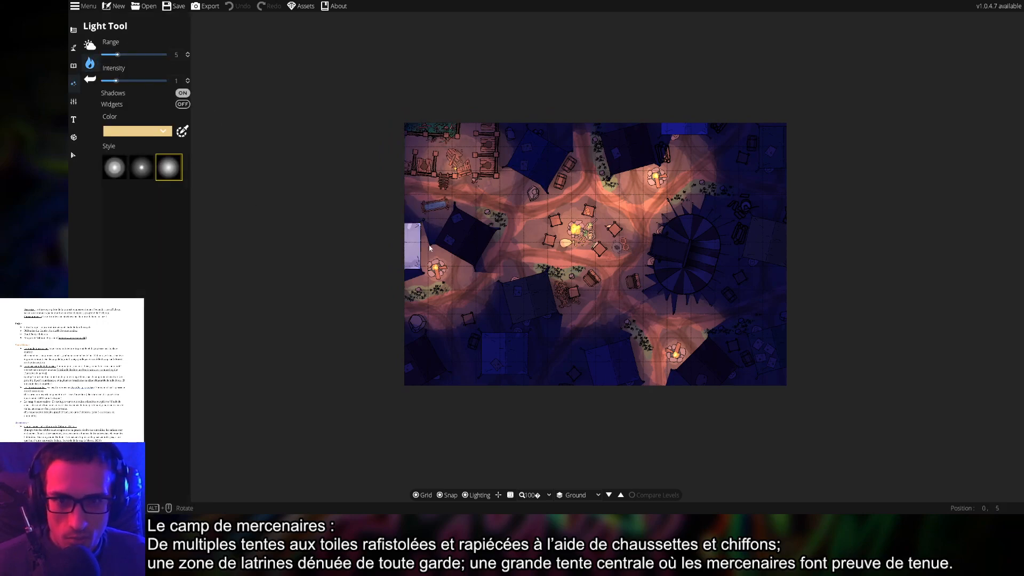
scroll(463, 241, "up", 1)
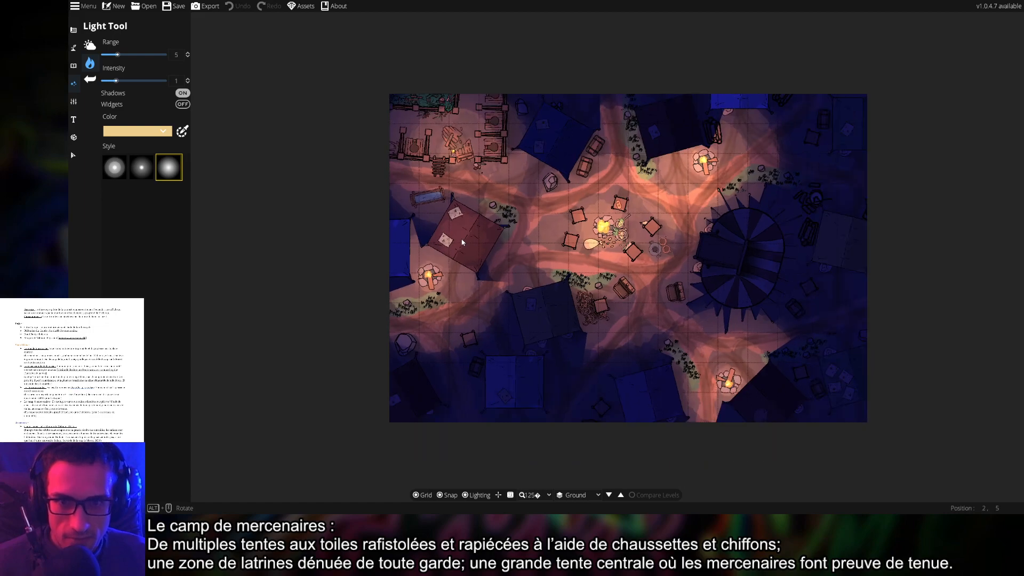
scroll(462, 242, "up", 3)
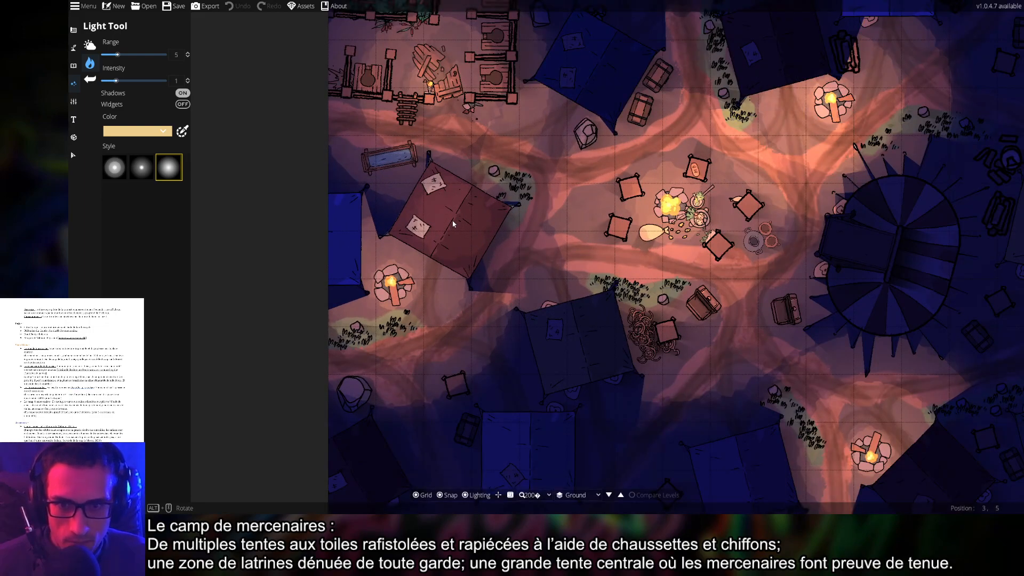
left_click(142, 167)
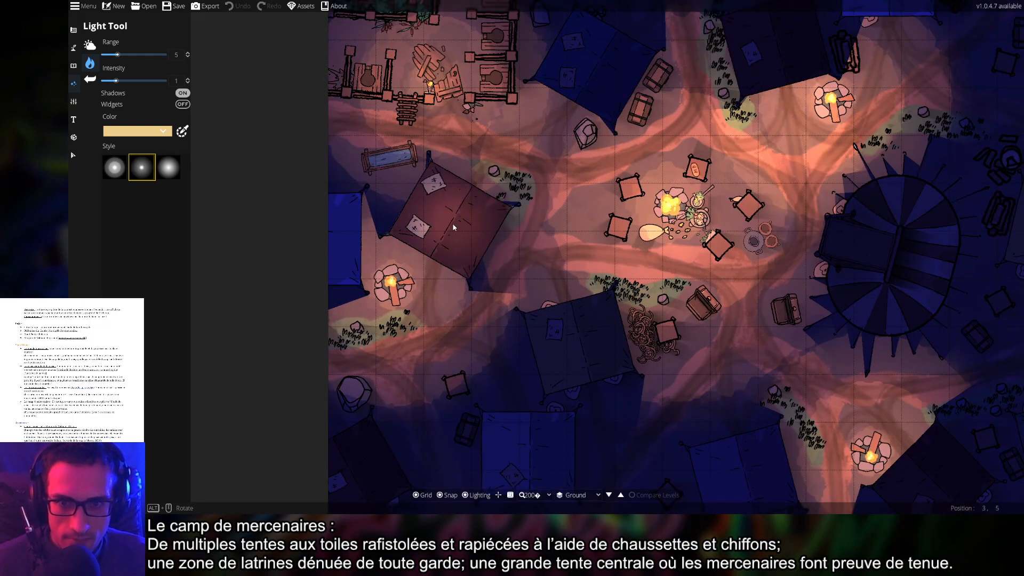
left_click(115, 167)
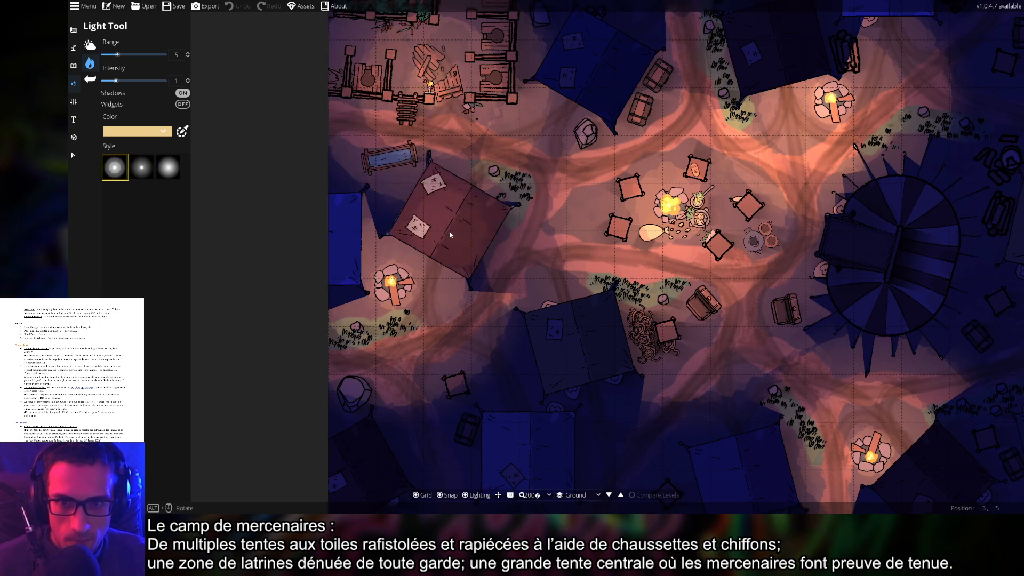
left_click(142, 168)
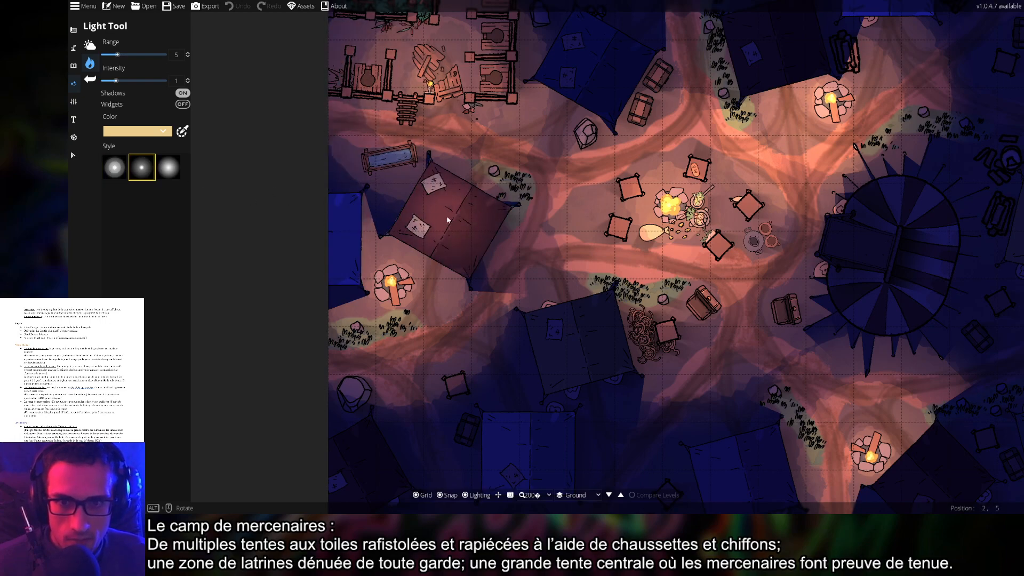
Place lights inside the left, lower-middle, lower-left and lower-right purple tents
left_click(460, 220)
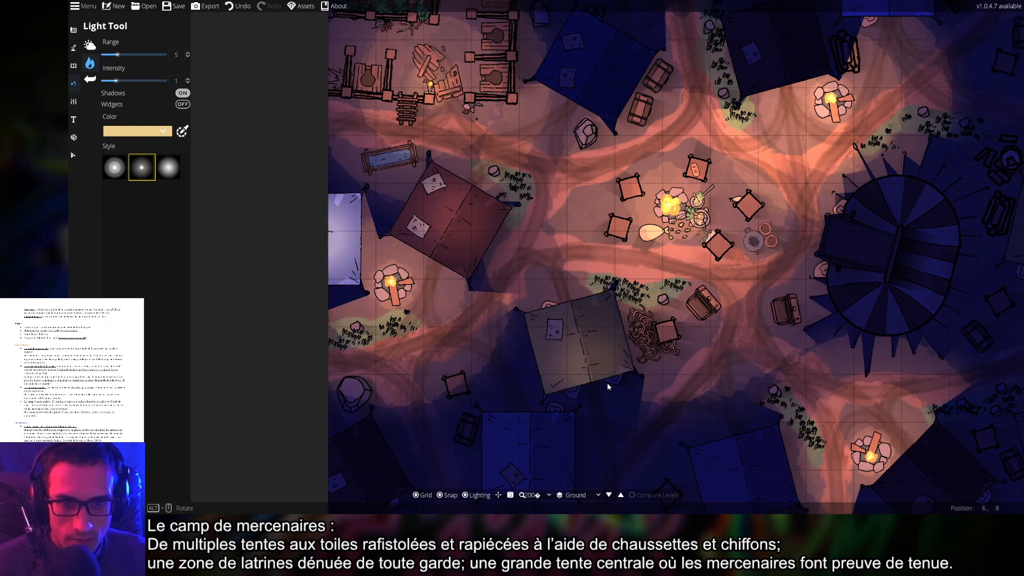
left_click(577, 346)
left_click_drag(630, 471, 641, 337)
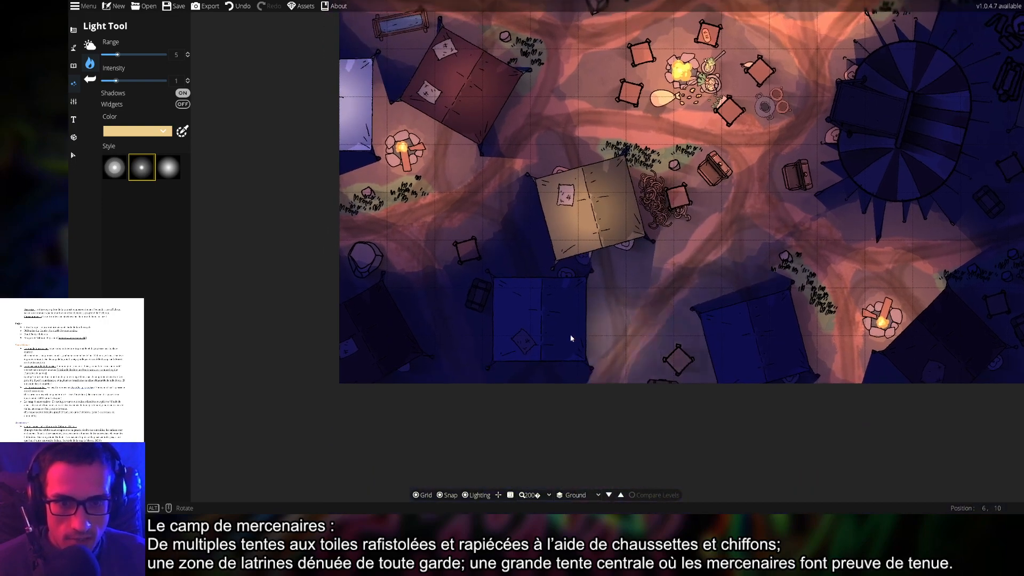
left_click(550, 324)
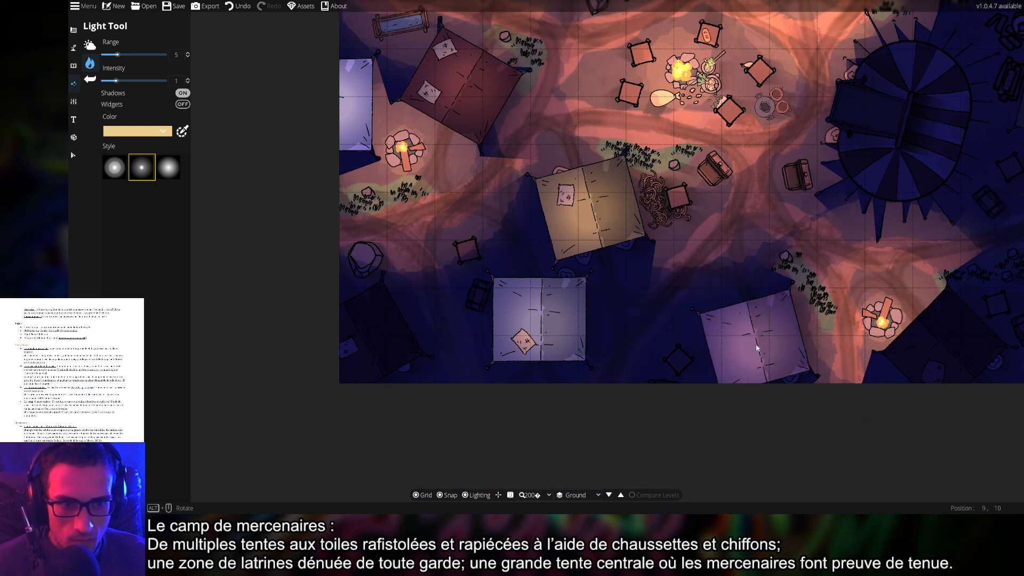
left_click(367, 350)
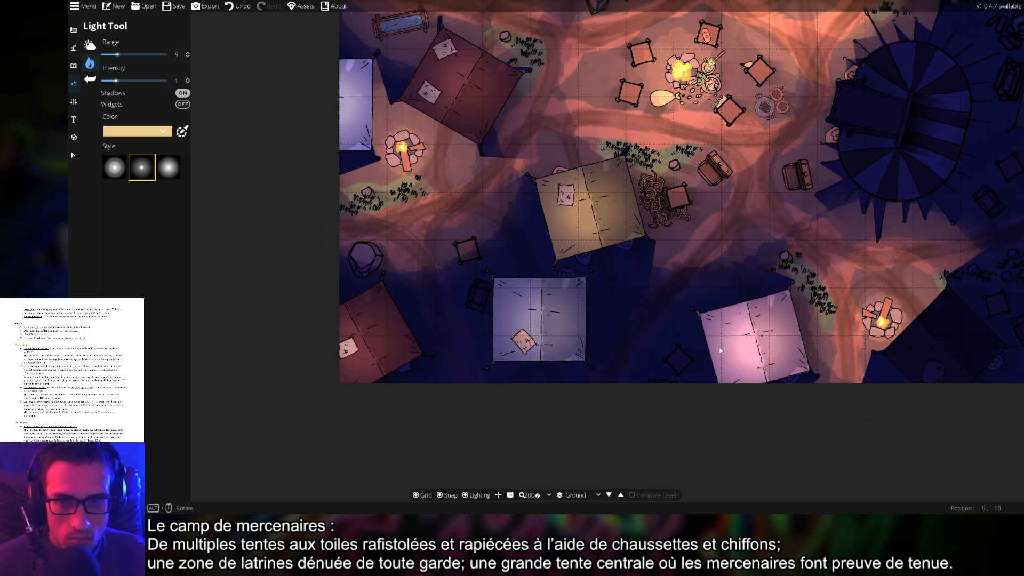
left_click(238, 5)
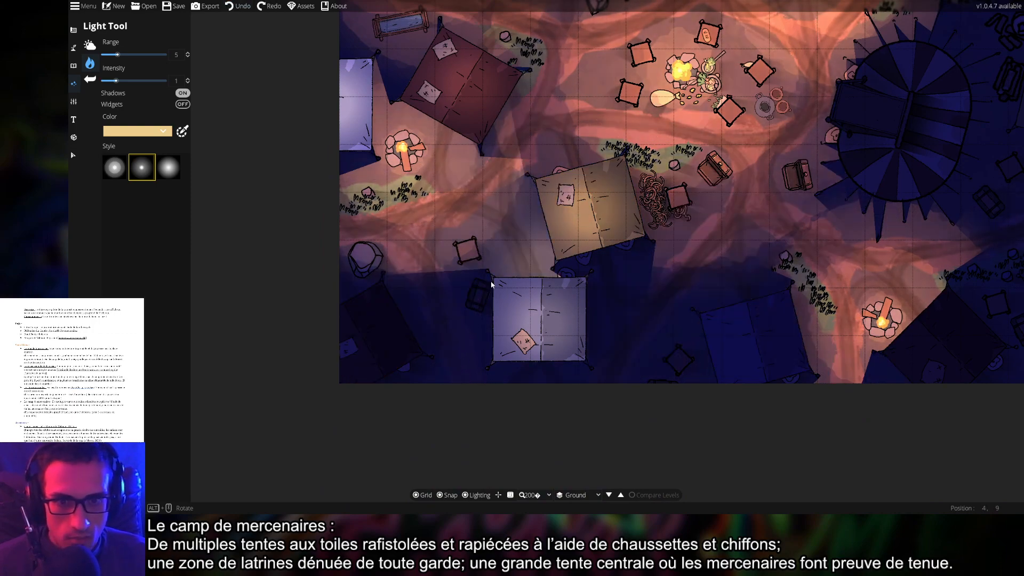
left_click(380, 322)
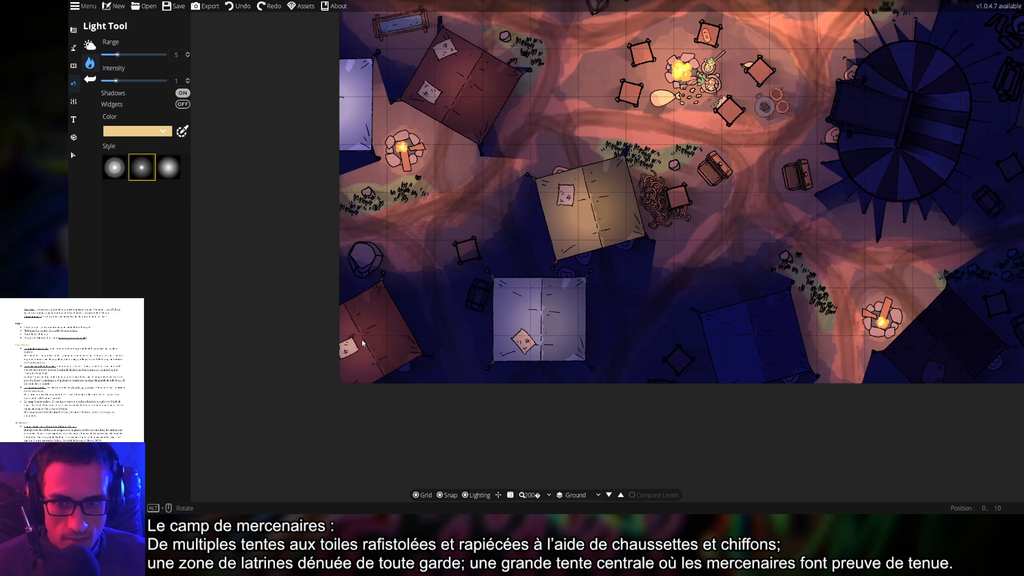
left_click(751, 345)
Light the upper-right tent and the dark tent at top centre
left_click_drag(777, 286, 400, 229)
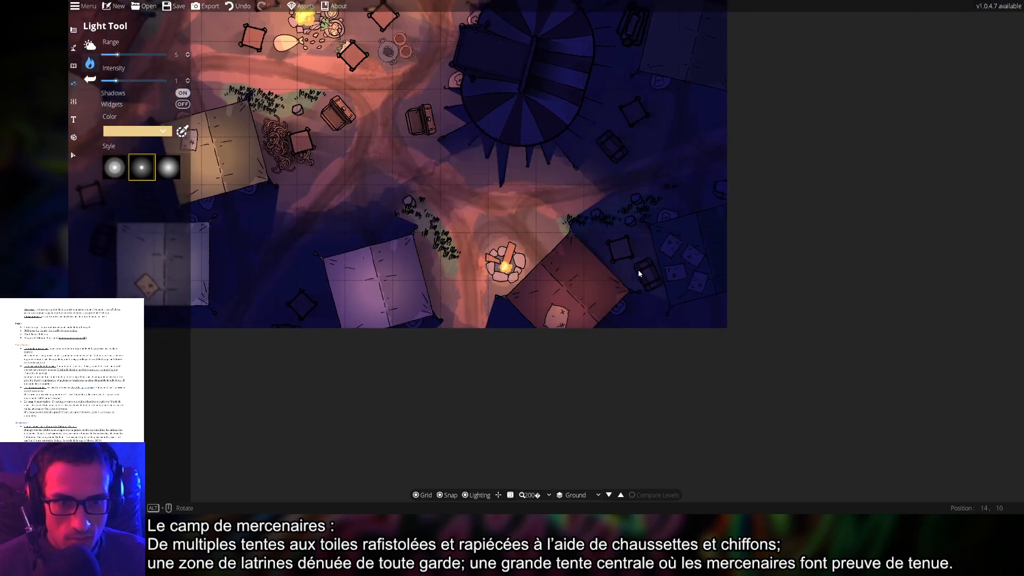
left_click_drag(638, 270, 593, 382)
left_click(648, 124)
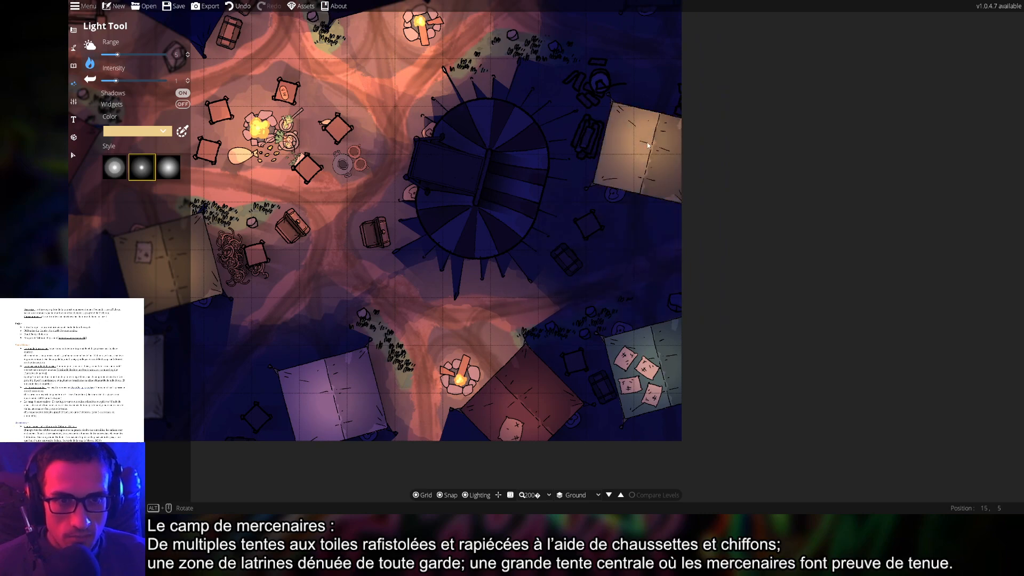
left_click_drag(587, 64, 715, 269)
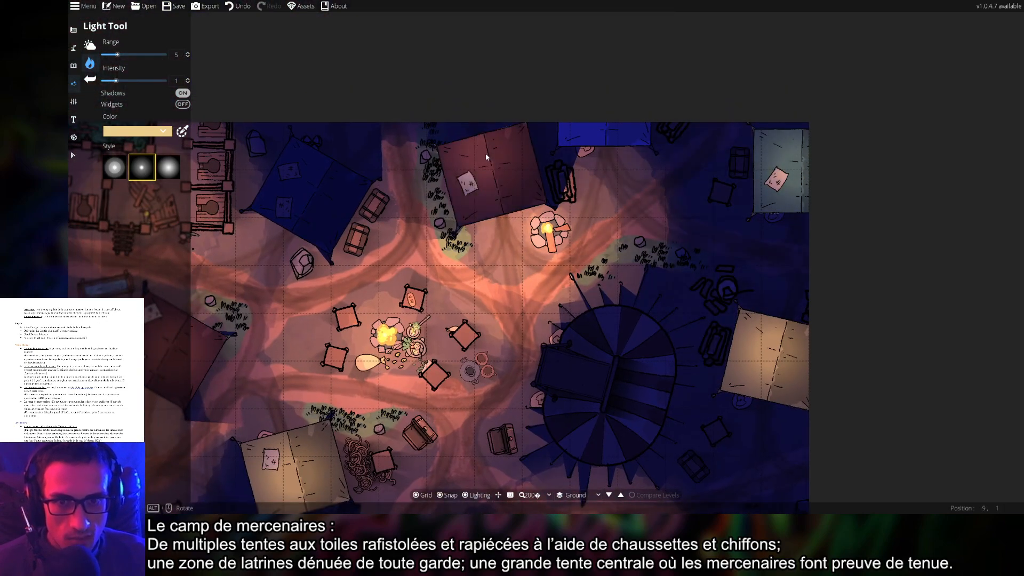
left_click(517, 156)
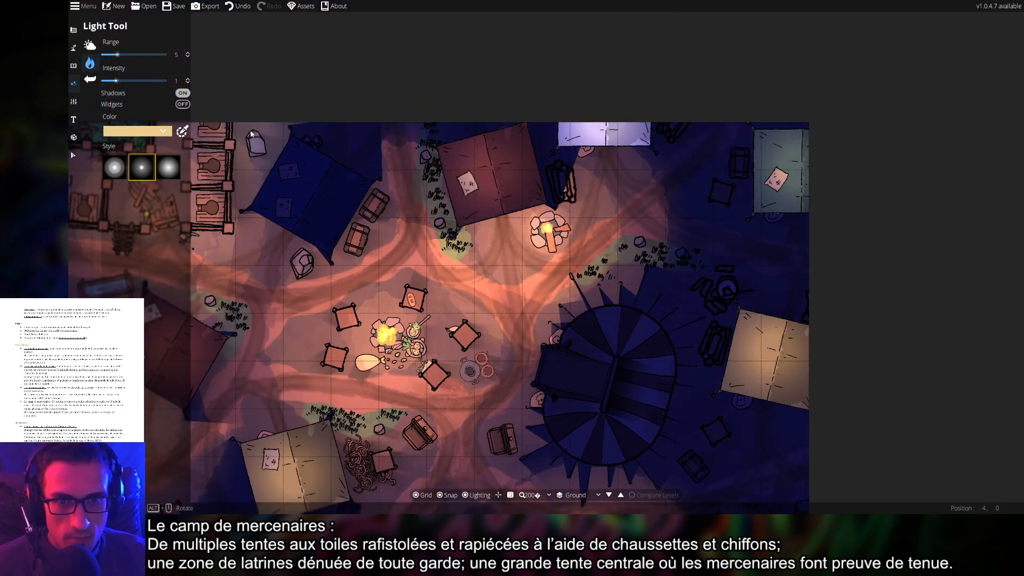
left_click_drag(352, 251, 452, 26)
left_click(73, 155)
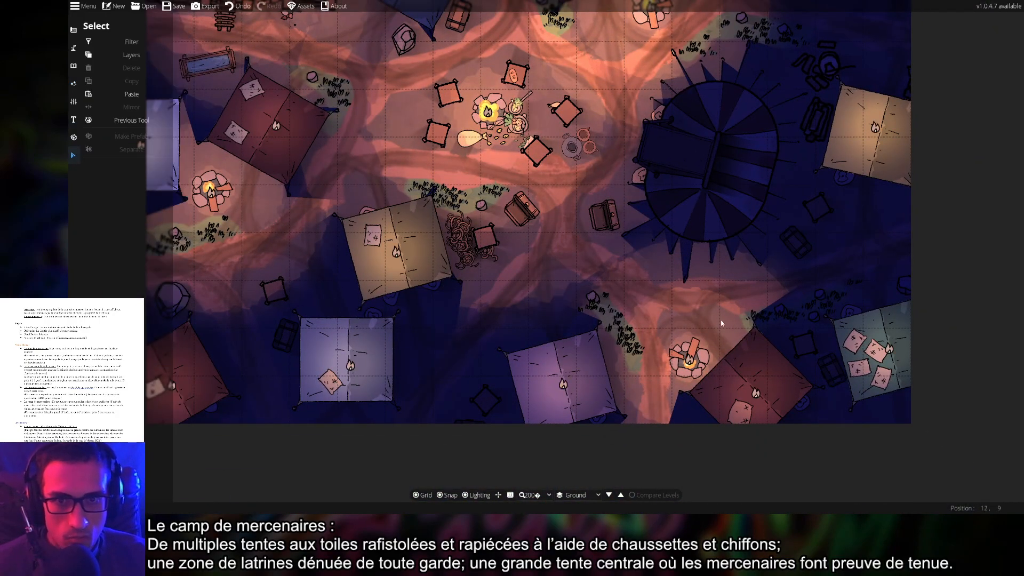
Place two lights inside the large central tent, upper and lower
scroll(582, 291, "down", 5)
scroll(655, 245, "up", 7)
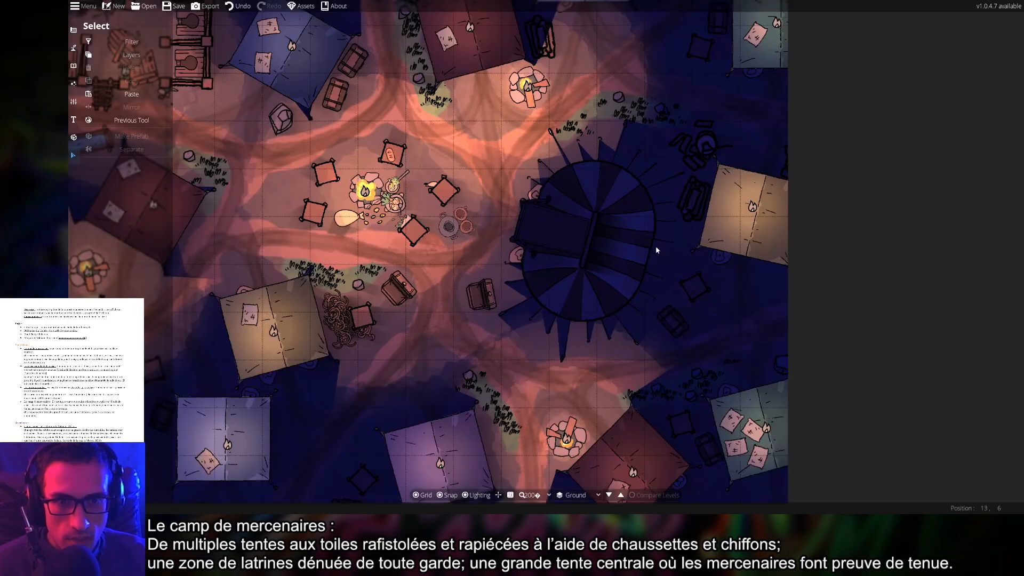
left_click(78, 91)
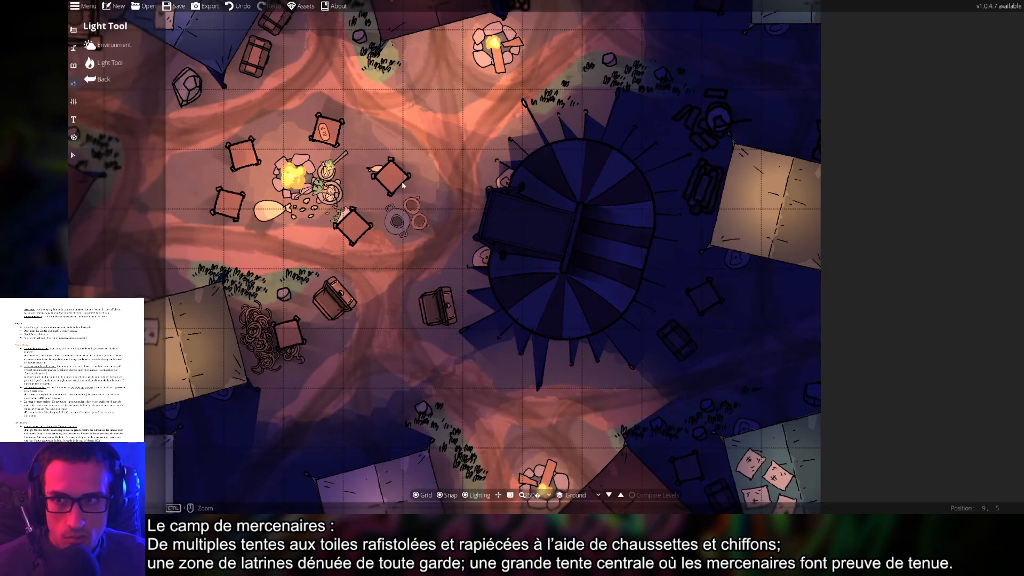
left_click(110, 63)
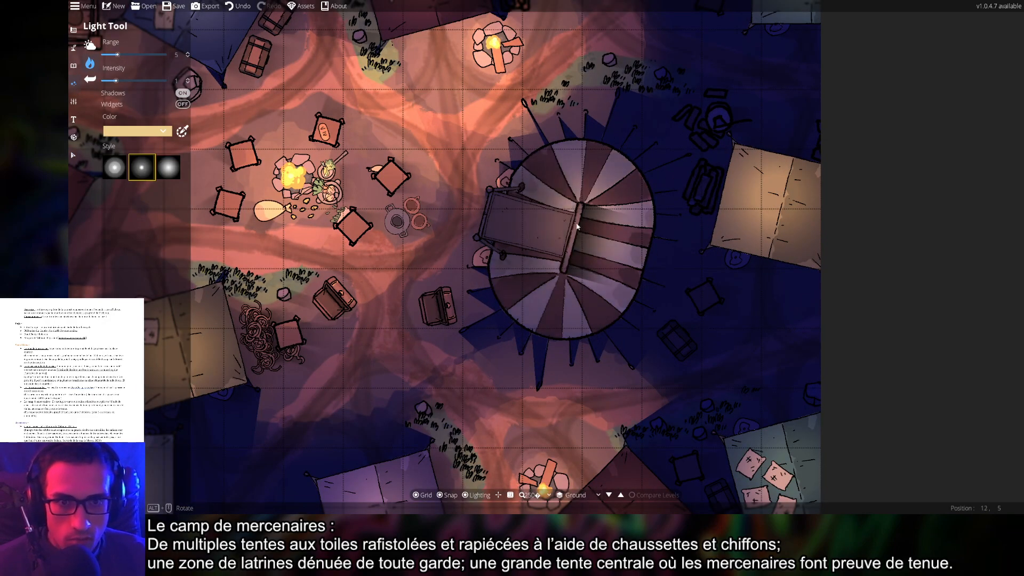
left_click(579, 207)
left_click(562, 263)
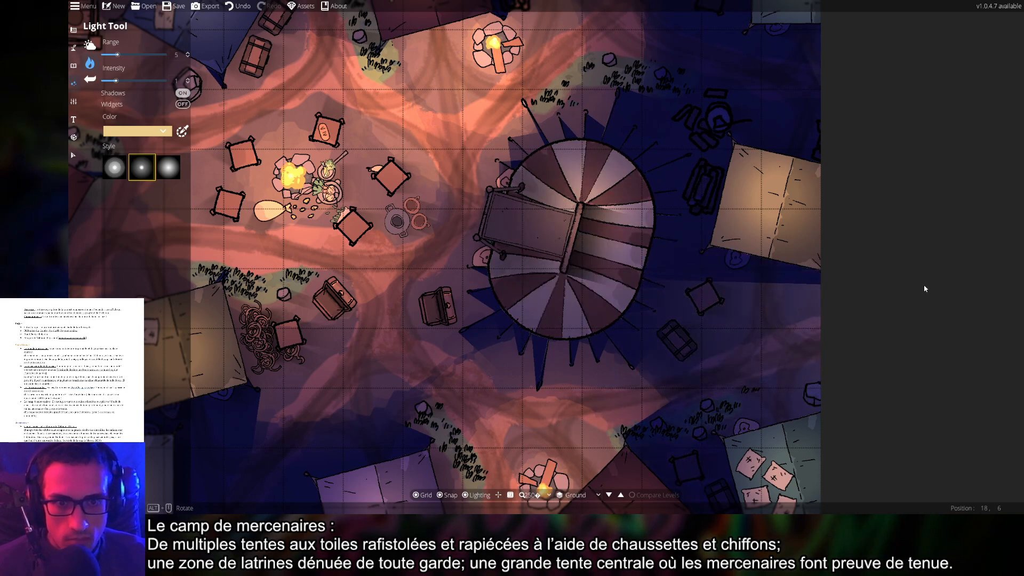
left_click(73, 155)
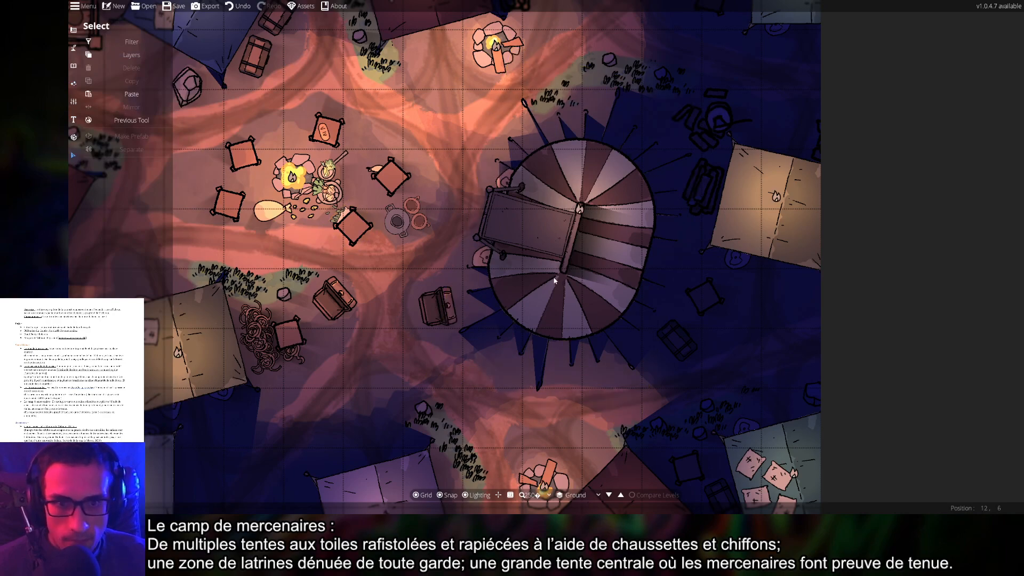
scroll(844, 307, "down", 5)
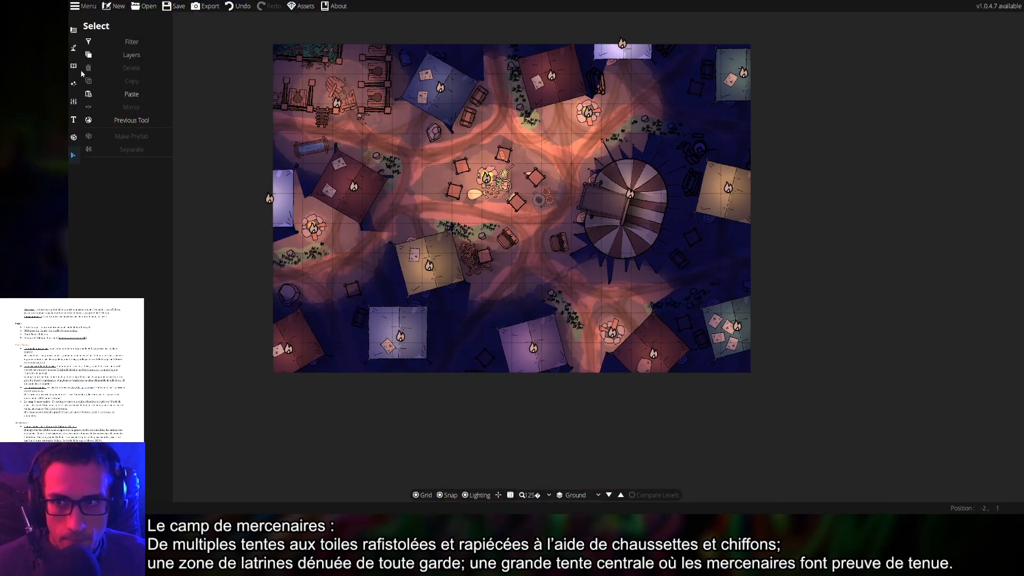
Turn the grid off and pan and zoom over the glowing tents and campfires
left_click(72, 36)
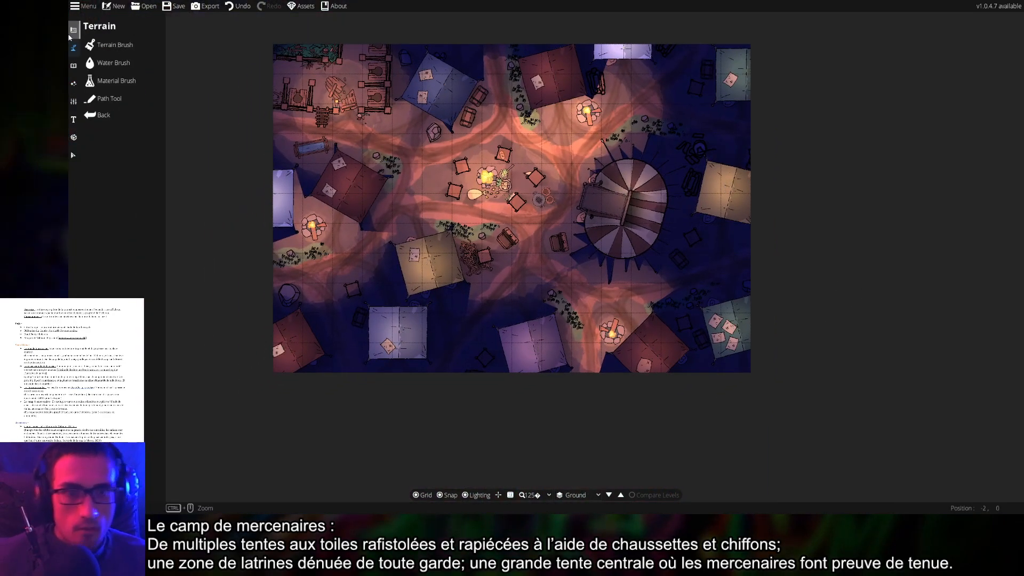
left_click(416, 495)
left_click_drag(263, 423, 286, 450)
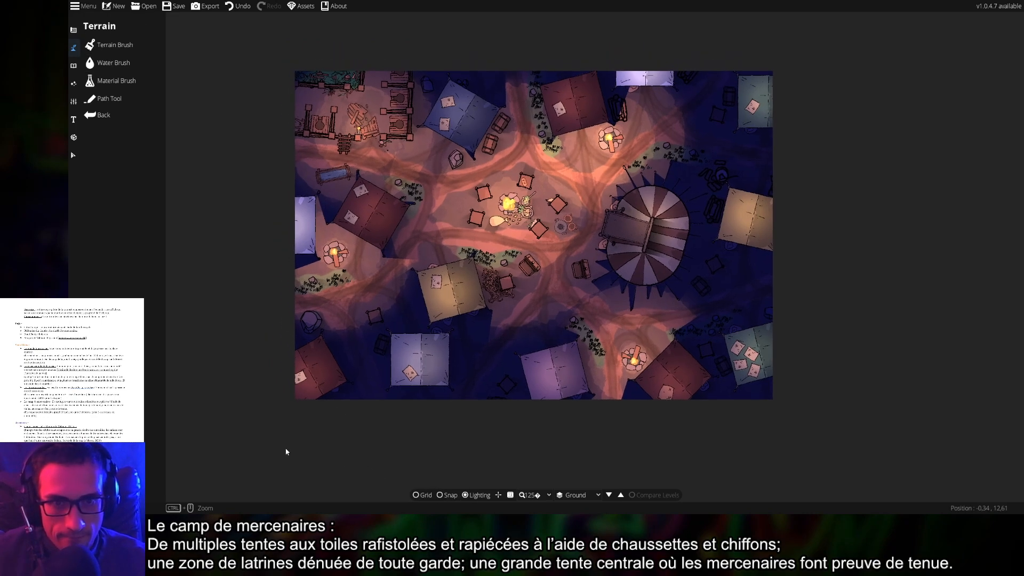
scroll(291, 453, "up", 1)
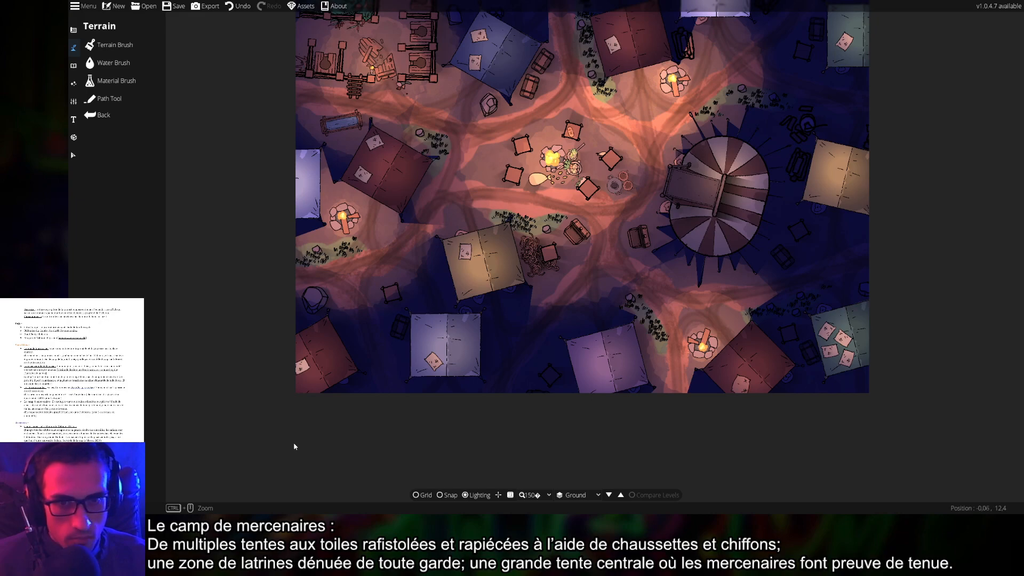
left_click_drag(289, 433, 258, 482)
scroll(235, 421, "up", 1)
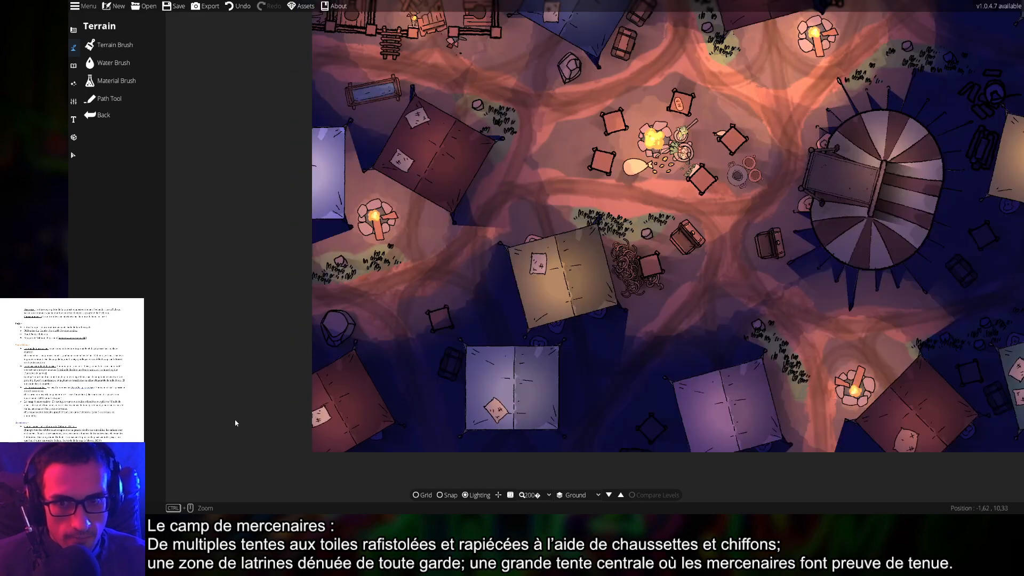
left_click_drag(246, 413, 162, 459)
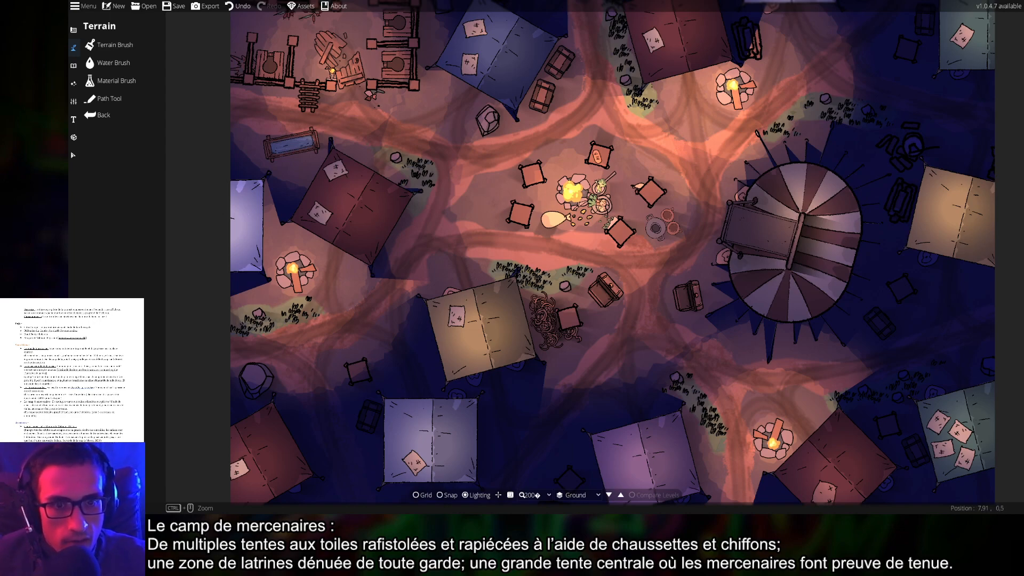
left_click_drag(681, 244, 635, 248)
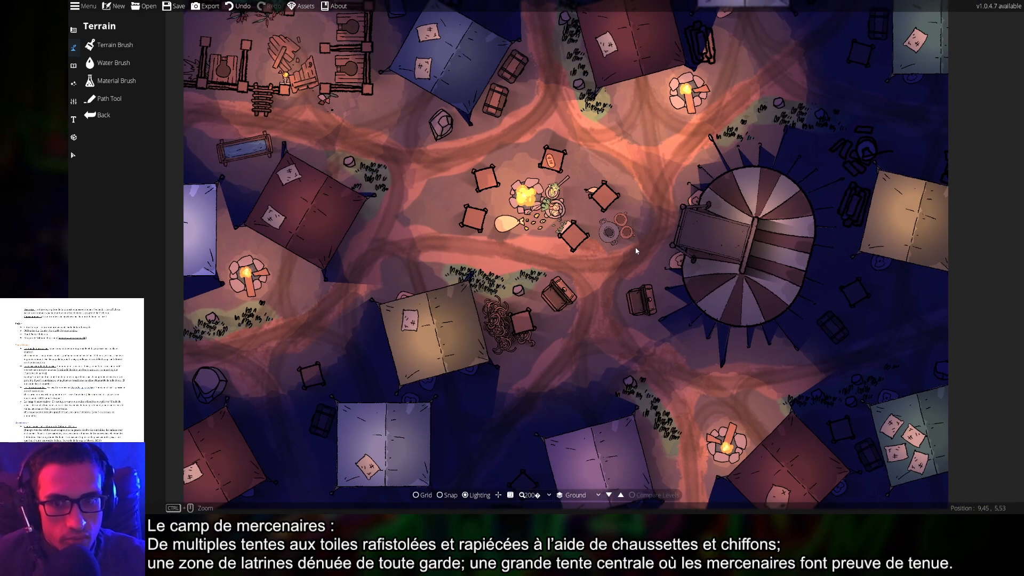
scroll(668, 326, "down", 3)
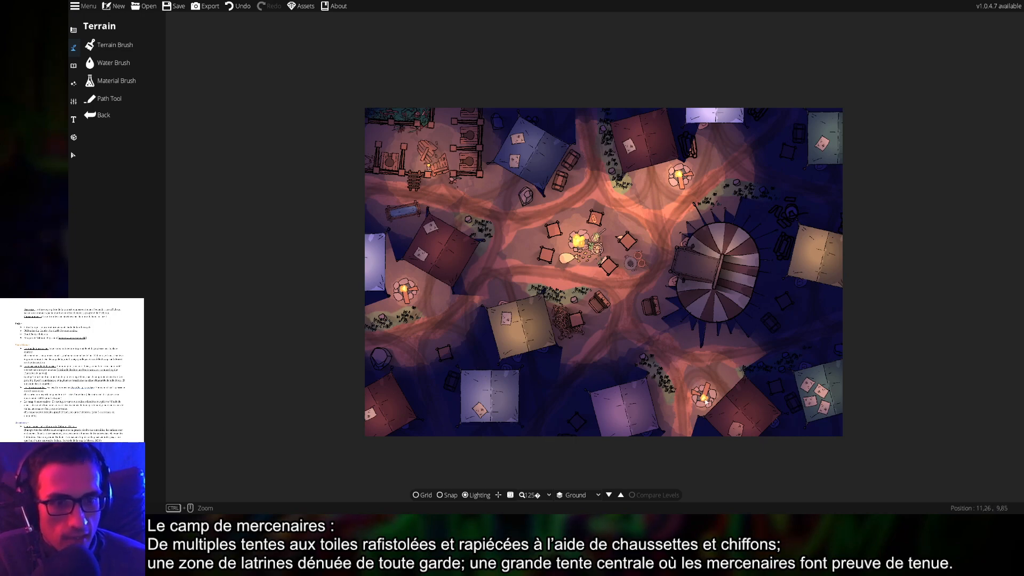
left_click_drag(556, 281, 563, 308)
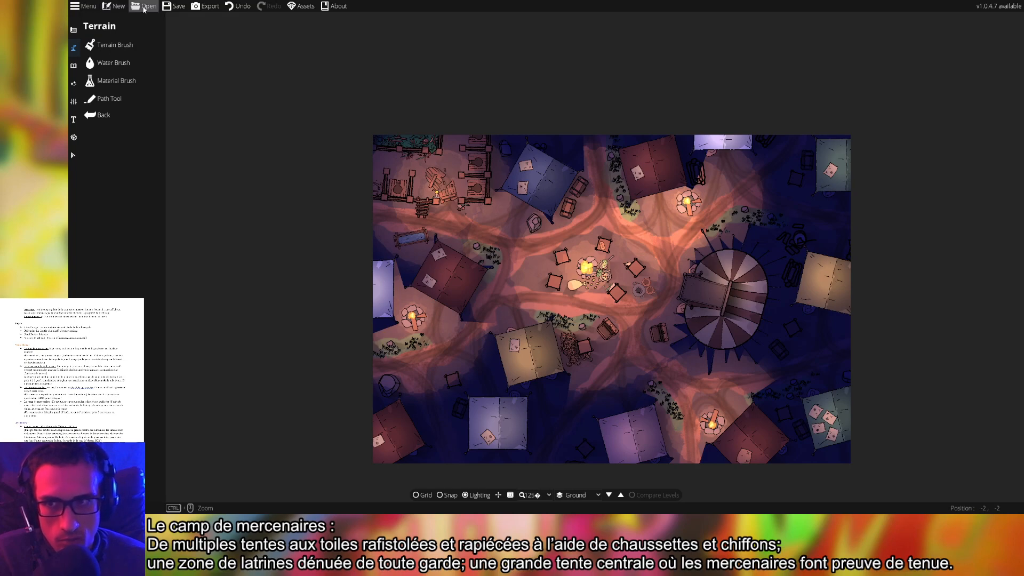
Save the camp map, cancel the New Map dialog, and bring up Export Options
left_click(167, 10)
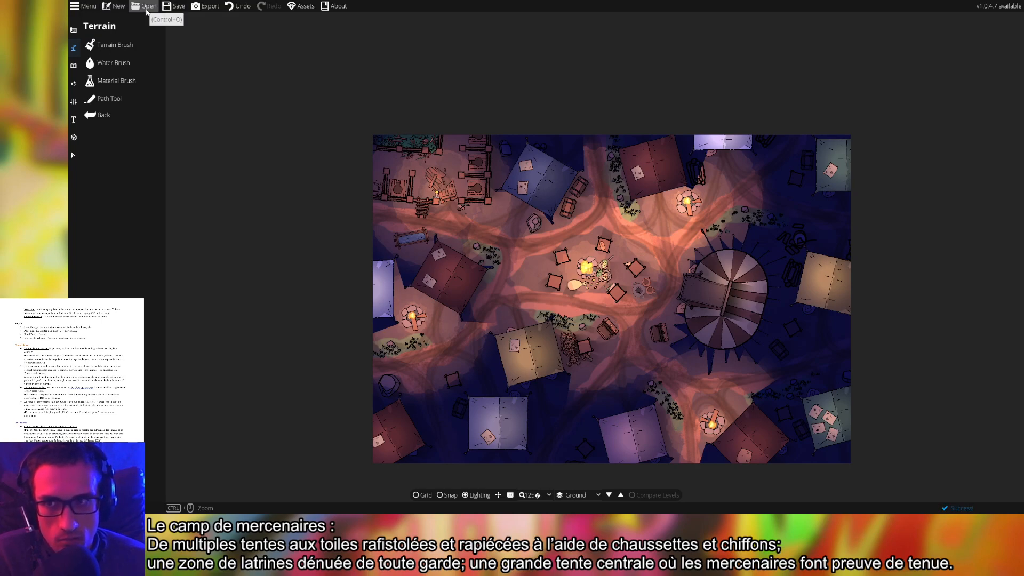
left_click(144, 7)
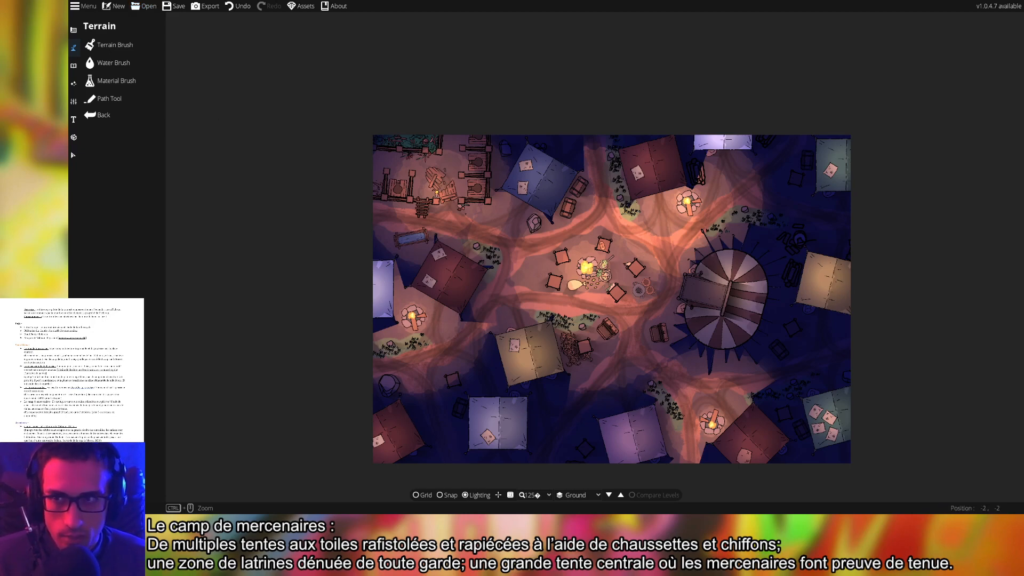
left_click(174, 7)
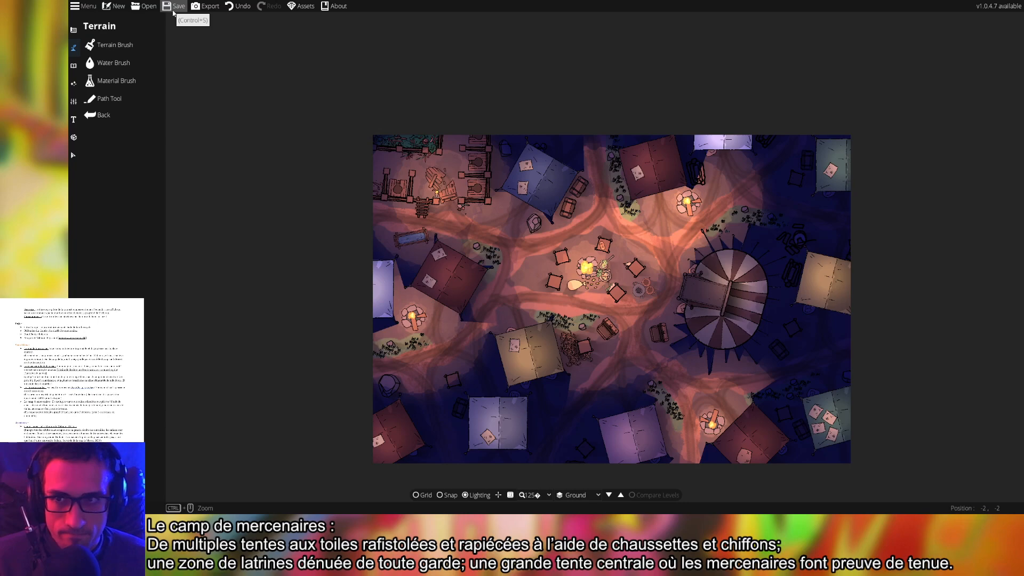
left_click(118, 8)
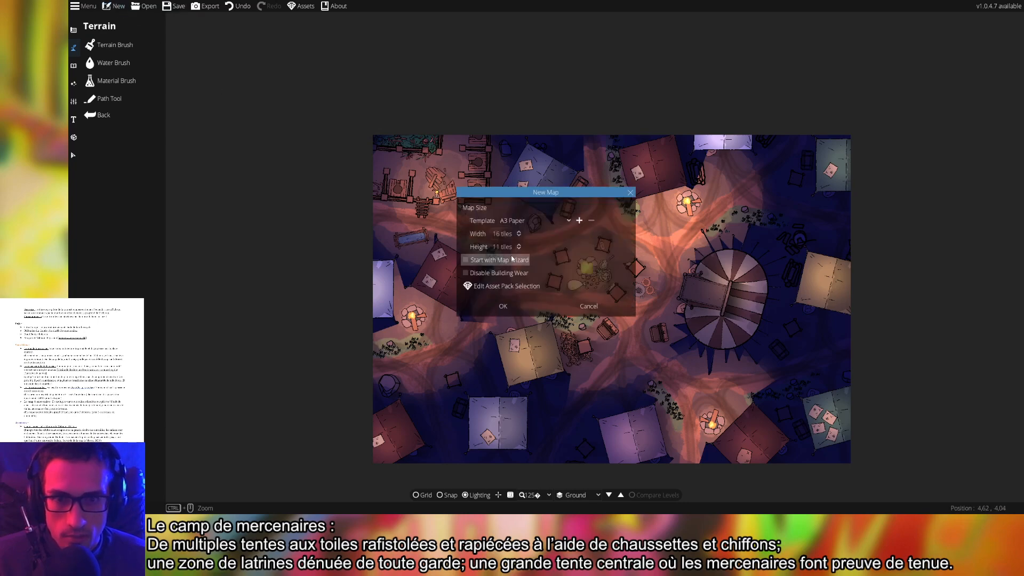
left_click(580, 304)
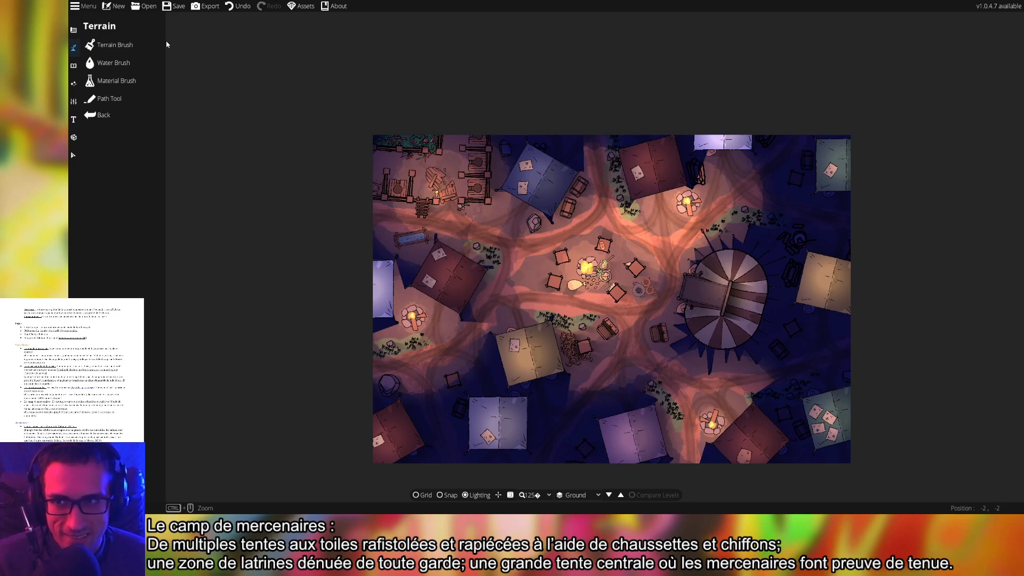
left_click(206, 6)
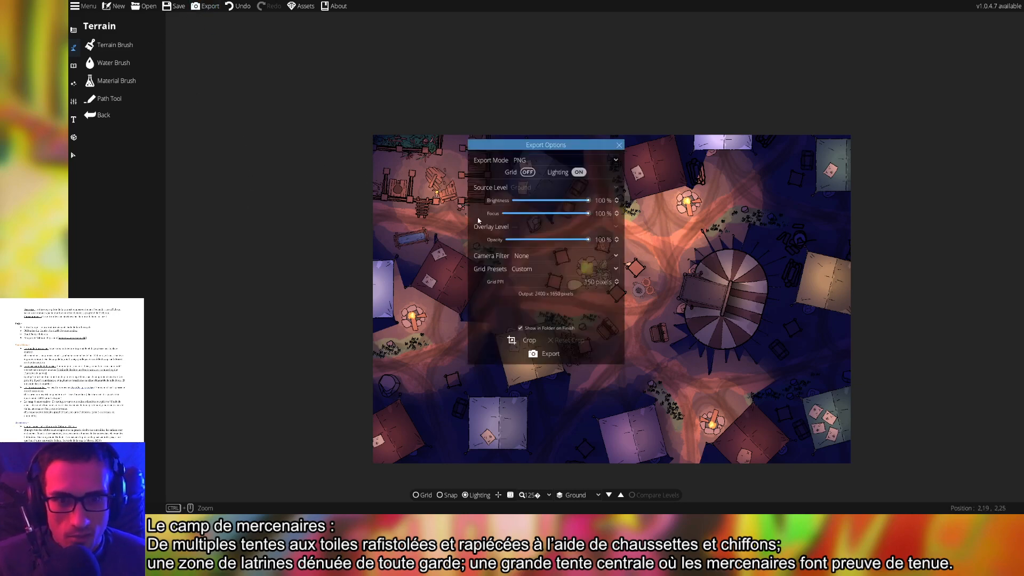
Export the camp map as a PNG with grid off and lighting on, then close Export Options
left_click(545, 356)
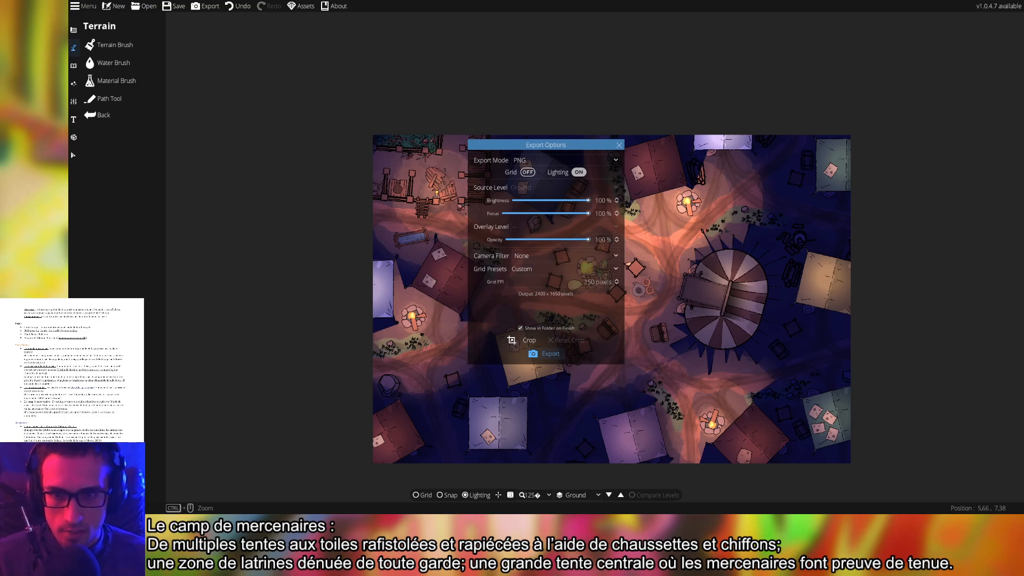
left_click(587, 404)
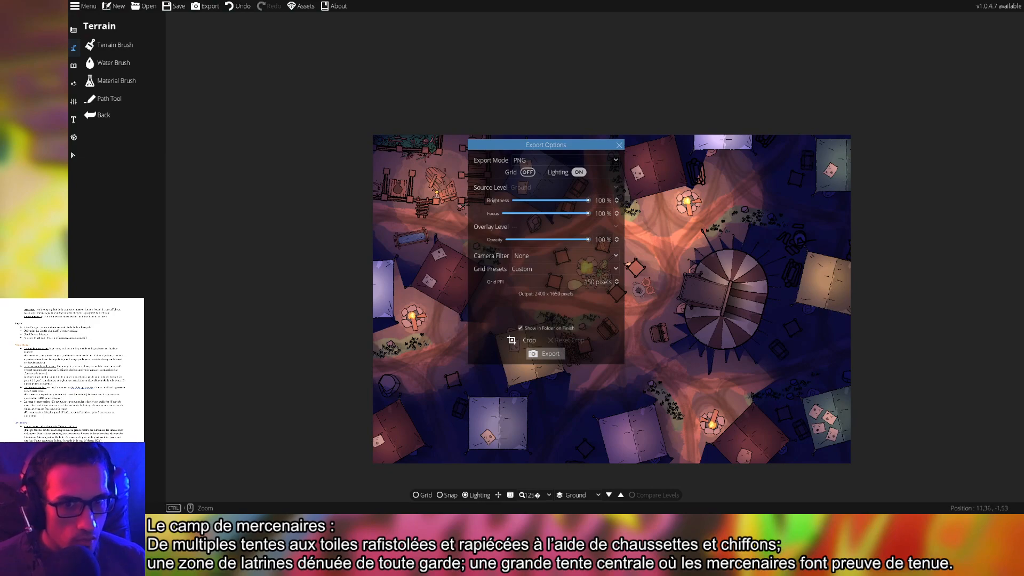
left_click(619, 145)
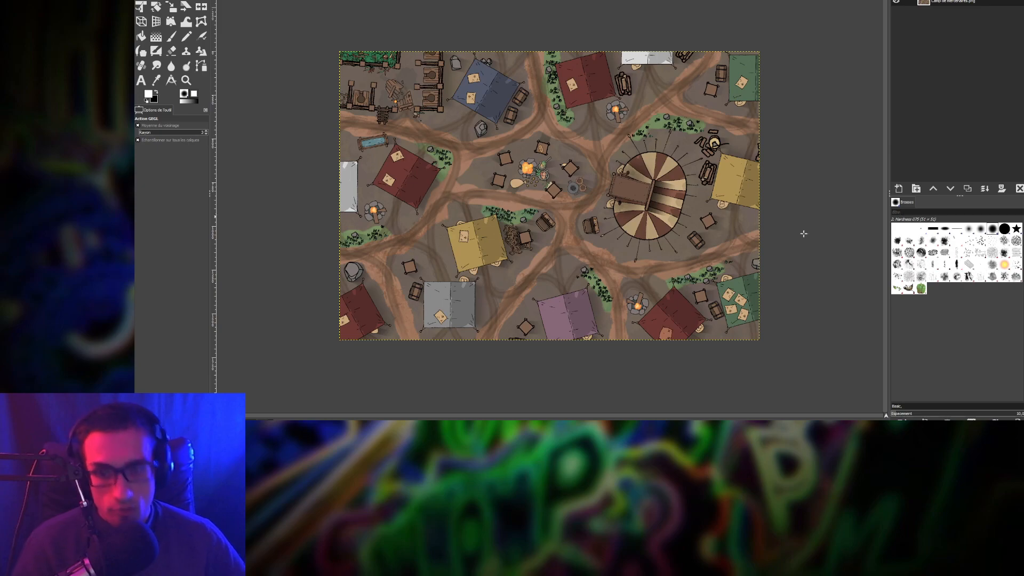
Raise the camp map's Saturation to about 6,7 with Teinte-Saturation
scroll(456, 151, "up", 1)
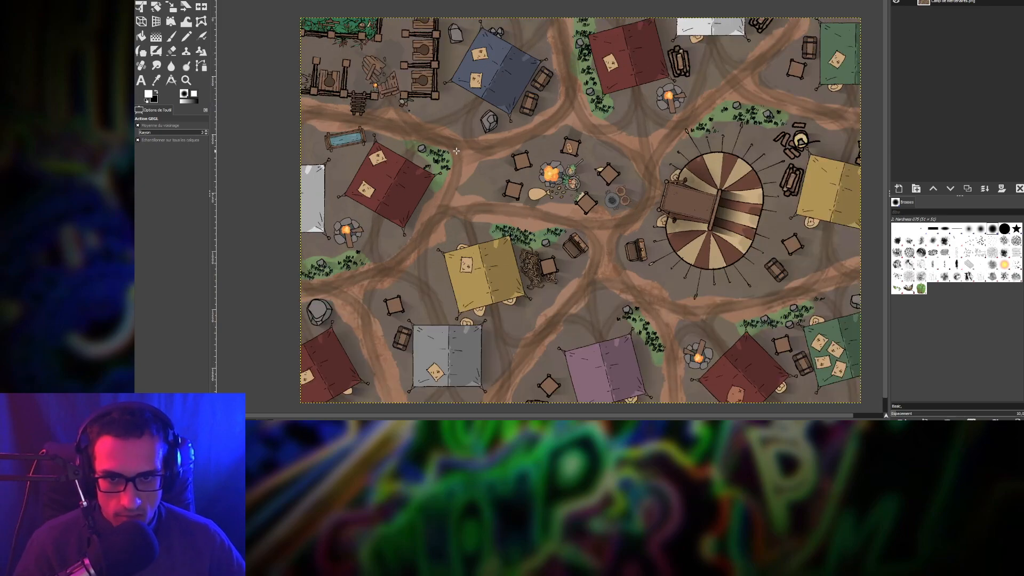
left_click_drag(484, 143, 460, 122)
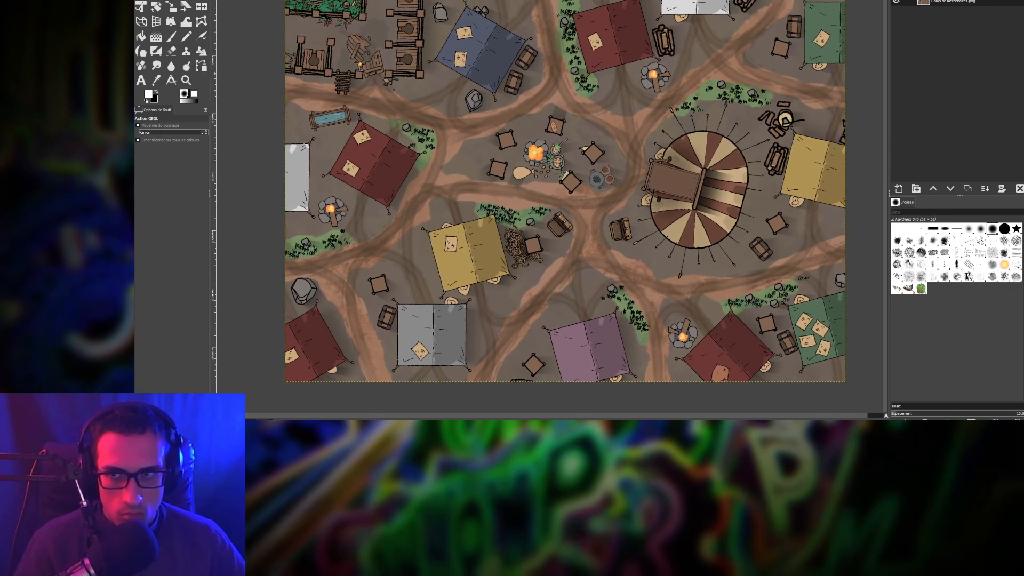
left_click(253, 0)
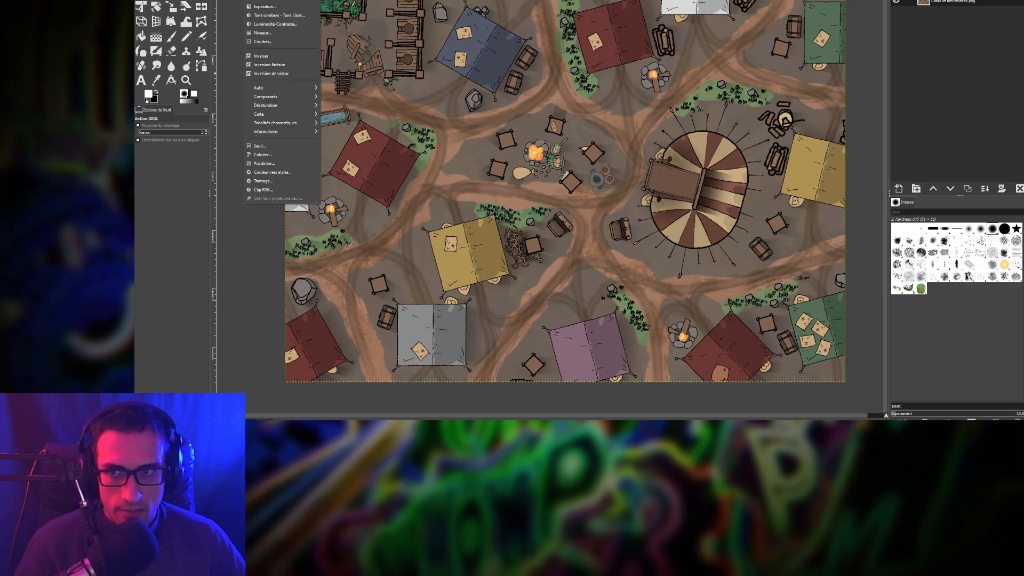
left_click(270, 0)
mouse_move(227, 297)
left_mouse_down()
mouse_move(239, 297)
mouse_move(219, 300)
mouse_move(327, 307)
mouse_move(176, 308)
mouse_move(230, 310)
left_mouse_up()
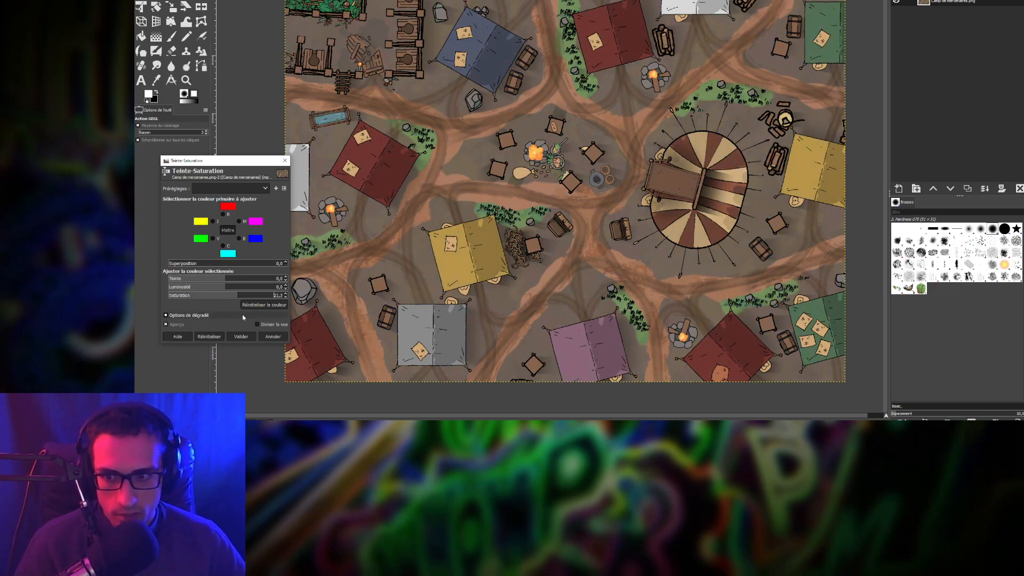
left_click(247, 337)
left_click(267, 1)
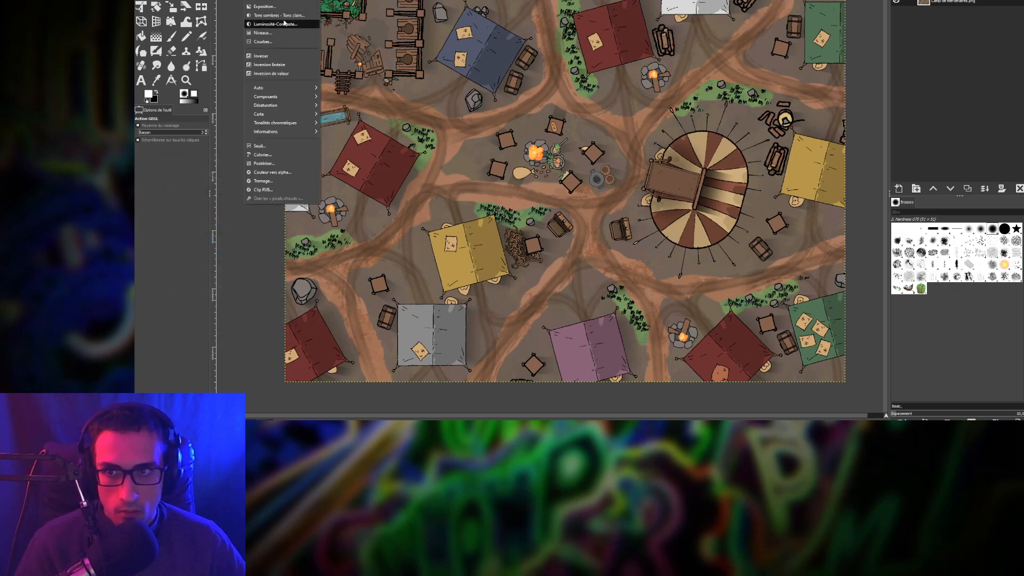
Set Ombres to -100 and slightly raise Zones claires in Tons sombres-Tons clairs
left_click(281, 14)
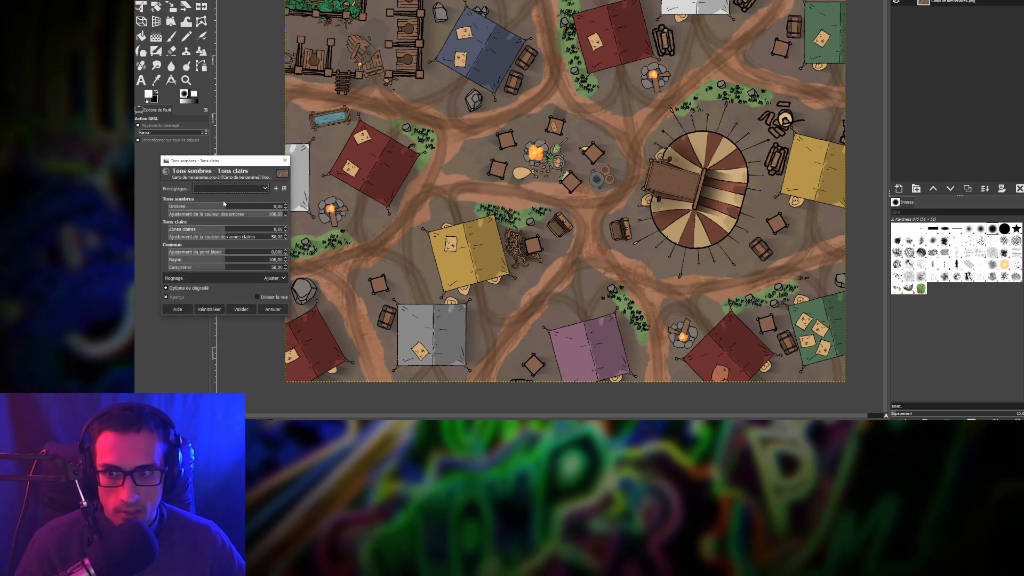
left_click_drag(221, 210, 206, 207)
left_click_drag(200, 207, 156, 214)
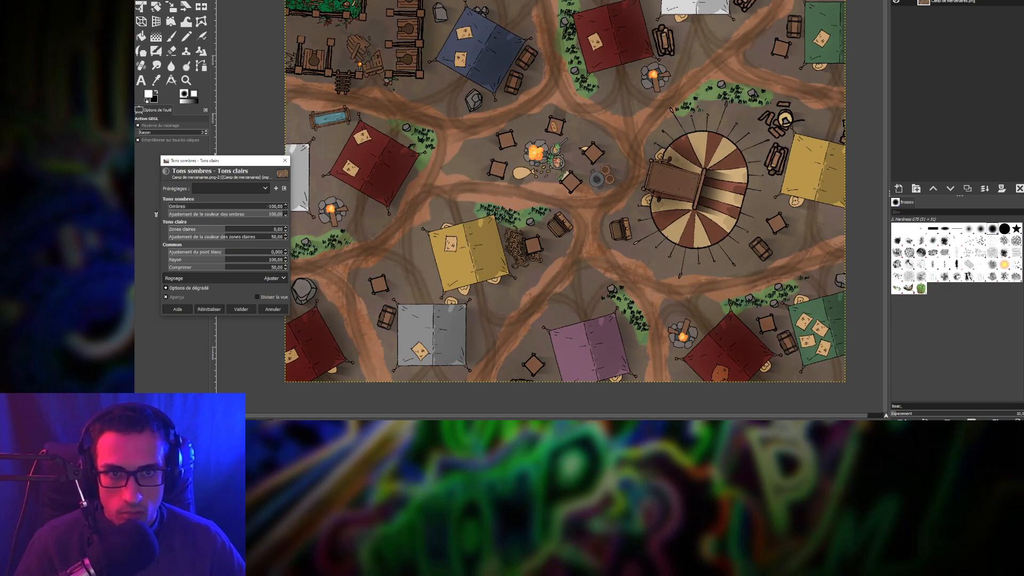
left_click_drag(227, 161, 193, 147)
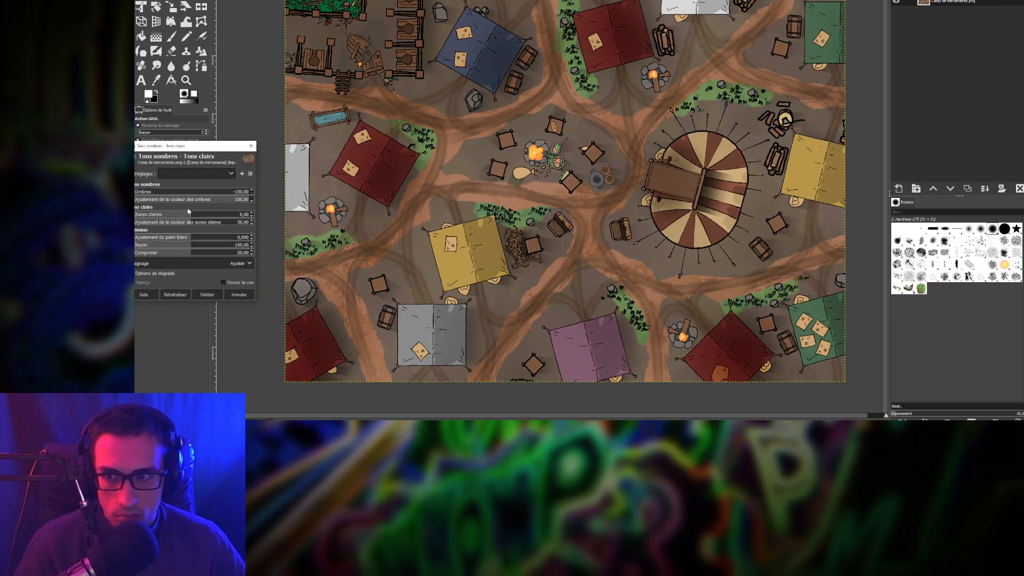
left_click_drag(175, 217, 192, 254)
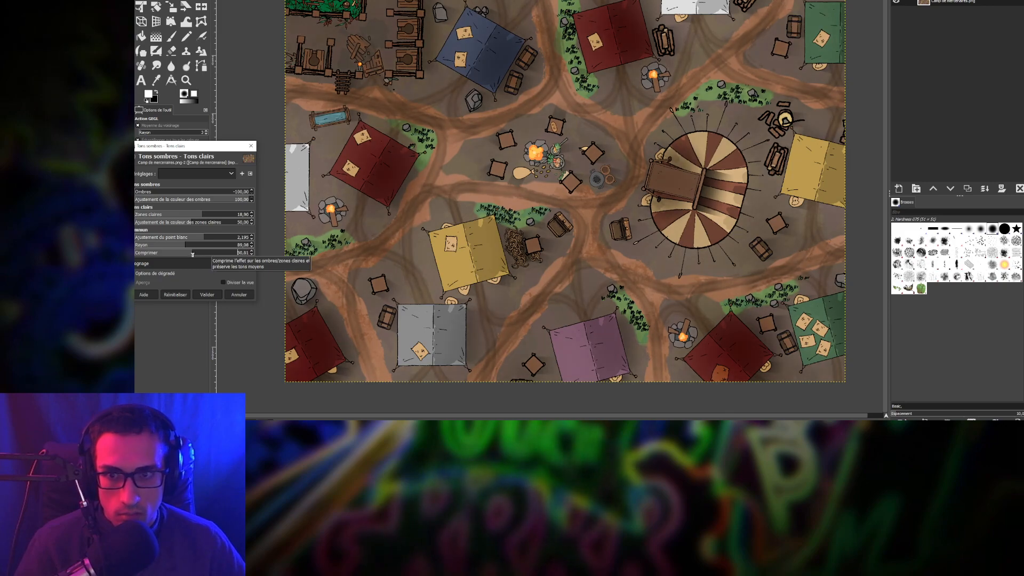
left_click(207, 295)
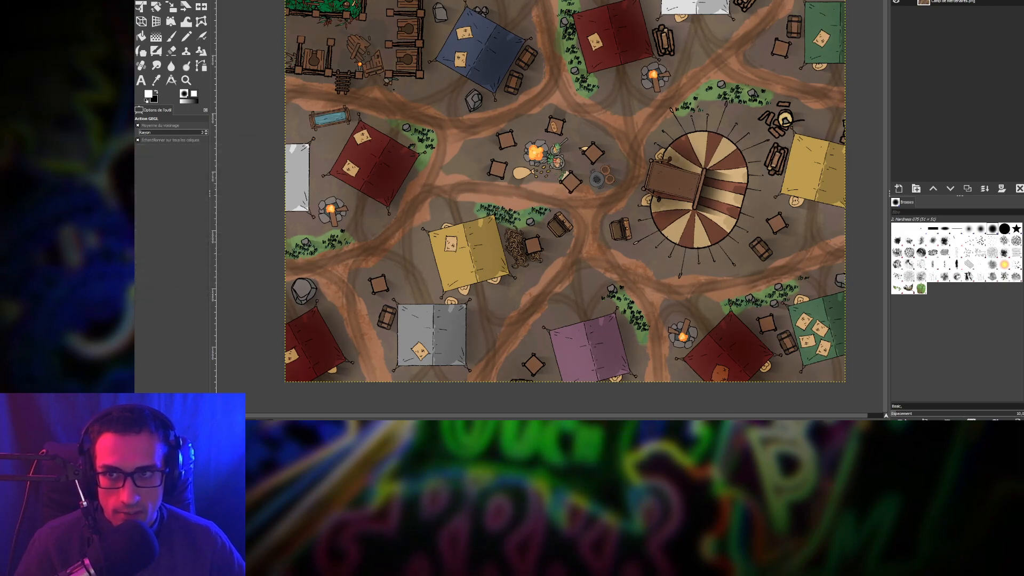
Apply a Luminosité-Contraste adjustment with Contraste 5
left_click(256, 0)
left_click(273, 24)
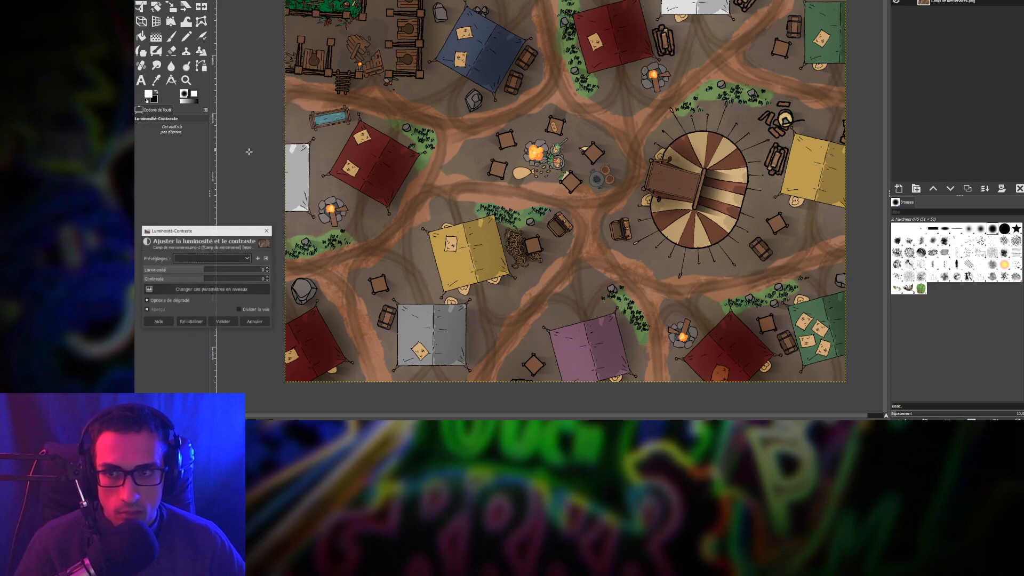
left_click_drag(207, 279, 210, 279)
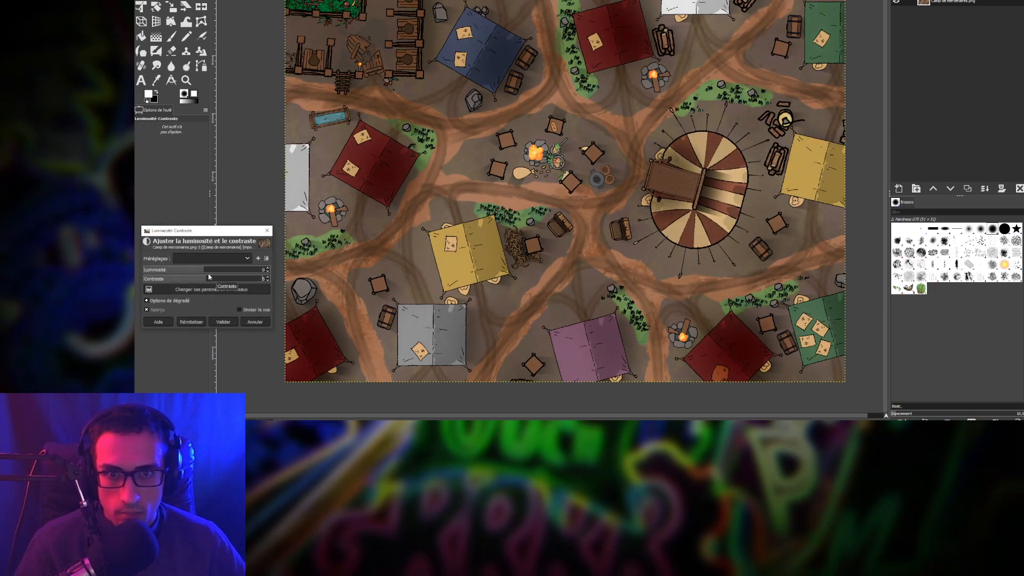
left_click_drag(222, 231, 224, 203)
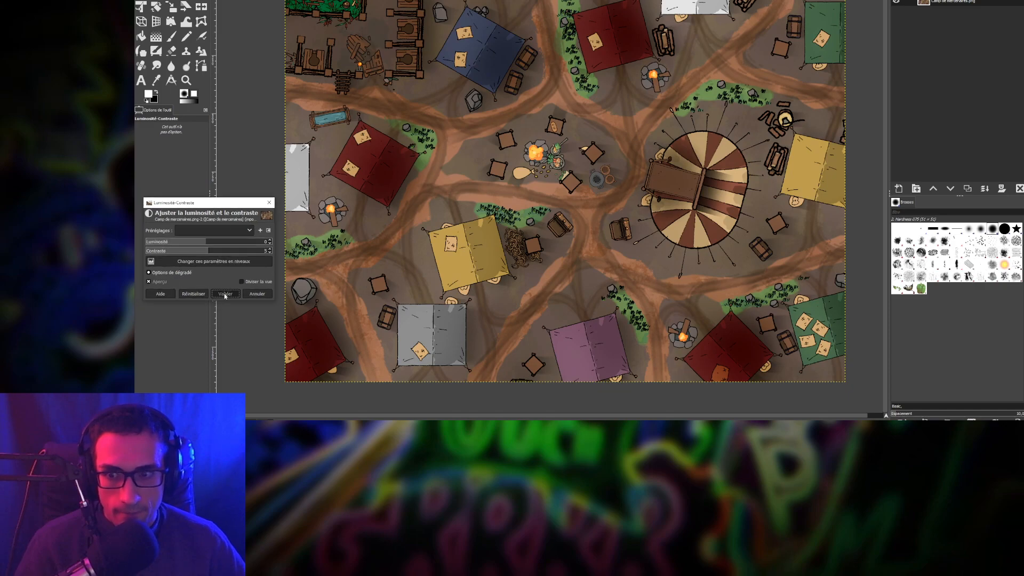
left_click(225, 294)
Zoom and pan over the night camp, inspecting the grey tent below the yellow one
scroll(374, 225, "up", 1)
scroll(375, 225, "up", 2)
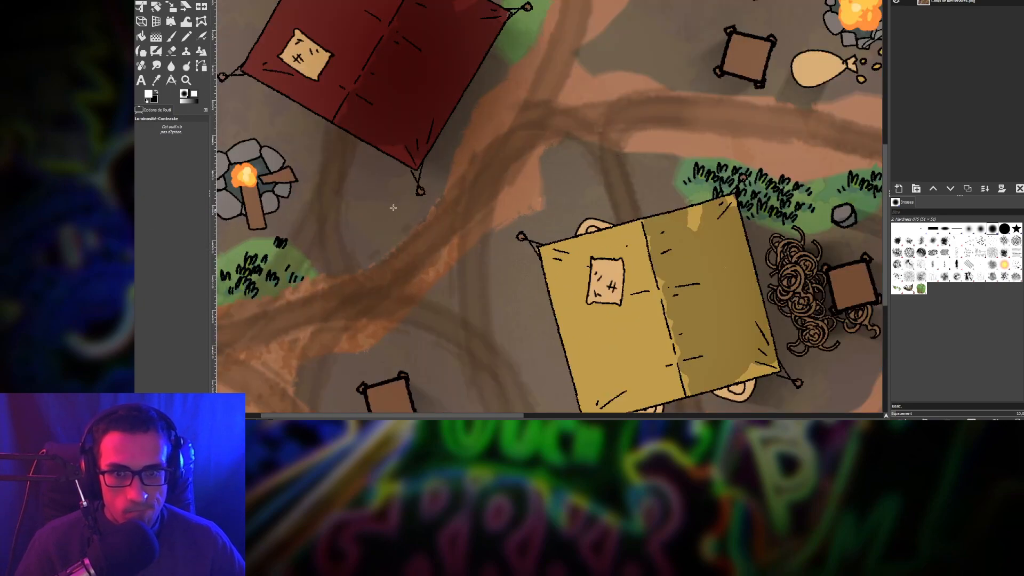
left_click_drag(418, 145, 509, 373)
left_click_drag(435, 11, 552, 220)
scroll(521, 303, "up", 1)
left_click_drag(599, 303, 559, 156)
scroll(558, 156, "down", 4)
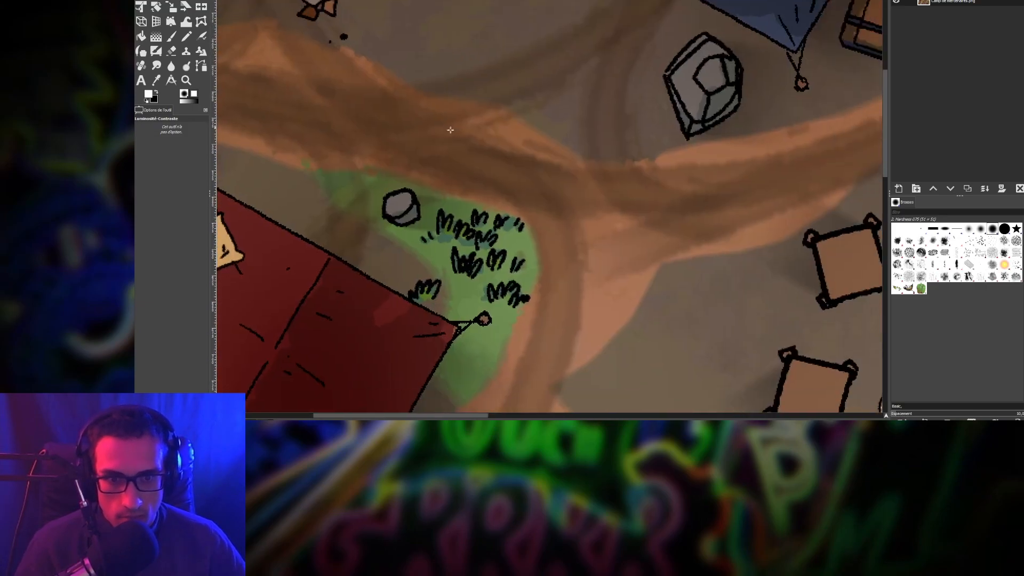
scroll(547, 152, "up", 1)
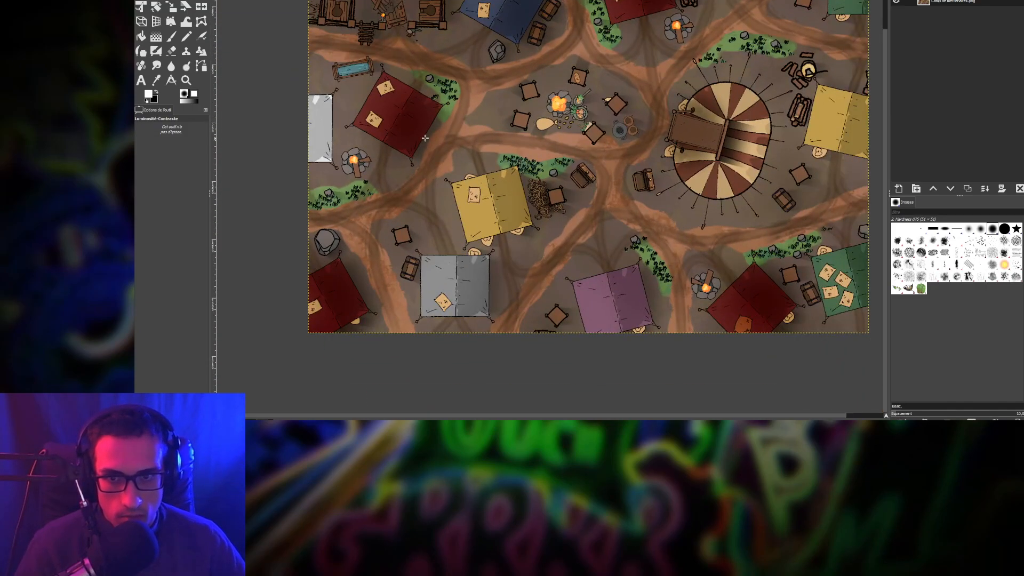
scroll(427, 134, "up", 2)
left_click_drag(610, 219, 586, 44)
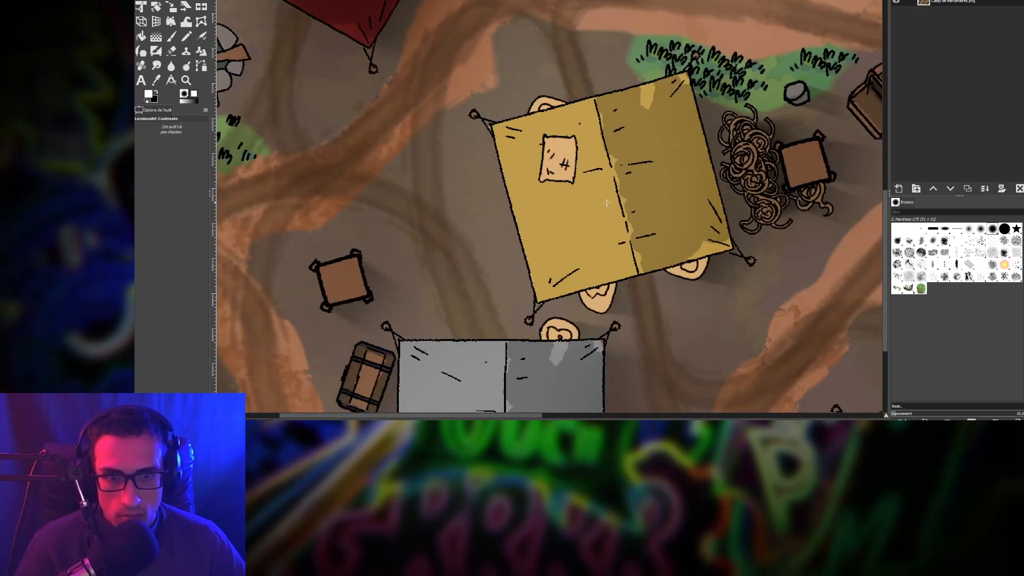
left_click_drag(636, 318, 513, 215)
scroll(608, 202, "down", 4)
left_click_drag(637, 192, 654, 247)
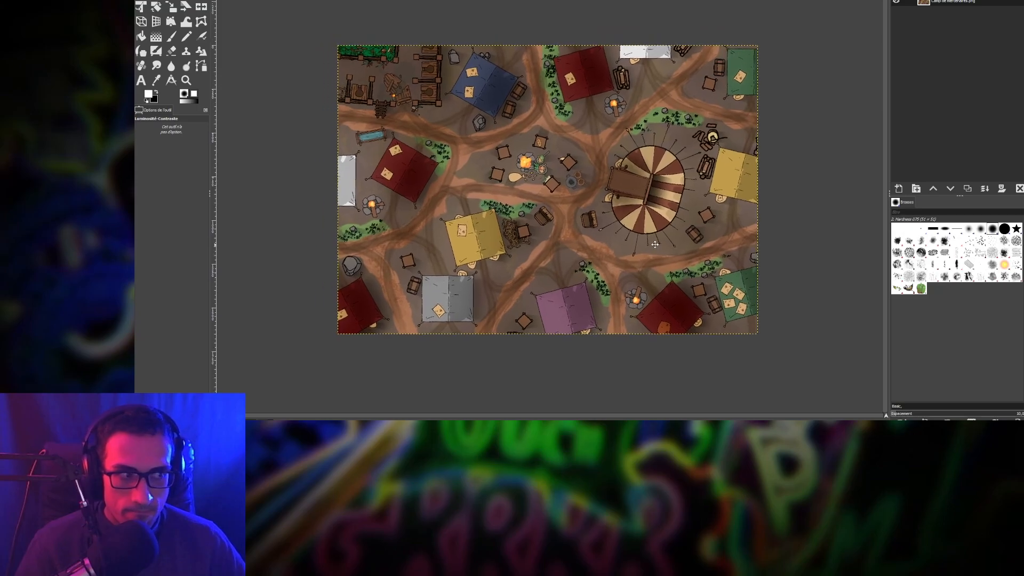
scroll(657, 195, "up", 5)
scroll(657, 195, "down", 6)
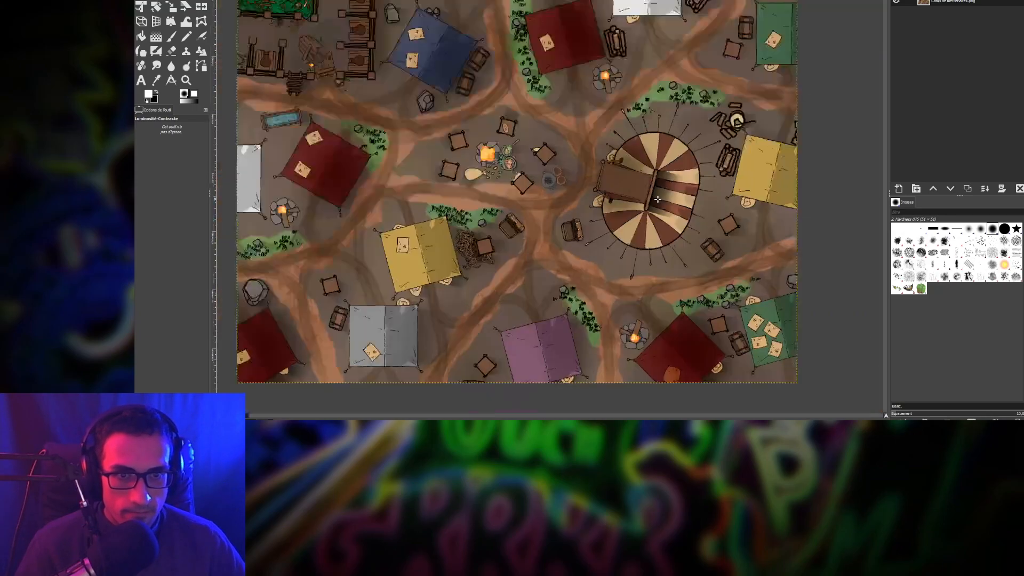
scroll(609, 219, "up", 6)
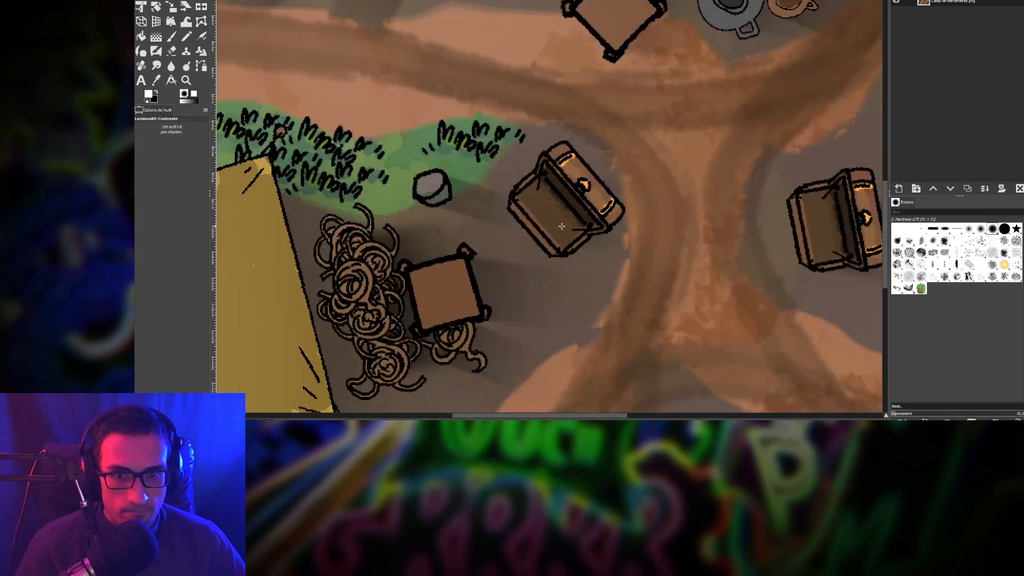
scroll(562, 227, "down", 5)
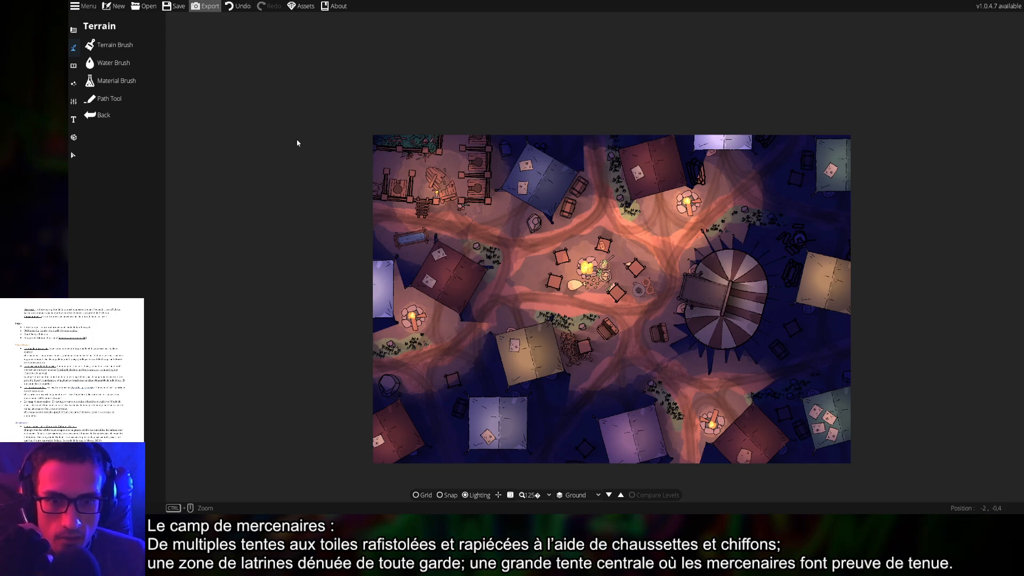
Look at the Text and Environment ambient light settings, then bring up the object Library
left_click_drag(292, 155, 258, 123)
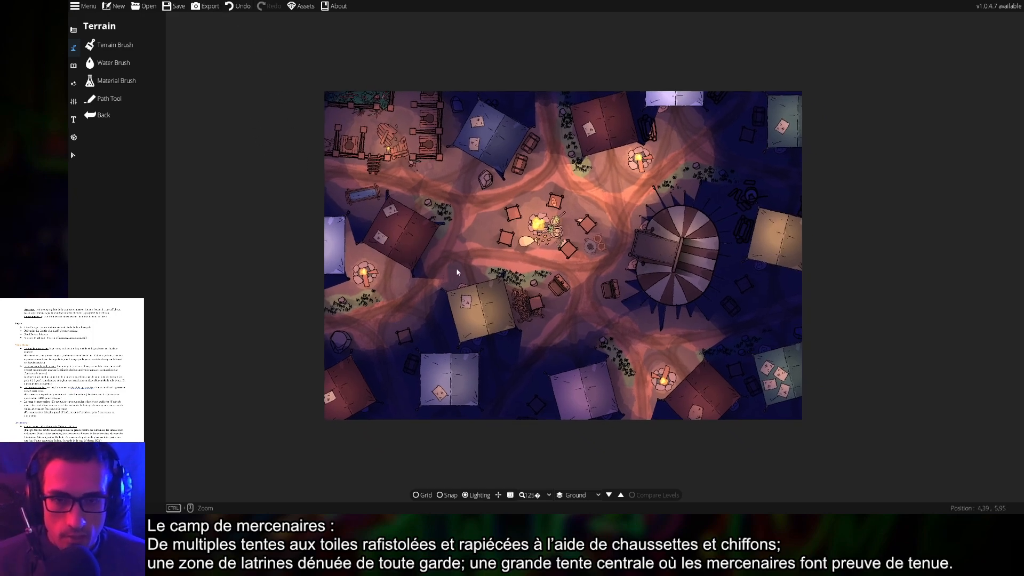
scroll(498, 278, "up", 1)
scroll(610, 299, "up", 1)
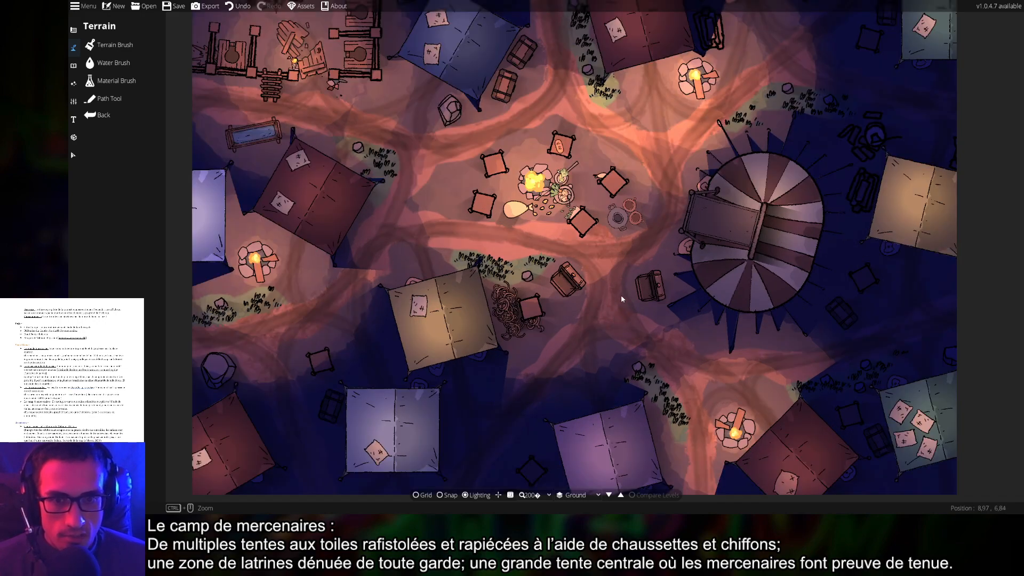
left_click(76, 111)
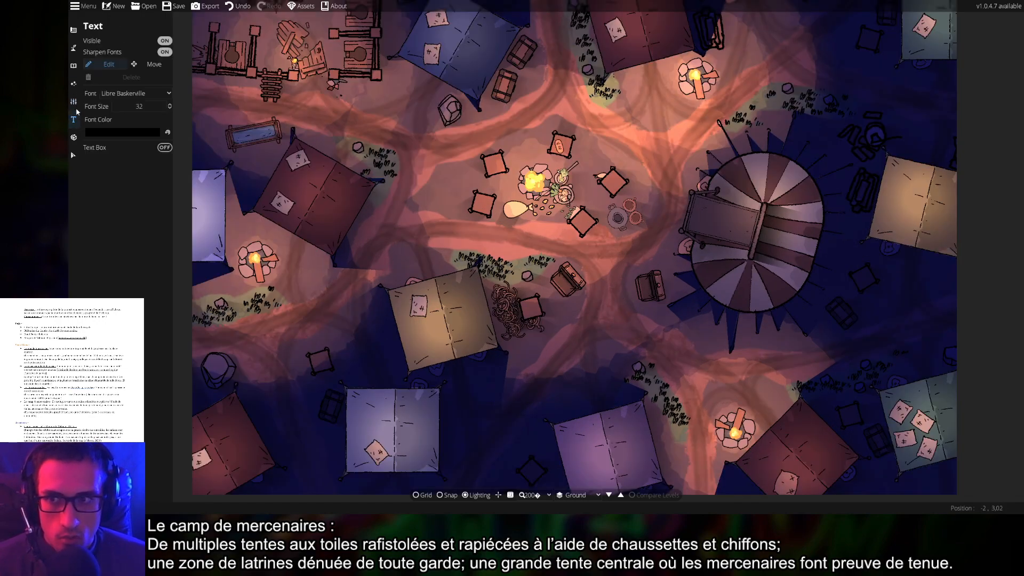
left_click(74, 85)
left_click(108, 45)
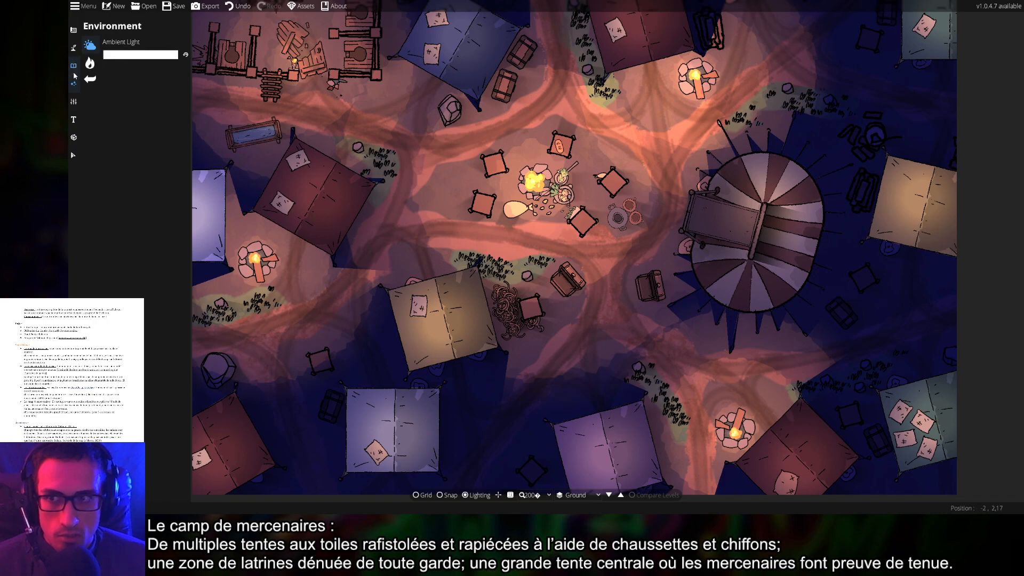
left_click(74, 69)
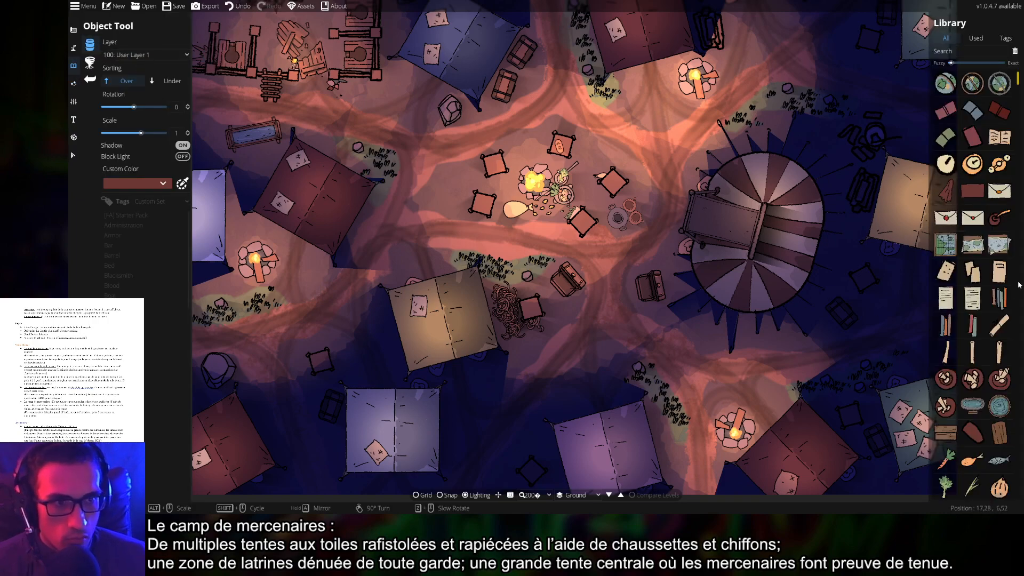
Scroll down the Library's asset categories and pick the ShadowFullCircleSmall50 shadow asset
scroll(990, 310, "down", 10)
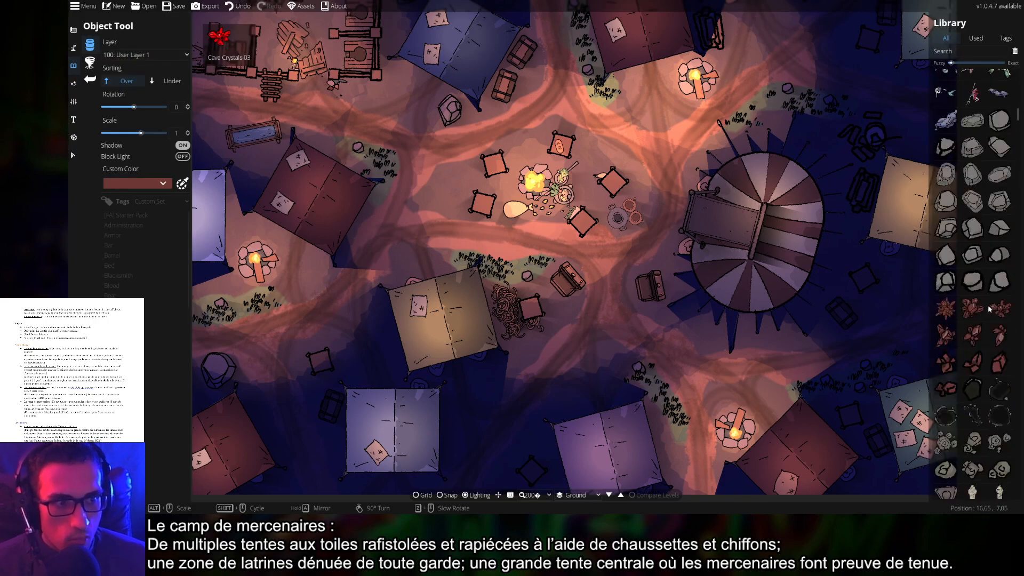
scroll(989, 309, "down", 5)
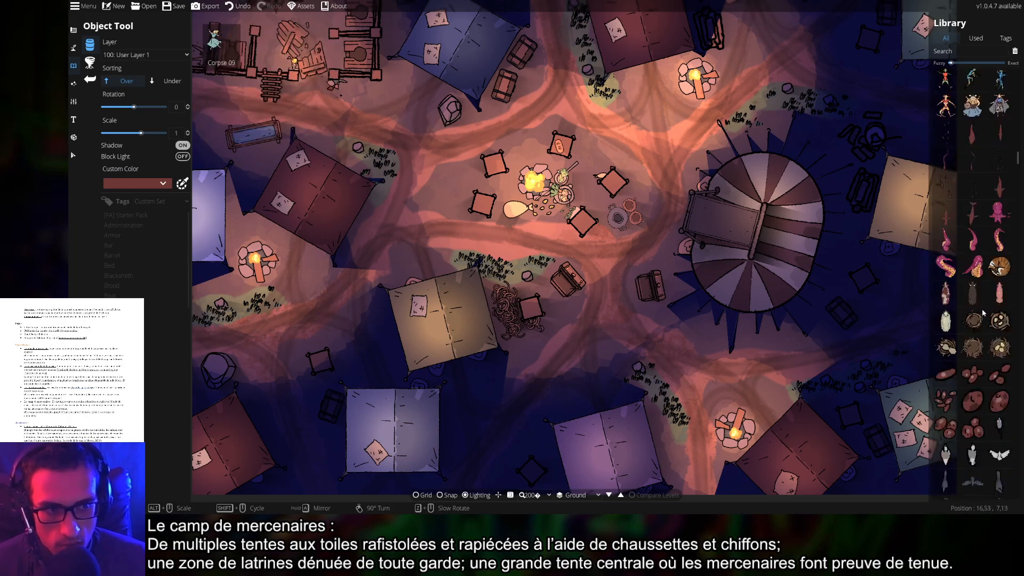
scroll(984, 314, "down", 3)
scroll(984, 314, "down", 6)
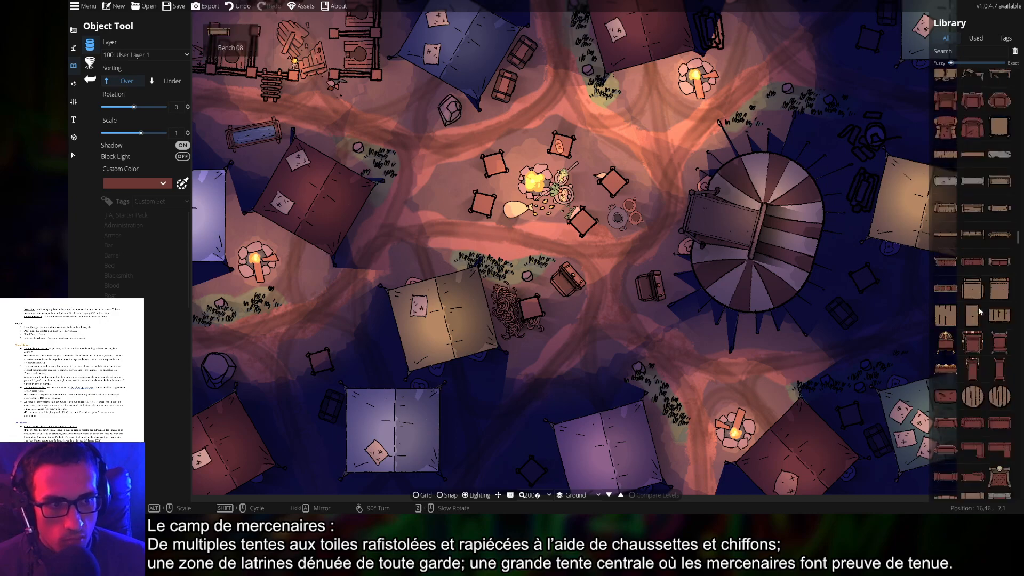
scroll(980, 311, "down", 5)
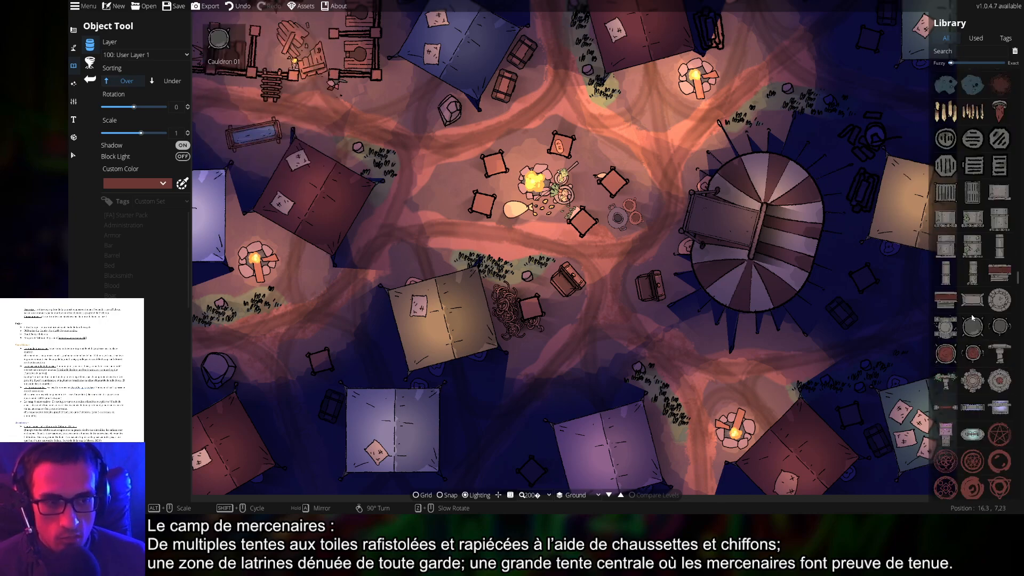
scroll(979, 308, "down", 5)
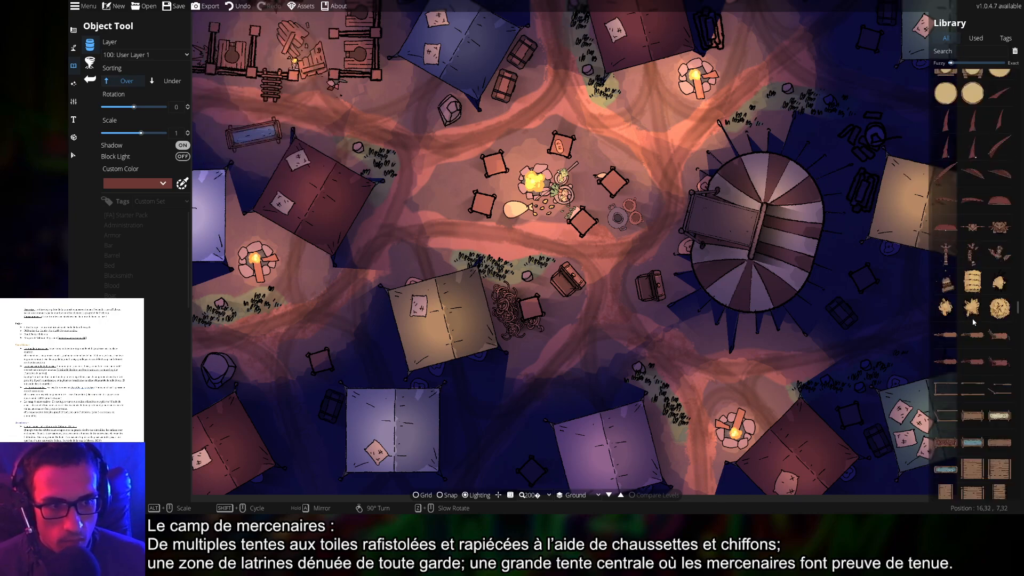
scroll(975, 324, "down", 5)
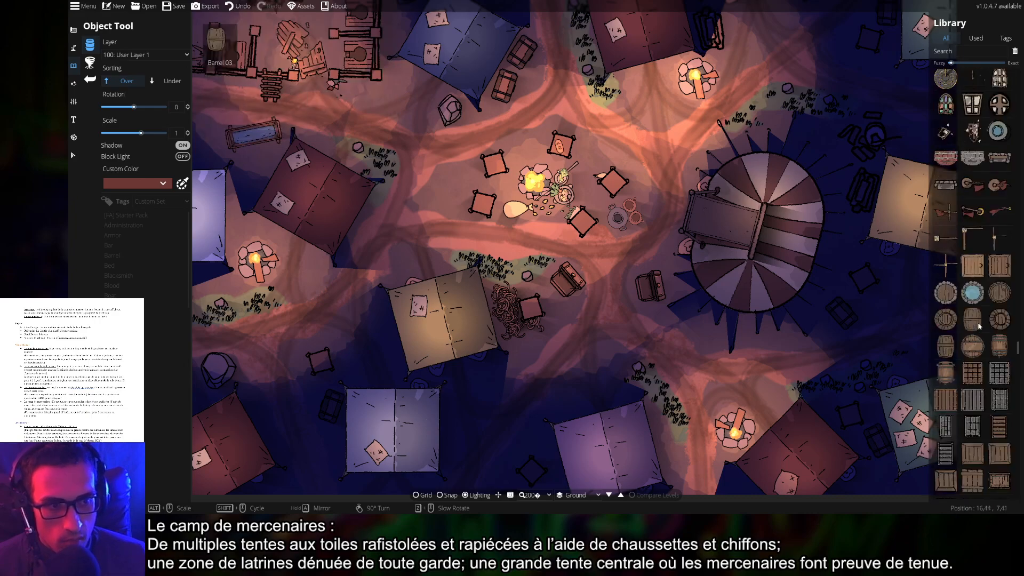
scroll(980, 326, "down", 5)
scroll(980, 324, "down", 10)
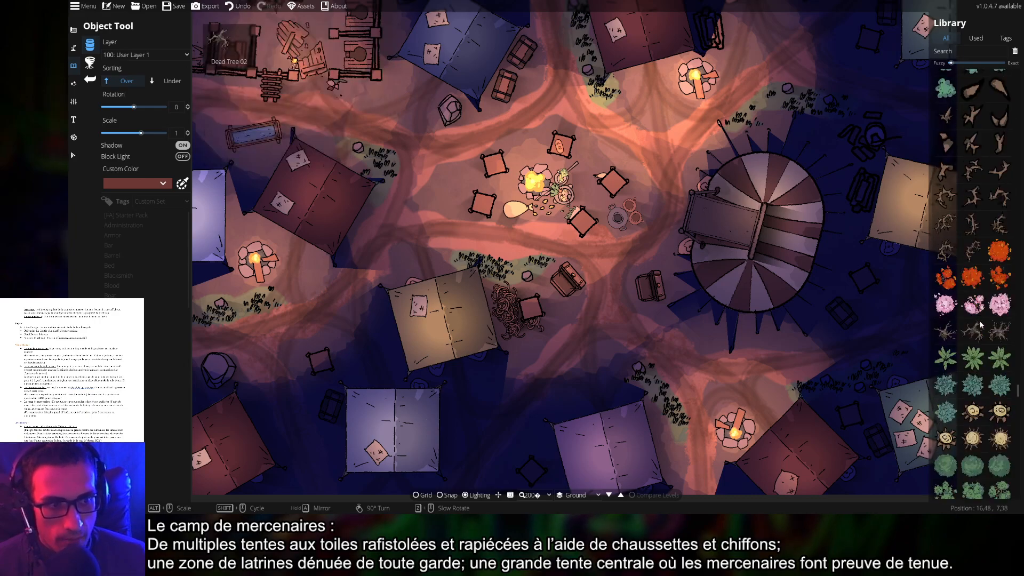
scroll(980, 326, "down", 10)
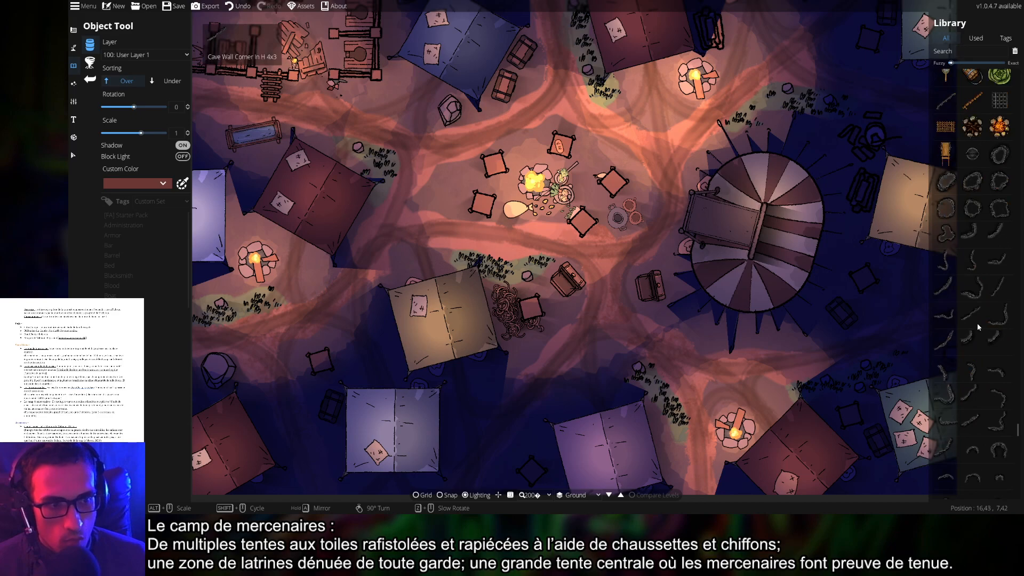
scroll(980, 328, "down", 10)
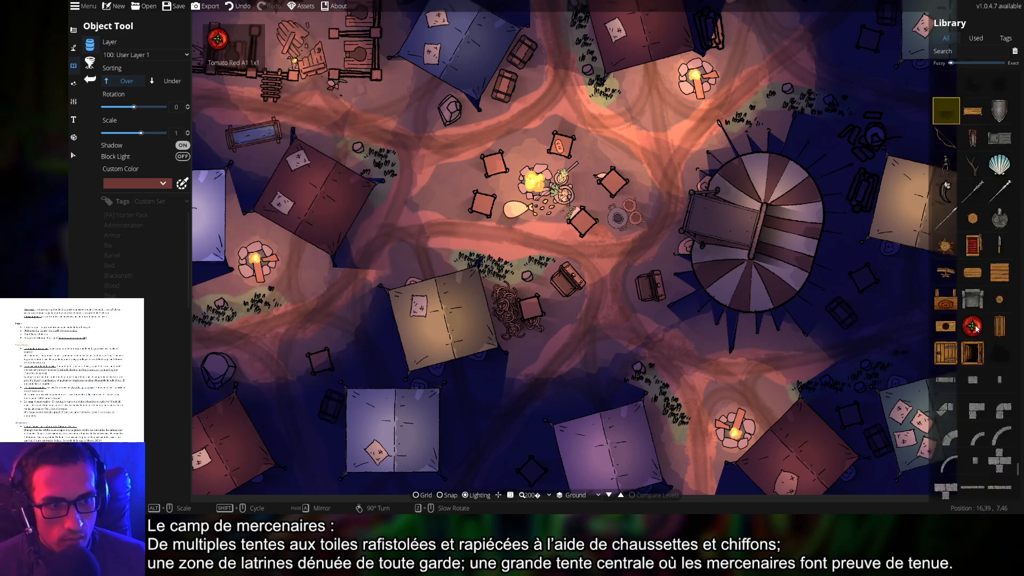
left_click(974, 348)
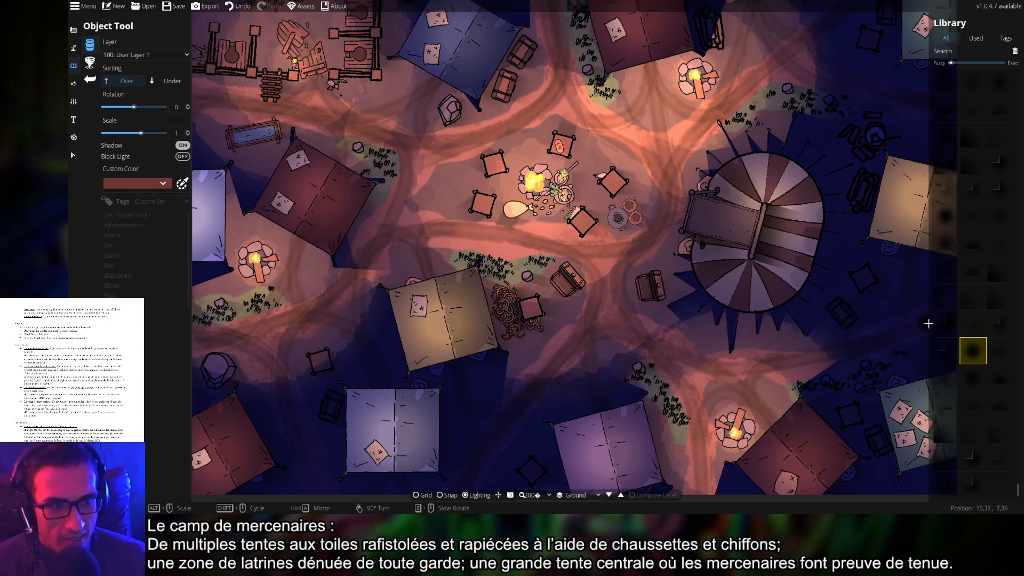
scroll(967, 290, "down", 5)
scroll(968, 290, "up", 15)
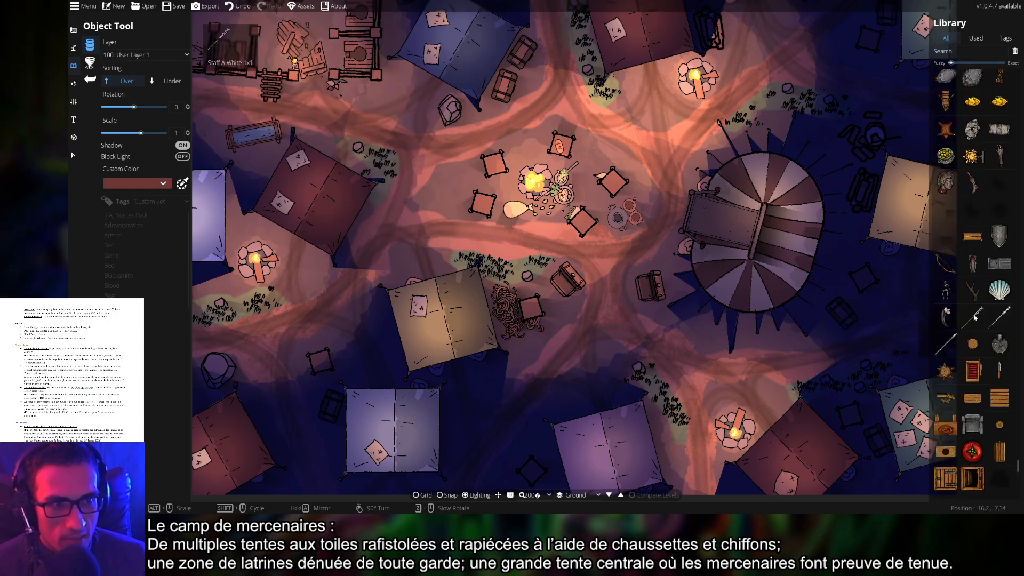
Select the scallop shell prop in the Library and set its scale to 4
left_click(999, 289)
scroll(557, 241, "up", 4)
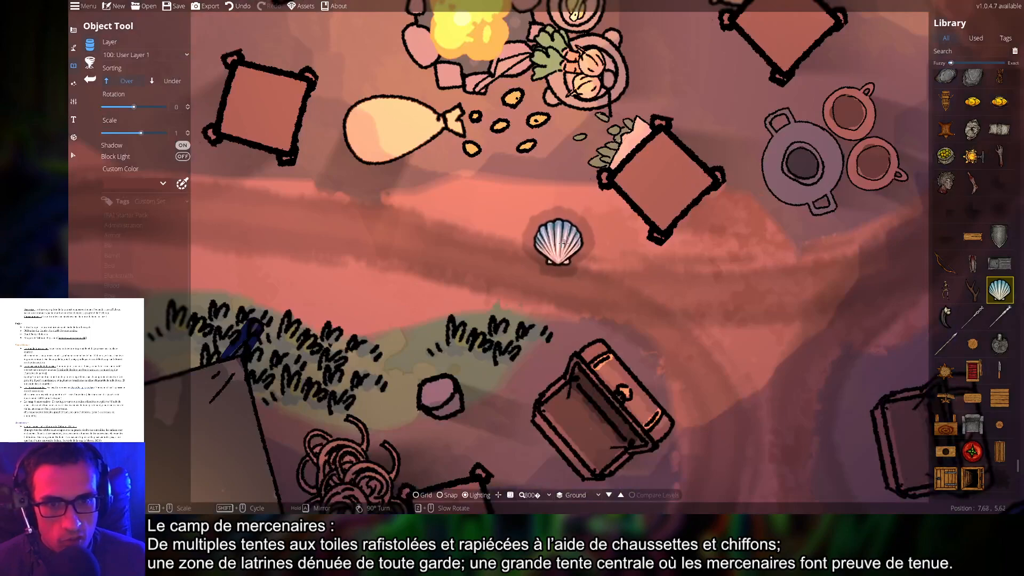
scroll(567, 273, "down", 6)
scroll(565, 275, "up", 7)
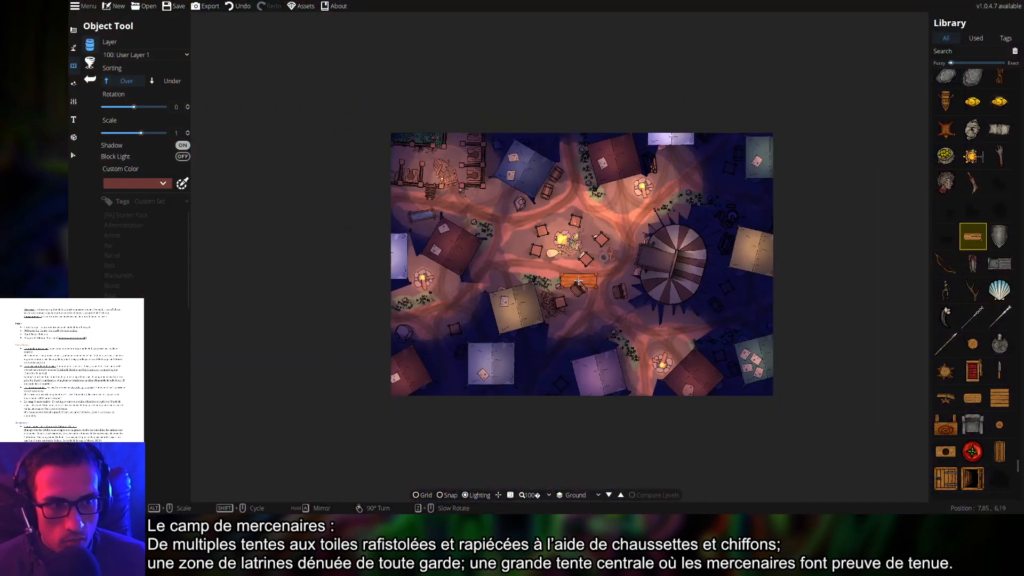
scroll(569, 276, "up", 1)
left_click(998, 292)
Rotate the shell prop to 135 and switch its shadow off
scroll(570, 276, "up", 9, "alt")
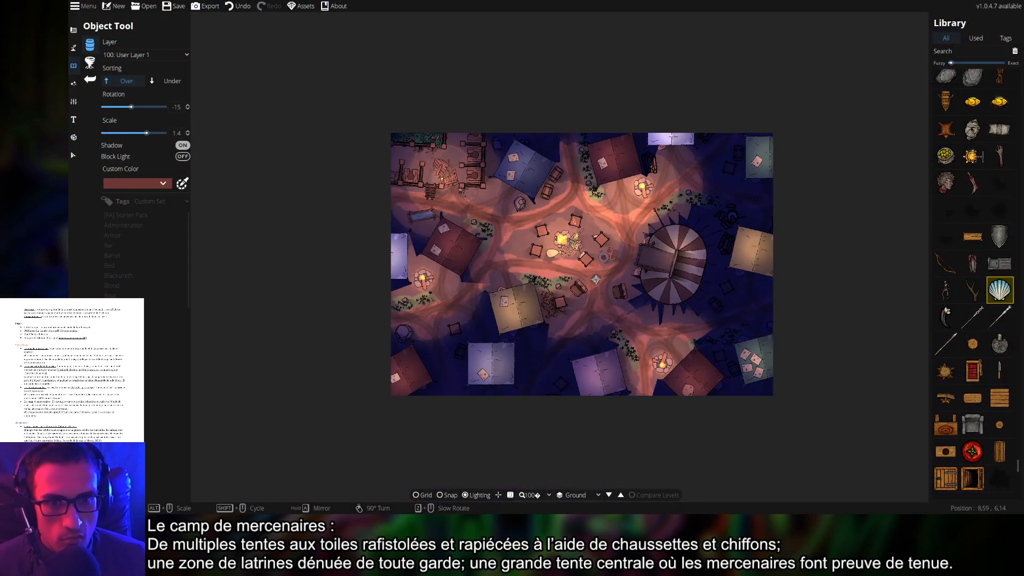
scroll(570, 276, "up", 6, "alt")
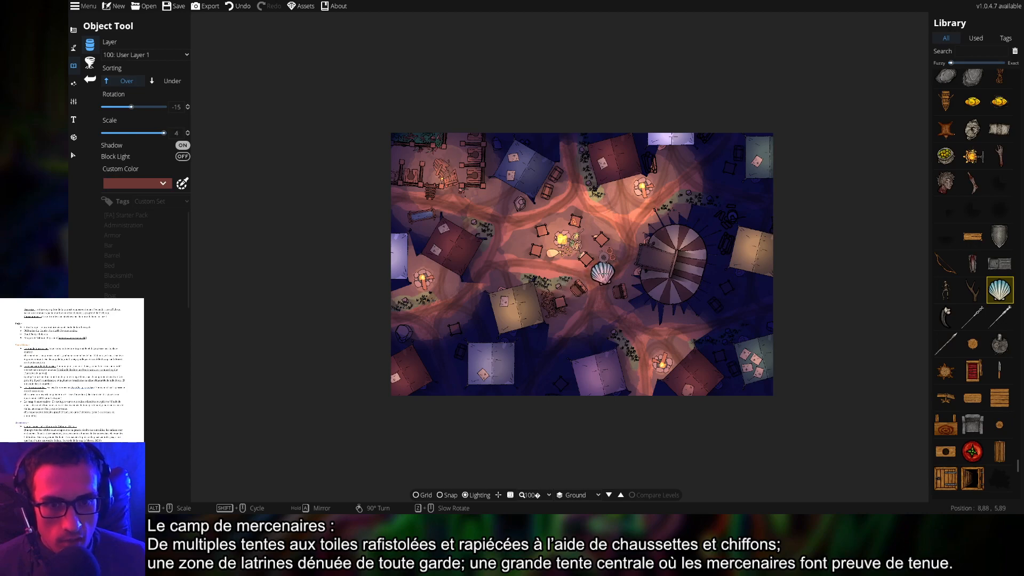
scroll(521, 237, "up", 3, "ctrl")
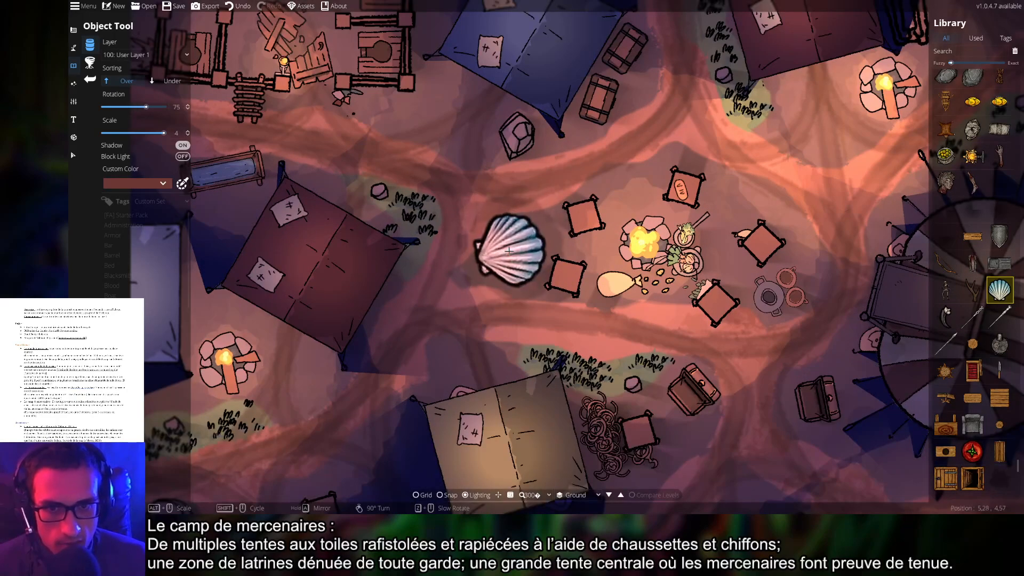
right_click(508, 224)
left_click(183, 145)
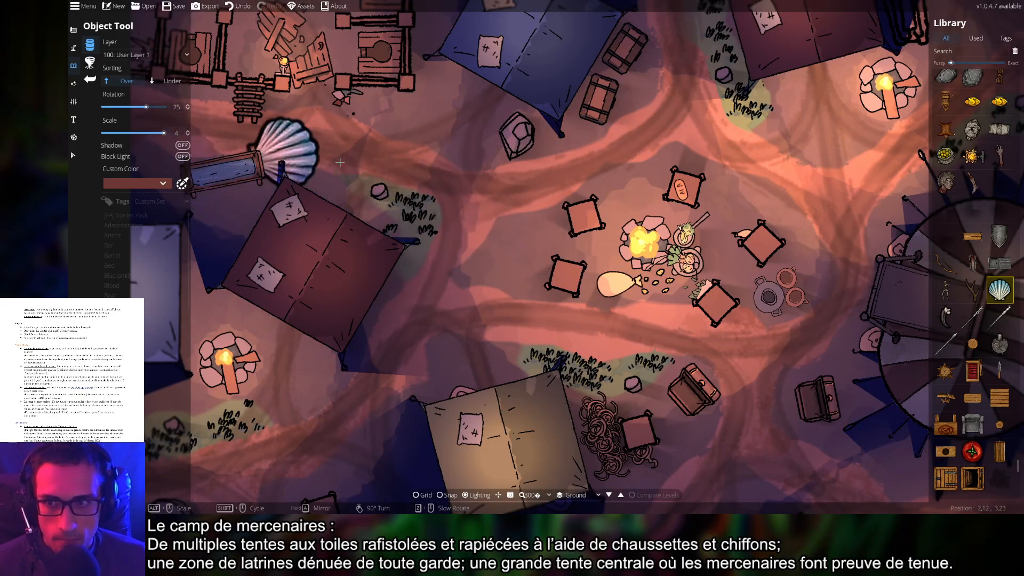
scroll(494, 236, "up", 3)
scroll(495, 236, "up", 1)
scroll(495, 236, "down", 3, "ctrl")
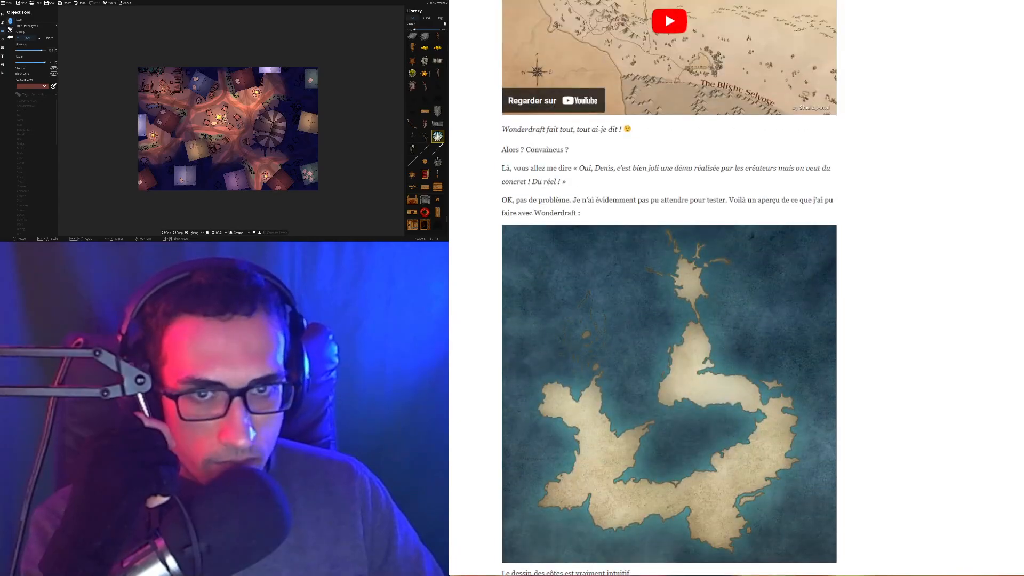
Find the article's free and paid fantasy map editor headings, highlighting each in turn
scroll(669, 288, "up", 5)
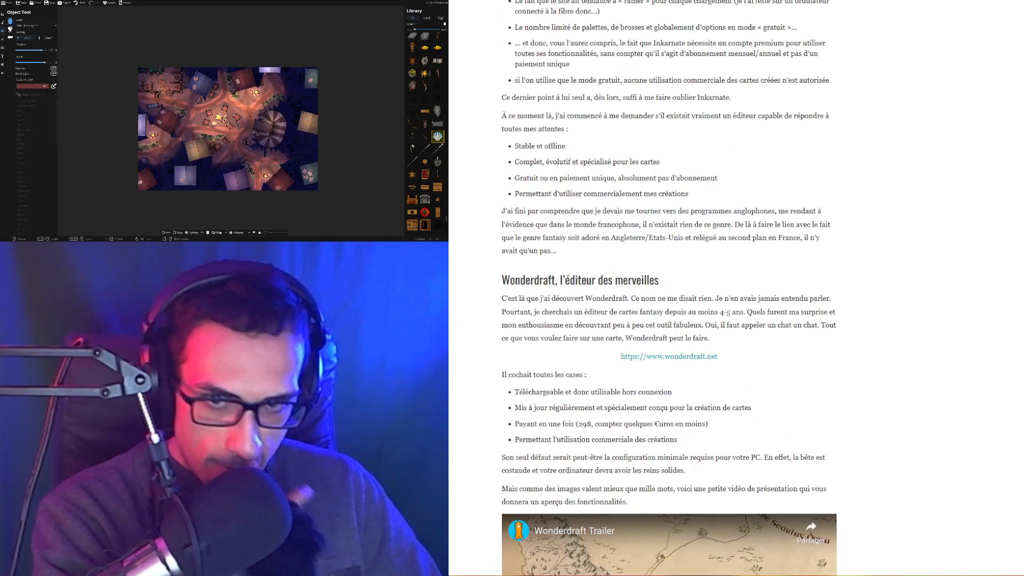
scroll(669, 288, "up", 1)
scroll(669, 288, "up", 15)
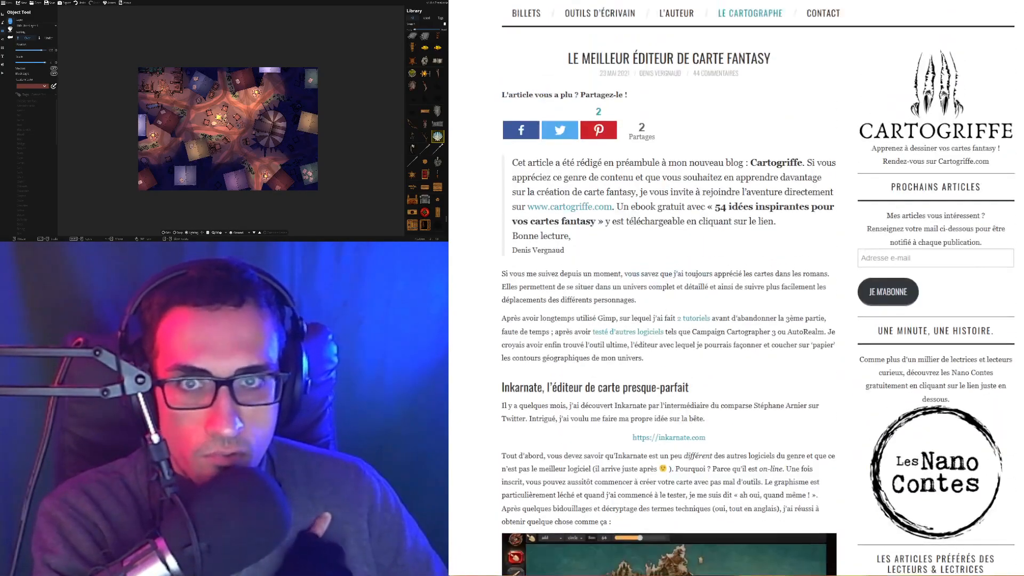
scroll(669, 288, "down", 20)
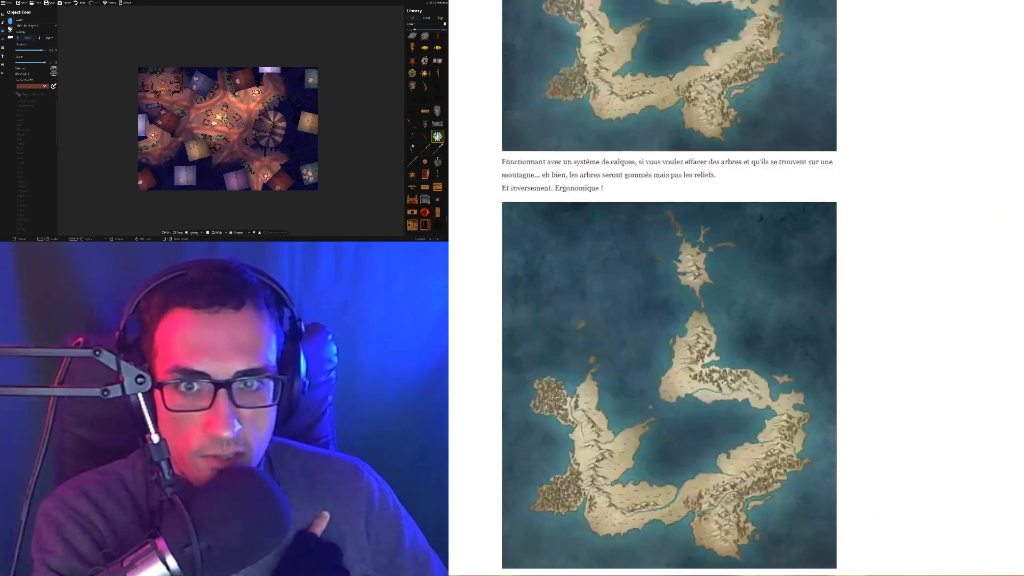
scroll(669, 288, "down", 15)
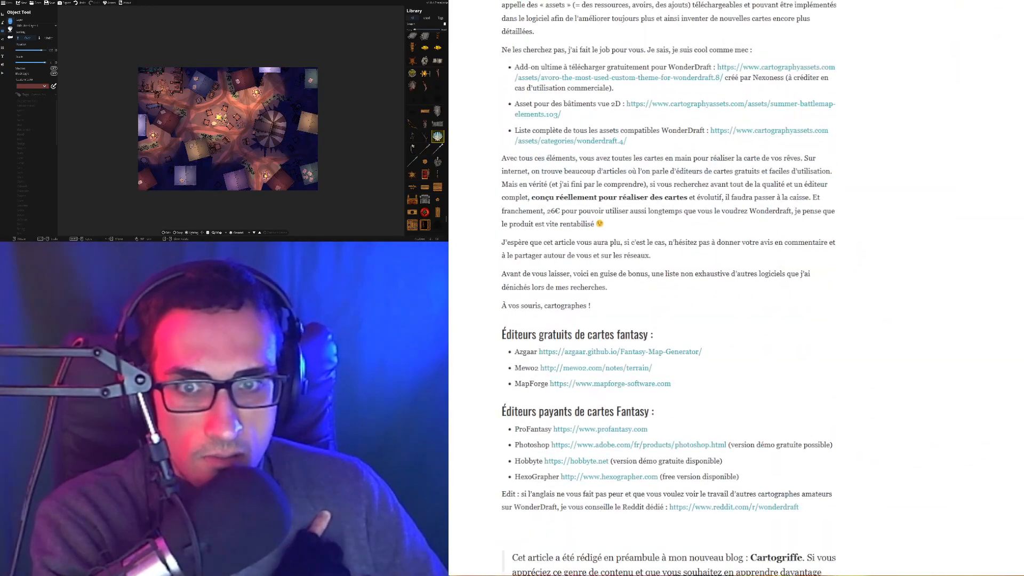
scroll(668, 288, "down", 3)
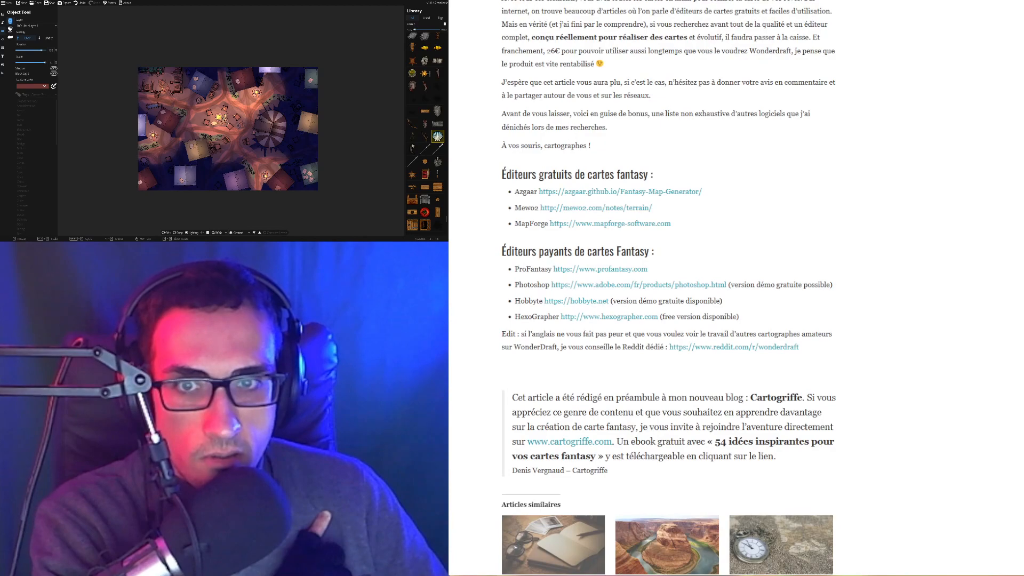
left_click_drag(502, 174, 658, 181)
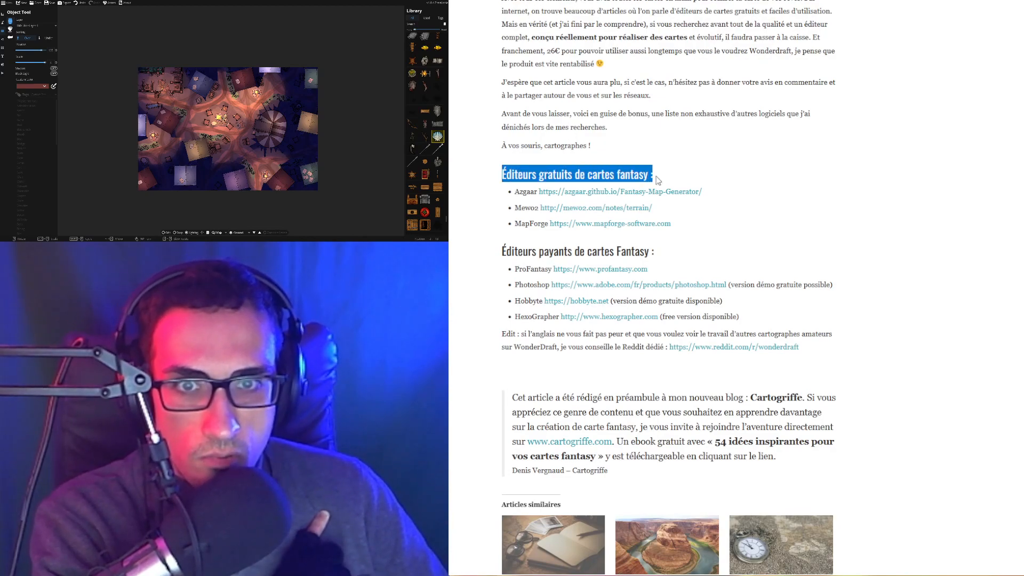
left_click_drag(501, 251, 660, 264)
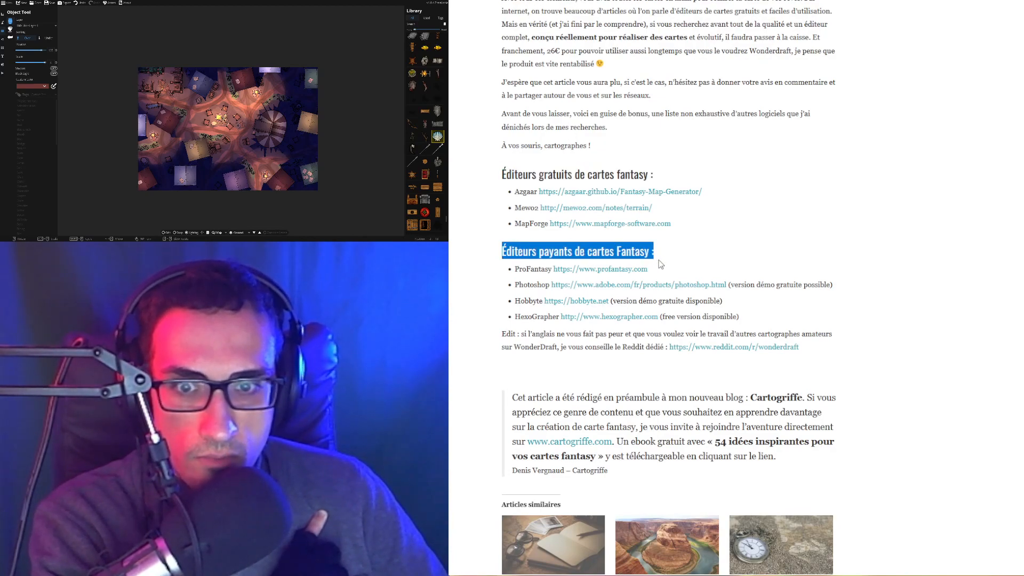
left_click(494, 323)
Open Azgaar's Fantasy Map Generator from the free editors list
scroll(480, 325, "down", 5)
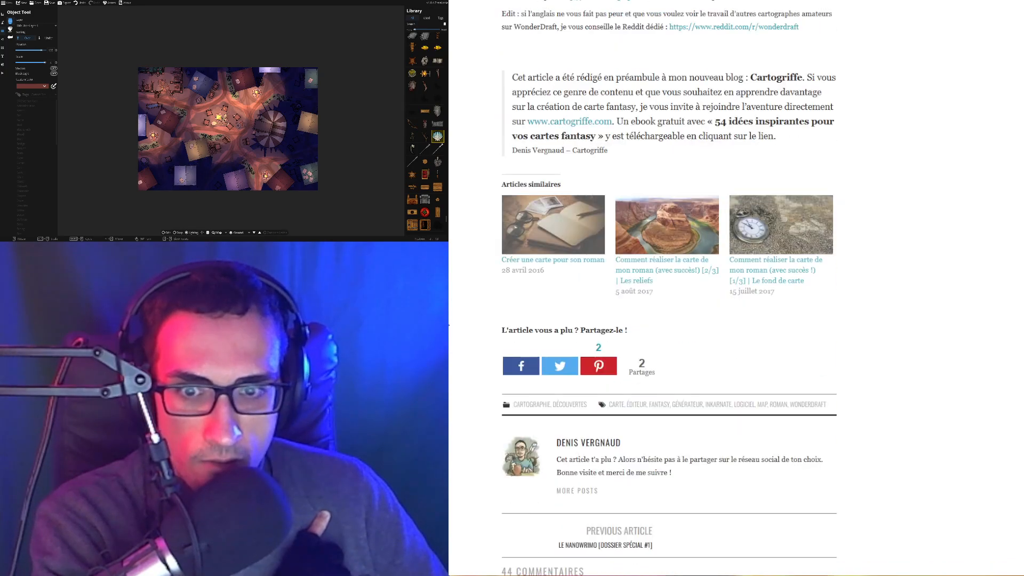
scroll(449, 324, "down", 15)
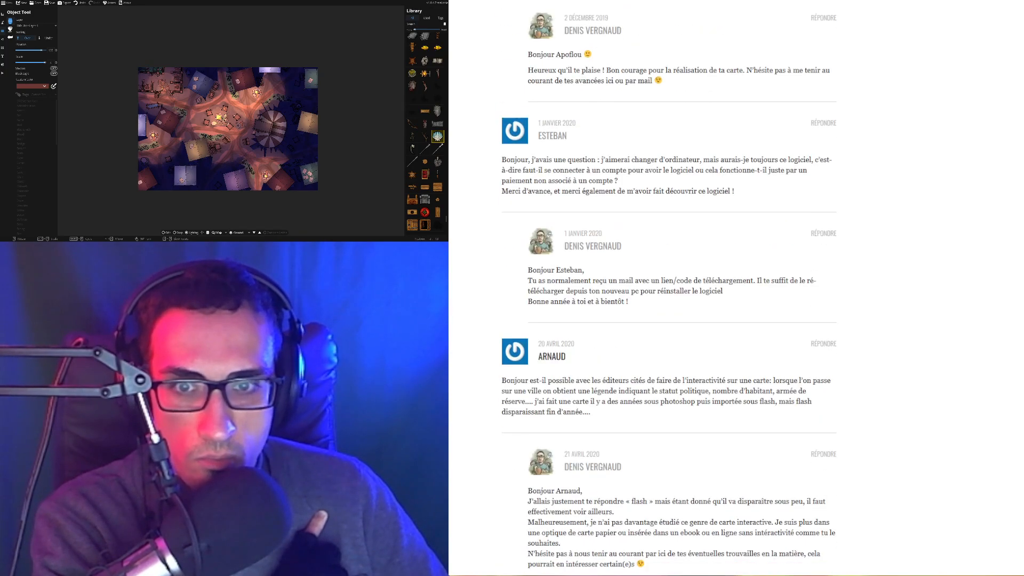
scroll(669, 288, "up", 20)
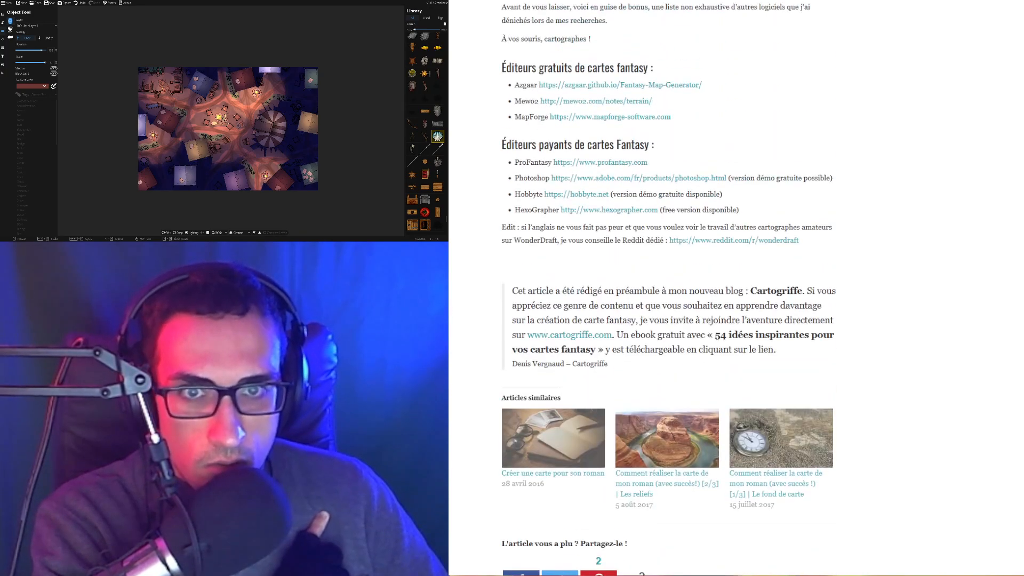
scroll(457, 259, "up", 2)
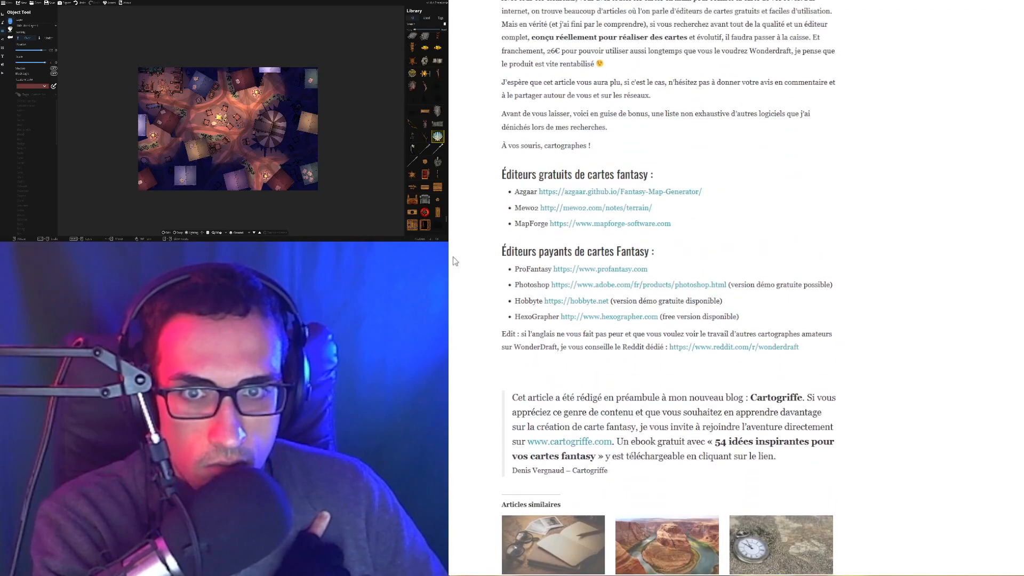
left_click(612, 195)
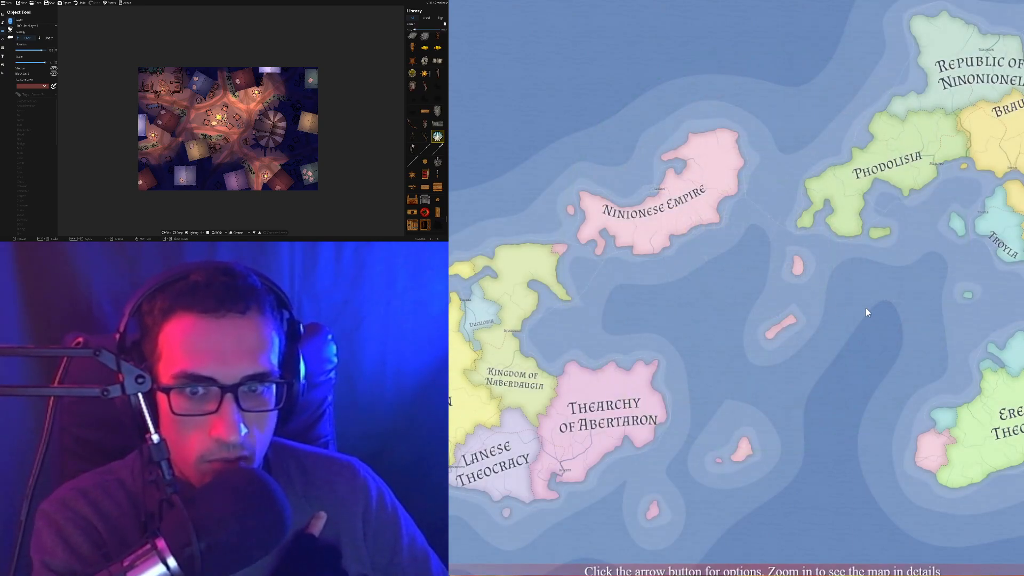
Leave the map generator page and open mewo2's Generating fantasy maps article
key("F5")
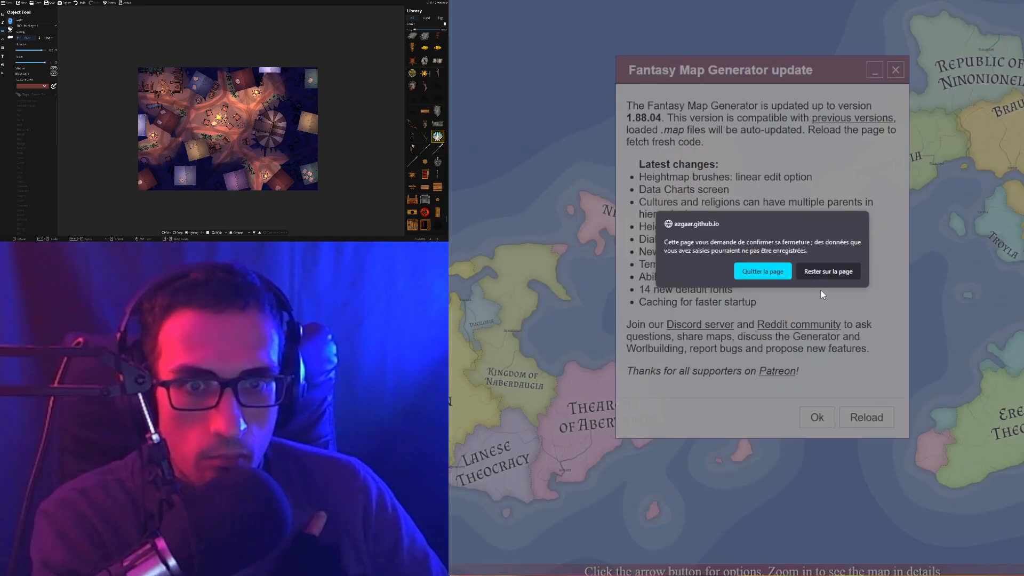
left_click(739, 270)
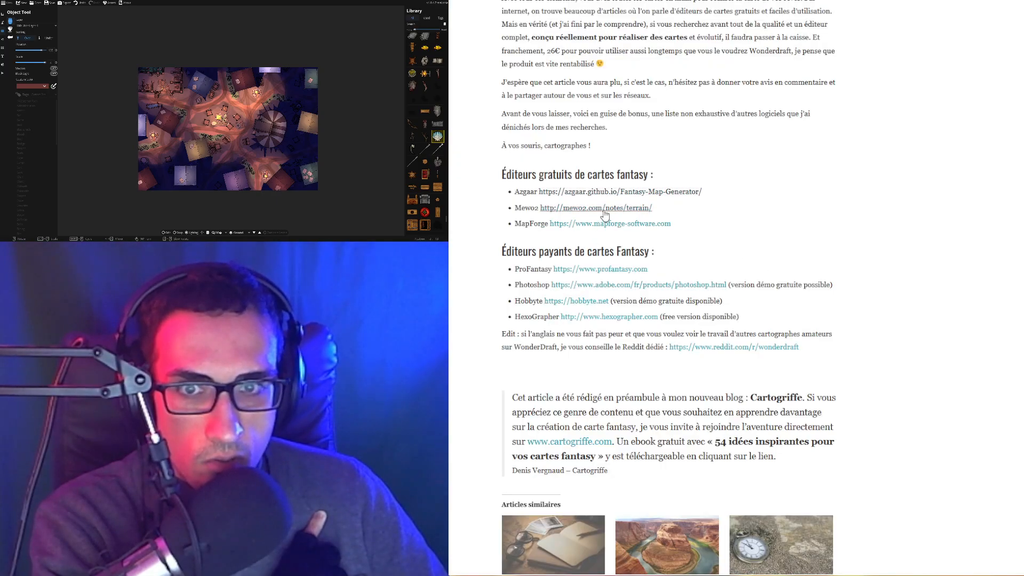
left_click(550, 208)
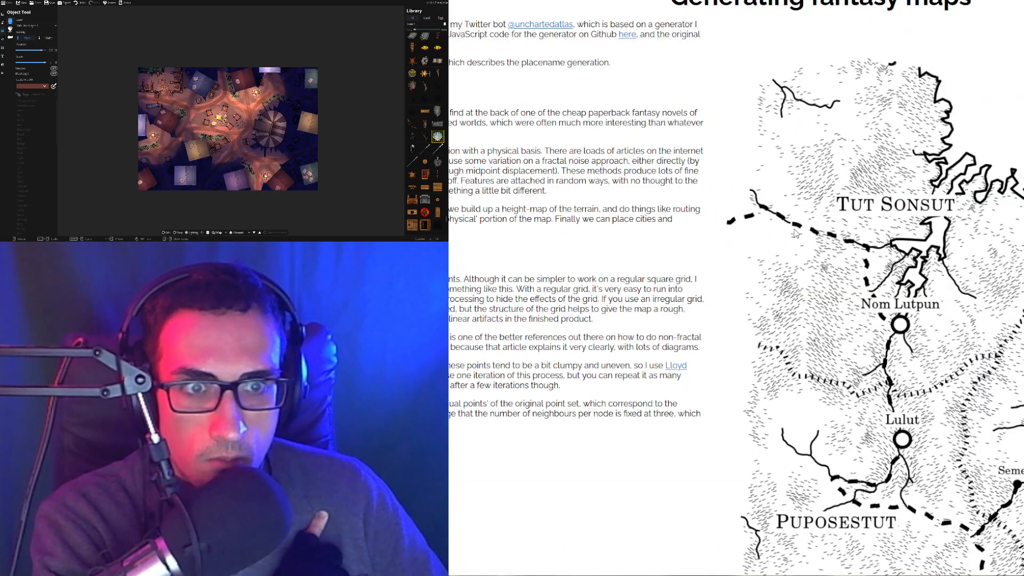
Skim the mewo2 article, then return to the editors list and open MapForge
scroll(939, 298, "down", 10)
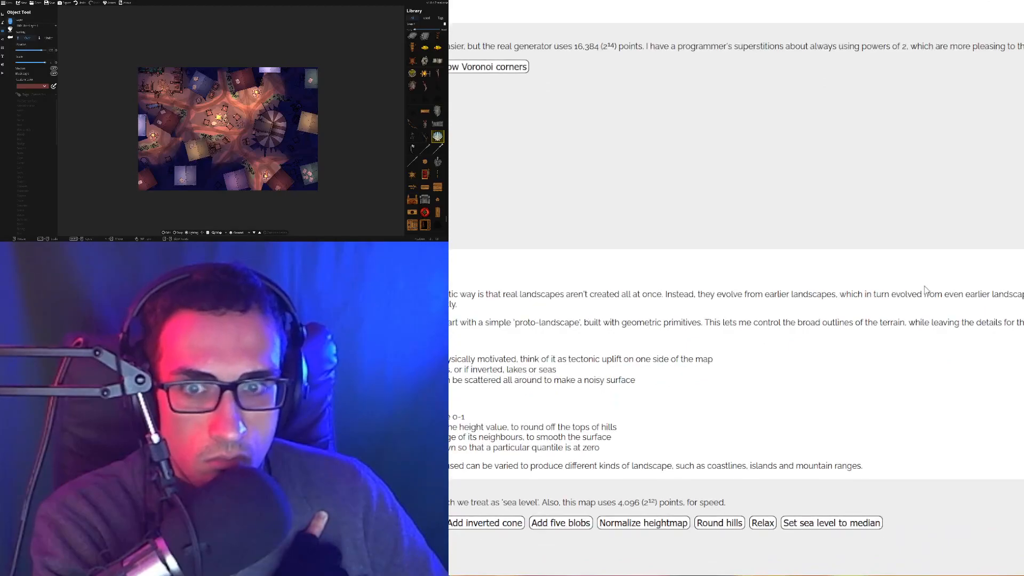
scroll(925, 296, "down", 1)
scroll(920, 309, "up", 10)
scroll(907, 326, "down", 10)
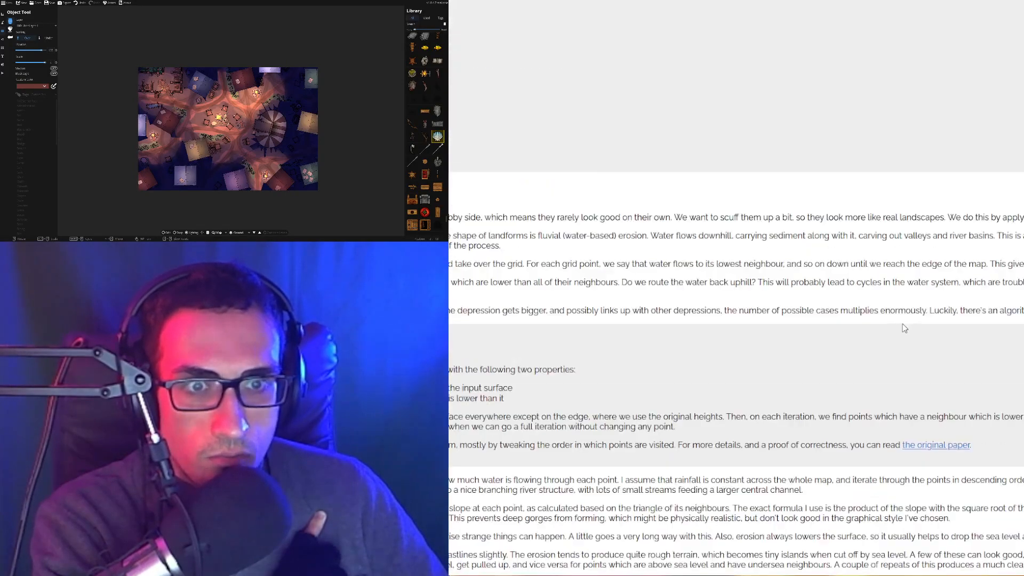
scroll(887, 327, "up", 15)
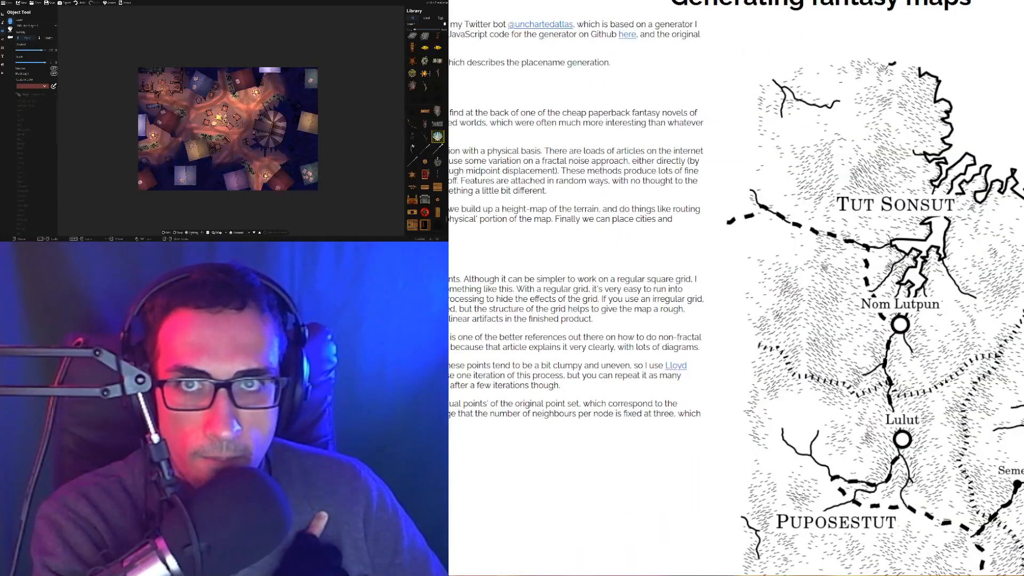
key("ctrl+w")
left_click(592, 228)
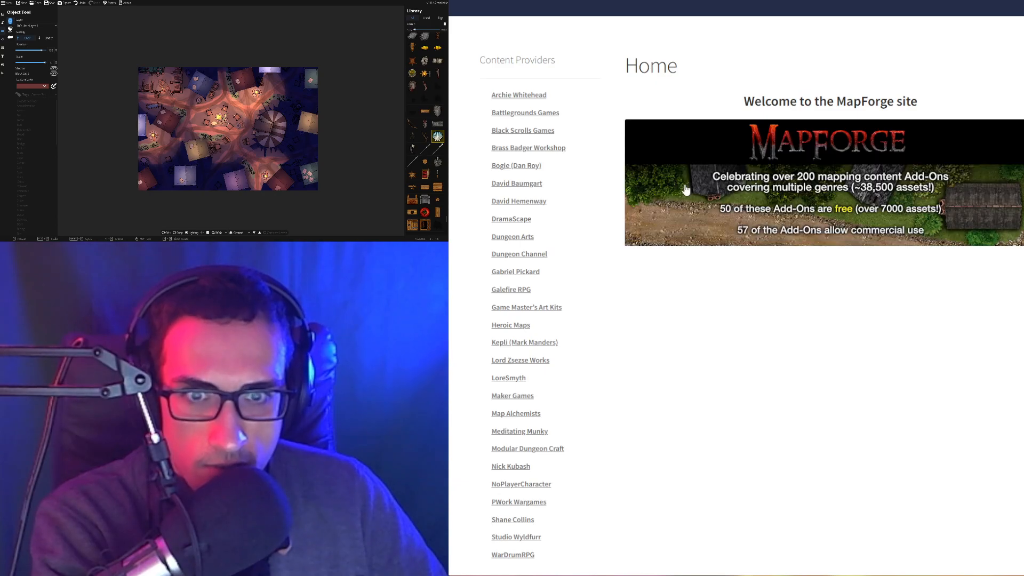
Scroll through MapForge's grid of add-on packs
scroll(574, 318, "down", 5)
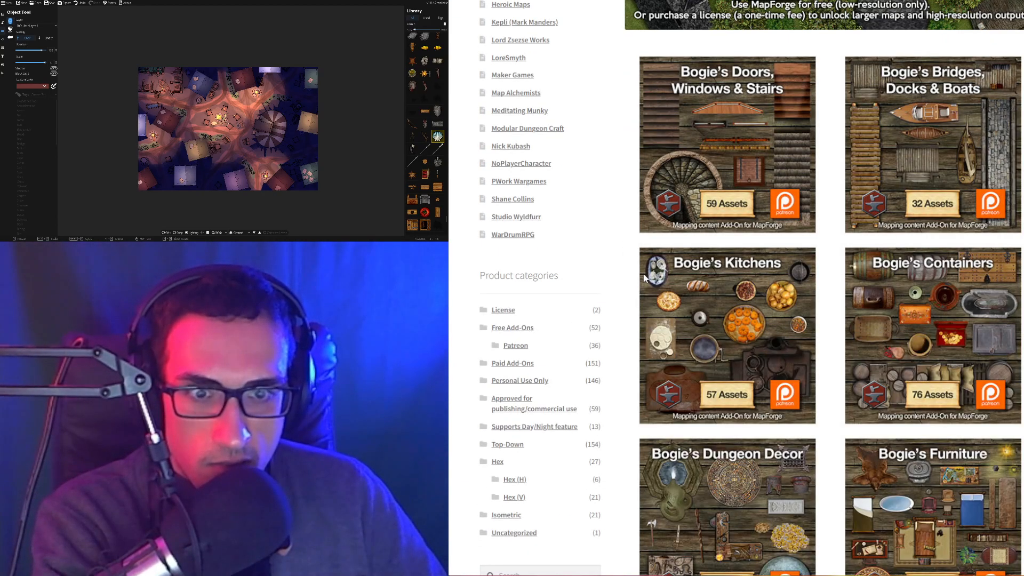
scroll(647, 281, "down", 6)
scroll(647, 282, "down", 20)
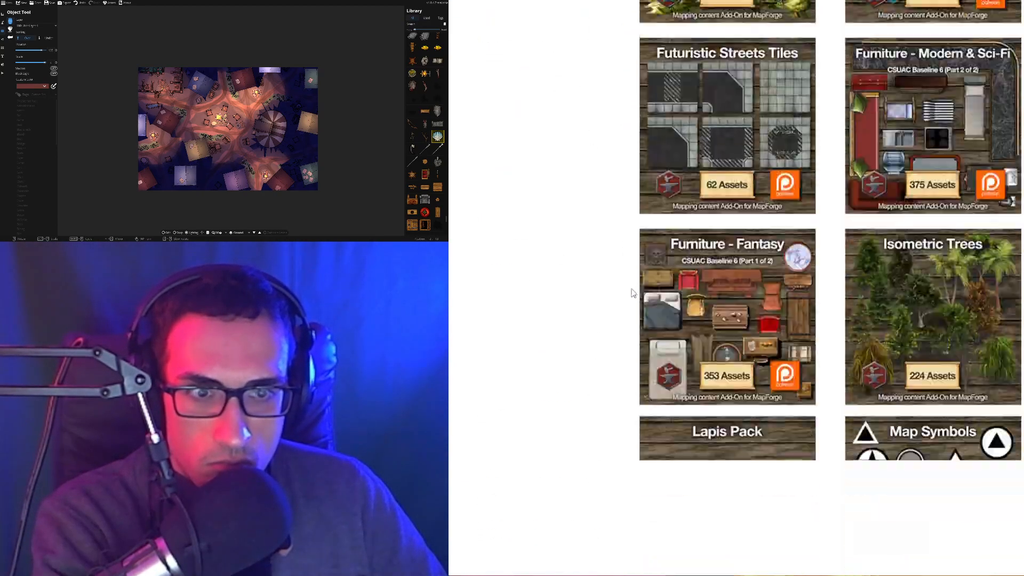
scroll(631, 281, "down", 7)
scroll(627, 276, "down", 15)
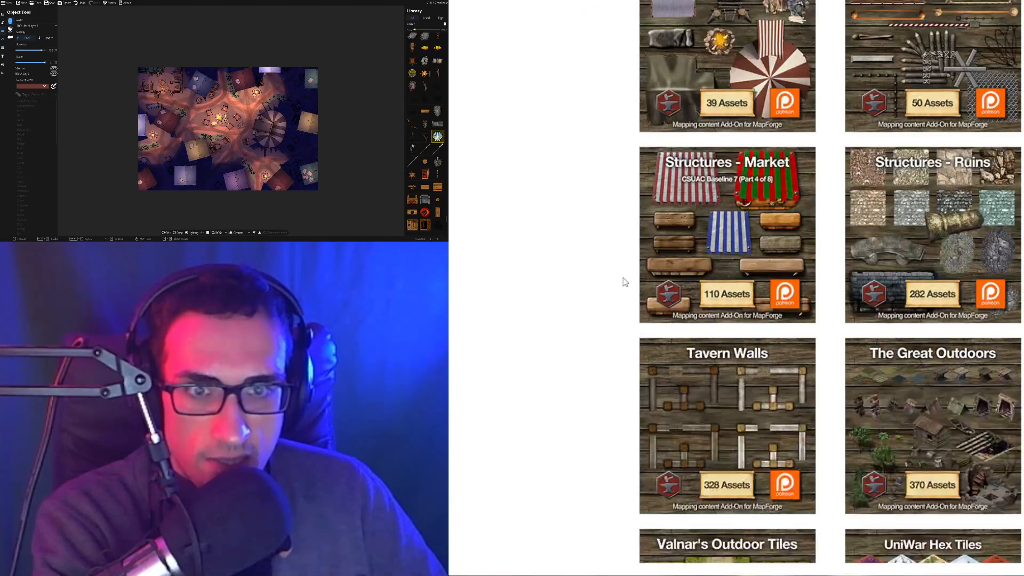
scroll(616, 237, "up", 8)
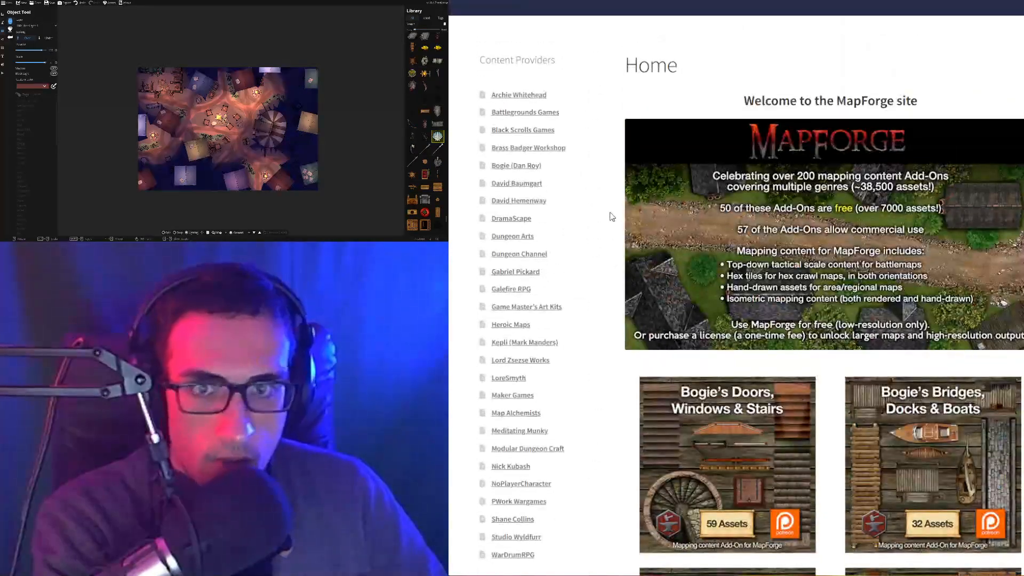
Go to the MapForge home page, then close it to return to the French article
mouse_move(545, 56)
mouse_move(509, 9)
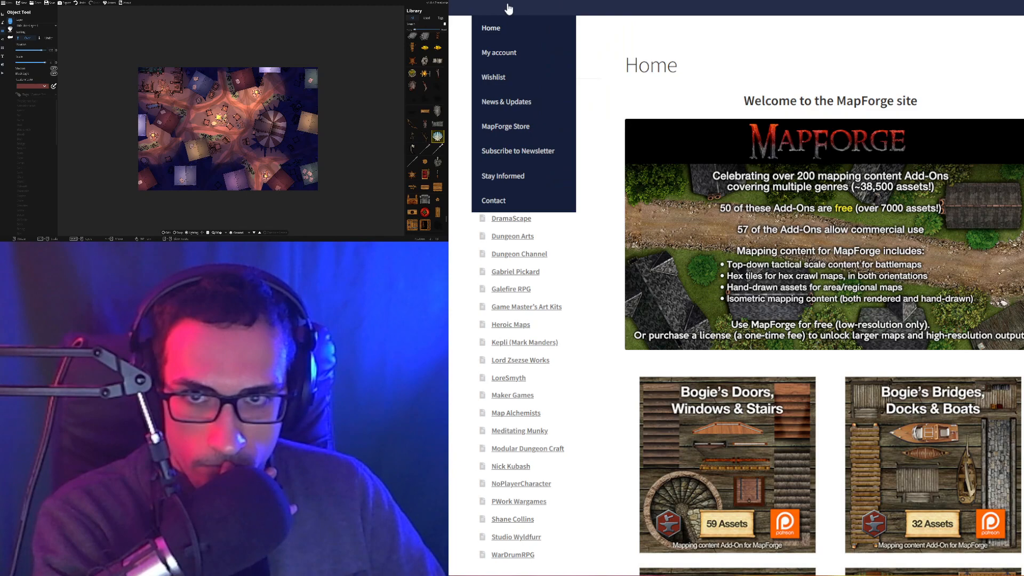
mouse_move(602, 5)
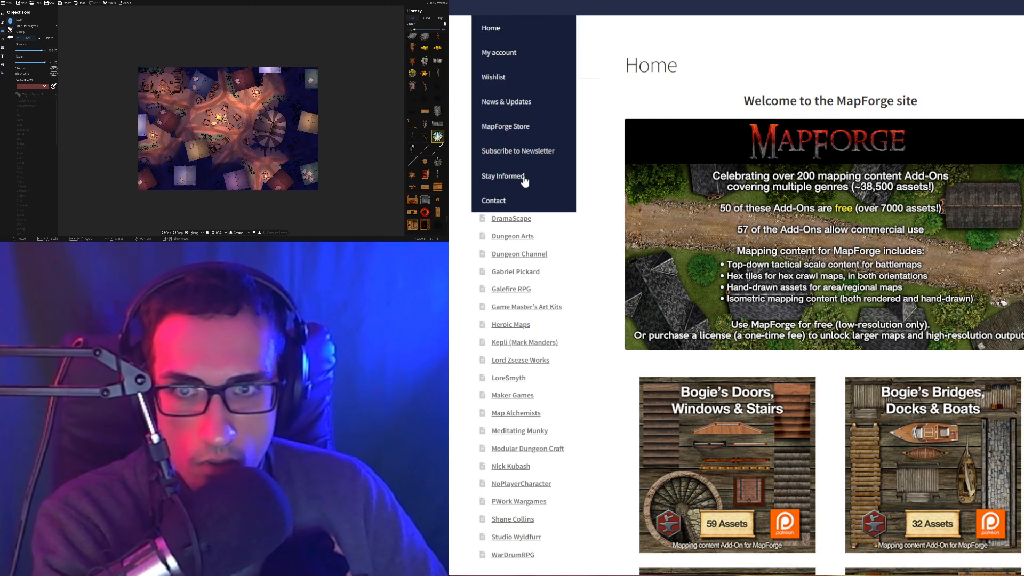
left_click(498, 33)
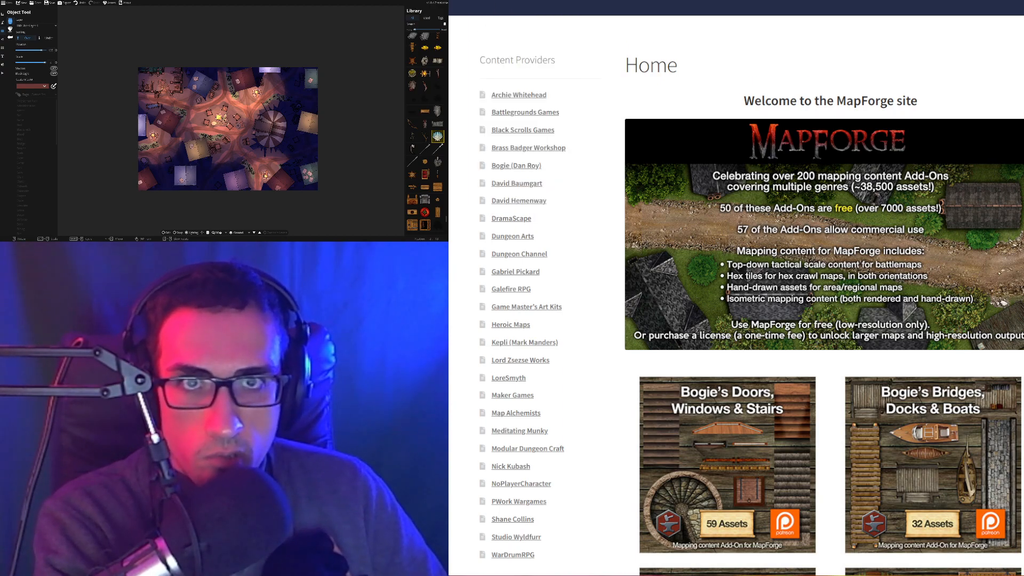
key("ctrl+w")
Open profantasy.com and look over its Campaign Cartographer 3 home page
left_click(608, 270)
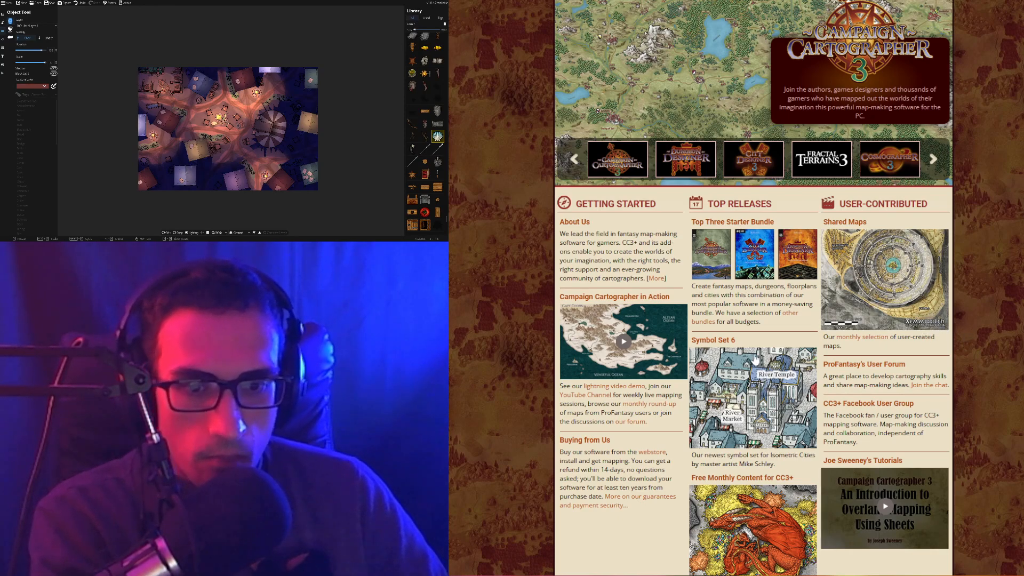
scroll(520, 370, "down", 4)
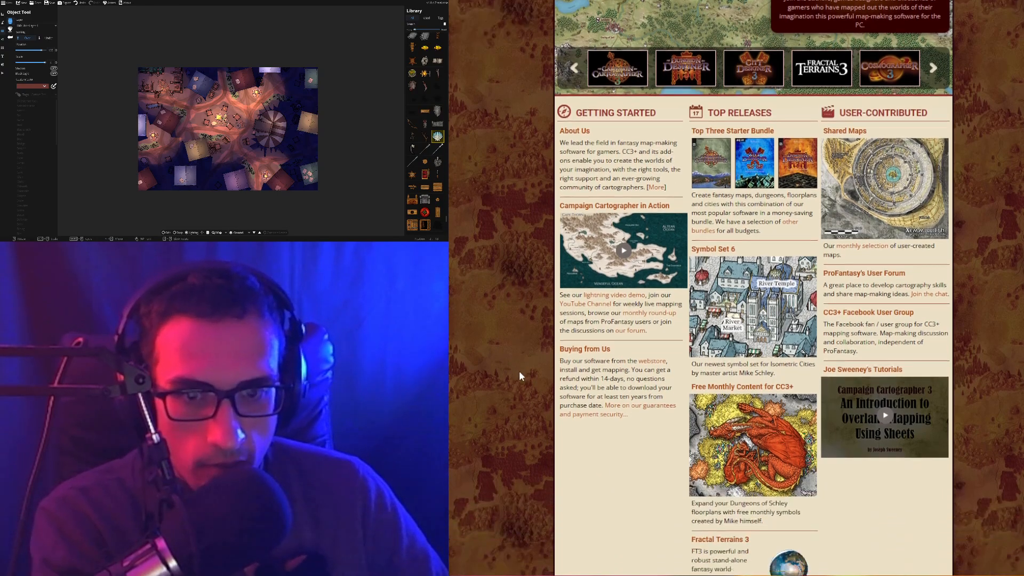
scroll(572, 347, "up", 4)
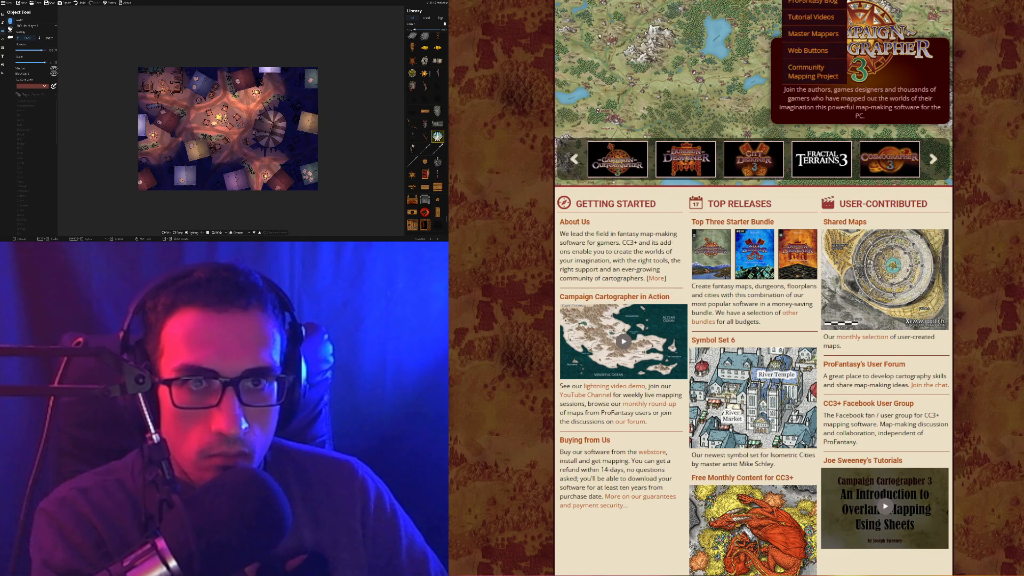
mouse_move(868, 1)
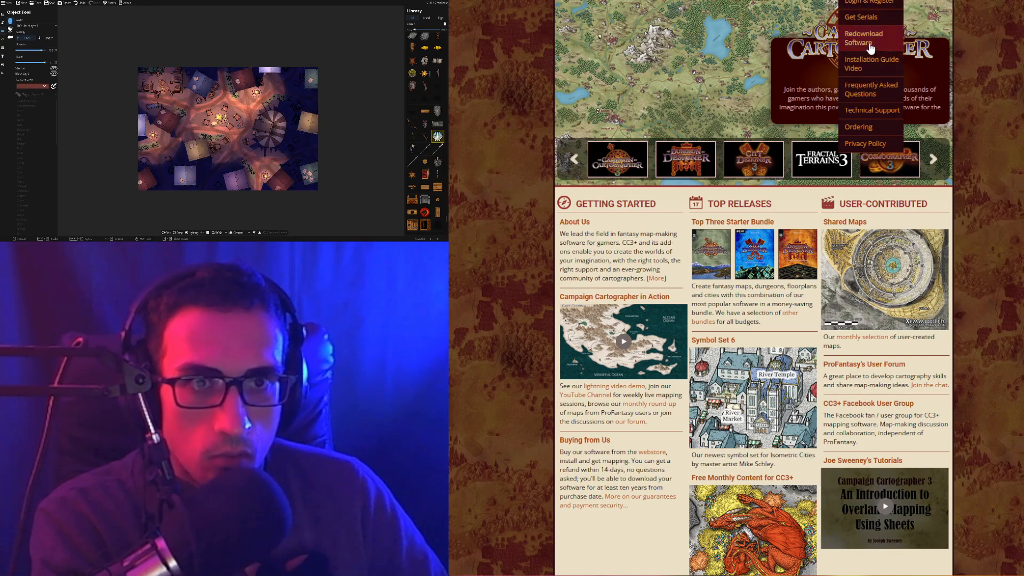
Return to the French article, glance at the Adobe Photoshop page, then scroll back up
key("ctrl+w")
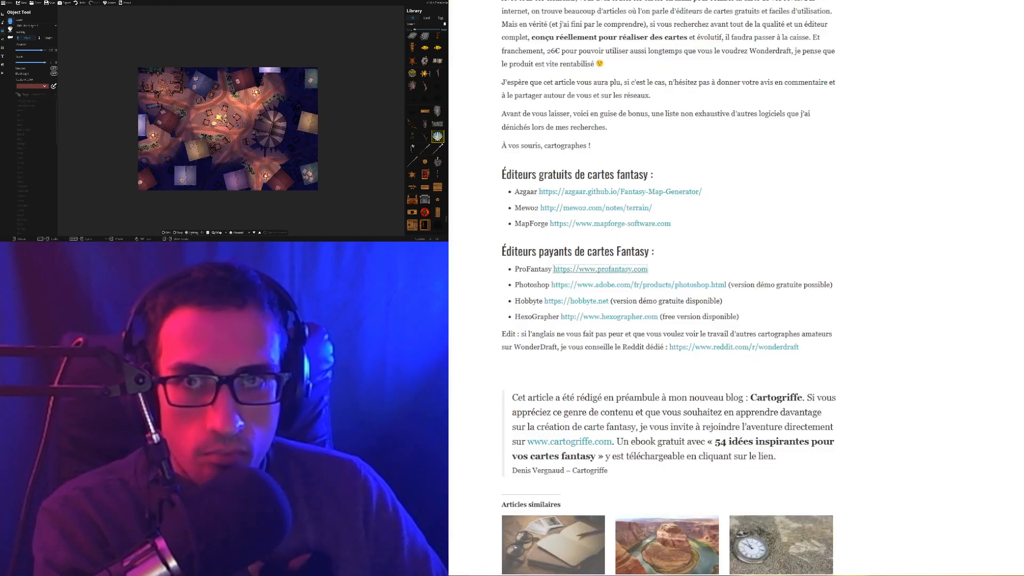
key("ctrl+Tab")
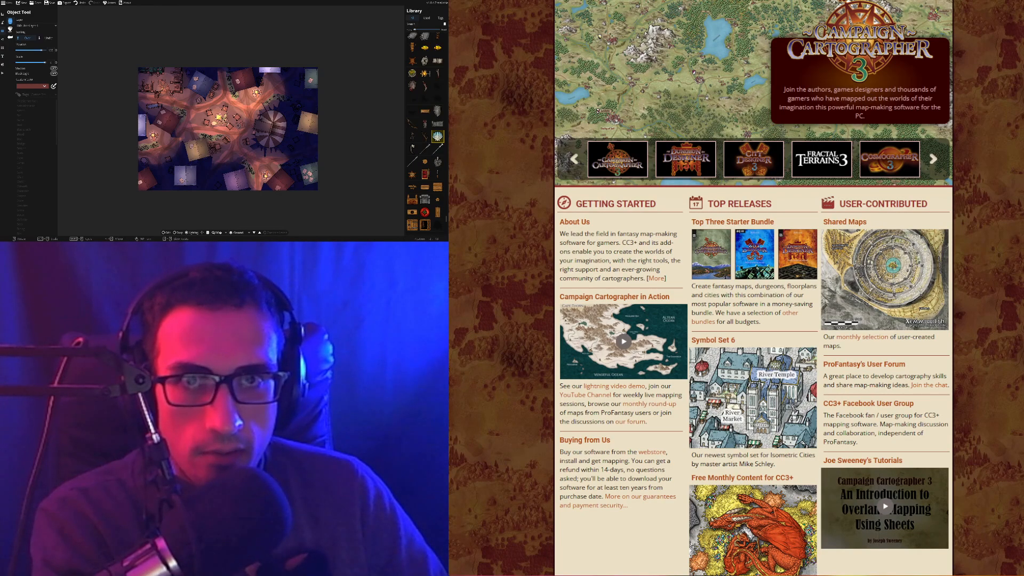
key("ctrl+w")
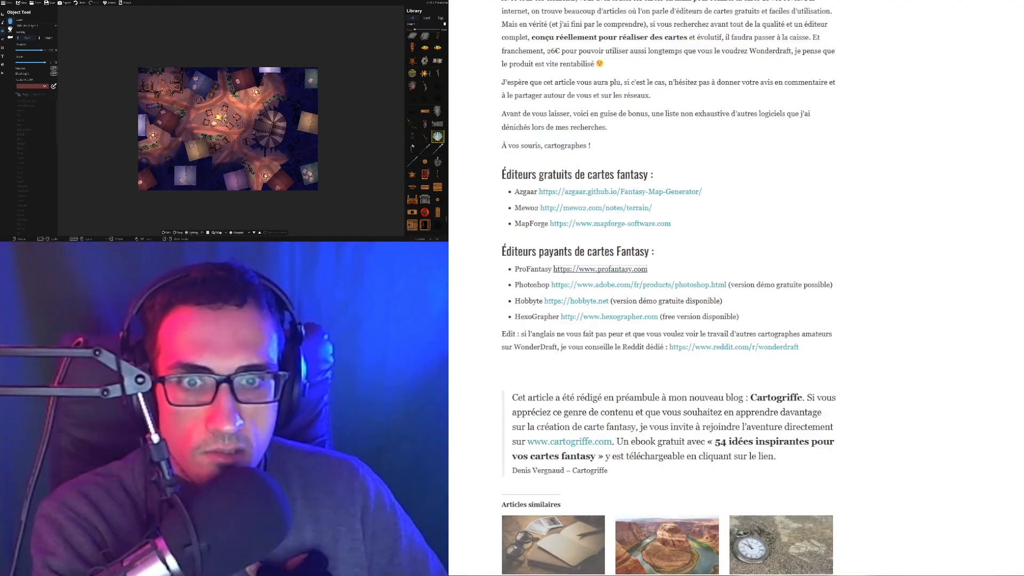
left_click(613, 286)
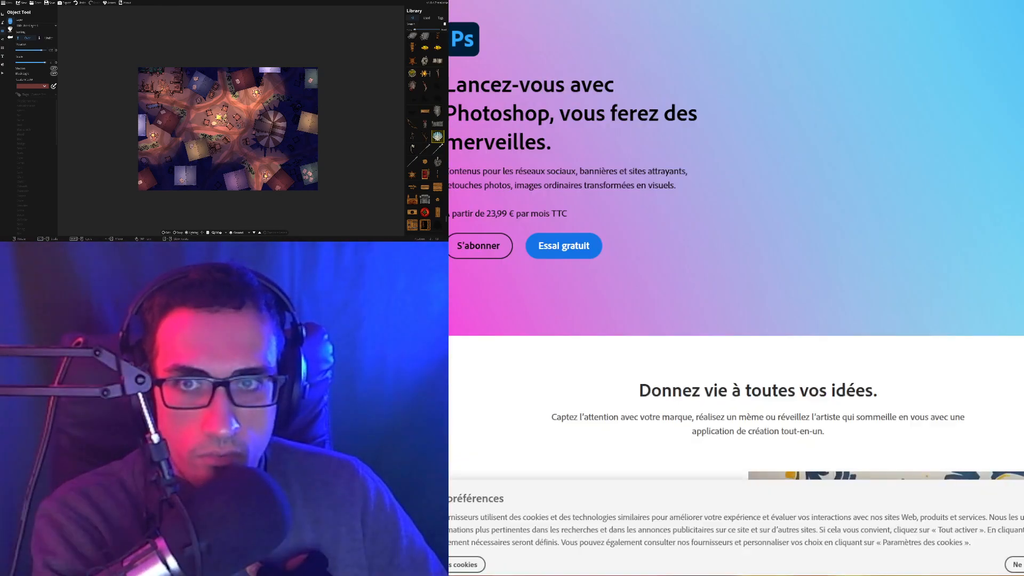
key("ctrl+w")
scroll(846, 199, "up", 10)
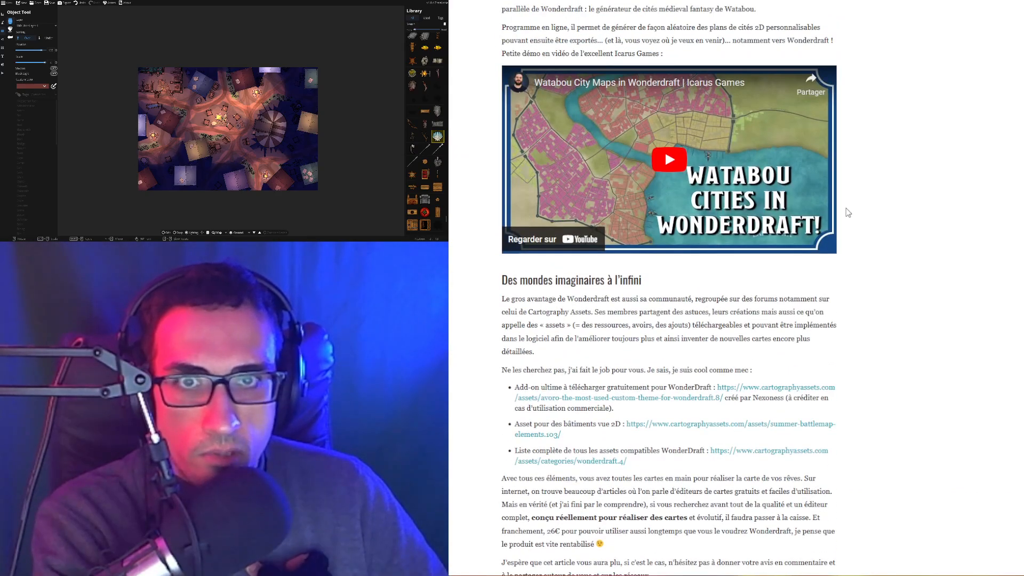
scroll(848, 212, "up", 20)
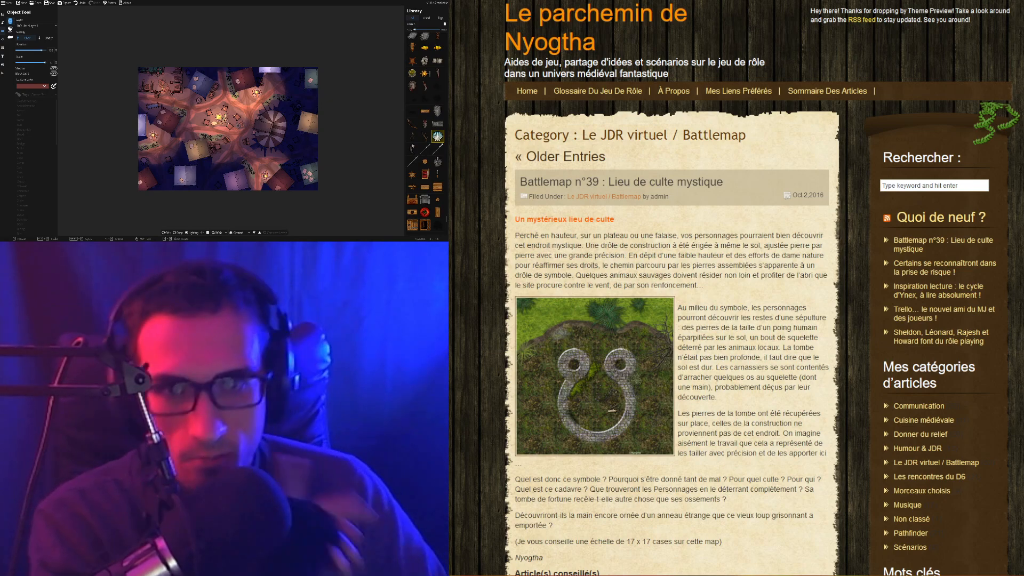
Scroll down and back up the Patreon map gallery, from The creek to La Grotte de l'Ours
scroll(741, 278, "down", 6)
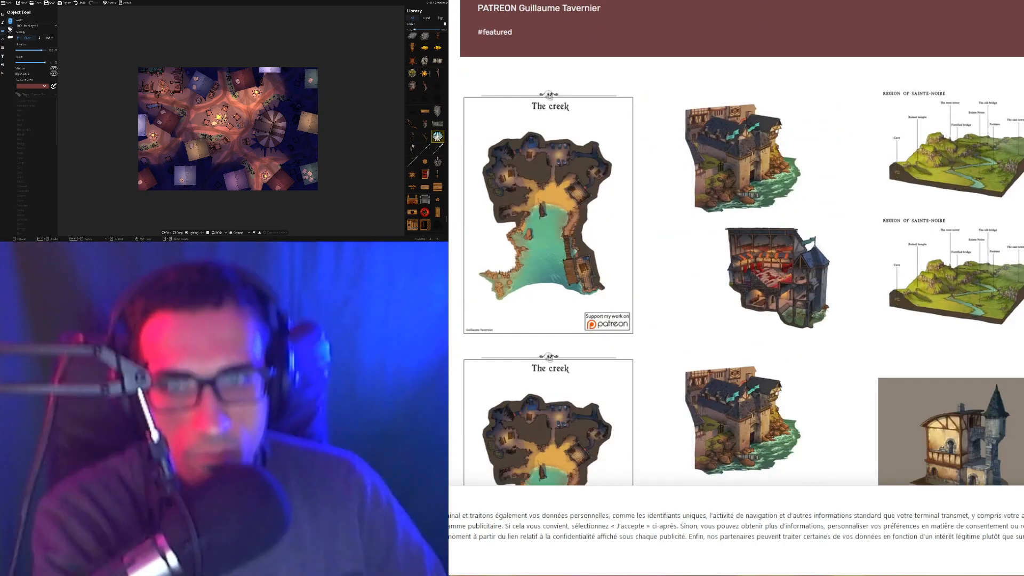
scroll(742, 278, "down", 5)
scroll(741, 277, "up", 6)
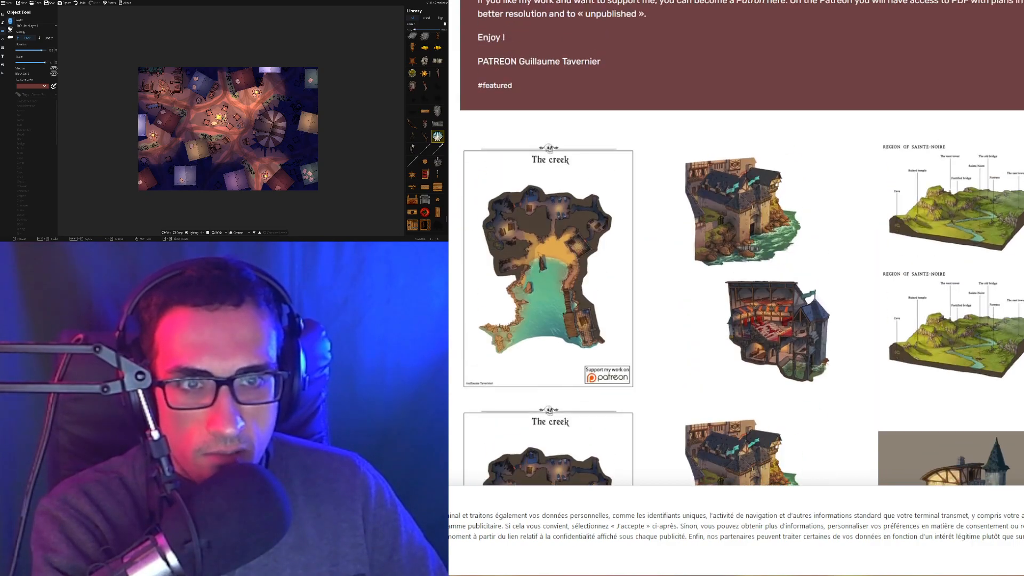
scroll(996, 231, "down", 8)
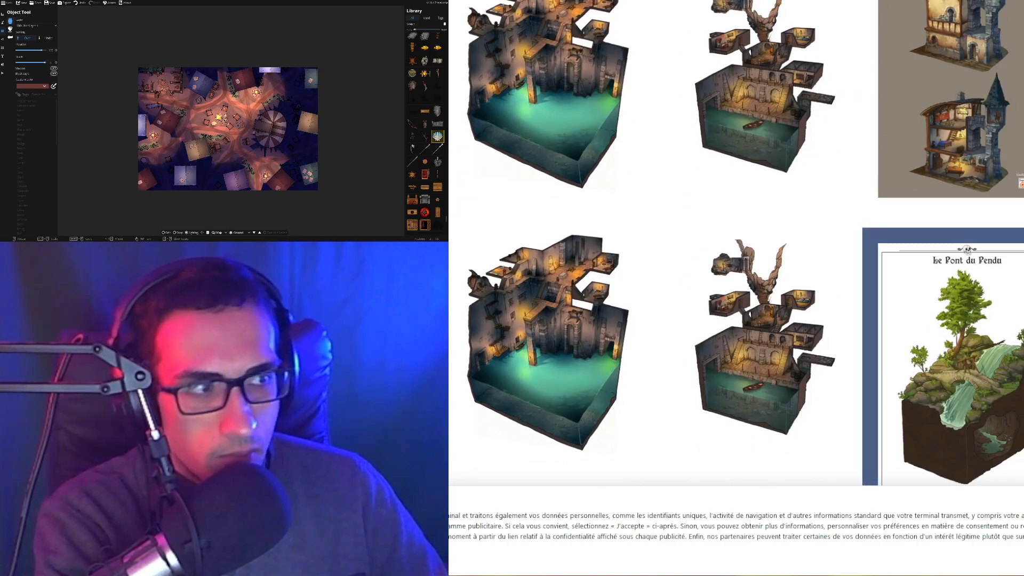
scroll(996, 231, "down", 10)
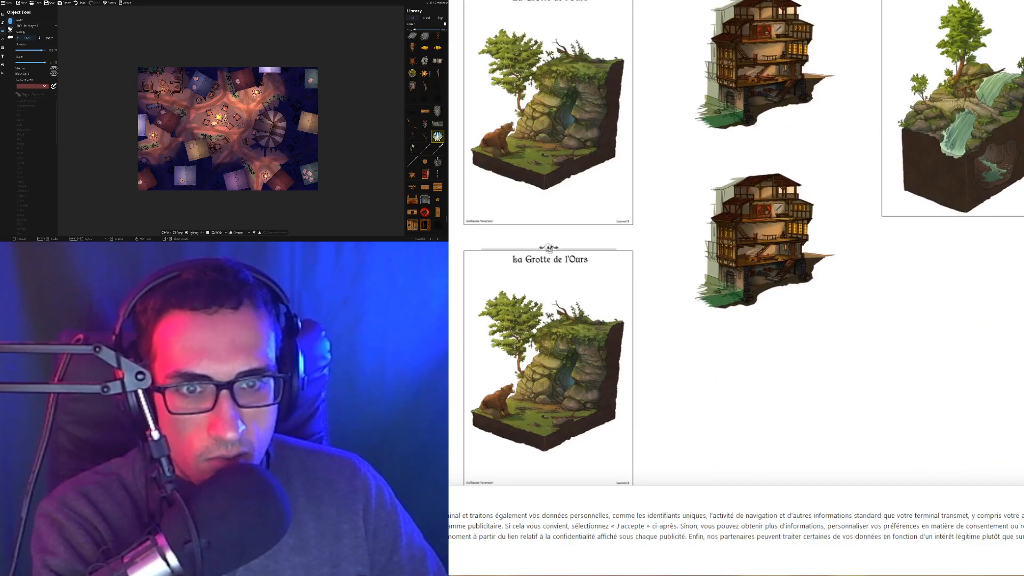
scroll(736, 243, "up", 18)
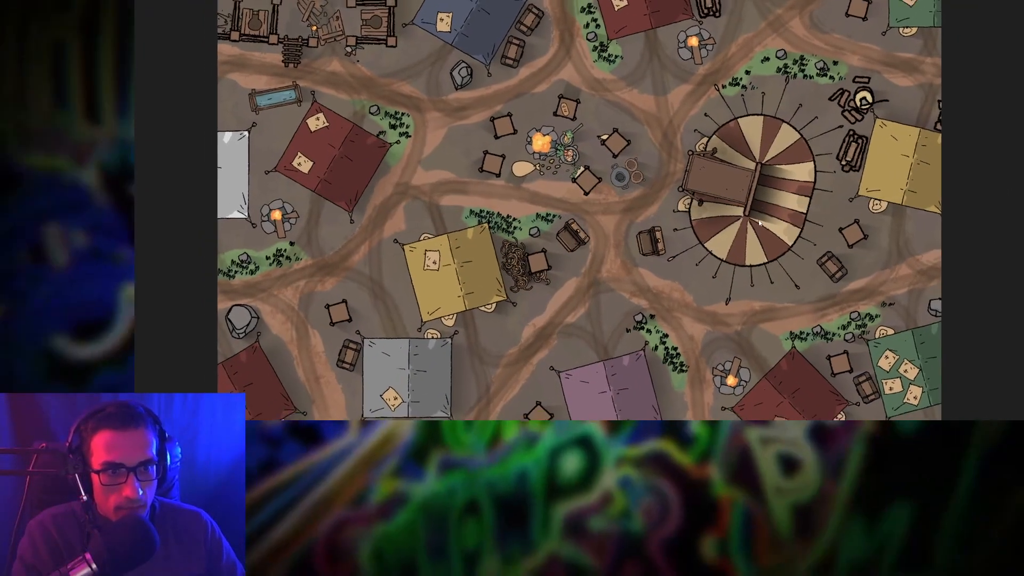
Step through neighbouring maps in Photos, viewing the night-lit and daytime camp versions
scroll(760, 223, "down", 1)
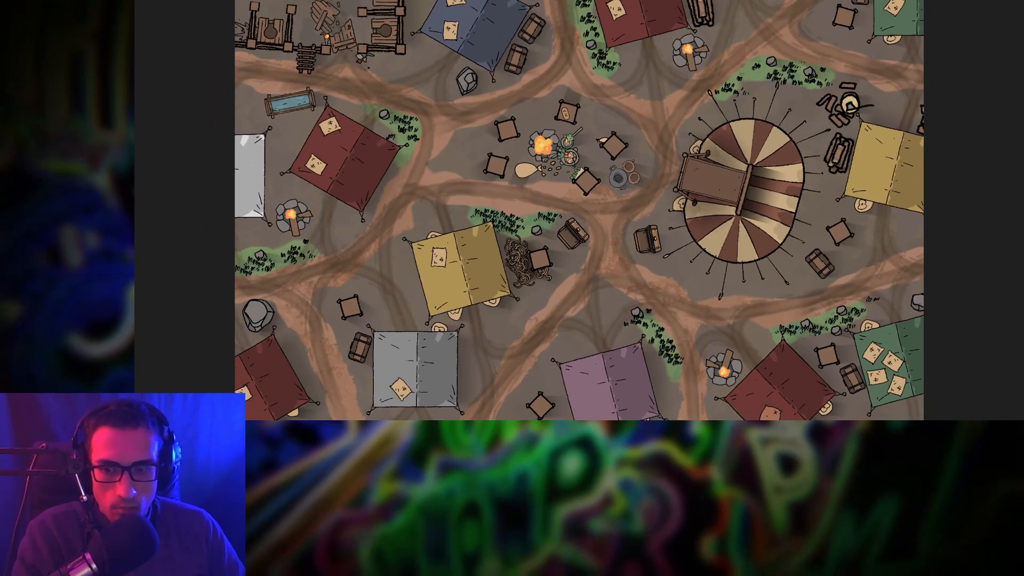
key("Left")
key("Right")
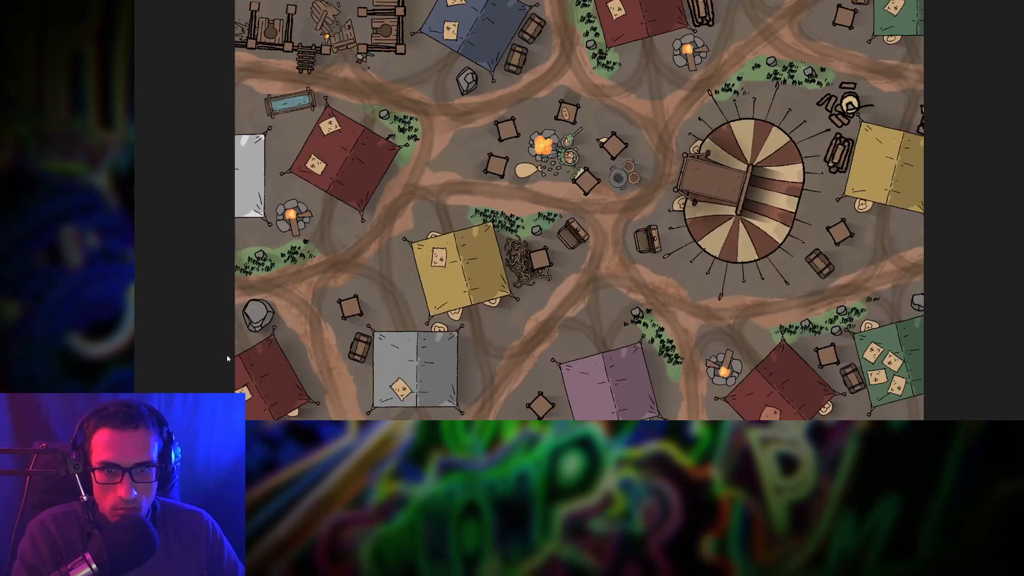
key("Right")
key("Left")
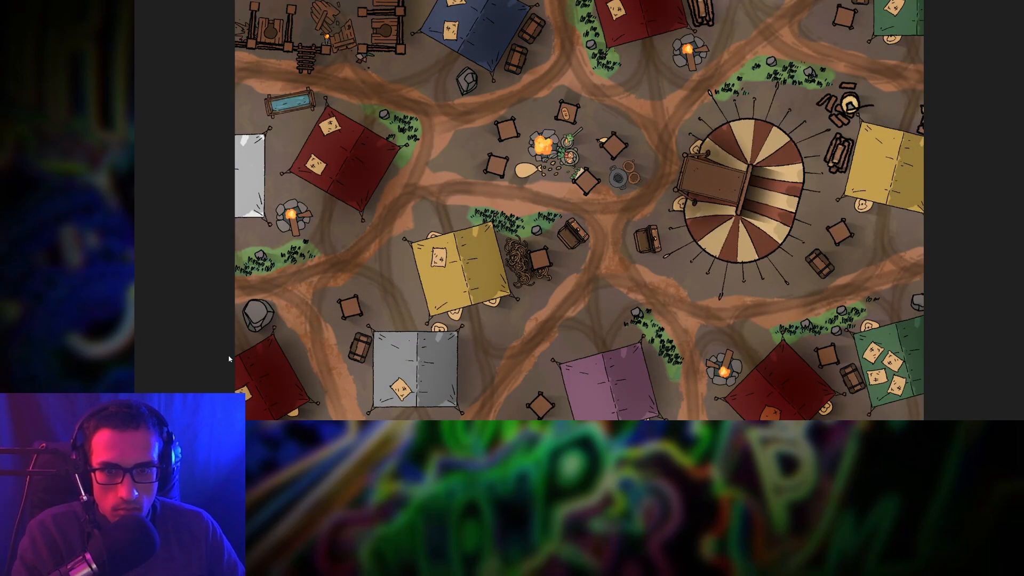
Open 'Camp de mercenaires modifié' from the battlemap folder in a second Photos window
key("alt+Tab")
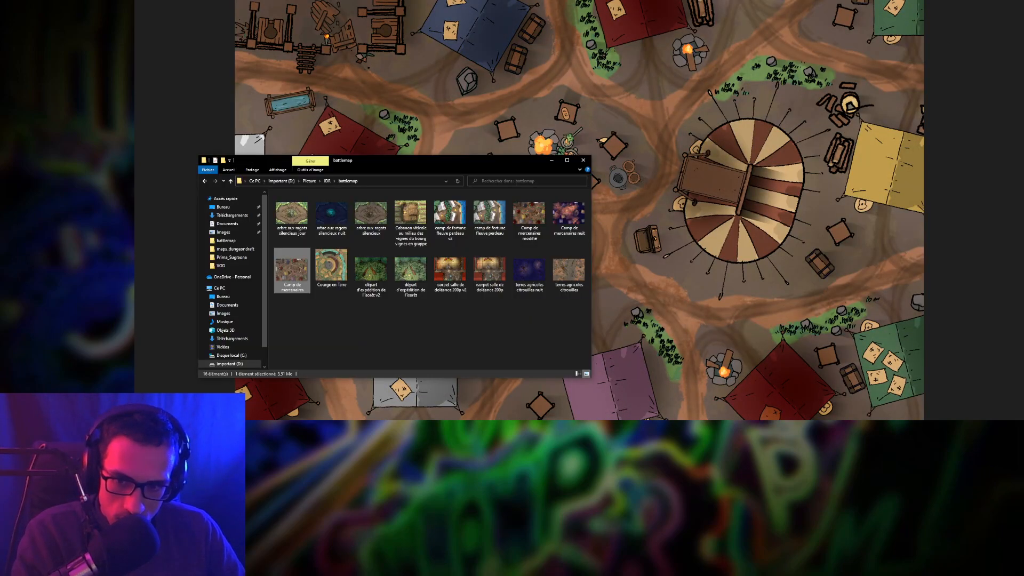
double_click(530, 216)
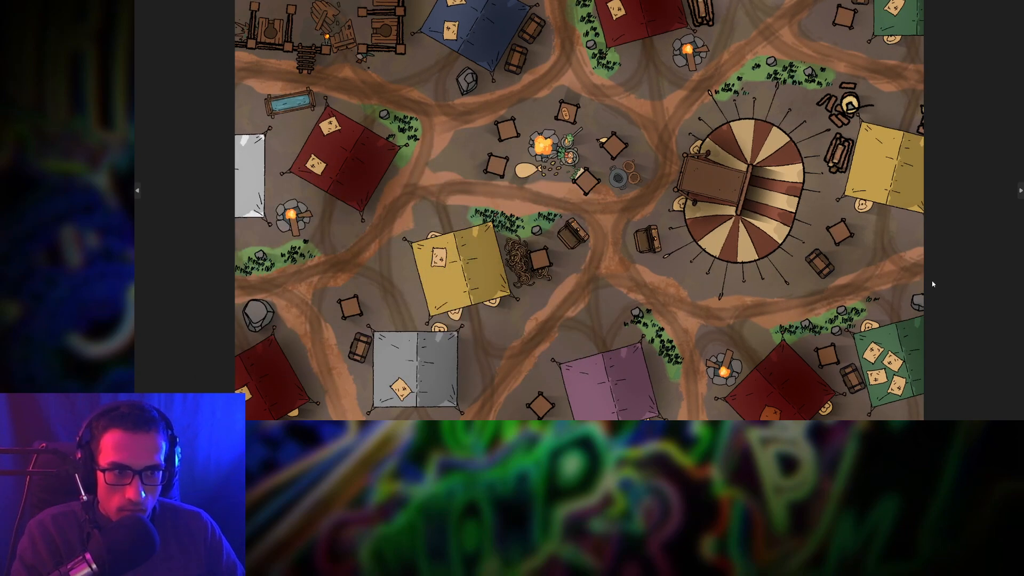
key("Right")
key("Right")
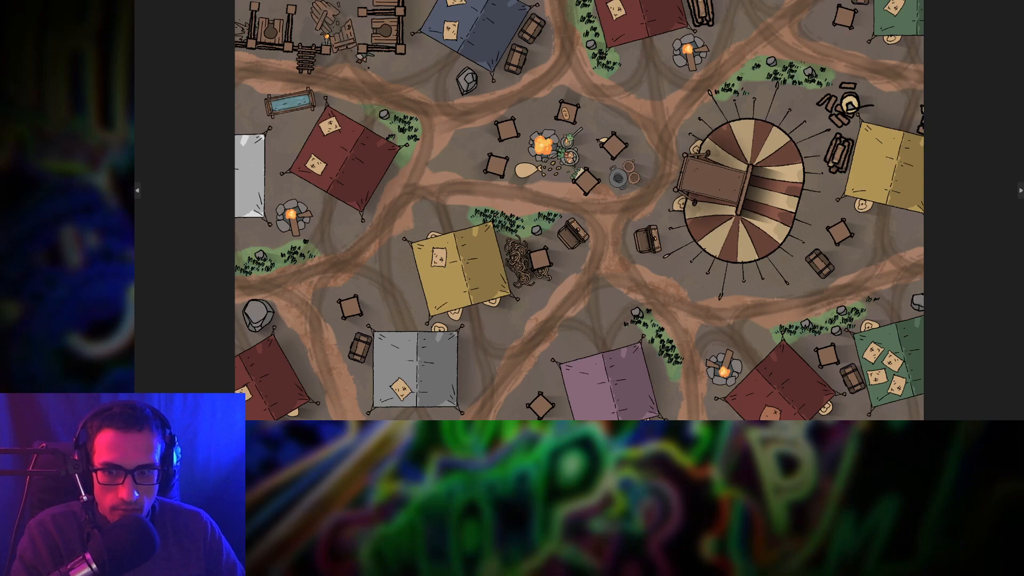
Switch repeatedly between the darker modified and lighter original camp maps to compare them
mouse_move(522, 401)
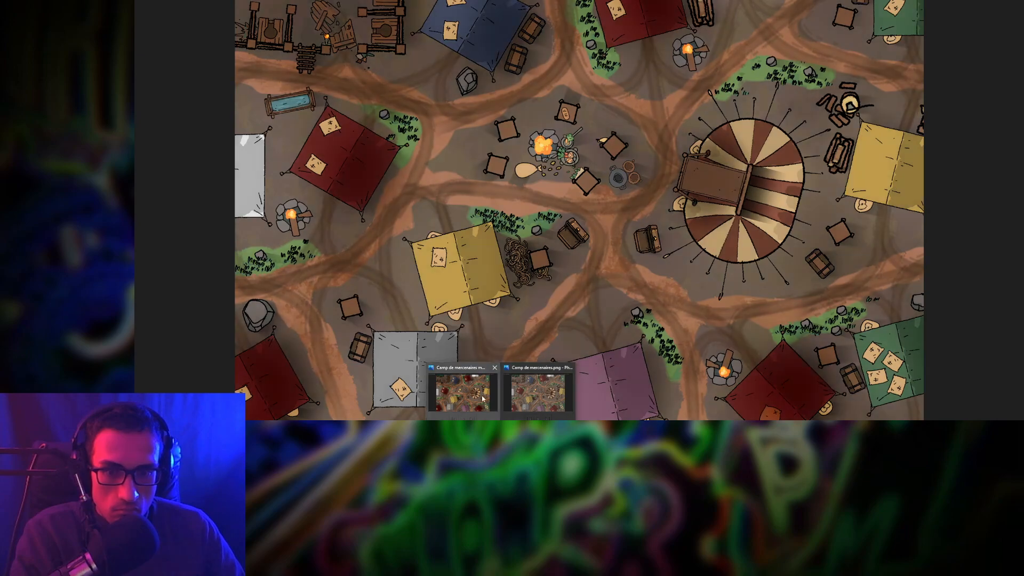
left_click(470, 396)
mouse_move(501, 428)
left_click(526, 397)
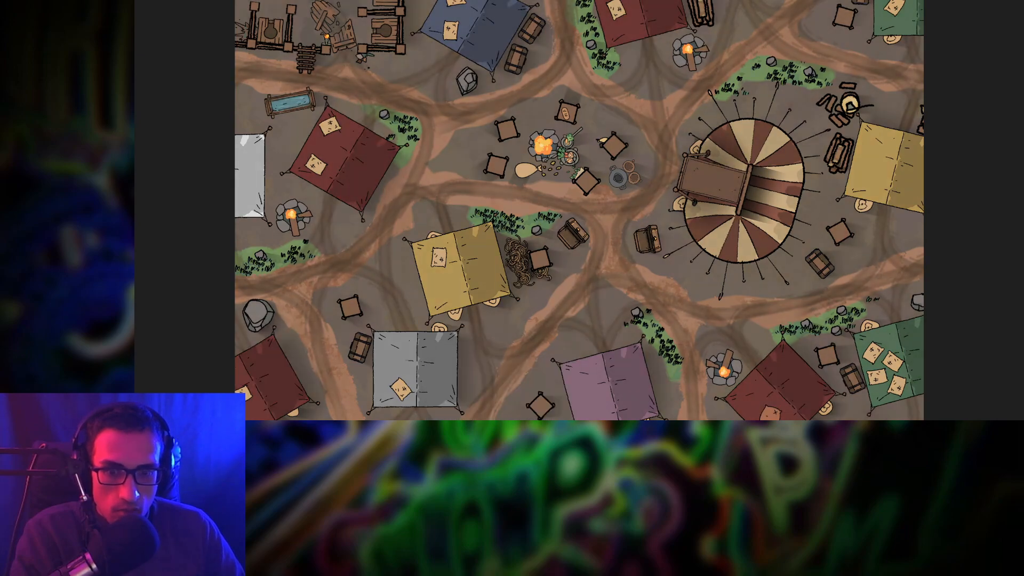
left_click(470, 397)
left_click(517, 403)
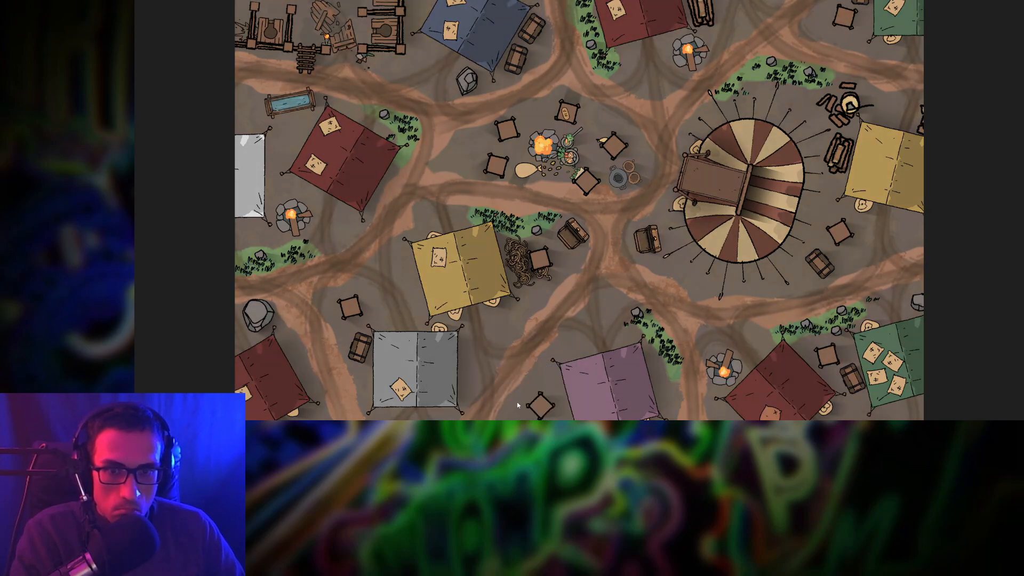
left_click(469, 397)
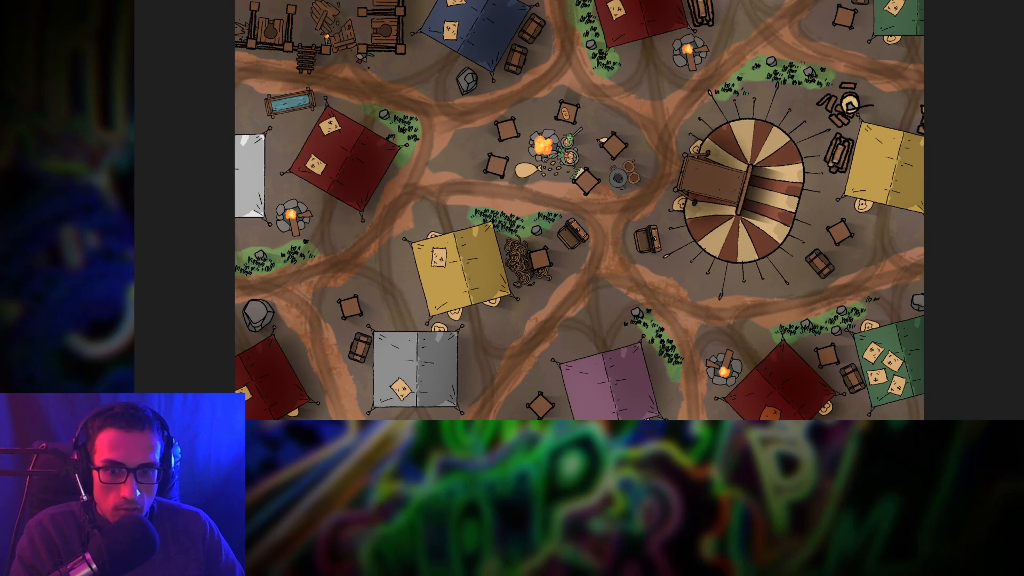
left_click(515, 398)
left_click(470, 397)
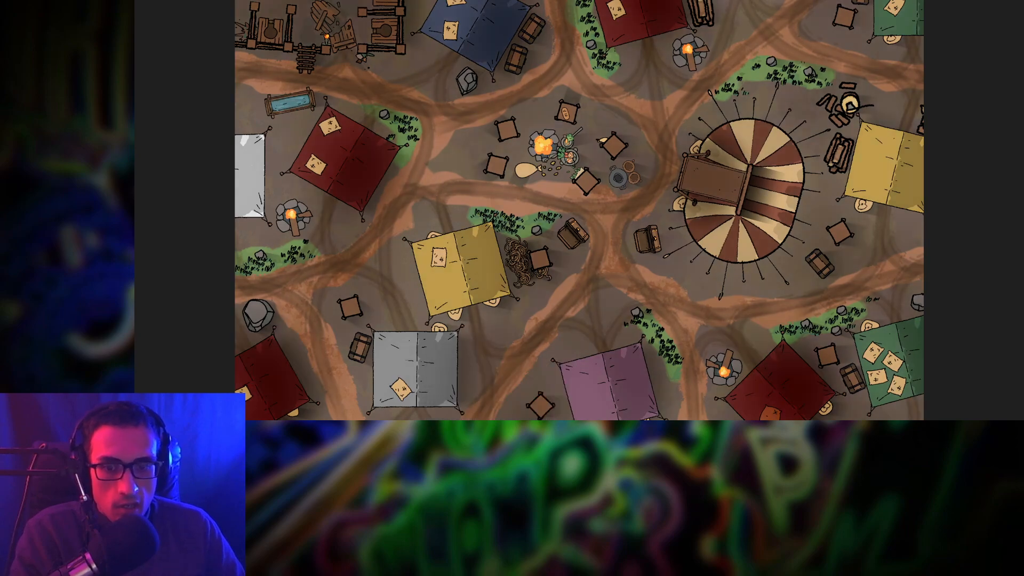
left_click(515, 397)
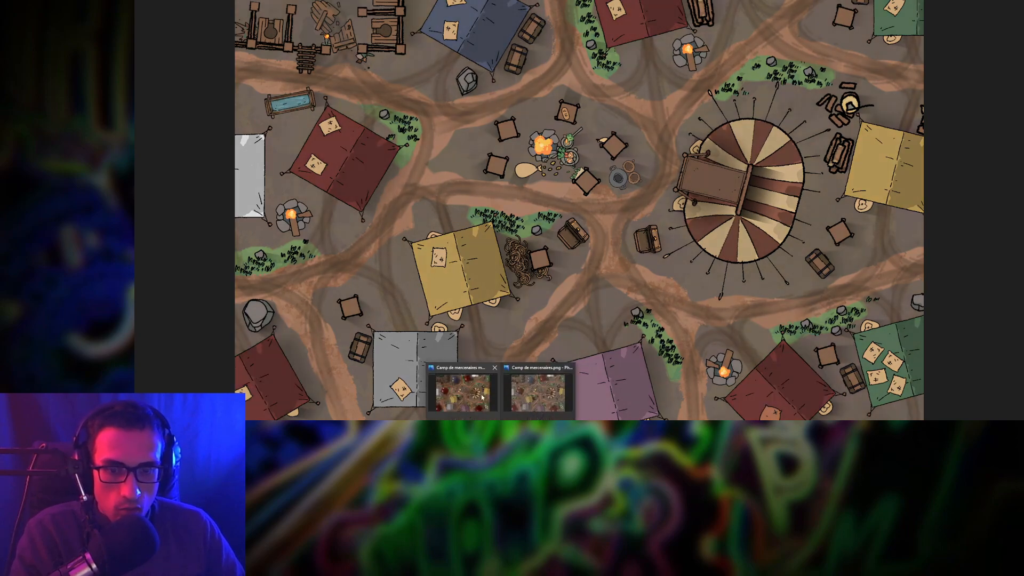
left_click(467, 405)
left_click(521, 401)
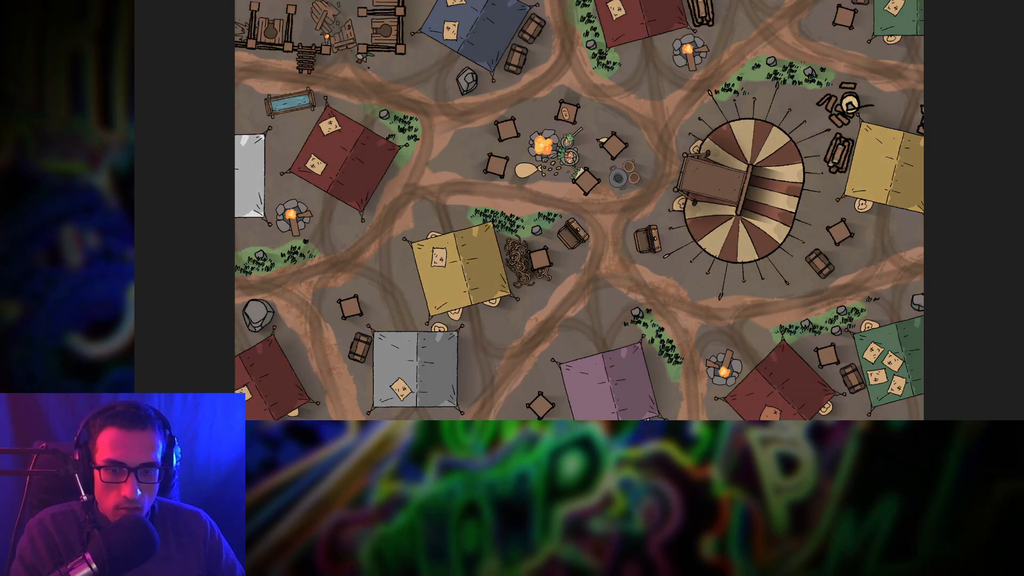
left_click(492, 413)
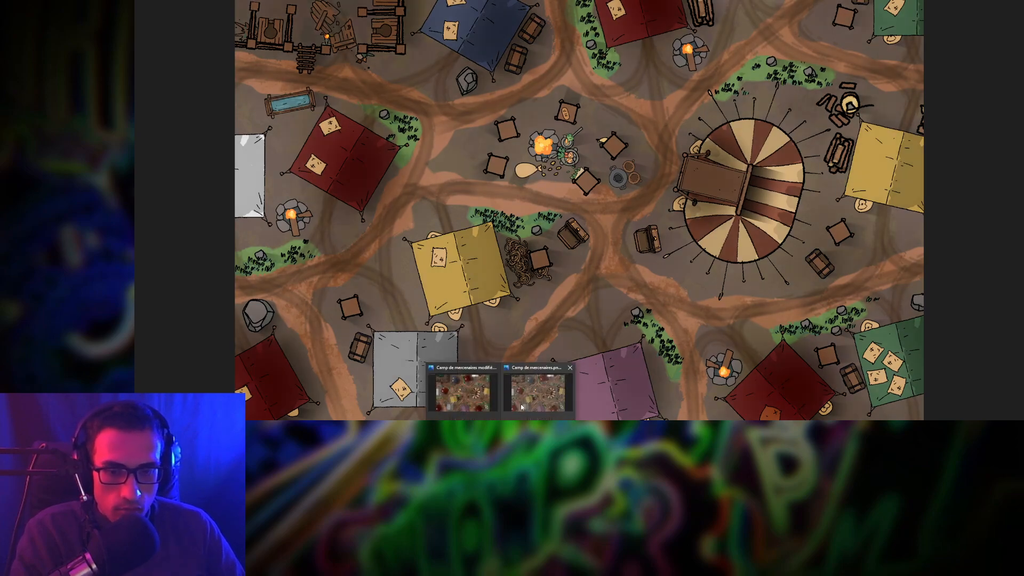
left_click(520, 401)
left_click(480, 407)
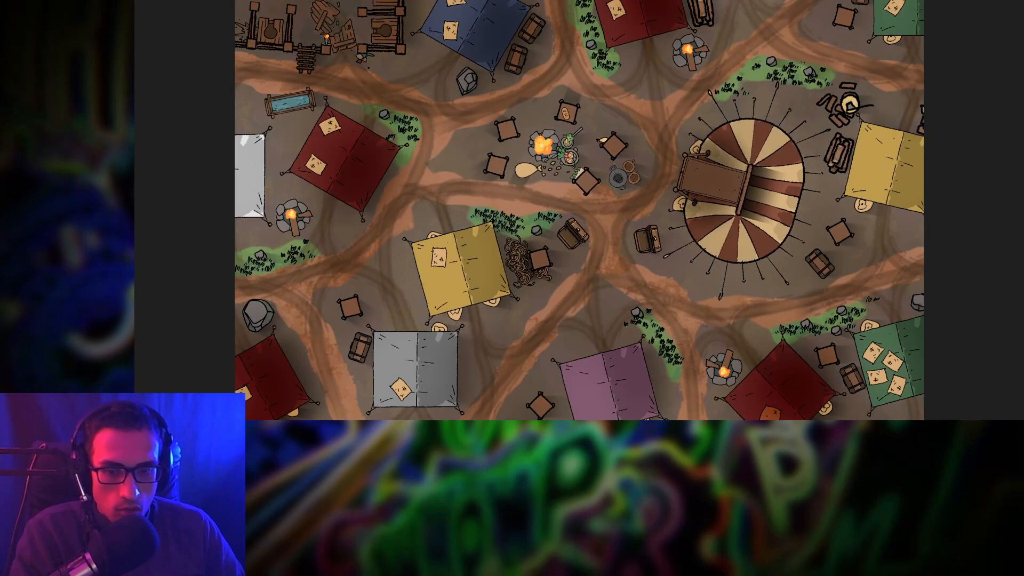
left_click(520, 401)
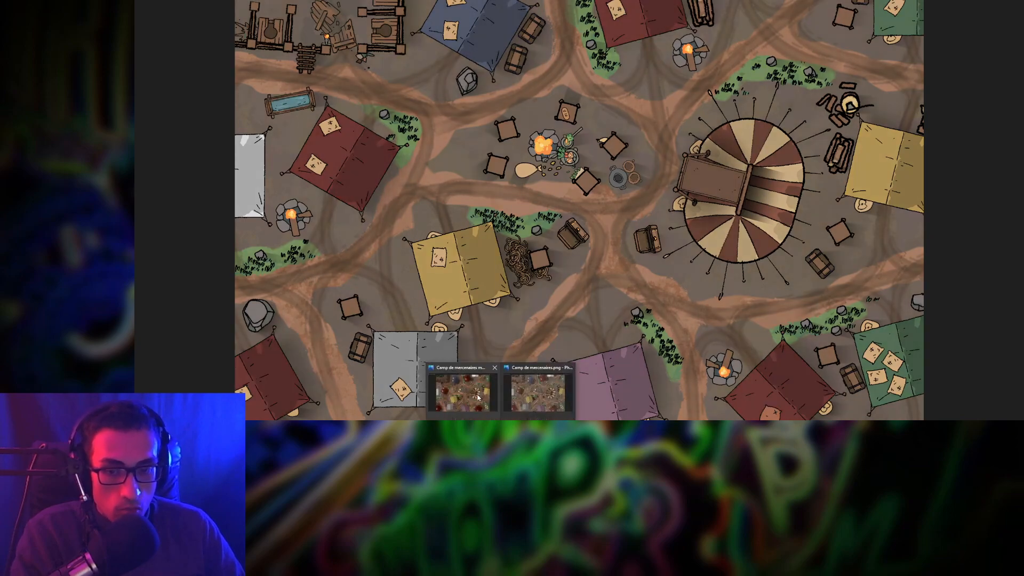
left_click(481, 406)
left_click(506, 399)
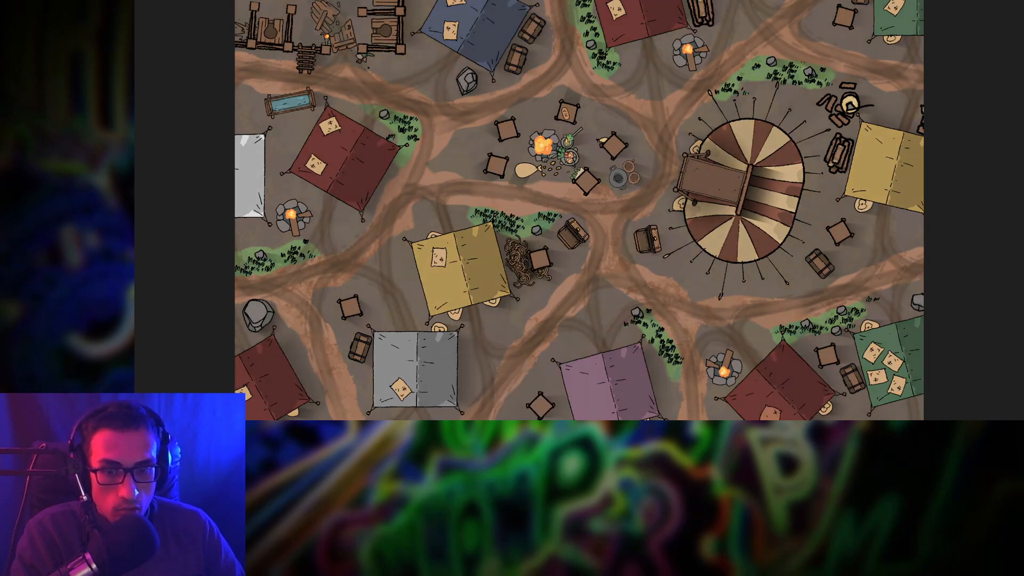
left_click(480, 407)
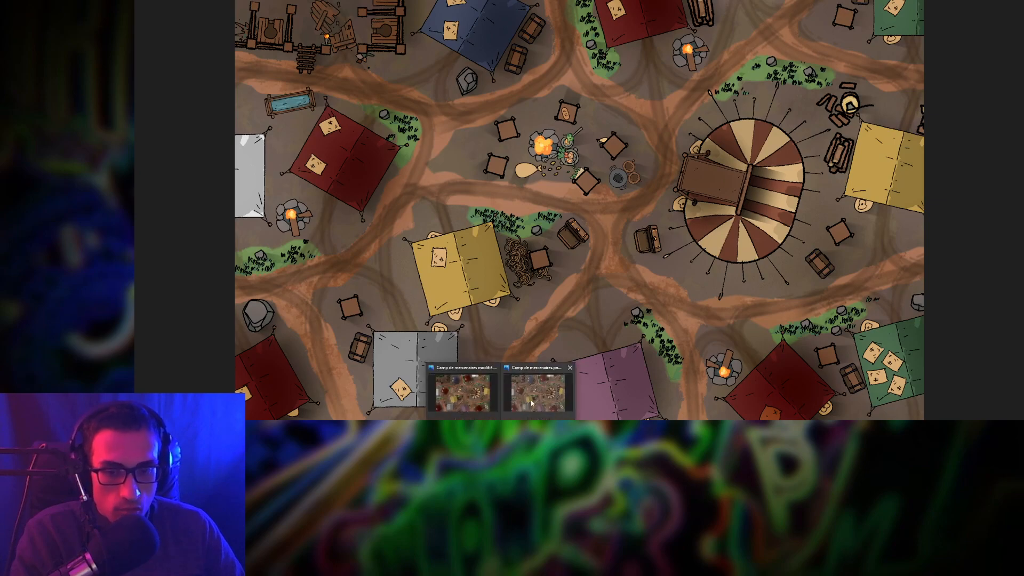
left_click(531, 403)
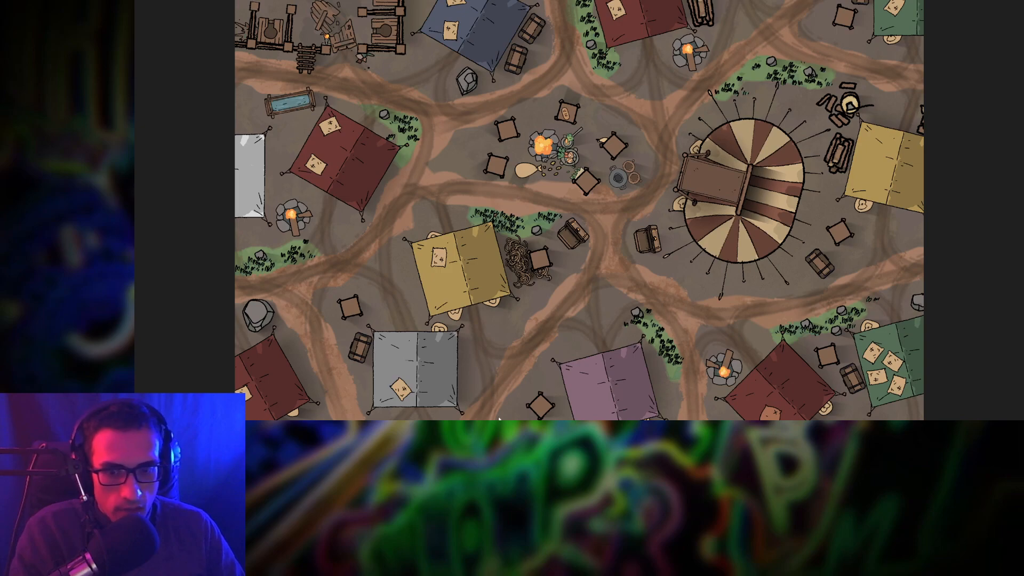
Browse the forest wagon camp, pumpkin field and tree grove battlemaps, then close Photos
key("alt+Tab")
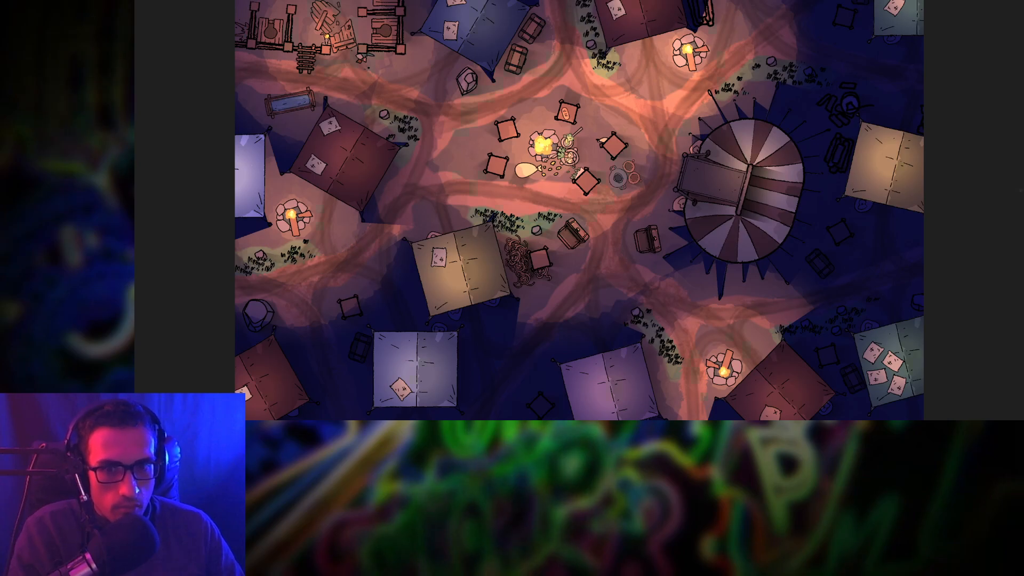
key("Right")
key("Right")
key("Right")
key("Left")
key("Left")
key("Left")
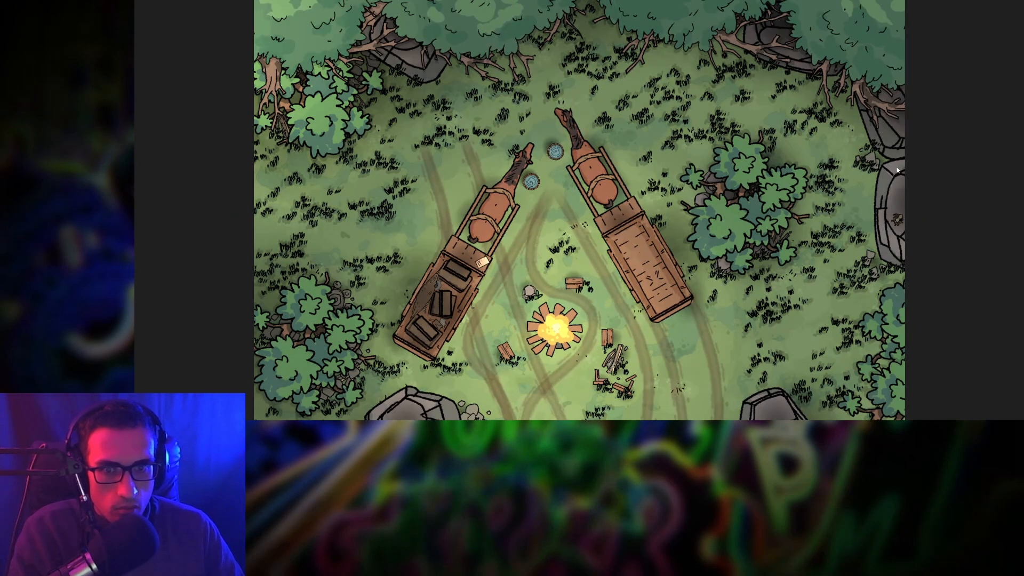
key("Left")
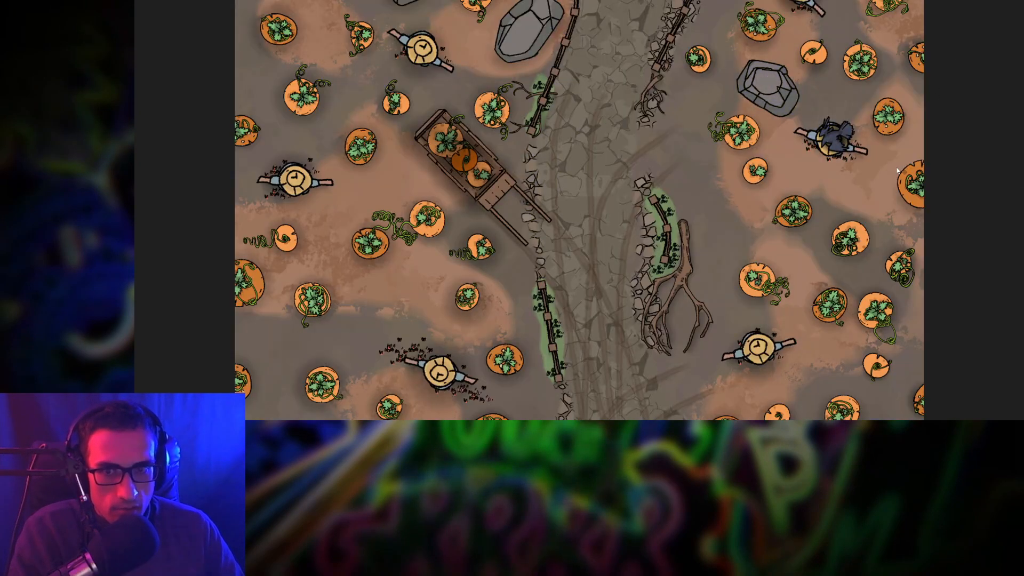
key("Right")
key("Right")
key("Right")
key("Right")
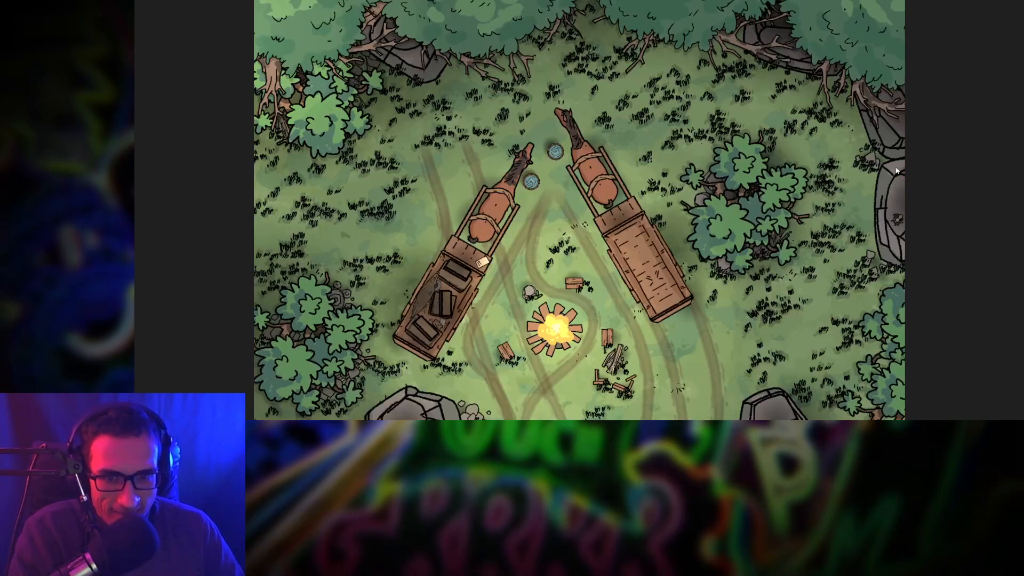
key("Right")
key("Right")
key("Right")
key("Right")
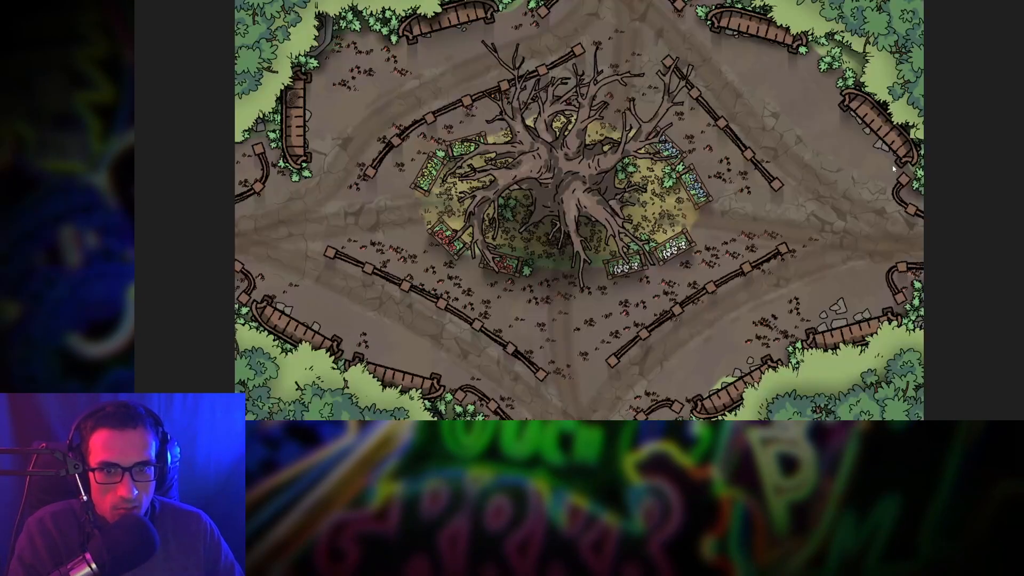
key("Left")
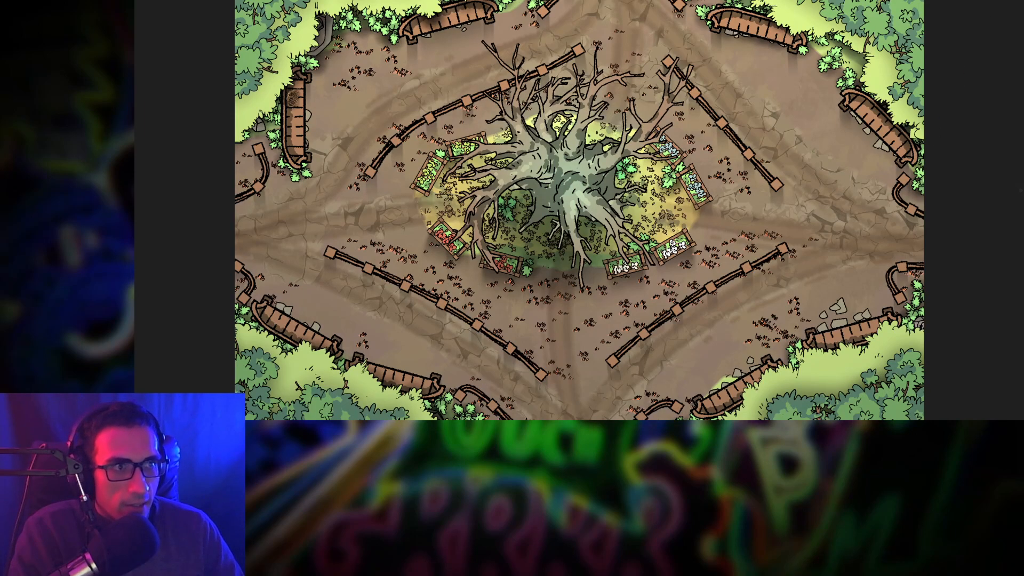
key("Left")
key("Escape")
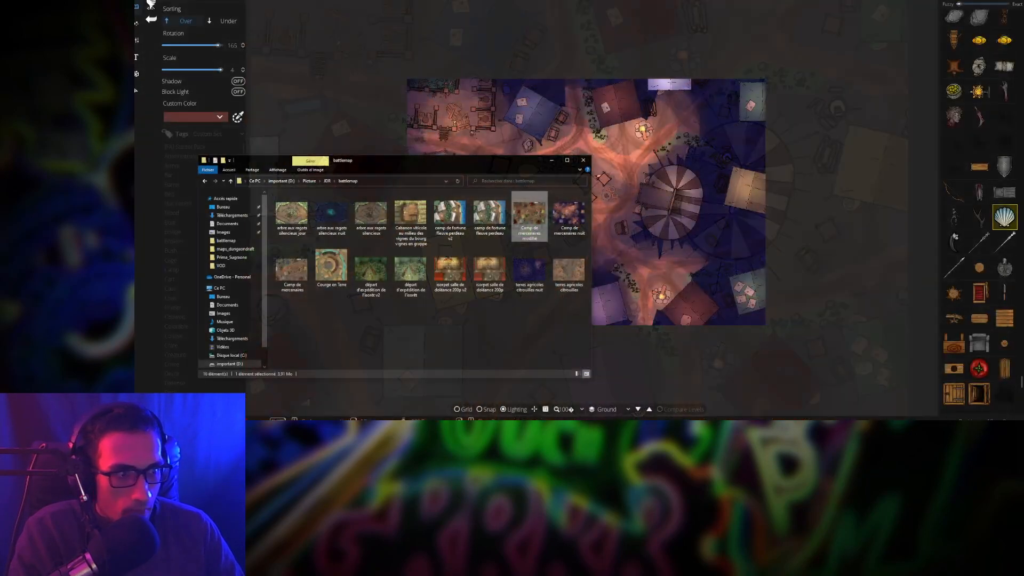